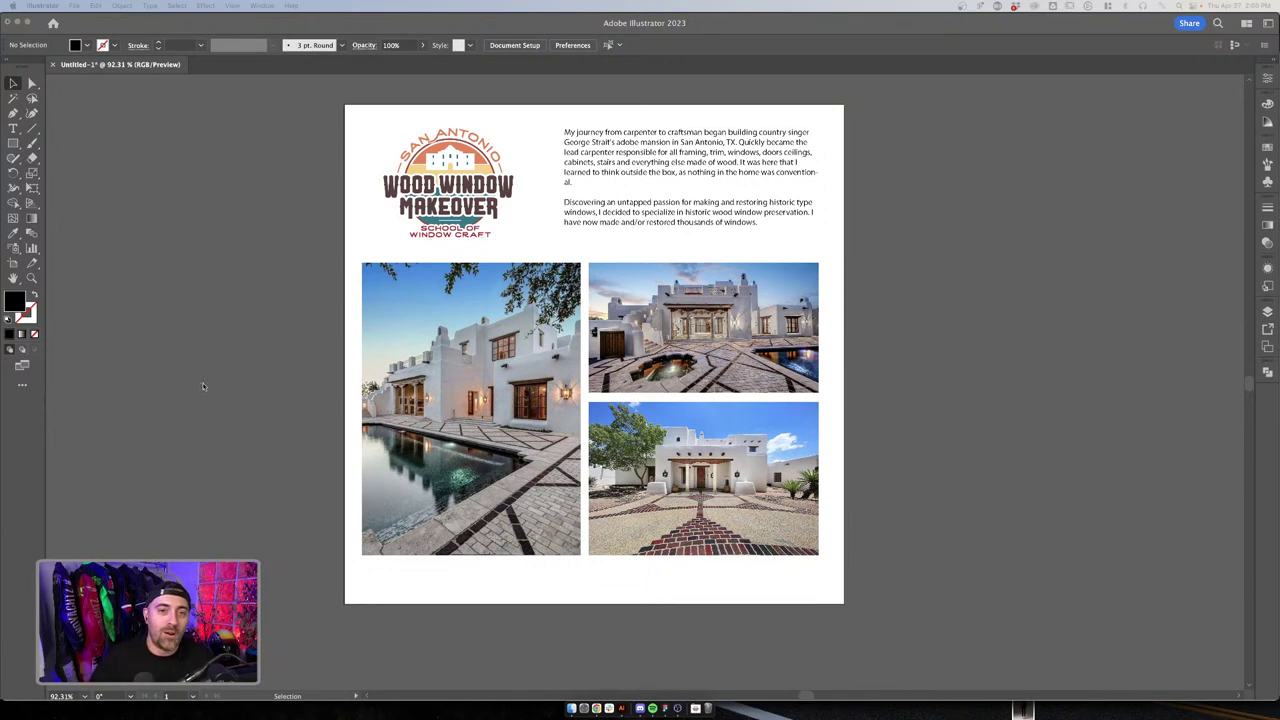
Hide the artboard edges with Cmd+Shift+H and scroll over the flyer's logo and photos
left_click(257, 349)
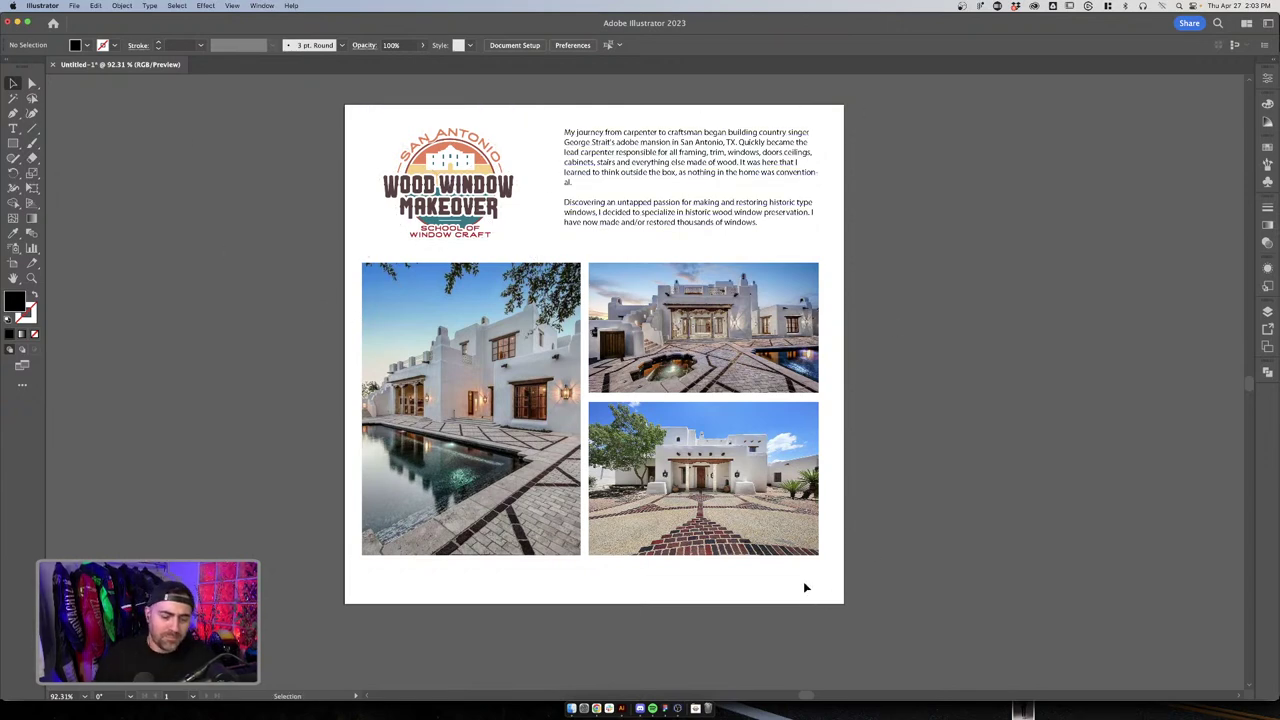
key("super+shift+h")
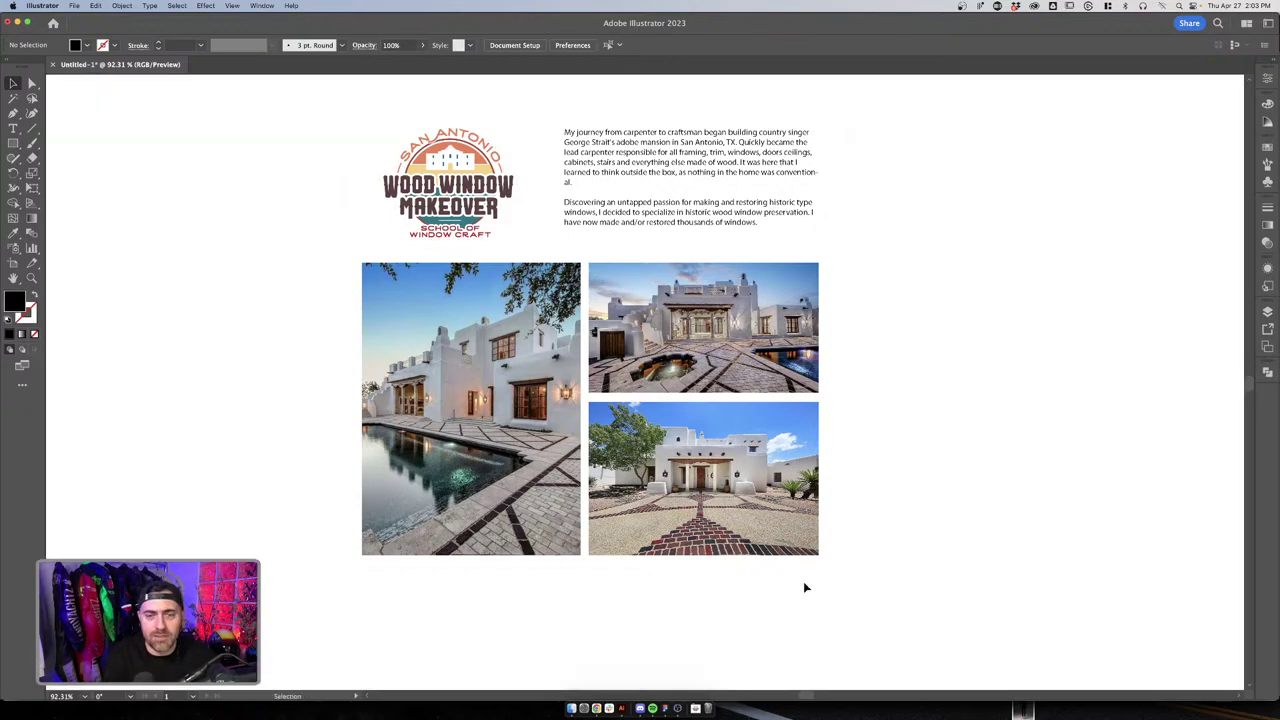
scroll(657, 268, "up", 5)
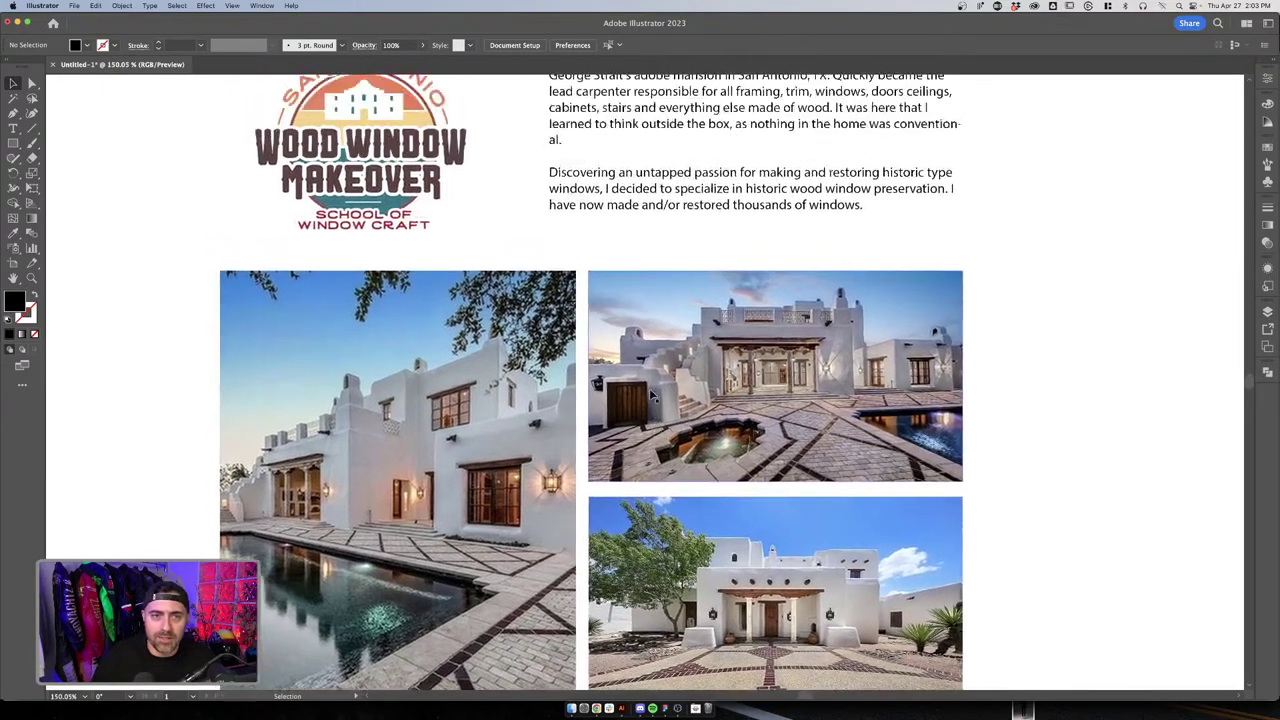
scroll(414, 333, "up", 2)
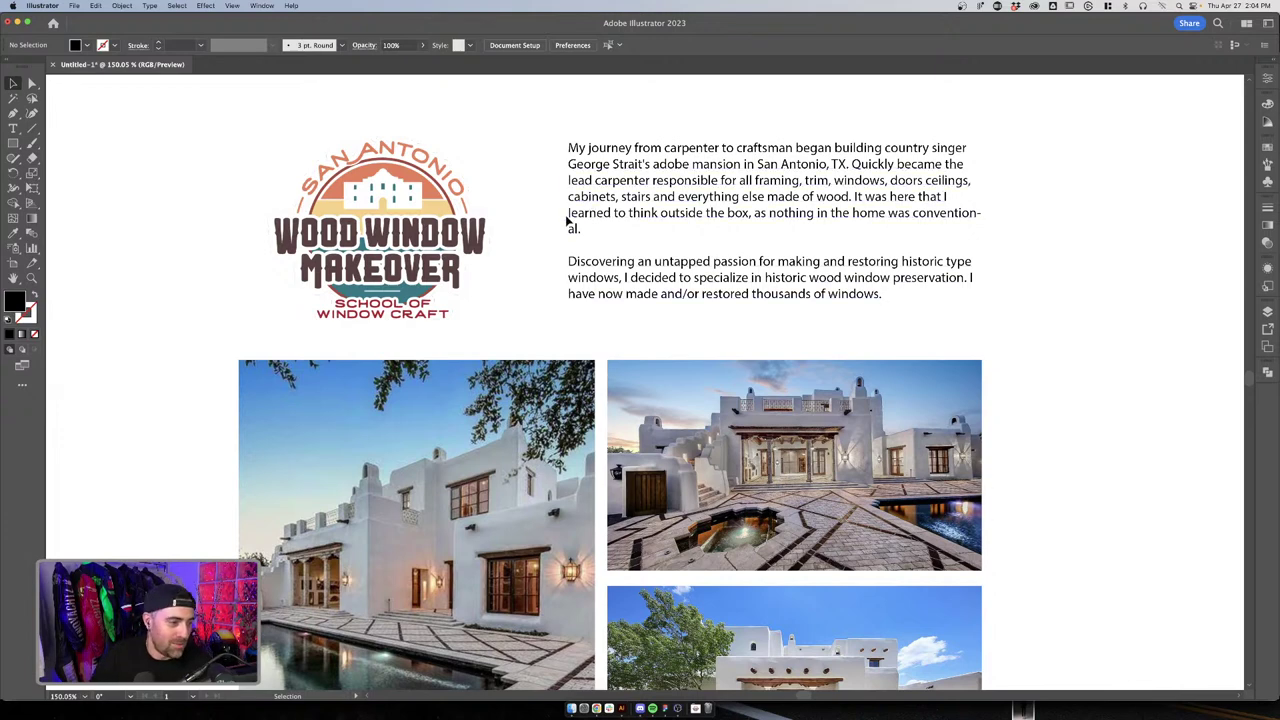
scroll(568, 219, "down", 1)
scroll(545, 221, "down", 5)
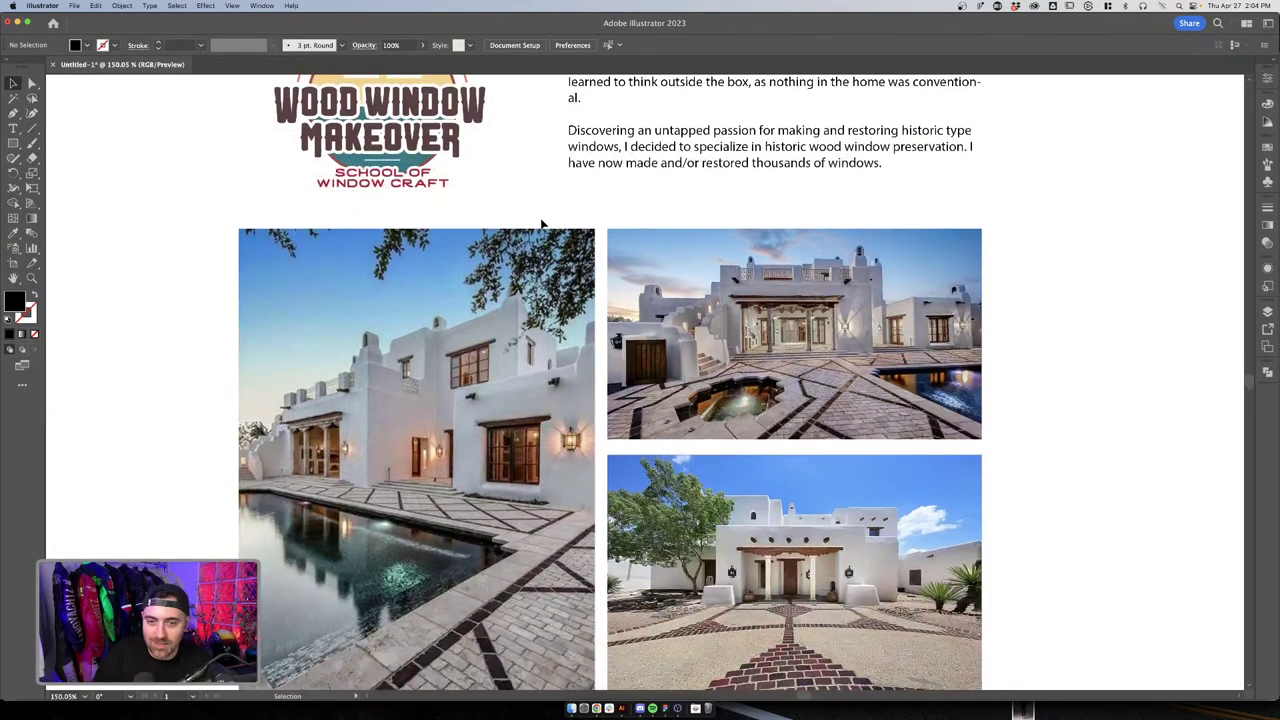
scroll(1048, 236, "down", 2)
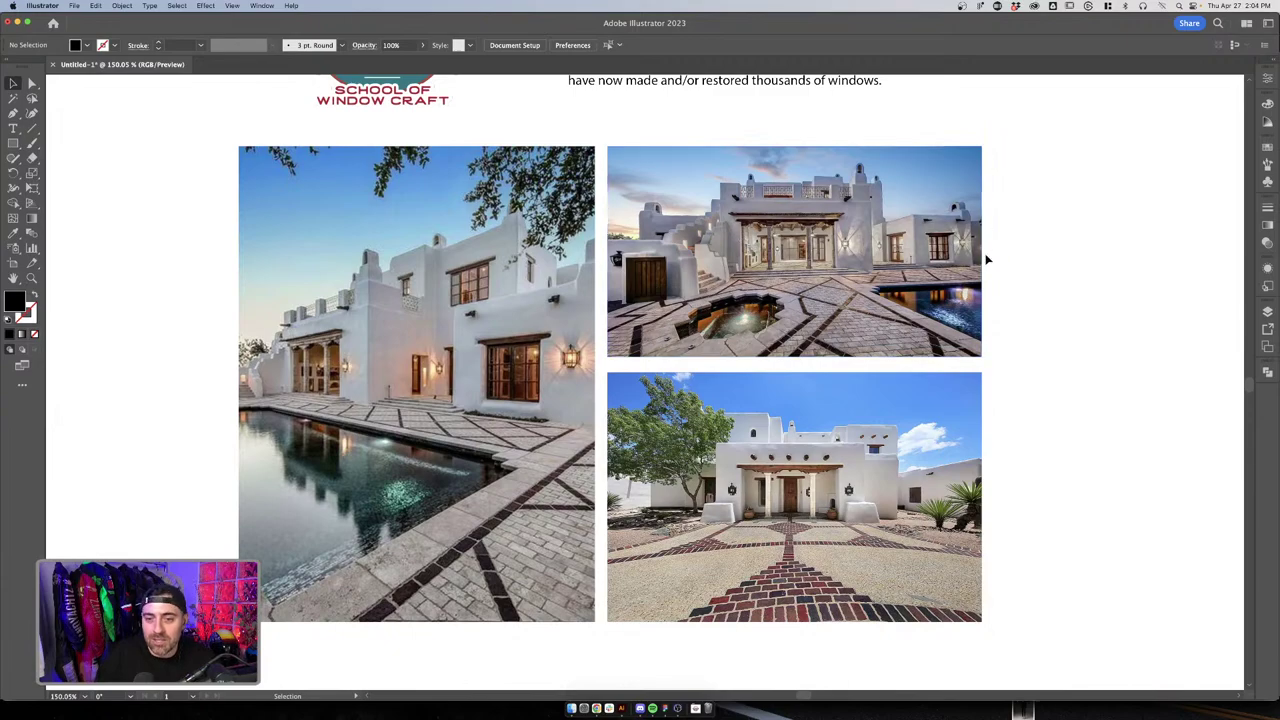
scroll(987, 260, "up", 10)
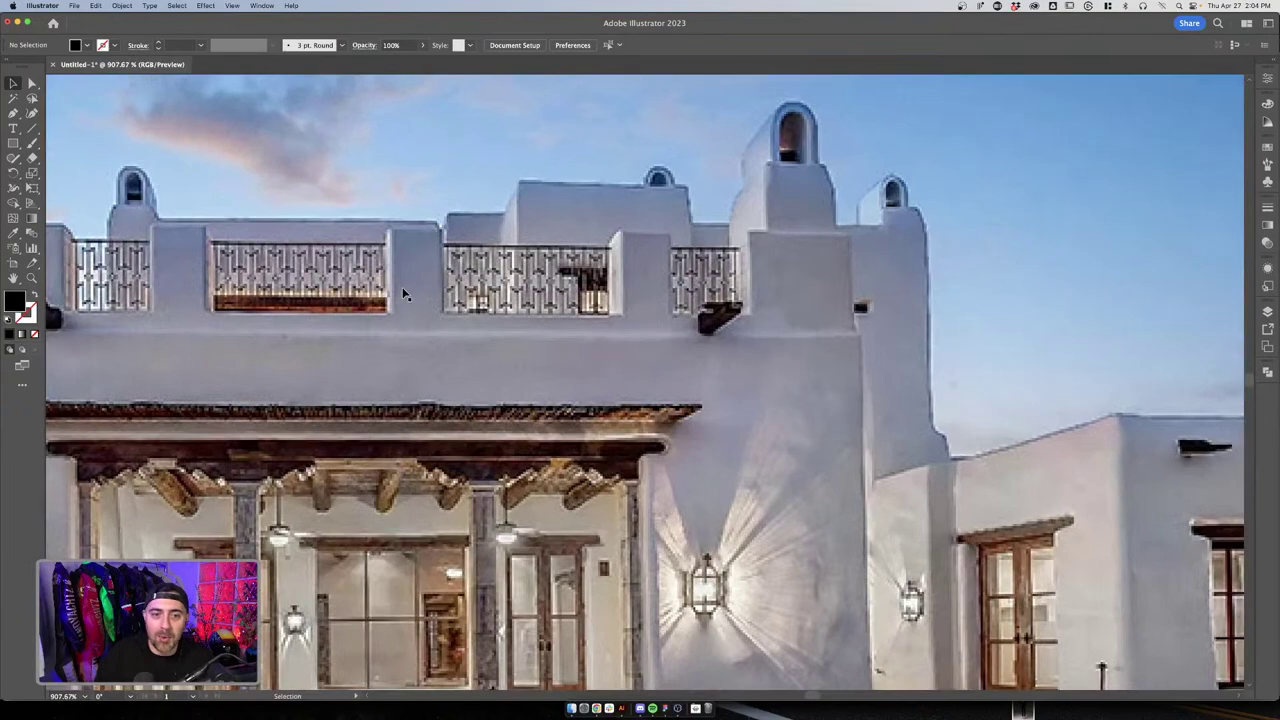
Scroll across the flyer to review the three adobe-house photos
scroll(404, 293, "down", 3)
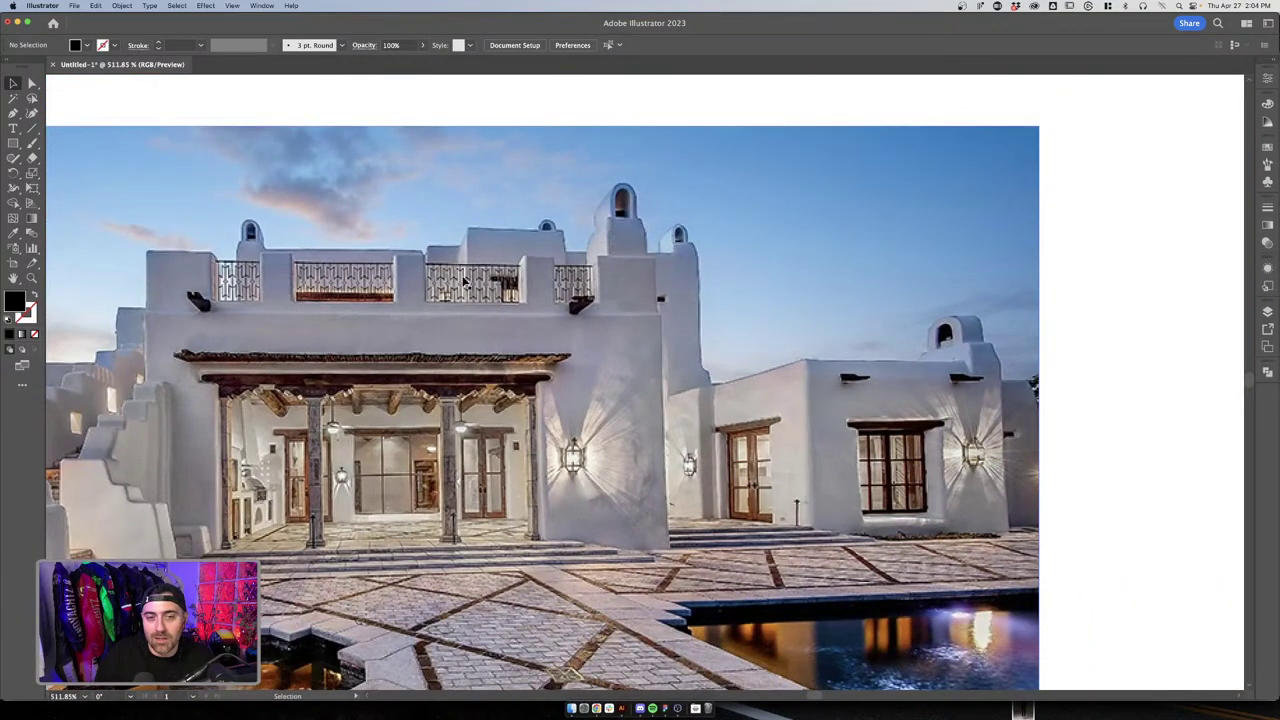
scroll(414, 412, "down", 2)
scroll(424, 481, "up", 1)
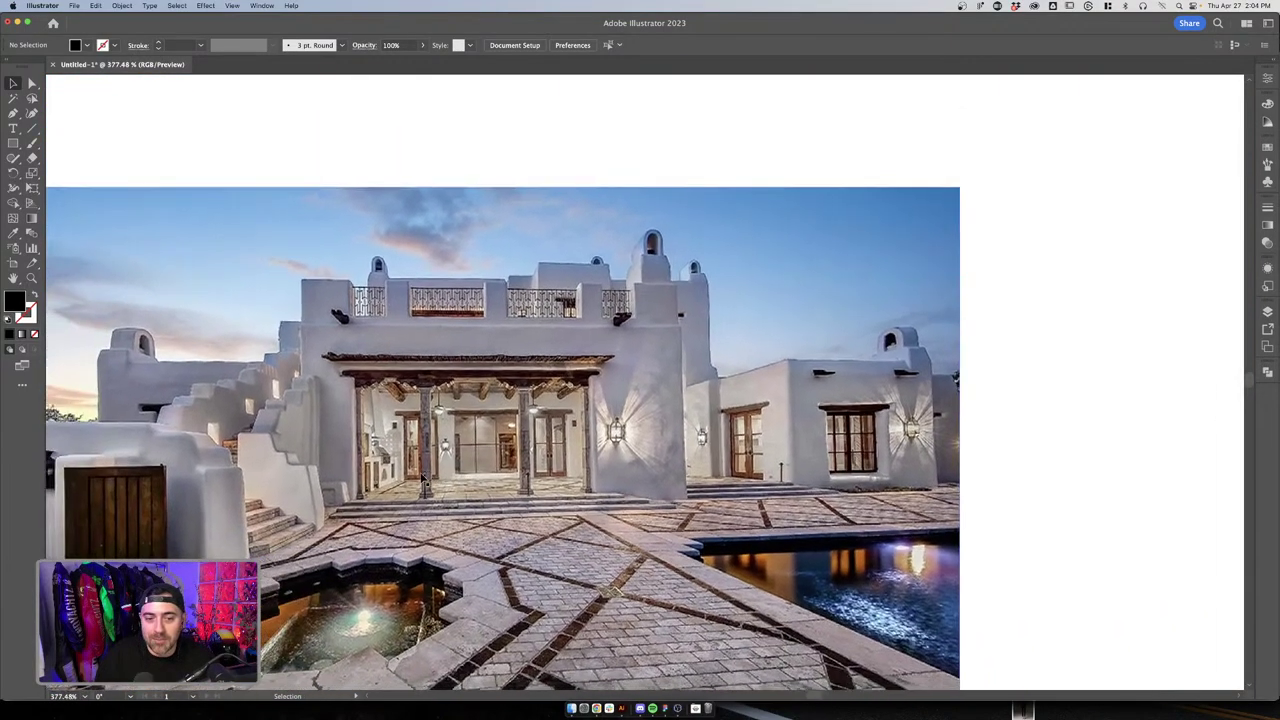
scroll(424, 481, "down", 3)
scroll(424, 481, "left", 2)
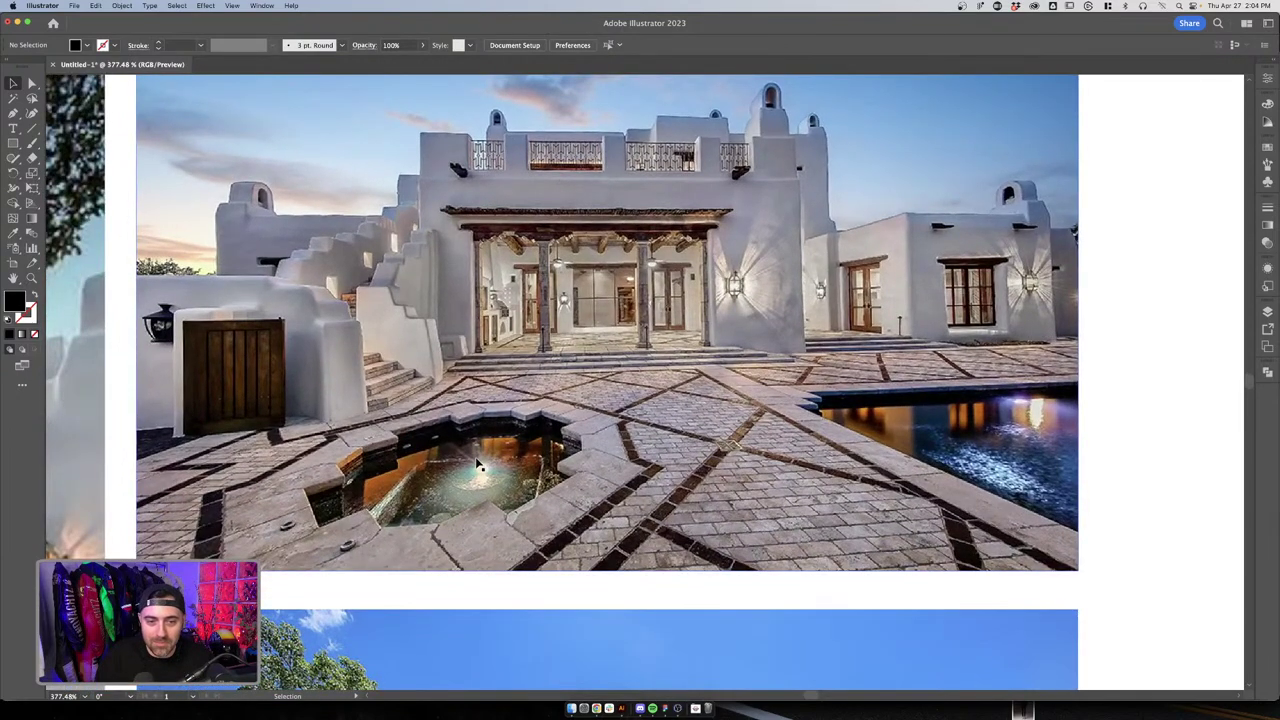
scroll(477, 459, "down", 2)
scroll(477, 459, "down", 1)
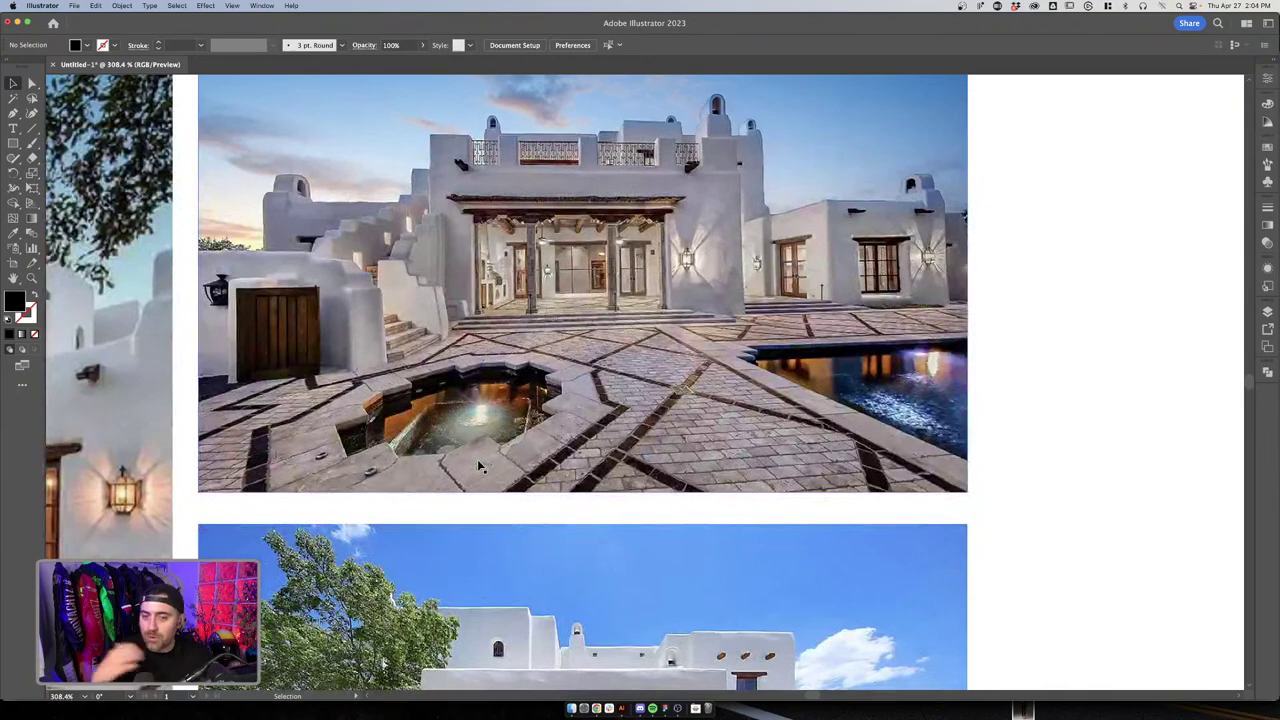
scroll(477, 459, "down", 1)
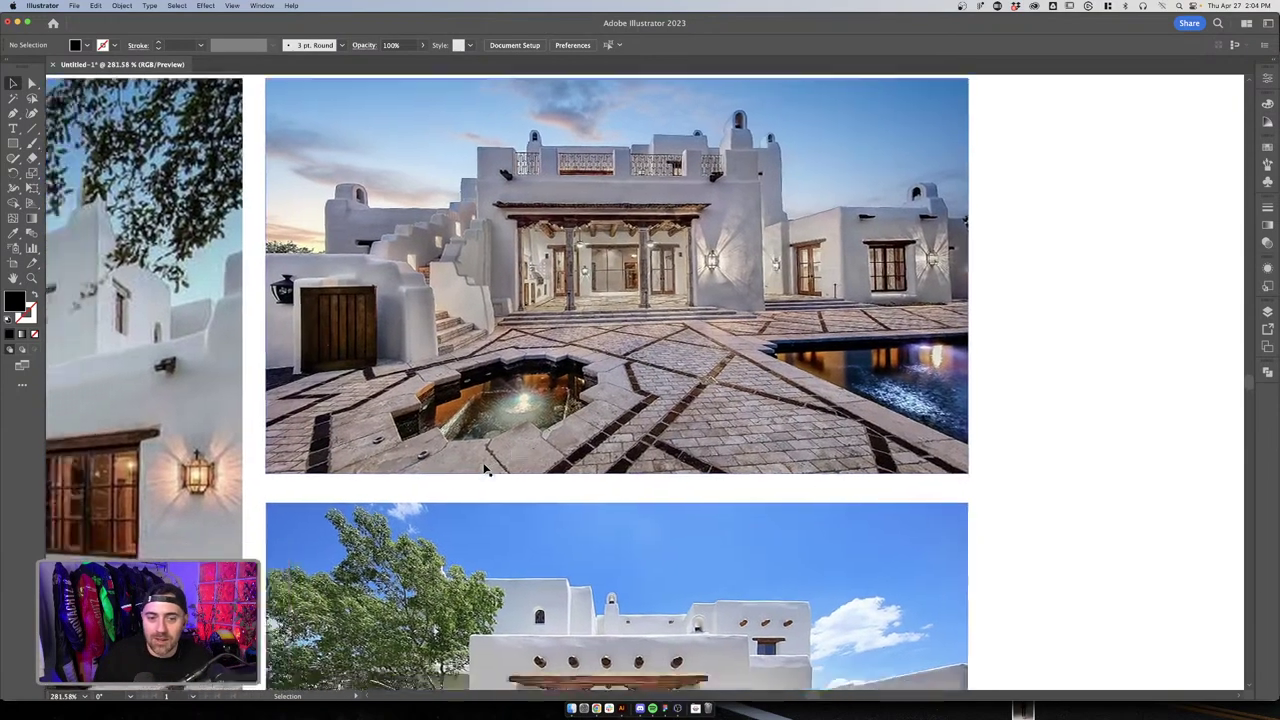
scroll(485, 470, "down", 5)
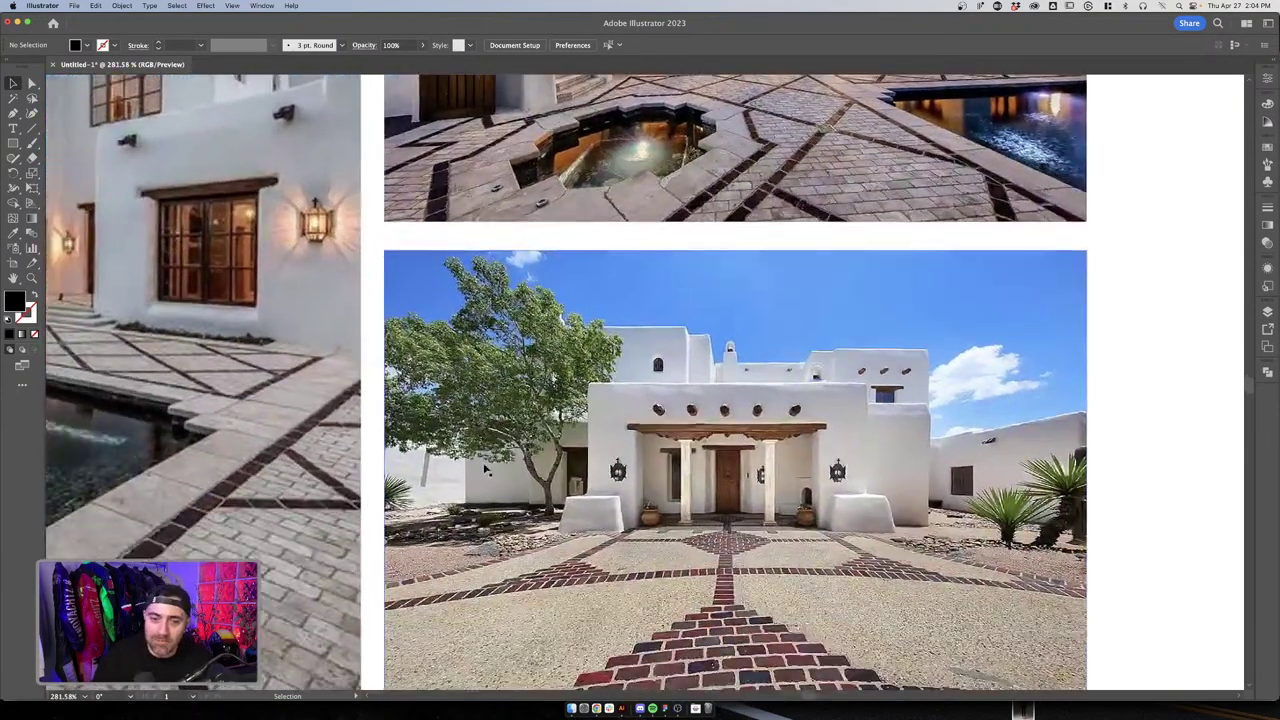
scroll(487, 470, "down", 1)
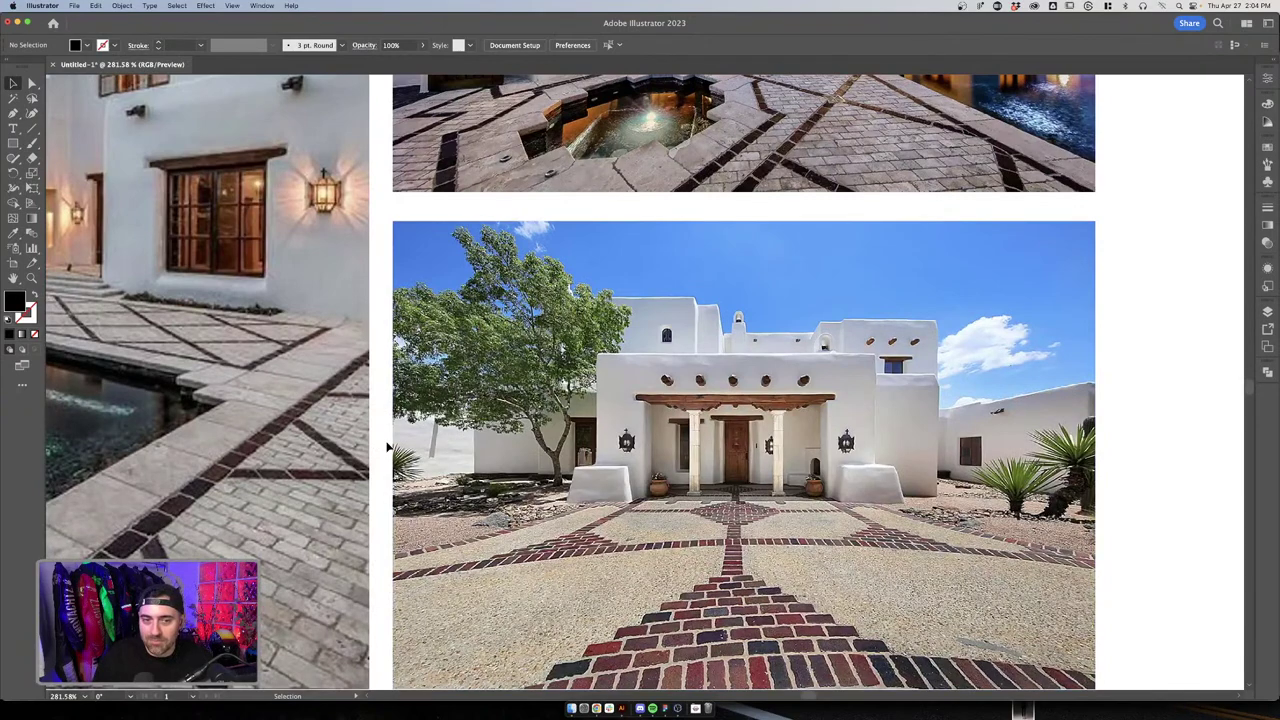
scroll(388, 447, "down", 2)
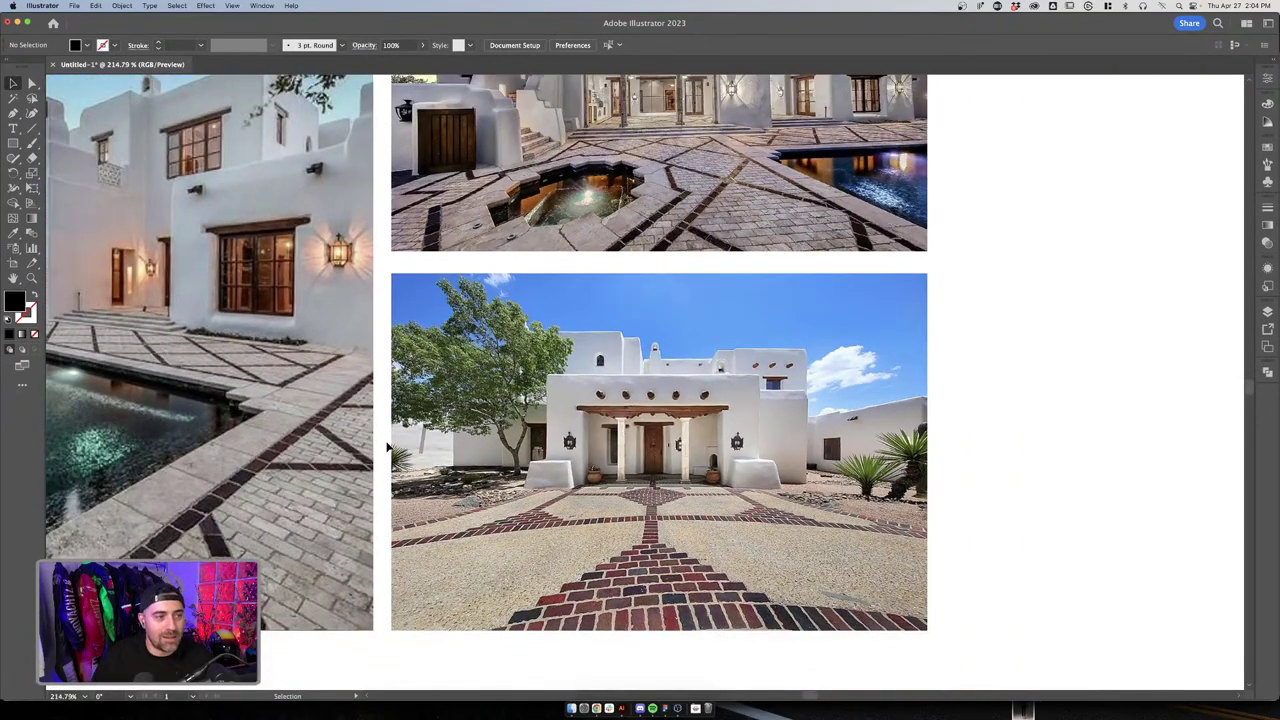
scroll(388, 447, "up", 2)
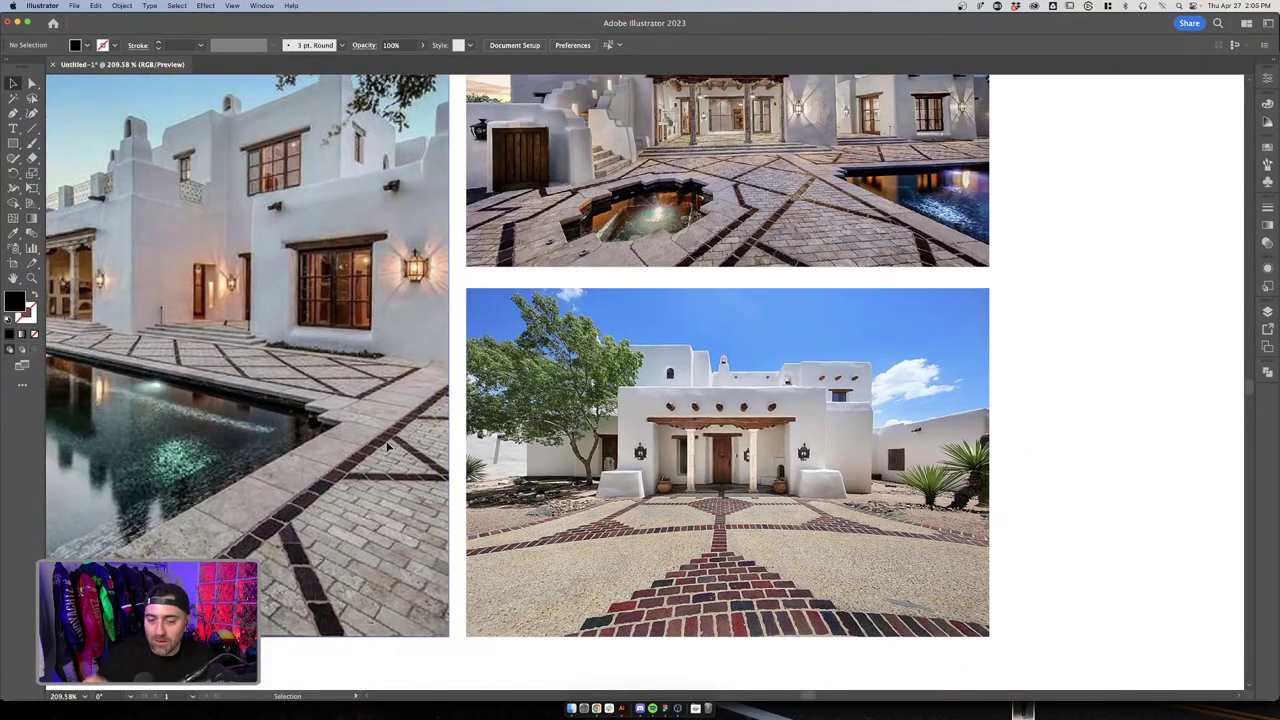
Switch to Adobe Express, go to Home, and start a new Logo project
left_click(594, 710)
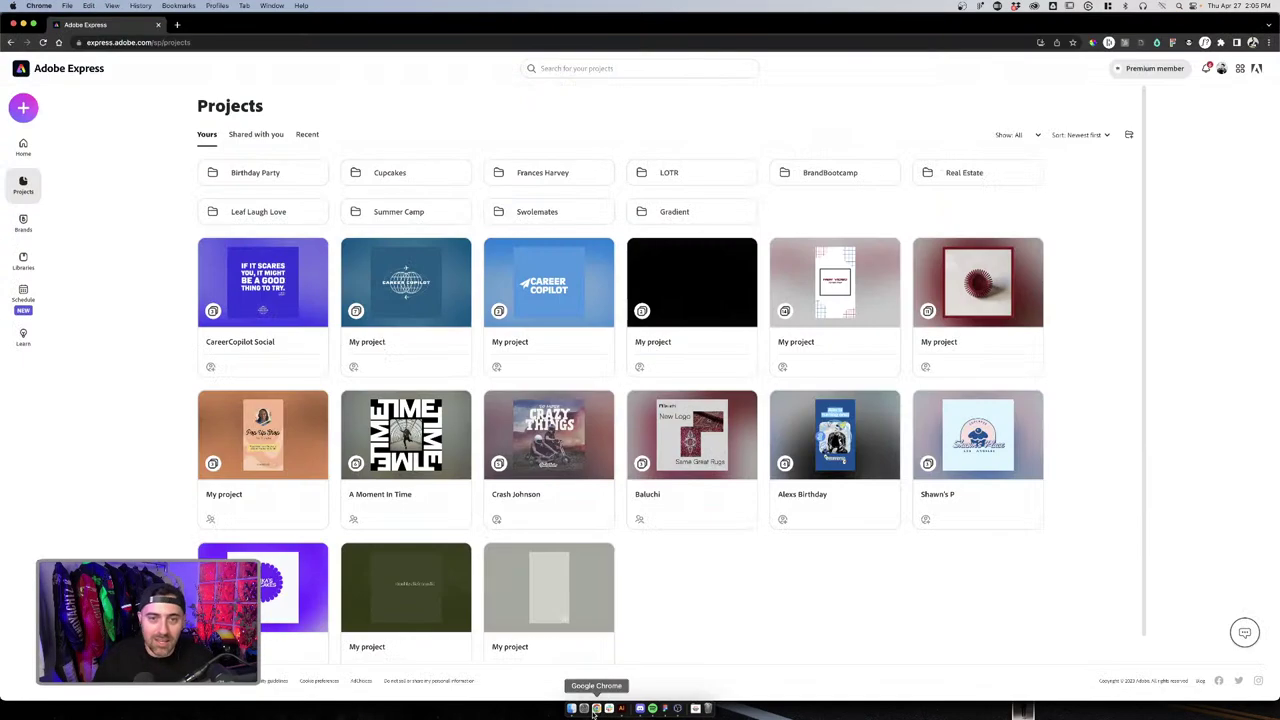
left_click(30, 148)
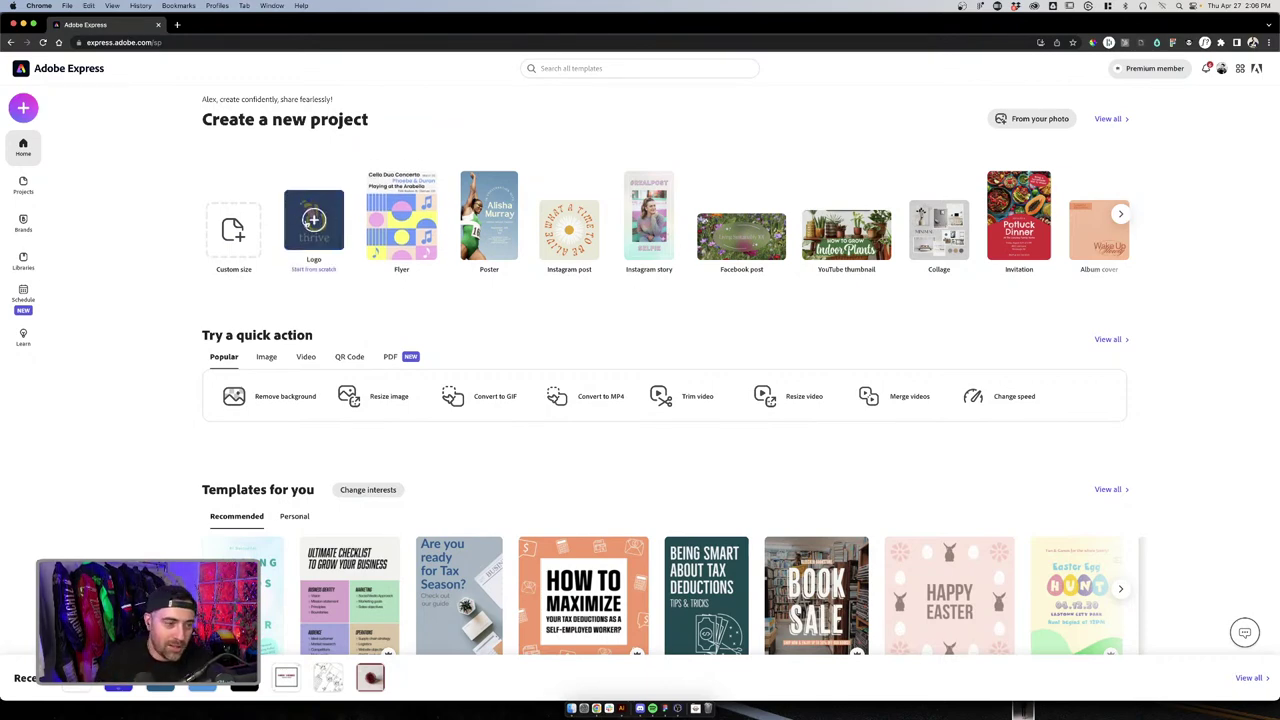
left_click(312, 223)
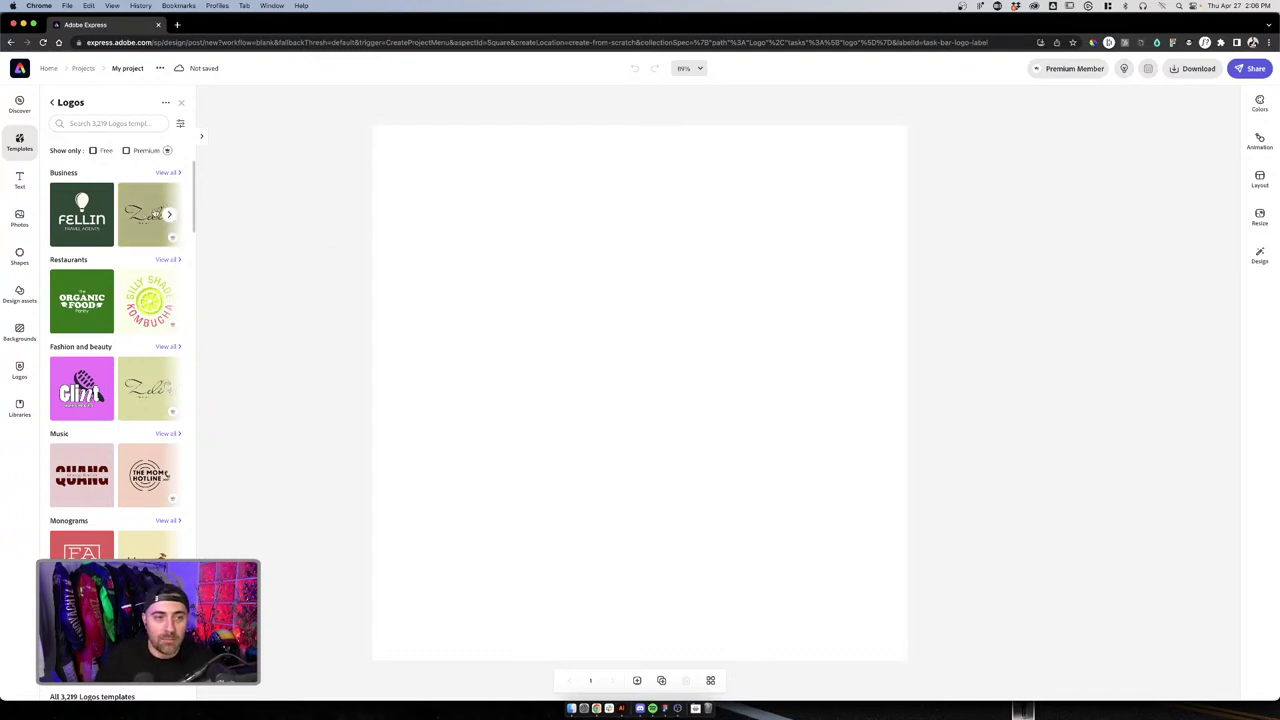
Apply the Zeli Skincare template from the Business logo row
left_click(169, 214)
left_click(62, 214)
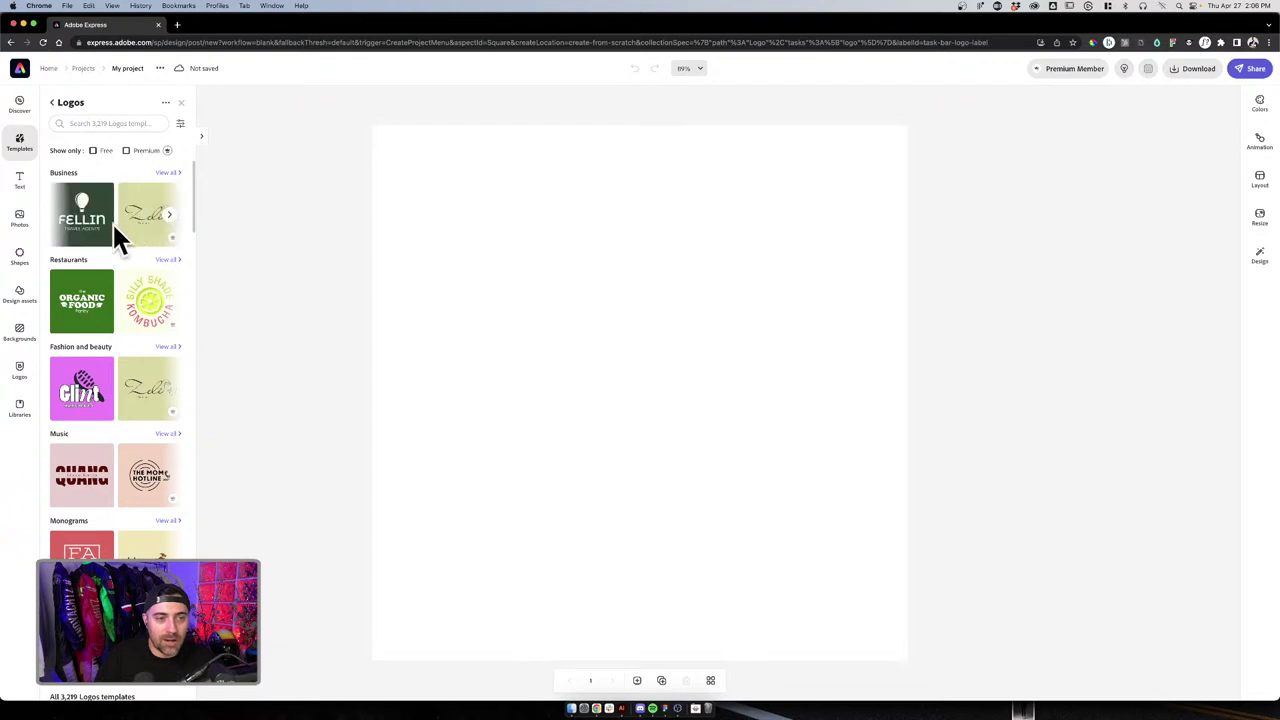
left_click(134, 218)
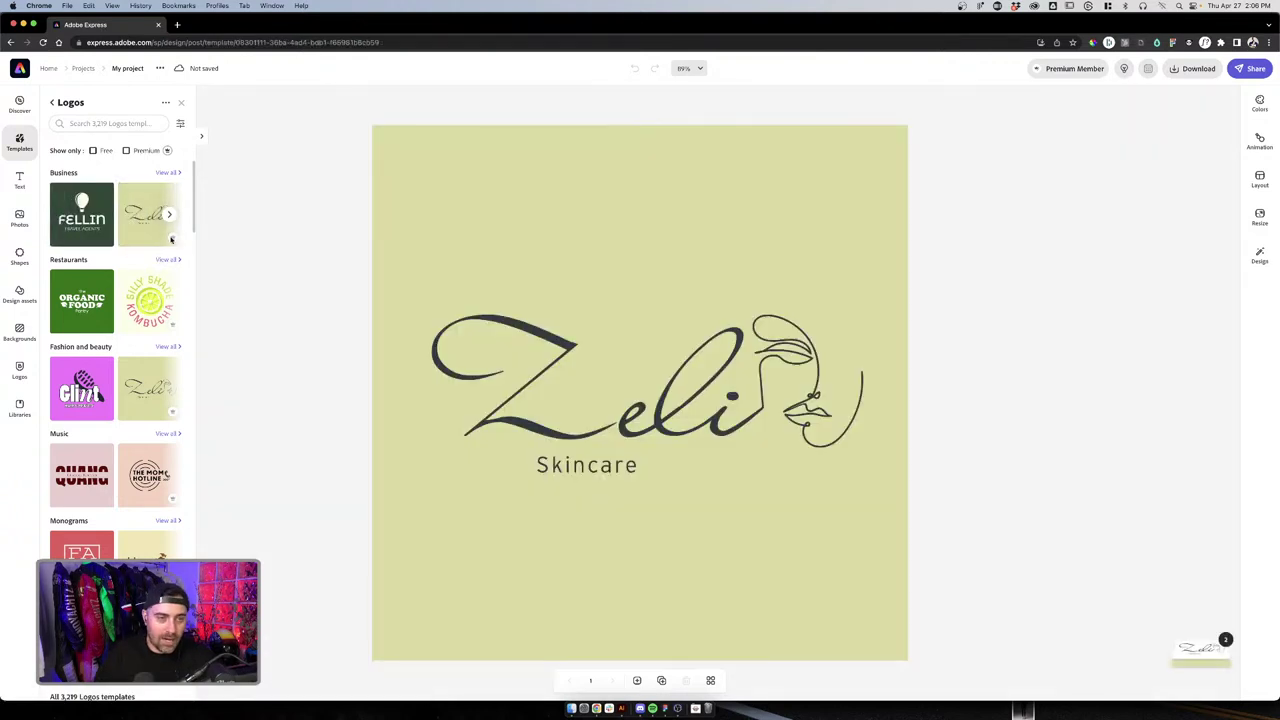
scroll(171, 240, "up", 5)
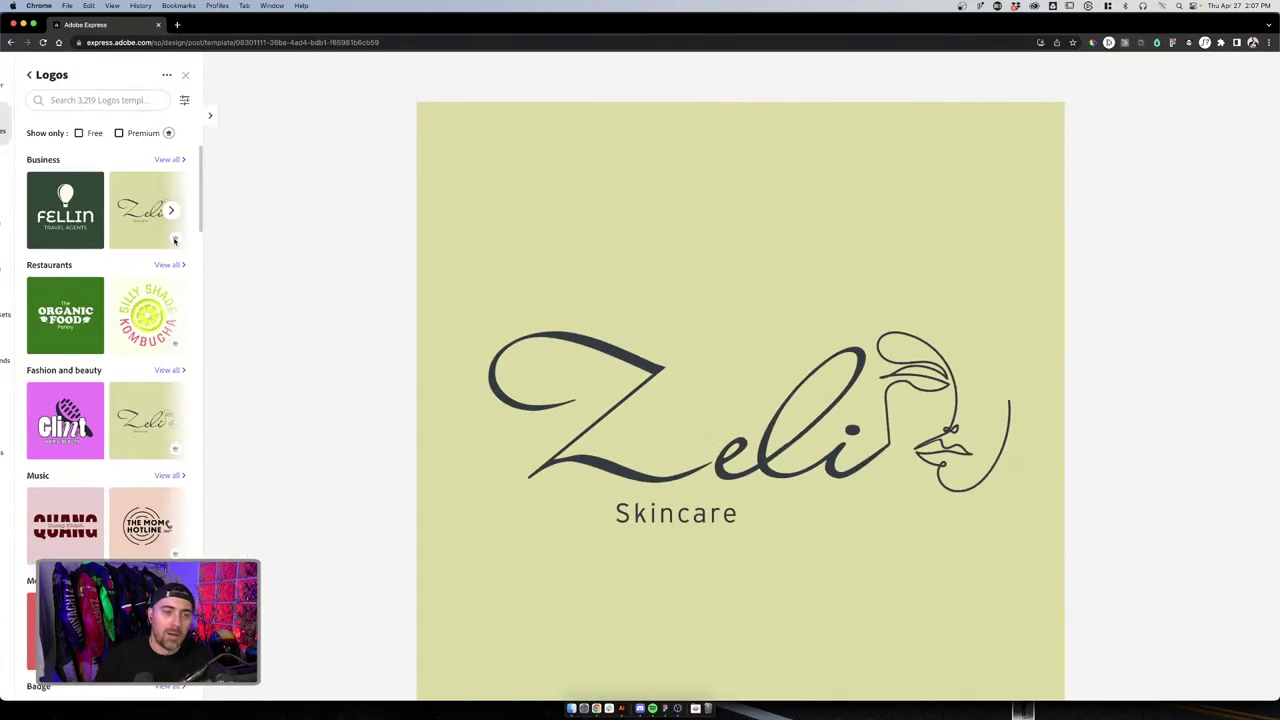
Browse more Business templates, zoom the canvas out, close the list, and leave the project
left_click(171, 211)
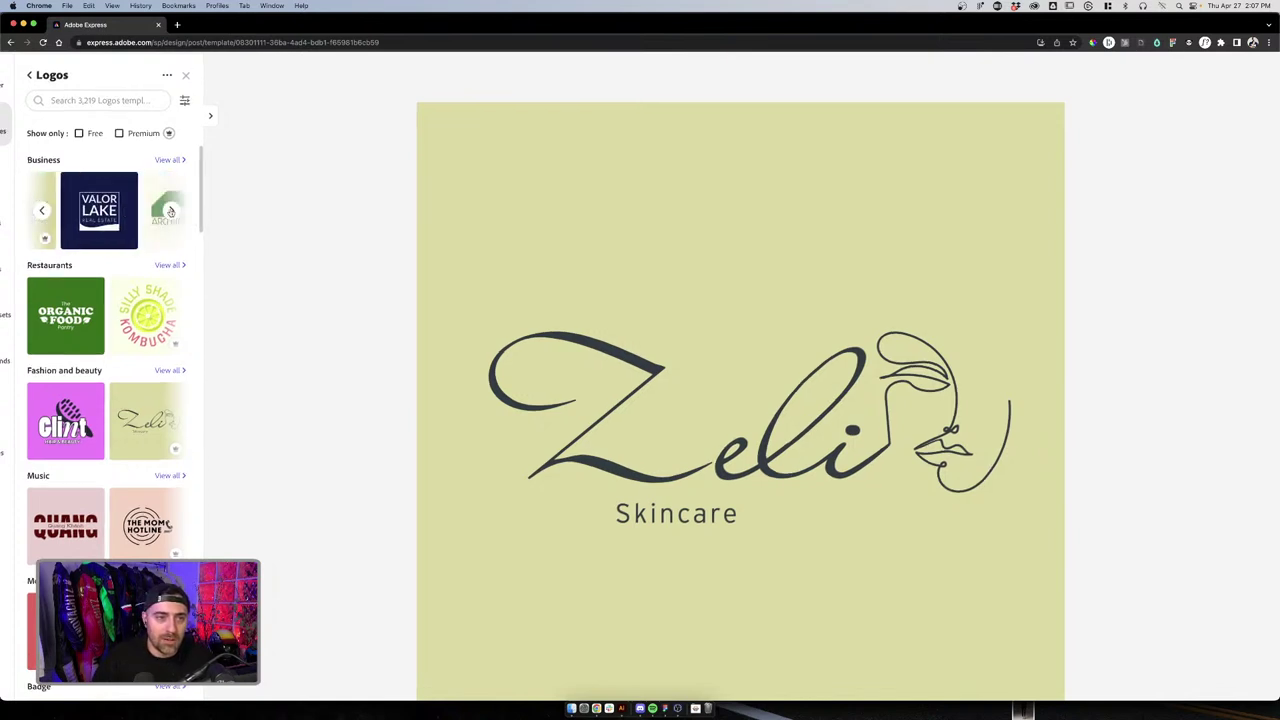
left_click(171, 211)
left_click(171, 211)
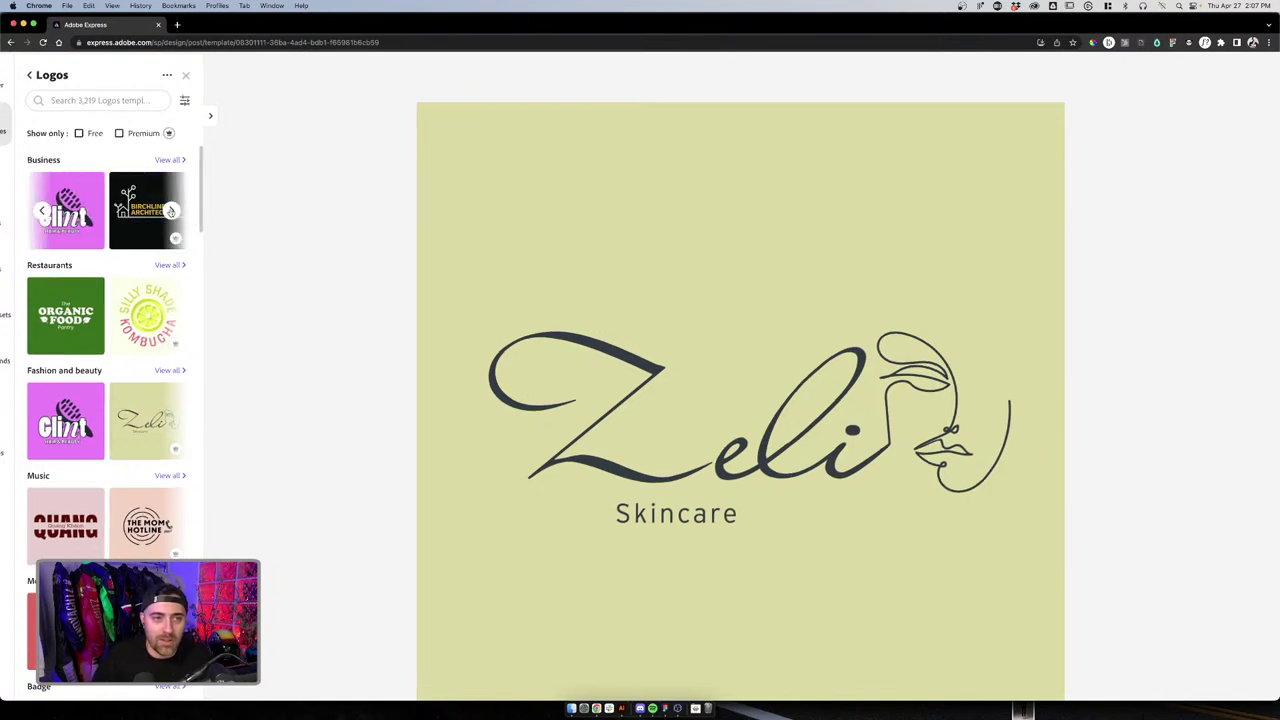
left_click(171, 211)
left_click(686, 367)
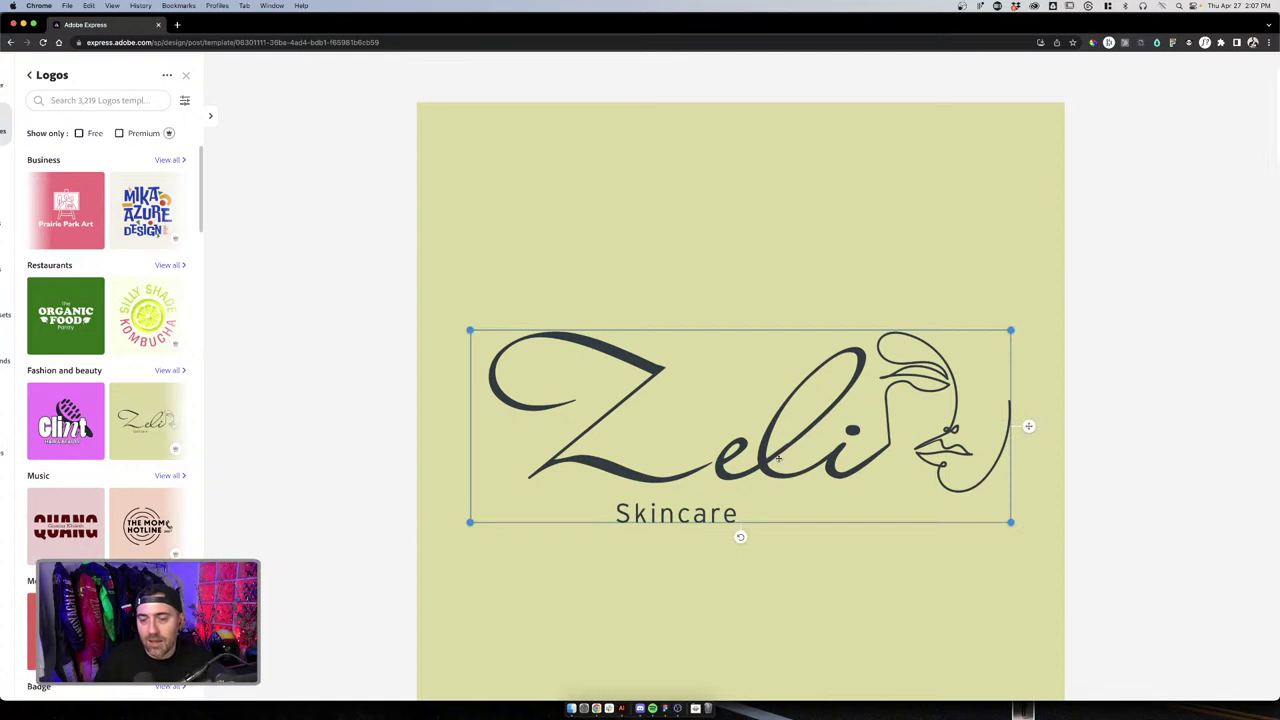
key("super+minus")
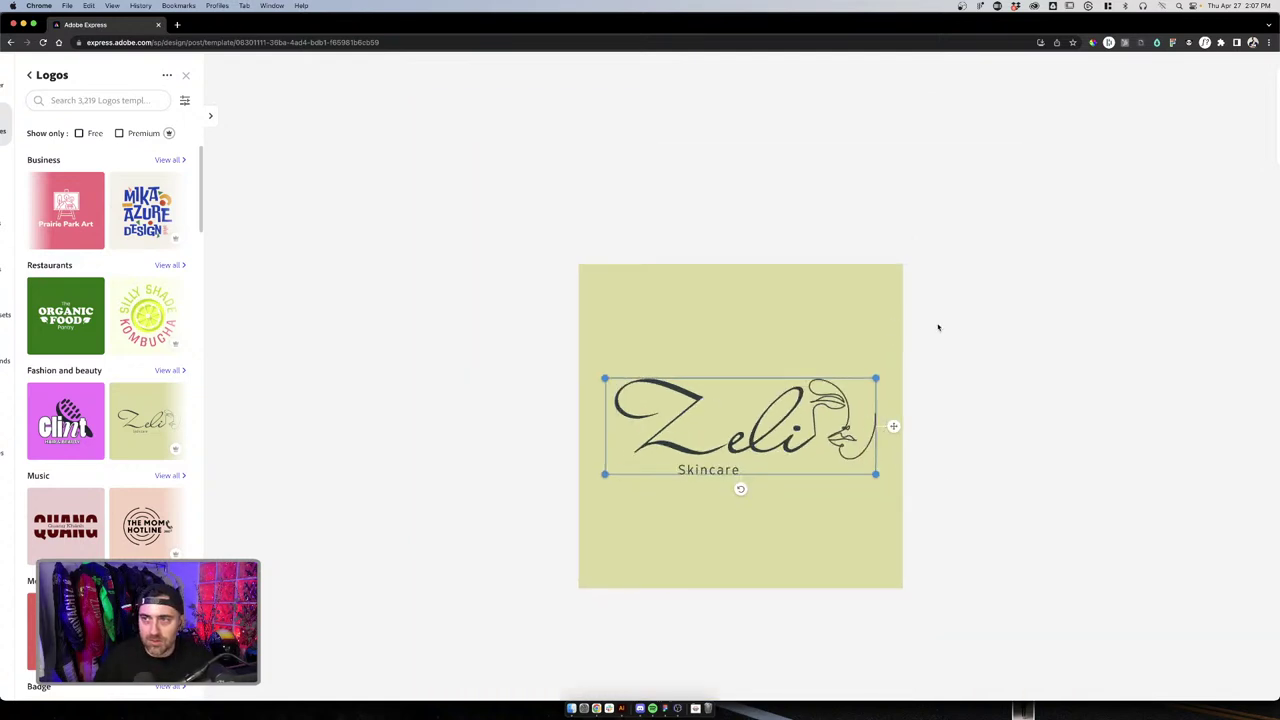
key("Escape")
key("super+minus")
key("super+minus")
key("super+minus")
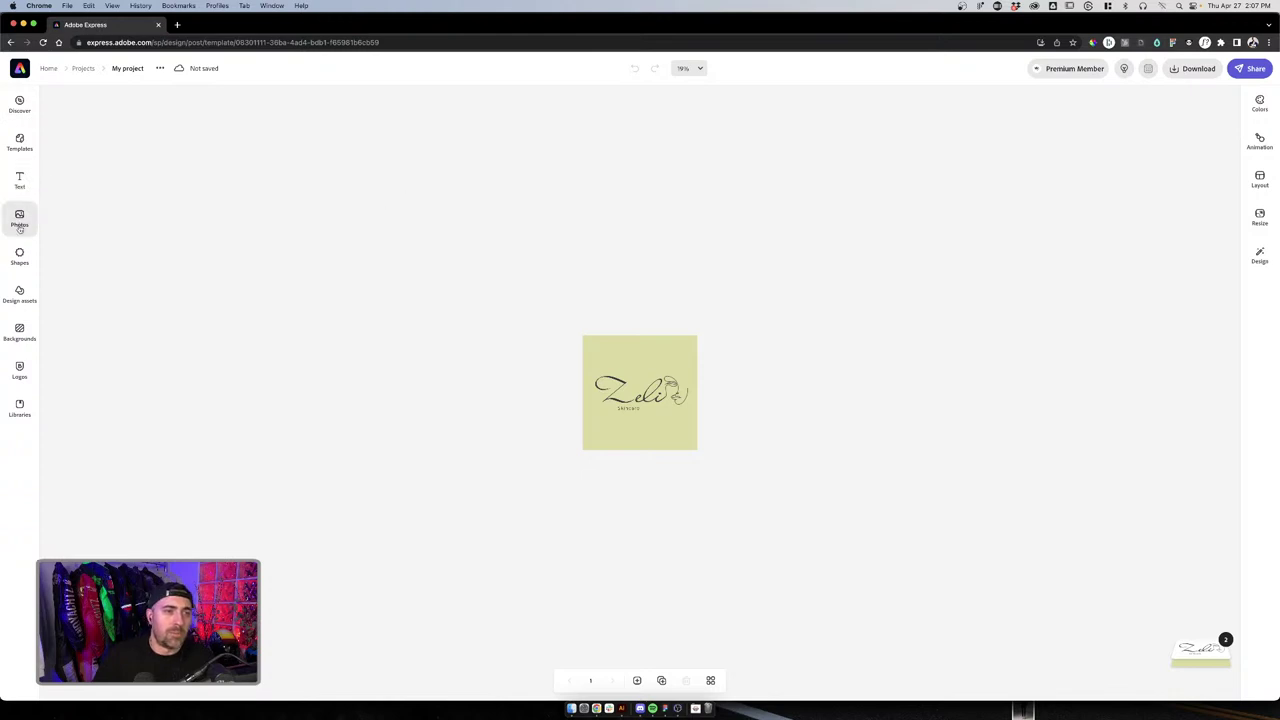
left_click(11, 42)
Dismiss the save prompt, start a new blank logo, and search templates for carpenter designs
left_click(721, 404)
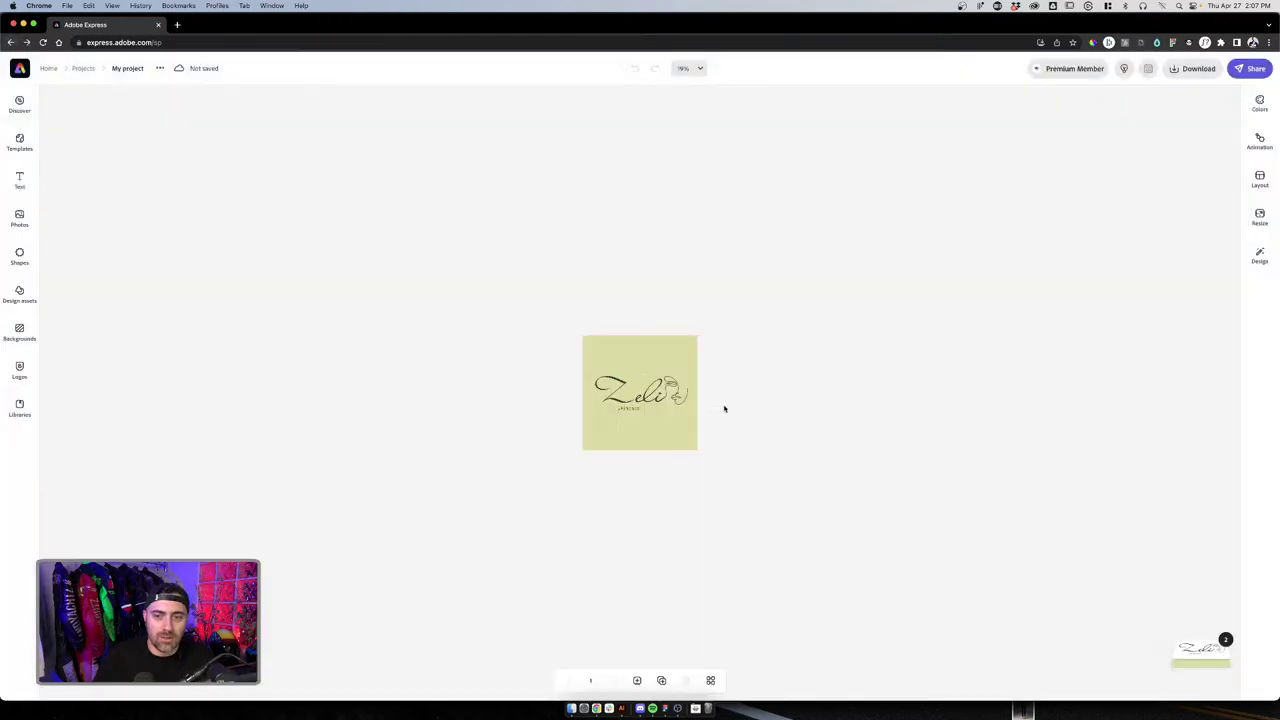
left_click(326, 222)
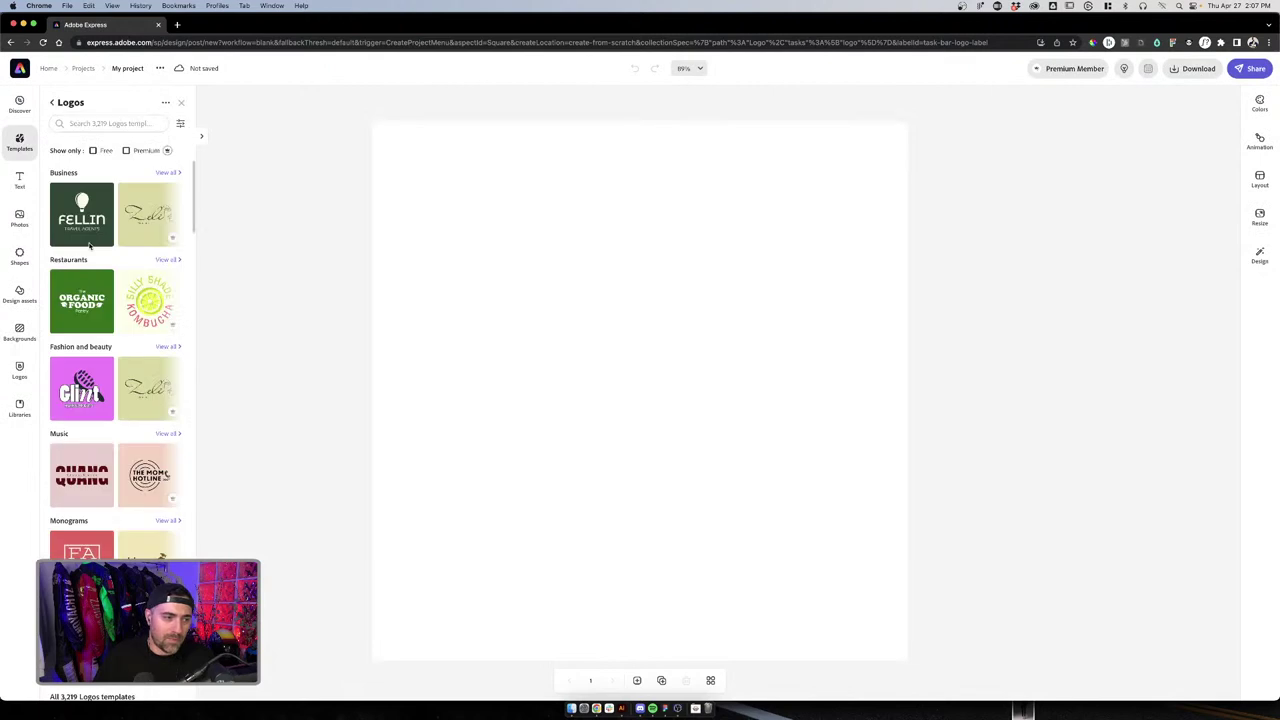
left_click(86, 122)
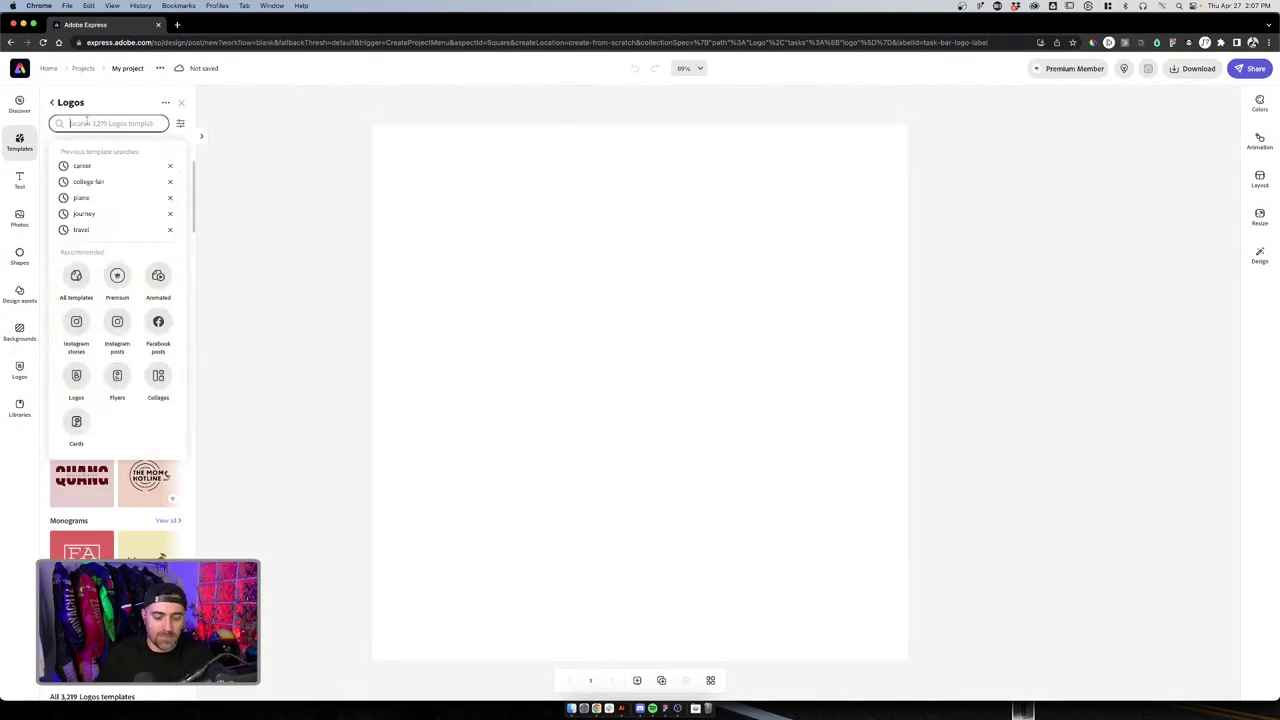
type("corporate")
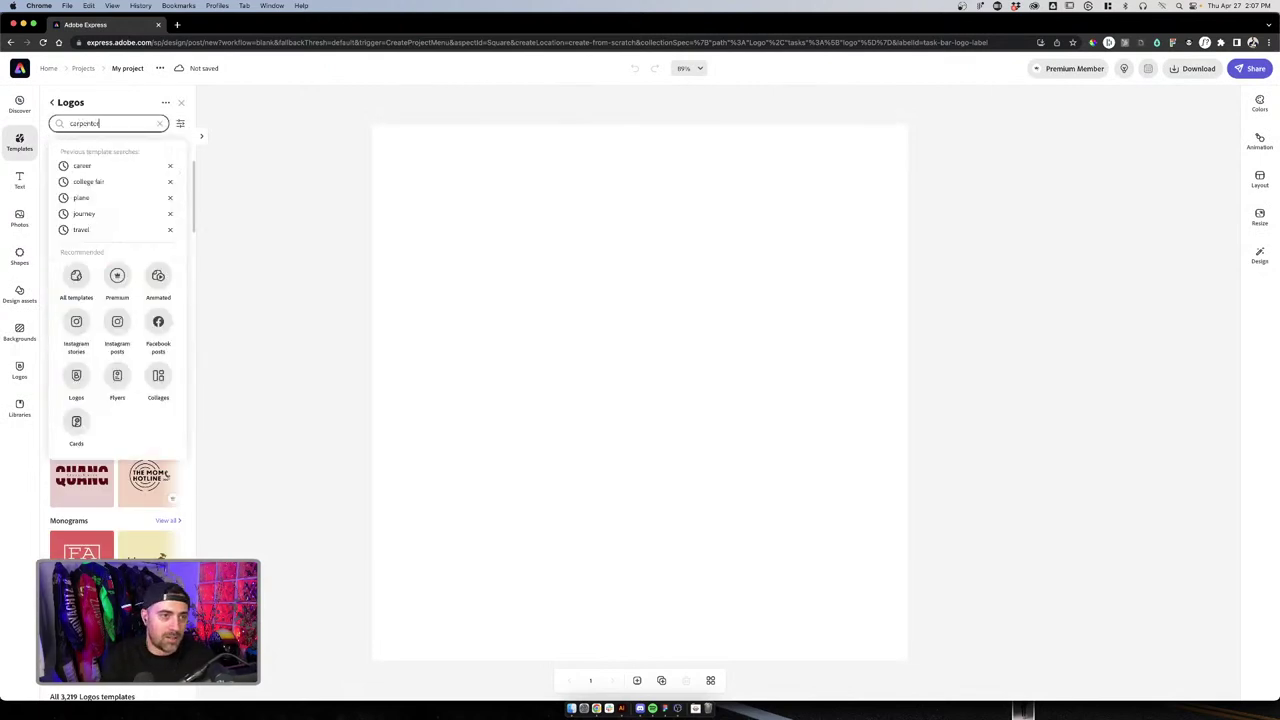
key("Return")
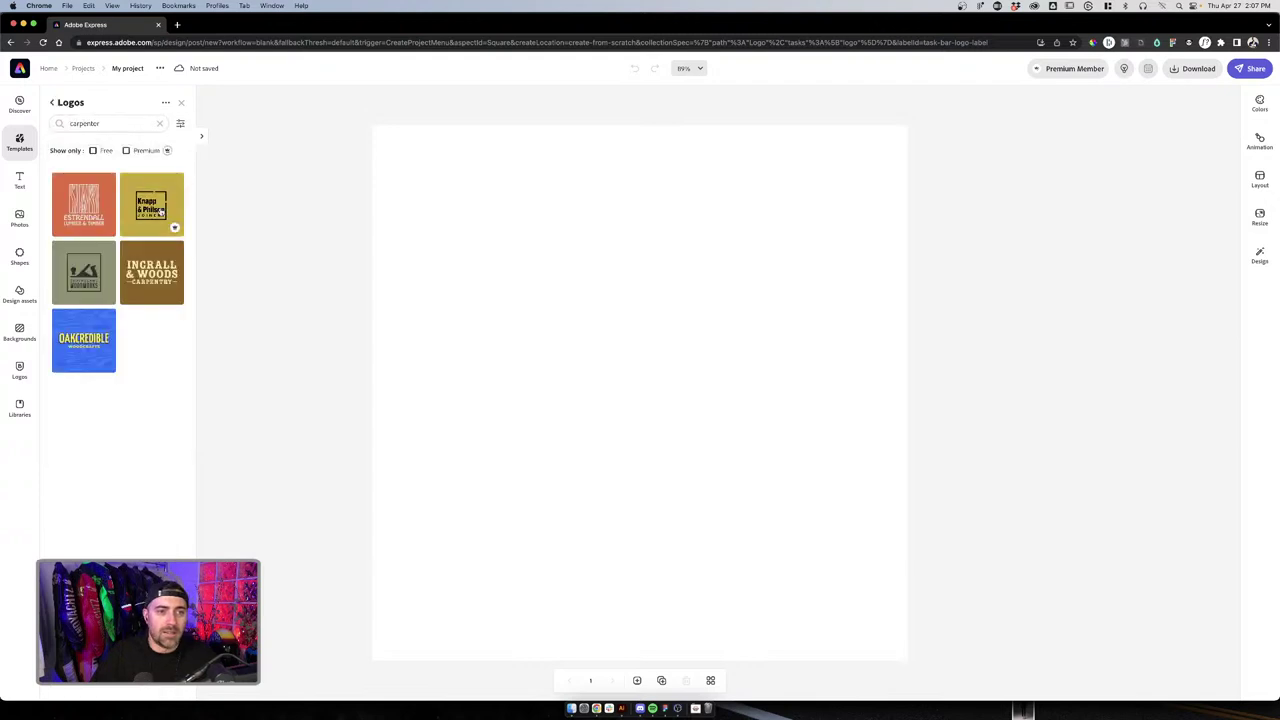
Apply the Estrendall Lumber & Timber template and add Grayneland Woodworks as a new page
left_click(73, 190)
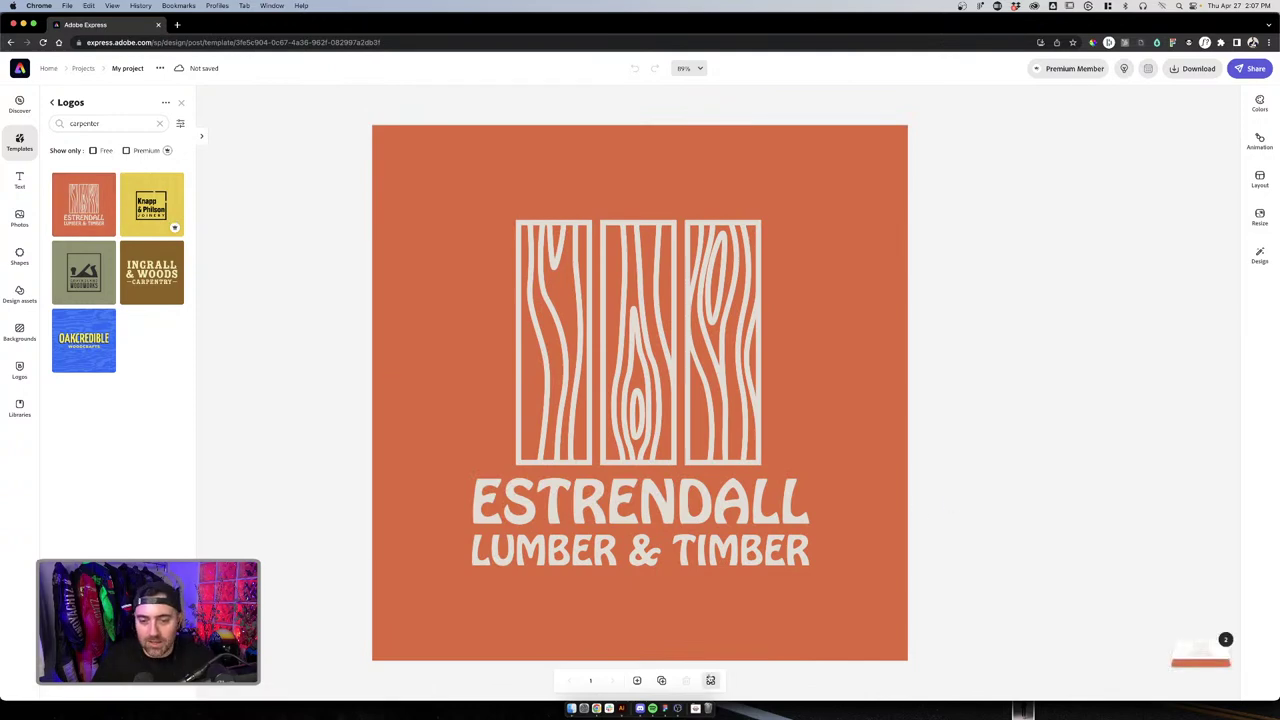
left_click(661, 680)
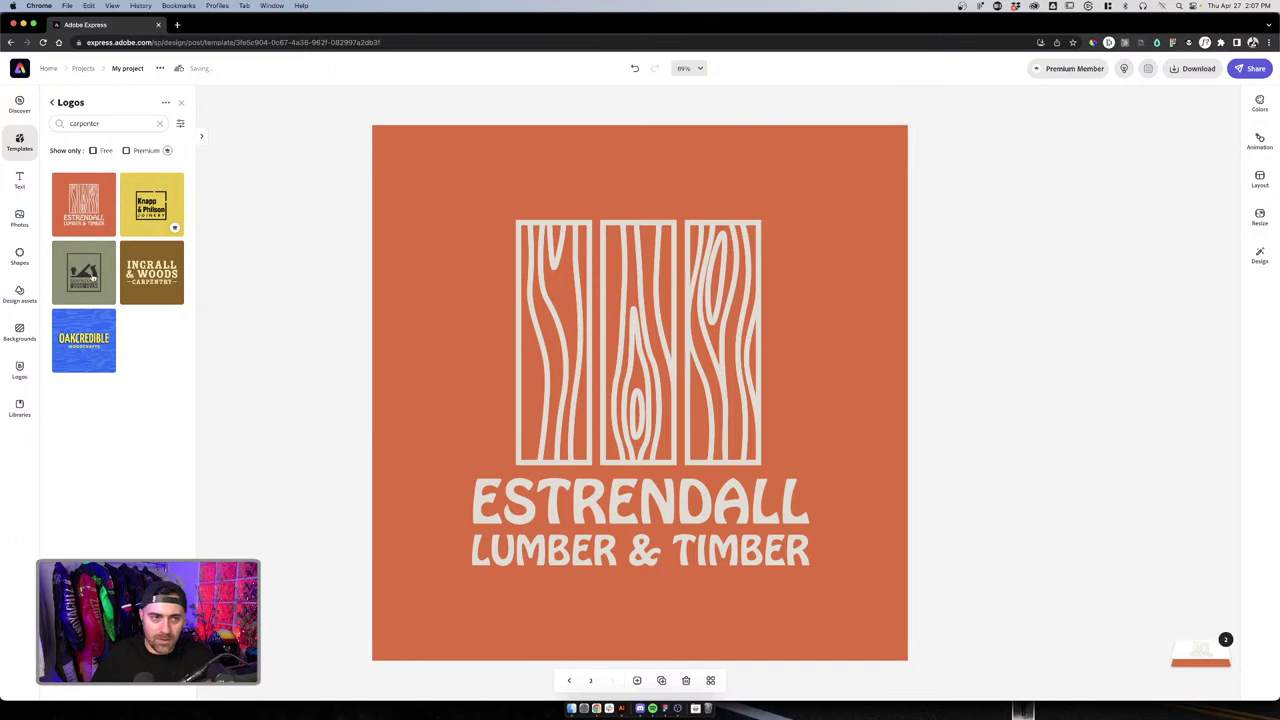
left_click(90, 278)
left_click(754, 418)
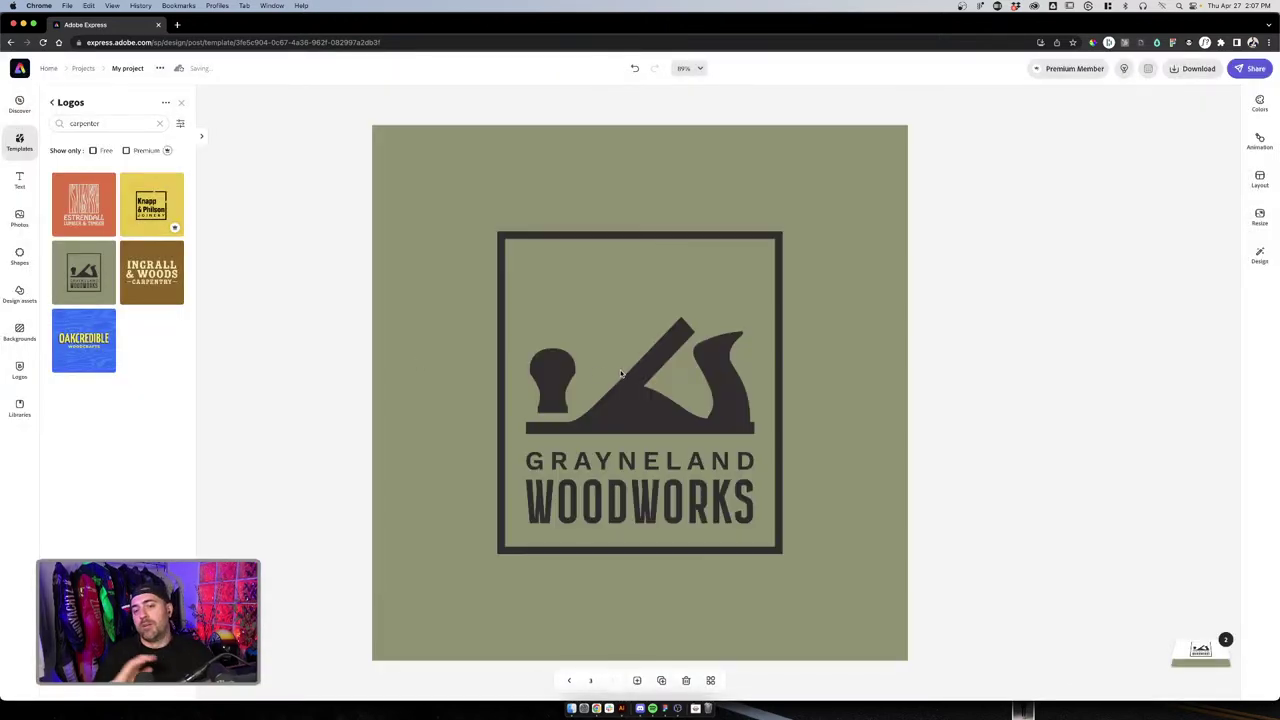
Select the Grayneland logo group and its plane shape, then switch to Illustrator
left_click(643, 407)
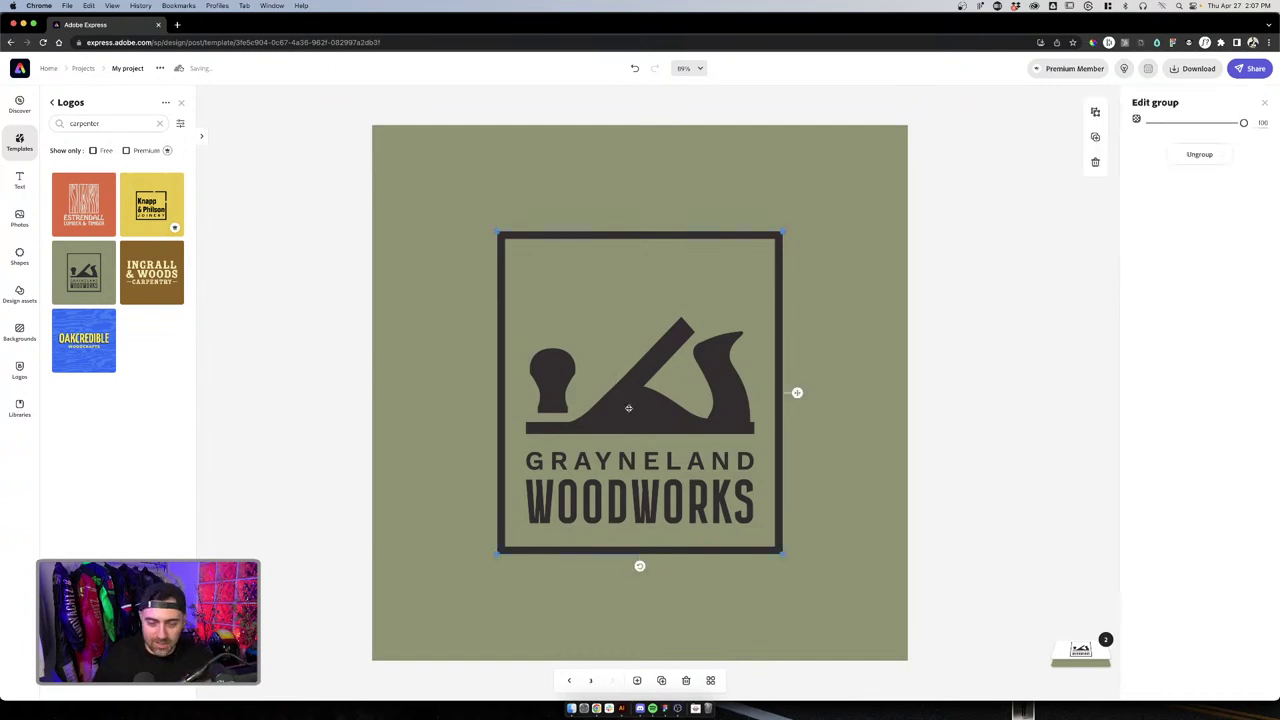
left_click(628, 408)
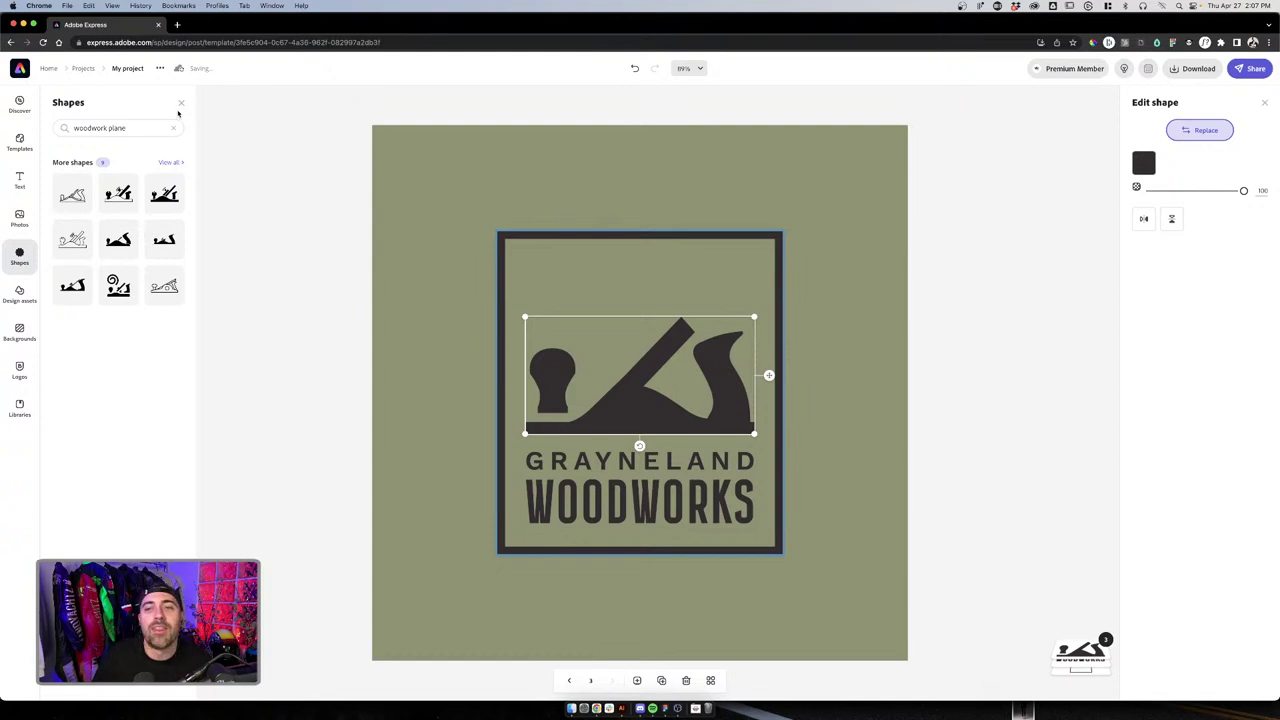
left_click(1057, 294)
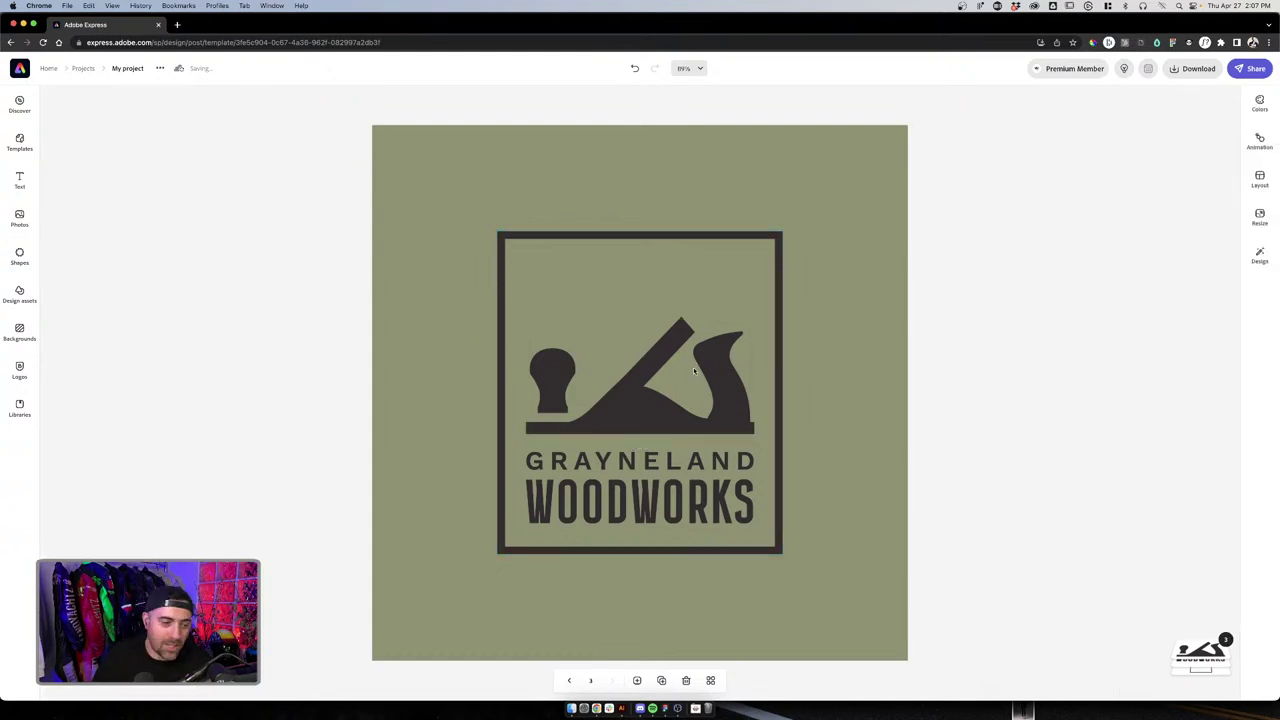
left_click(642, 400)
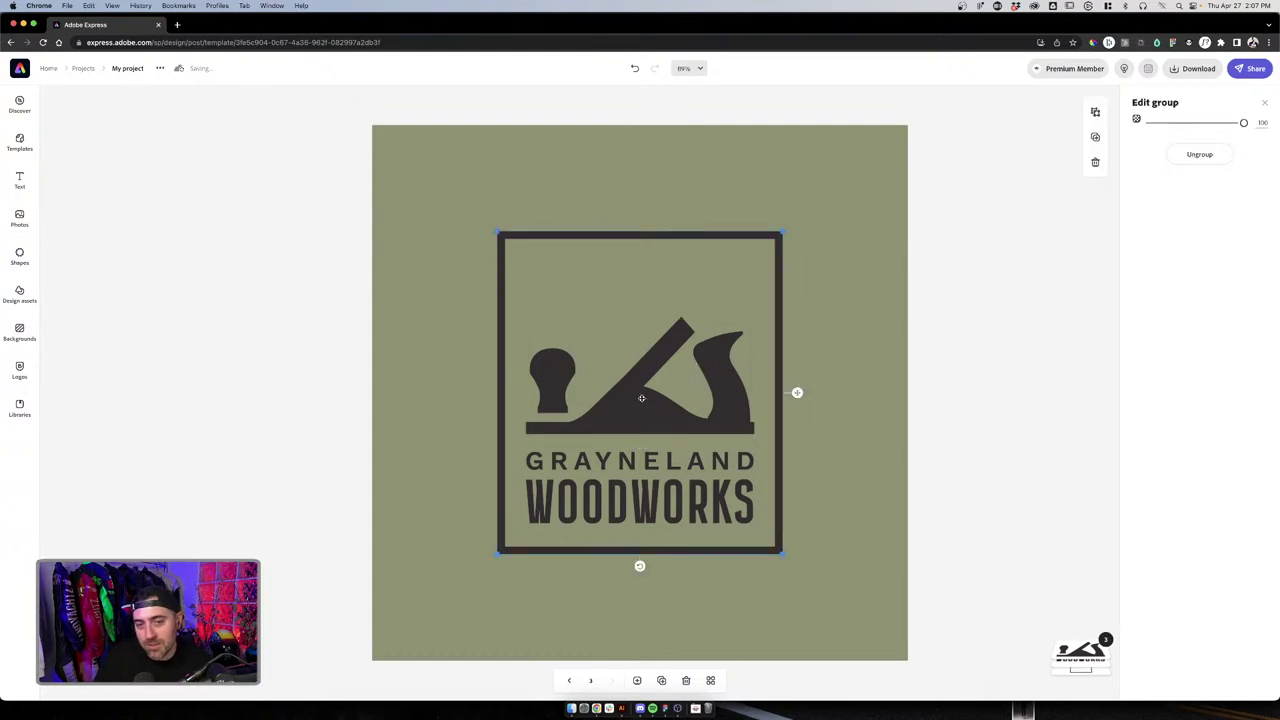
left_click(642, 399)
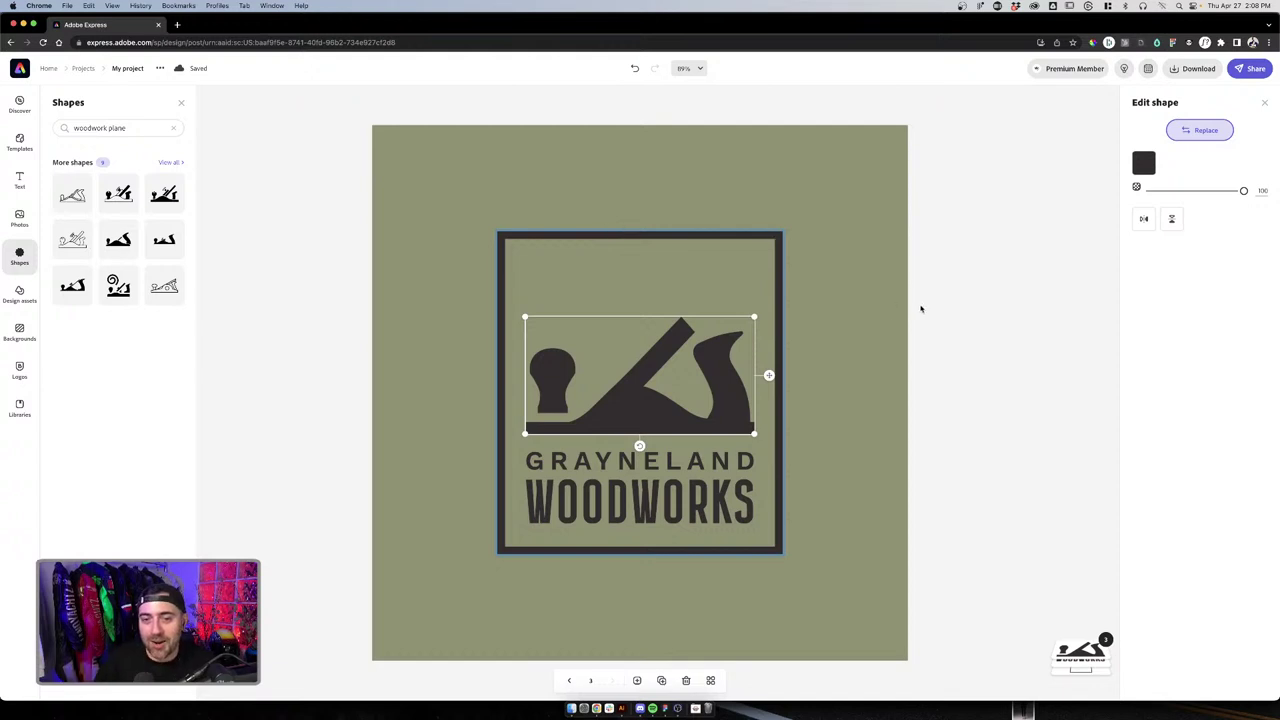
left_click(921, 309)
left_click(654, 421)
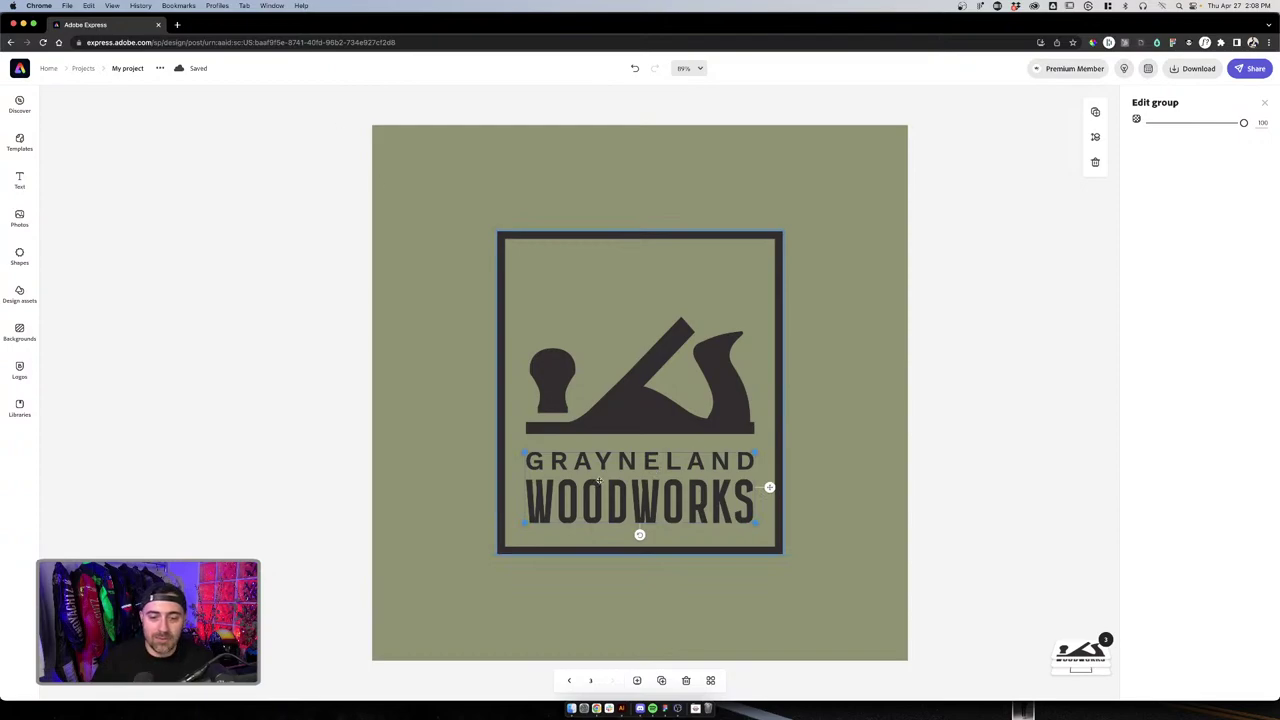
left_click(621, 708)
scroll(478, 357, "down", 3)
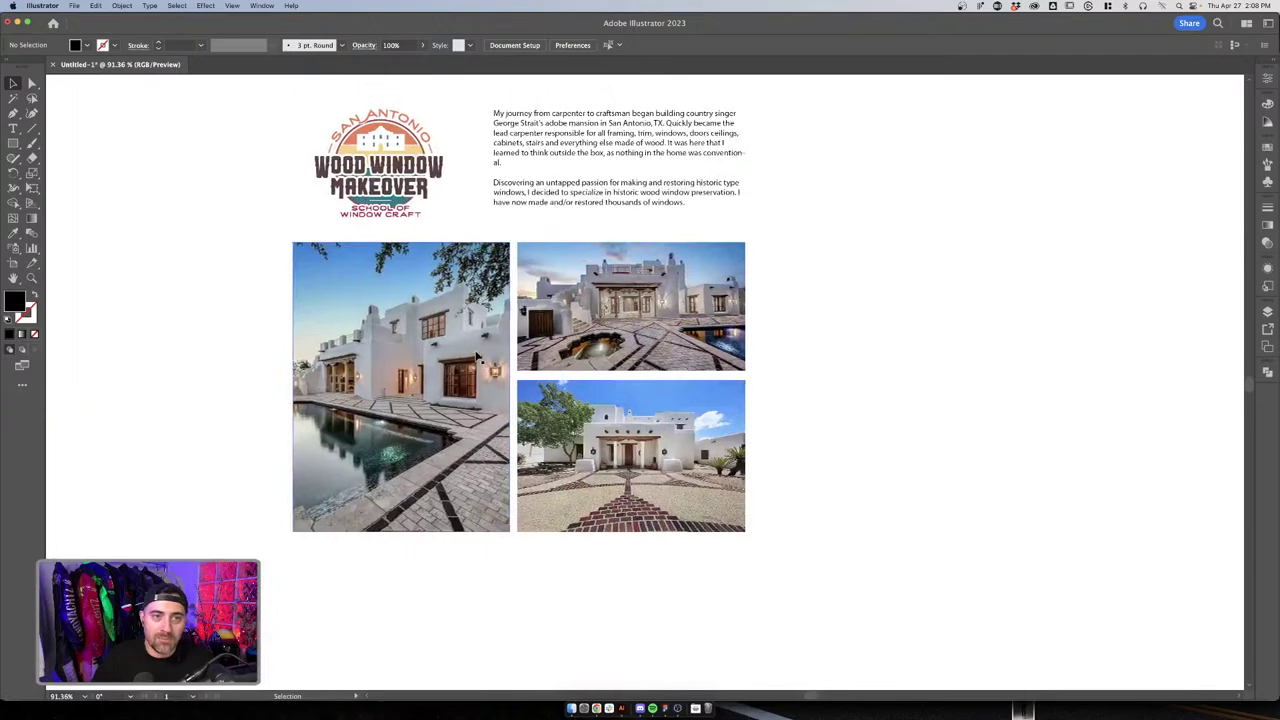
scroll(478, 357, "up", 5)
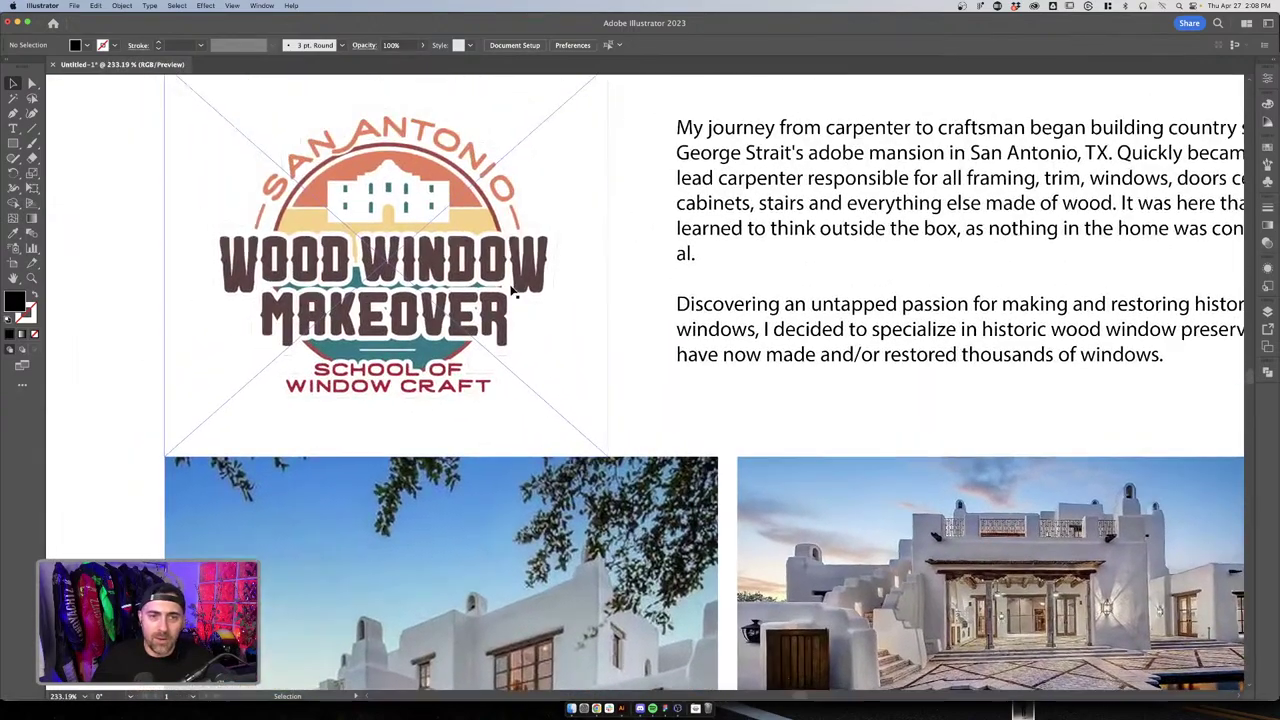
scroll(513, 291, "down", 1)
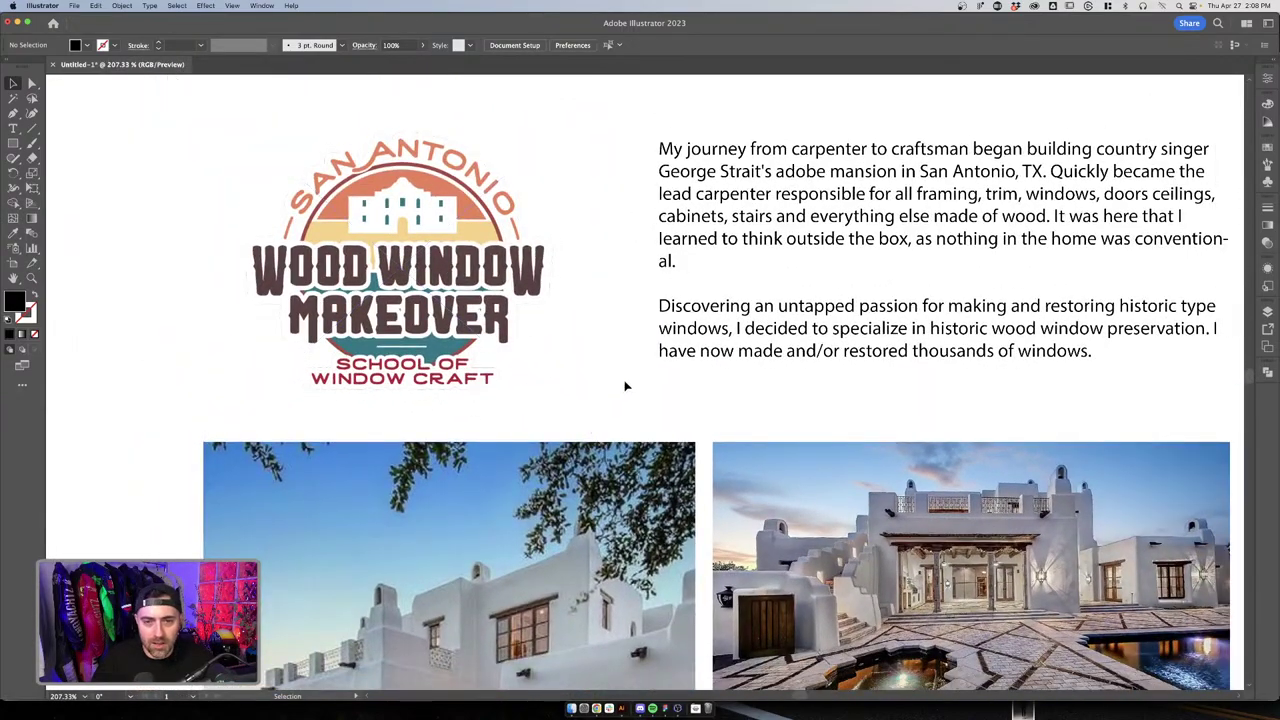
scroll(625, 386, "down", 1)
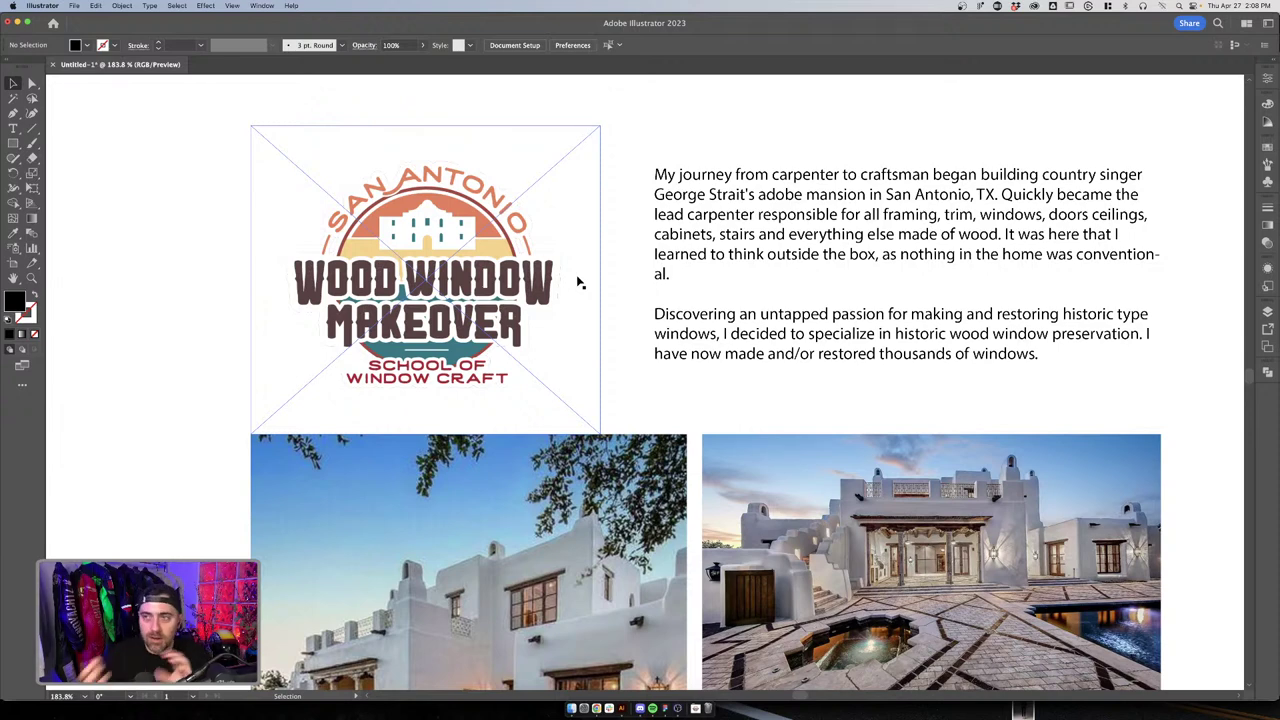
left_click(186, 126)
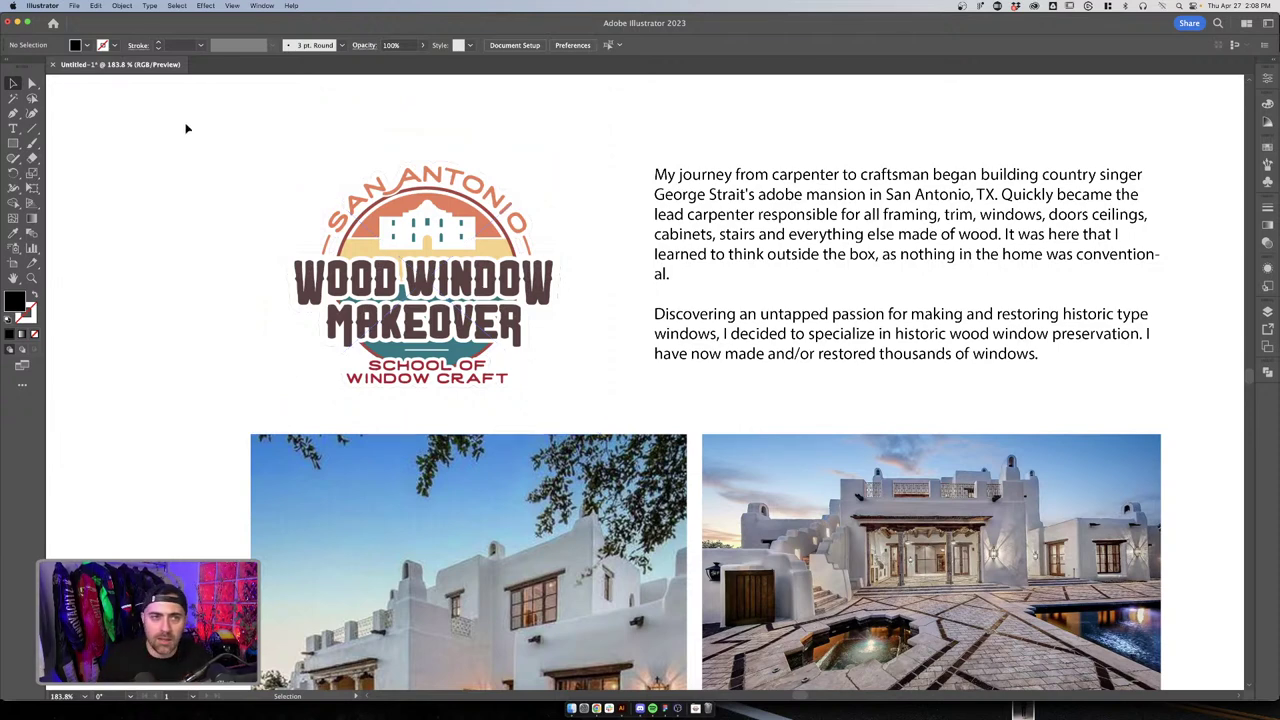
left_click(591, 397)
key("ctrl+Up")
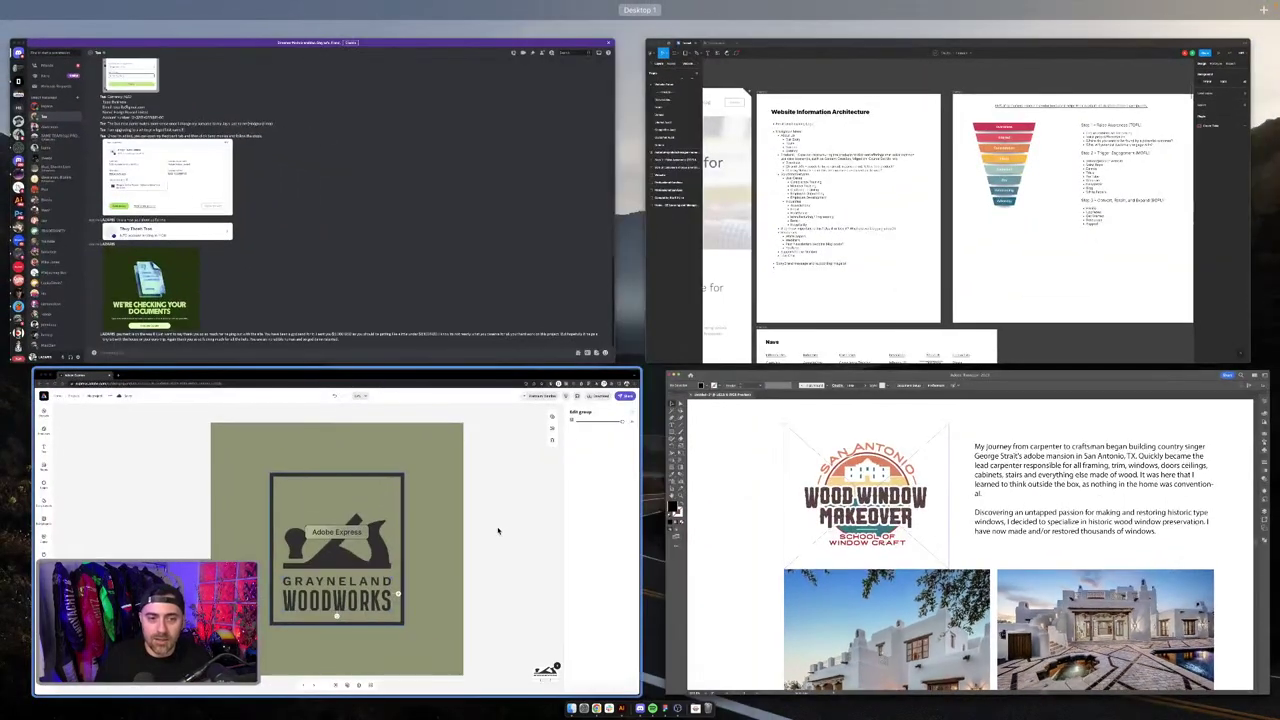
left_click(427, 496)
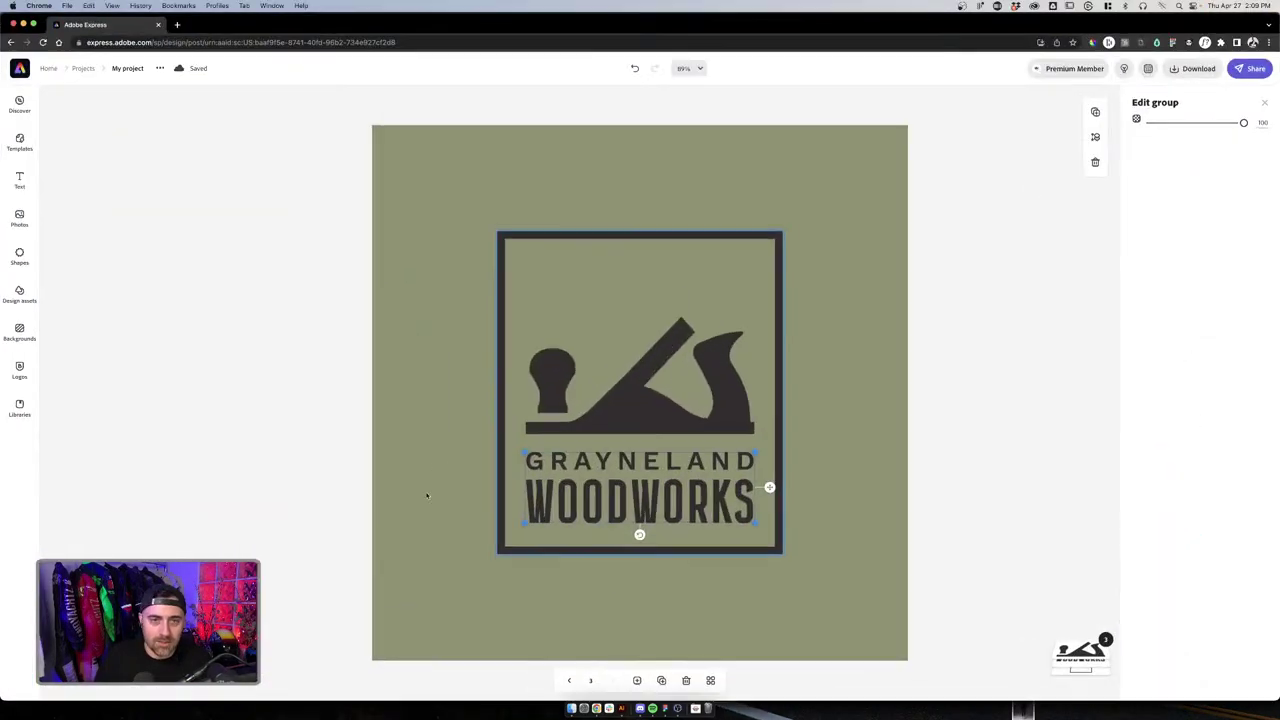
Replace the GRAYNELAND text with 'Wood Window'
left_click(392, 181)
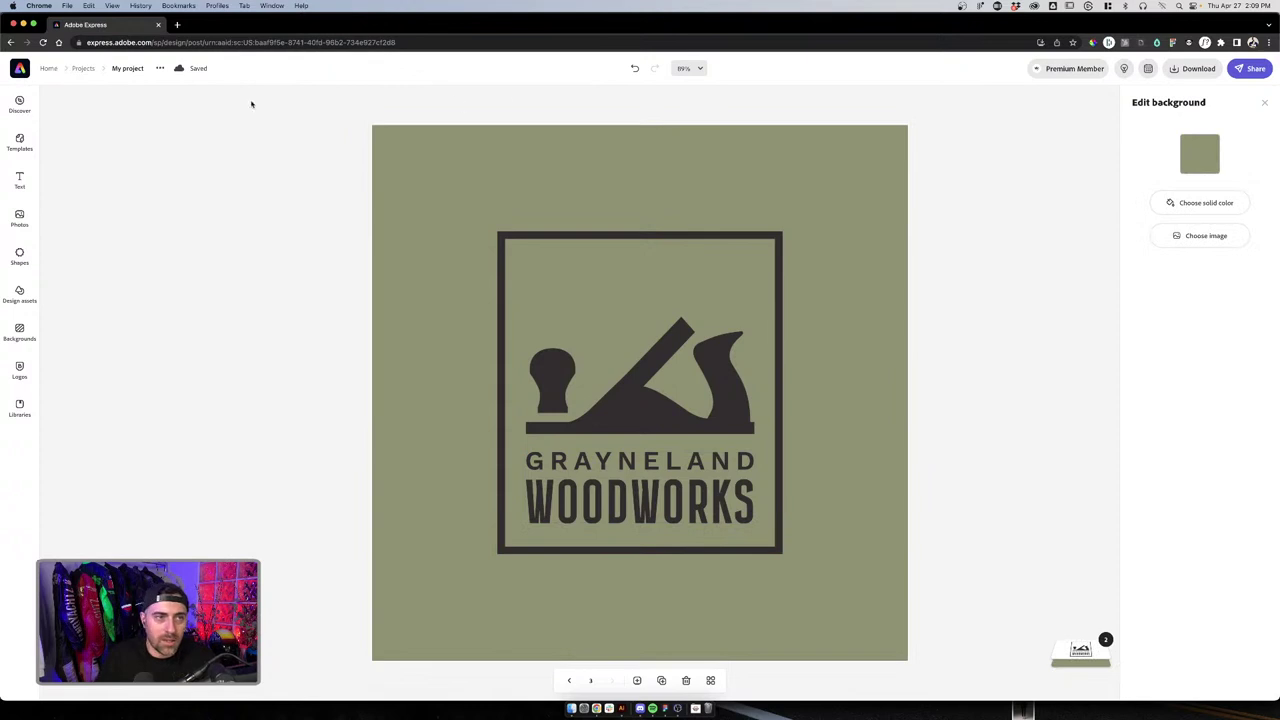
left_click(632, 361)
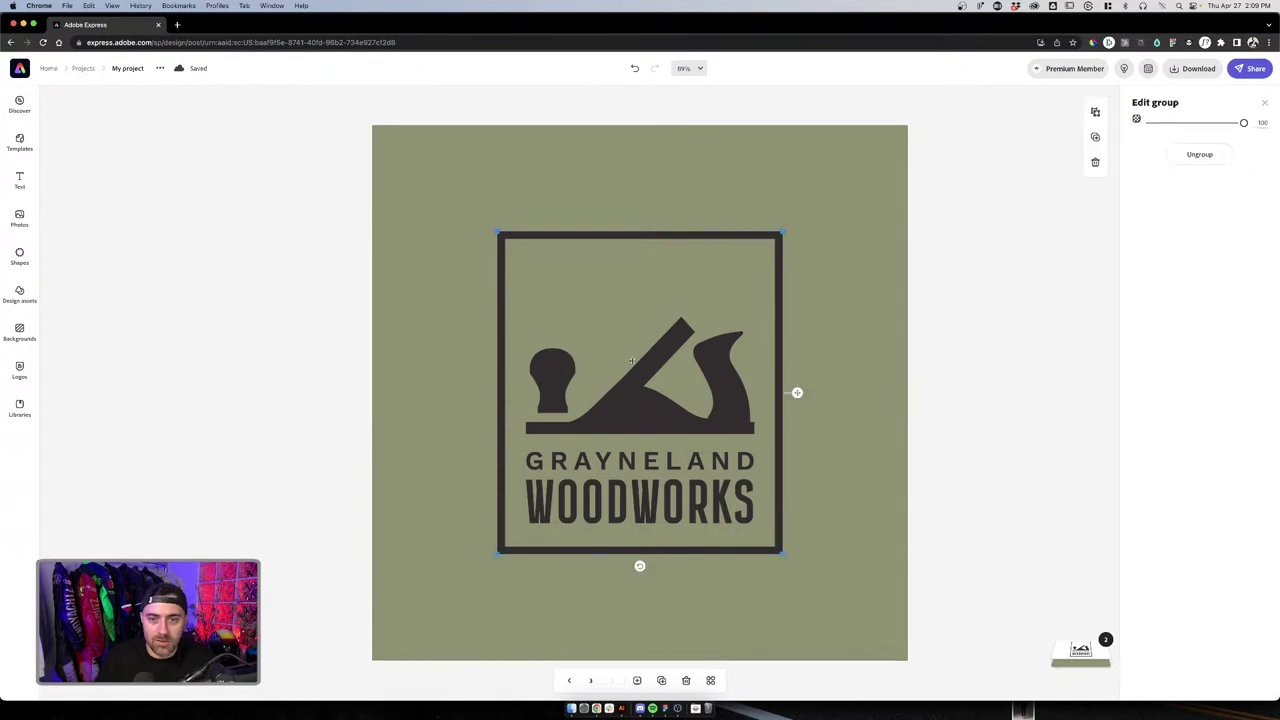
double_click(706, 463)
type("Wood")
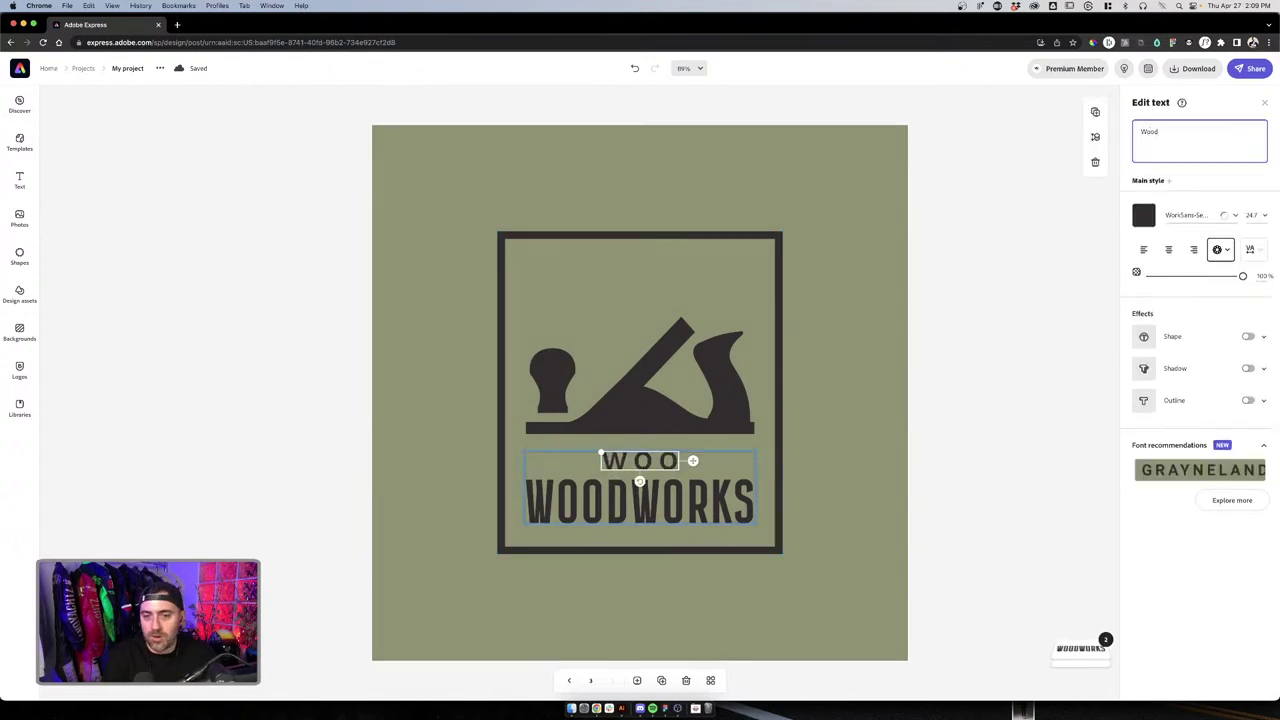
type(" Window")
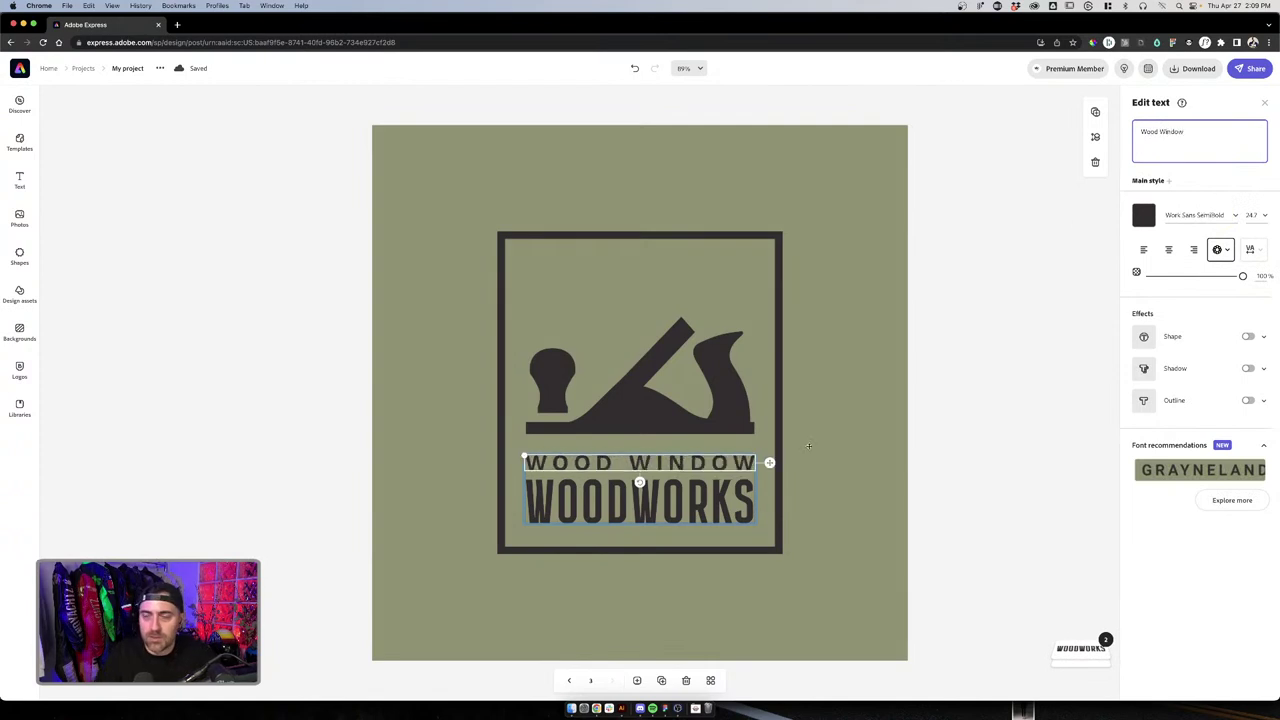
Change WOODWORKS to 'Makeover' and enlarge it to span the frame's width
left_click(683, 490)
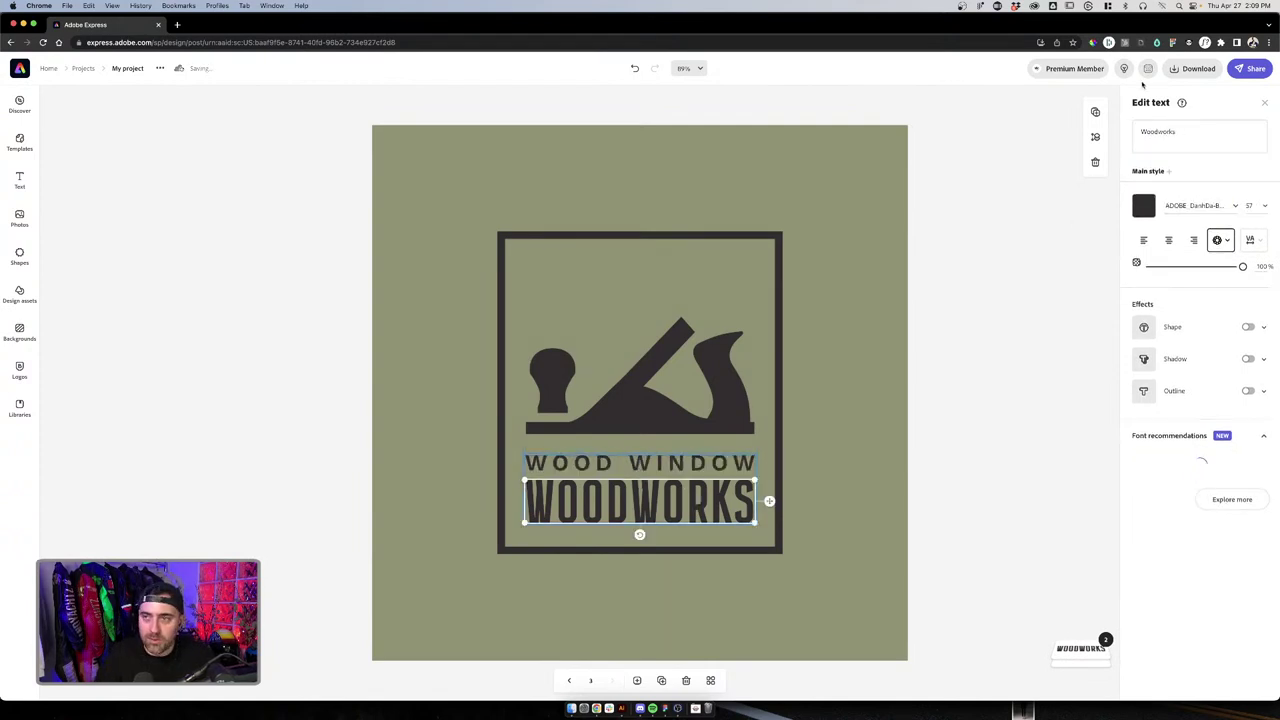
type("Makeover")
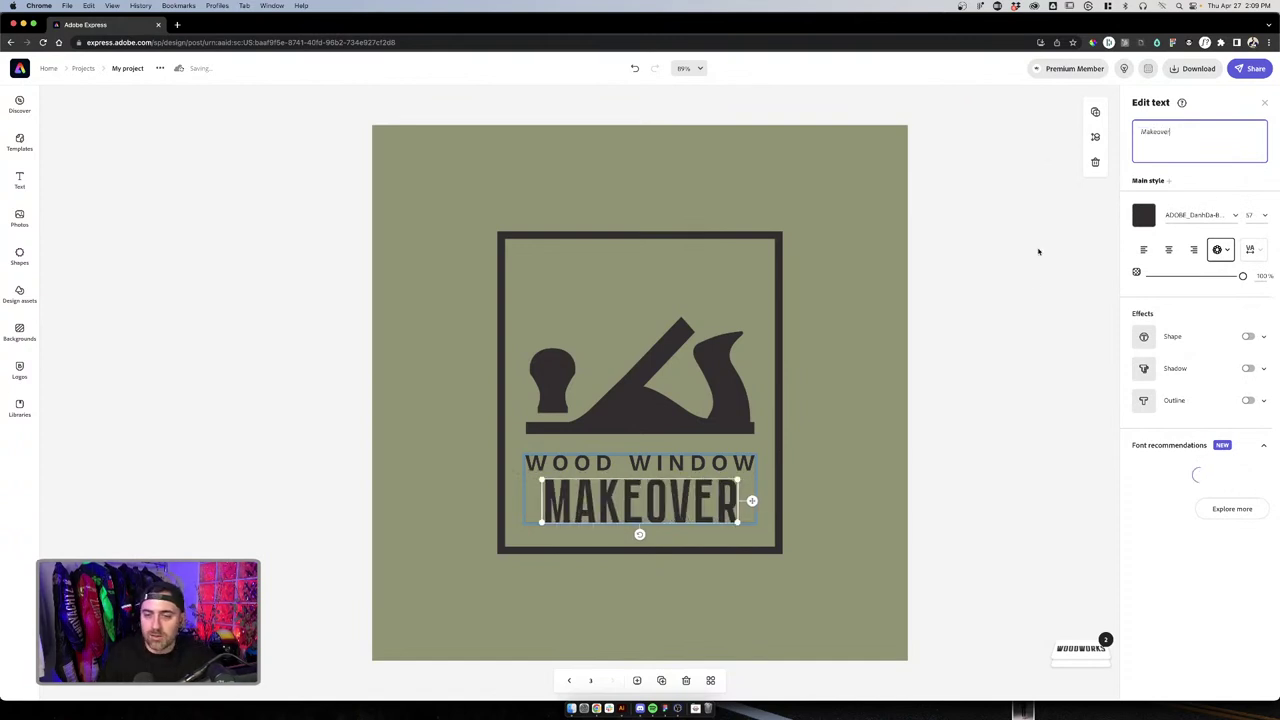
left_click_drag(738, 479, 758, 474)
left_click_drag(541, 521, 520, 526)
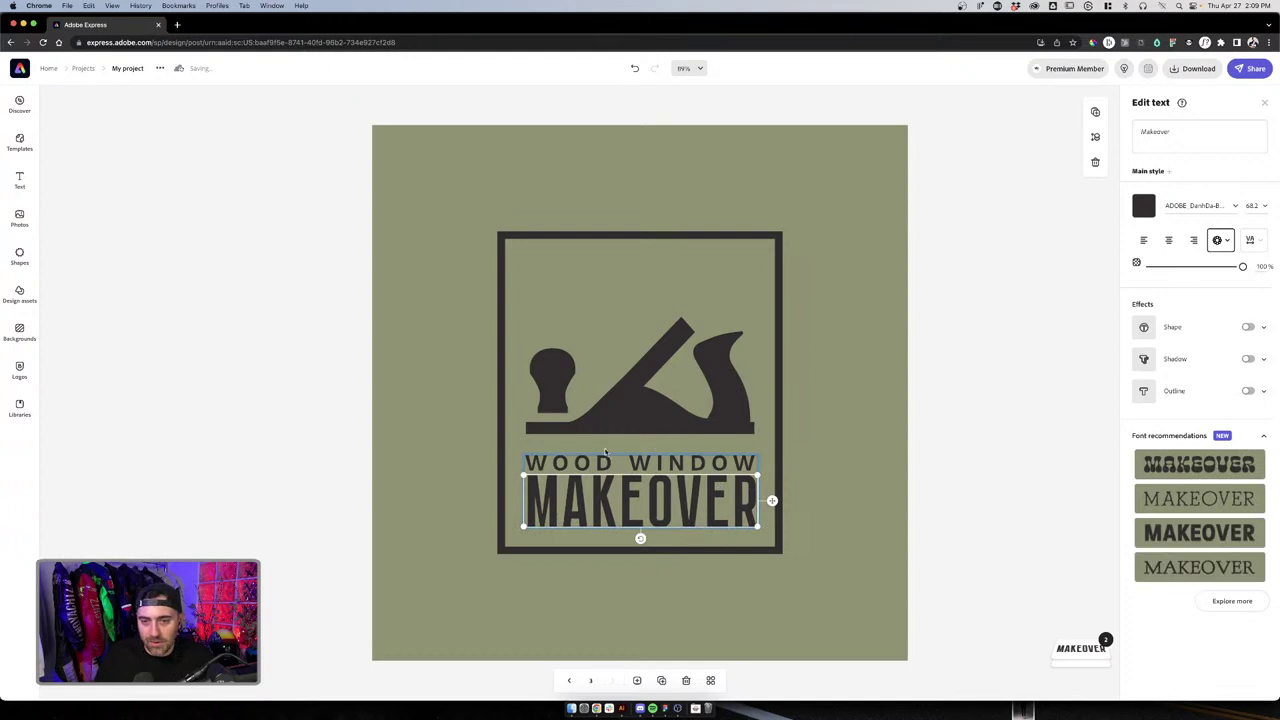
left_click(853, 430)
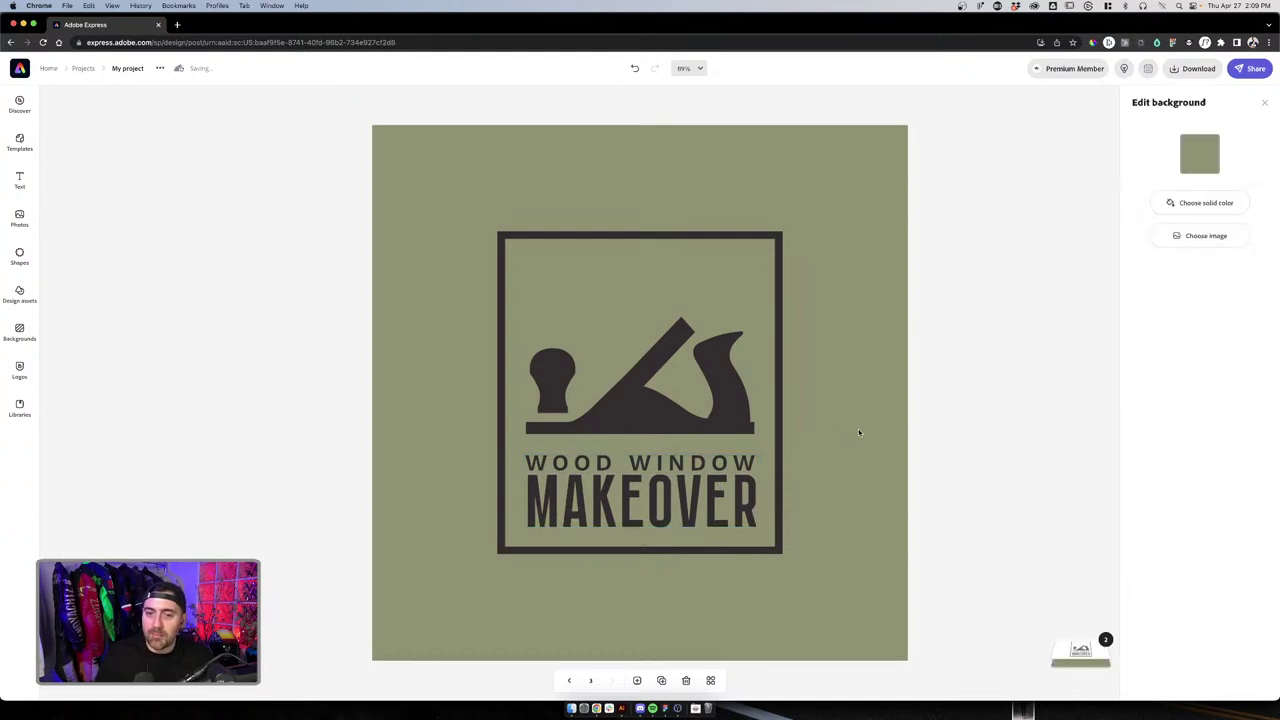
Duplicate the page and give MAKEOVER the wavy Chee Bingbong font
left_click(690, 488)
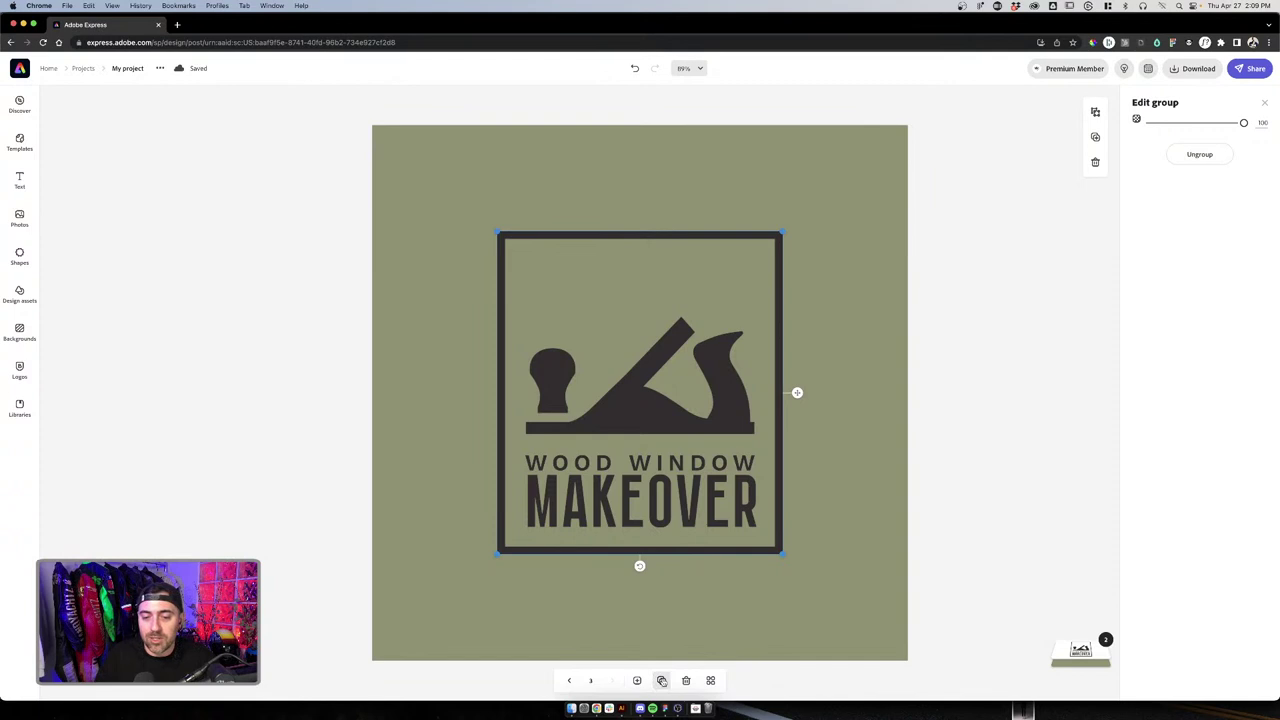
left_click(662, 681)
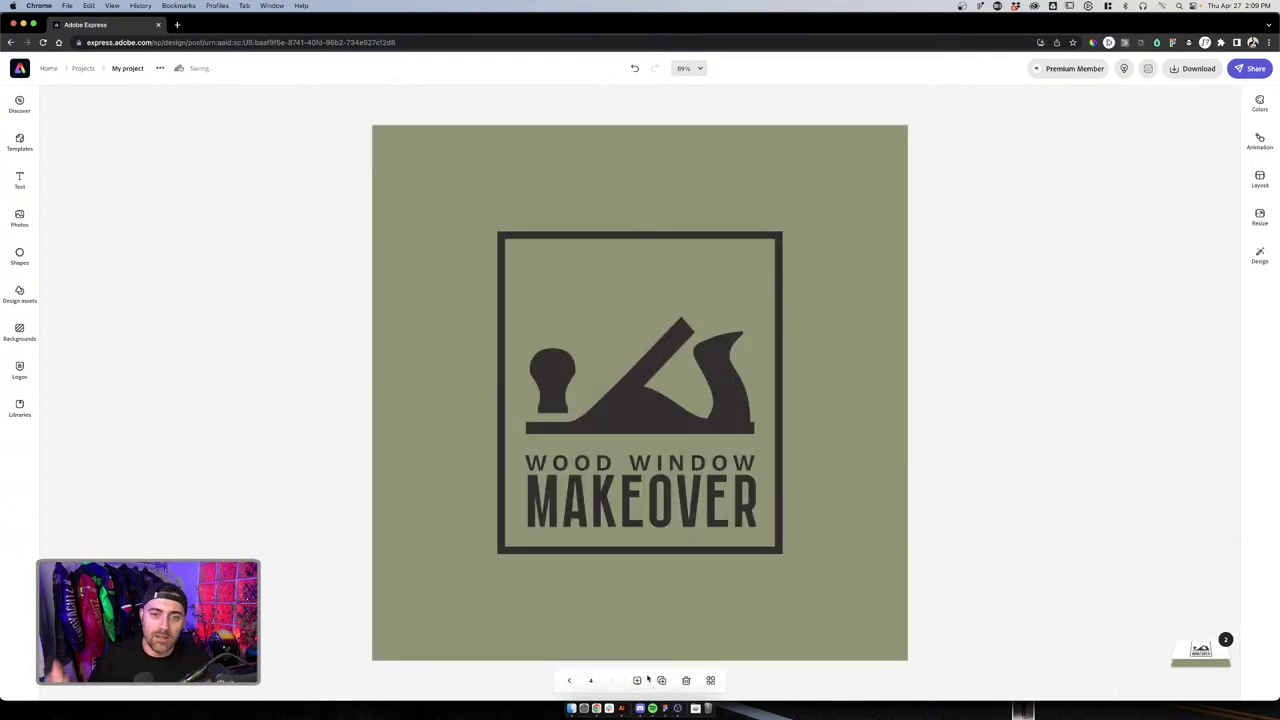
left_click(627, 489)
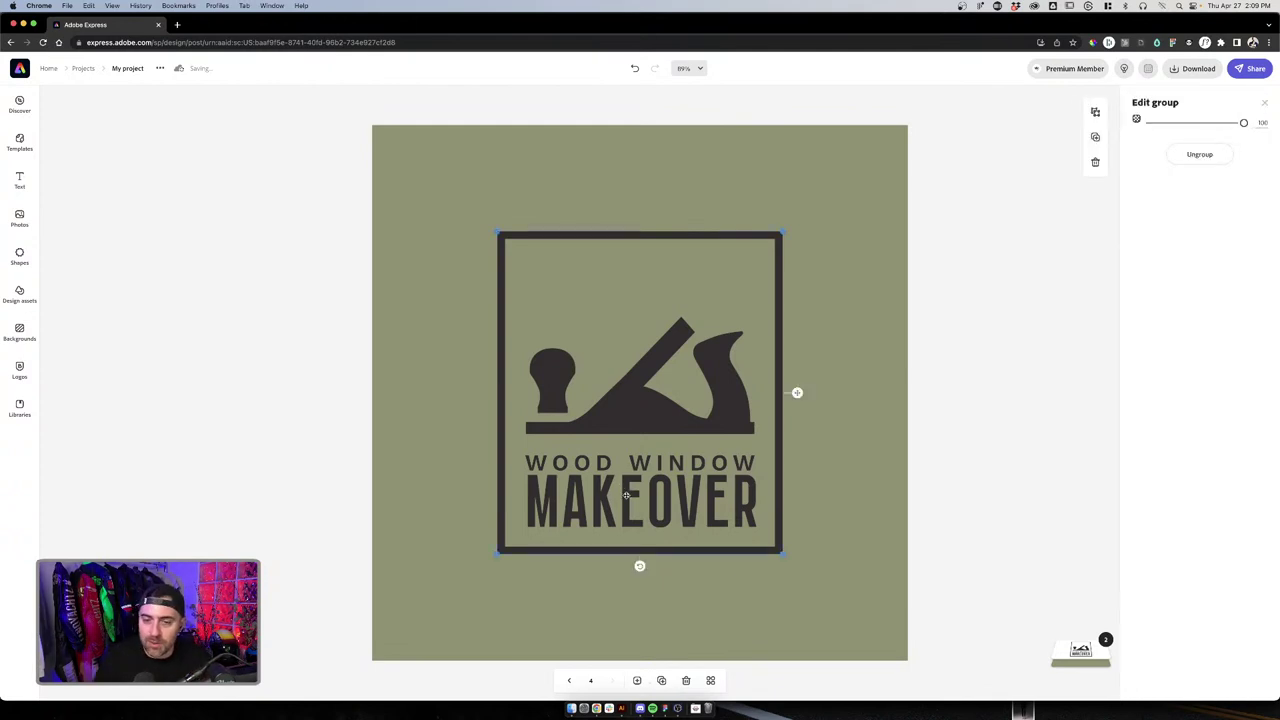
left_click(627, 495)
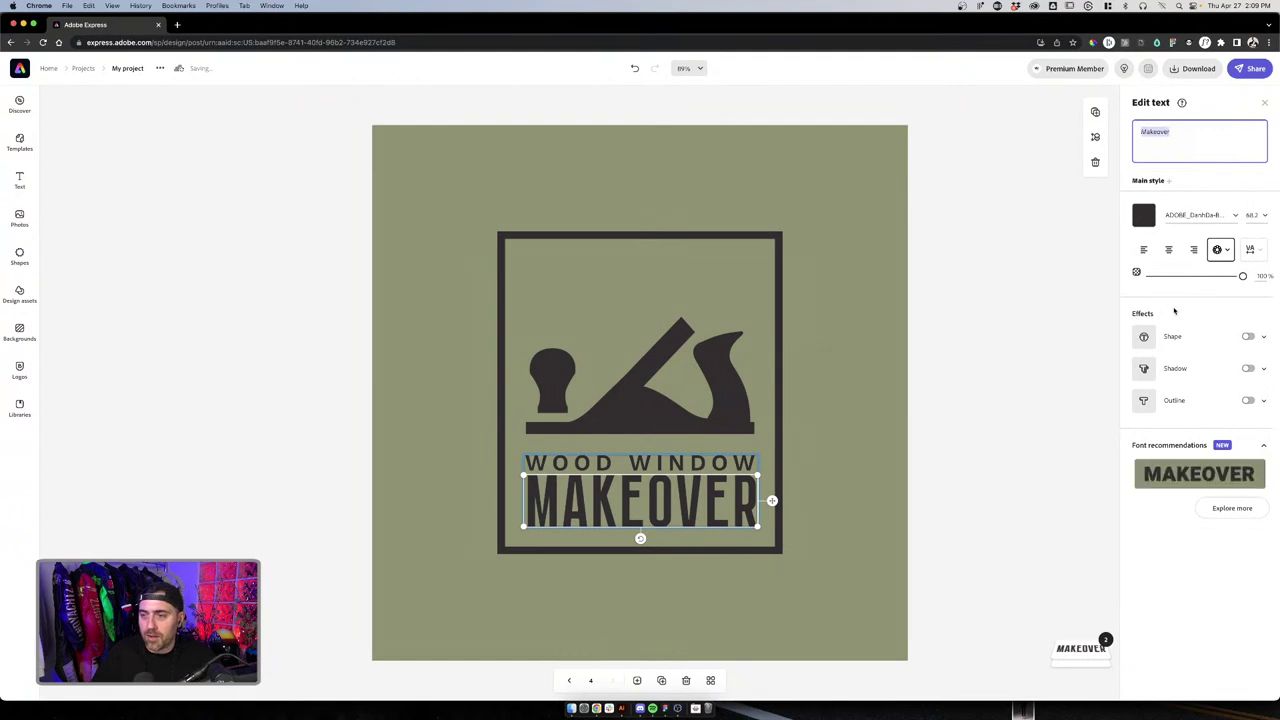
left_click(1196, 545)
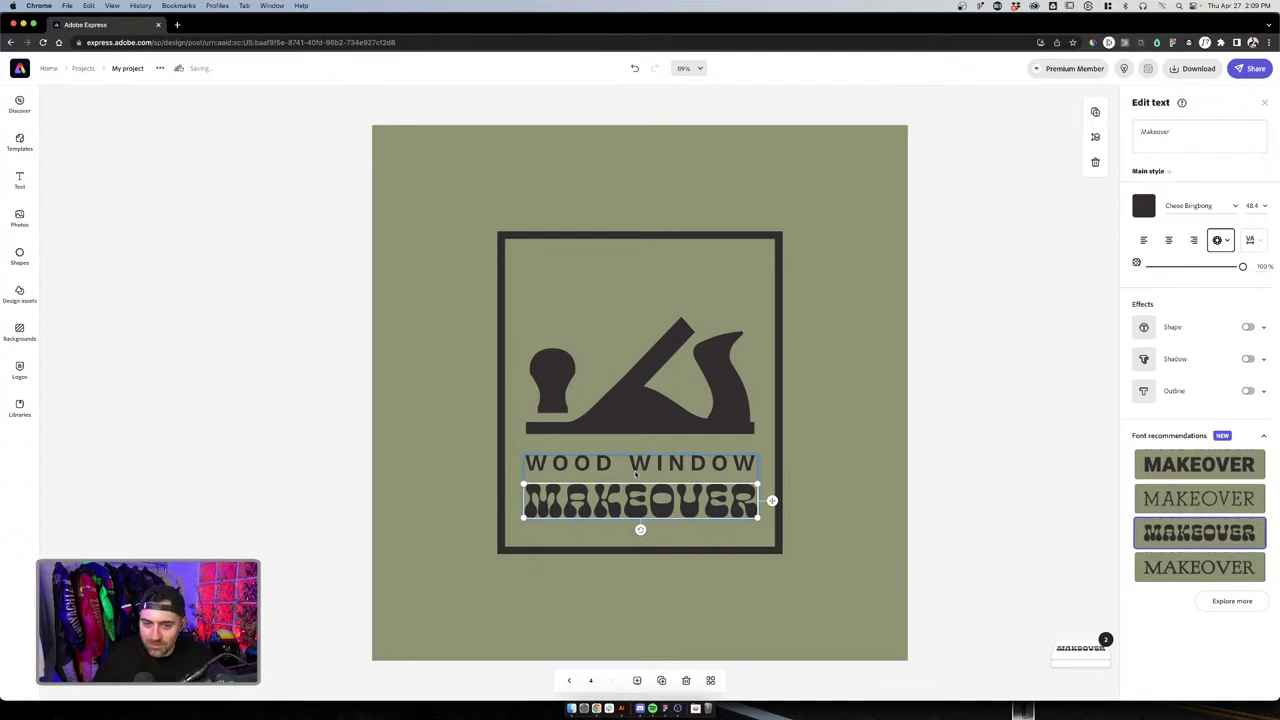
Move the WOOD WINDOW text and the plane icon slightly lower in the frame
left_click_drag(651, 467, 643, 474)
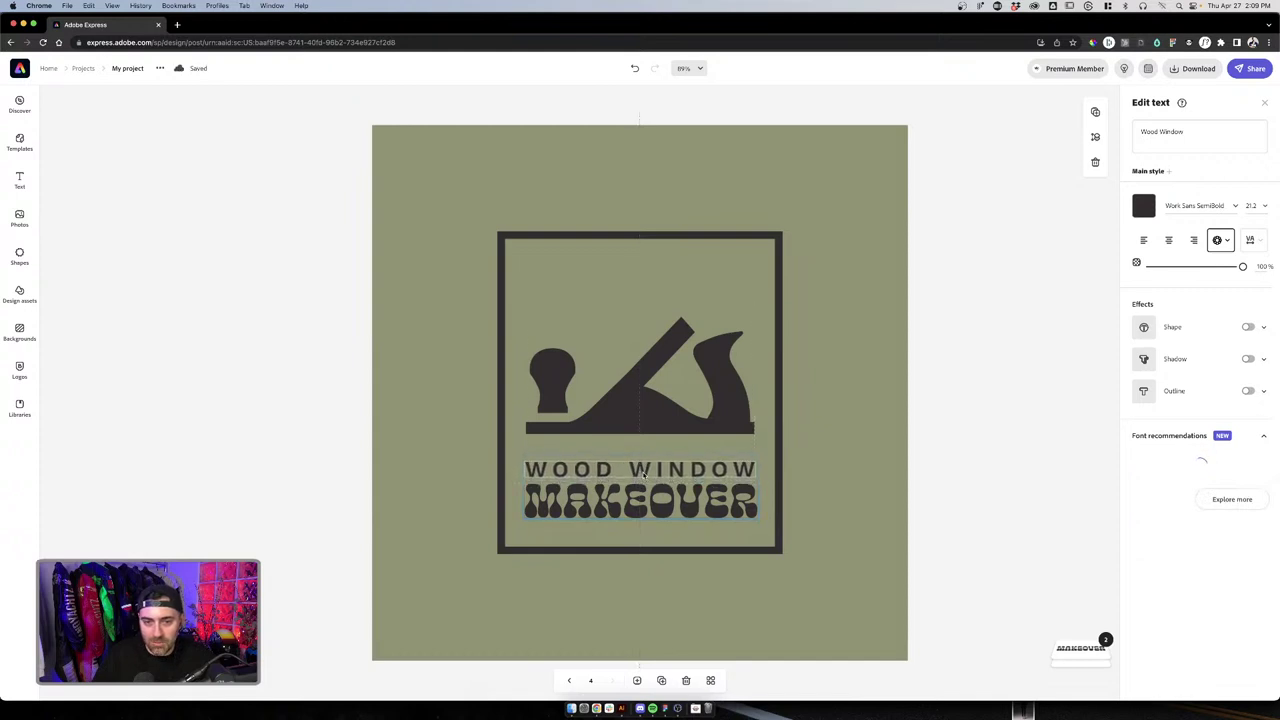
left_click(860, 423)
left_click(665, 500)
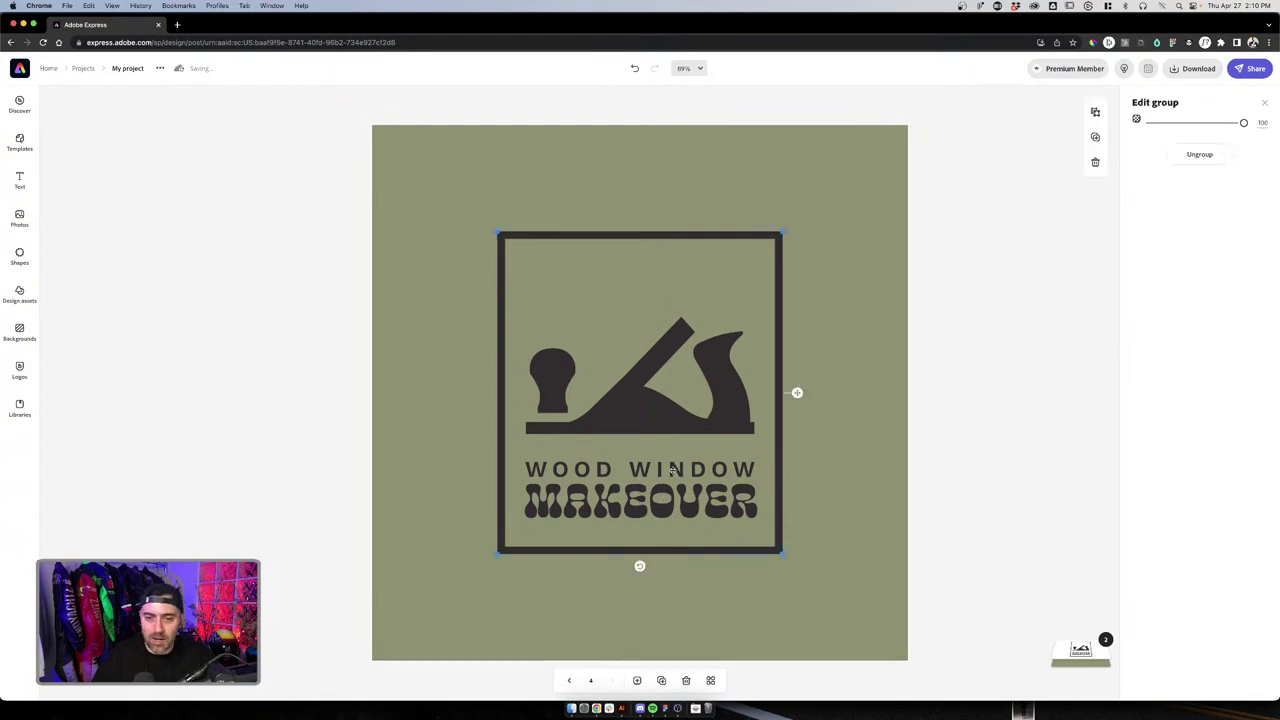
double_click(672, 472)
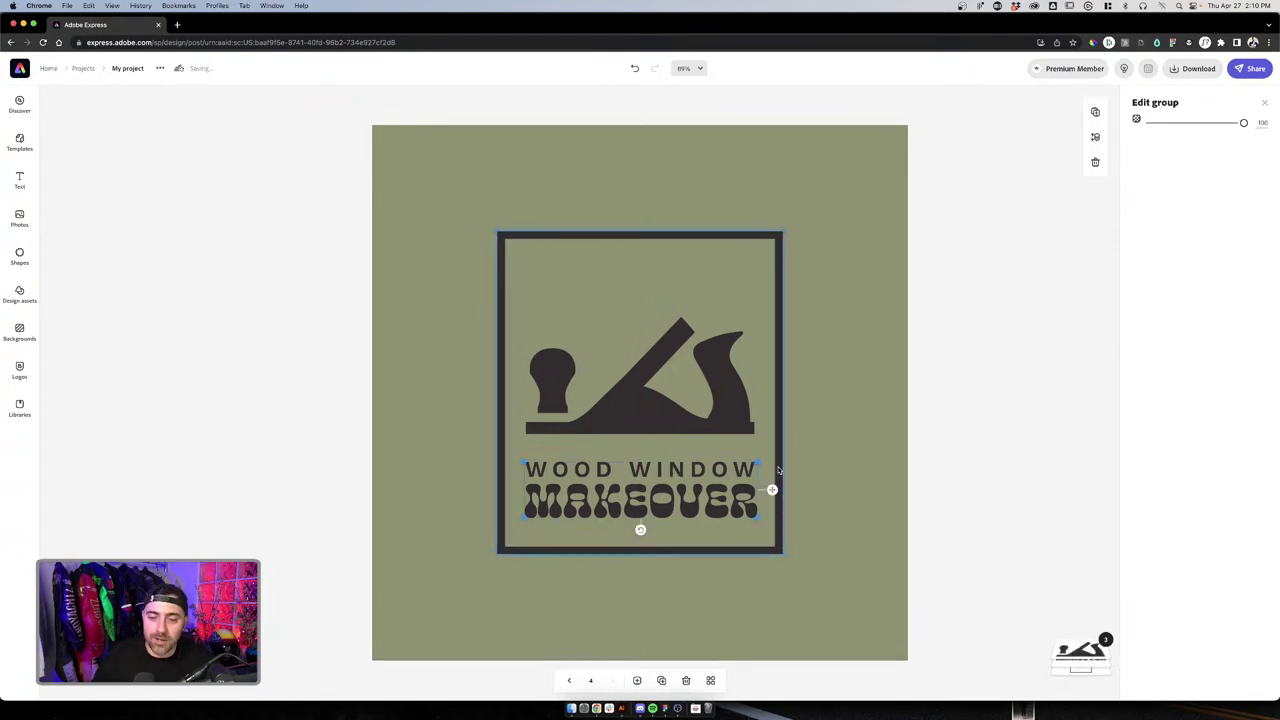
left_click(690, 490)
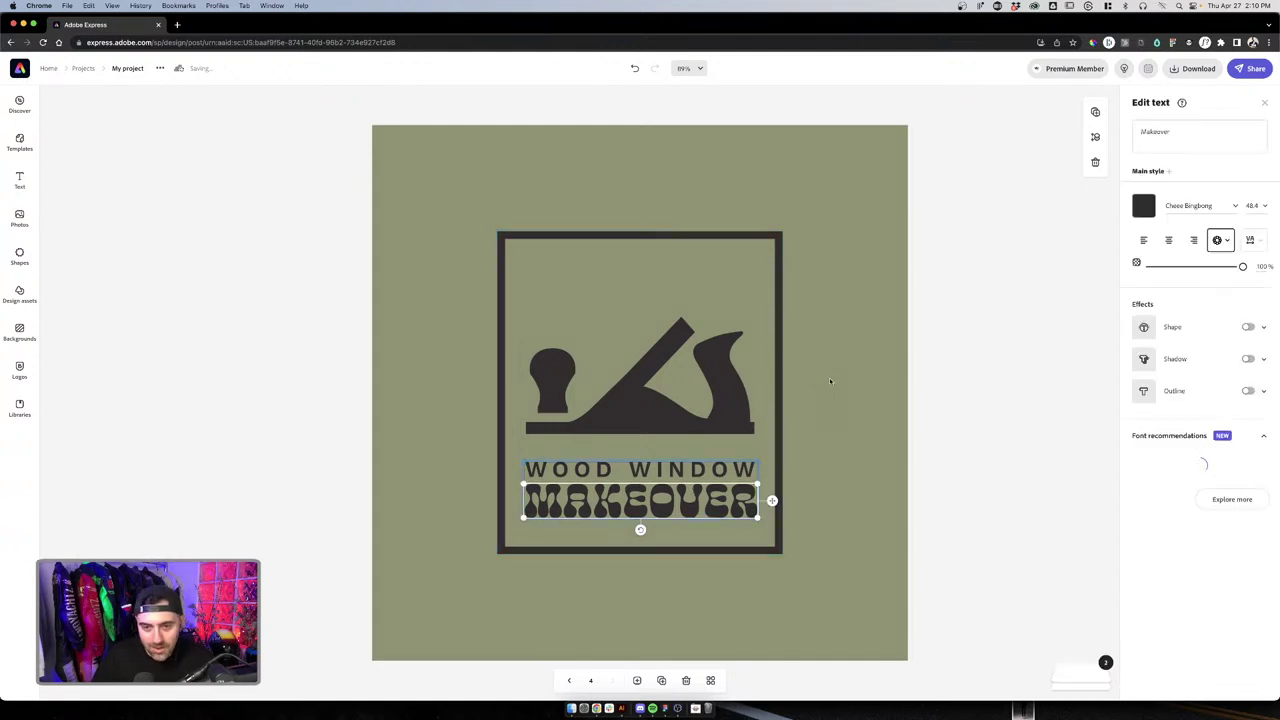
left_click(650, 413)
left_click(650, 413)
left_click_drag(650, 413, 651, 430)
Select the WOOD WINDOW text inside the logo group
left_click(900, 435)
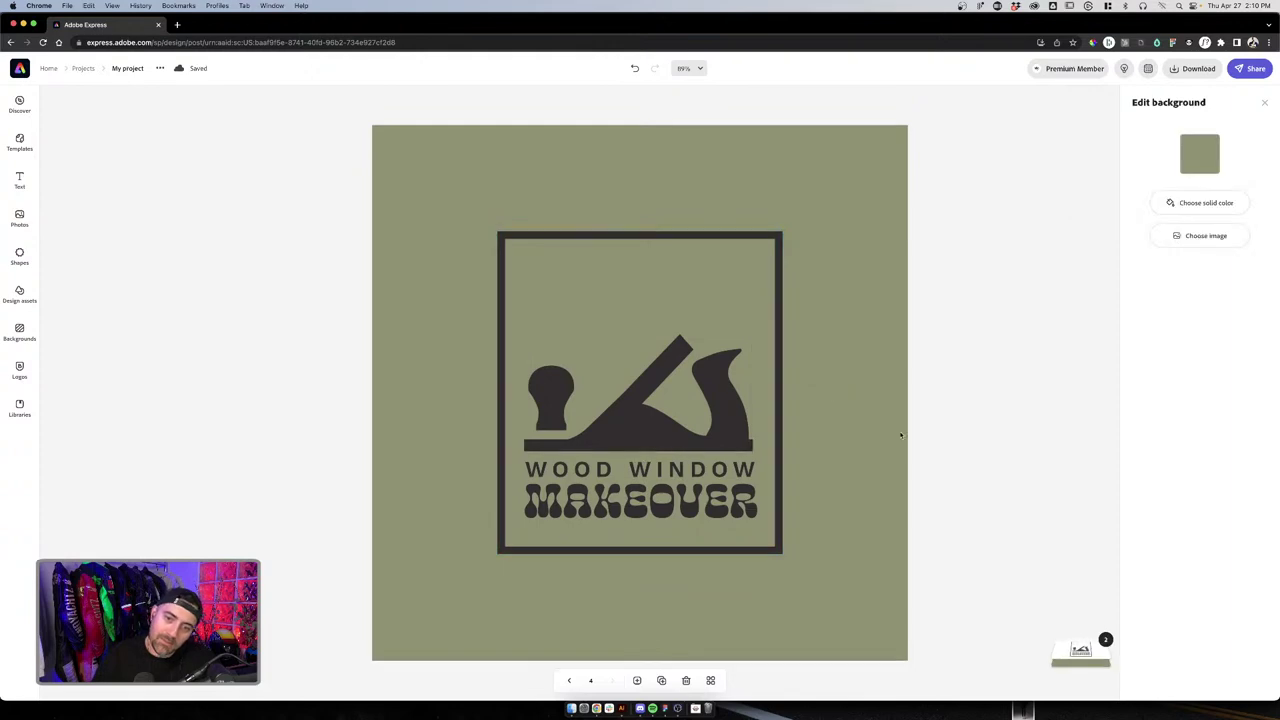
left_click(702, 438)
double_click(677, 467)
left_click(676, 467)
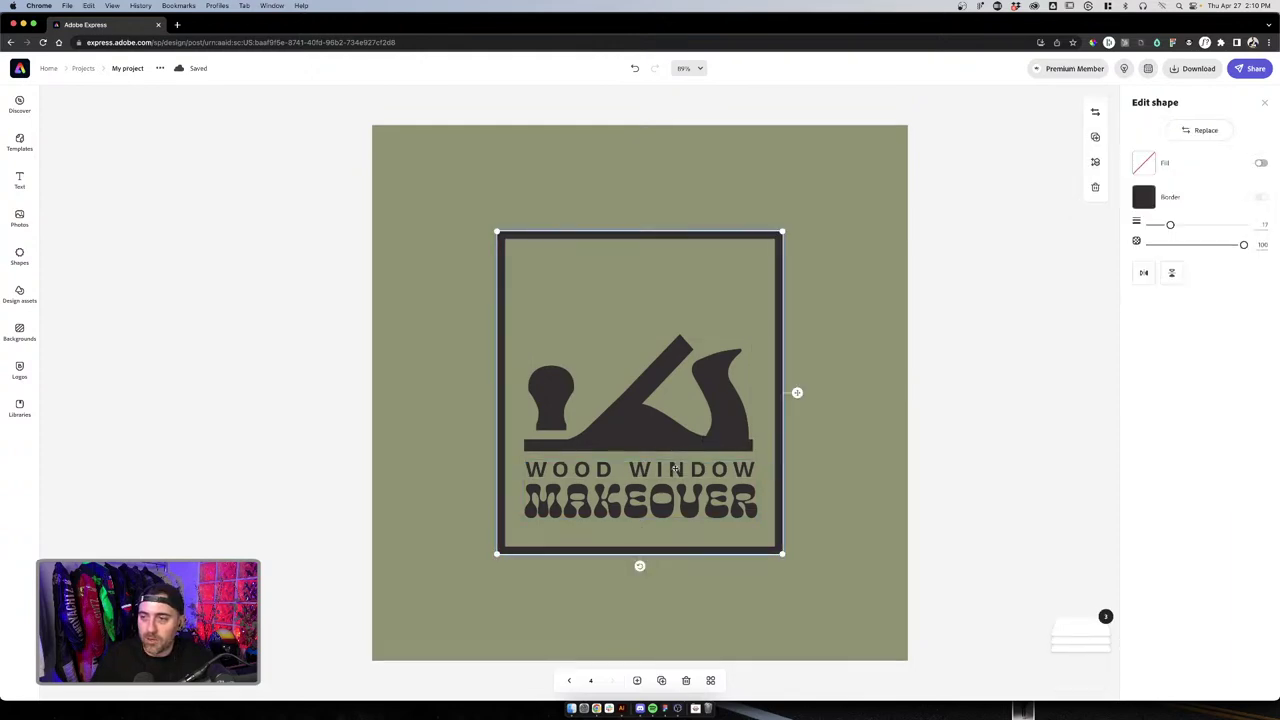
left_click(699, 470)
left_click(699, 470)
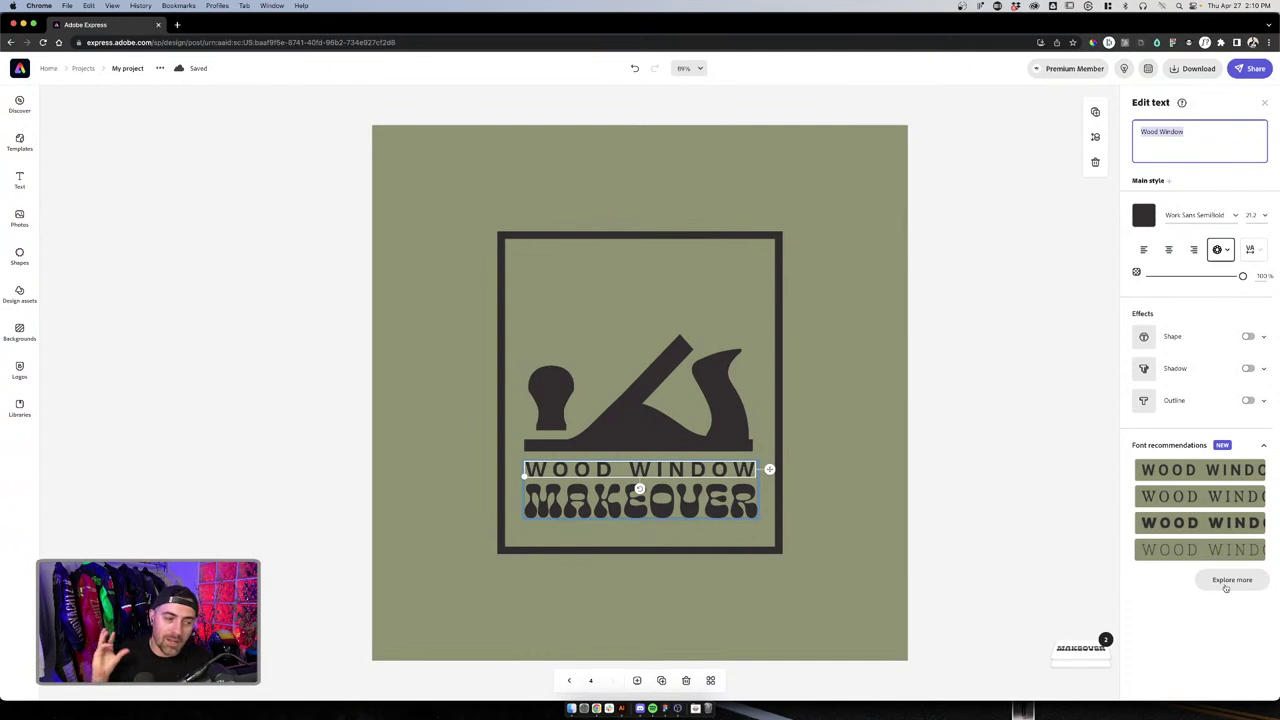
Try the recommended fonts on WOOD WINDOW, settling on Etna Light
left_click(1226, 586)
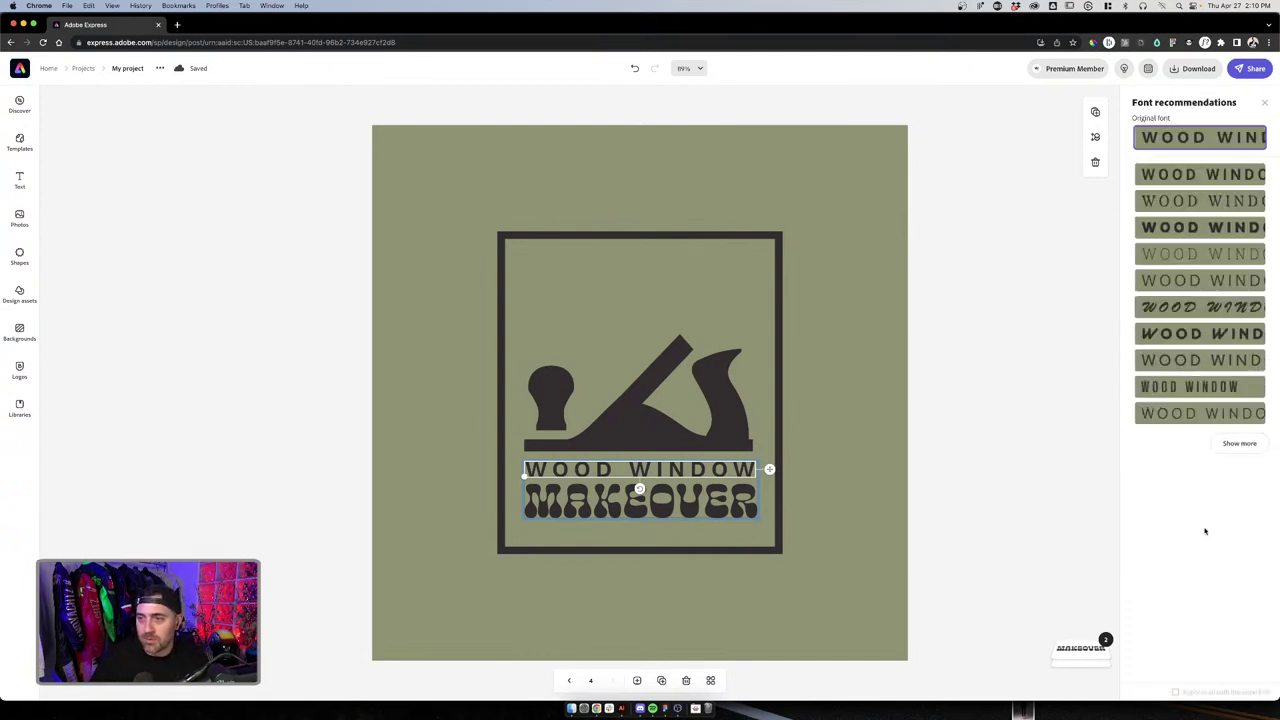
left_click(1161, 175)
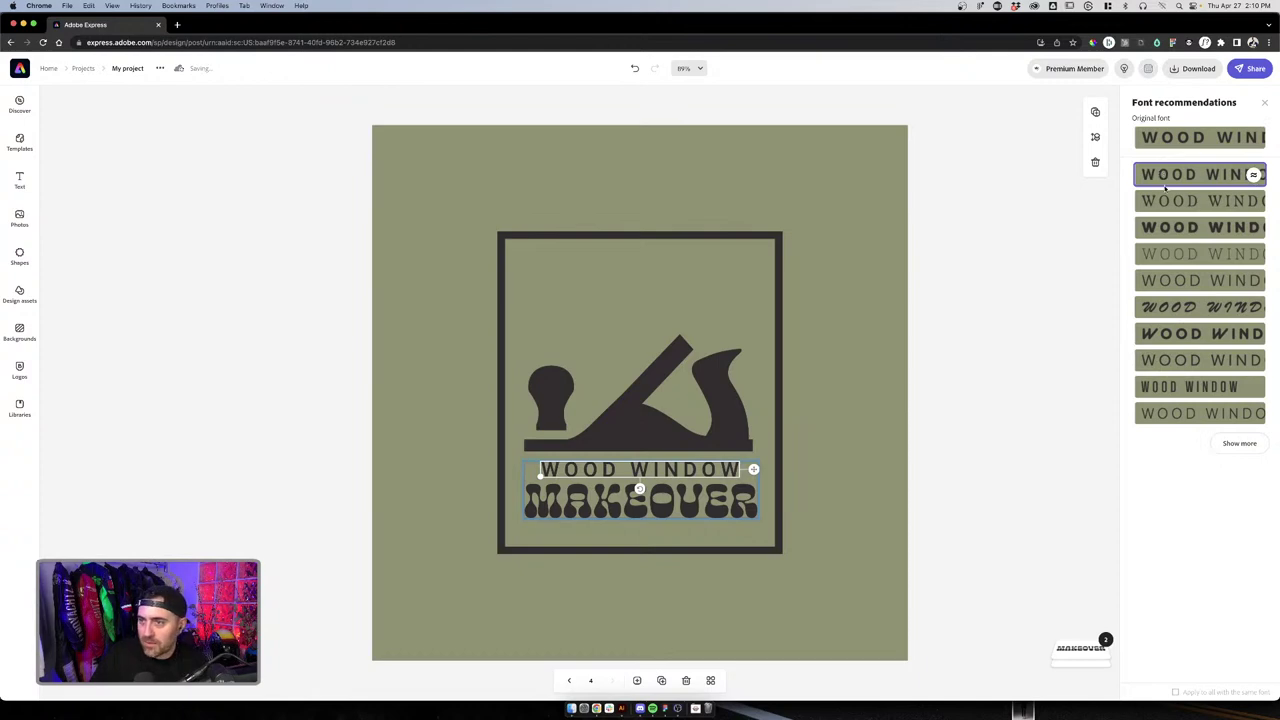
left_click(1173, 201)
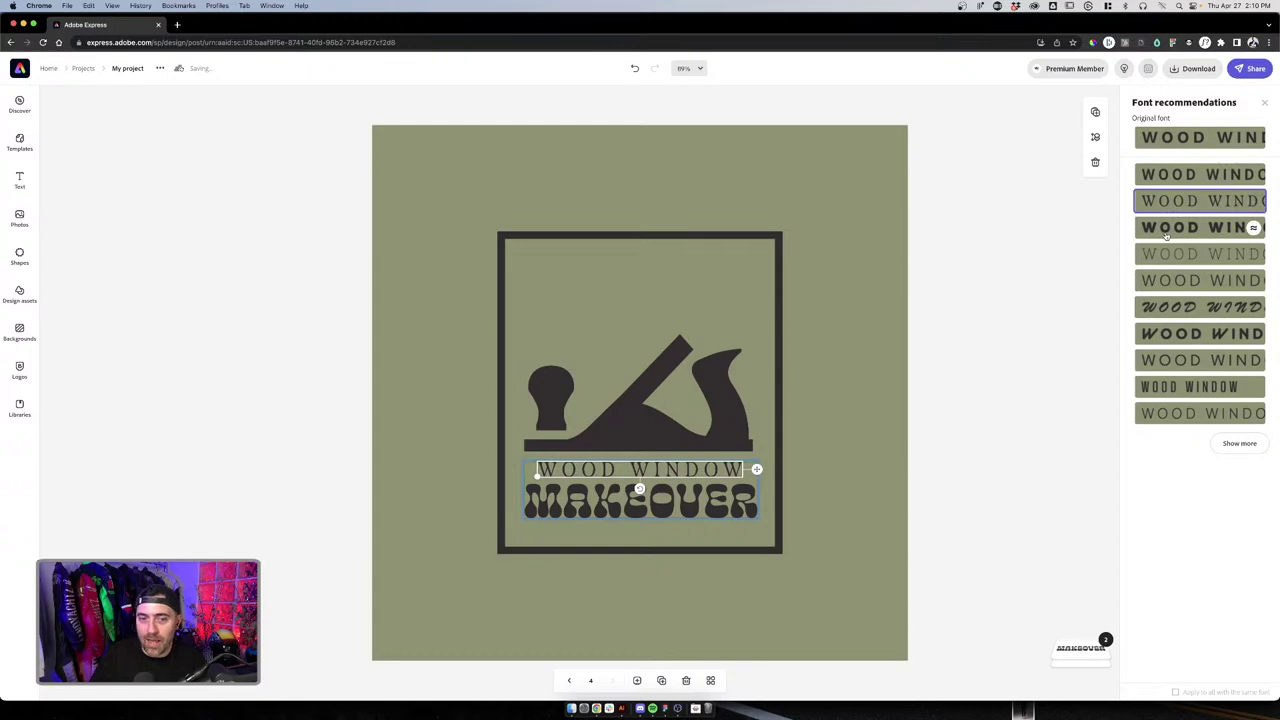
left_click(1166, 234)
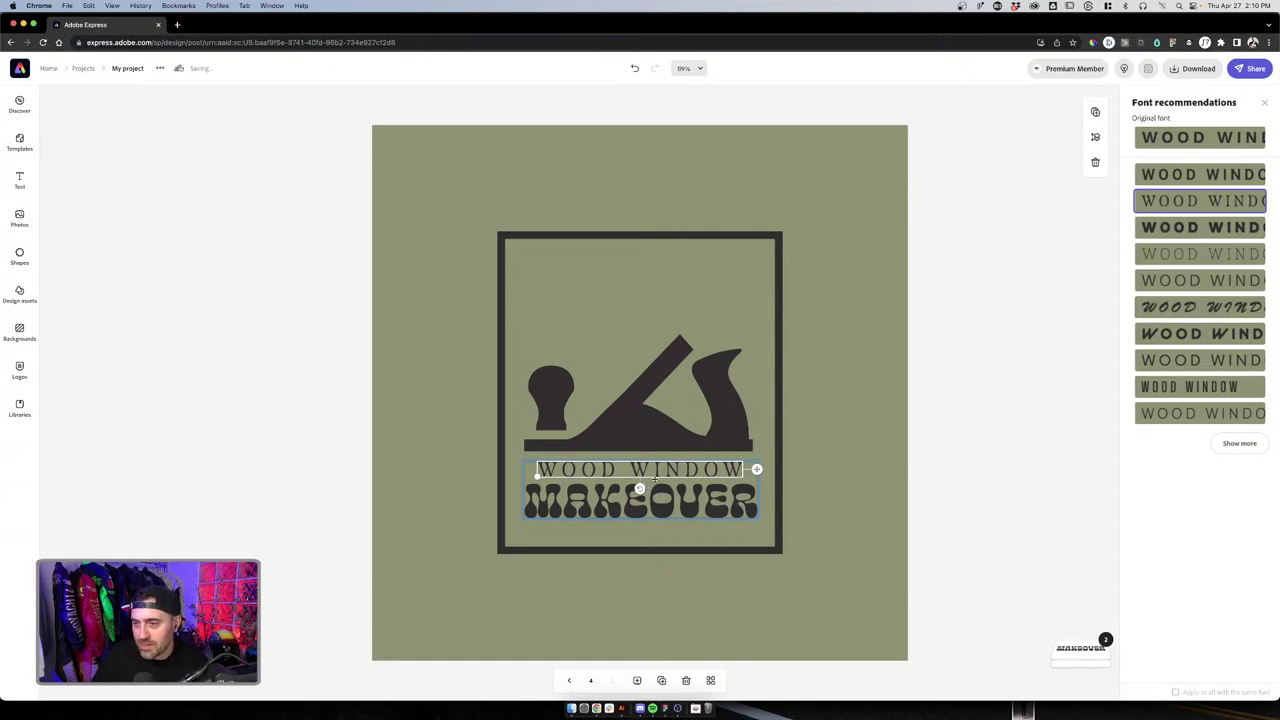
Centre WOOD WINDOW above MAKEOVER
double_click(520, 476)
key("Escape")
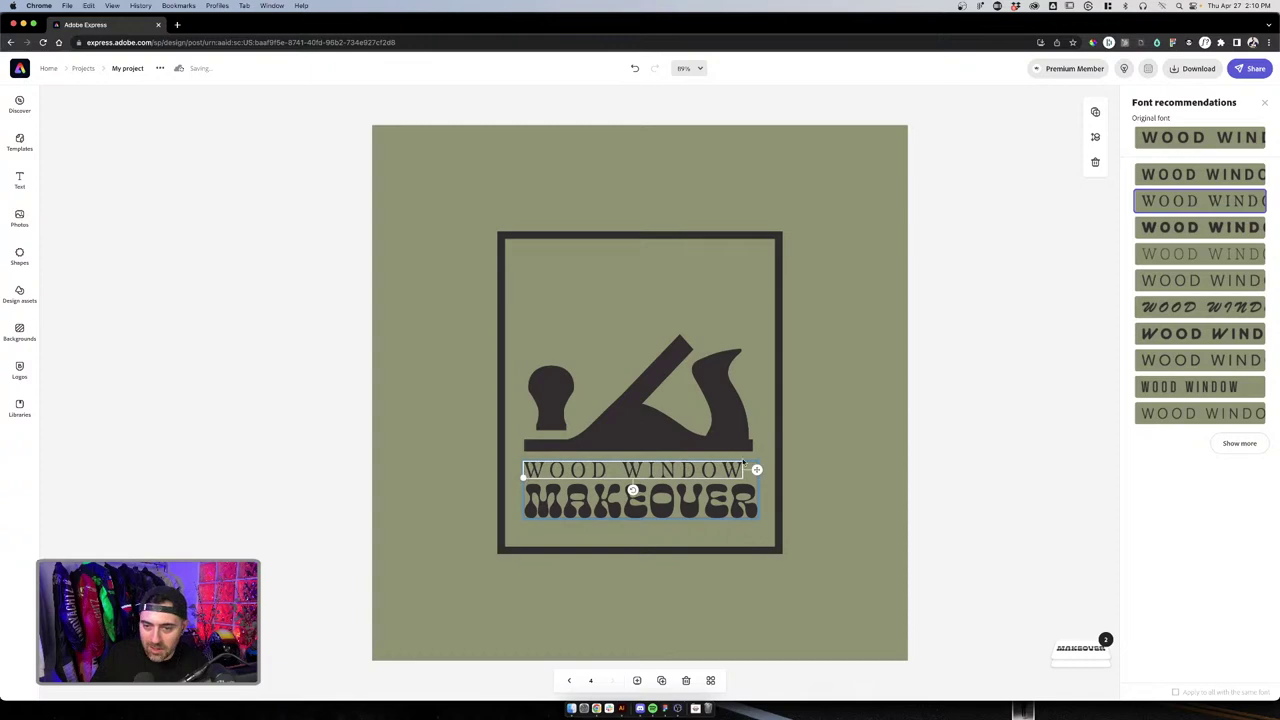
left_click(744, 466)
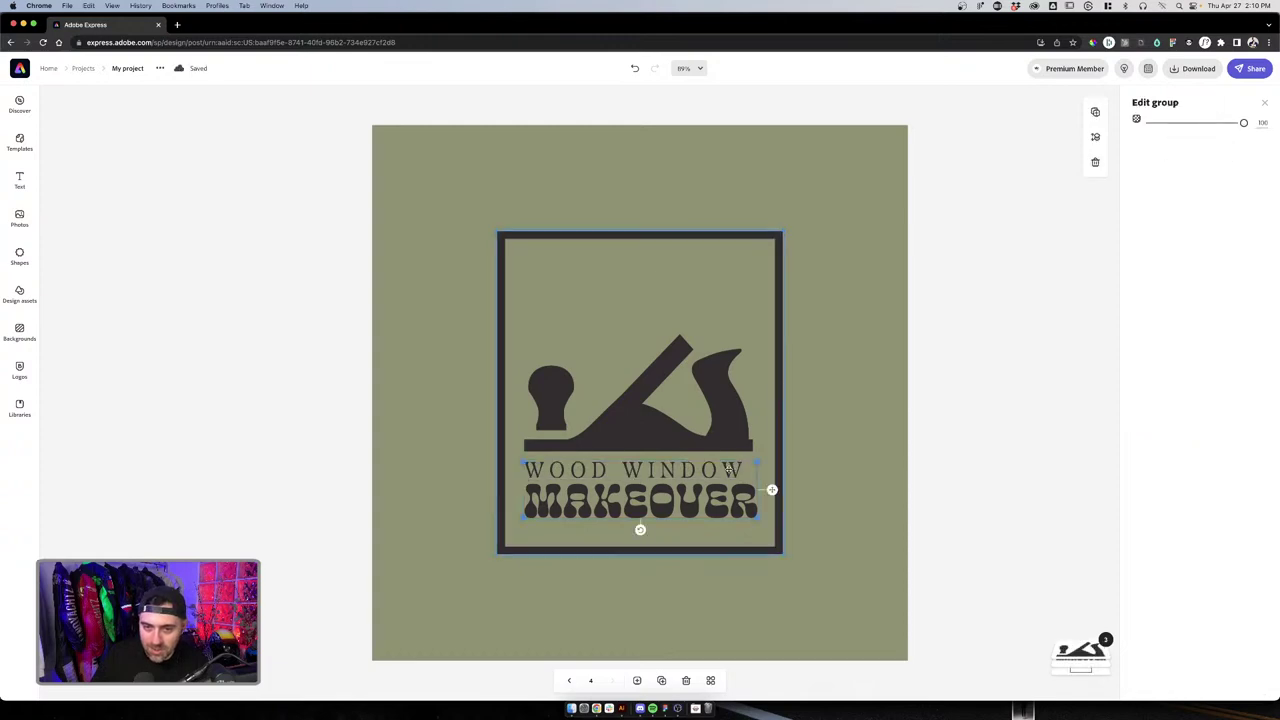
left_click(730, 470)
left_click(731, 470)
left_click(733, 469)
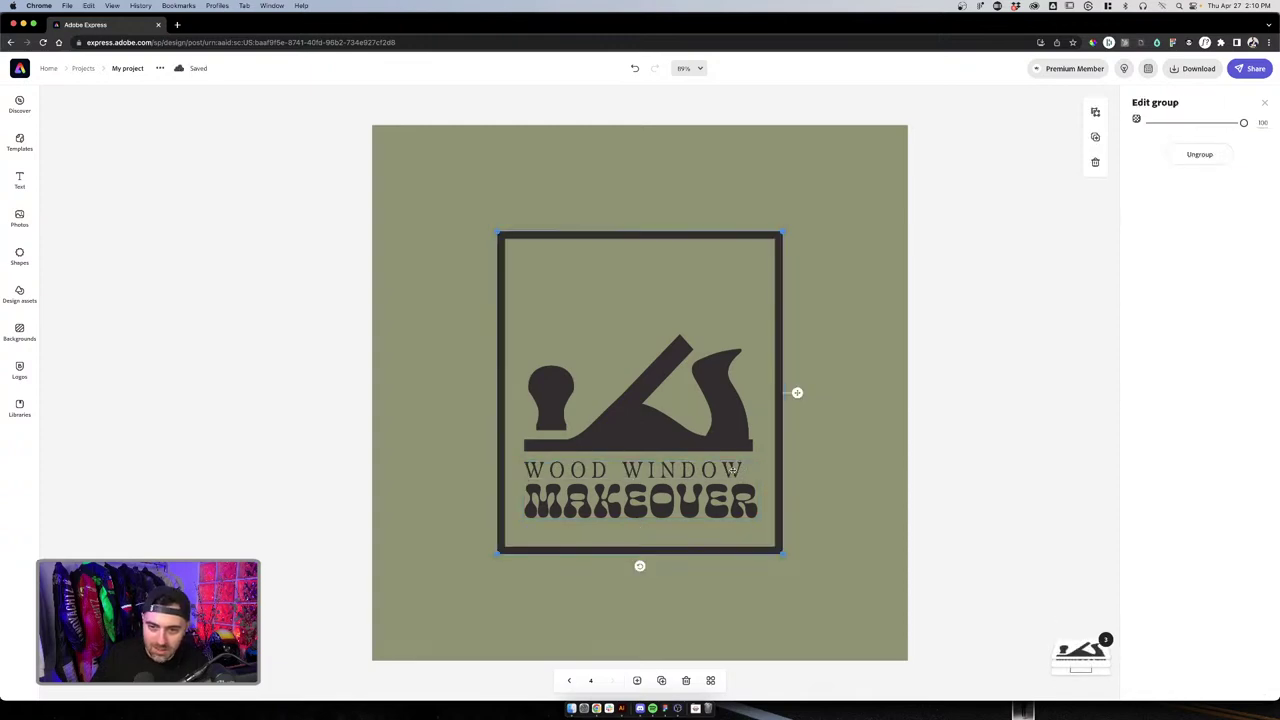
left_click(733, 469)
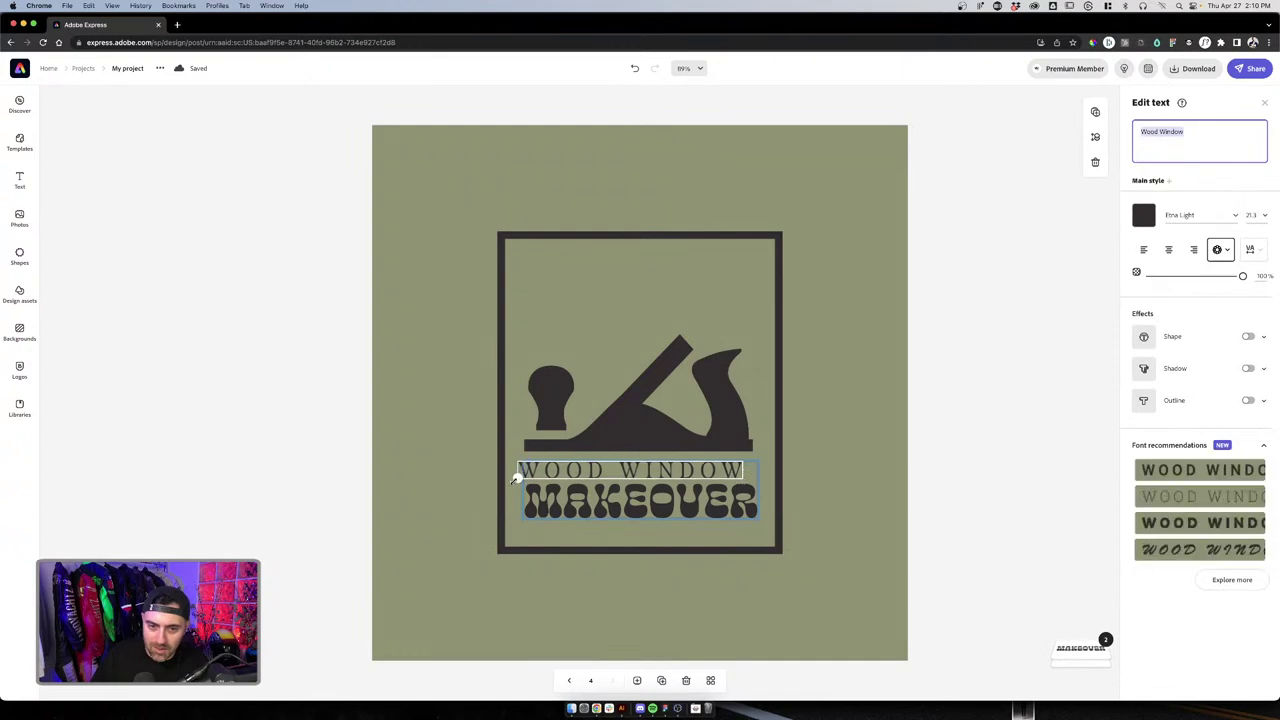
left_click_drag(514, 478, 563, 476)
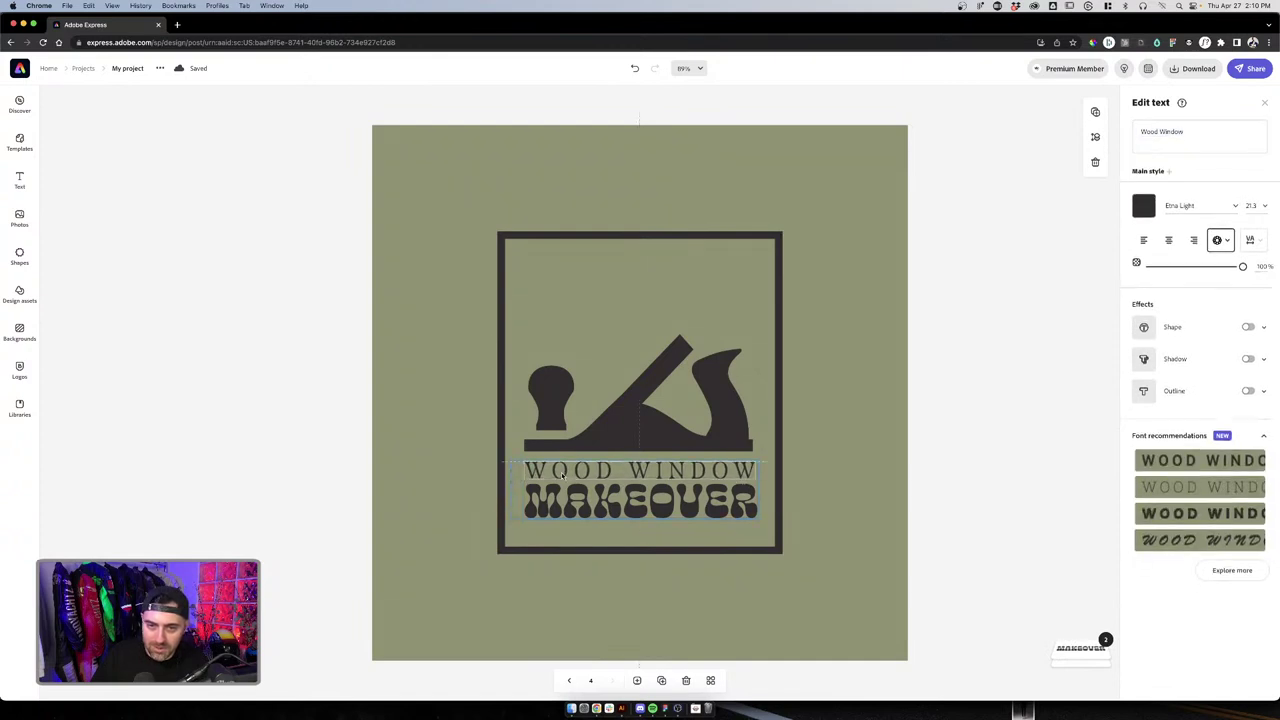
Check the logo's text and frame selections, then duplicate the page
left_click(849, 463)
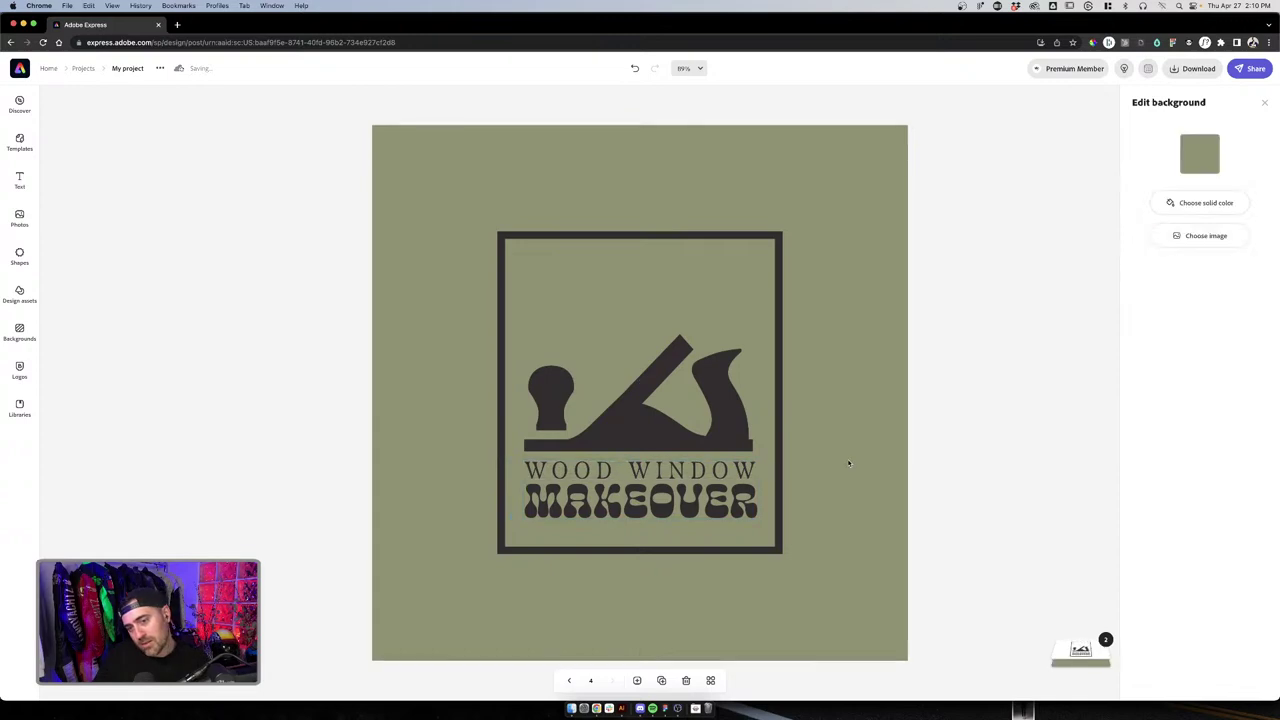
left_click(679, 477)
left_click(679, 477)
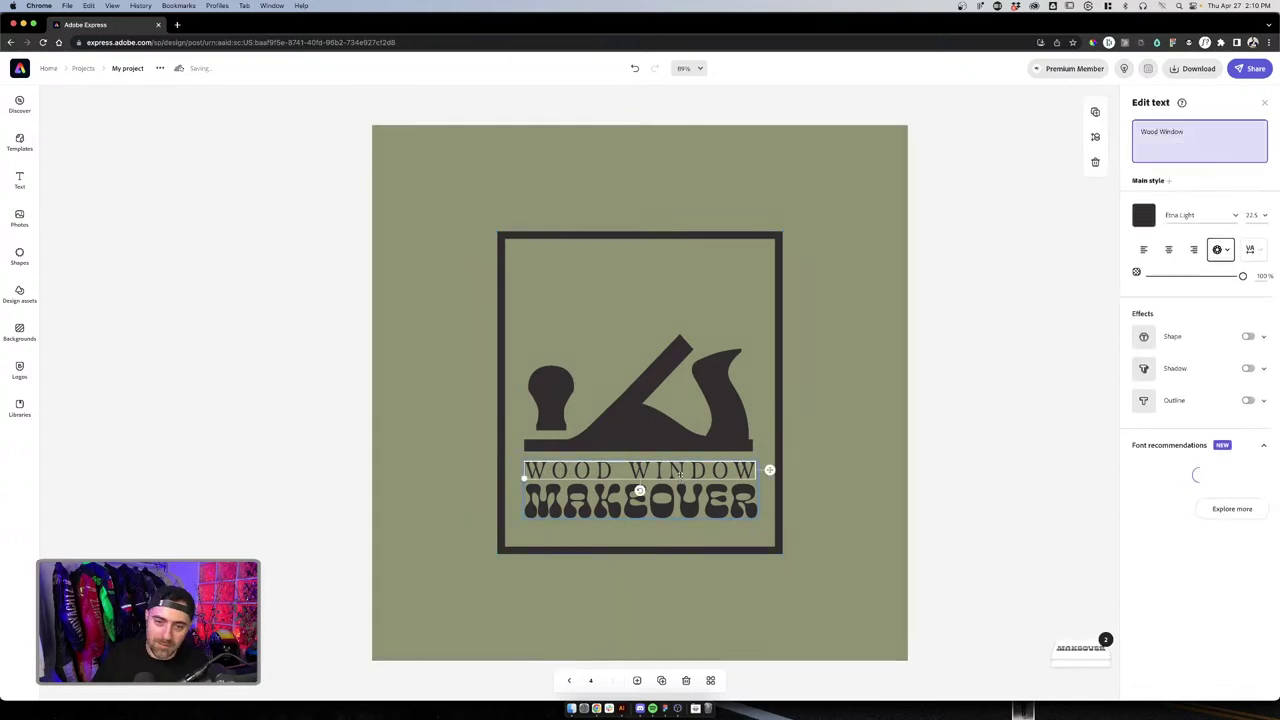
left_click(679, 475)
left_click(833, 452)
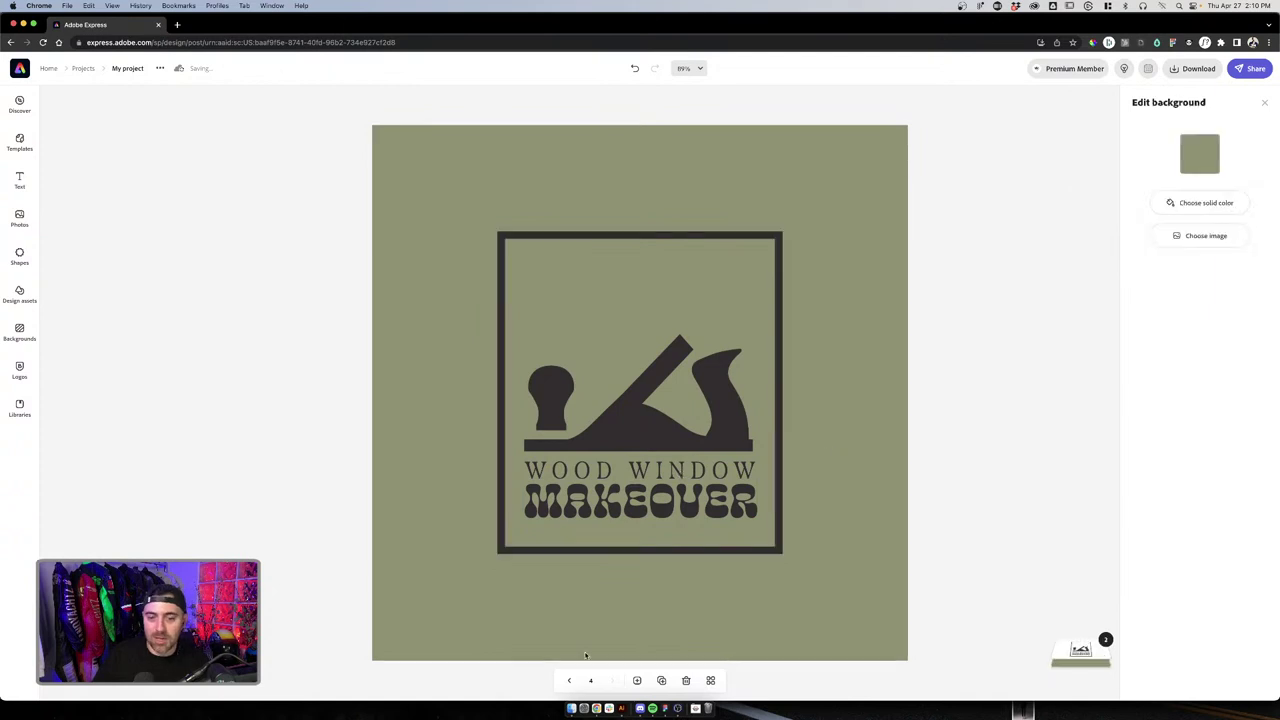
left_click(661, 680)
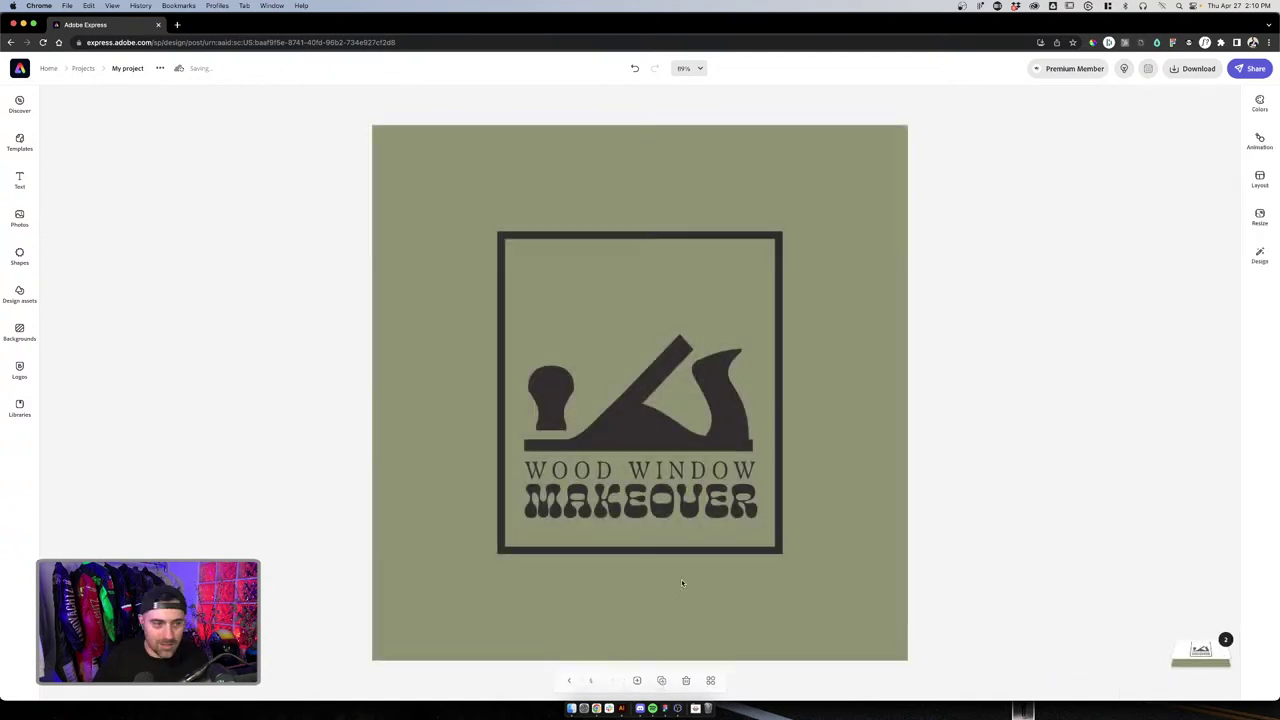
left_click(632, 474)
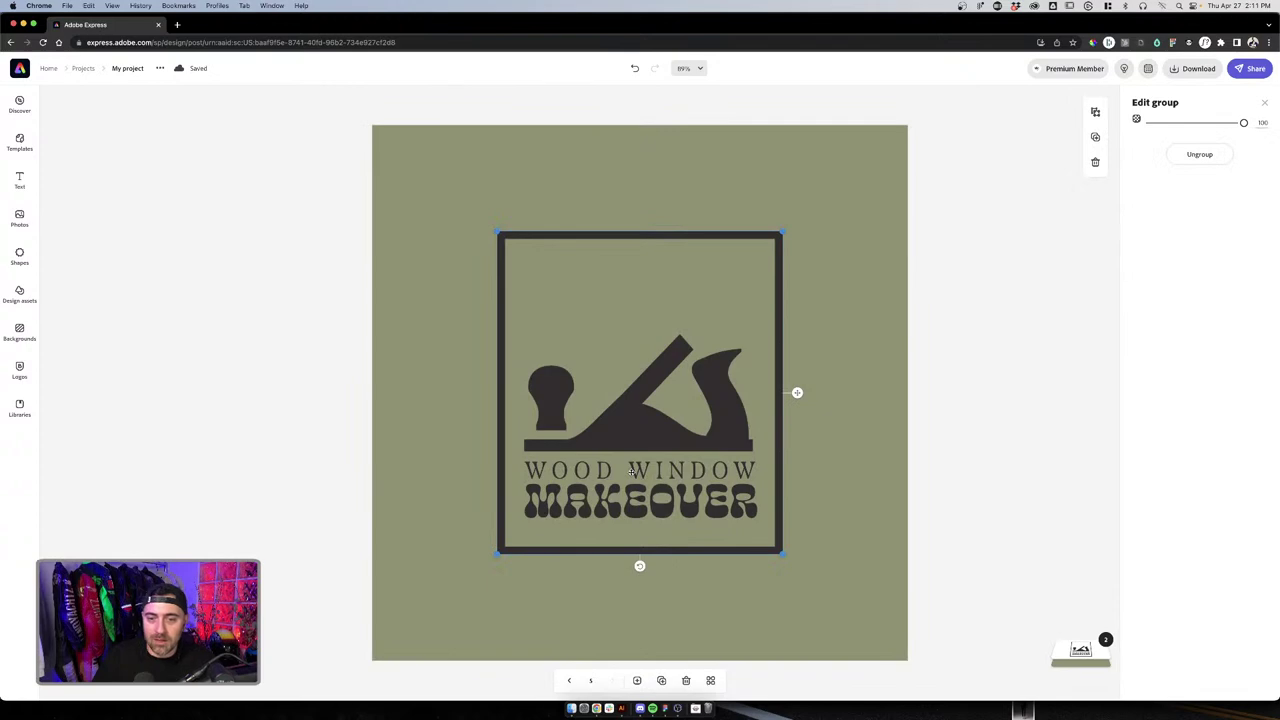
left_click(632, 474)
left_click(632, 473)
left_click(632, 472)
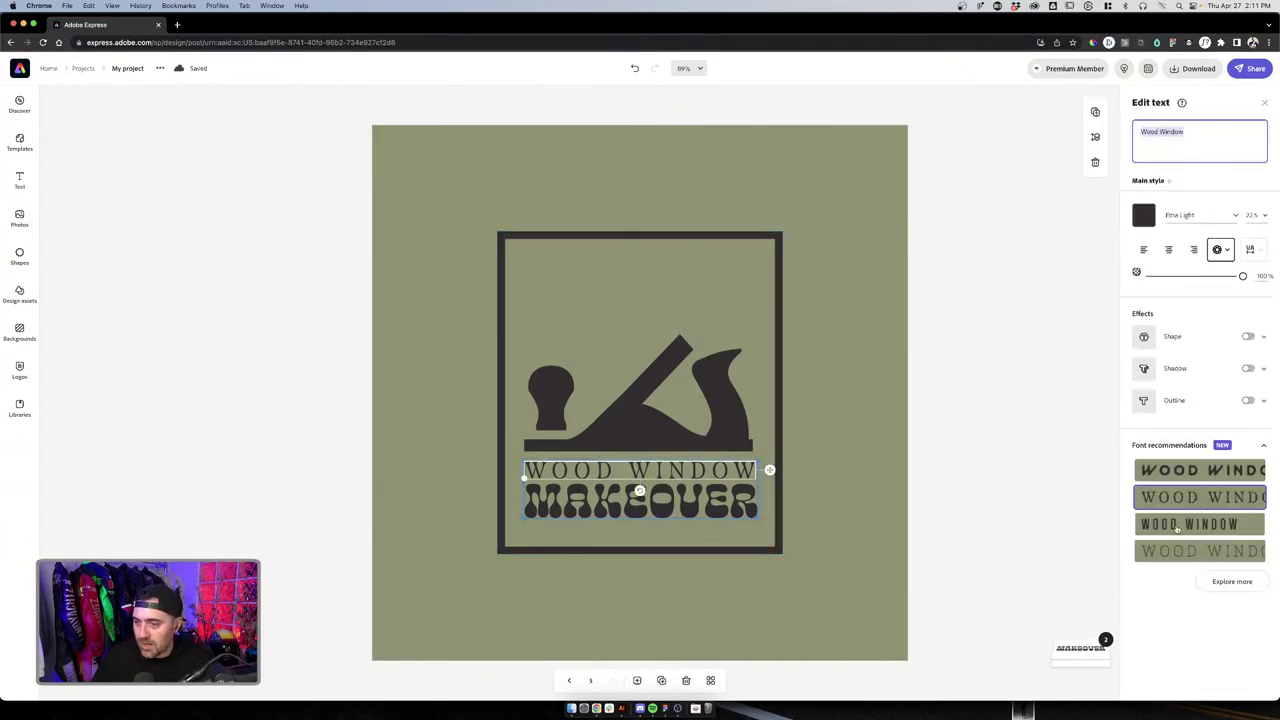
left_click(1228, 581)
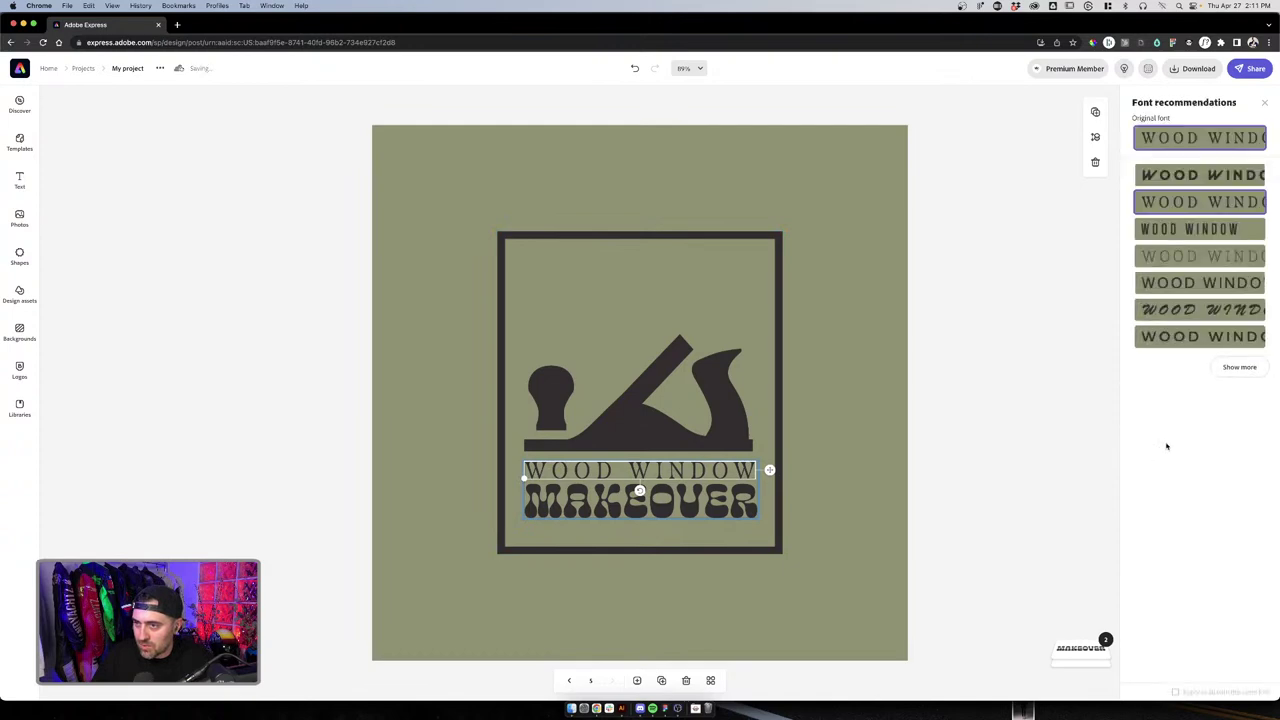
left_click(1174, 338)
left_click(911, 456)
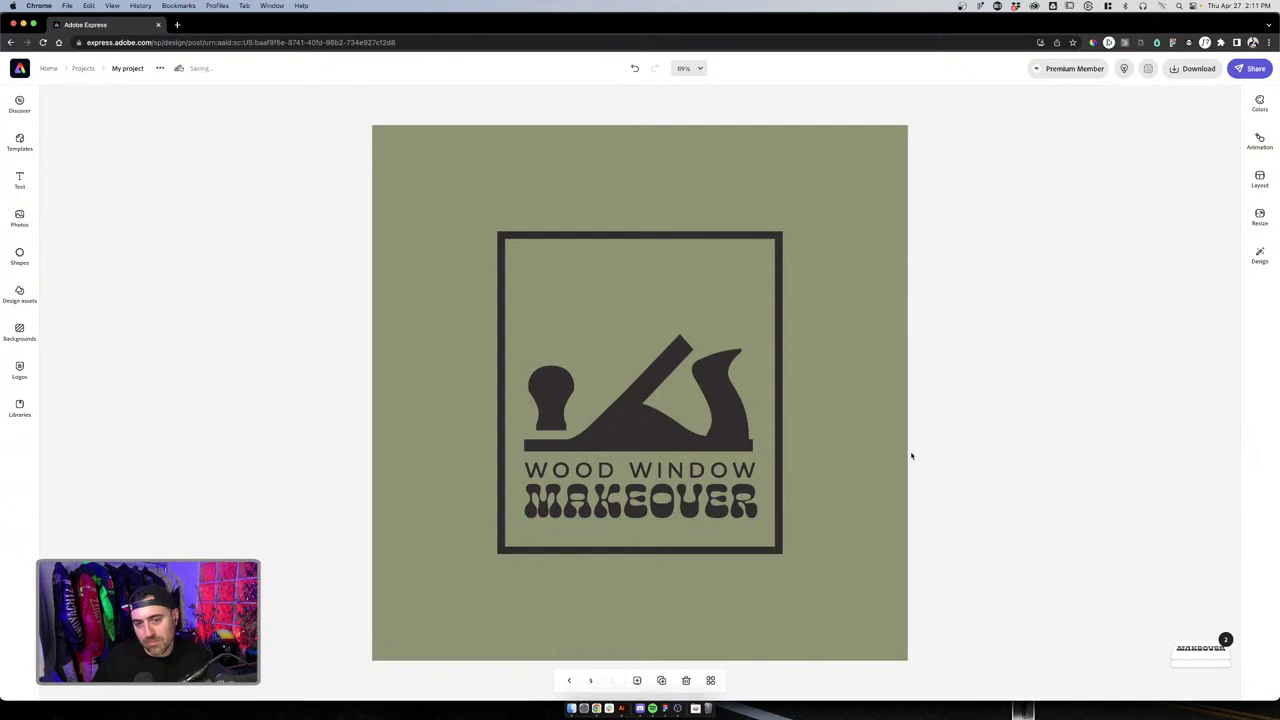
left_click(693, 510)
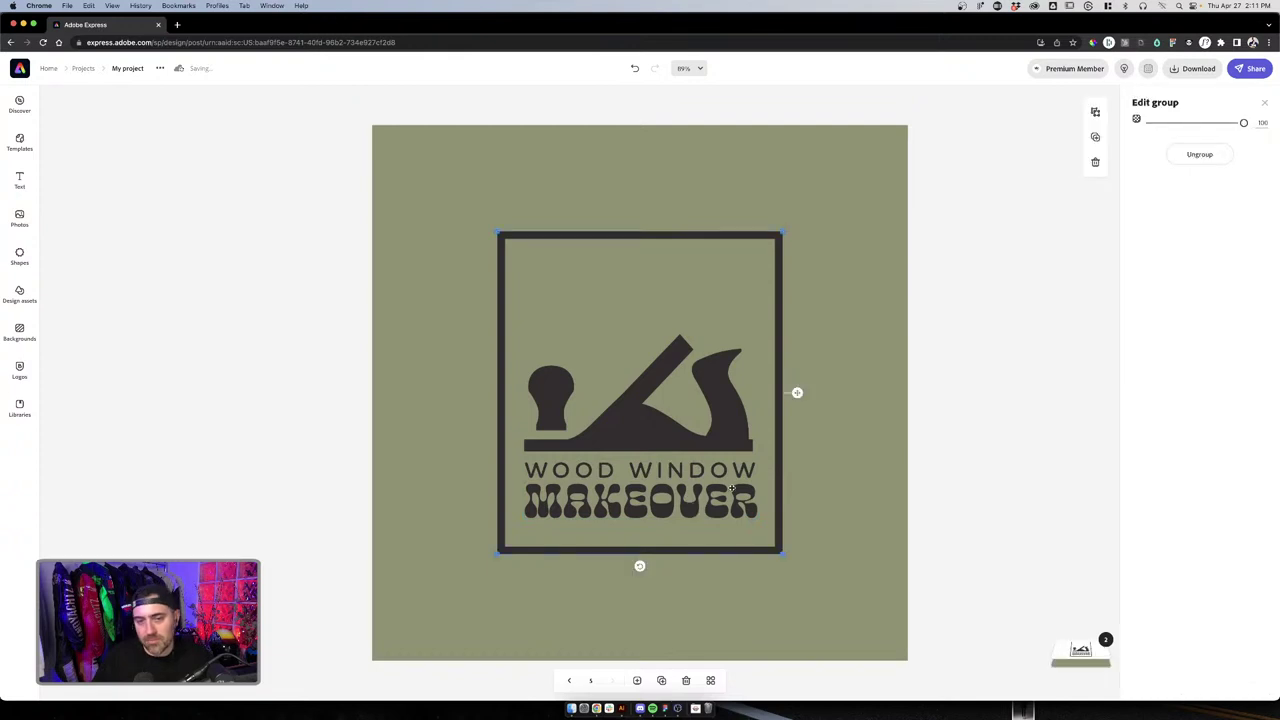
left_click(656, 495)
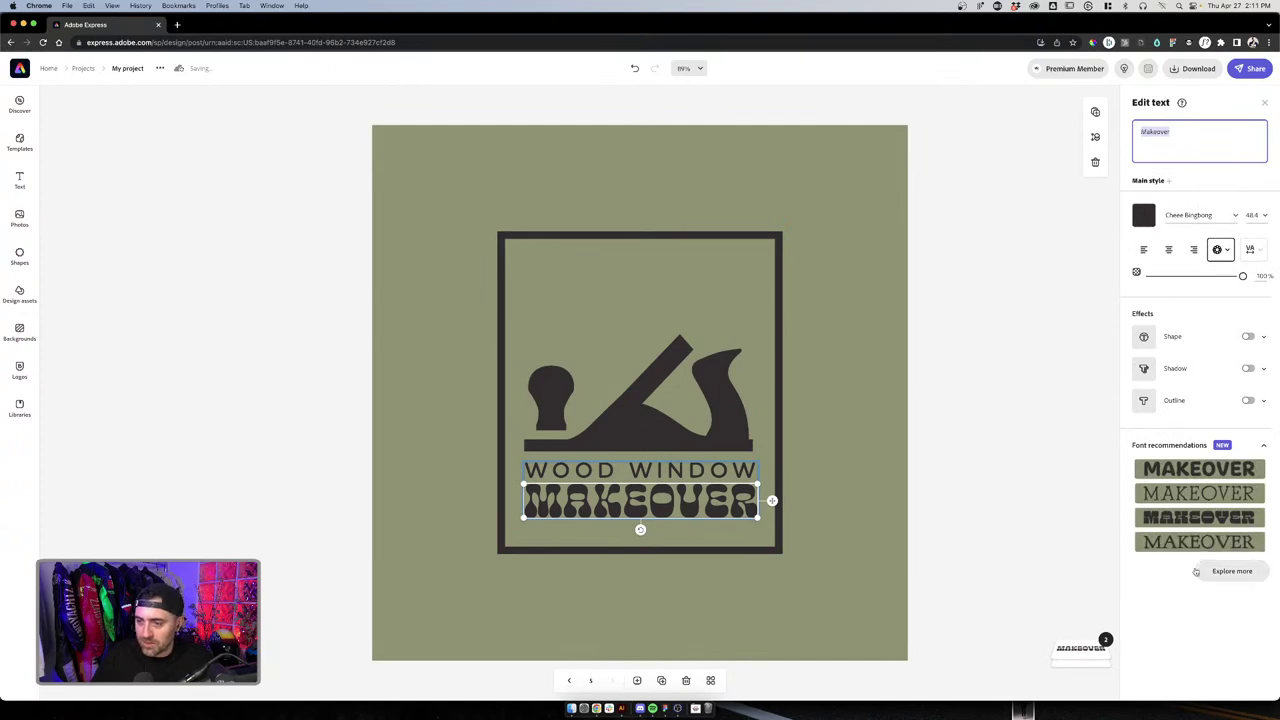
left_click(1220, 571)
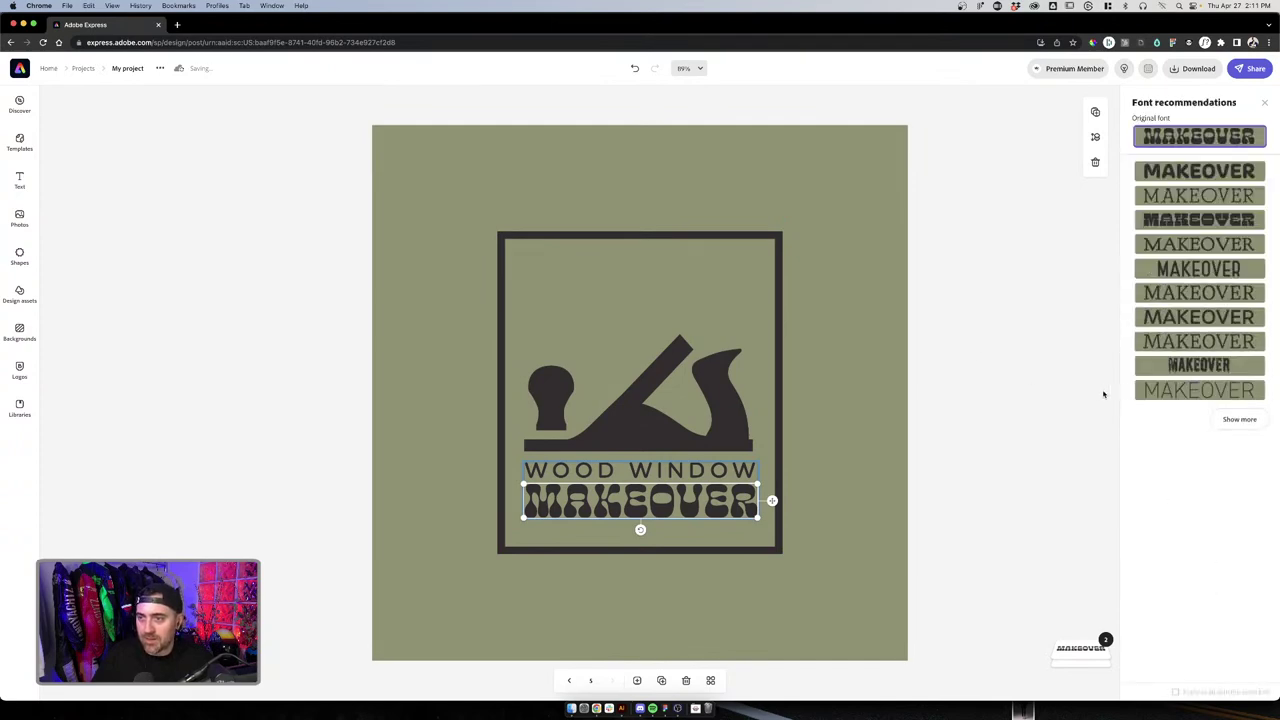
left_click(896, 478)
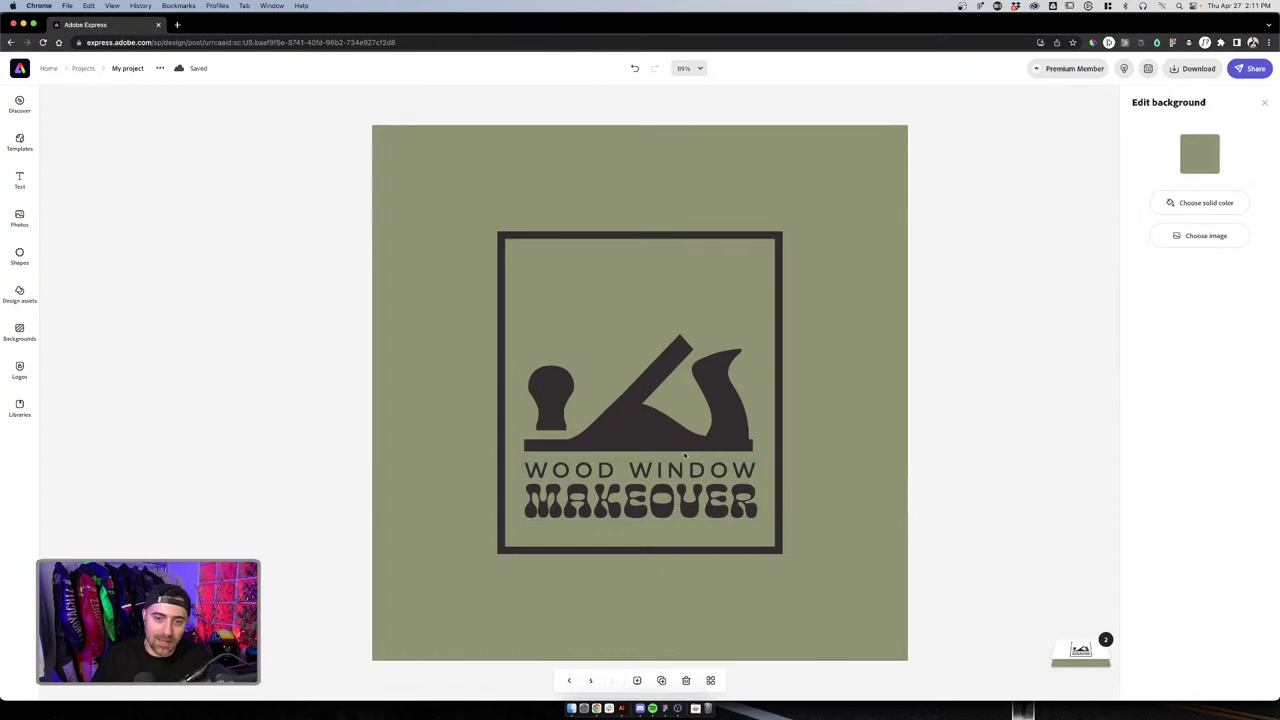
left_click(652, 233)
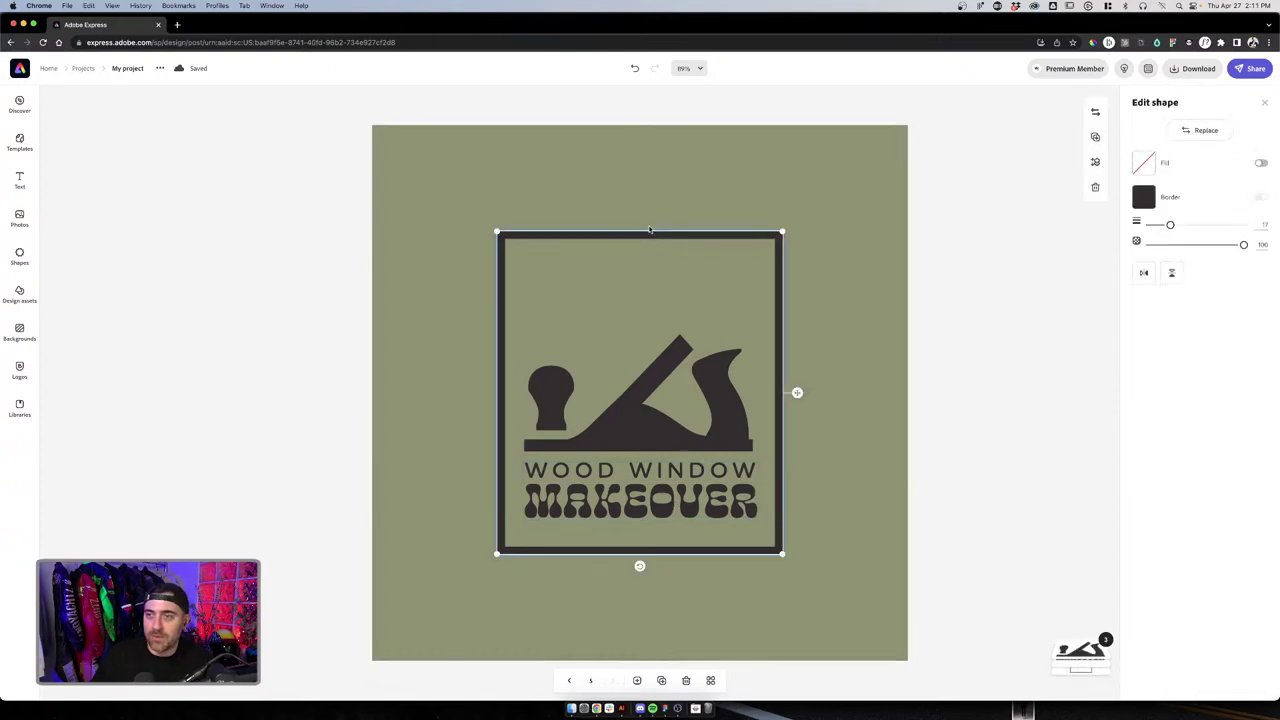
key("super+a")
key("super+g")
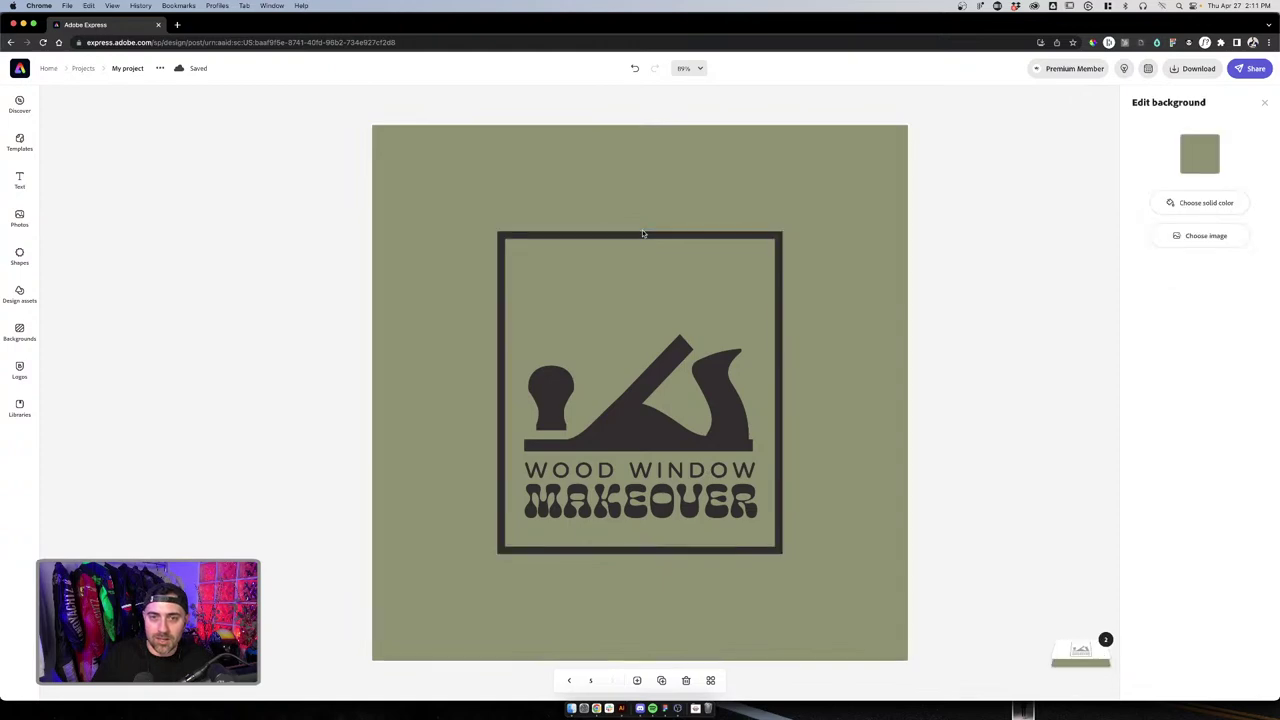
Resize the square frame larger, upward and to the right
key("super+z")
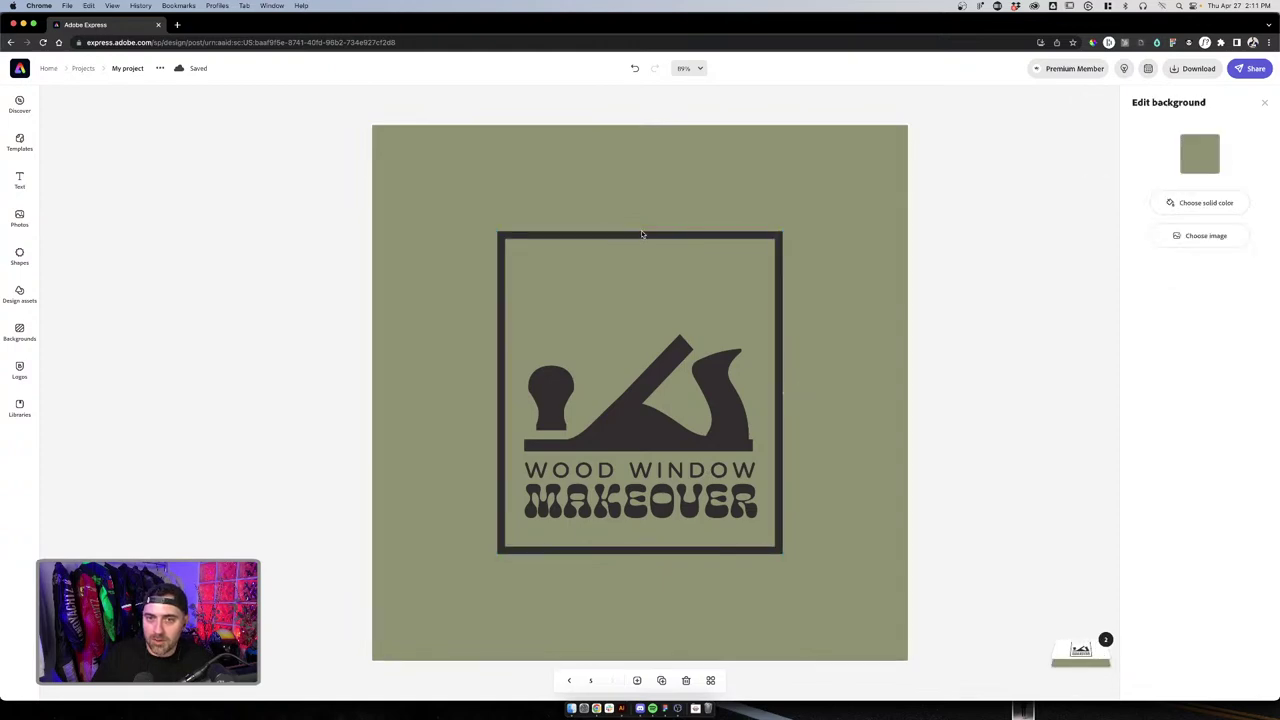
left_click(642, 232)
left_click(1066, 658)
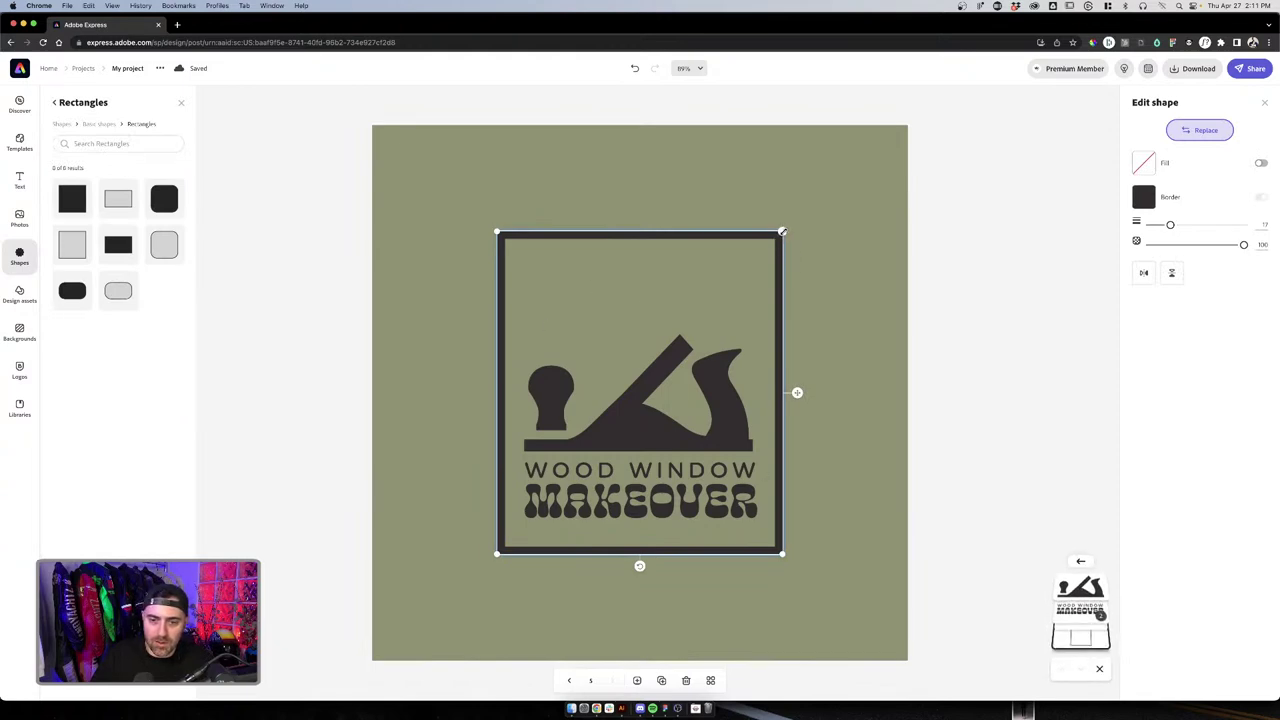
left_click_drag(783, 232, 735, 286)
left_click_drag(779, 325, 810, 200)
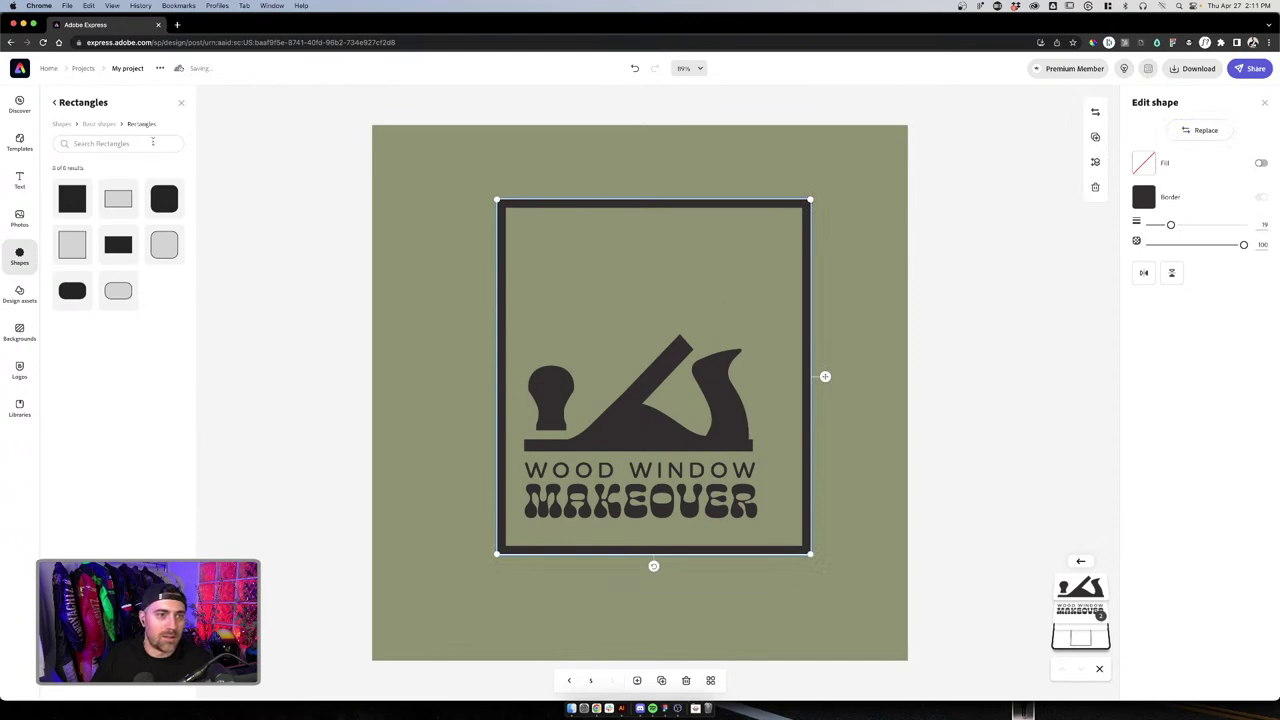
left_click(61, 193)
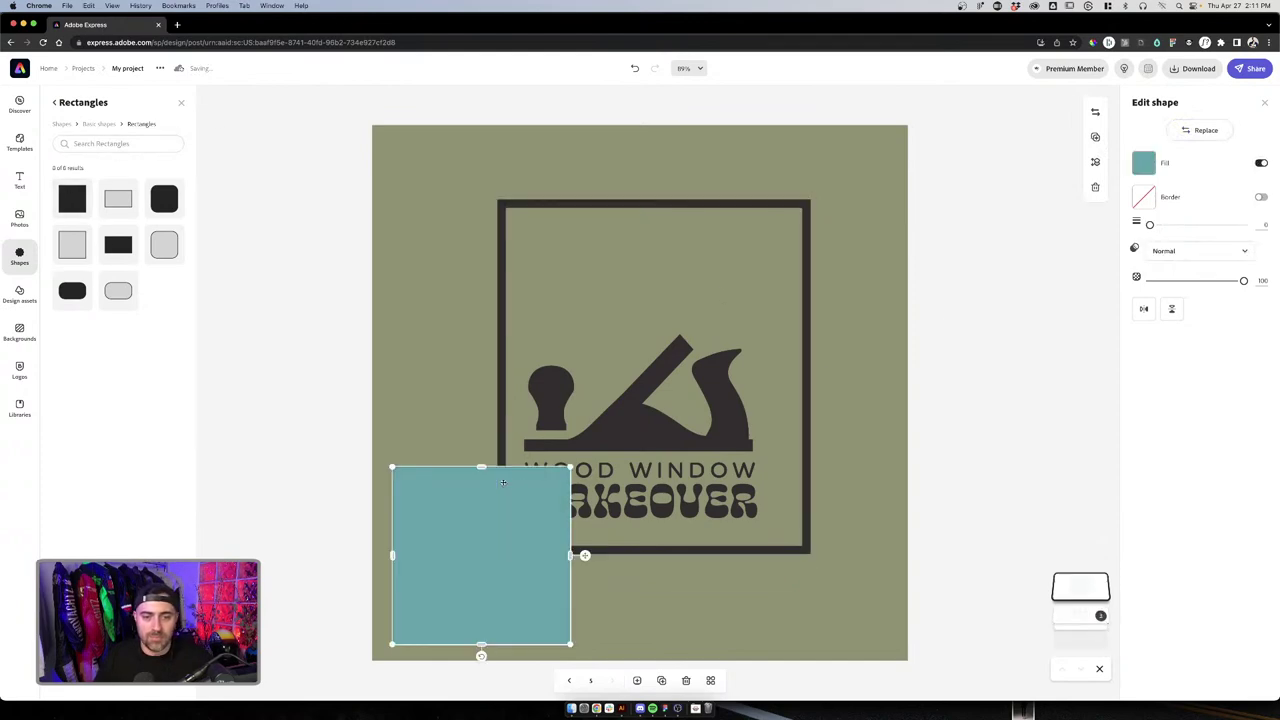
key("Delete")
Select the logo's parts through the layer list and lower the frame's top edge
left_click(498, 375)
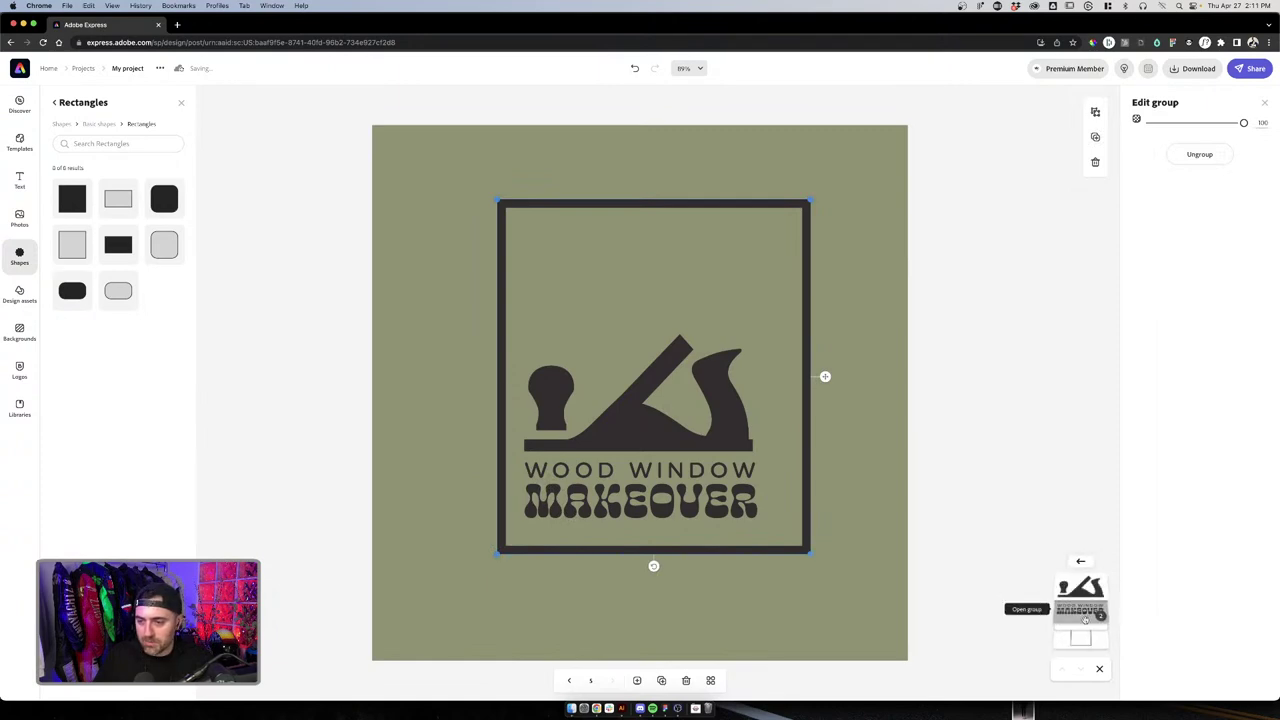
left_click(1080, 640)
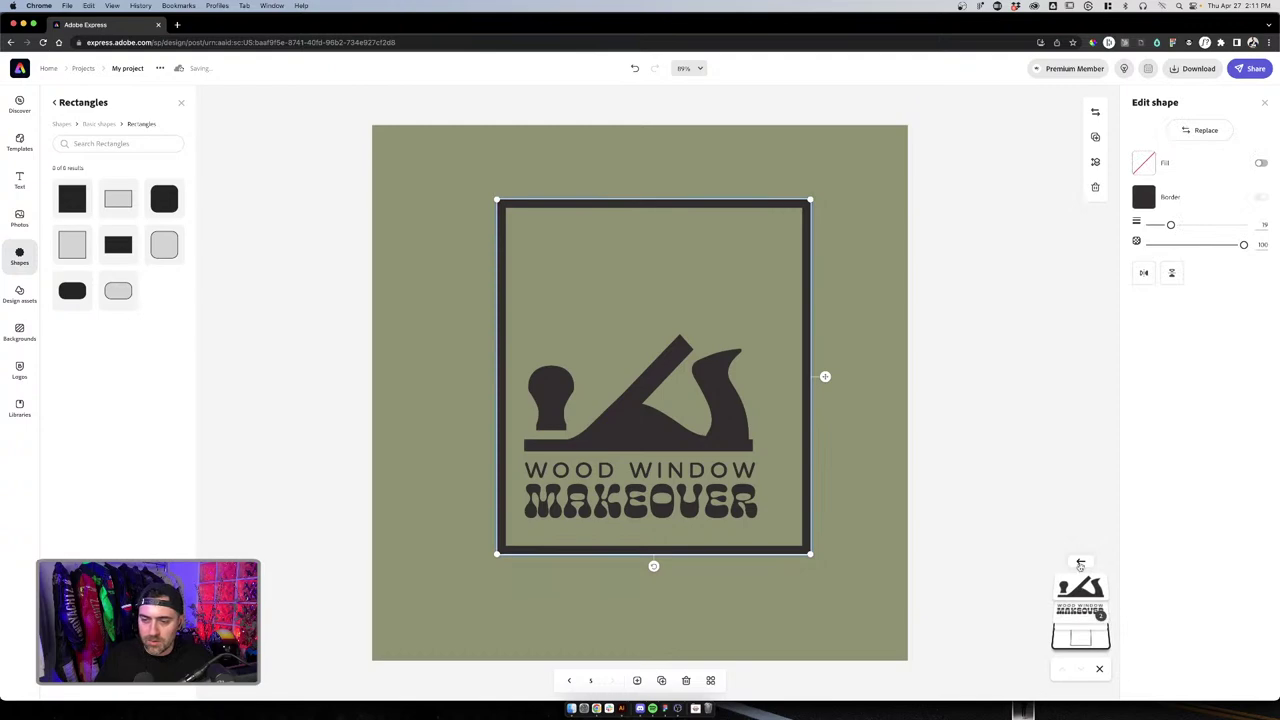
left_click(1095, 605)
left_click(1100, 614)
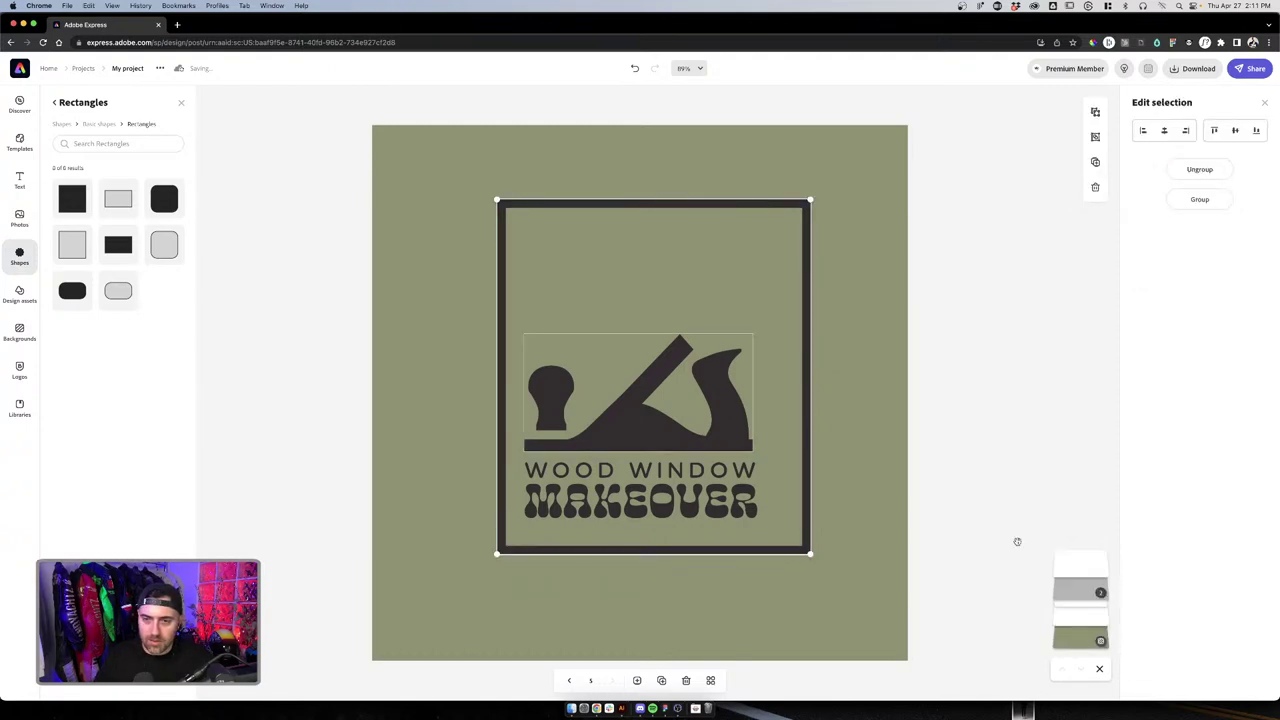
left_click(683, 388)
left_click(682, 412)
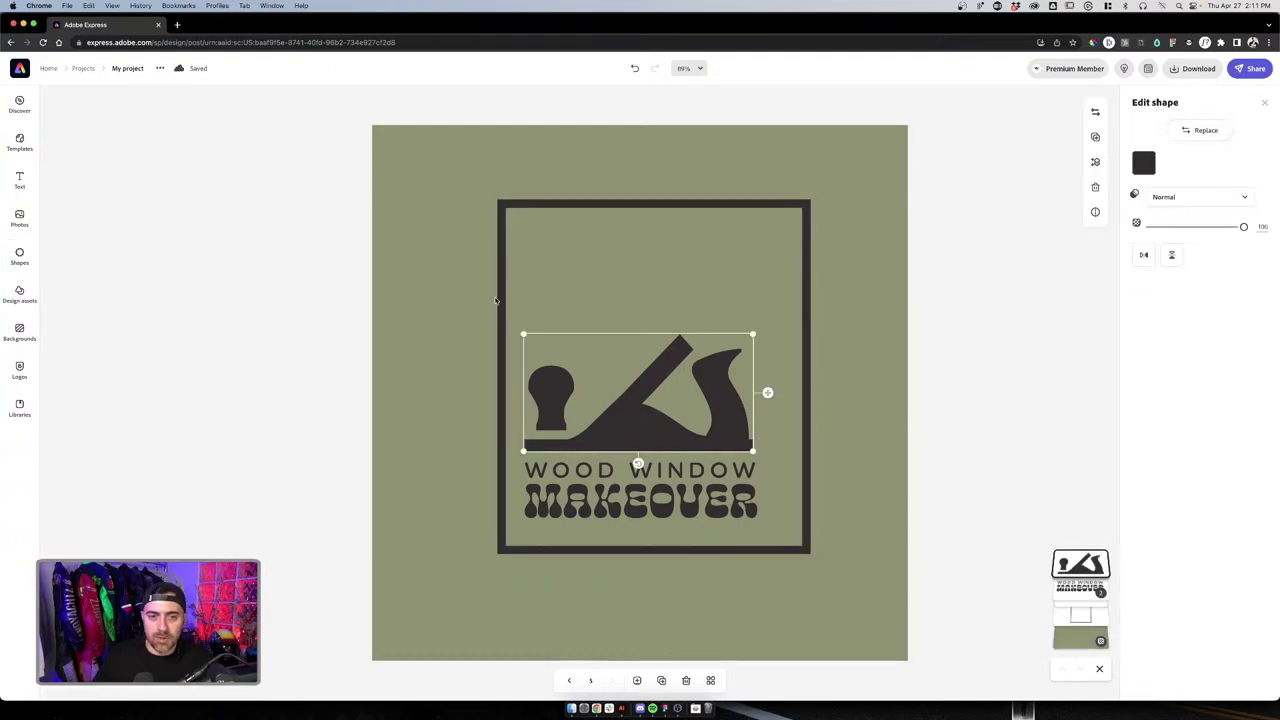
left_click(495, 300)
left_click(603, 205)
left_click_drag(656, 199, 677, 257)
Centre the plane icon and text horizontally within the frame
left_click(678, 440)
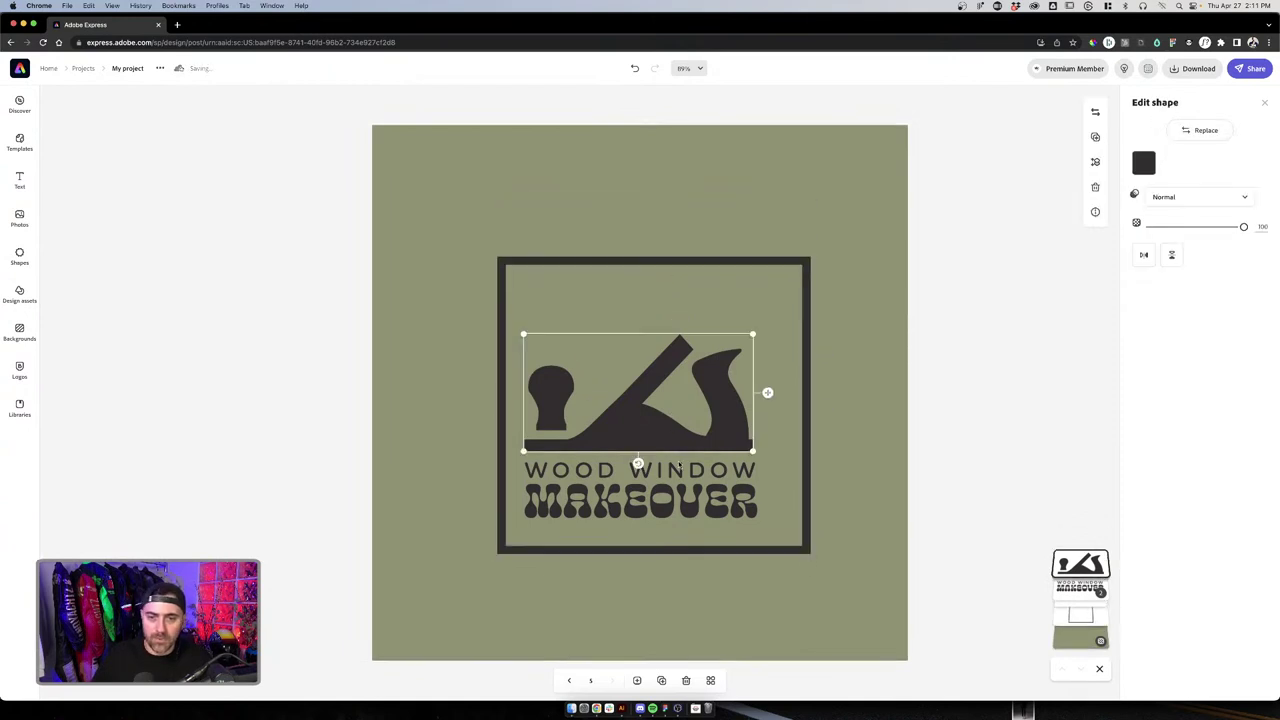
left_click(695, 477)
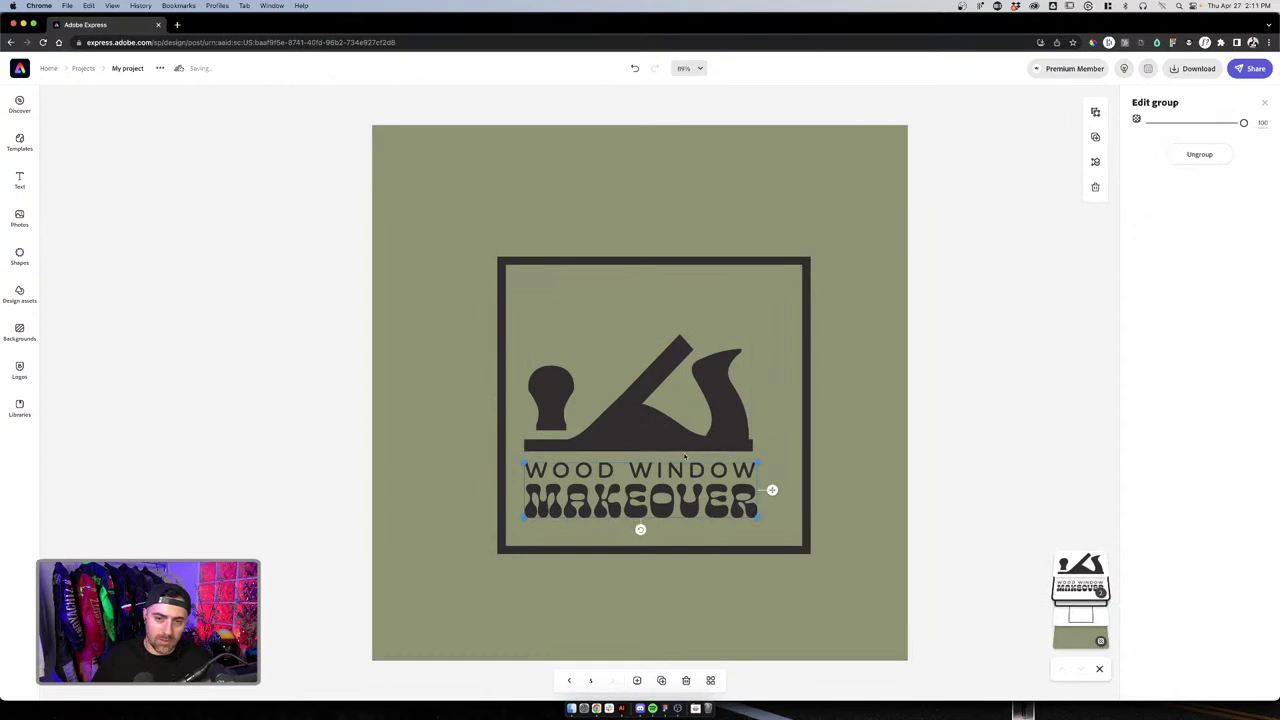
left_click(645, 434, "shift")
left_click_drag(645, 434, 664, 434)
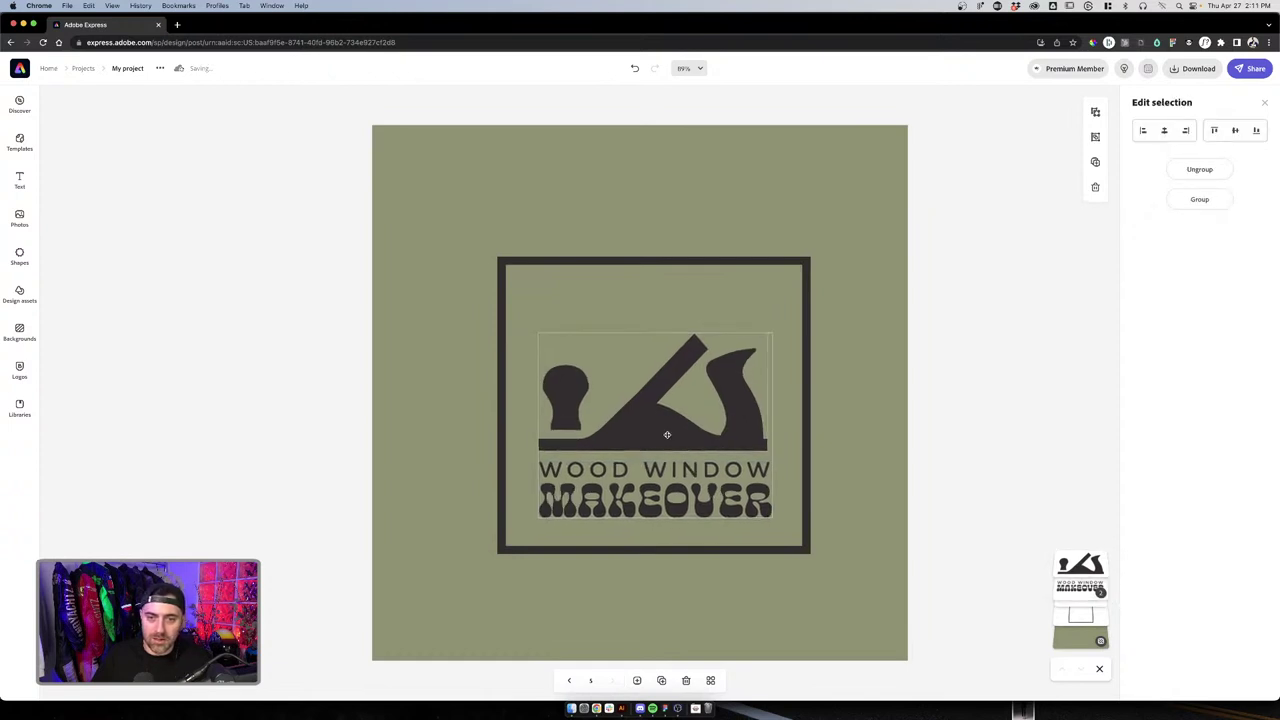
left_click(642, 268, "shift")
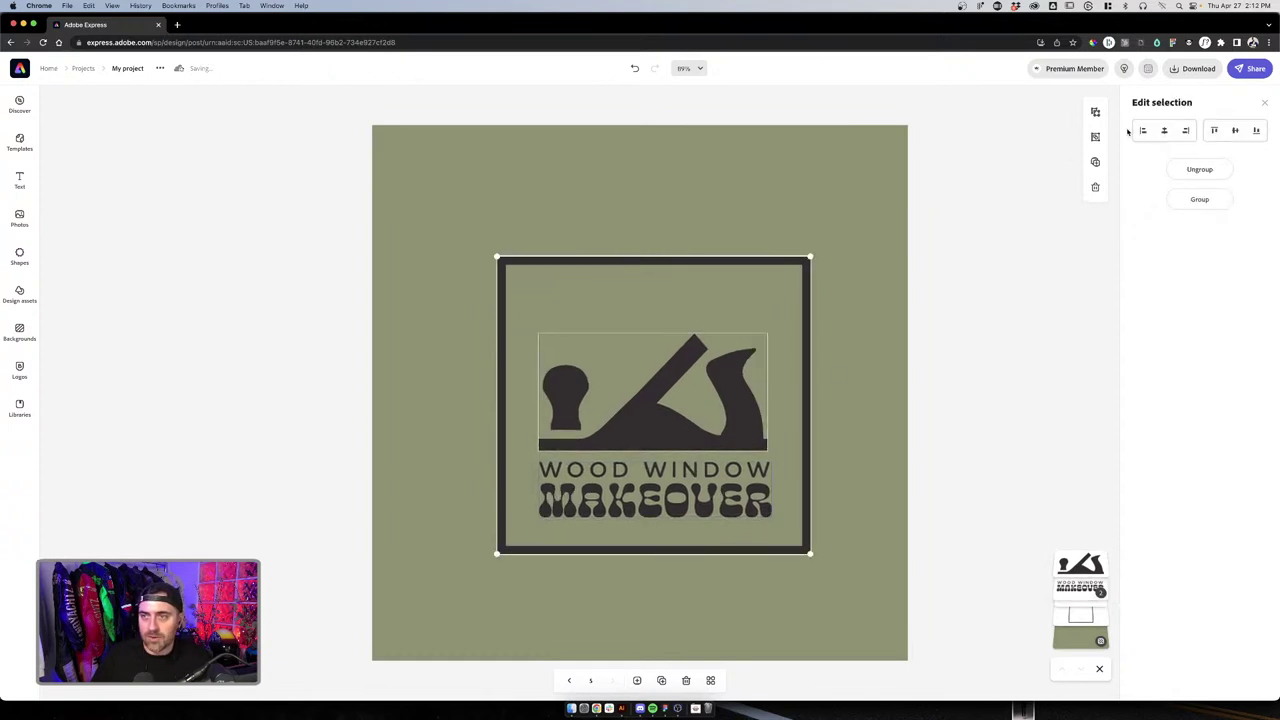
left_click(1164, 130)
left_click(847, 353)
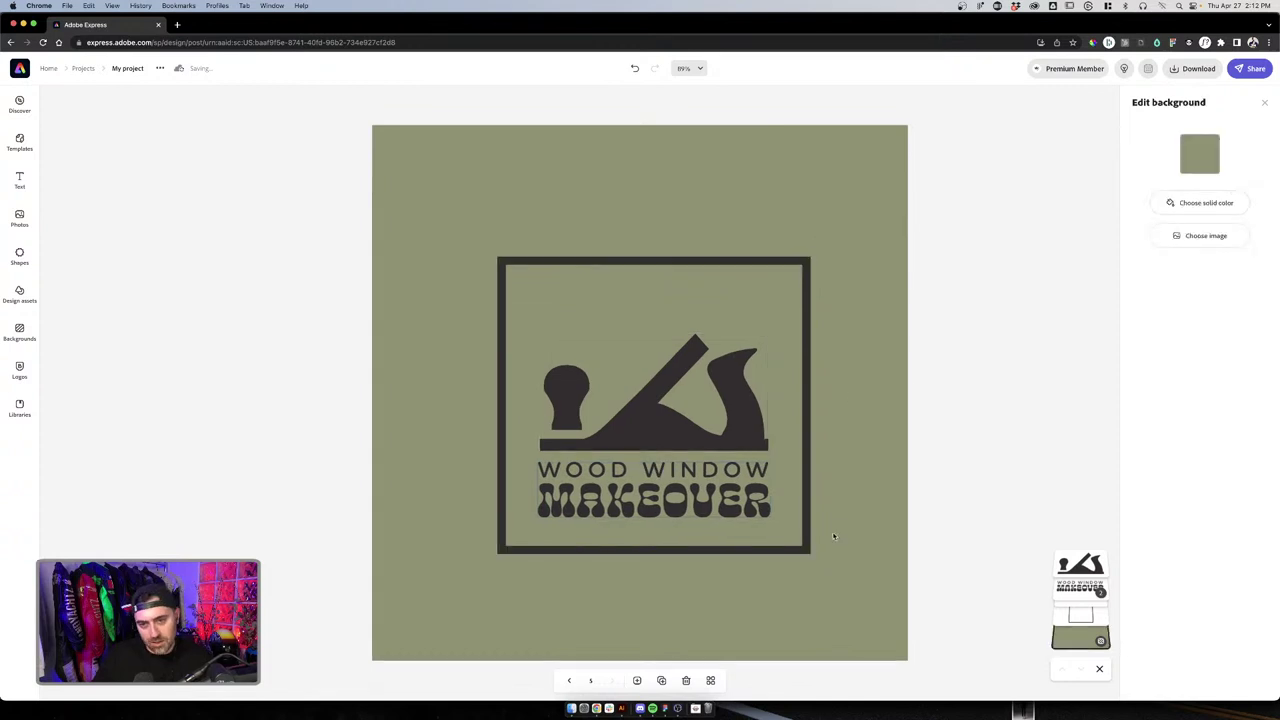
Nudge the plane and text group up slightly and MAKEOVER down a little
left_click_drag(710, 435, 711, 427)
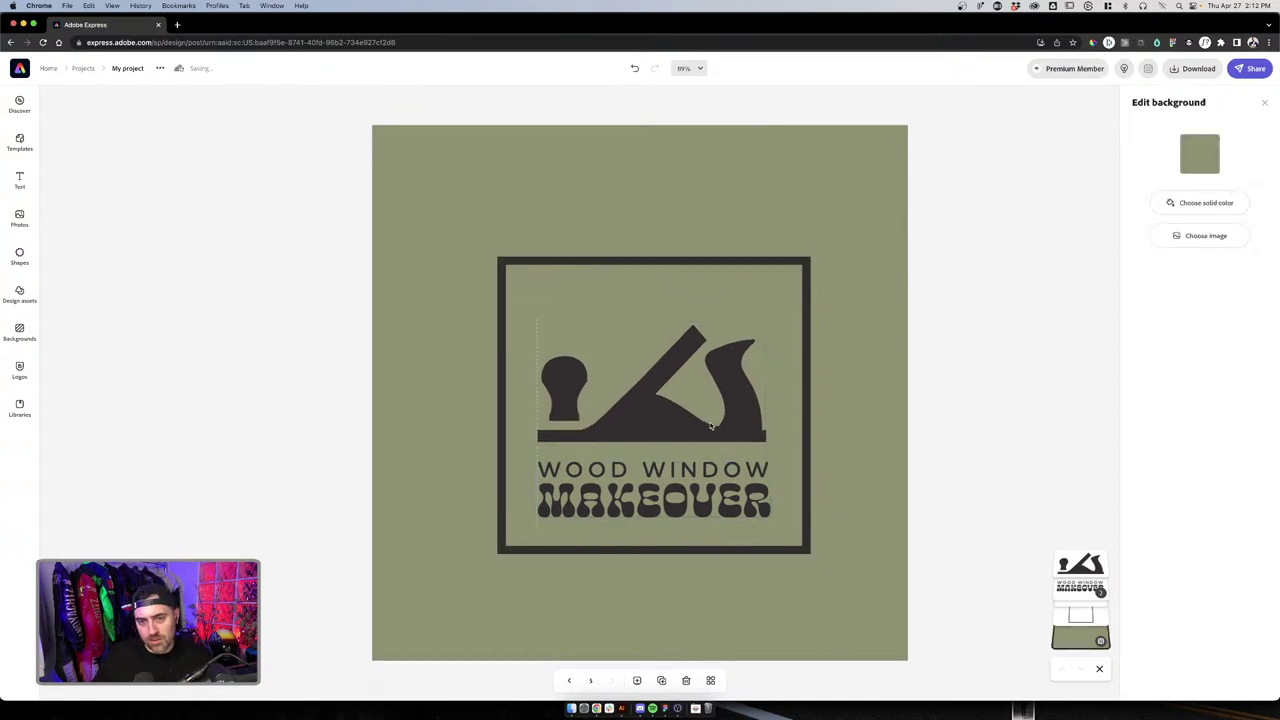
left_click_drag(697, 472, 697, 466)
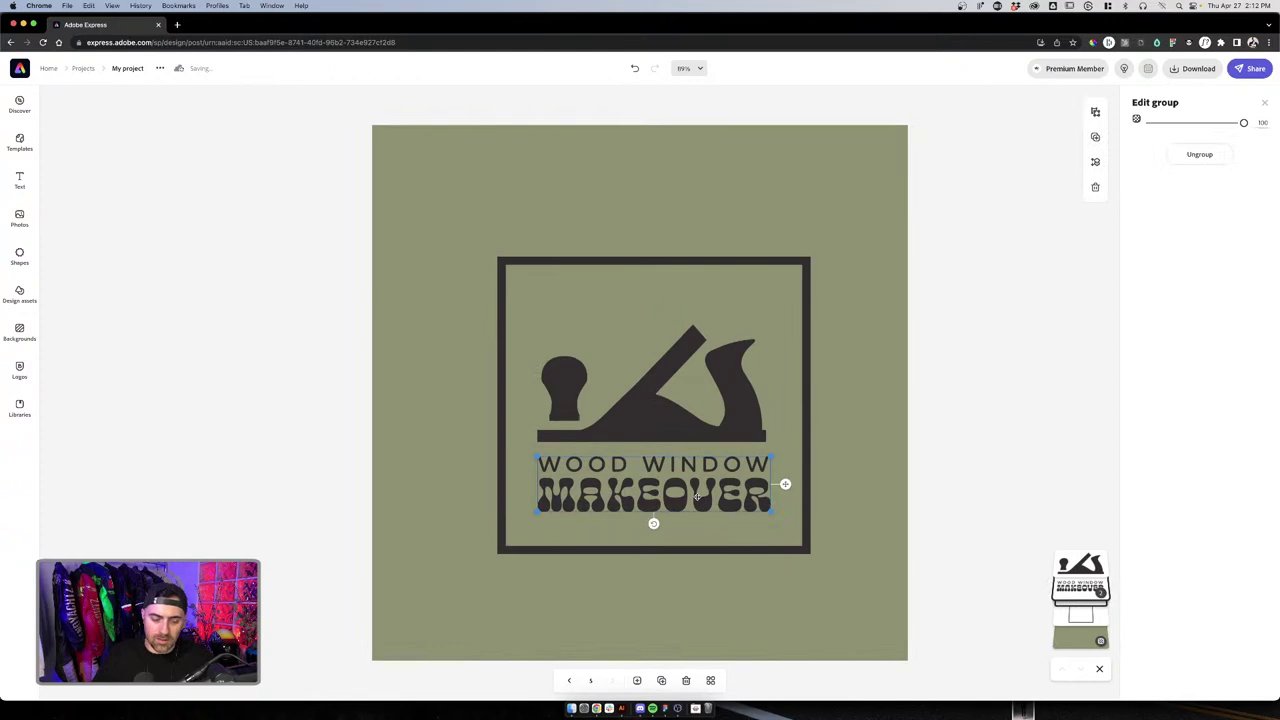
key("Escape")
left_click(715, 493)
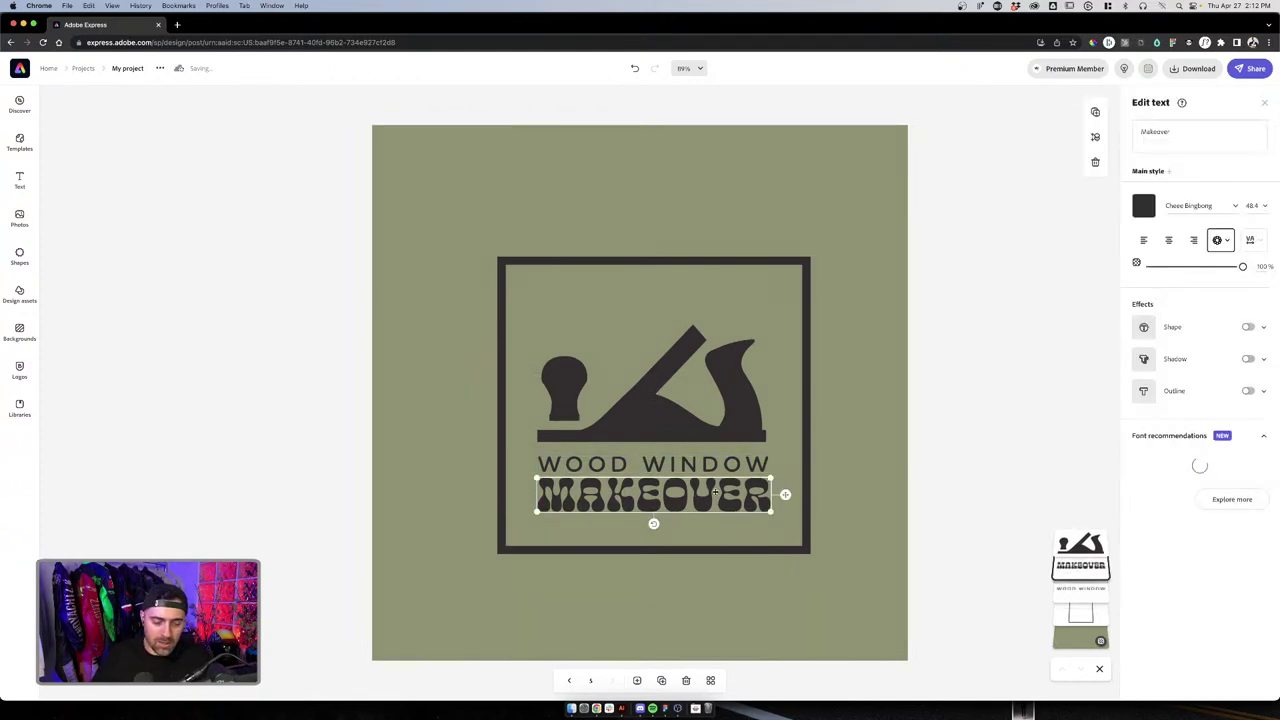
left_click_drag(715, 493, 690, 497)
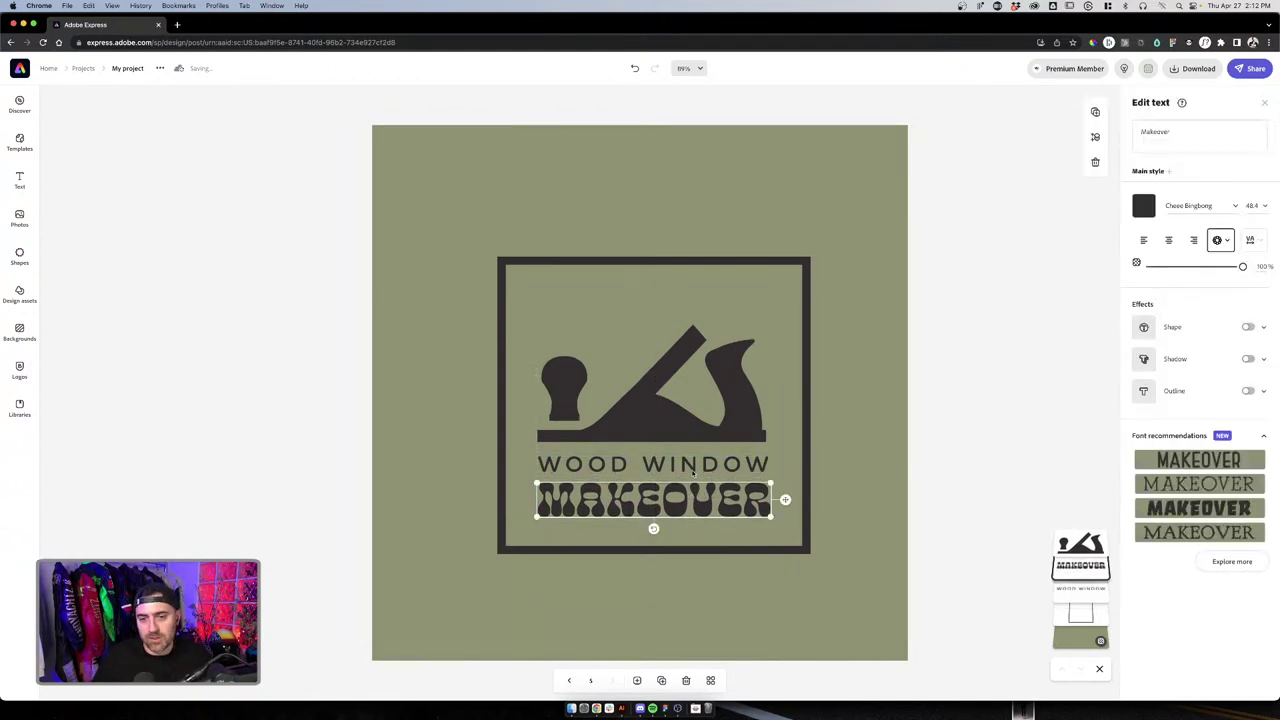
left_click(869, 434)
Make the frame taller, narrow its right side, and shift it right to recentre
left_click(653, 261)
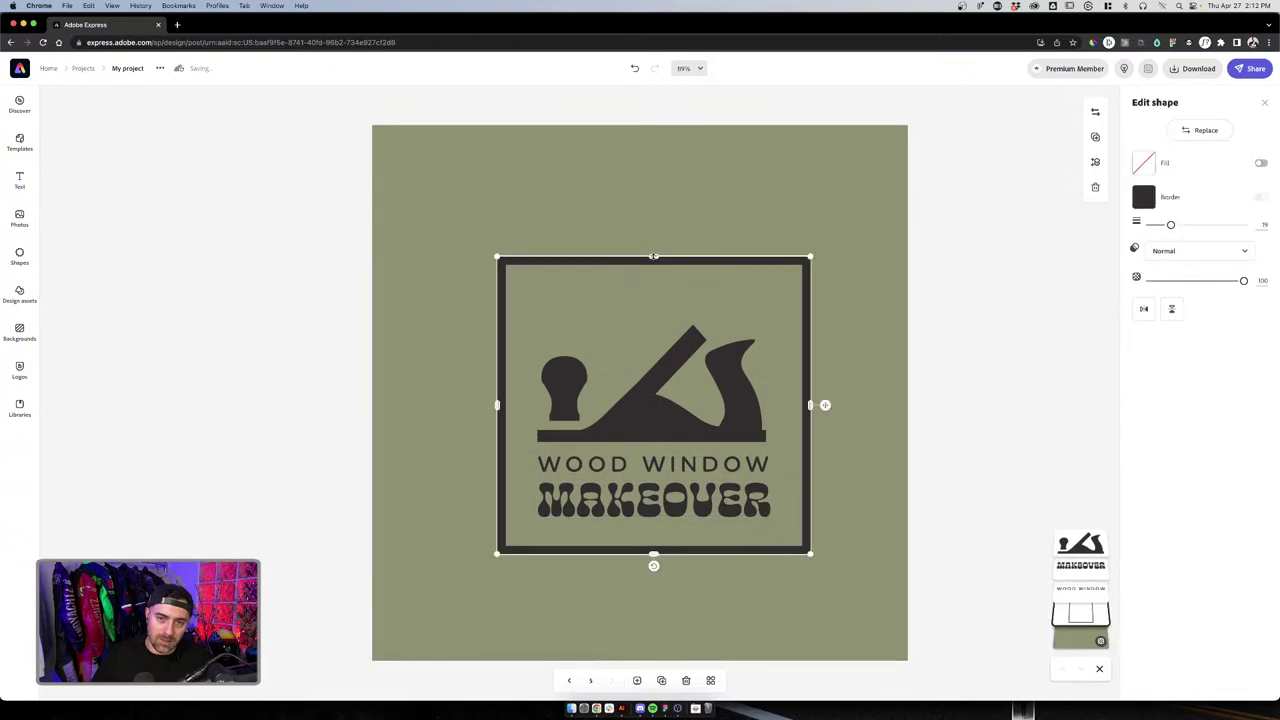
left_click_drag(653, 261, 653, 215)
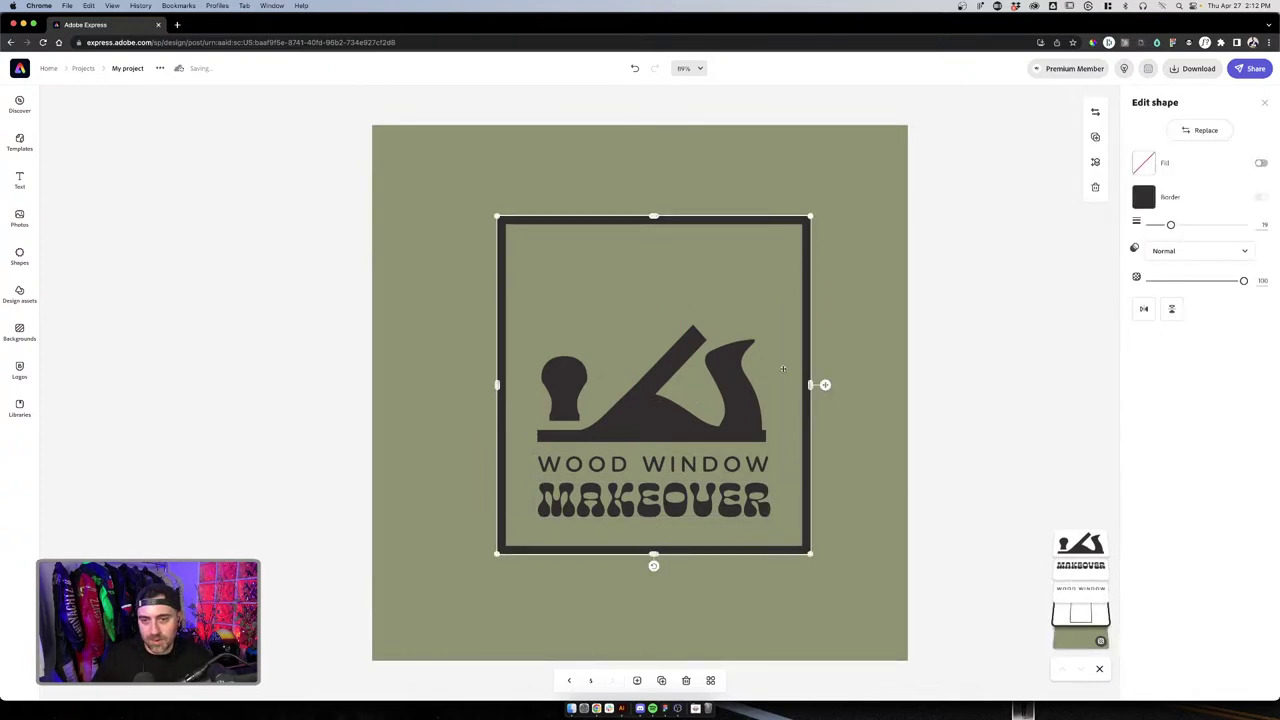
left_click_drag(810, 384, 796, 384)
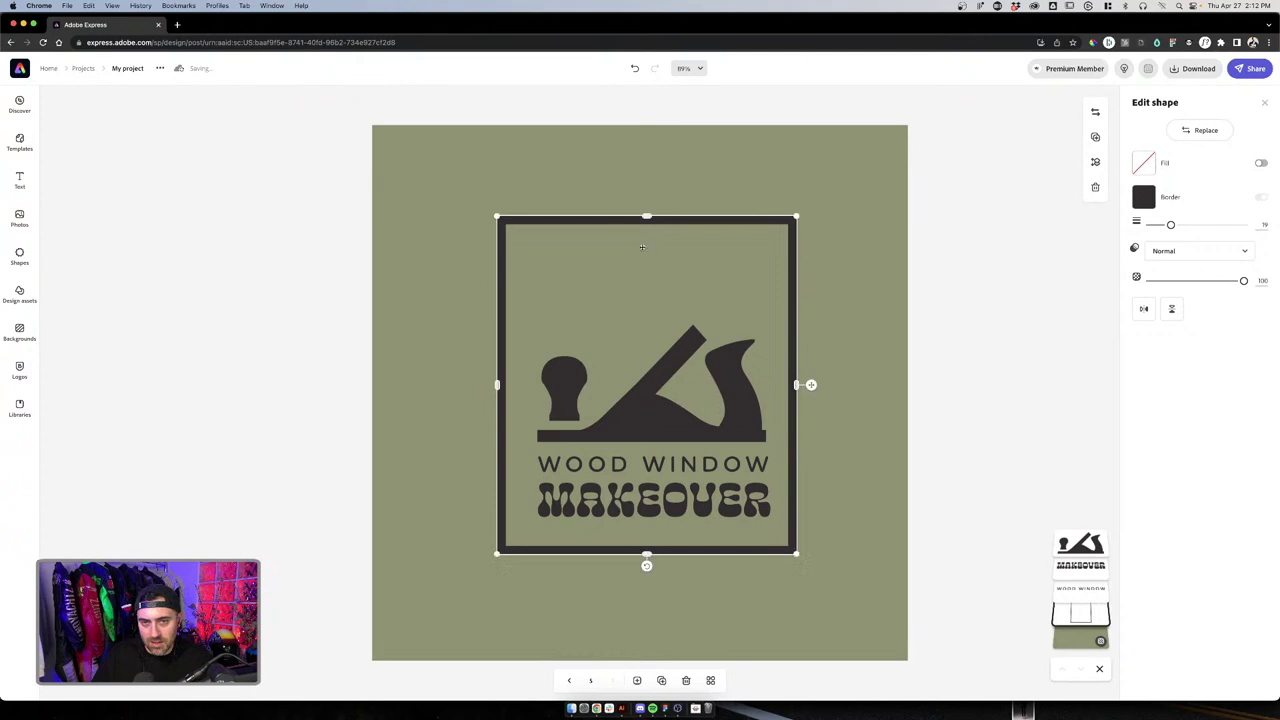
left_click_drag(569, 226, 575, 229)
left_click(893, 580)
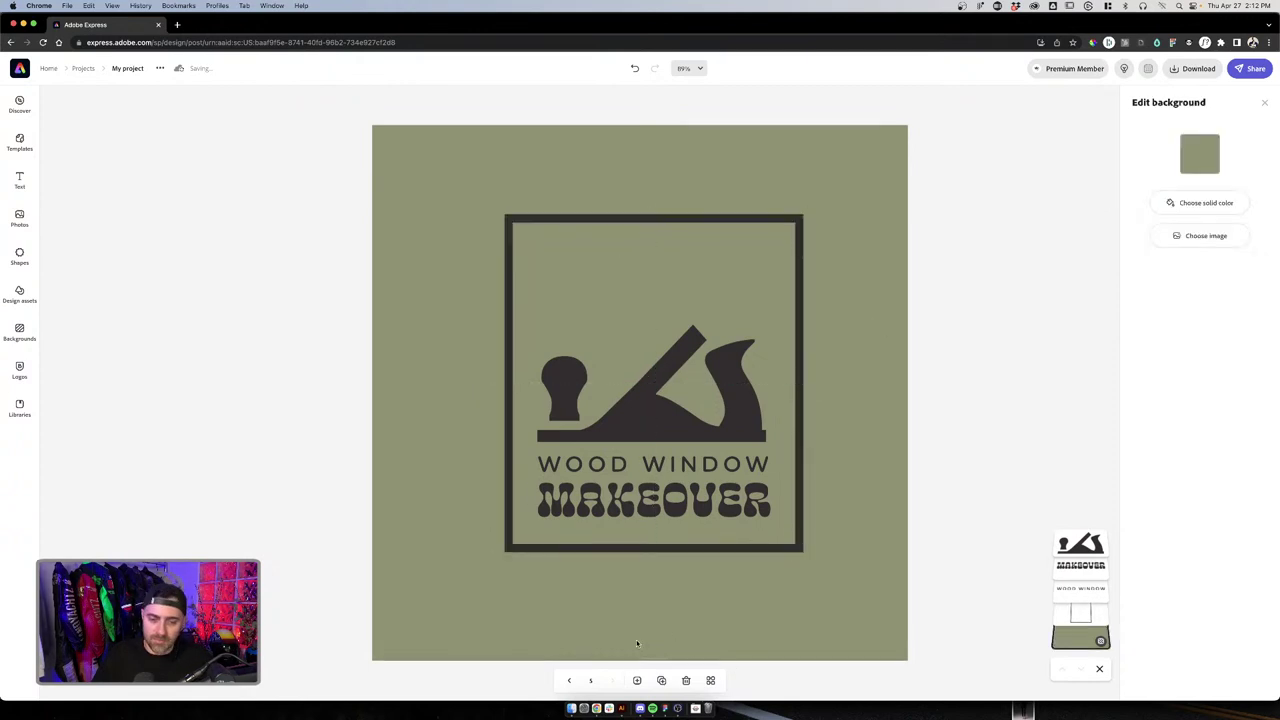
Open the plane logo page (page 5) from the pages overview
left_click(710, 681)
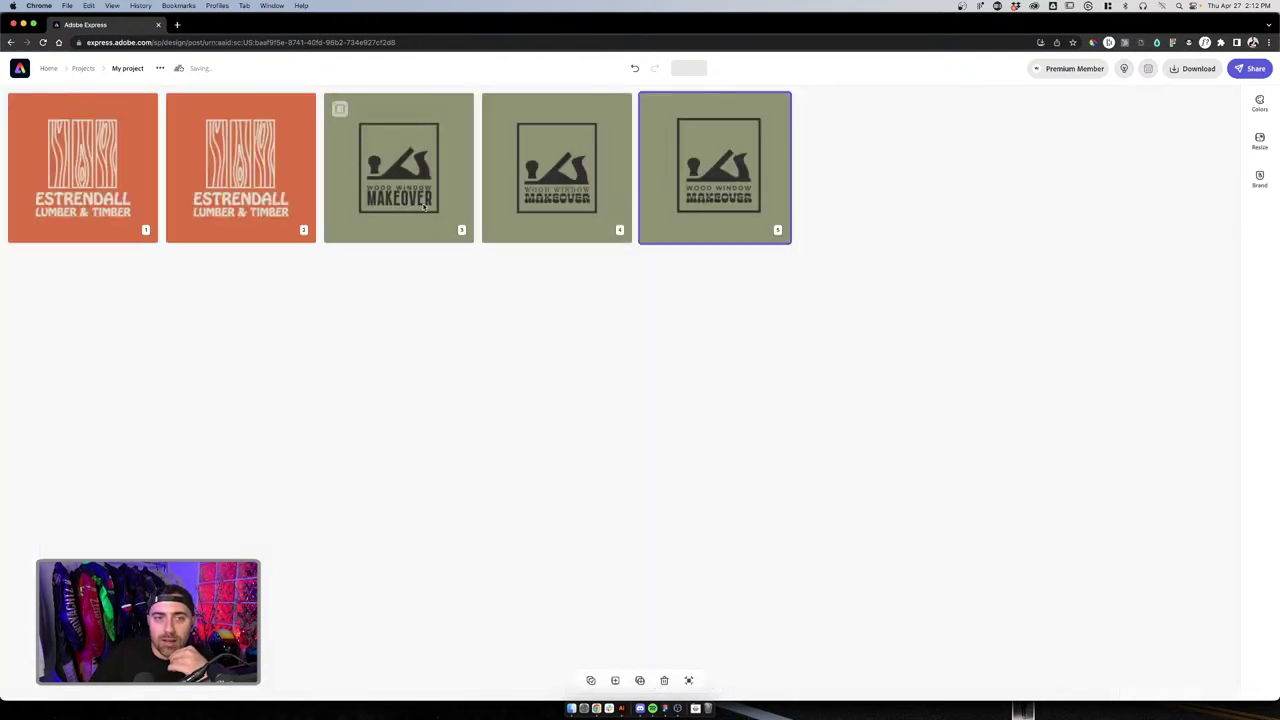
left_click(715, 202)
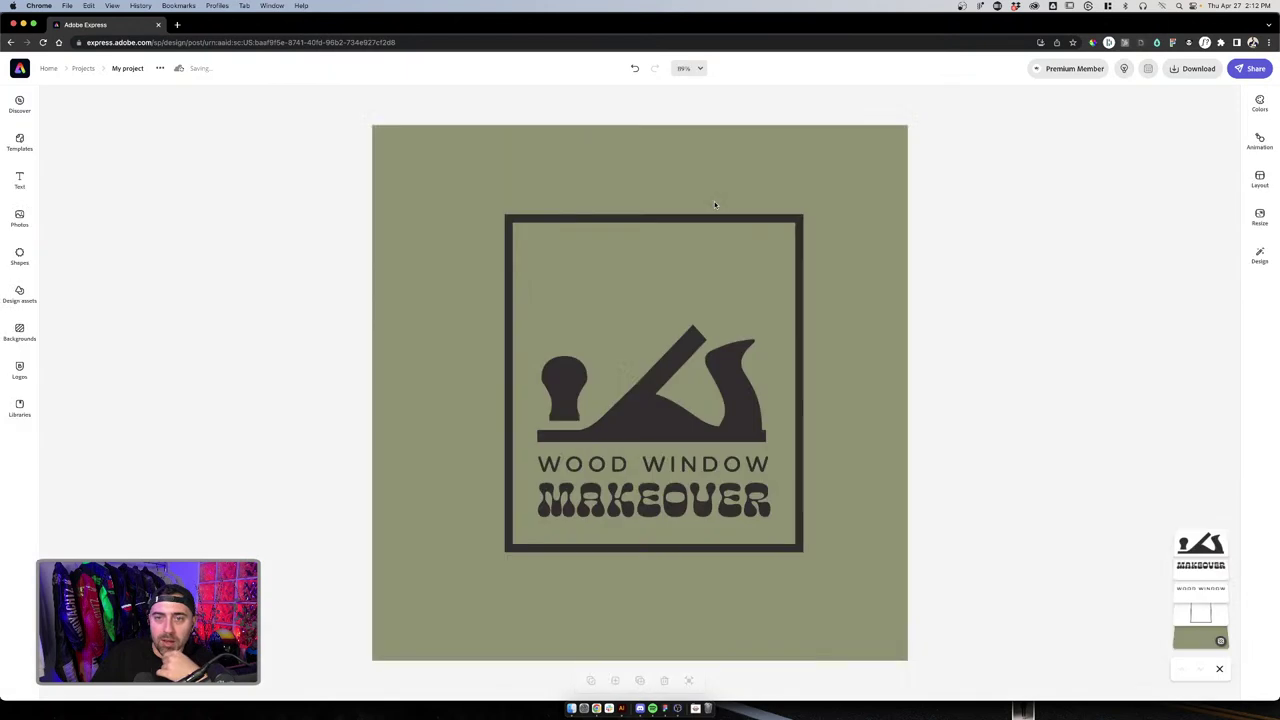
left_click(680, 345)
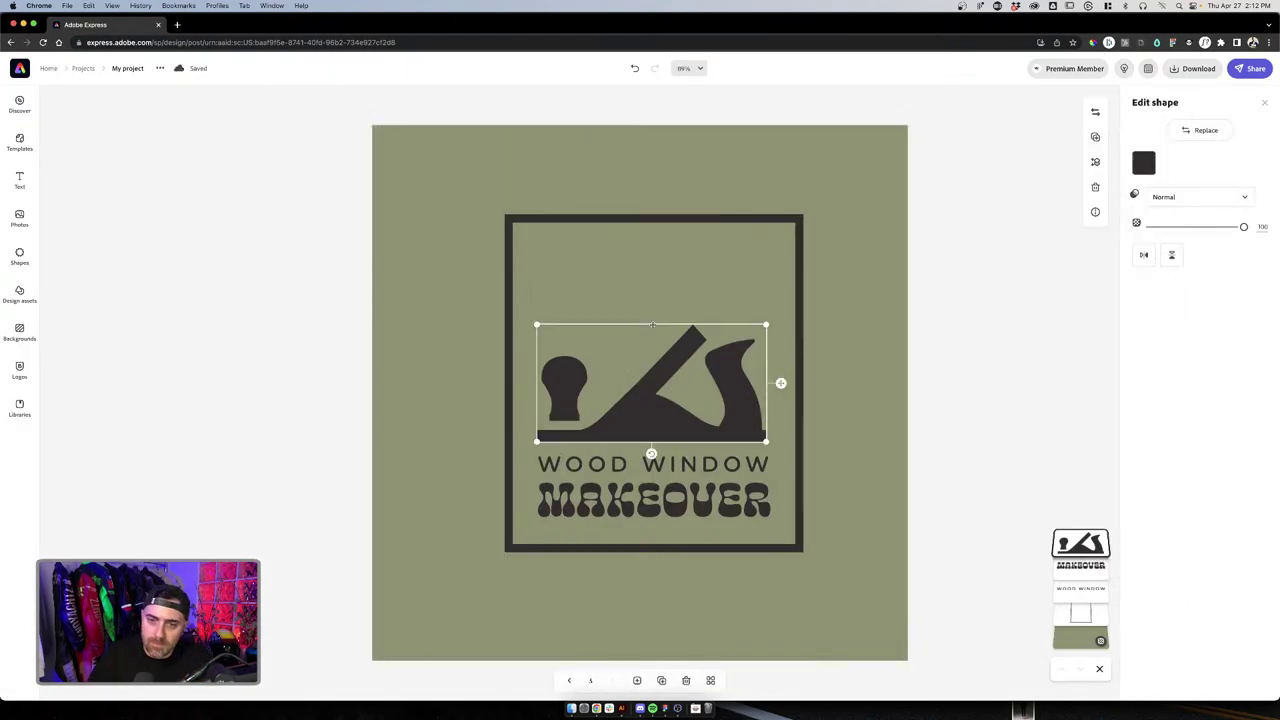
left_click(848, 225)
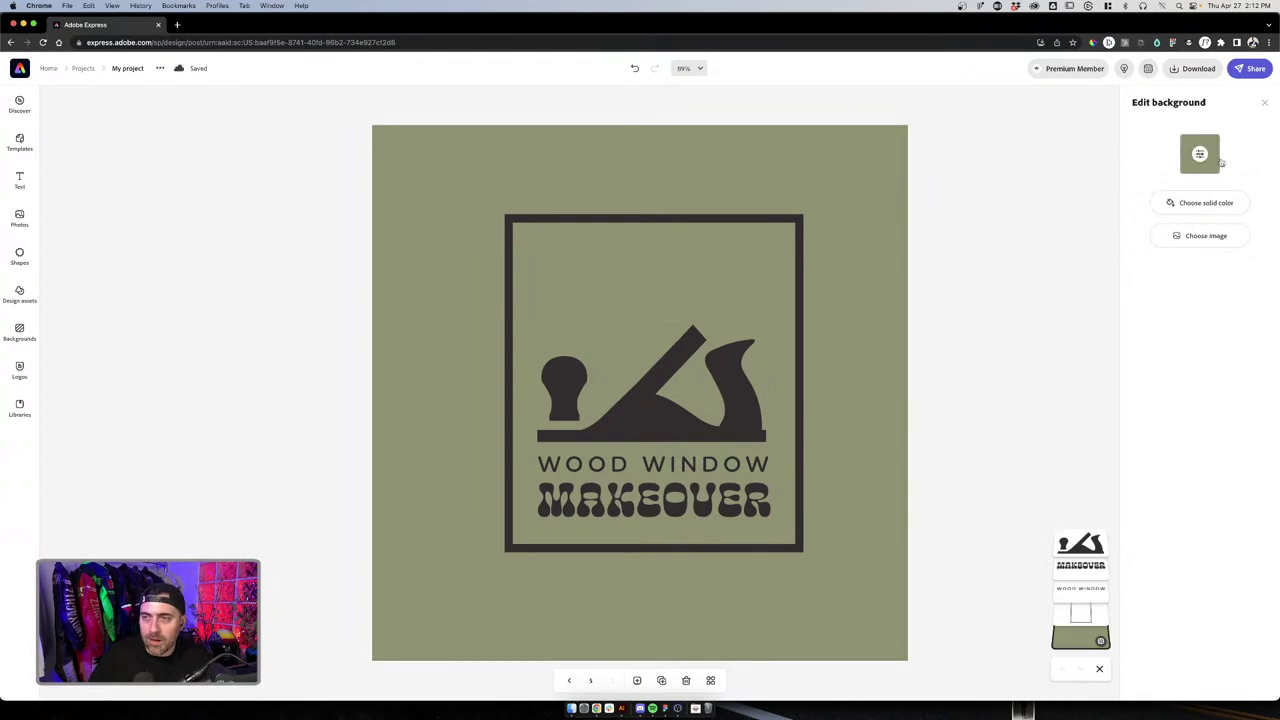
Change the plane logo's solid background from olive green to slate blue-grey
left_click(1186, 203)
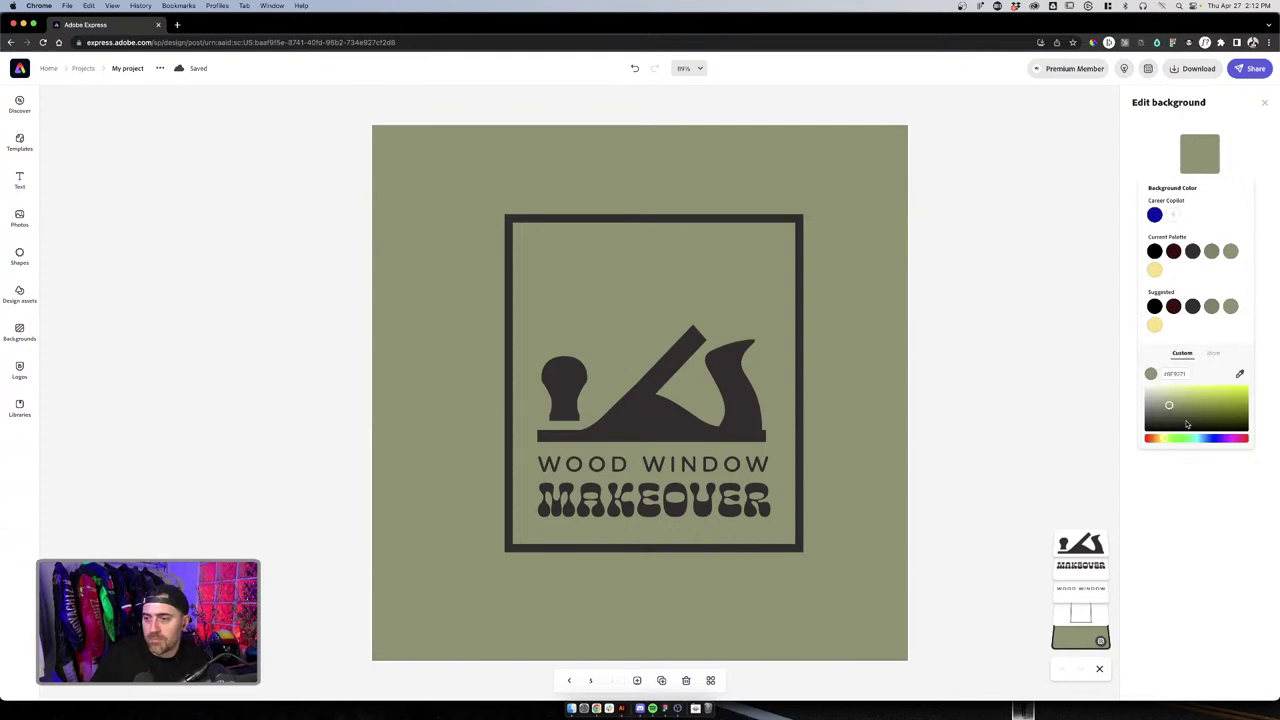
left_click_drag(1207, 440, 1169, 406)
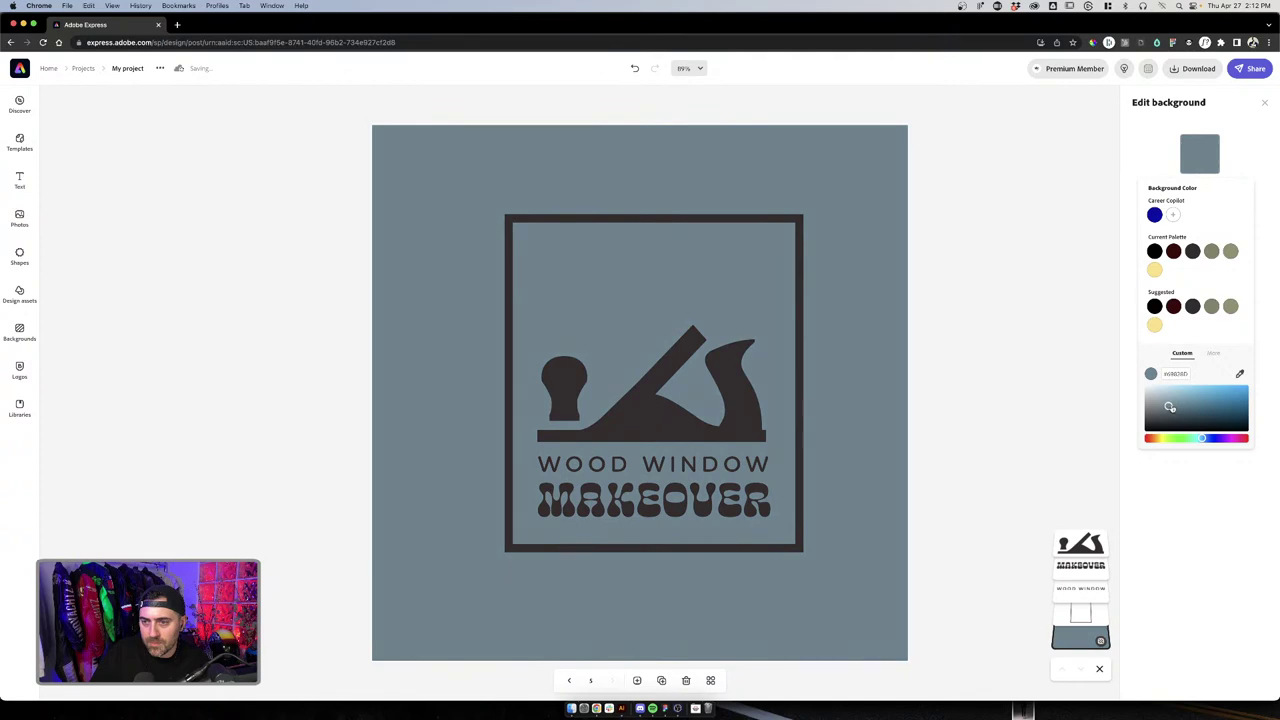
left_click(976, 398)
Select the square frame, plane and title and centre-align them, then view all pages
left_click(771, 418)
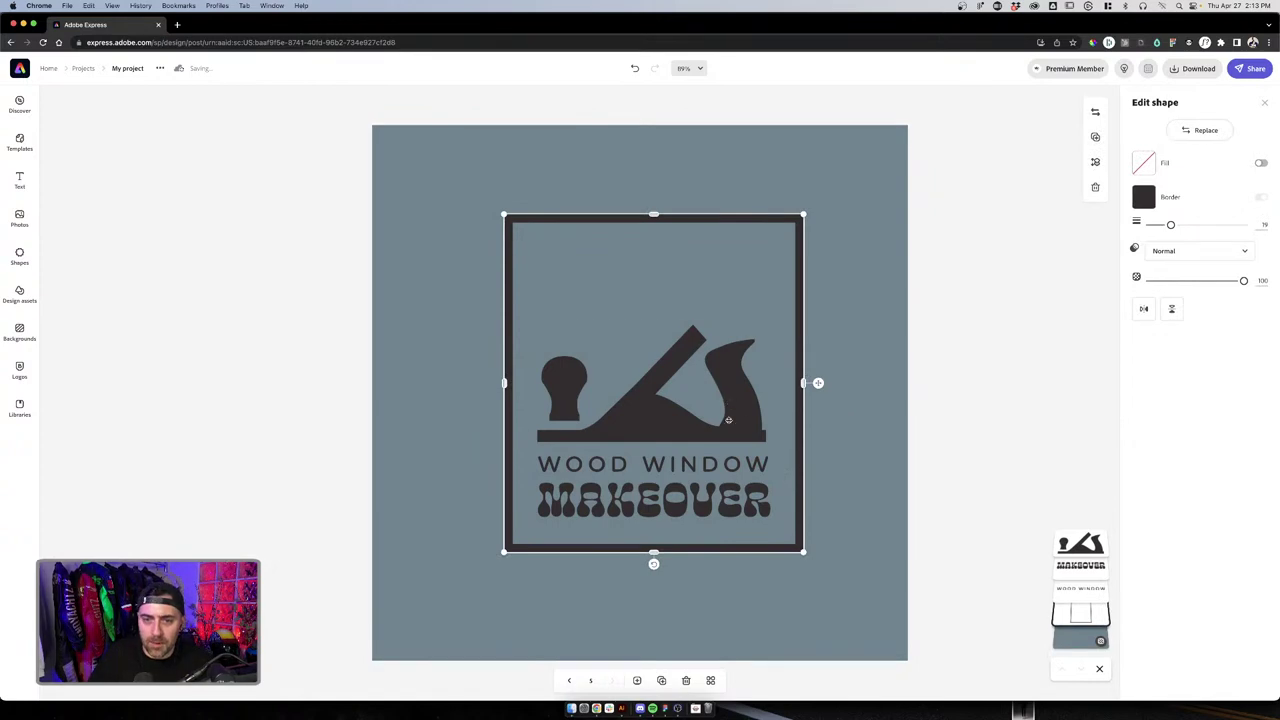
left_click(730, 415)
left_click(717, 459, "shift")
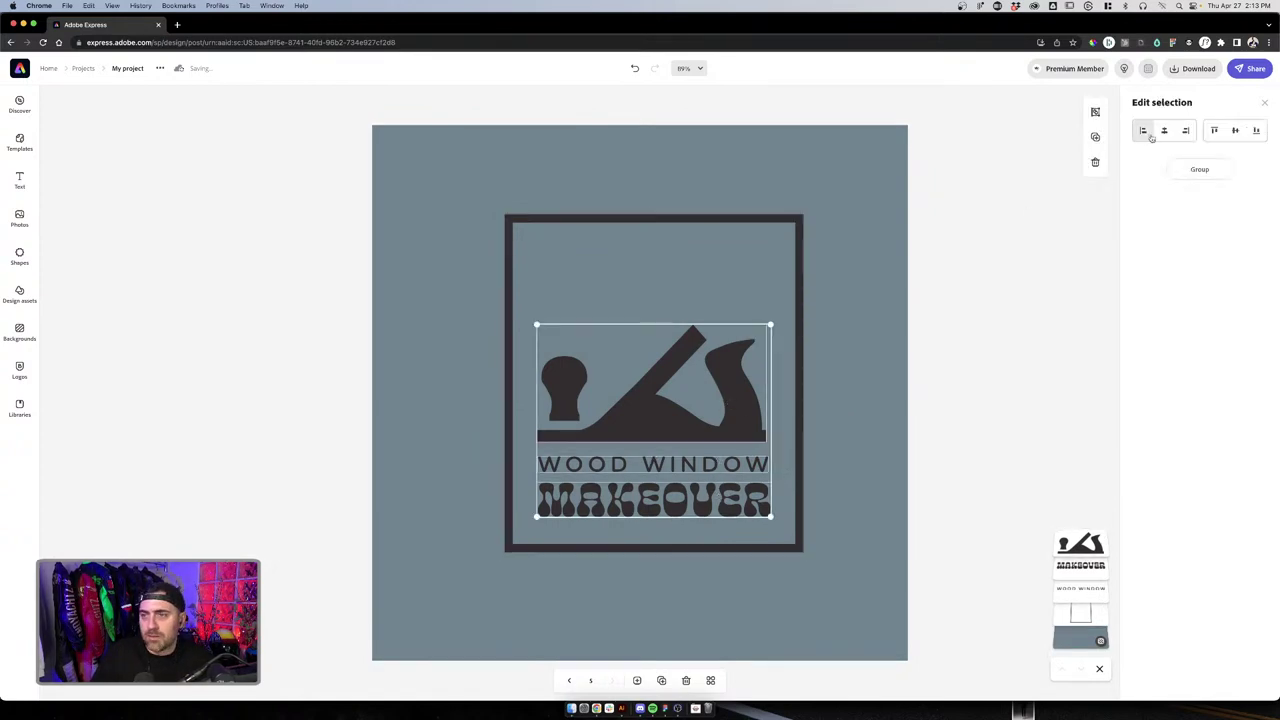
left_click(729, 218, "shift")
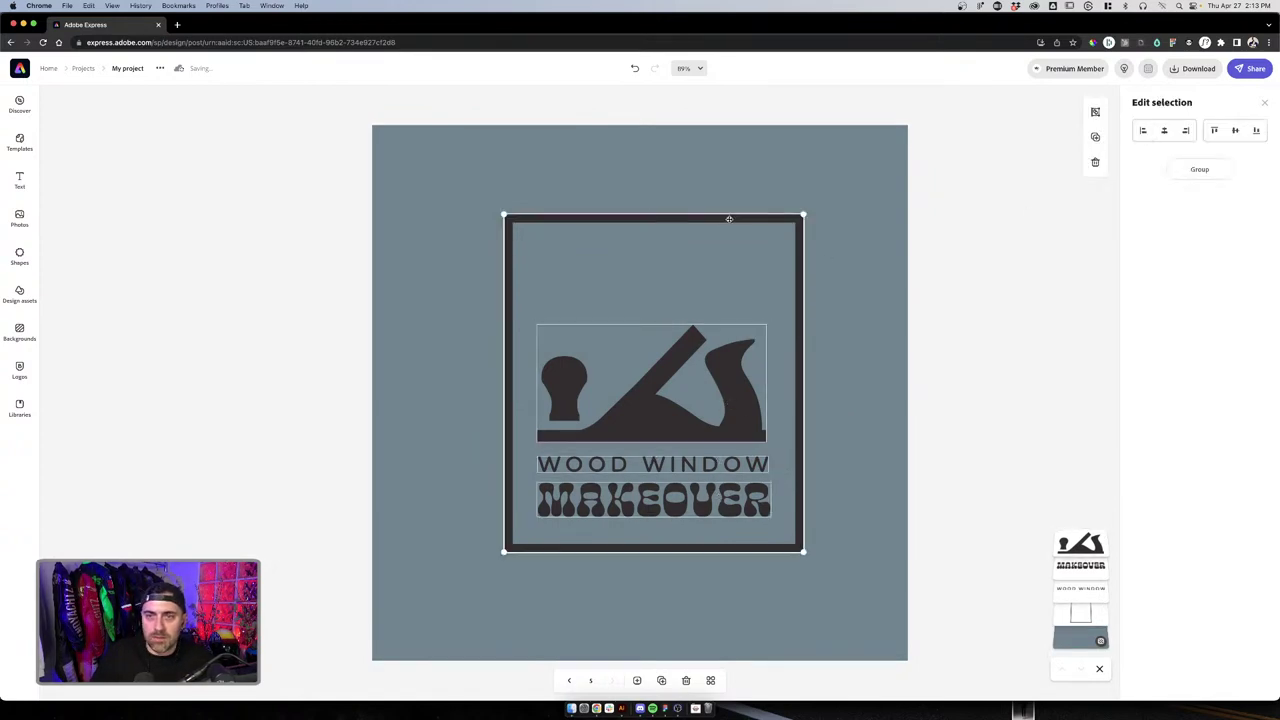
left_click(1164, 130)
left_click(977, 293)
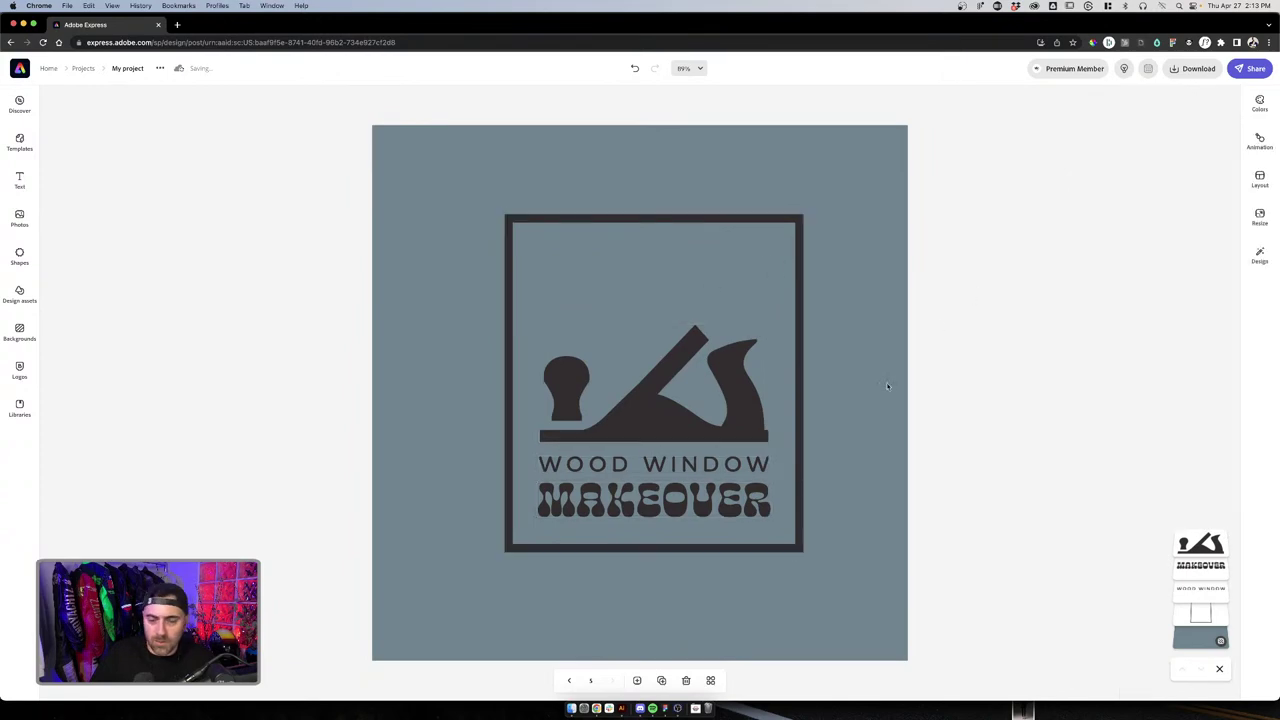
left_click(880, 383)
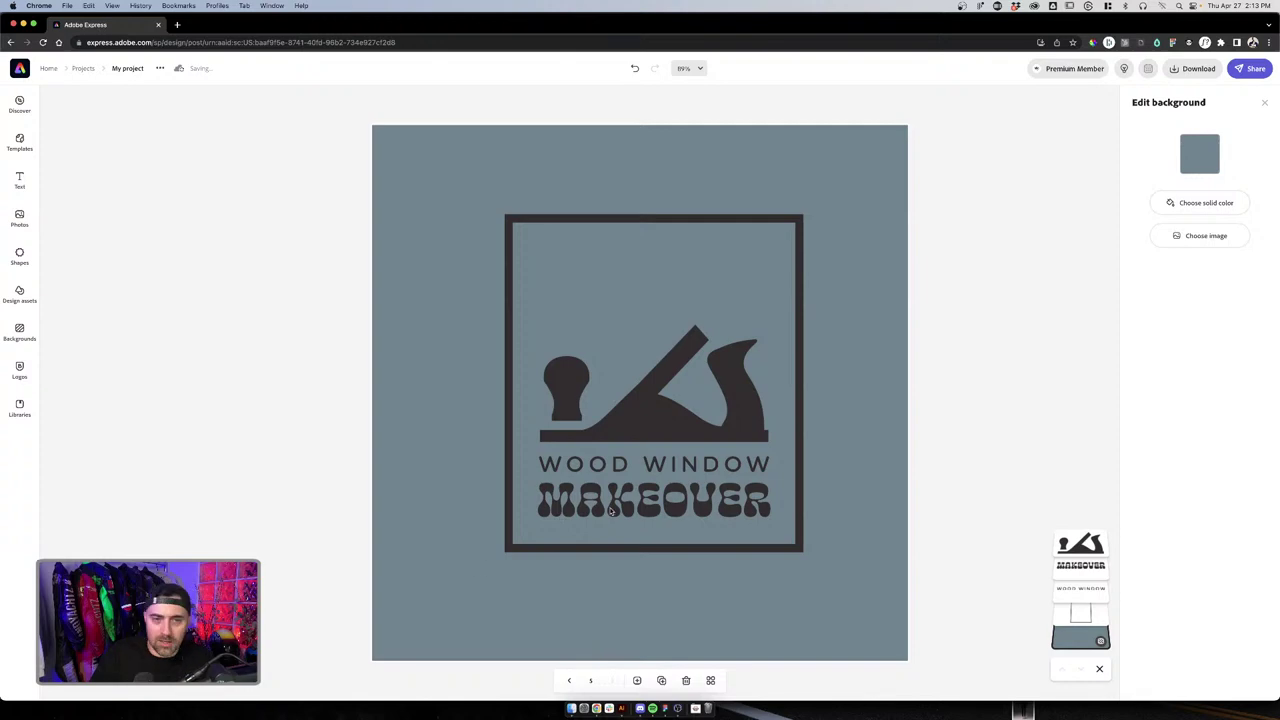
left_click(711, 681)
Open the orange logo page and retitle it 'Wood Window' / 'Makeover' on two lines
double_click(226, 176)
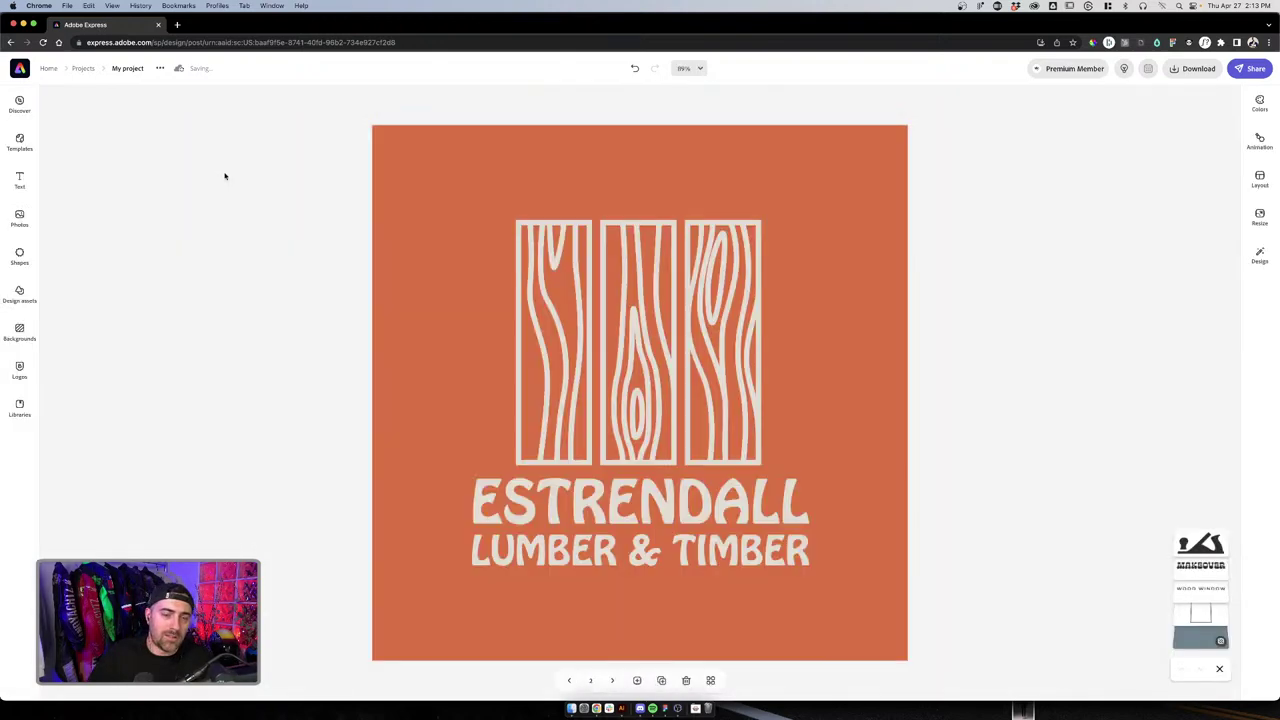
left_click(655, 315)
left_click(633, 317)
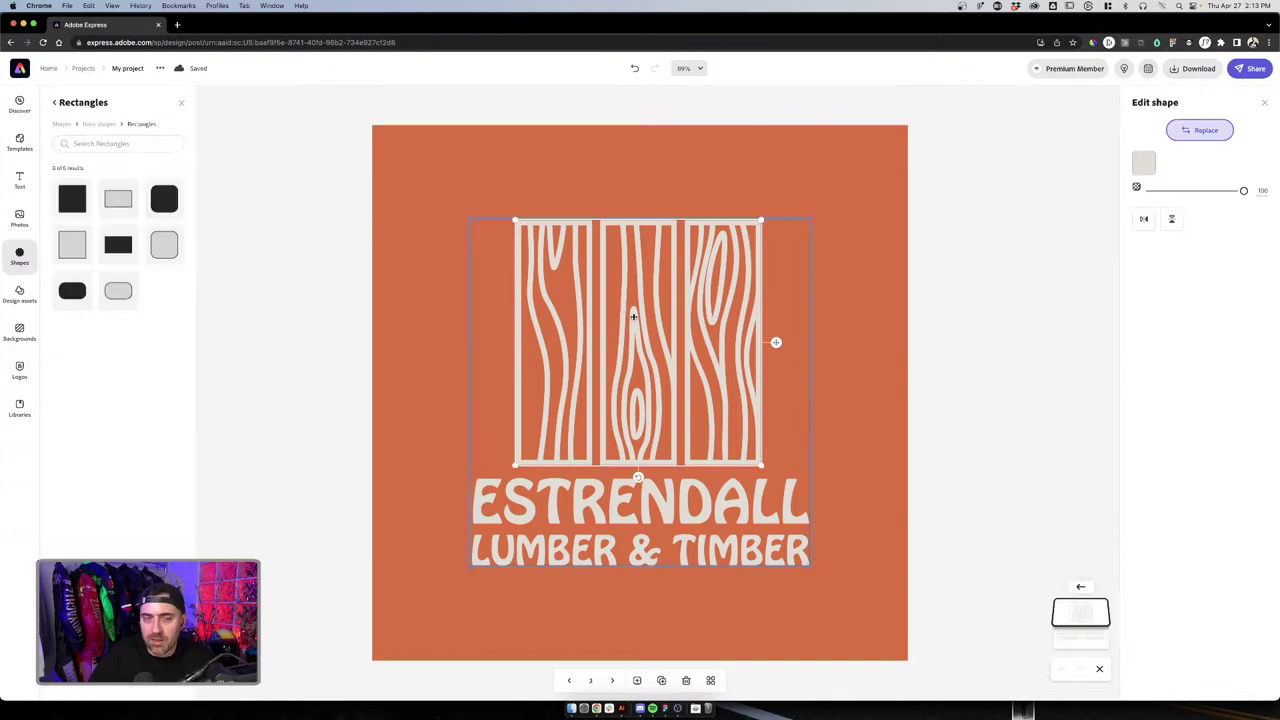
key("Escape")
key("Escape")
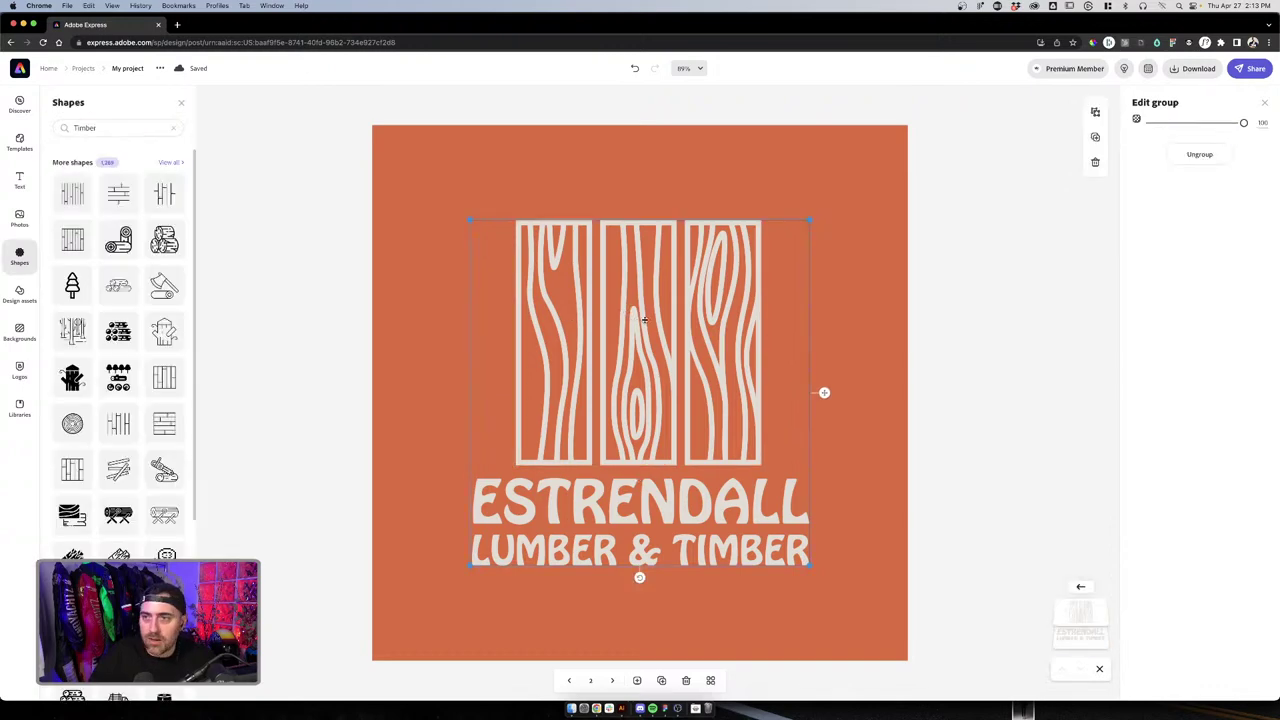
scroll(100, 490, "down", 3)
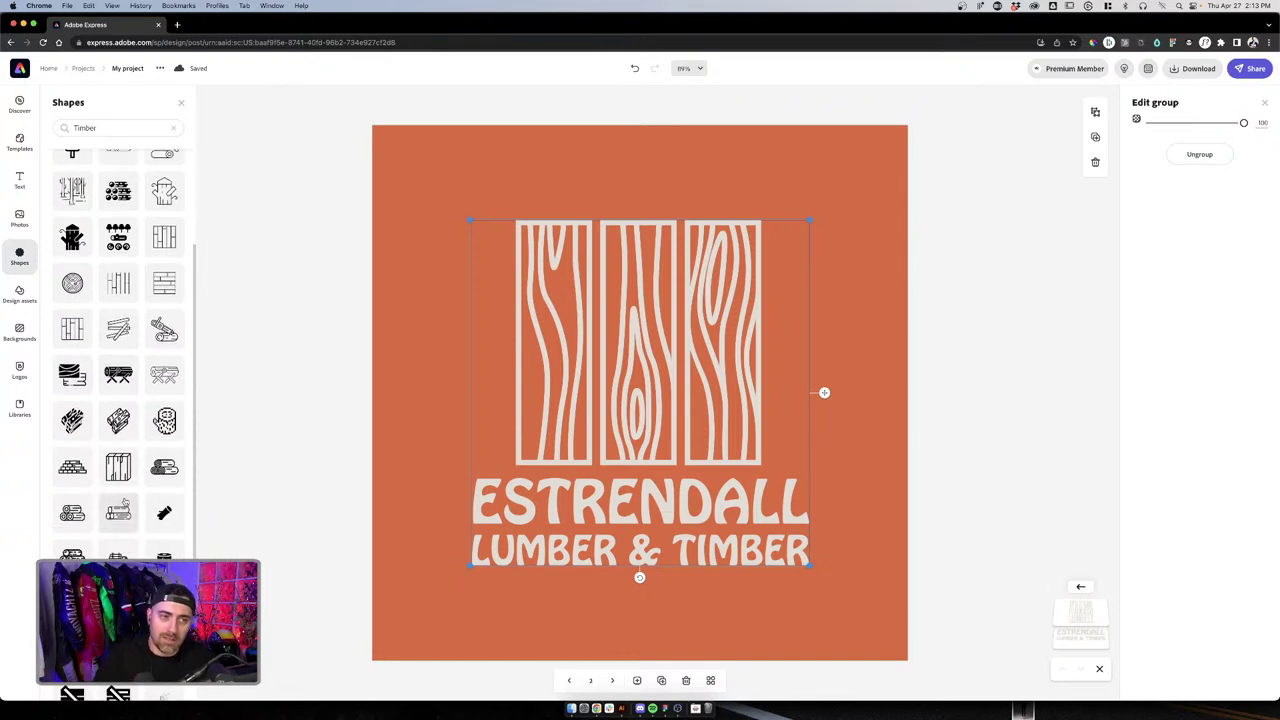
left_click(641, 488)
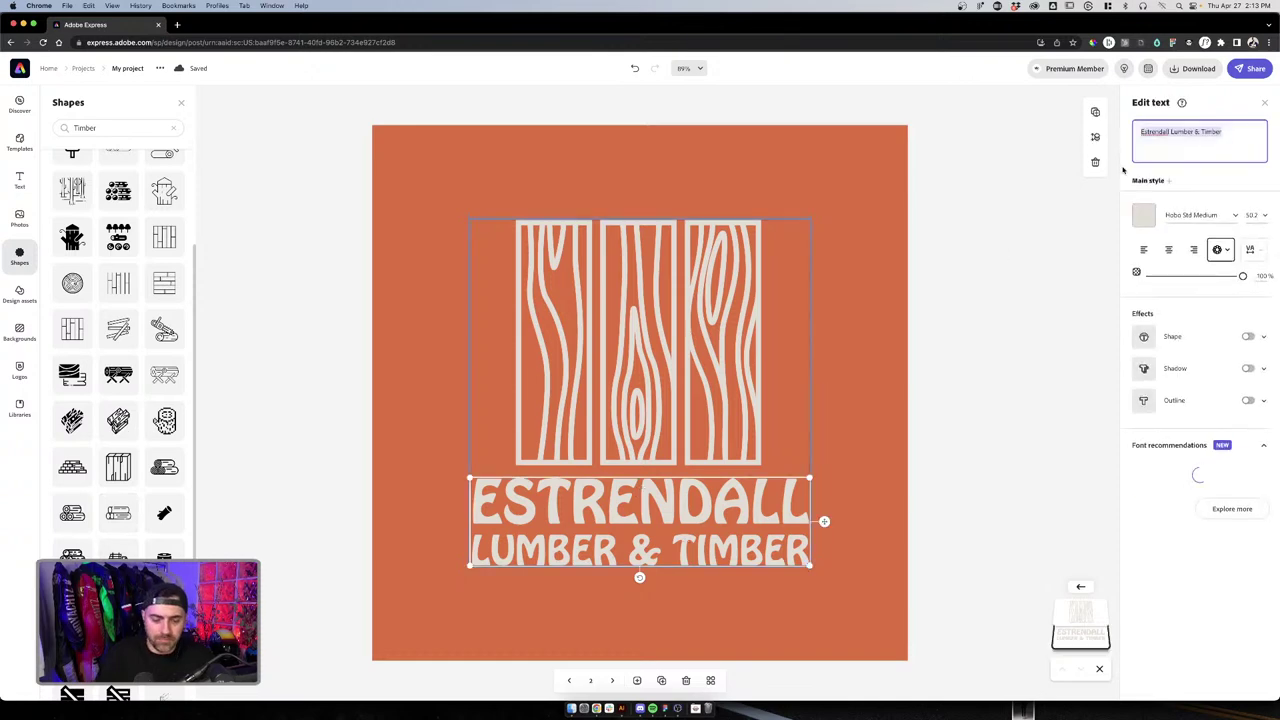
type("Wood")
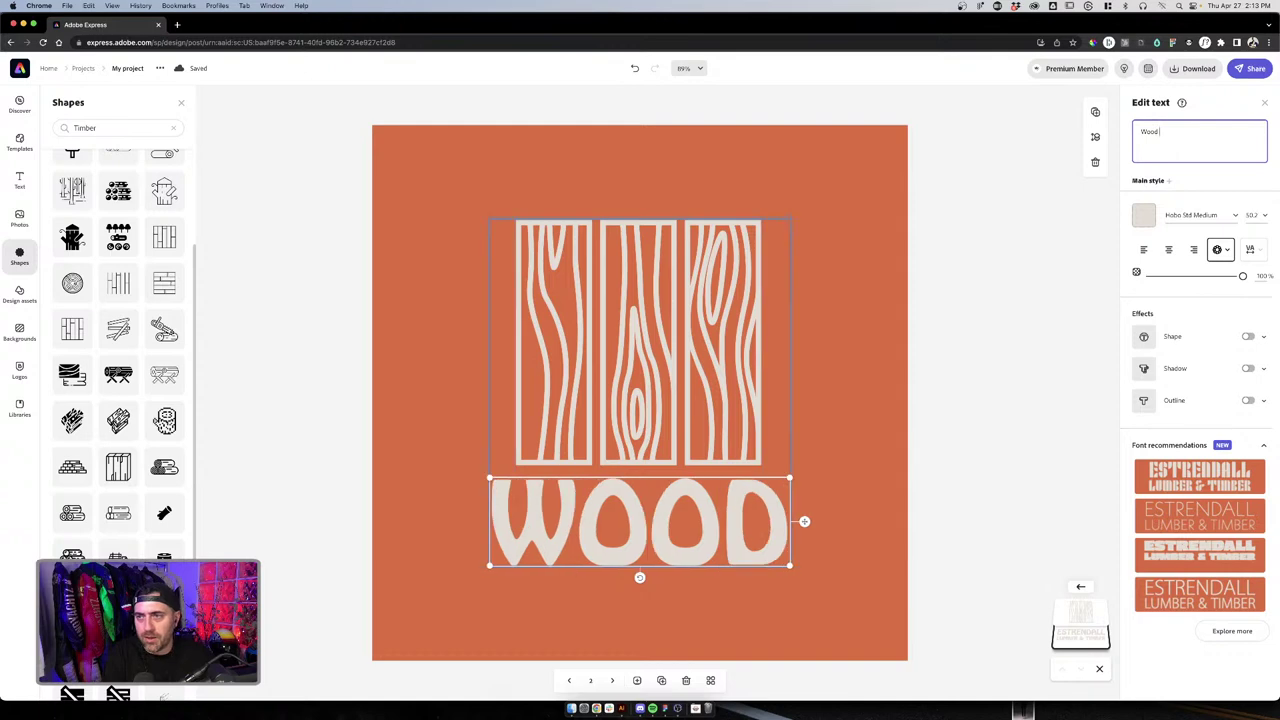
type(" Window")
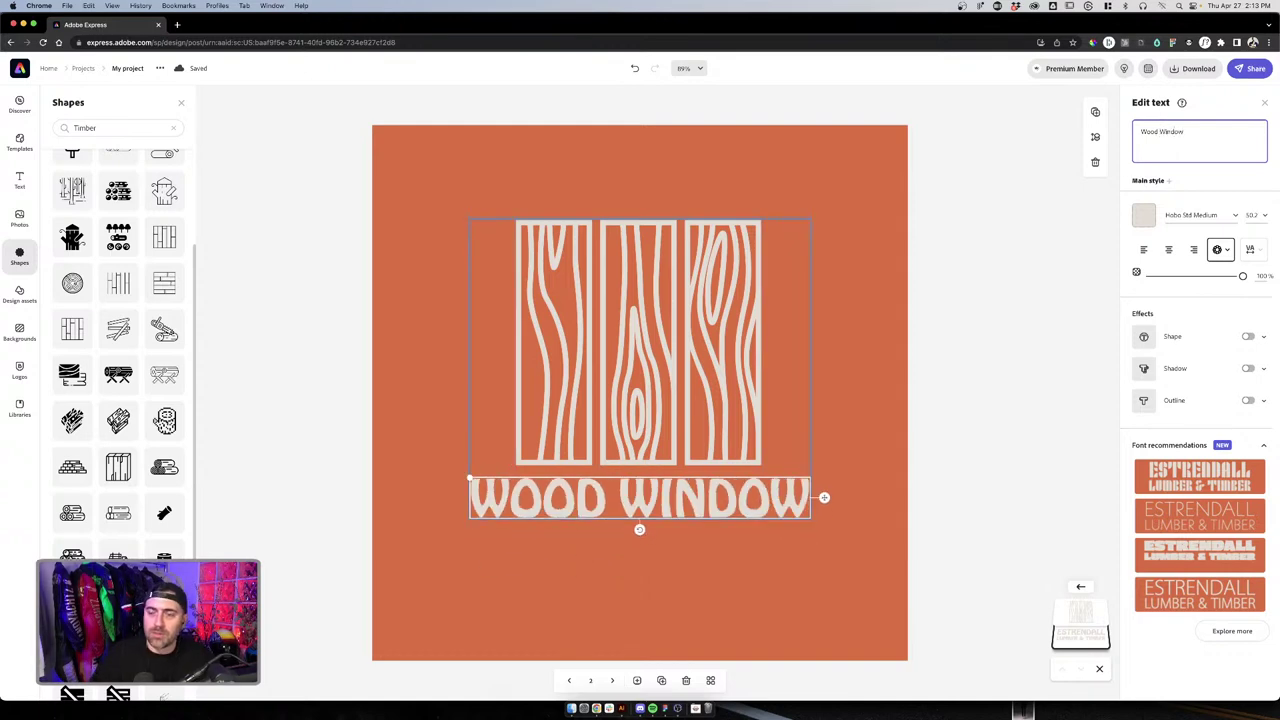
key("Return")
type("Ma")
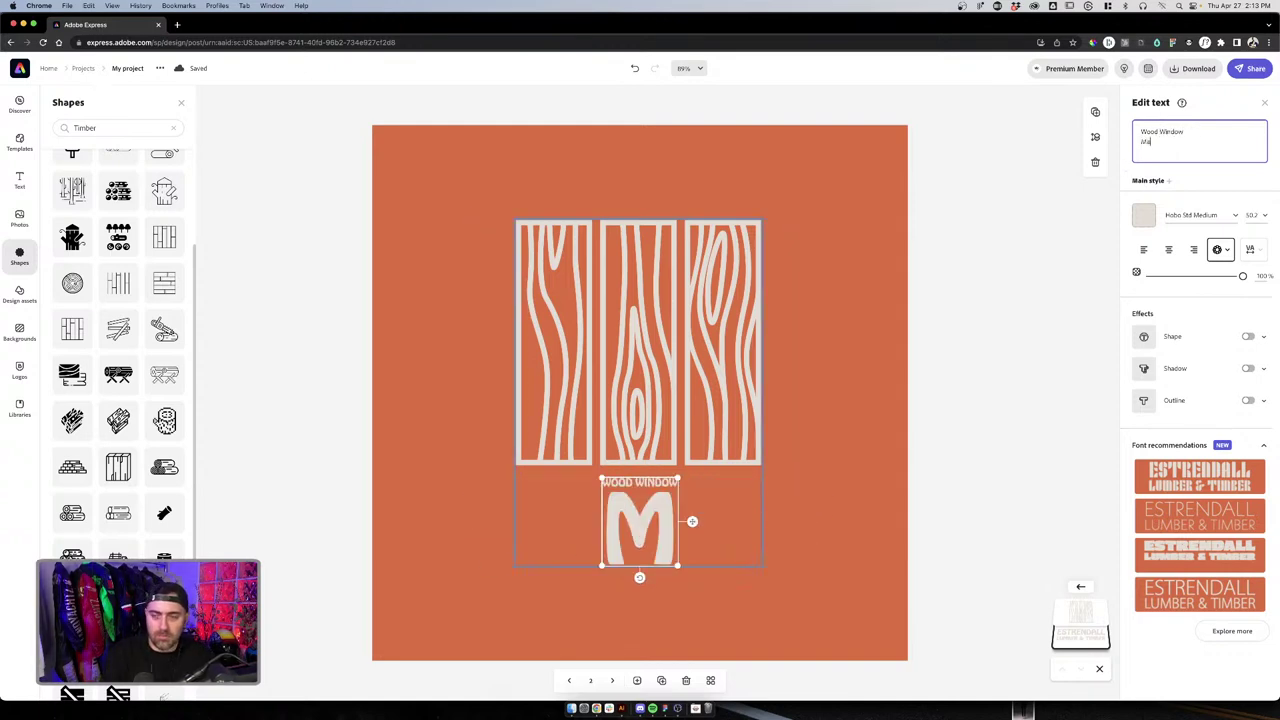
type("keover")
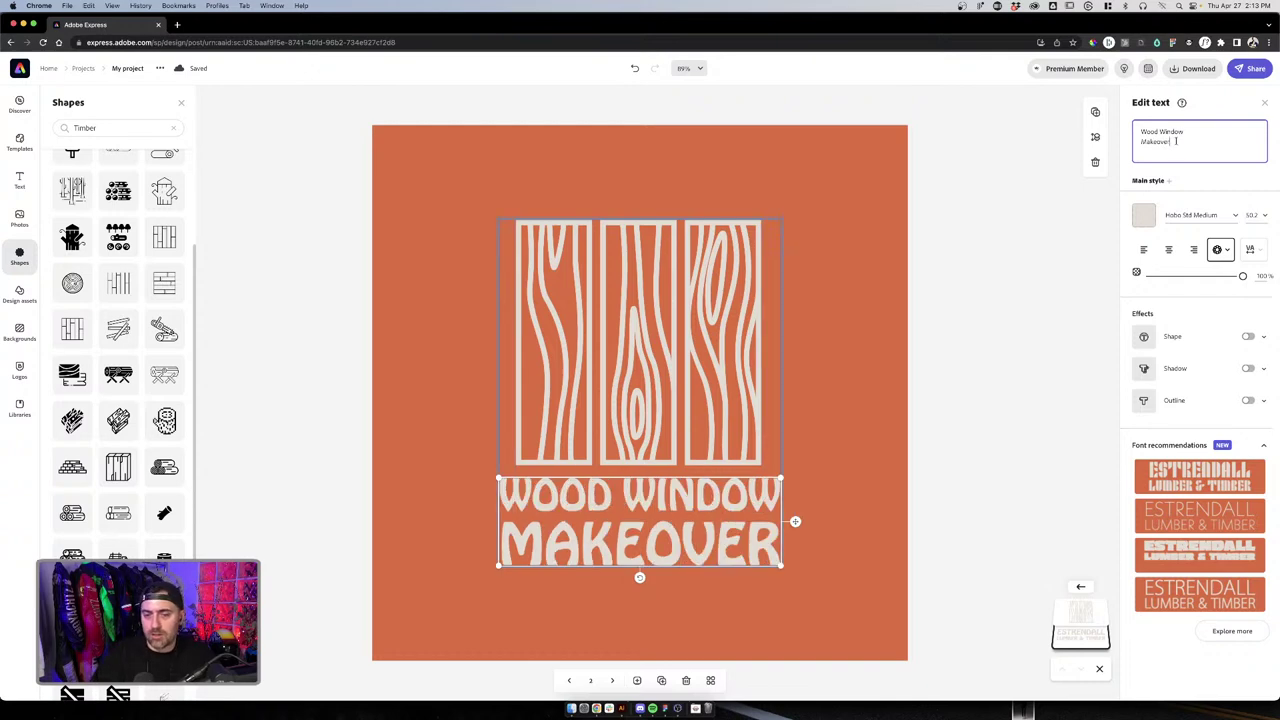
left_click(909, 299)
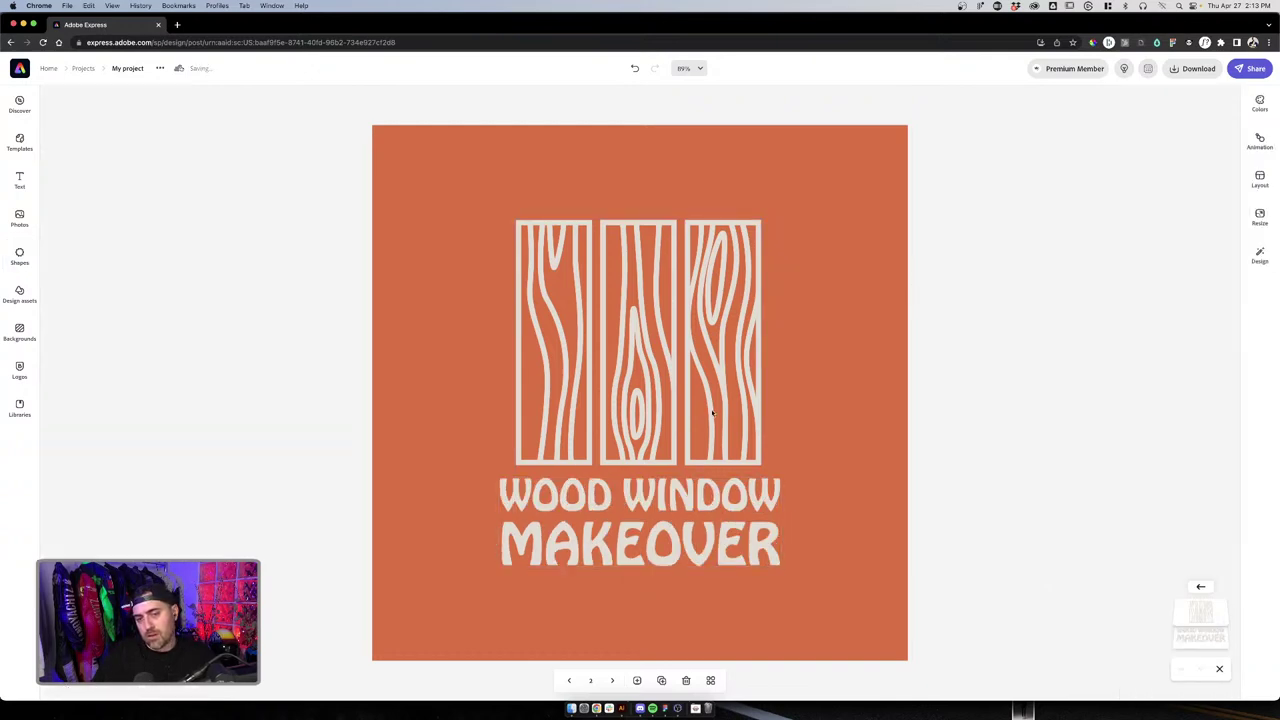
Enlarge the wood-window graphic, place it above the title, and recentre both on the page
left_click(715, 375)
left_click(717, 365)
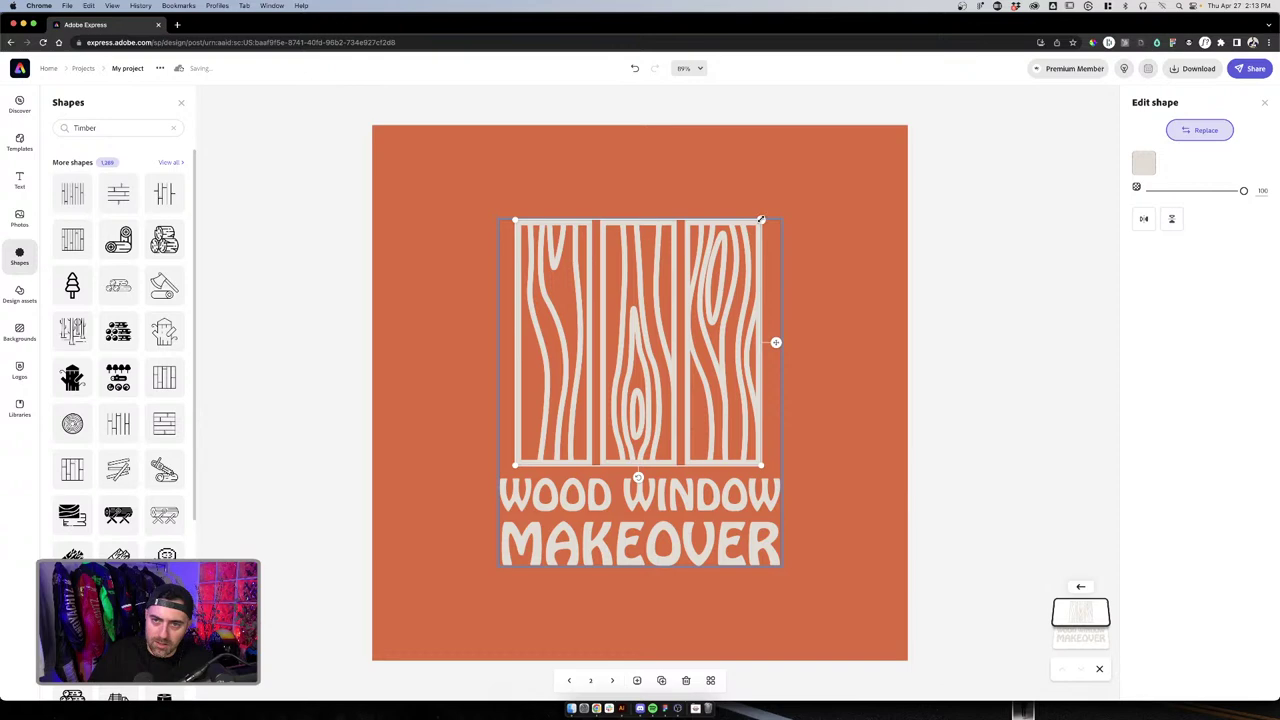
left_click_drag(760, 219, 782, 199)
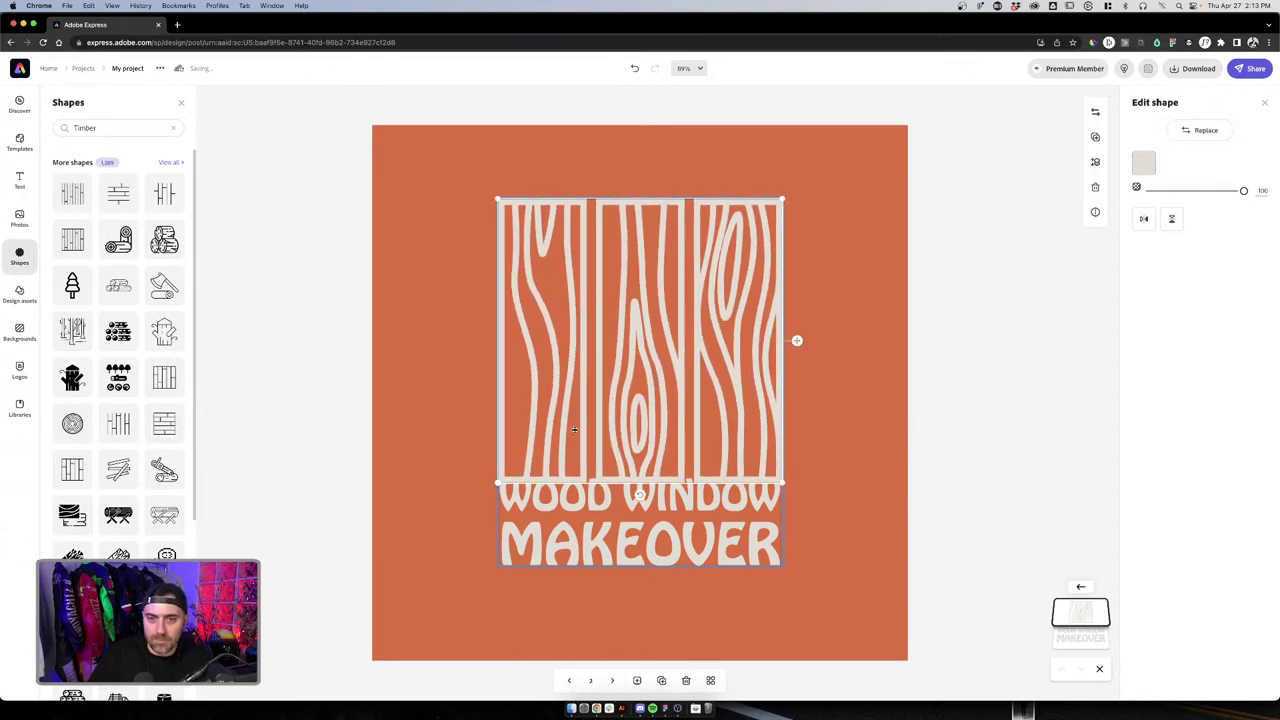
left_click_drag(797, 340, 577, 417)
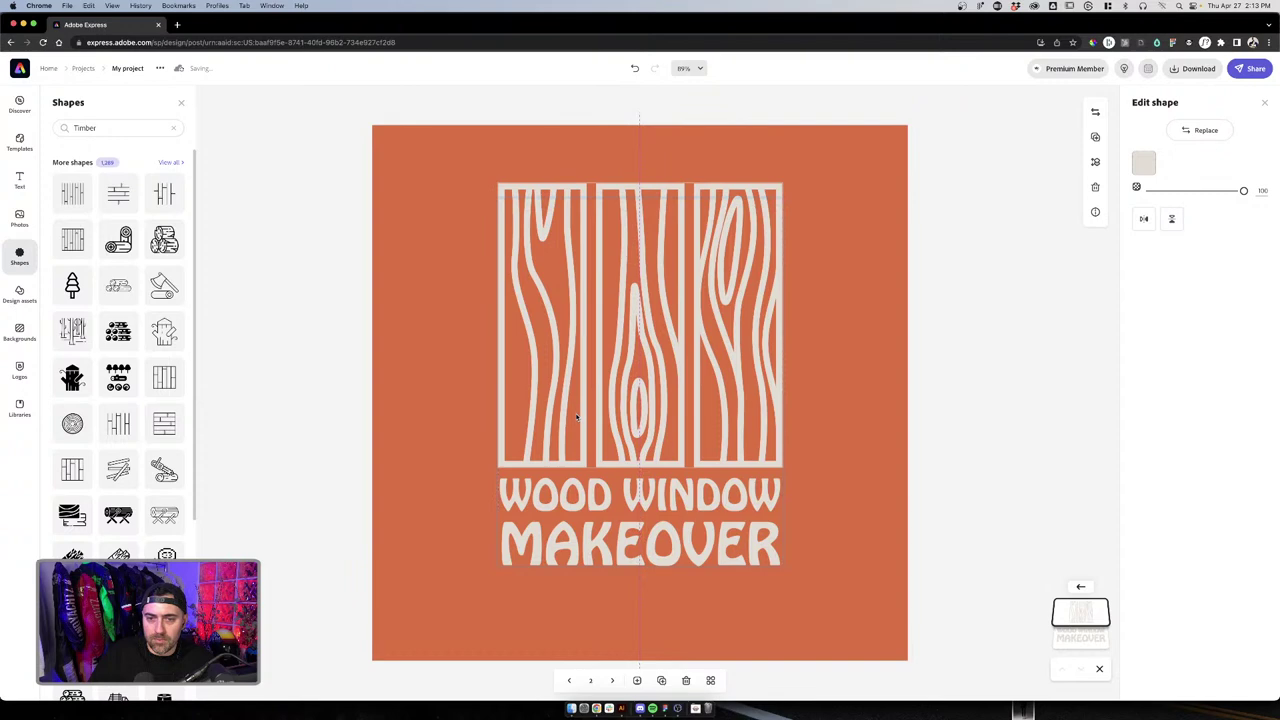
left_click(877, 374)
left_click_drag(730, 440, 730, 450)
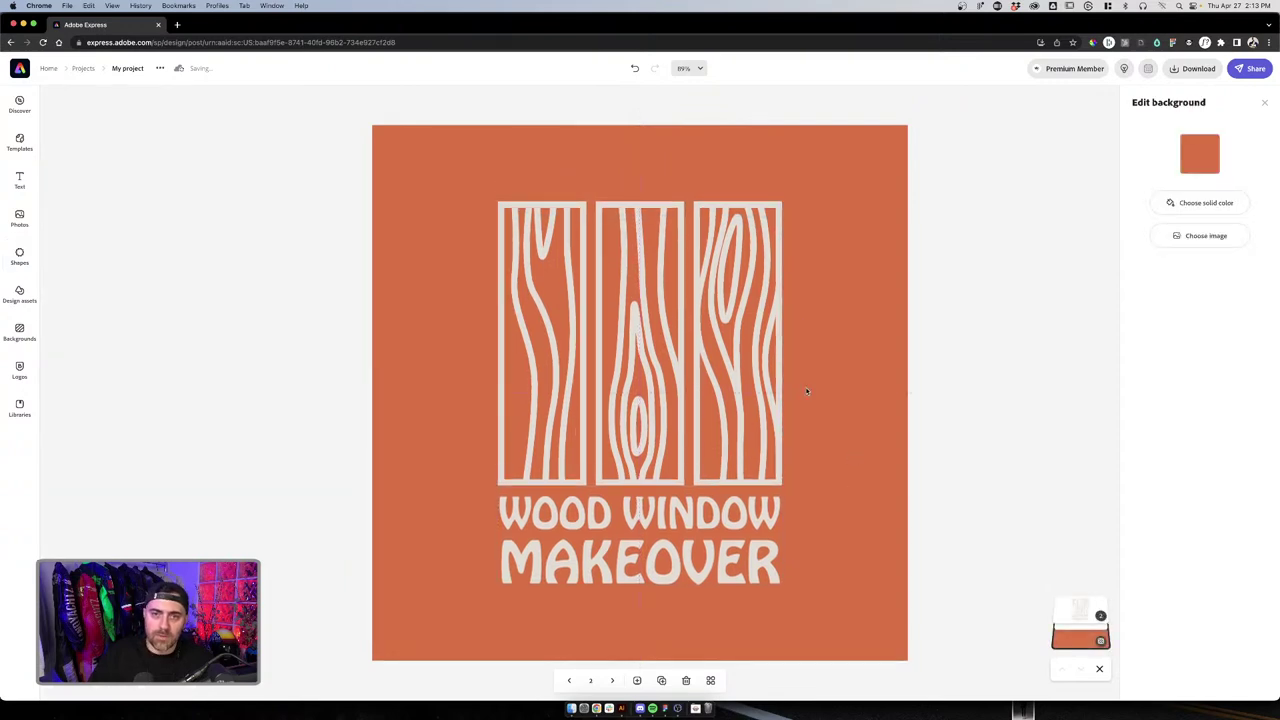
left_click_drag(689, 413, 688, 408)
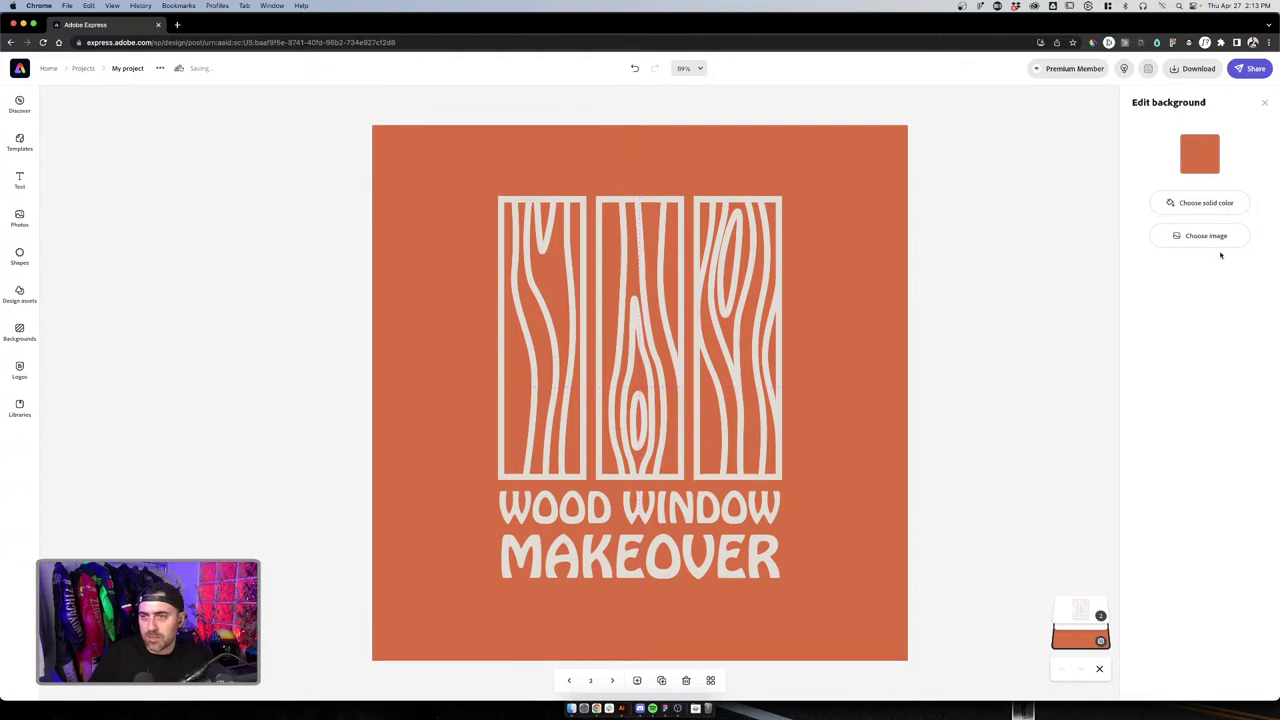
Set the wood-window page background to the tan swatch, darkened to dark brown
left_click(1200, 154)
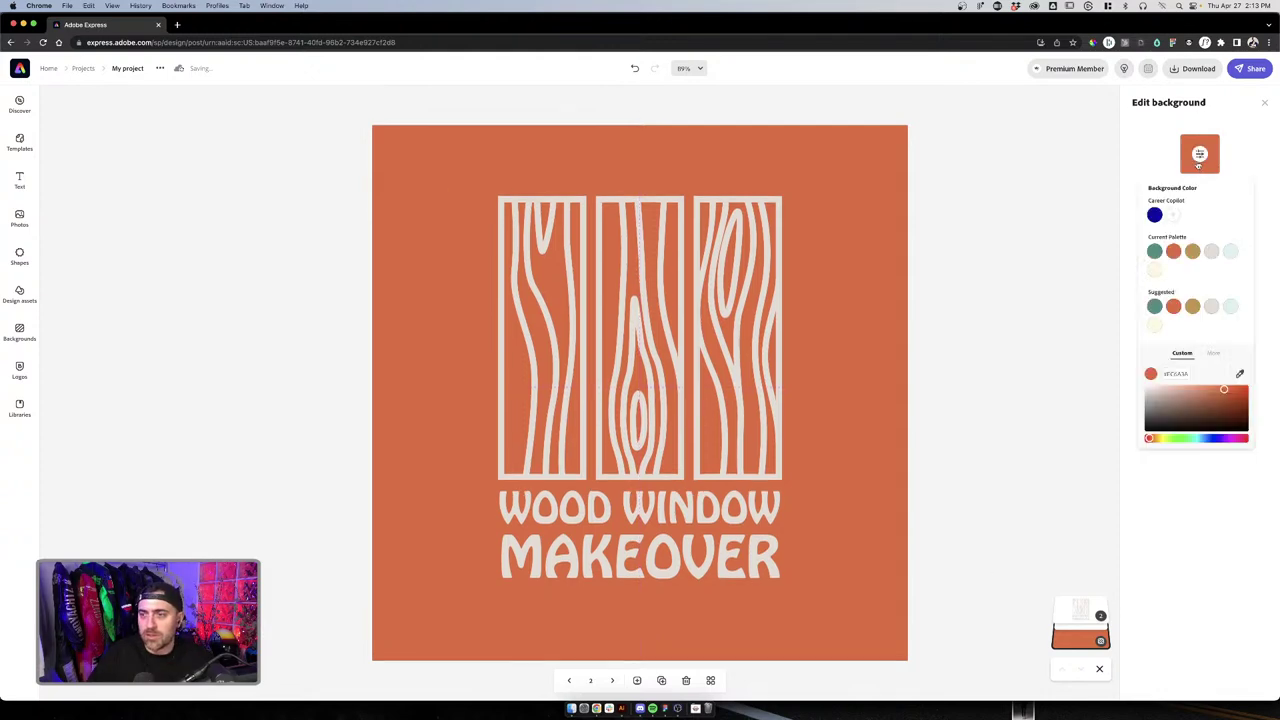
left_click(1191, 256)
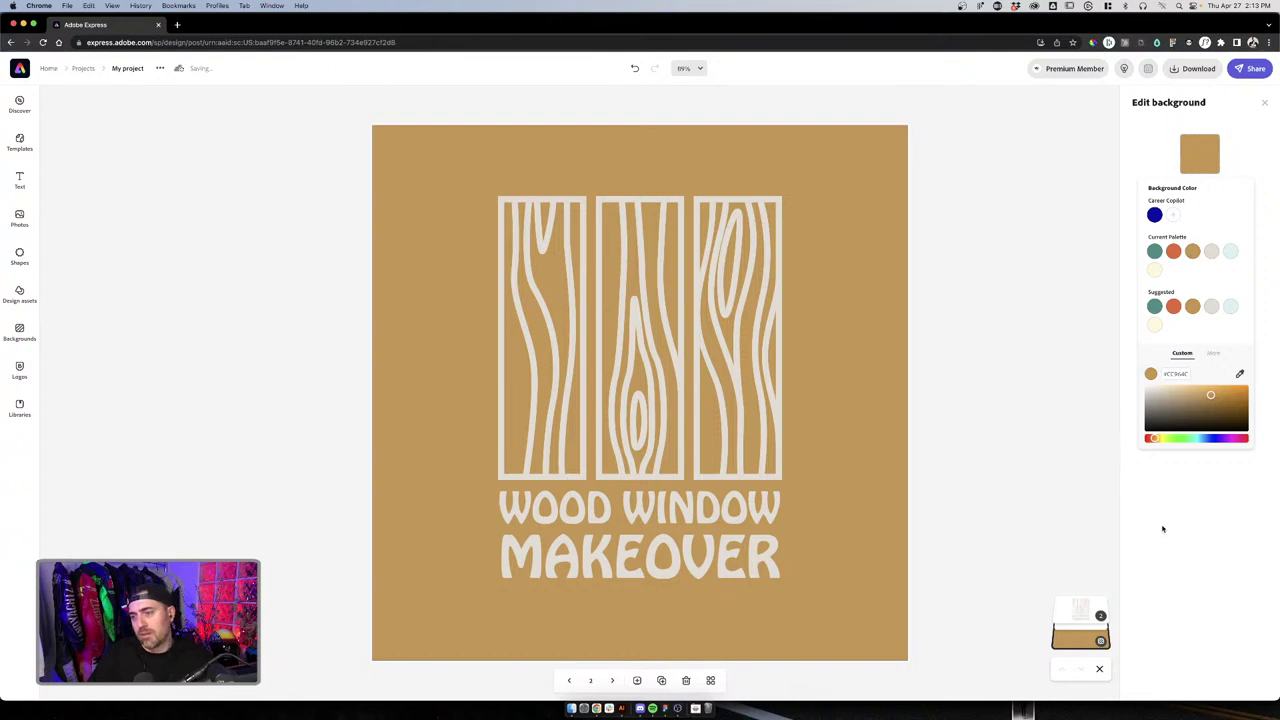
mouse_move(1209, 396)
left_mouse_down()
mouse_move(1232, 417)
mouse_move(1204, 411)
left_mouse_up()
left_click(1026, 389)
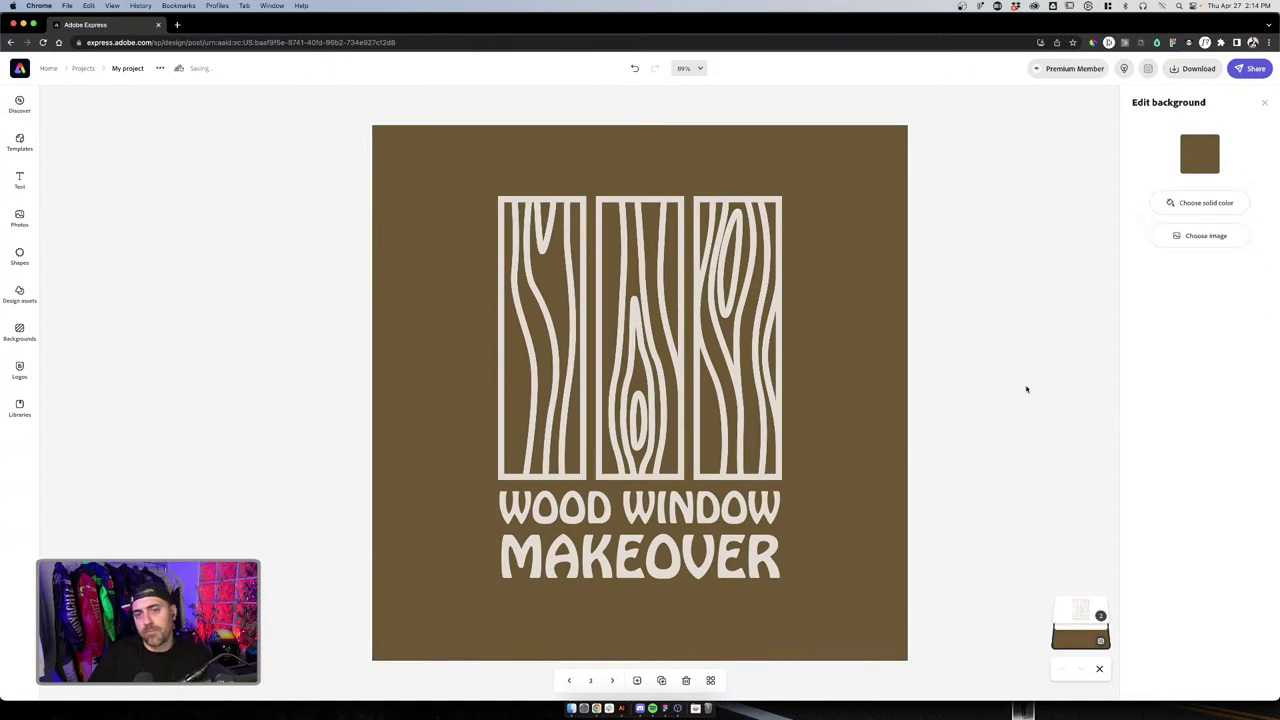
left_click(1026, 389)
Select the WOOD WINDOW MAKEOVER title inside the logo group and drag it slightly lower
left_click(699, 555)
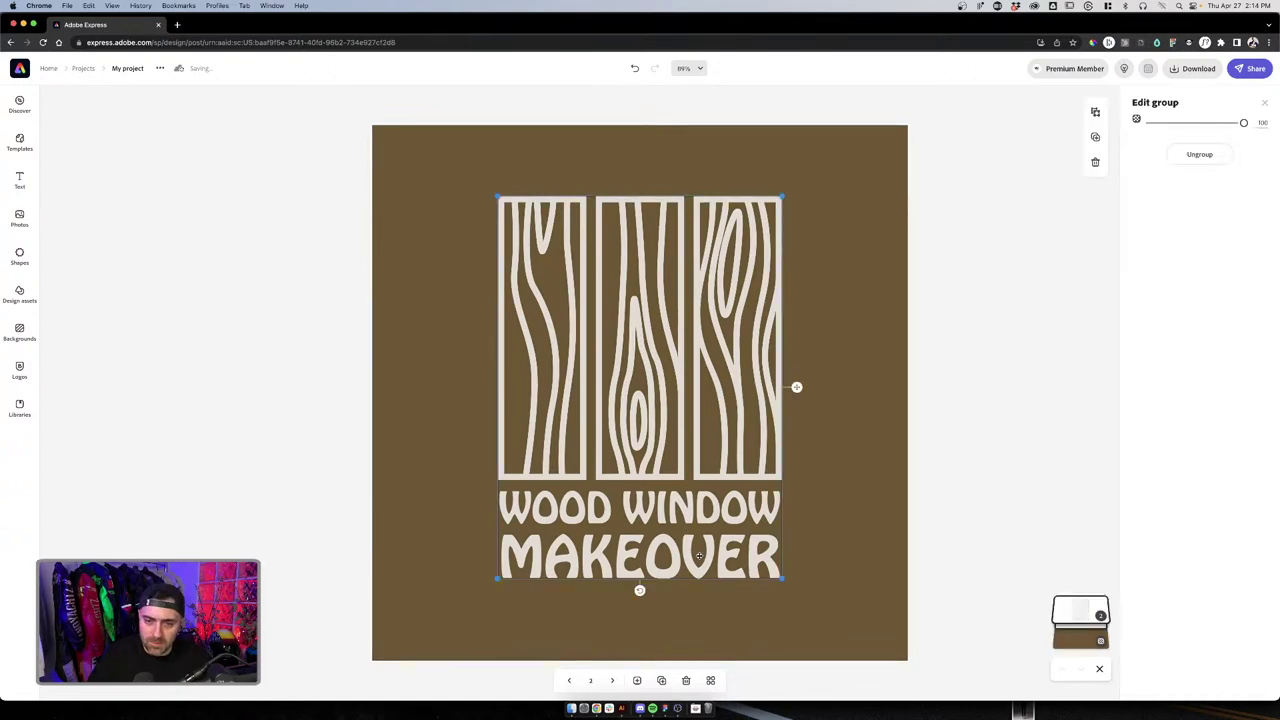
left_click(722, 486)
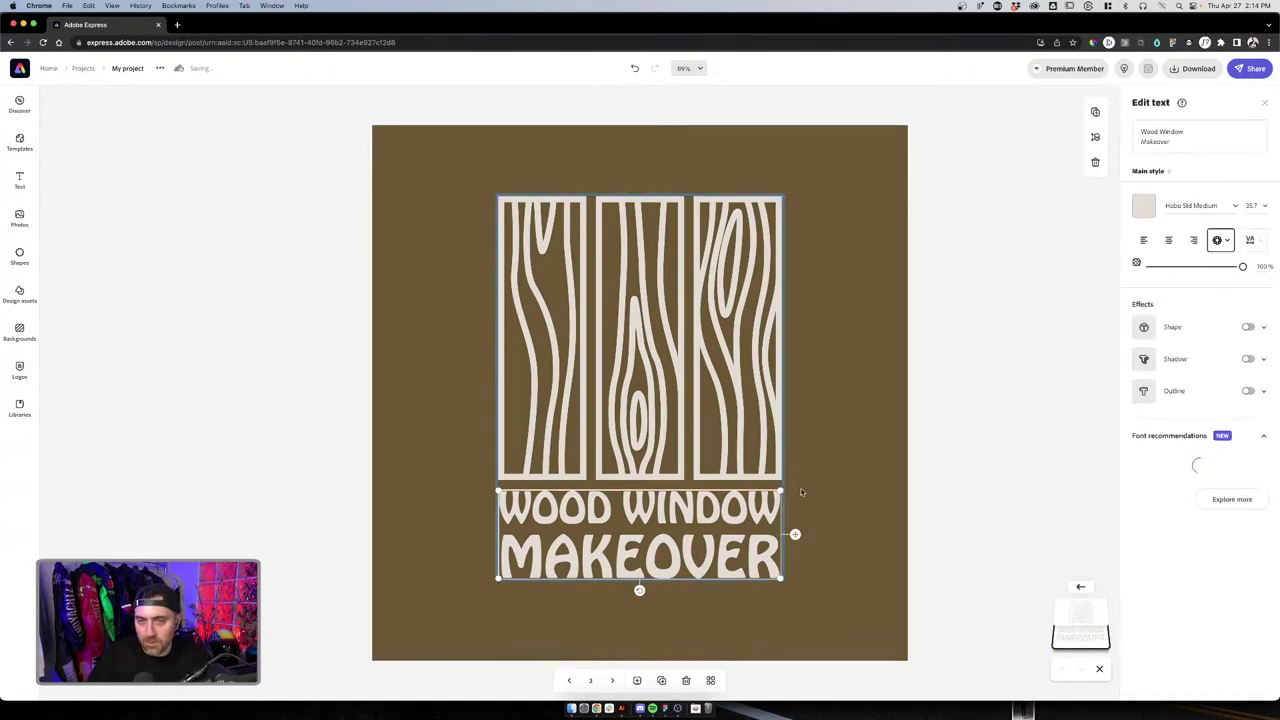
left_click(765, 402)
left_click(826, 394)
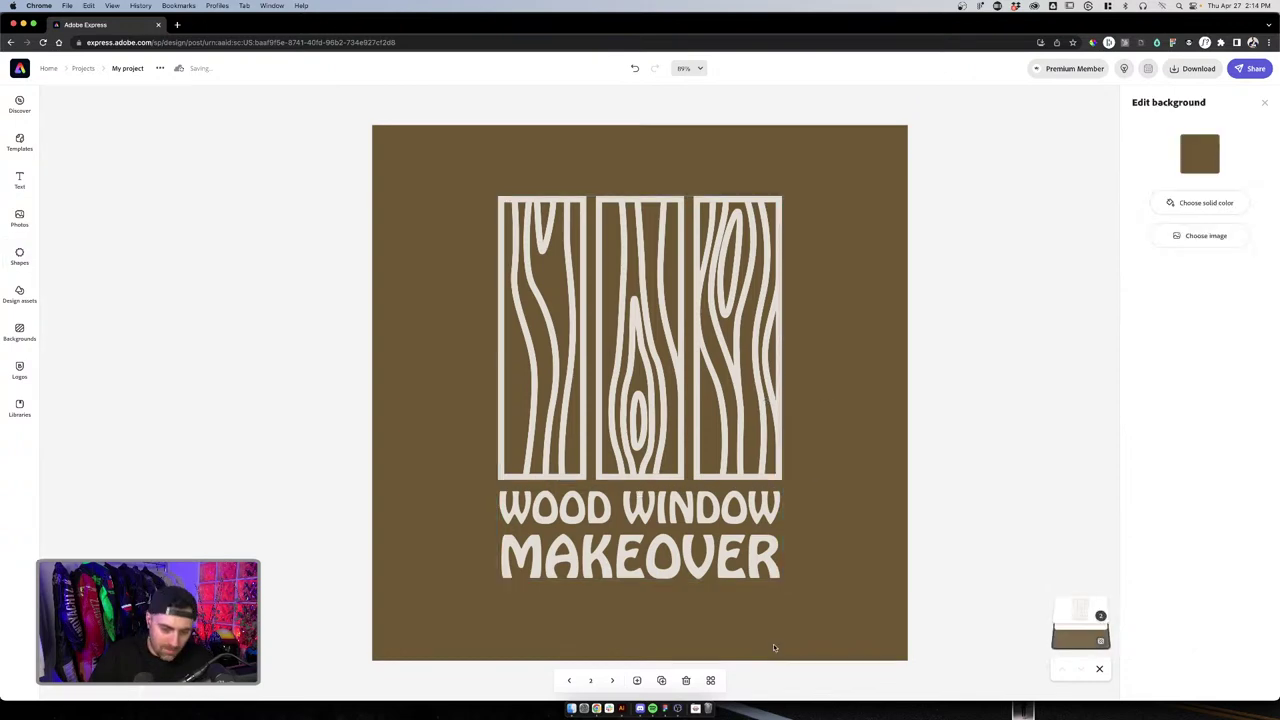
left_click(618, 569)
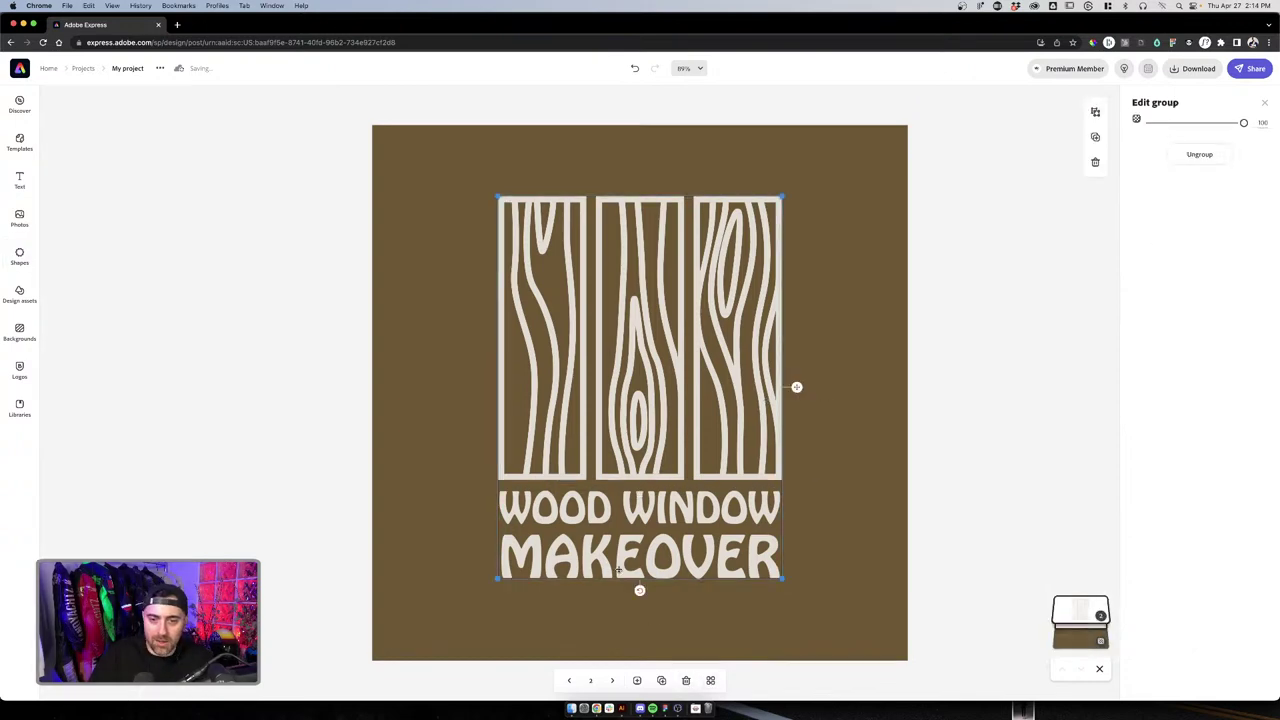
left_click(620, 545)
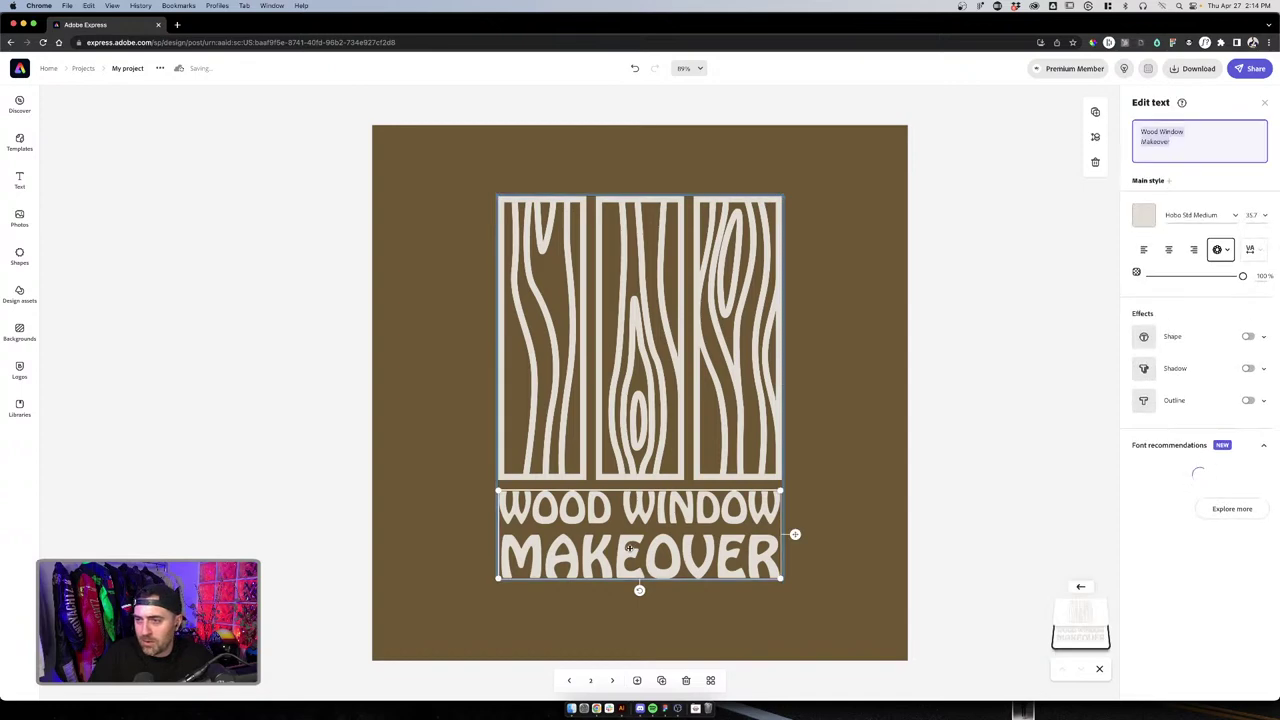
left_click(887, 508)
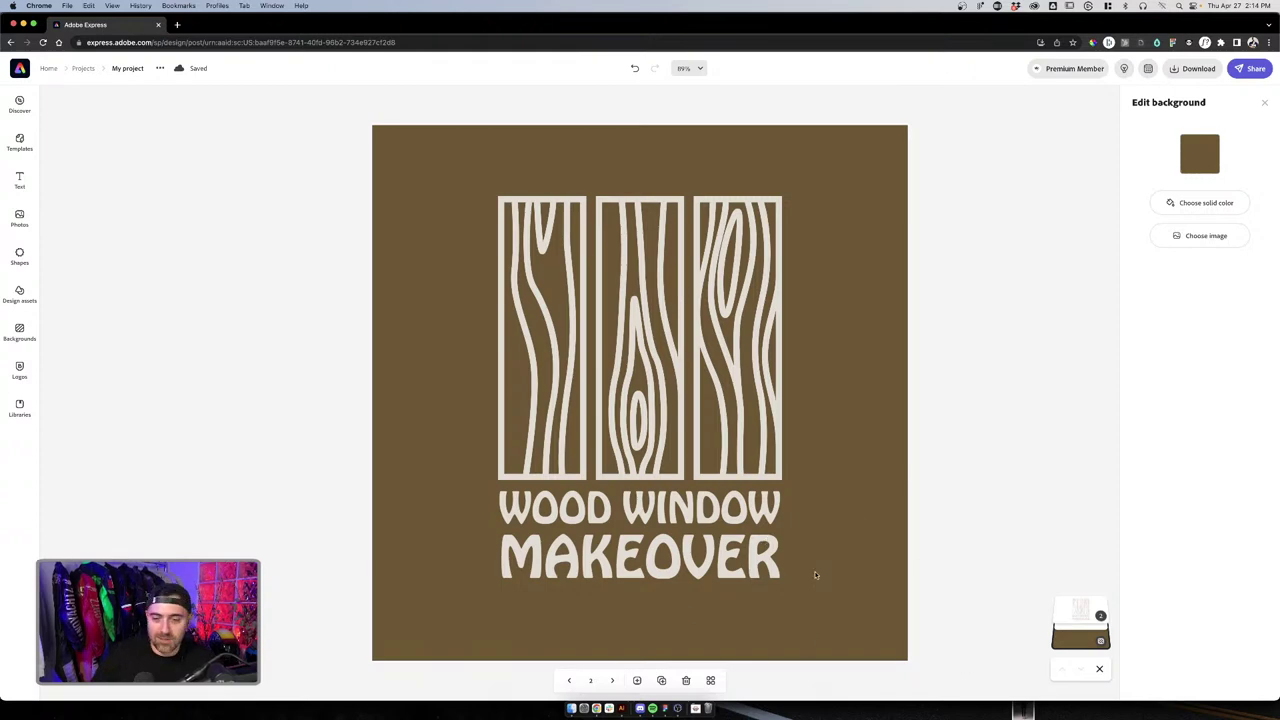
left_click(787, 556)
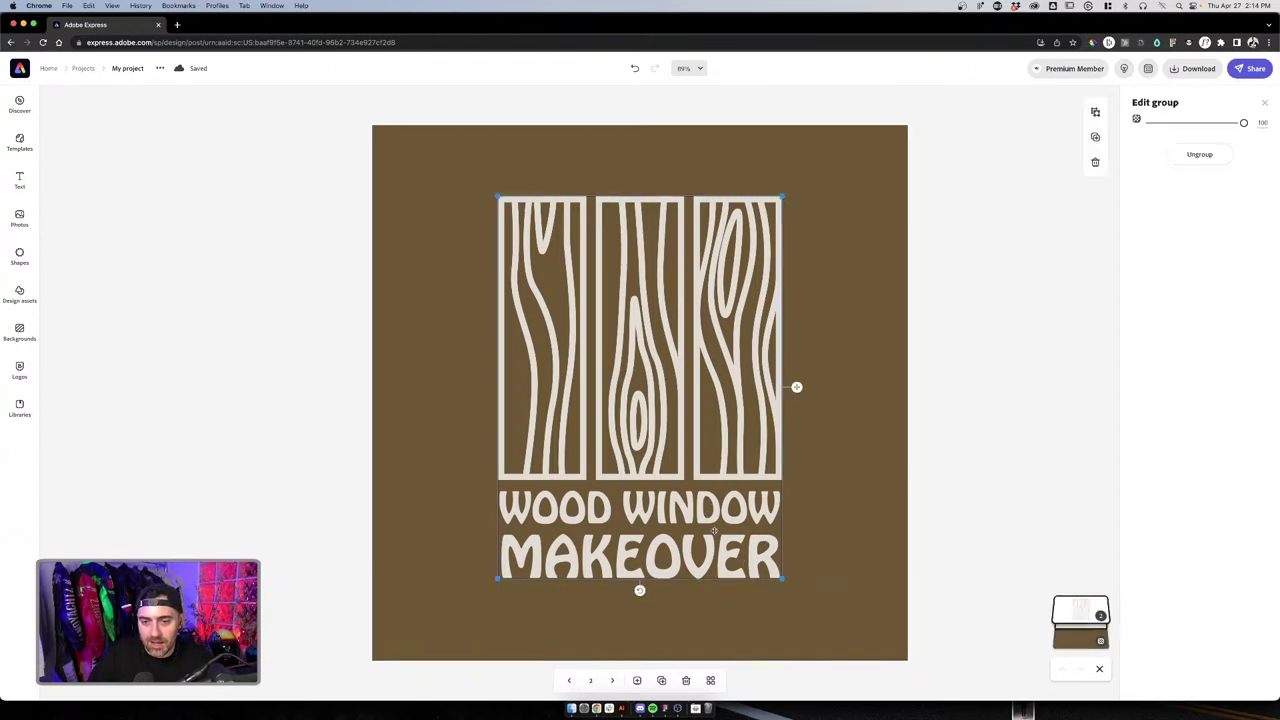
left_click(715, 547)
left_click_drag(715, 547, 710, 562)
left_click(869, 513)
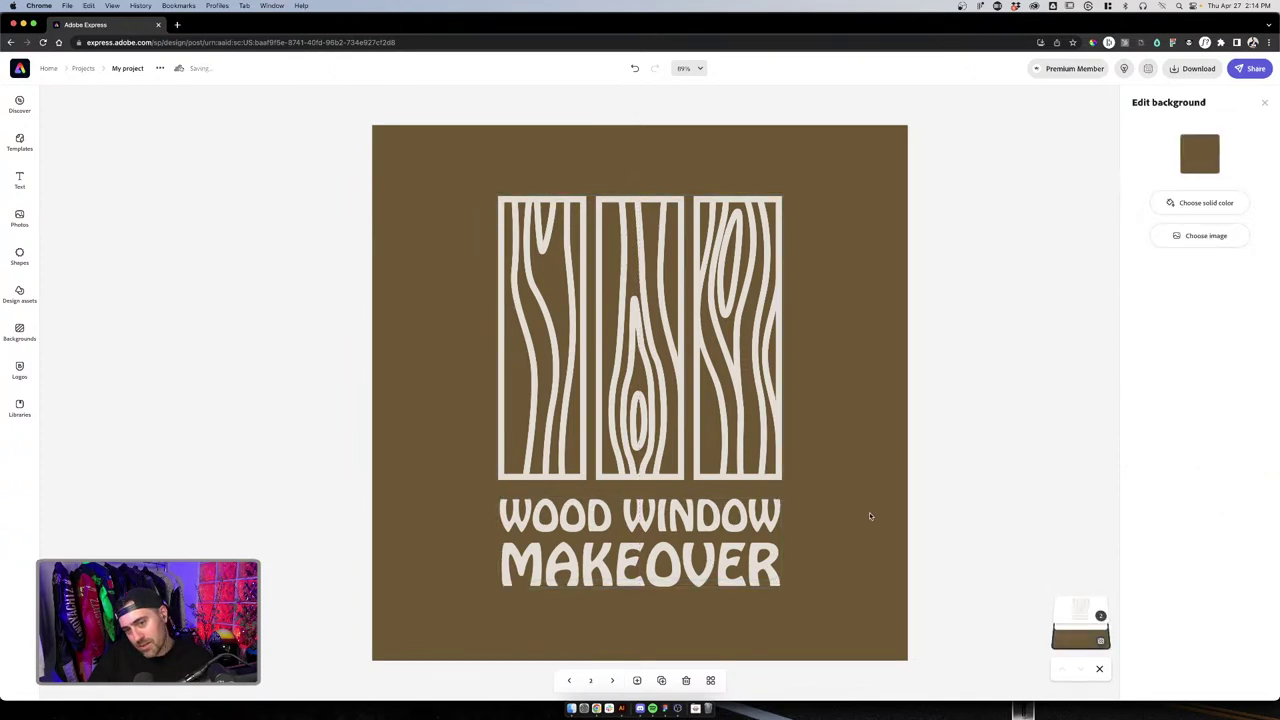
Reselect the logo group and title to check the title stays centred, then deselect
left_click(645, 515)
left_click(645, 515)
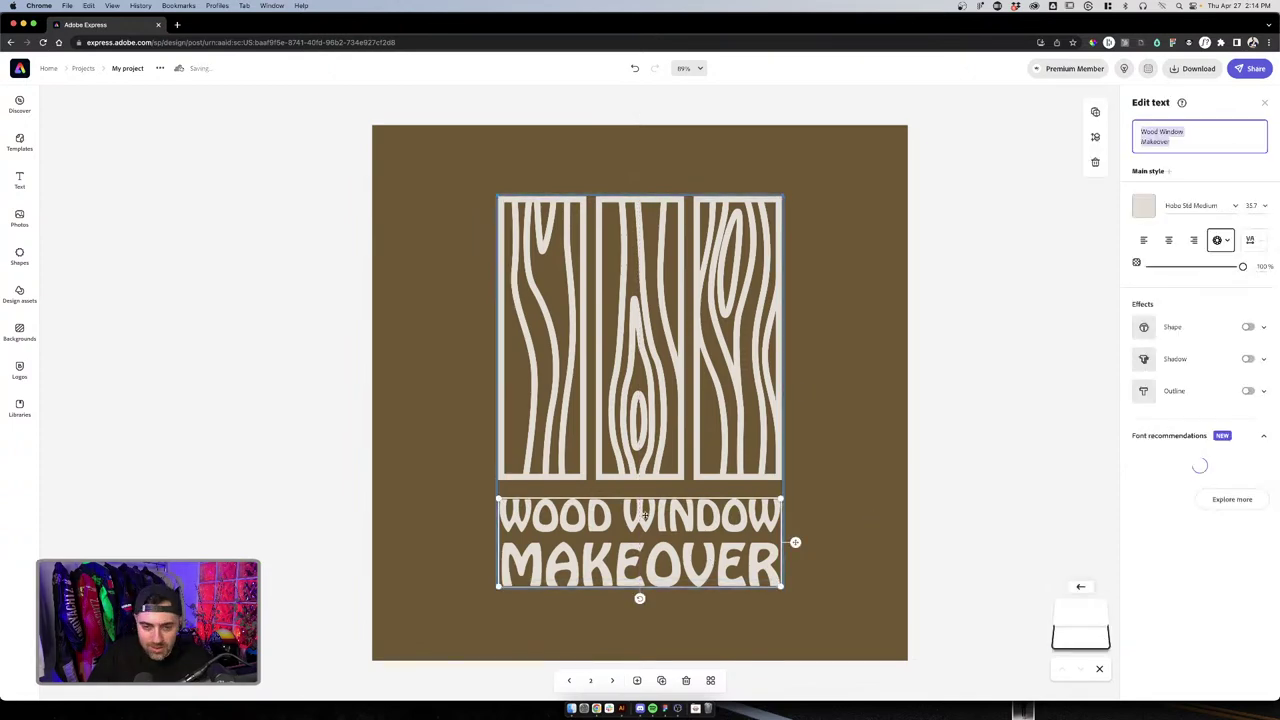
left_click(652, 518)
left_click(653, 518)
left_click(653, 518)
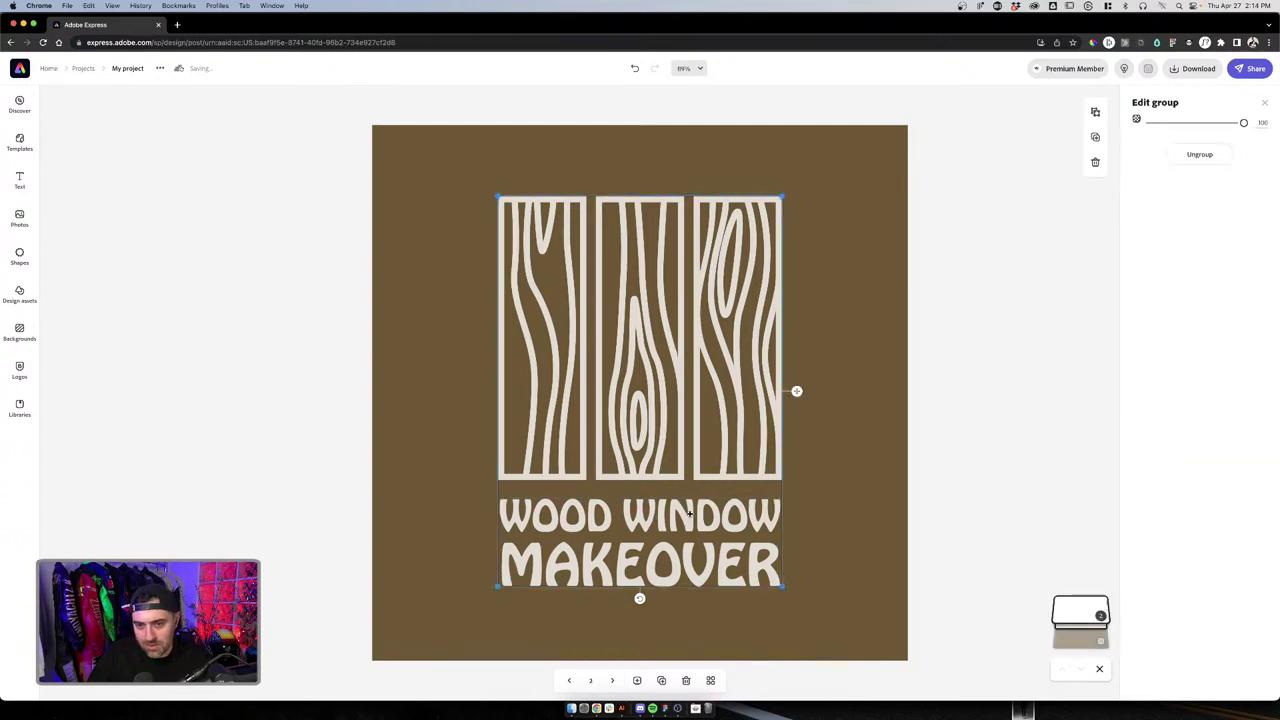
left_click(689, 520)
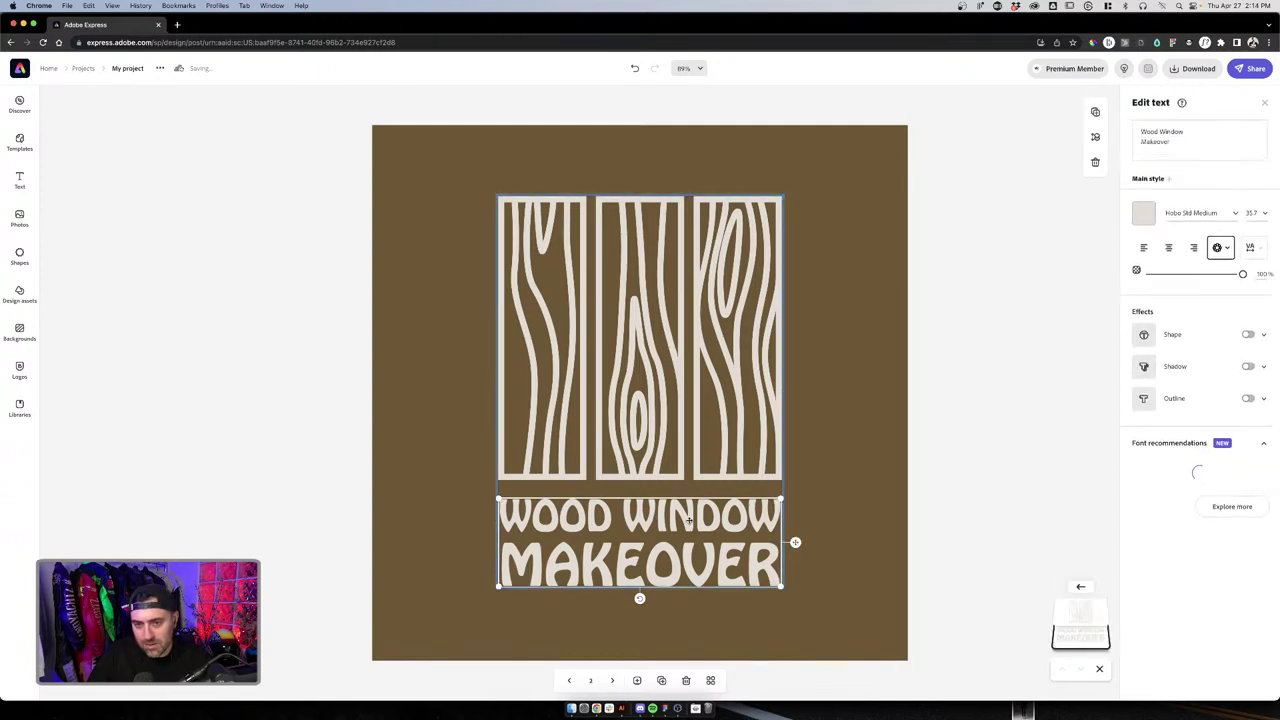
left_click(825, 501)
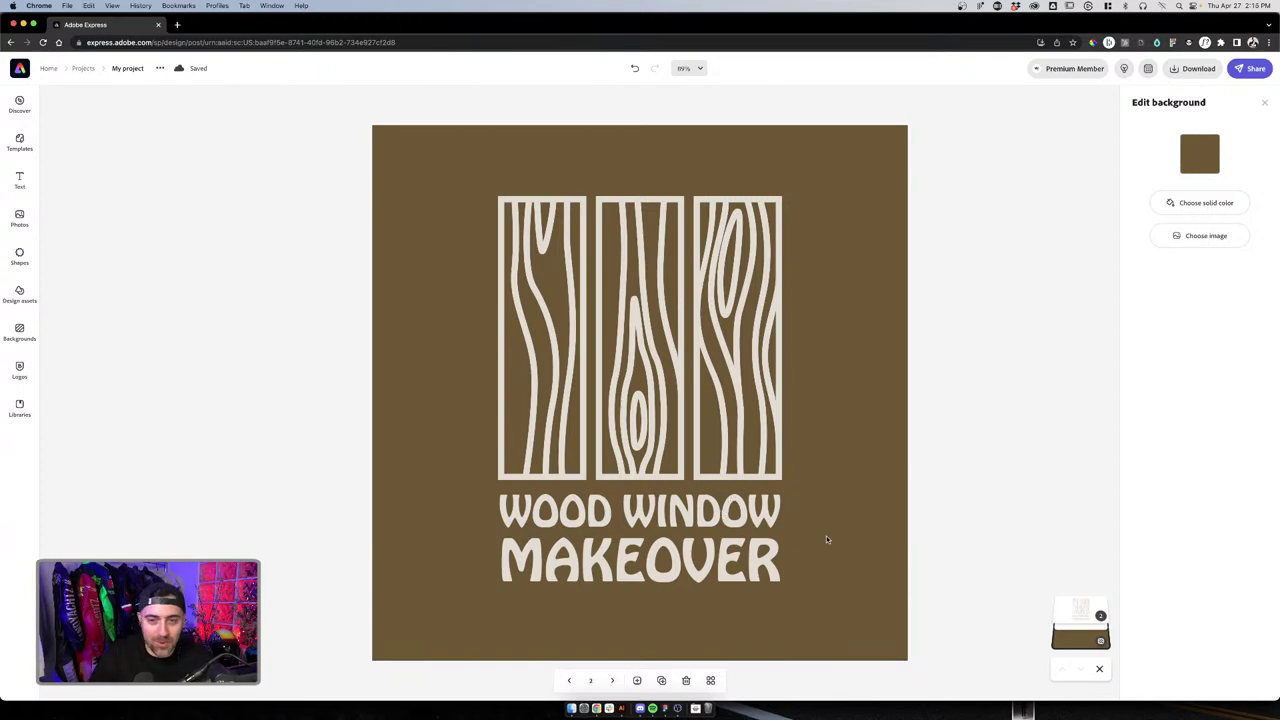
left_click(693, 515)
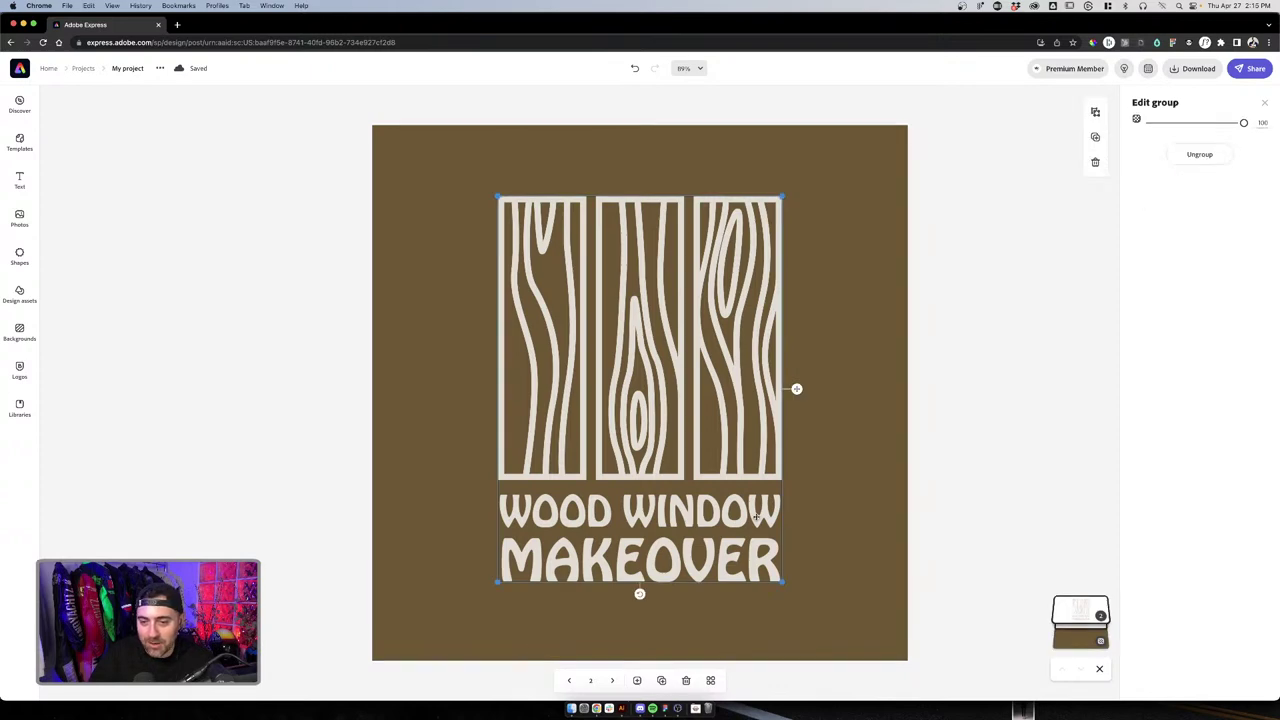
left_click(833, 518)
left_click(832, 519)
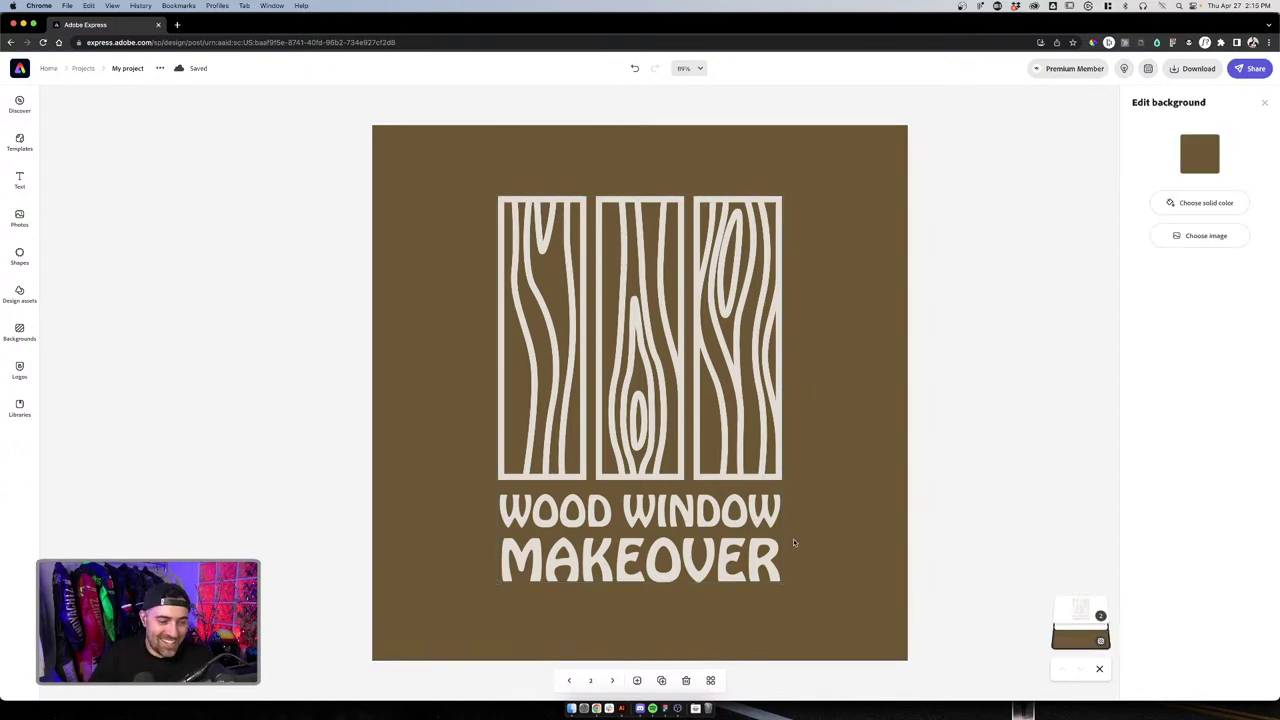
left_click(667, 545)
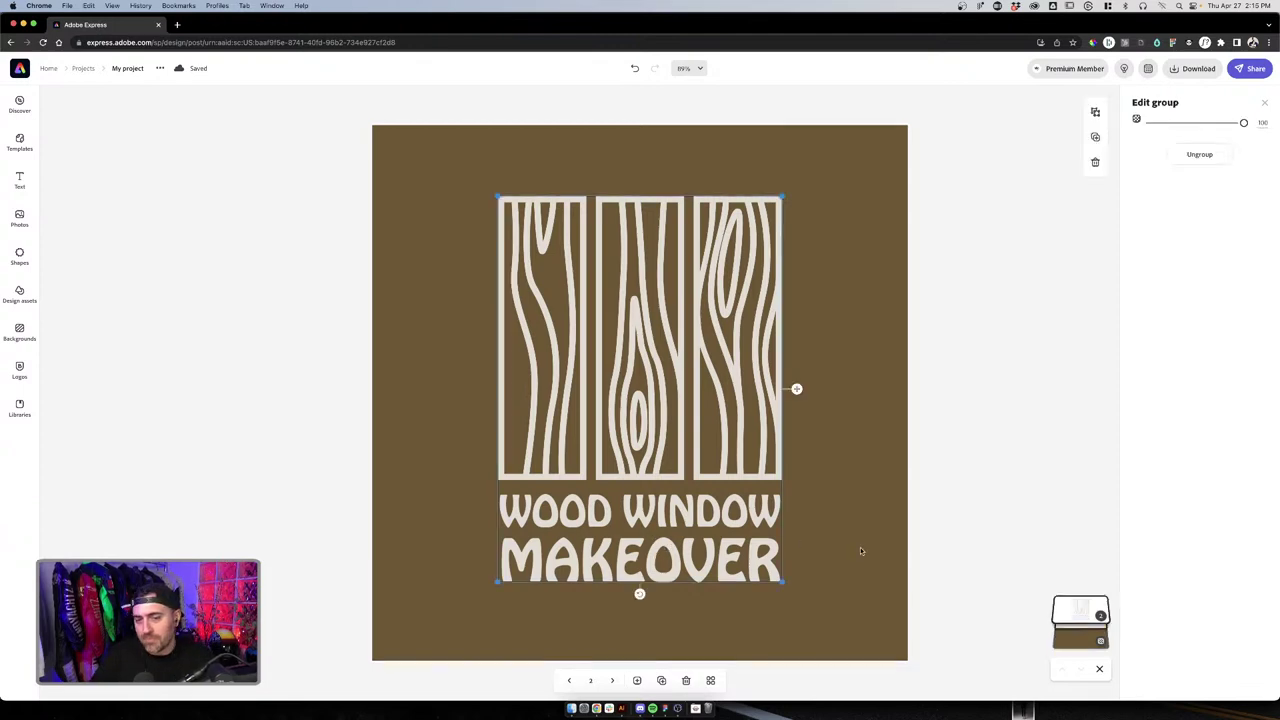
left_click(860, 547)
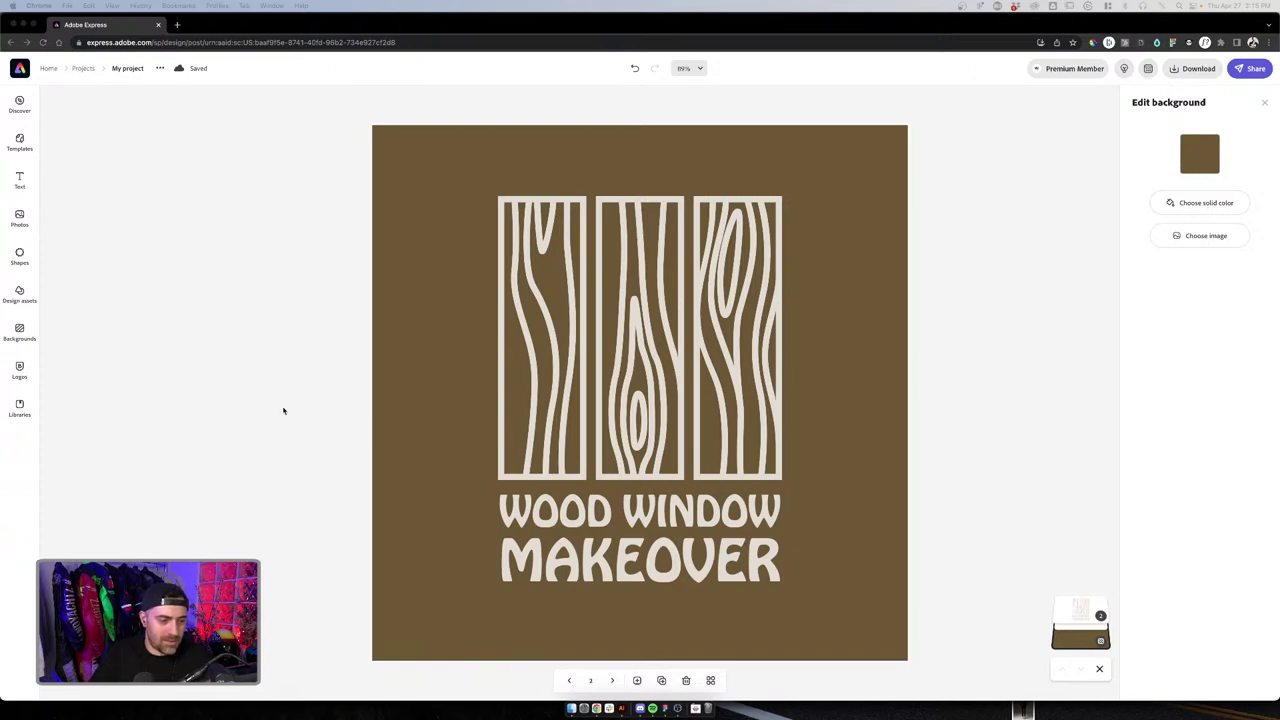
left_click(345, 418)
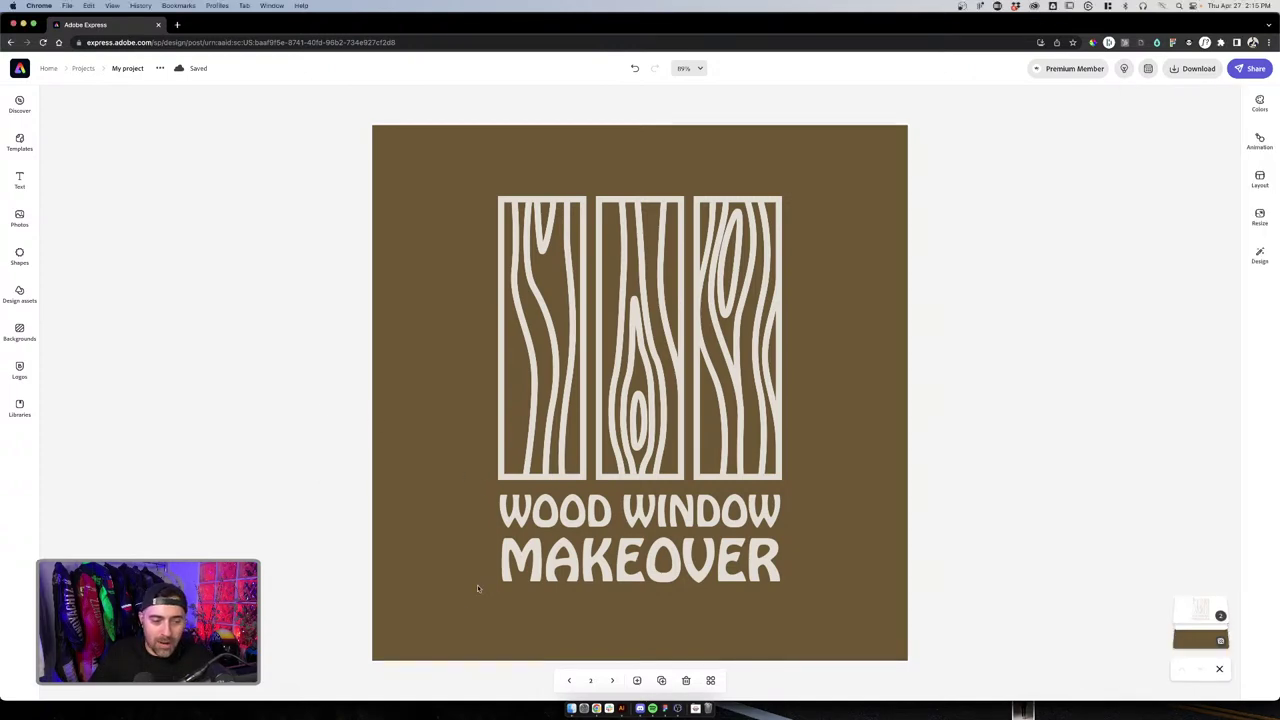
Duplicate the brown logo page and give the copy a dark greyish-green background
left_click(782, 590)
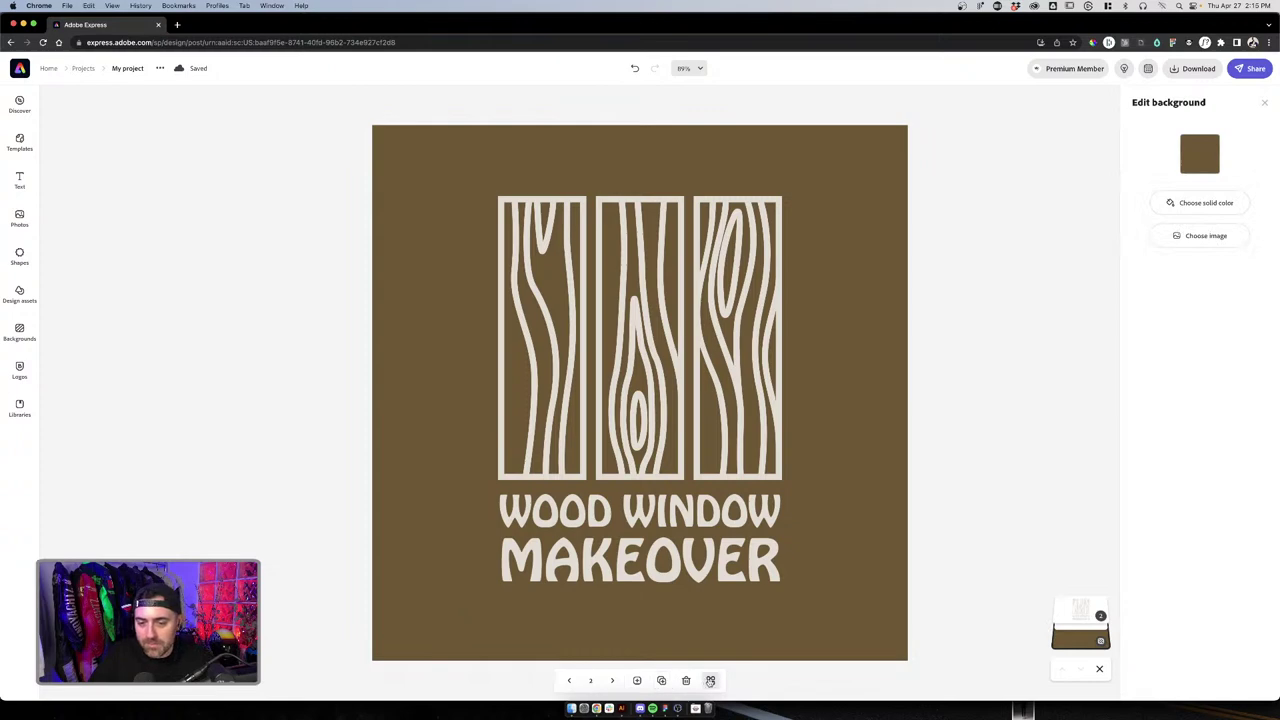
left_click(663, 680)
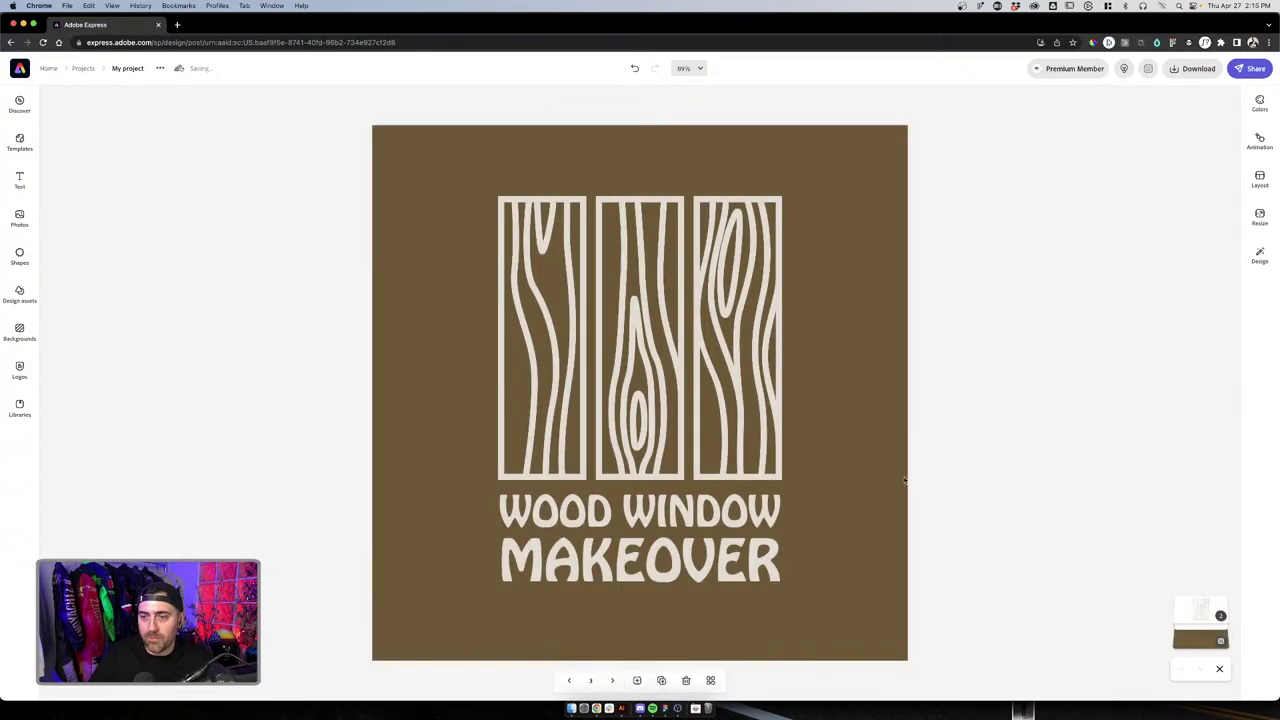
left_click(1200, 155)
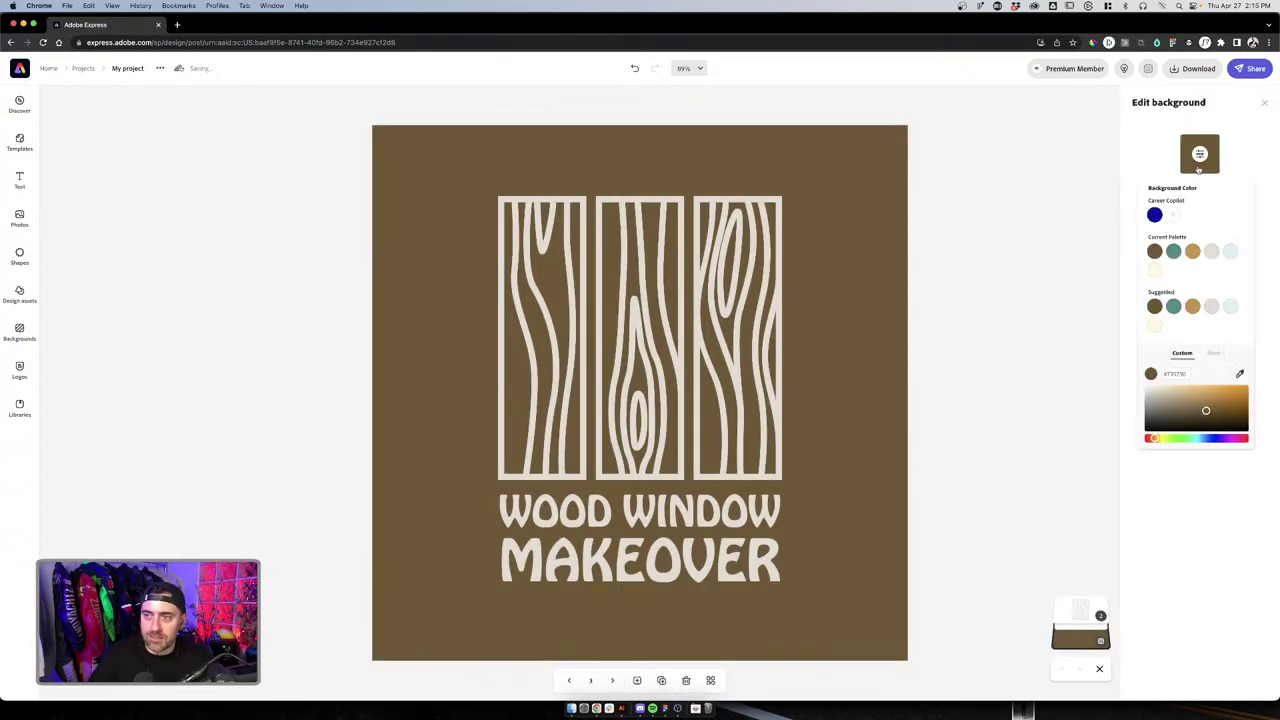
left_click(1184, 438)
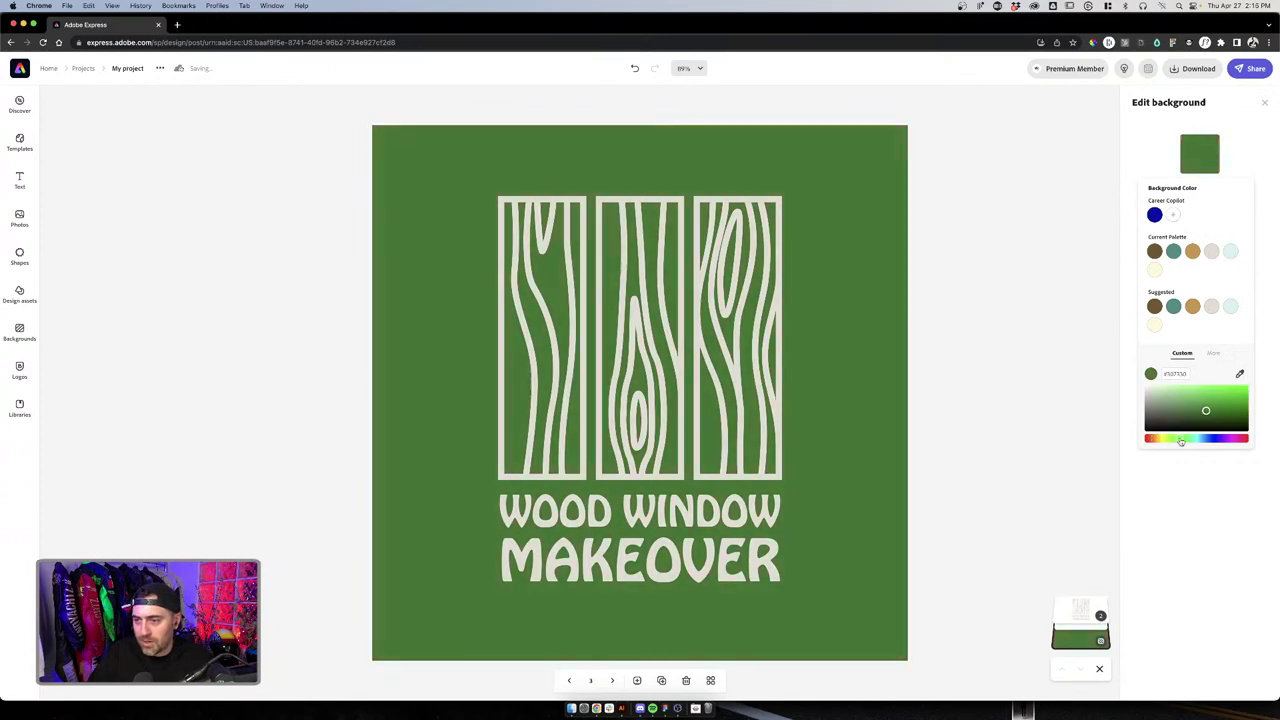
left_click(1203, 419)
mouse_move(1203, 419)
left_mouse_down()
mouse_move(1172, 411)
mouse_move(1165, 422)
mouse_move(1188, 416)
left_mouse_up()
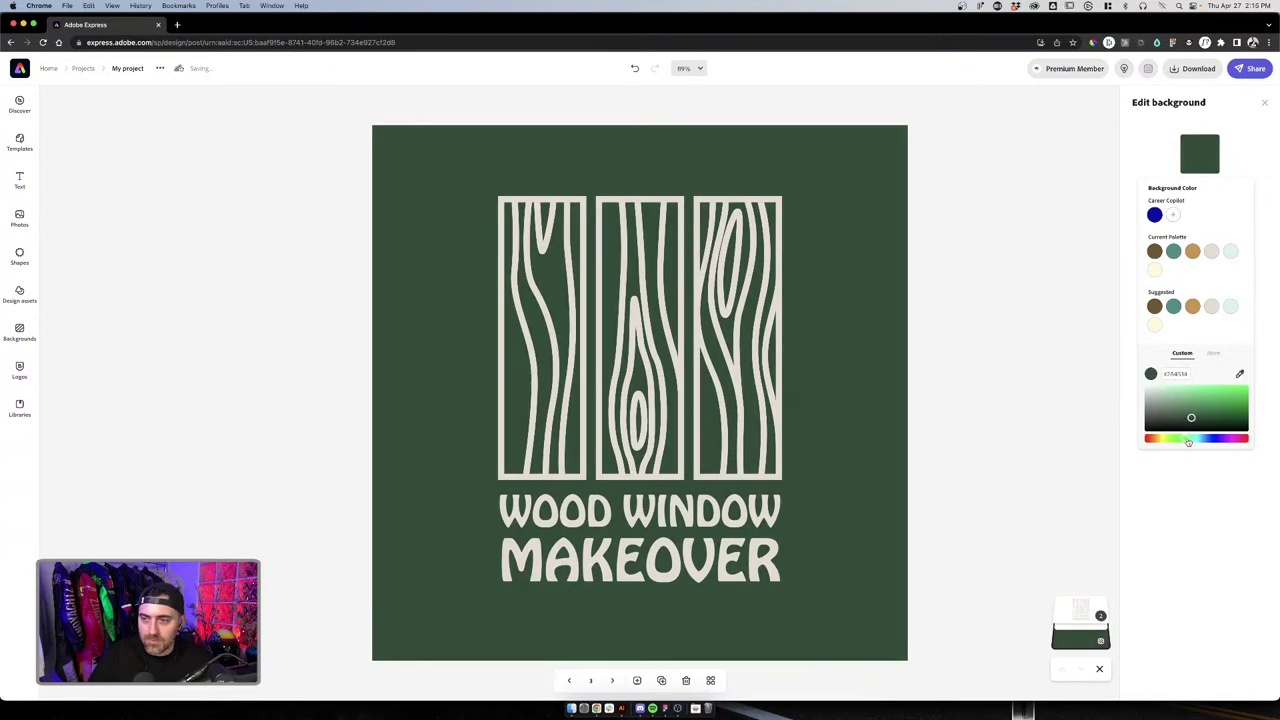
left_click_drag(1194, 421, 1203, 418)
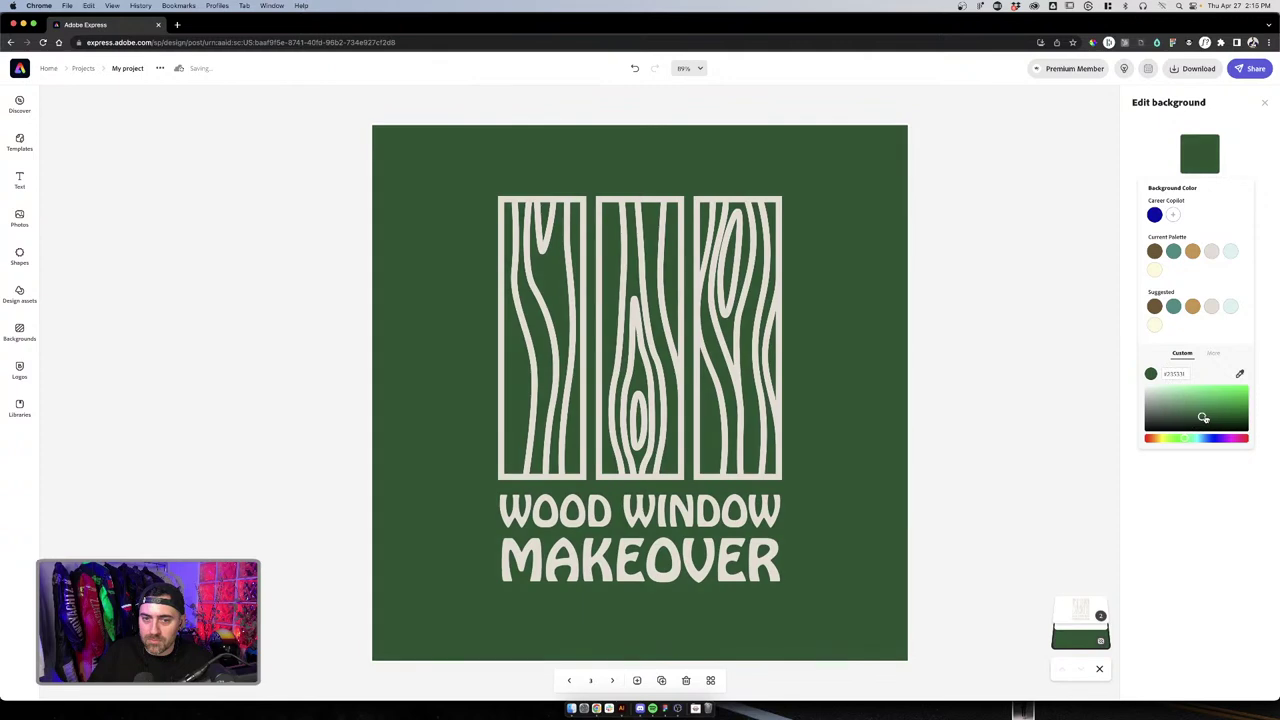
left_click(988, 395)
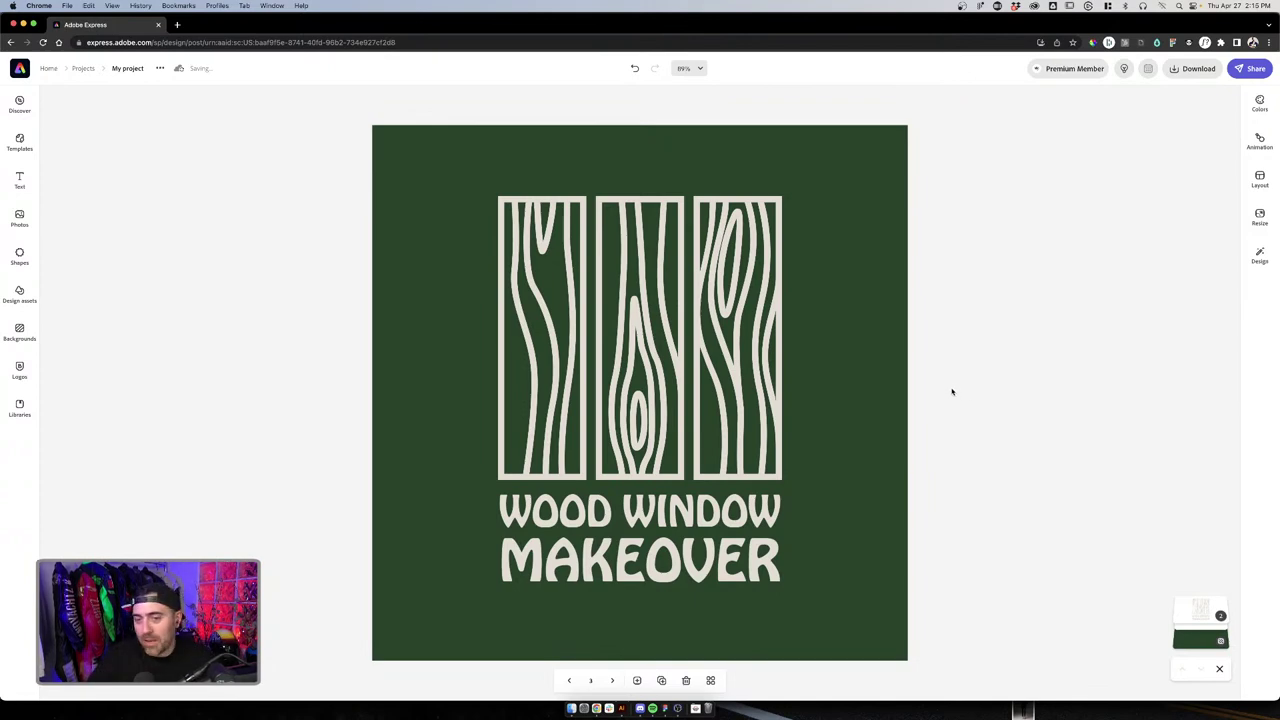
left_click(775, 380)
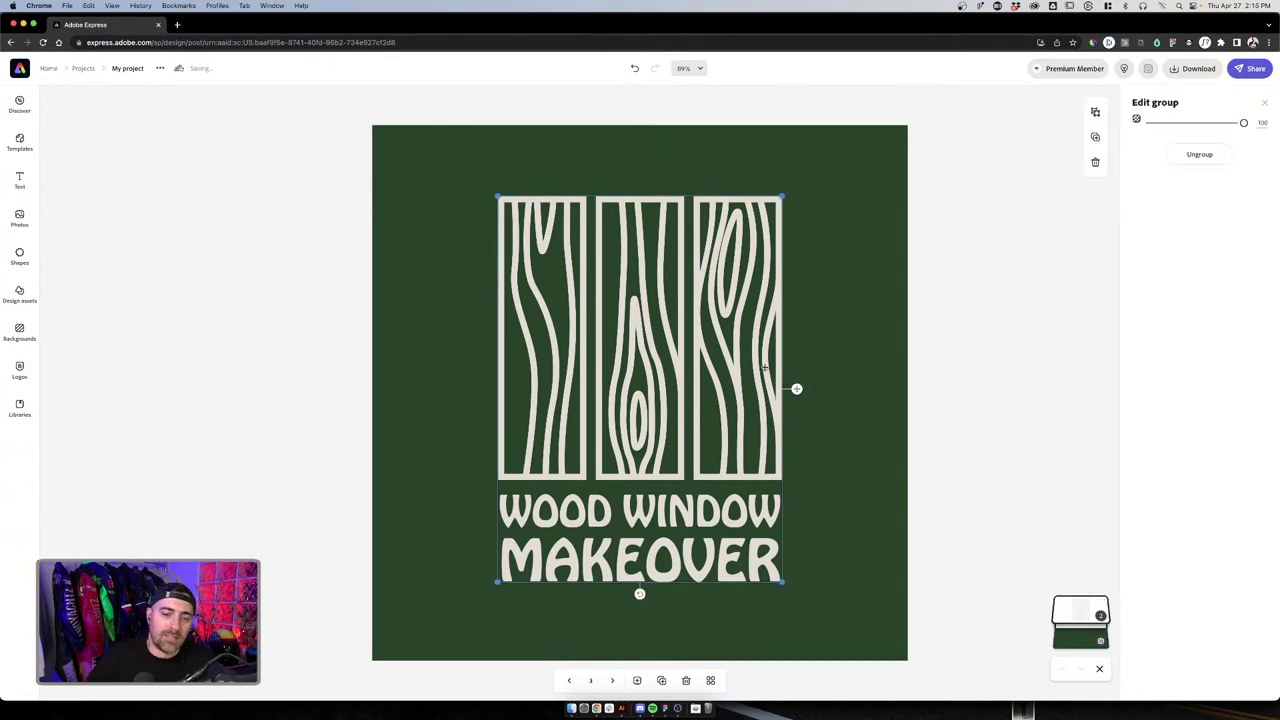
left_click(710, 680)
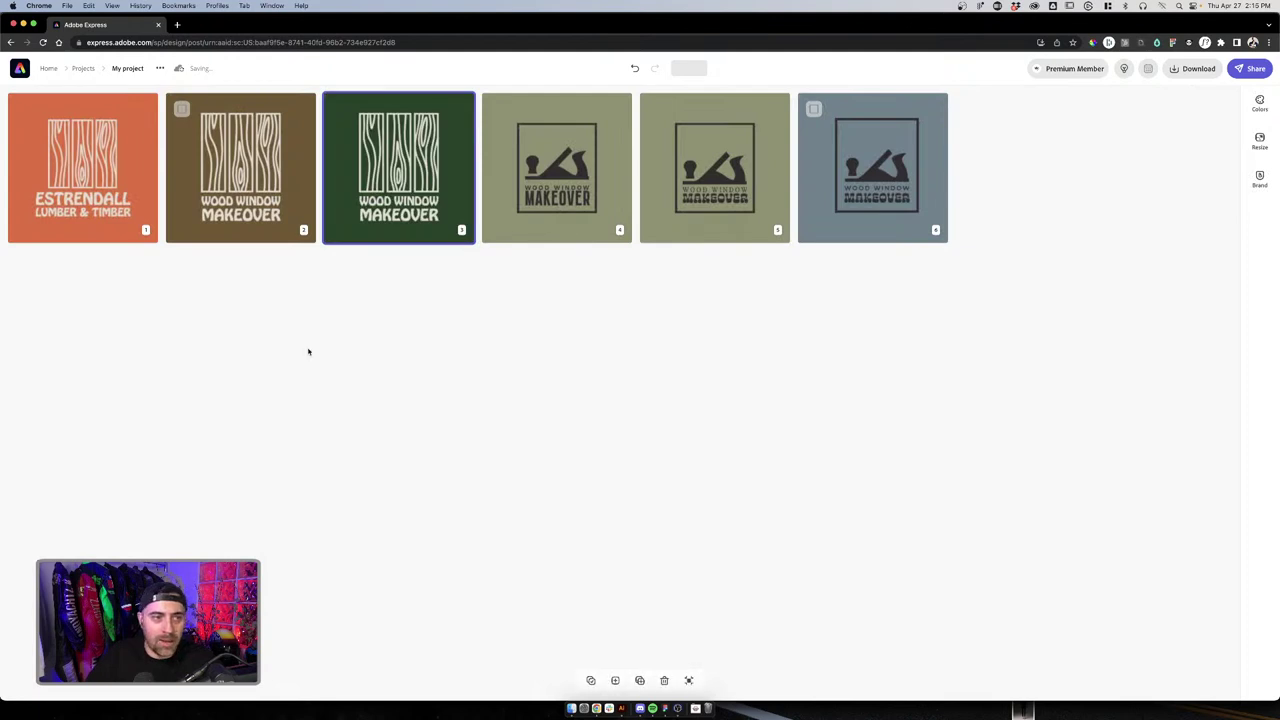
Open the orange Estrendall page, select its wood-grain window shape, and browse Timber shape results
double_click(115, 171)
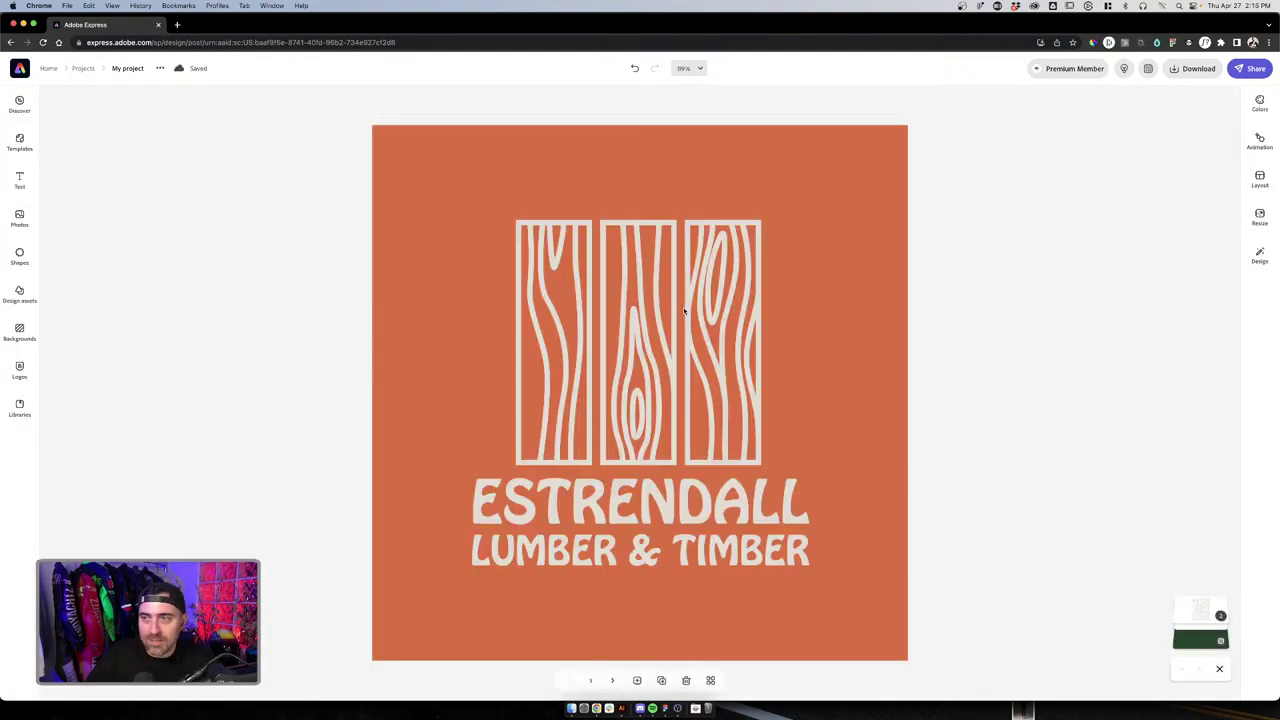
left_click(576, 325)
left_click(576, 325)
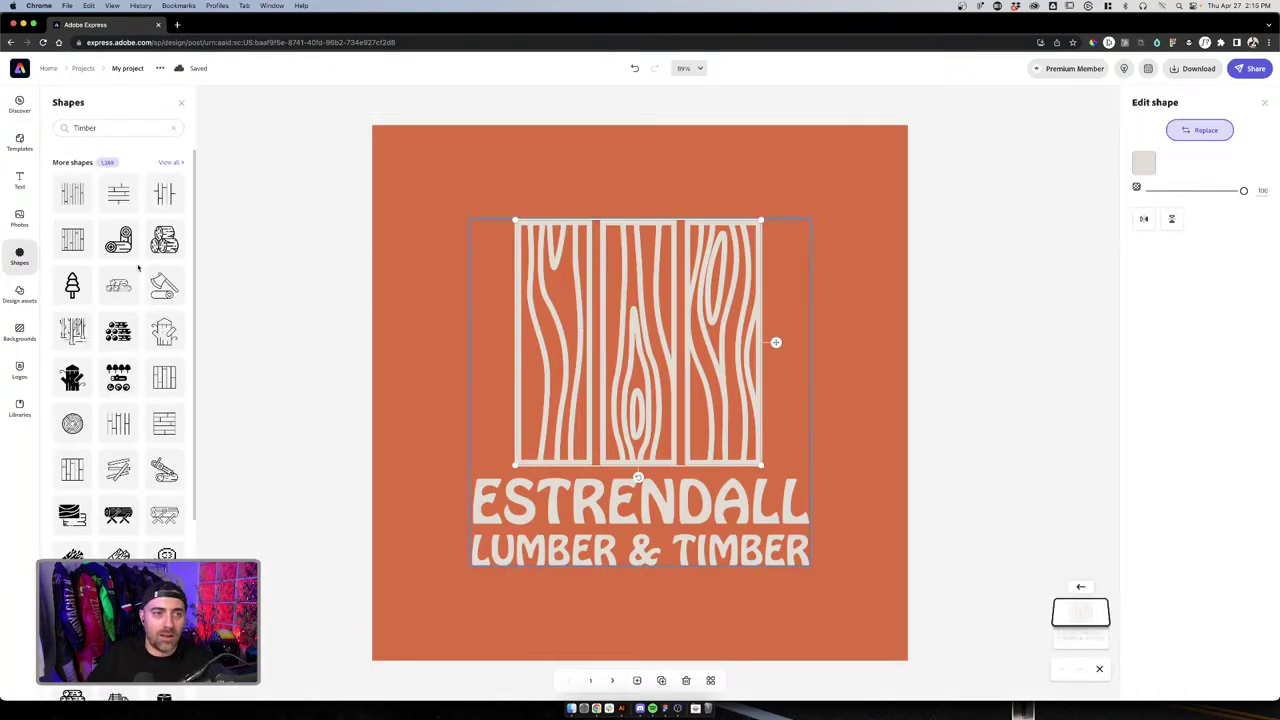
scroll(190, 290, "down", 1)
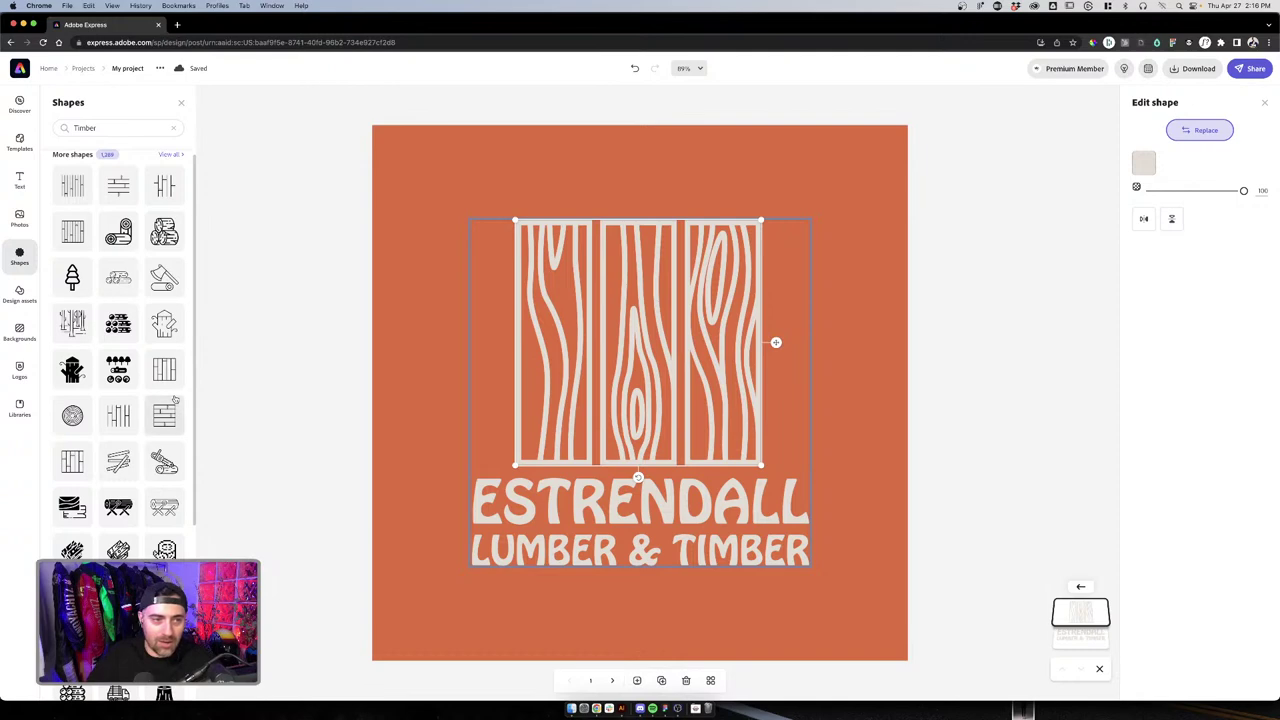
scroll(150, 230, "down", 5)
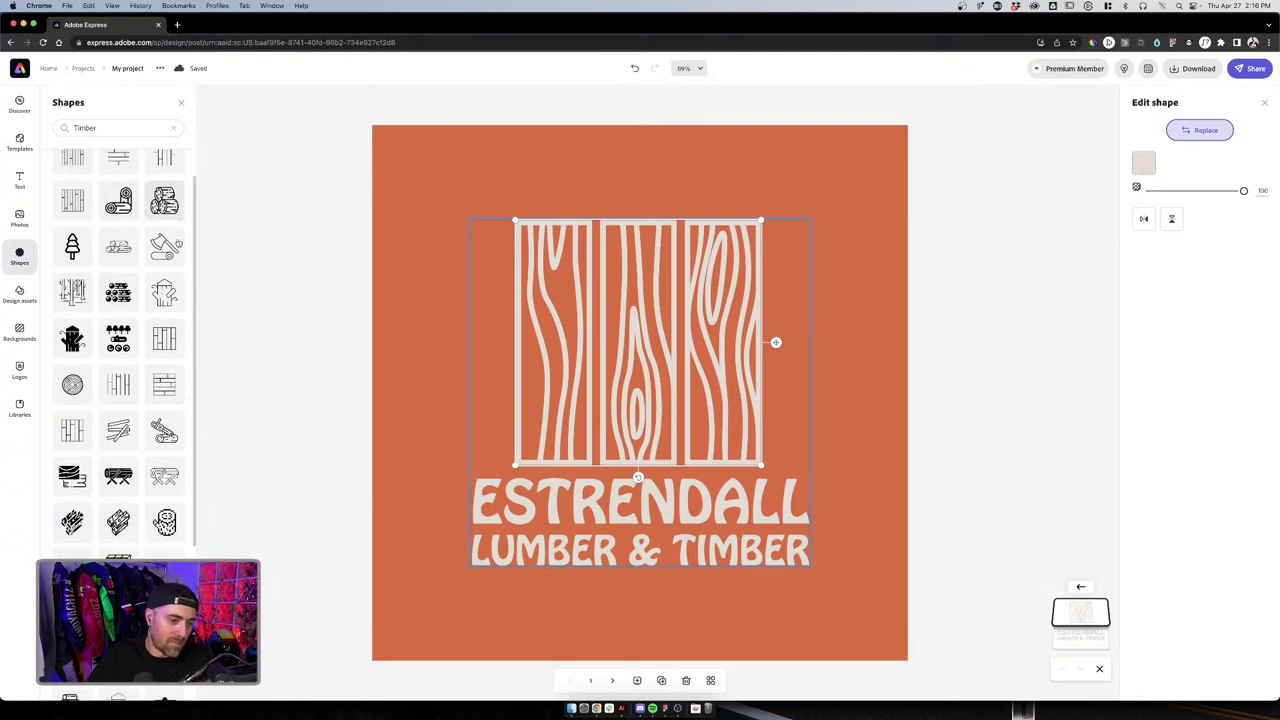
scroll(178, 243, "down", 5)
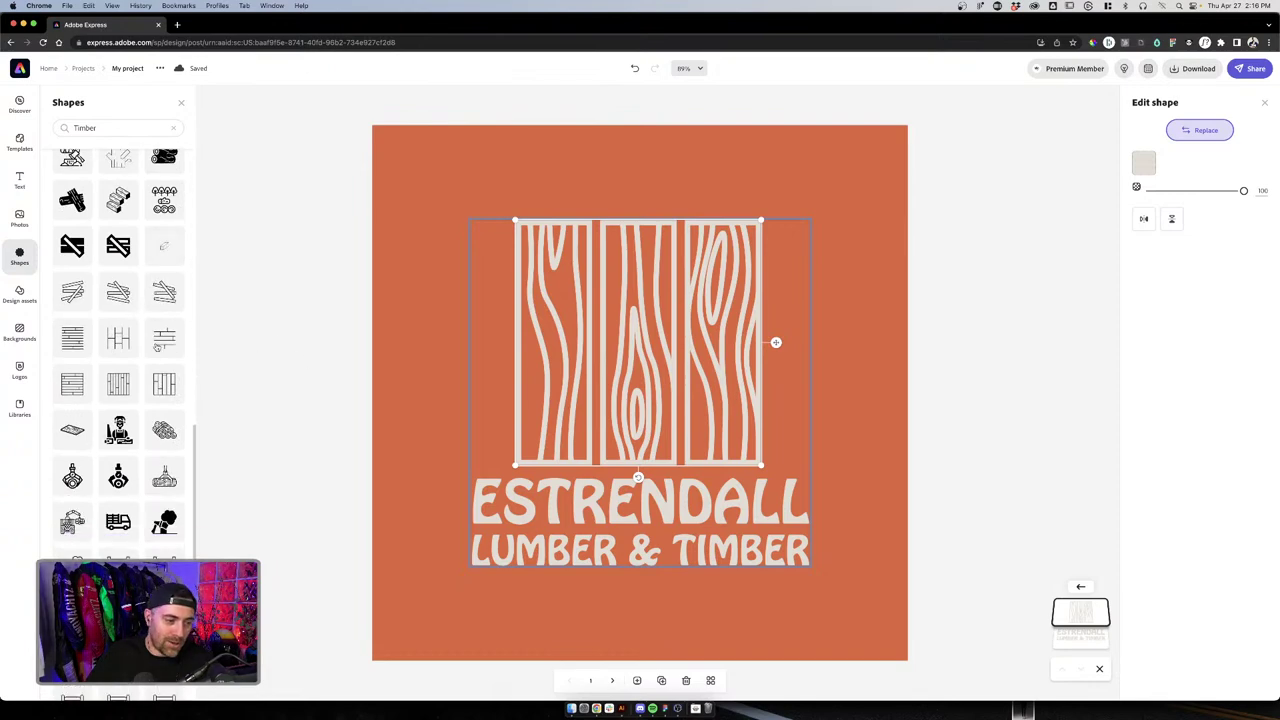
scroll(180, 418, "down", 2)
scroll(180, 418, "down", 10)
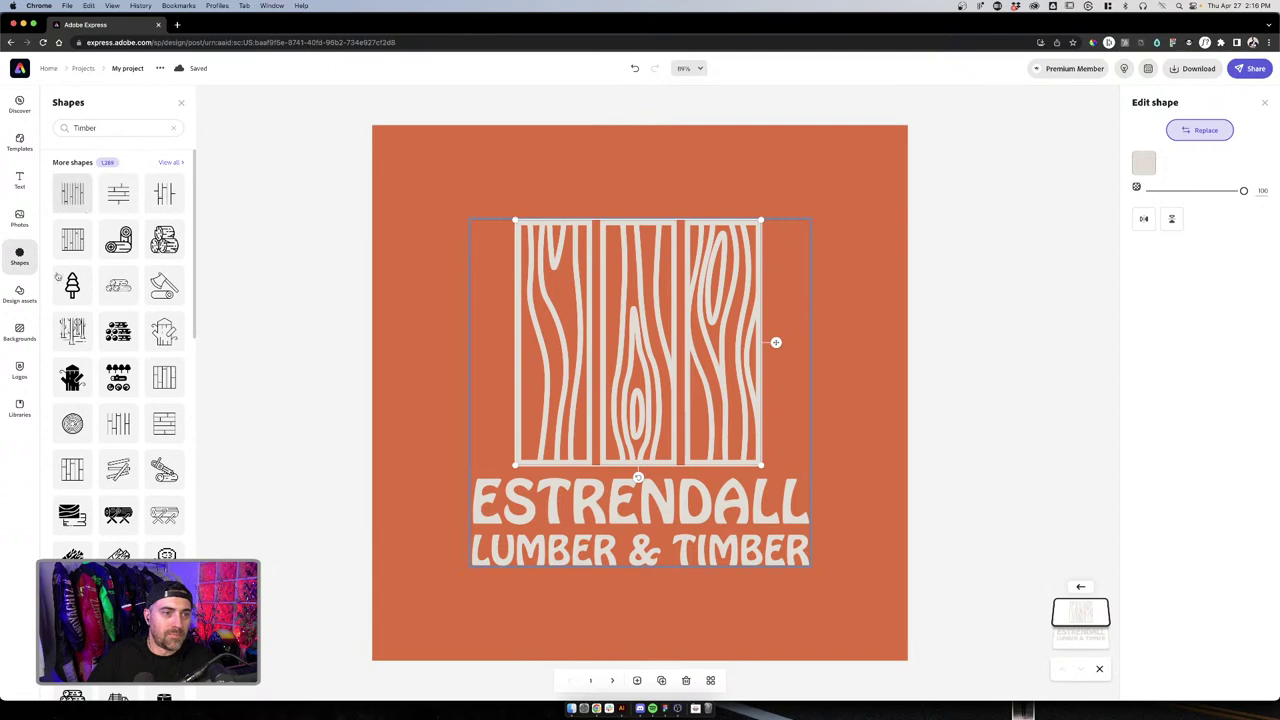
Search the Shapes panel for 'wood window', then narrow the search to 'window'
left_click(134, 127)
key("super+a")
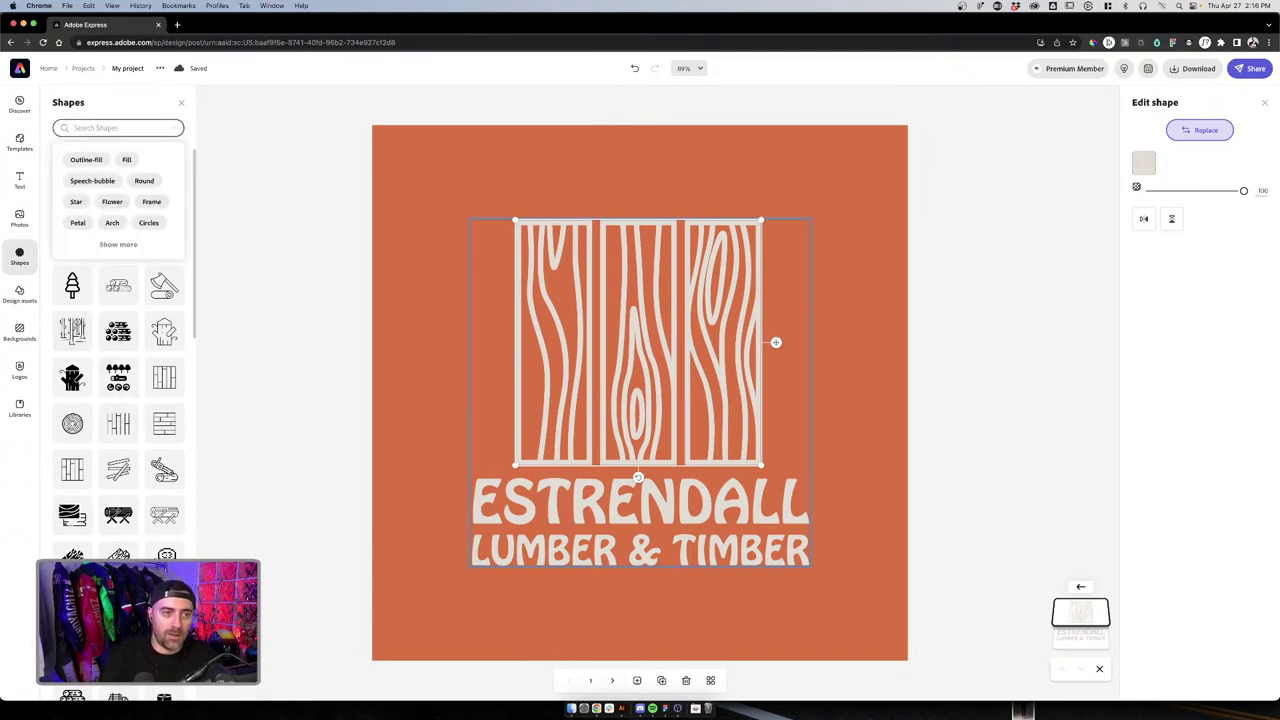
type("wood window")
key("Return")
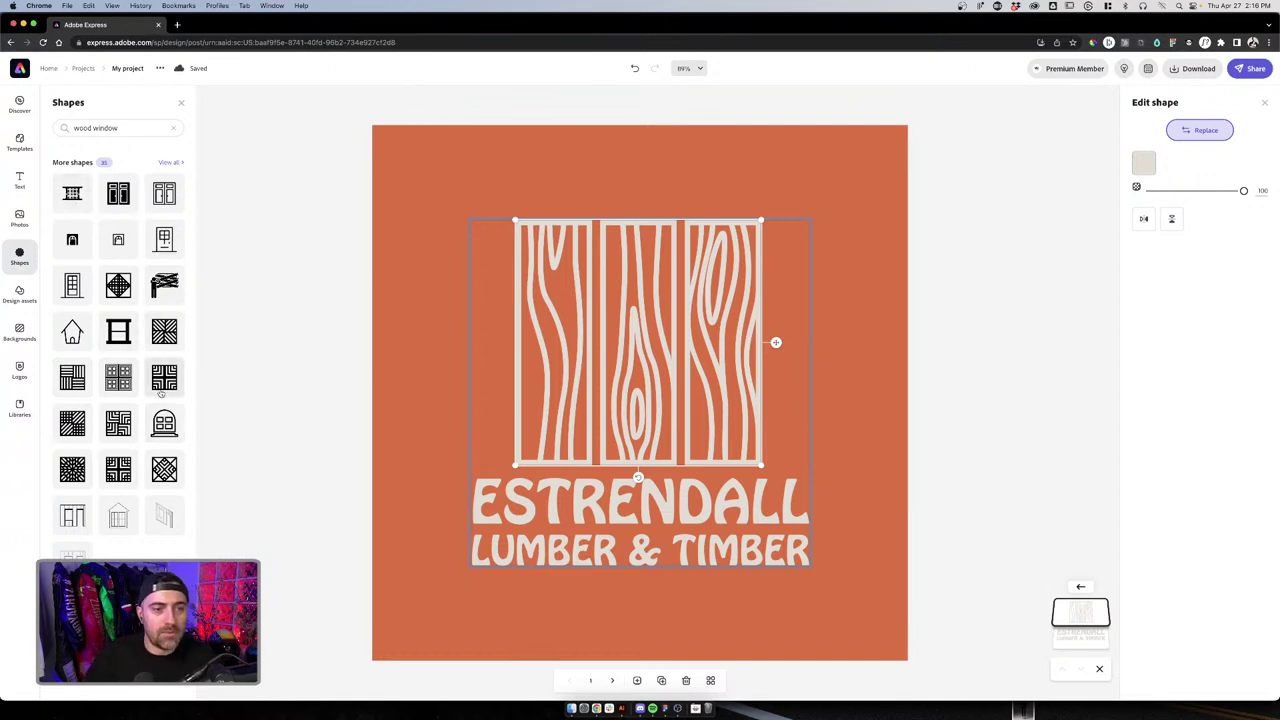
left_click(130, 134)
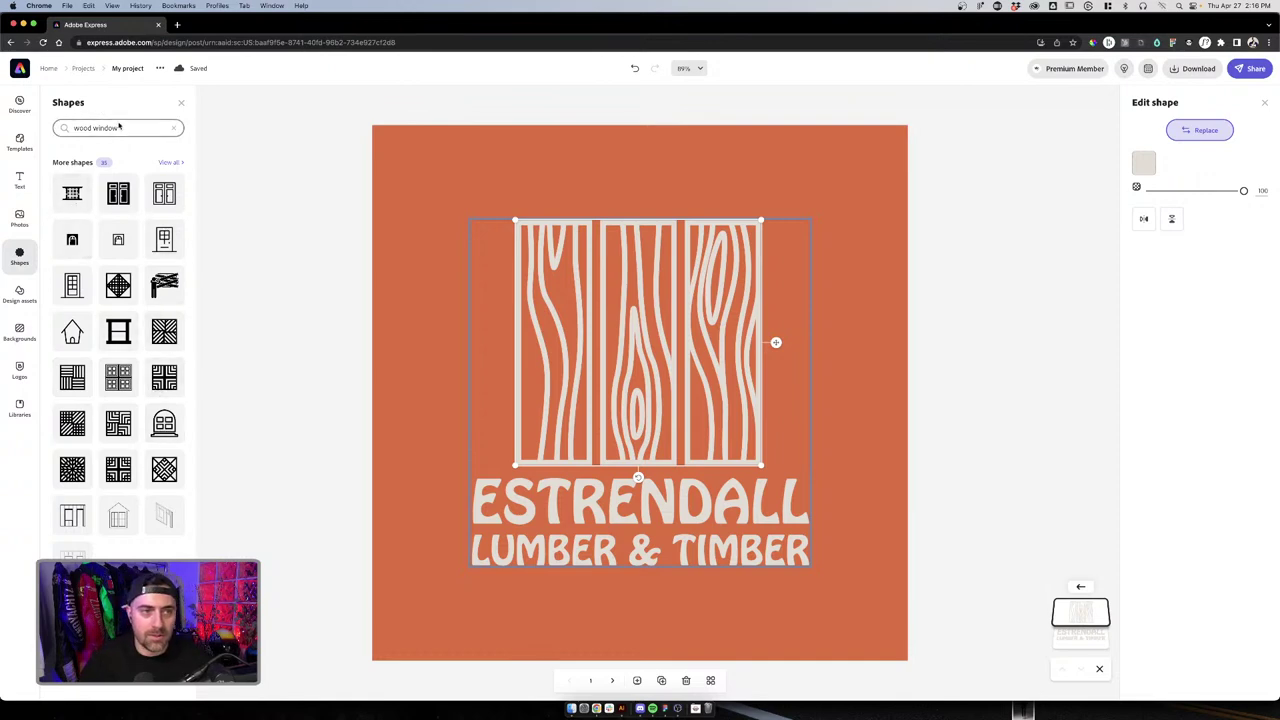
left_click_drag(128, 128, 66, 128)
type("window")
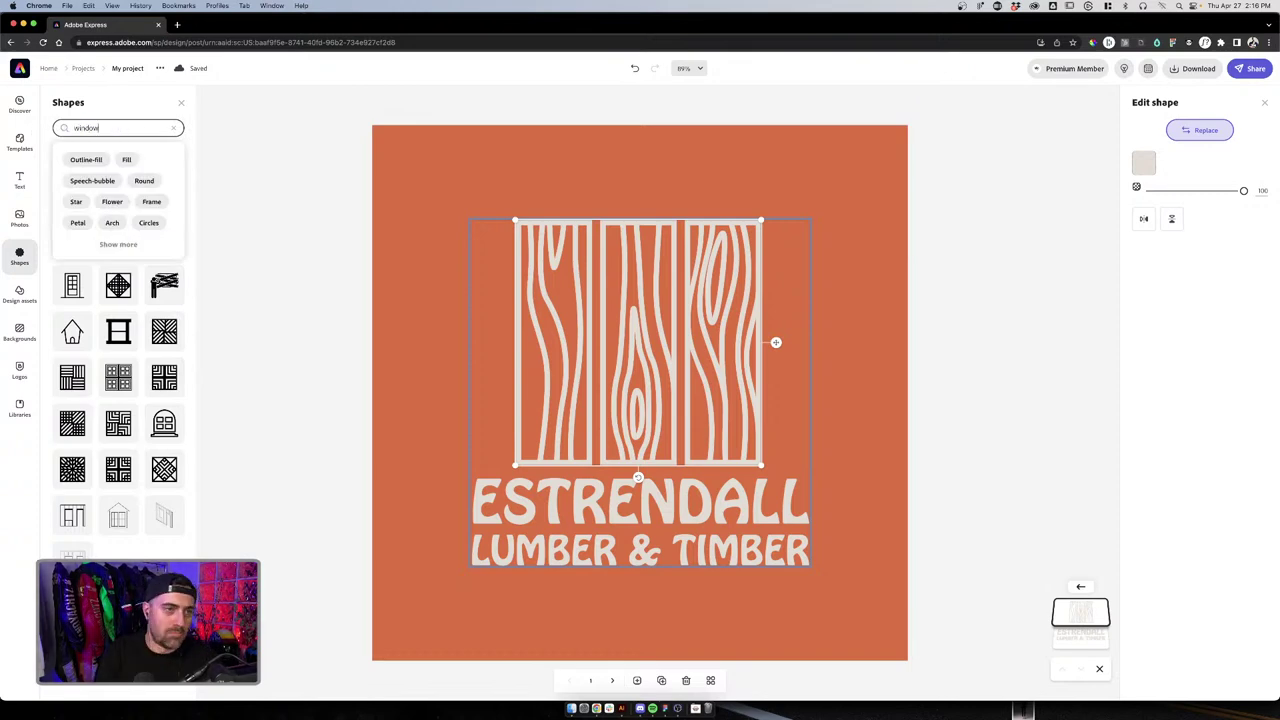
key("Return")
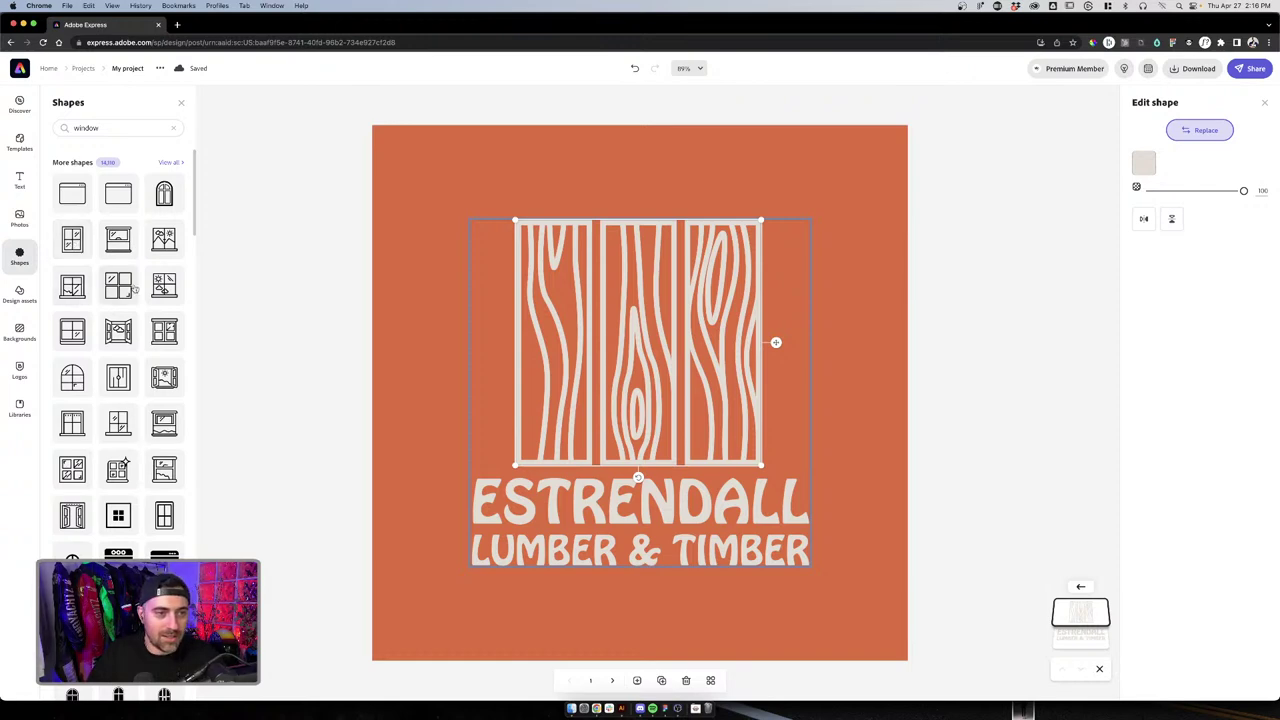
scroll(150, 396, "down", 3)
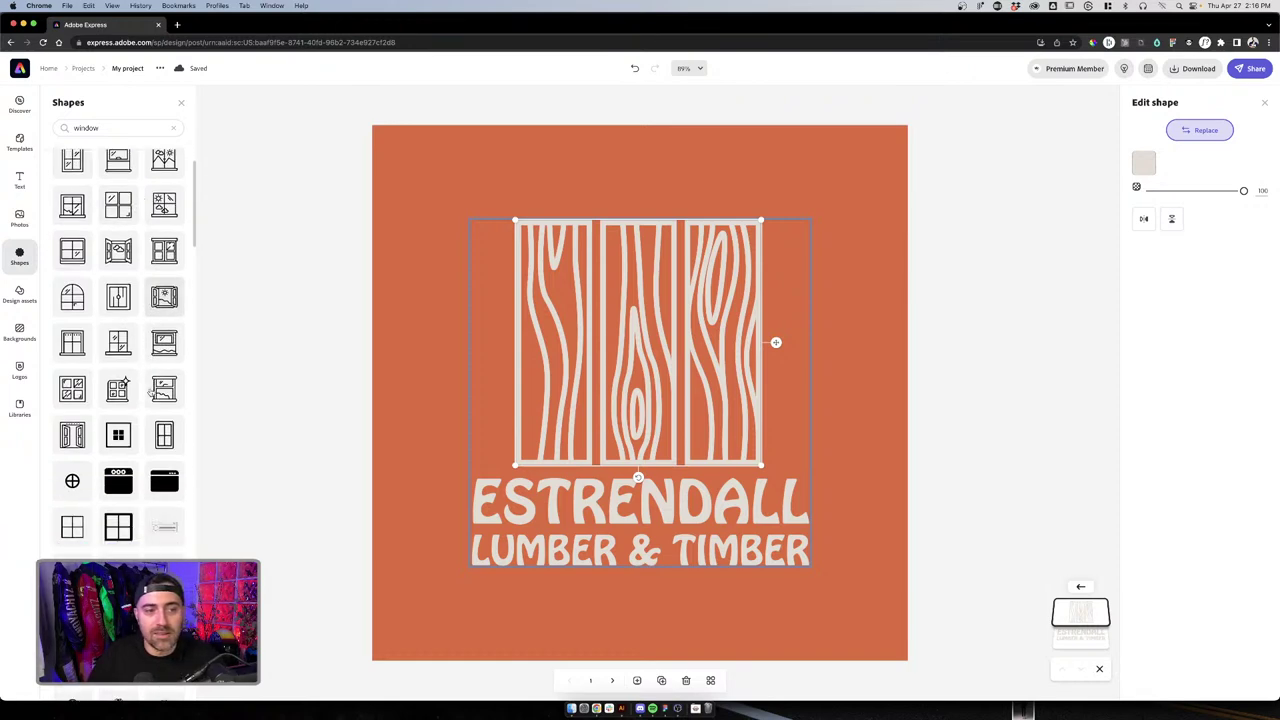
scroll(150, 392, "up", 3)
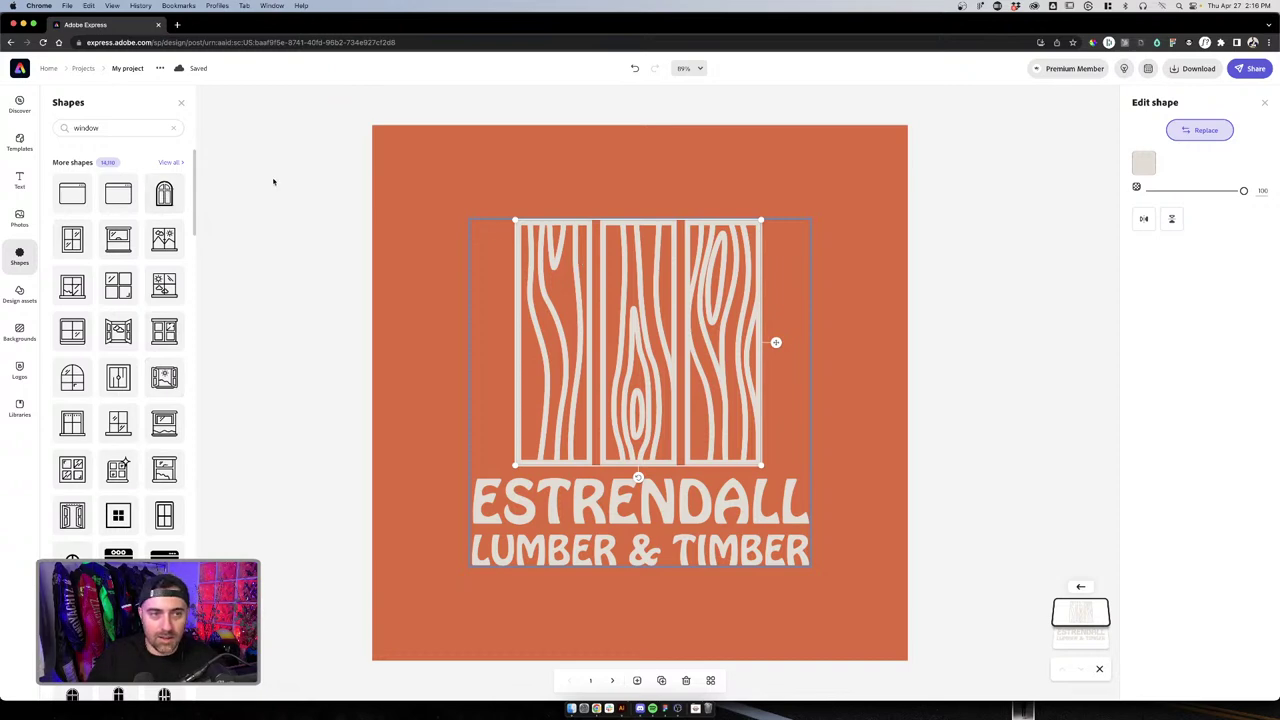
Replace the wood-grain icon with a three-pane arched window shape
left_click(164, 193)
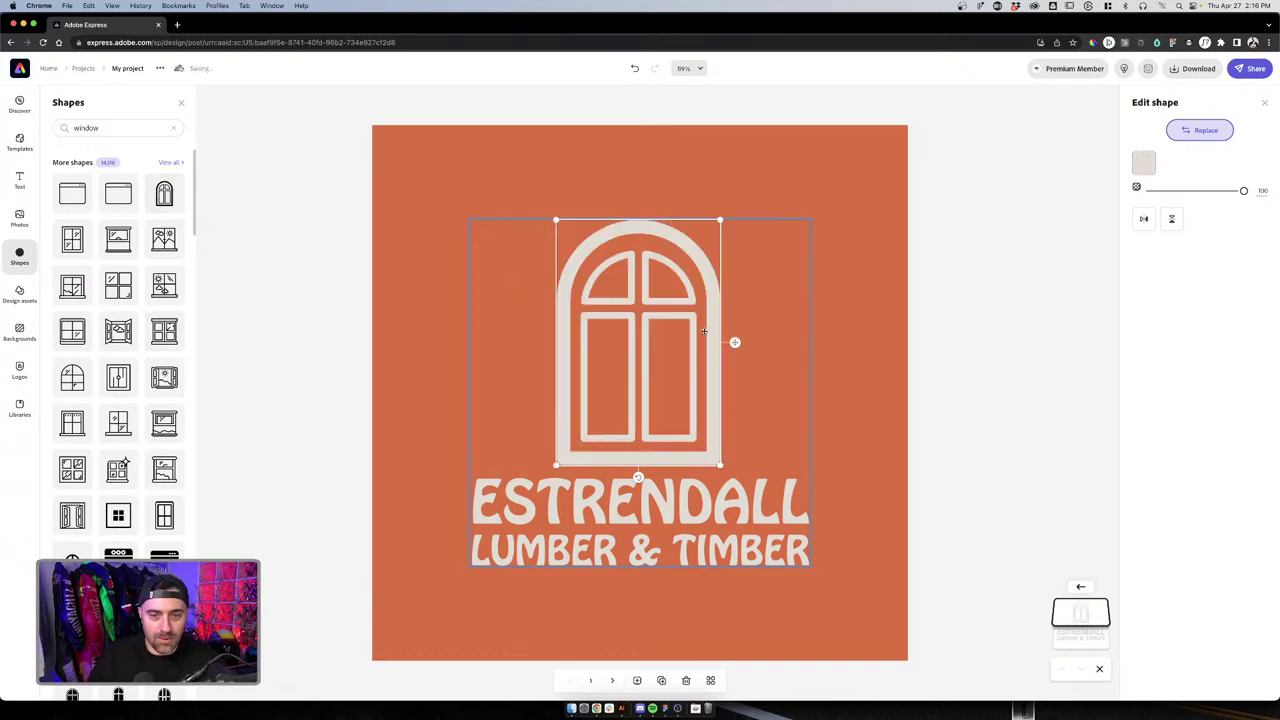
scroll(94, 251, "down", 5)
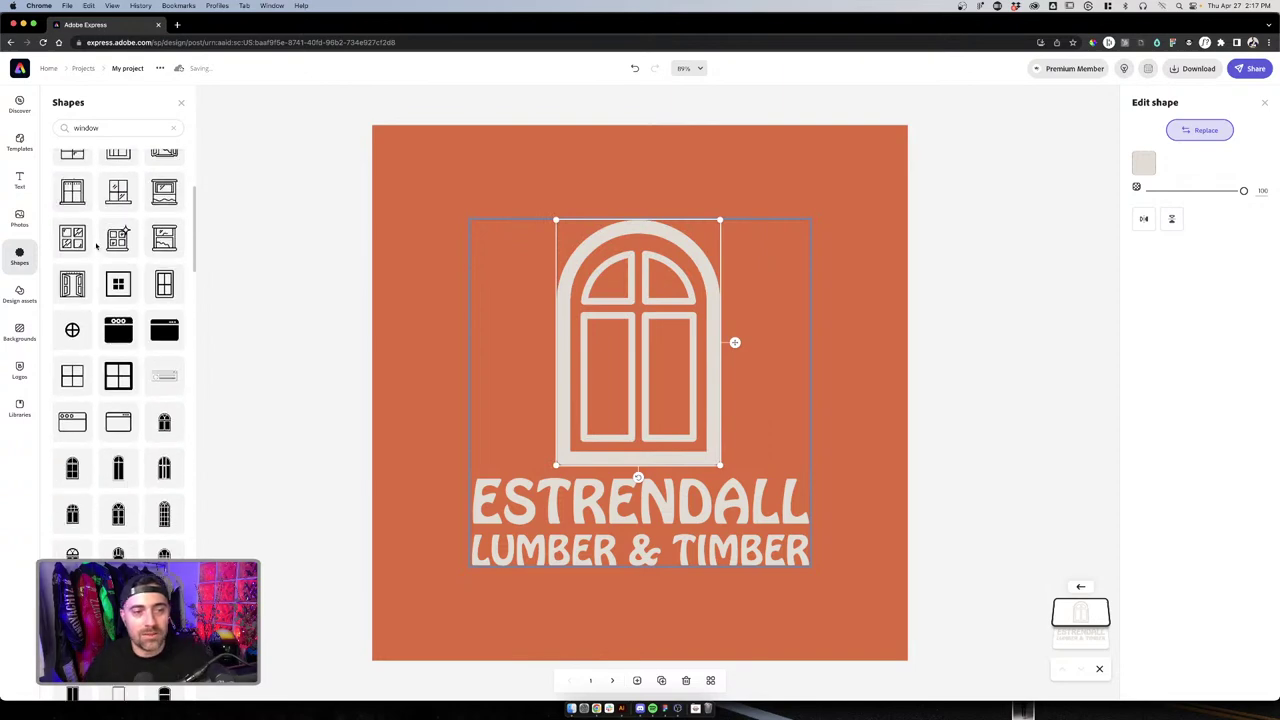
scroll(121, 371, "down", 10)
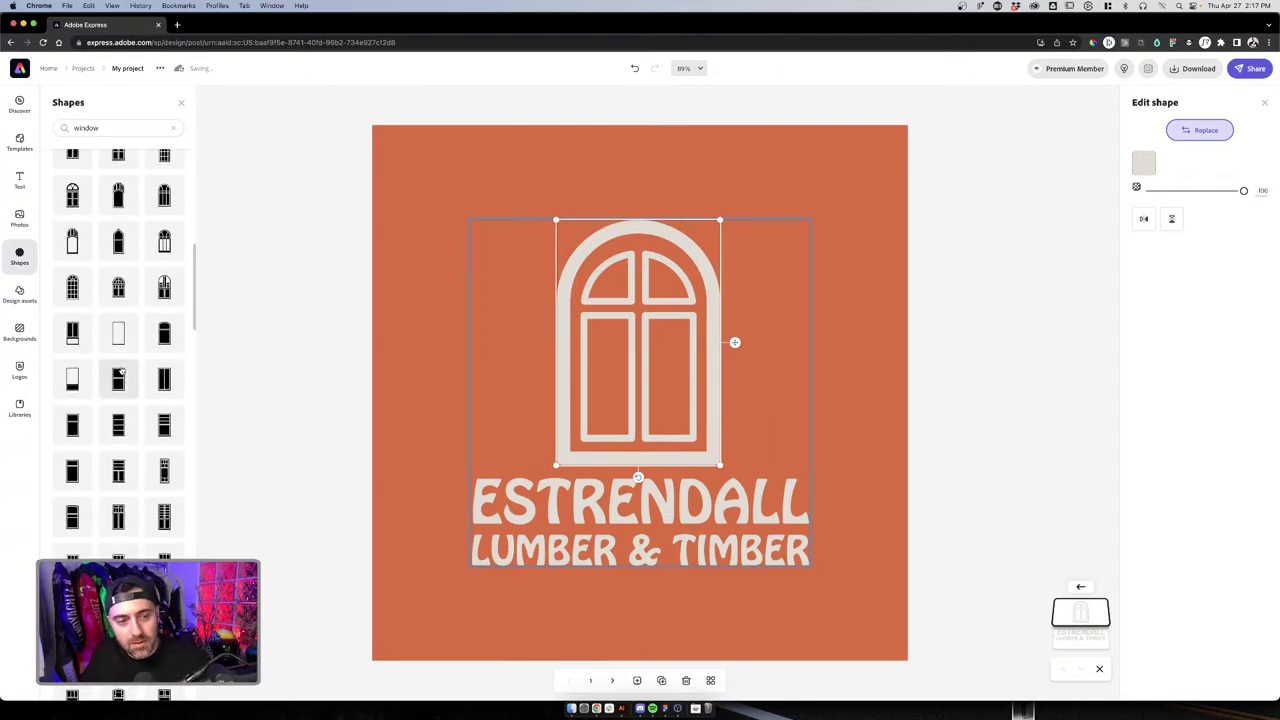
scroll(121, 371, "down", 10)
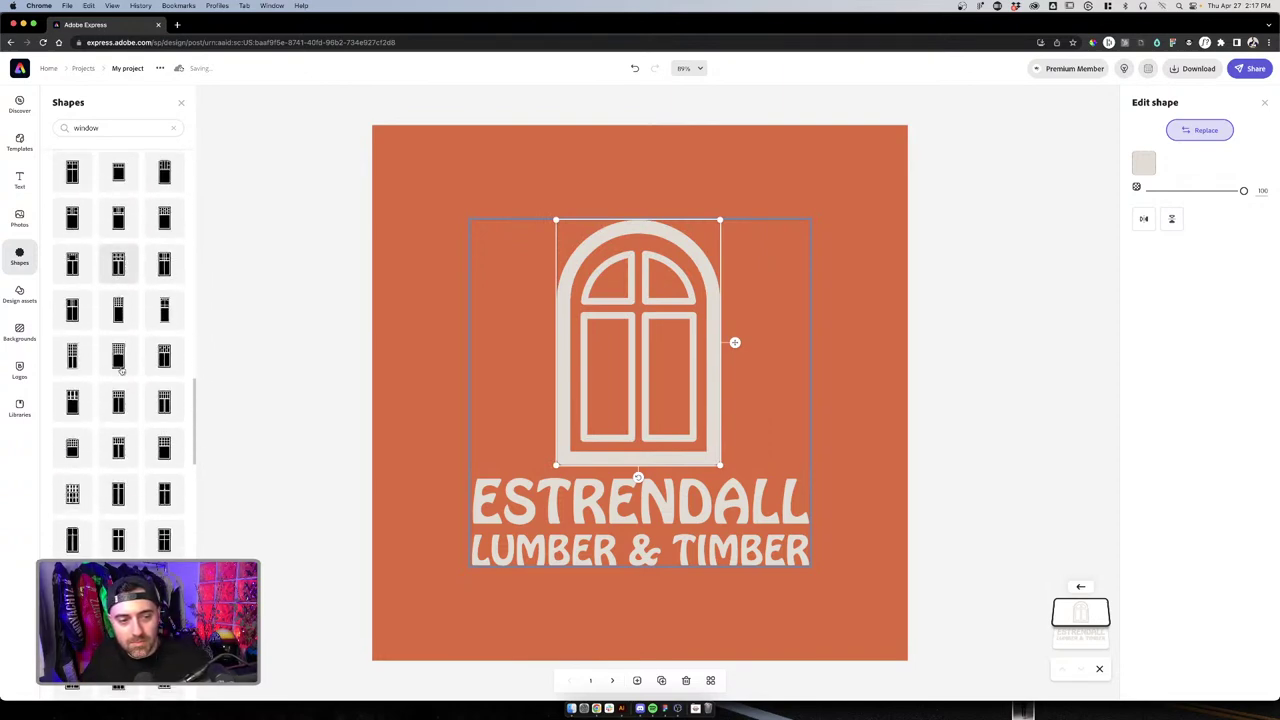
scroll(121, 371, "down", 3)
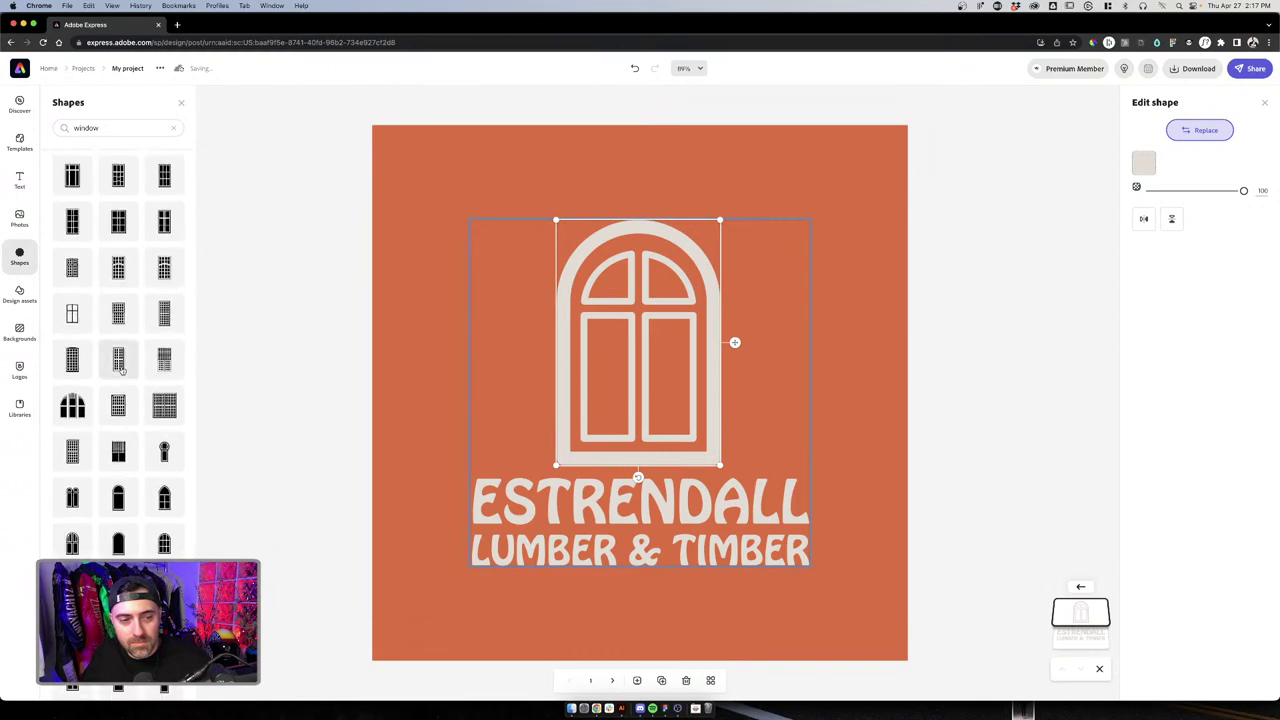
scroll(115, 370, "down", 1)
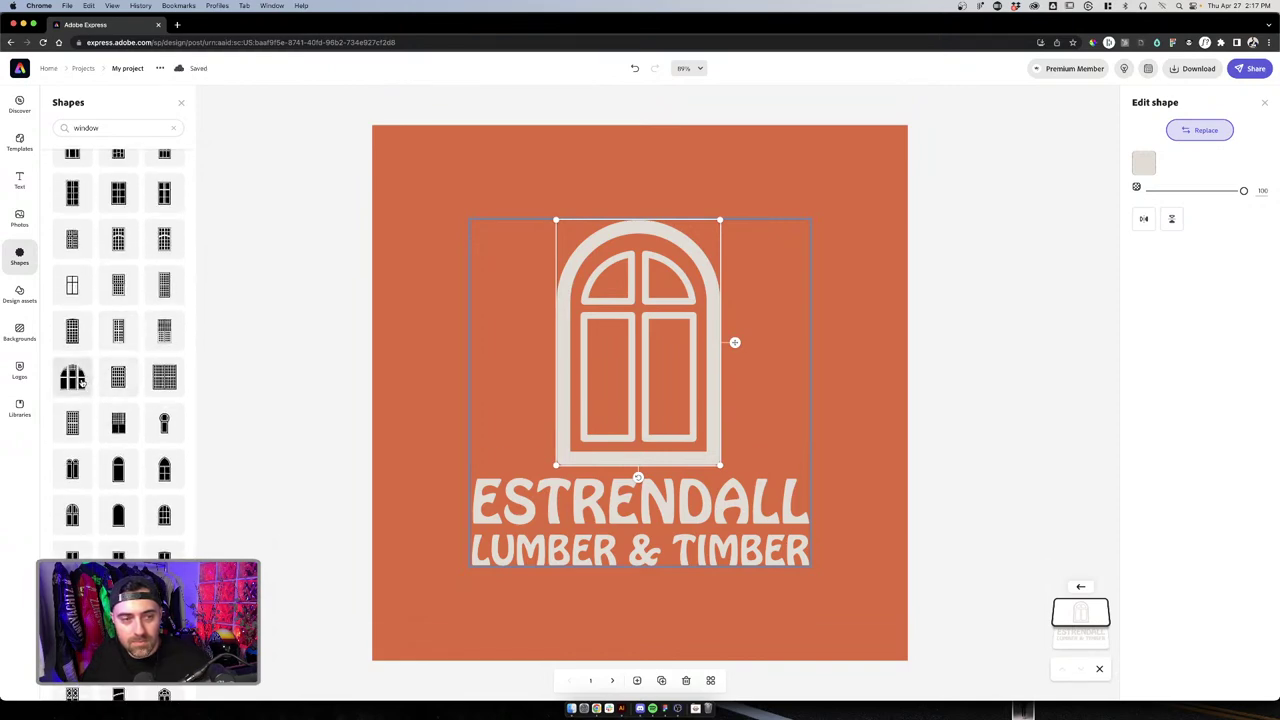
left_click(81, 380)
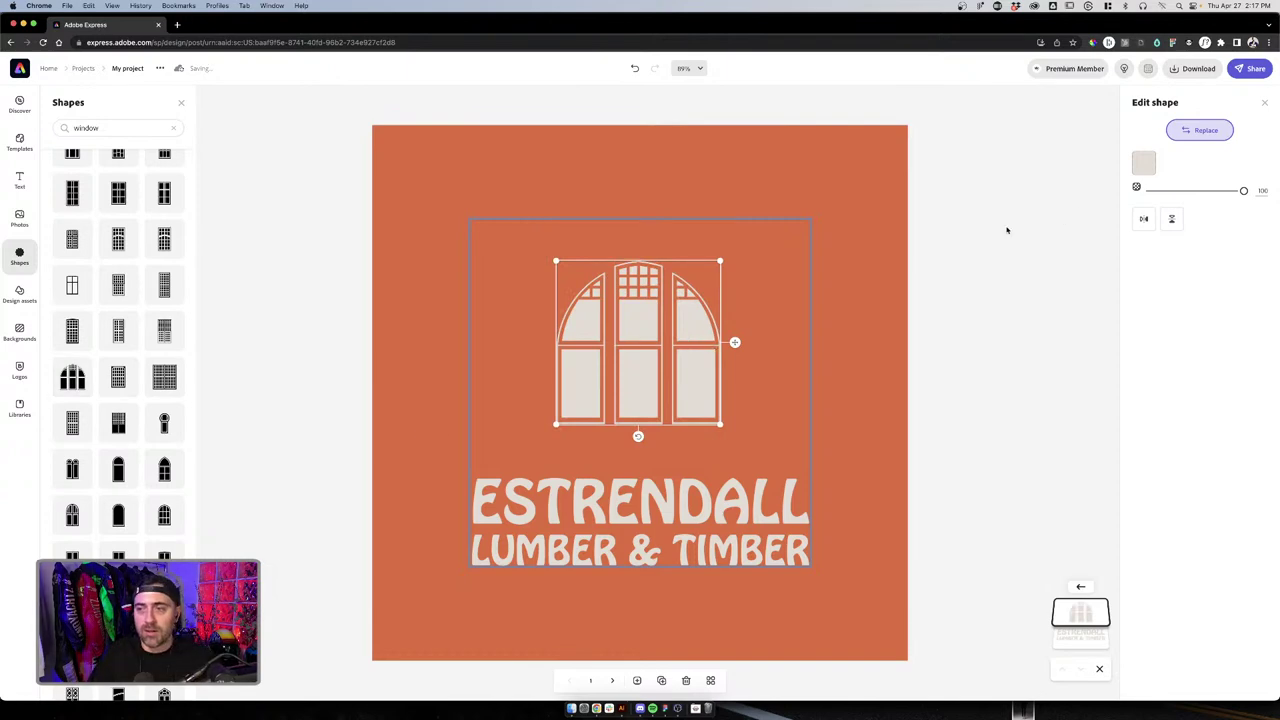
Enlarge the arched window, recentre it above the text, and add another arched window shape
left_click(593, 324)
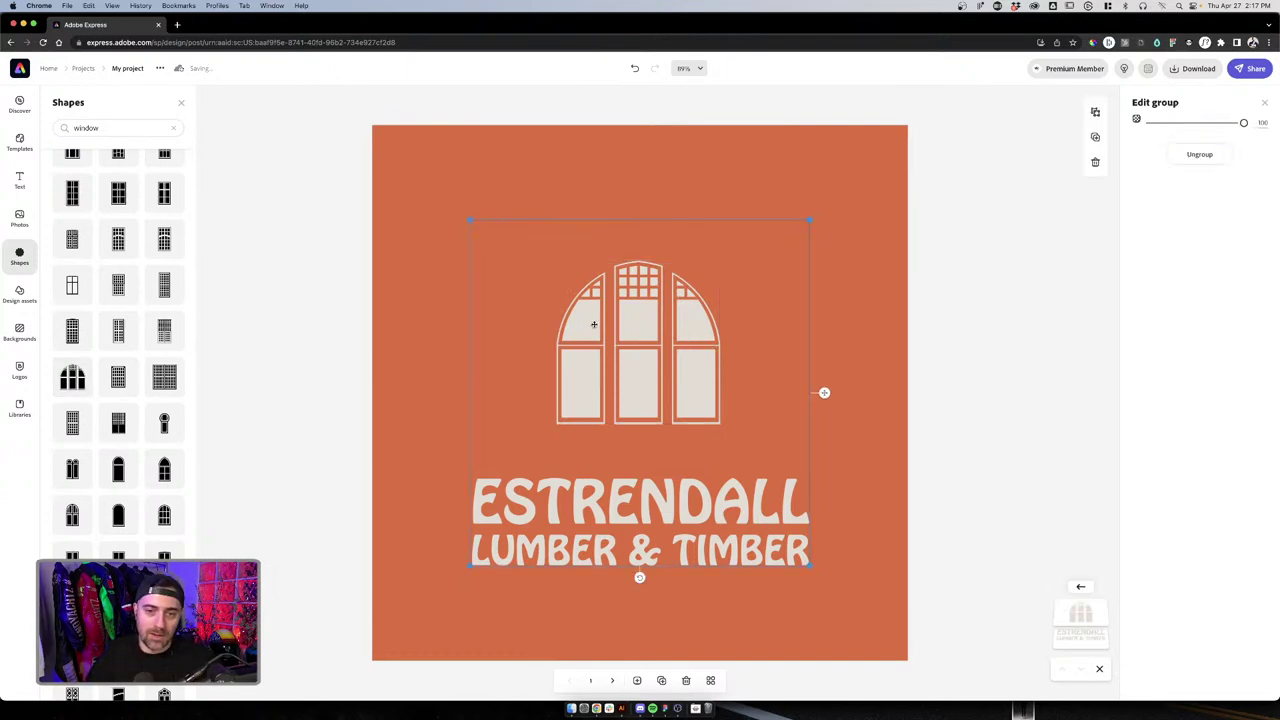
left_click(593, 324)
left_click_drag(720, 261, 751, 226)
left_click_drag(682, 324, 657, 358)
left_click_drag(723, 267, 751, 237)
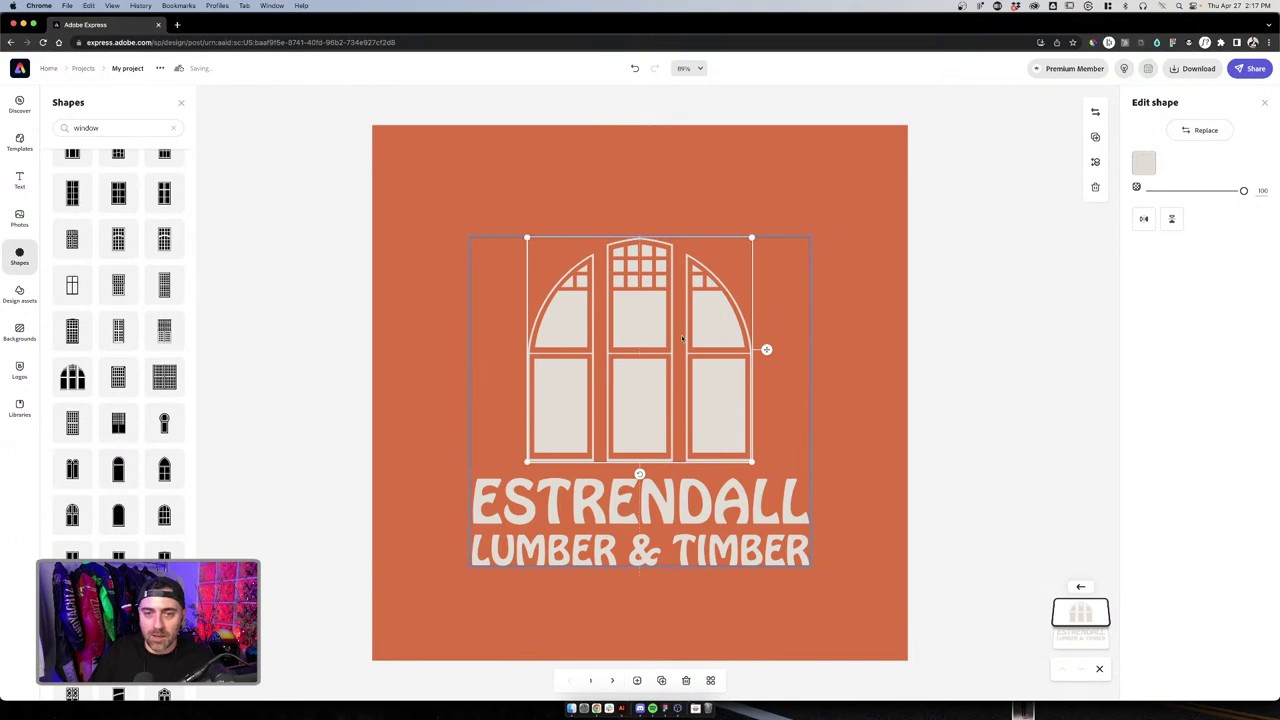
left_click_drag(682, 325, 676, 325)
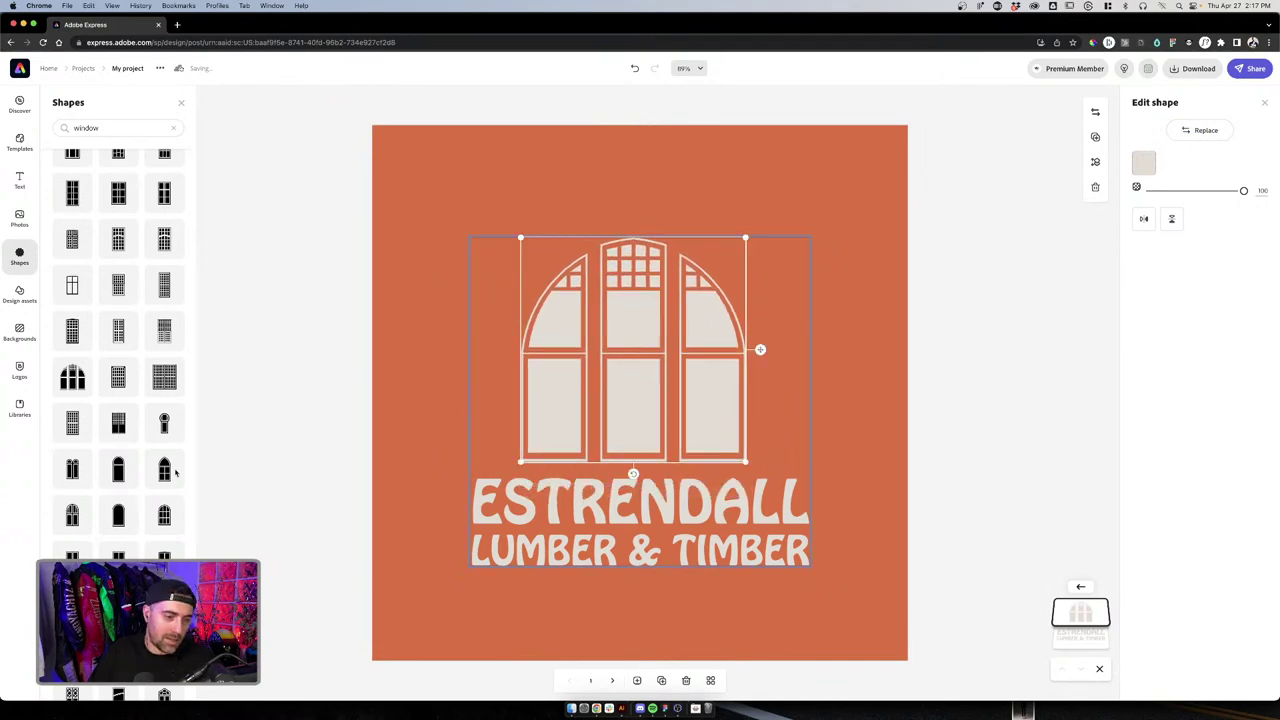
scroll(165, 480, "down", 2)
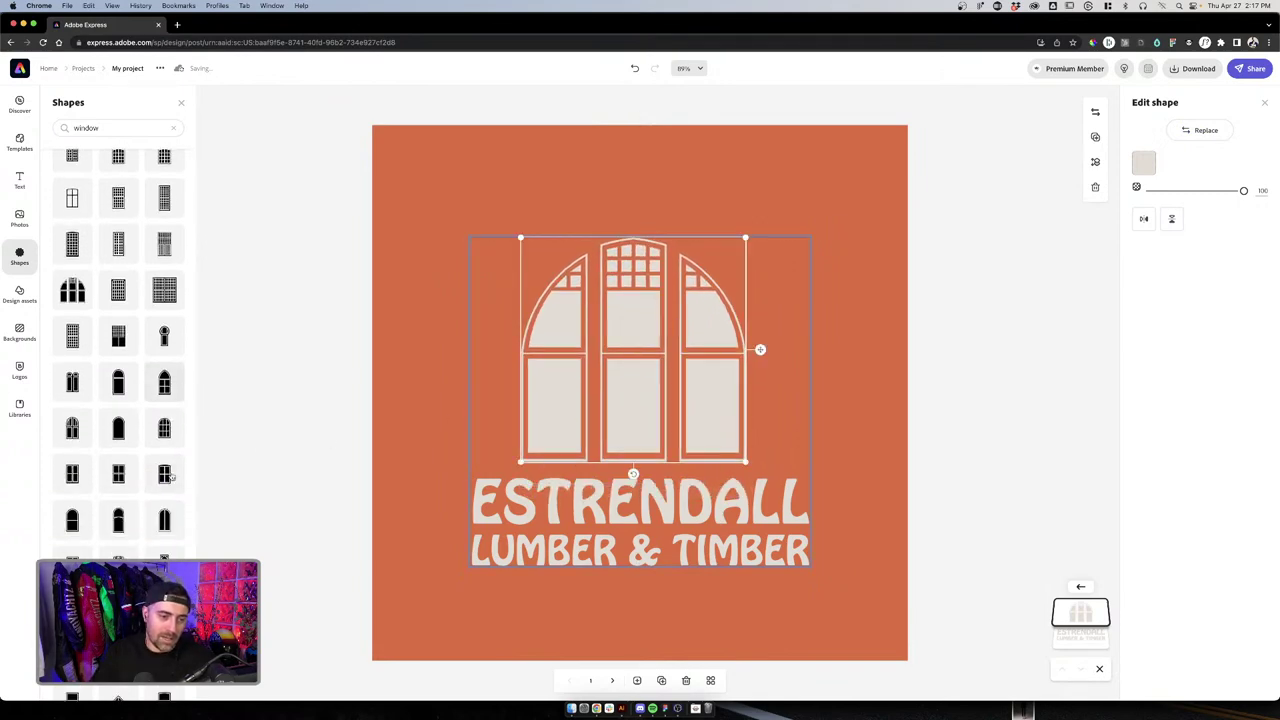
left_click(118, 528)
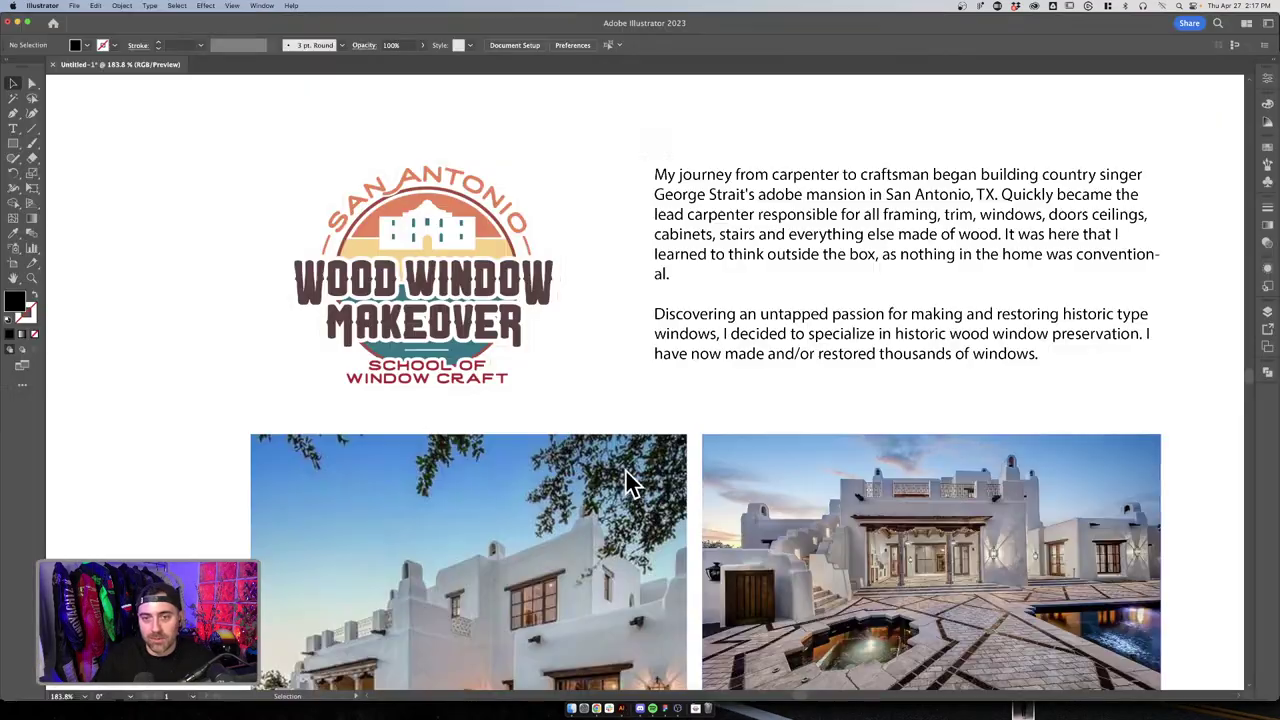
left_click(862, 352)
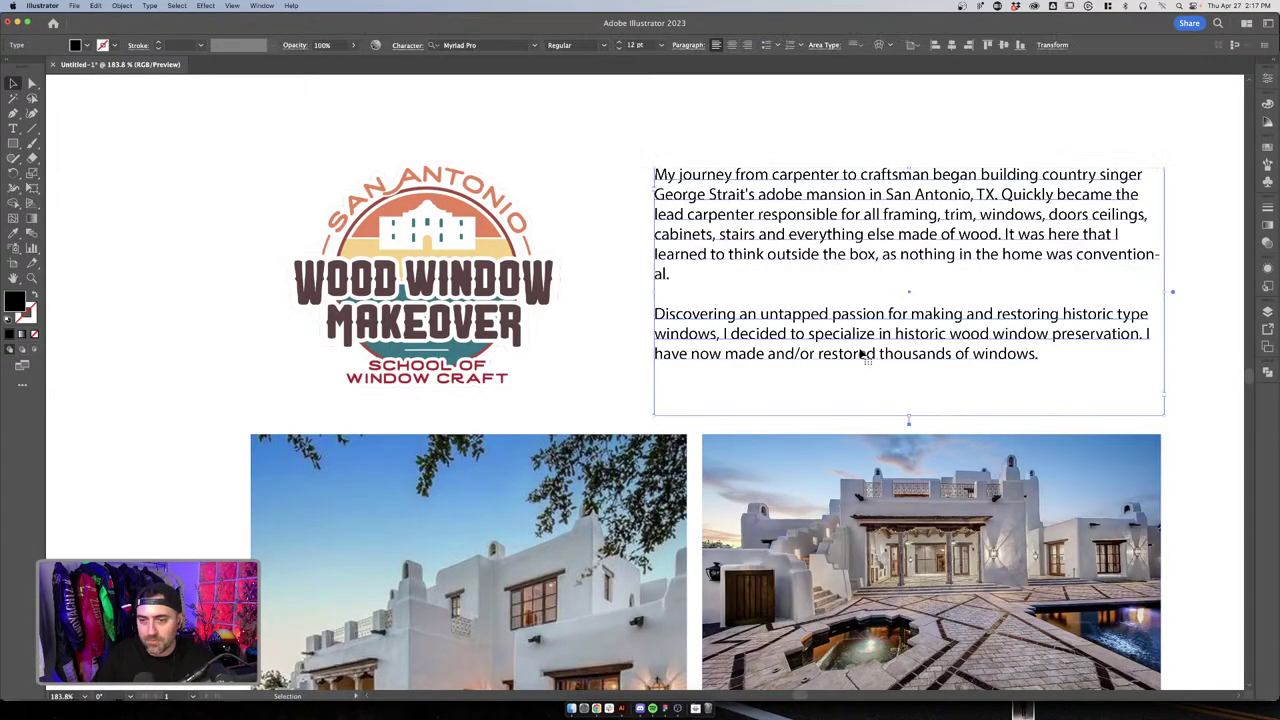
scroll(862, 352, "down", 3)
scroll(1022, 398, "up", 10)
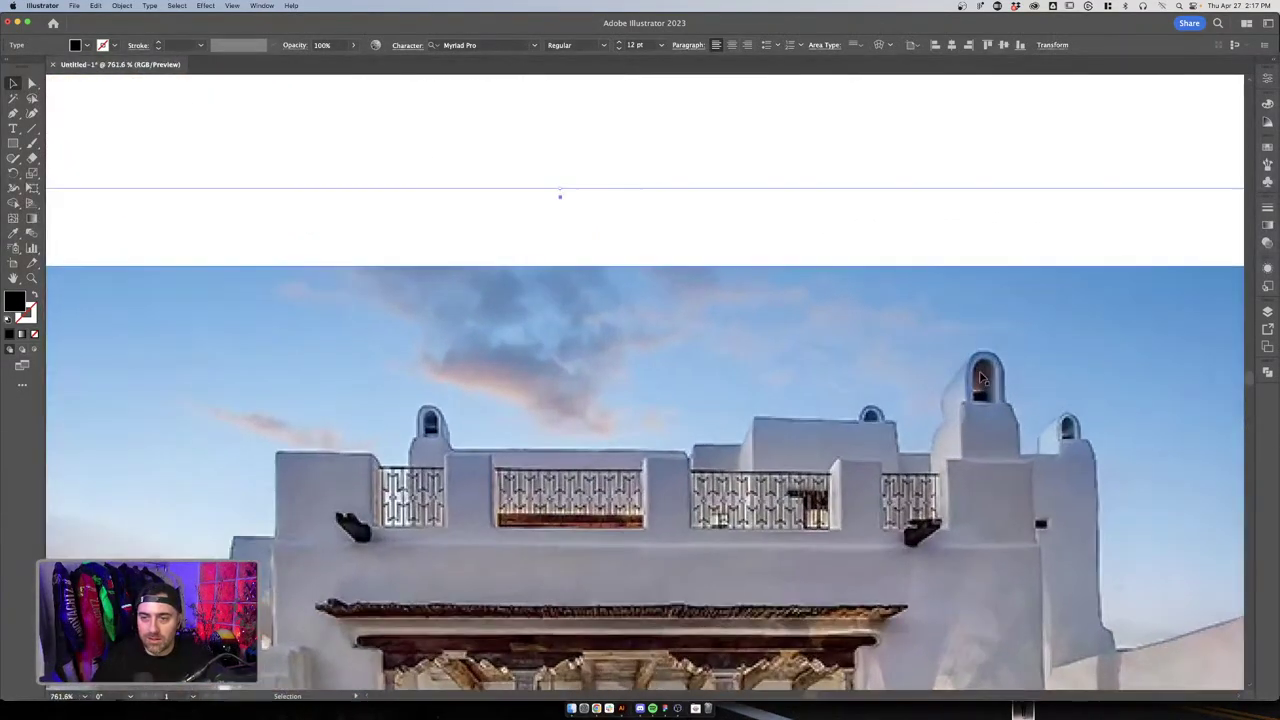
scroll(898, 325, "up", 5)
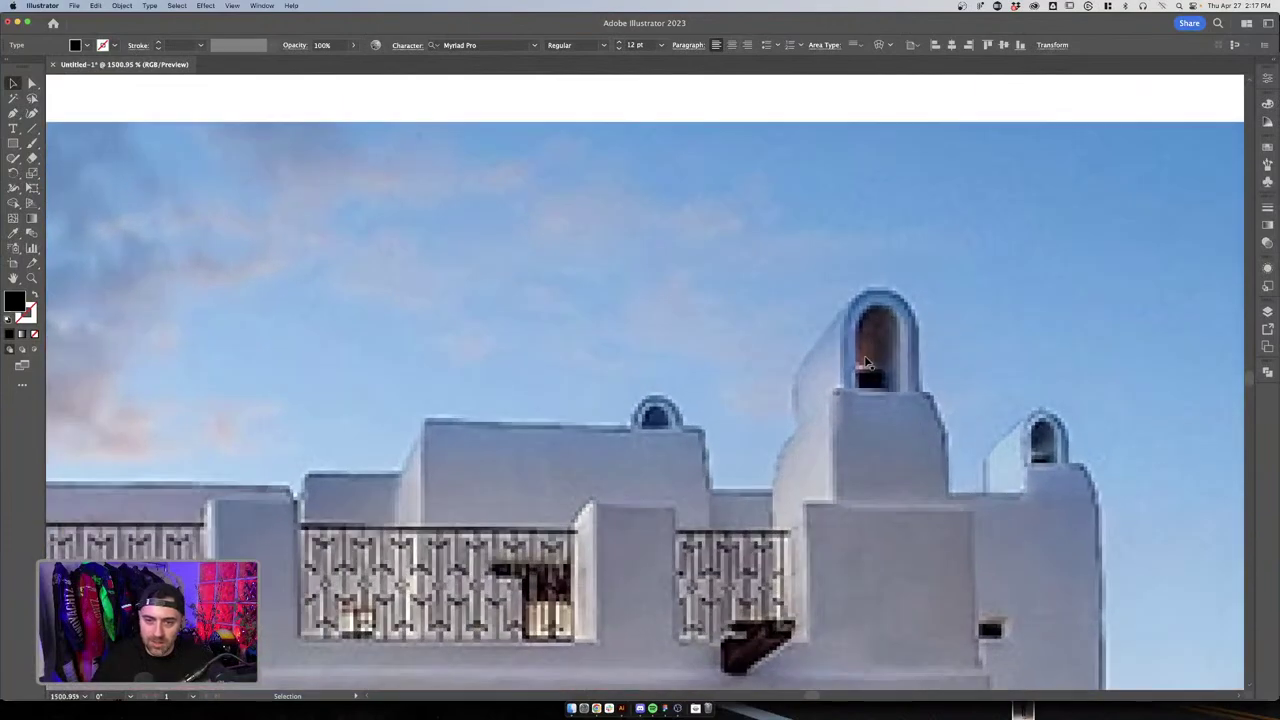
scroll(871, 374, "down", 6)
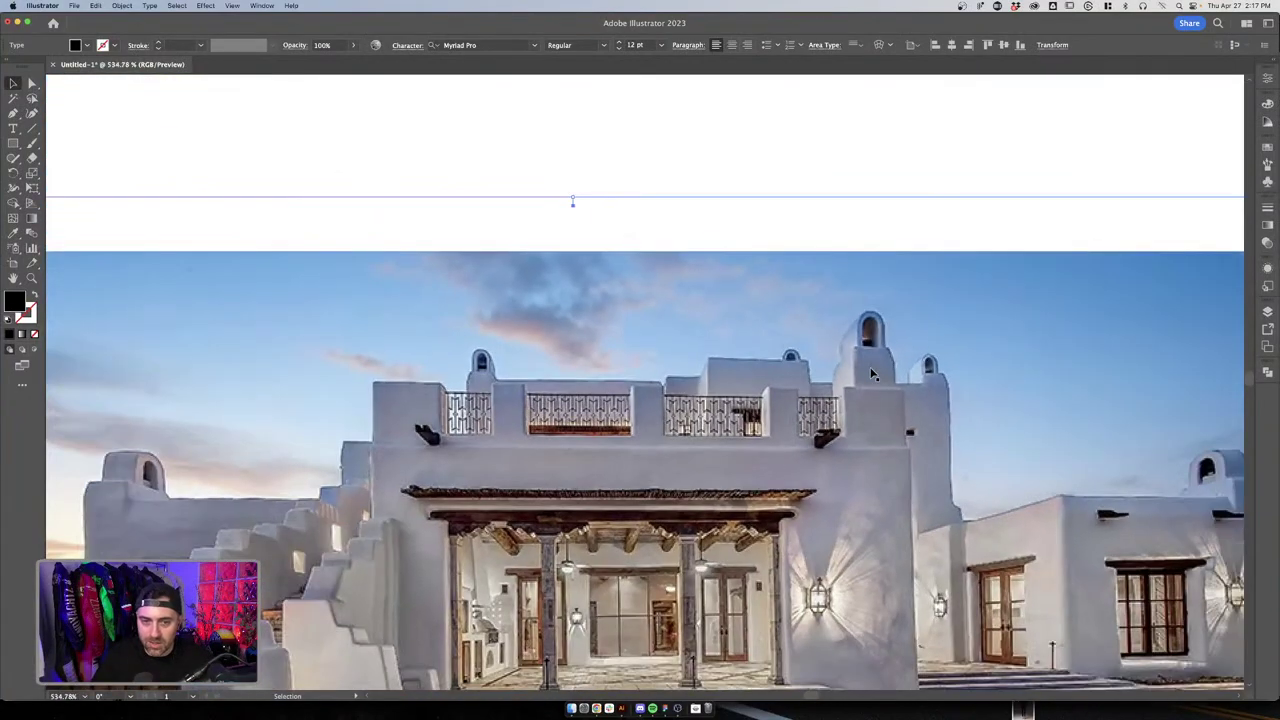
scroll(871, 374, "down", 3)
scroll(871, 374, "down", 5)
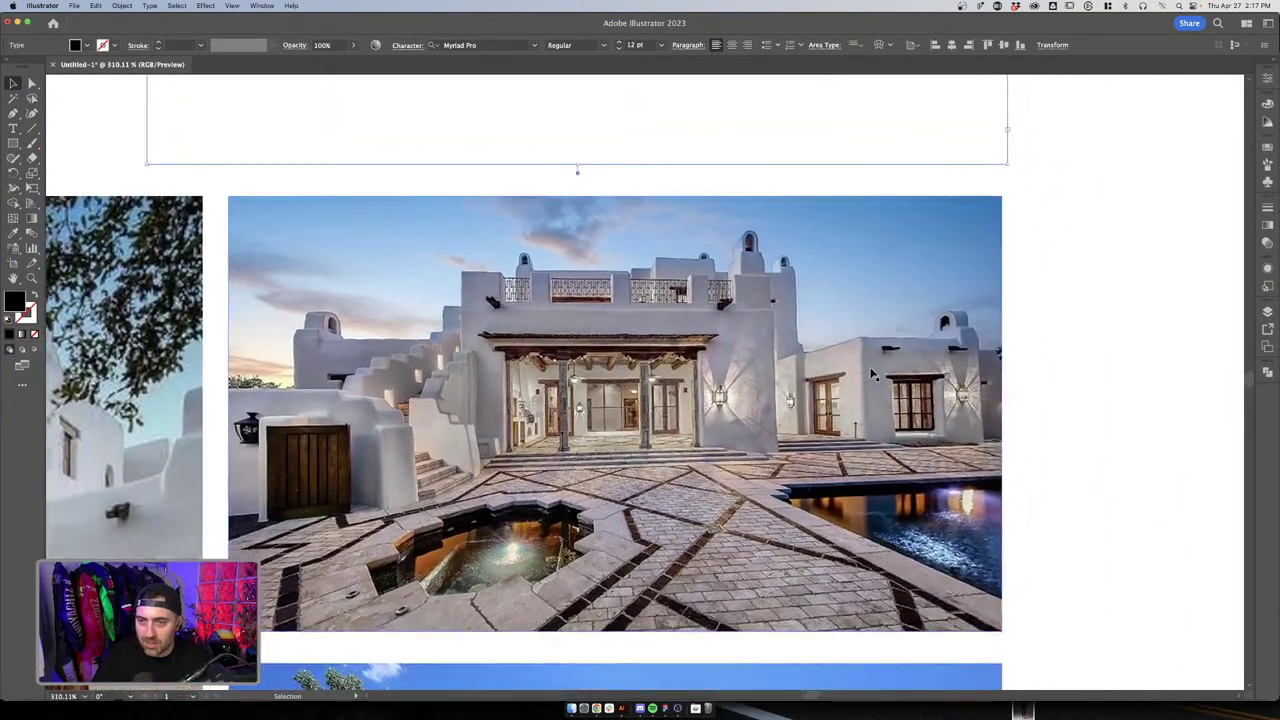
scroll(940, 418, "up", 4)
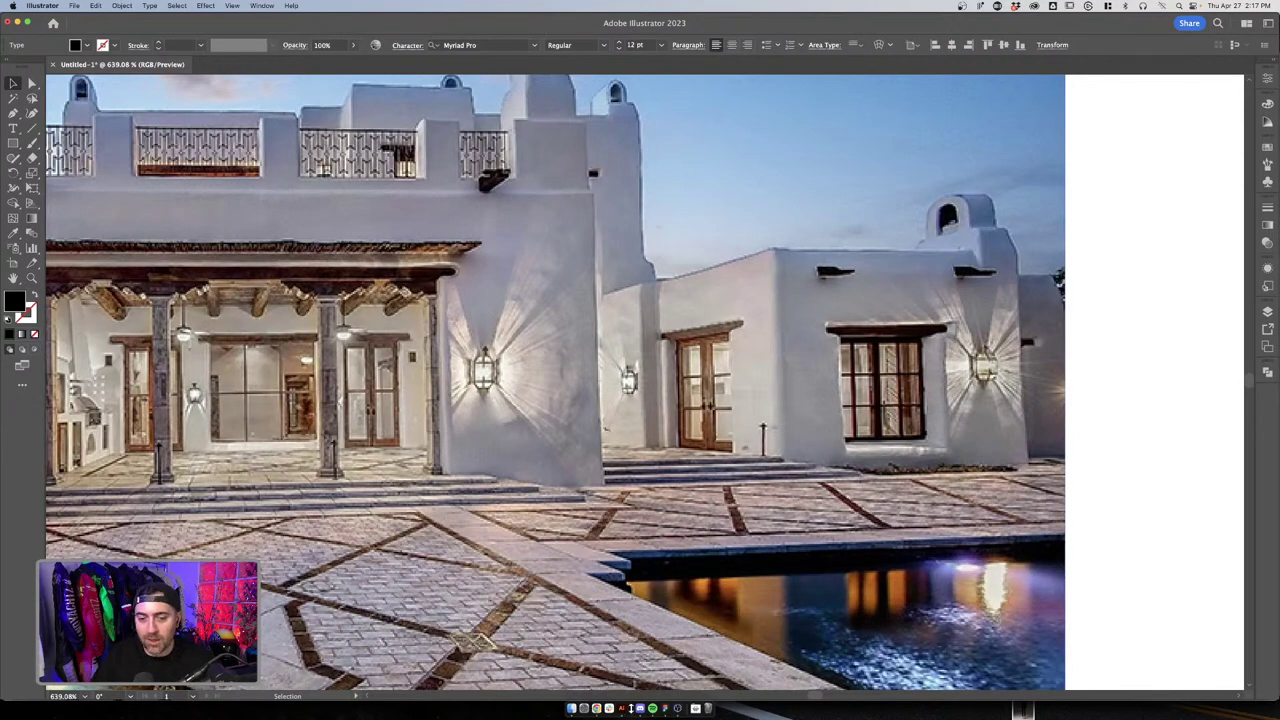
left_click(596, 708)
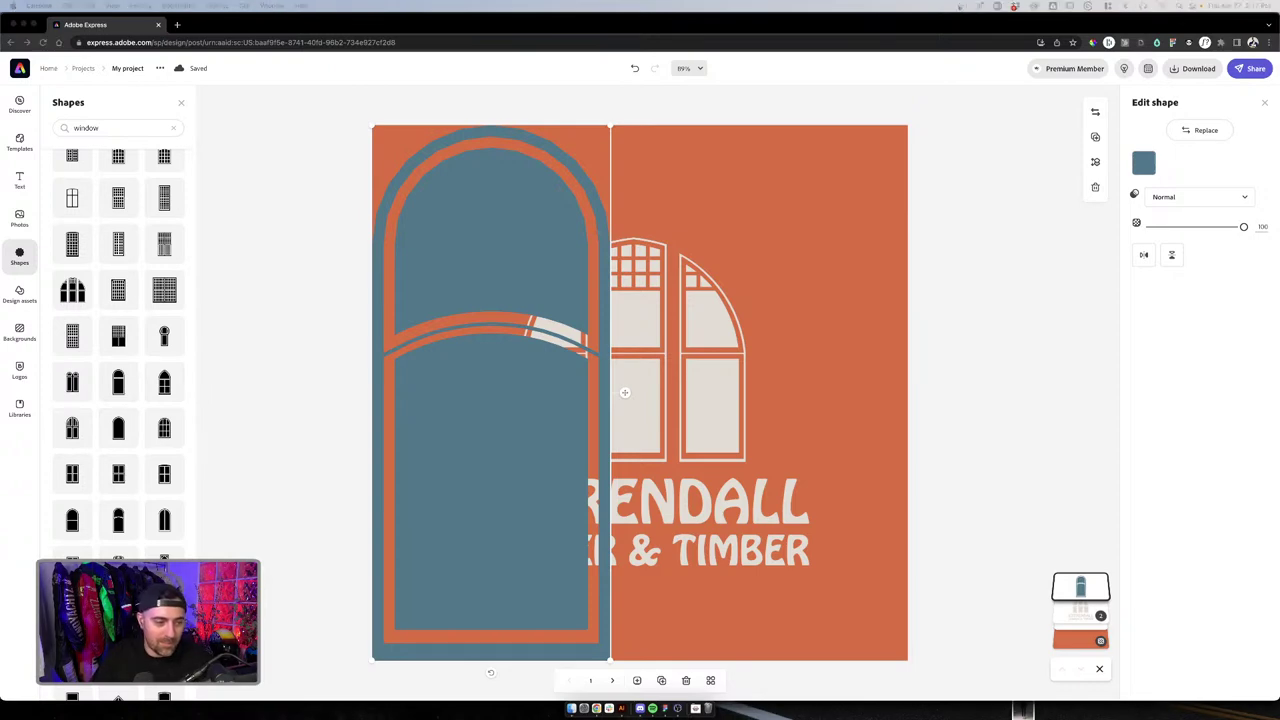
Delete the stray blue arched window and browse the window shape results
key("Delete")
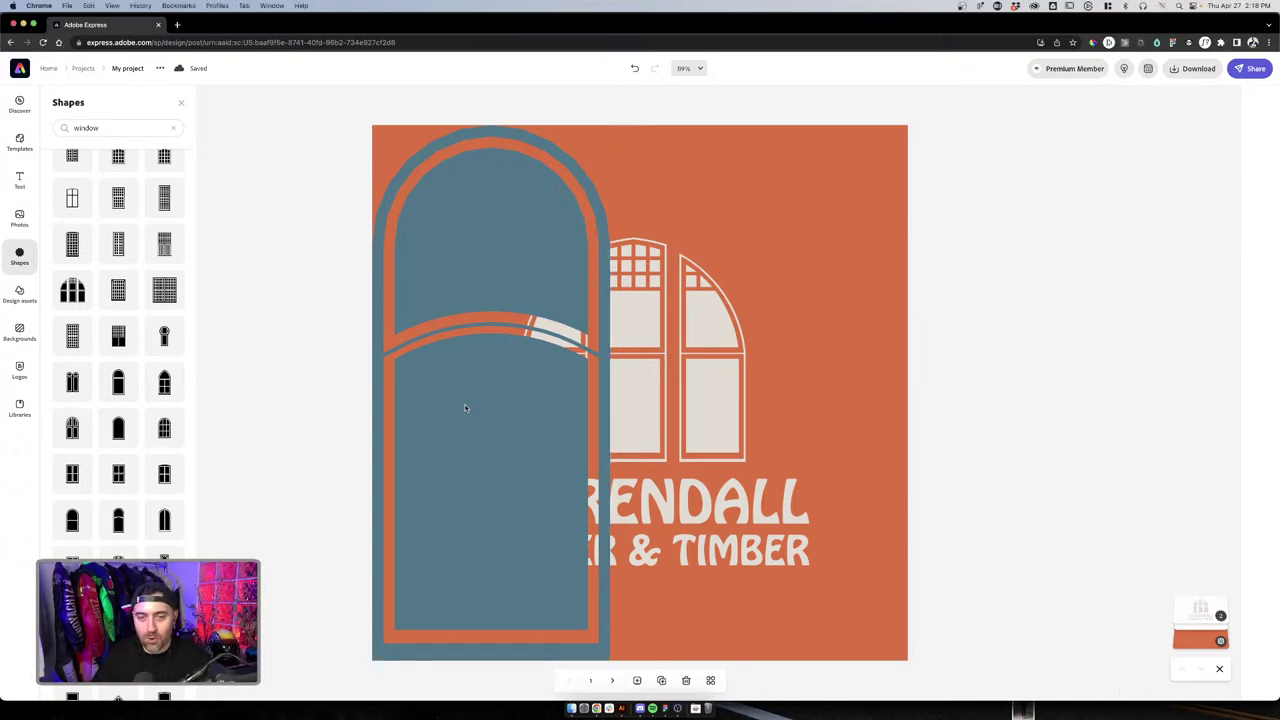
left_click(589, 388)
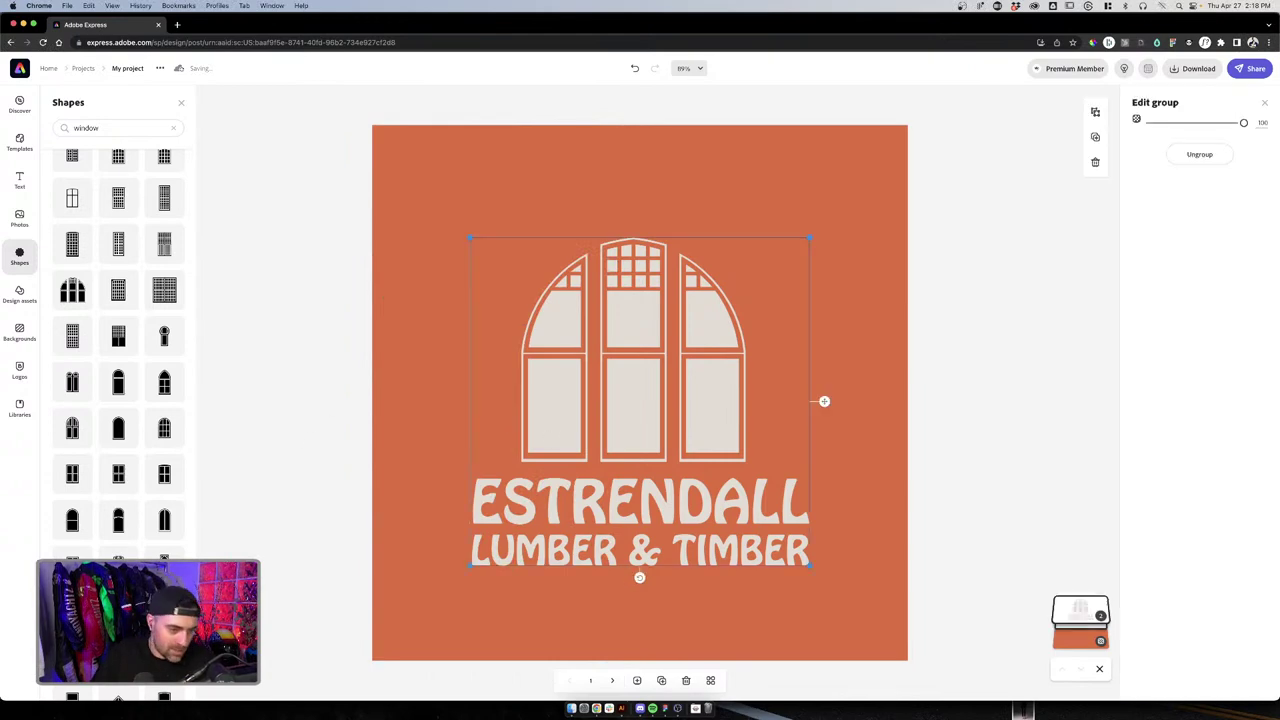
scroll(128, 540, "down", 8)
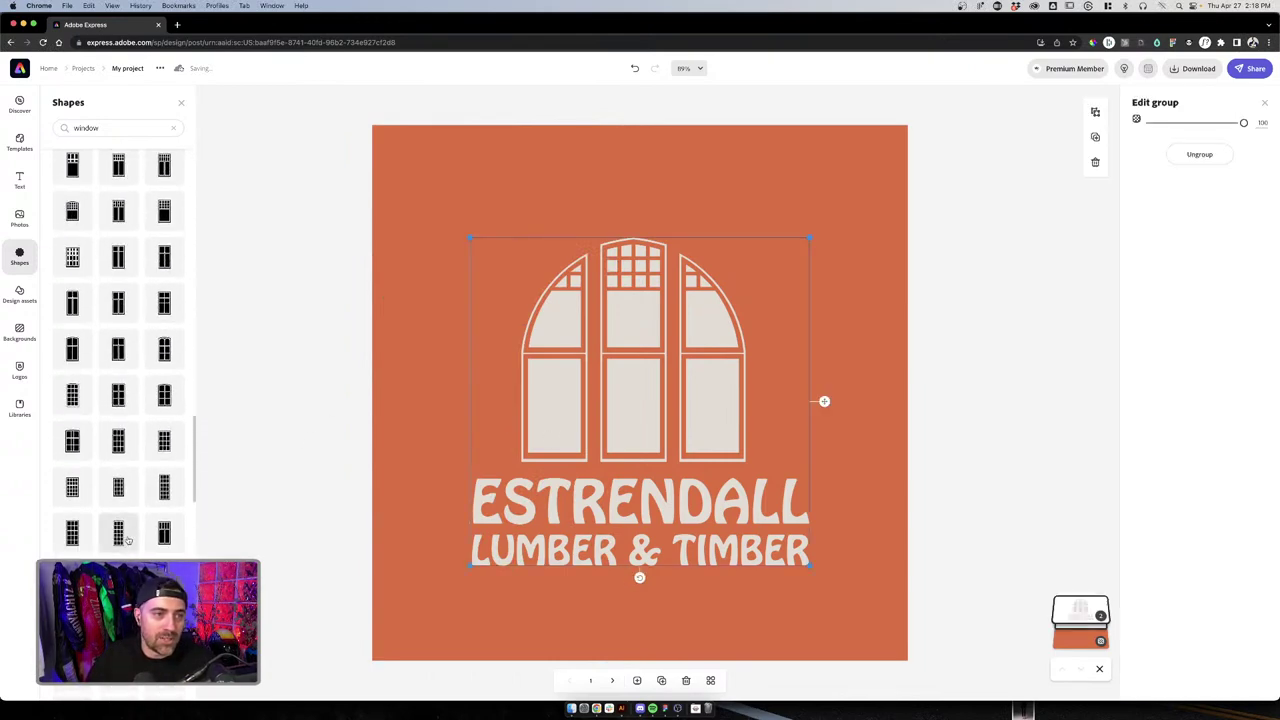
scroll(126, 500, "up", 5)
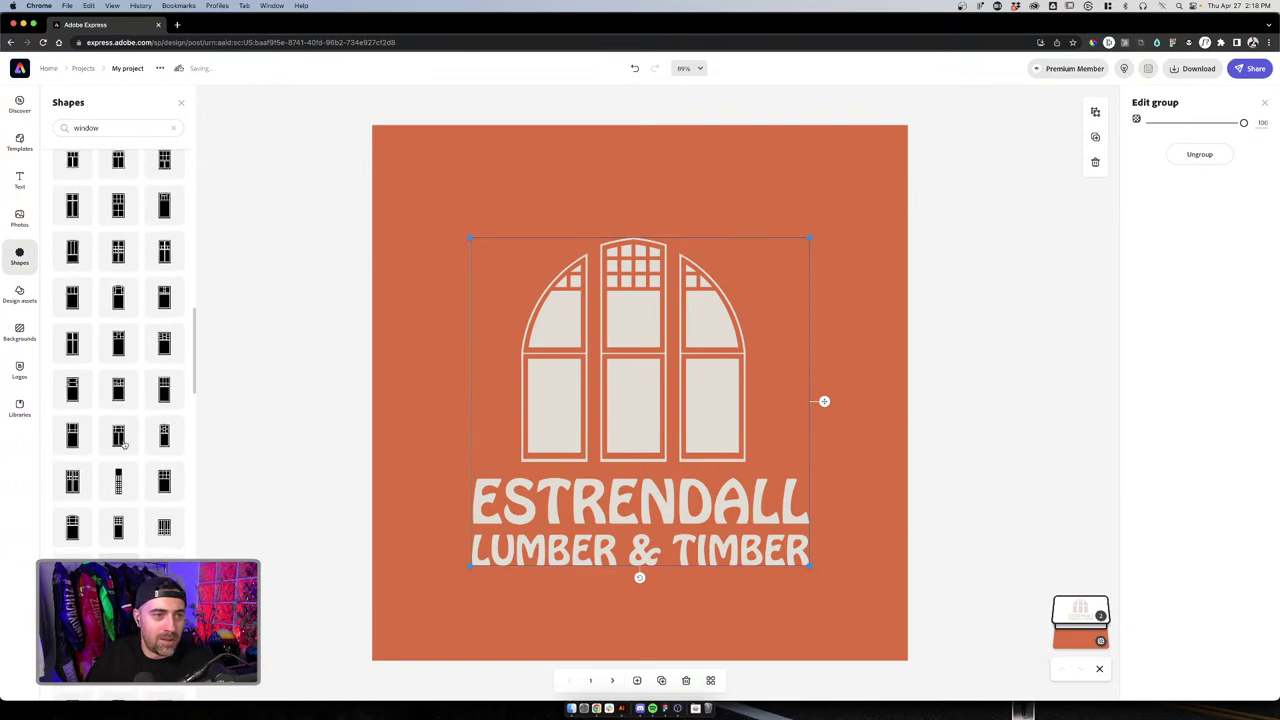
scroll(122, 446, "up", 3)
scroll(120, 446, "down", 5)
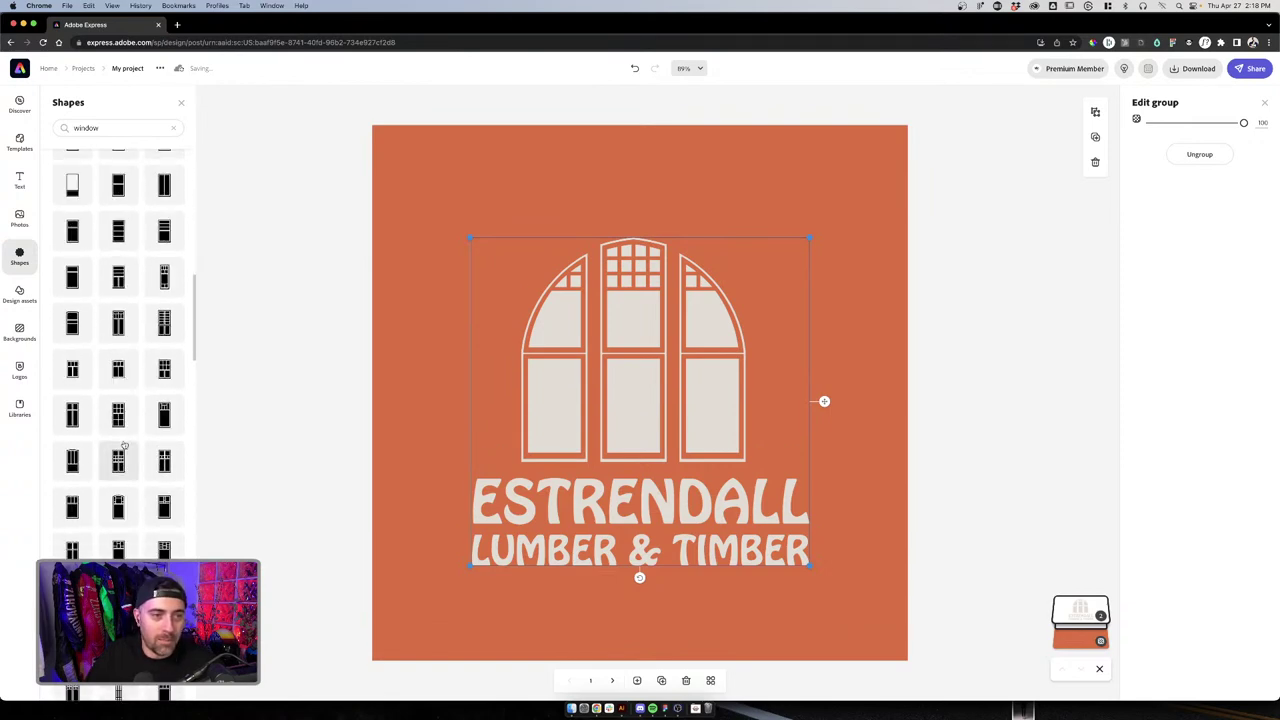
scroll(136, 346, "down", 3)
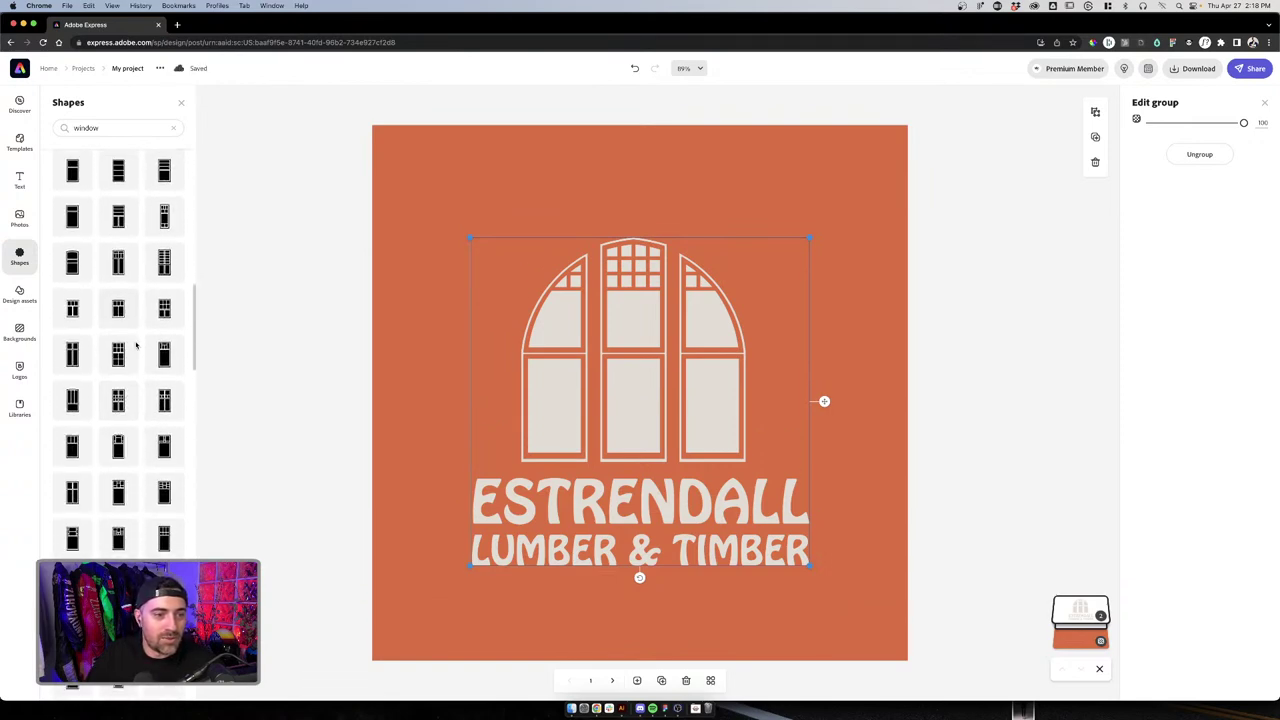
scroll(136, 346, "down", 3)
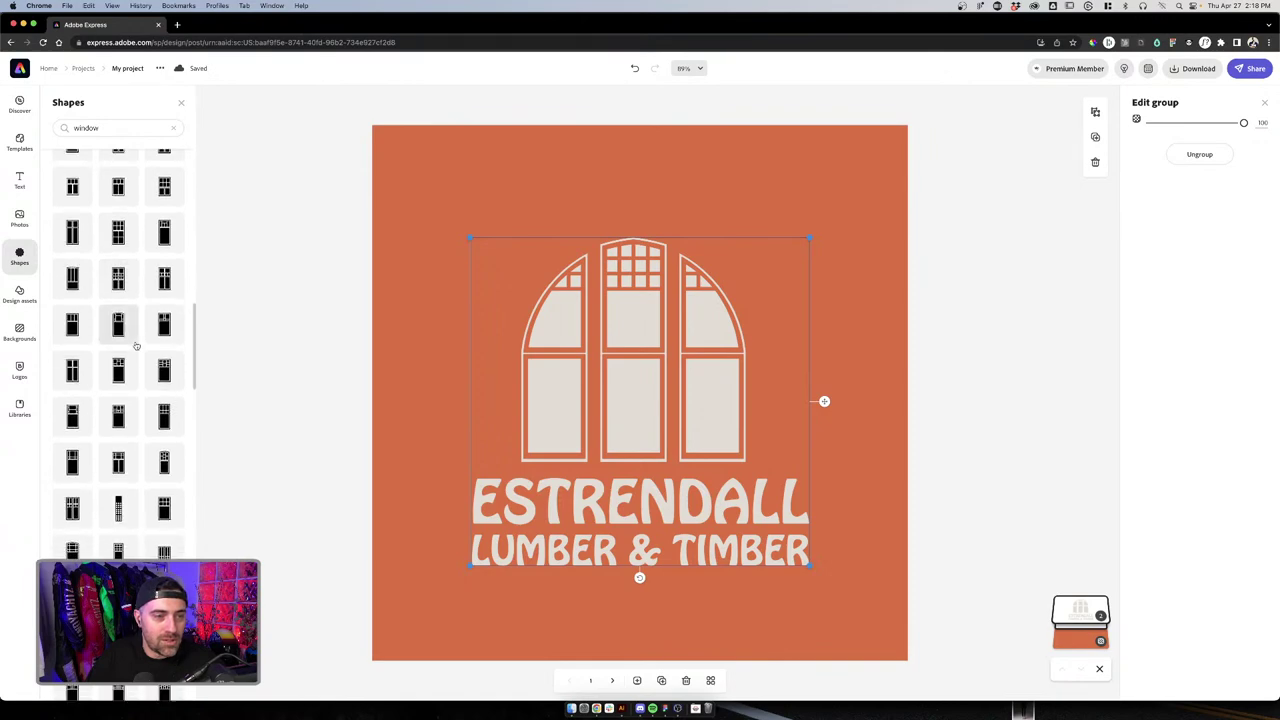
Briefly switch to Illustrator and back, then add a six-pane rectangular window shape
left_click(621, 708)
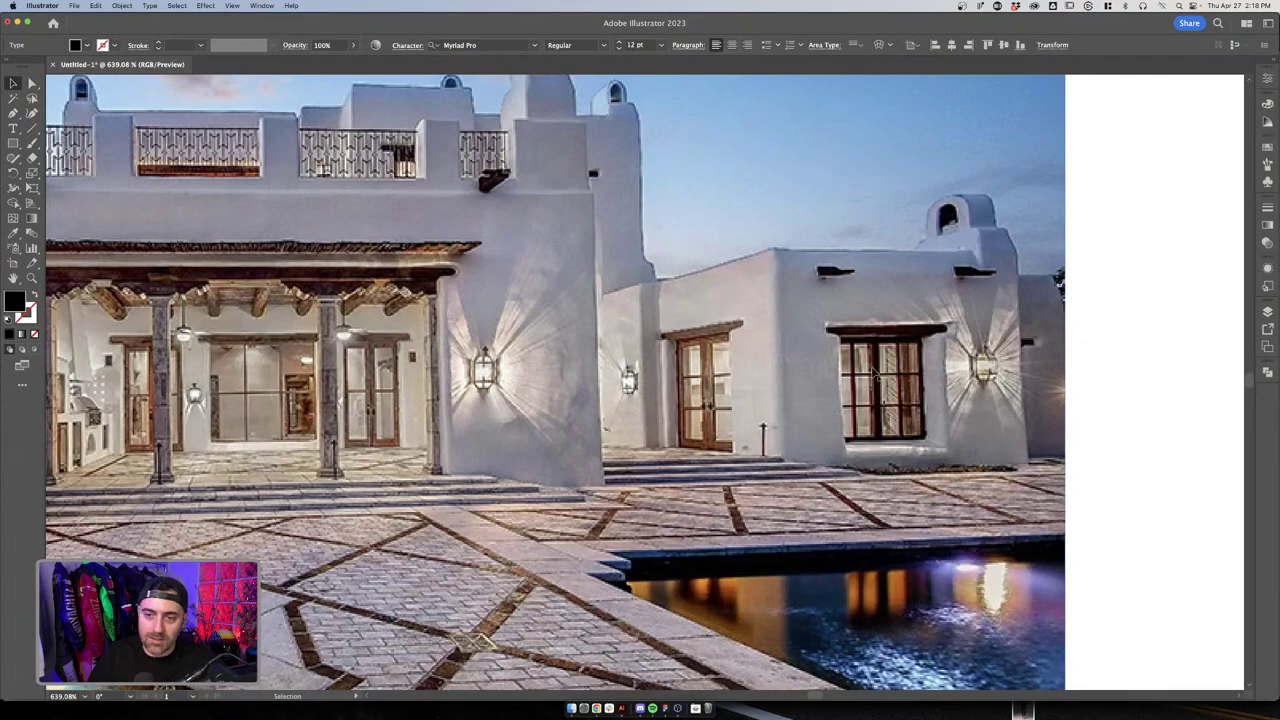
key("ctrl+Up")
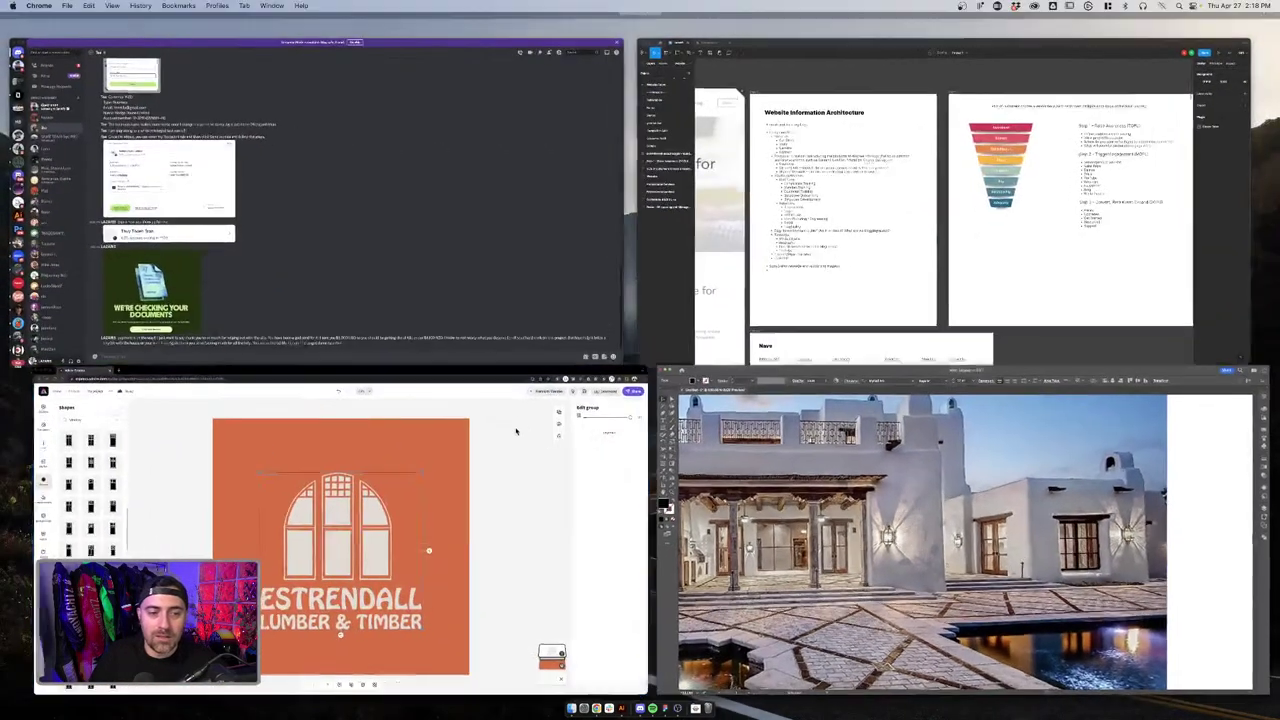
left_click(628, 449)
scroll(95, 340, "down", 2)
scroll(95, 340, "down", 3)
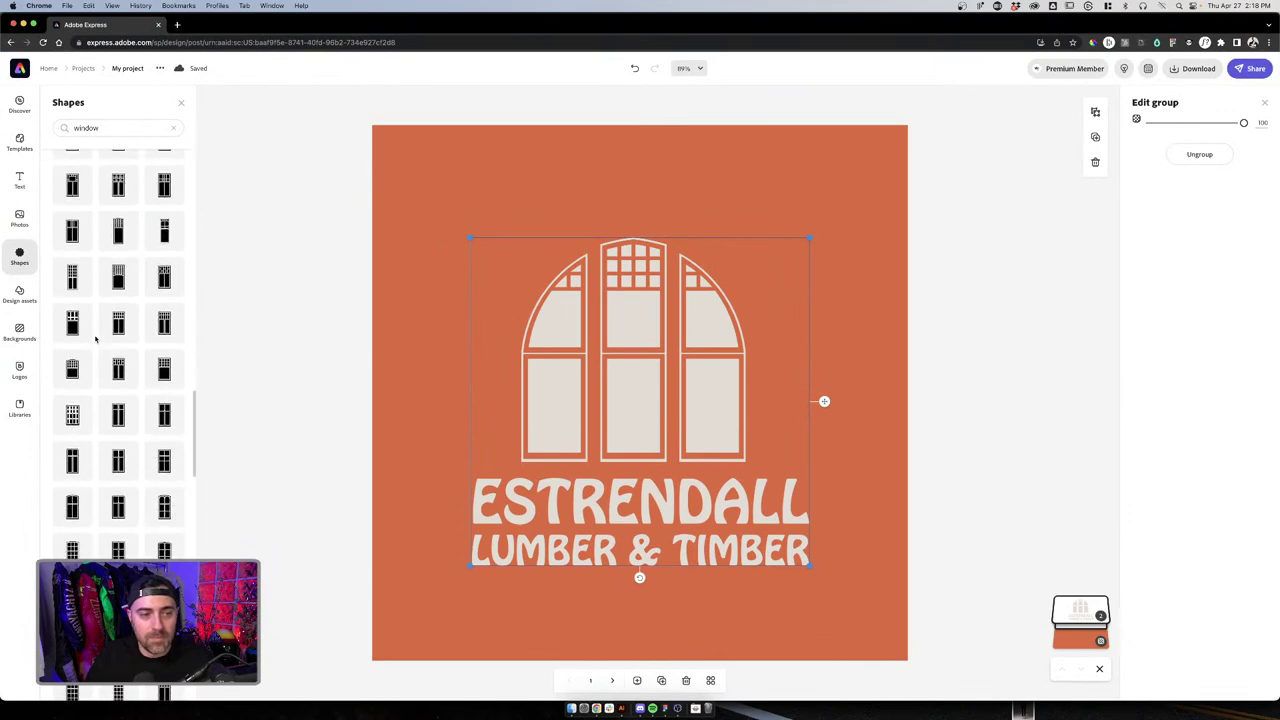
scroll(95, 340, "down", 3)
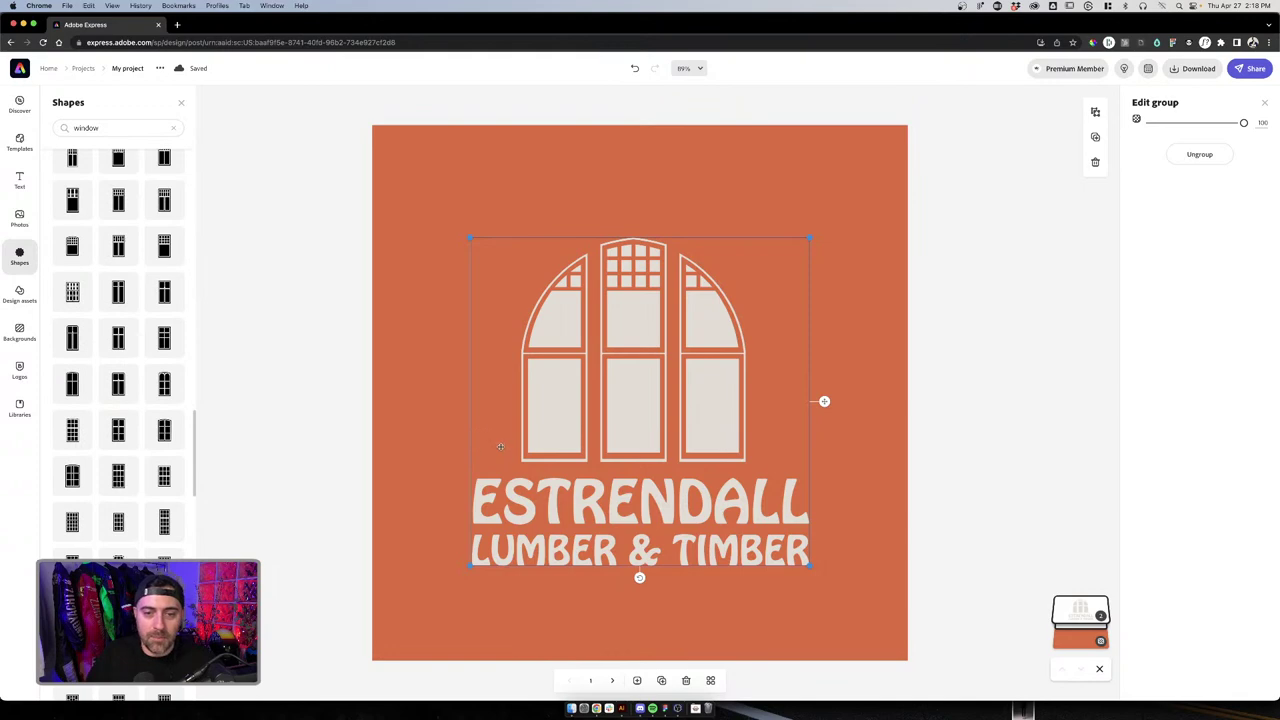
left_click(832, 316)
Ungroup the logo, delete the arched windows, and move the new window left above the text
left_click(720, 340)
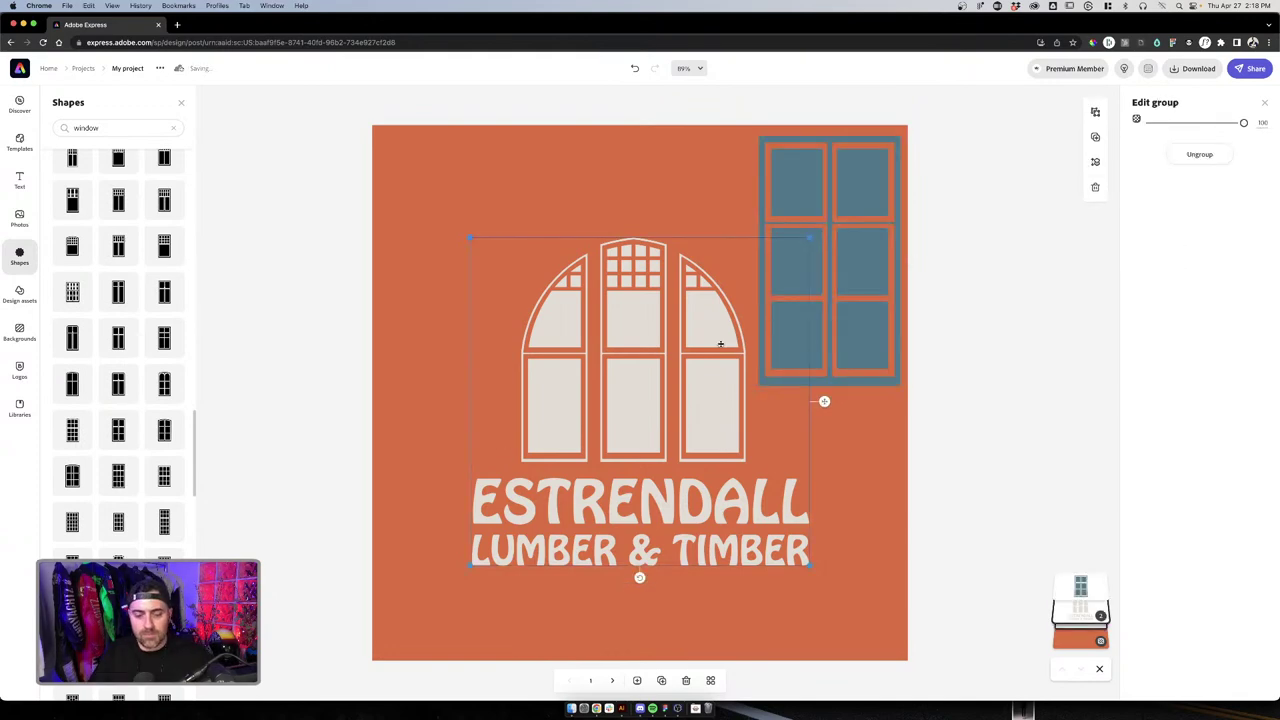
key("super+shift+g")
left_click(884, 406)
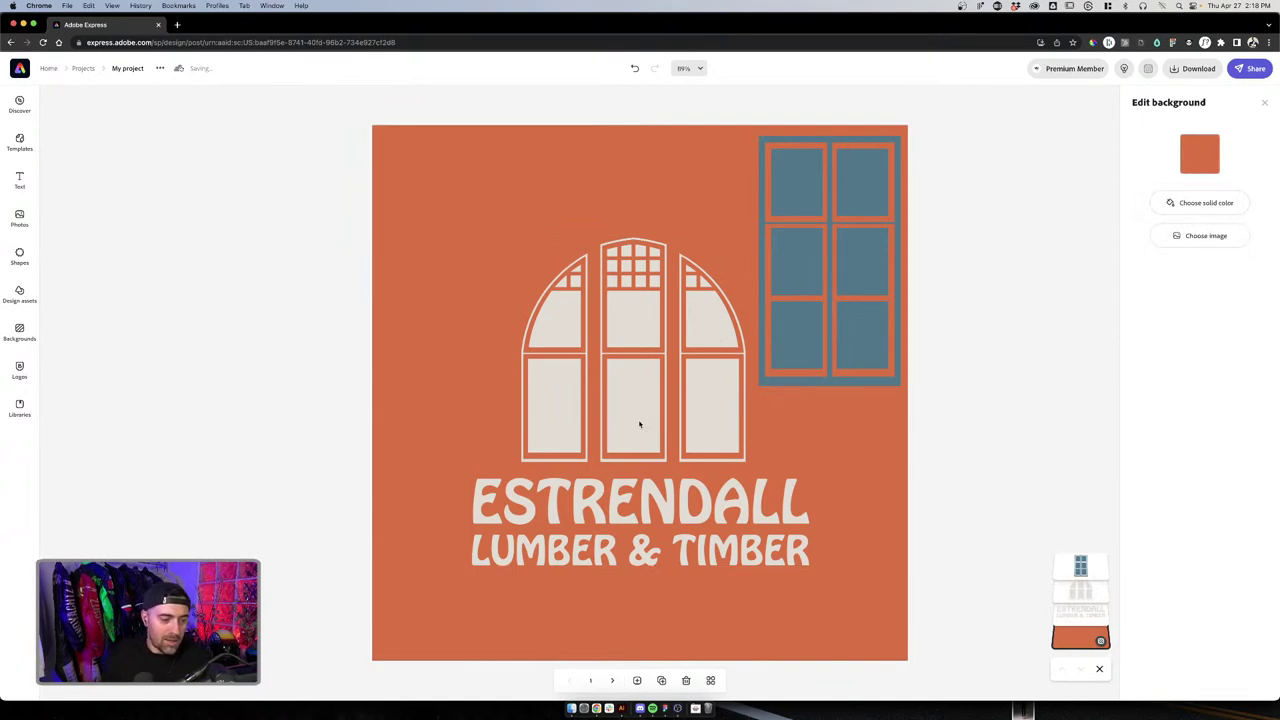
left_click(640, 424)
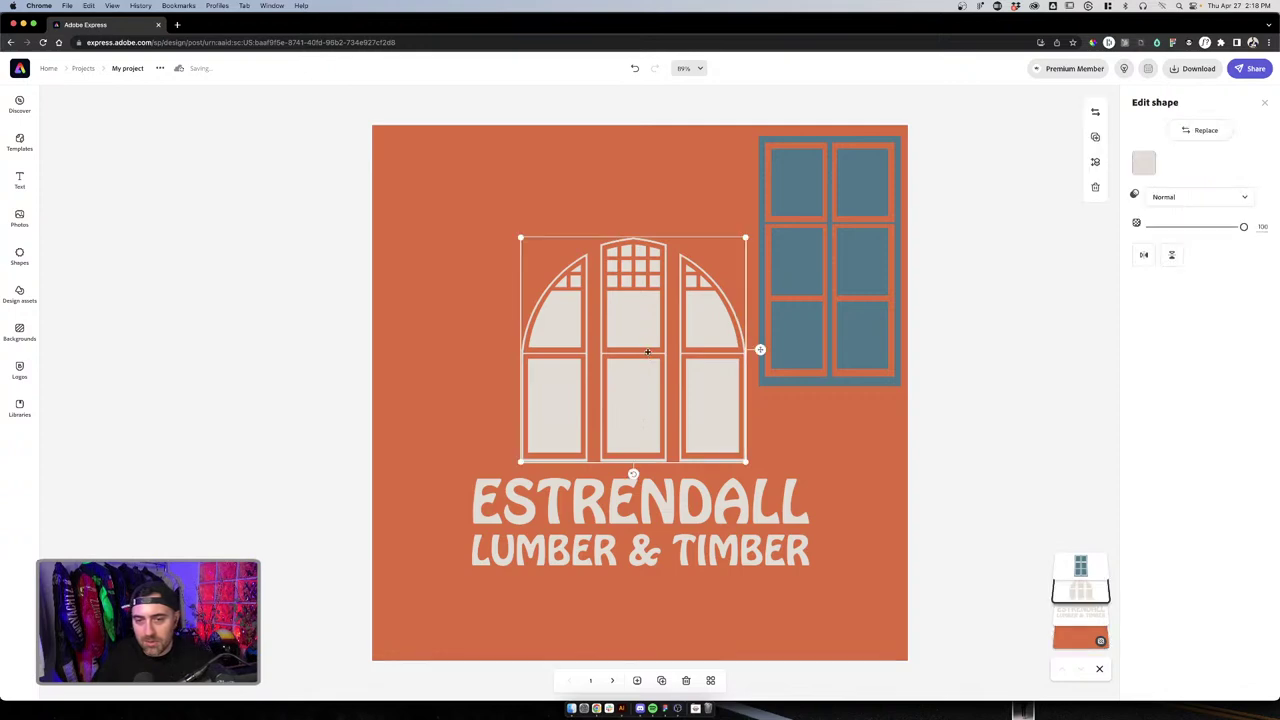
key("Delete")
left_click_drag(815, 316, 531, 393)
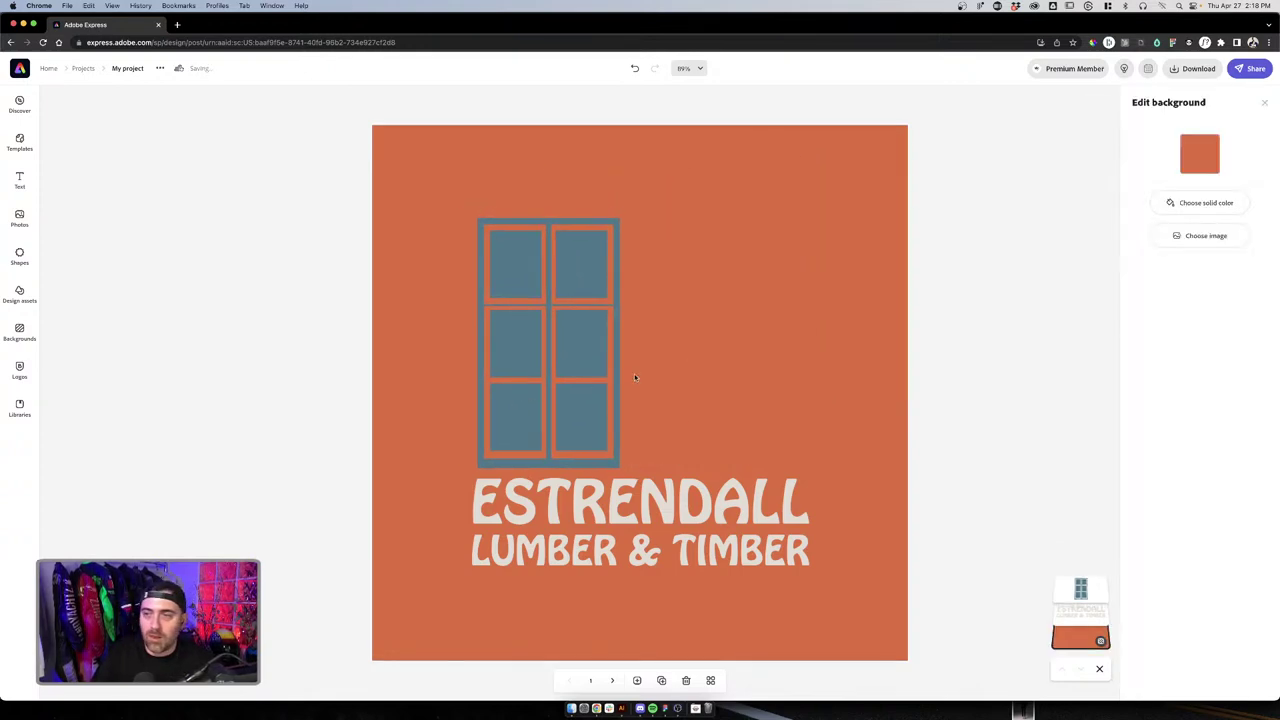
Recolour the six-pane window cream by sampling the text colour with the eyedropper
left_click(534, 321)
left_click(1143, 162)
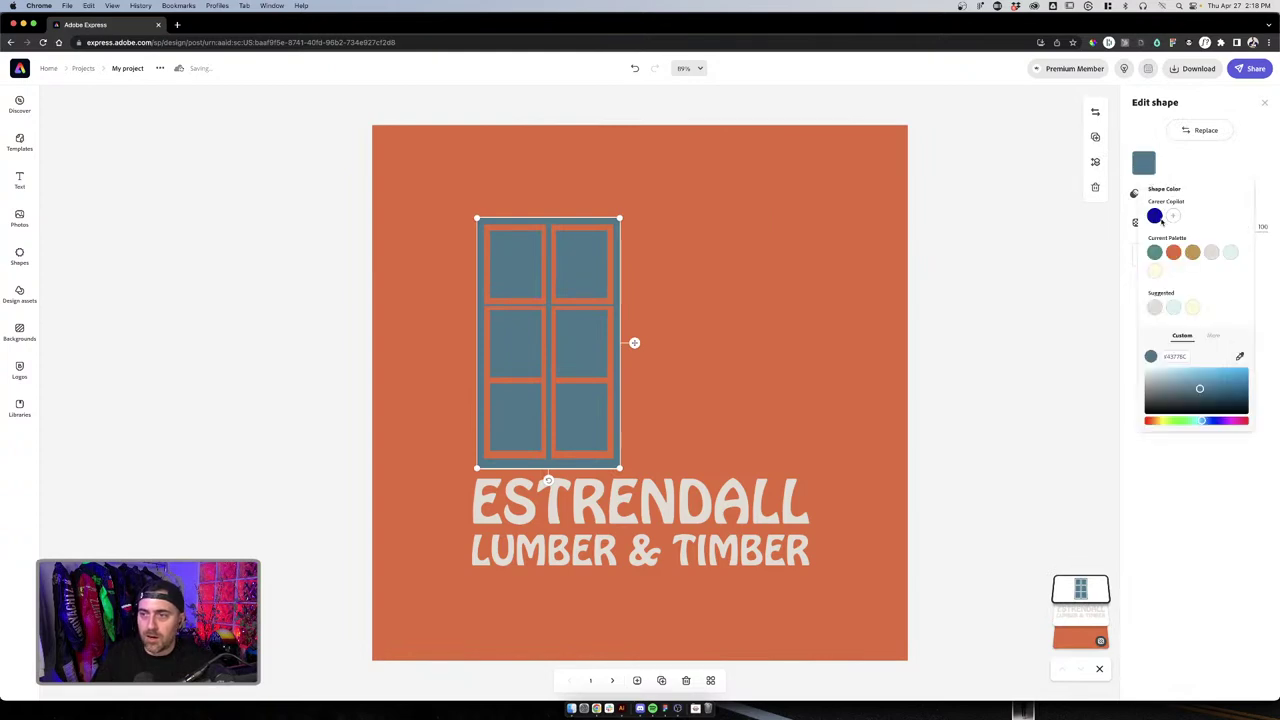
left_click(1240, 357)
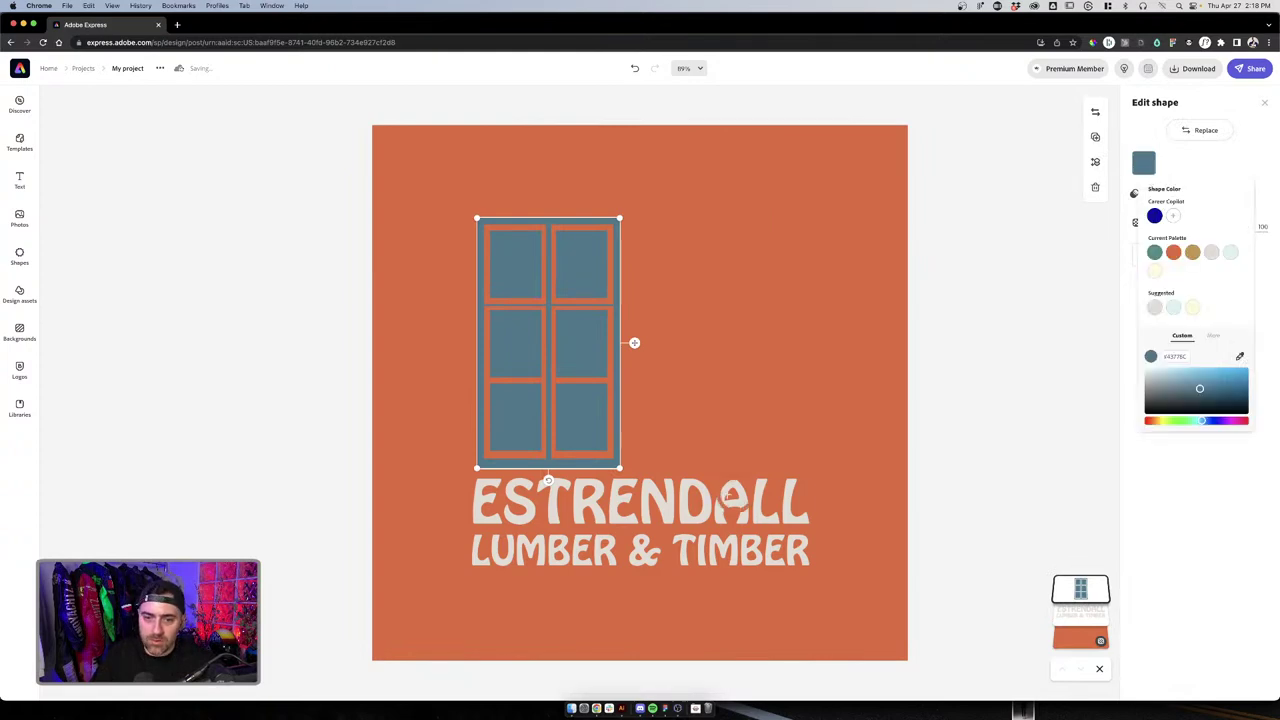
left_click(670, 500)
left_click(692, 343)
mouse_move(518, 368)
left_mouse_down()
mouse_move(646, 371)
mouse_move(516, 361)
left_mouse_up()
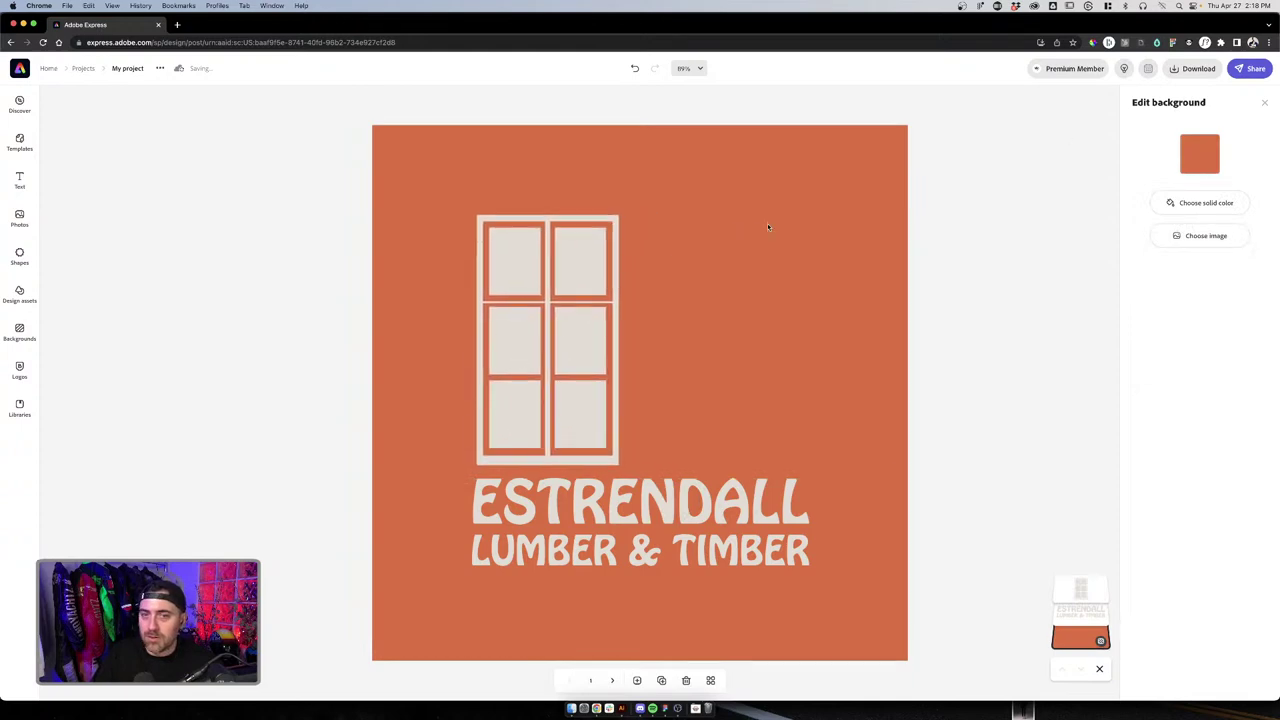
Duplicate the cream window, place the copy beside it, and centre the pair over the text
left_click(570, 262)
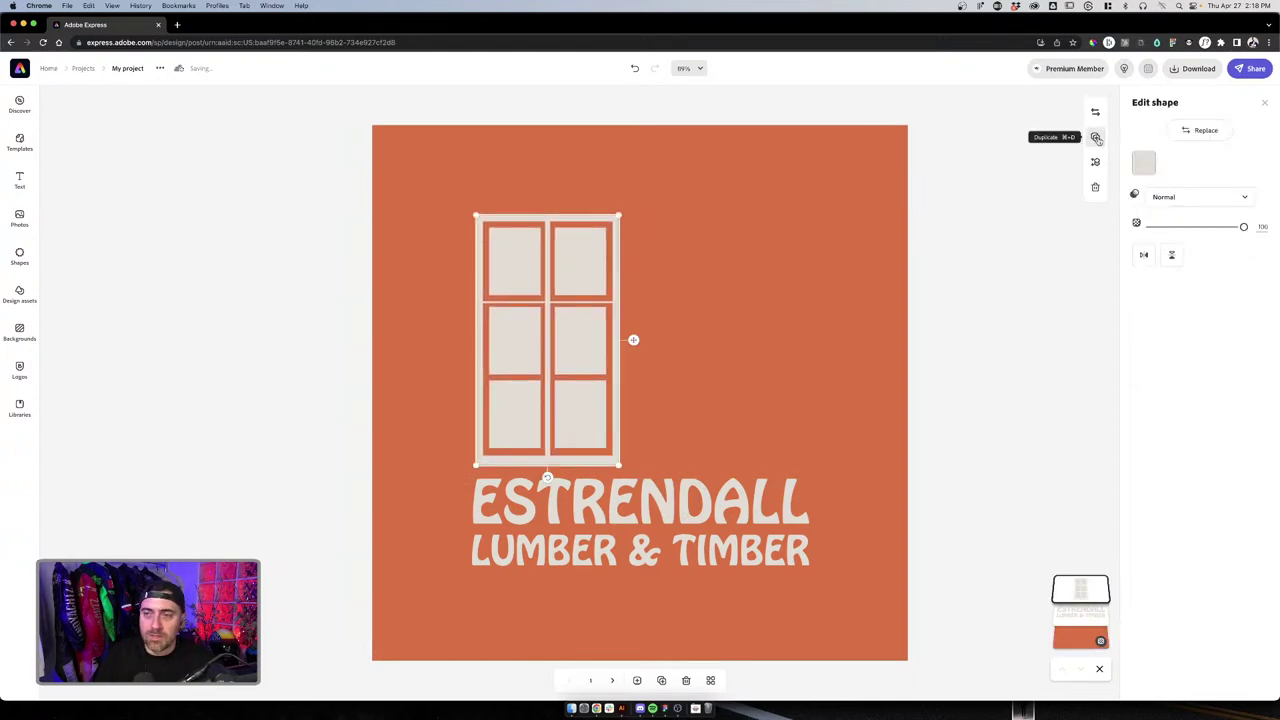
left_click(1095, 140)
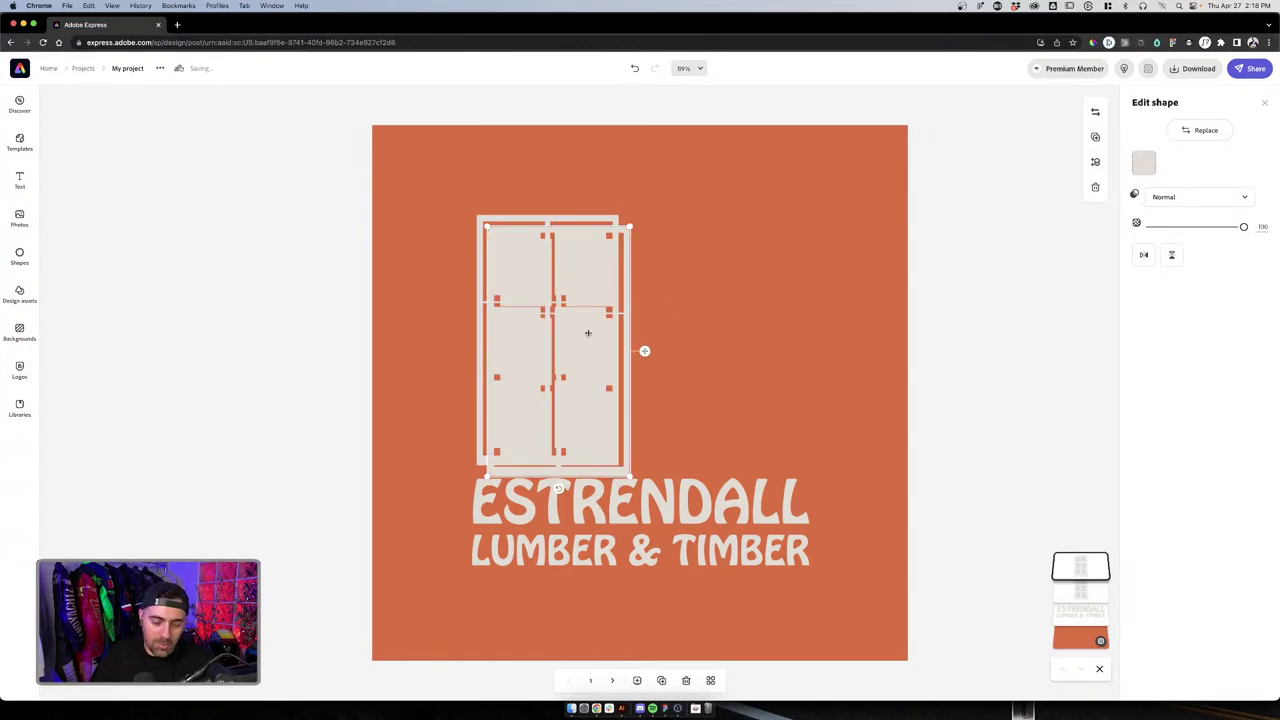
left_click_drag(546, 328, 687, 322)
left_click(780, 340)
left_click(743, 360)
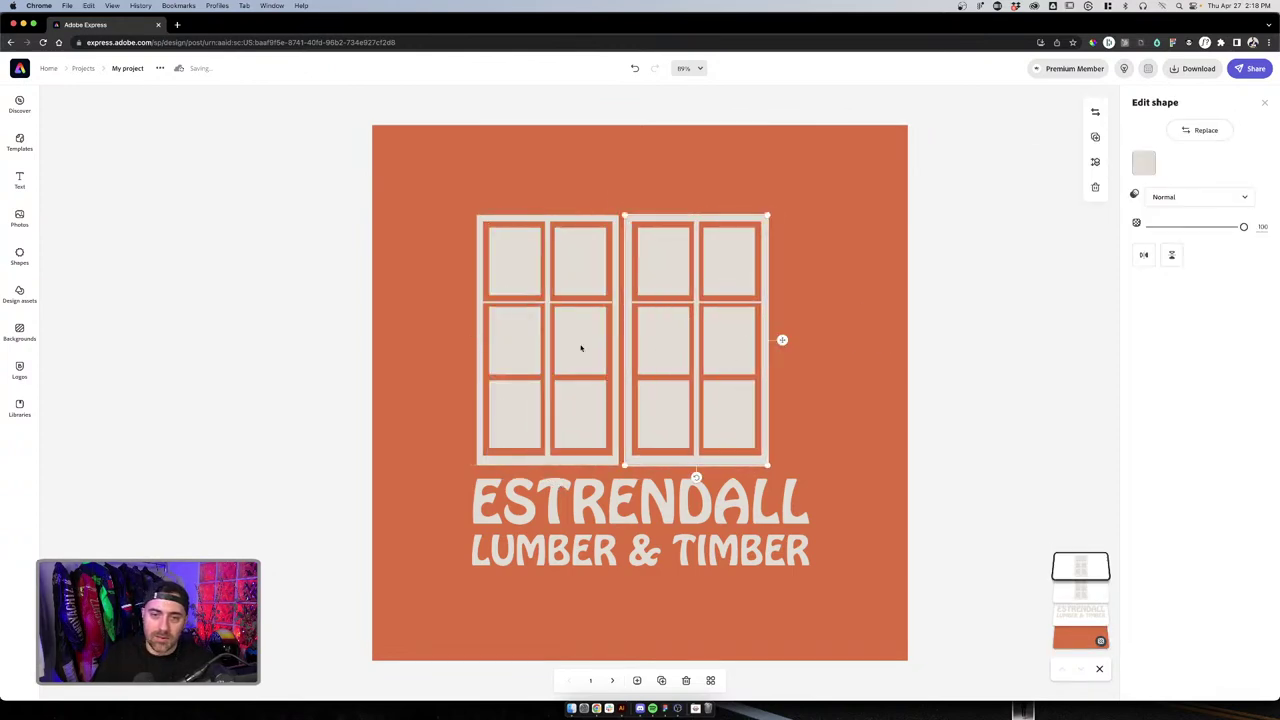
left_click(595, 349, "shift")
left_click_drag(595, 349, 616, 349)
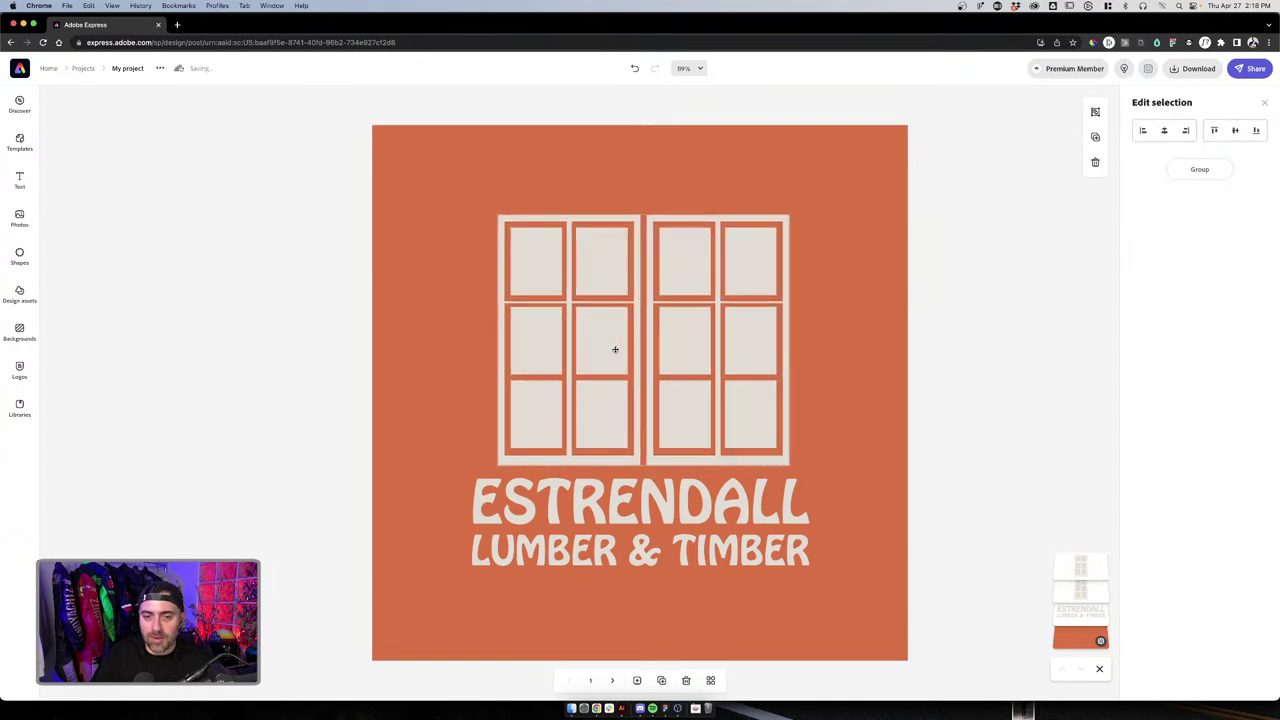
left_click(848, 337)
left_click(561, 444)
Replace the title text Estrendall Lumber & Timber by typing 'Wood Window Make'
left_click(578, 496)
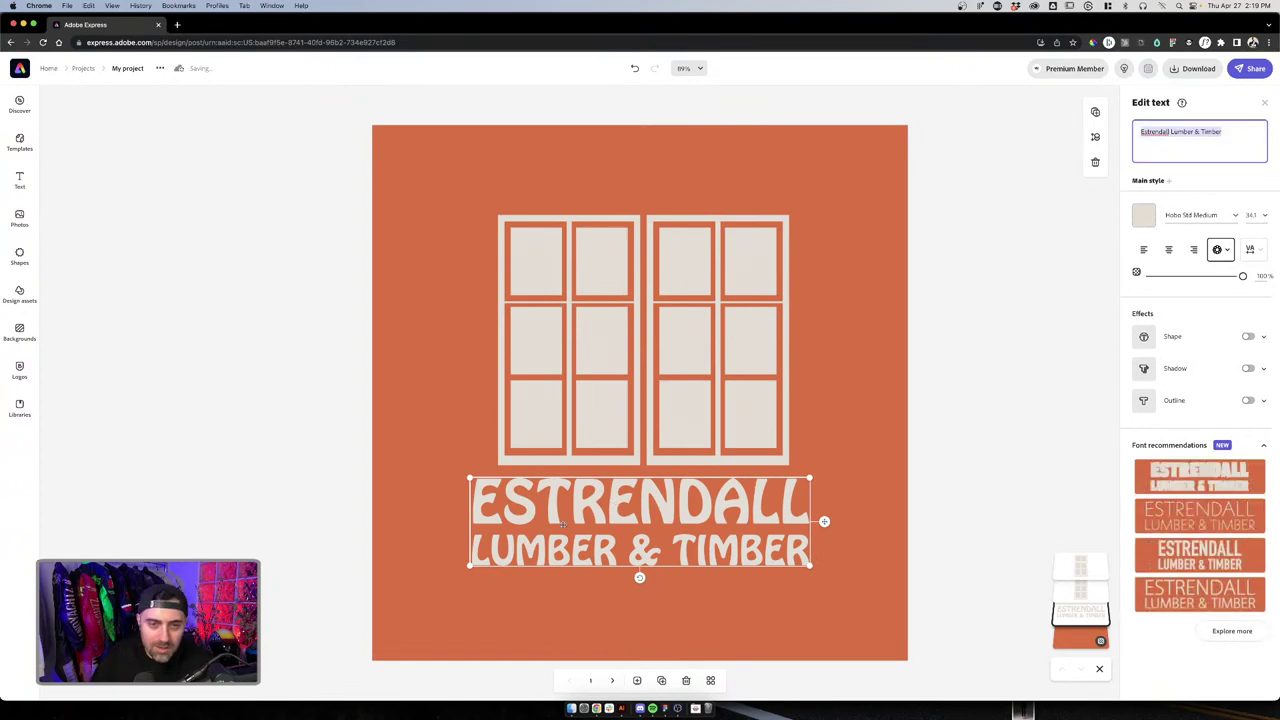
left_click_drag(1141, 132, 1175, 141)
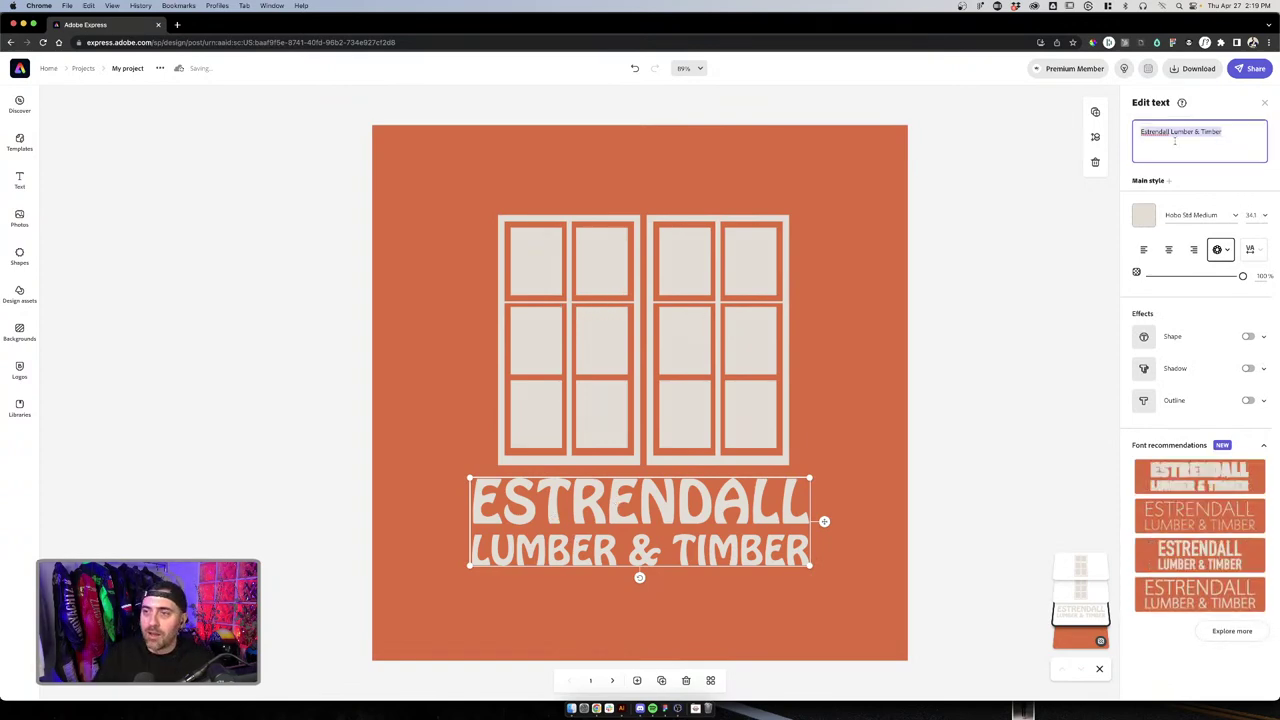
type("Wood W")
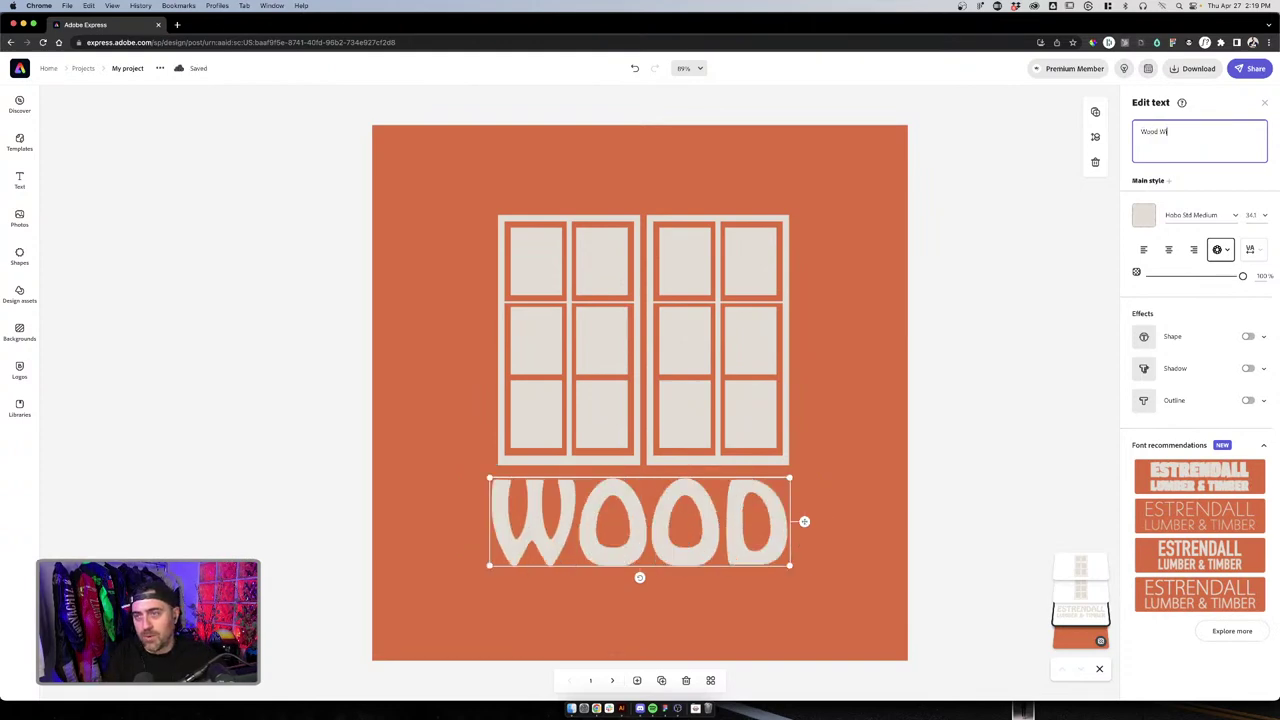
type("indow Makeover")
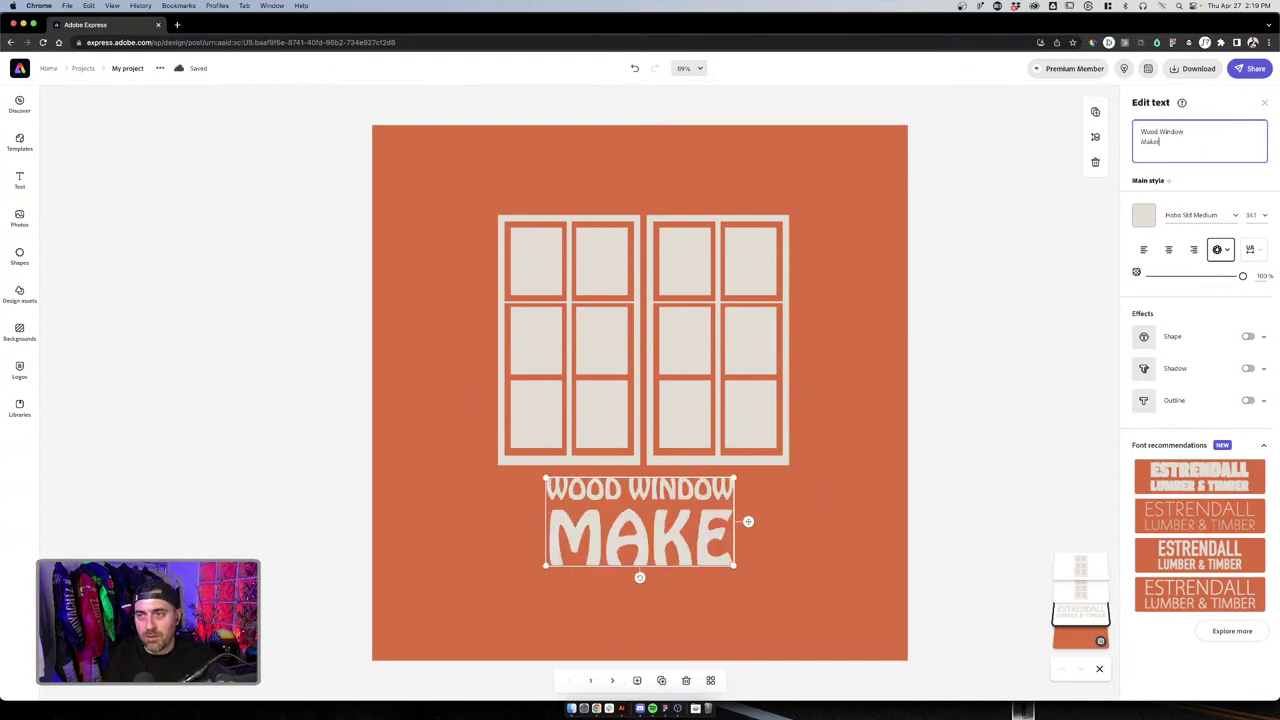
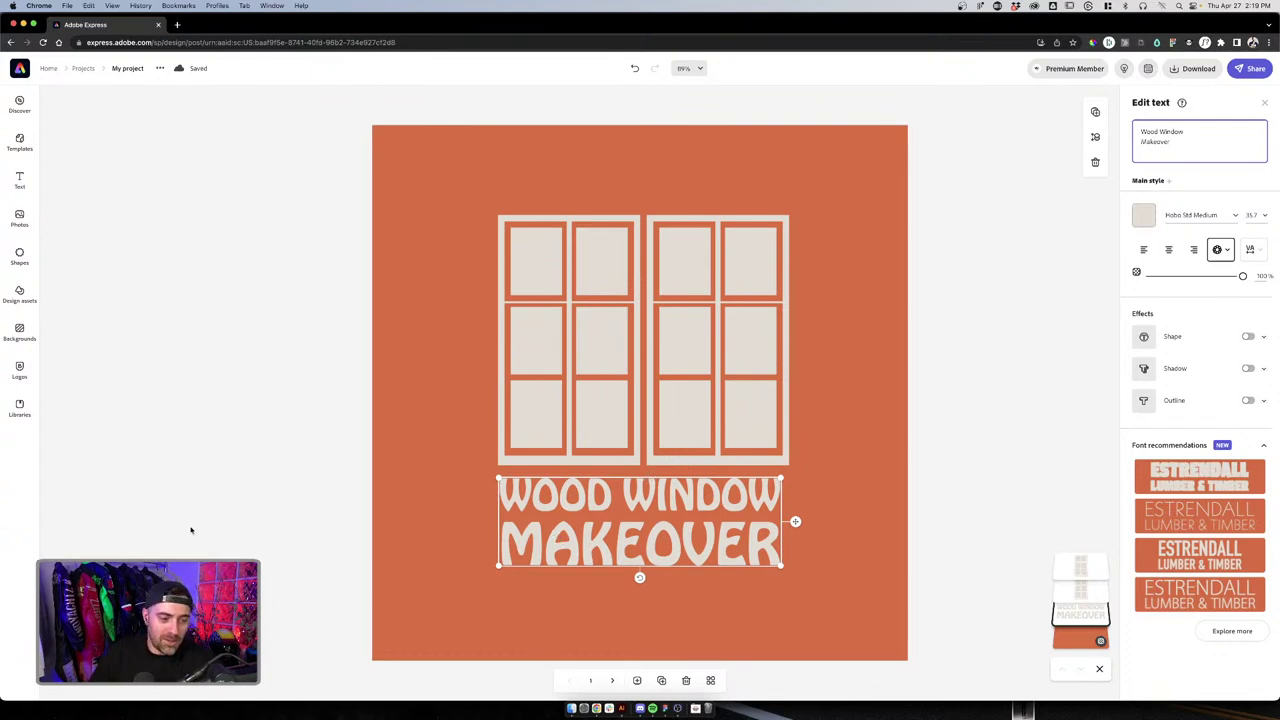
Nudge both window icons a few pixels upward together, then select the WOOD WINDOW MAKEOVER title
left_click(683, 391)
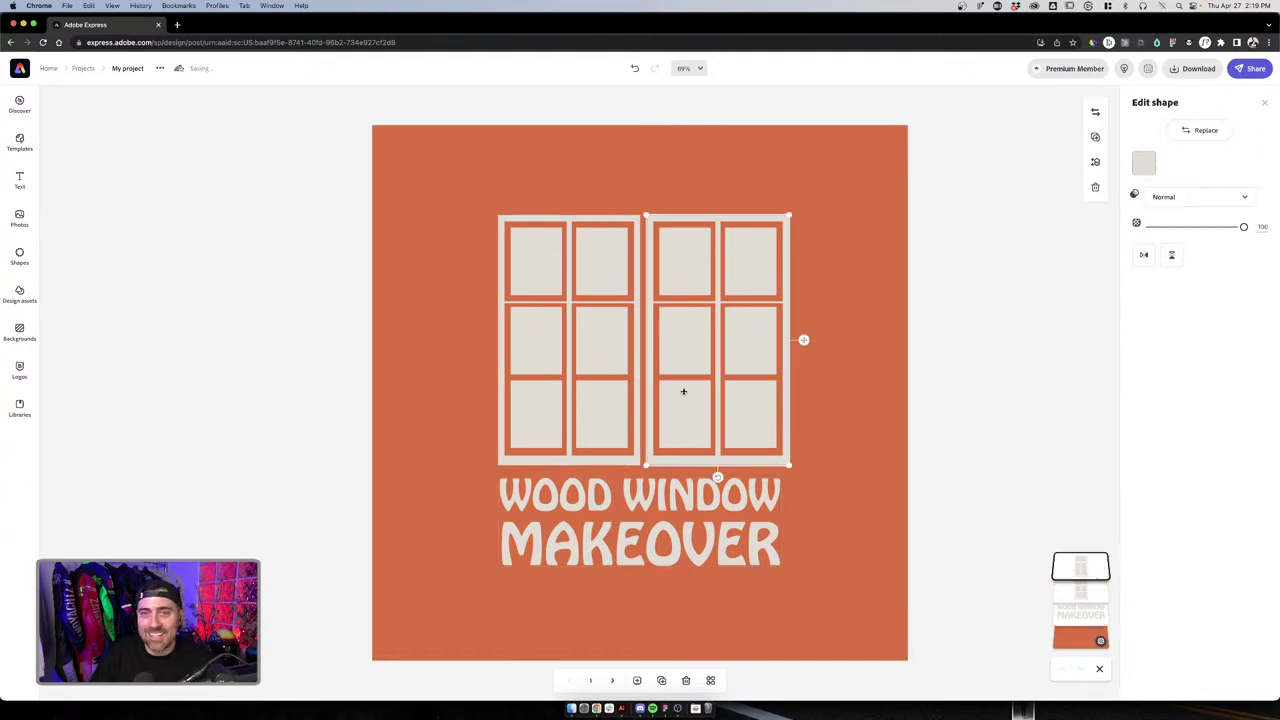
left_click(569, 400)
left_click(665, 400, "shift")
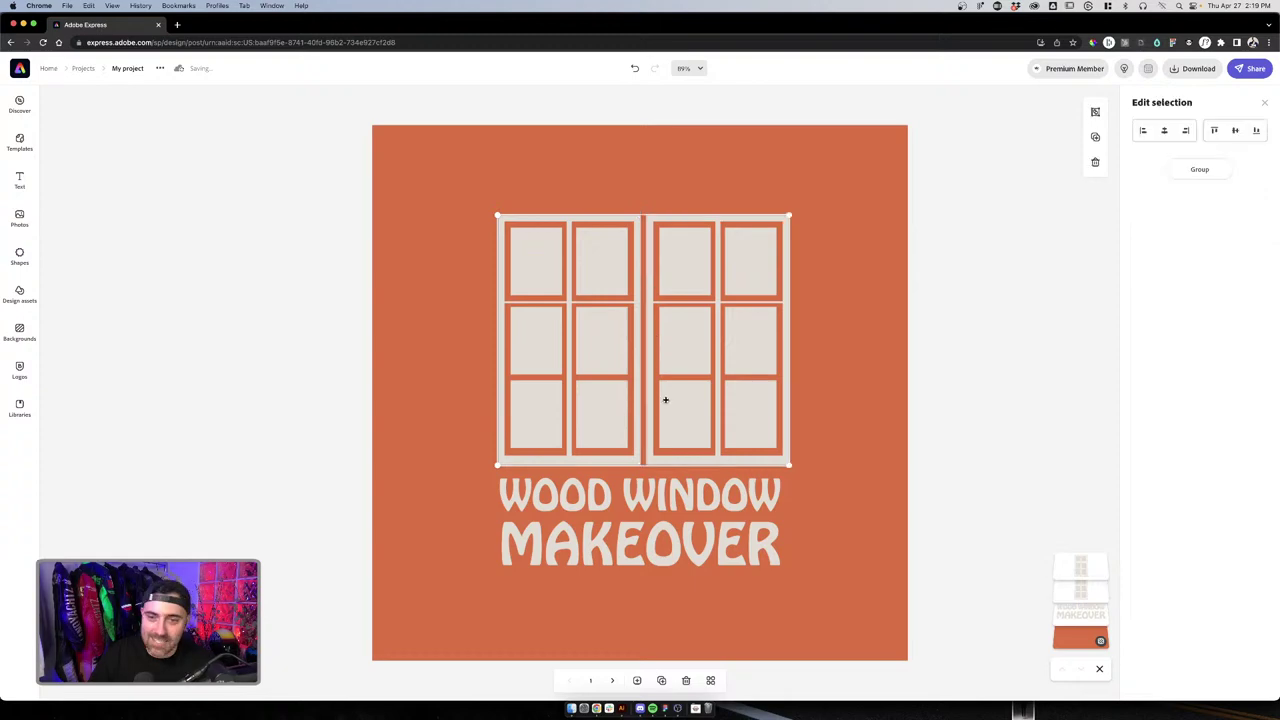
left_click(834, 320)
left_click(680, 340)
left_click(594, 354, "shift")
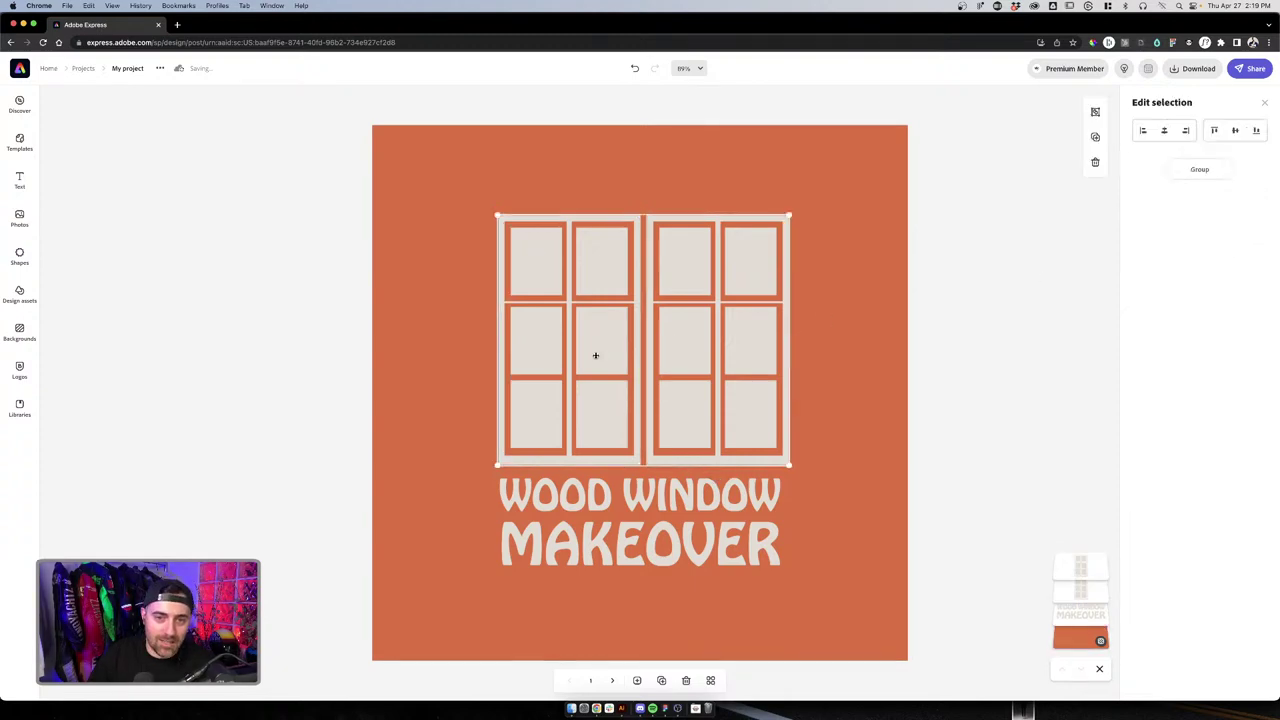
left_click_drag(594, 354, 599, 348)
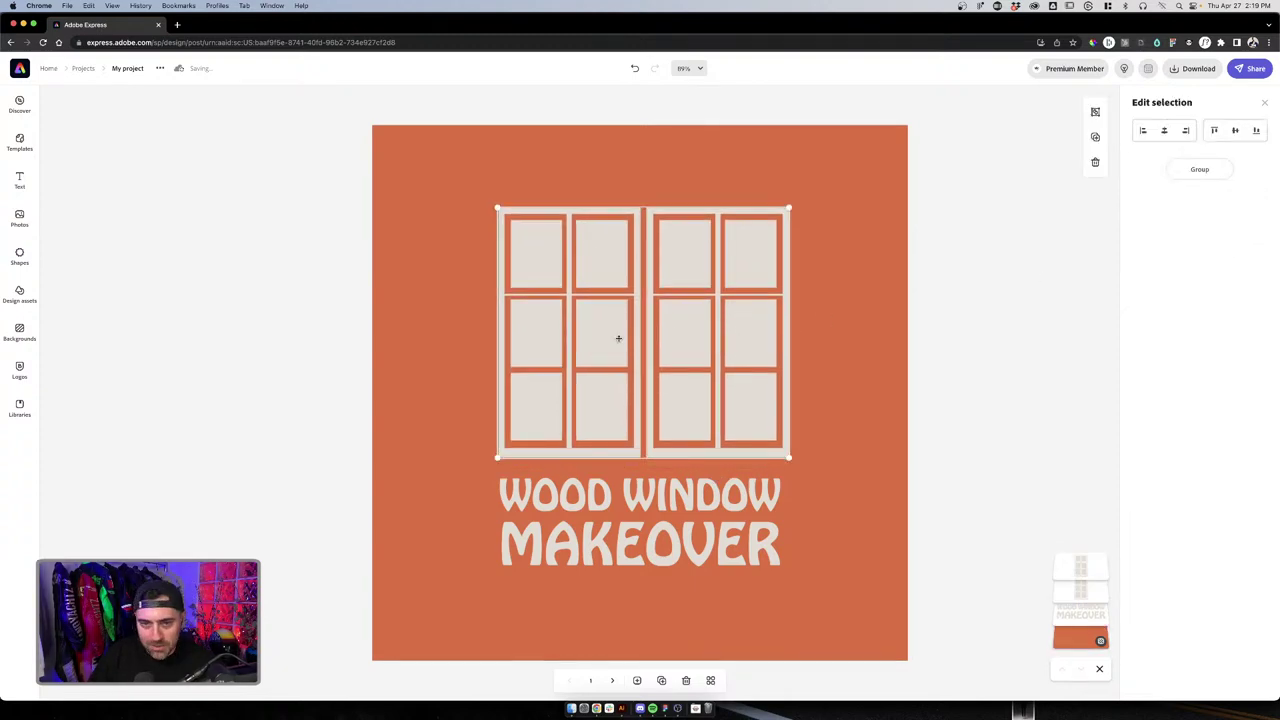
left_click(897, 290)
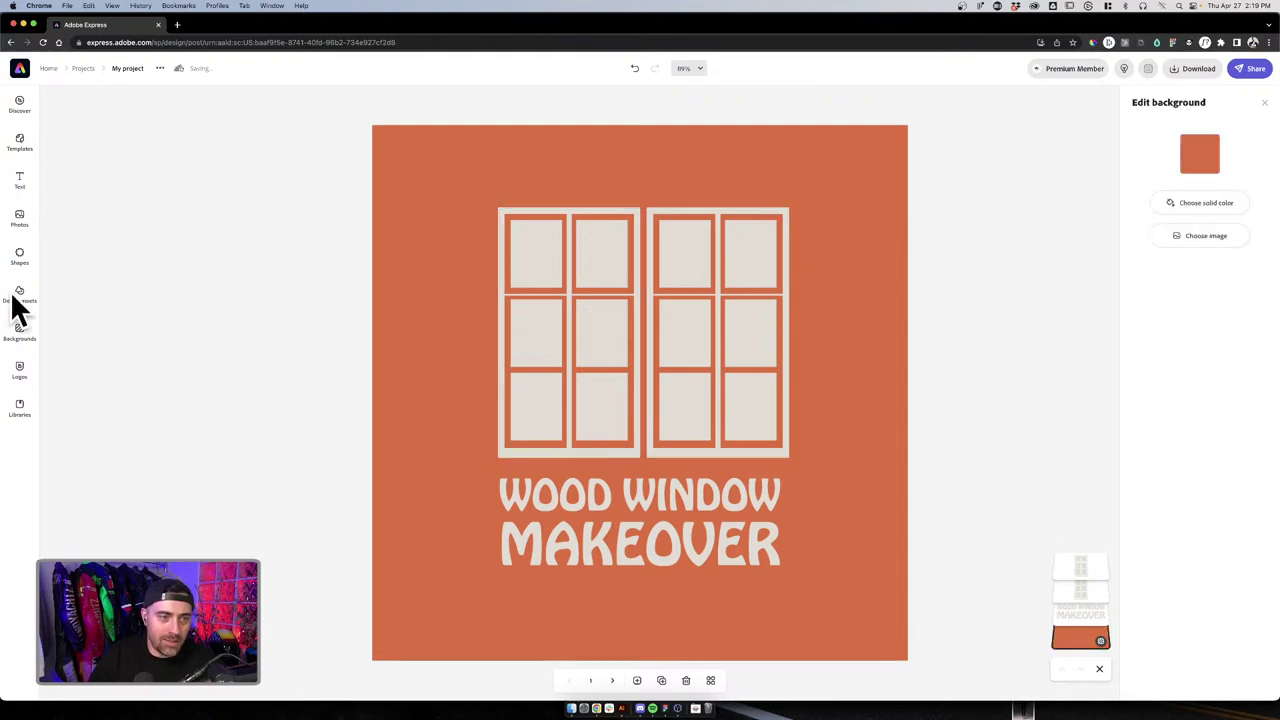
left_click(631, 319)
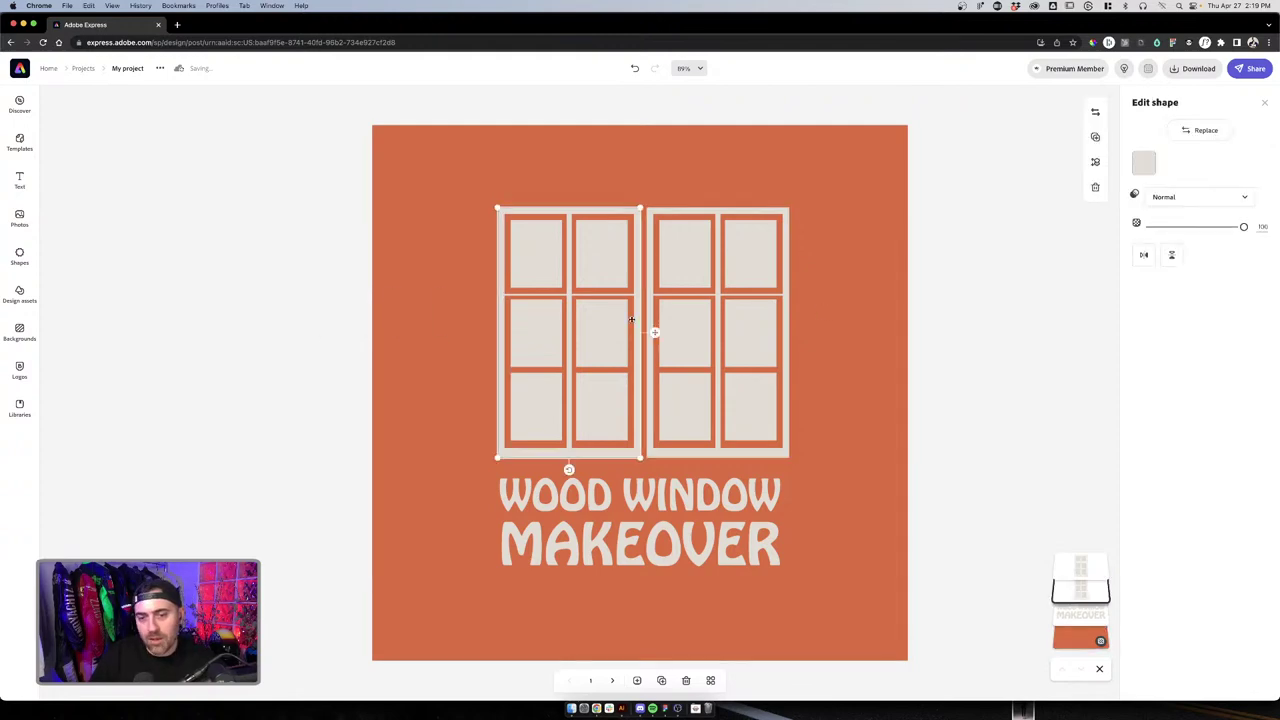
left_click(760, 496)
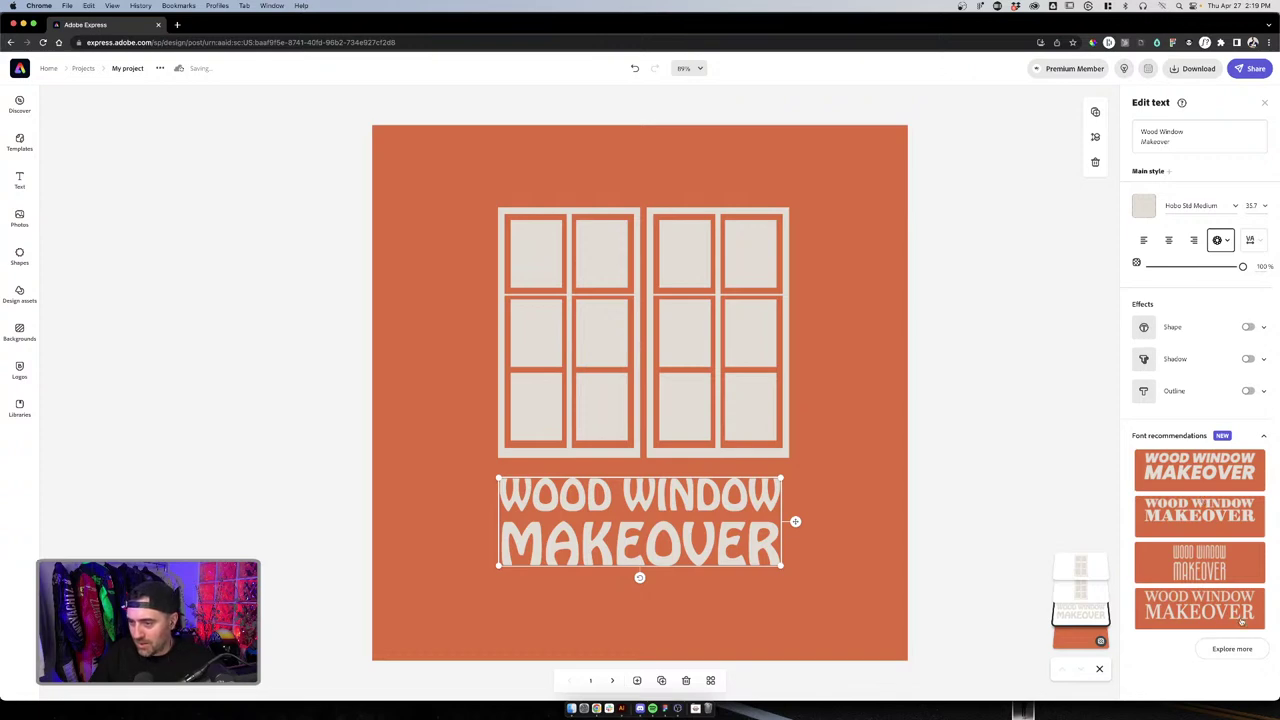
Search 'bebas' and apply Bebas Neue Regular to the title, then select the background
left_click(1233, 648)
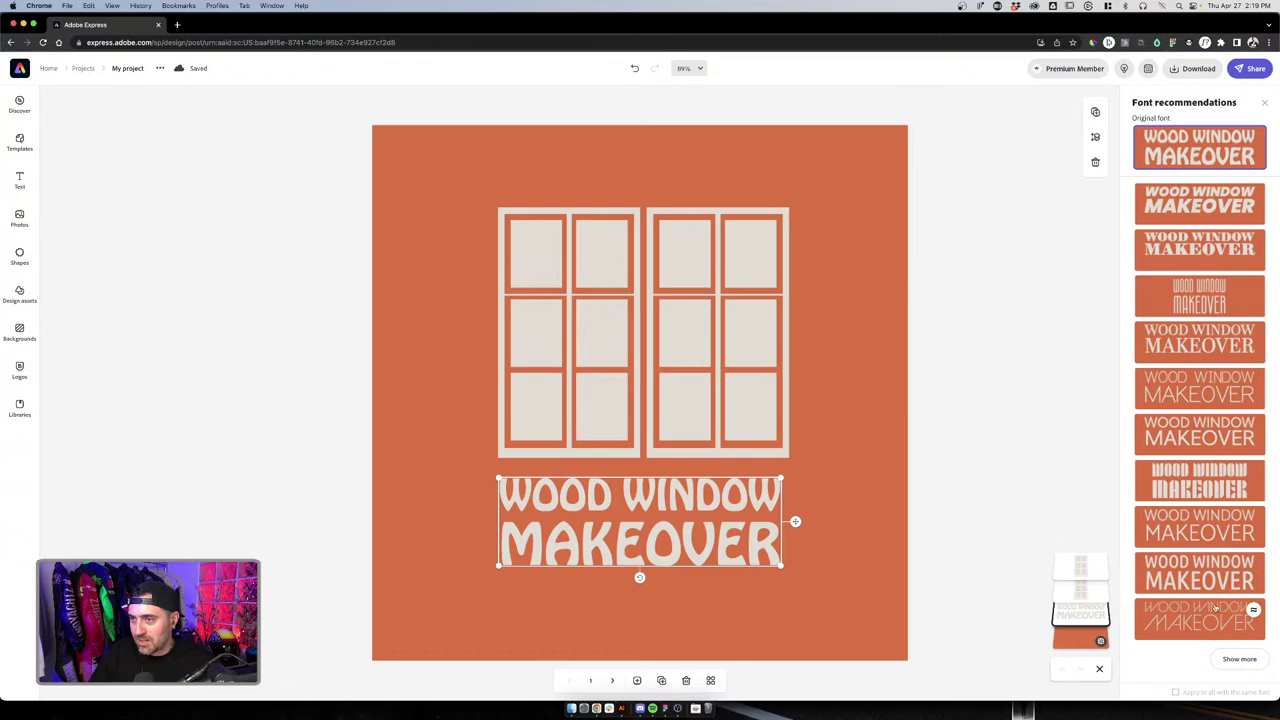
left_click(1264, 102)
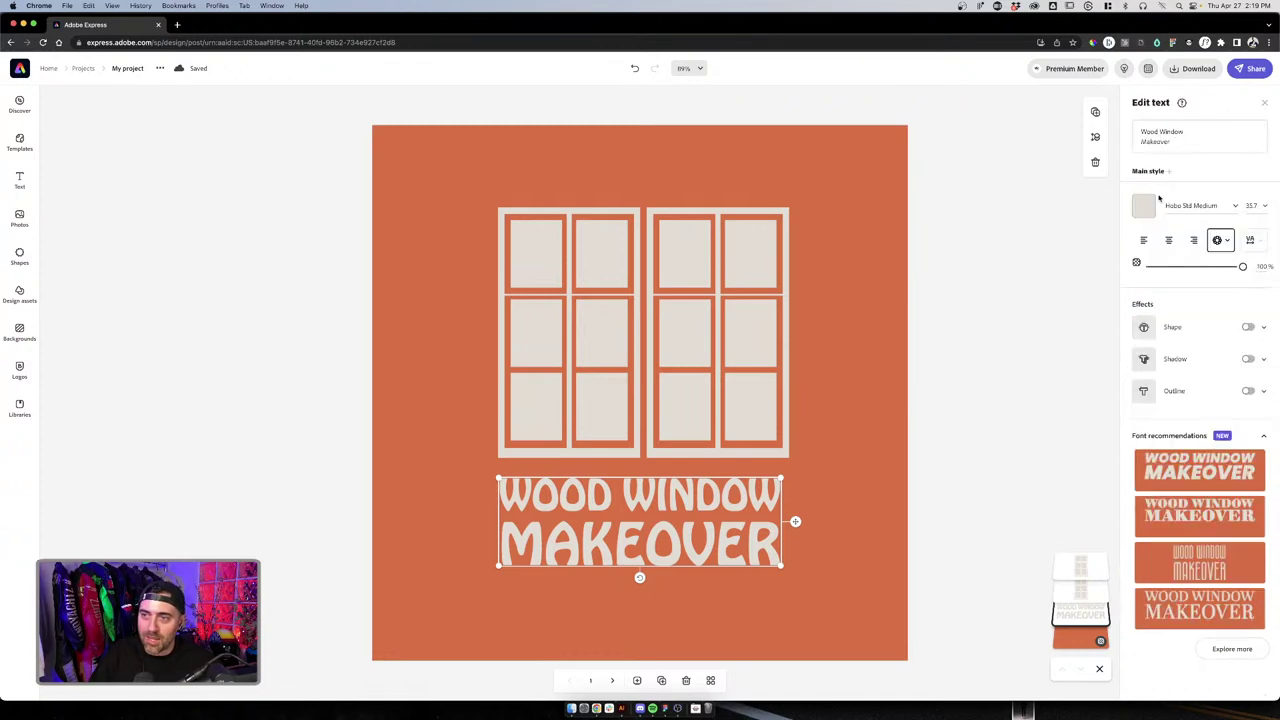
left_click(1195, 205)
type("bebas")
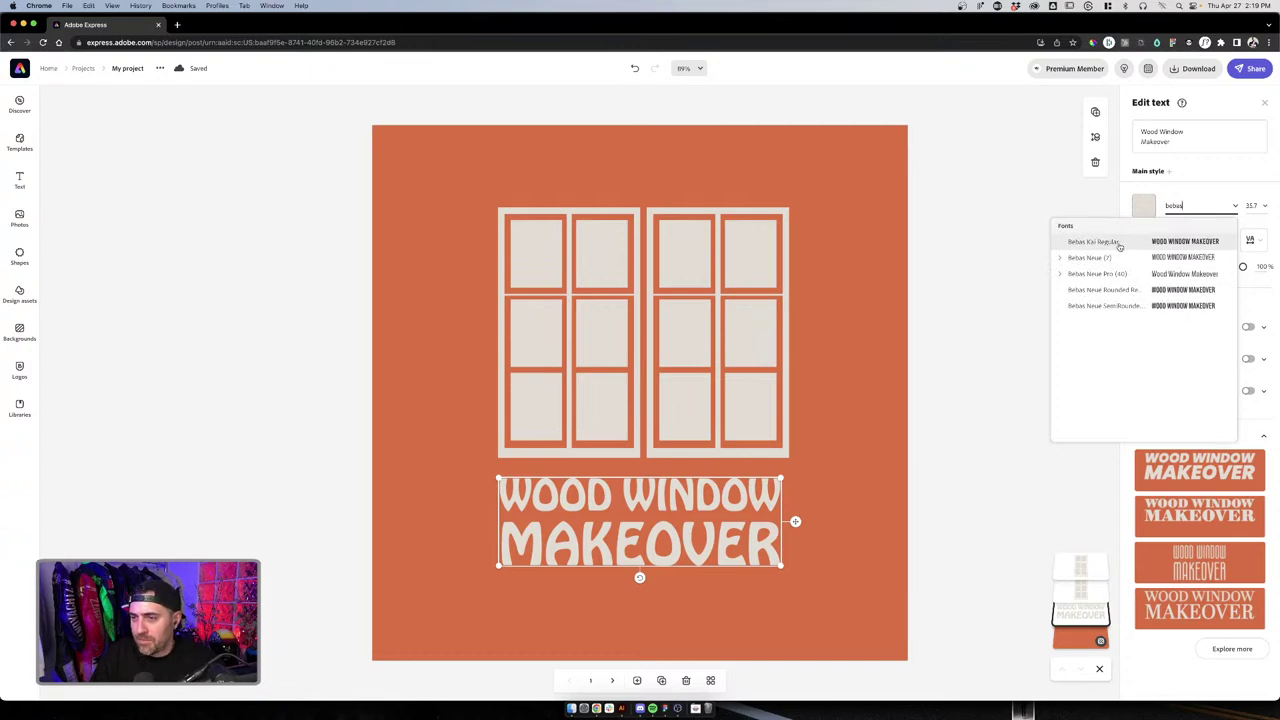
left_click(1075, 258)
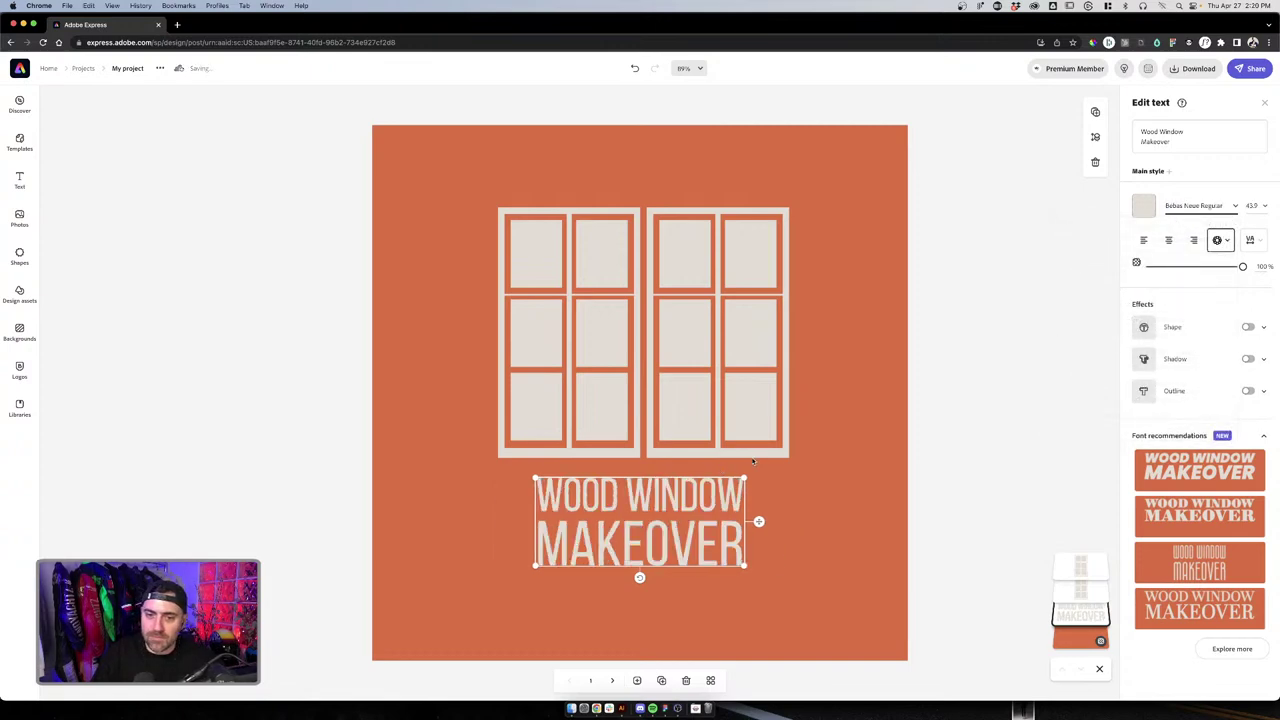
left_click(812, 473)
key("Escape")
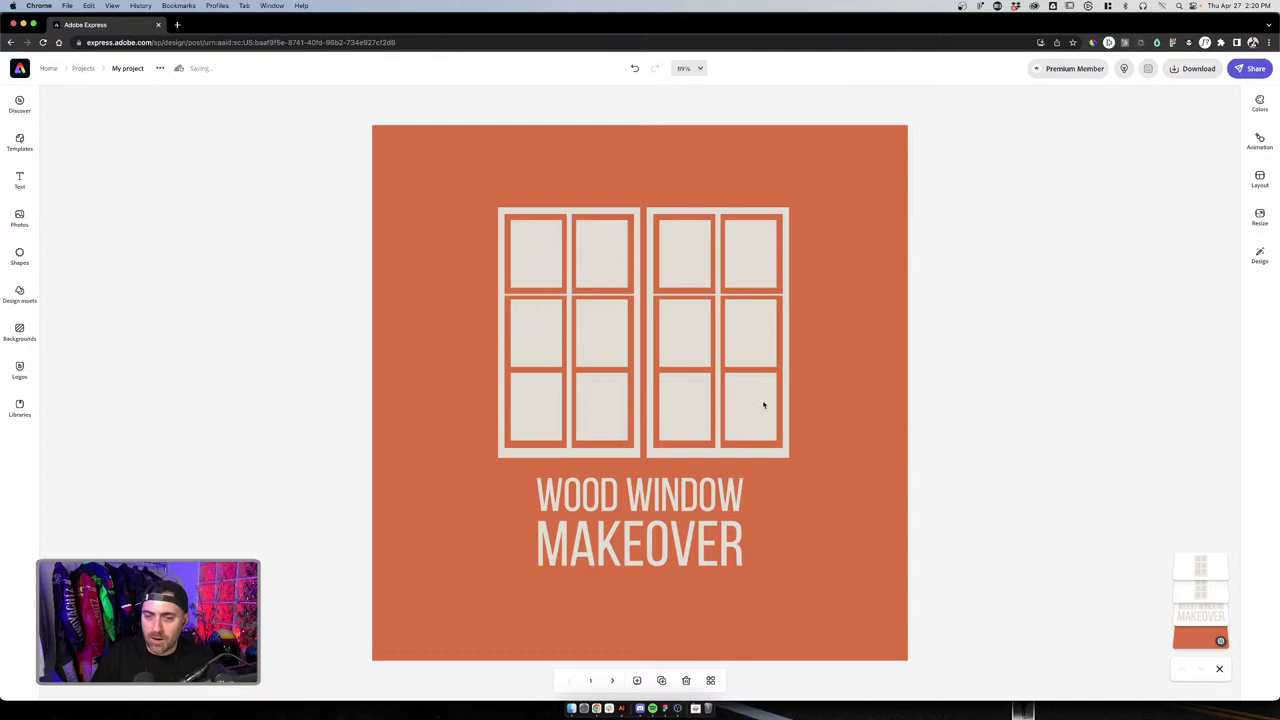
left_click(763, 404)
left_click(797, 469)
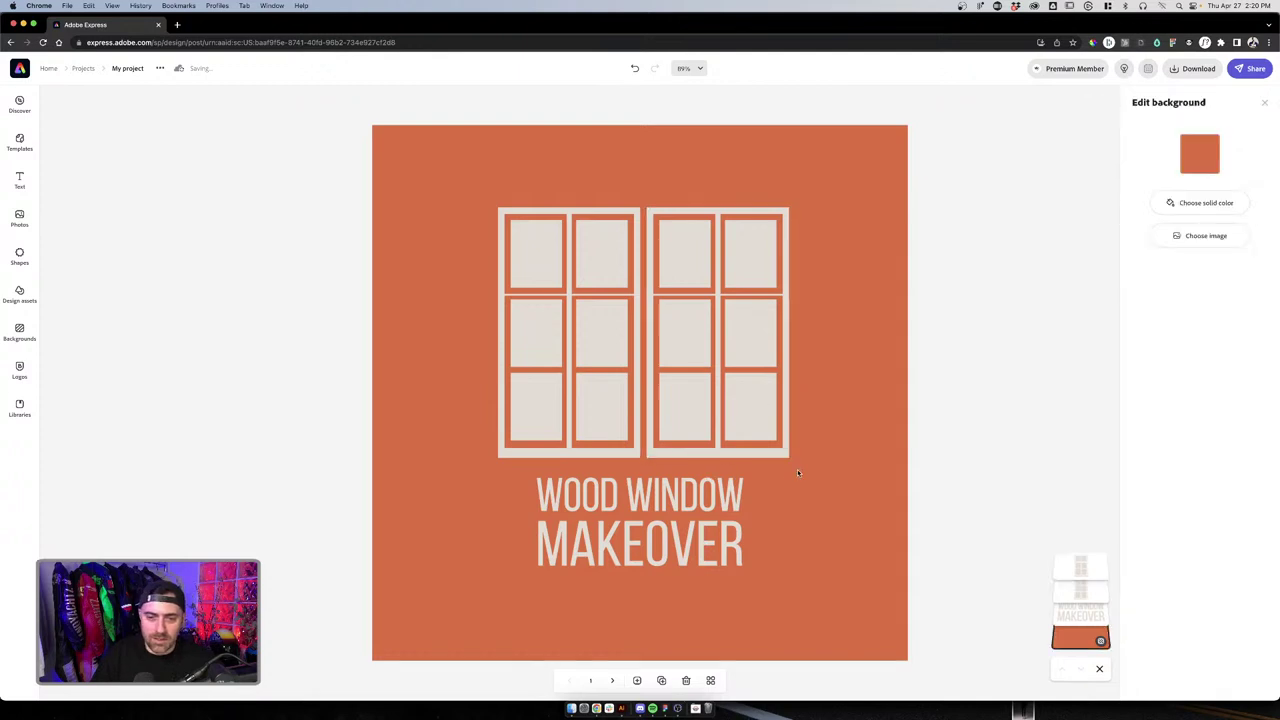
Change the background from teal to a custom dark green shade
left_click(1196, 153)
left_click(1173, 251)
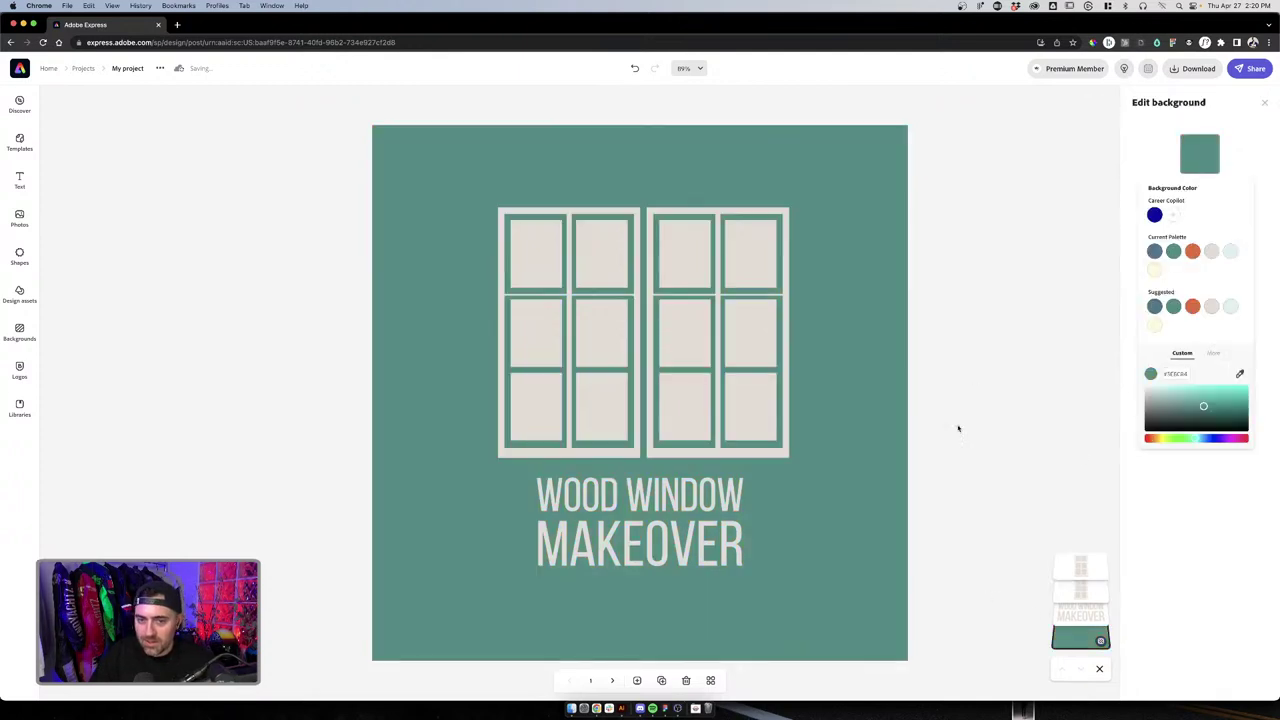
left_click_drag(1200, 404, 1241, 416)
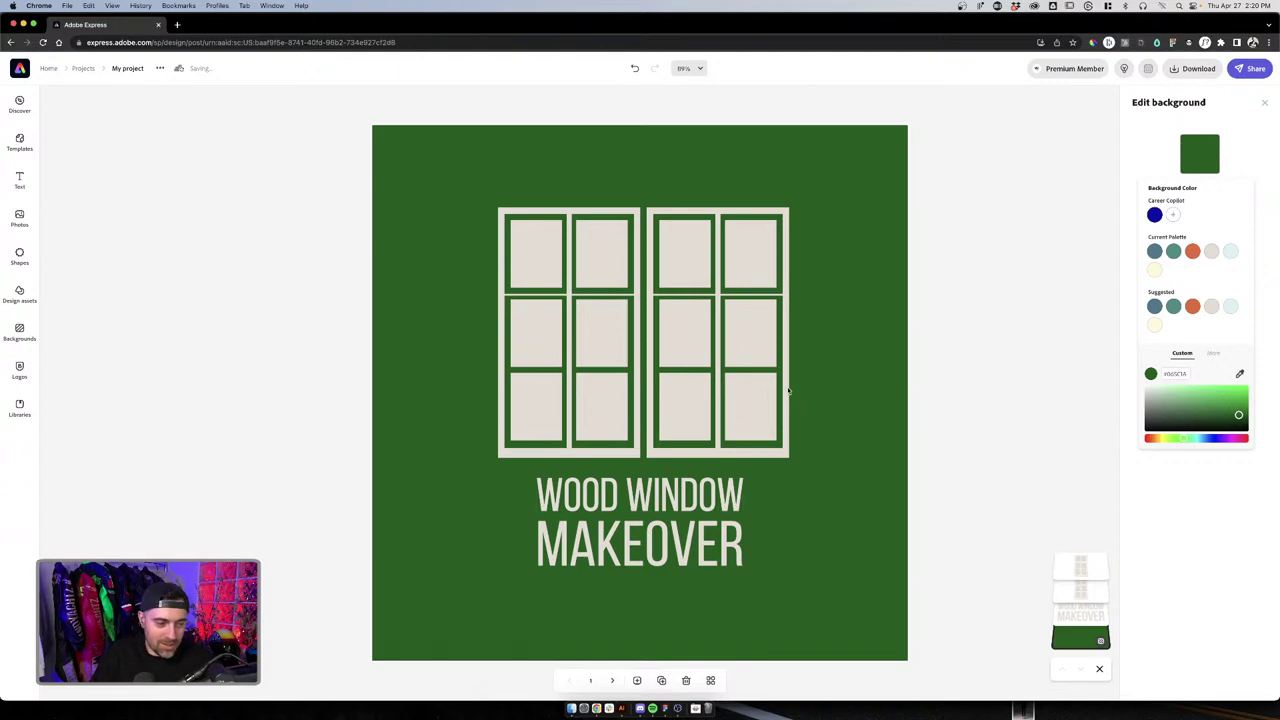
left_click(884, 398)
Enlarge the Bebas Neue title and centre it horizontally under the windows
left_click(668, 512)
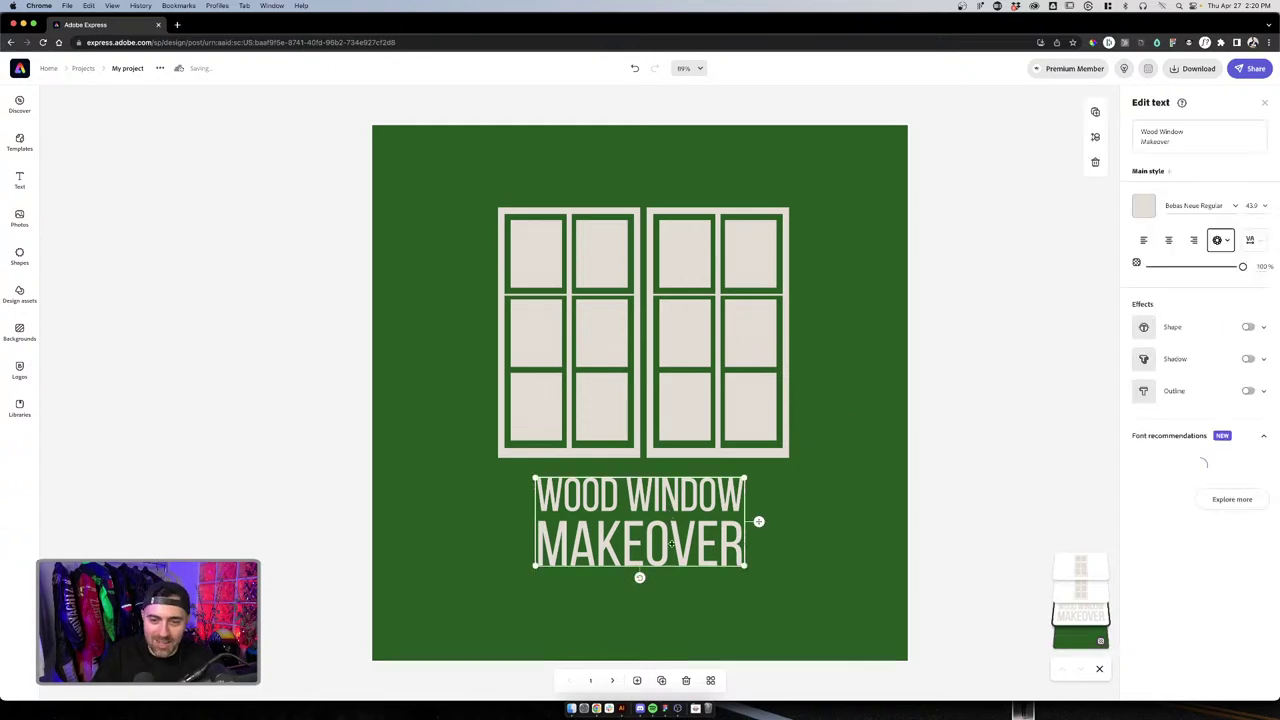
key("Escape")
left_click_drag(709, 508, 670, 498)
left_click_drag(708, 559, 797, 578)
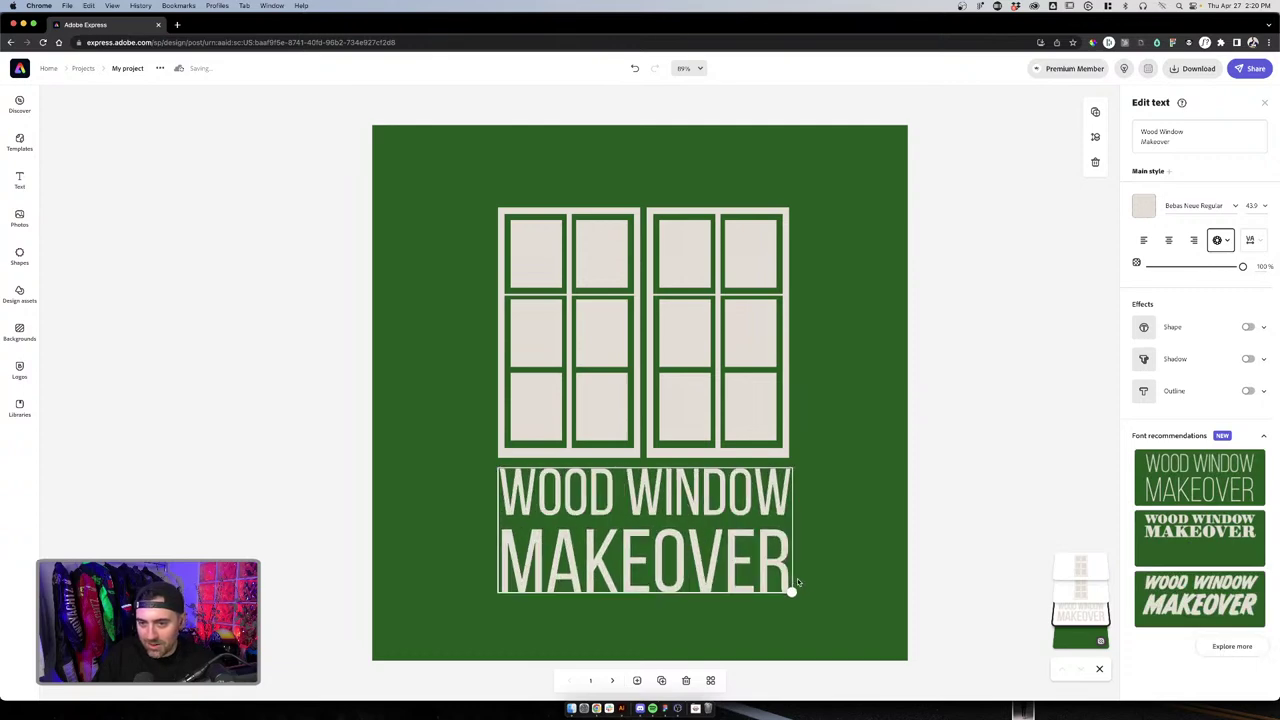
left_click(797, 578)
left_click_drag(710, 513, 708, 515)
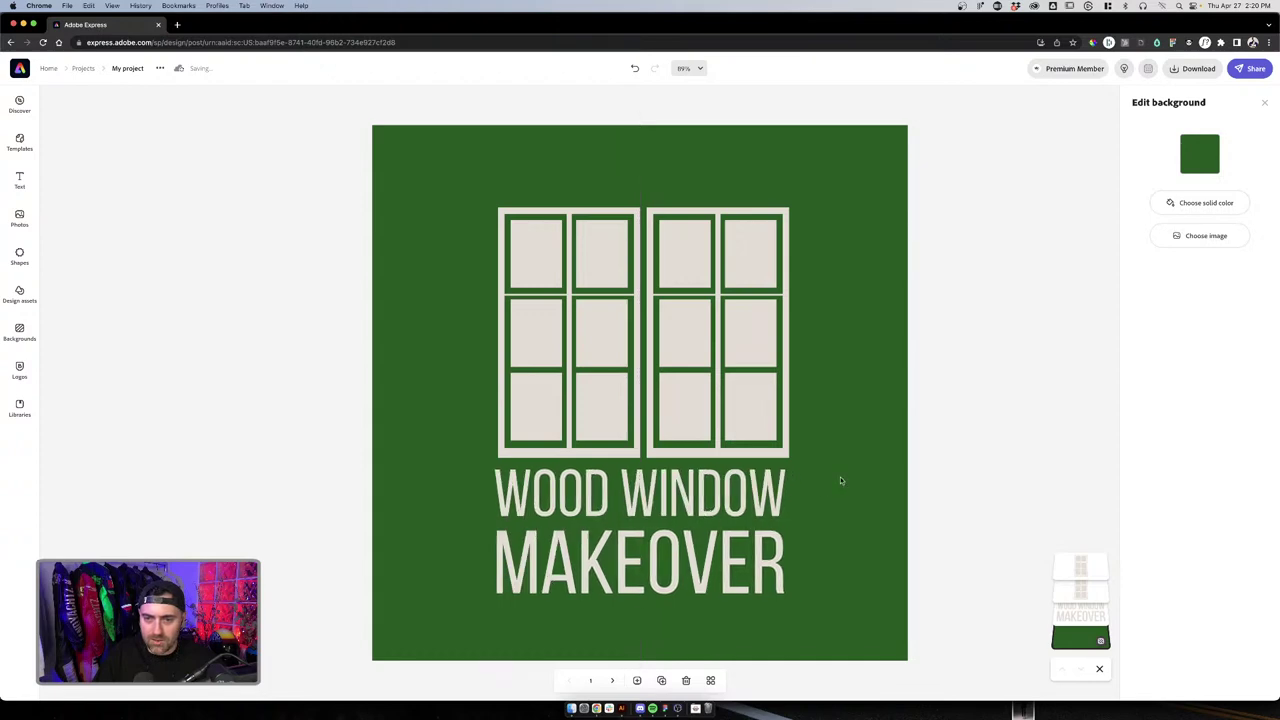
Shift both window icons onto the canvas centre line and raise them slightly
left_click(716, 380)
left_click(600, 395, "shift")
left_click_drag(683, 397, 686, 397)
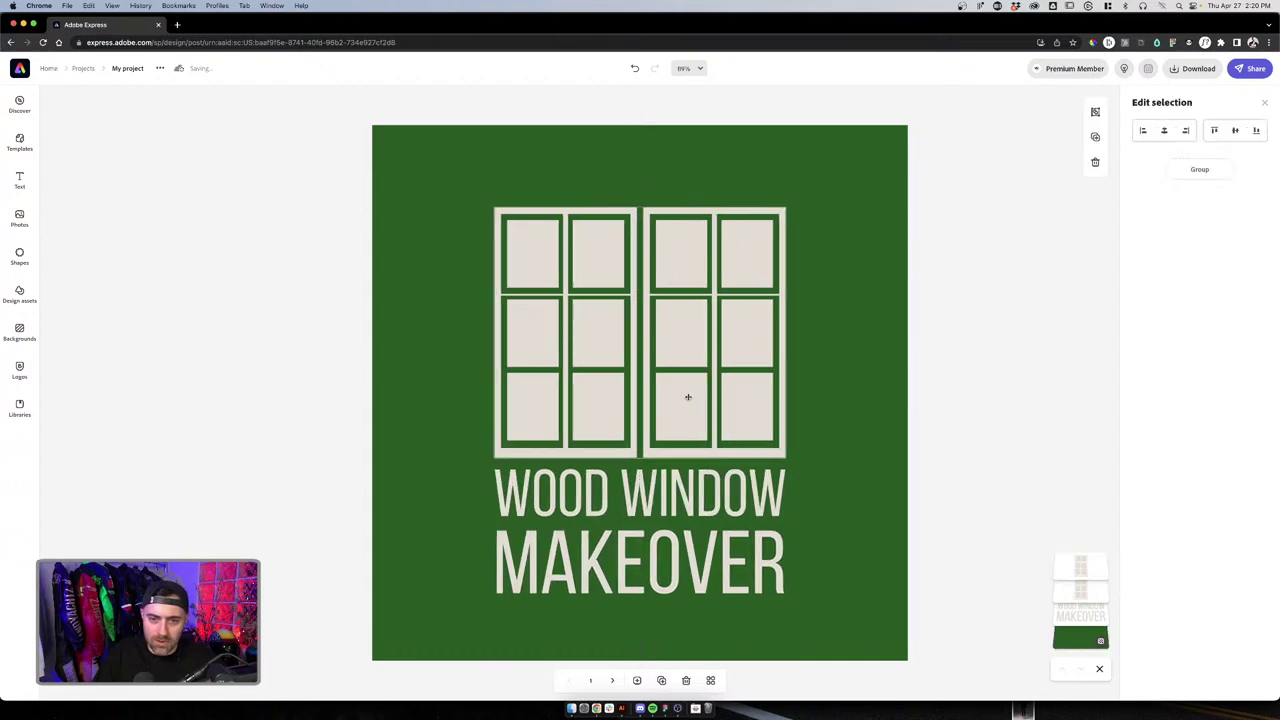
key("Escape")
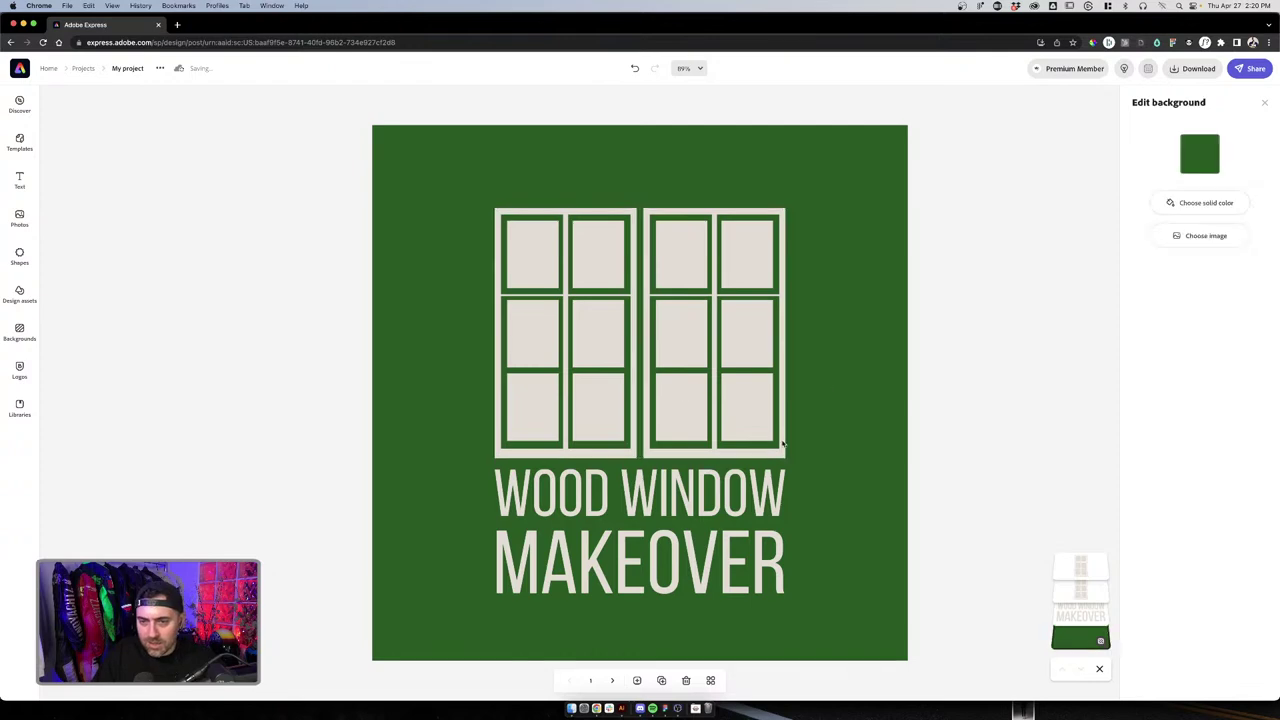
left_click(691, 417)
left_click(668, 420, "shift")
left_click_drag(668, 420, 683, 414)
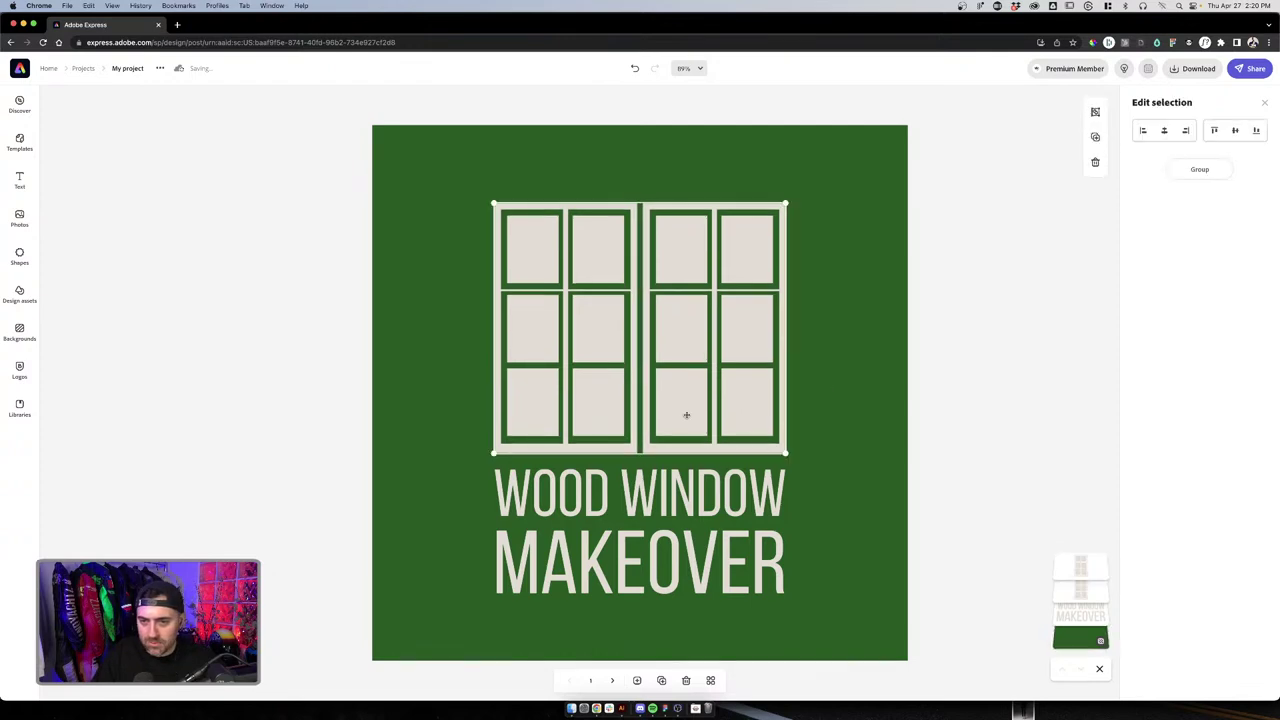
Check the alignment by selecting the title and each window icon in turn
left_click(817, 447)
left_click(746, 481)
left_click(600, 409)
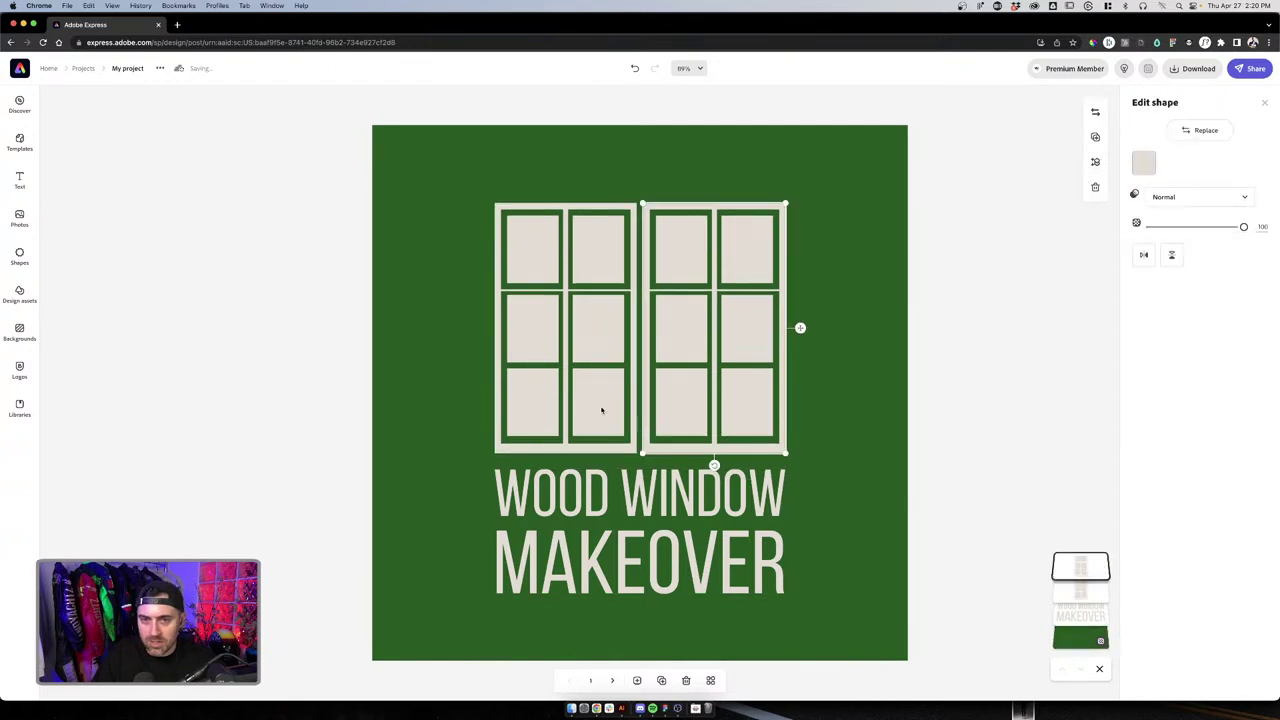
left_click(600, 409)
left_click(665, 404)
left_click(626, 400, "shift")
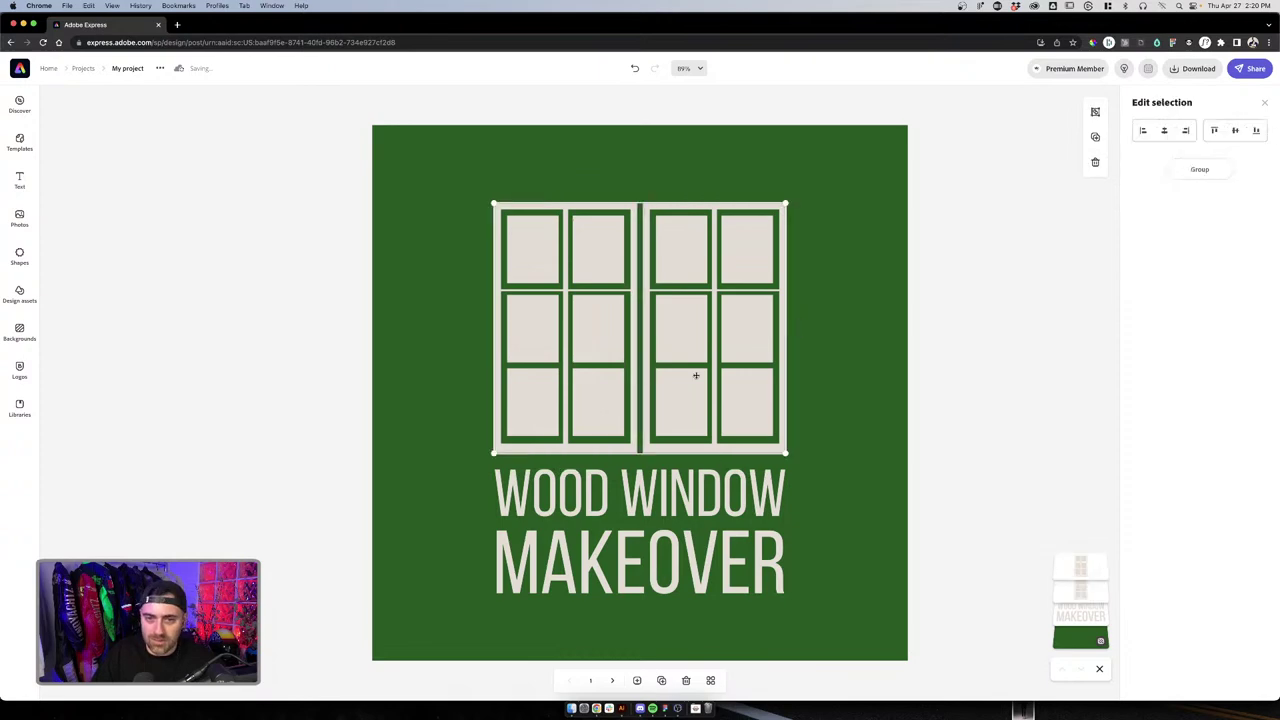
left_click(844, 376)
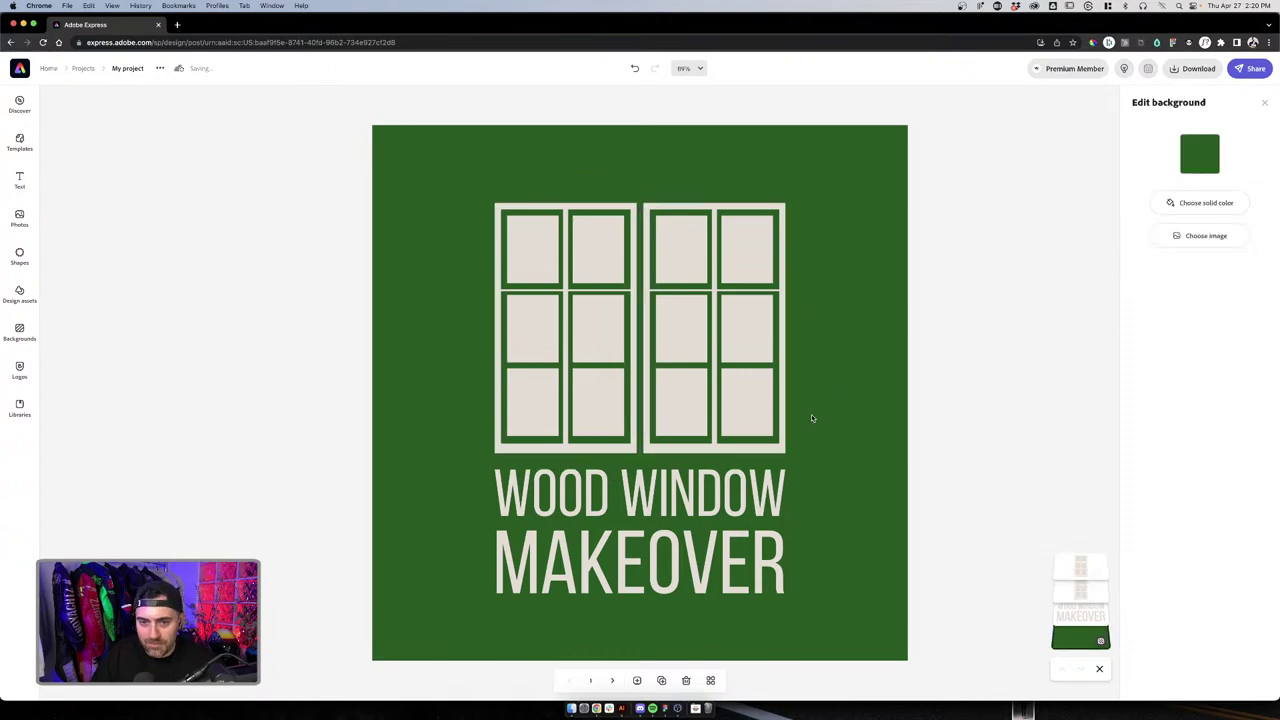
left_click(718, 410)
left_click(616, 391, "shift")
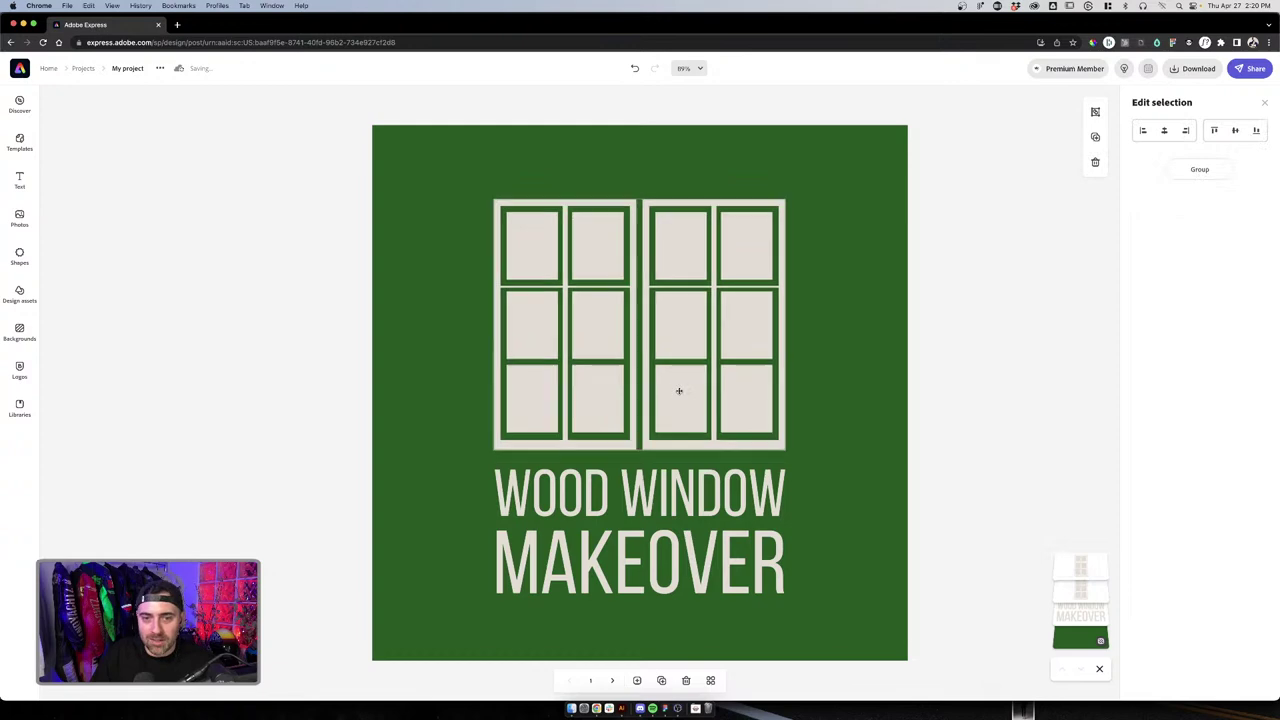
left_click(836, 367)
left_click(773, 477)
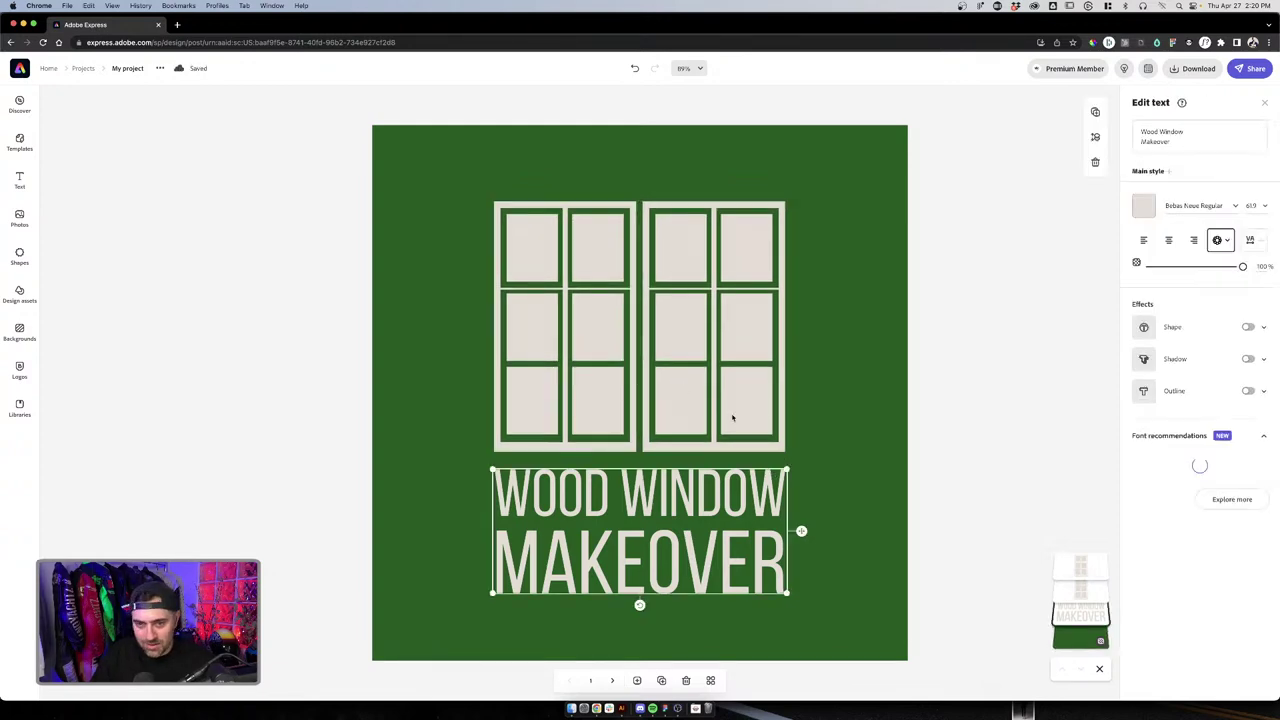
left_click(731, 417)
left_click(614, 391)
left_click(821, 411)
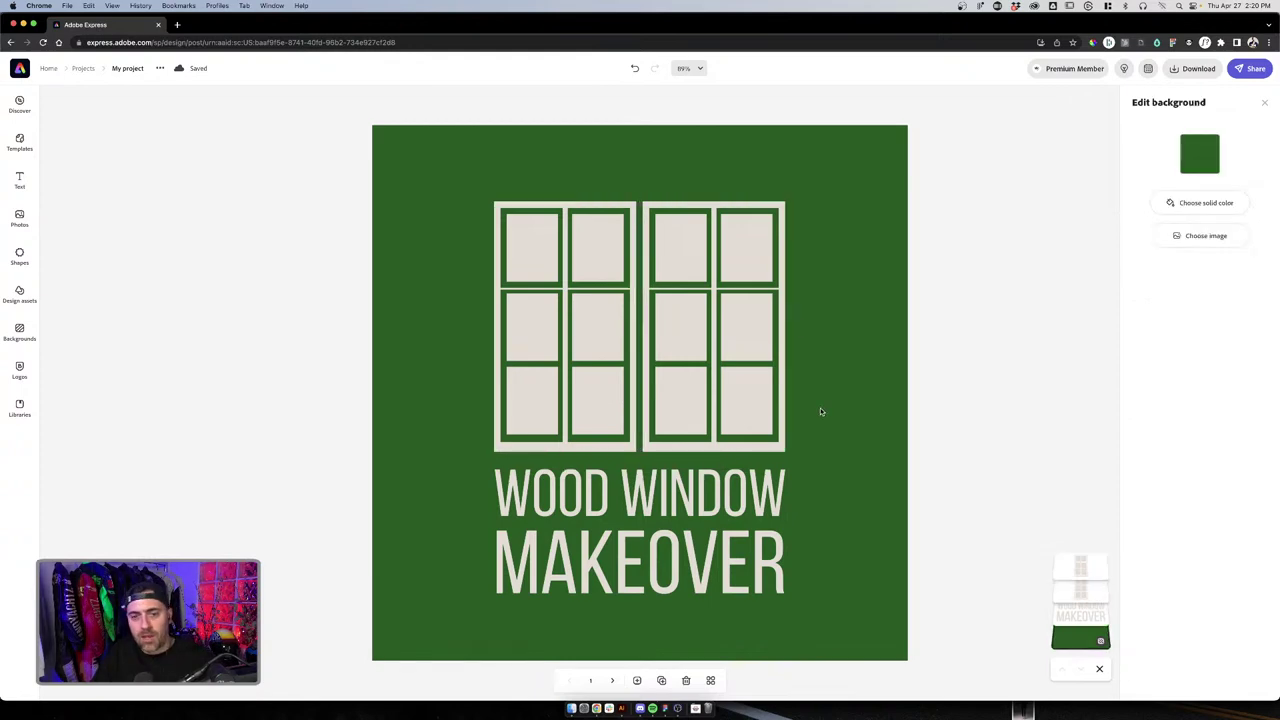
left_click(761, 516)
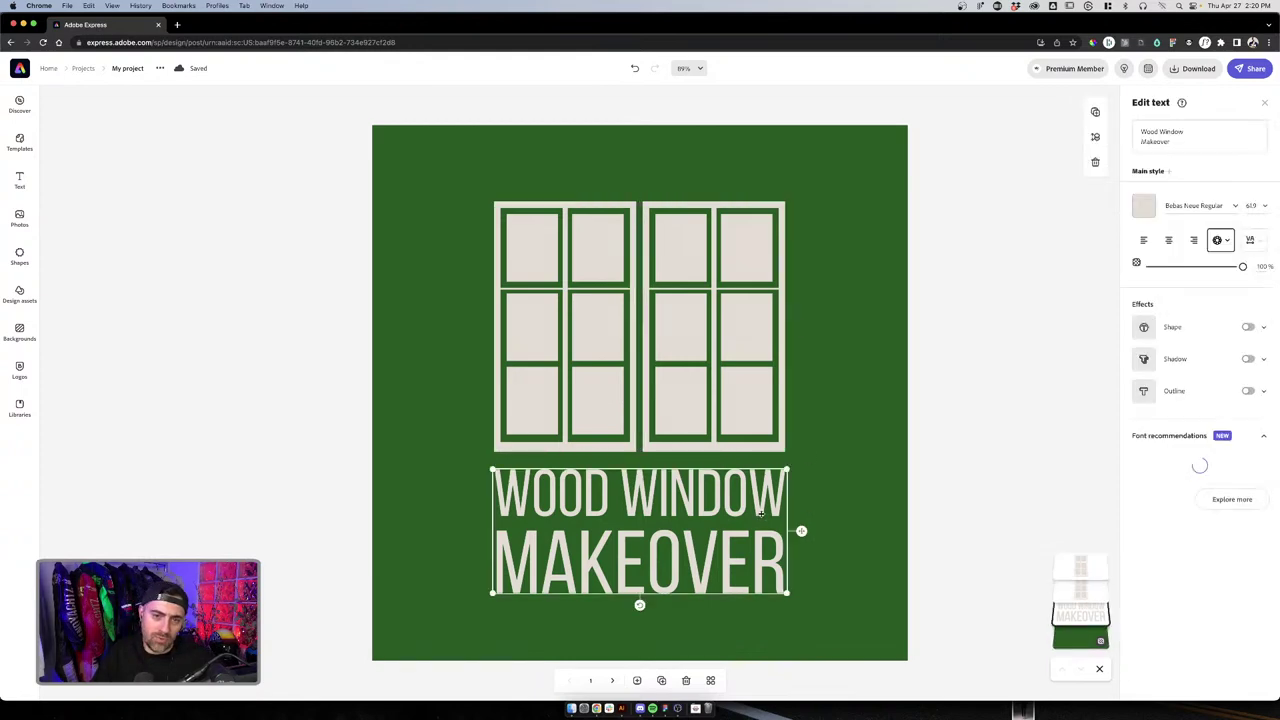
left_click(852, 427)
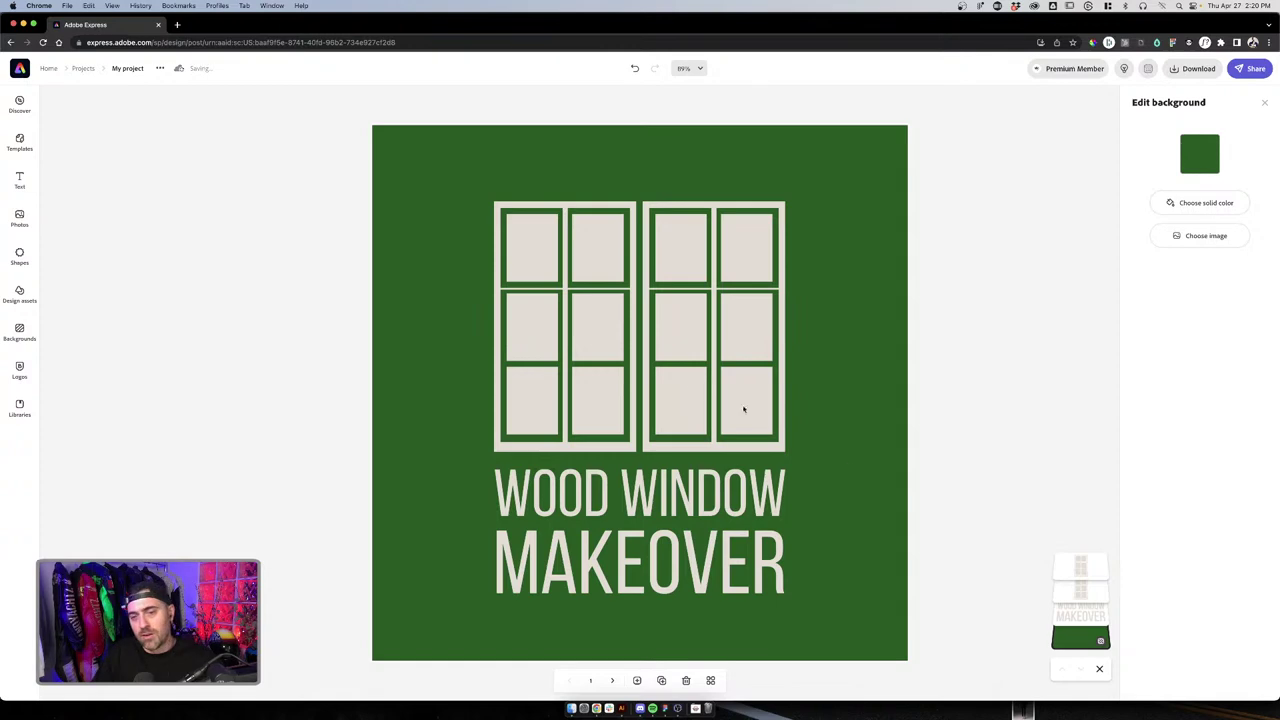
left_click(667, 370)
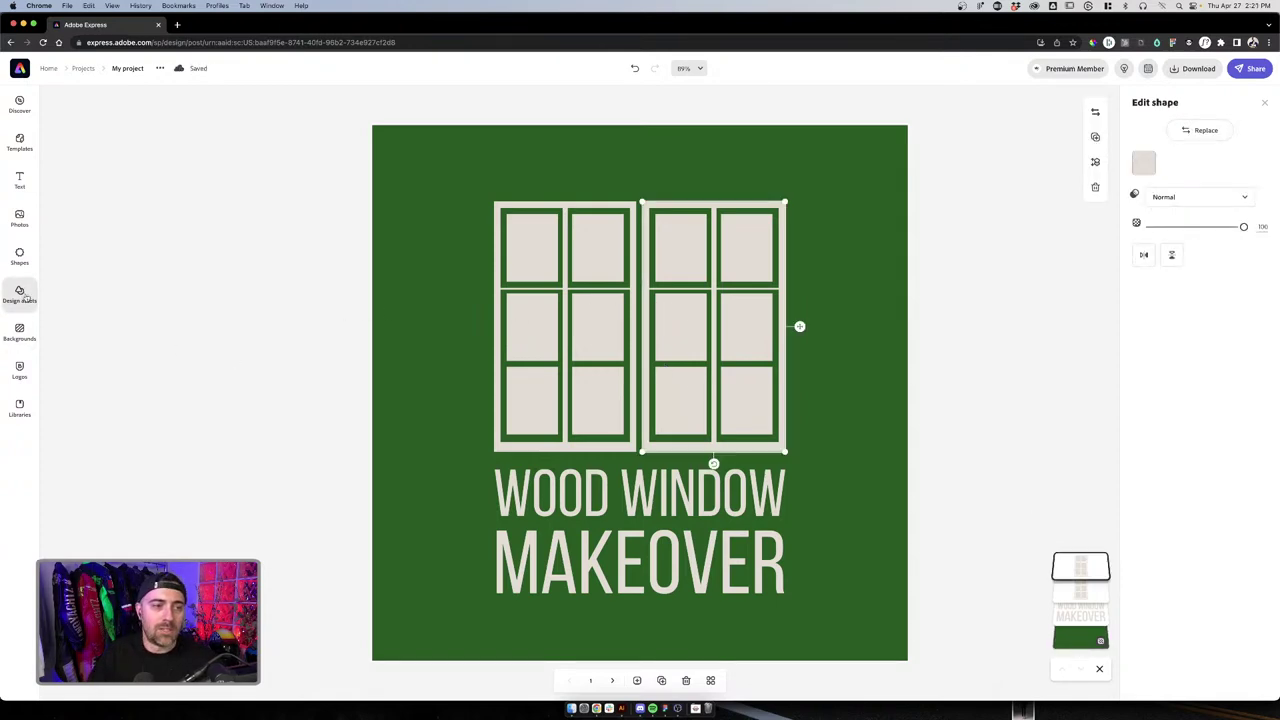
Add the blue arched window shape from the window shape results to the design
left_click(19, 255)
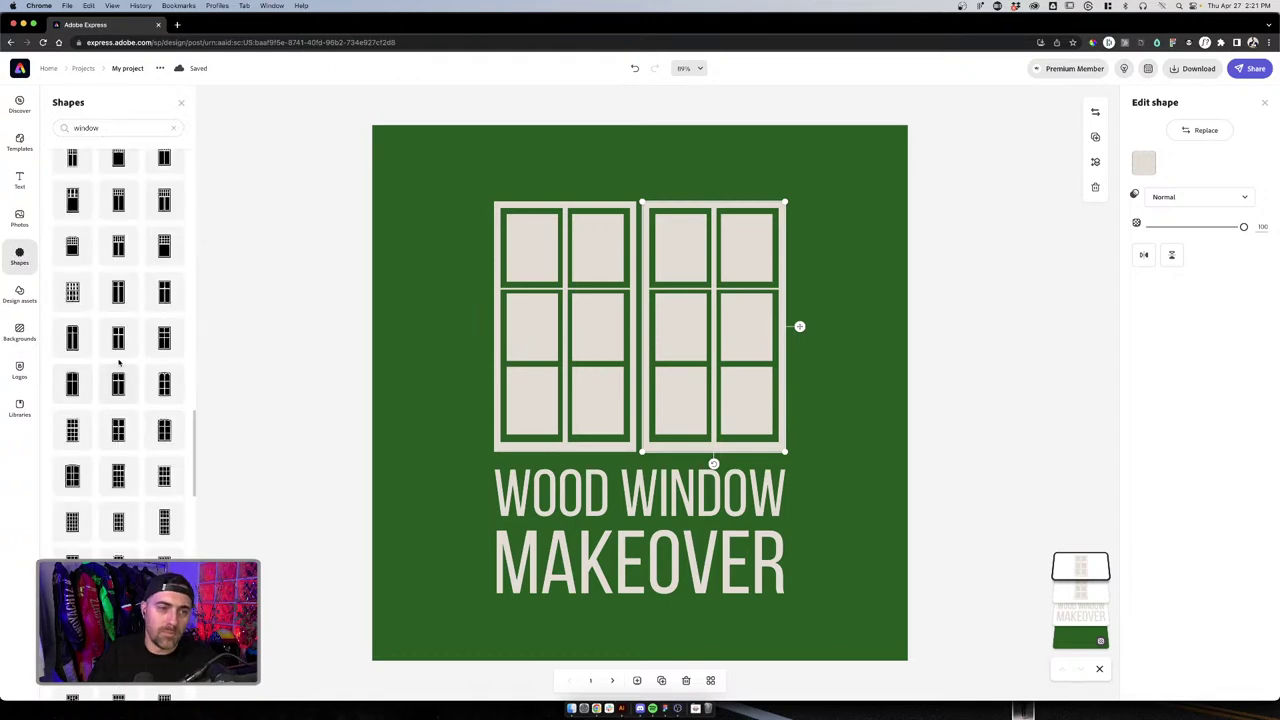
scroll(119, 367, "down", 2)
scroll(119, 367, "down", 2)
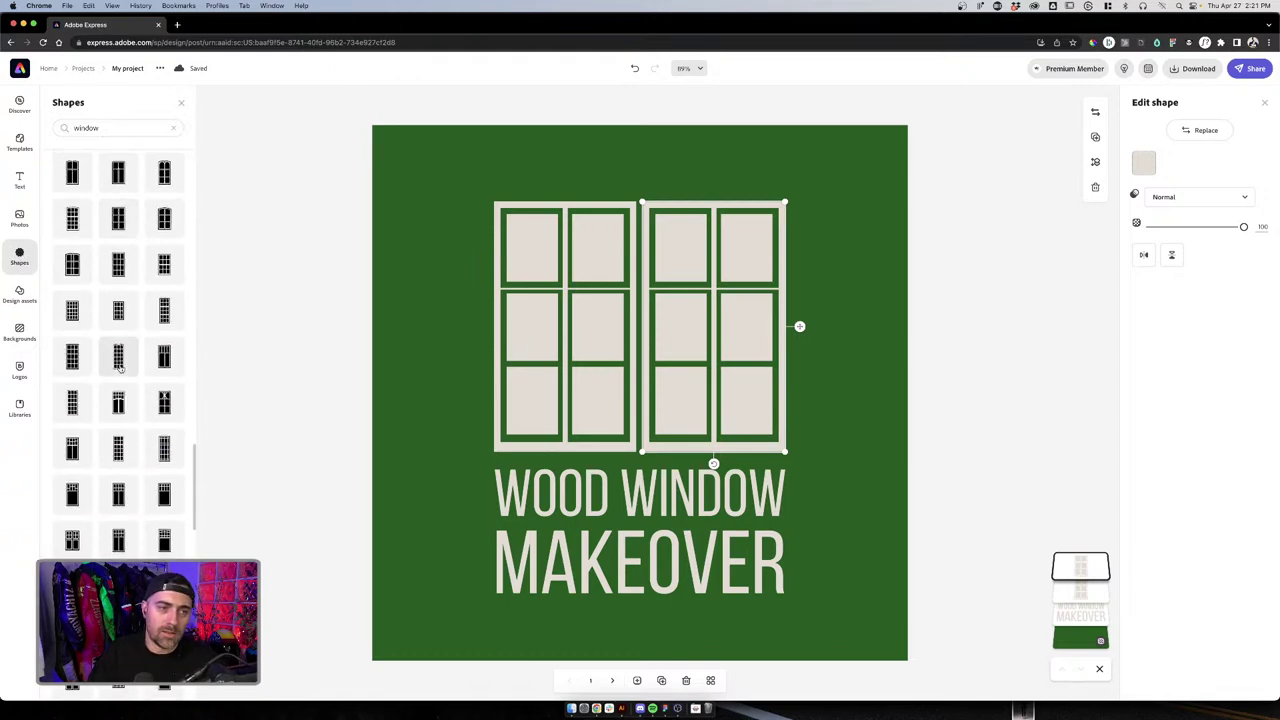
left_click(167, 214)
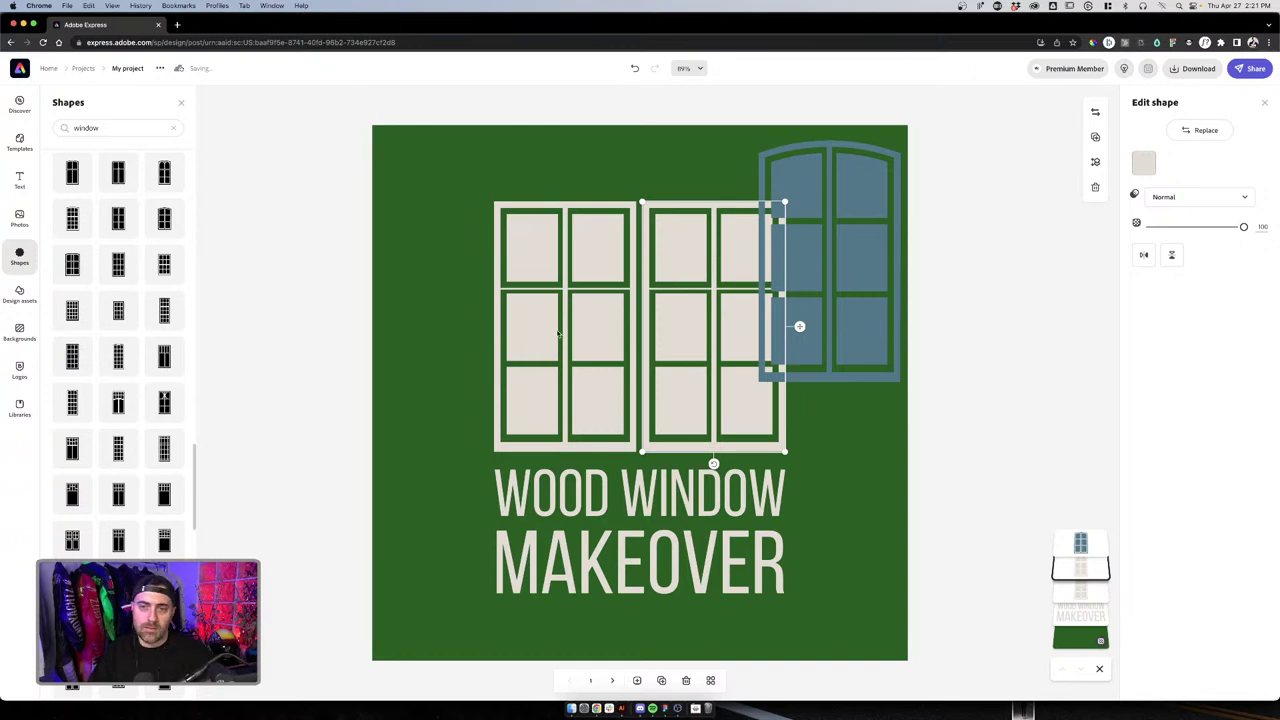
Duplicate the page, delete both two-paned windows on page 2, and centre the arched window above the title
left_click(724, 625)
left_click(662, 681)
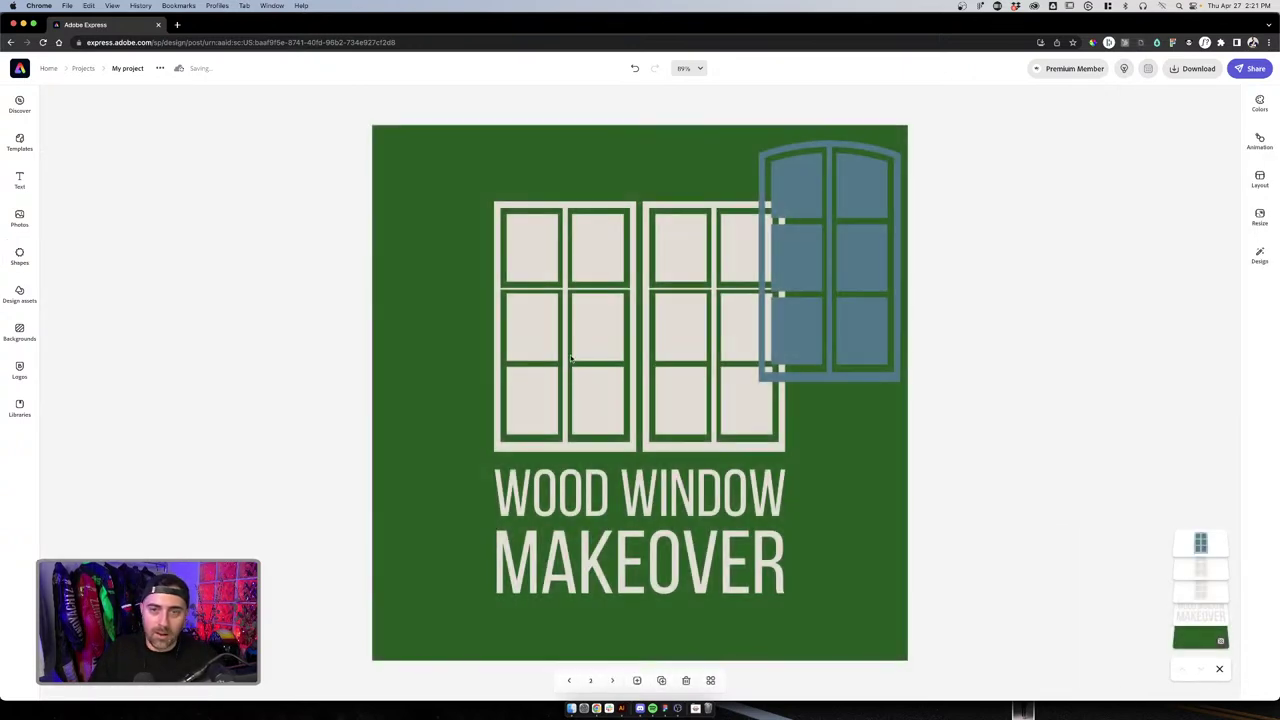
left_click(667, 293)
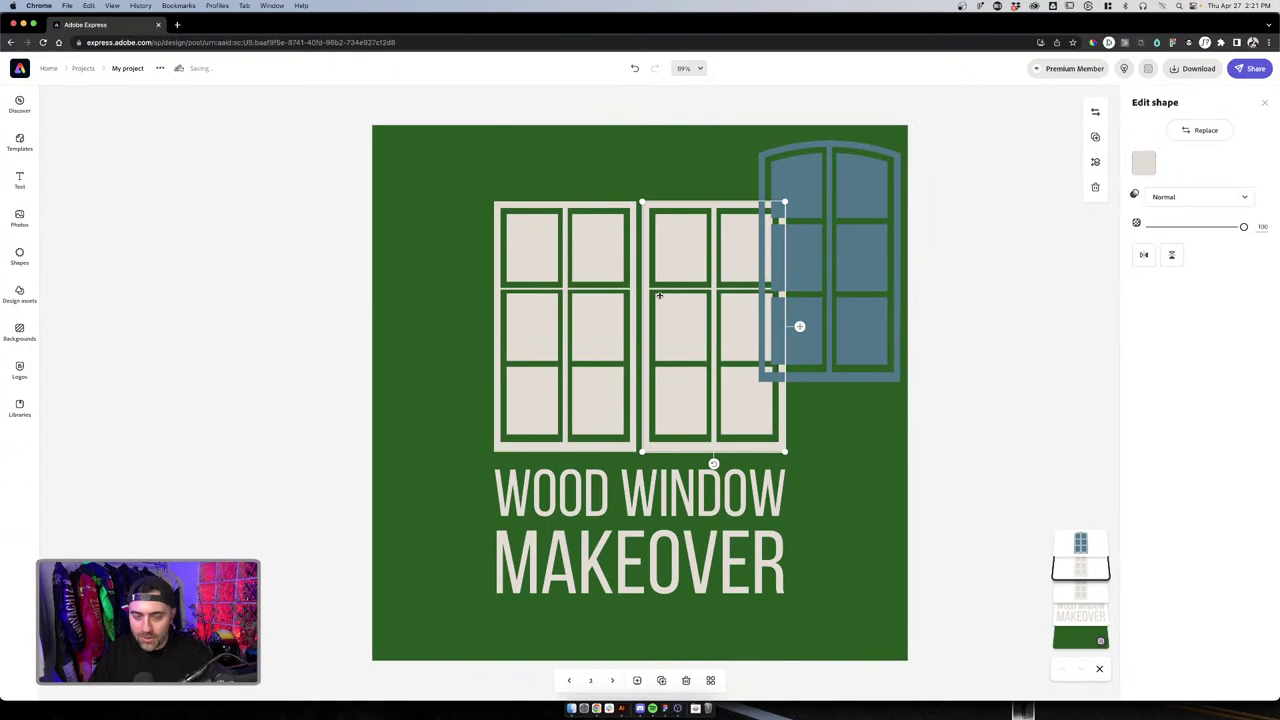
key("Delete")
left_click(574, 306)
key("Delete")
left_click_drag(842, 259, 655, 340)
Lower the title slightly and recolour the blue arched window white
left_click(733, 490)
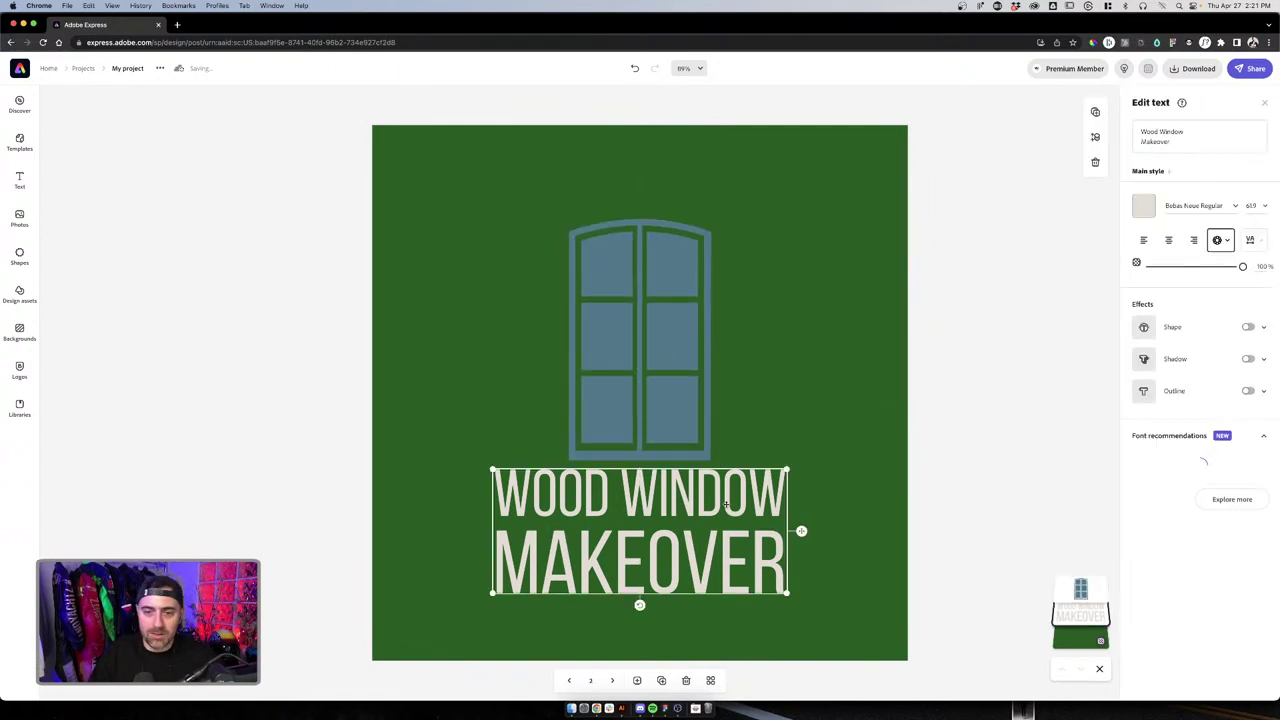
left_click_drag(727, 505, 727, 536)
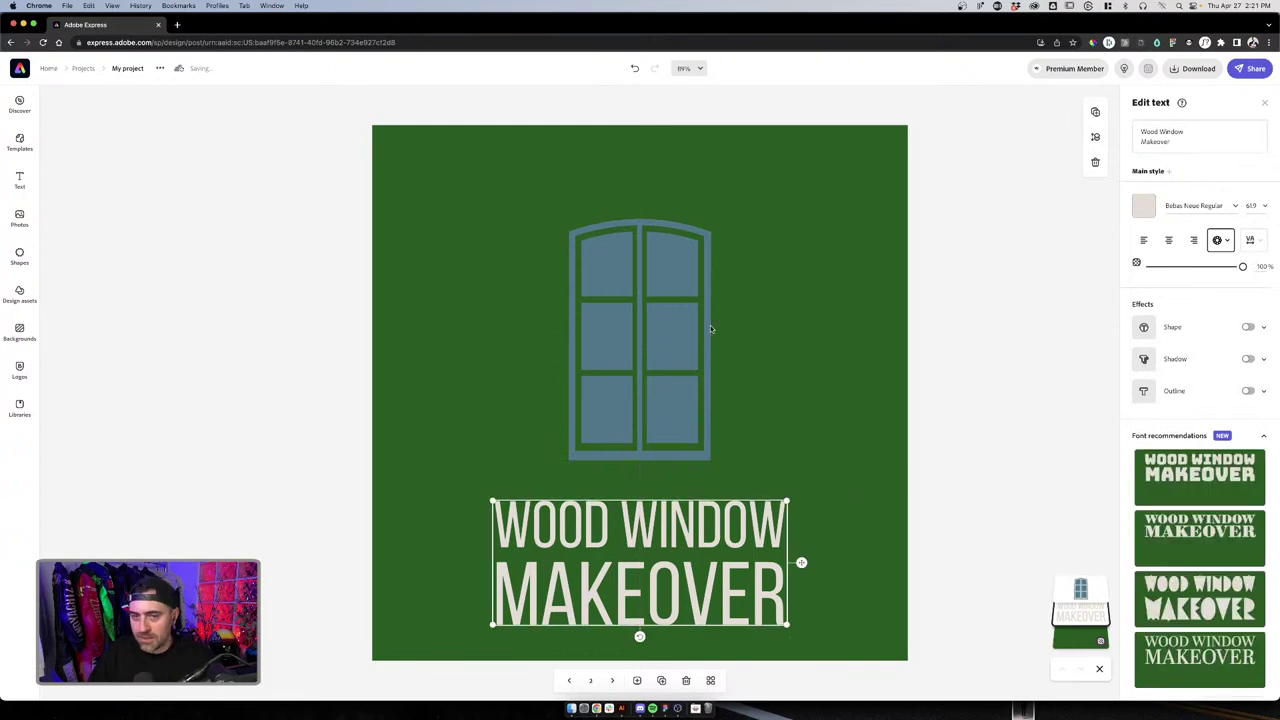
left_click(708, 326)
left_click(1143, 162)
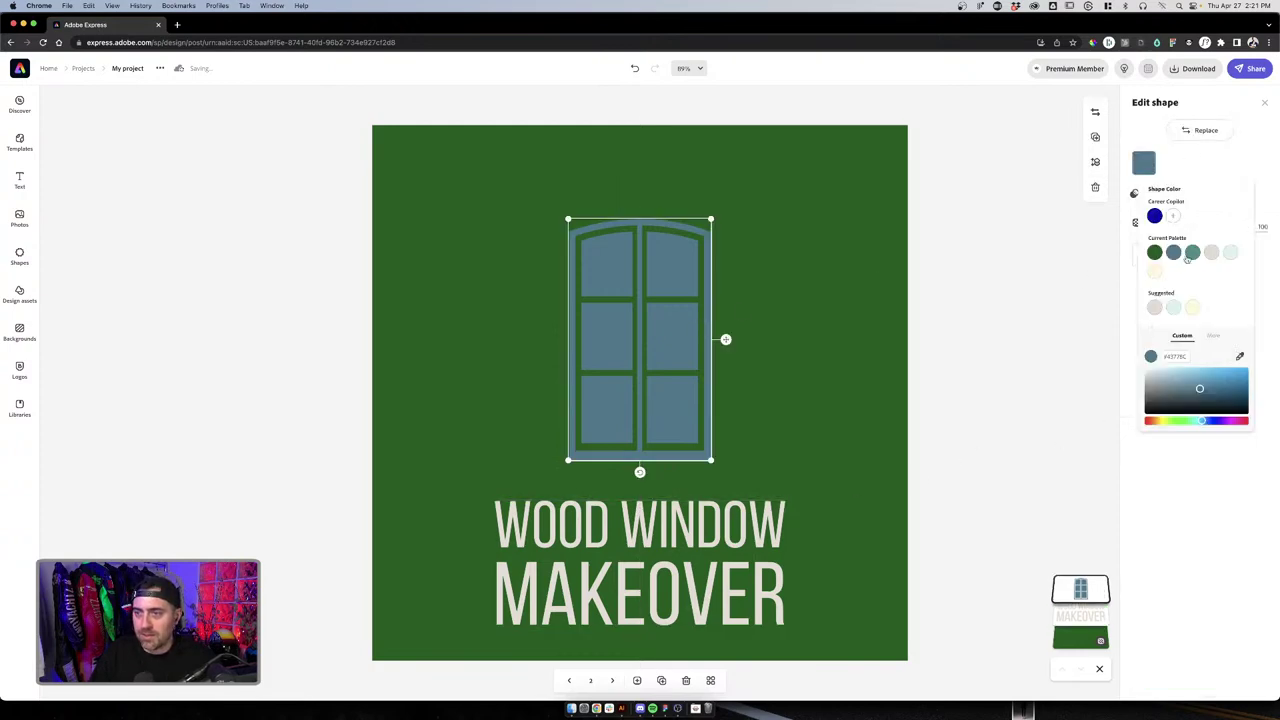
left_click_drag(1163, 385, 1146, 368)
left_click(1077, 334)
Change the page 2 background from green to black
left_click(886, 323)
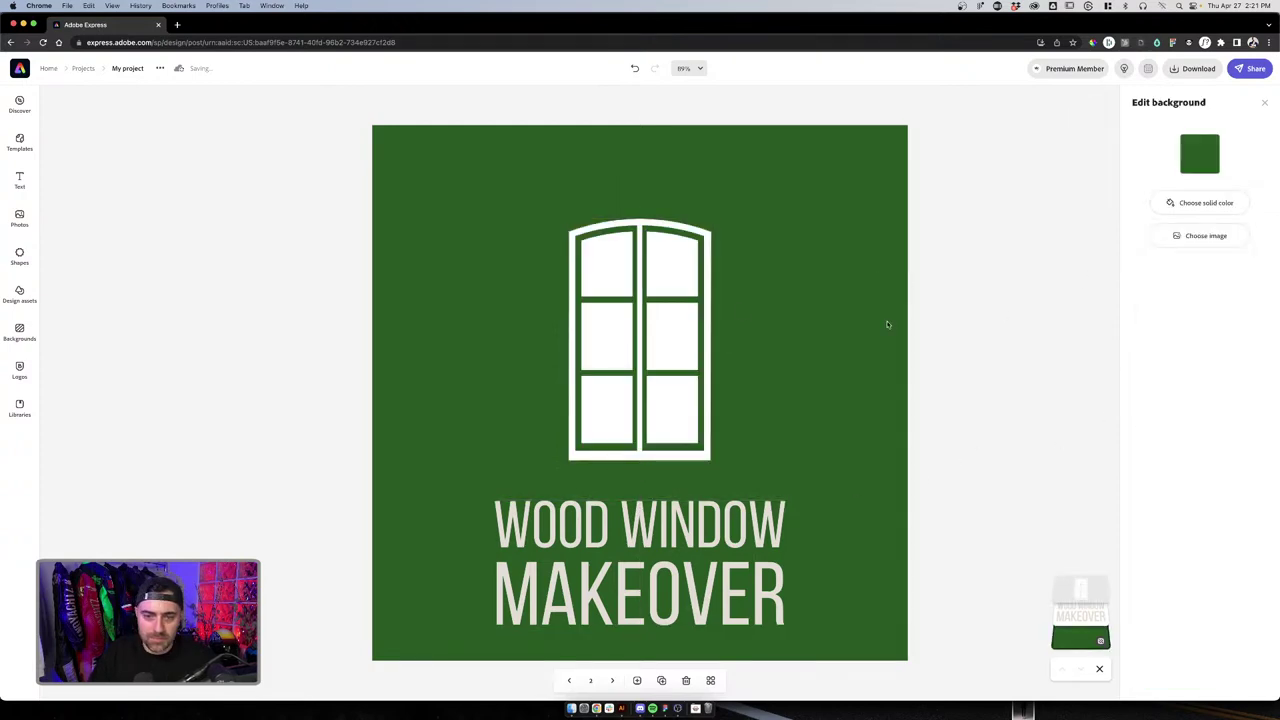
left_click(734, 511)
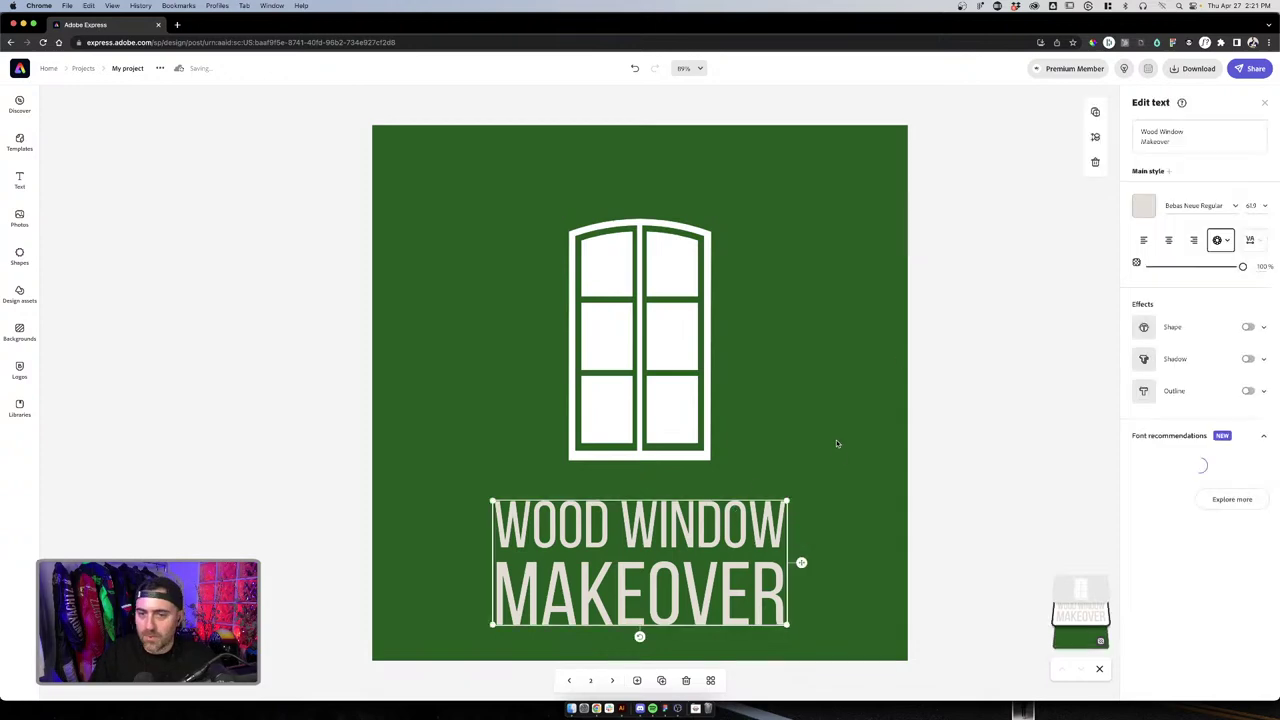
left_click(876, 356)
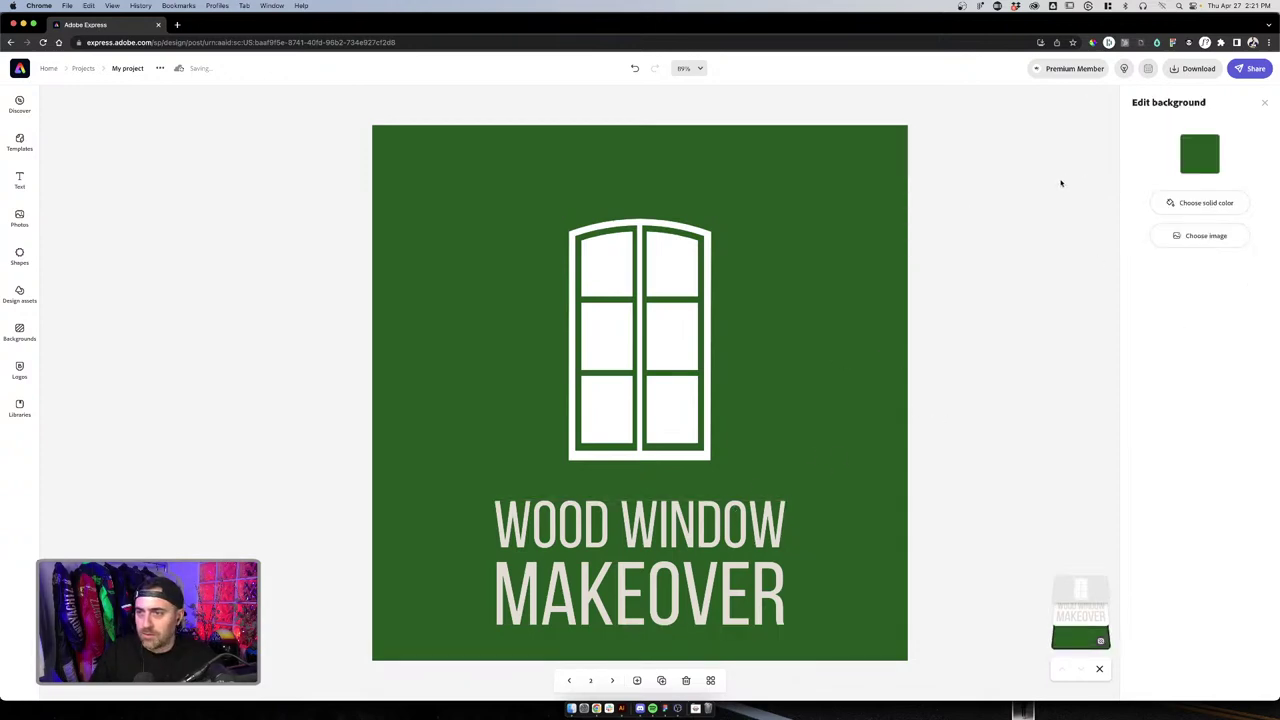
left_click(1200, 153)
left_click(1182, 362)
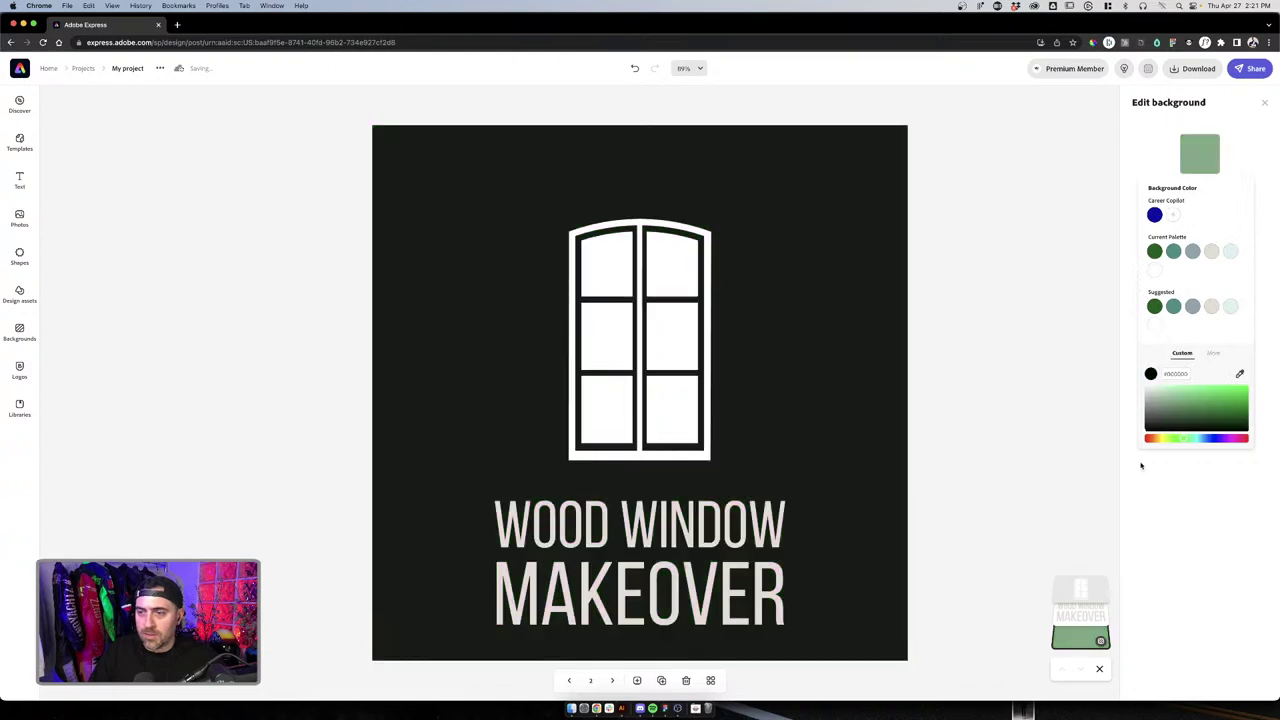
left_click(952, 408)
Move the title up to the top of the page, overlapping the window's top
left_click(705, 526)
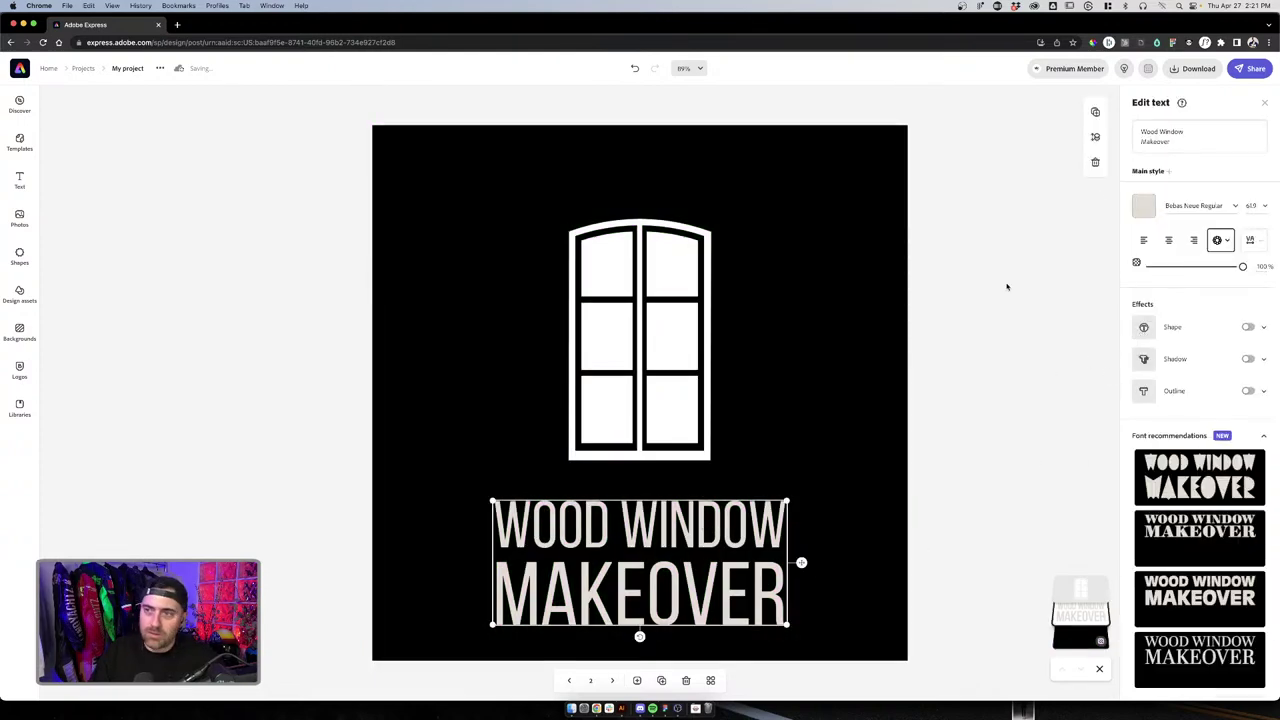
triple_click(1181, 138)
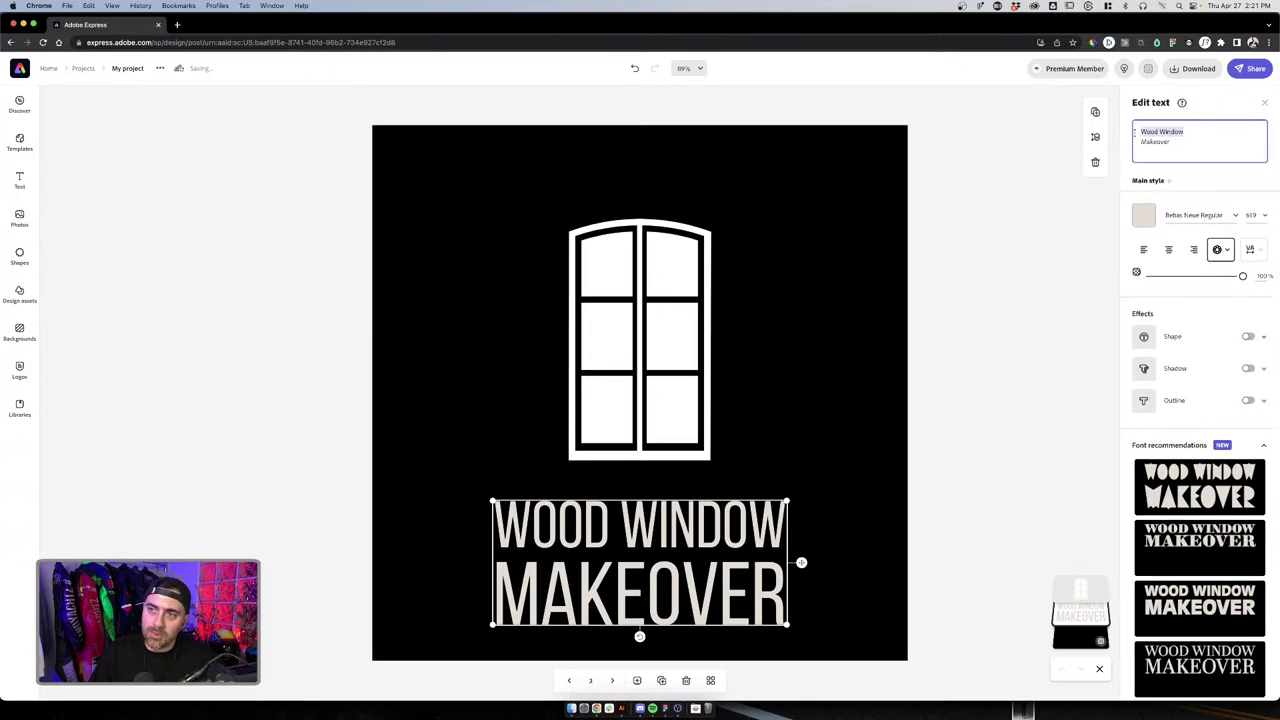
left_click(992, 243)
left_click(716, 520)
left_click(826, 457)
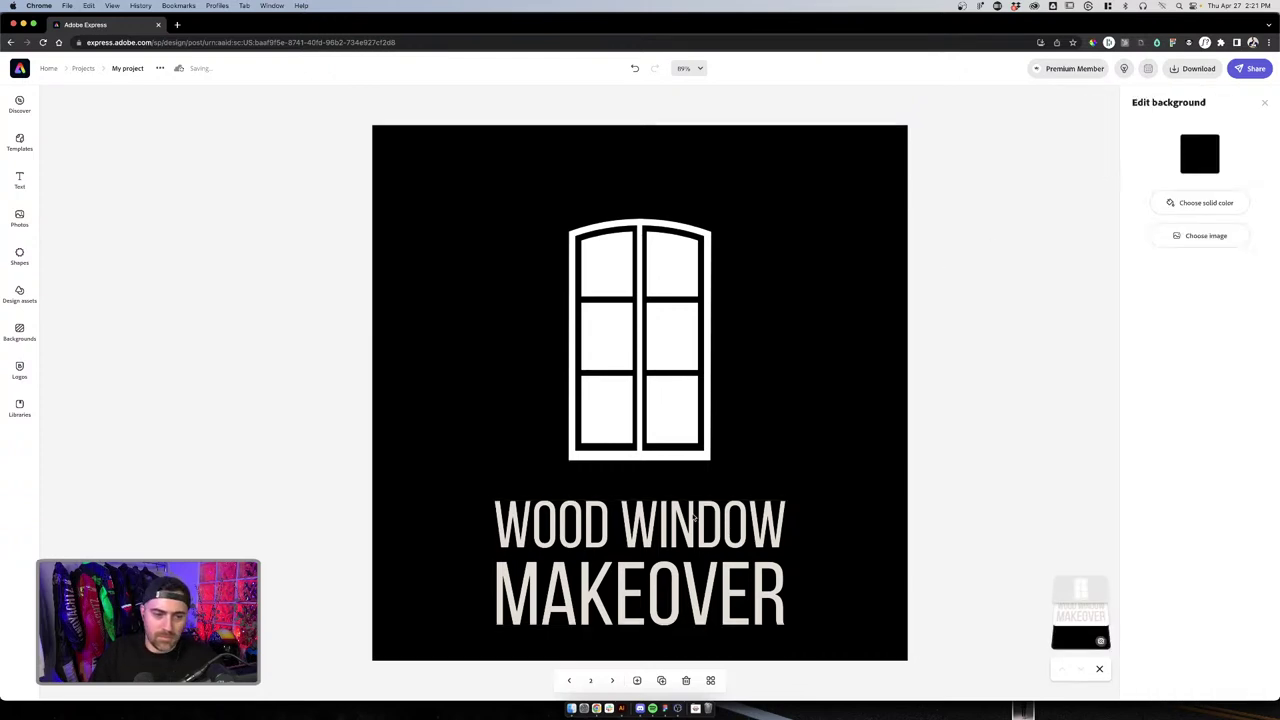
left_click_drag(687, 522, 727, 172)
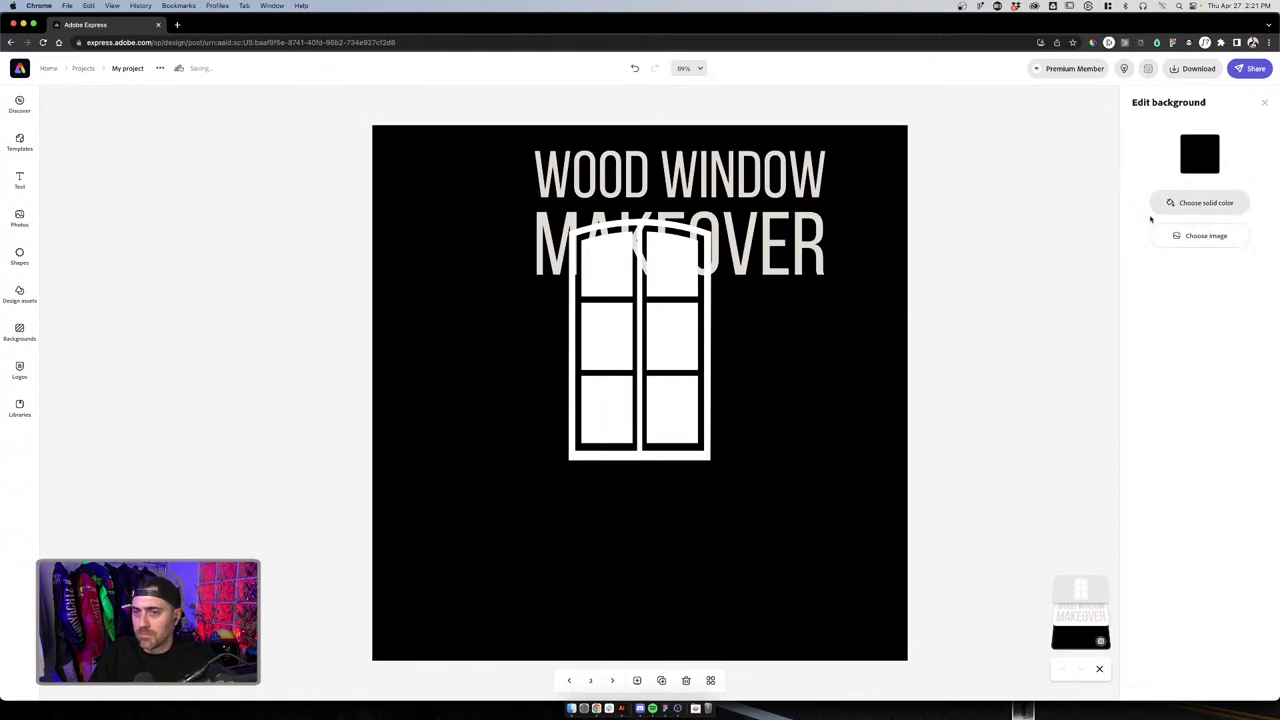
Add a teal backing shape to the title and browse the available shape choices
left_click(826, 238)
left_click(818, 253)
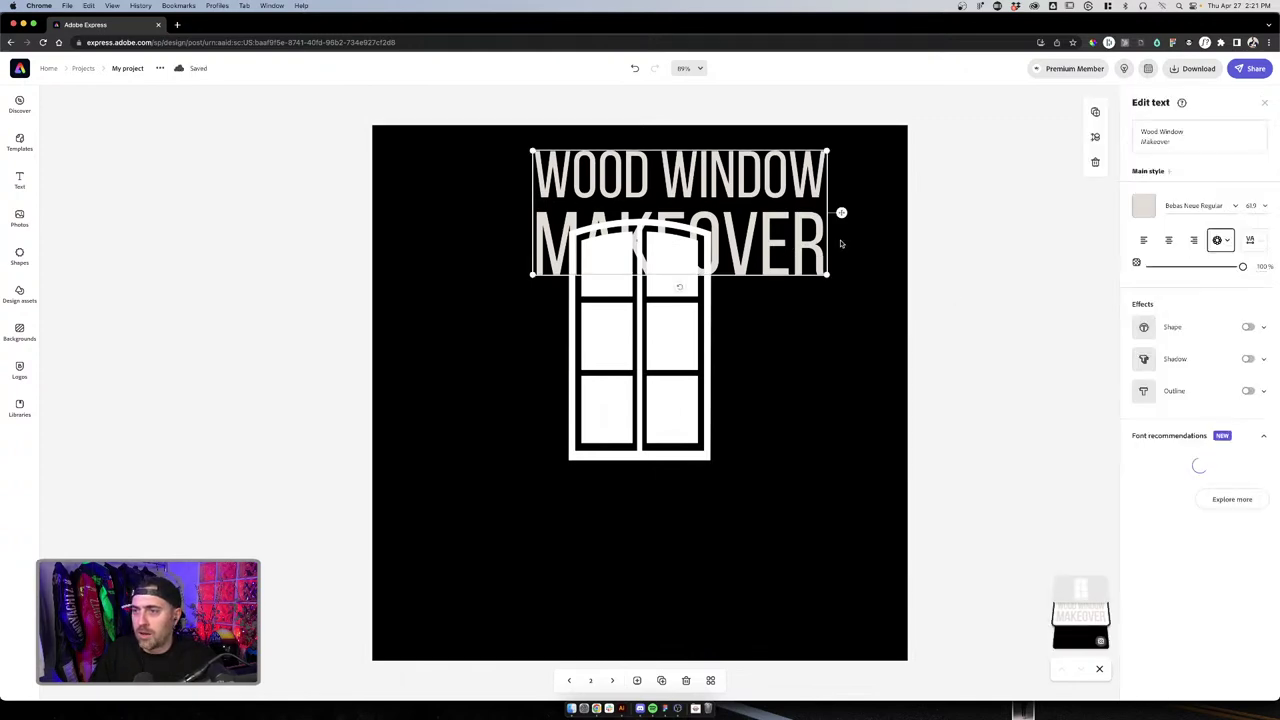
left_click(1144, 327)
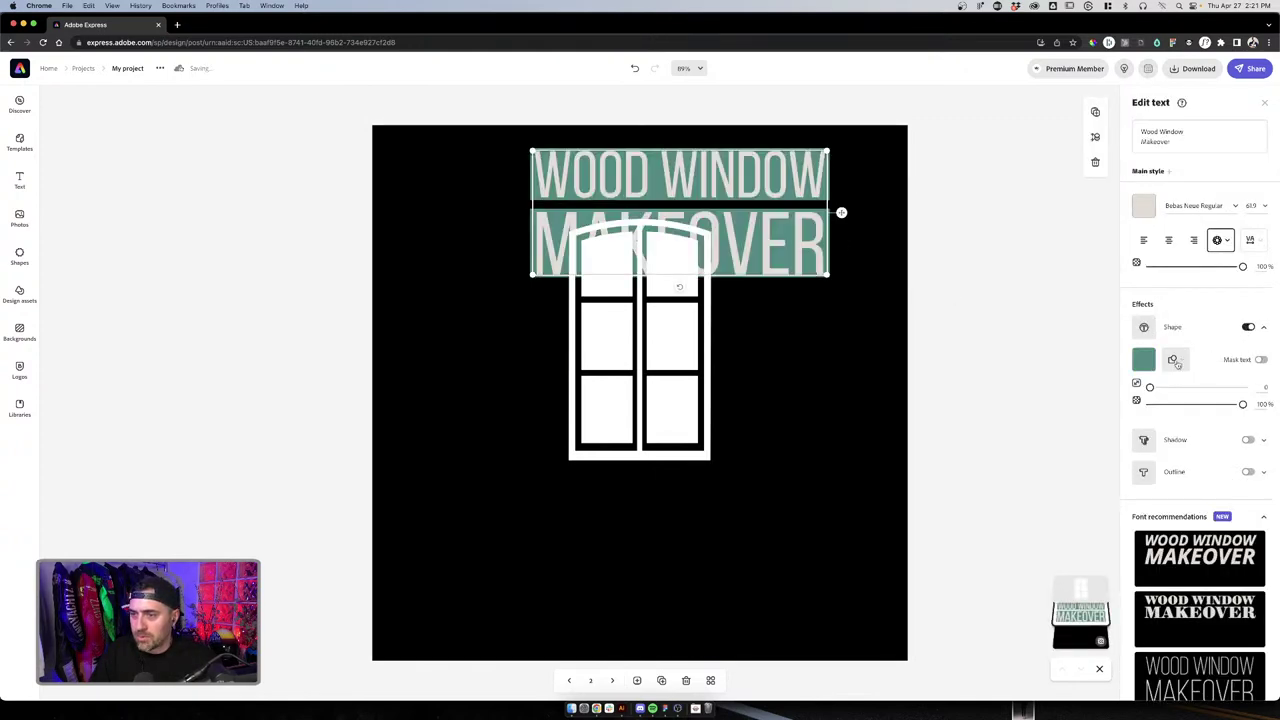
left_click(1175, 361)
scroll(1112, 360, "down", 5)
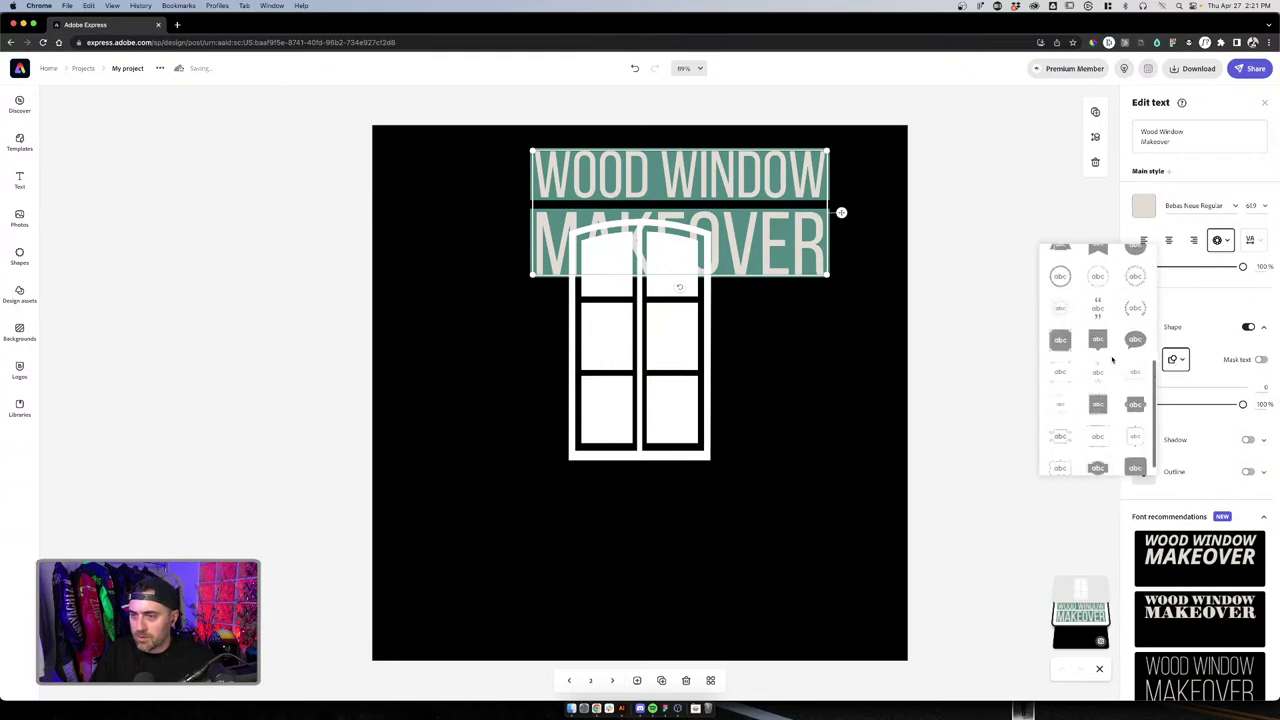
left_click(1201, 328)
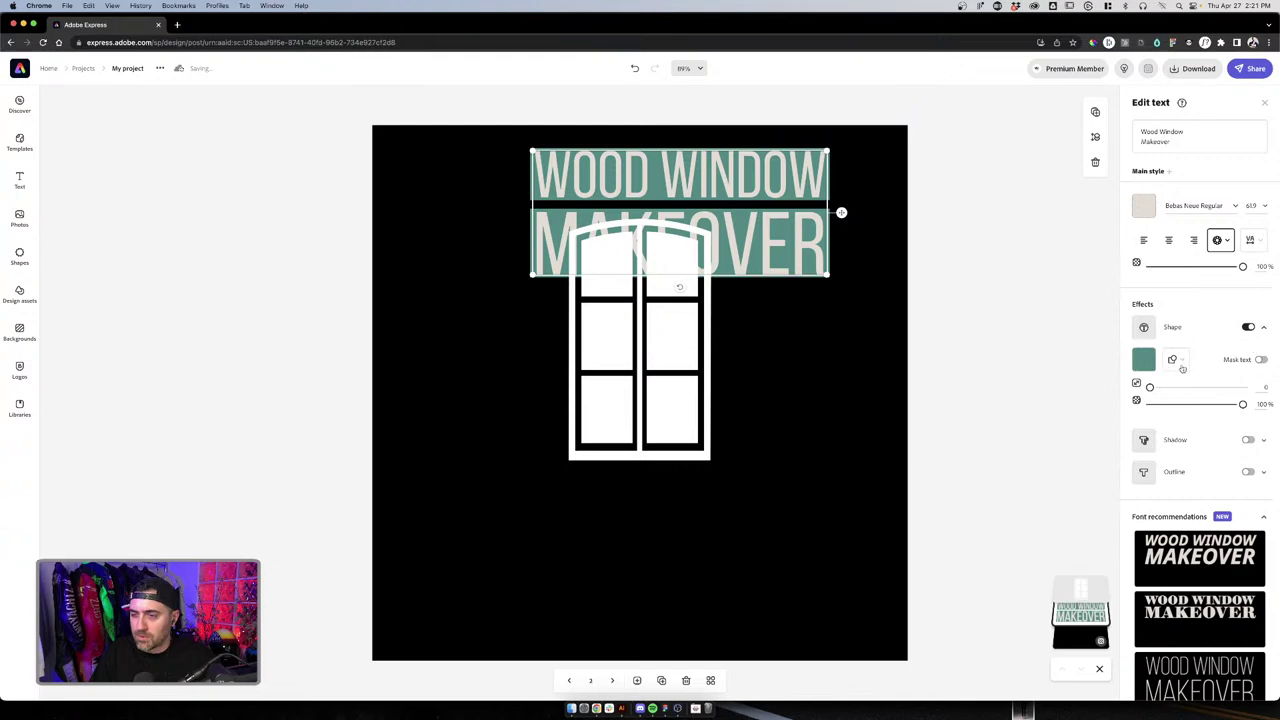
Curve the title into an arch, remove the teal backing shape, and centre it above the window
left_click(1176, 363)
scroll(1115, 375, "down", 5)
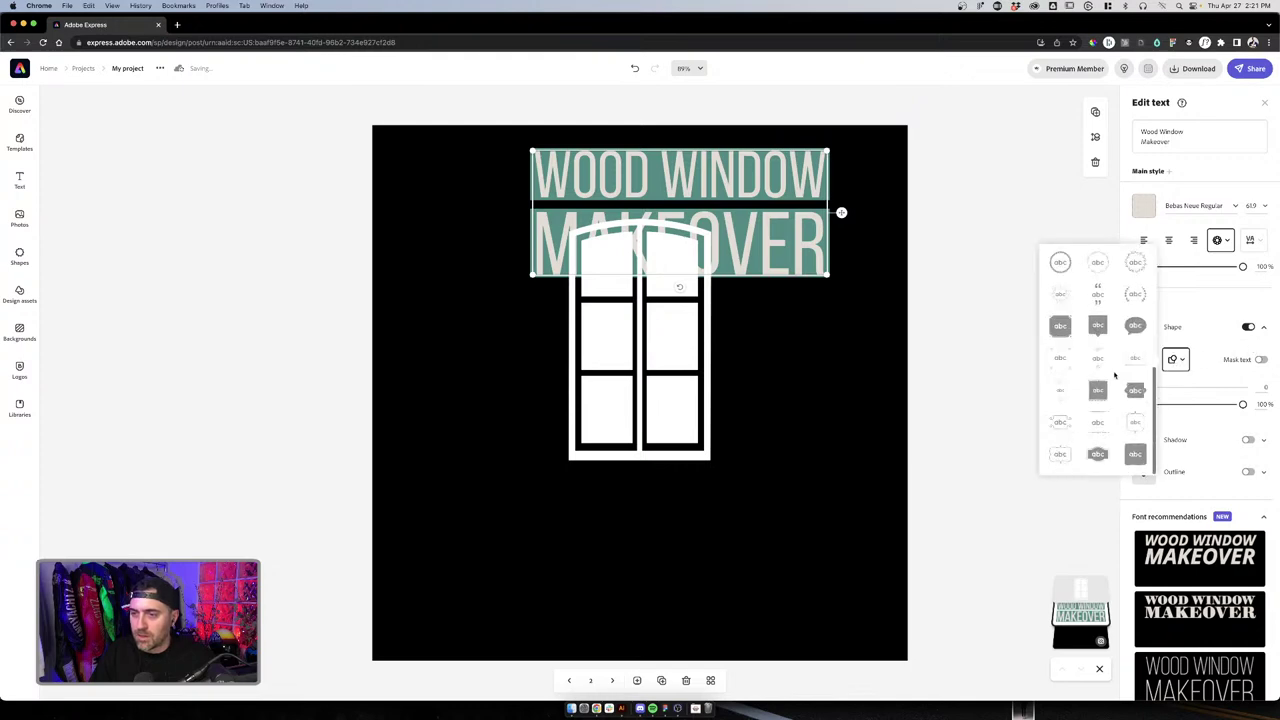
left_click(1221, 241)
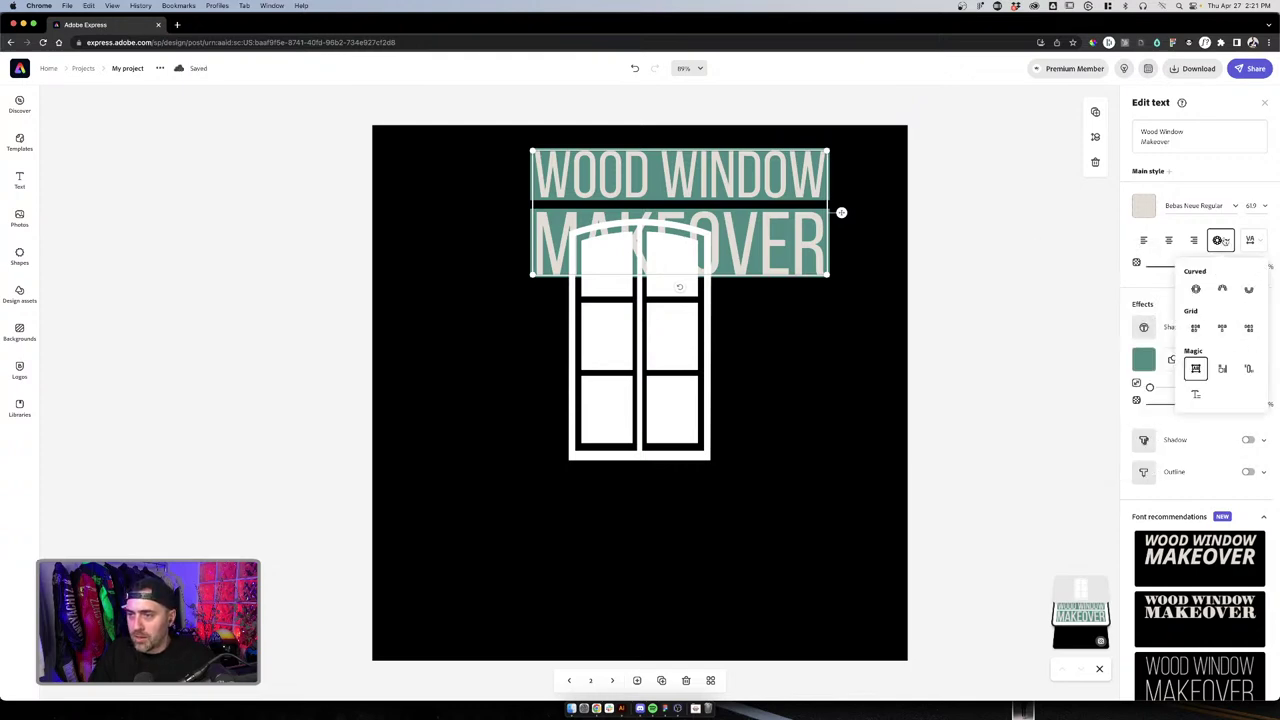
left_click(1222, 289)
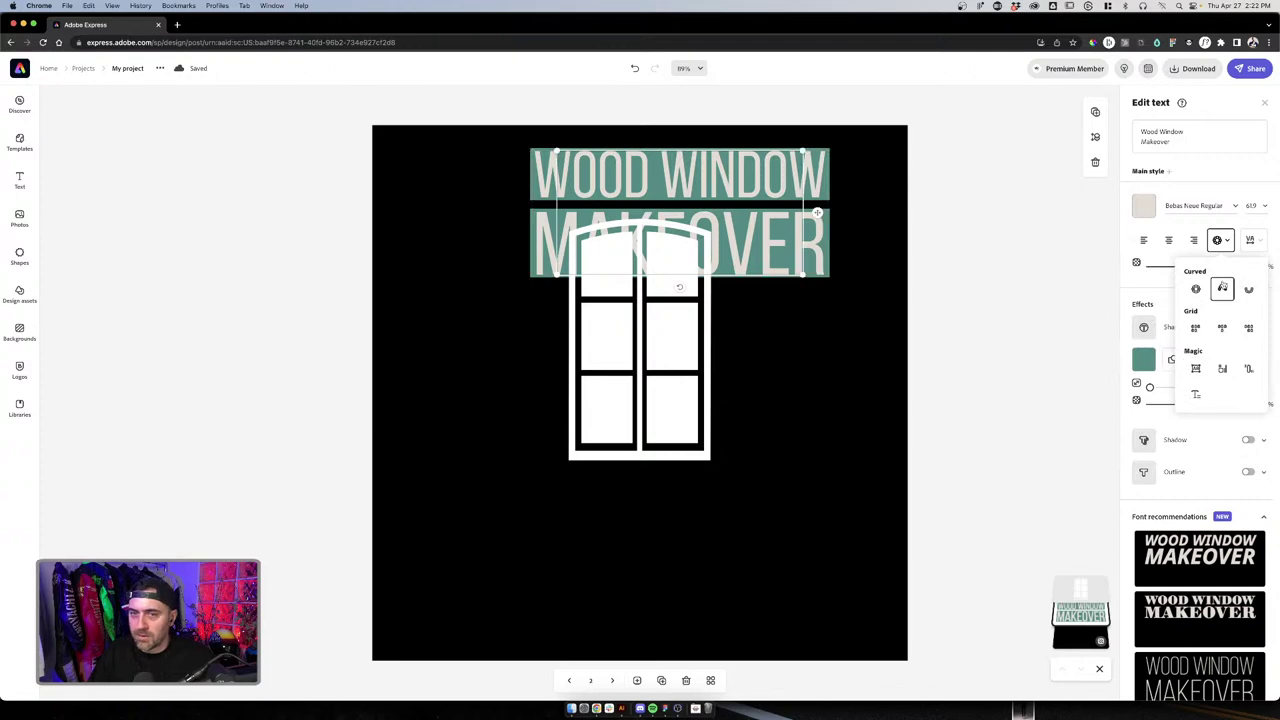
left_click(1231, 351)
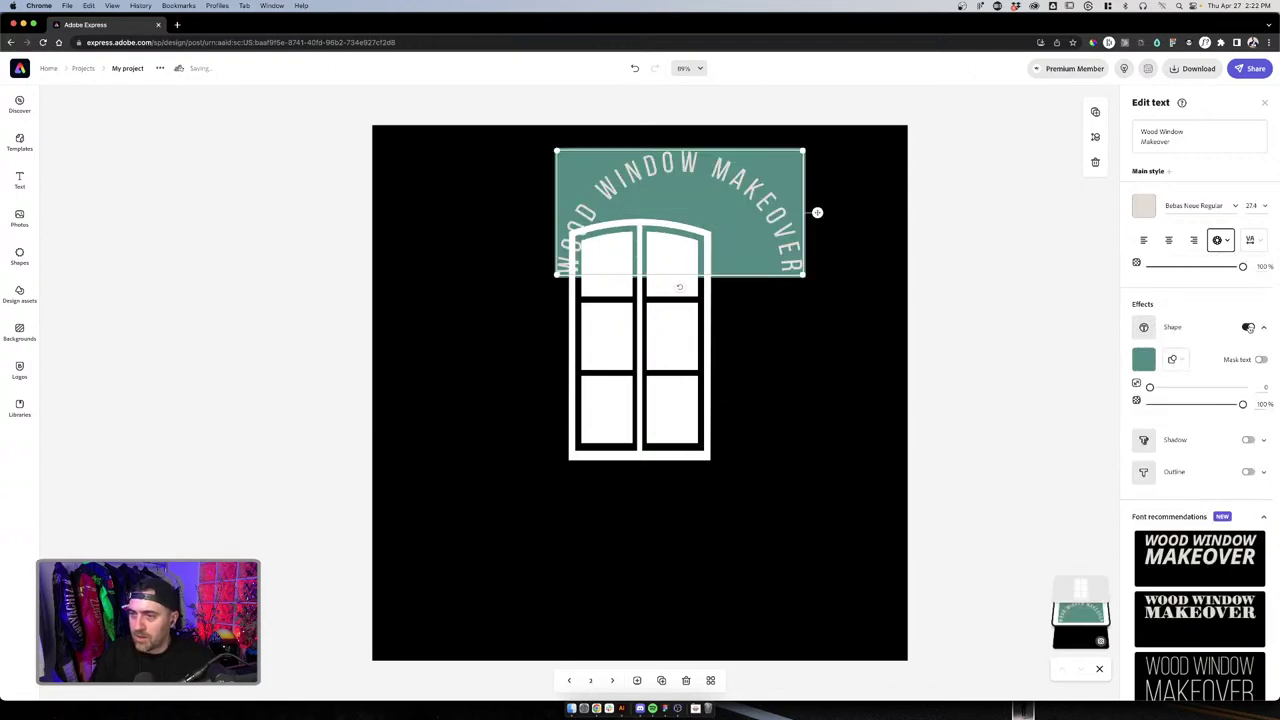
left_click(1248, 327)
left_click_drag(787, 223, 749, 215)
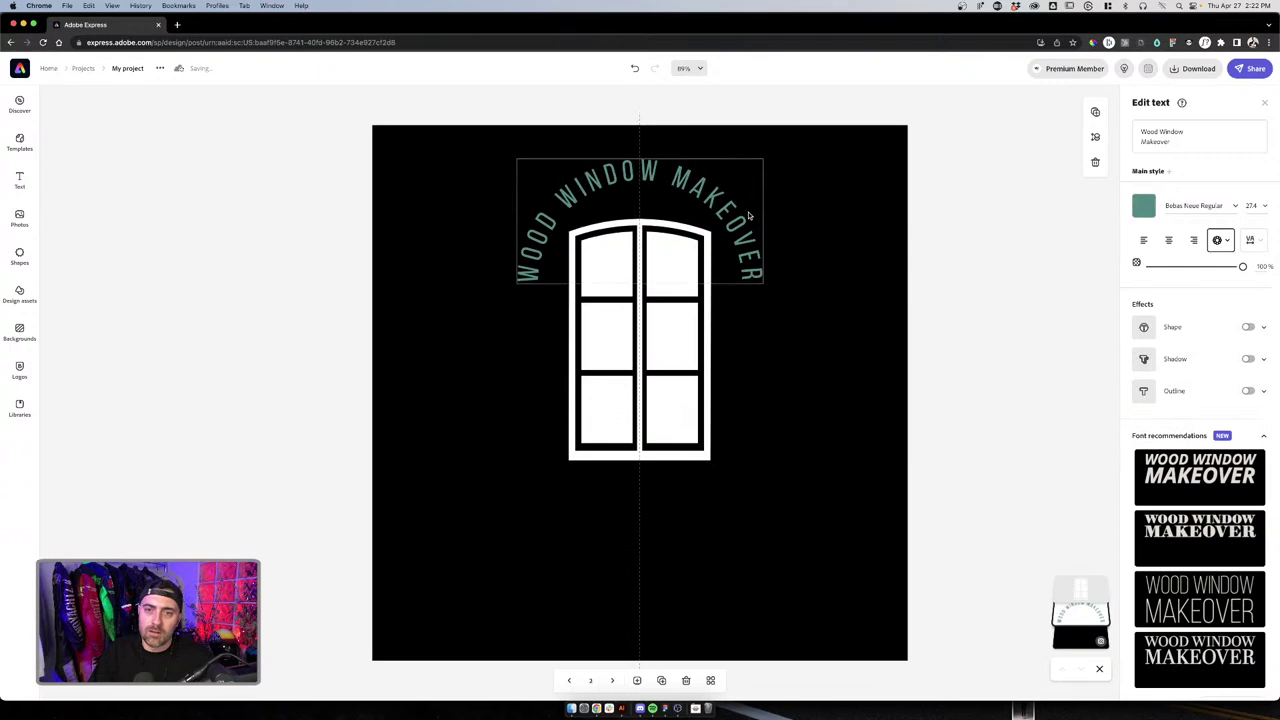
left_click(669, 297)
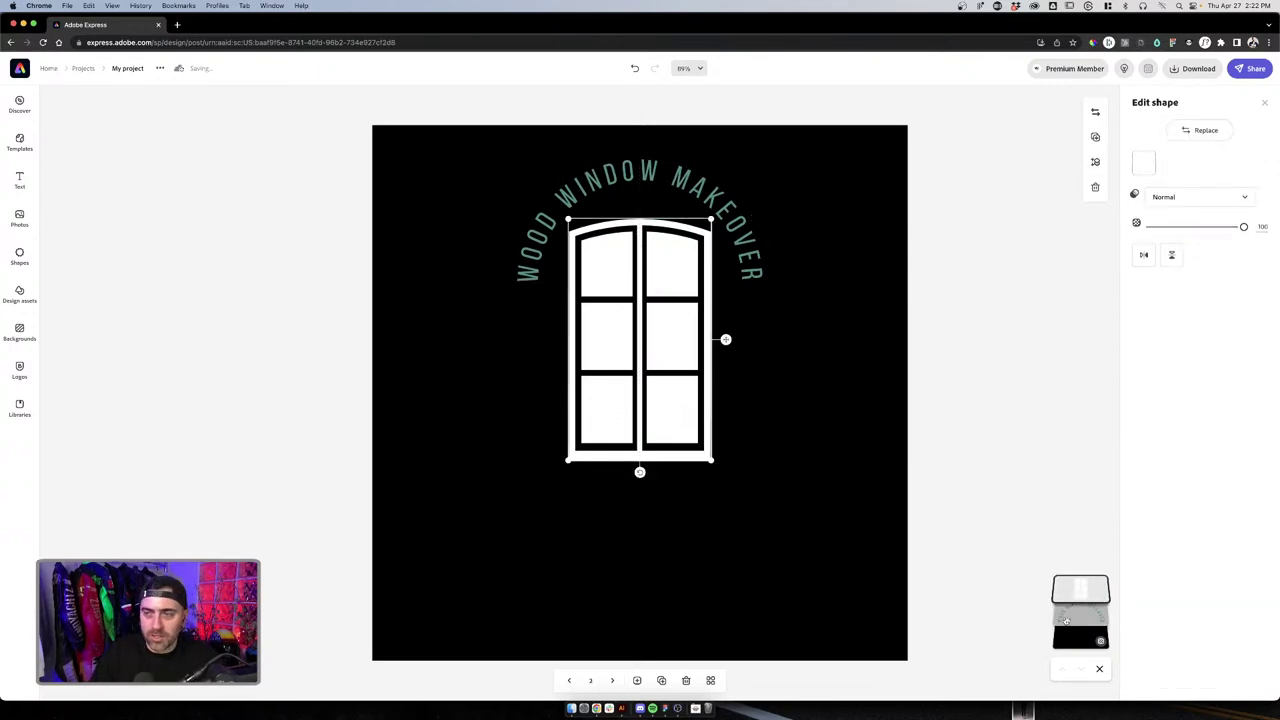
Search shapes for 'arch' and place an outlined arch window with a sill on the canvas
left_click(19, 255)
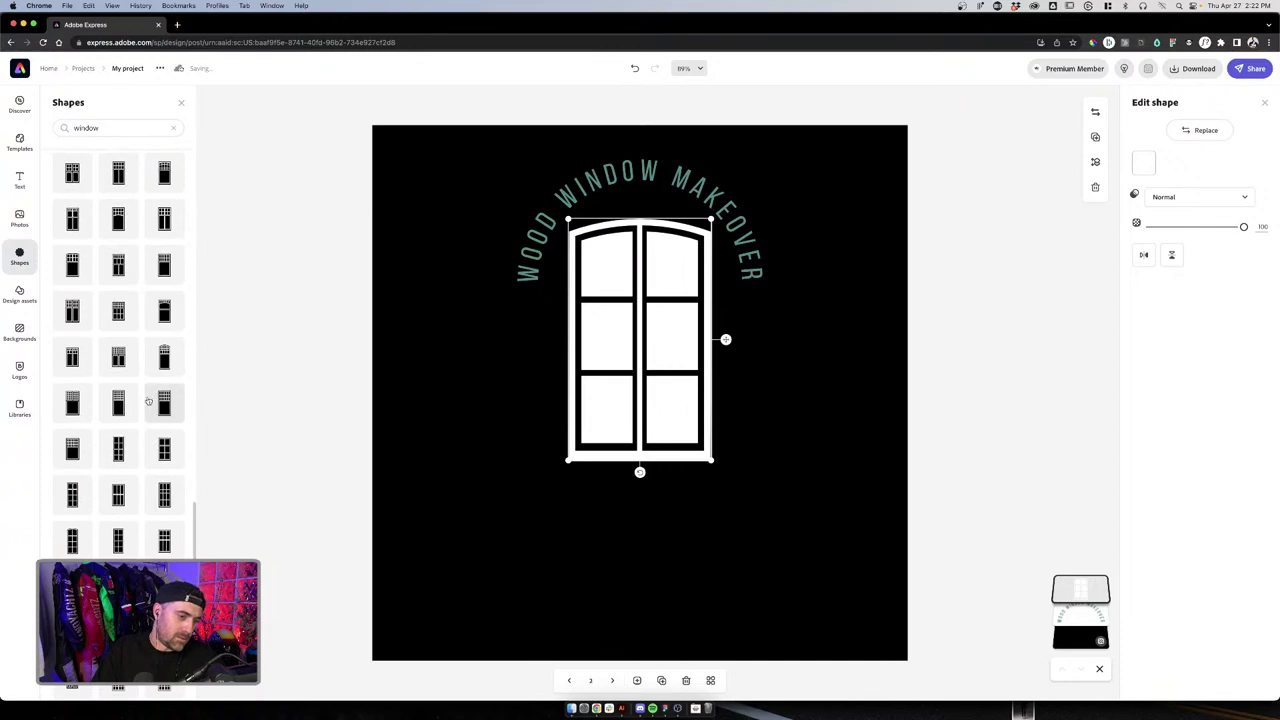
left_click(72, 128)
type("arch")
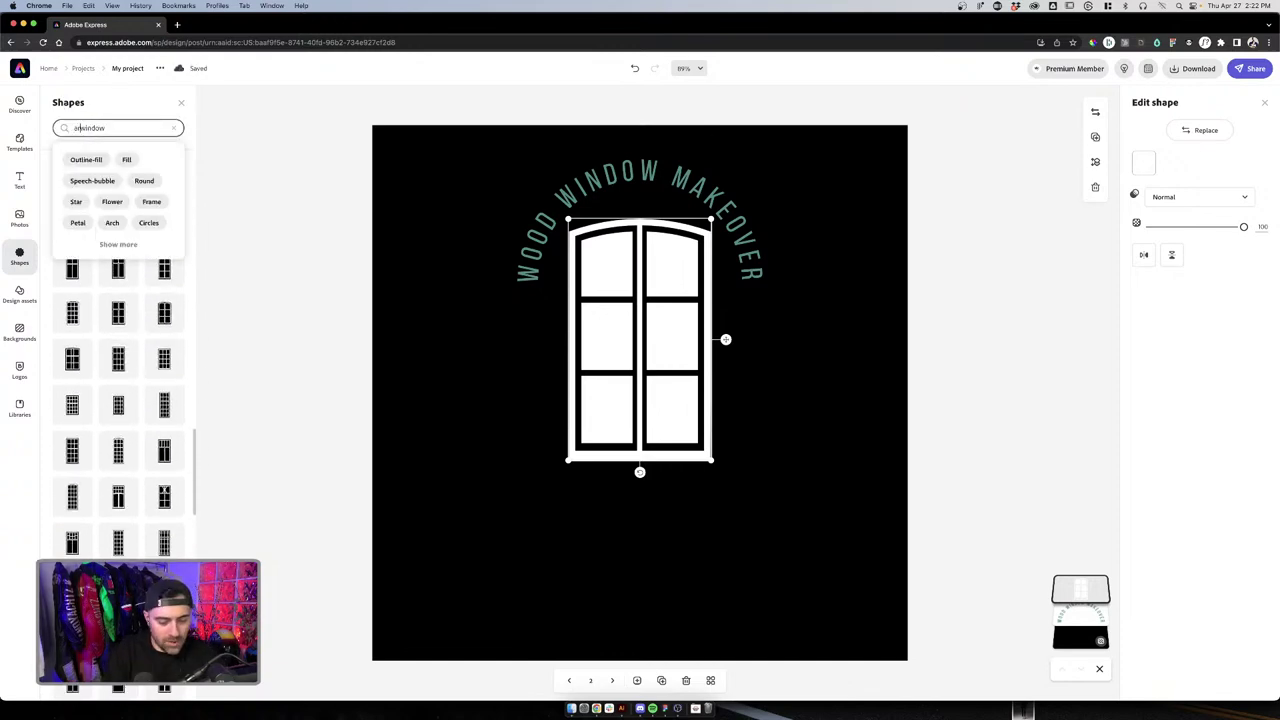
key("Return")
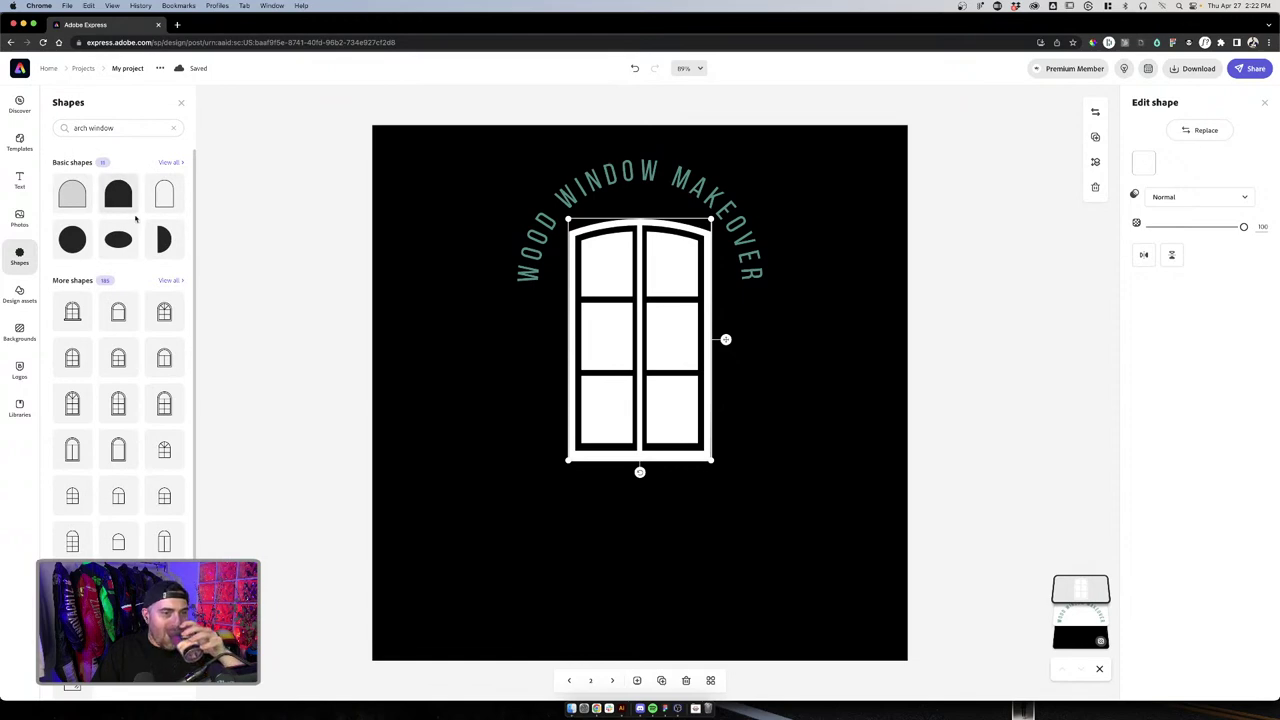
scroll(110, 268, "down", 1)
scroll(110, 268, "down", 5)
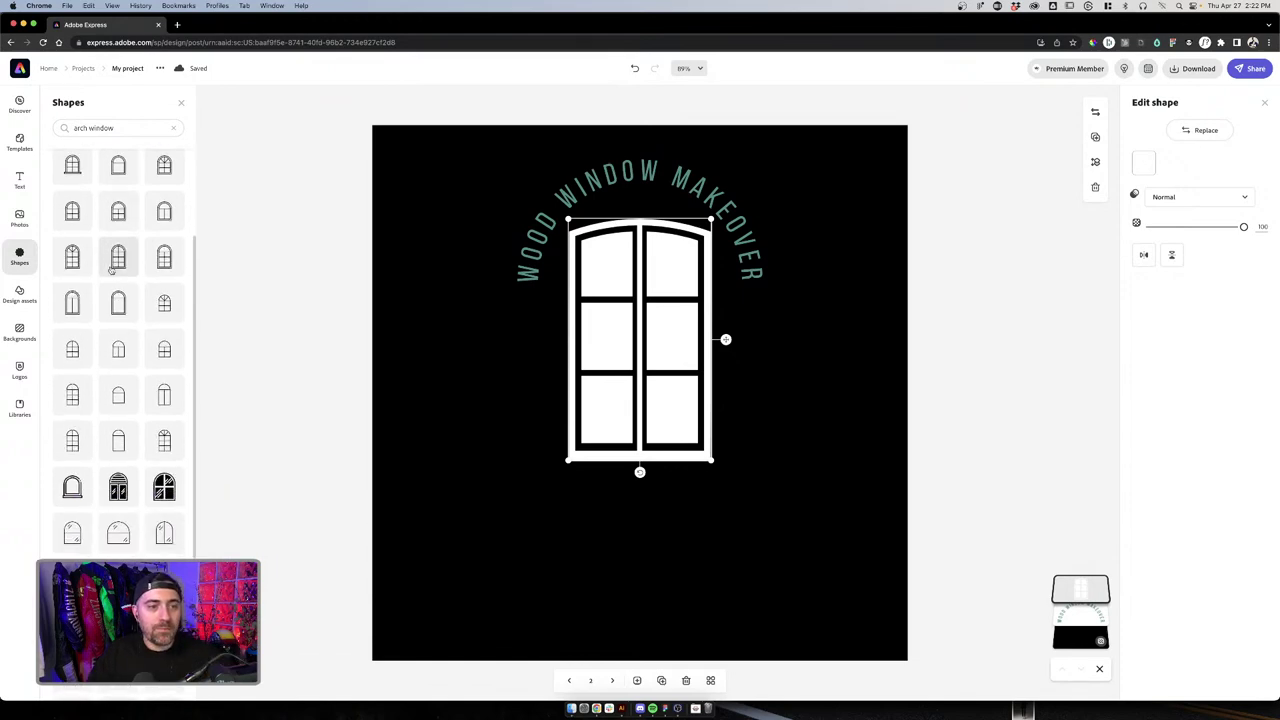
scroll(112, 268, "down", 5)
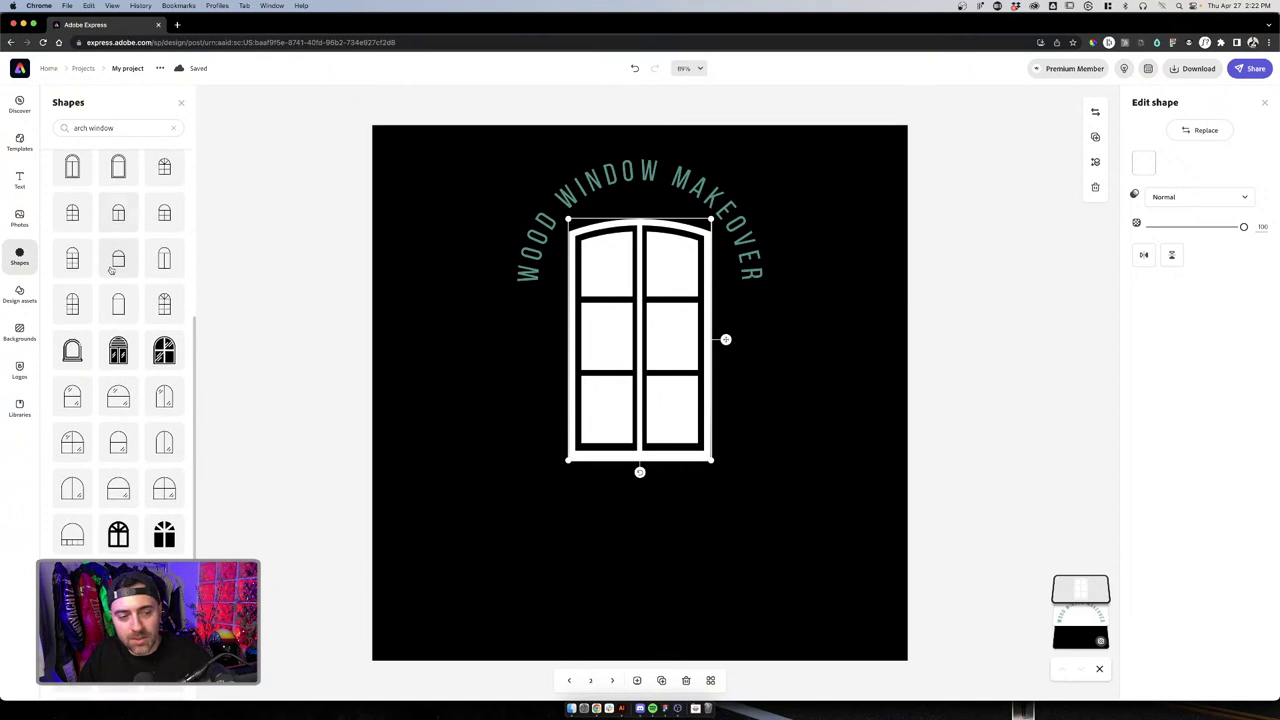
scroll(118, 268, "down", 1)
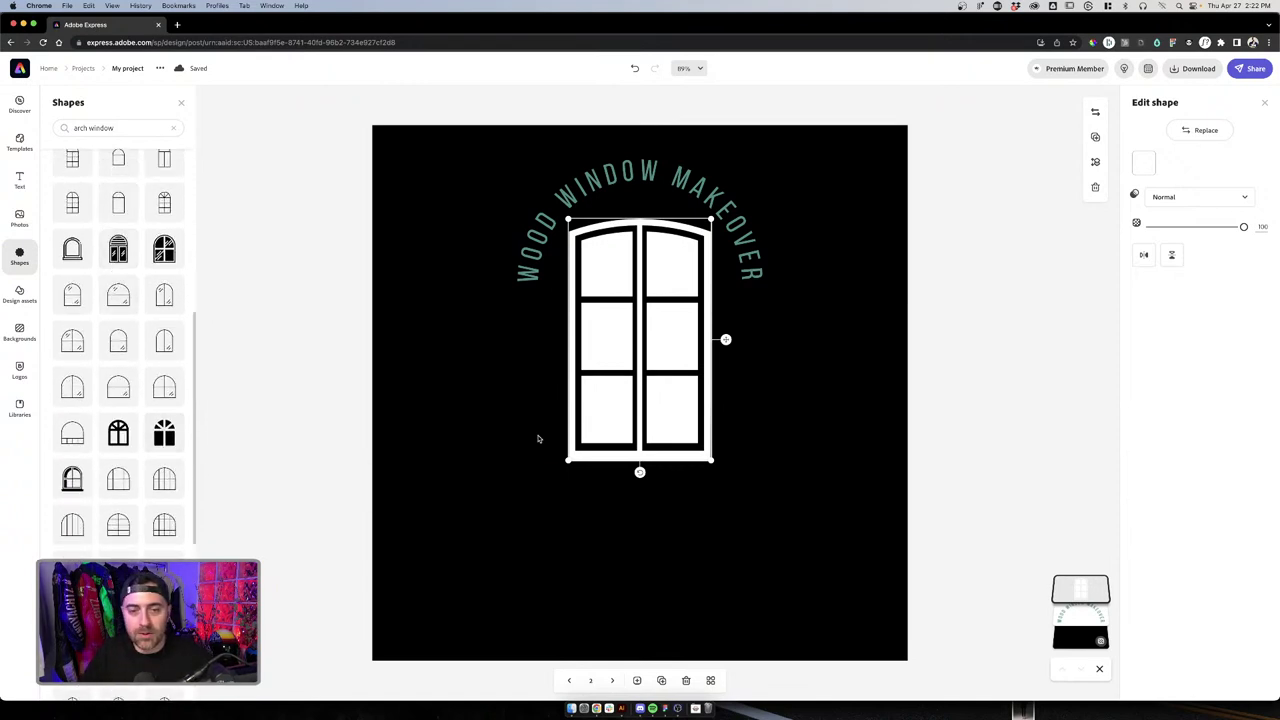
left_click_drag(526, 460, 527, 461)
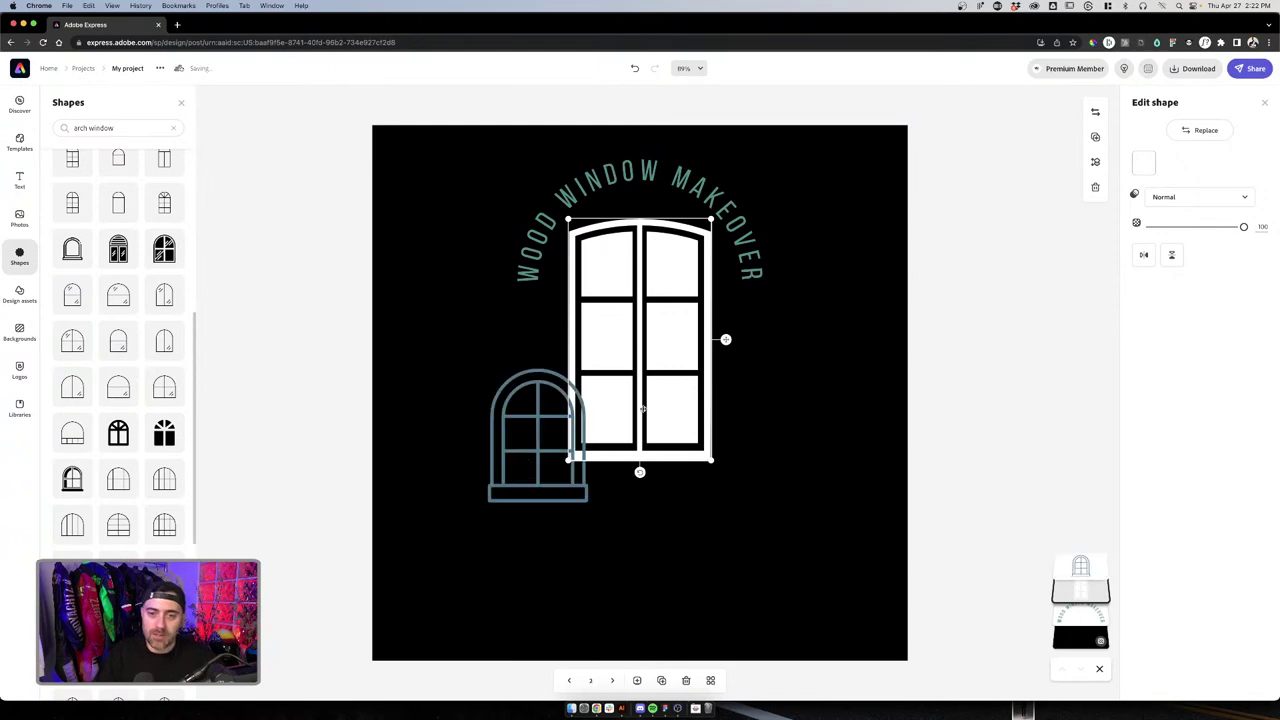
Delete the old window, make the new arch window white and centred, and lower the curved title
key("Escape")
left_click(622, 447)
key("Delete")
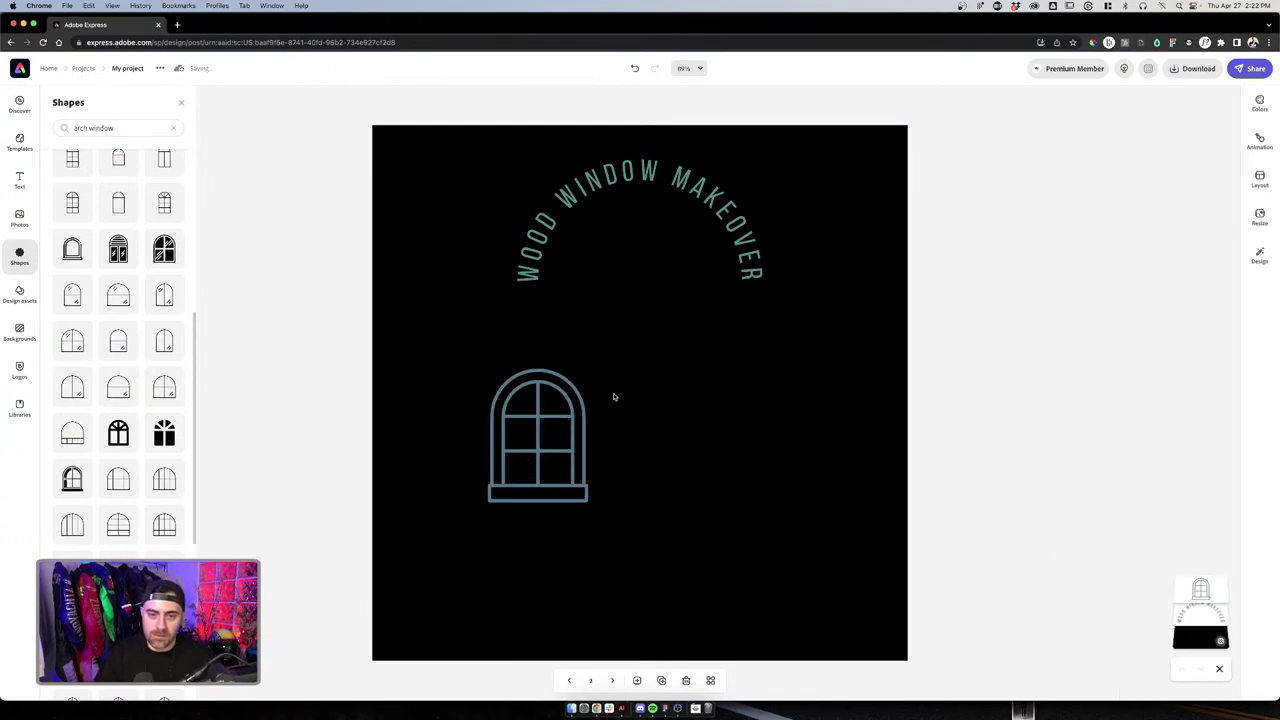
left_click(562, 407)
left_click(1143, 163)
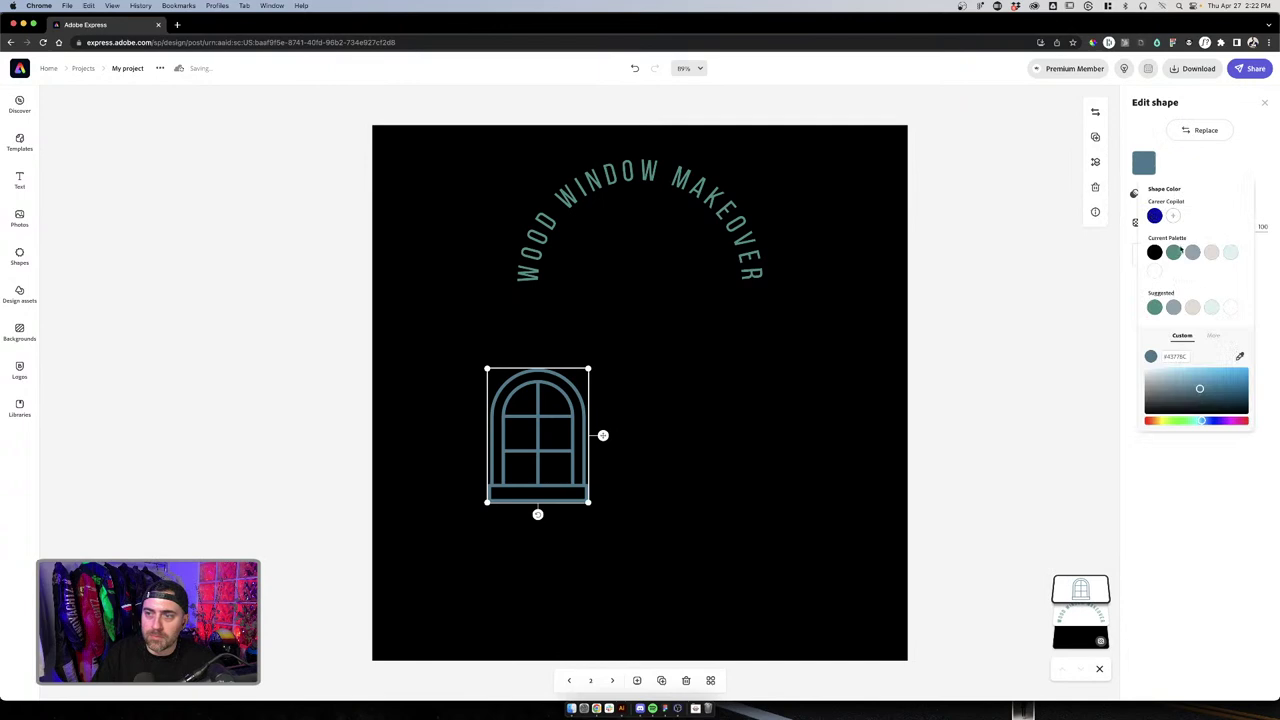
left_click(1151, 357)
left_click(800, 358)
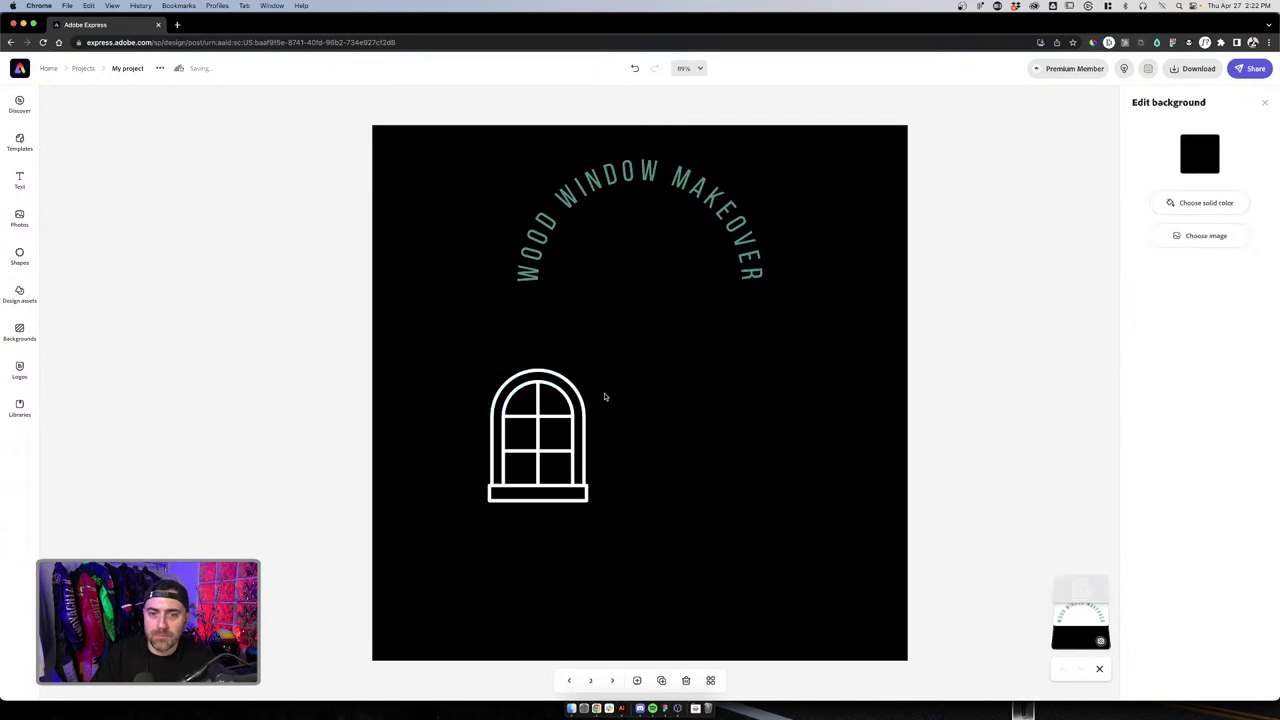
left_click_drag(563, 421, 672, 369)
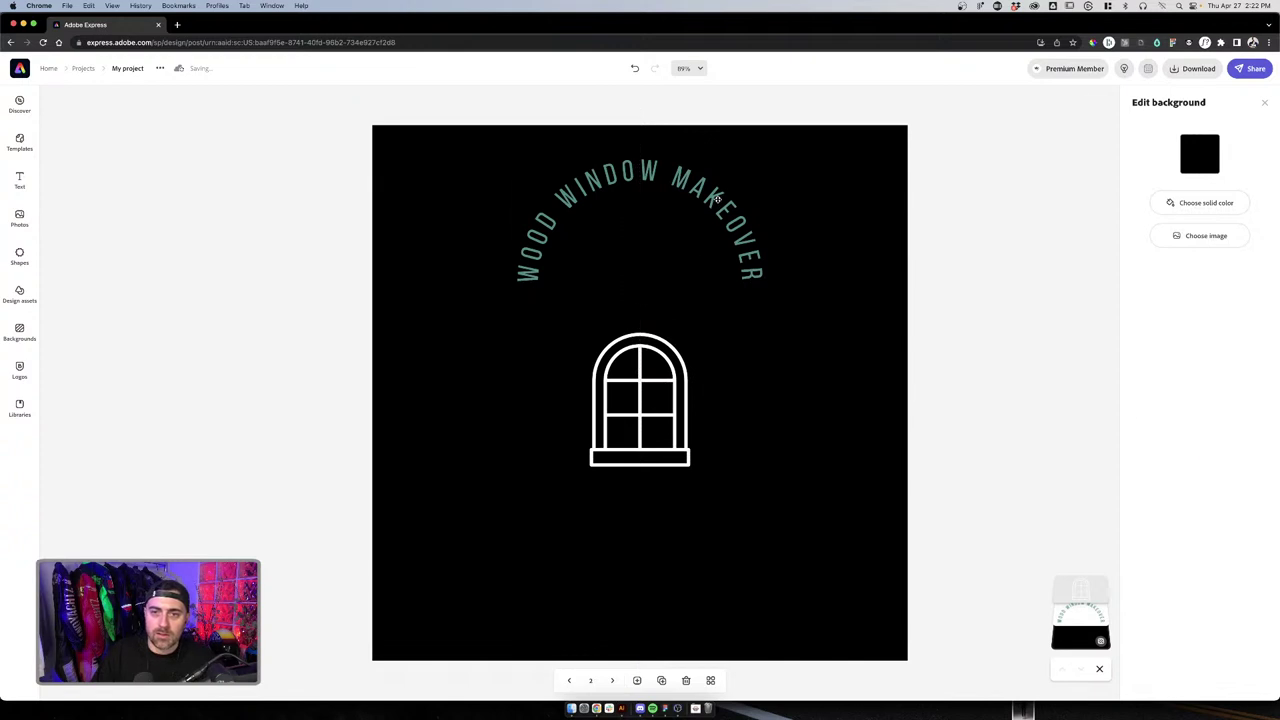
left_click_drag(693, 177, 693, 253)
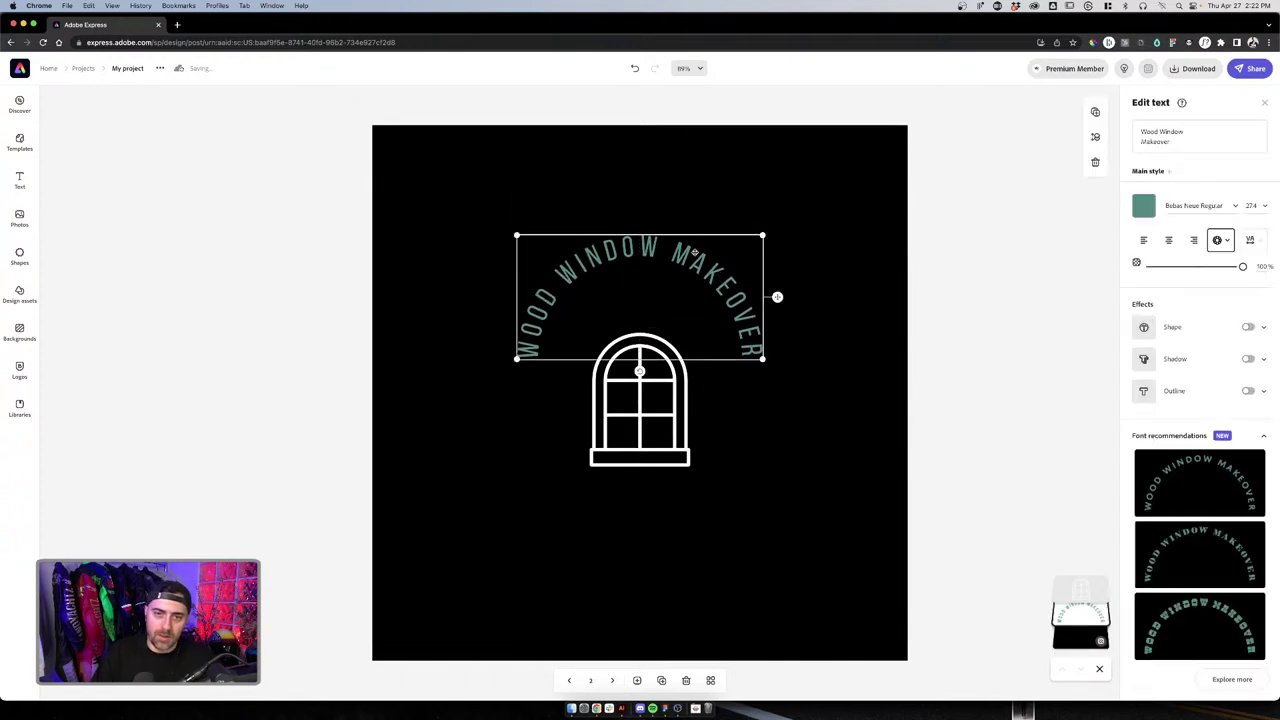
Delete 'Makeover' so the curved title reads just WOOD WINDOW
left_click(1172, 142)
left_click(1172, 142)
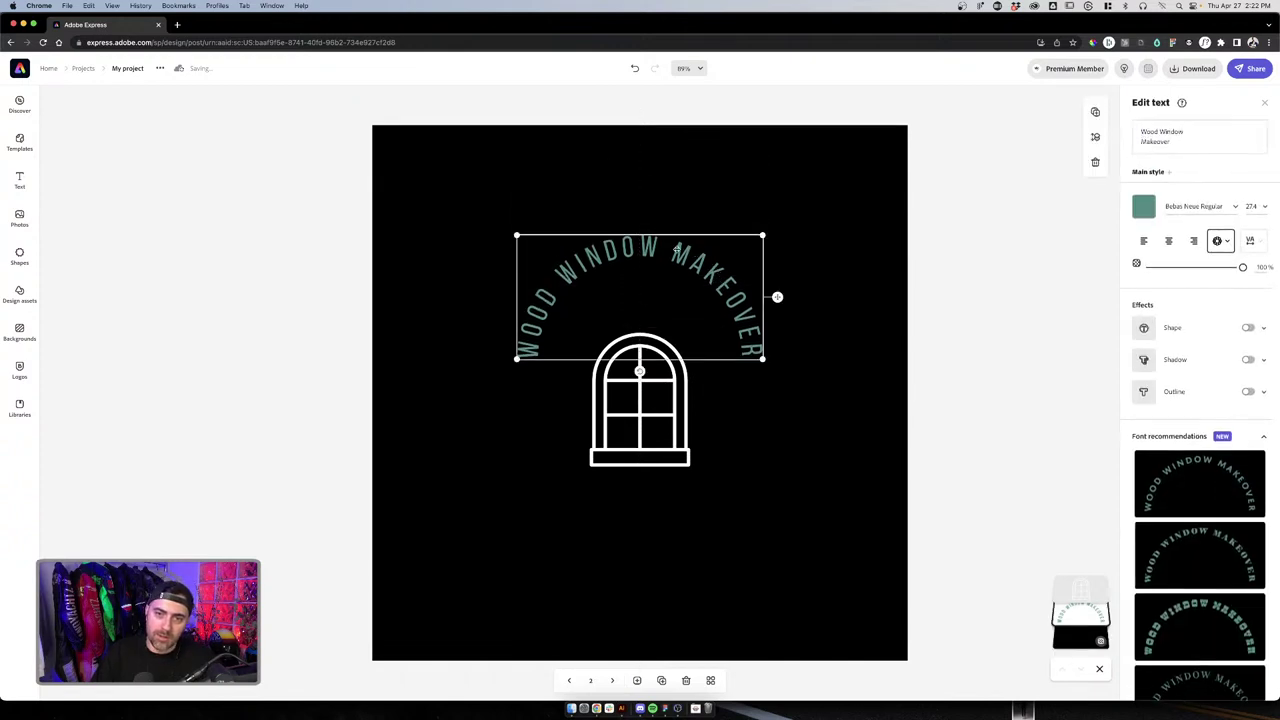
double_click(1172, 142)
key("BackSpace")
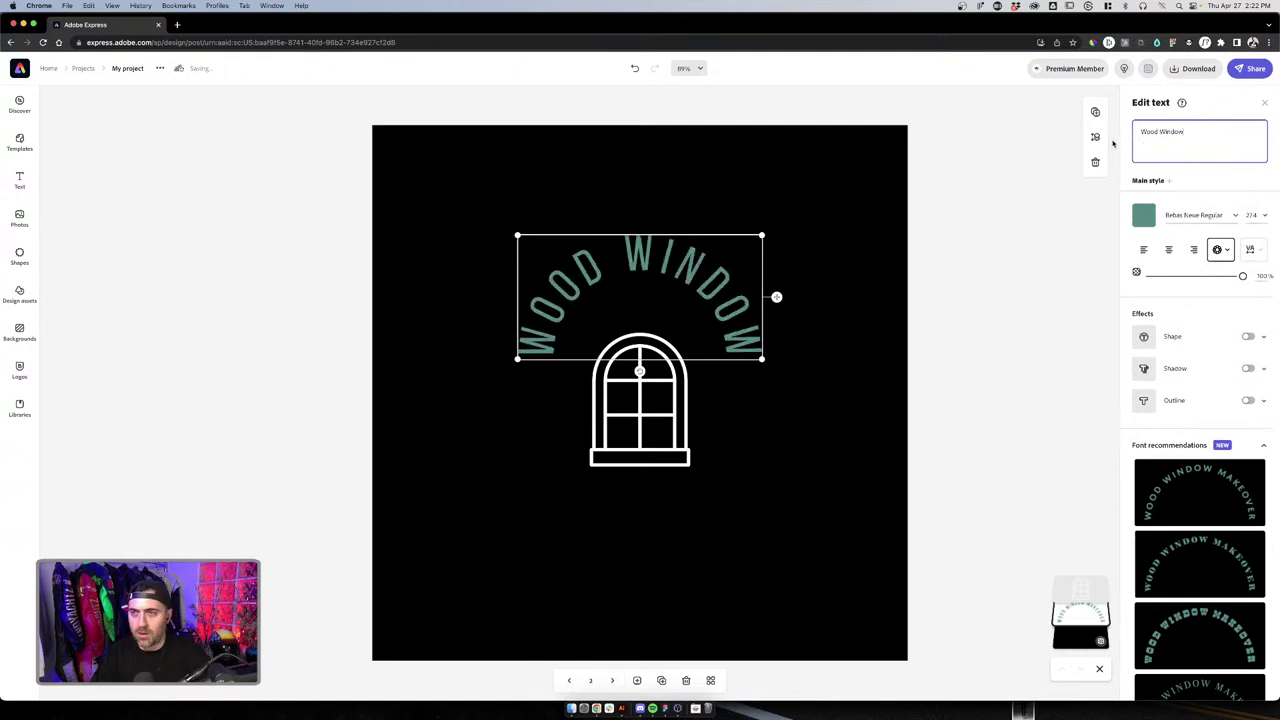
left_click(942, 352)
Shrink the WOOD WINDOW arc to hug the arched window and recentre it over it
left_click(672, 287)
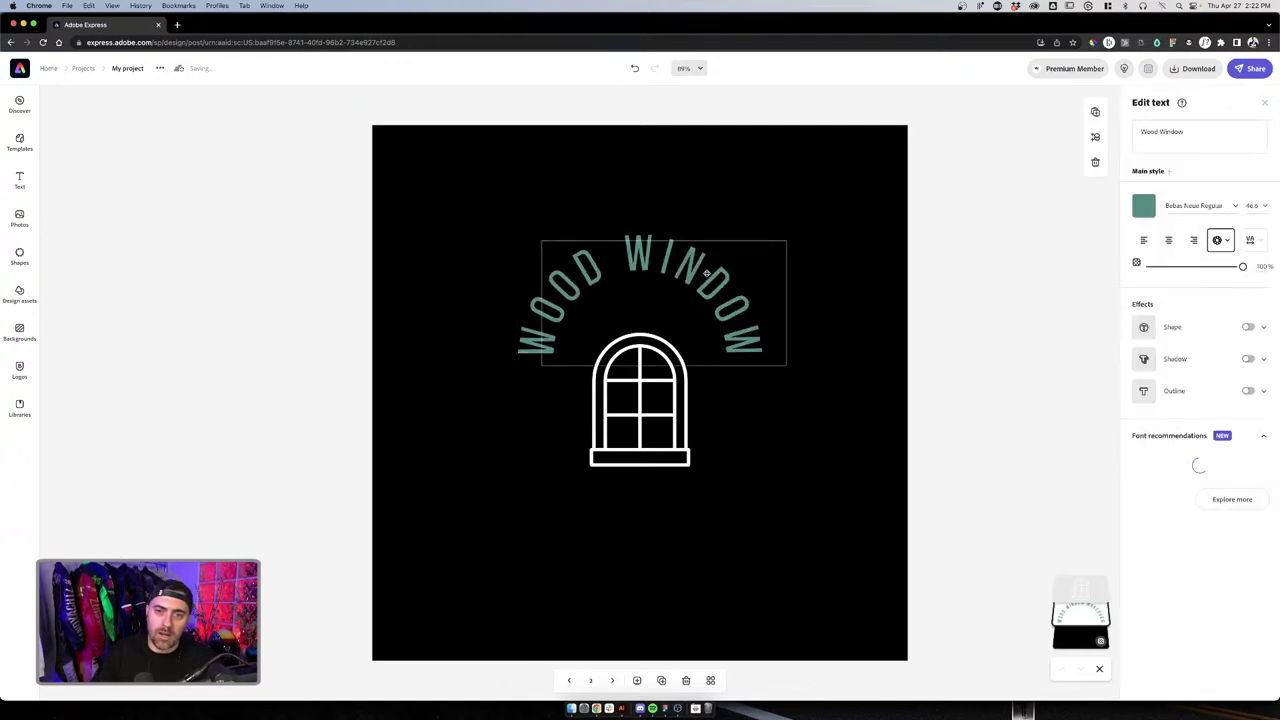
mouse_move(672, 287)
left_mouse_down()
mouse_move(687, 280)
mouse_move(660, 266)
mouse_move(661, 291)
left_mouse_up()
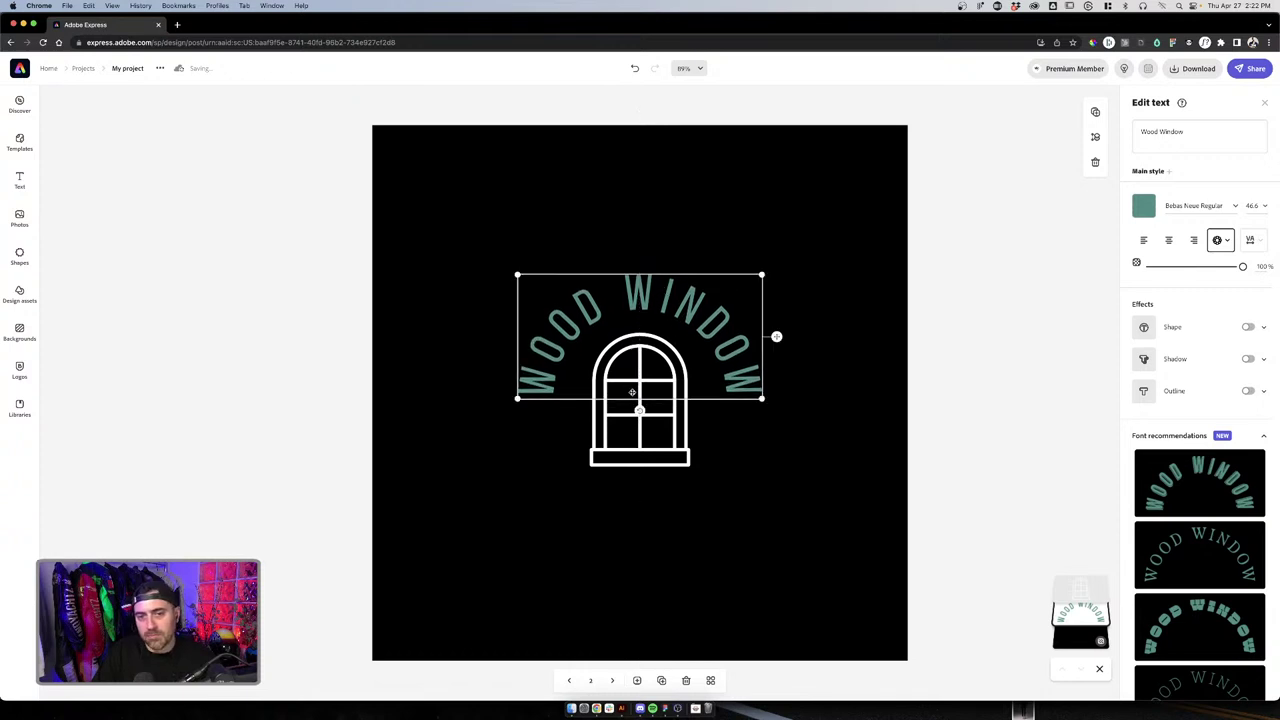
left_click_drag(762, 274, 685, 300)
left_click_drag(576, 330, 611, 311)
left_click(840, 320)
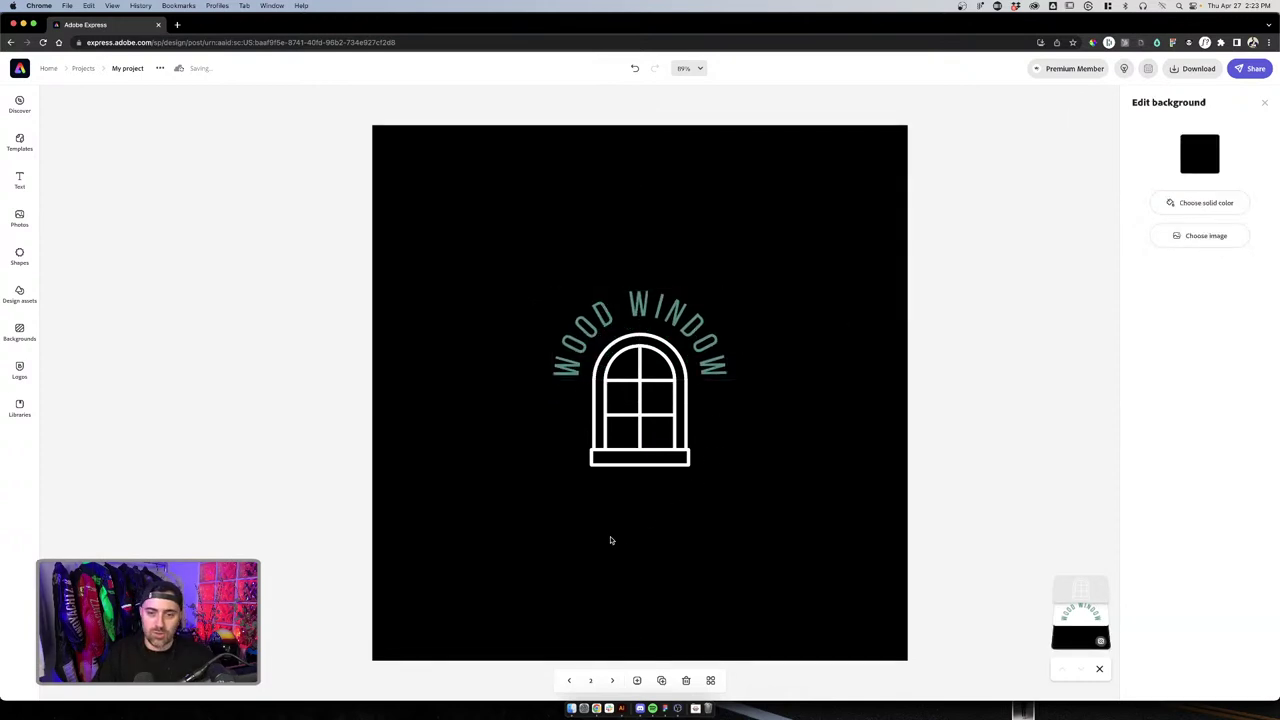
Add a 'Makeover' text box, shrink it and place it centred below the arched window
left_click(19, 180)
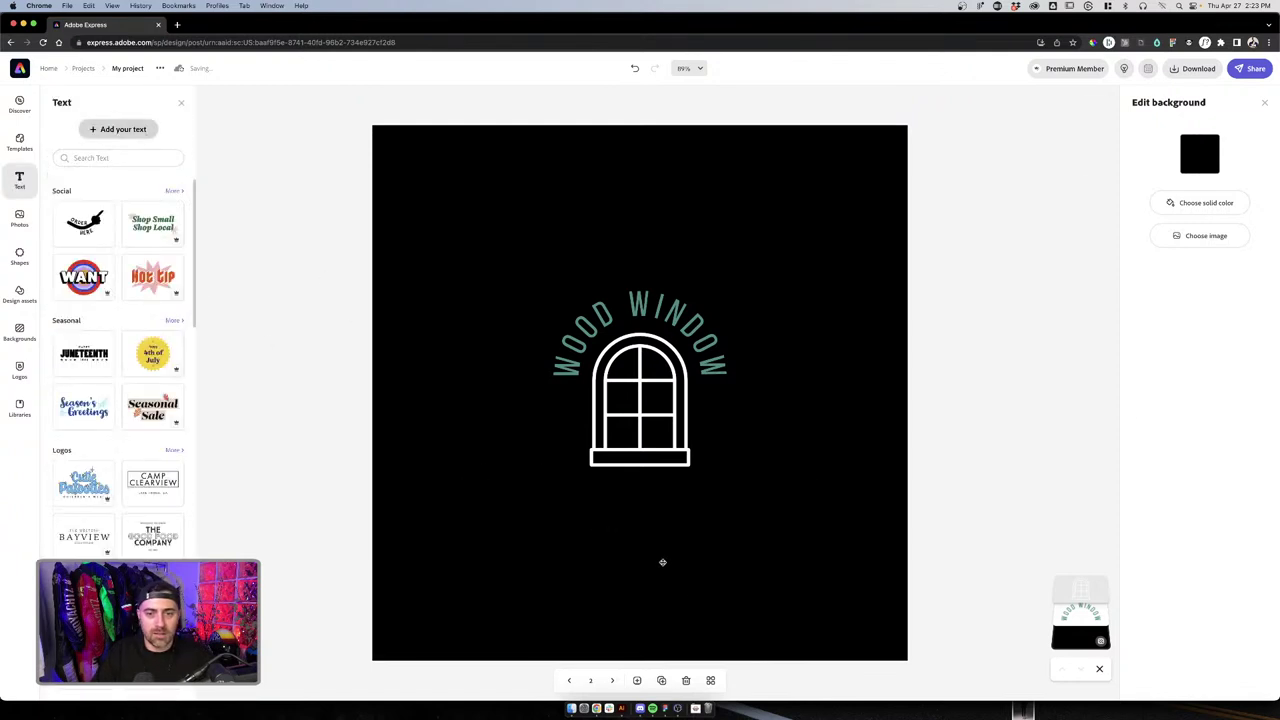
key("t")
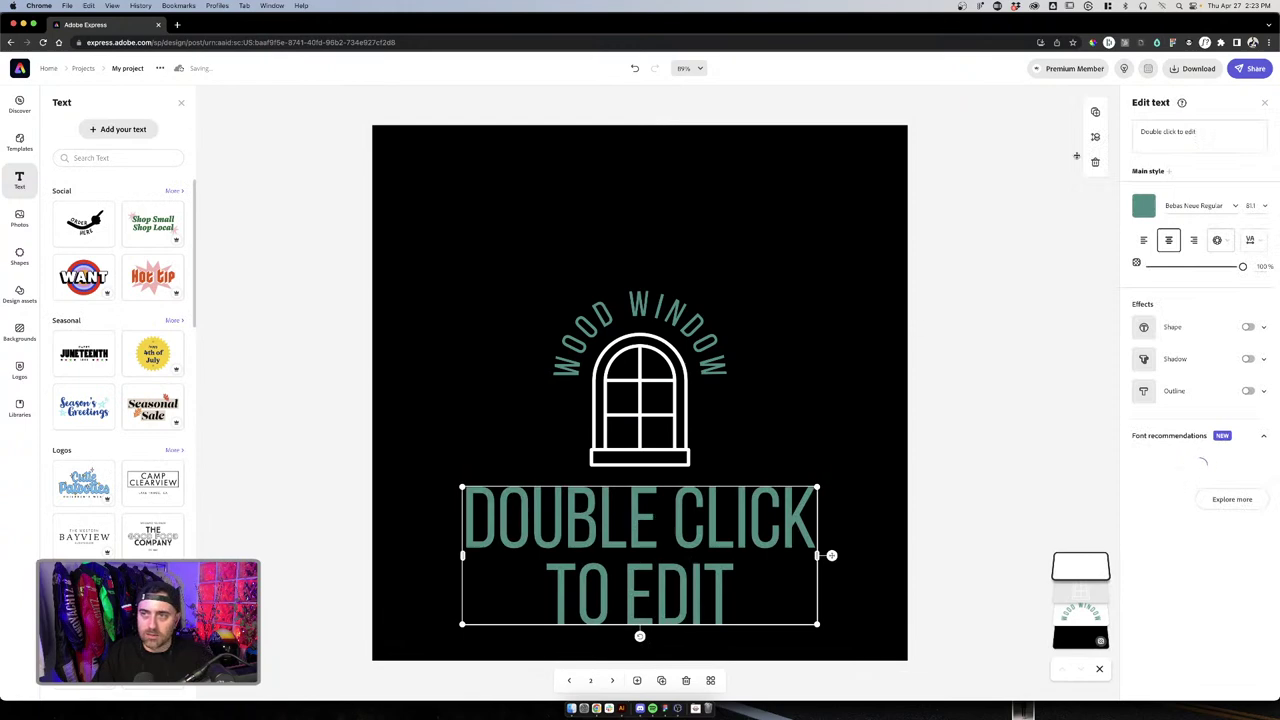
left_click(1176, 133)
type("Makeover")
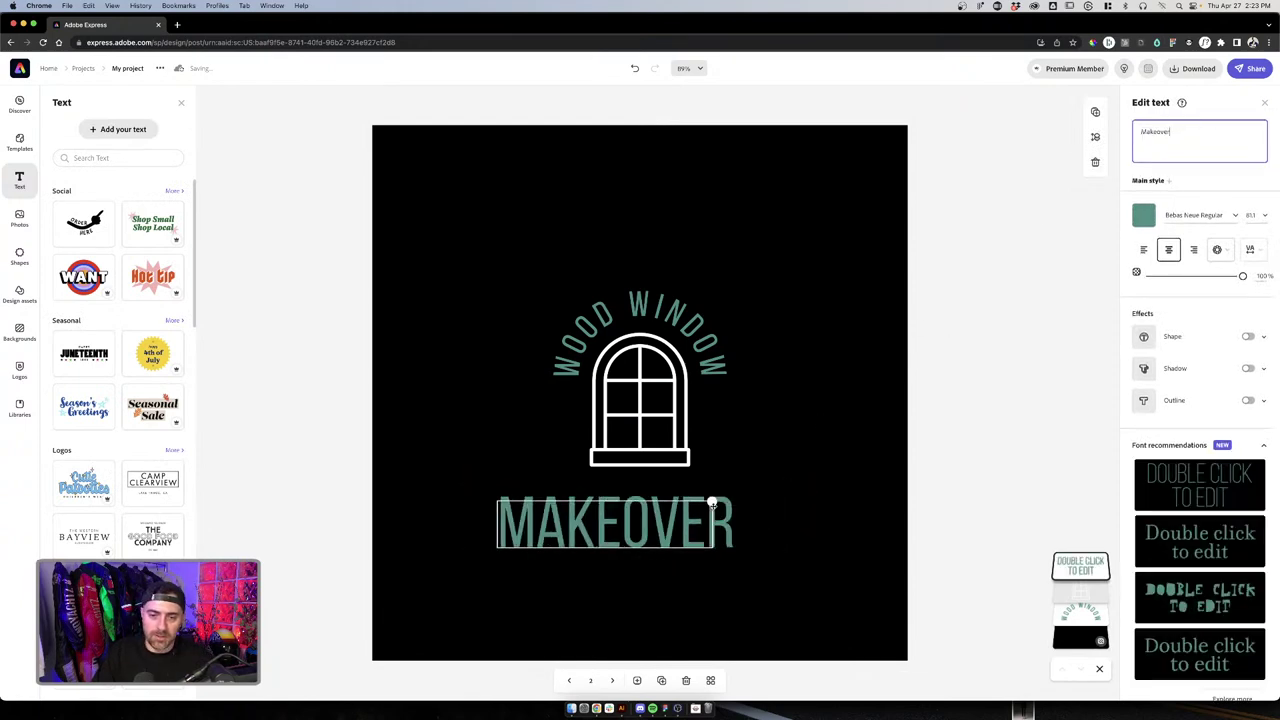
left_click_drag(712, 505, 617, 523)
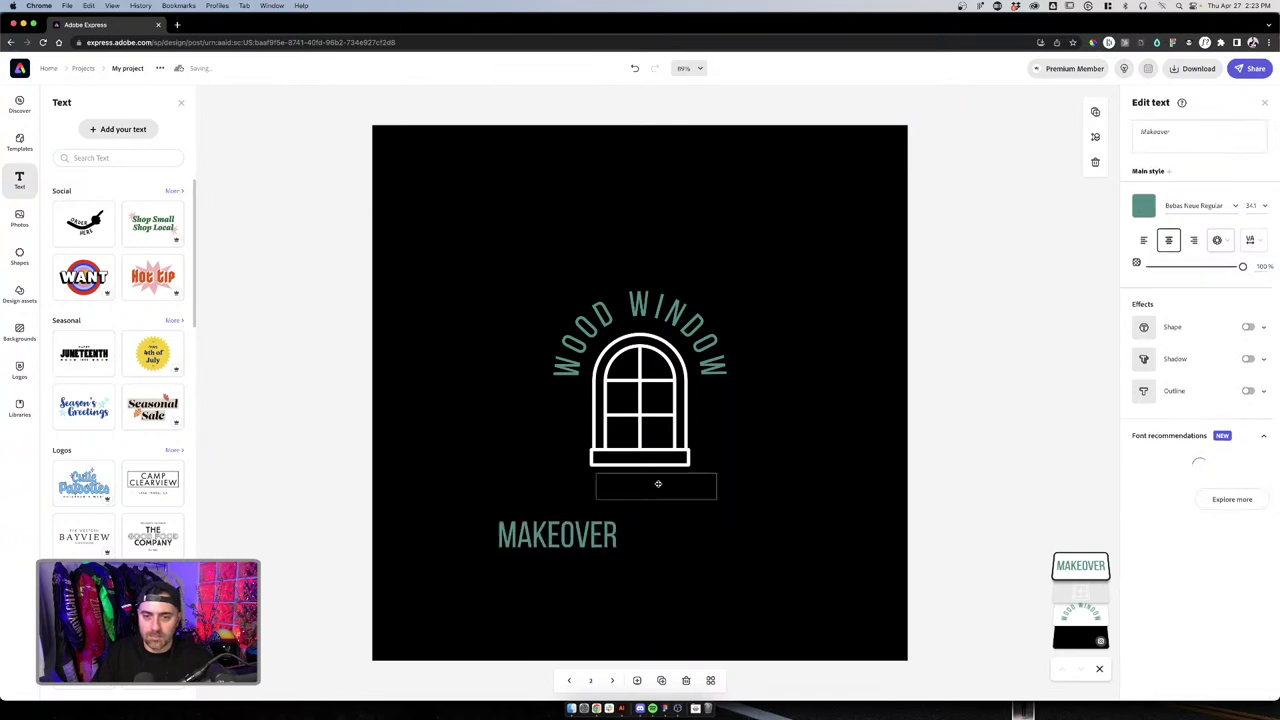
left_click_drag(658, 484, 652, 490)
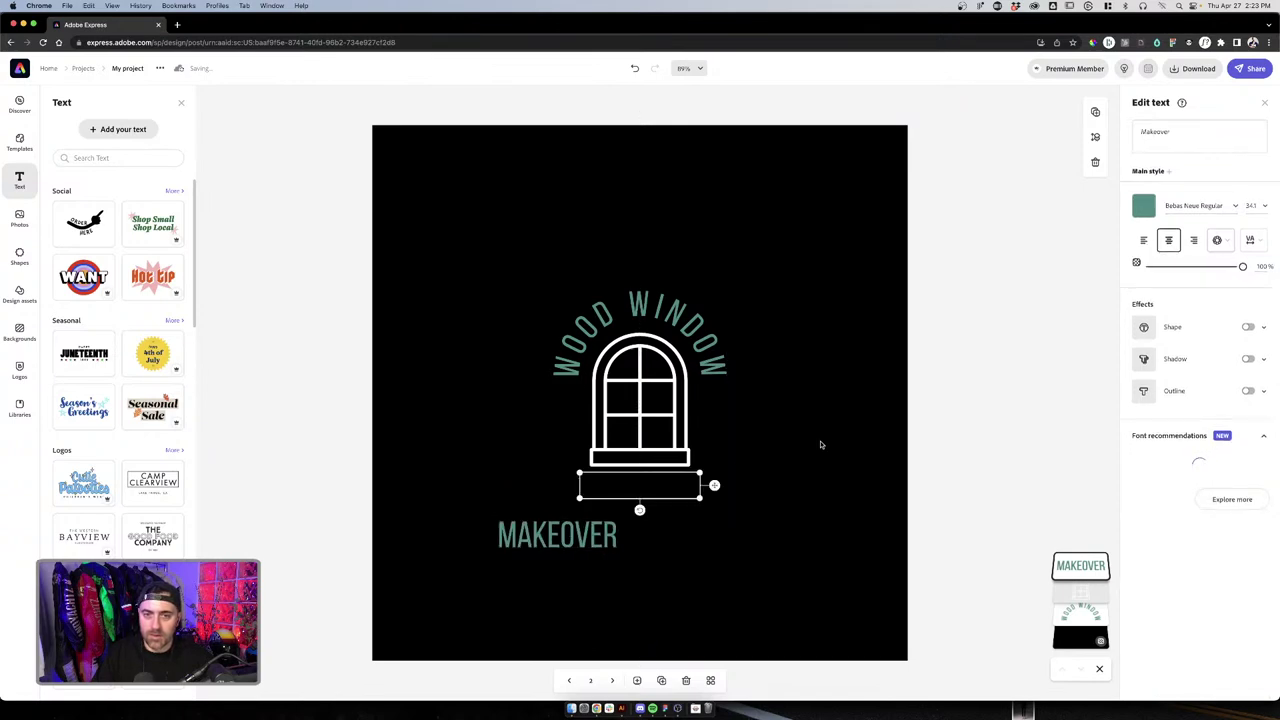
left_click(707, 461)
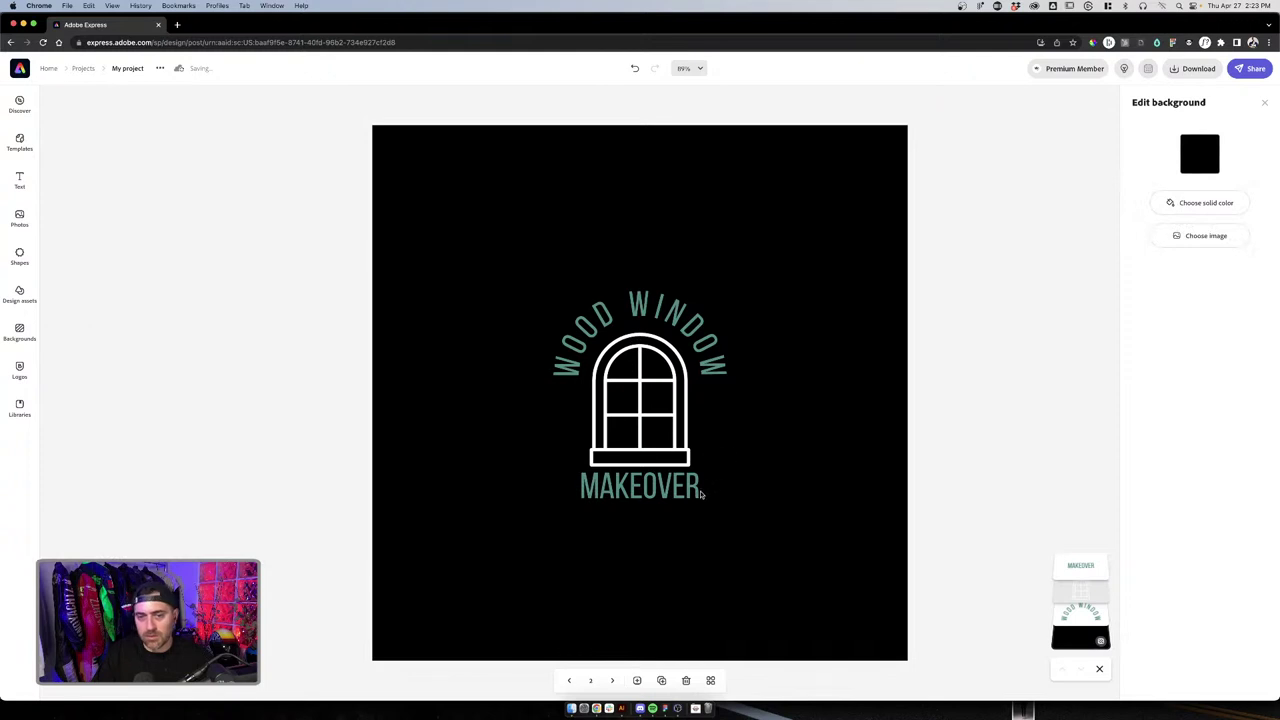
left_click_drag(665, 497, 664, 500)
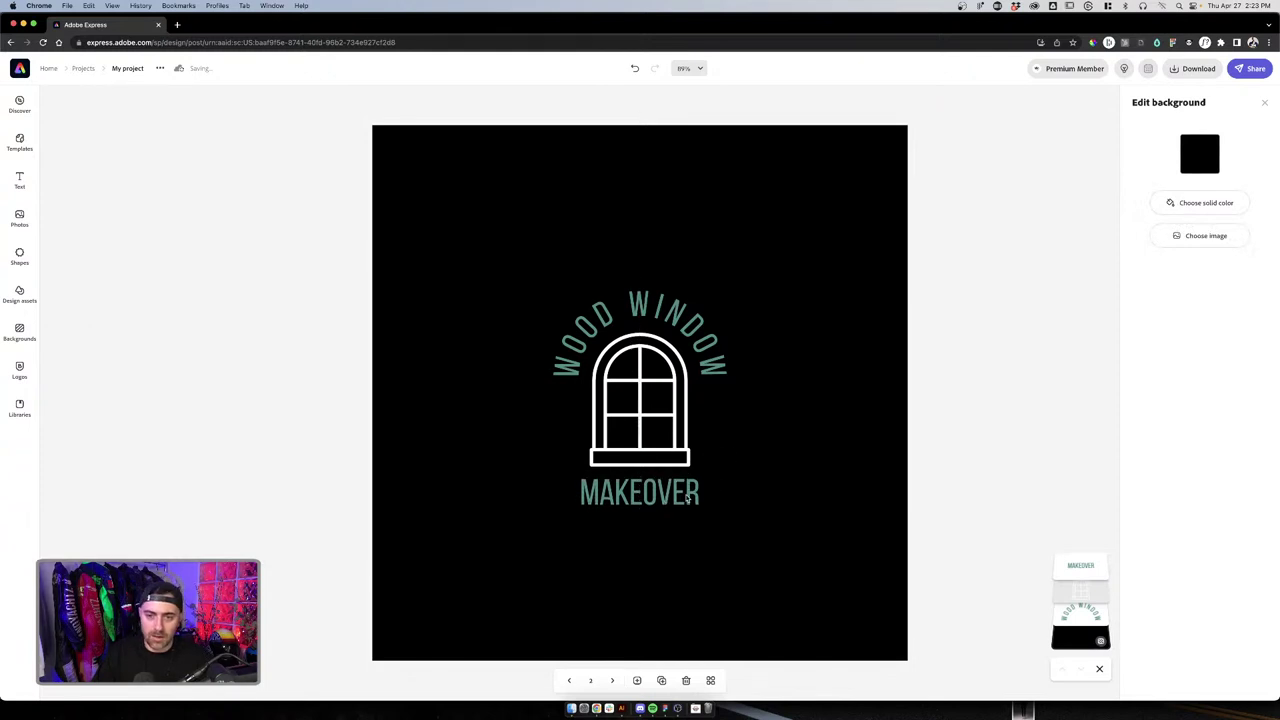
Re-centre MAKEOVER under the window and check its alignment with the WOOD WINDOW arc
left_click(690, 497)
double_click(691, 487)
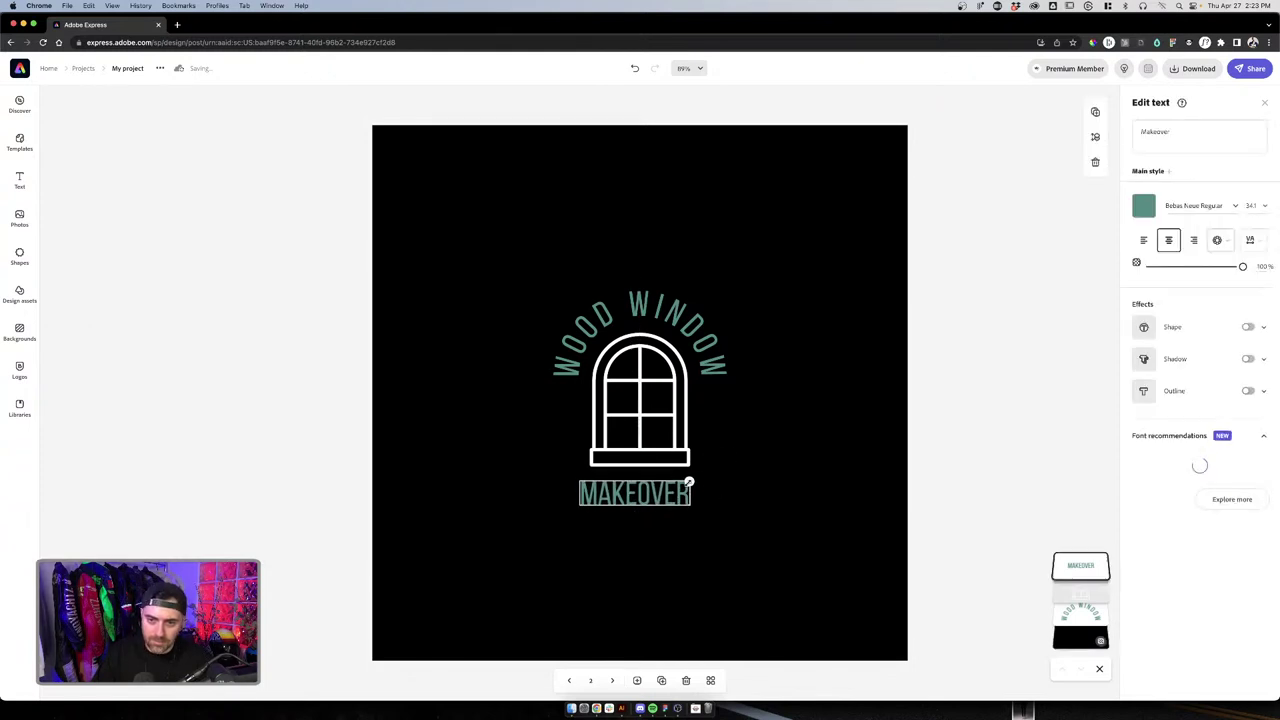
key("Escape")
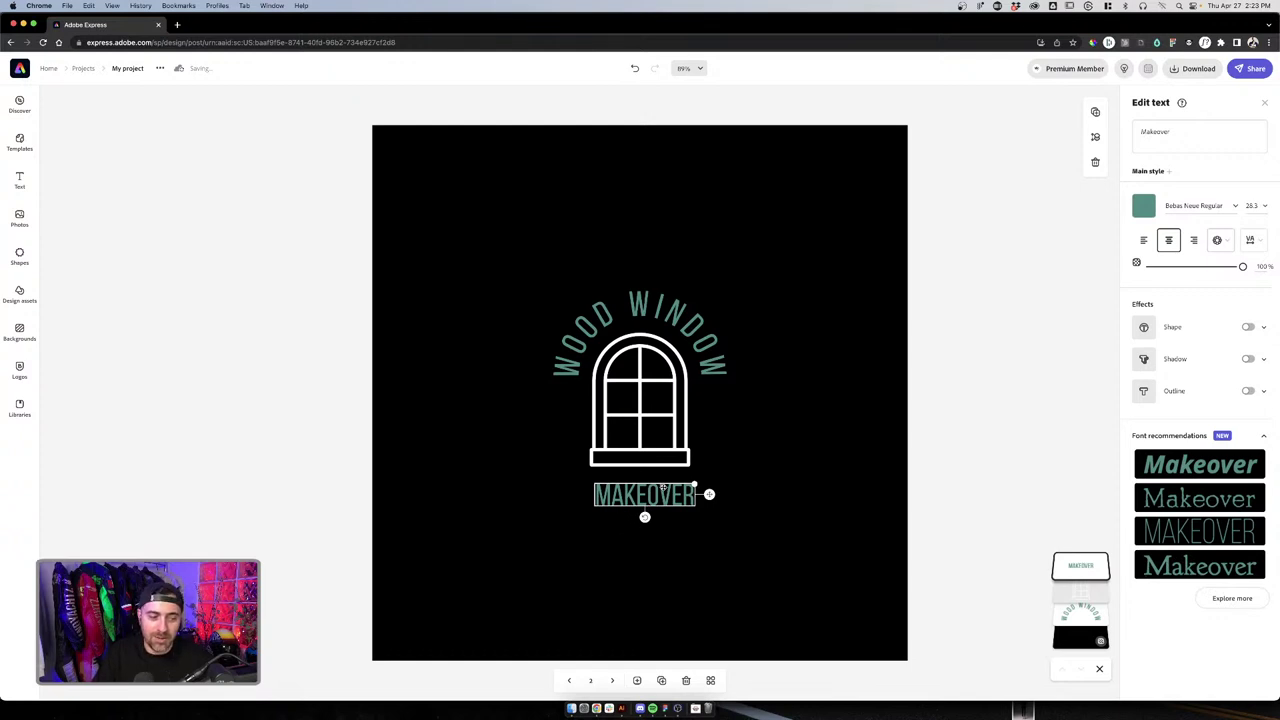
left_click(697, 525)
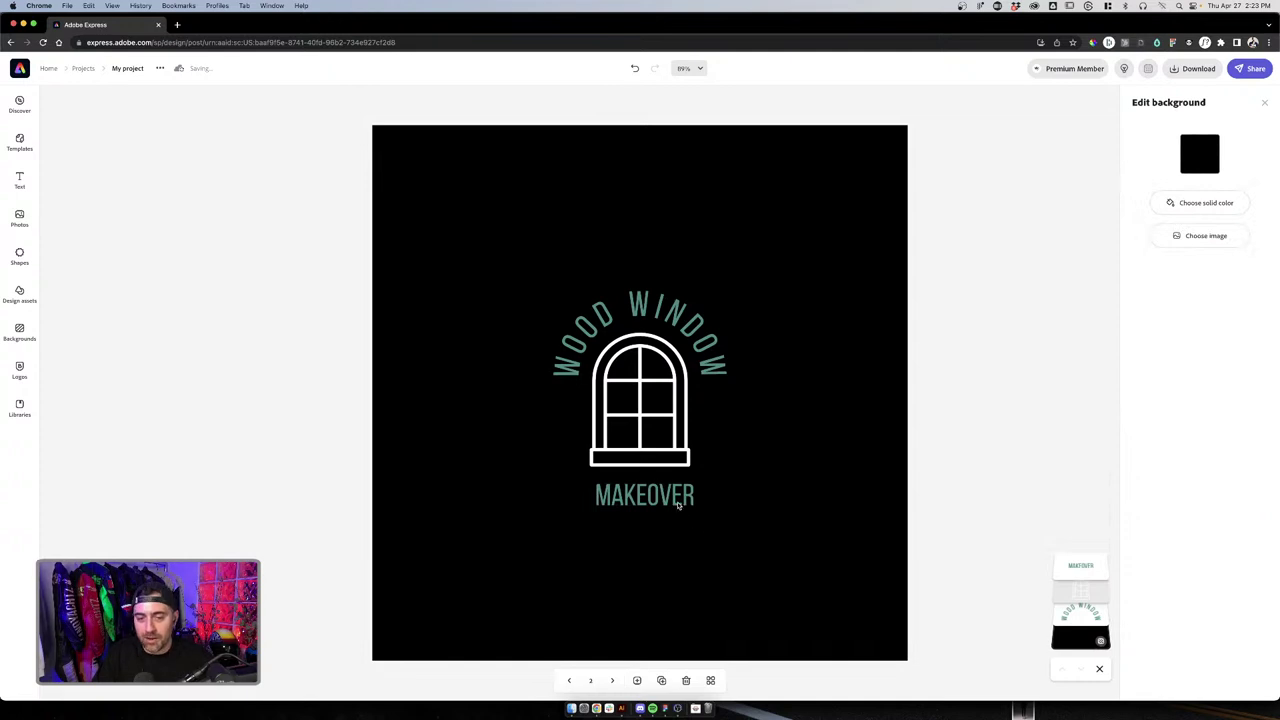
left_click_drag(677, 505, 676, 500)
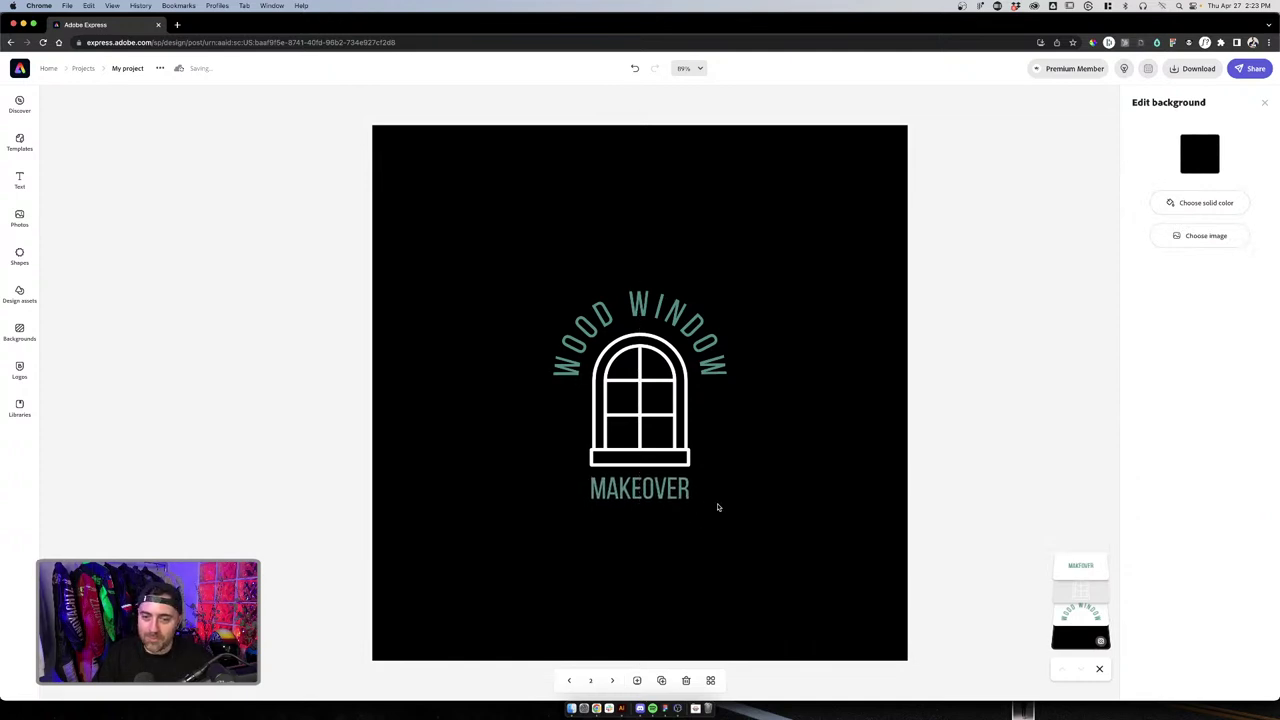
left_click(585, 307)
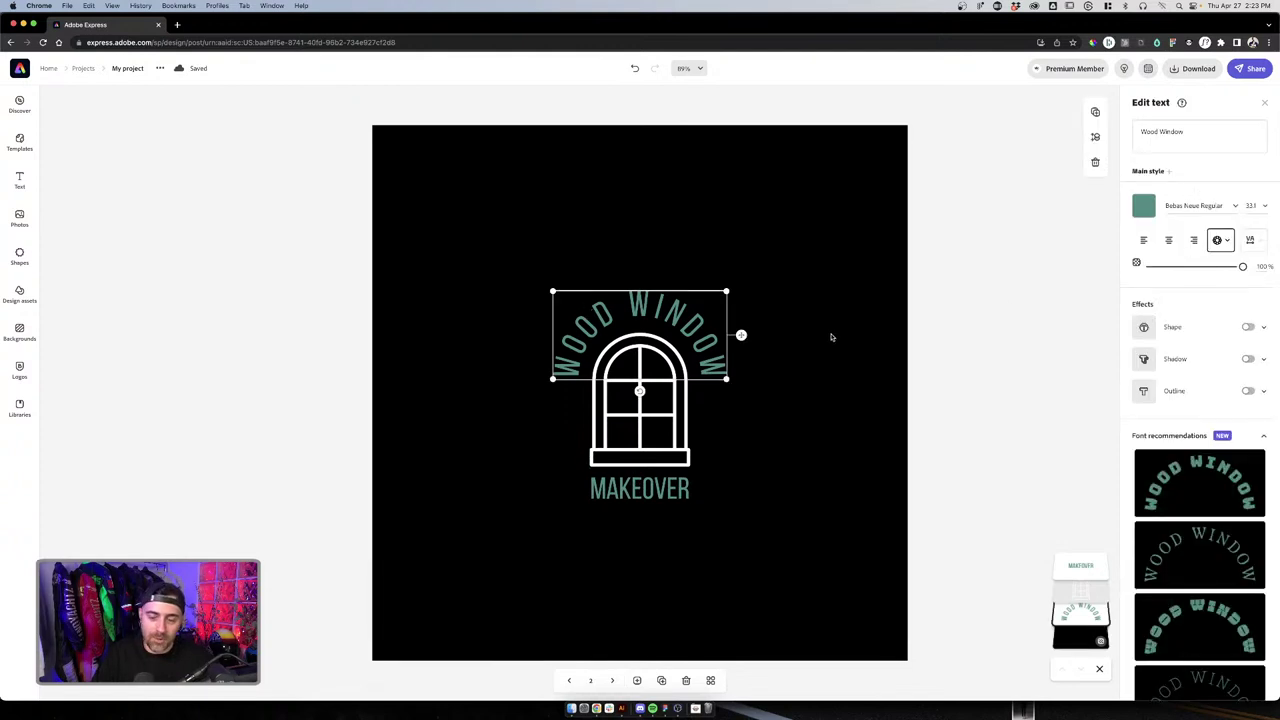
left_click(859, 391)
left_click(720, 340)
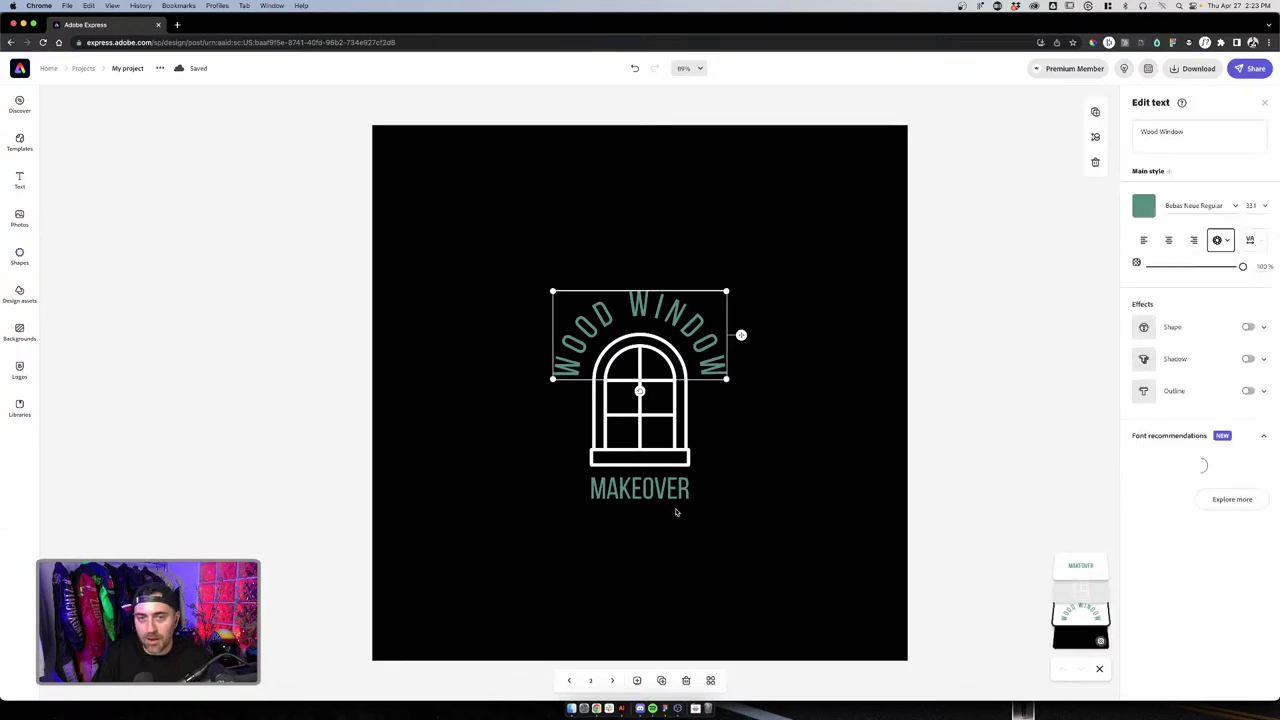
left_click(674, 489, "shift")
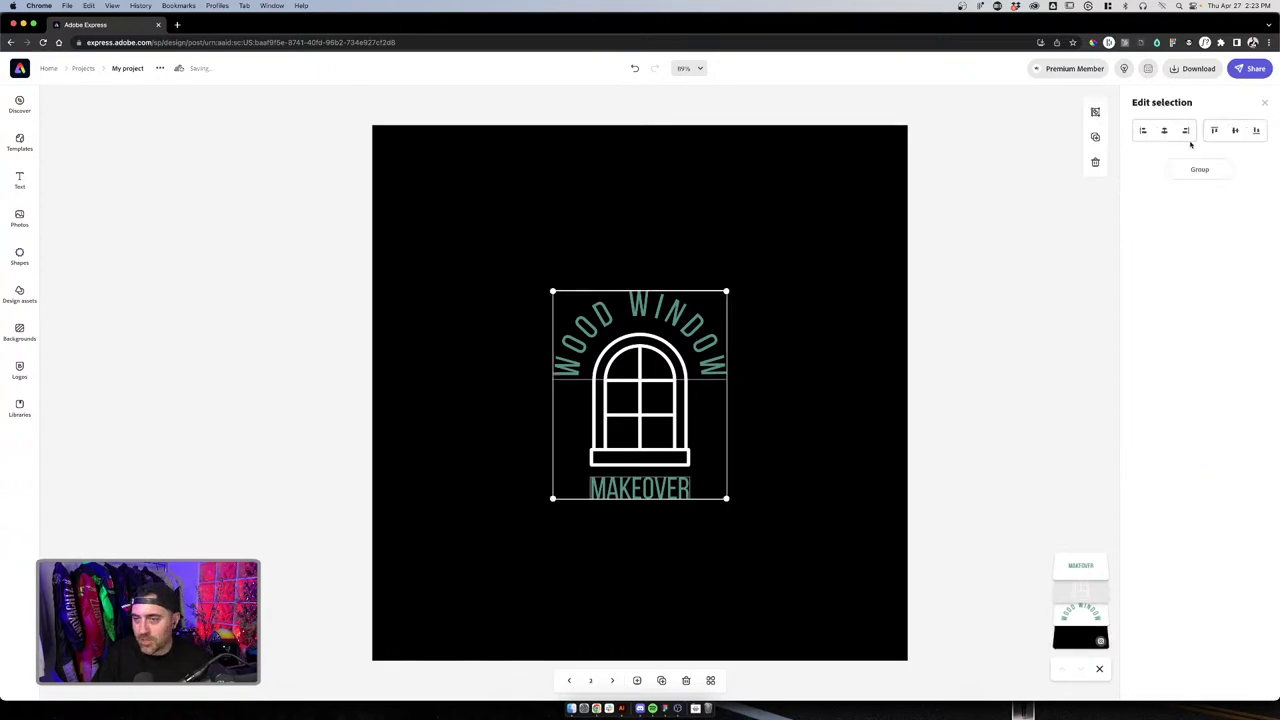
left_click(763, 320)
key("Tab")
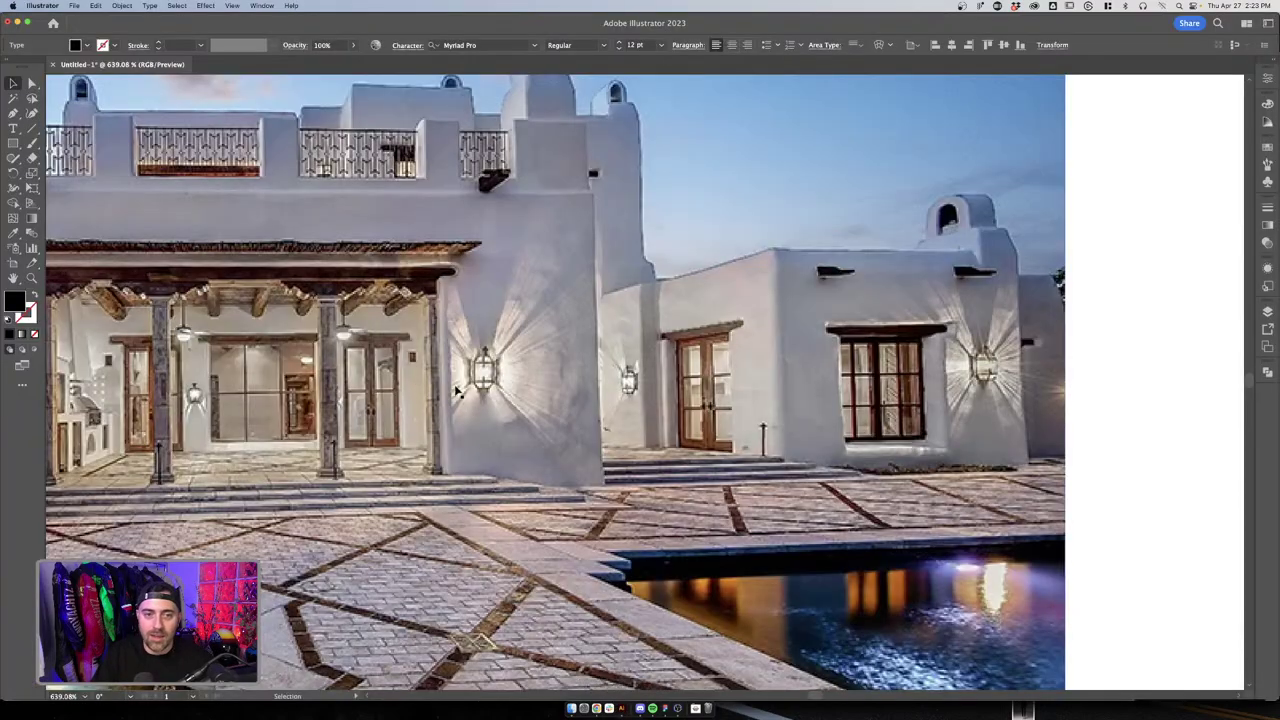
Scroll through the Illustrator layout of logo, carpenter bio and house photos, then show all windows
scroll(1128, 345, "down", 6)
scroll(1128, 345, "down", 3)
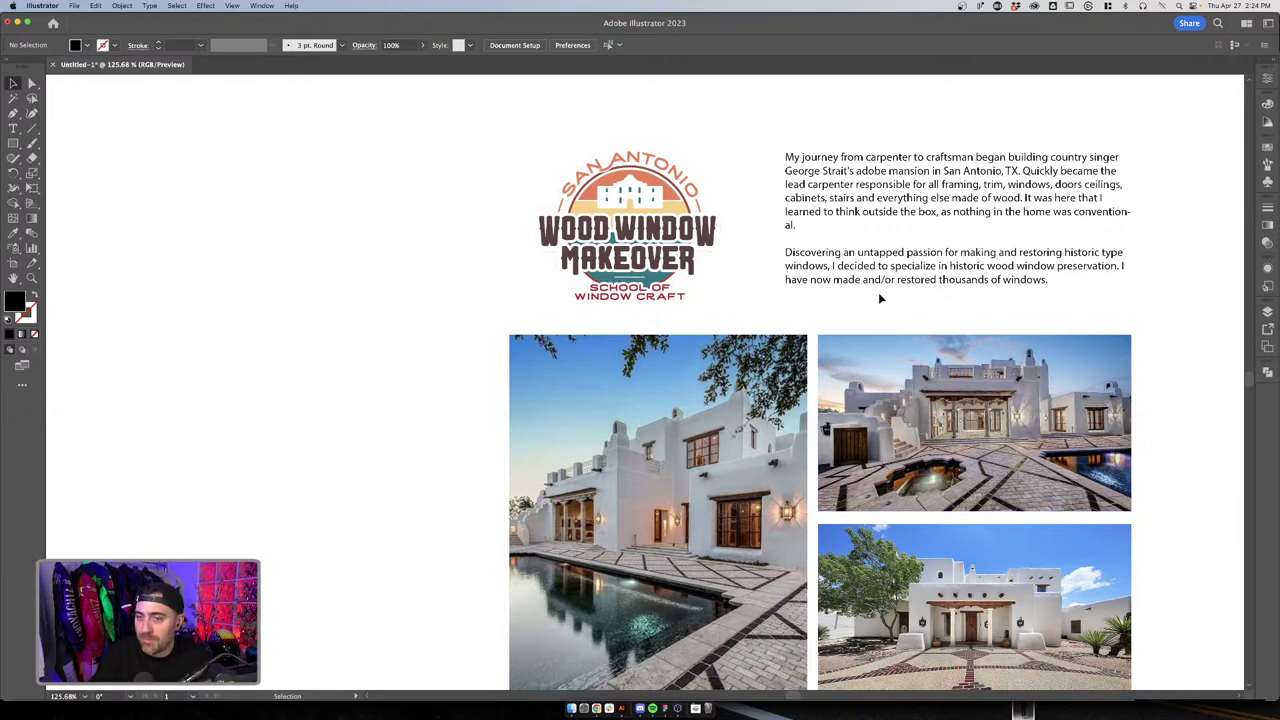
scroll(878, 292, "down", 5)
scroll(870, 292, "right", 2)
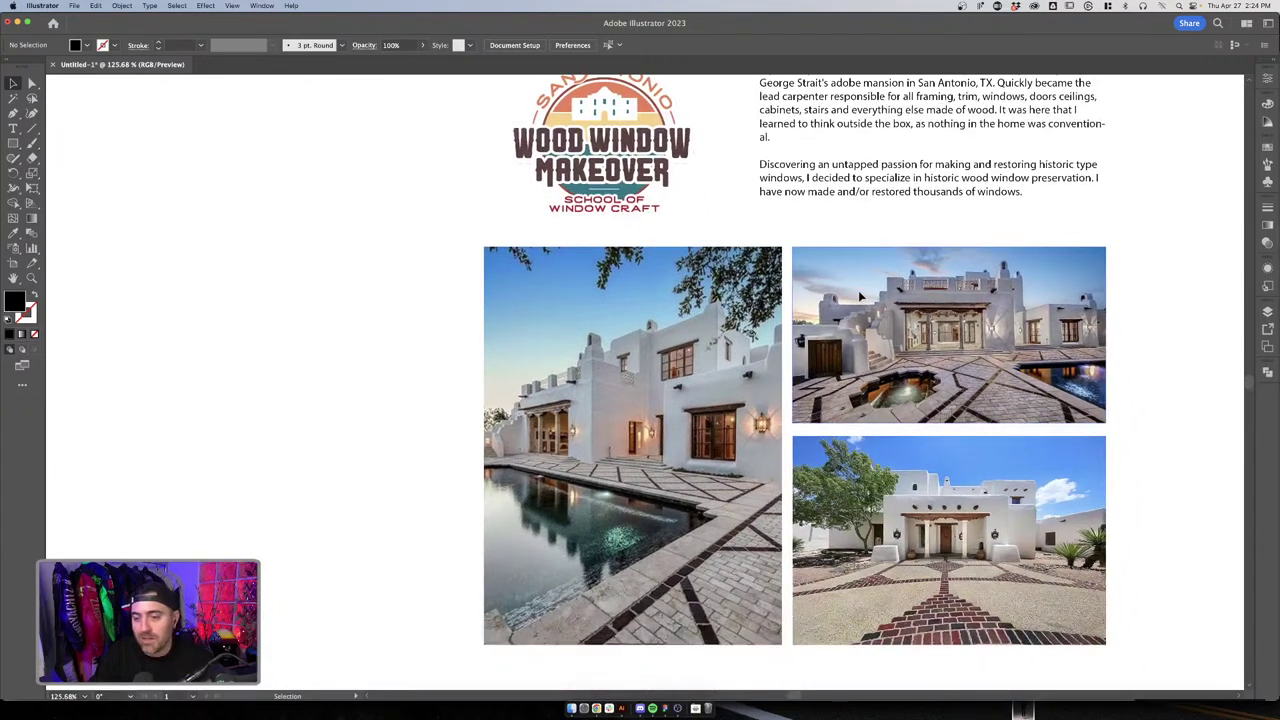
scroll(860, 295, "up", 2)
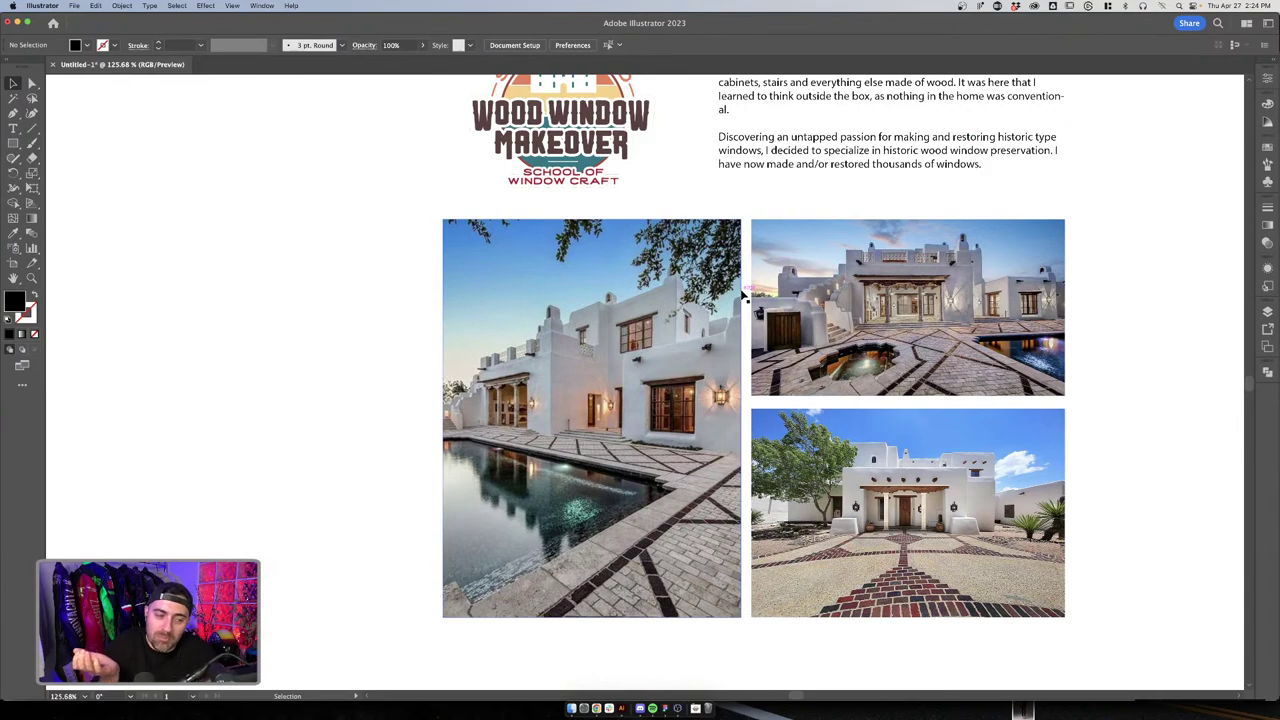
key("ctrl+Up")
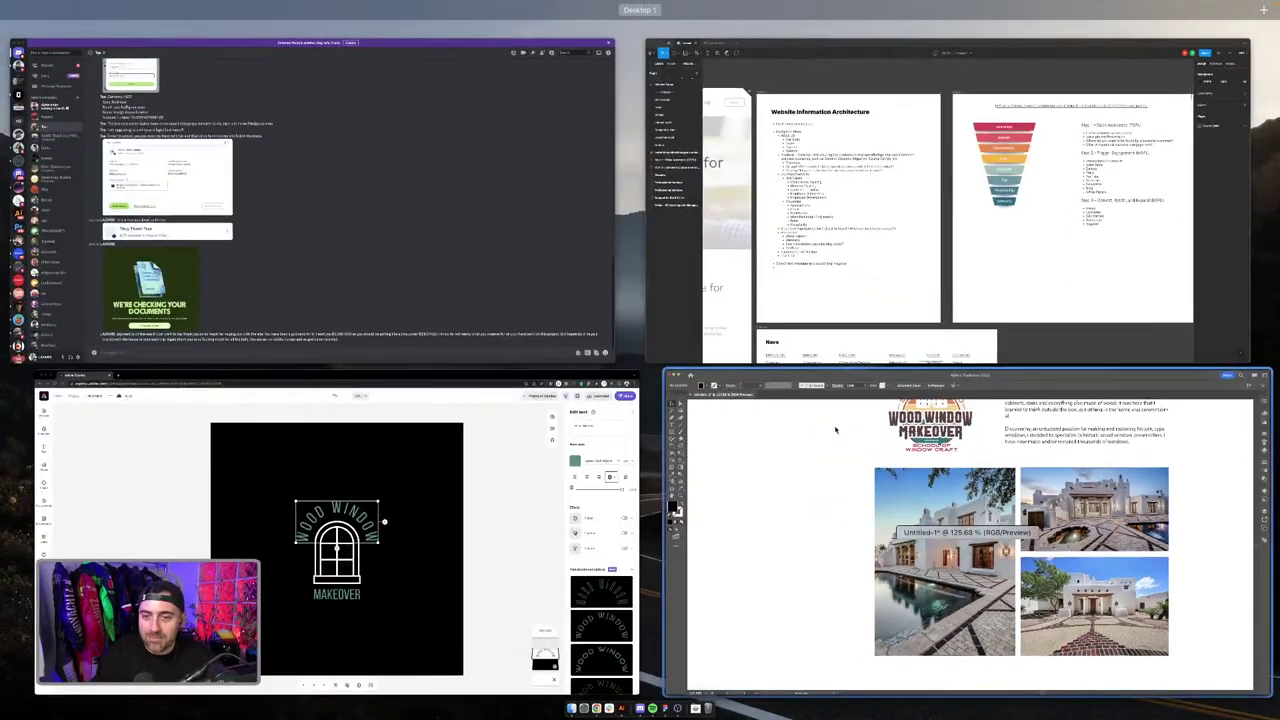
Change the curved WOOD WINDOW text colour to white
left_click(519, 511)
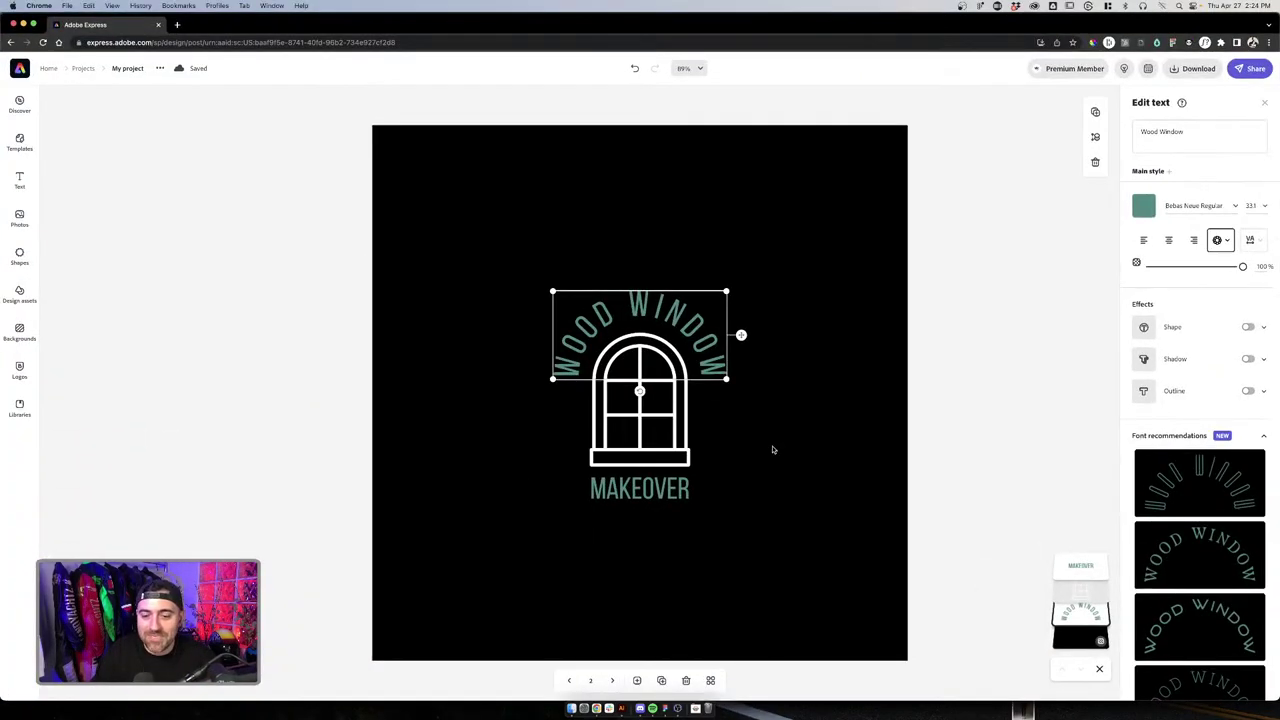
left_click(680, 487, "shift")
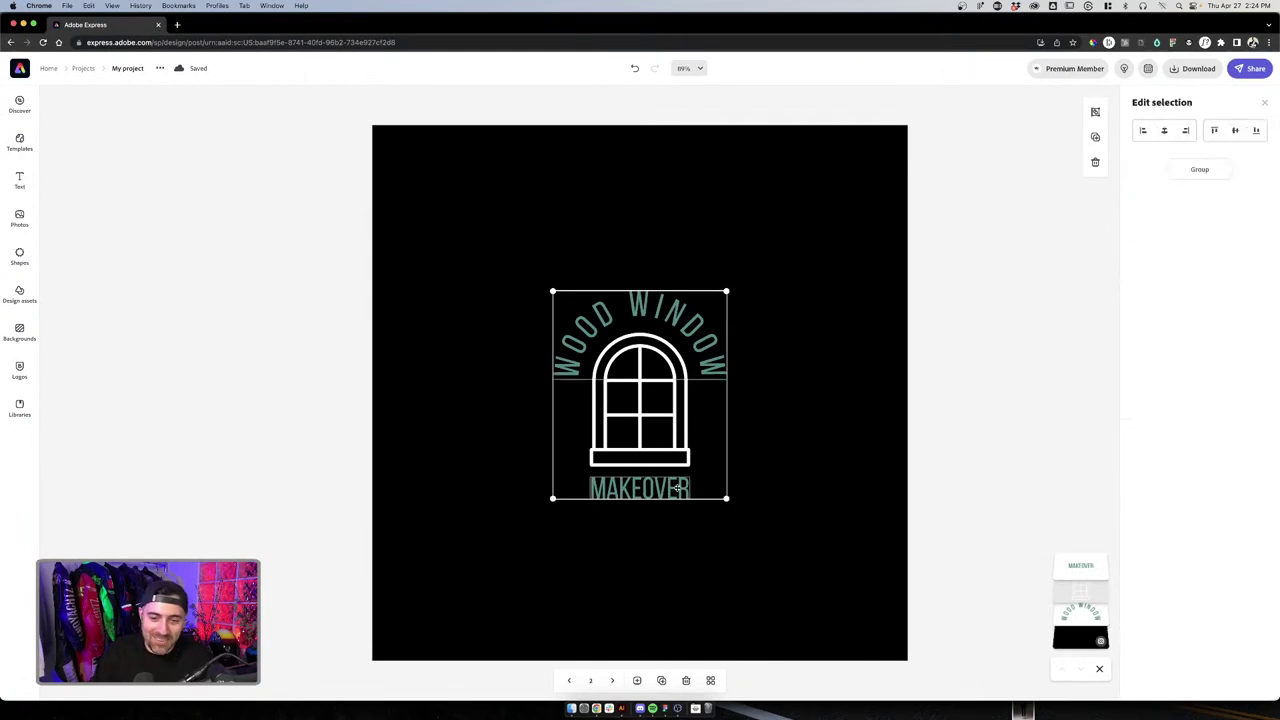
left_click(803, 397)
left_click(705, 335)
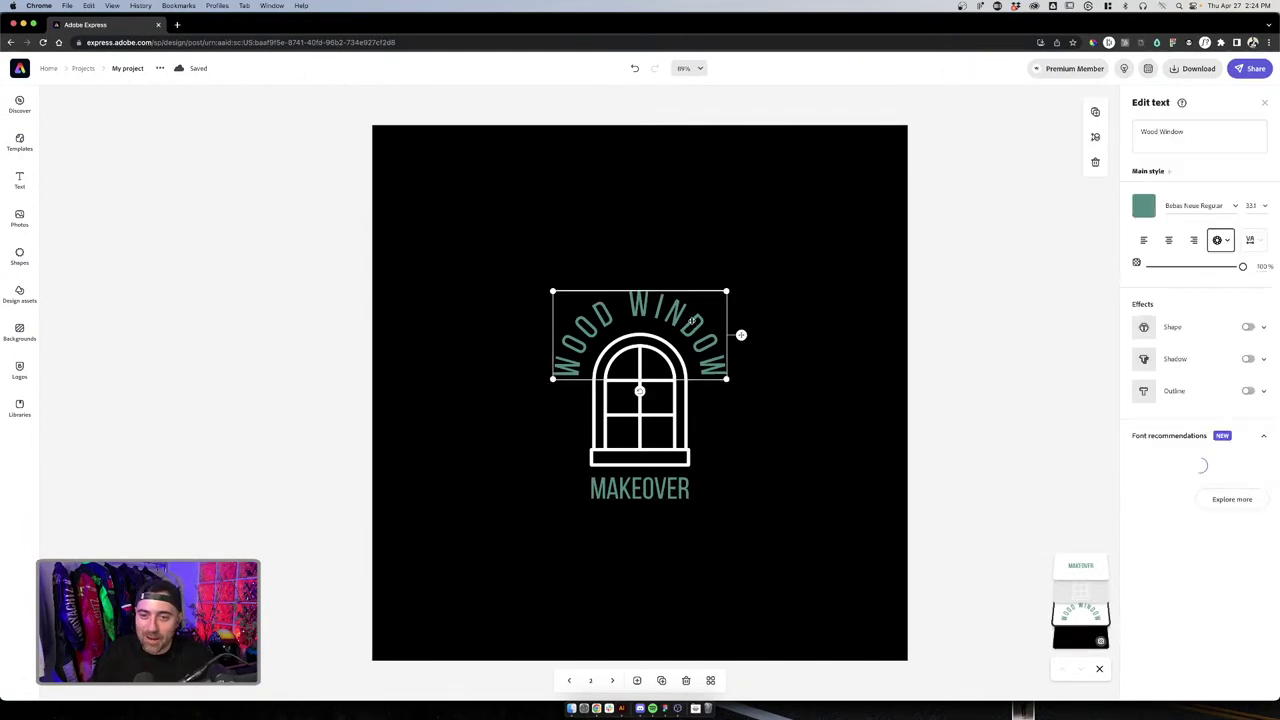
left_click(1137, 202)
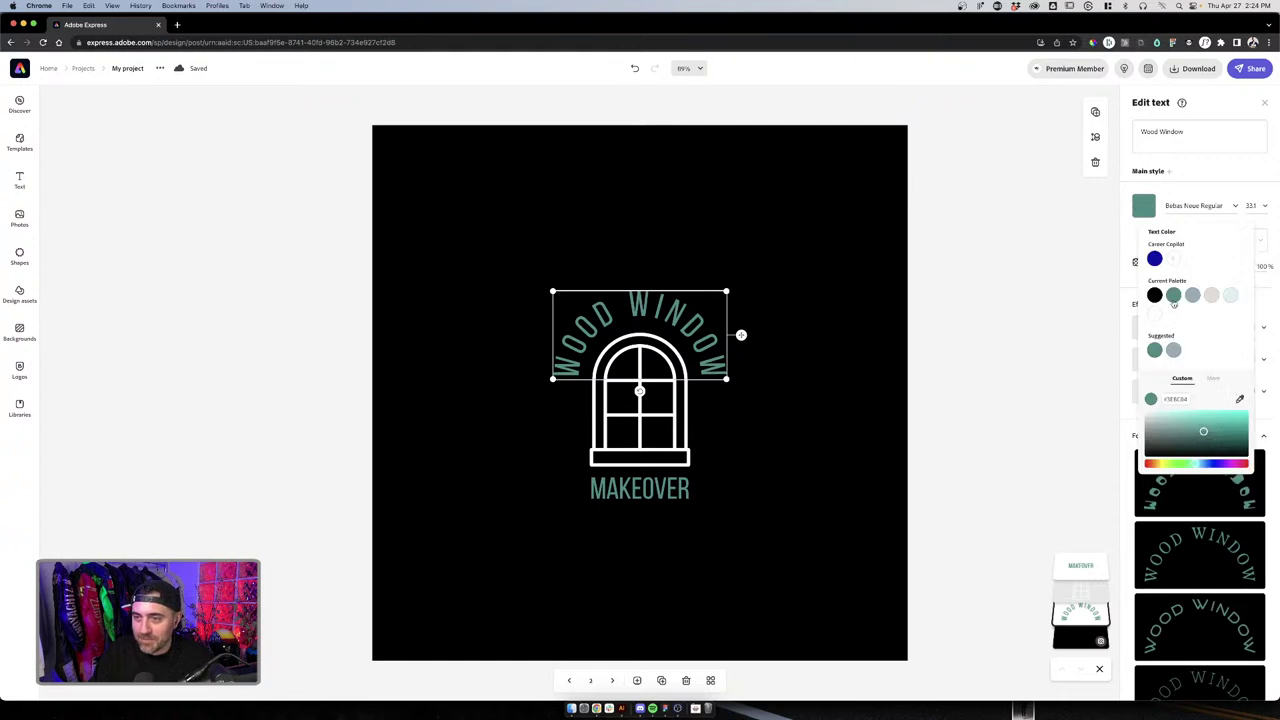
left_click(1155, 427)
Change the MAKEOVER text colour to white as well
left_click(894, 365)
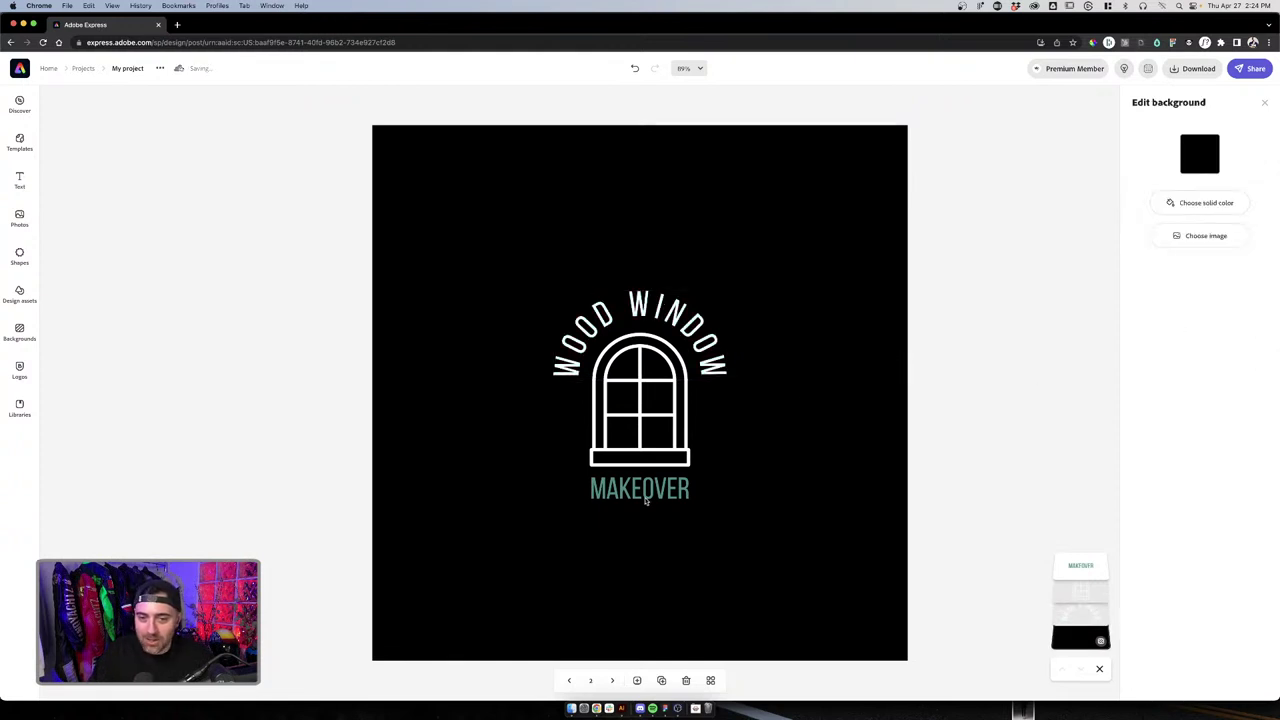
left_click(650, 498)
left_click(1143, 205)
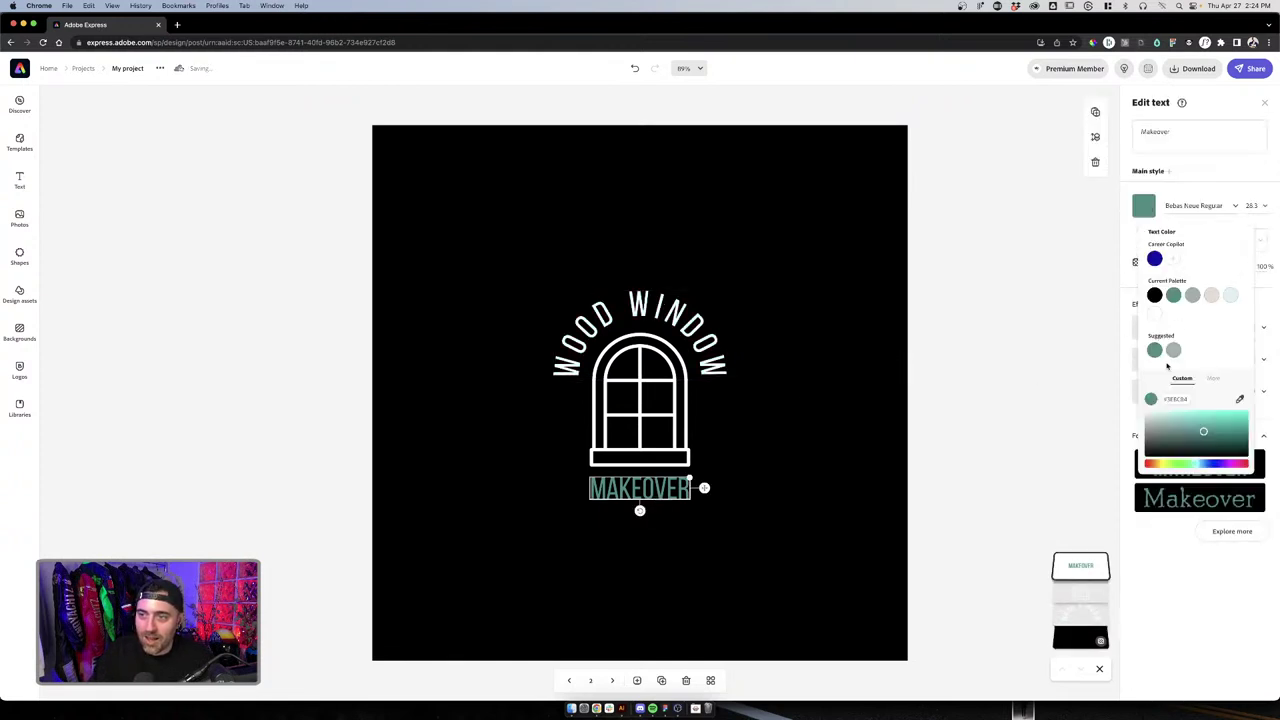
left_click(1155, 427)
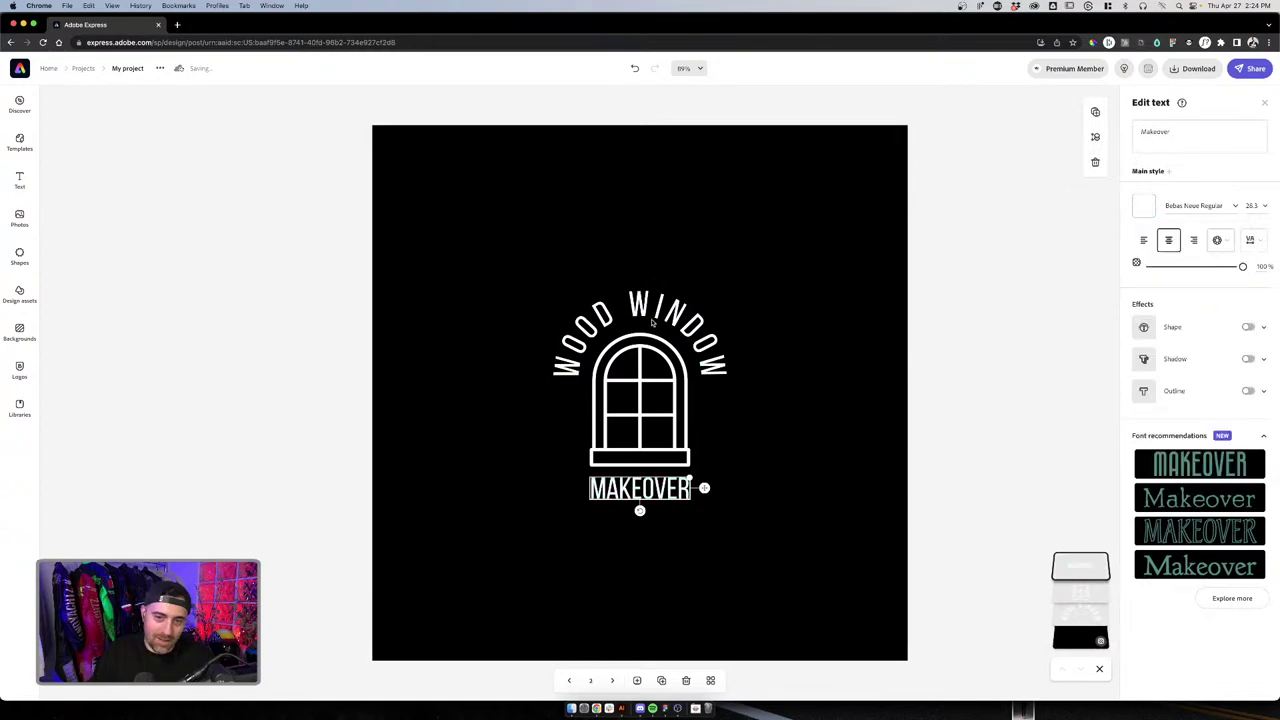
left_click(742, 402)
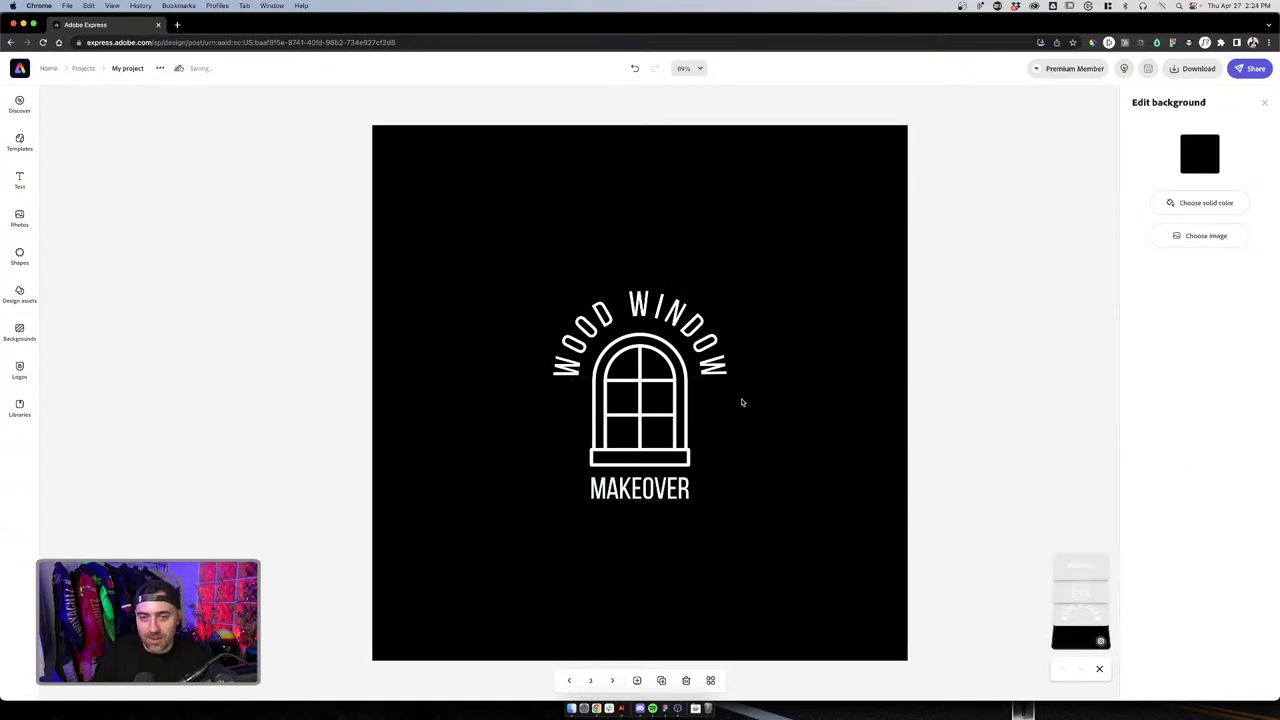
left_click(715, 362)
key("ctrl+Up")
Zoom in on the Illustrator courtyard photo and pan across its wooden windows
left_click(1053, 487)
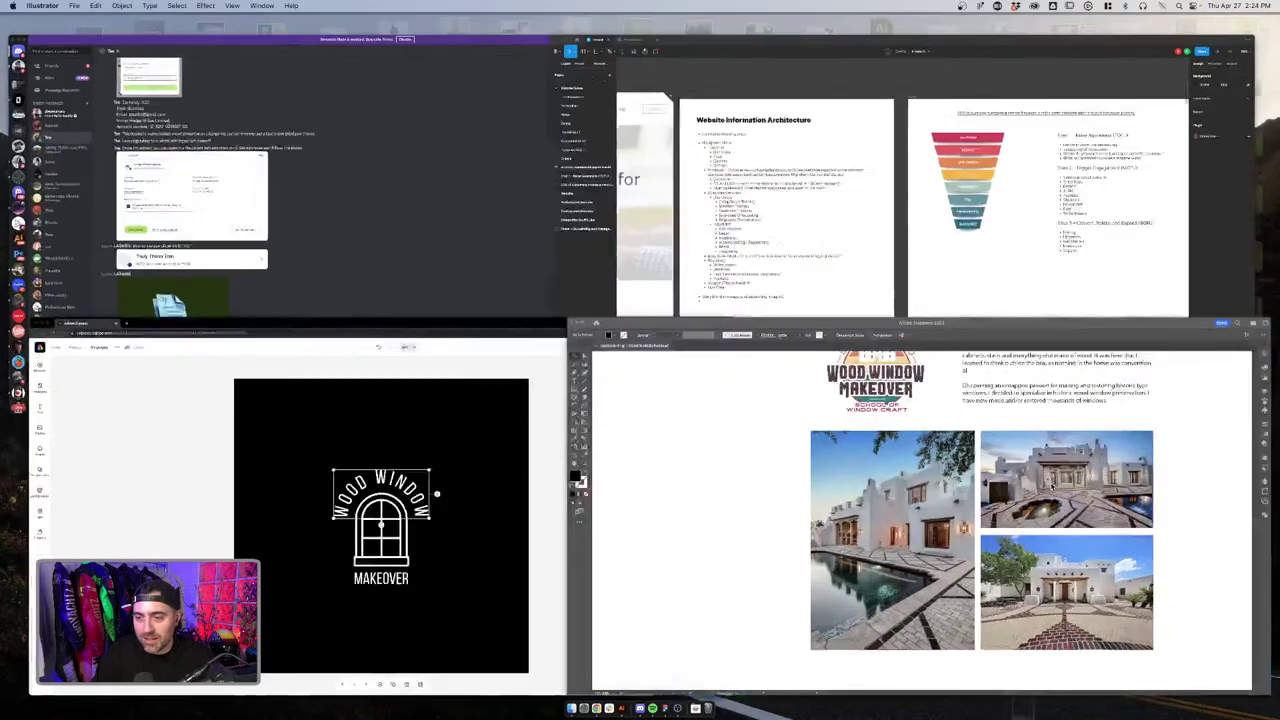
scroll(1030, 300, "up", 10)
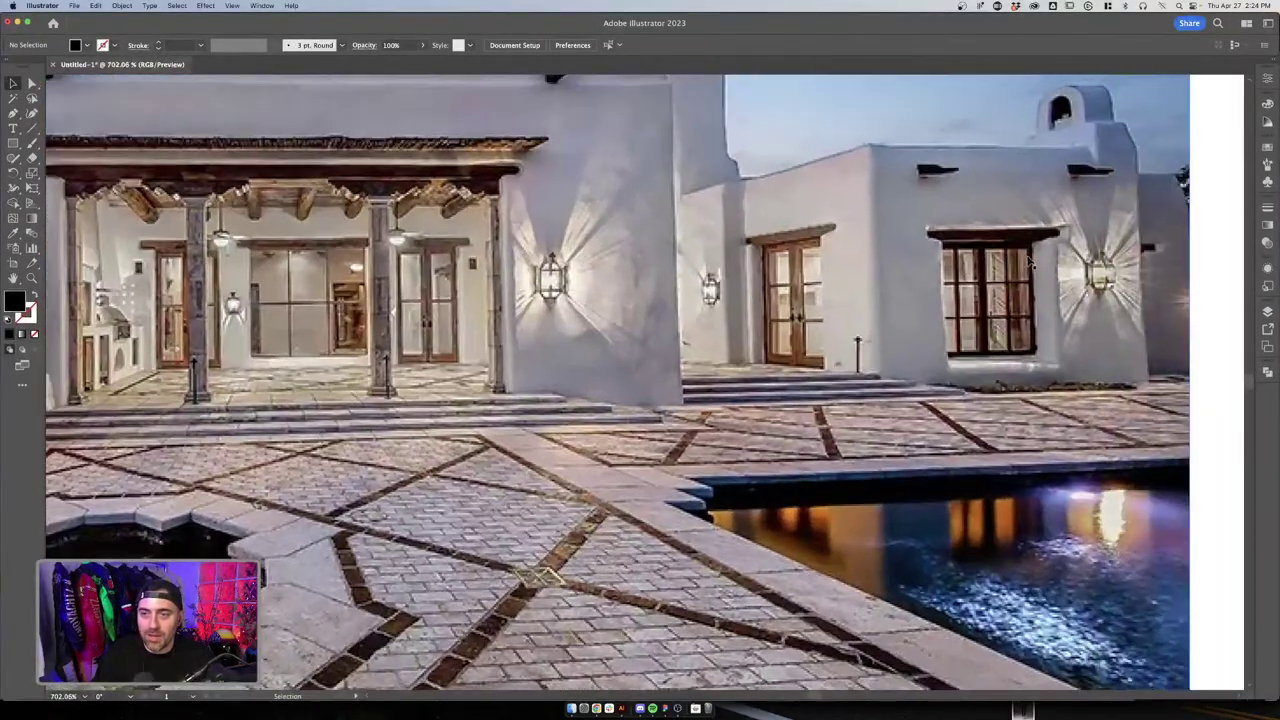
left_click_drag(1030, 262, 910, 286)
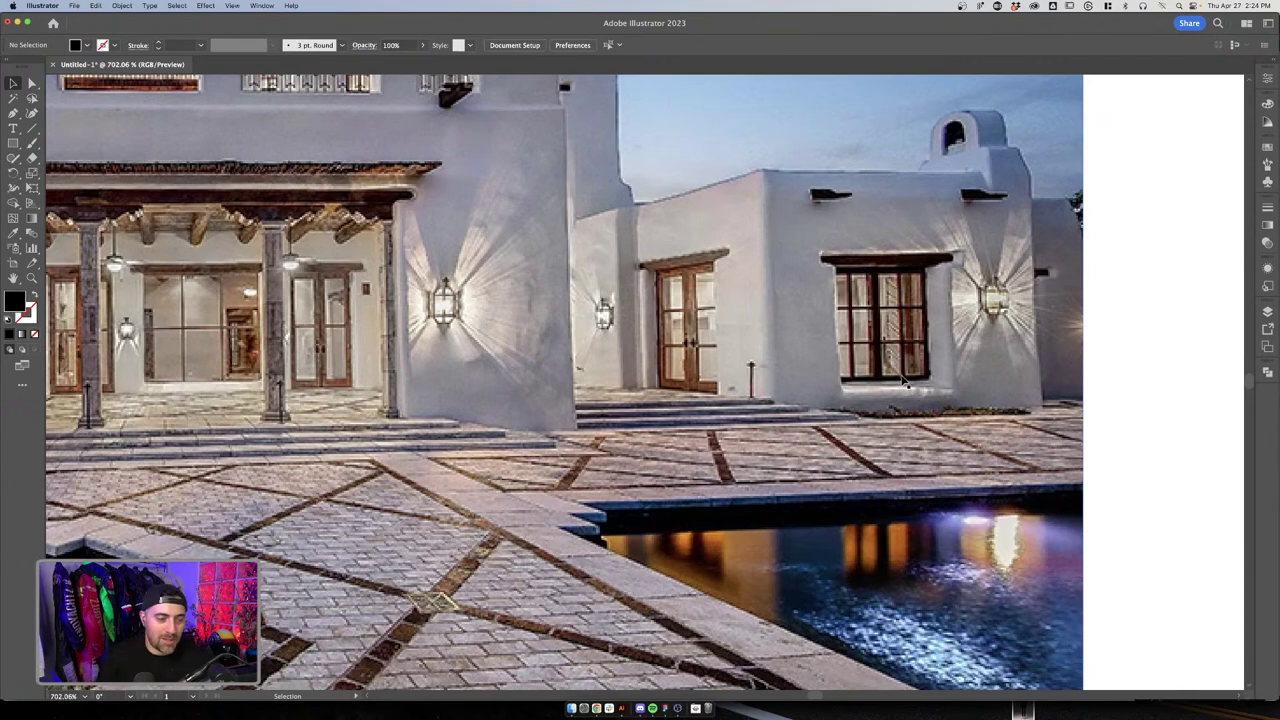
scroll(489, 459, "down", 1)
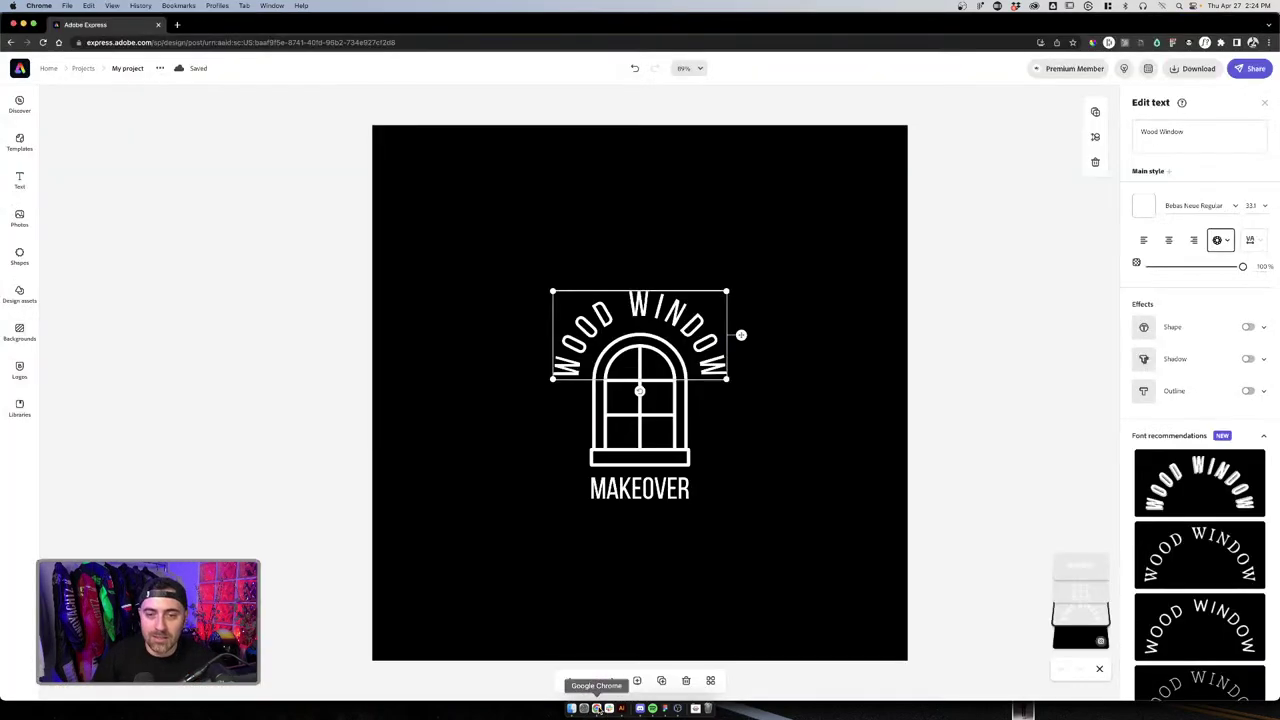
Shrink the curved WOOD WINDOW text and shift it toward the centre
left_click(596, 710)
left_click(680, 326)
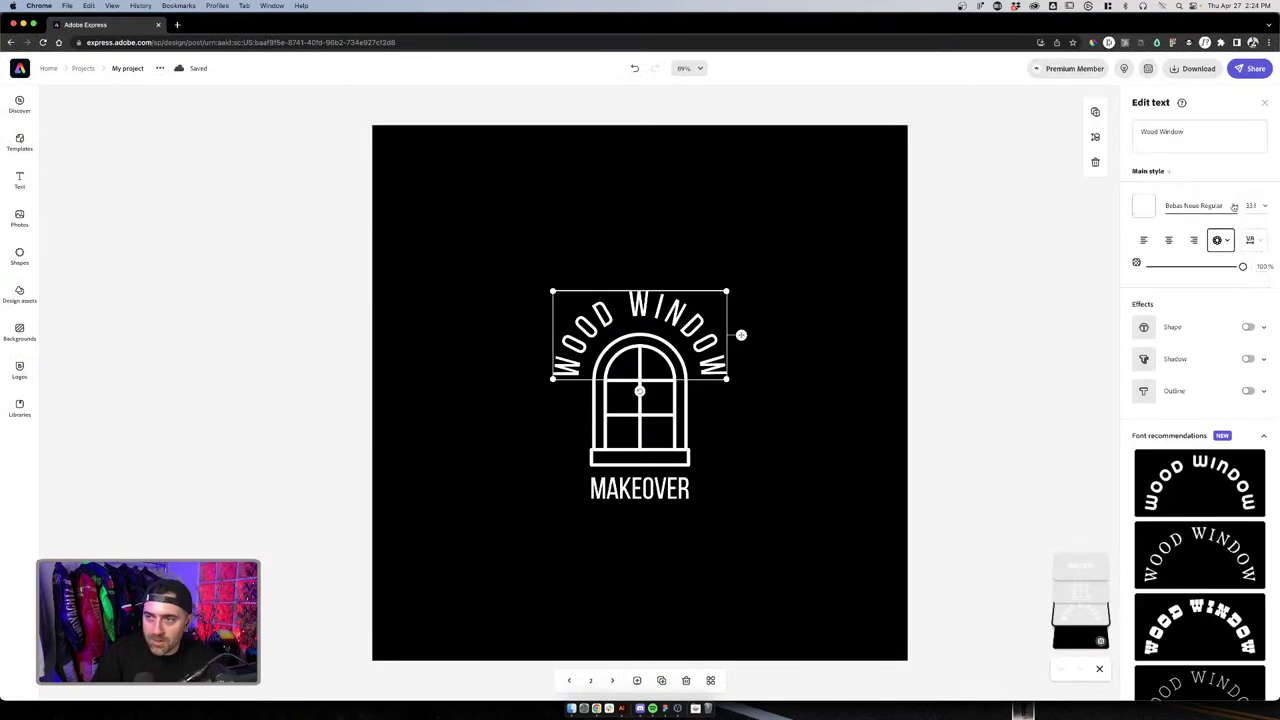
key("super+a")
left_click(775, 357)
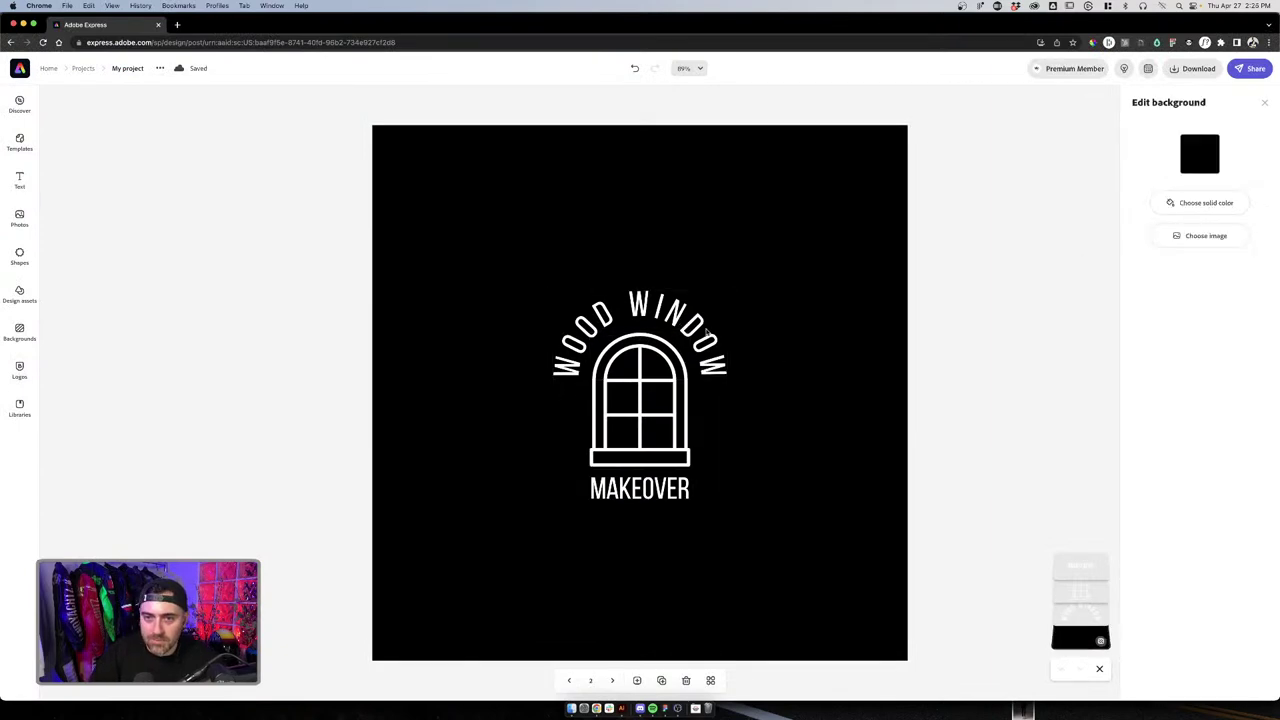
left_click(706, 331)
left_click(1245, 205)
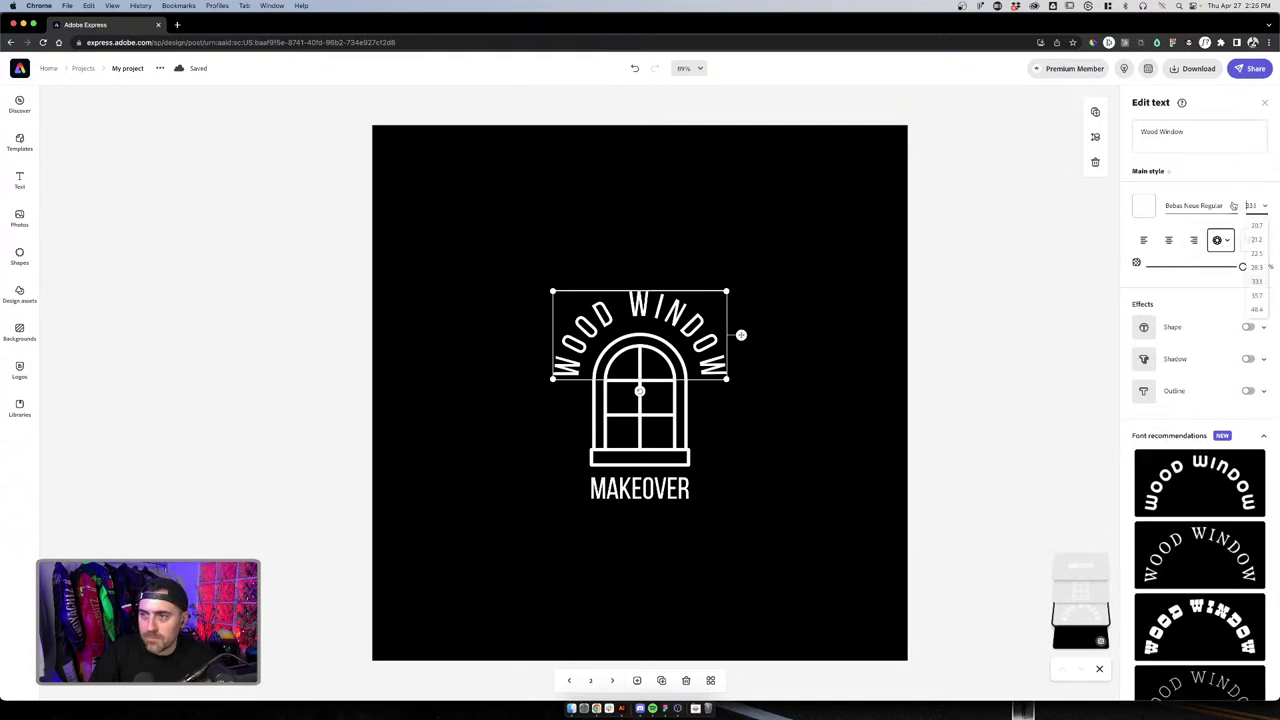
left_click(1246, 205)
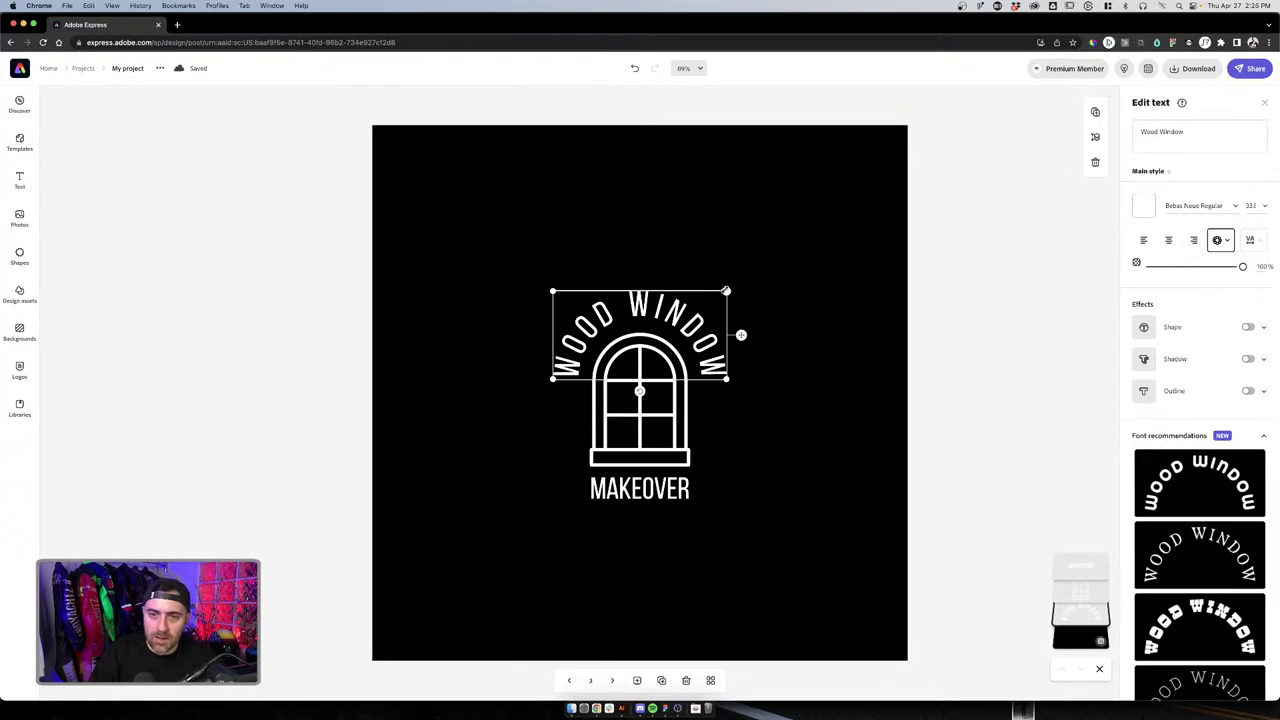
left_click_drag(726, 290, 667, 311)
left_click(788, 286)
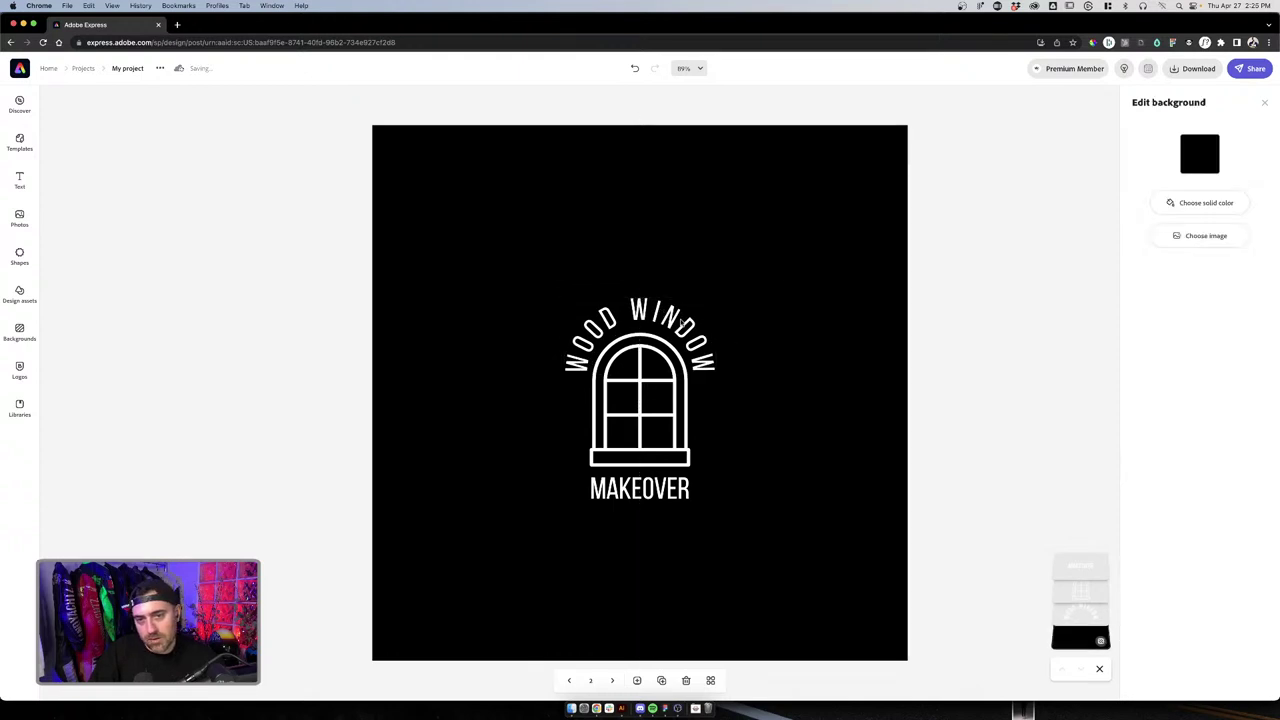
Enlarge the arc slightly, centre it over the window and apply the Fairwater font
left_click(684, 320)
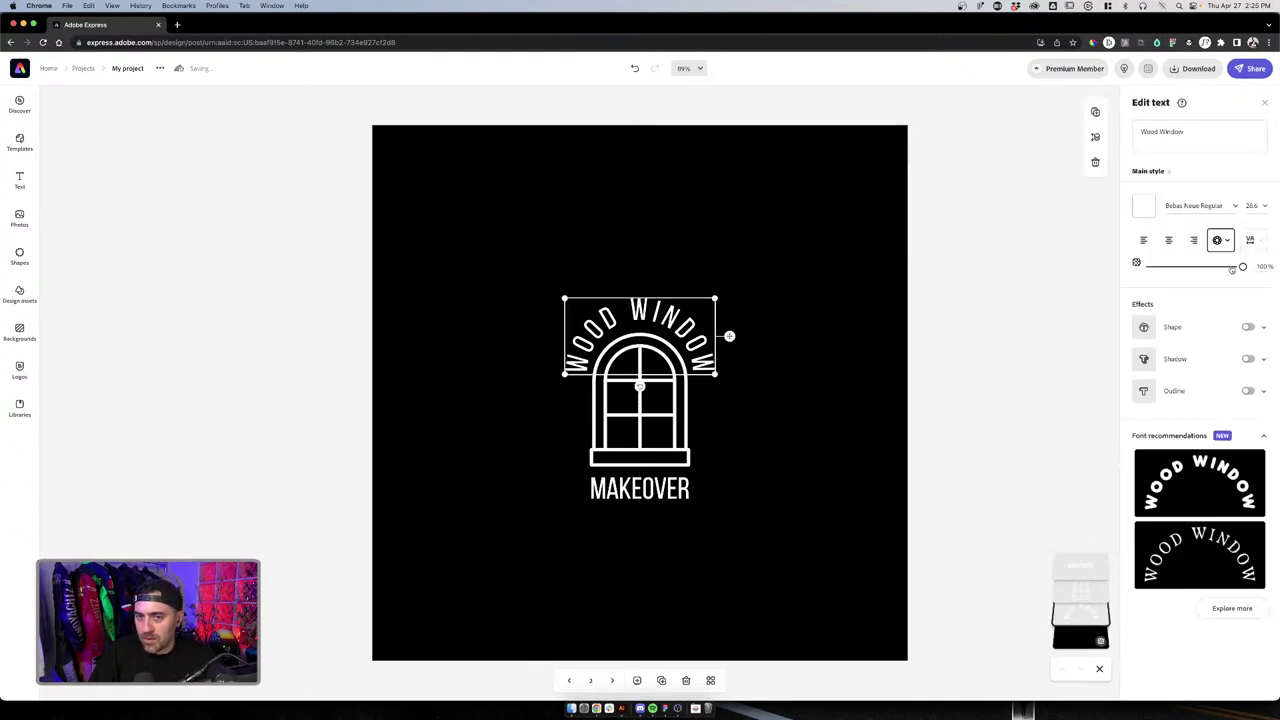
left_click(1228, 241)
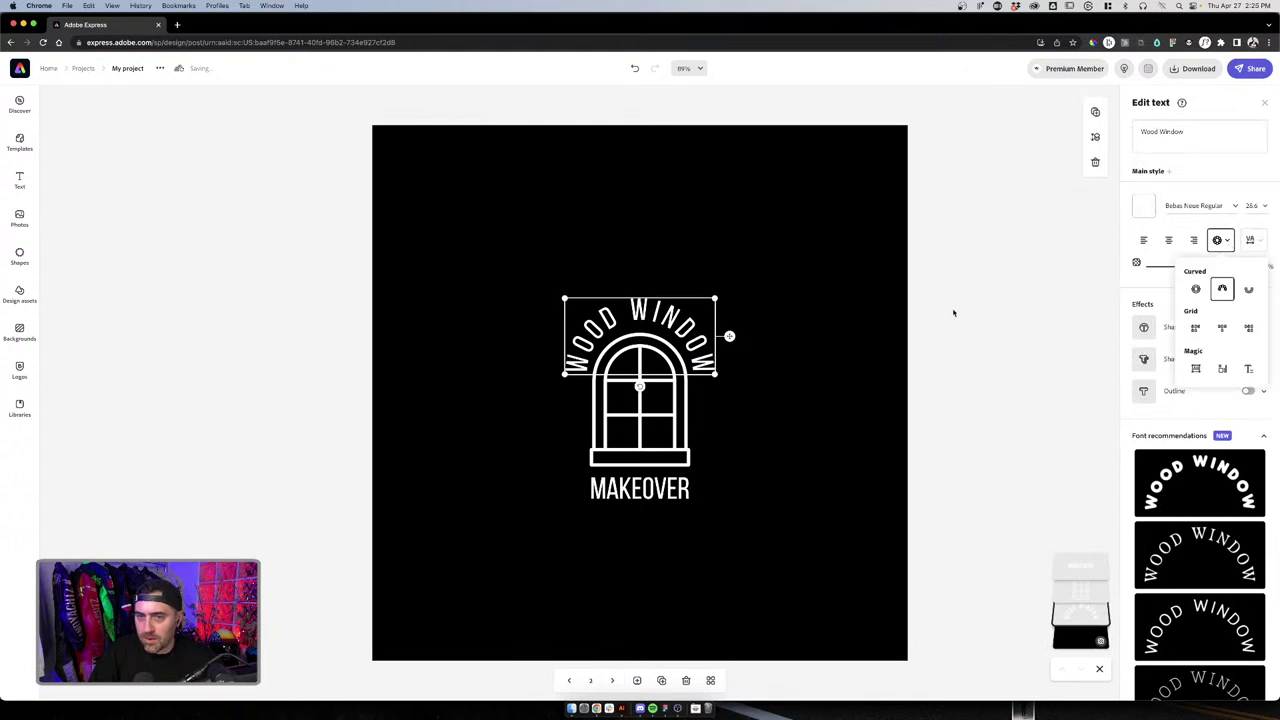
left_click(926, 328)
left_click(690, 312)
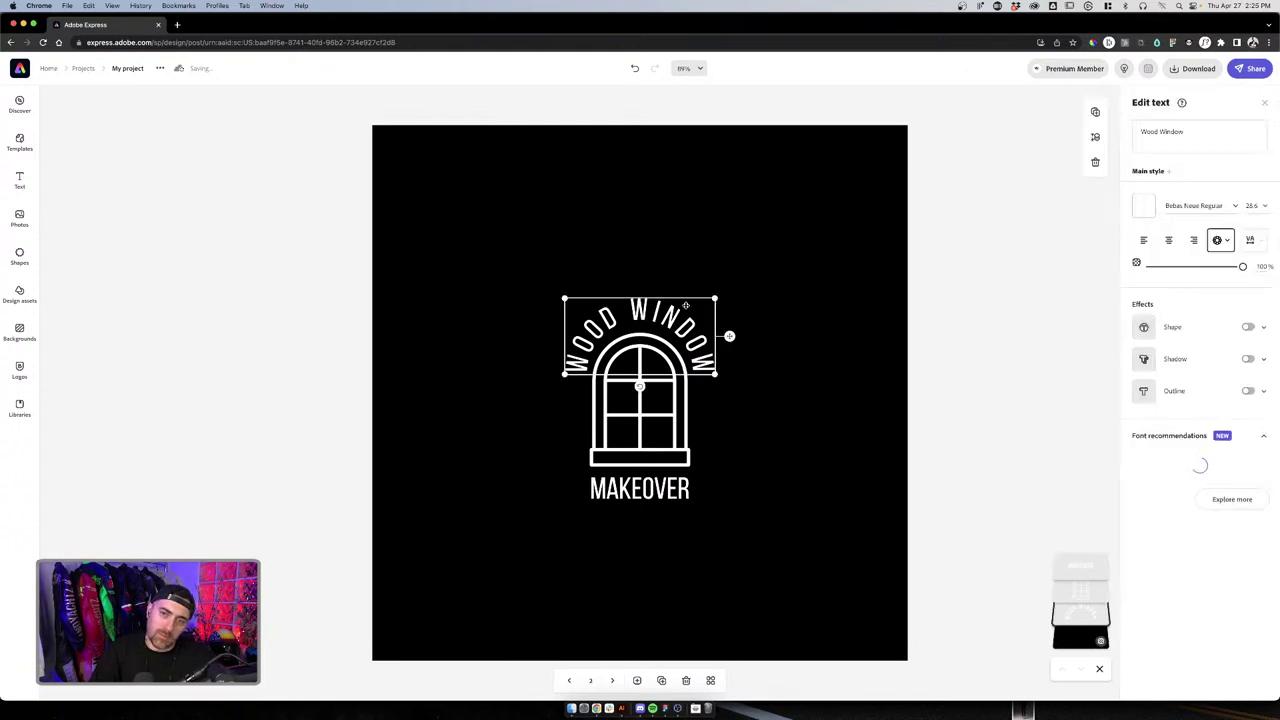
left_click(576, 300)
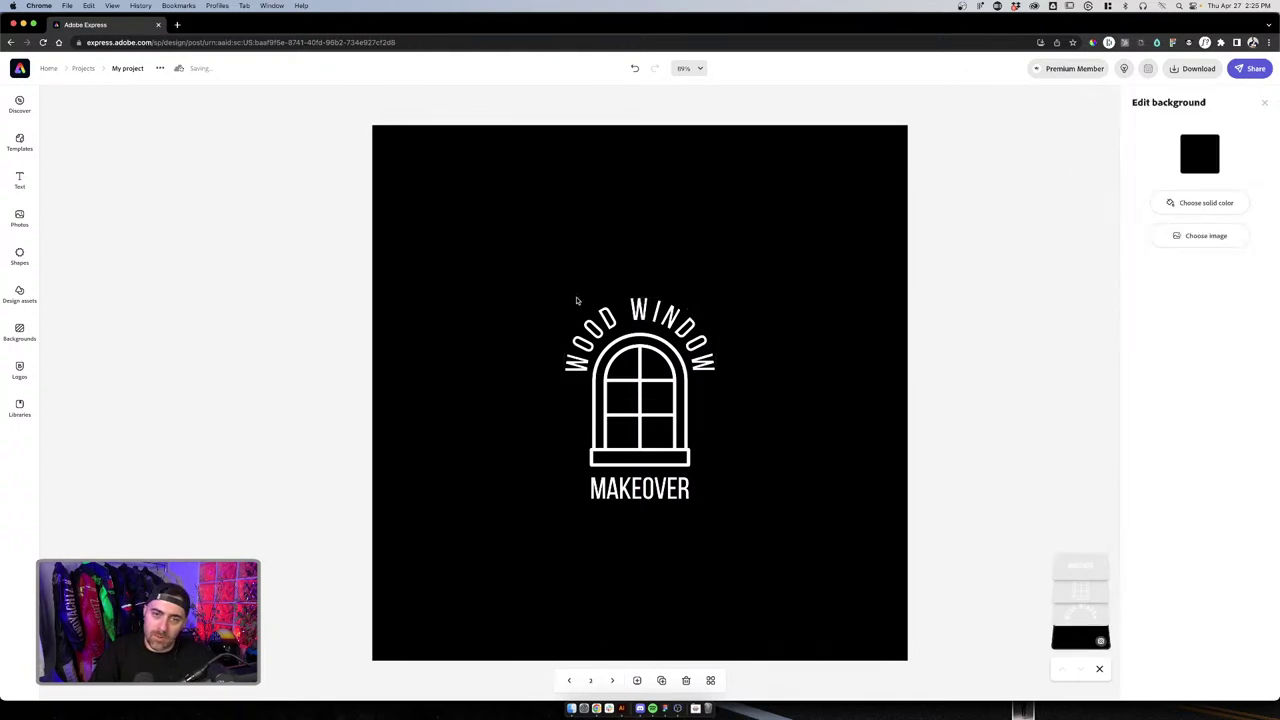
left_click(636, 318)
left_click_drag(566, 295, 552, 292)
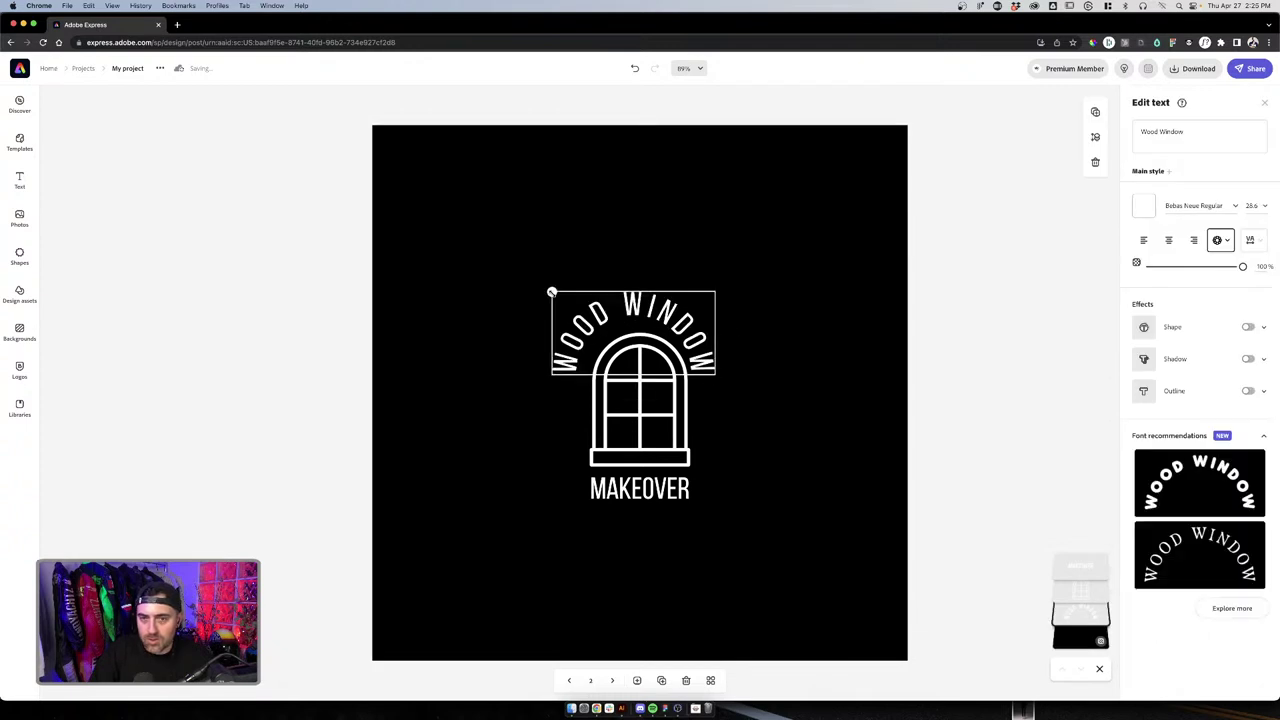
left_click_drag(673, 315, 679, 324)
left_click(1190, 513)
Set MAKEOVER in Fairwater Sans Bold, found by searching 'fairwat'
scroll(1193, 540, "down", 1)
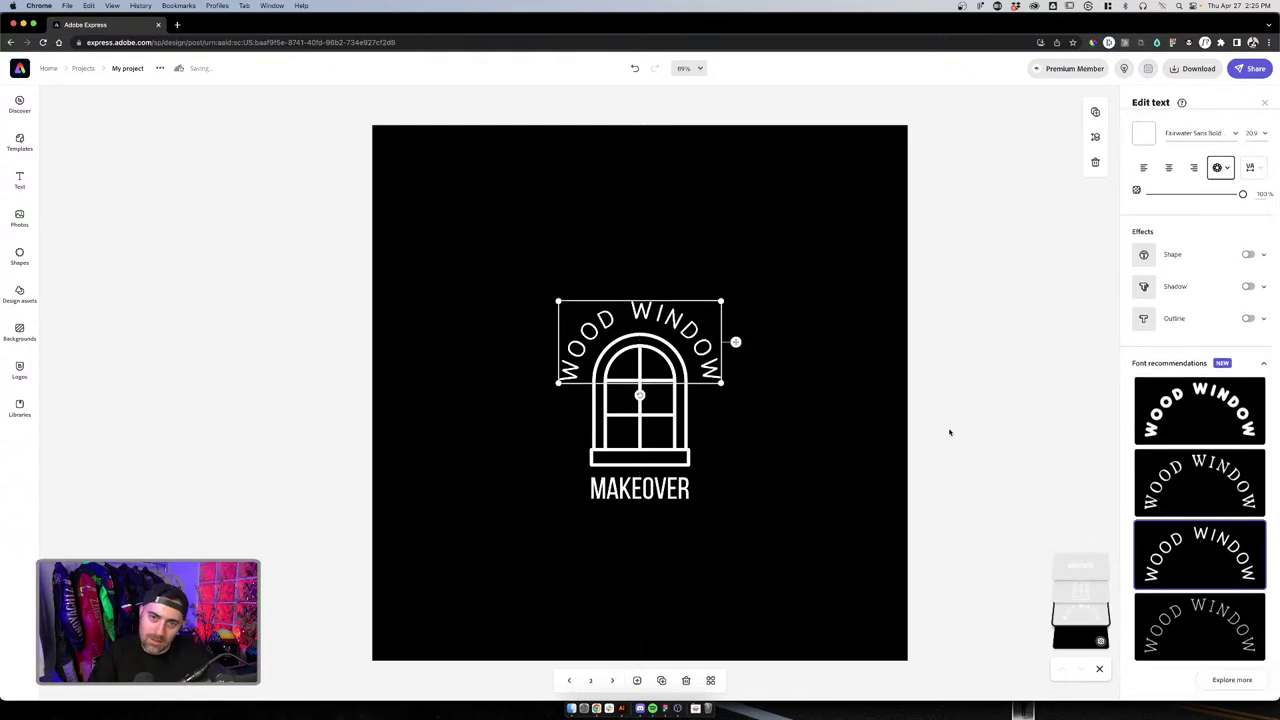
left_click(887, 374)
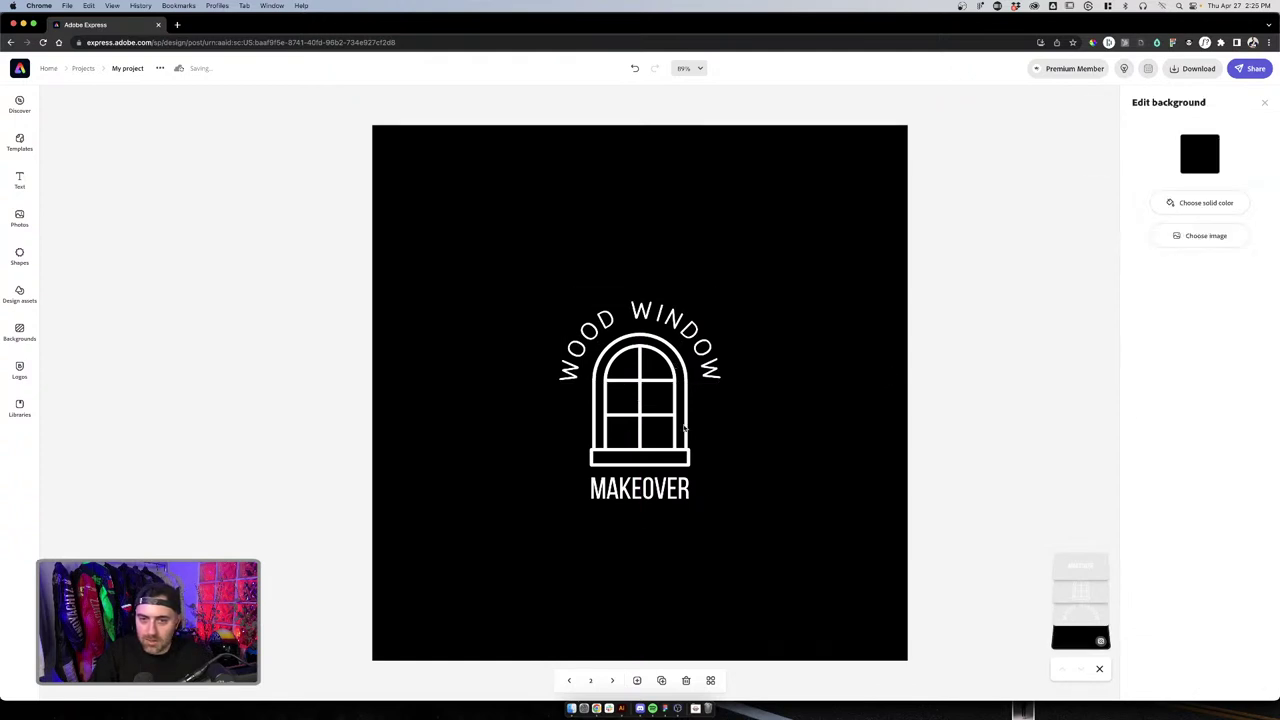
left_click(650, 486)
left_click(610, 335)
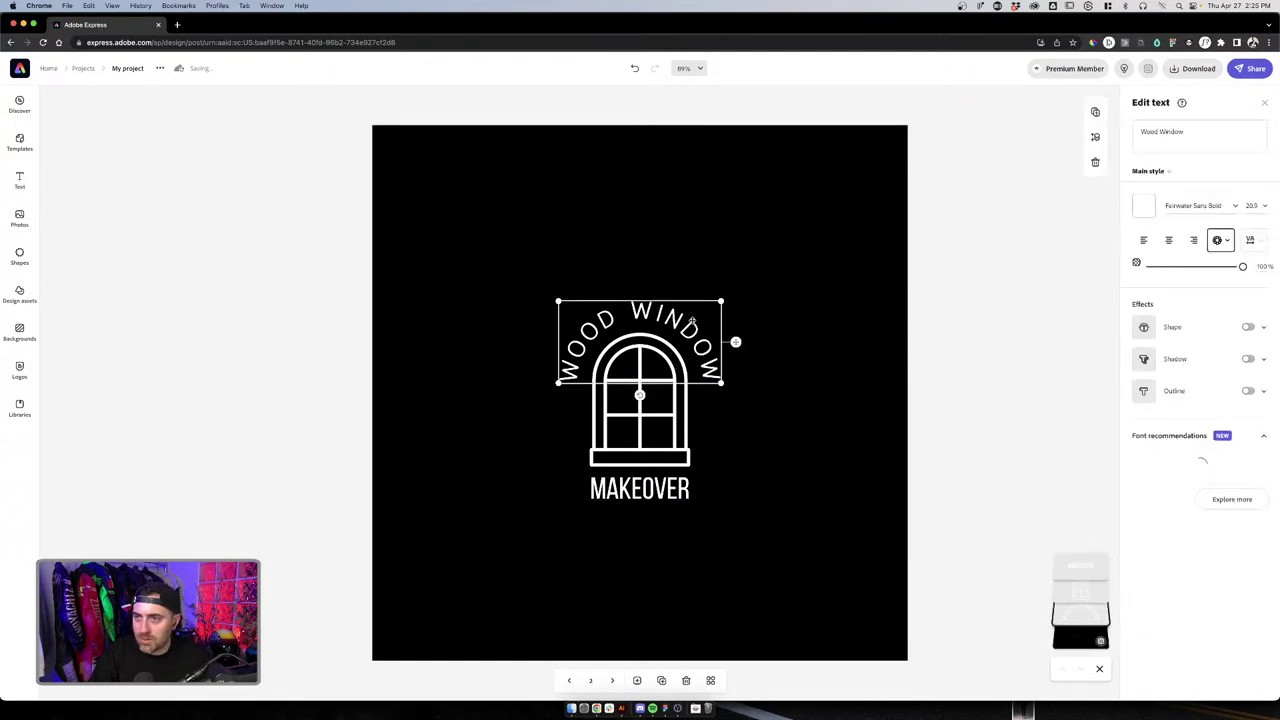
left_click(646, 488)
left_click(1193, 205)
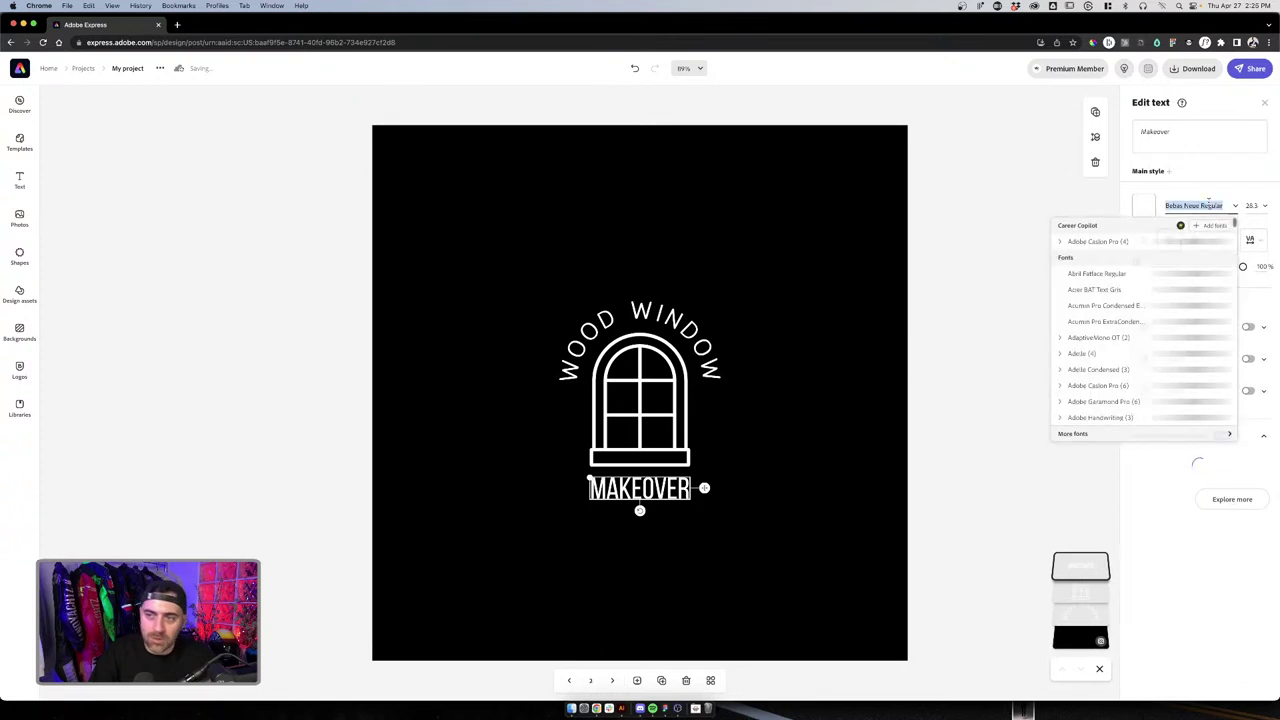
type("fairwater")
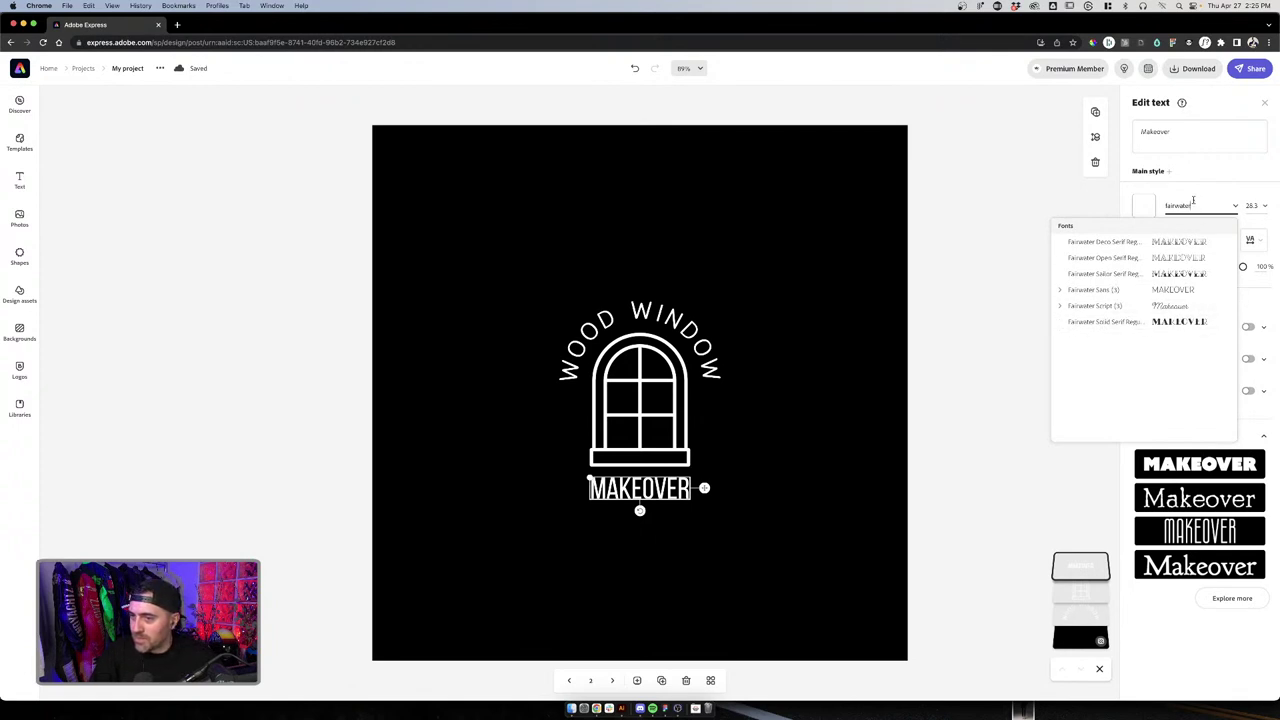
left_click(1076, 289)
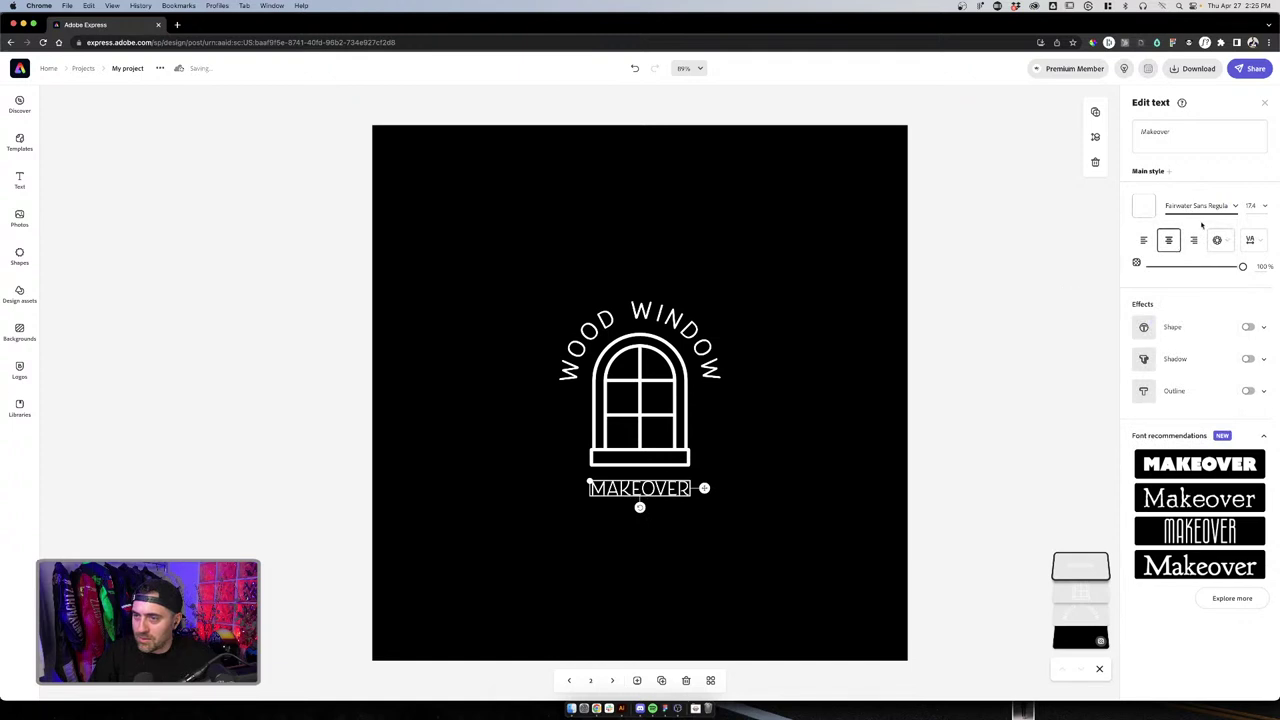
left_click(1238, 210)
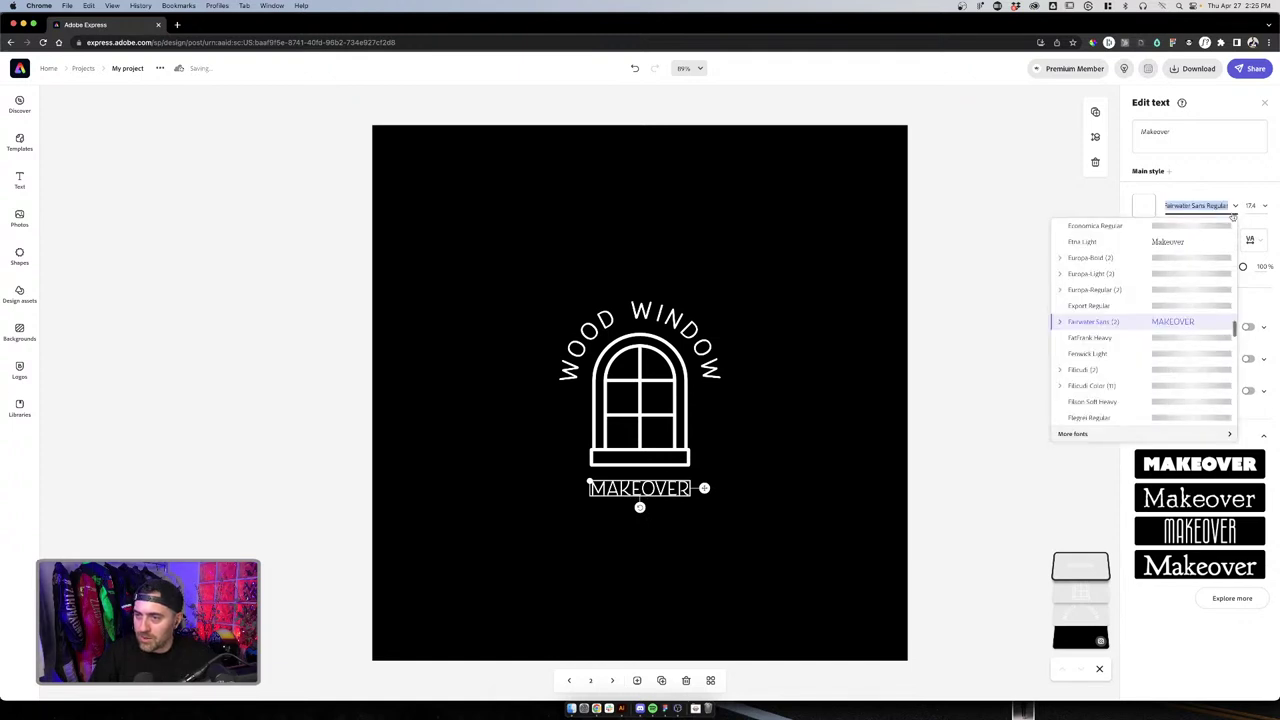
left_click(1078, 337)
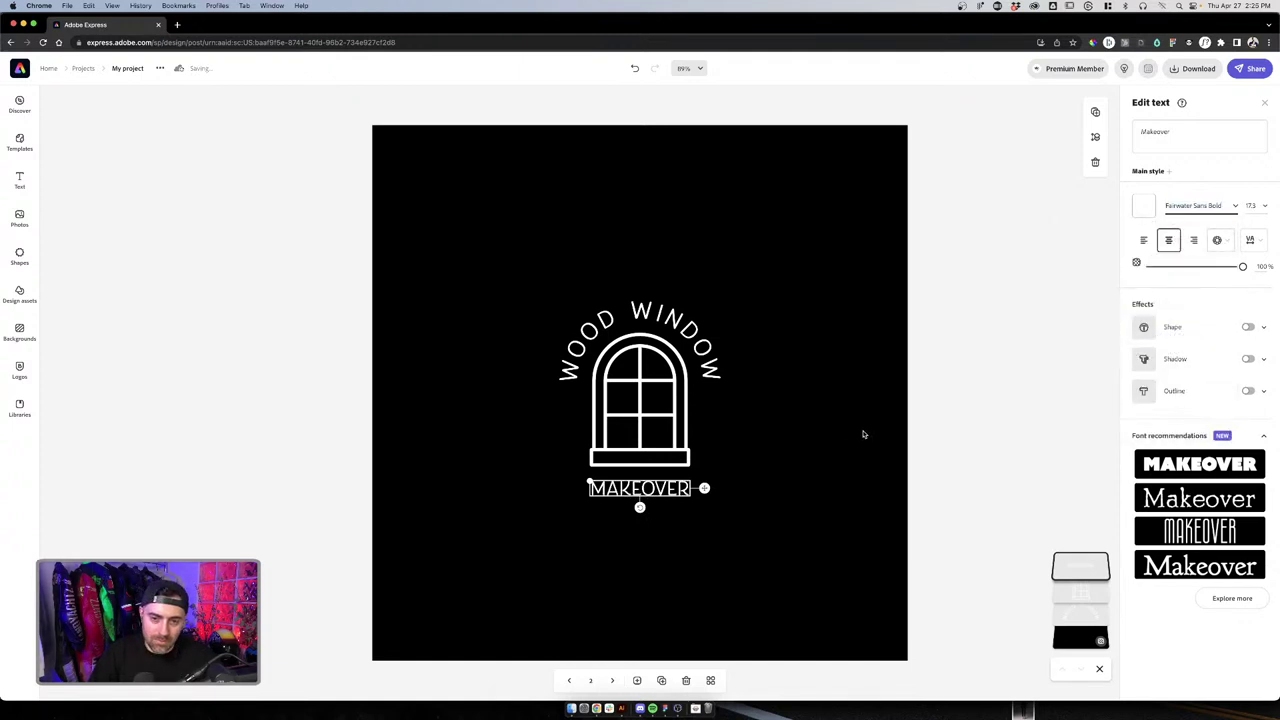
left_click(864, 434)
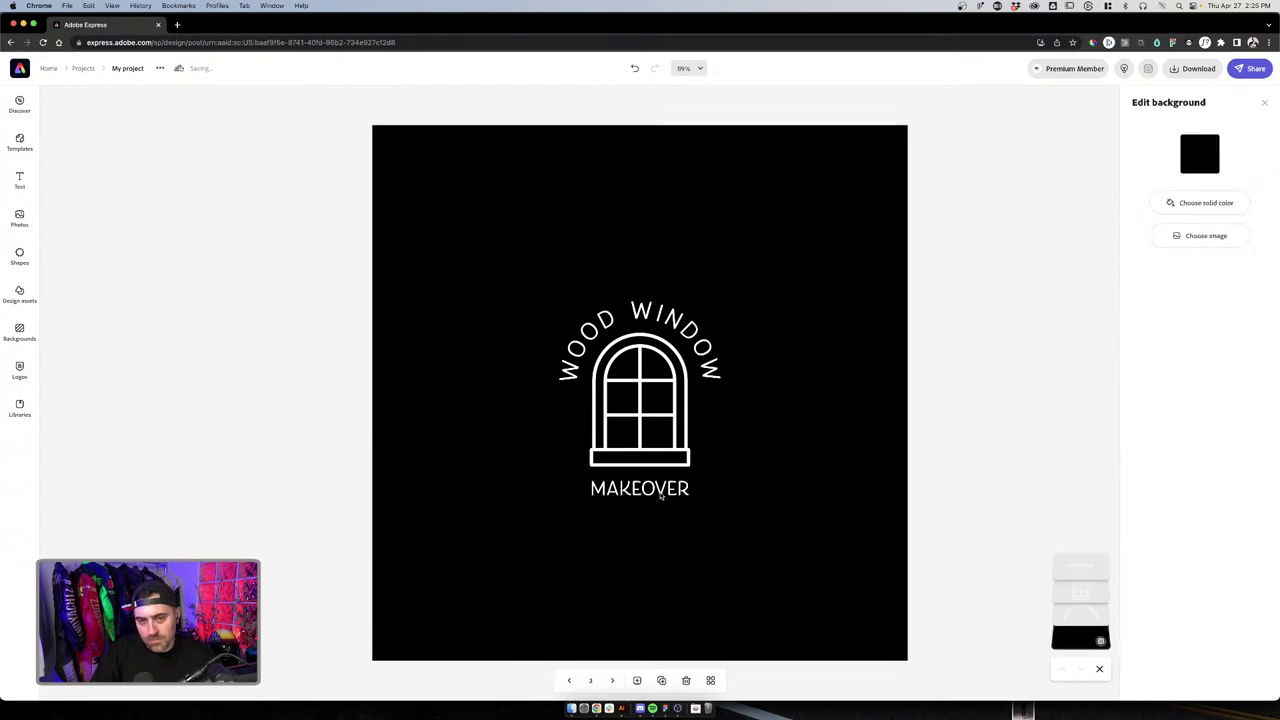
left_click(661, 497)
left_click(716, 353)
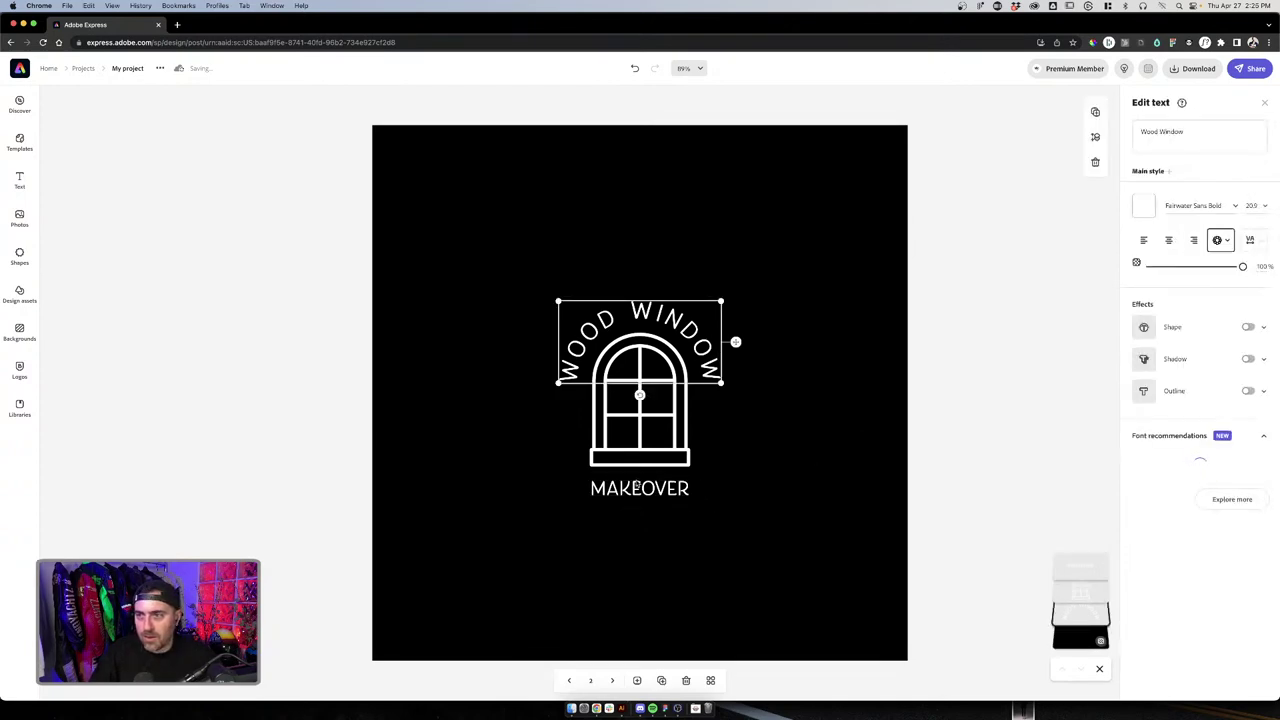
Change MAKEOVER's text size from 17.3 to 20
key("Escape")
left_click(637, 489)
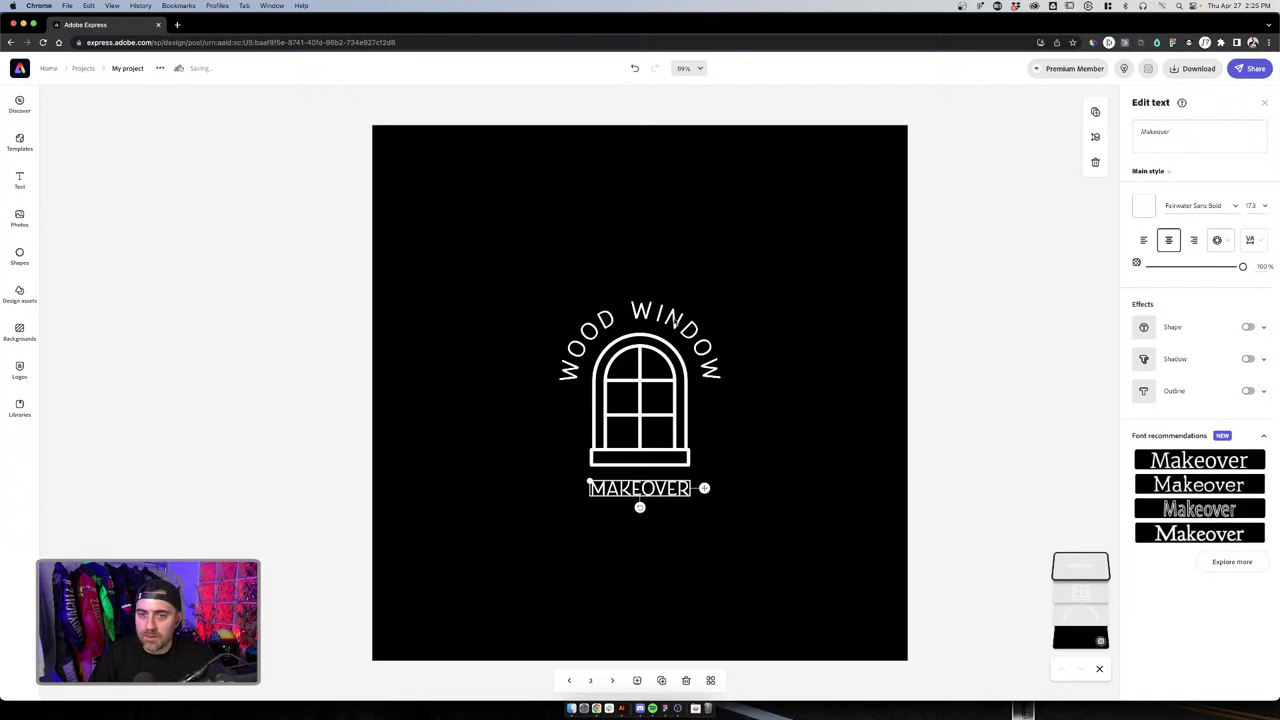
left_click(675, 321)
left_click(655, 488)
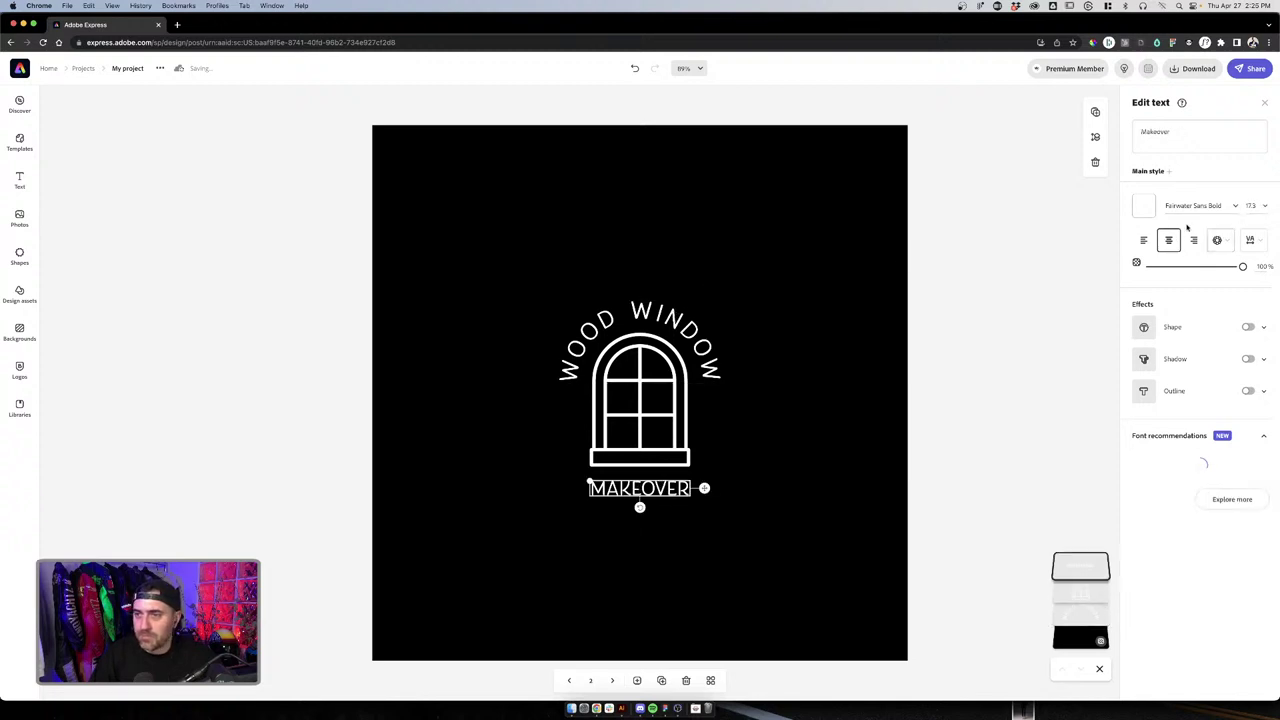
left_click(1257, 205)
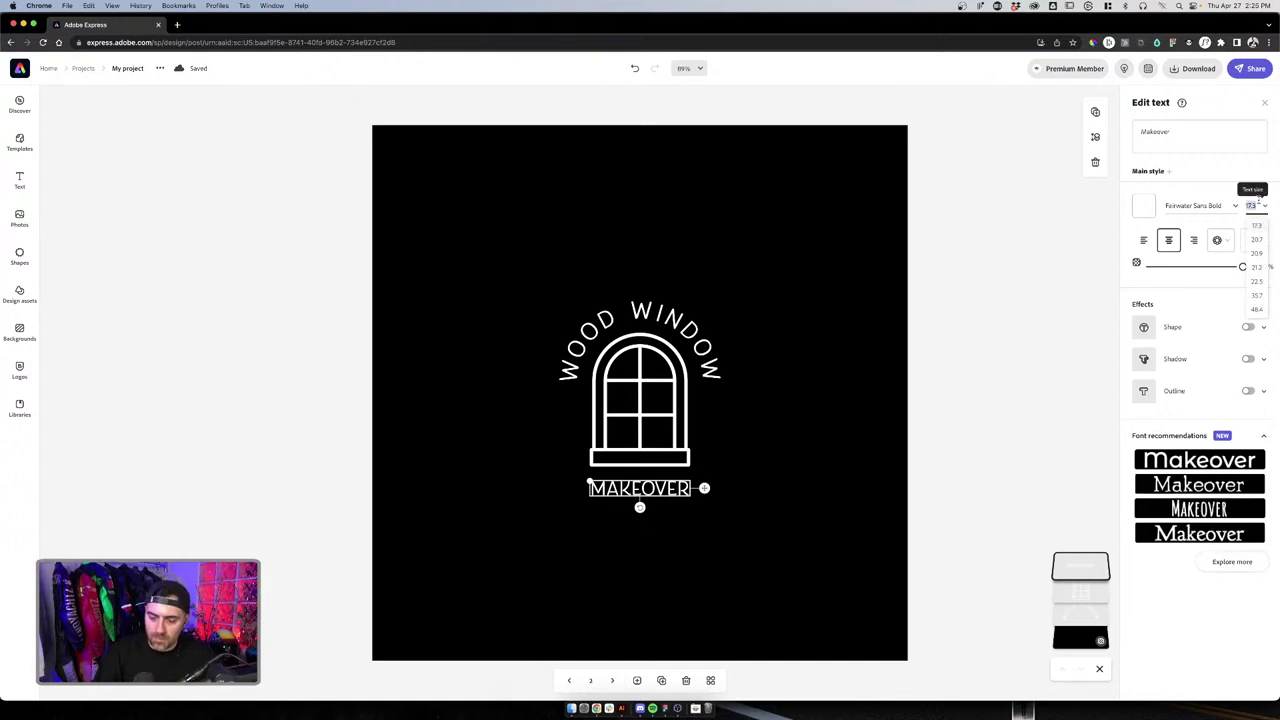
type("20.9")
key("Return")
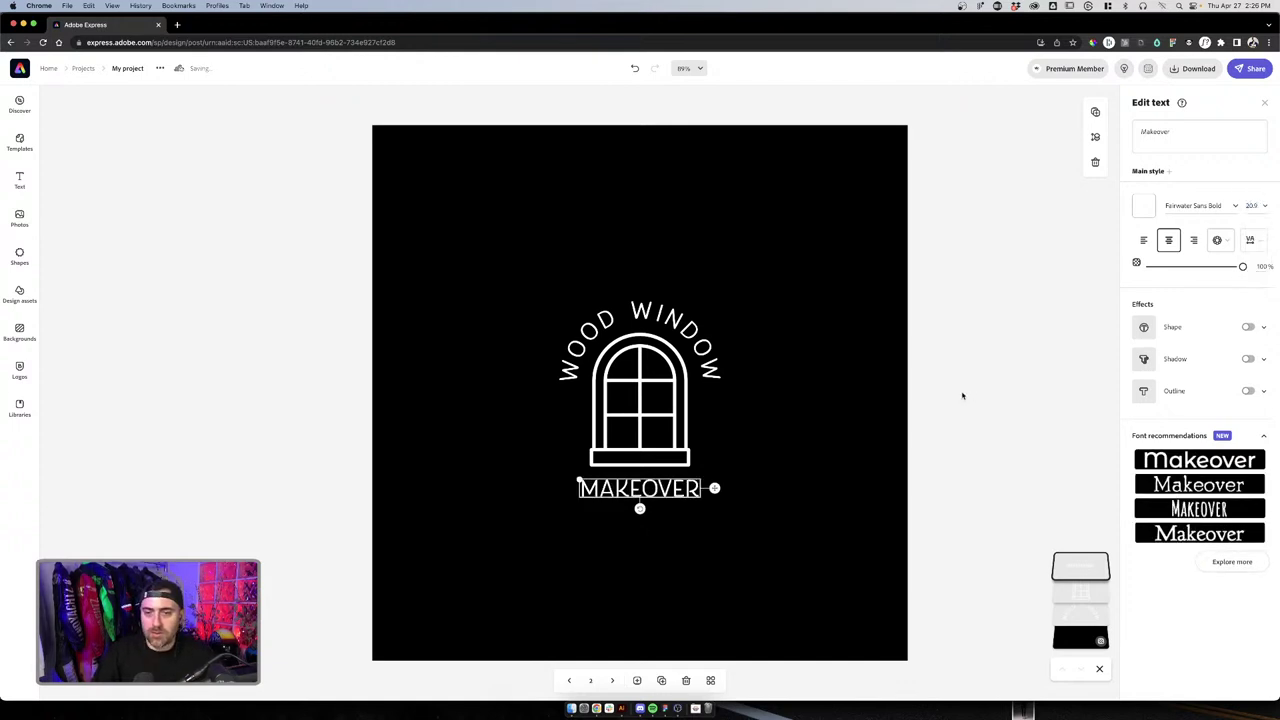
left_click(880, 408)
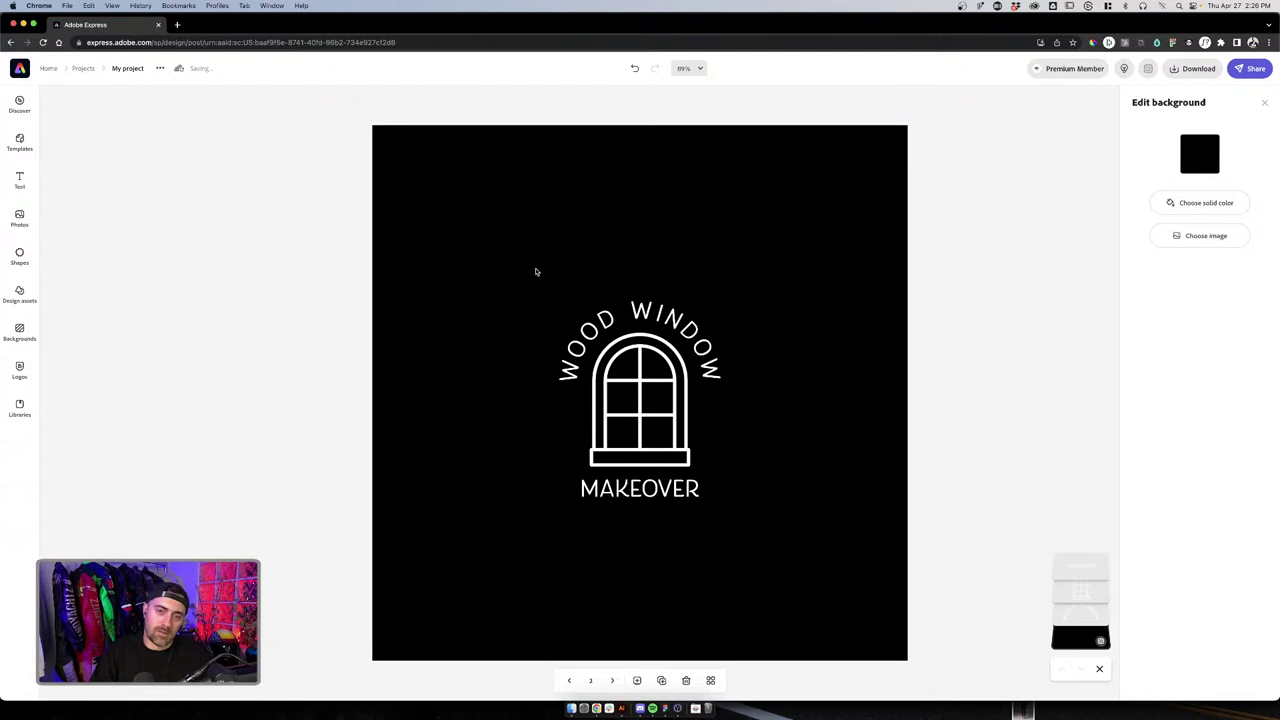
Select the WOOD WINDOW arc, window icon and MAKEOVER, centre-align them and nudge them up
left_click(651, 316)
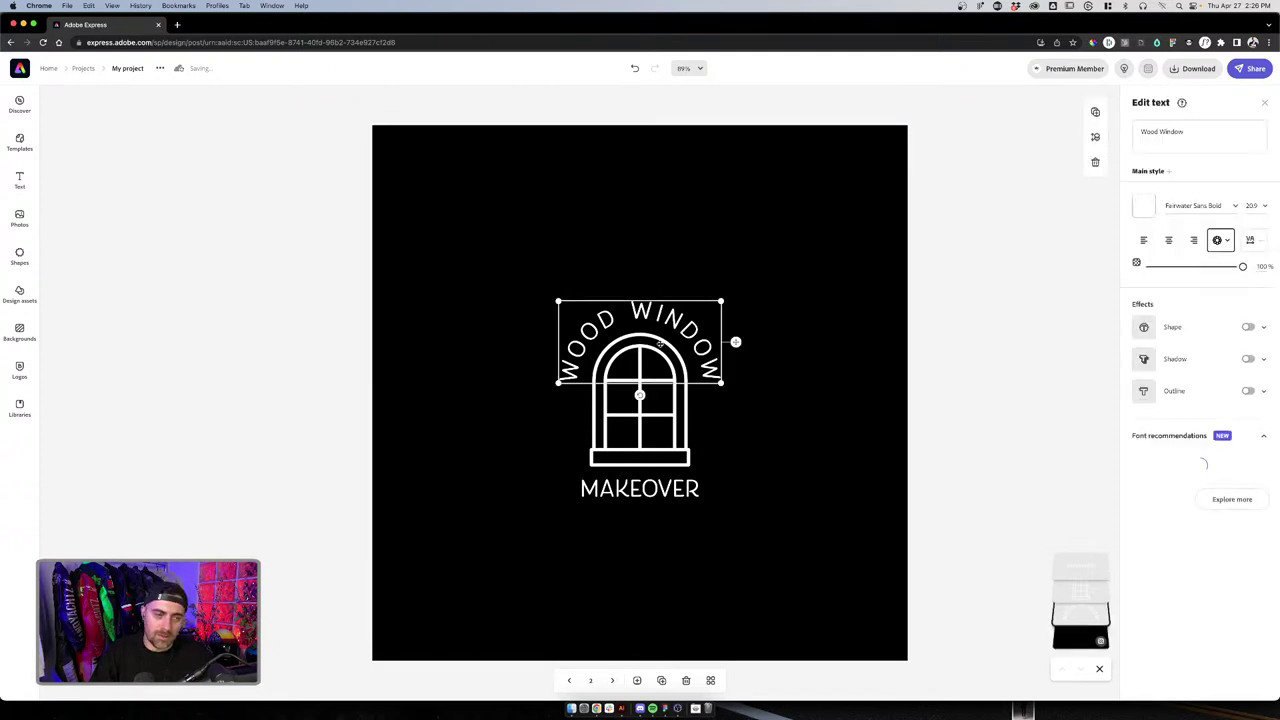
left_click(611, 246)
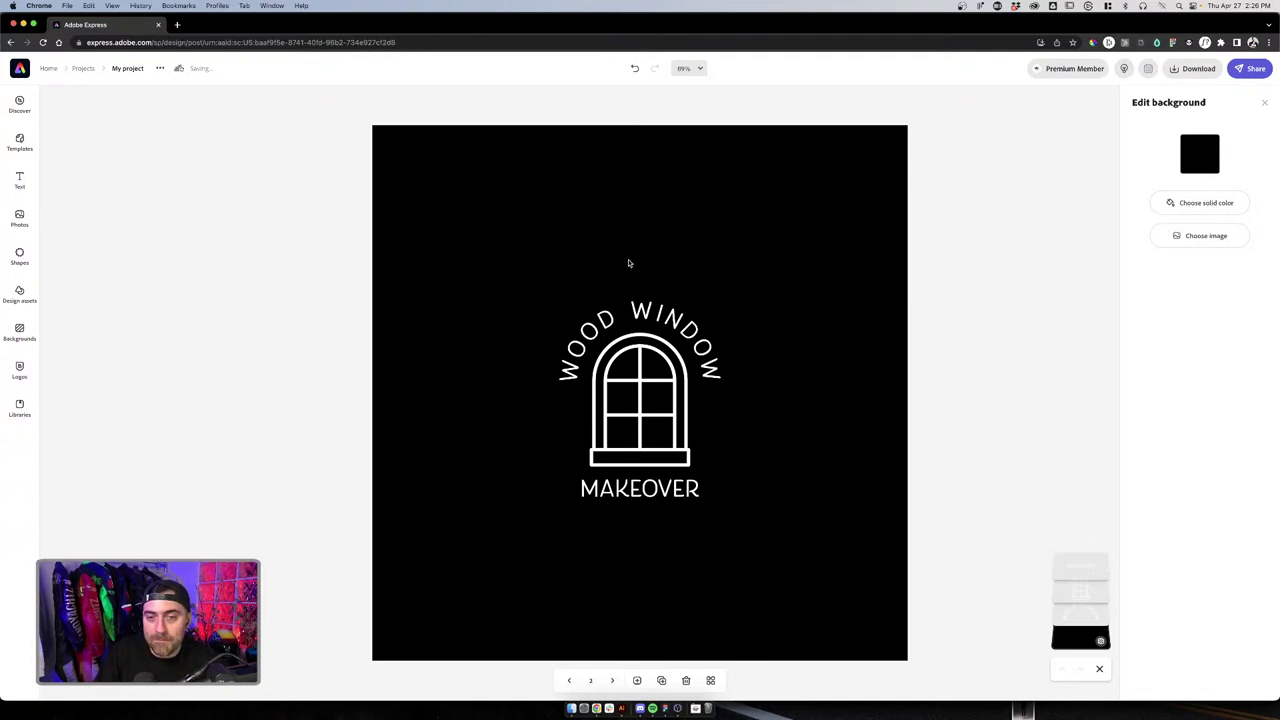
left_click(651, 311)
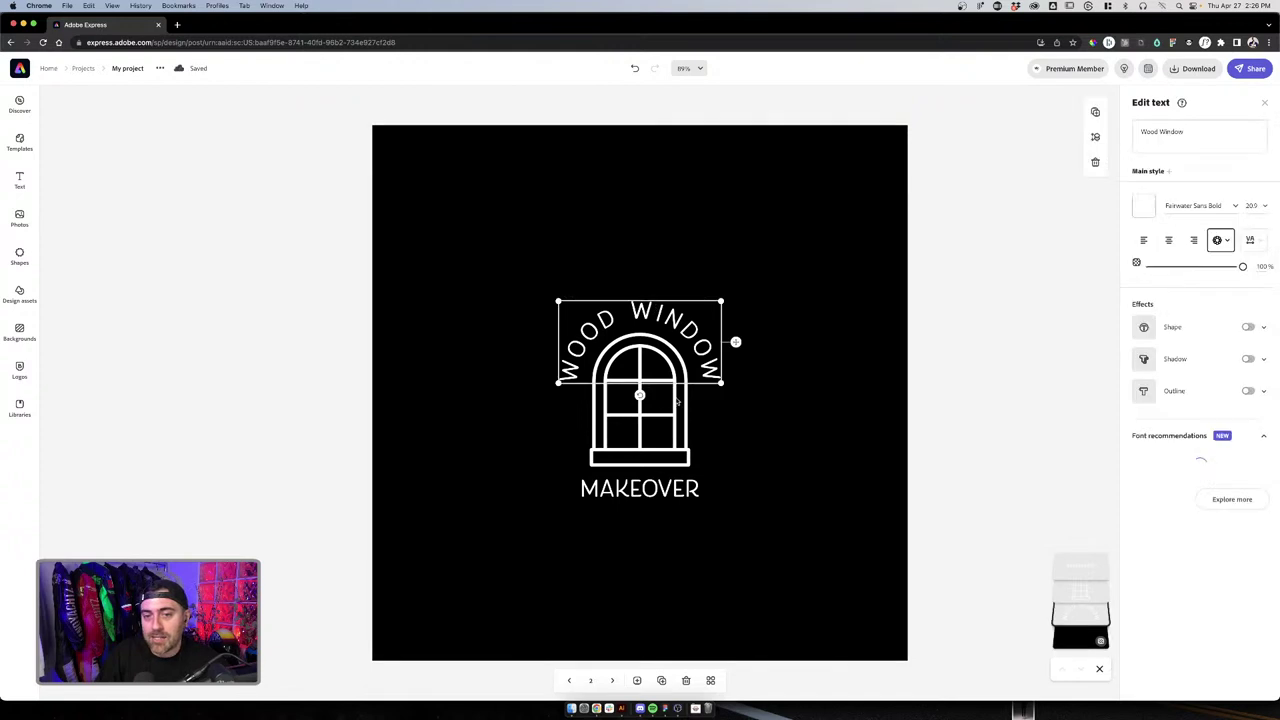
left_click(678, 400, "shift")
left_click(787, 440)
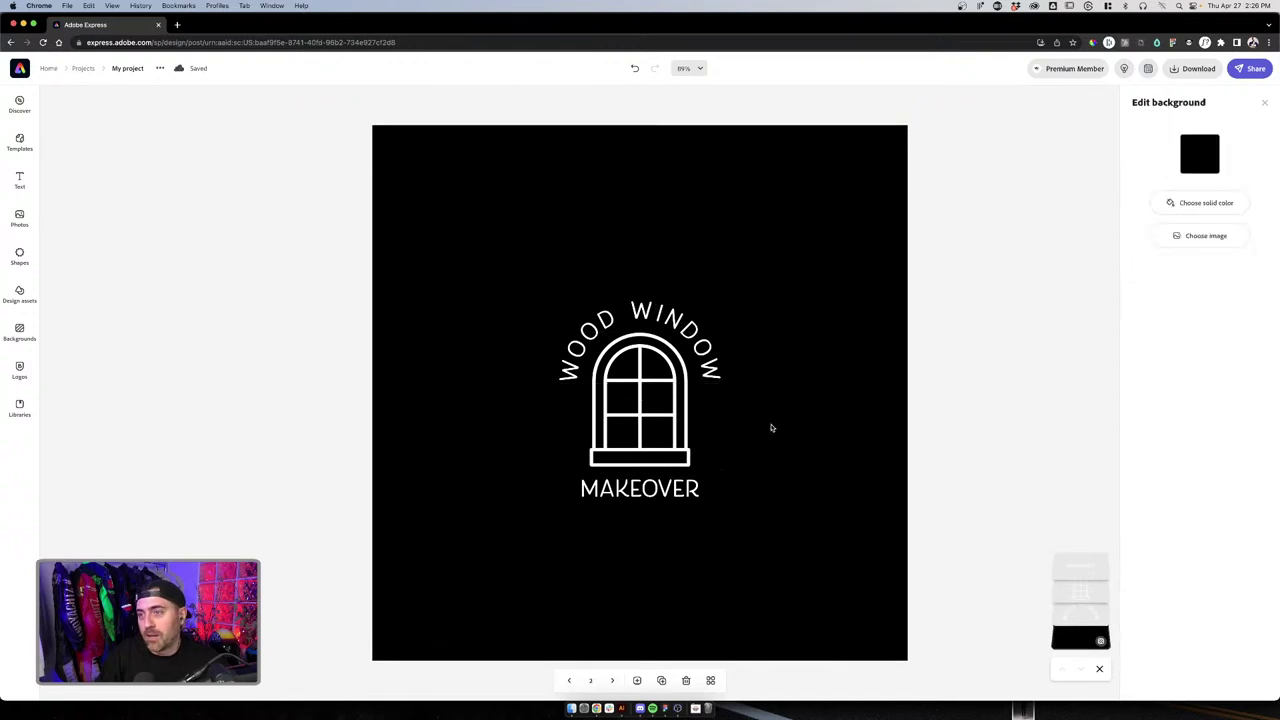
left_click(688, 322)
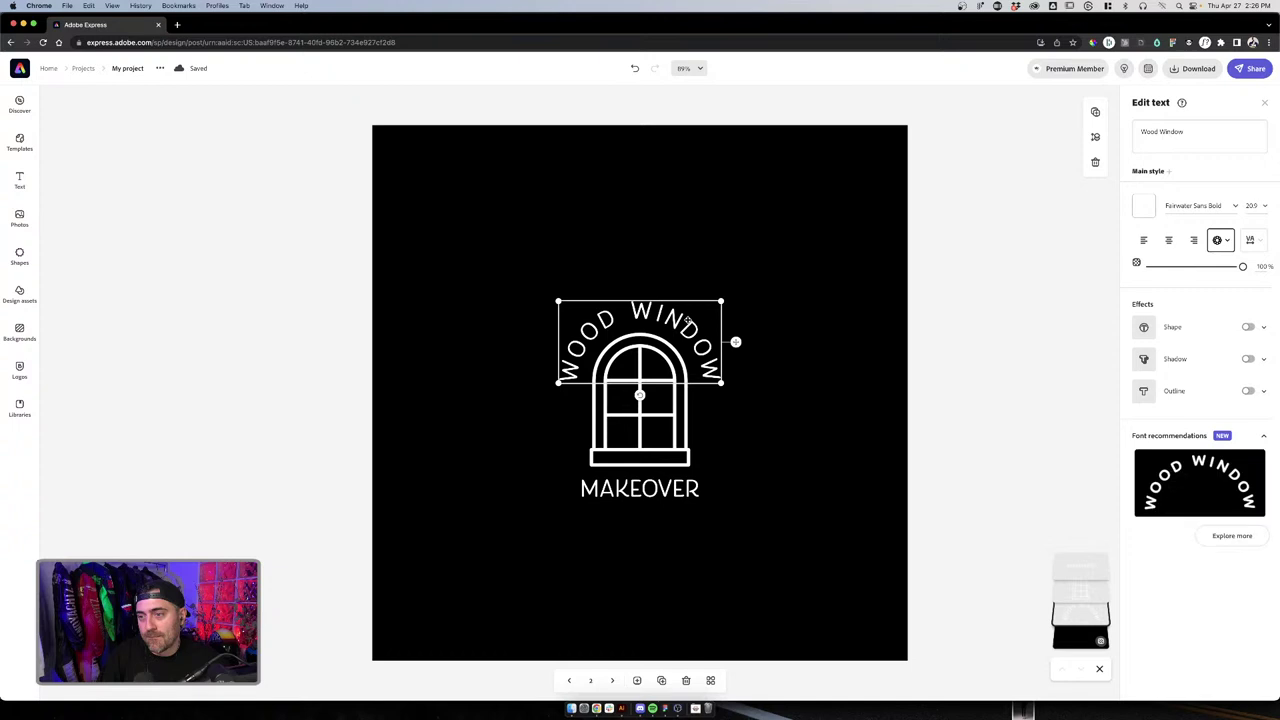
left_click(645, 412, "shift")
left_click(646, 488, "shift")
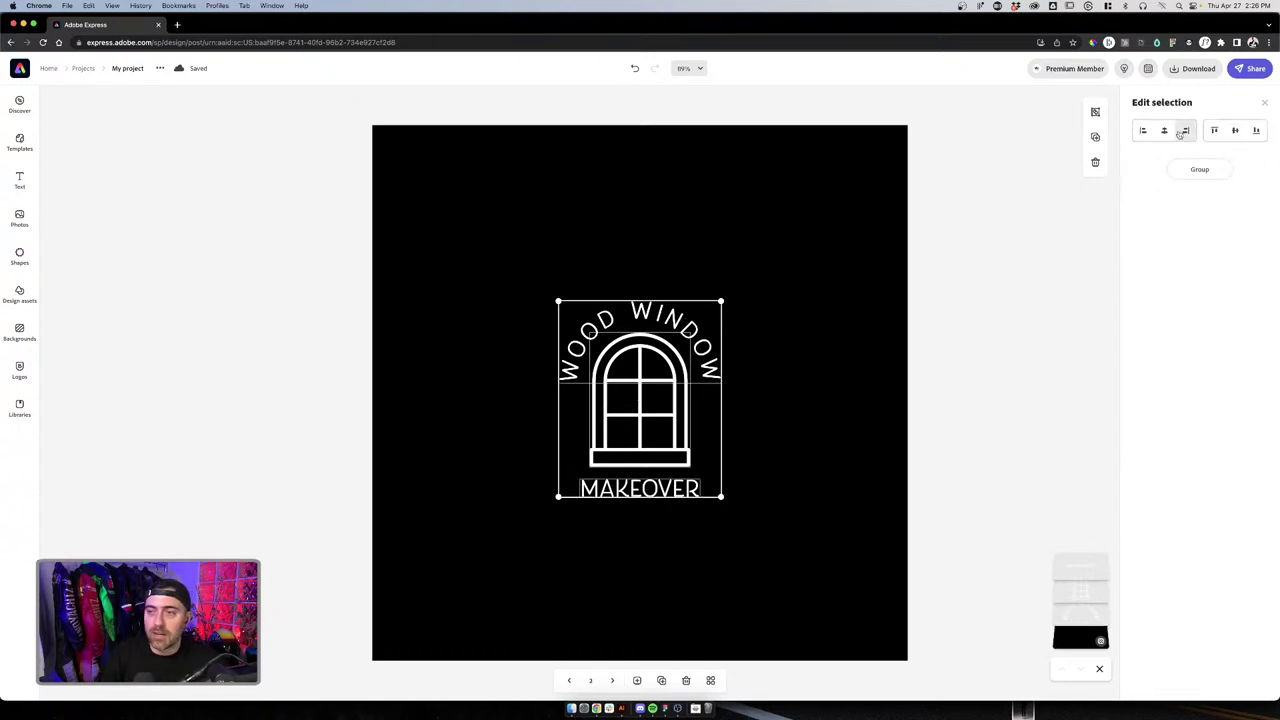
left_click(1164, 131)
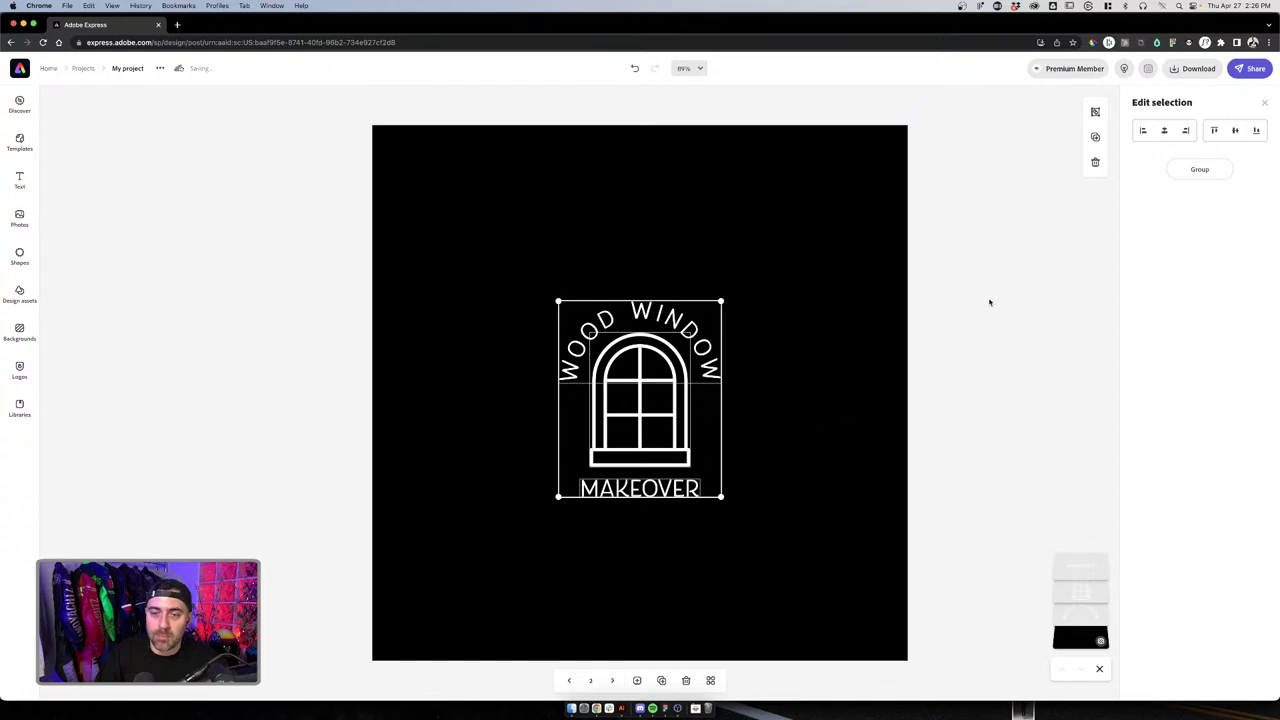
left_click_drag(643, 378, 643, 358)
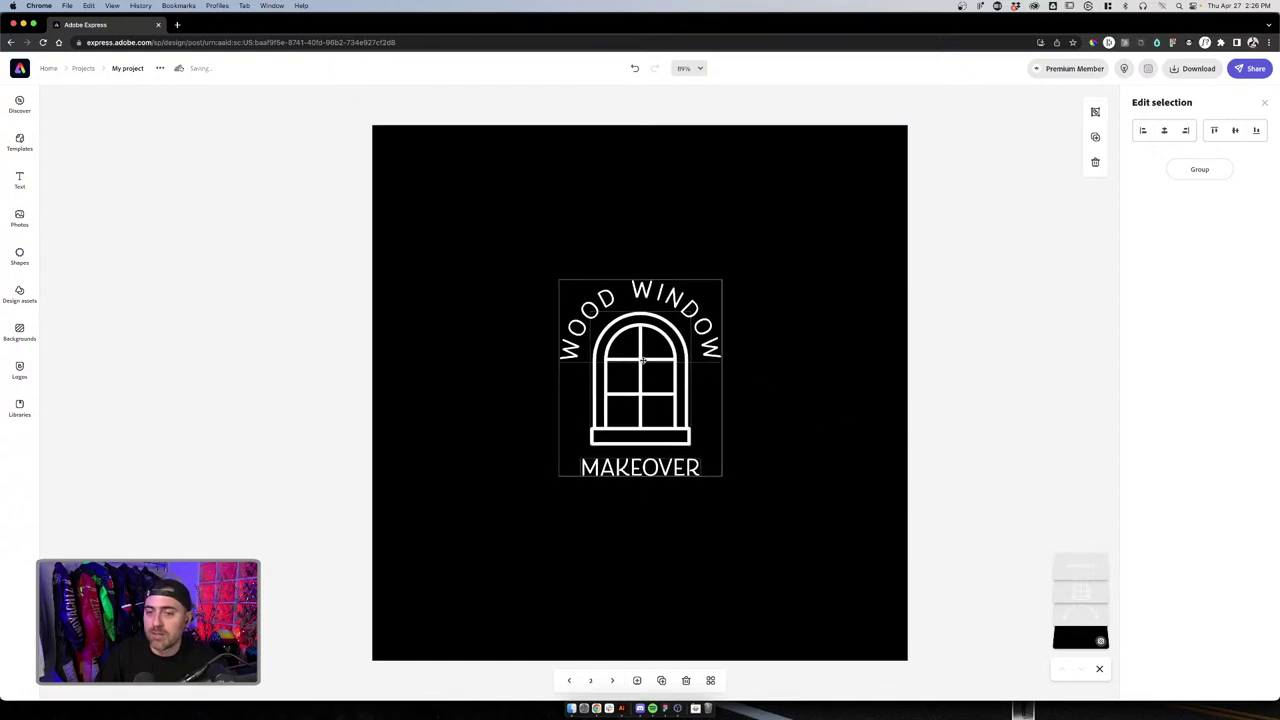
Group the logo elements, scale the group up and centre it on the black page
left_click(1206, 170)
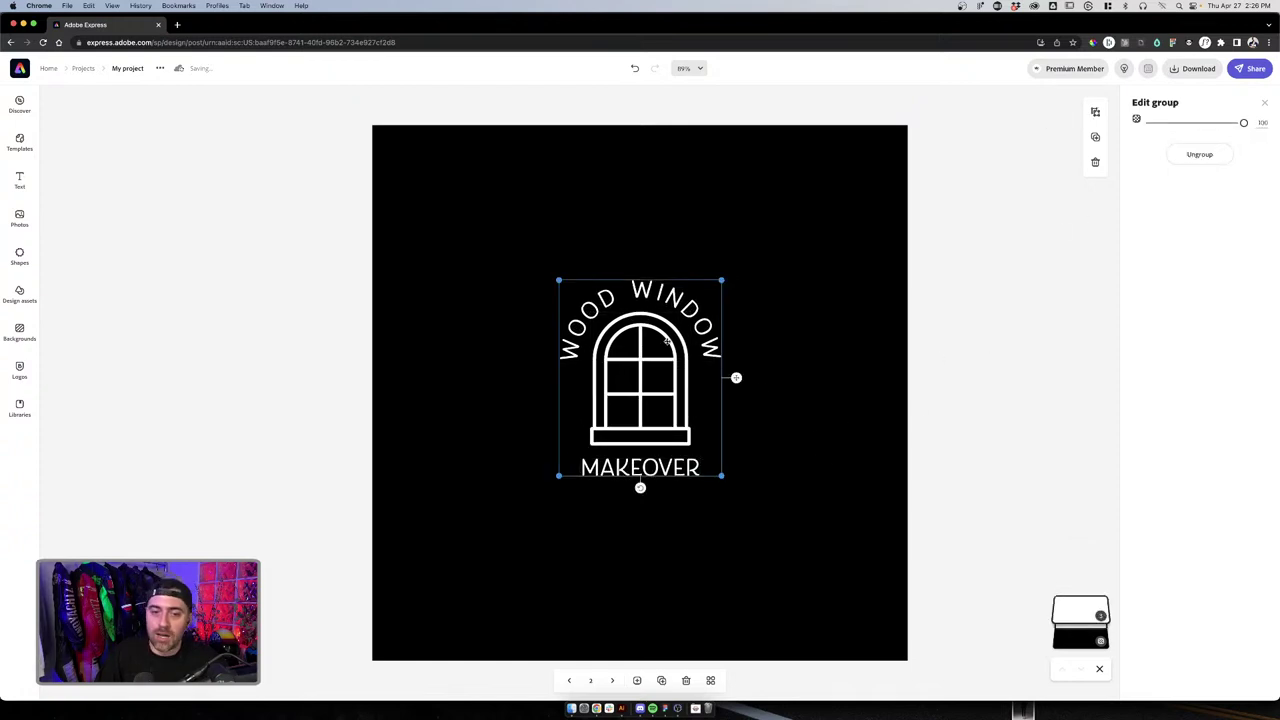
left_click_drag(722, 281, 790, 223)
left_click_drag(680, 315, 666, 356)
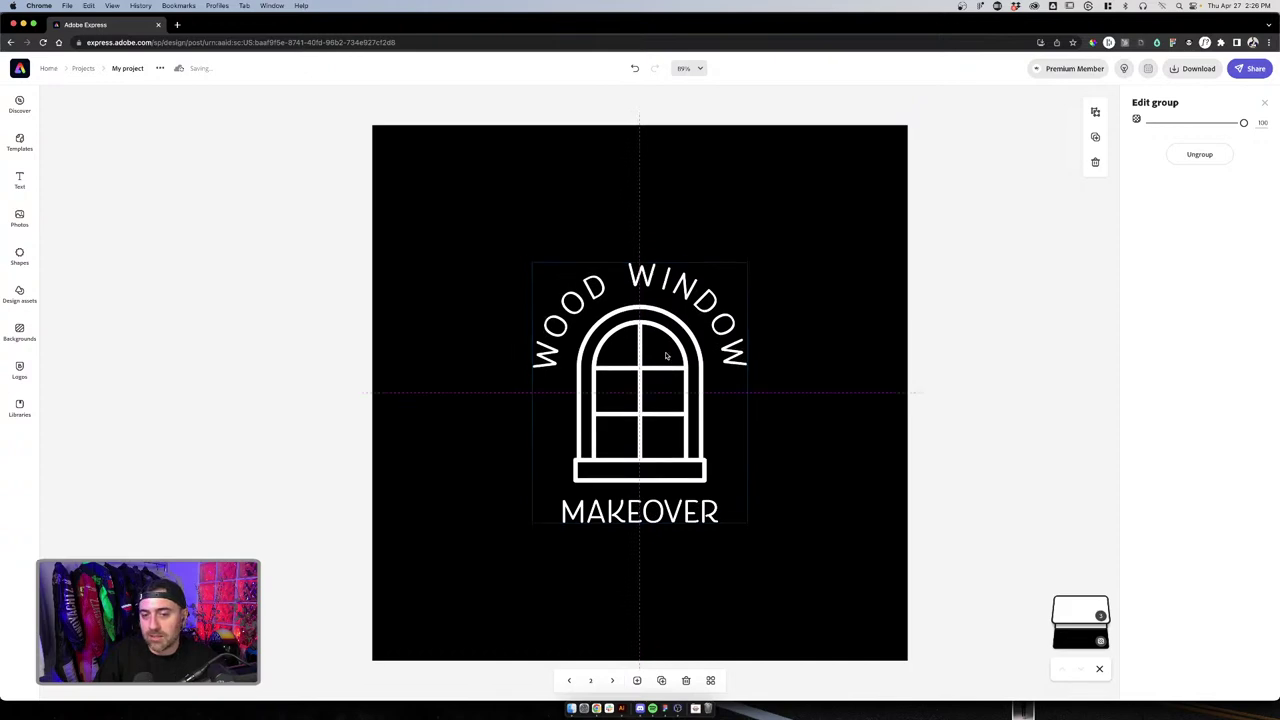
left_click(803, 316)
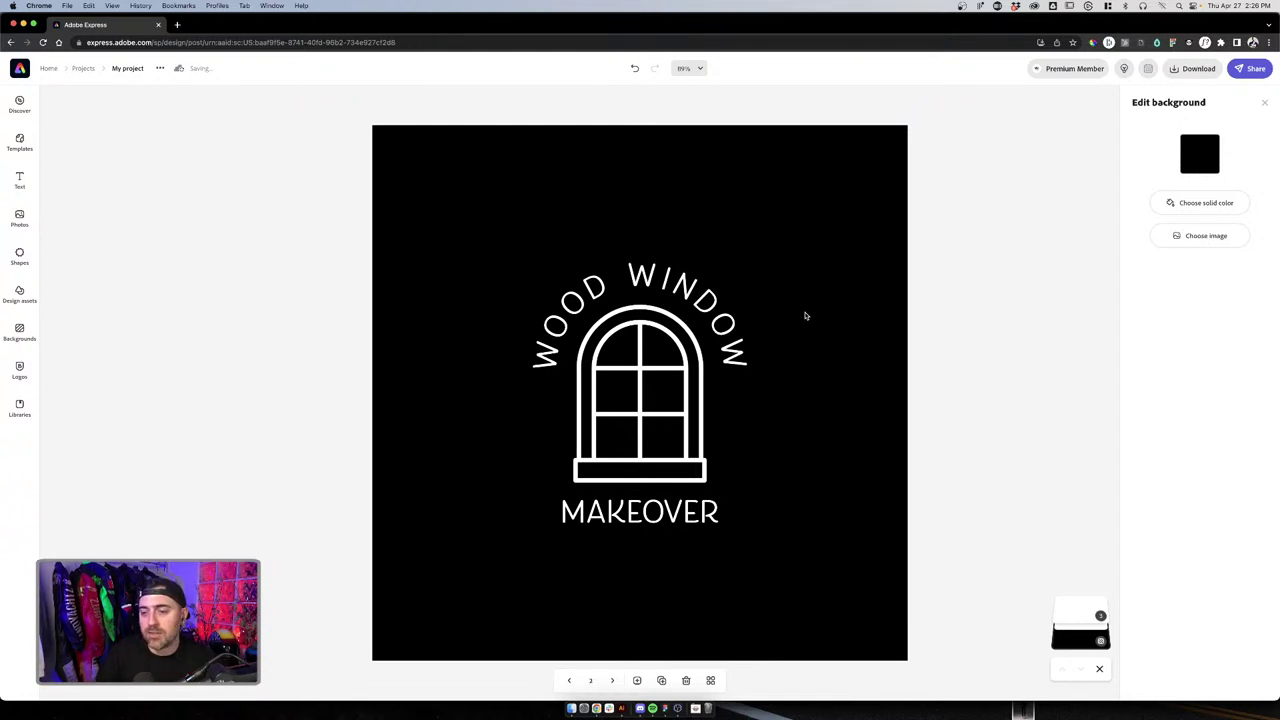
Delete the blue arched window shape from the green page 1 design
left_click(569, 680)
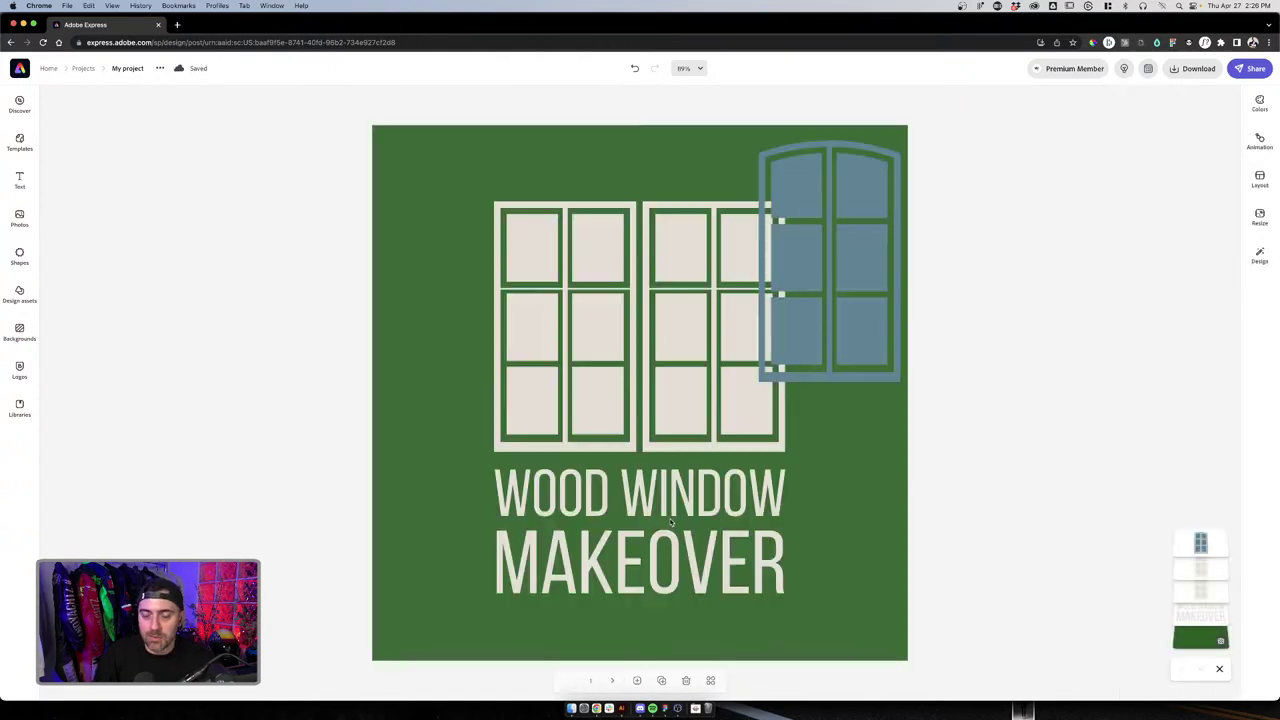
left_click(797, 347)
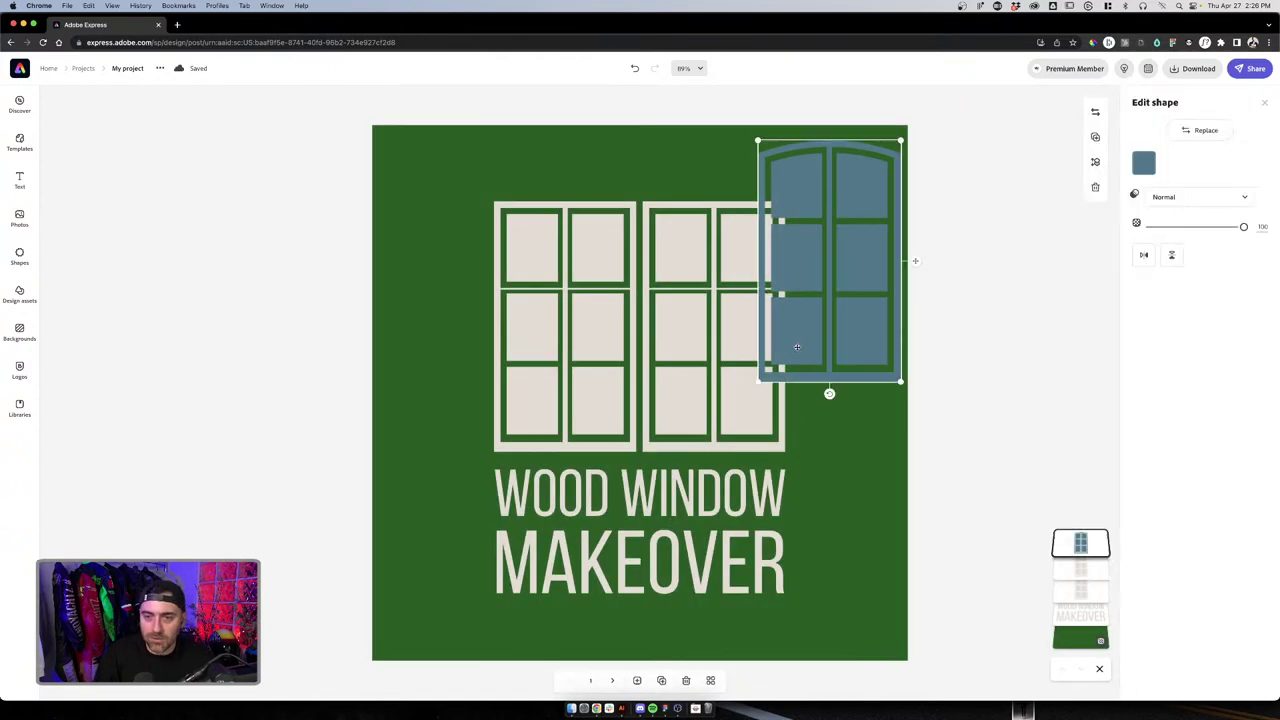
key("Delete")
Try shifting the right cream window, undo it, and select the left cream window
left_click(647, 358)
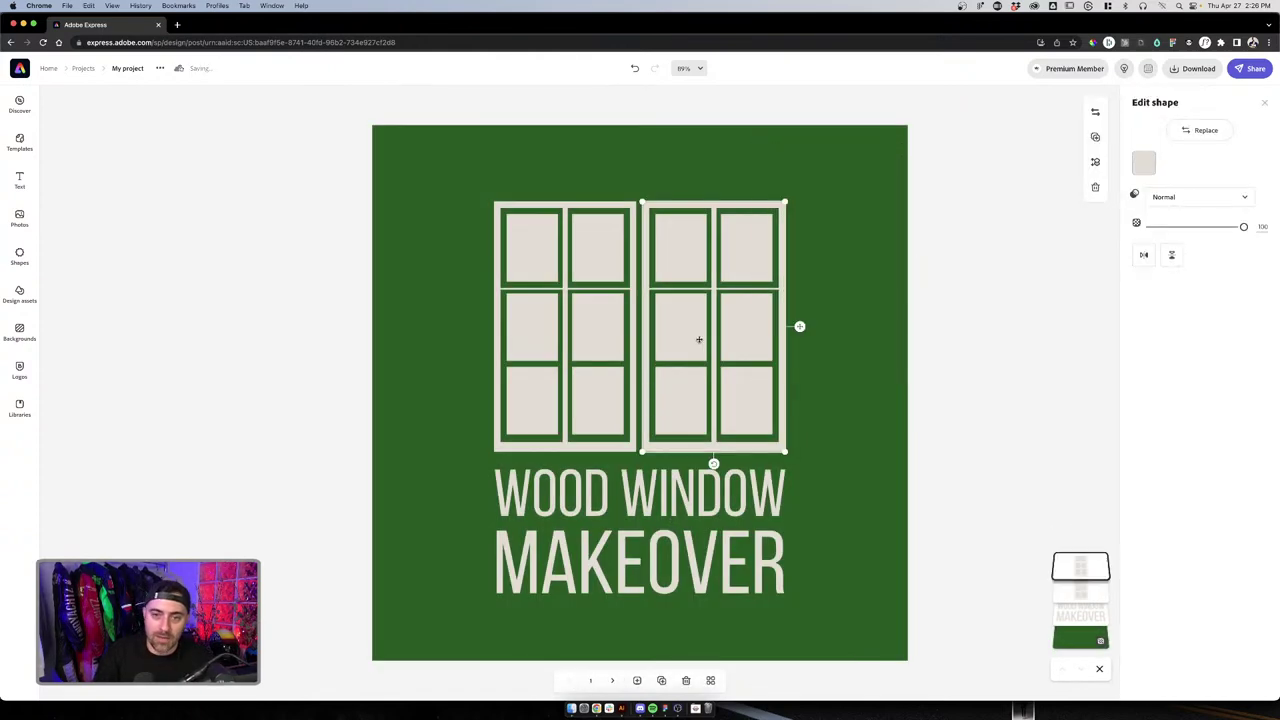
key("Escape")
mouse_move(669, 338)
left_mouse_down()
mouse_move(694, 340)
mouse_move(680, 337)
left_mouse_up()
key("ctrl+z")
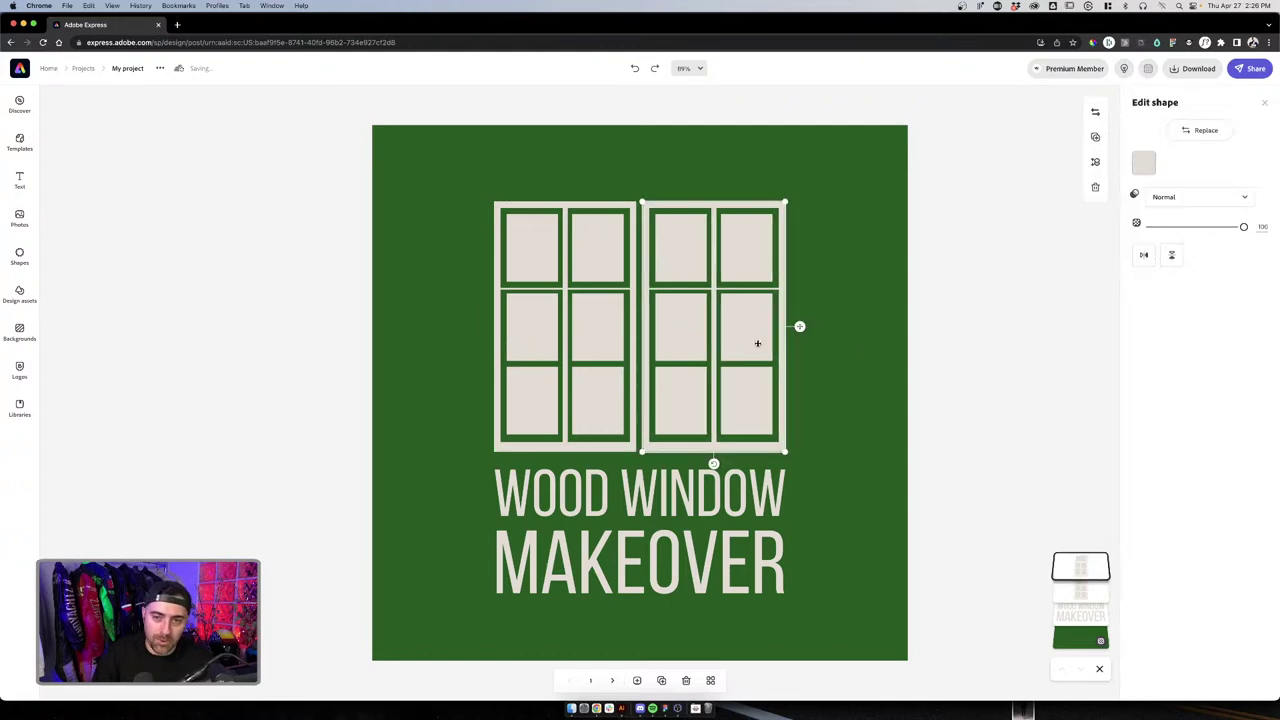
key("Escape")
left_click(700, 345)
left_click(586, 349)
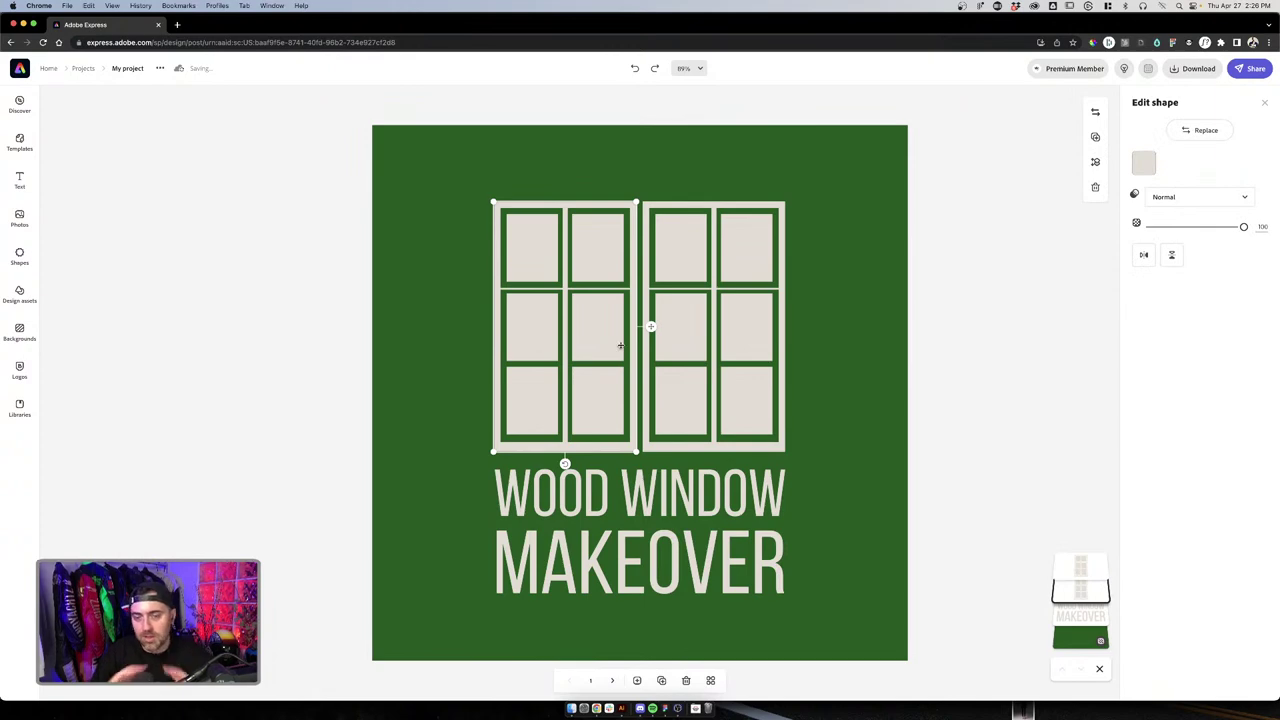
key("Escape")
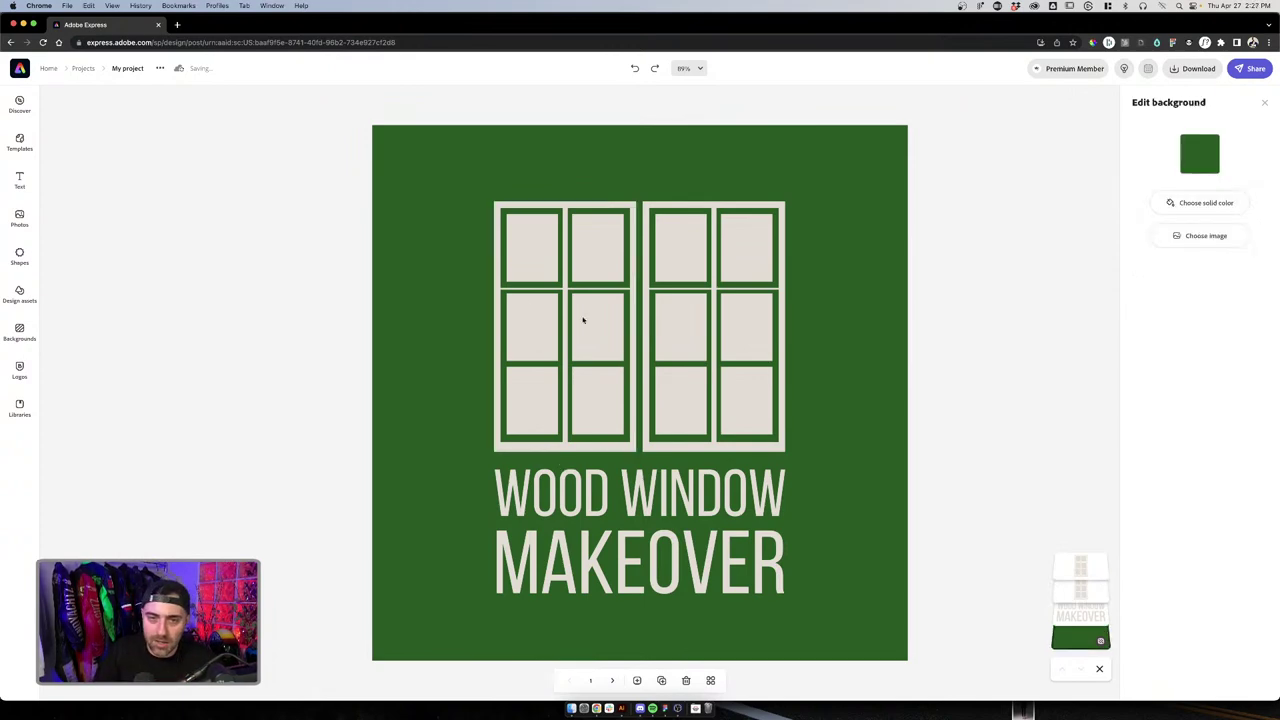
left_click(505, 298)
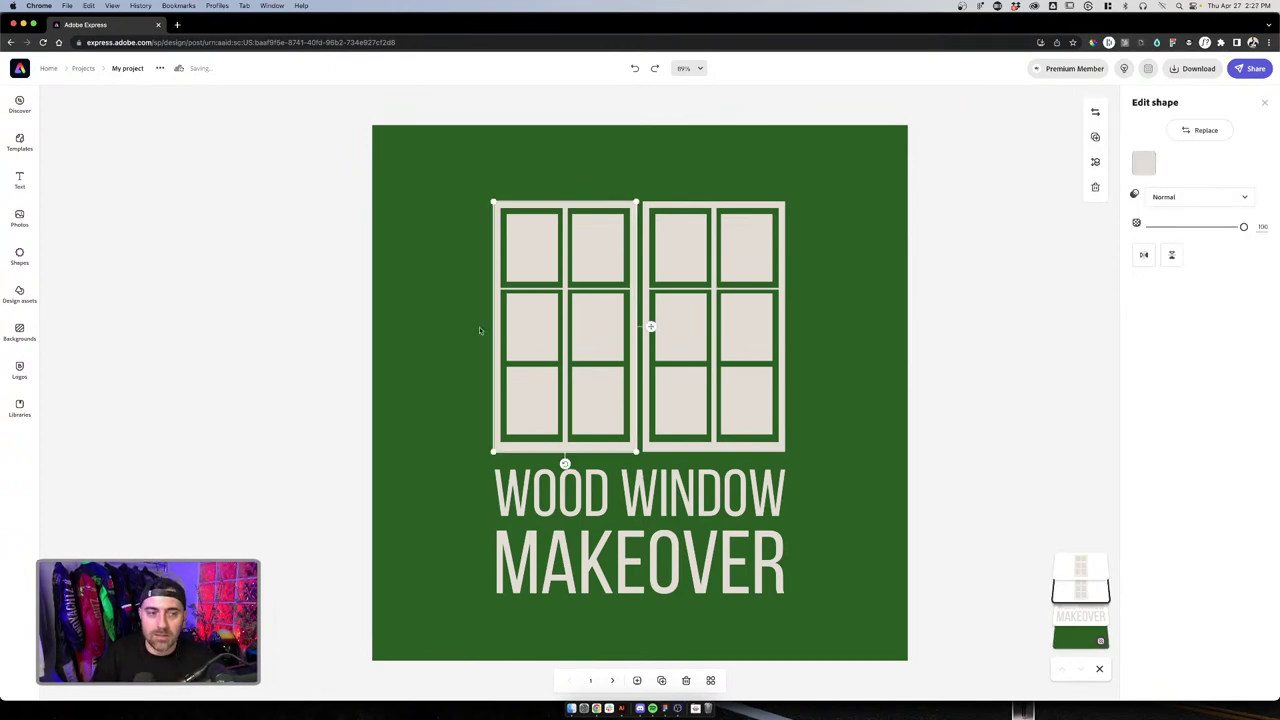
Browse the arch window results in the Shapes library
left_click(19, 255)
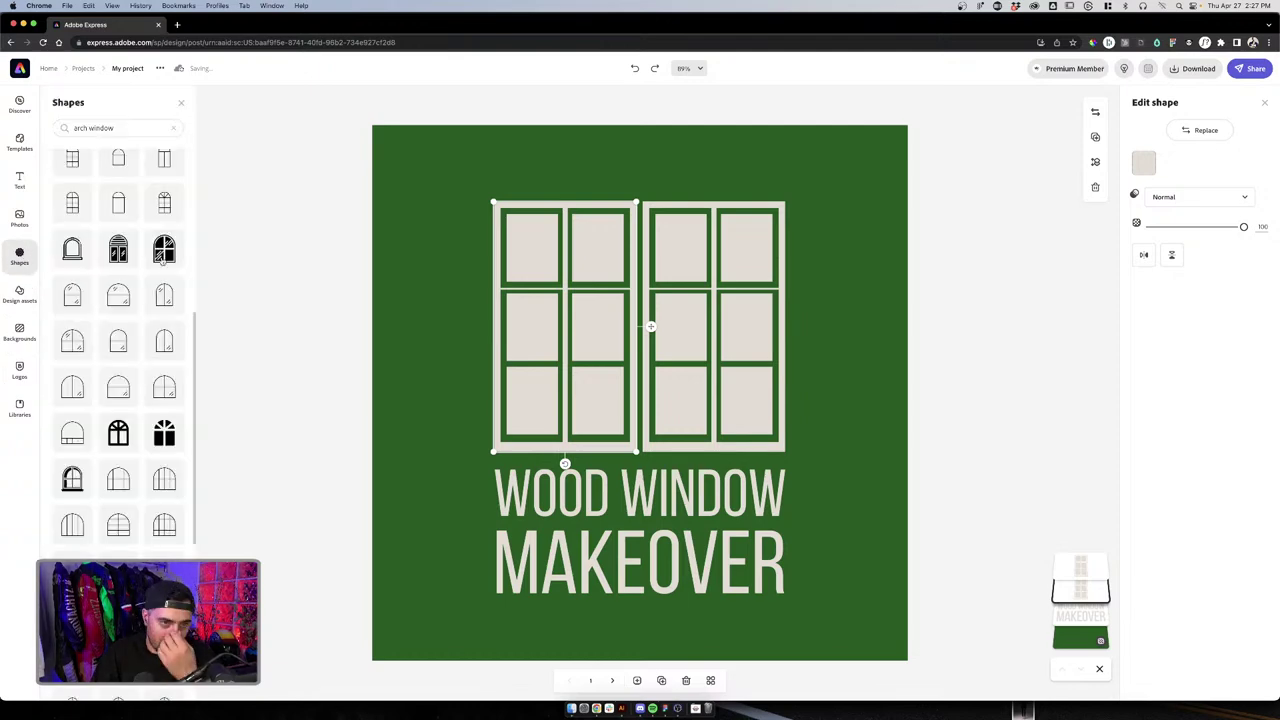
scroll(122, 292, "down", 5)
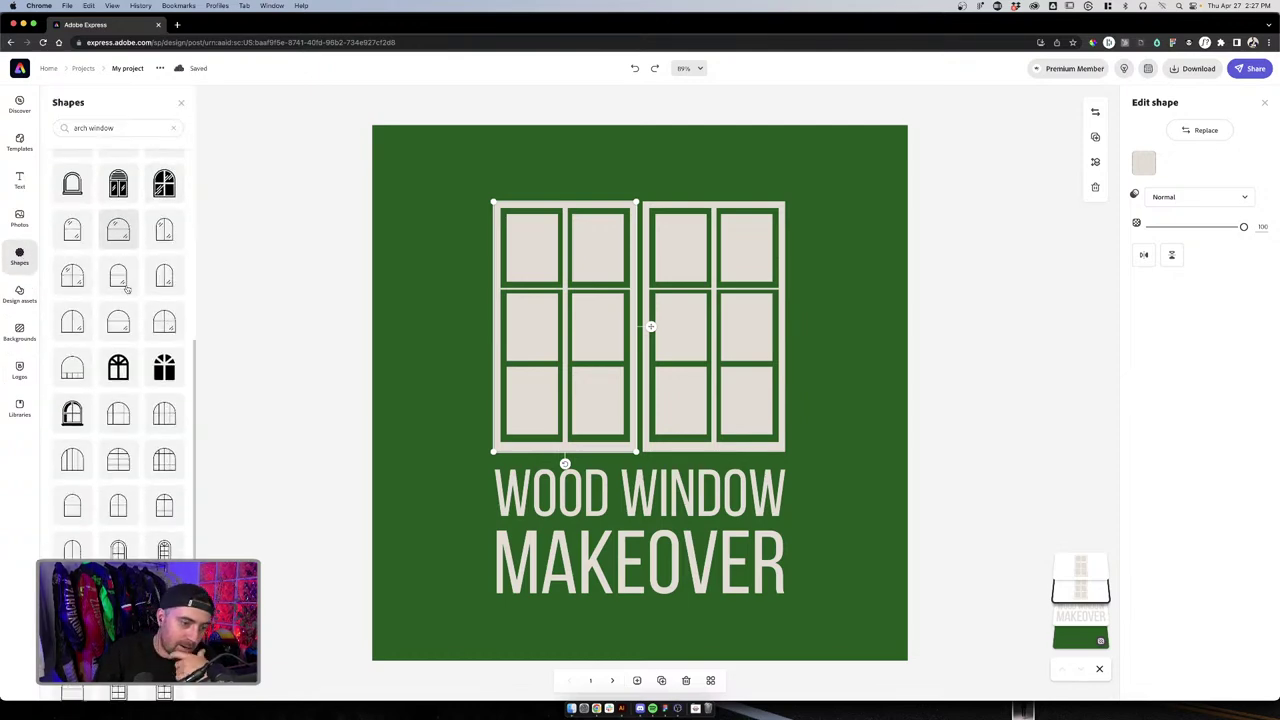
scroll(126, 290, "down", 10)
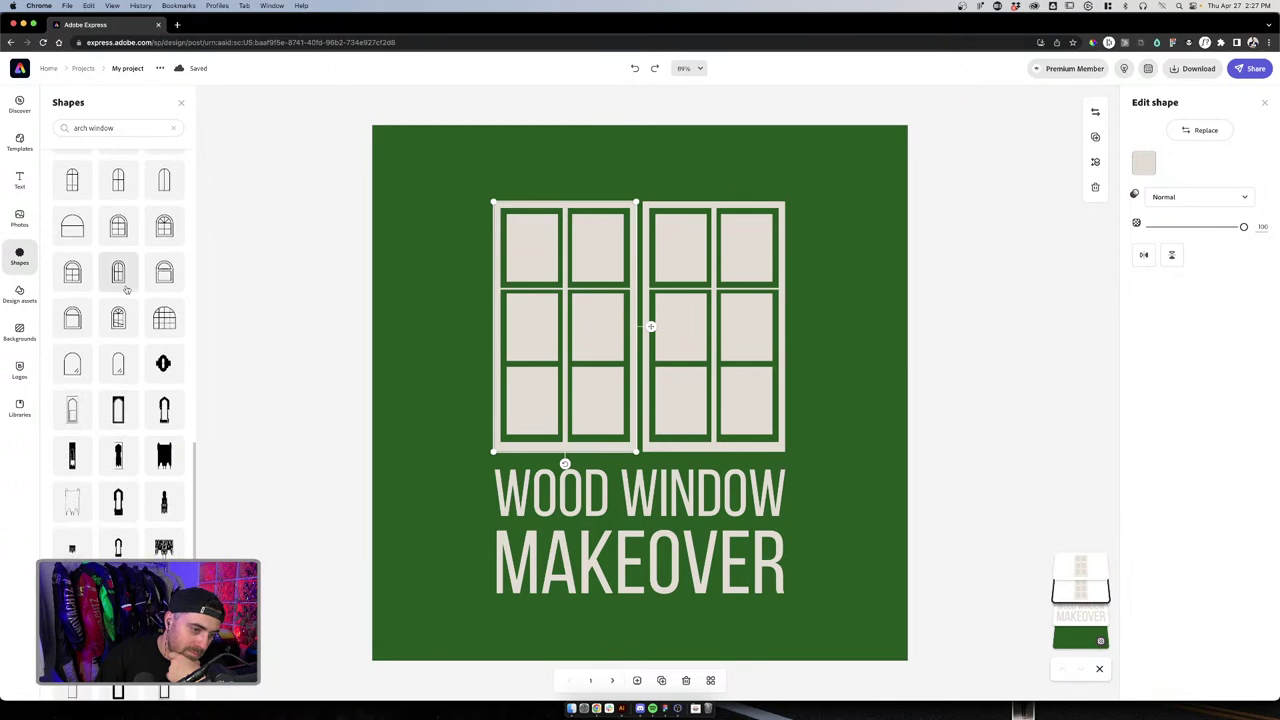
scroll(126, 290, "down", 2)
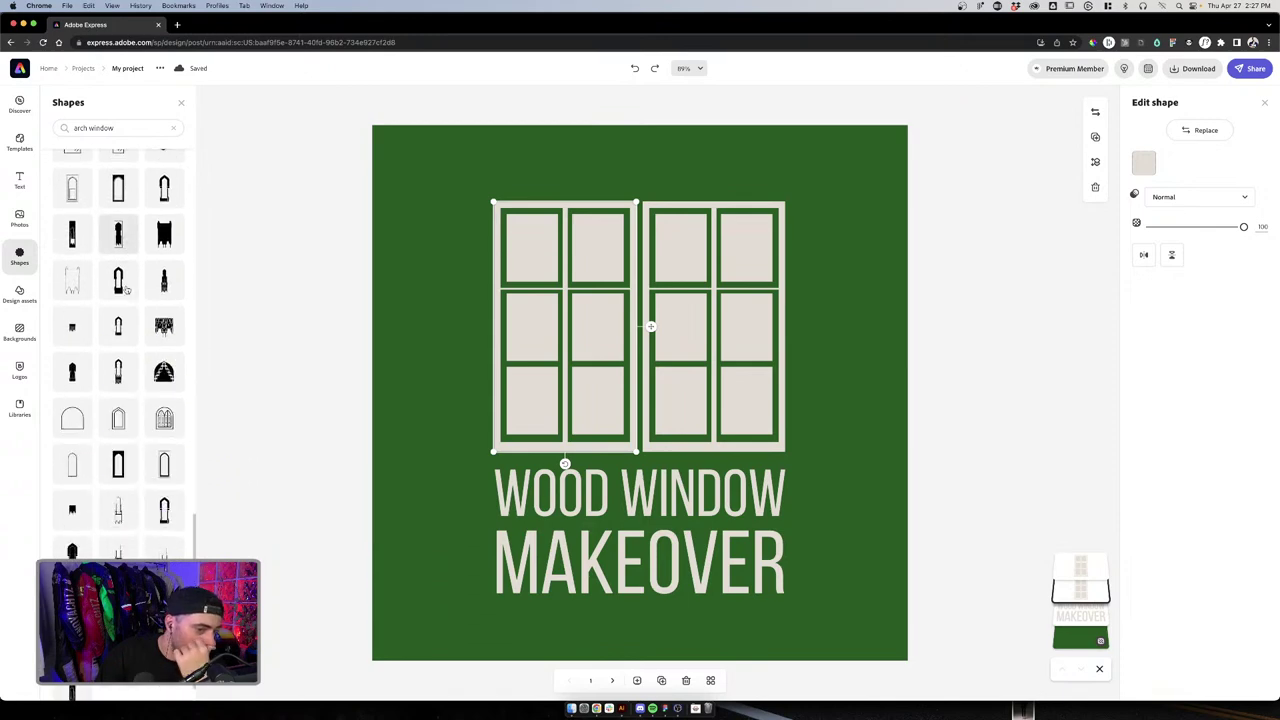
scroll(126, 290, "down", 1)
scroll(126, 290, "up", 6)
scroll(126, 289, "up", 2)
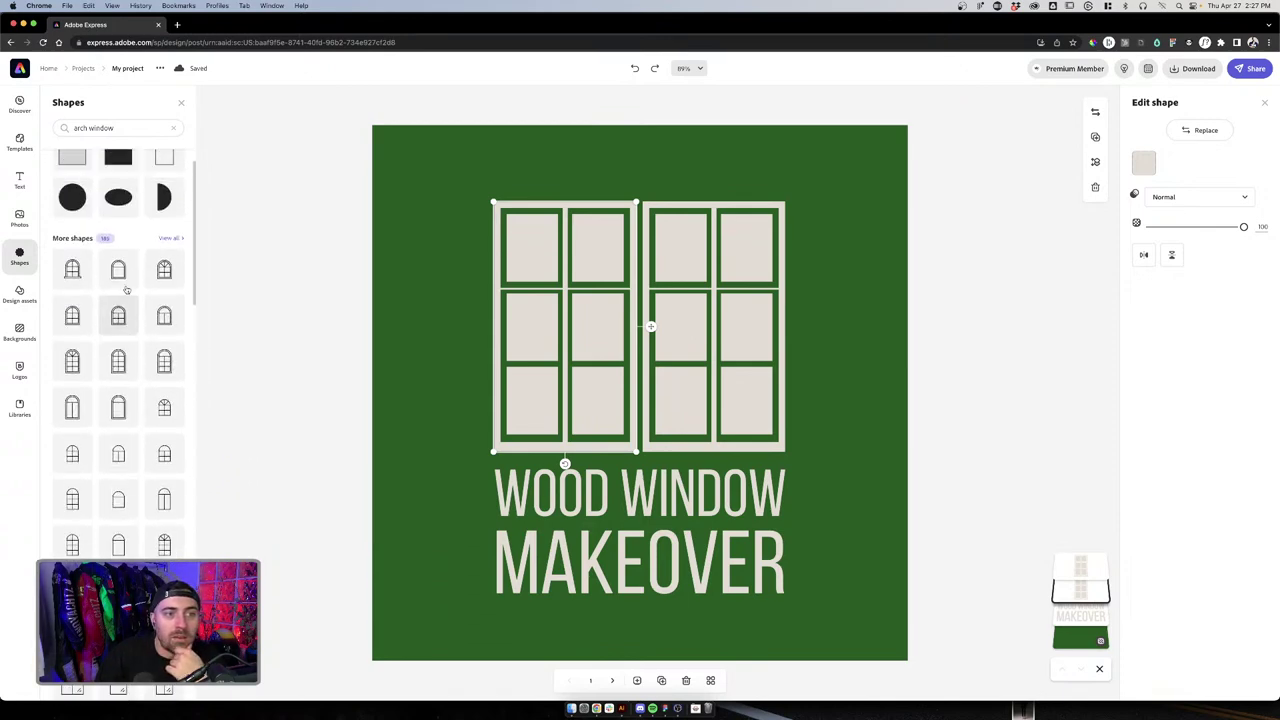
Search the shapes for 'rectangle' windows instead of arch, then deselect the window shapes
left_click(86, 128)
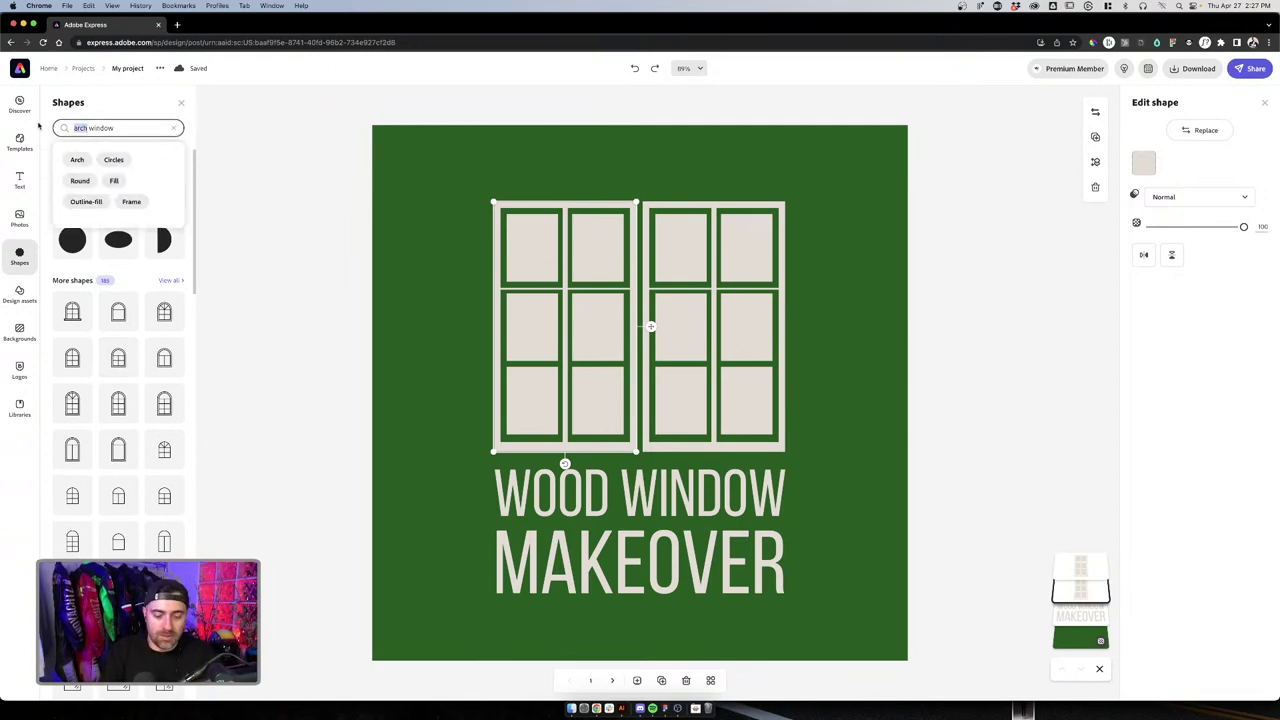
key("BackSpace")
key("BackSpace")
key("BackSpace")
key("BackSpace")
key("BackSpace")
type("rectangle")
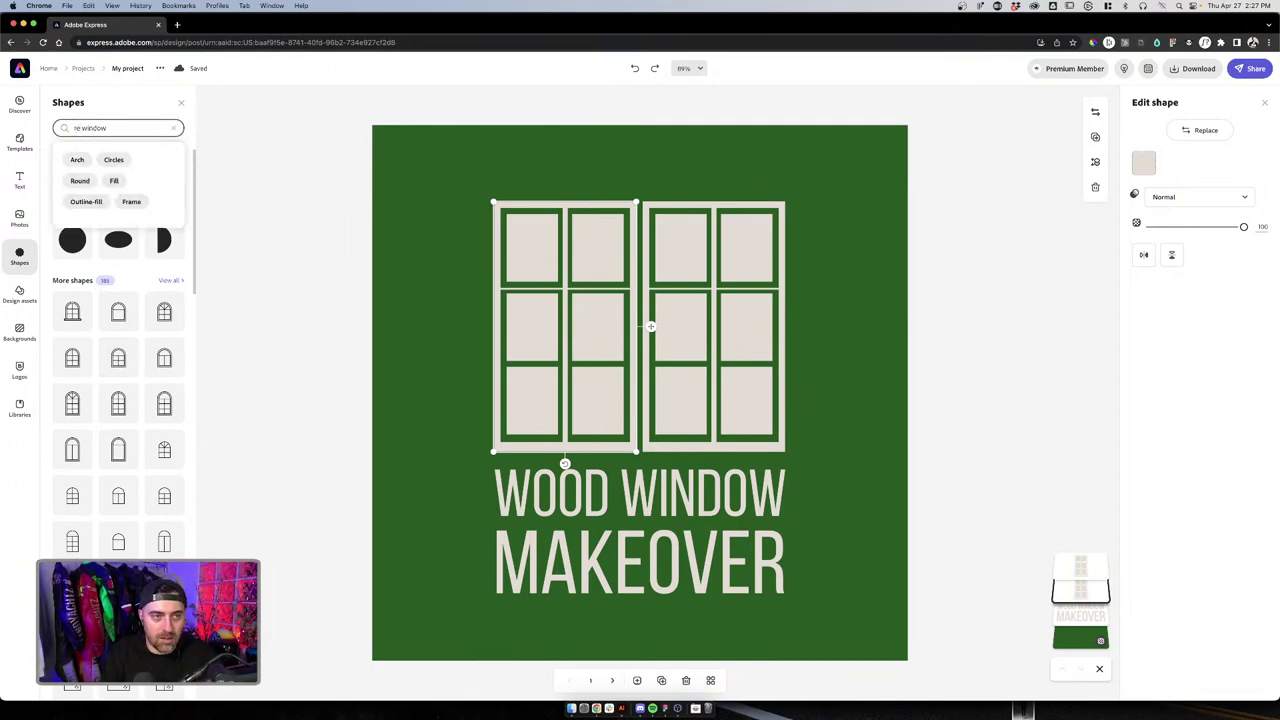
key("Return")
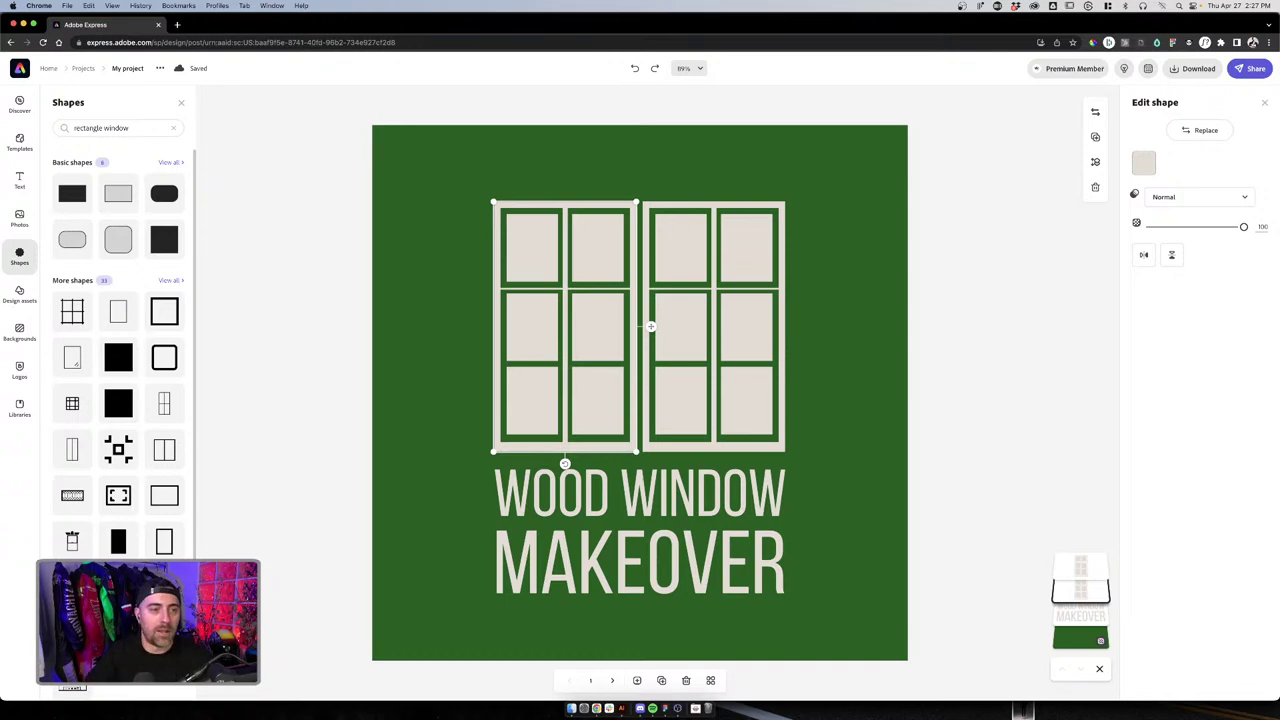
scroll(120, 335, "down", 1)
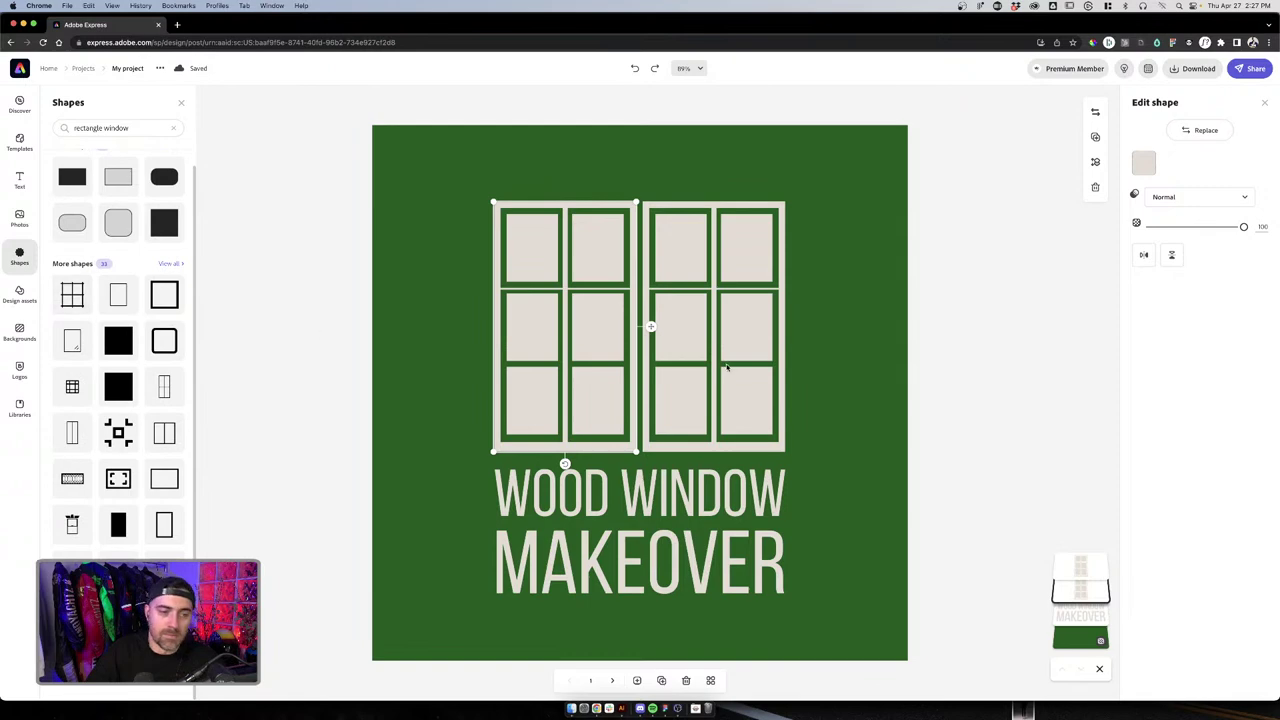
left_click(841, 358)
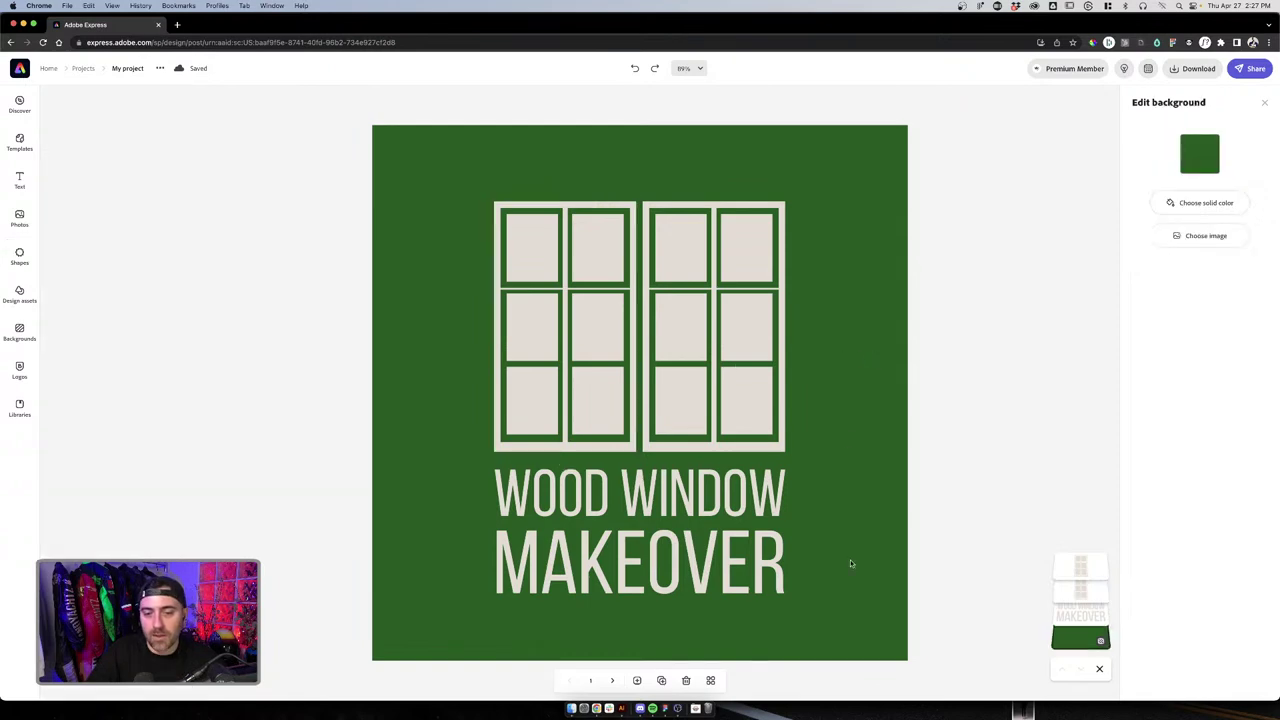
Duplicate the page and delete both window shapes from the copy
left_click(661, 680)
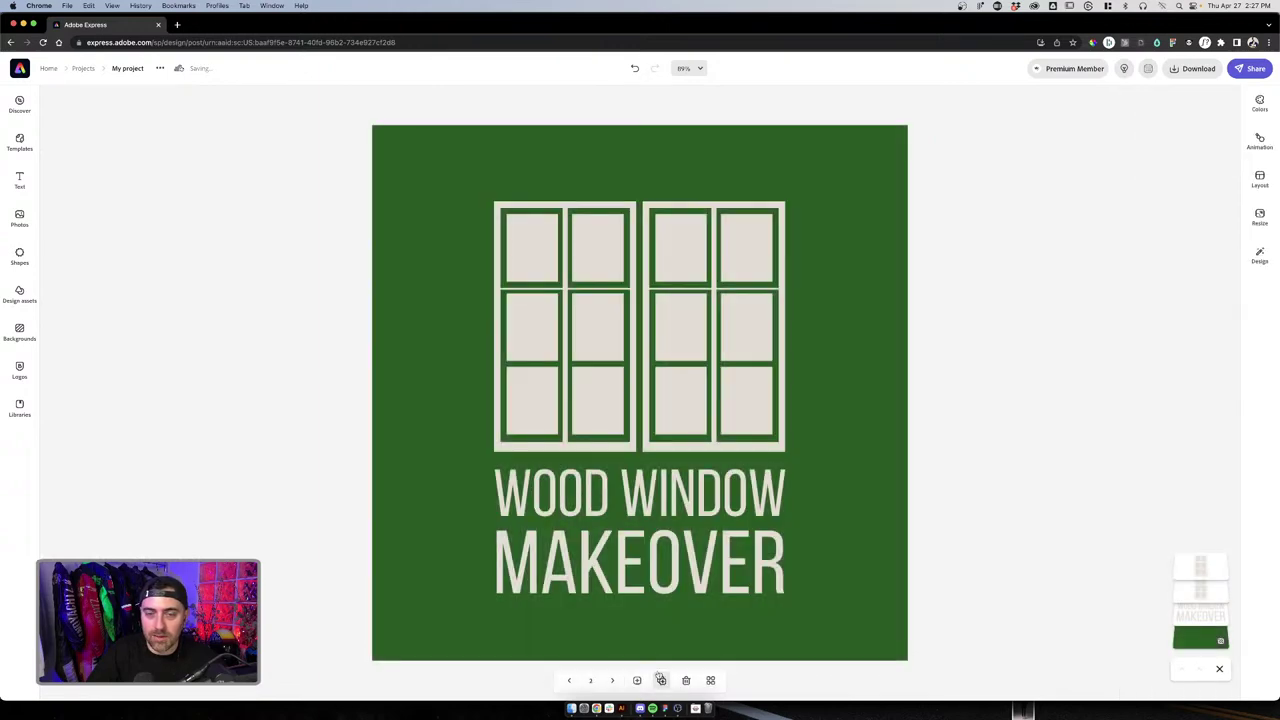
left_click(575, 324)
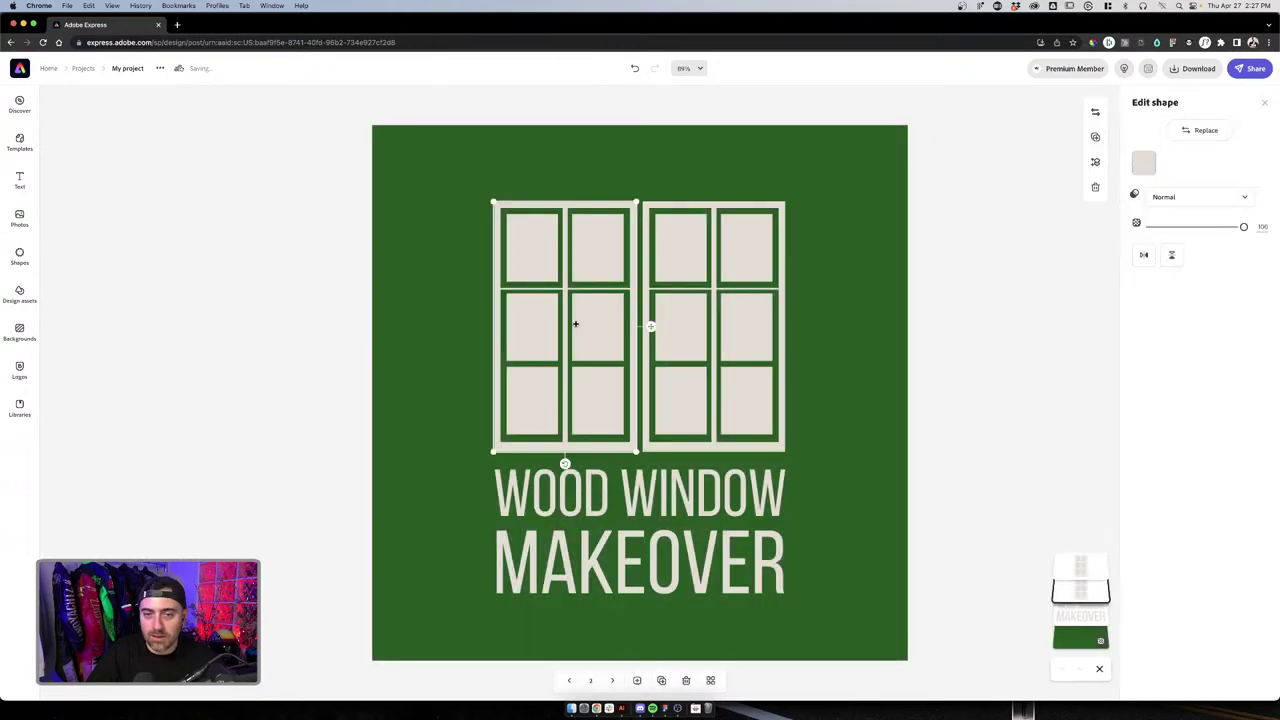
key("Delete")
left_click(676, 328)
key("Delete")
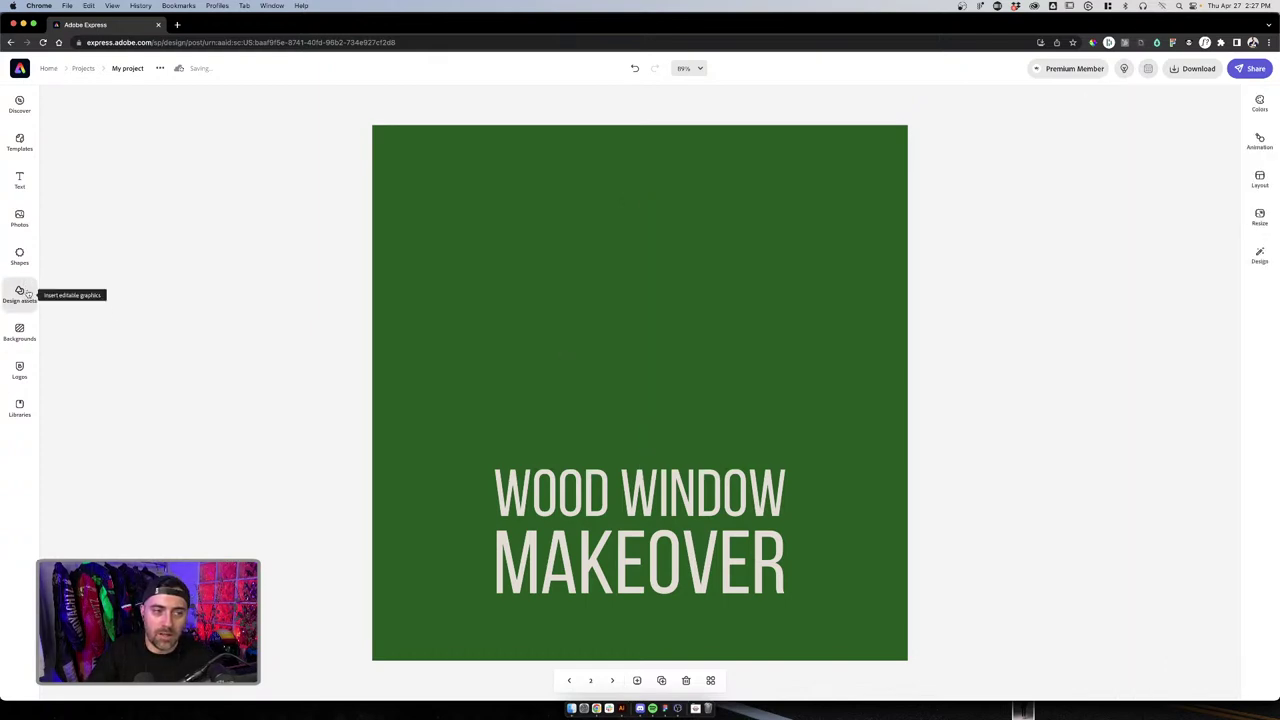
Add the square grid window shape from Shapes and make it white
left_click(19, 255)
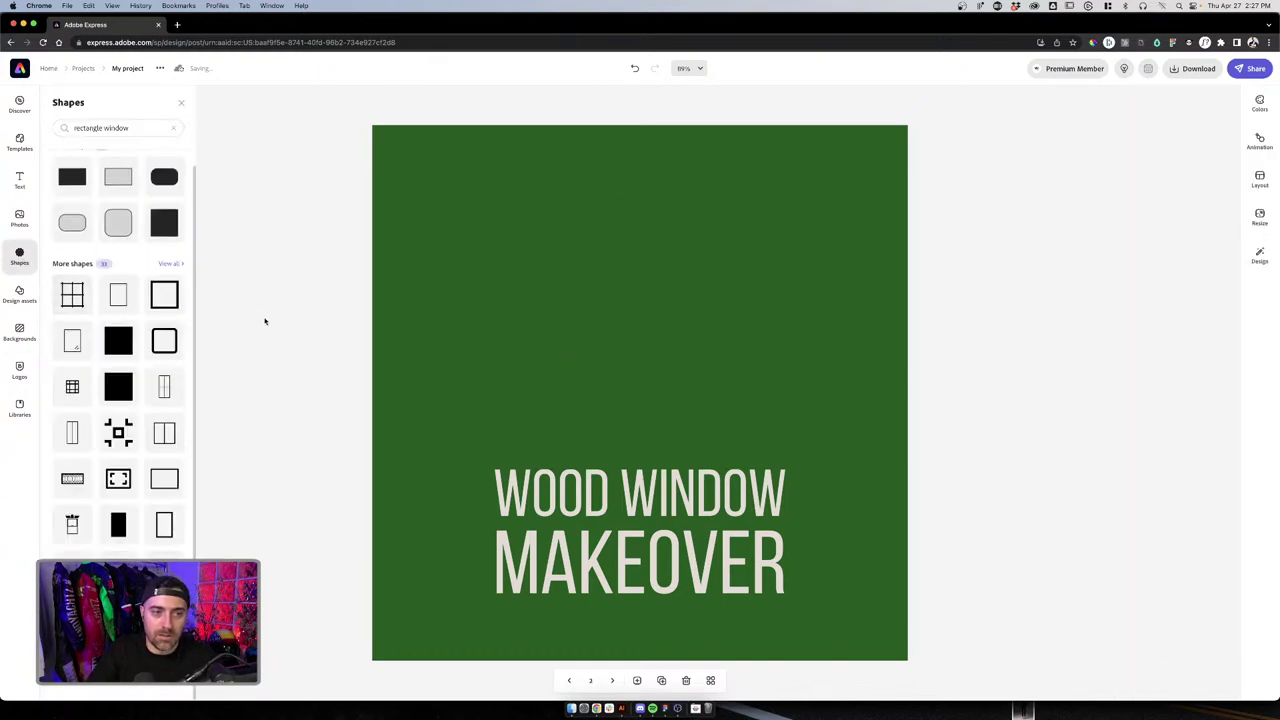
left_click(72, 294)
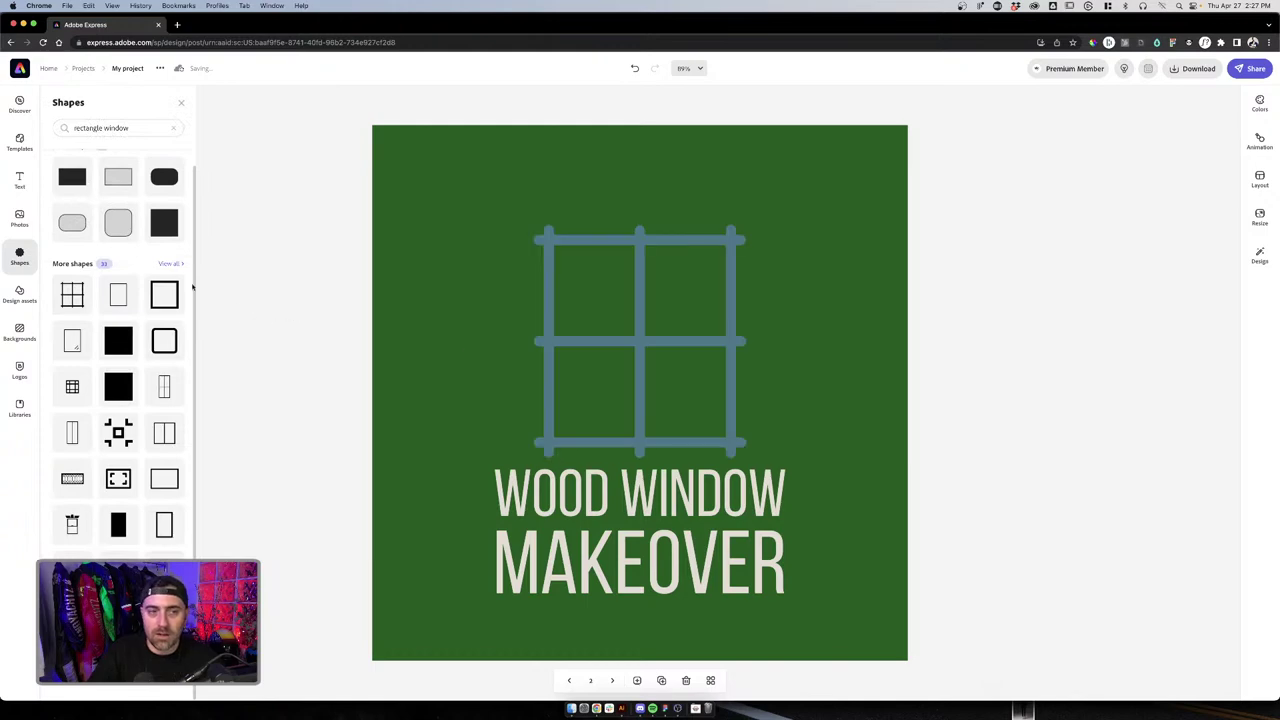
left_click(675, 348)
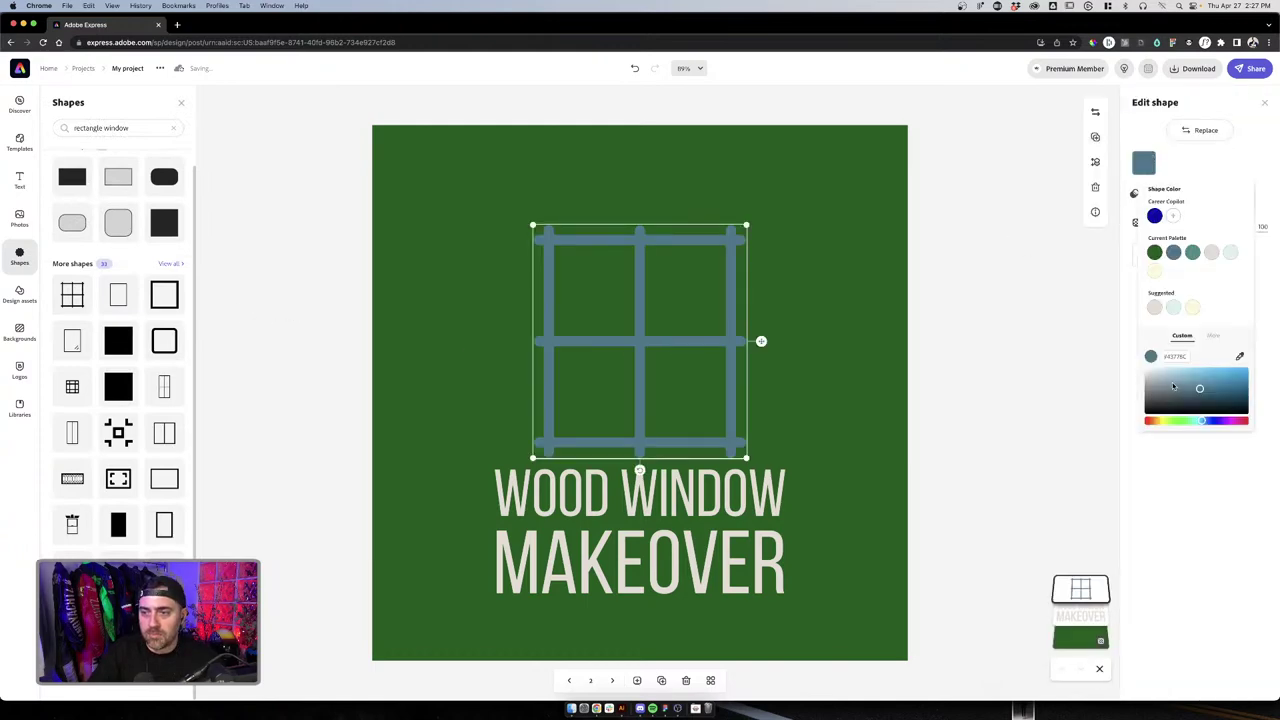
left_click_drag(1173, 387, 1146, 368)
left_click(951, 326)
left_click(708, 307)
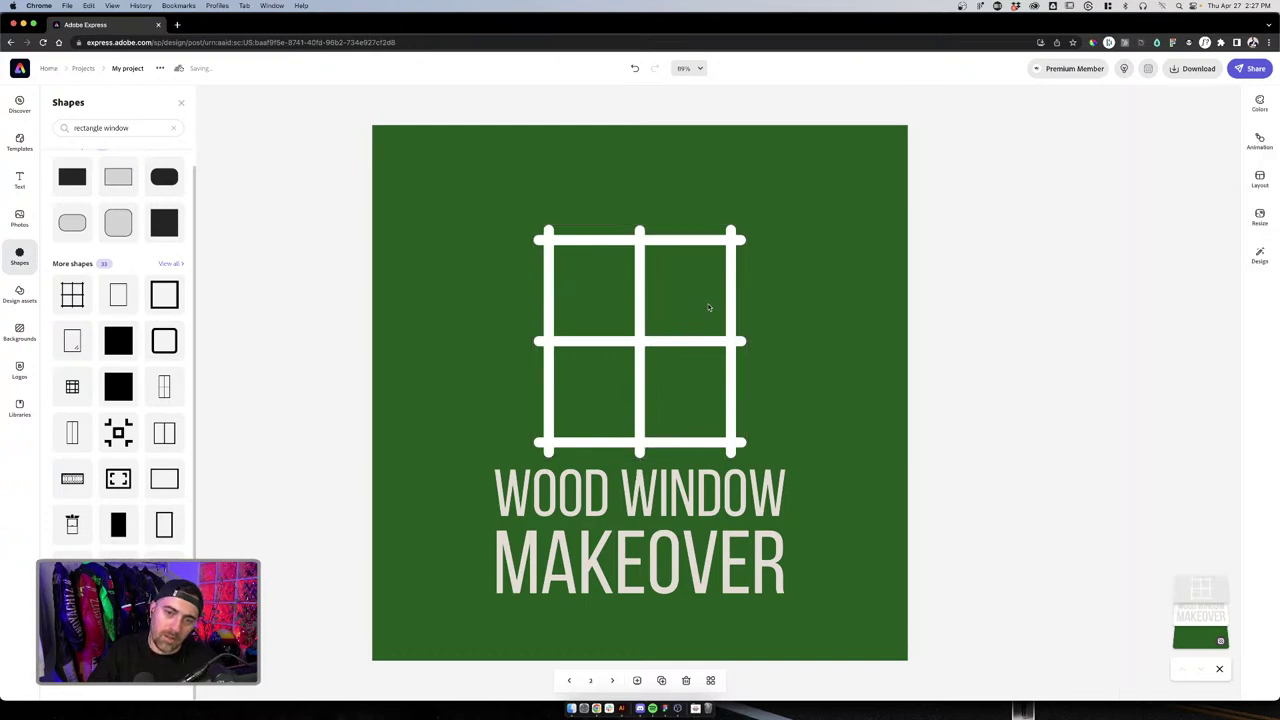
Set the WOOD WINDOW MAKEOVER text to white and nudge the grid window up slightly
left_click(741, 478)
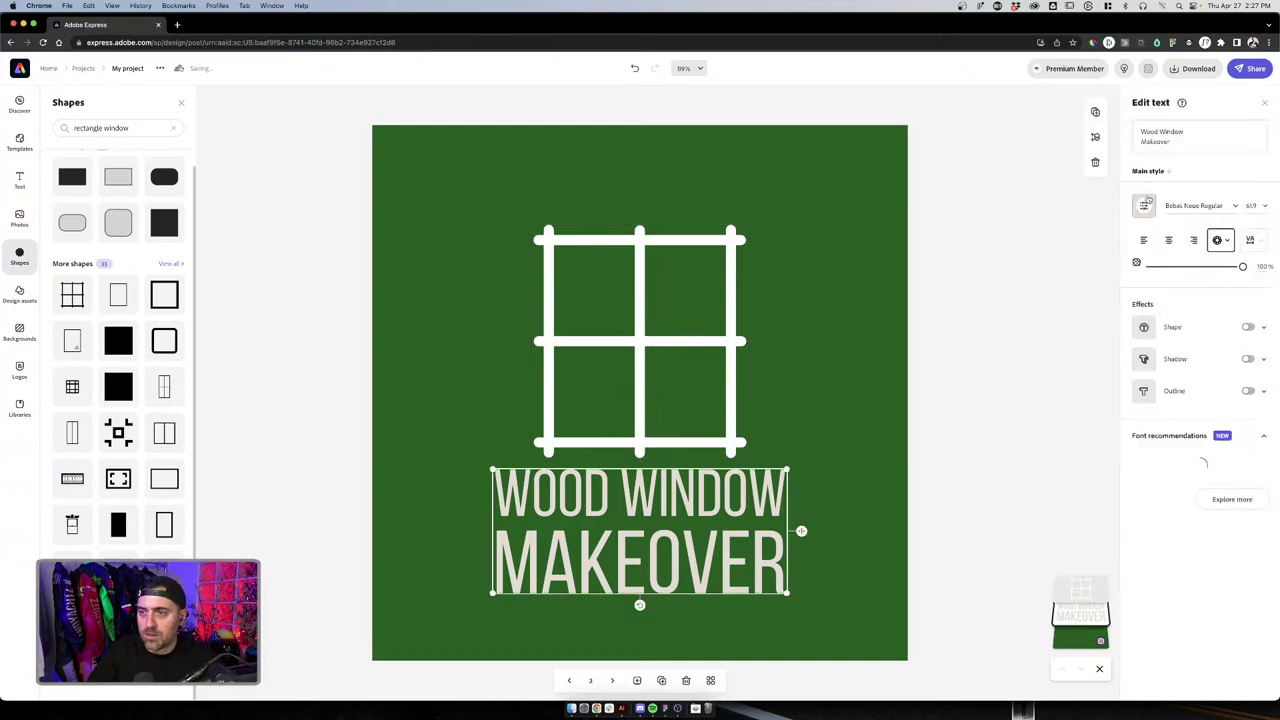
left_click(1145, 205)
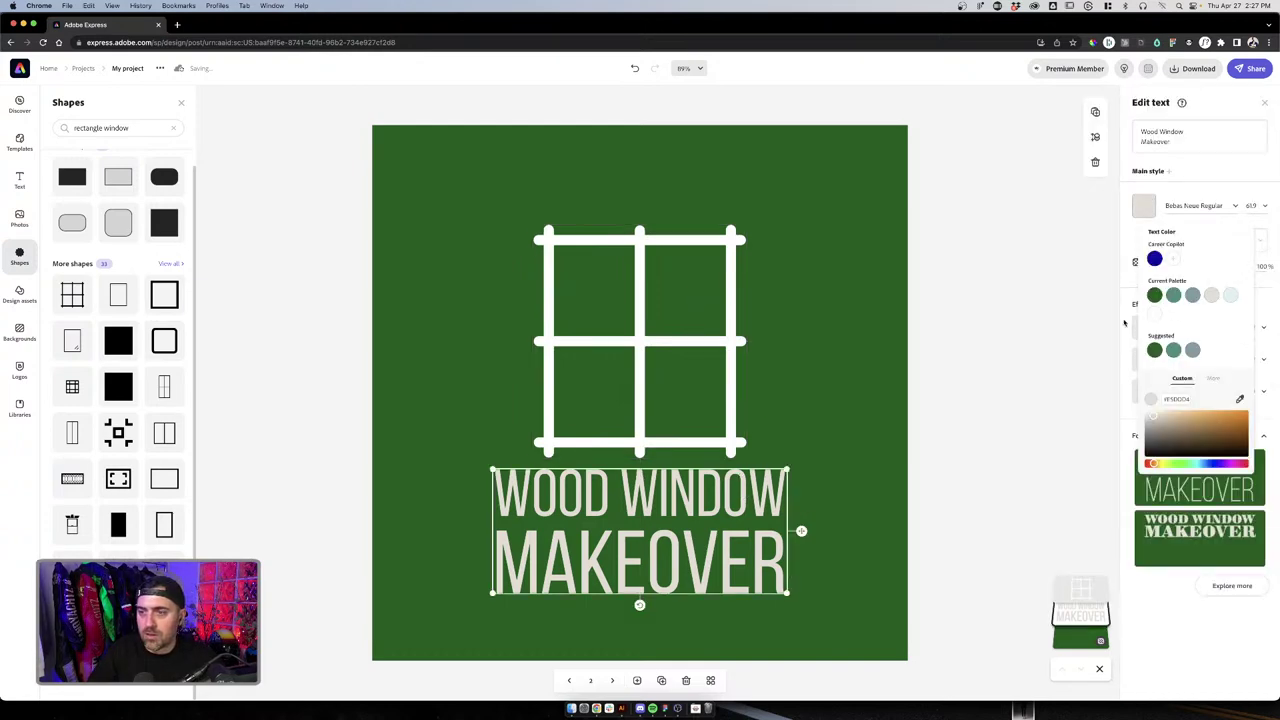
left_click(969, 263)
left_click(719, 290)
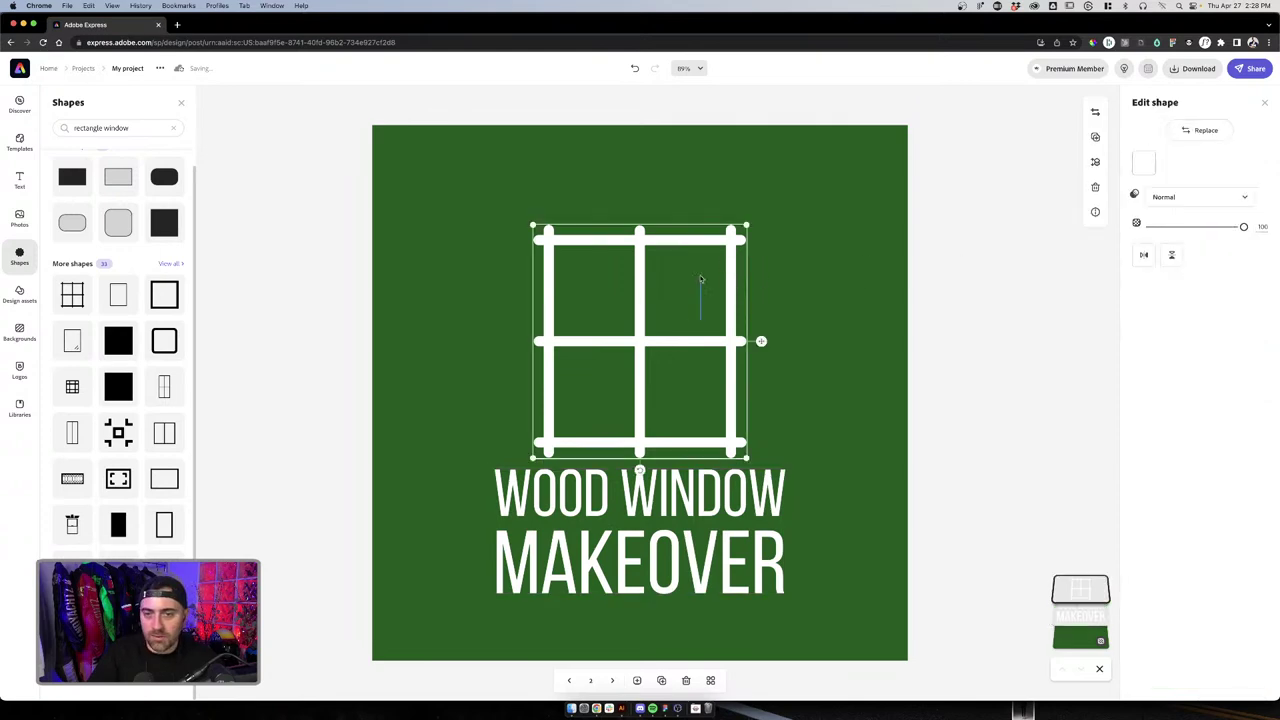
left_click_drag(643, 345, 641, 339)
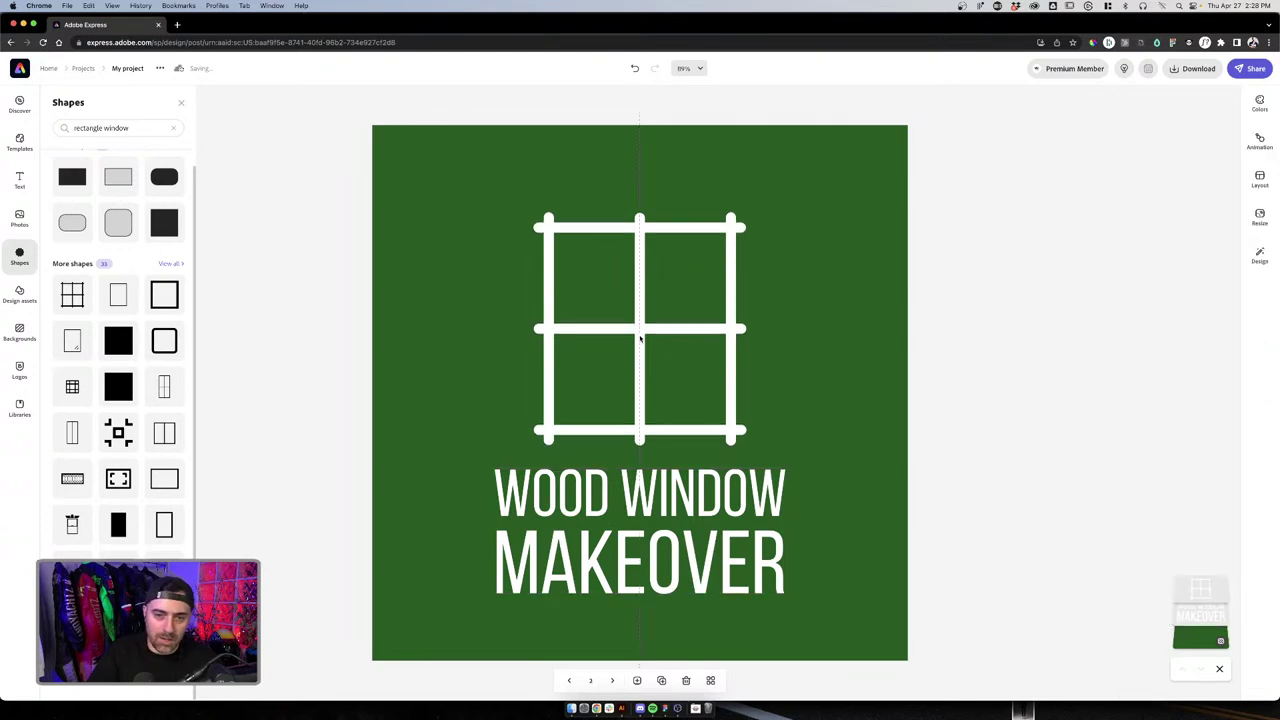
Reselect the grid window and narrow the shape search to just 'window'
left_click(791, 320)
left_click(540, 283)
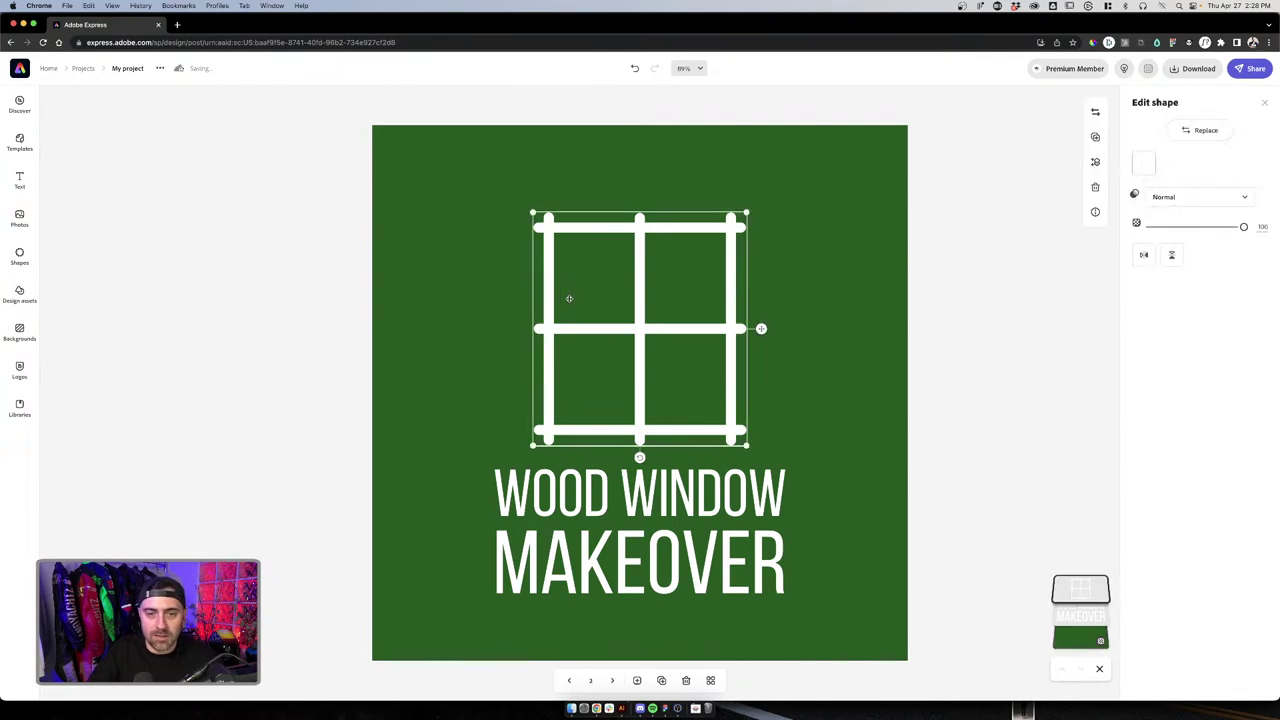
left_click(19, 368)
left_click(19, 292)
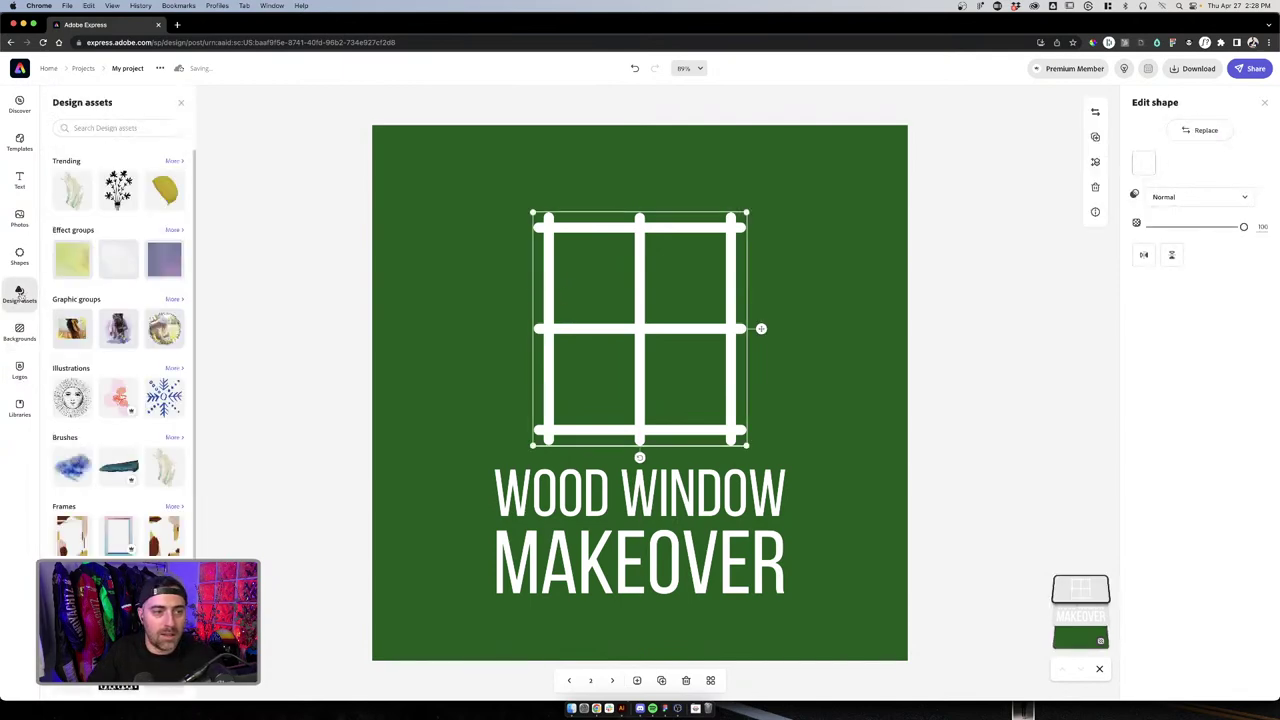
left_click(19, 256)
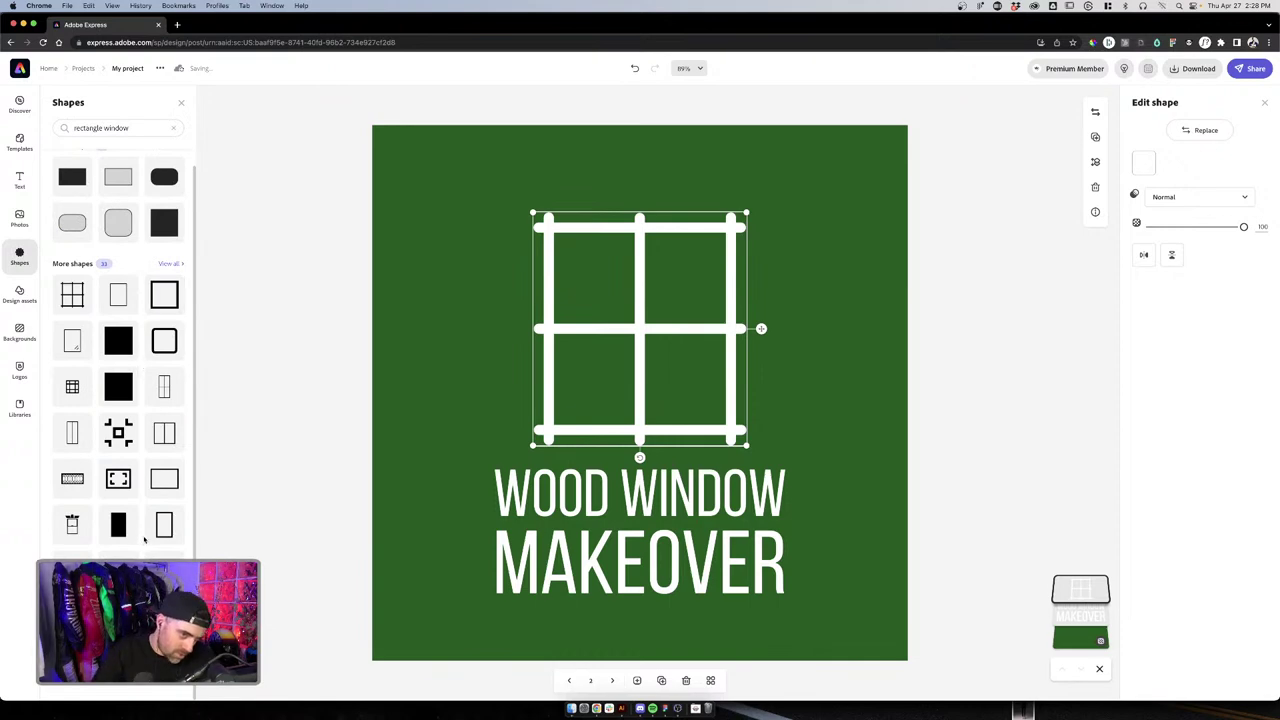
scroll(128, 370, "up", 2)
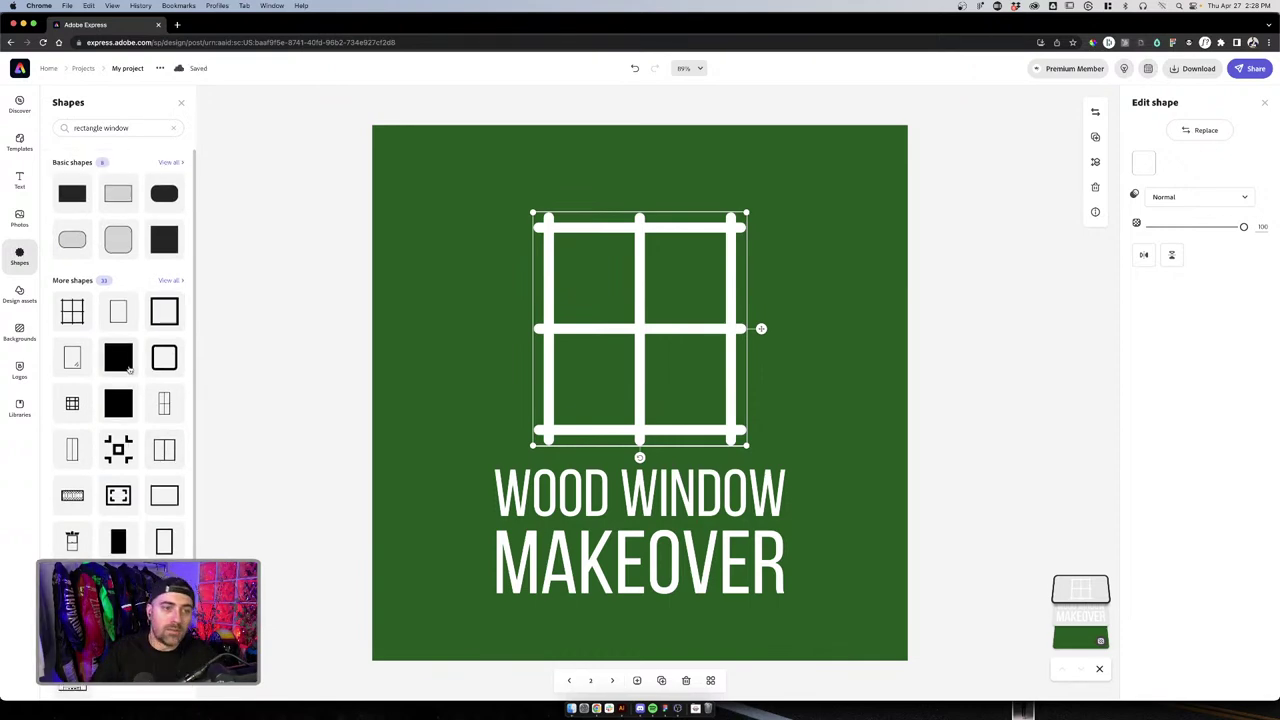
double_click(88, 128)
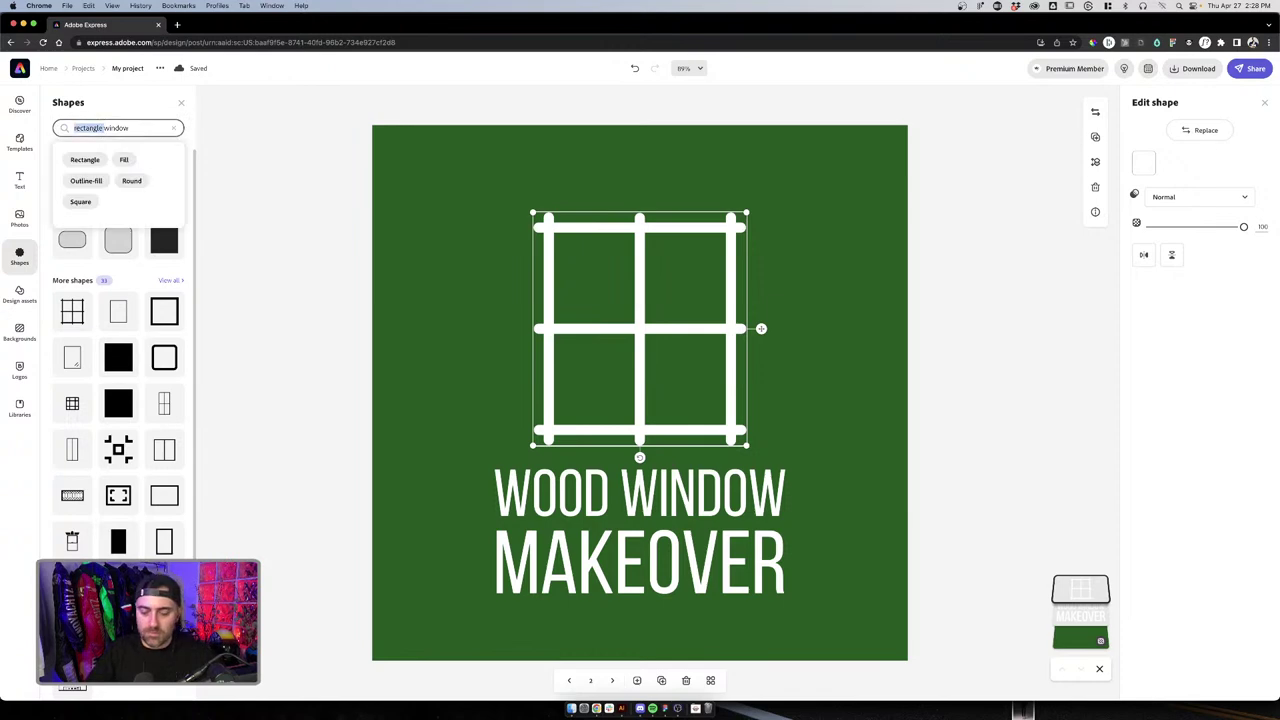
key("BackSpace")
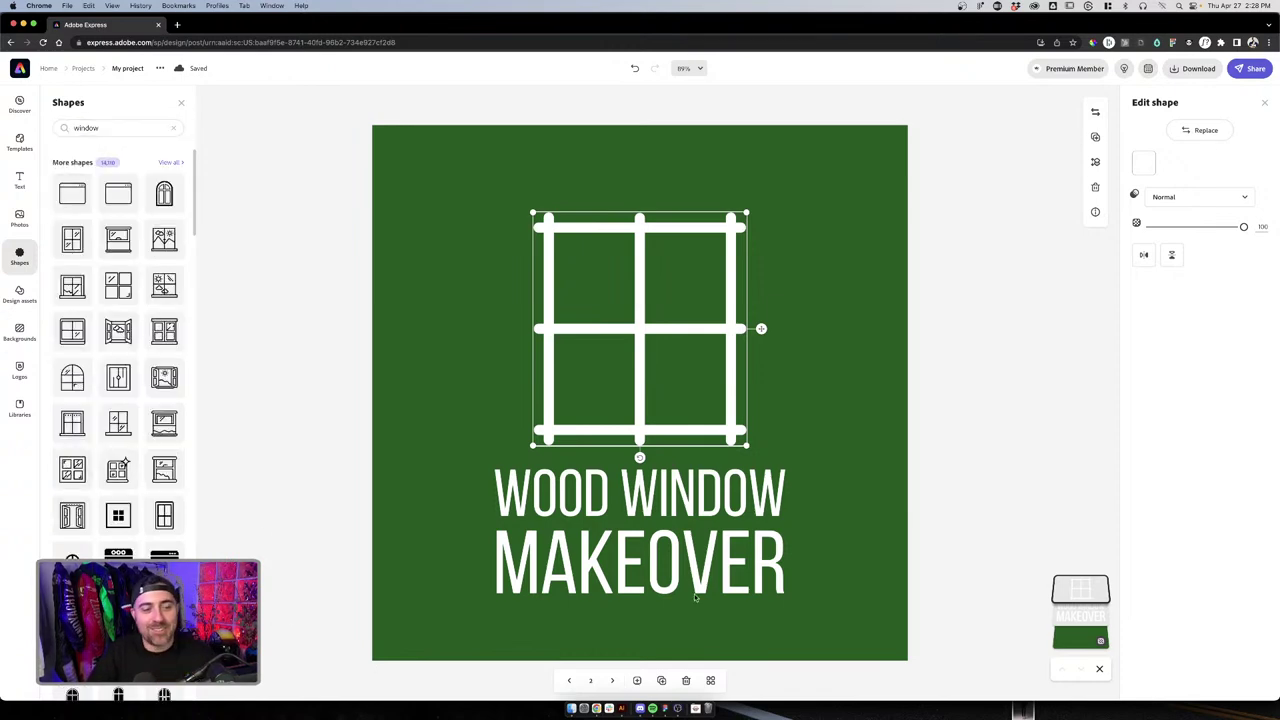
Browse the window results, add an arched paned window and make it white
scroll(137, 298, "down", 4)
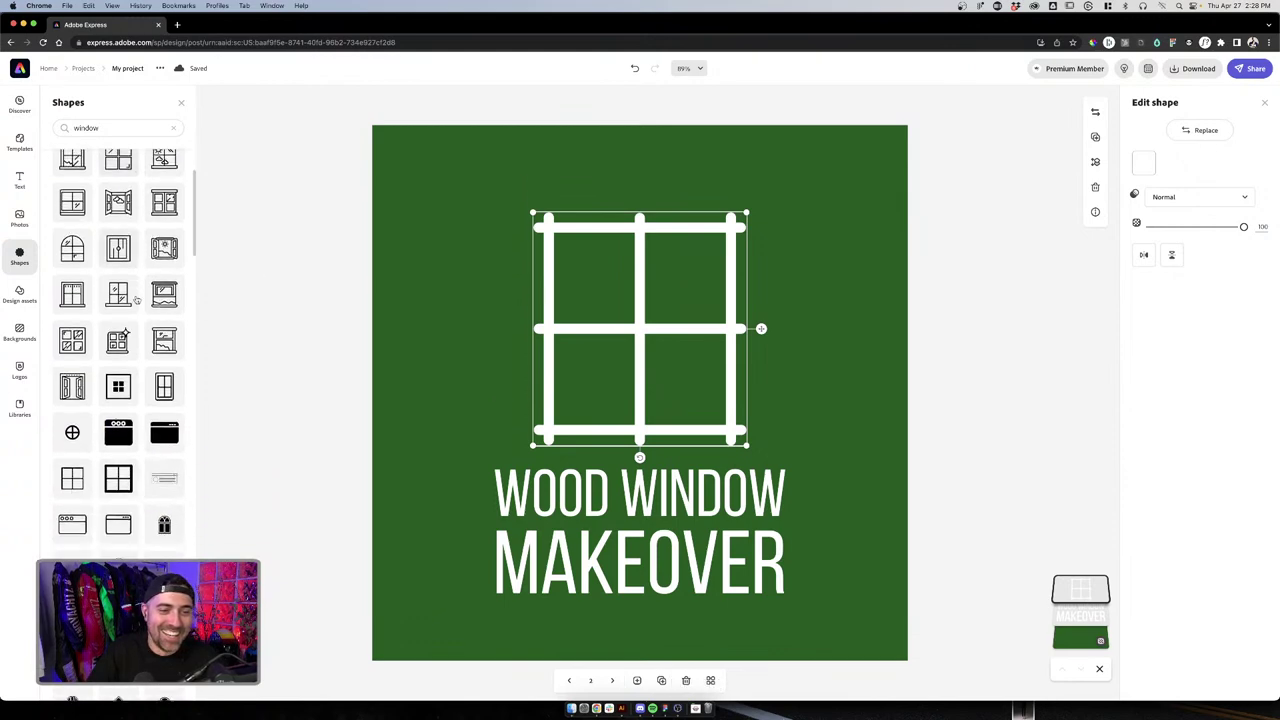
scroll(84, 352, "down", 2)
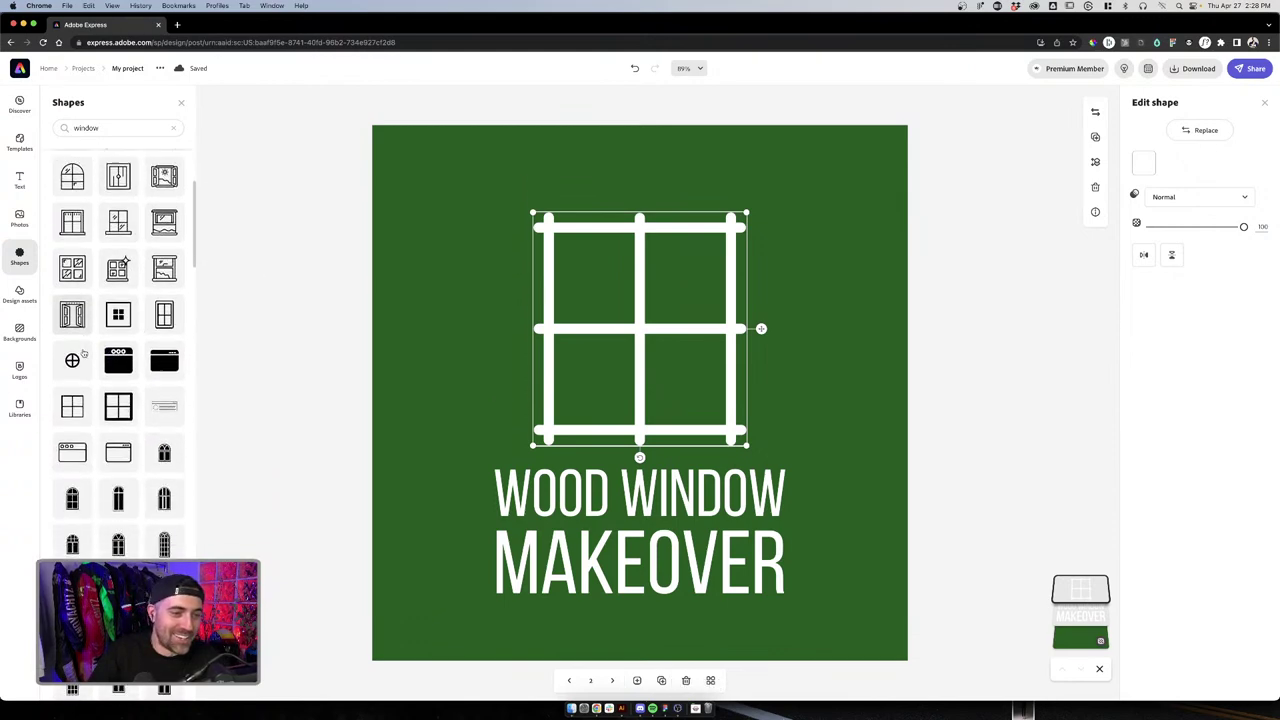
scroll(150, 367, "up", 6)
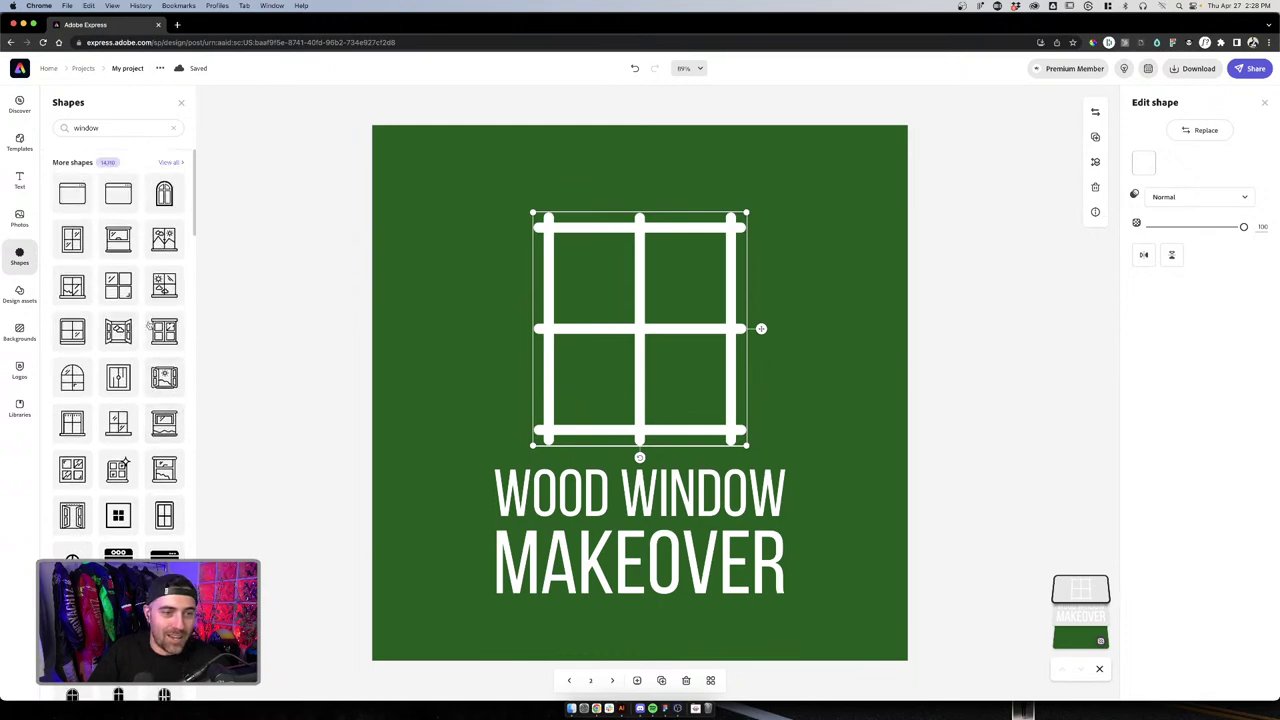
scroll(149, 340, "down", 2)
scroll(148, 330, "up", 3)
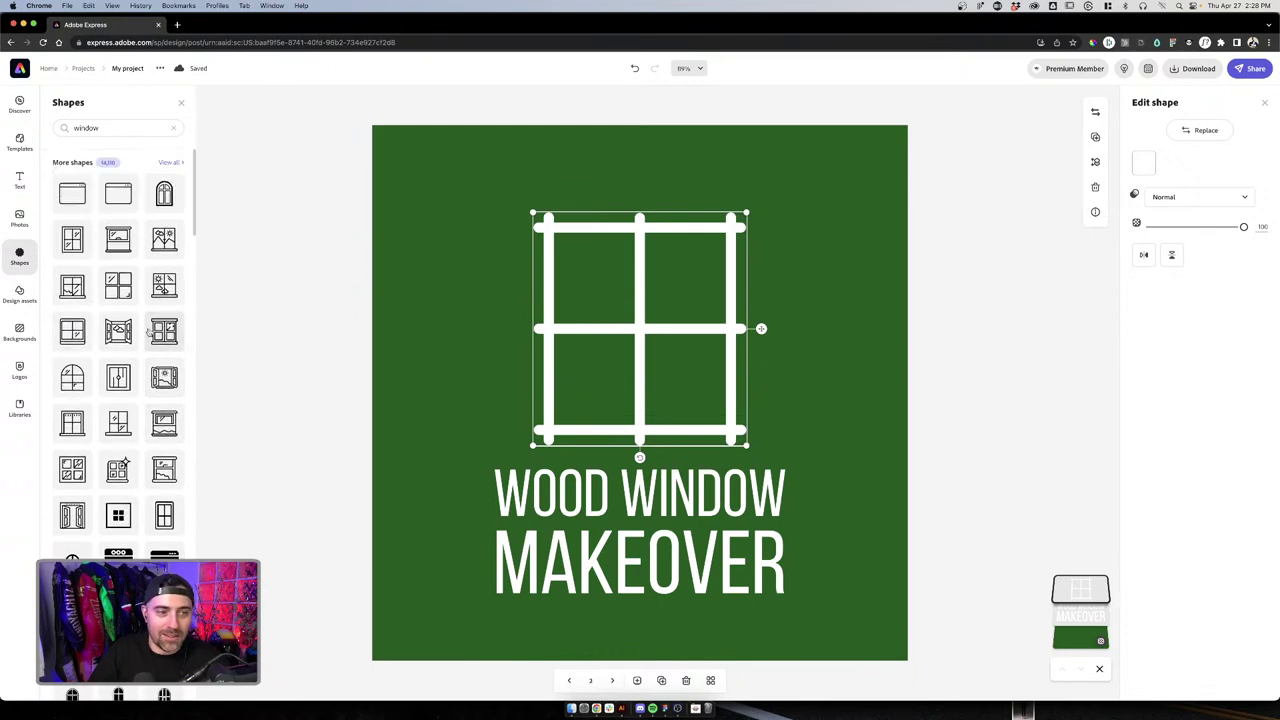
scroll(148, 338, "down", 5)
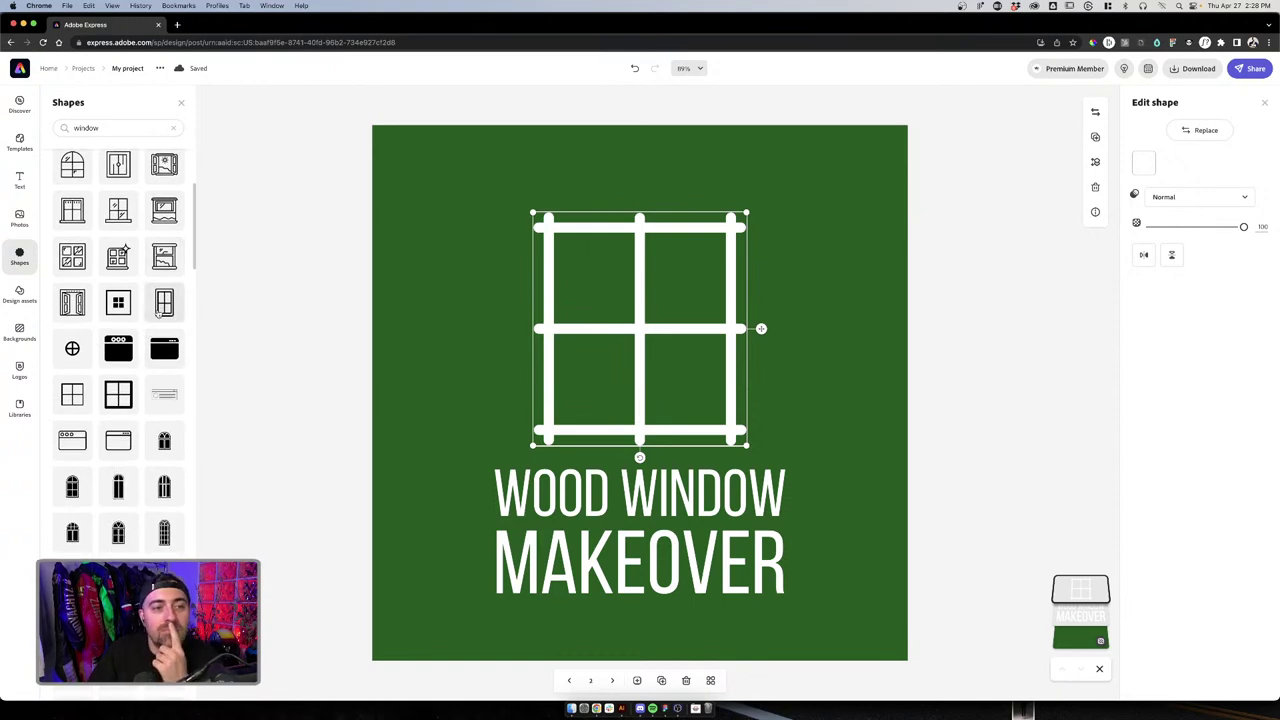
scroll(158, 314, "down", 2)
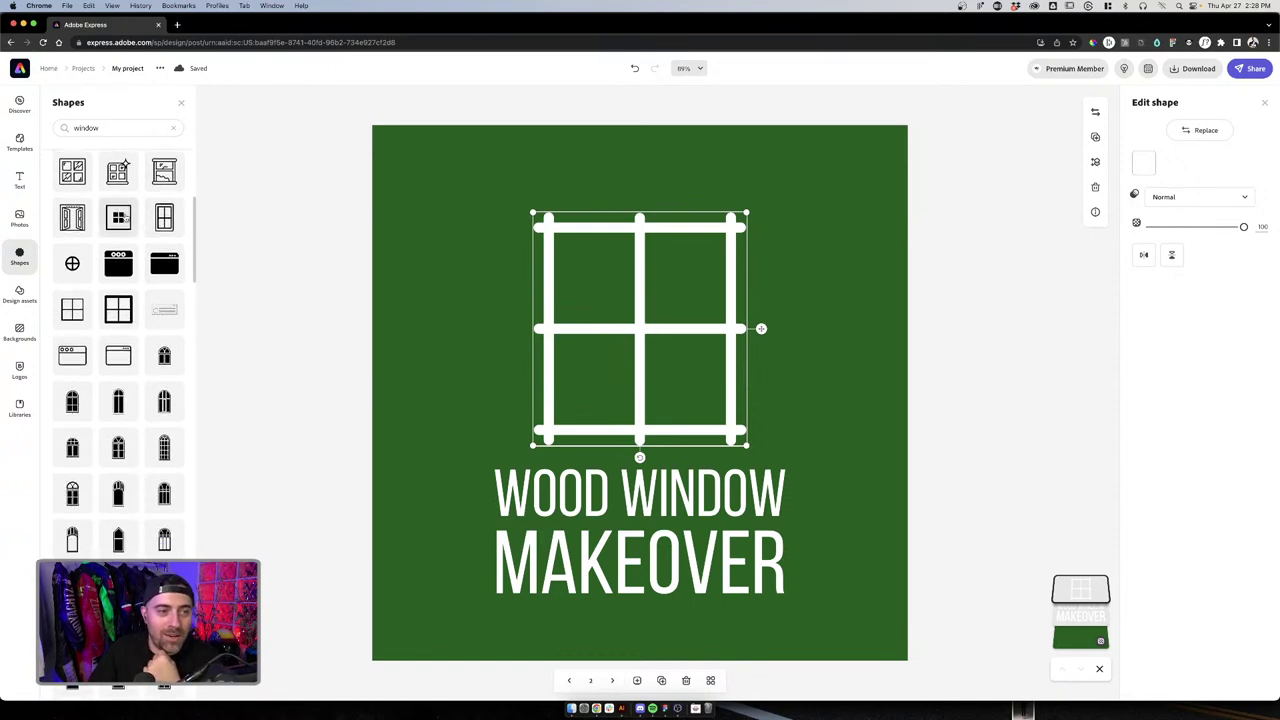
scroll(124, 303, "down", 3)
scroll(124, 303, "down", 4)
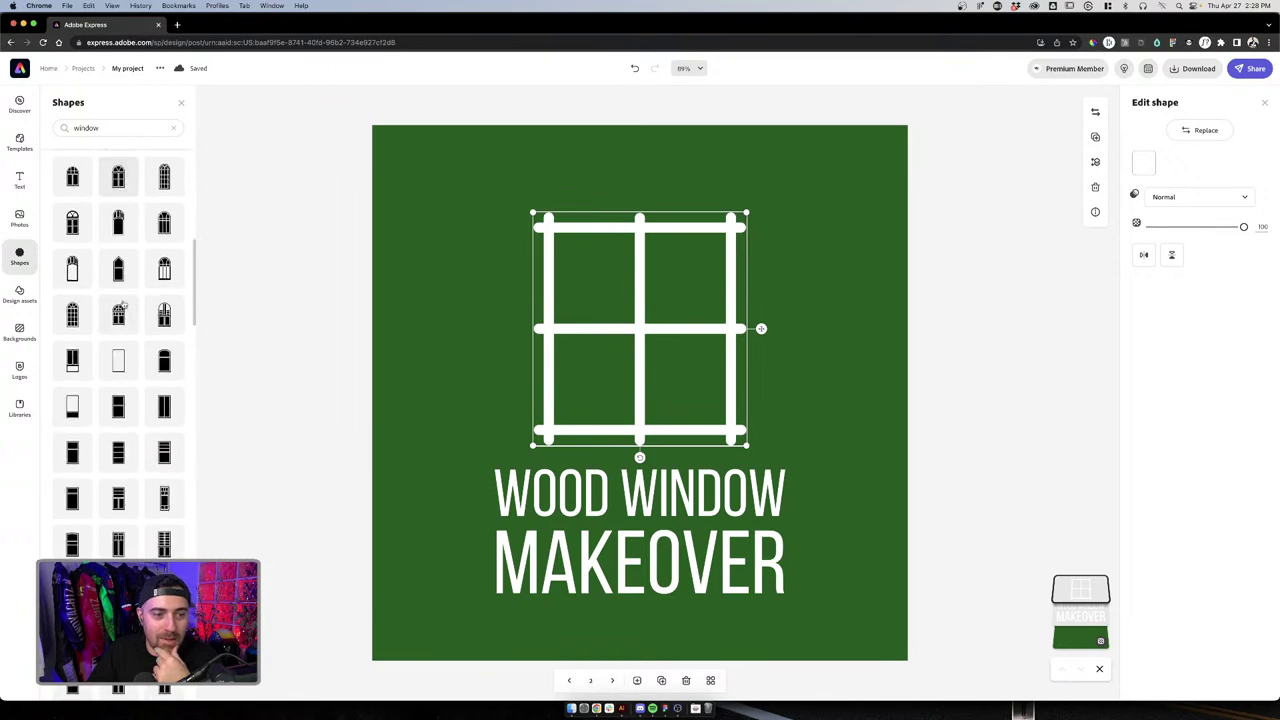
scroll(124, 303, "down", 5)
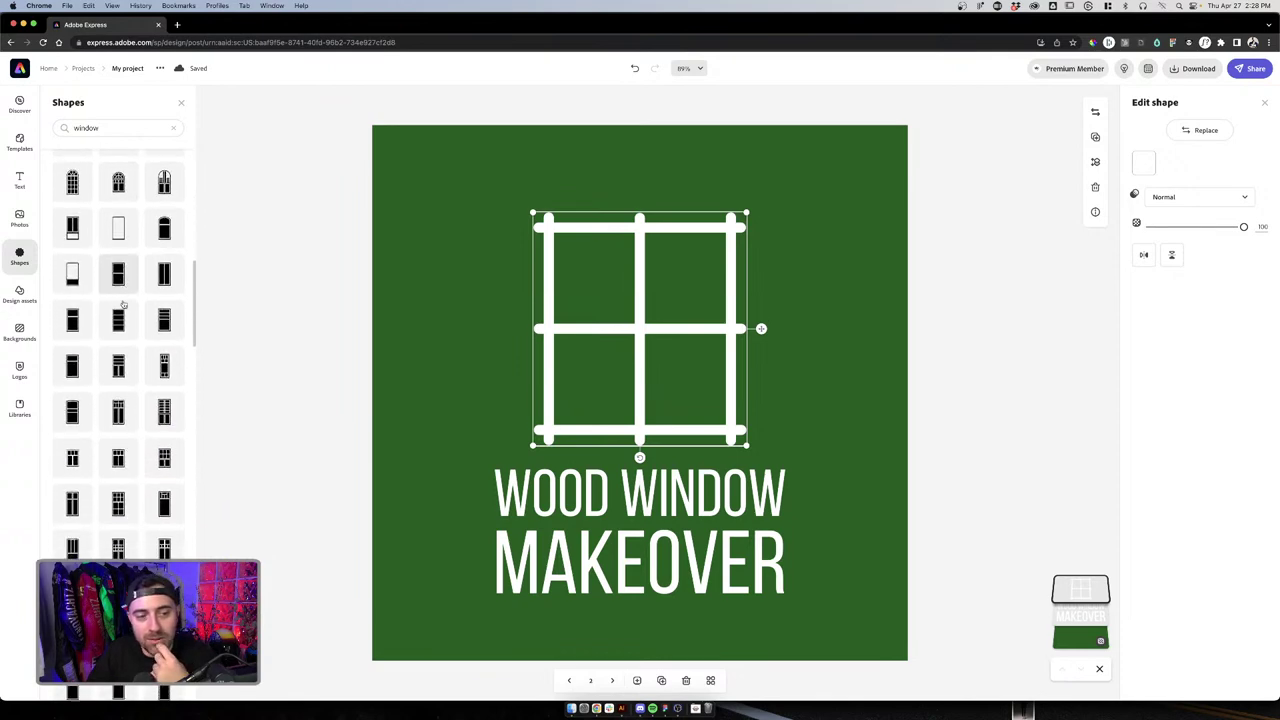
scroll(122, 303, "down", 5)
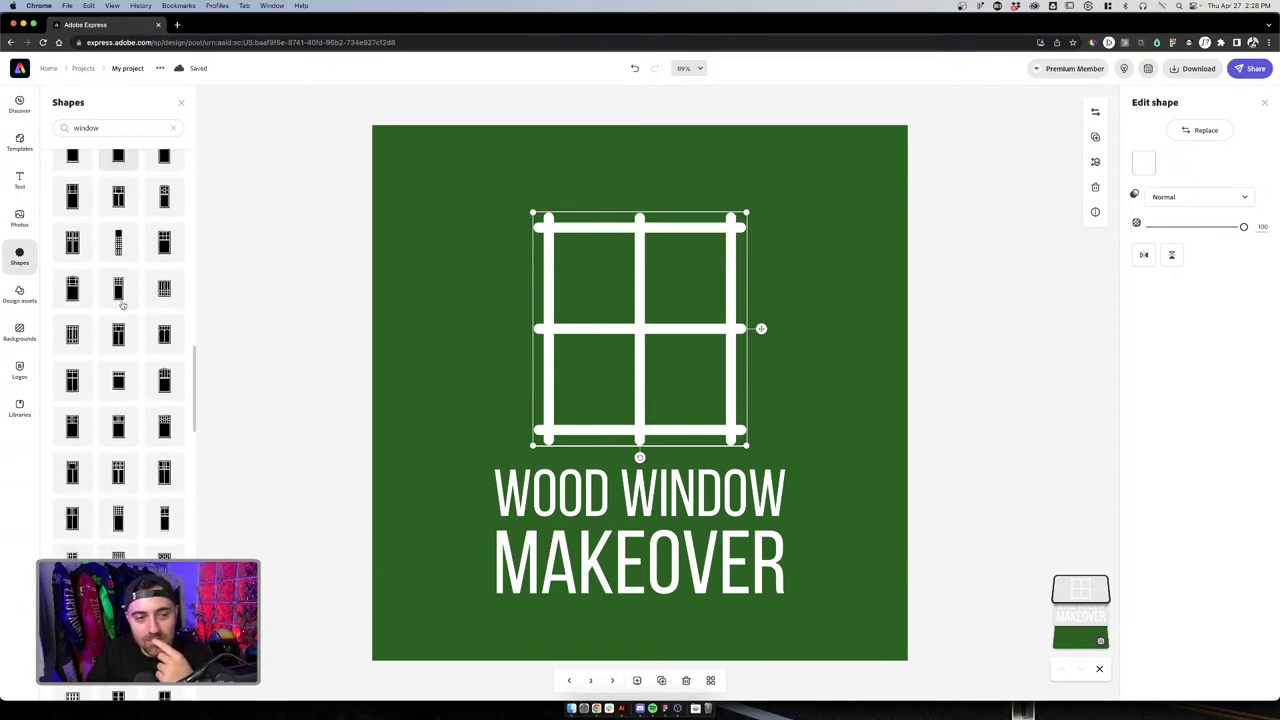
scroll(122, 303, "down", 4)
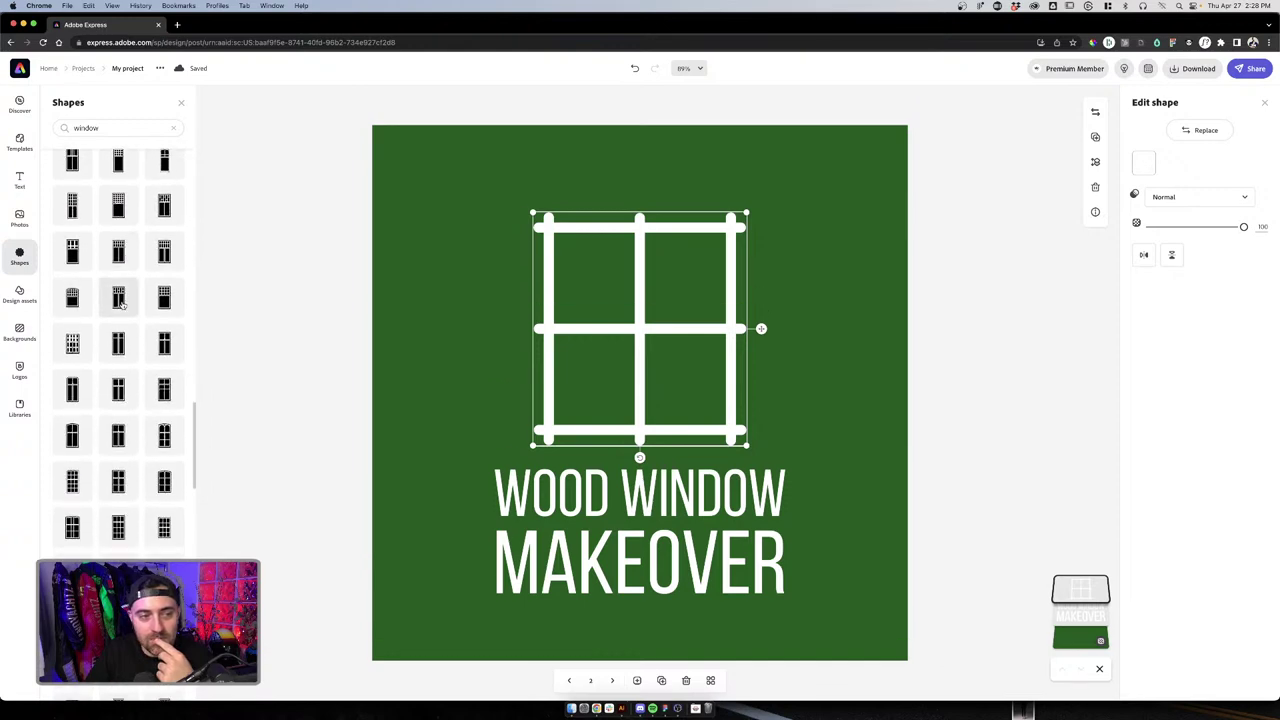
scroll(76, 305, "down", 1)
left_click(72, 280)
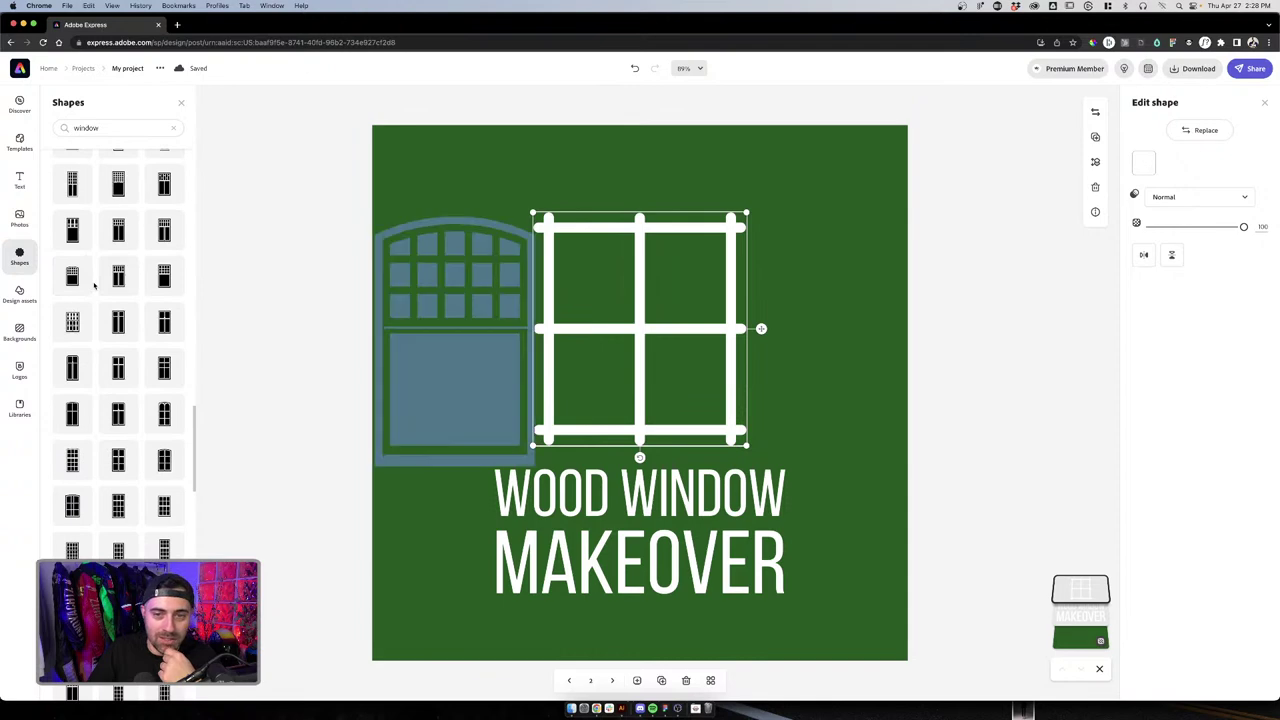
left_click(495, 298)
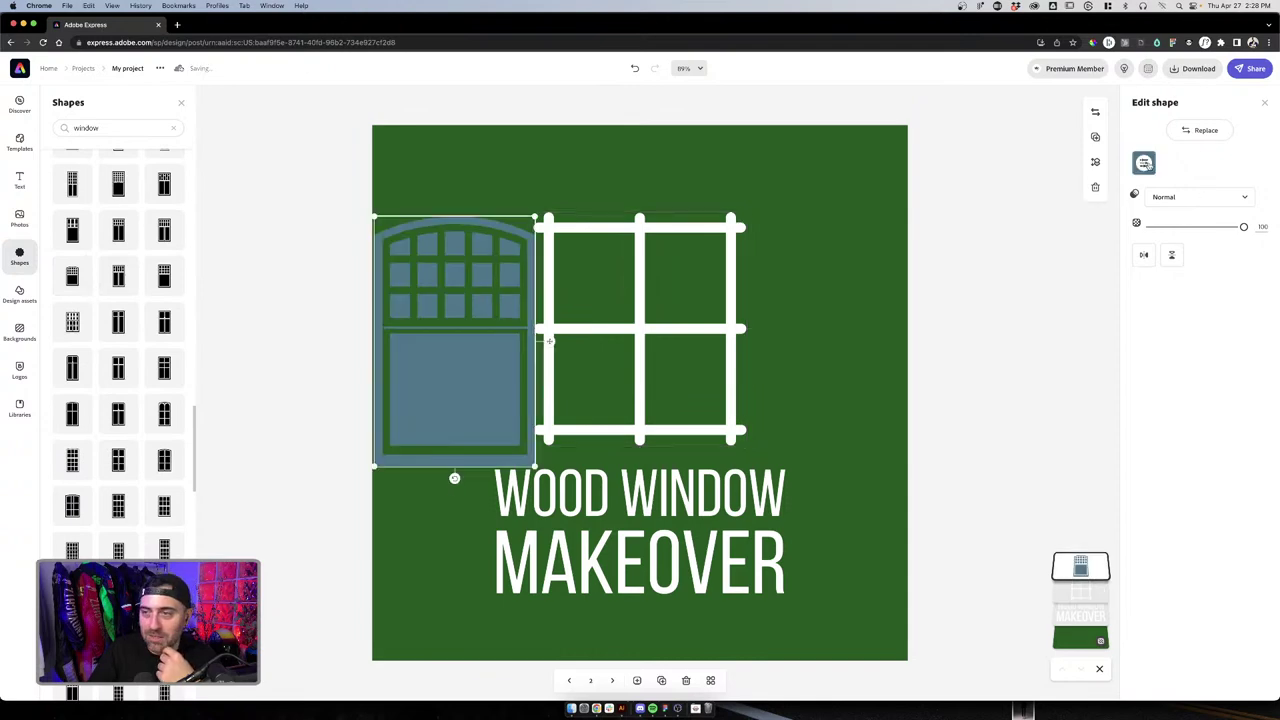
left_click(1143, 163)
left_click(1210, 308)
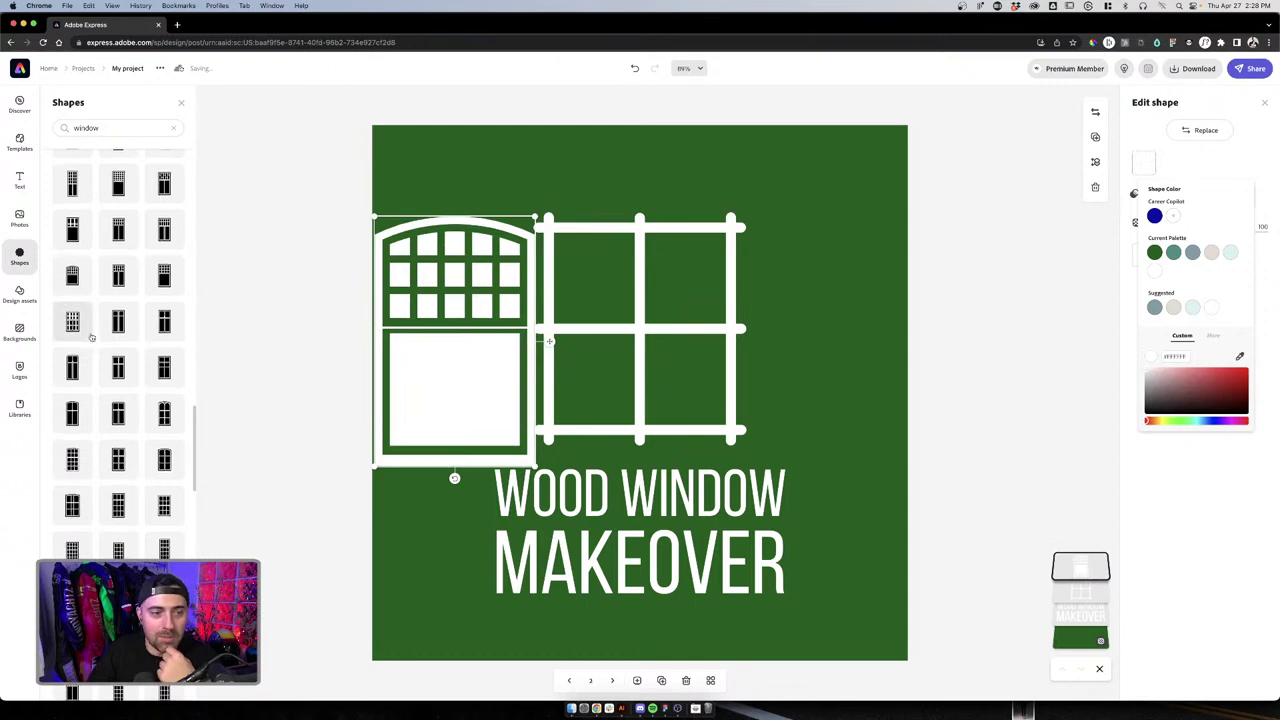
Try a tall blue-grey window shape, deleting the arched window, then undo a removal
scroll(90, 338, "down", 5)
scroll(90, 338, "down", 3)
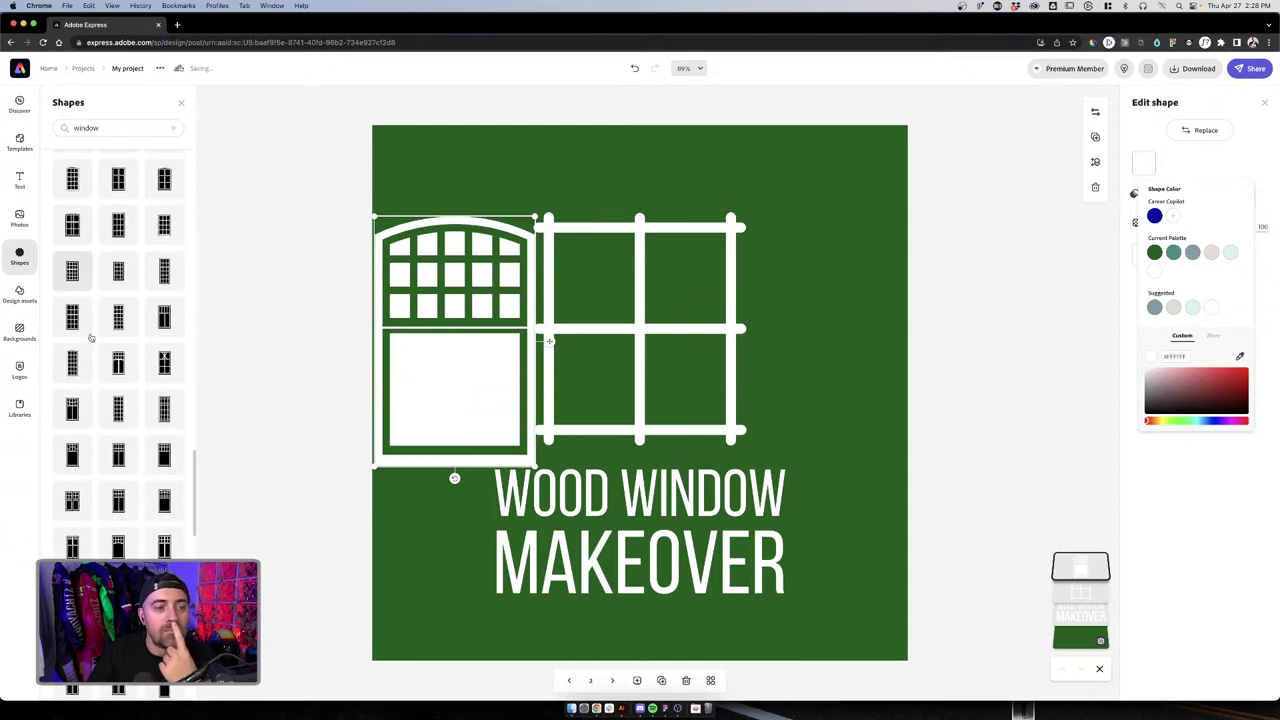
scroll(90, 338, "down", 4)
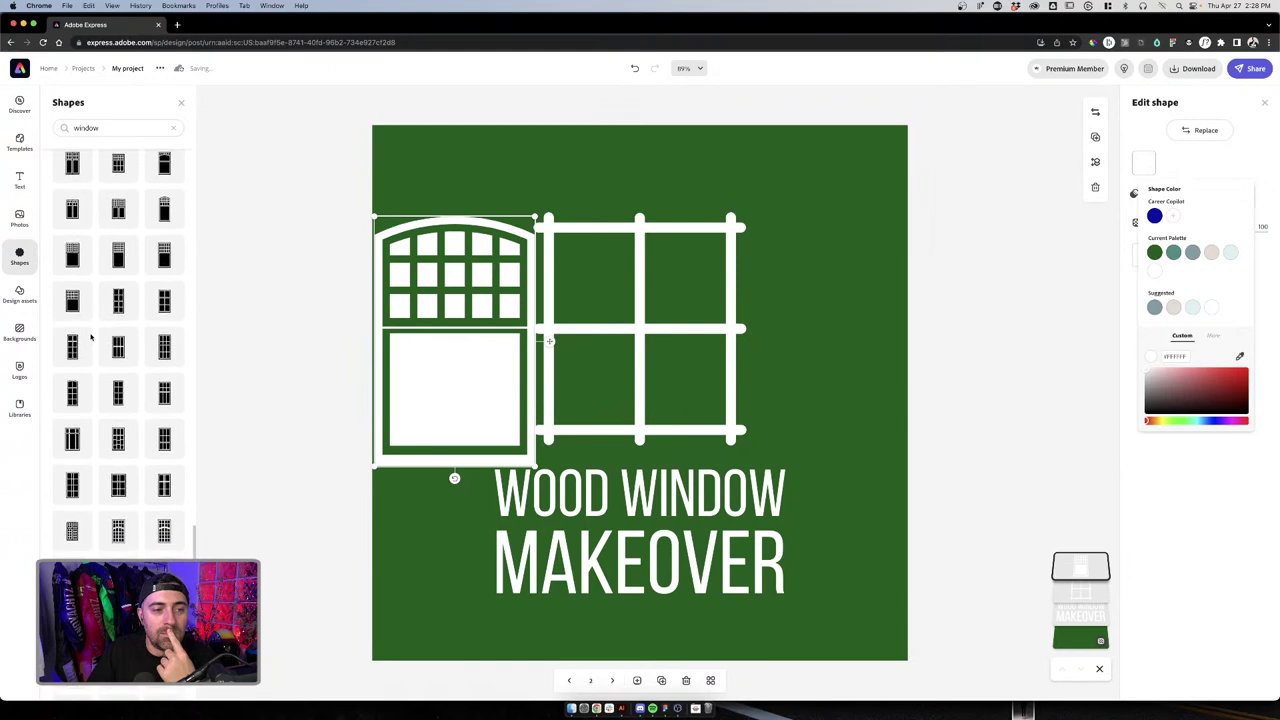
scroll(160, 319, "down", 1)
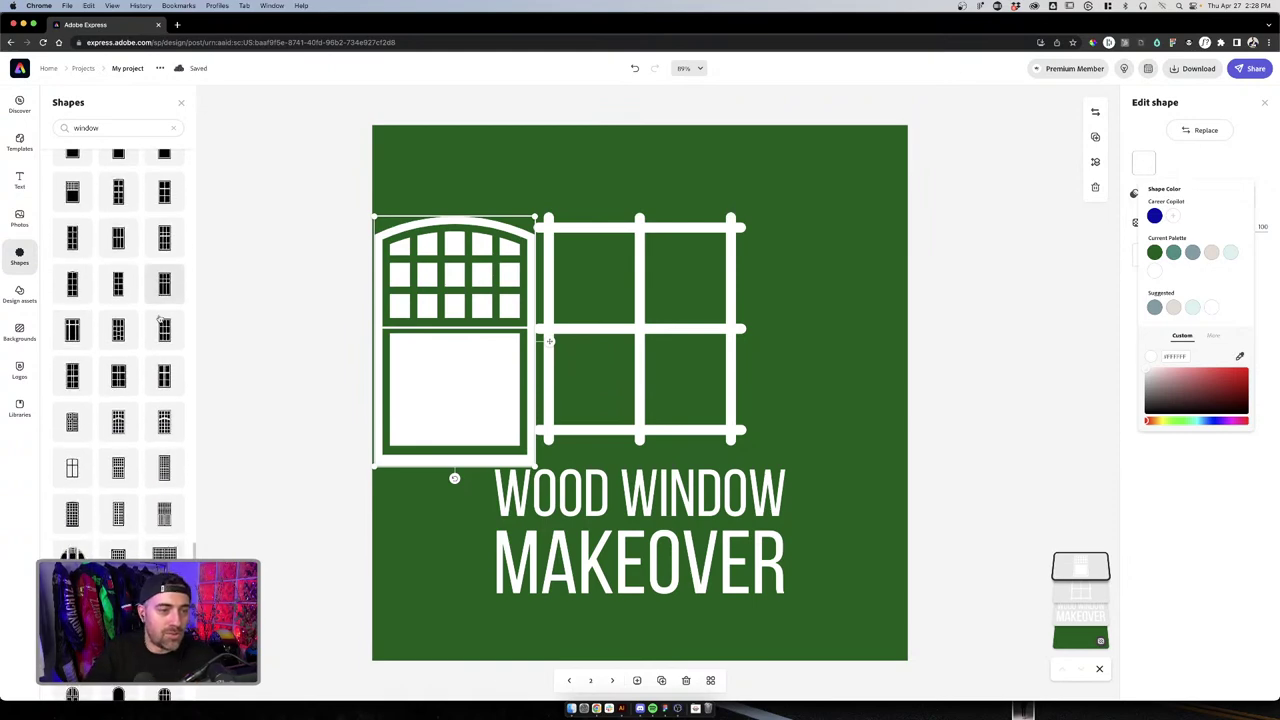
left_click(118, 285)
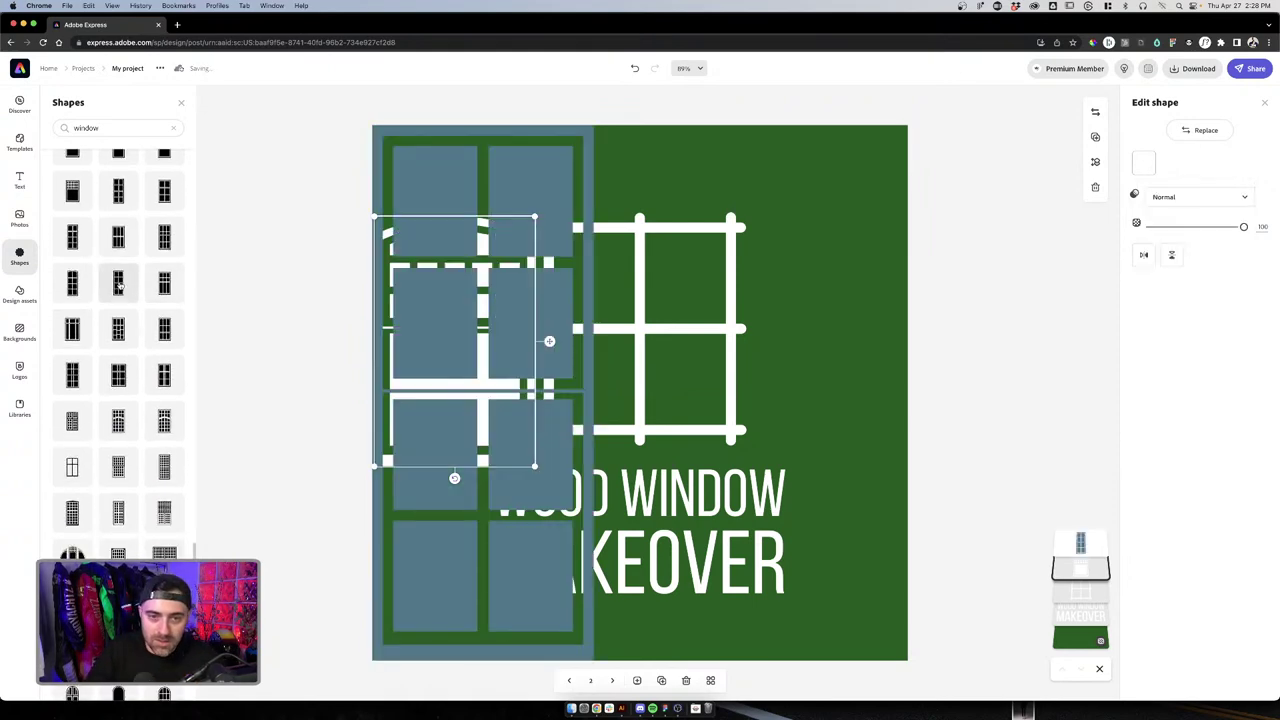
left_click_drag(548, 362, 648, 355)
key("Delete")
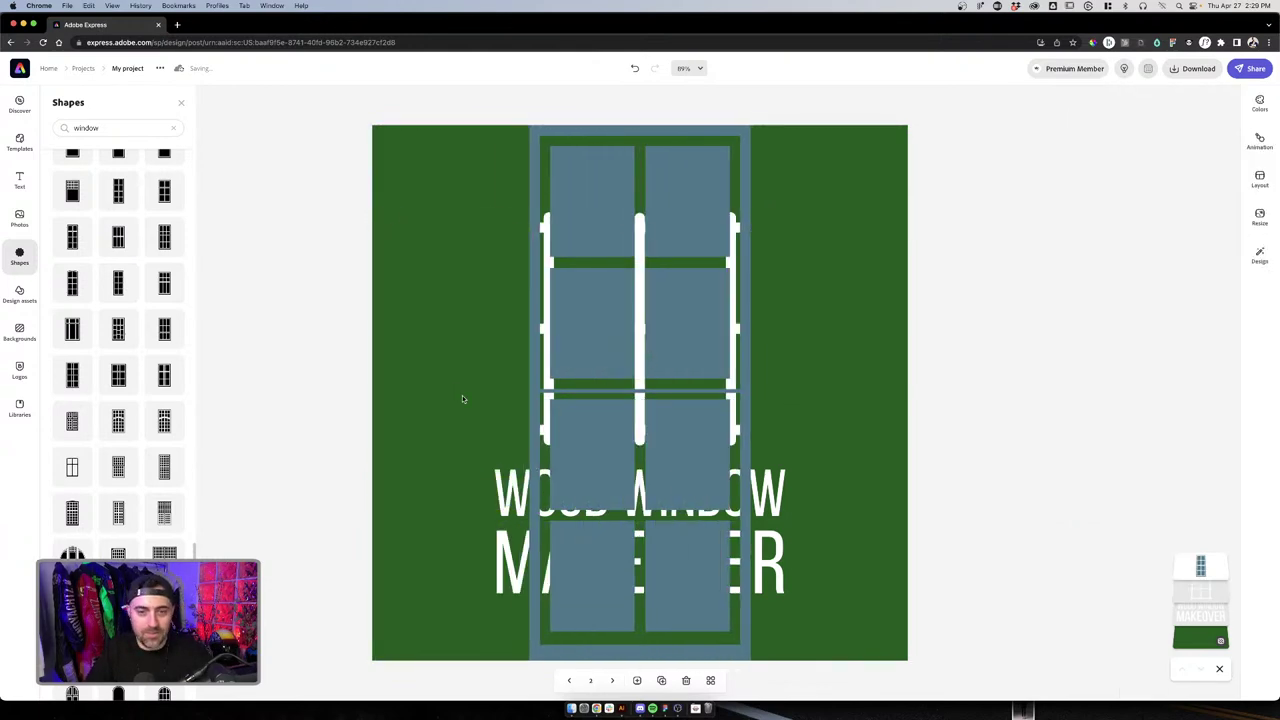
left_click(566, 356)
key("Escape")
key("Delete")
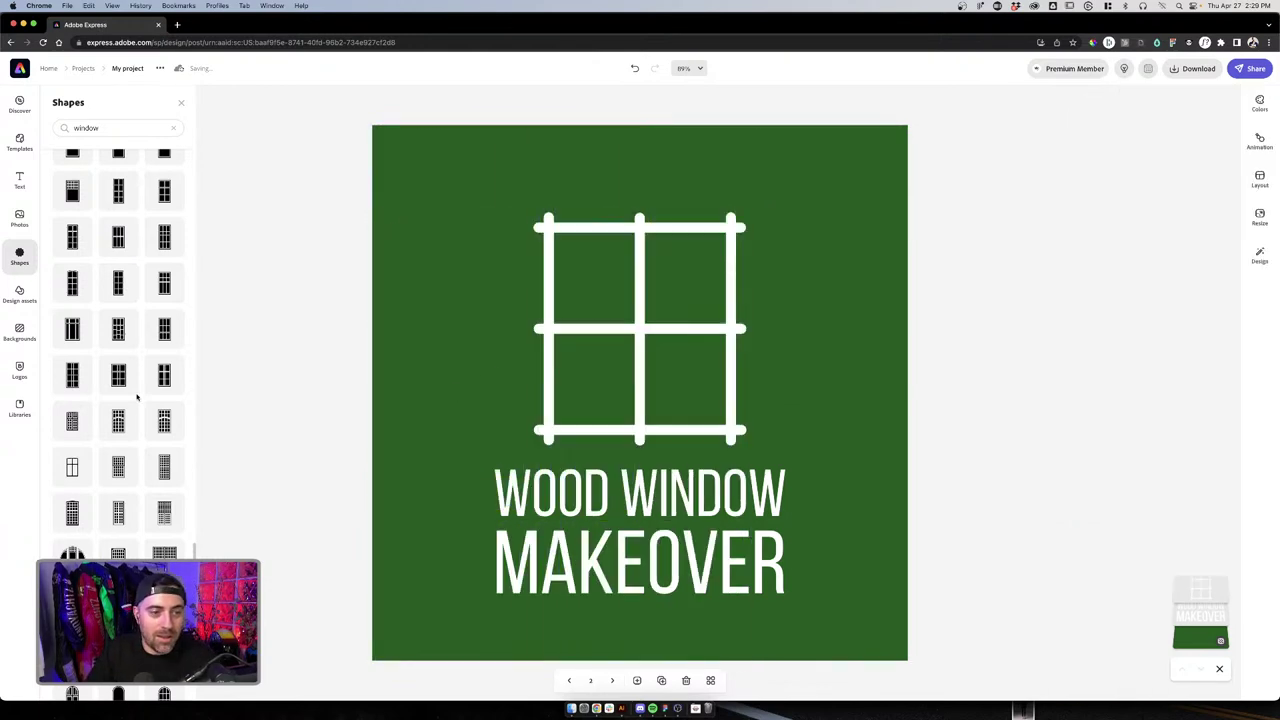
scroll(134, 394, "down", 3)
scroll(134, 398, "down", 3)
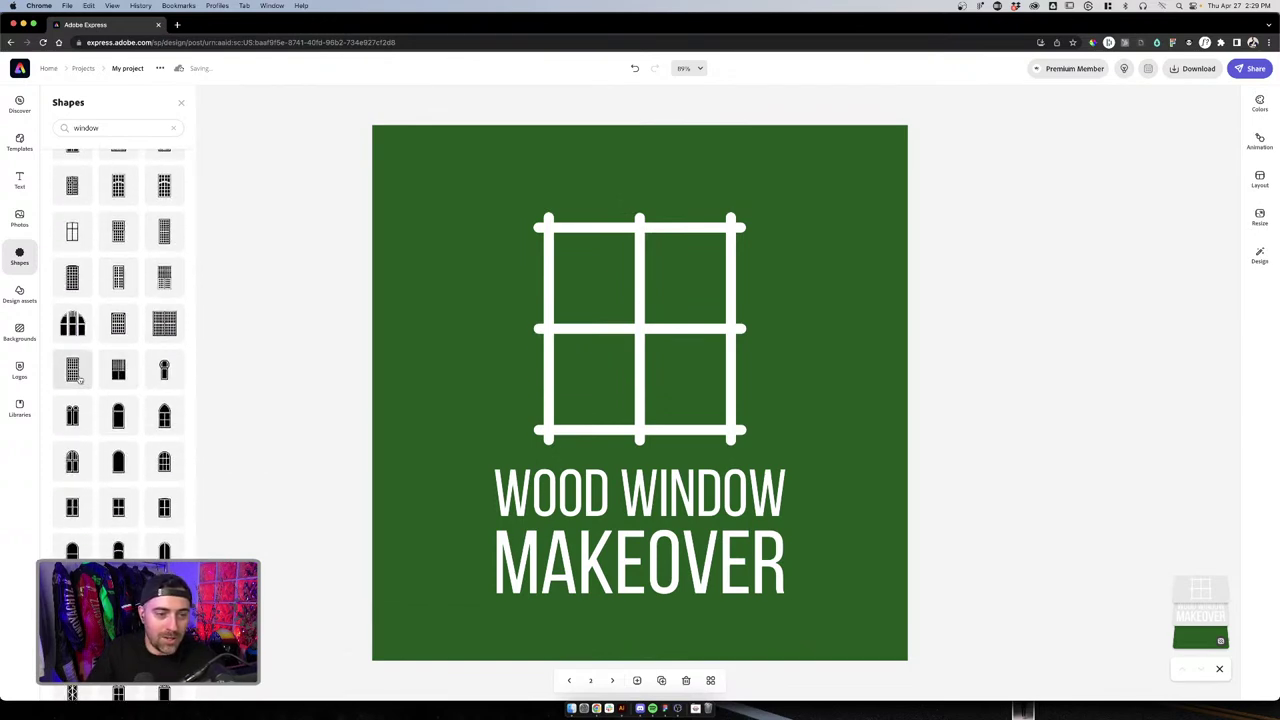
key("super+z")
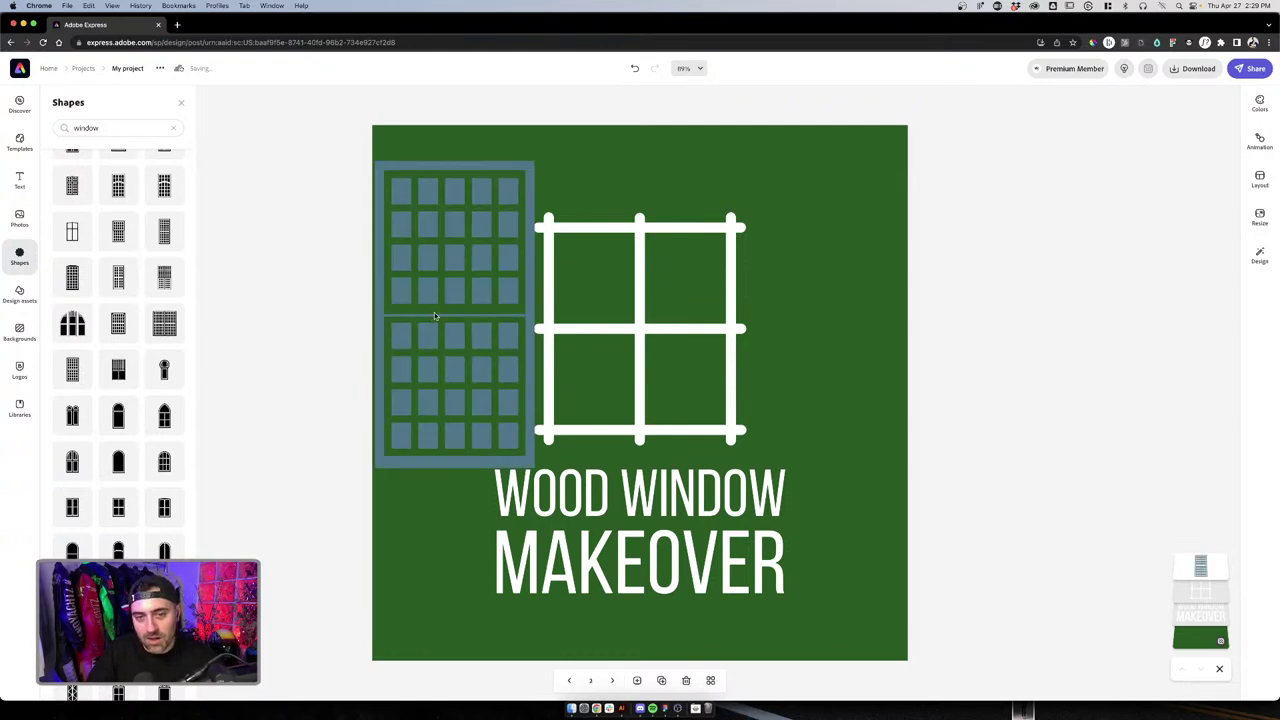
Add a four-pane window, discard the tall grid and extra left windows, keeping the right one
left_click(470, 317)
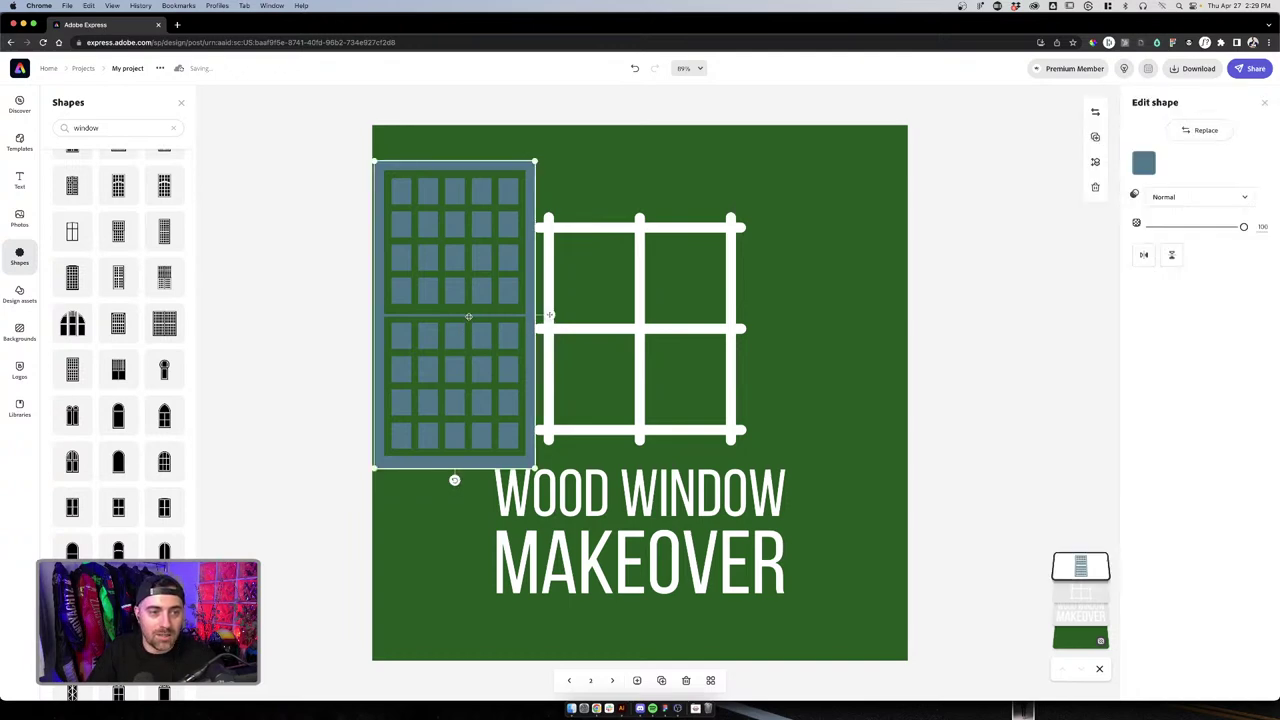
scroll(140, 318, "down", 5)
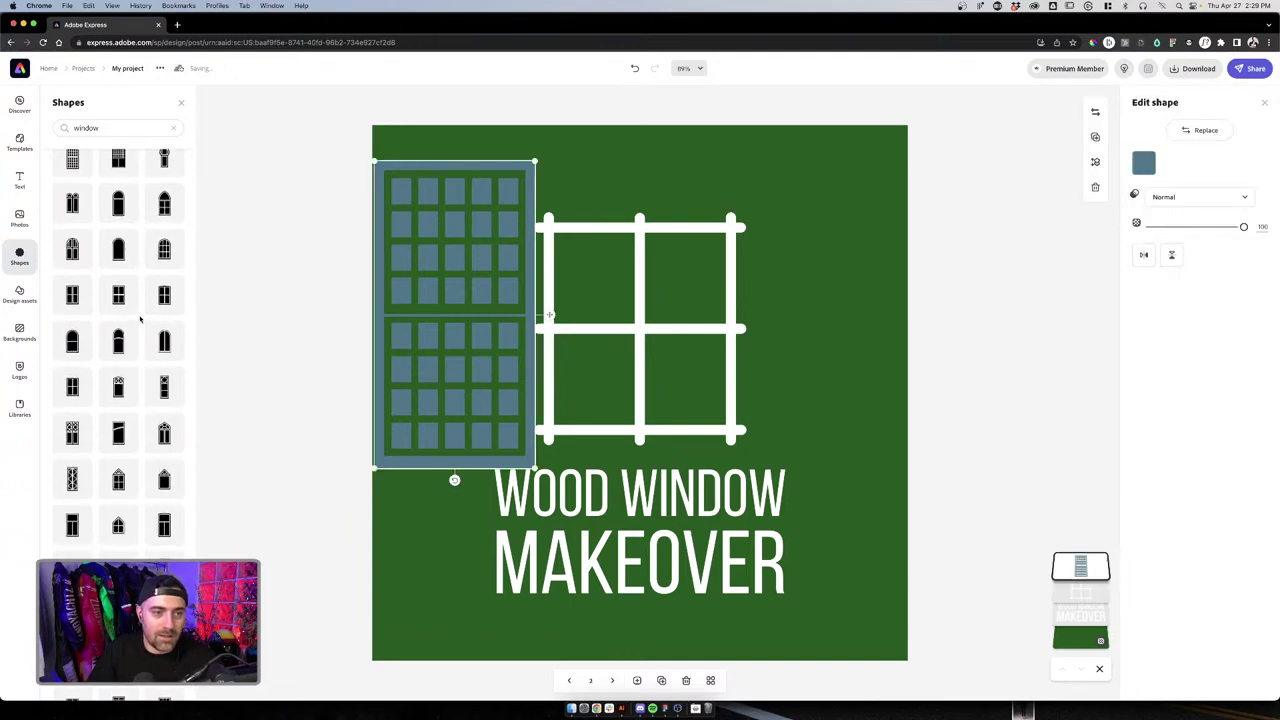
left_click(119, 296)
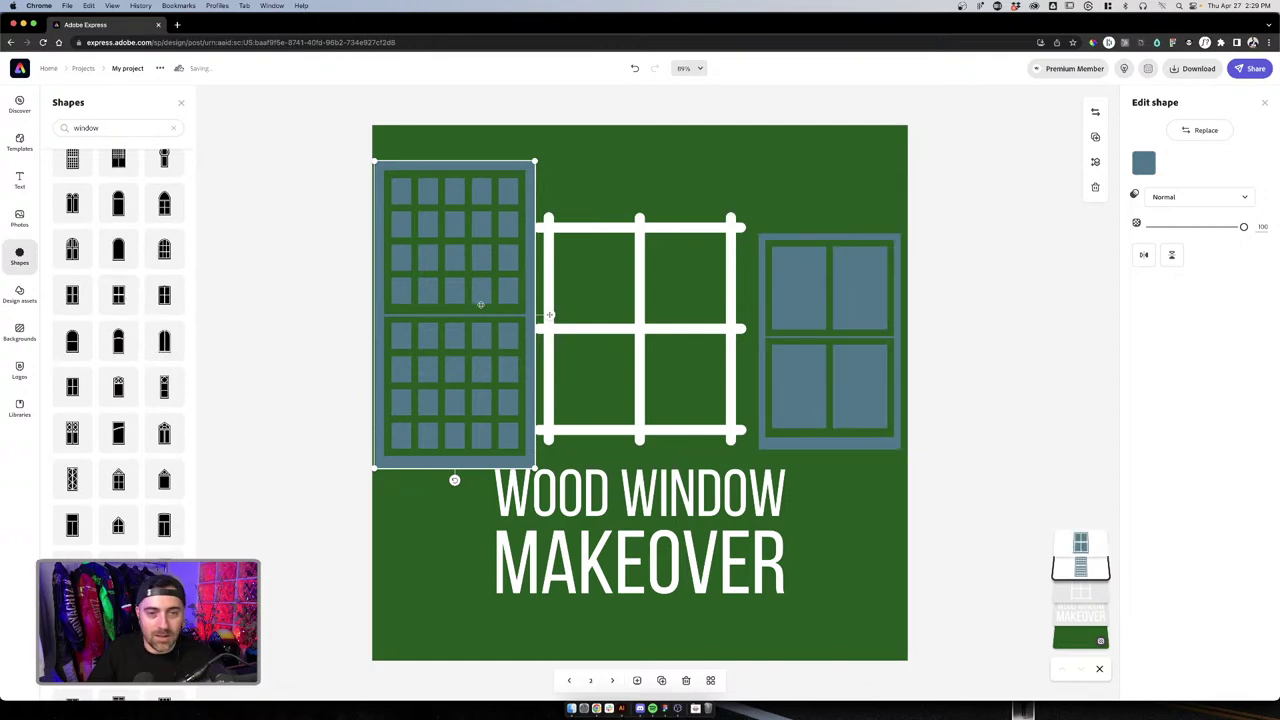
key("super+z")
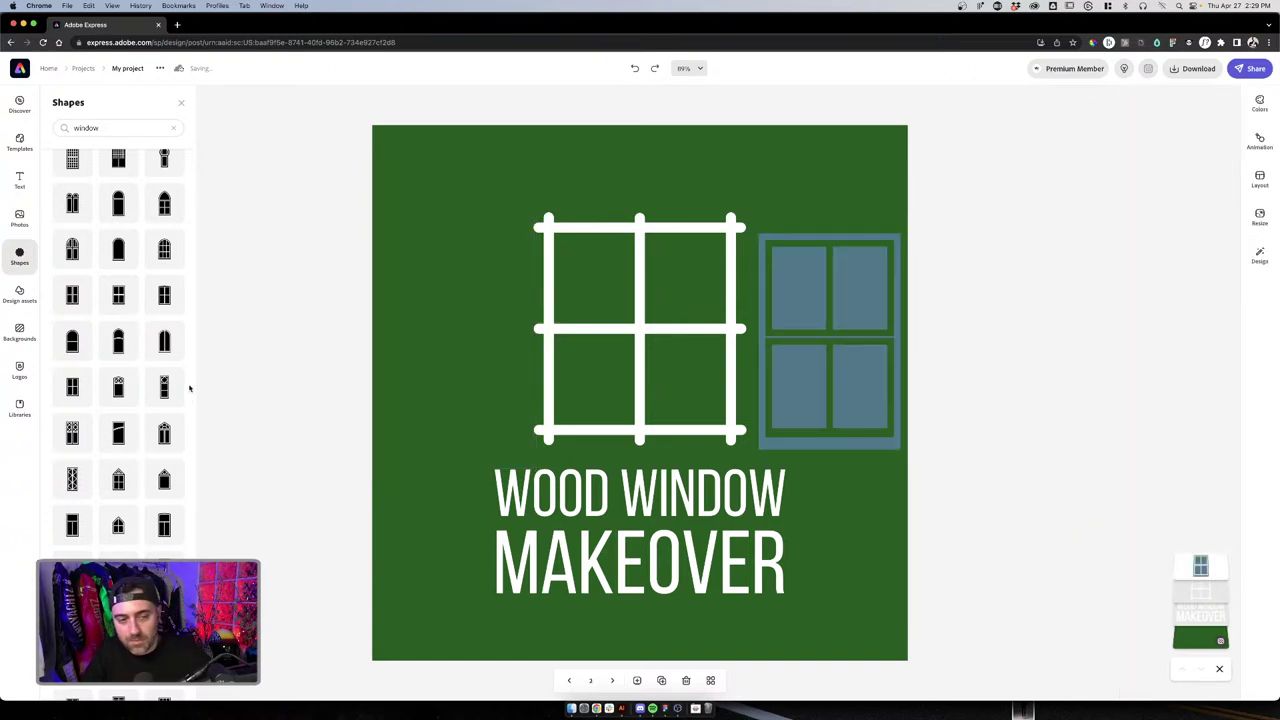
scroll(182, 395, "down", 2)
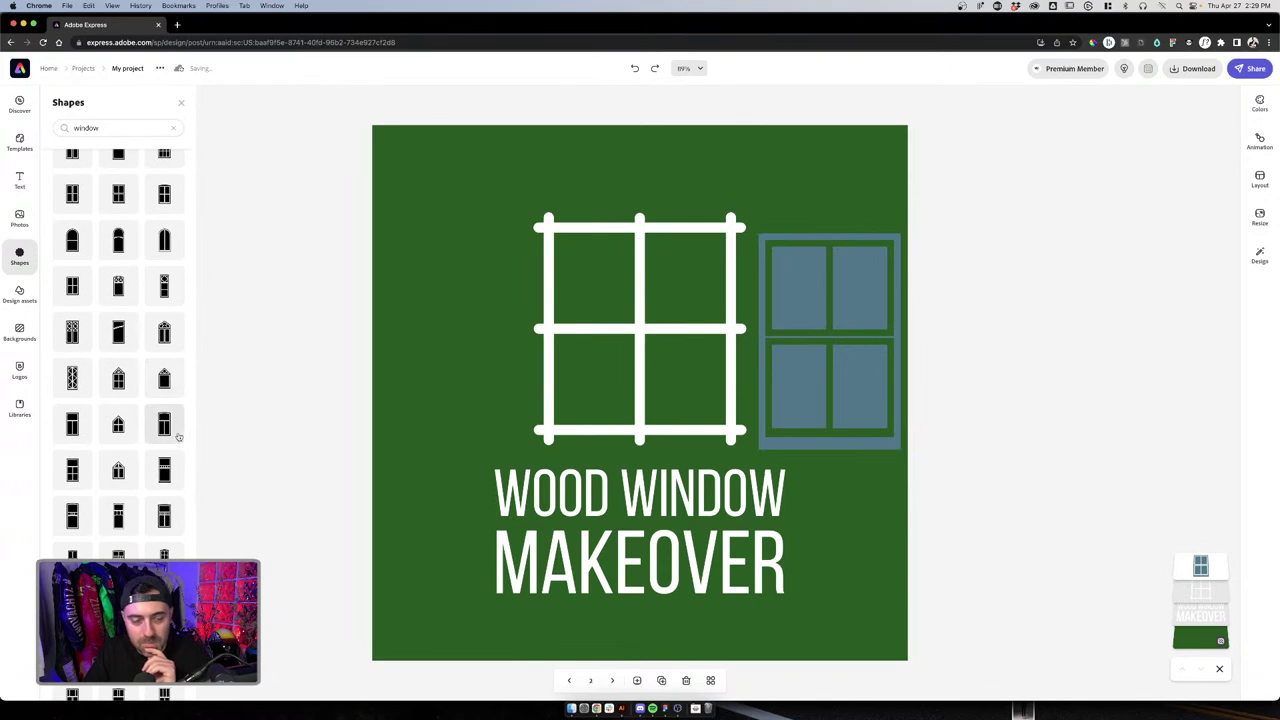
scroll(120, 415, "down", 2)
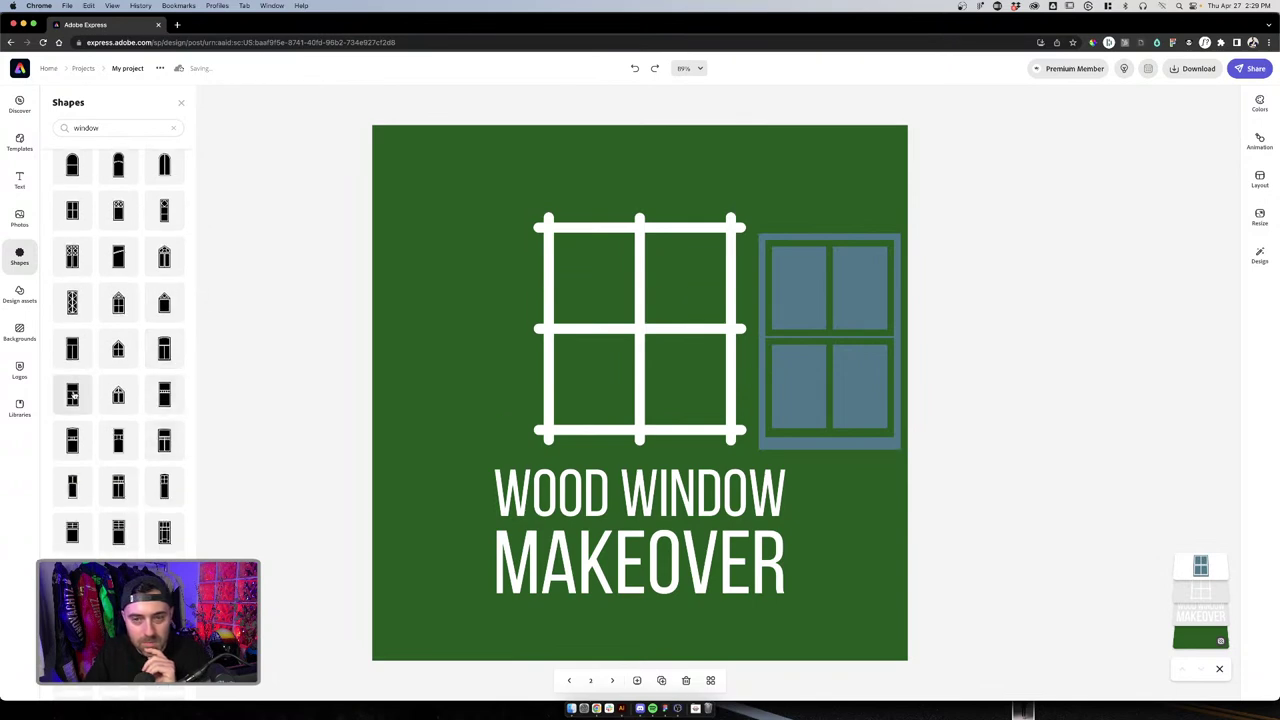
left_click(72, 395)
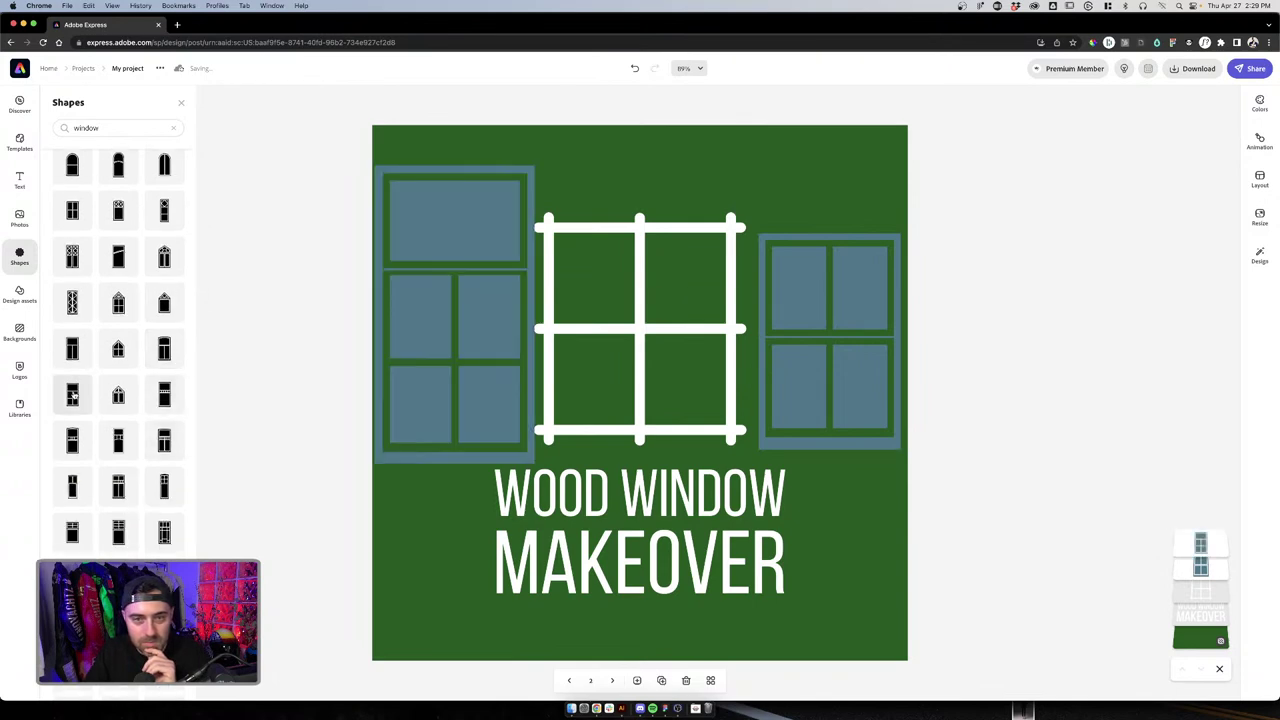
left_click(502, 322)
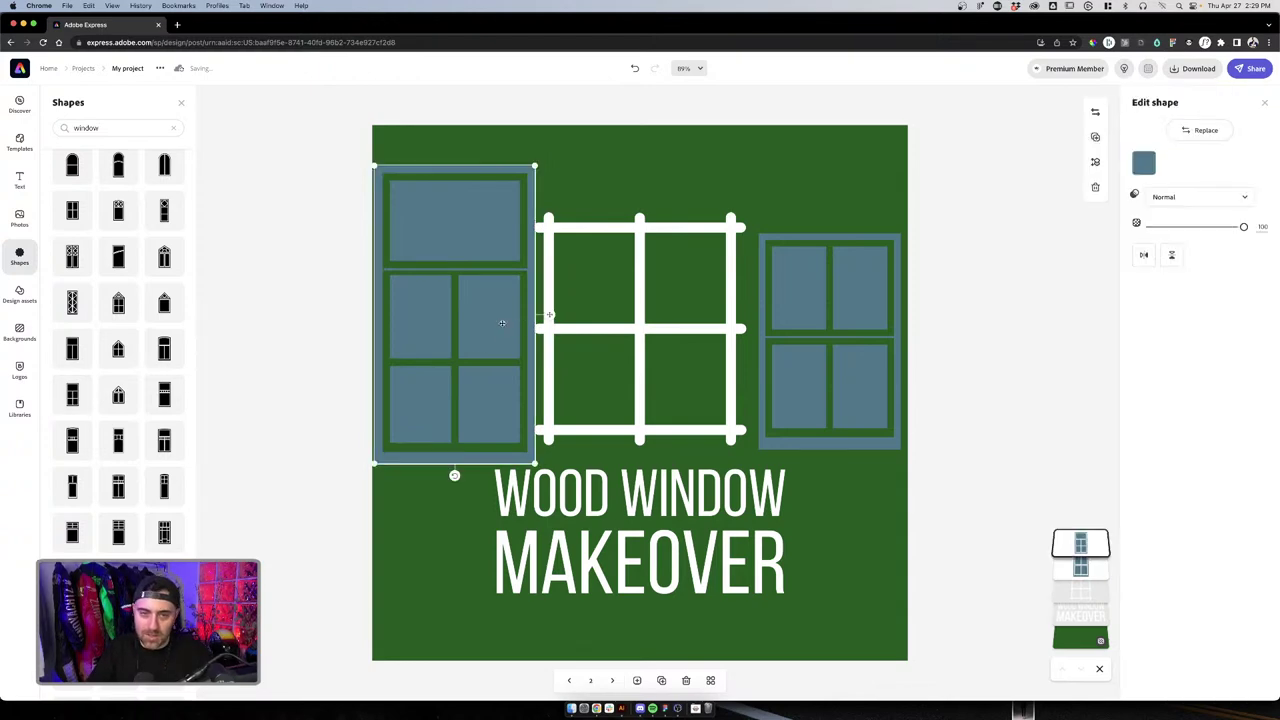
key("Delete")
left_click(843, 310)
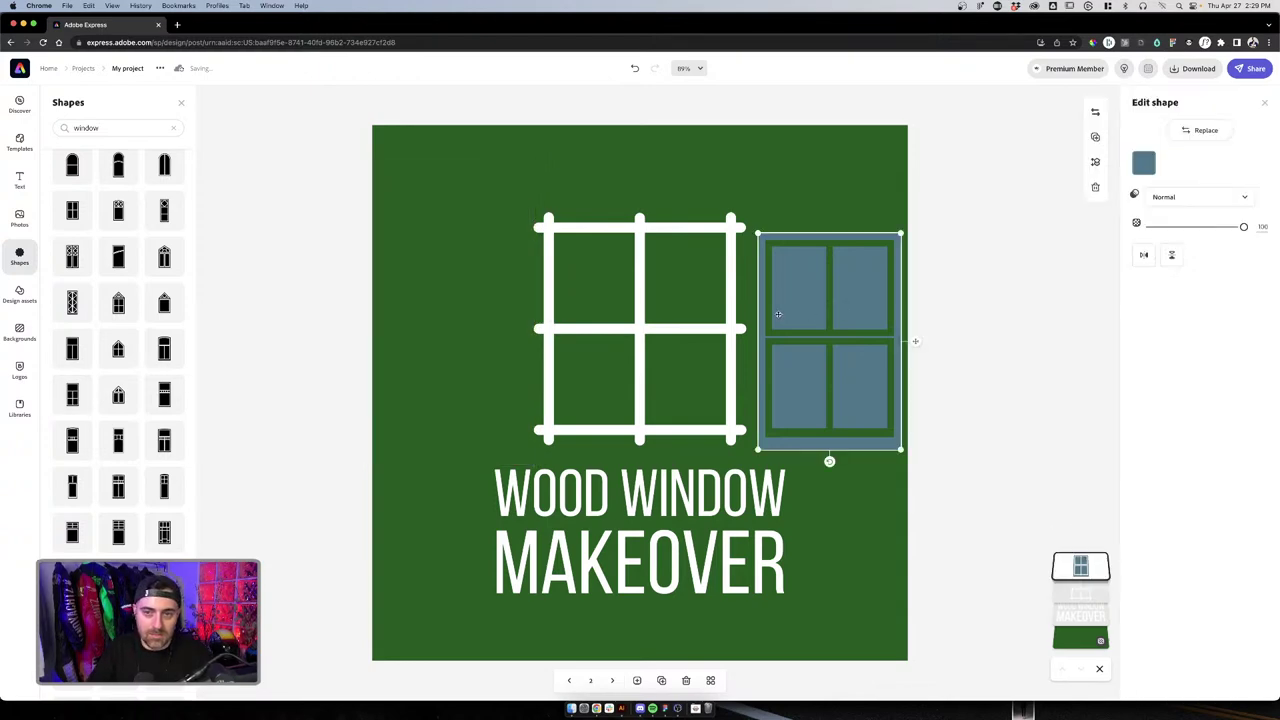
Delete the white grid window and move the four-pane window above the text's left half
left_click(680, 298)
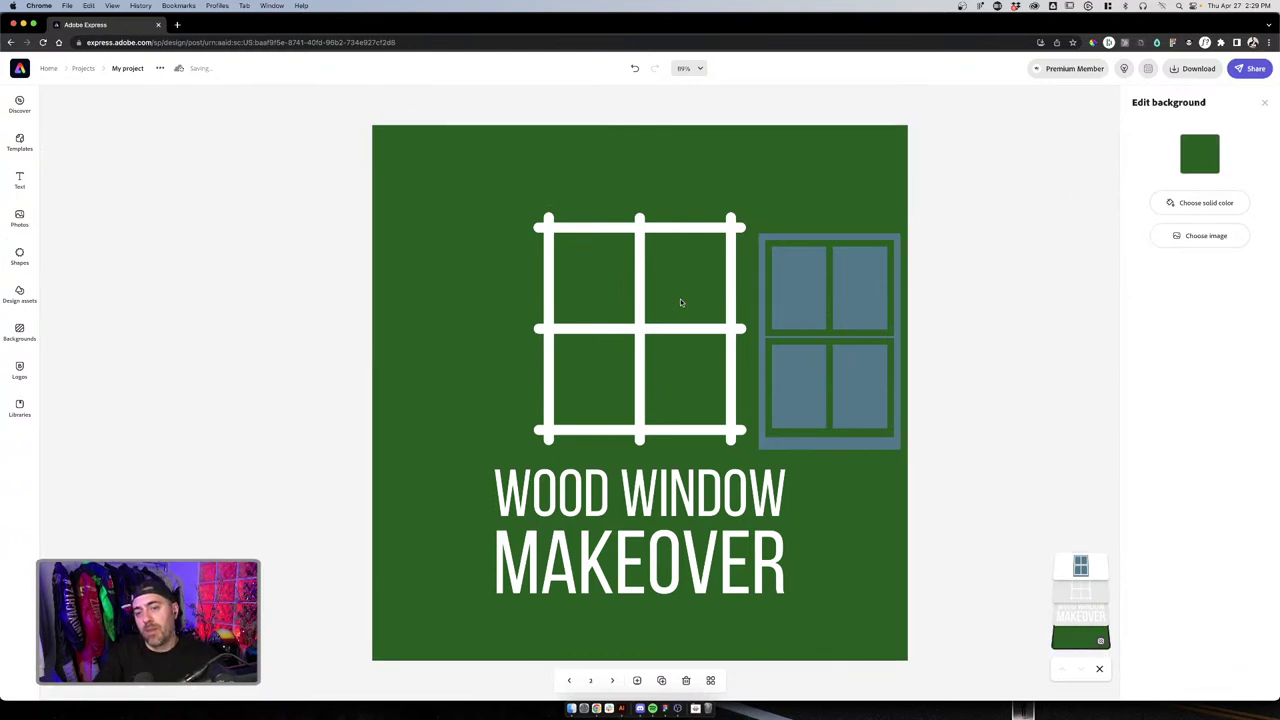
left_click(731, 303)
key("Delete")
left_click(823, 313)
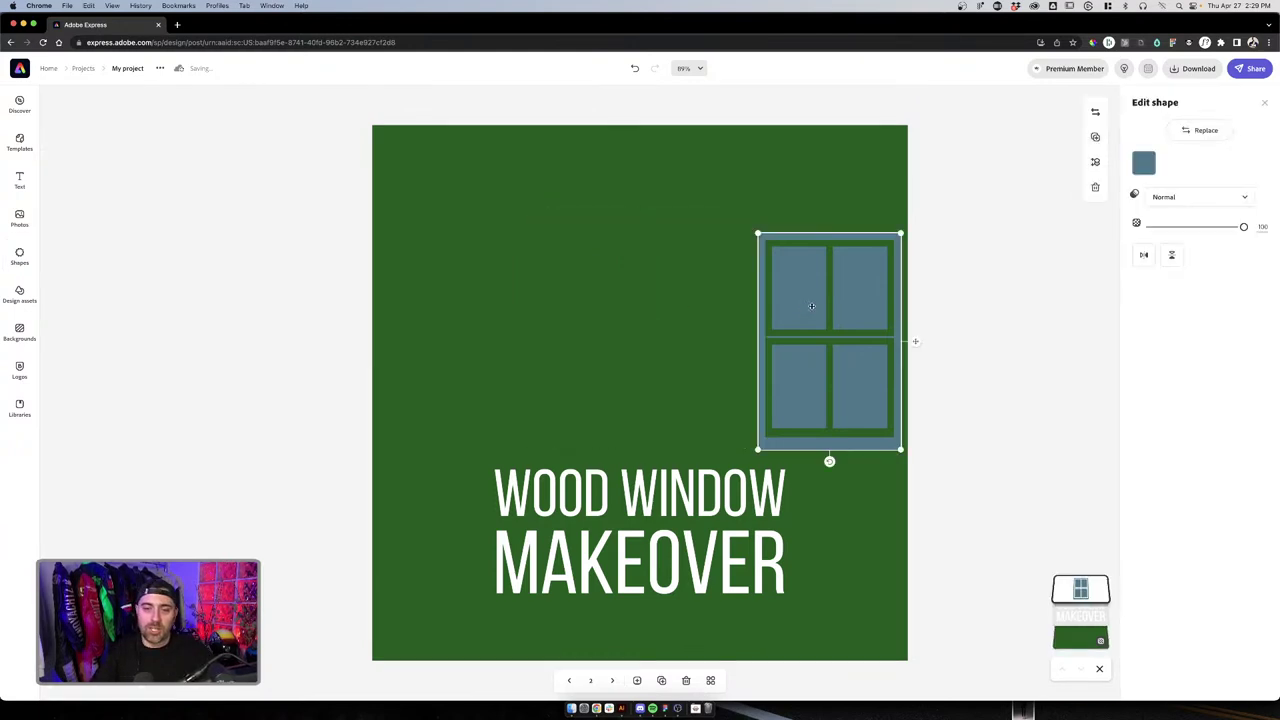
left_click_drag(823, 313, 565, 313)
Make the four-pane window white and place a copy of it to the right
left_click(1143, 163)
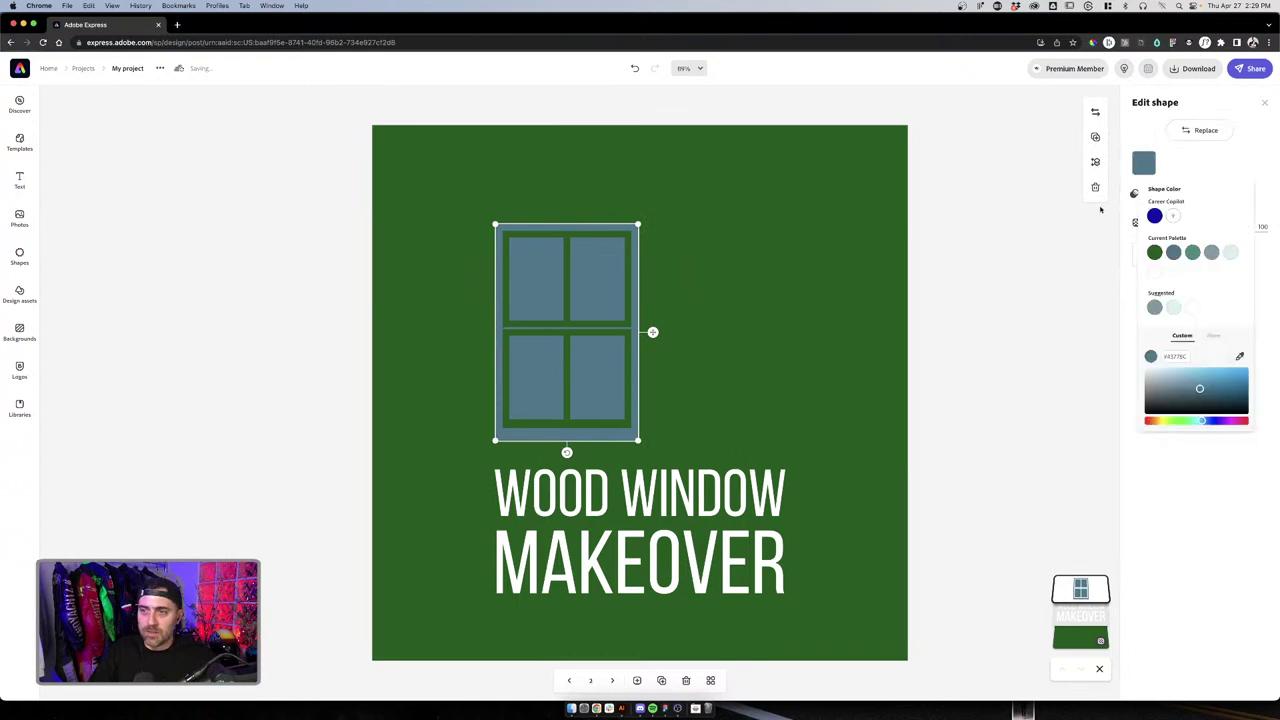
left_click(1154, 273)
left_click(642, 299)
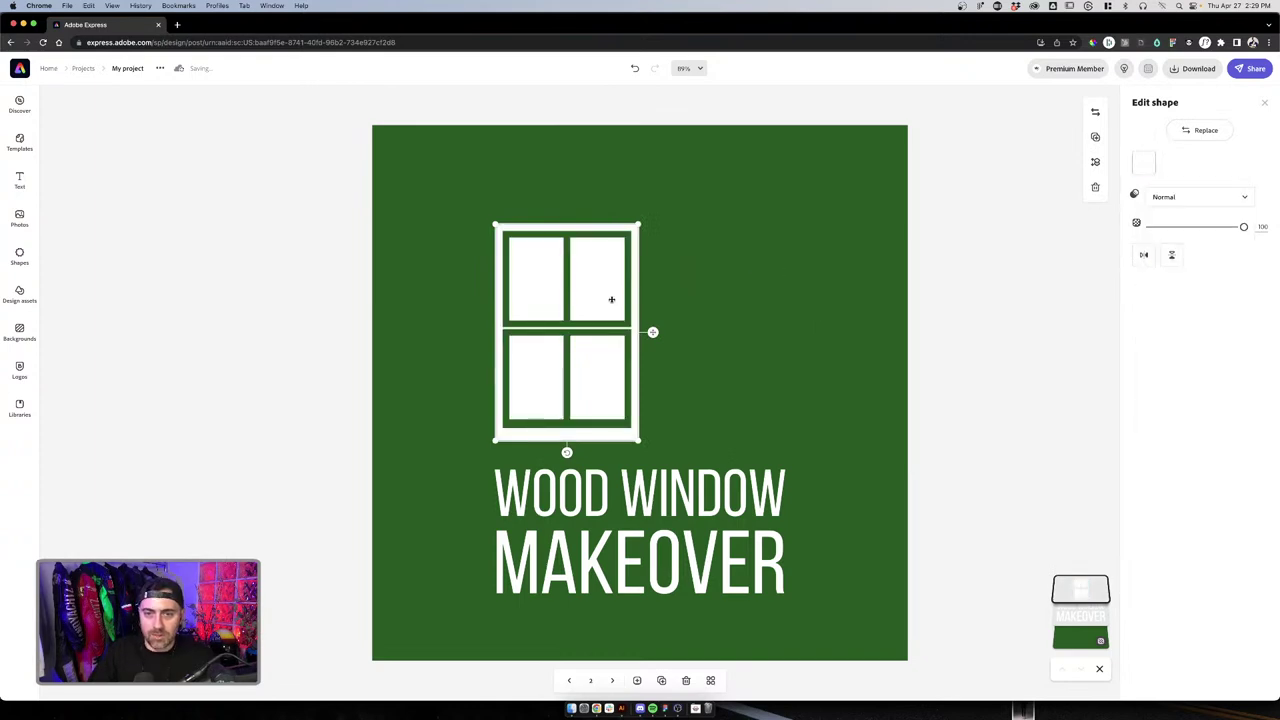
left_click_drag(611, 299, 752, 300)
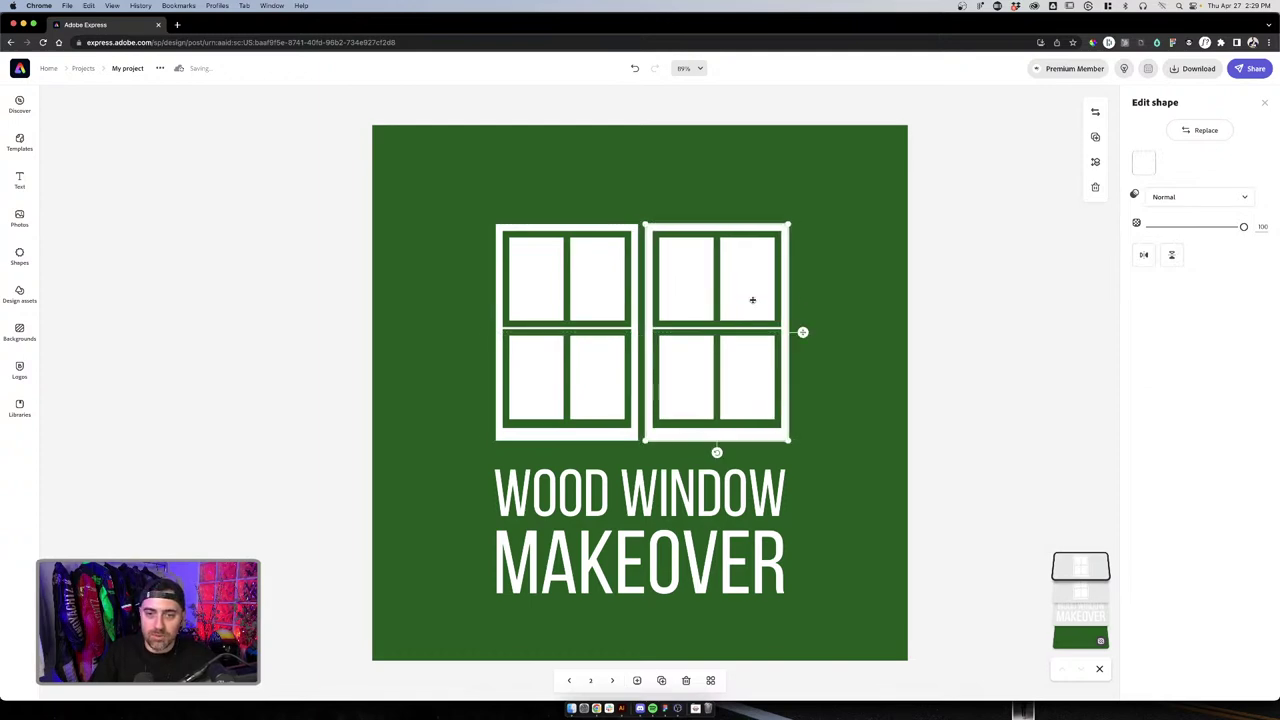
left_click(845, 293)
Clear the shape search and search for 'window' in the Shapes library
left_click(19, 252)
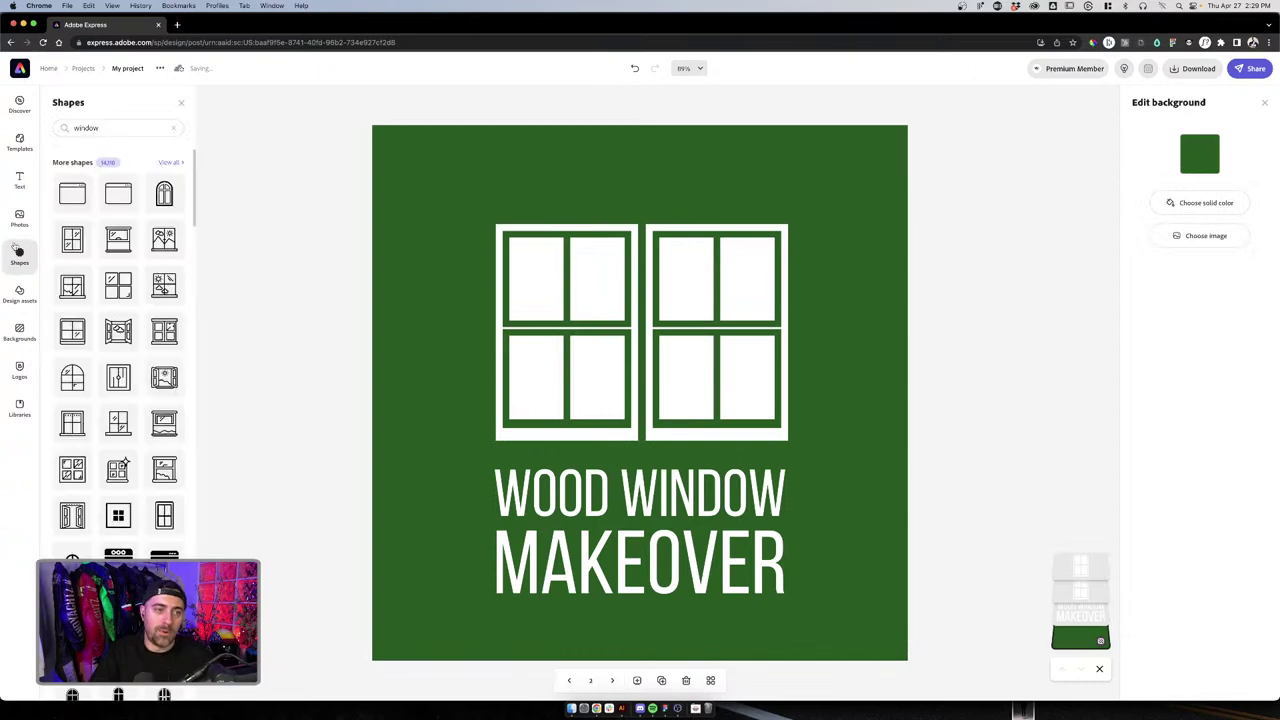
left_click(118, 127)
key("super+a")
key("BackSpace")
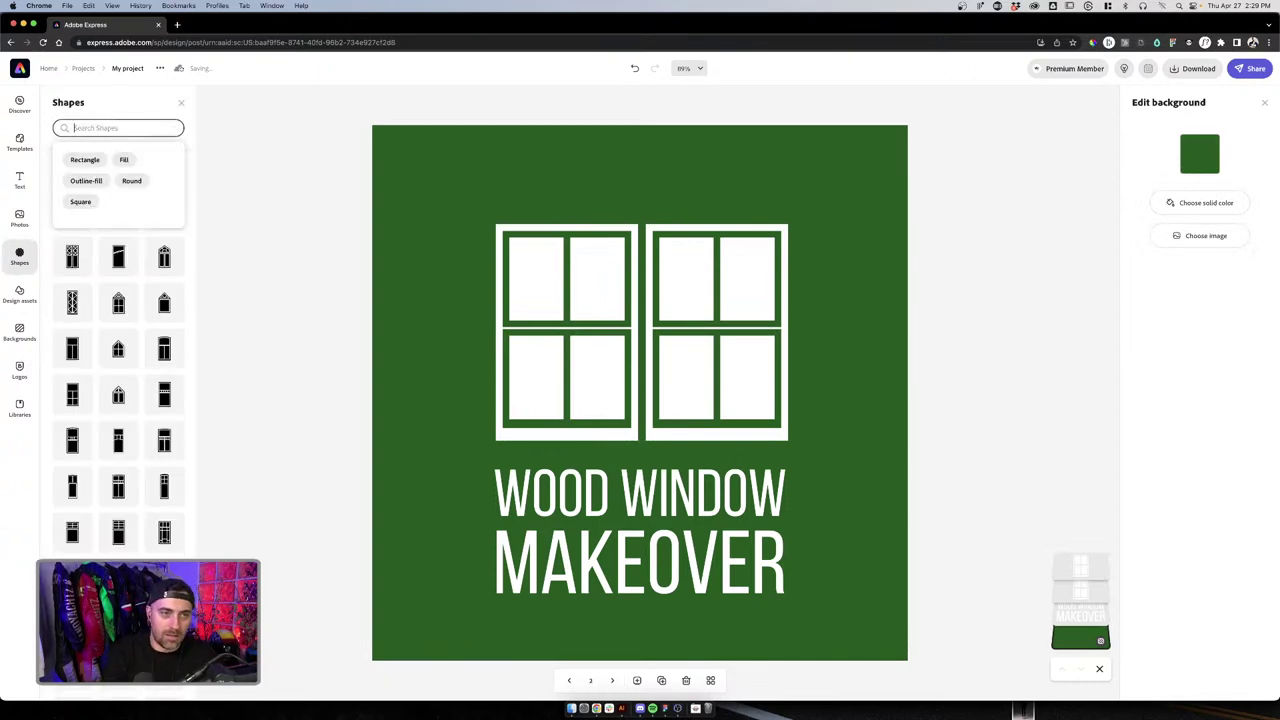
type("window")
key("Return")
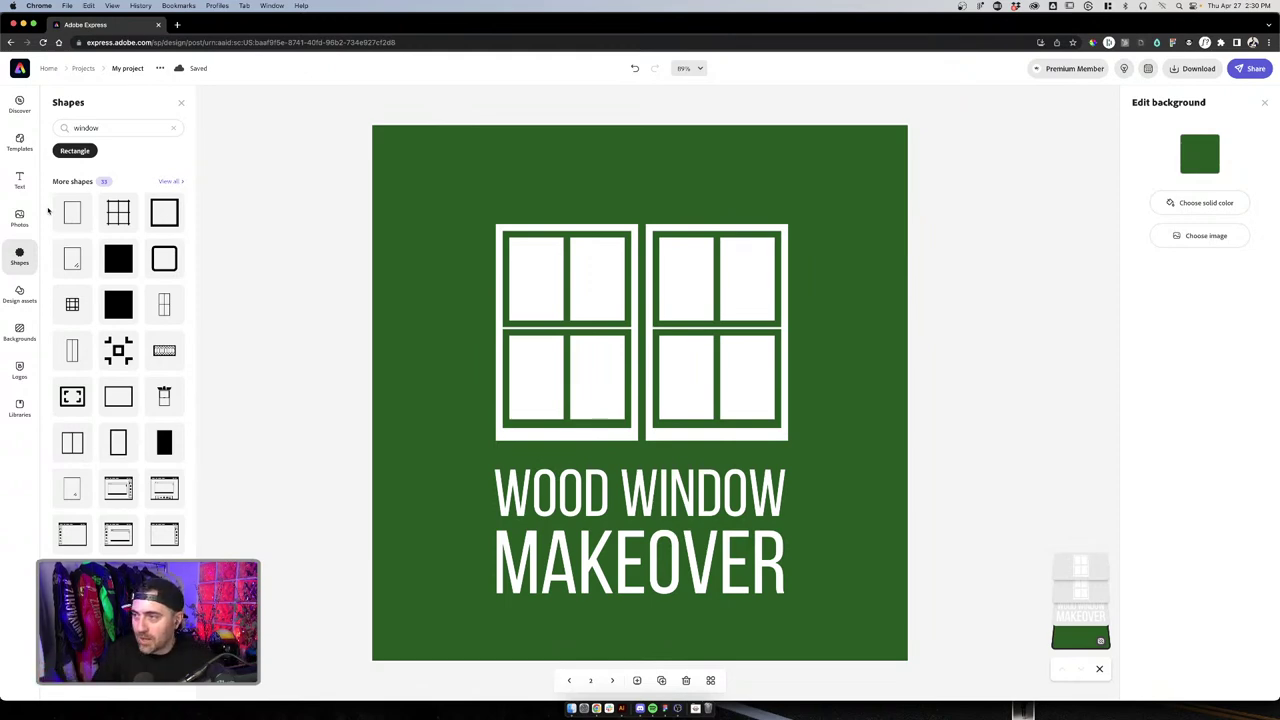
Search shapes for 'rec' and add the plain Basic shapes rectangle to the design
left_click(674, 294)
left_click(549, 286)
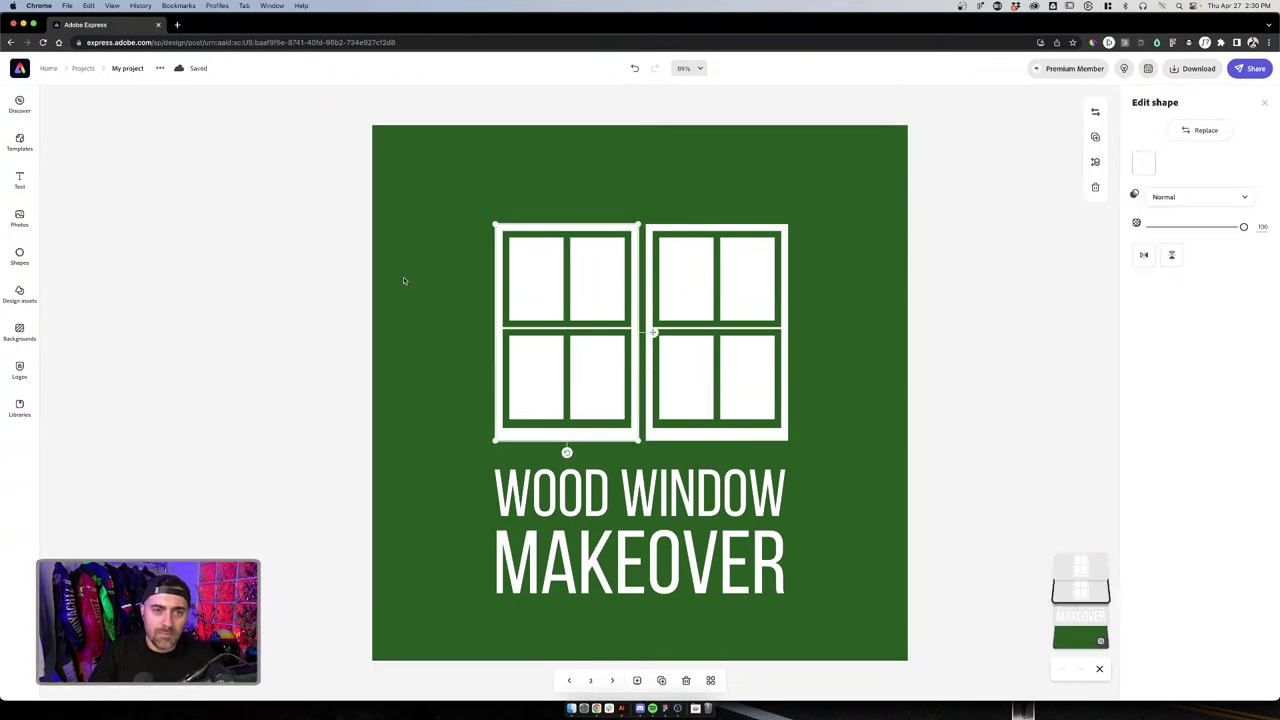
left_click(403, 280)
left_click(537, 286)
left_click(19, 256)
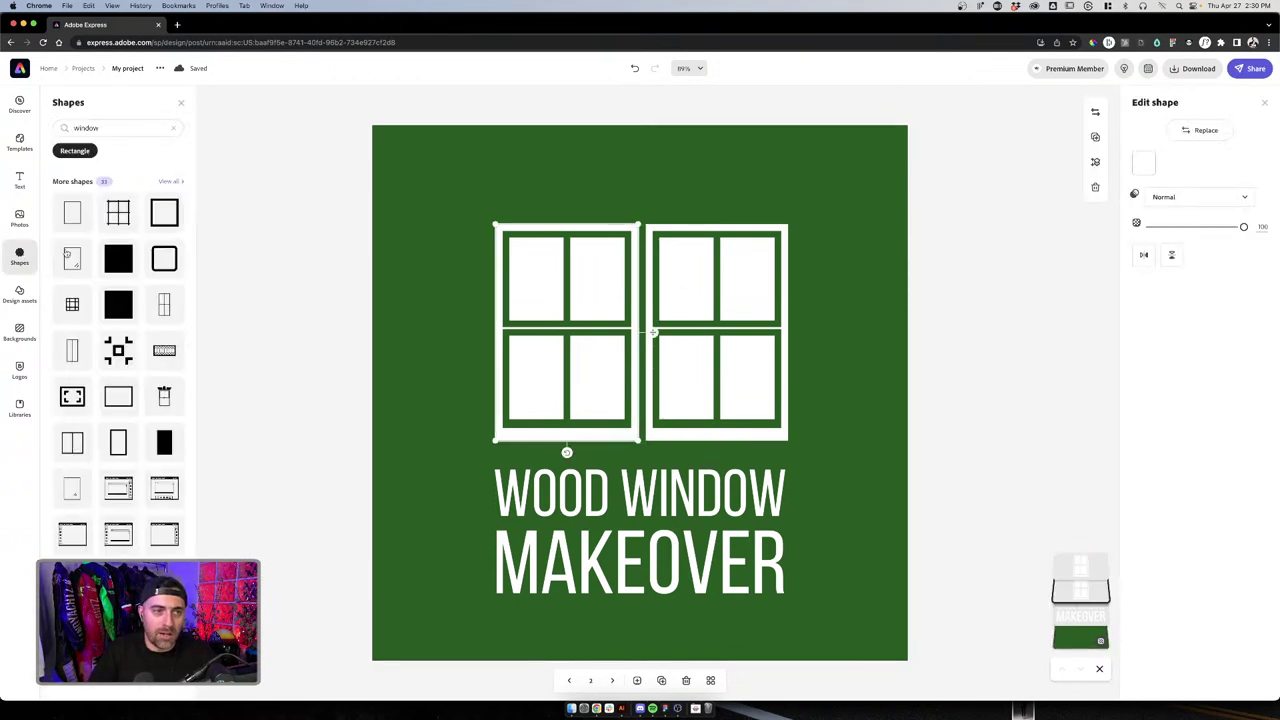
left_click(113, 127)
key("super+a")
type("rec")
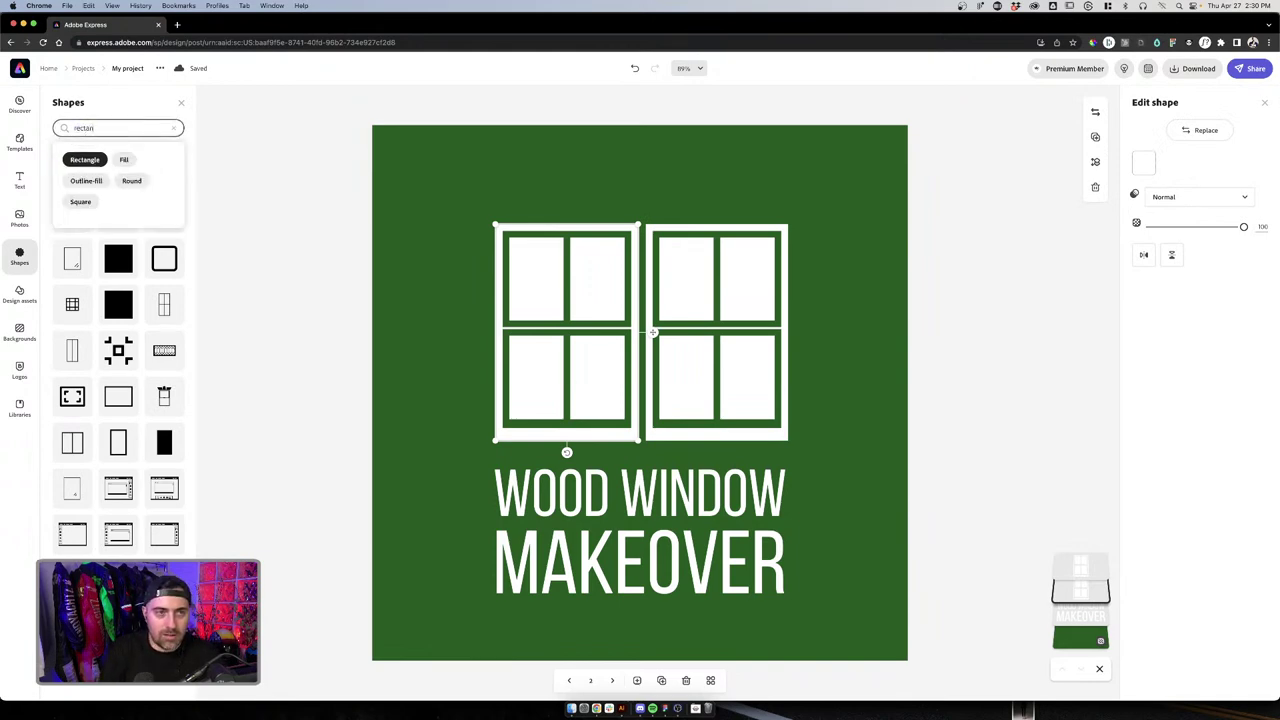
key("Return")
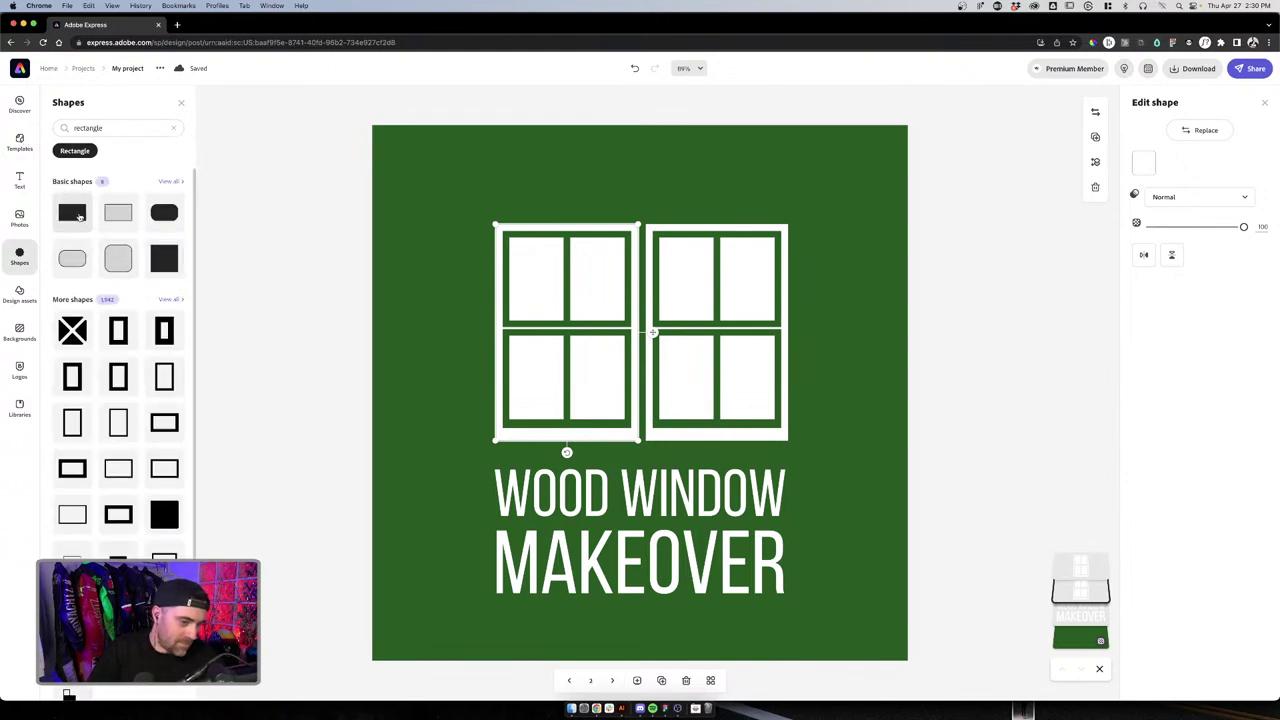
left_click(79, 220)
Flatten the blue rectangle into a thin bar, shorten it, and set its fill to white
left_click(663, 190)
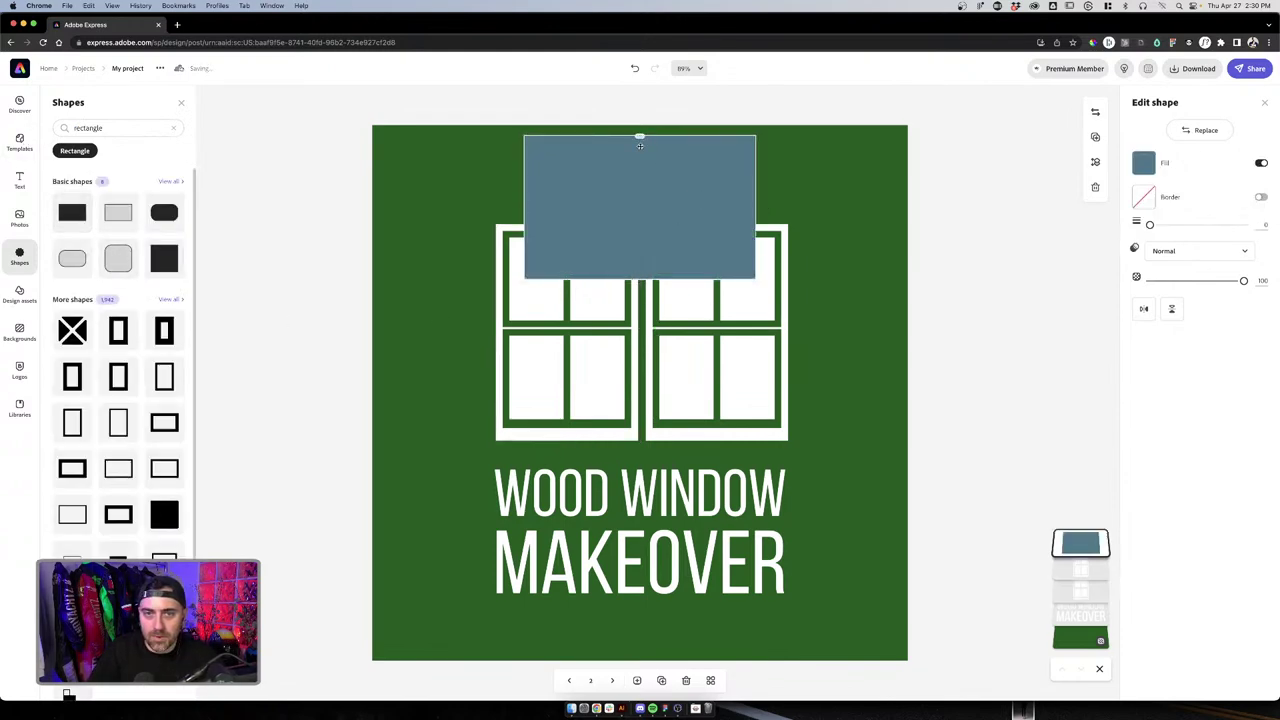
left_click_drag(640, 136, 646, 332)
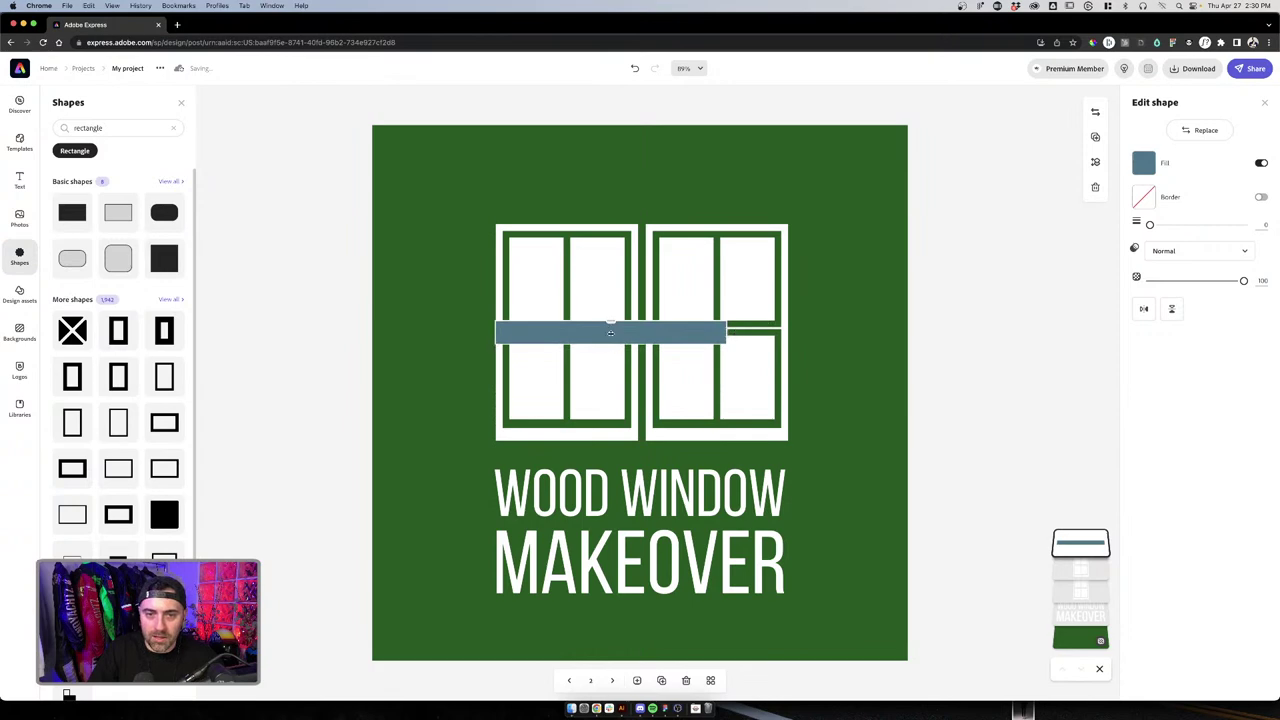
left_click_drag(494, 343, 633, 327)
left_click(843, 307)
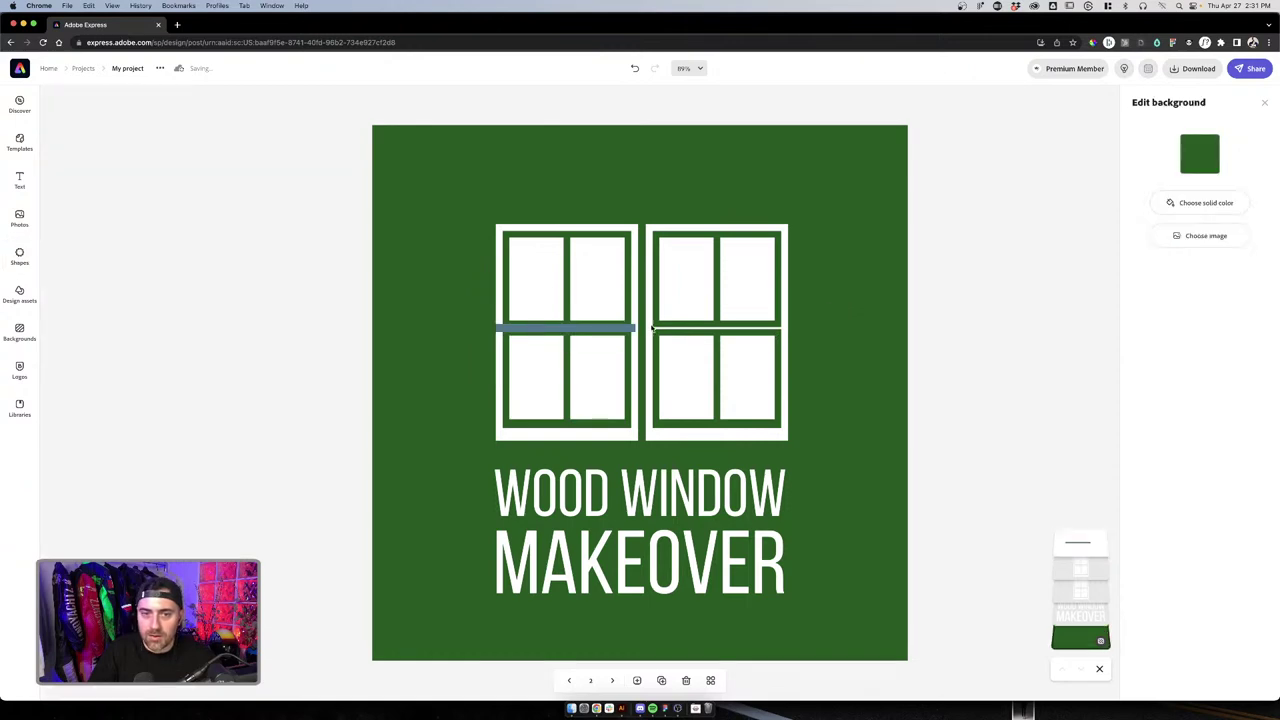
left_click(601, 329)
left_click(1143, 163)
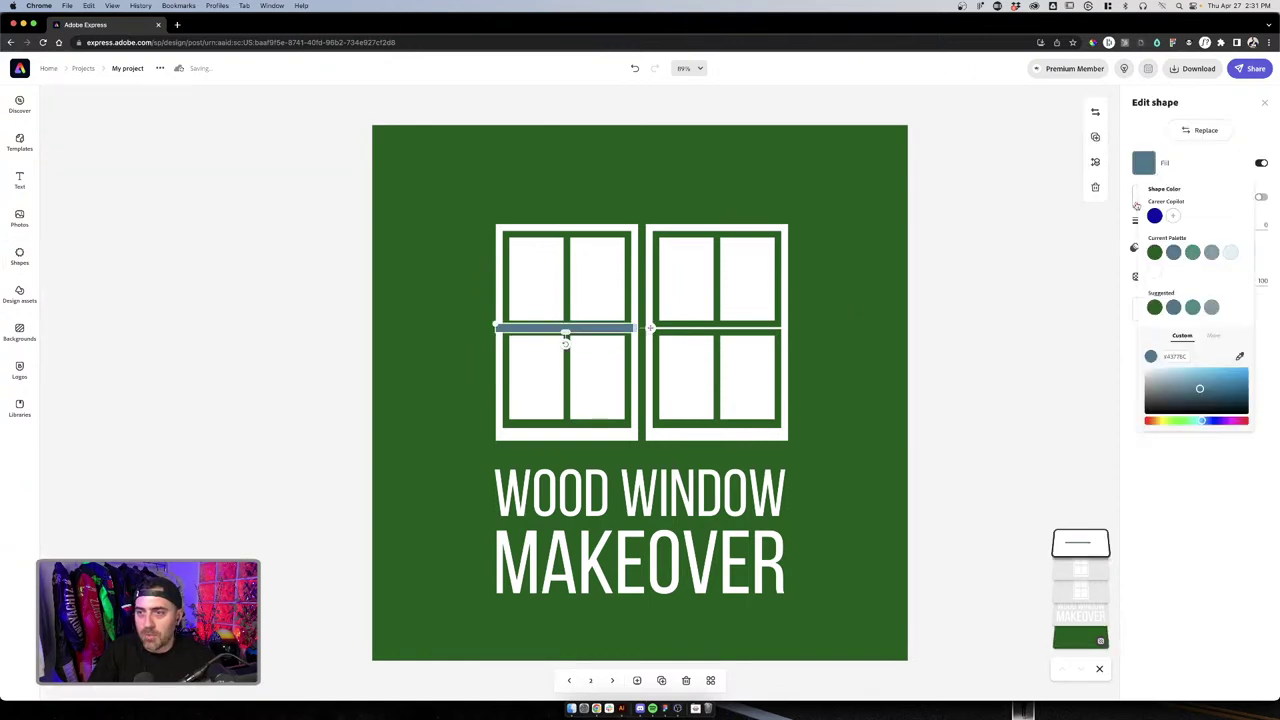
left_click(1154, 252)
left_click(882, 283)
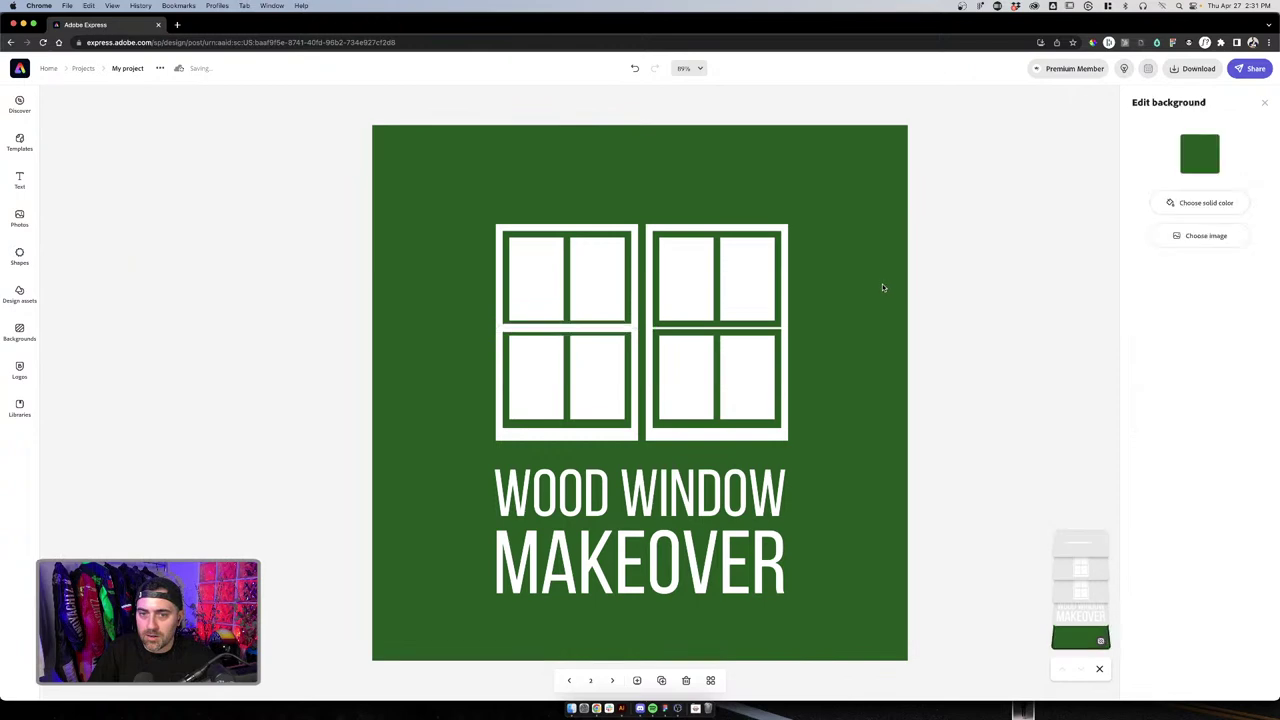
key("Escape")
Resize and position the white bar to span the left window's middle
left_click(597, 329)
scroll(597, 329, "up", 5)
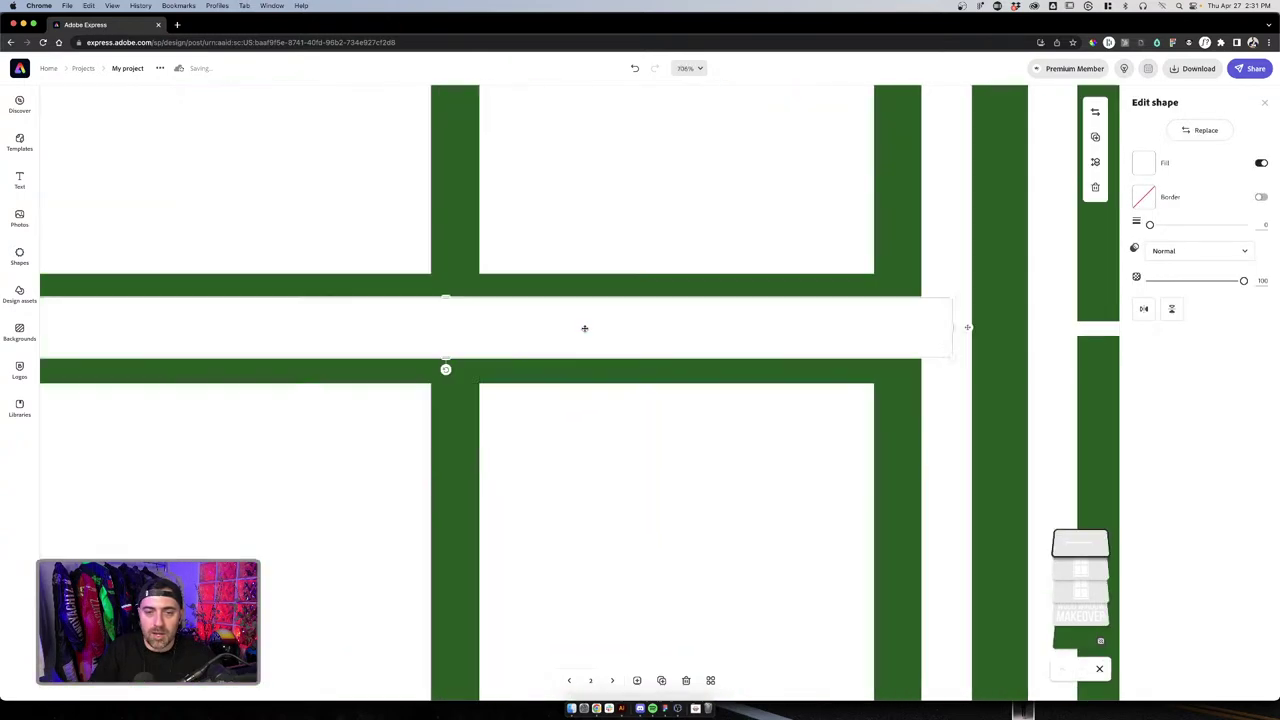
left_click_drag(368, 329, 506, 331)
left_click_drag(671, 337, 535, 340)
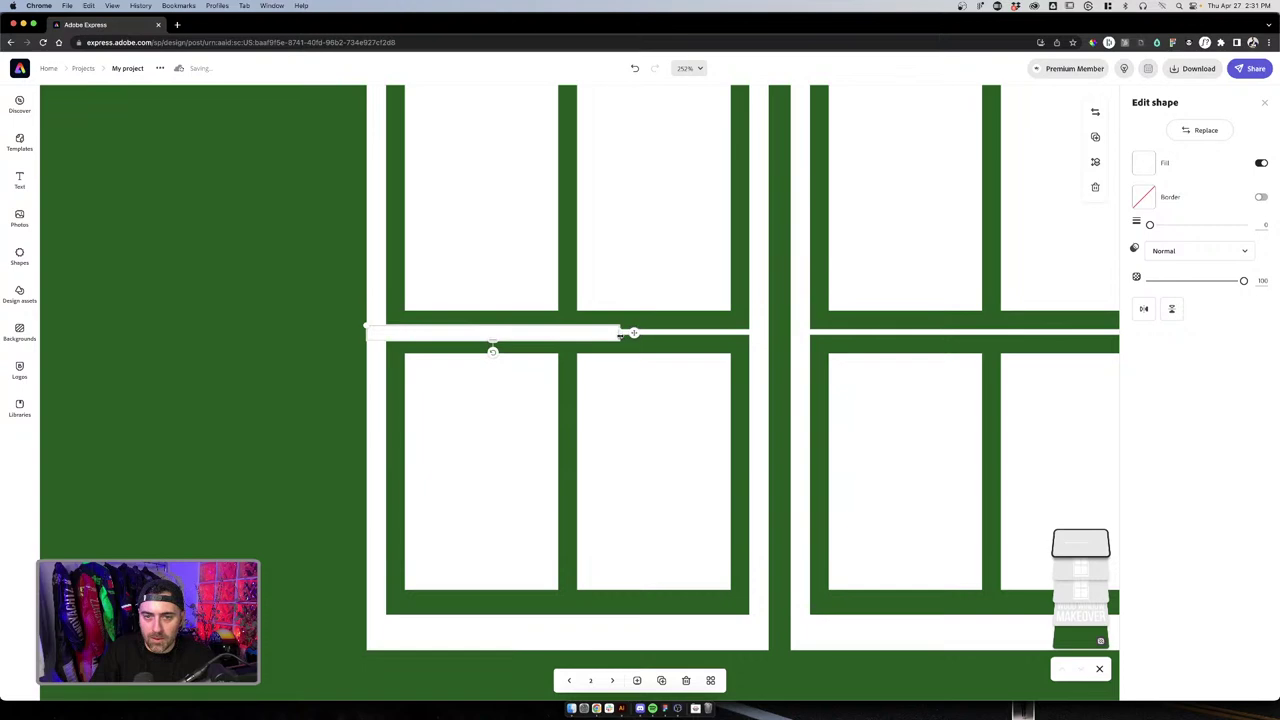
left_click_drag(620, 333, 752, 331)
left_click(263, 353)
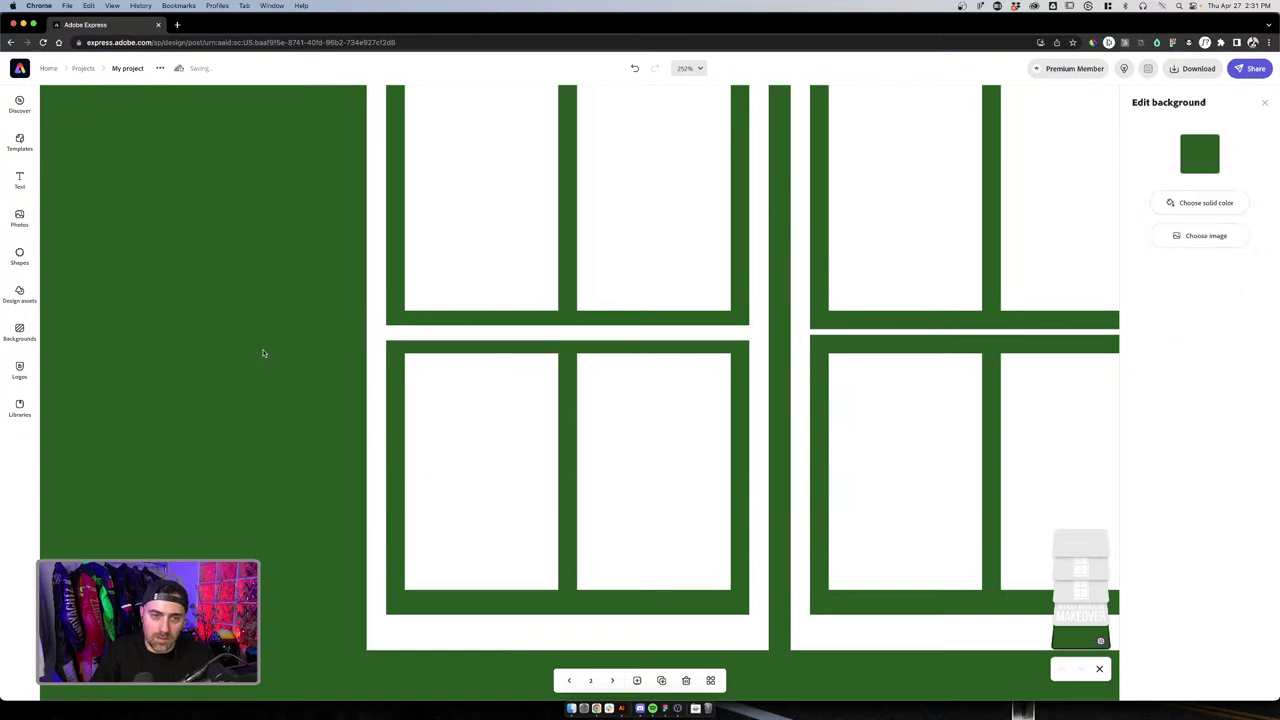
left_click(495, 332)
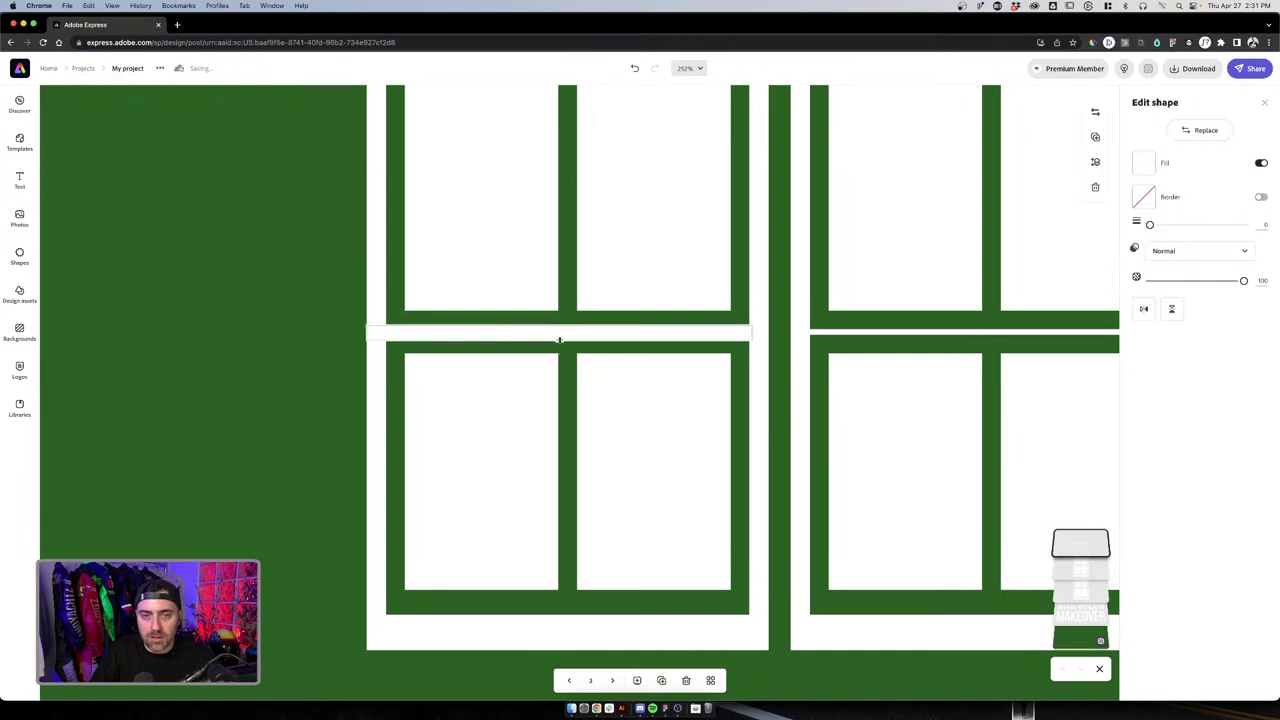
left_click_drag(366, 328, 437, 336)
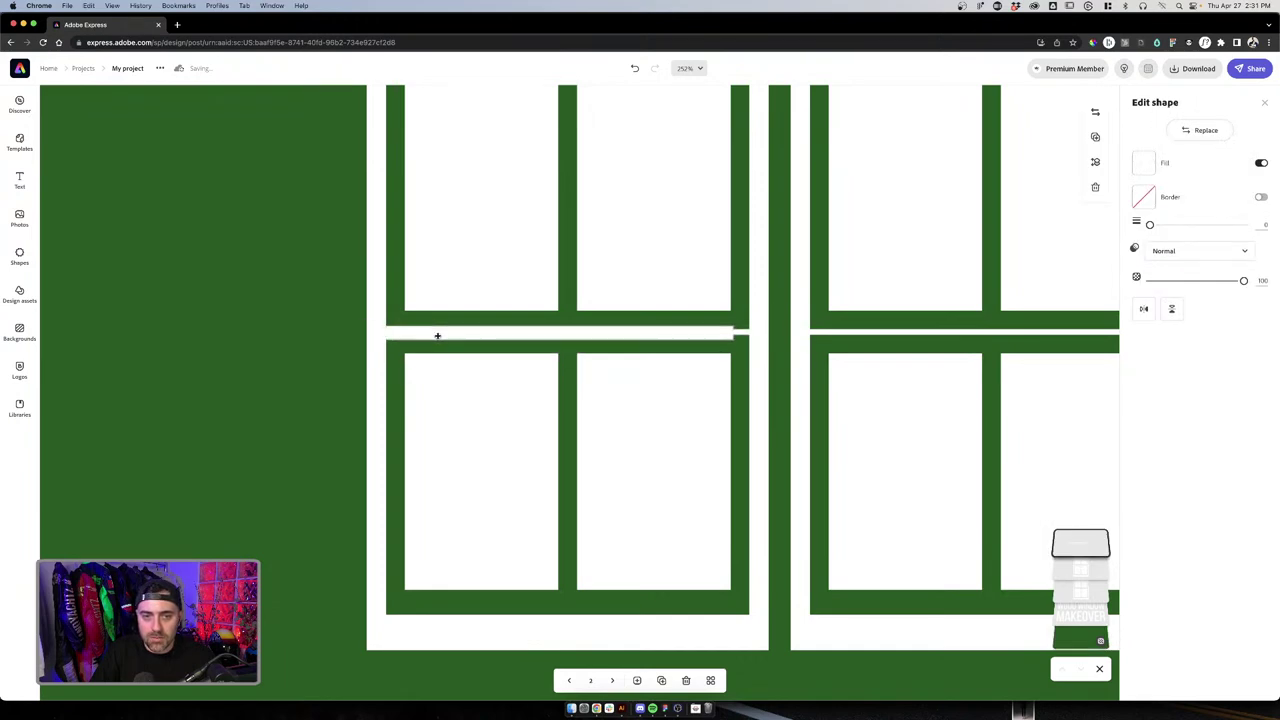
left_click(285, 338)
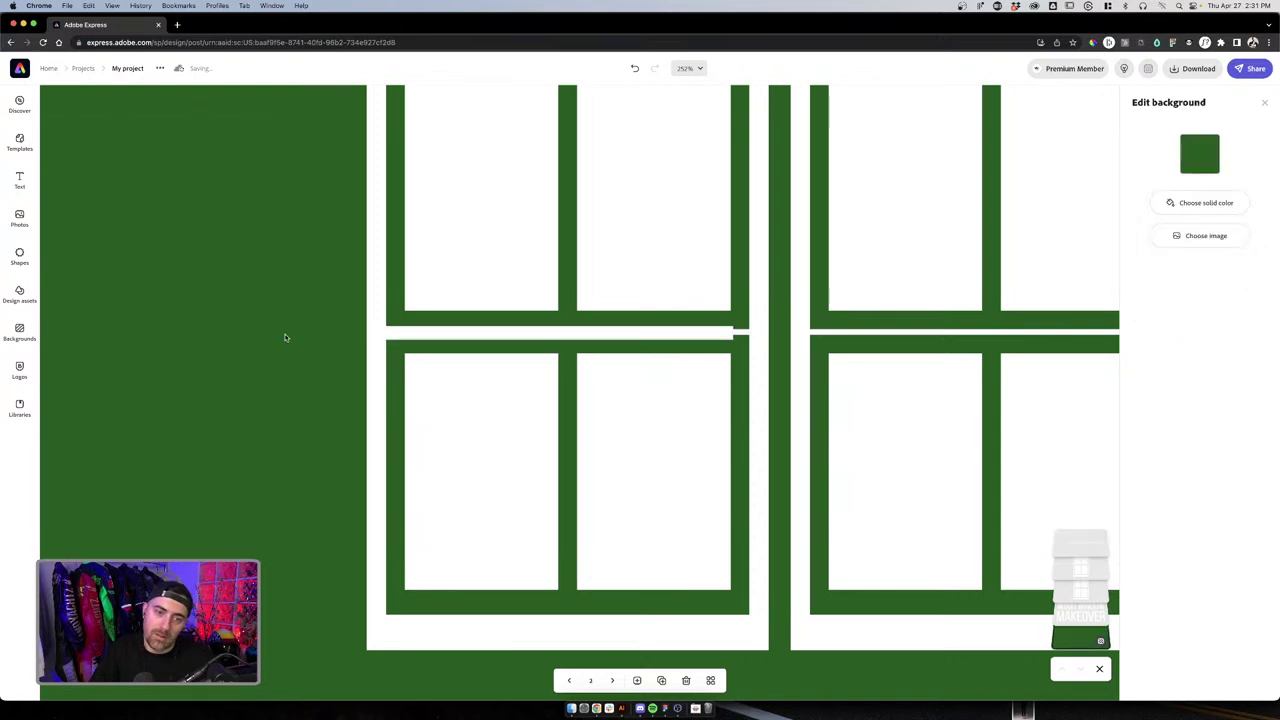
left_click(465, 332)
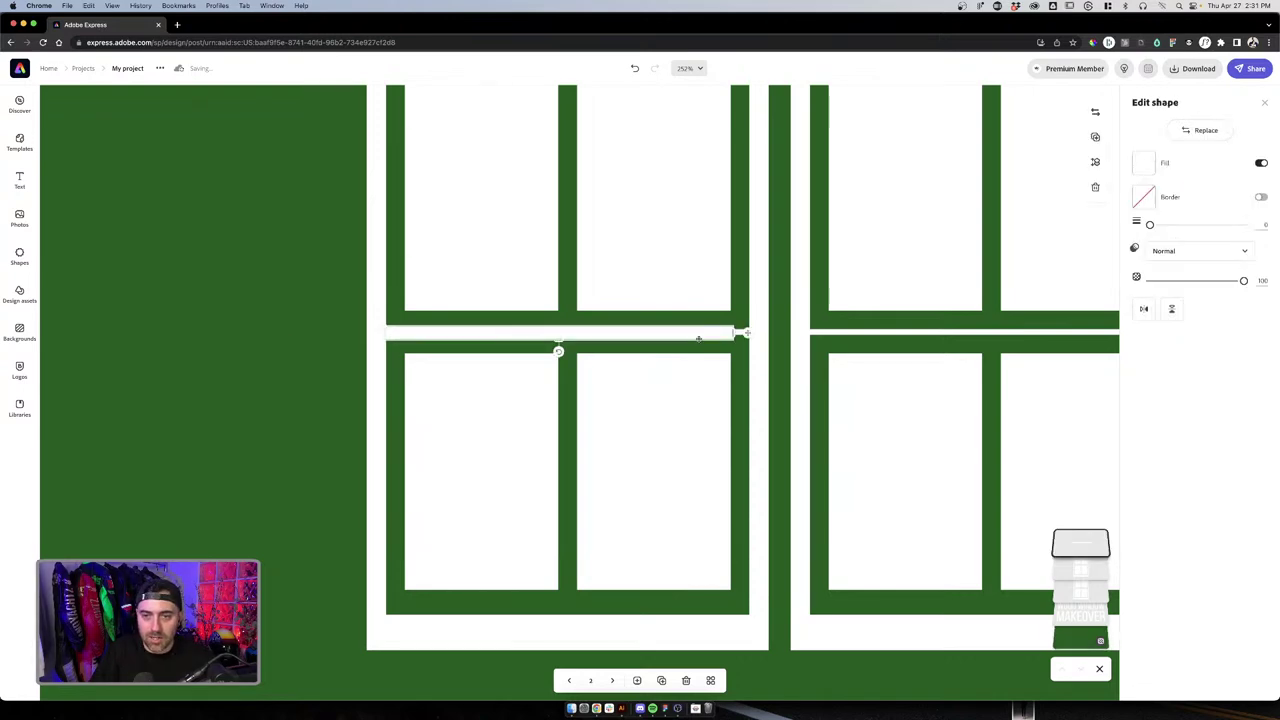
Duplicate the white bar and place the copy across the right window's middle
scroll(706, 335, "down", 5)
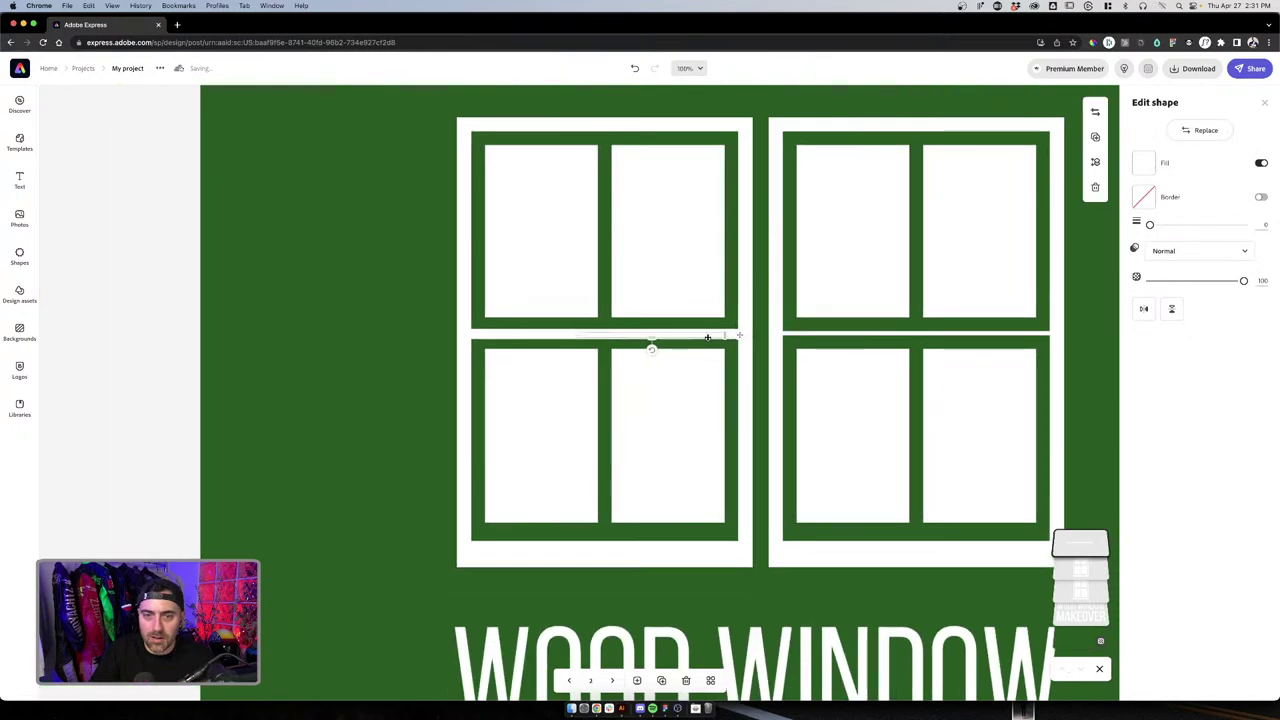
left_click_drag(700, 337, 880, 334)
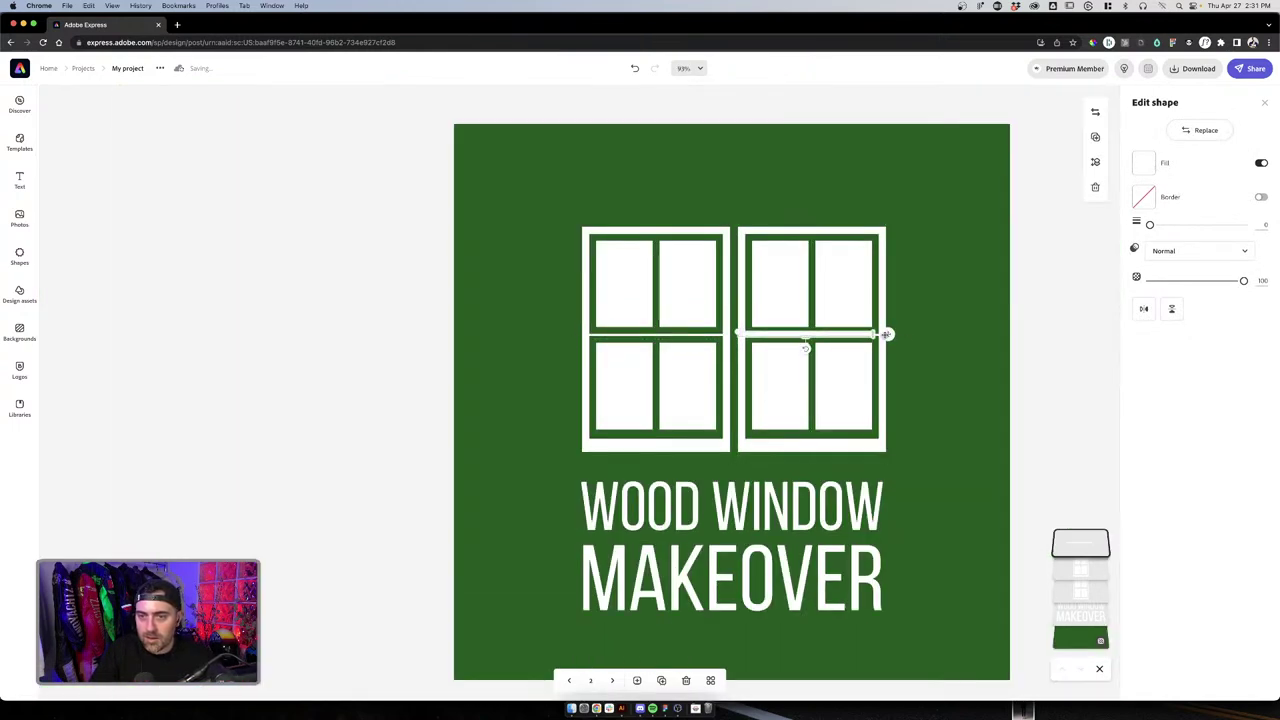
key("cmd+z")
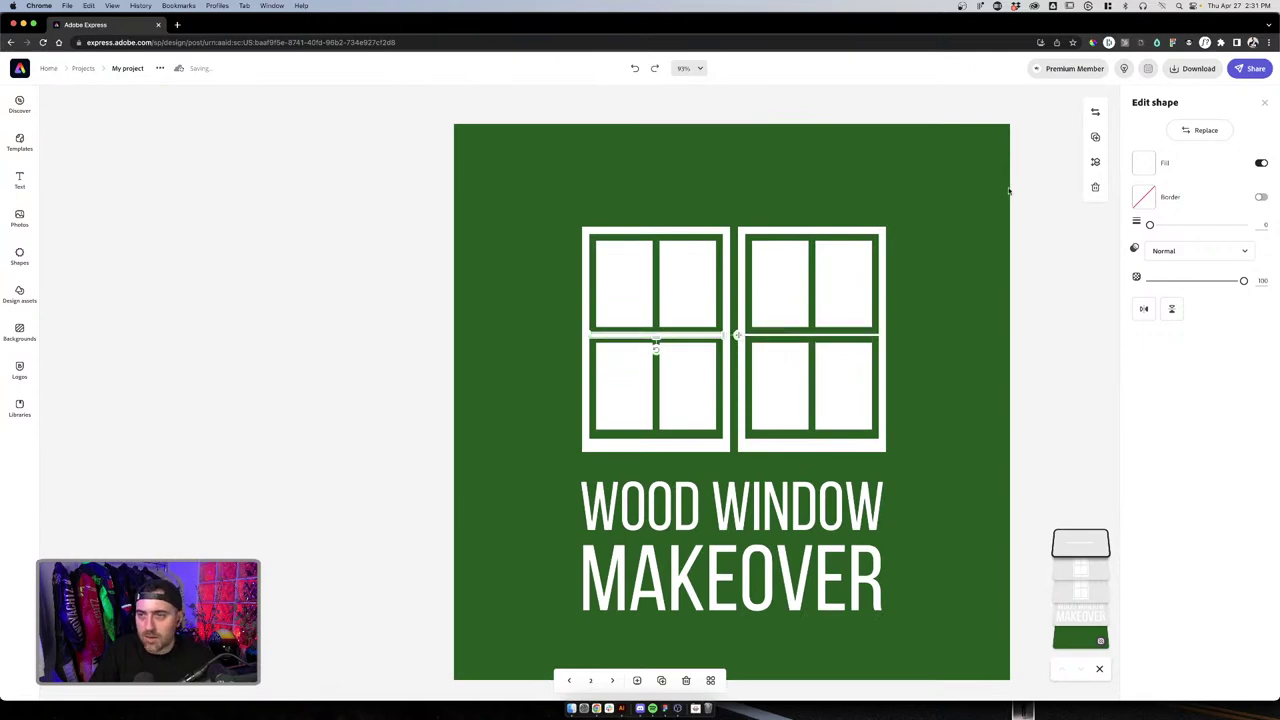
left_click(1095, 136)
left_click_drag(707, 347, 853, 334)
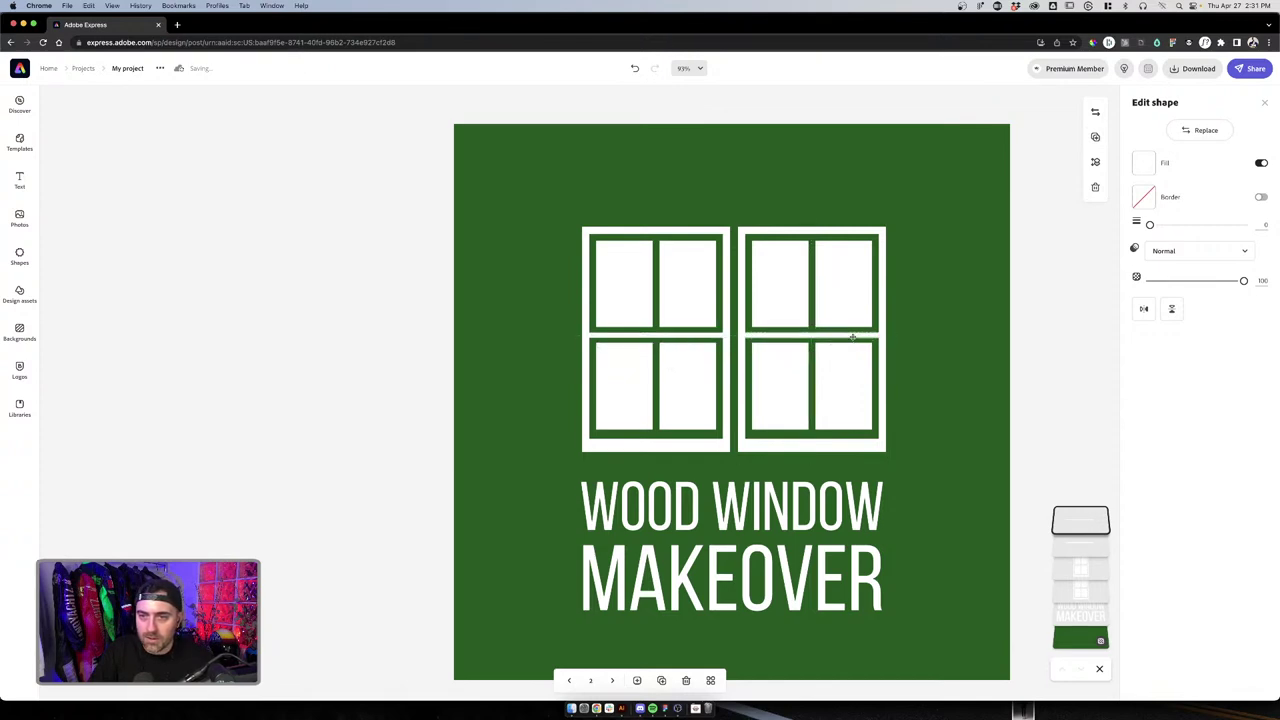
left_click(942, 312)
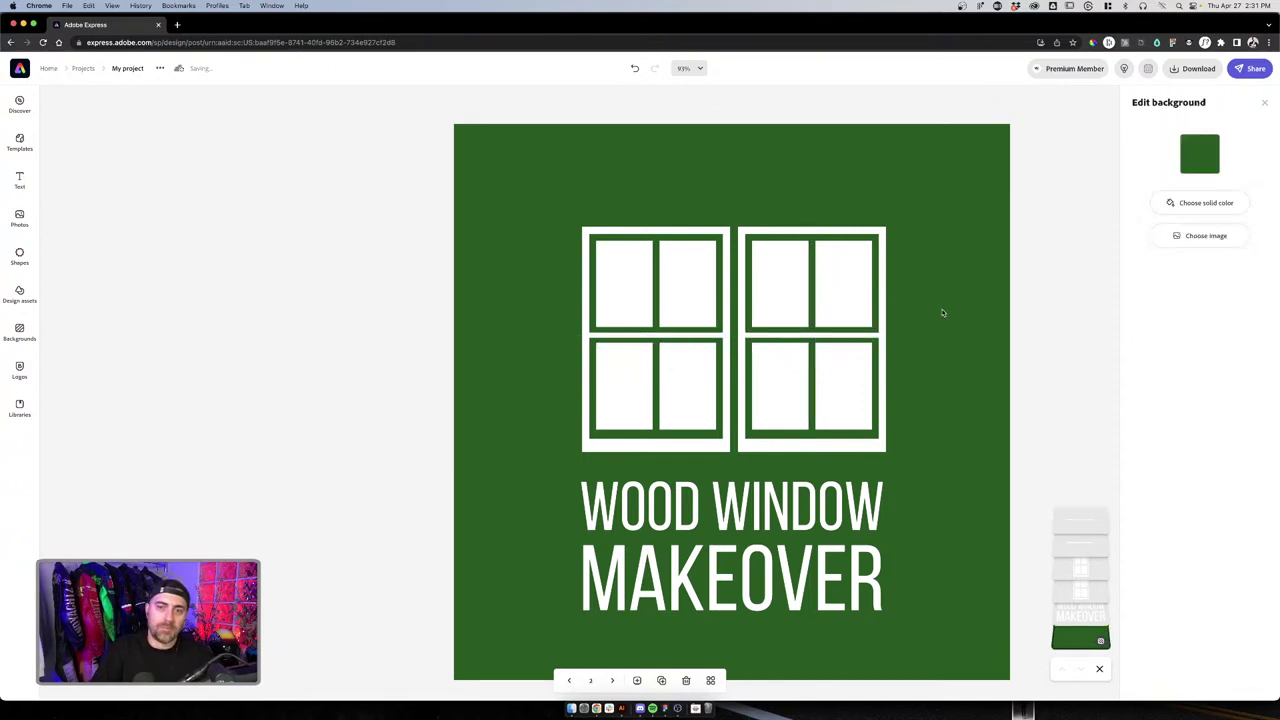
Duplicate the page to copy the whole design onto a new page 3
scroll(942, 313, "down", 5)
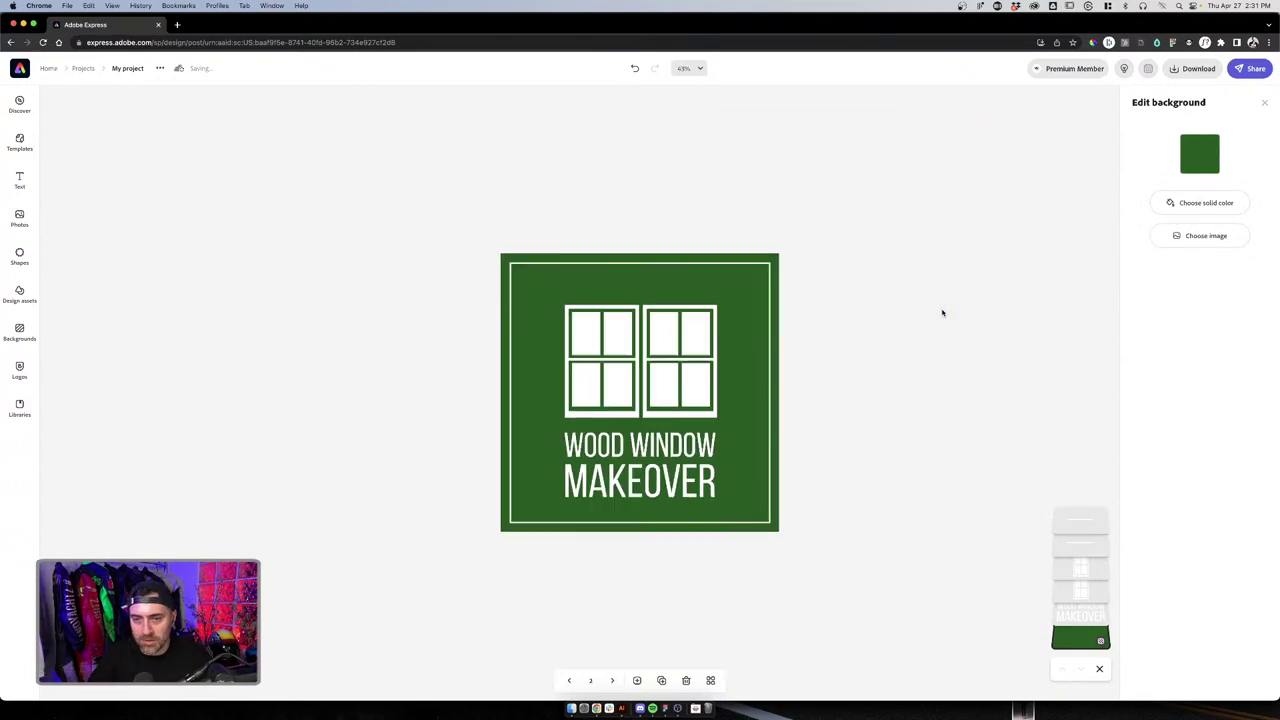
scroll(680, 340, "up", 4)
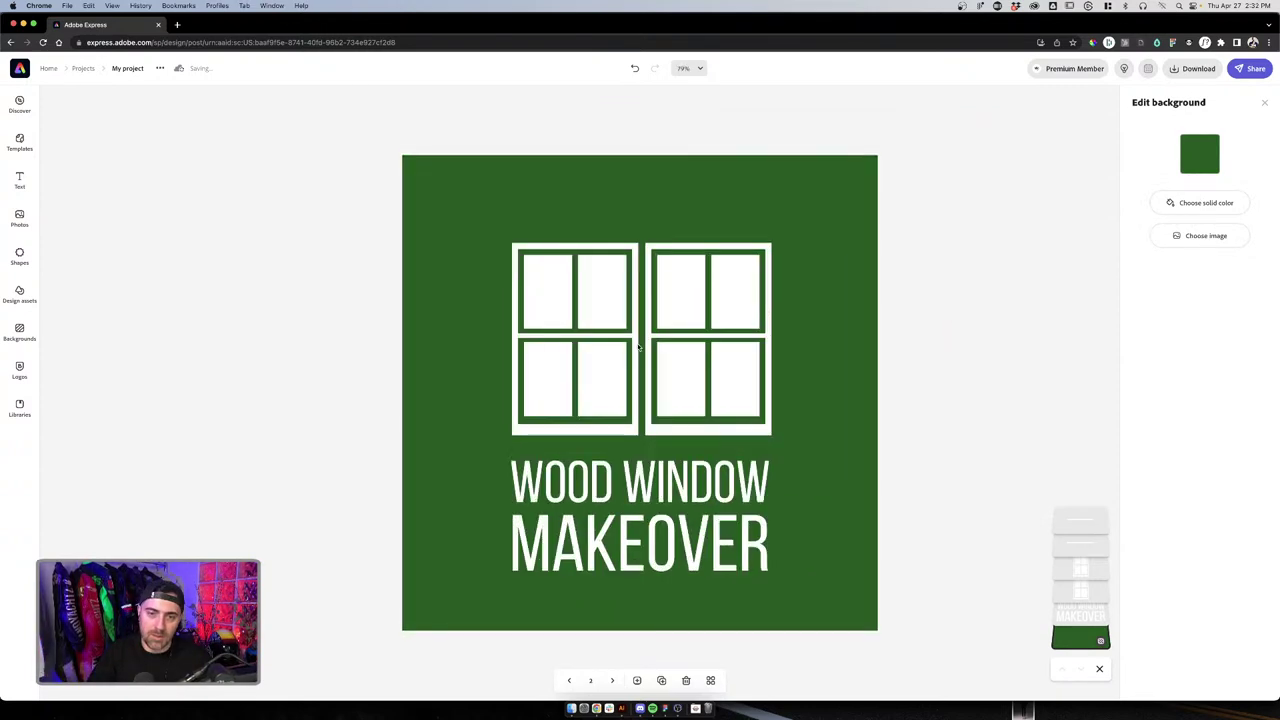
left_click(727, 500)
left_click(718, 595)
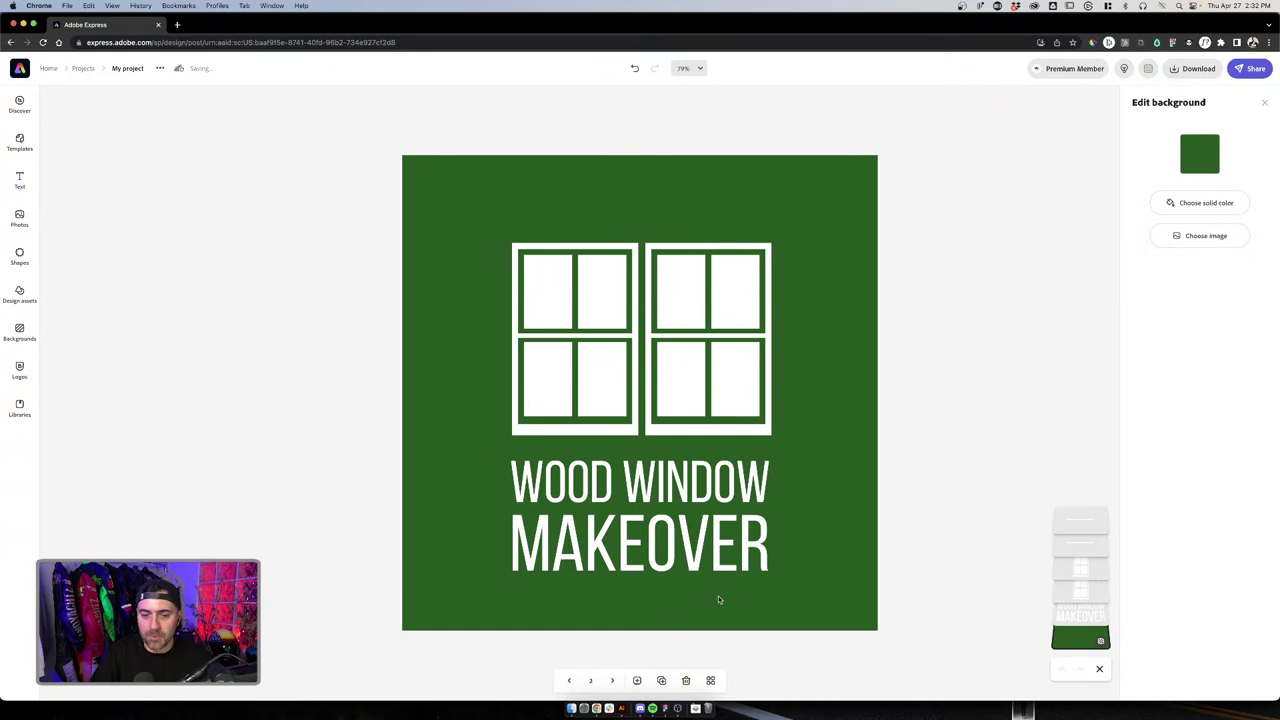
left_click(661, 680)
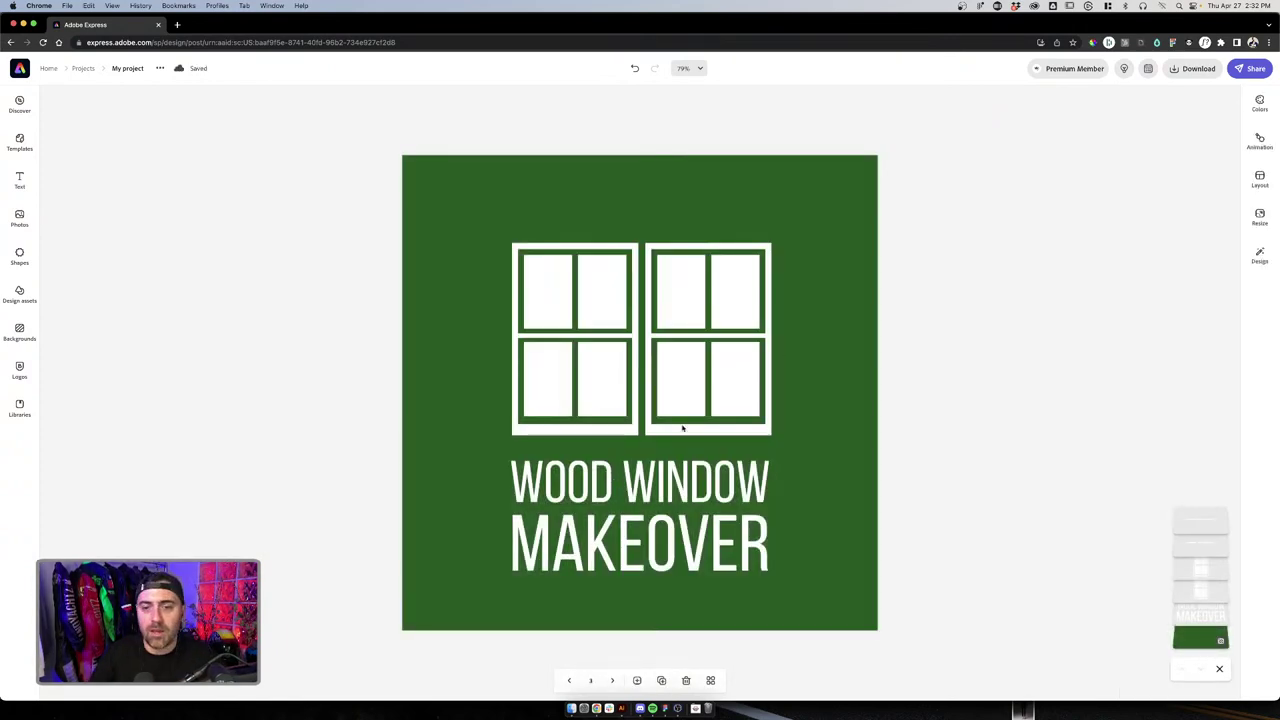
left_click(714, 474)
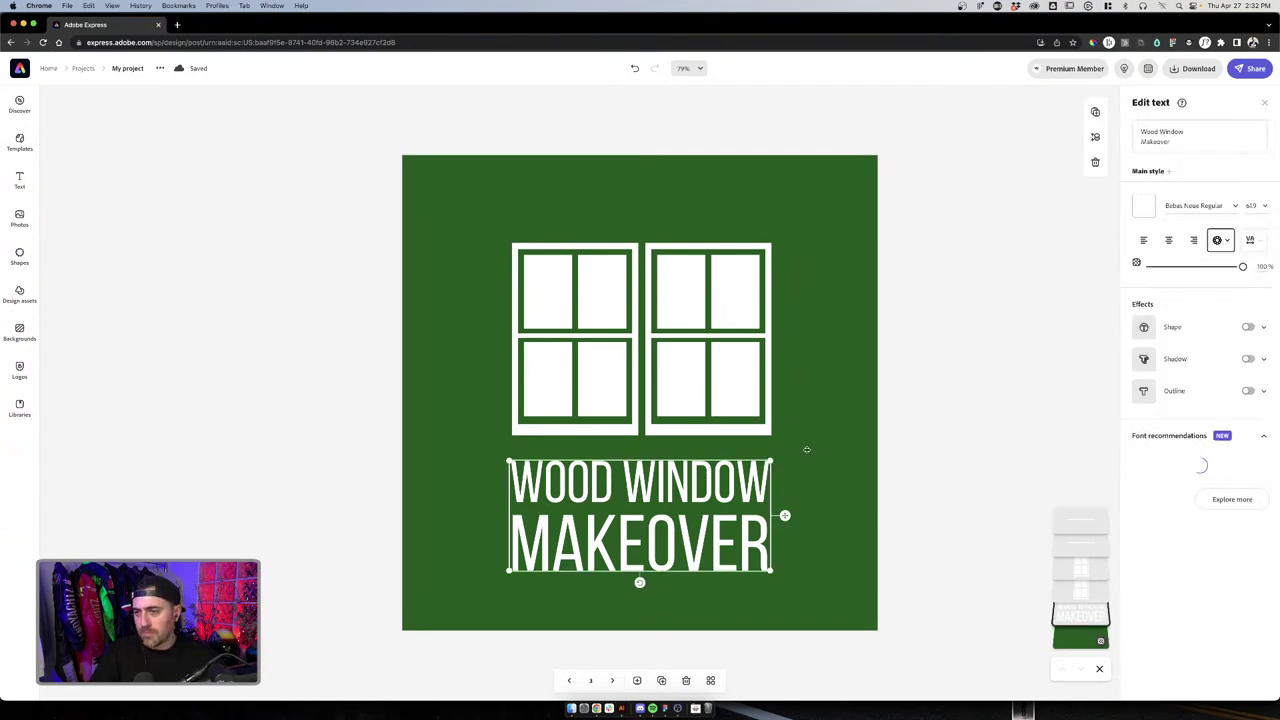
Give the title a shape backing, pick the vertical-WOOD magic layout, and move it above the windows
left_click(1266, 330)
left_click(1266, 330)
left_click(1227, 239)
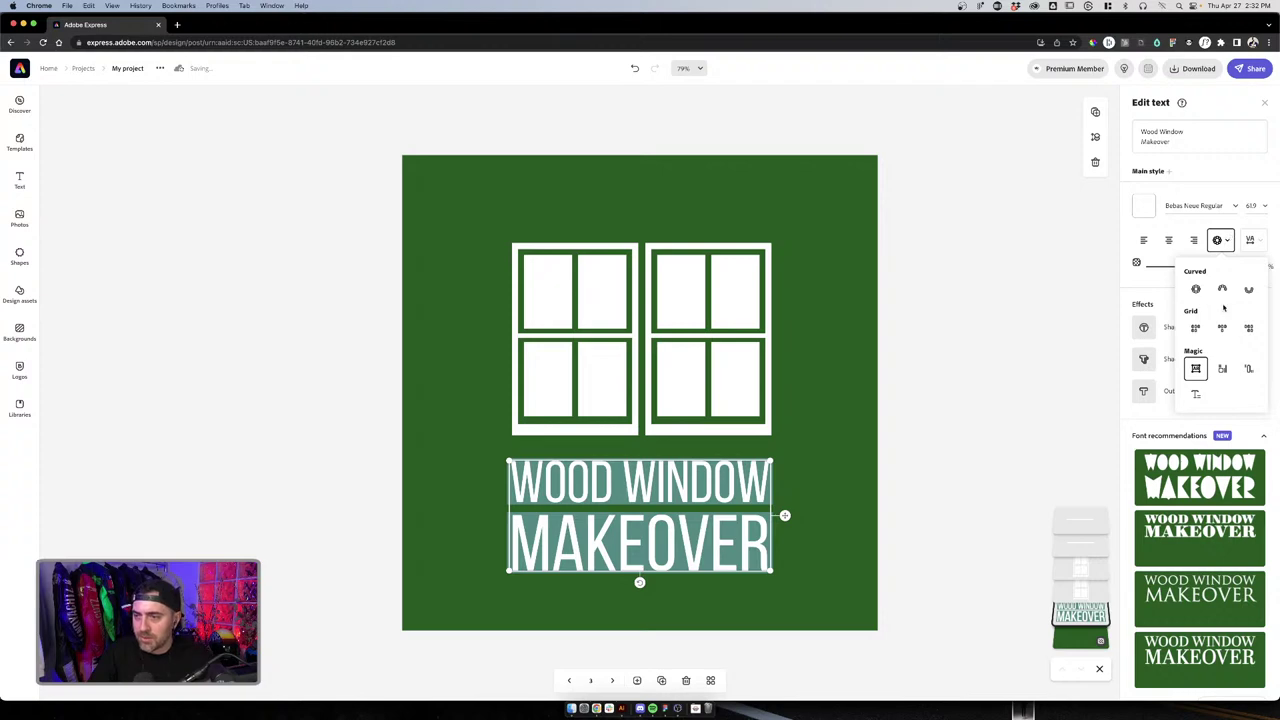
left_click(1196, 395)
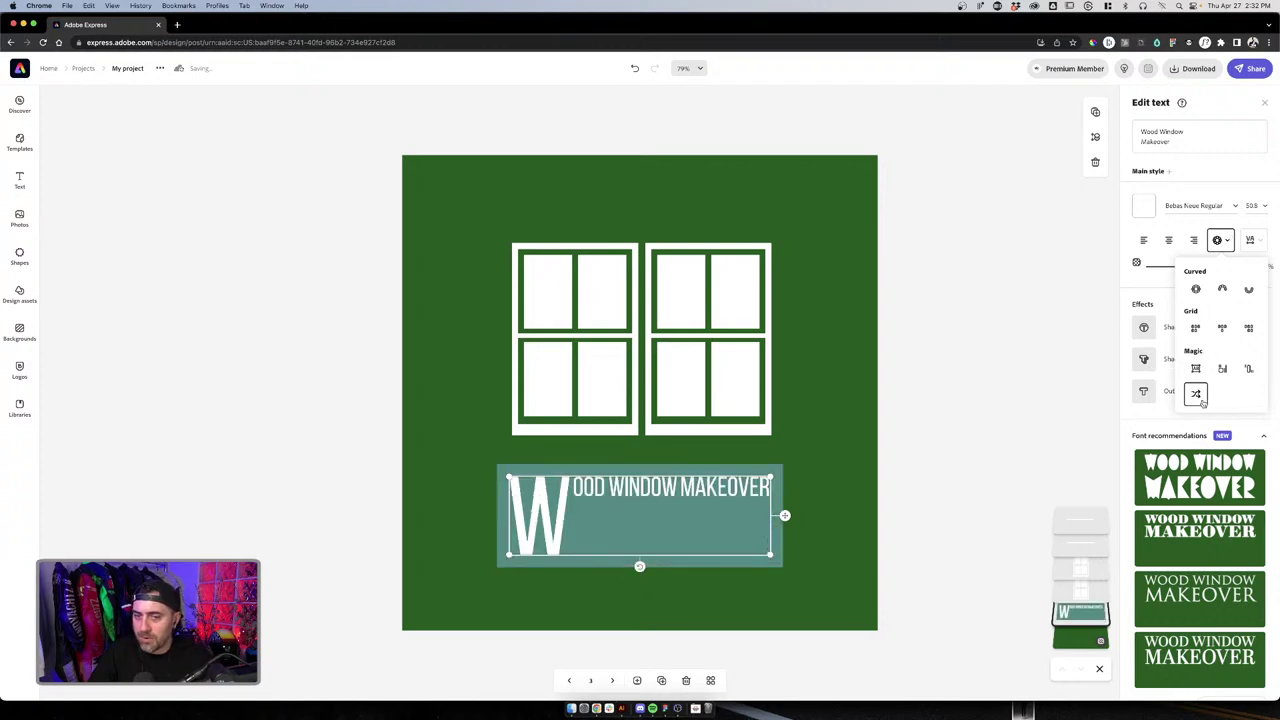
left_click(1196, 393)
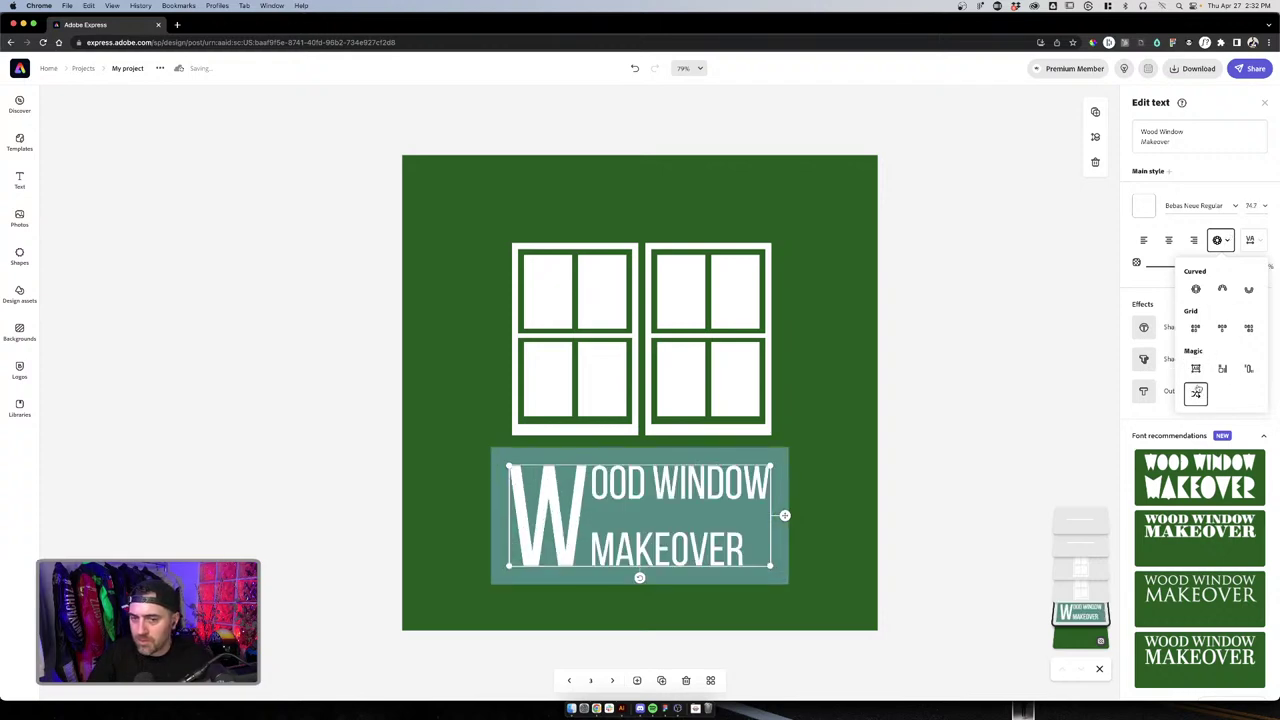
left_click(1196, 369)
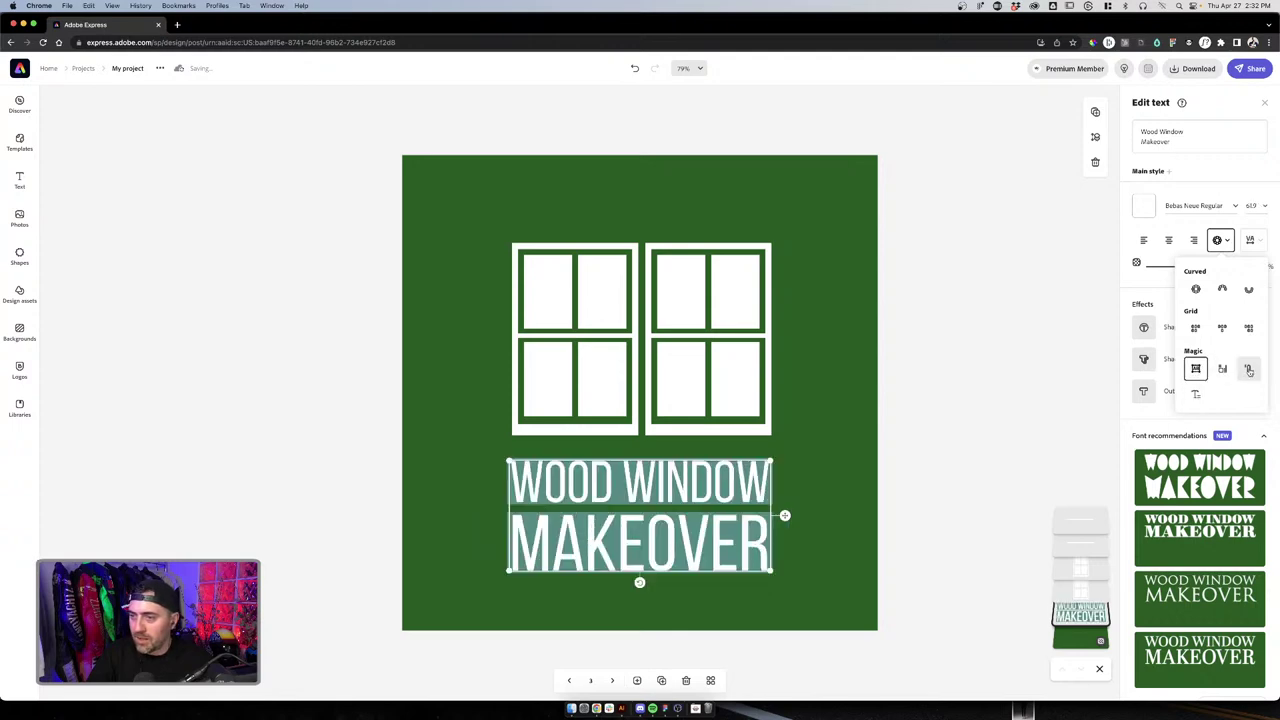
left_click(1222, 369)
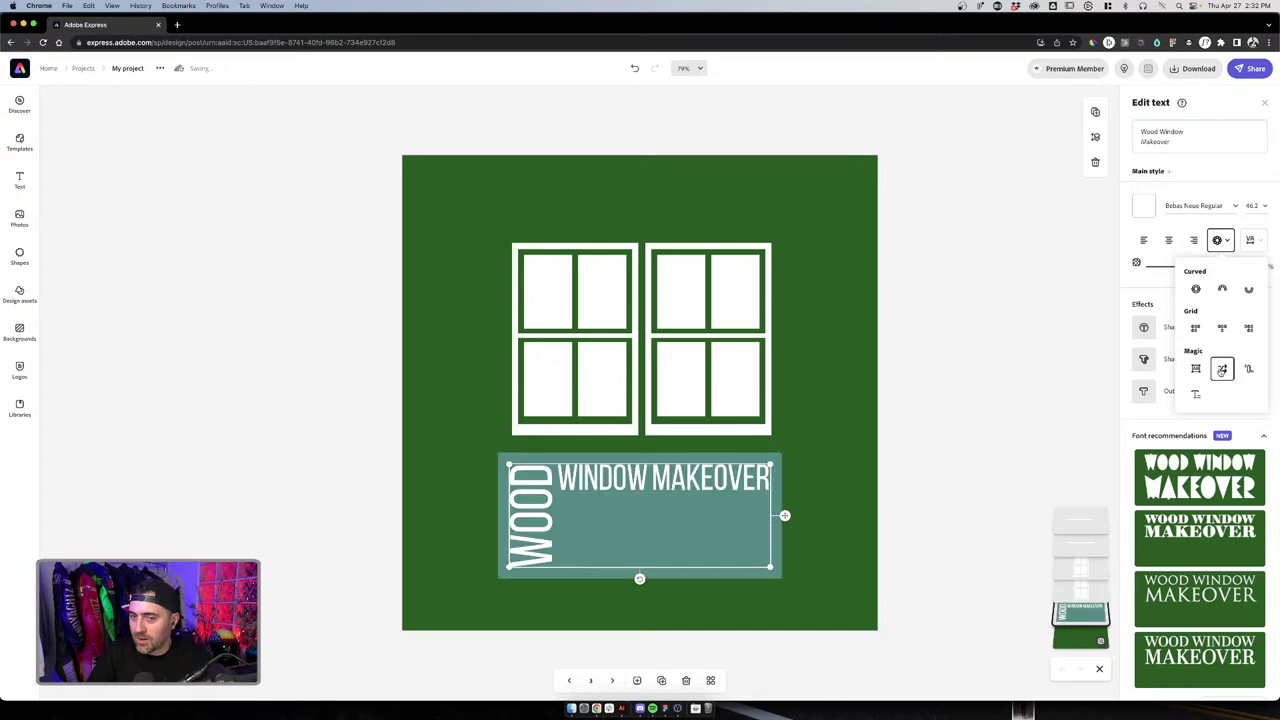
left_click_drag(639, 480, 591, 223)
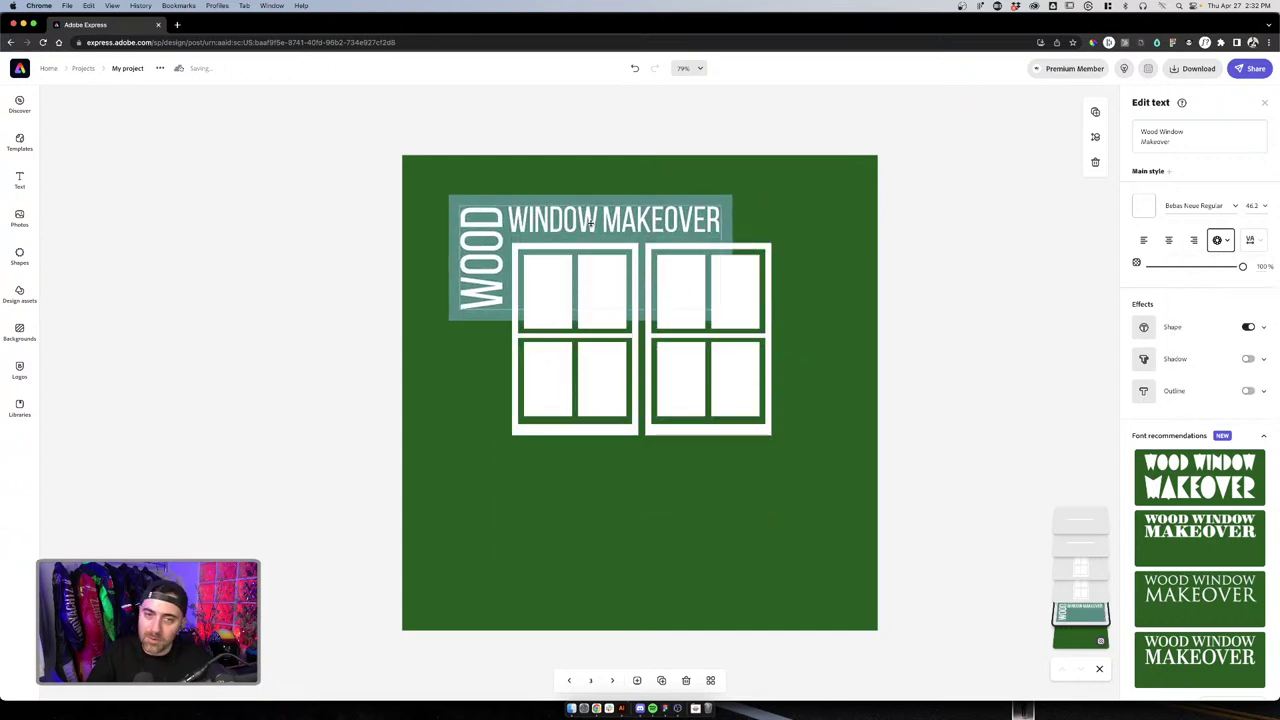
Leave Mask text off and remove the teal shape background behind the title
left_click(694, 178)
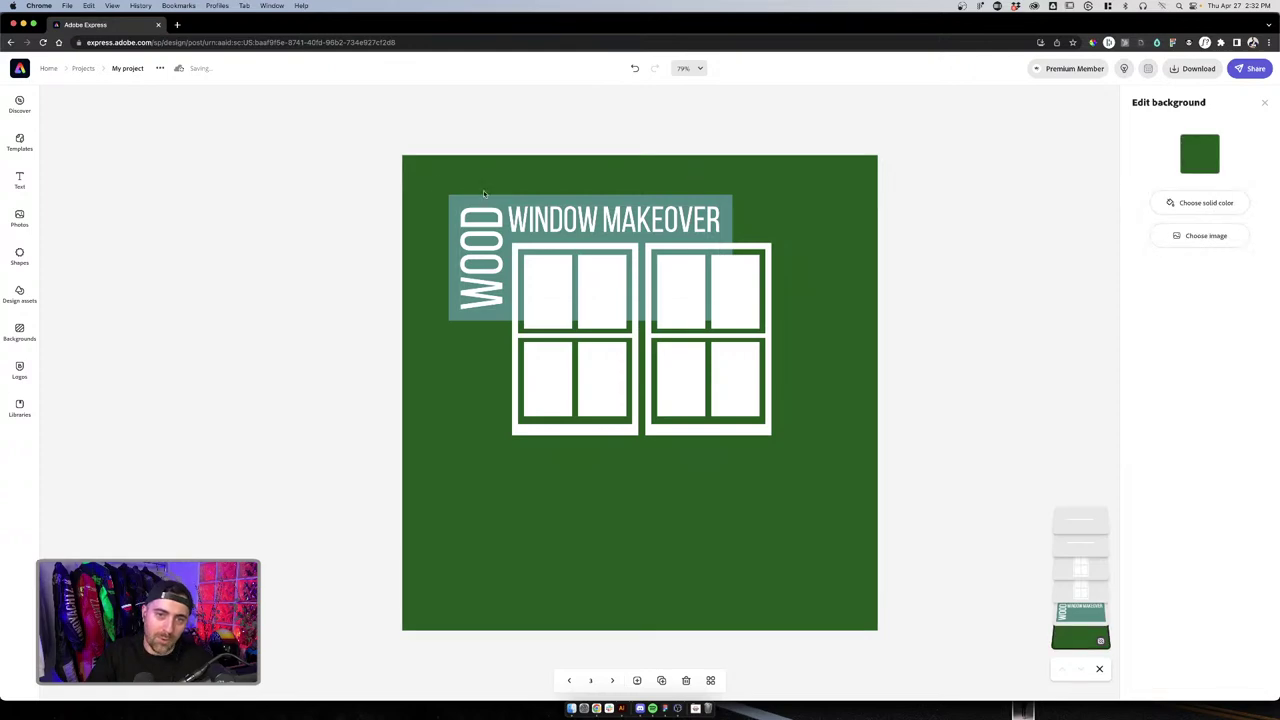
left_click(597, 217)
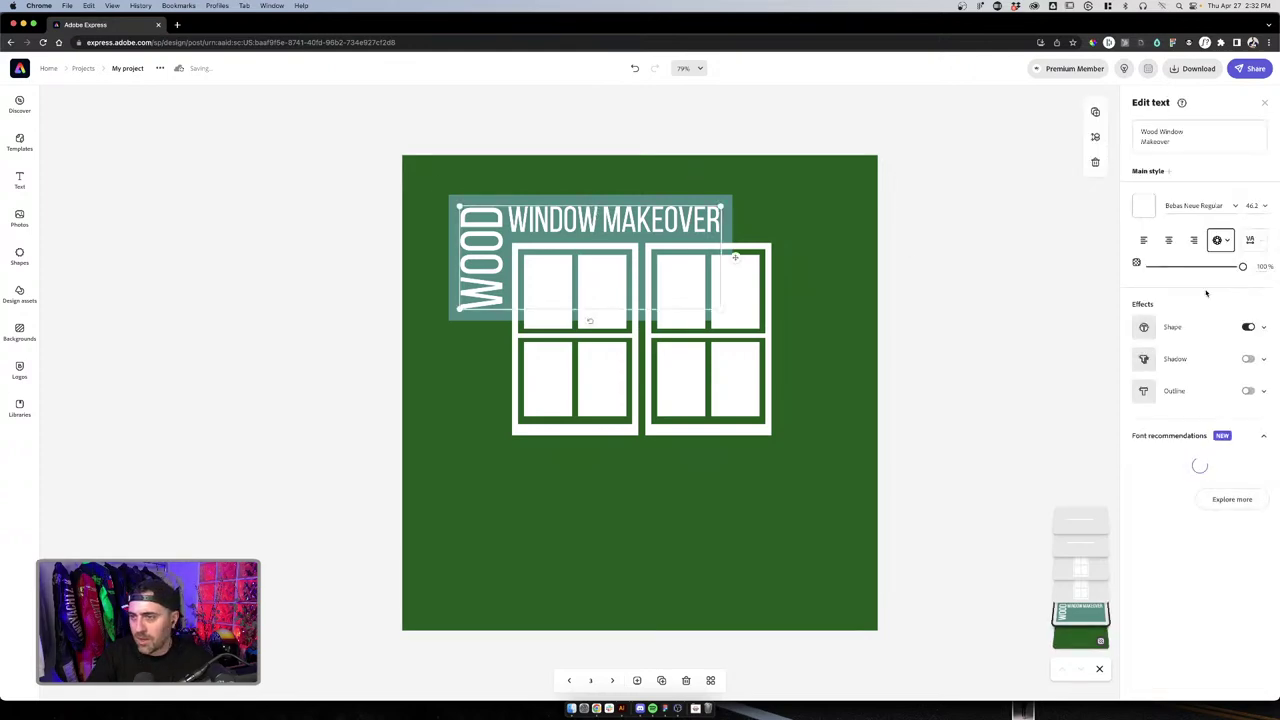
left_click(1262, 328)
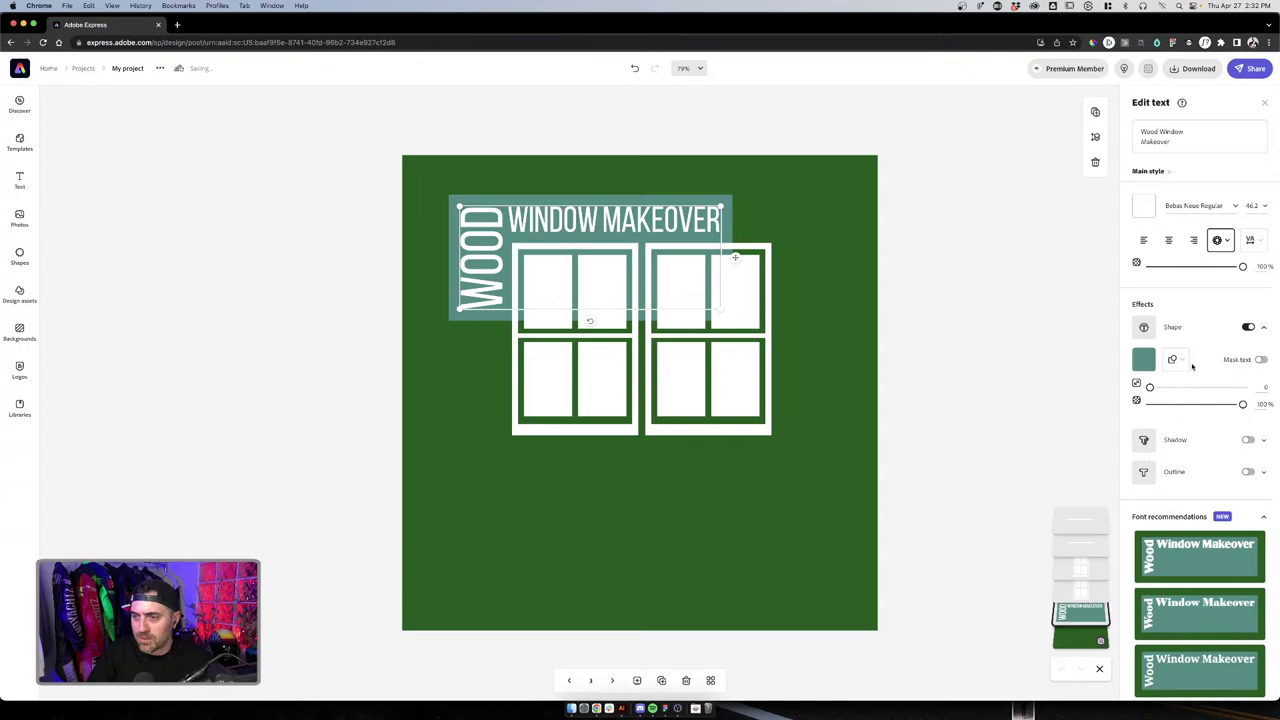
left_click(1261, 360)
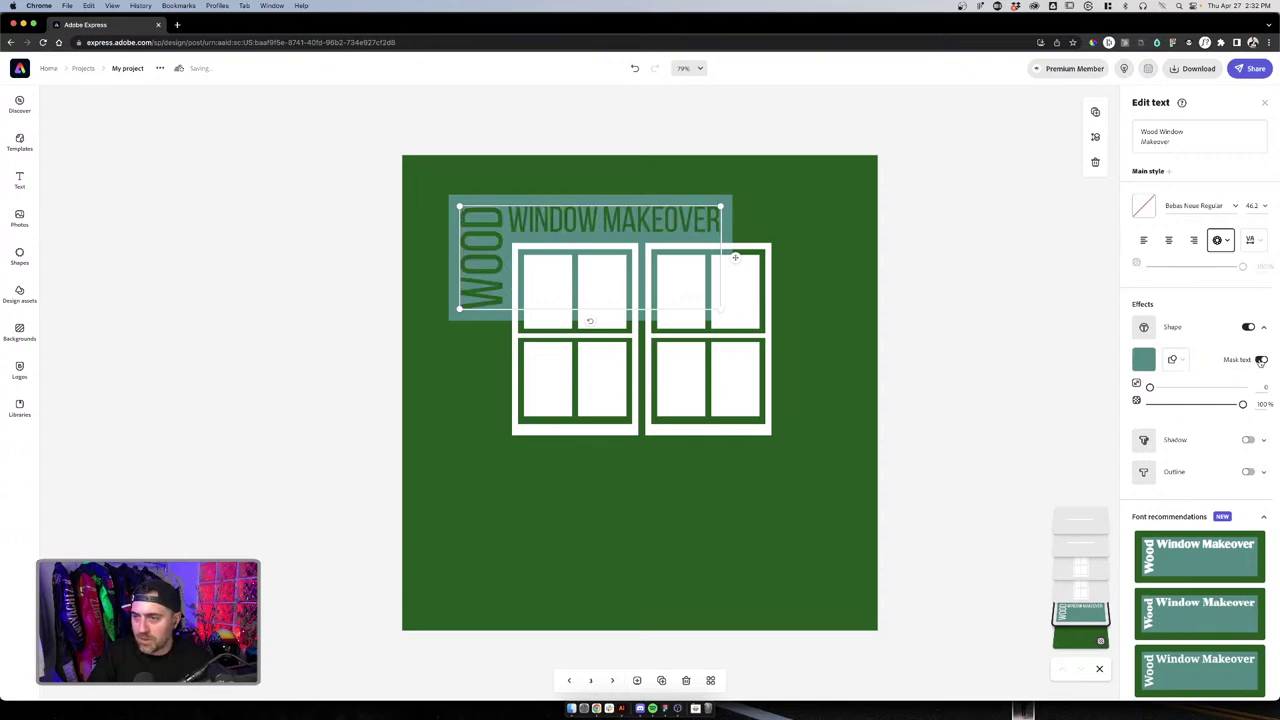
left_click(1261, 360)
left_click(1143, 359)
left_click(1143, 359)
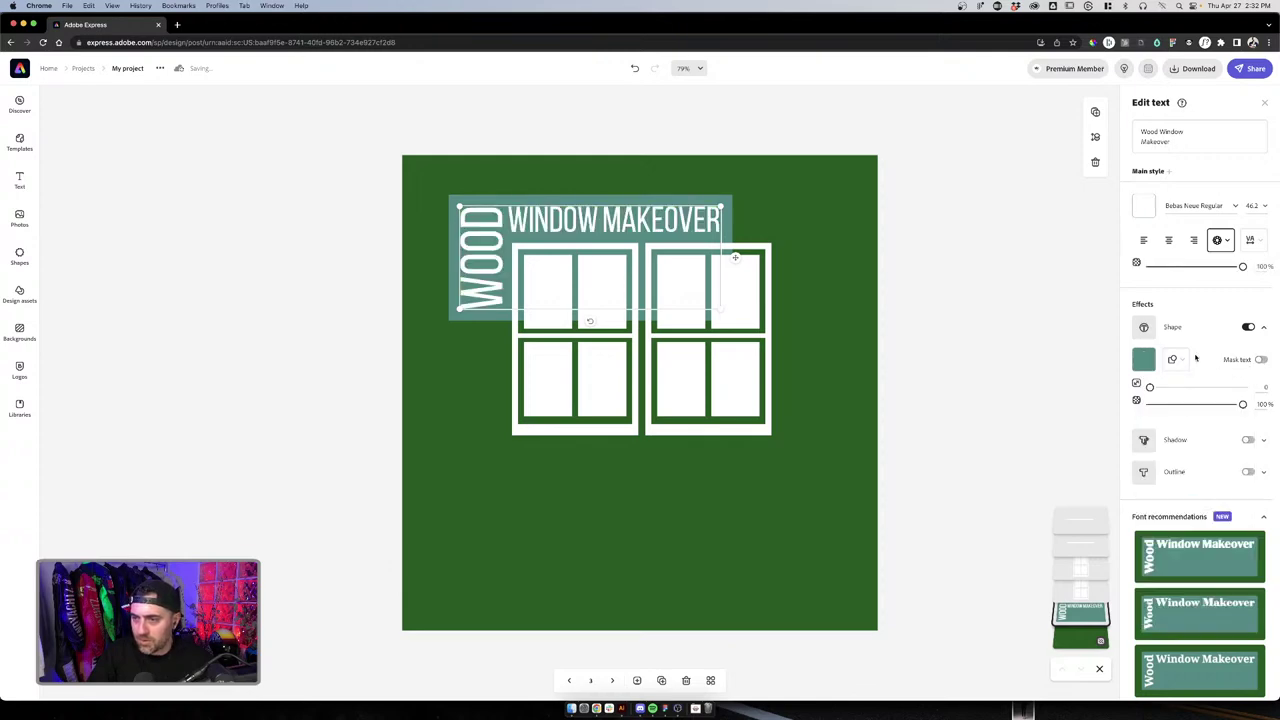
left_click(1250, 328)
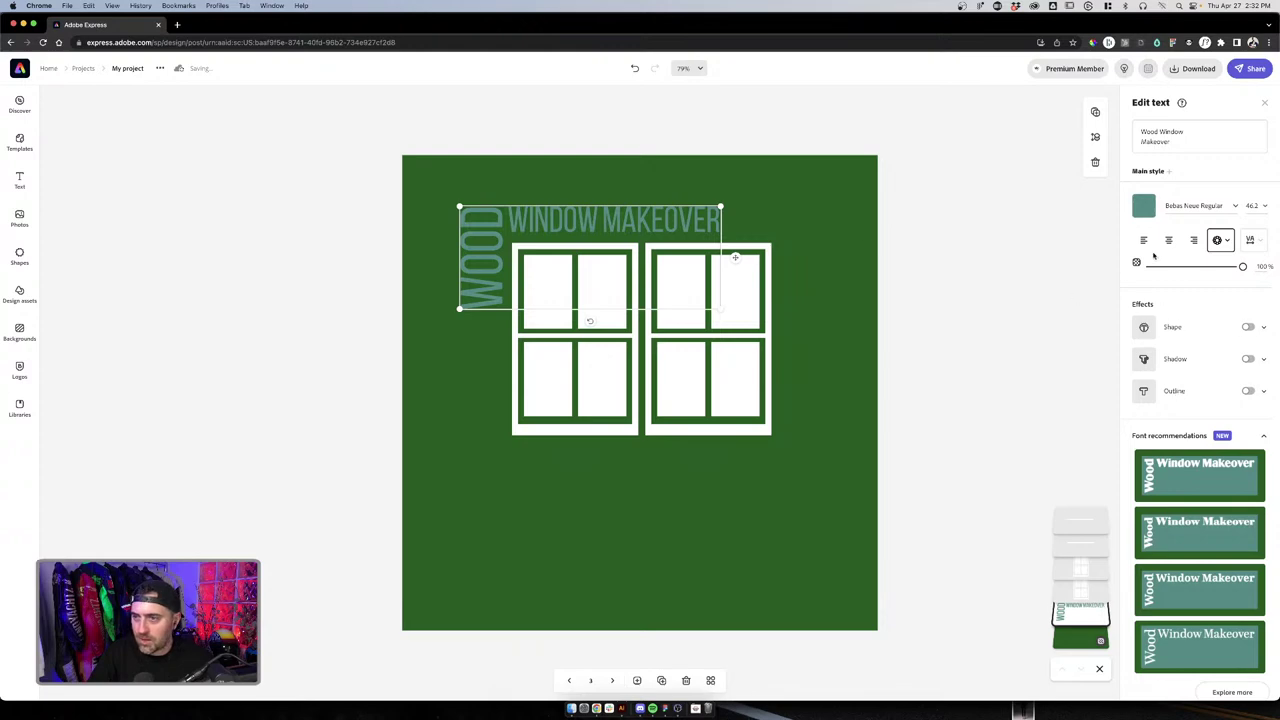
Try white title text, then undo back to the earlier title layout
left_click(1143, 206)
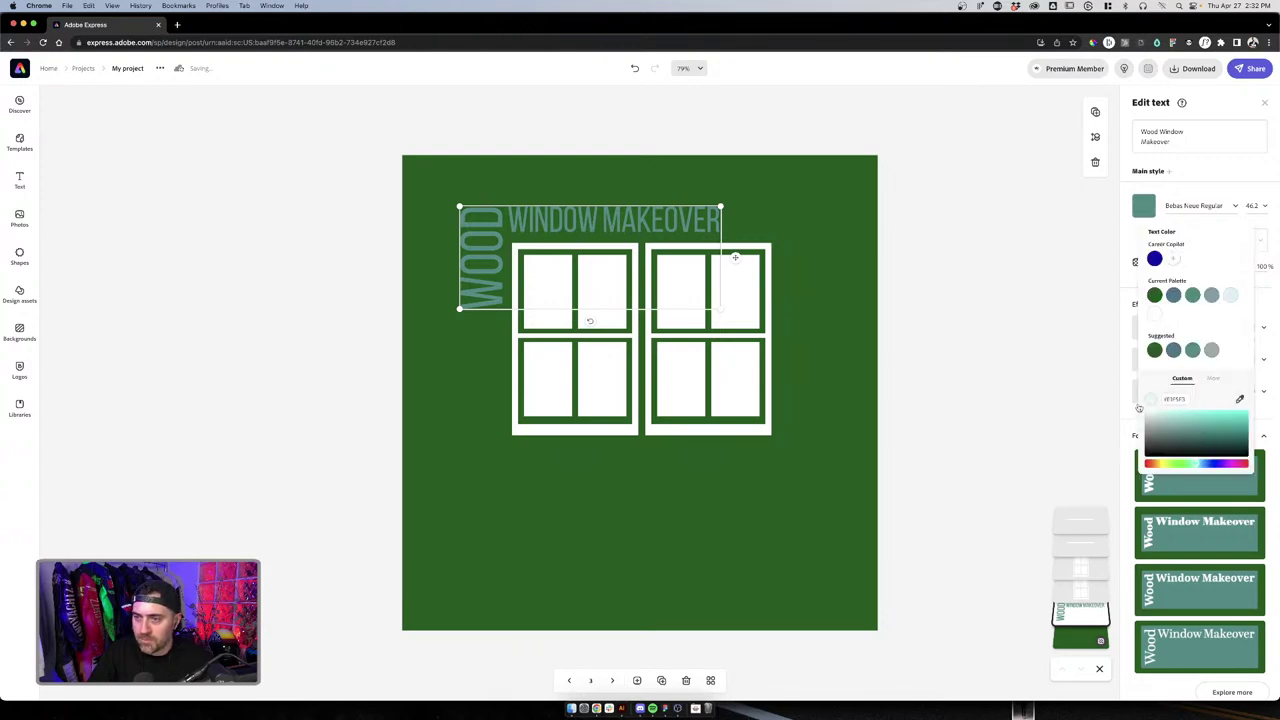
left_click(994, 317)
left_click(971, 300)
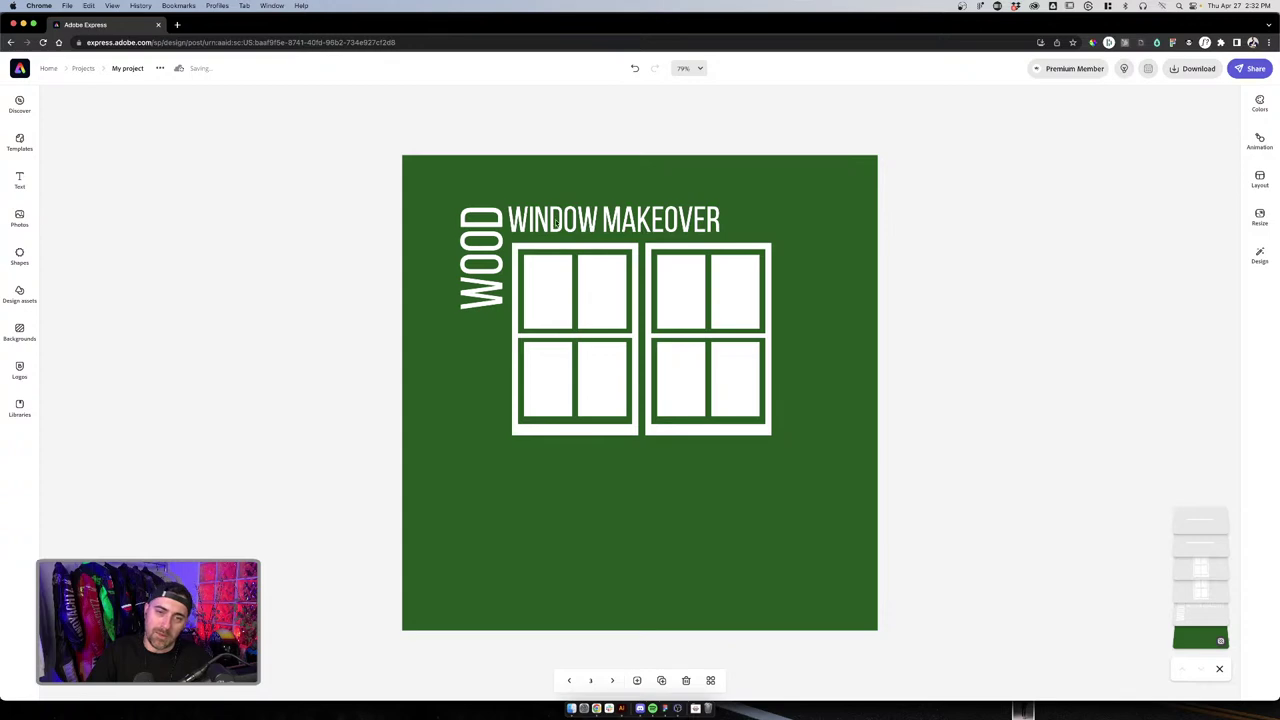
left_click(556, 222)
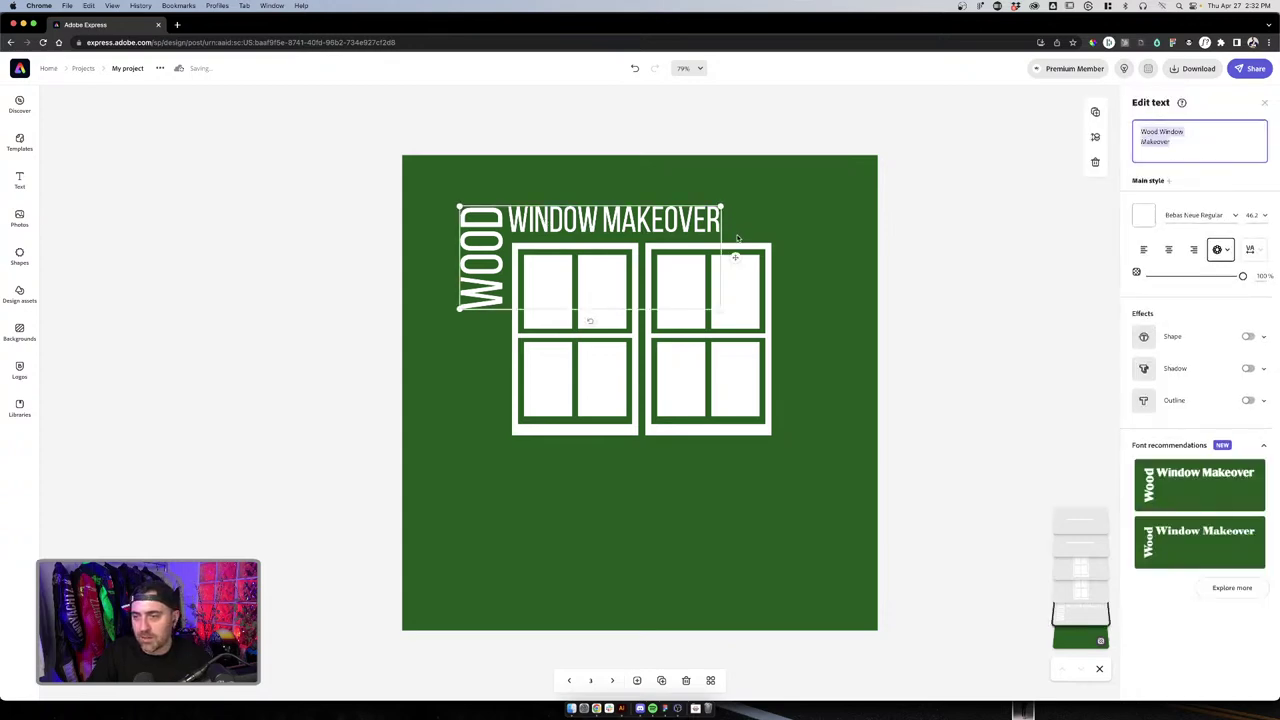
key("super+z")
key("super+z")
key("super+z")
key("super+z")
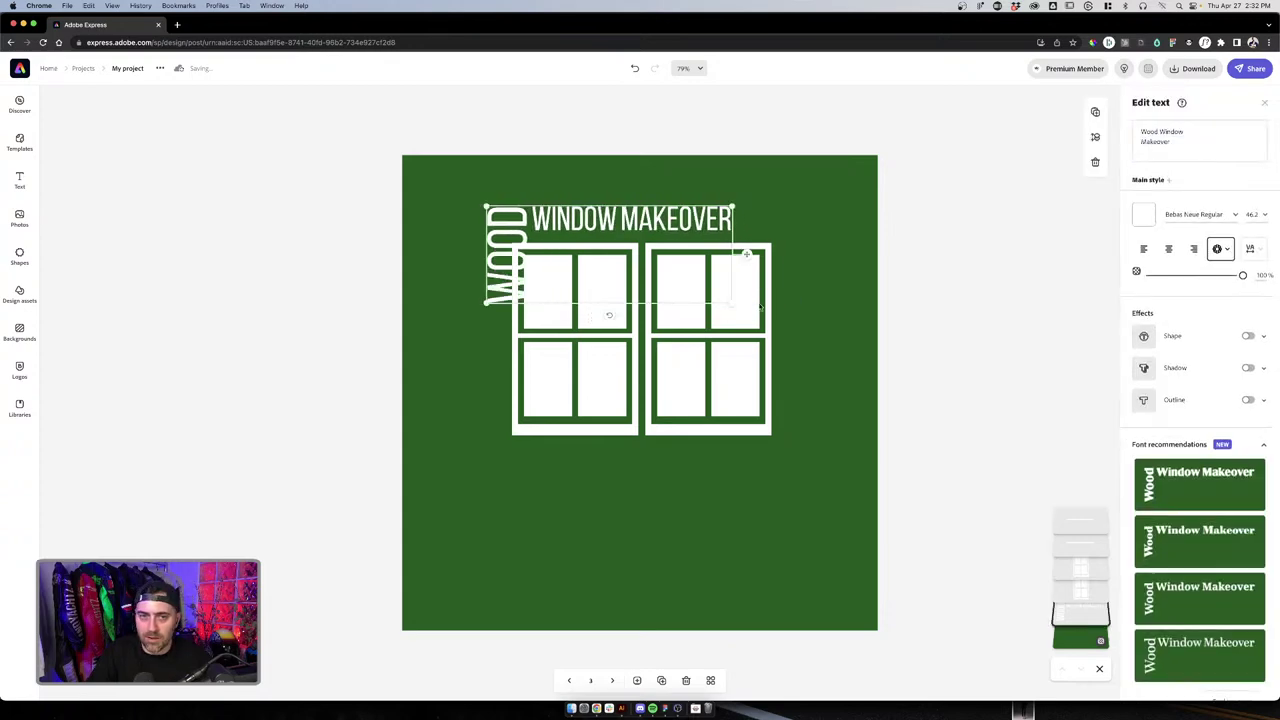
Enlarge the title, make it white, and move it so WOOD sits left of the windows
left_click_drag(718, 307, 819, 291)
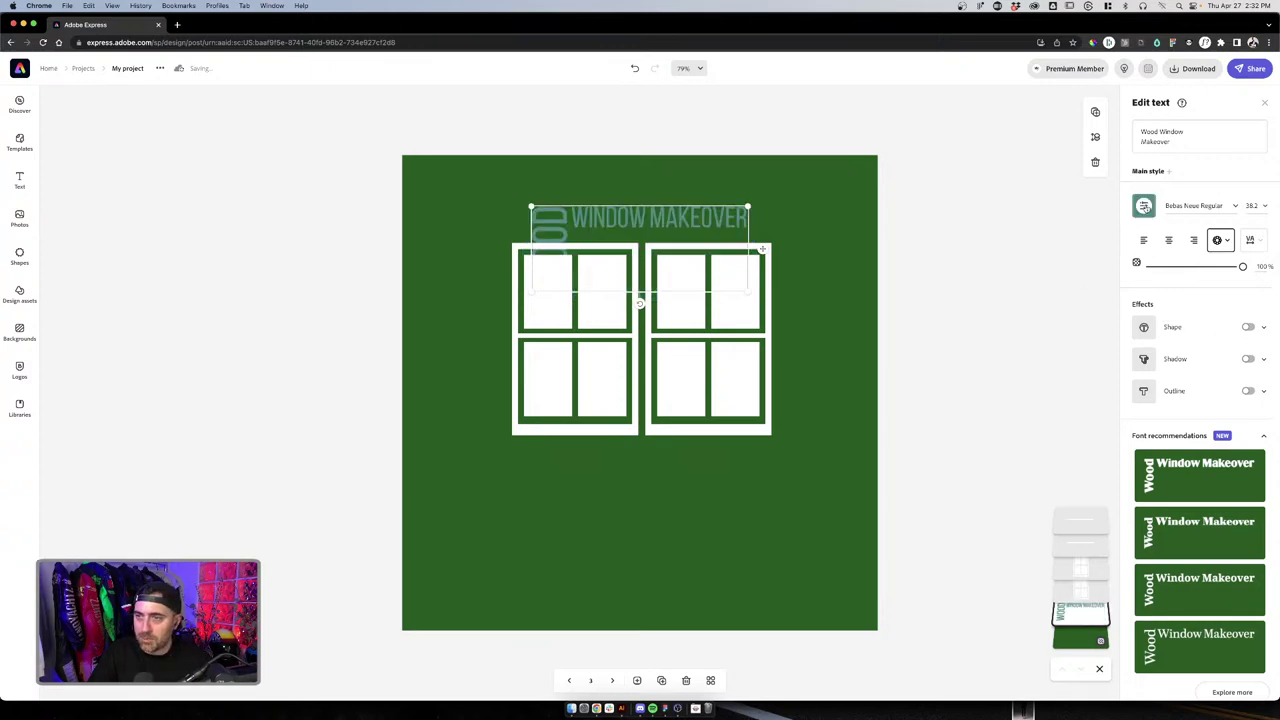
left_click(1143, 205)
left_click(1171, 259)
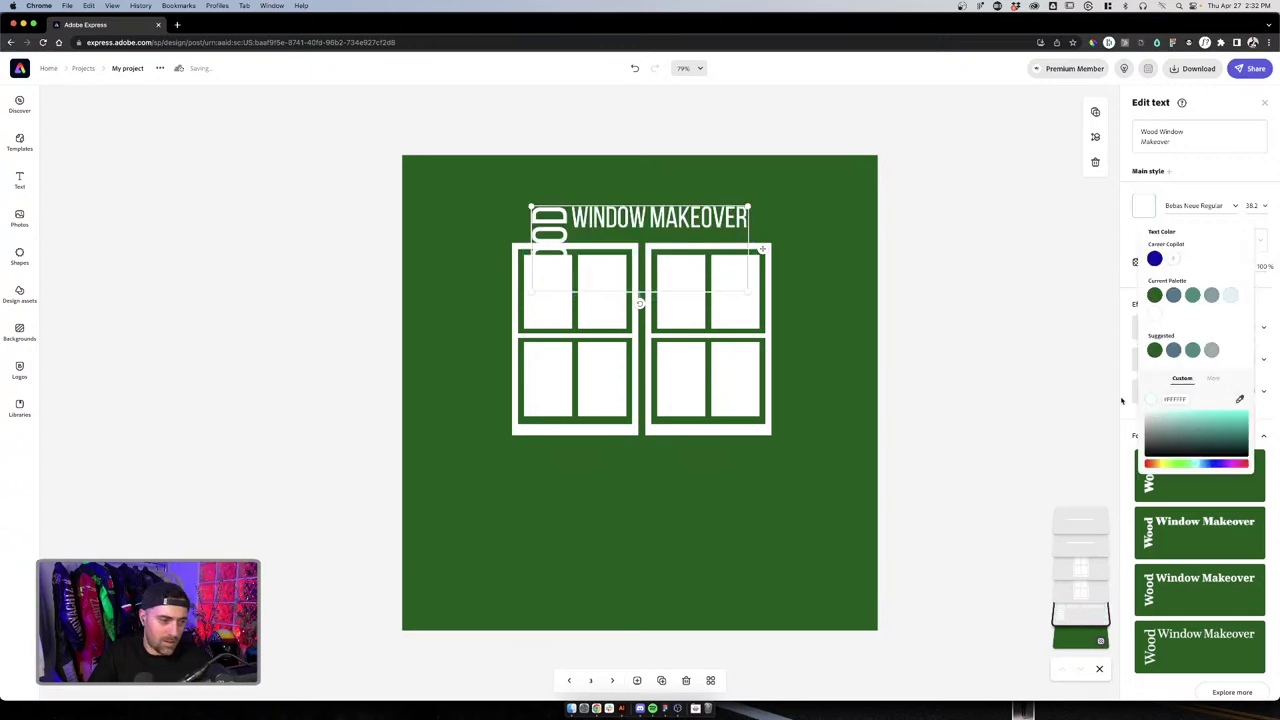
left_click(873, 391)
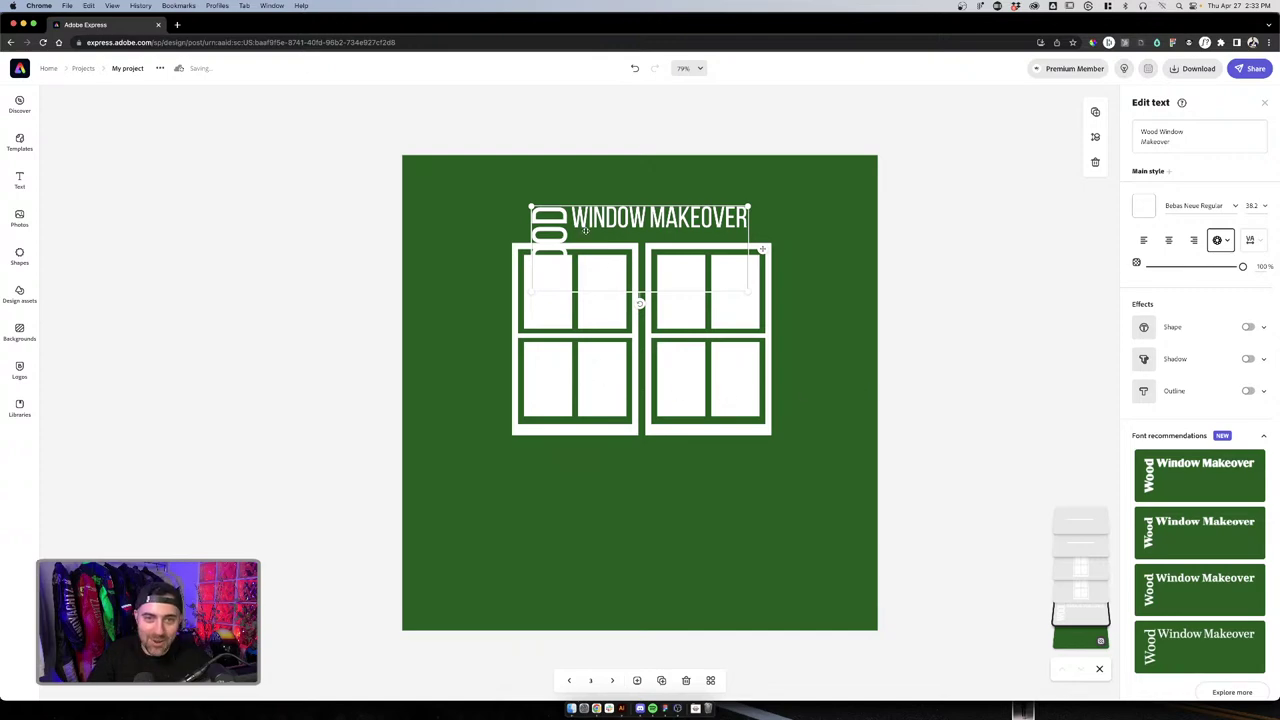
left_click_drag(585, 230, 530, 226)
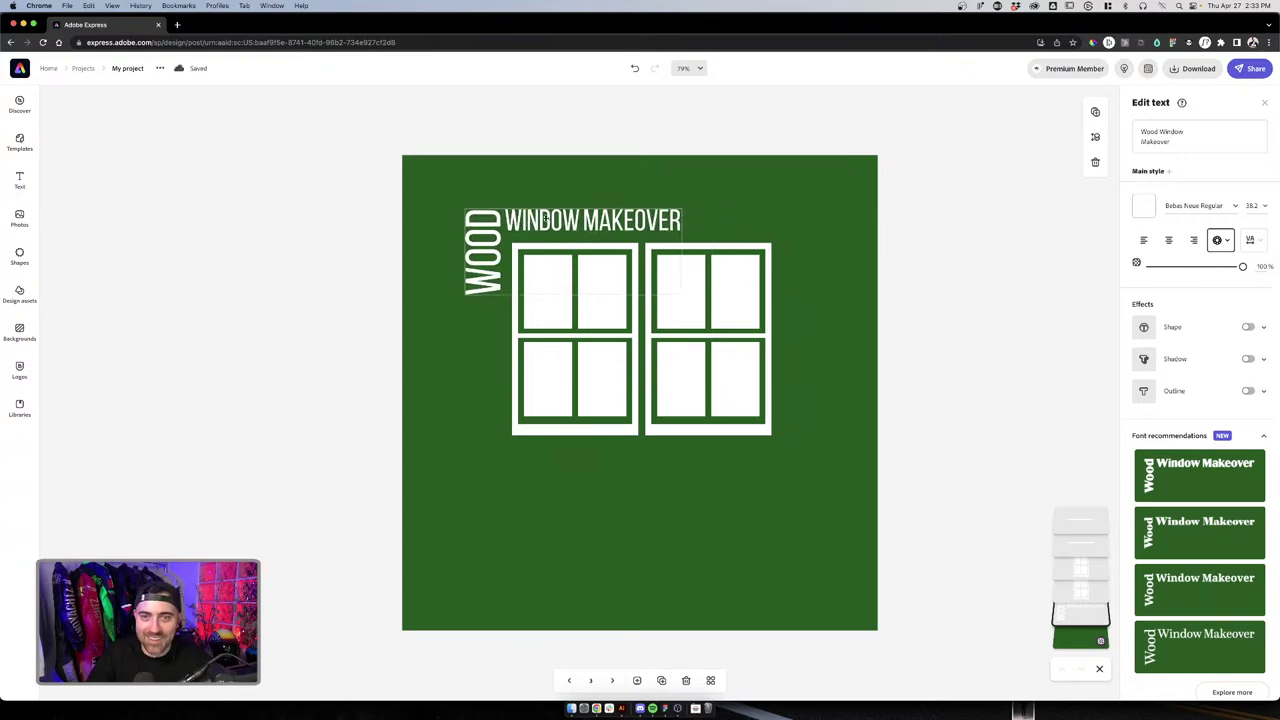
left_click(730, 192)
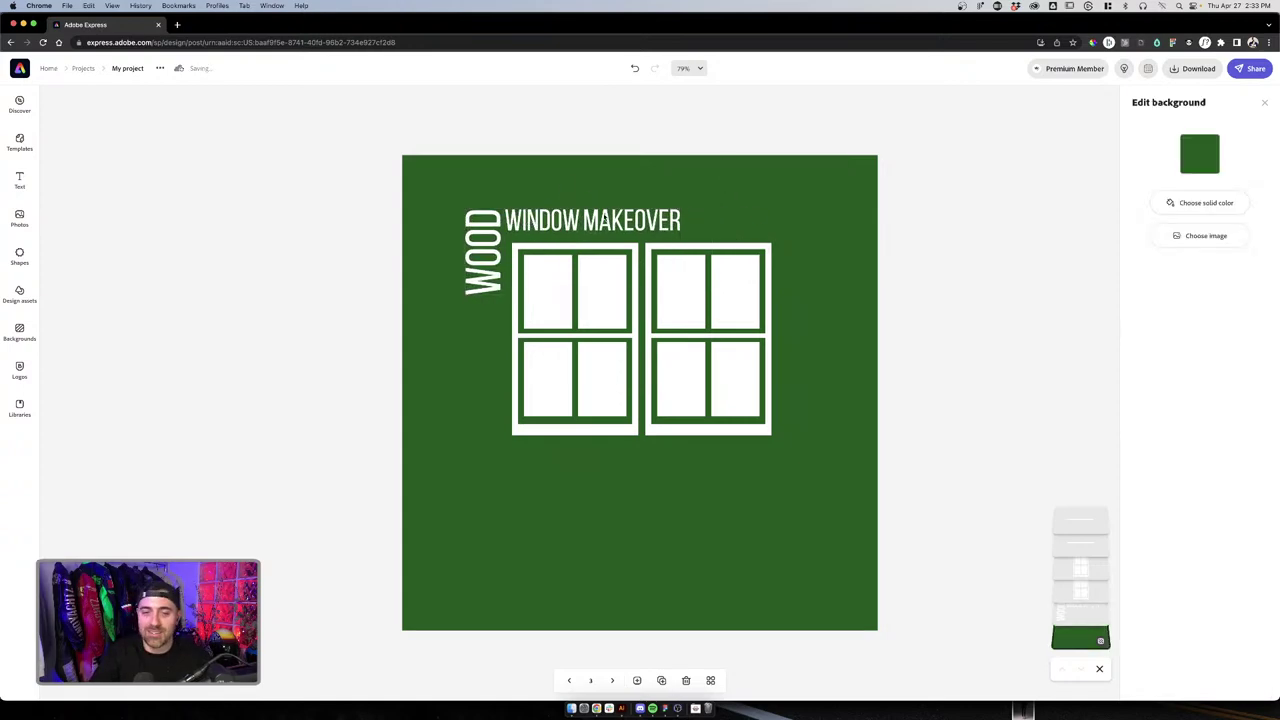
Duplicate the WOOD WINDOW MAKEOVER title and move the copy down over the windows
left_click(586, 218)
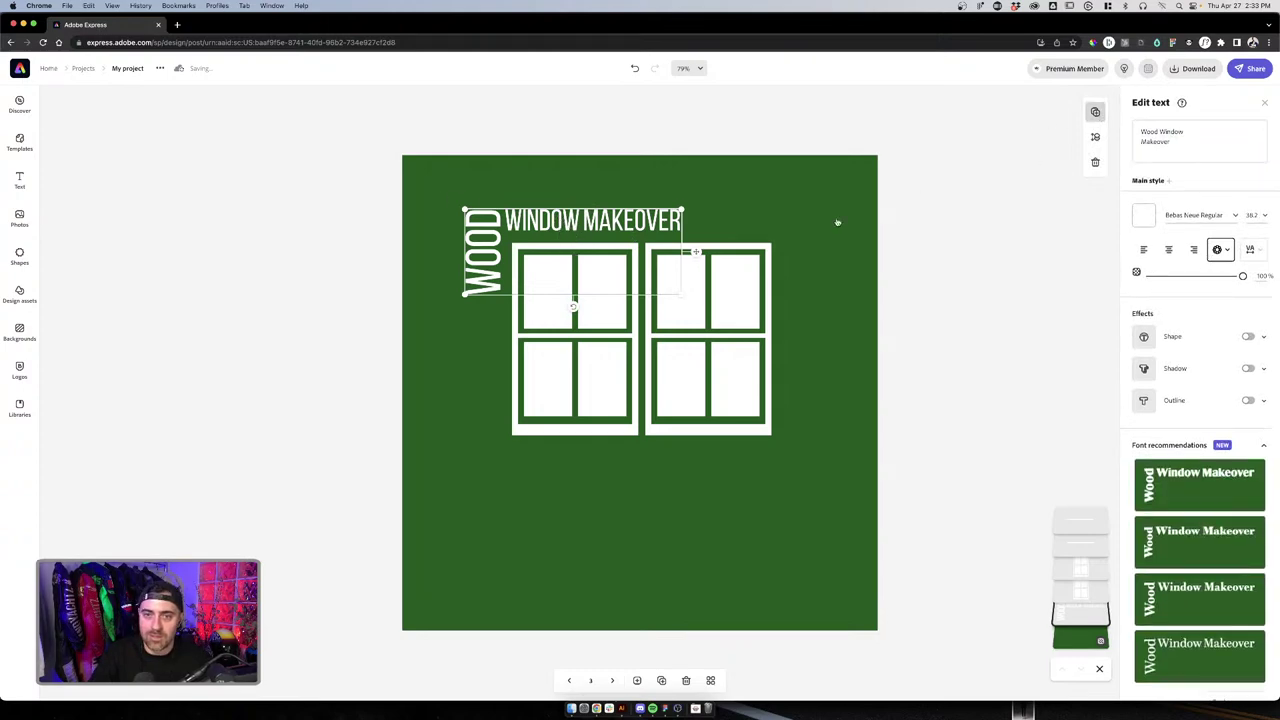
key("super+d")
left_click_drag(696, 251, 712, 424)
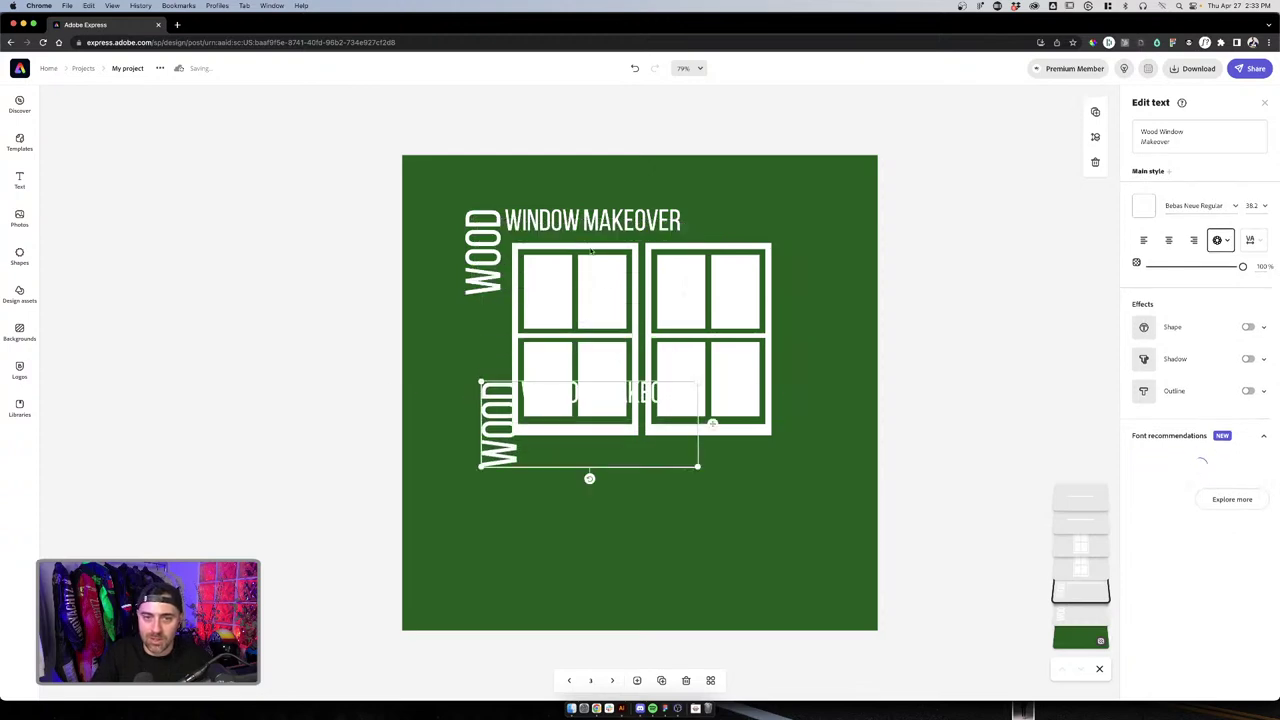
left_click(592, 250)
left_click(591, 221)
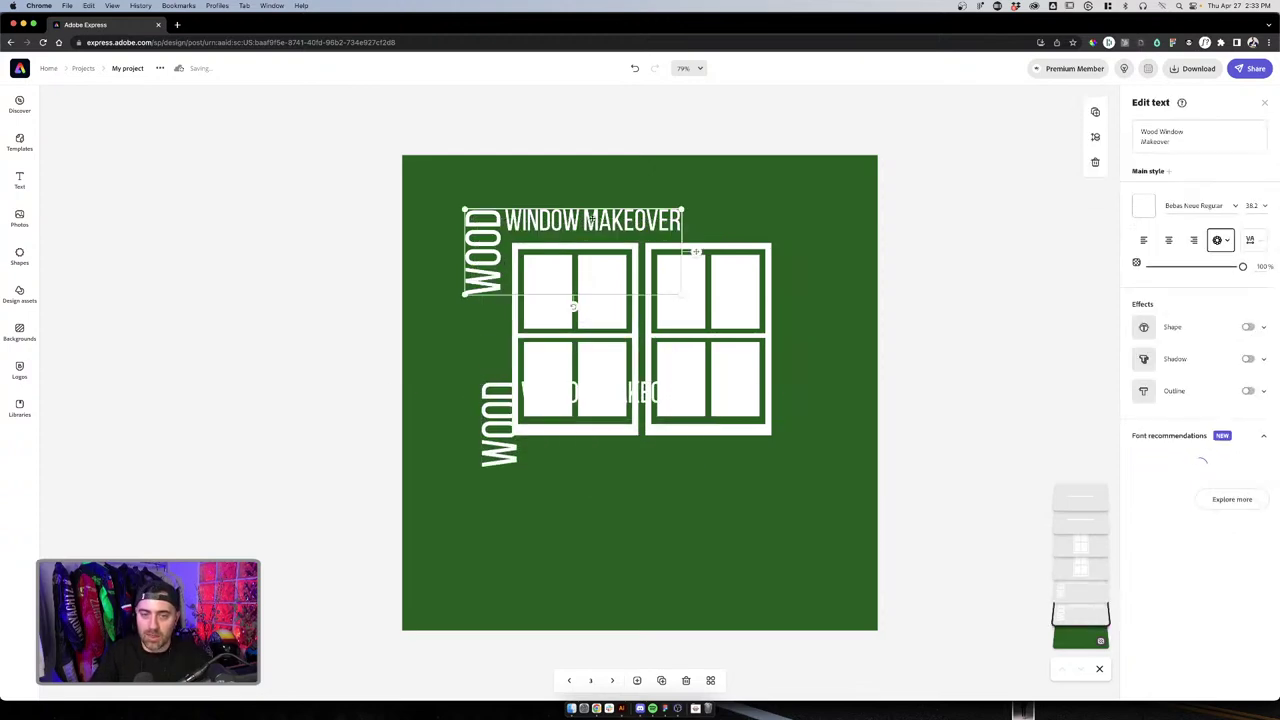
key("super+z")
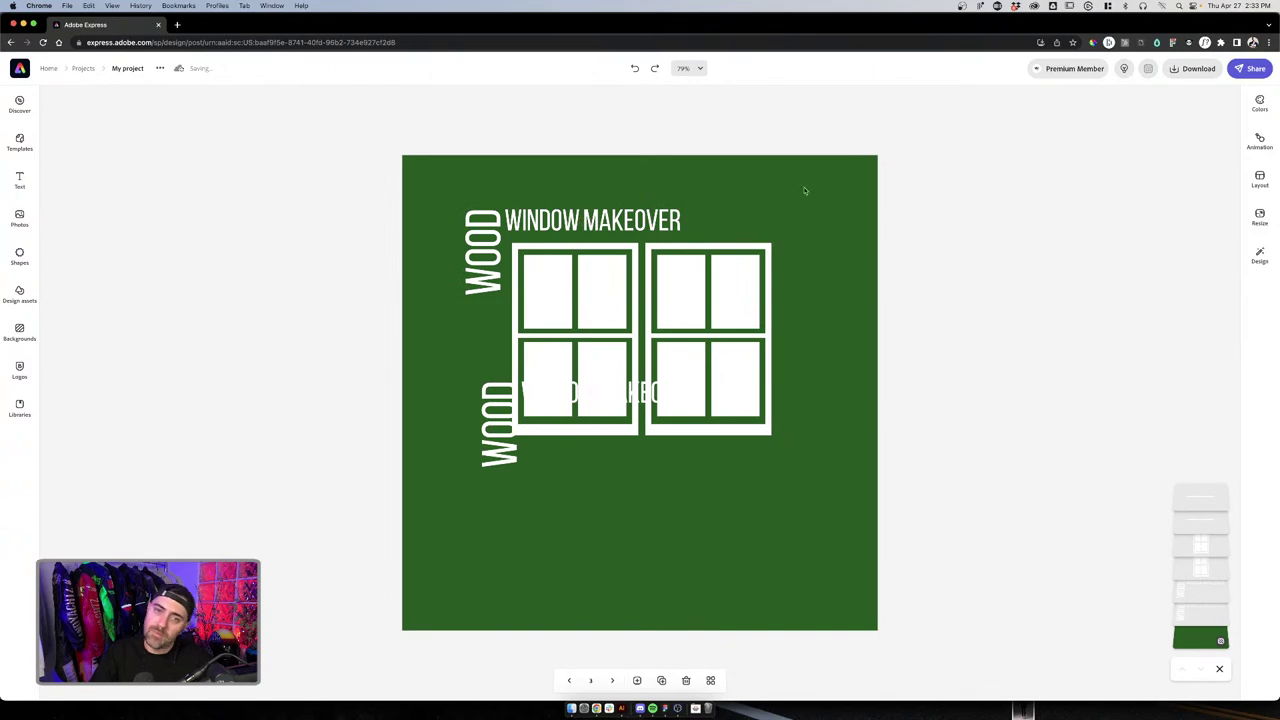
key("super+shift+z")
Give the copy a Grid layout below the windows, widen it, then switch to Magic layout
left_click(1217, 240)
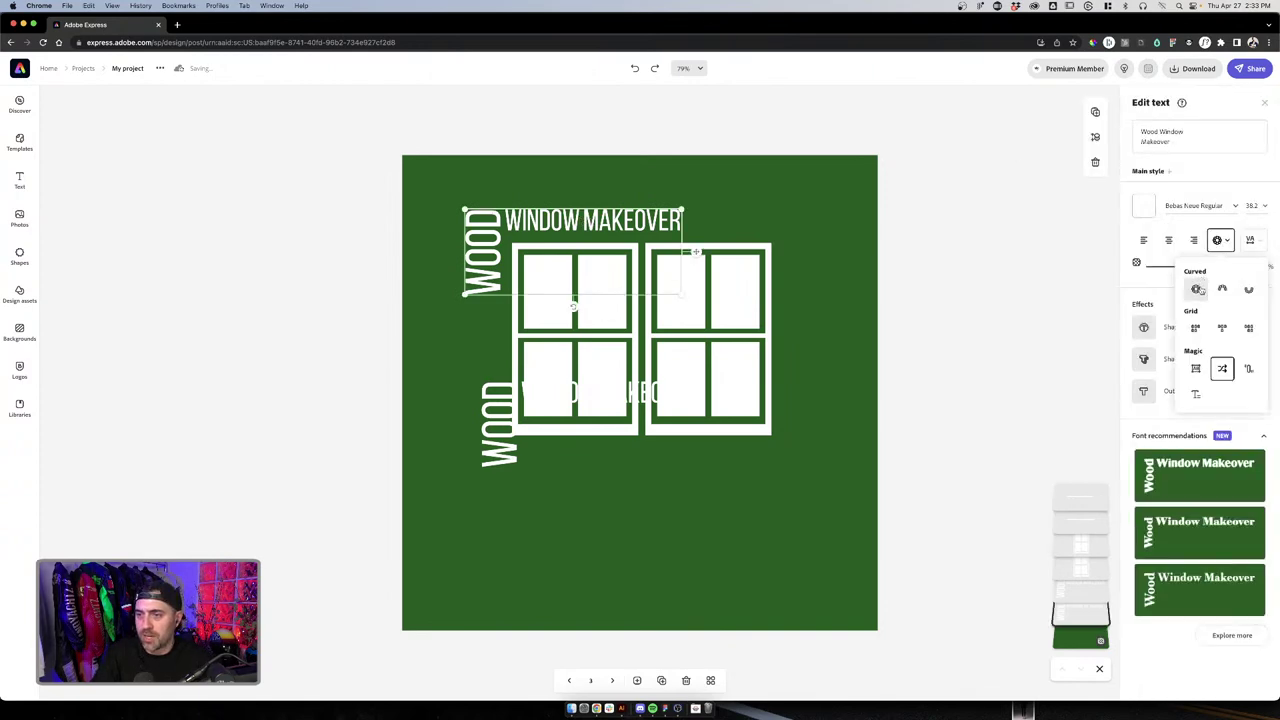
left_click(1195, 327)
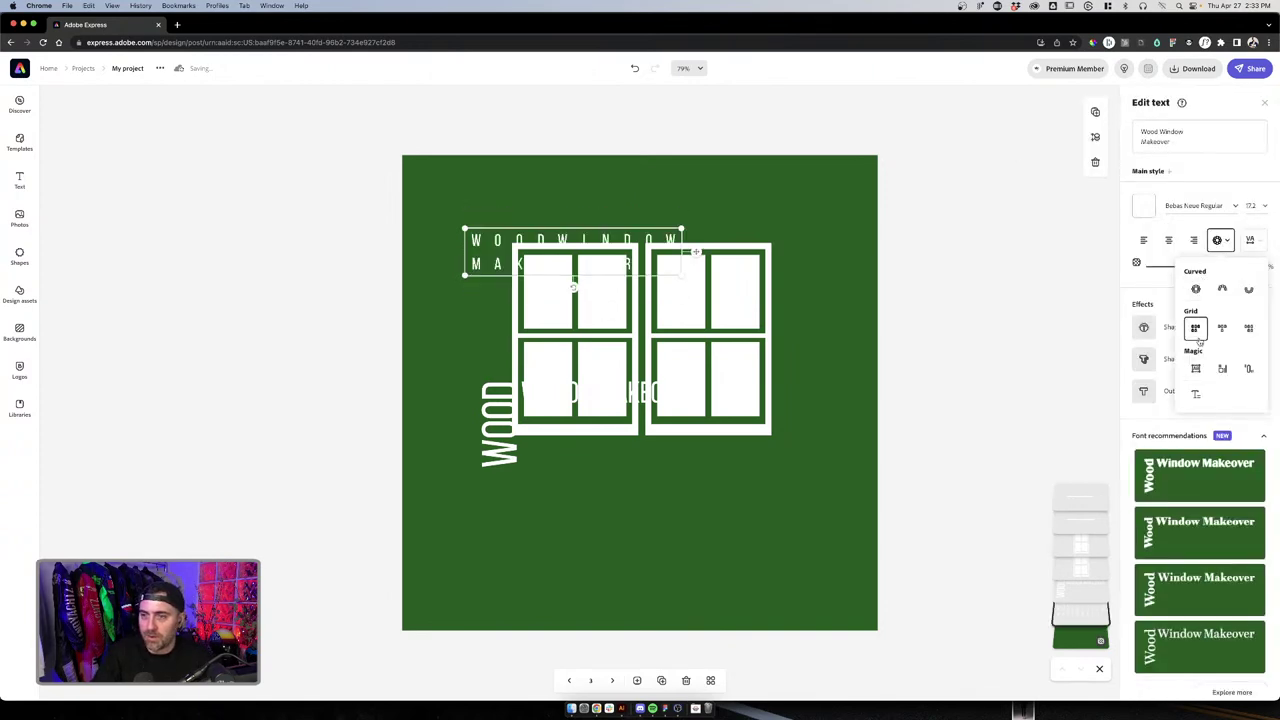
left_click_drag(498, 232, 560, 459)
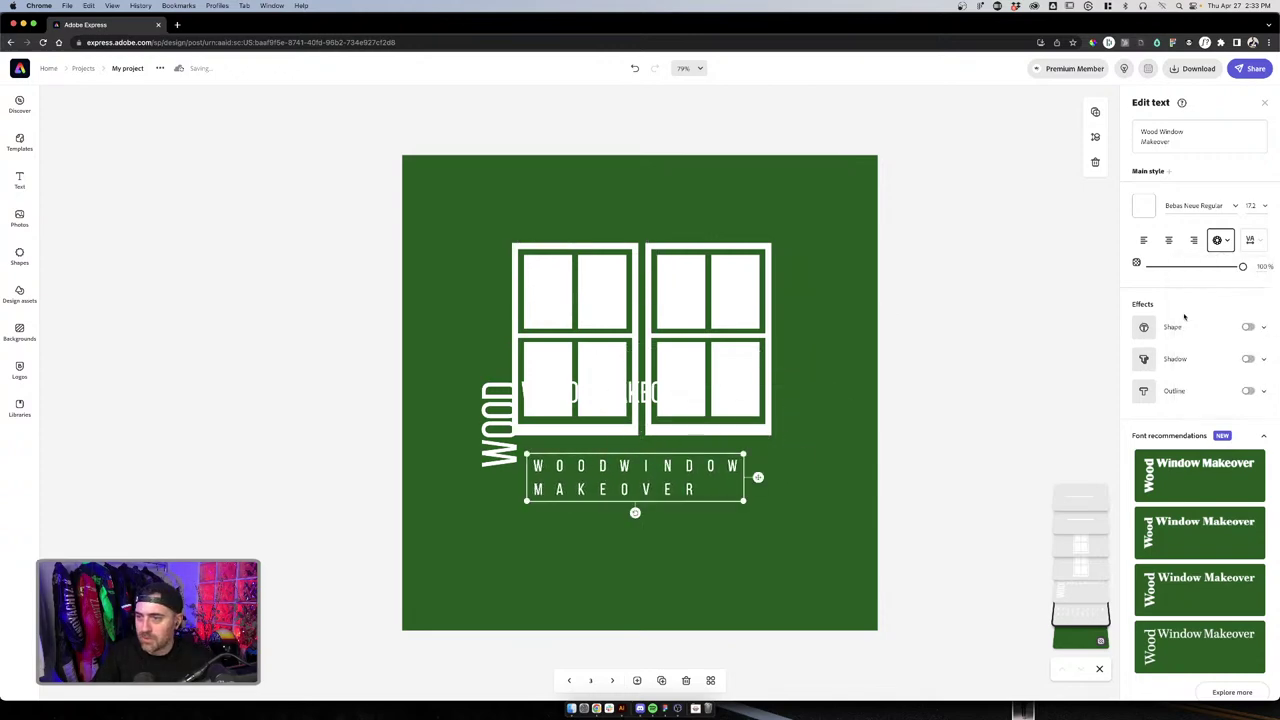
left_click(1217, 240)
left_click(1220, 332)
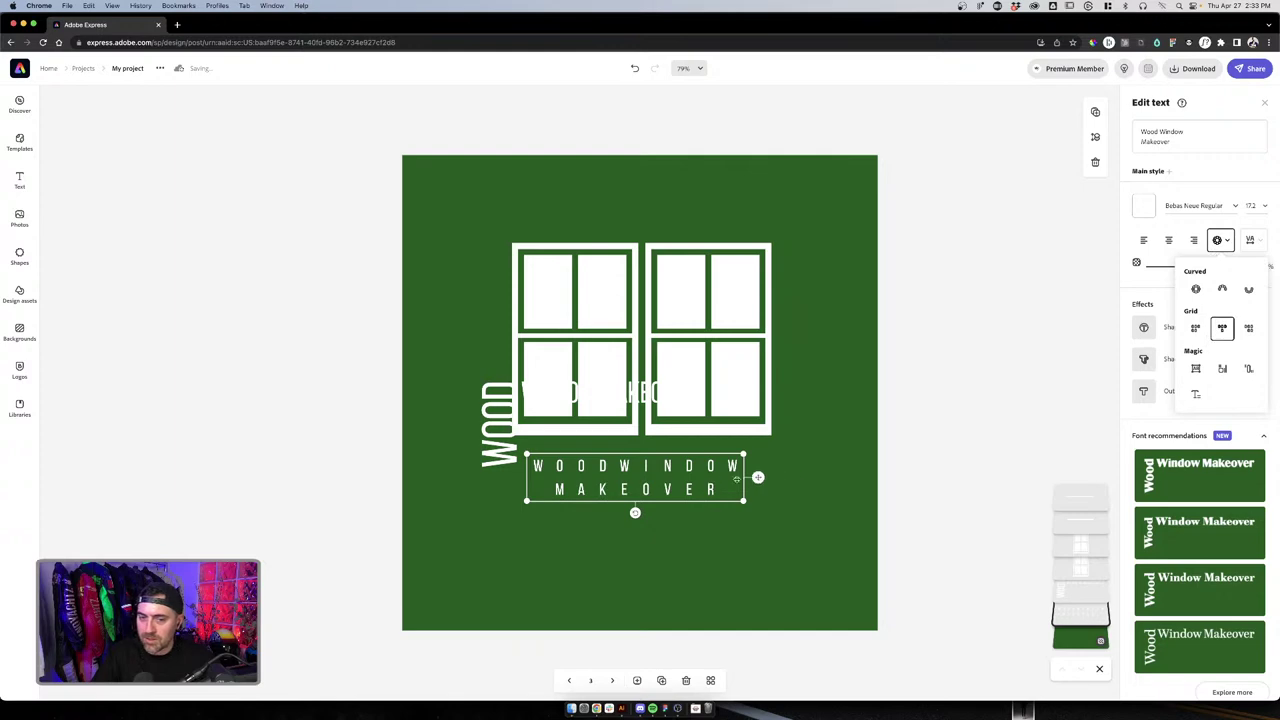
left_click(637, 472)
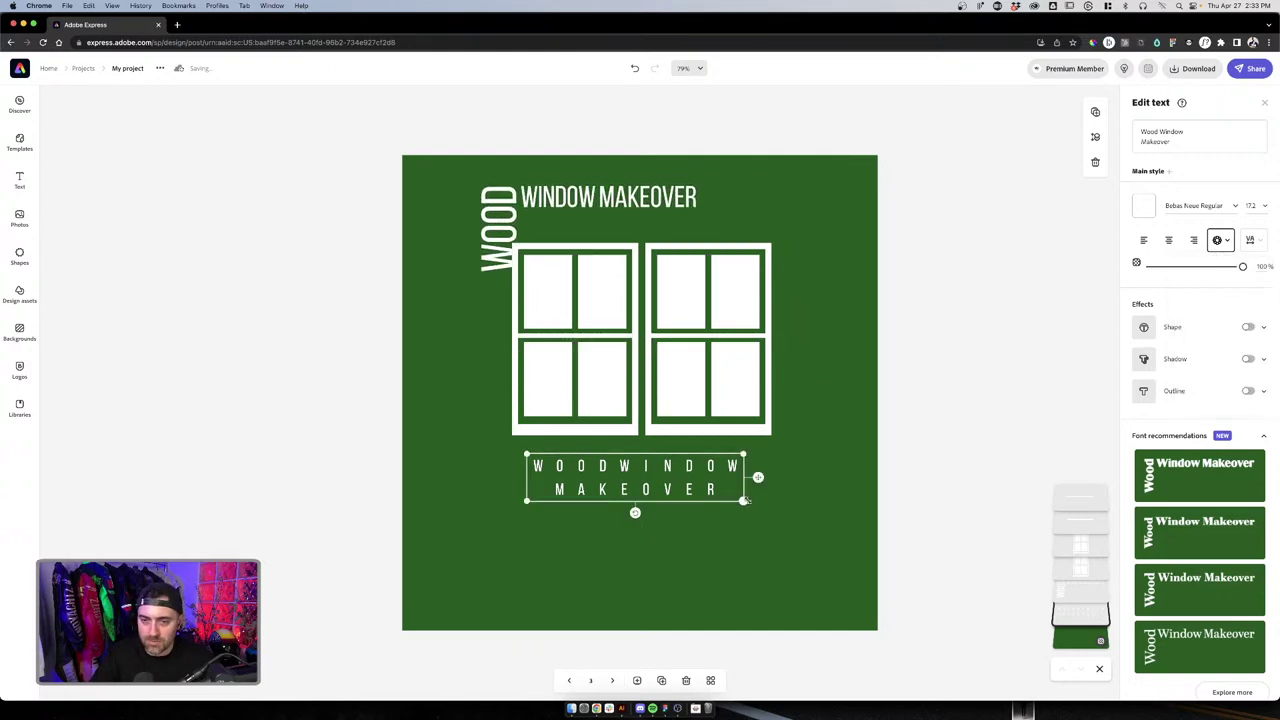
left_click_drag(745, 500, 699, 484)
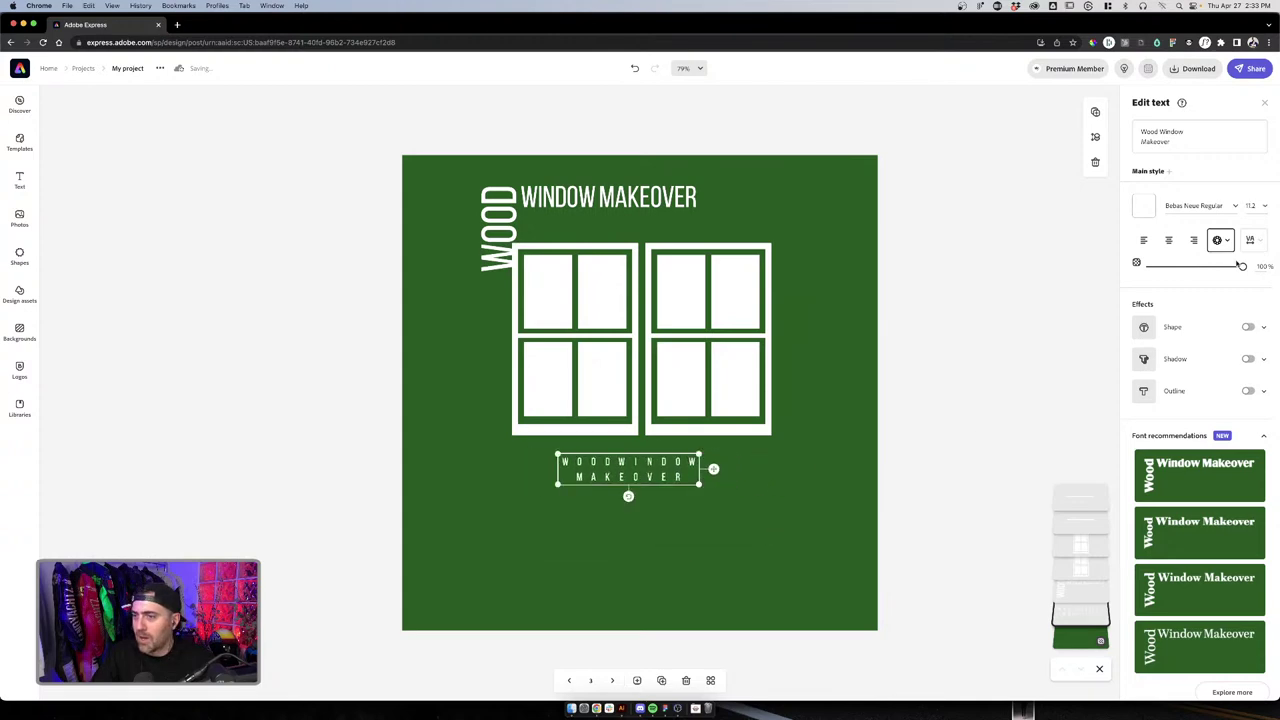
left_click(1218, 244)
left_click(1195, 368)
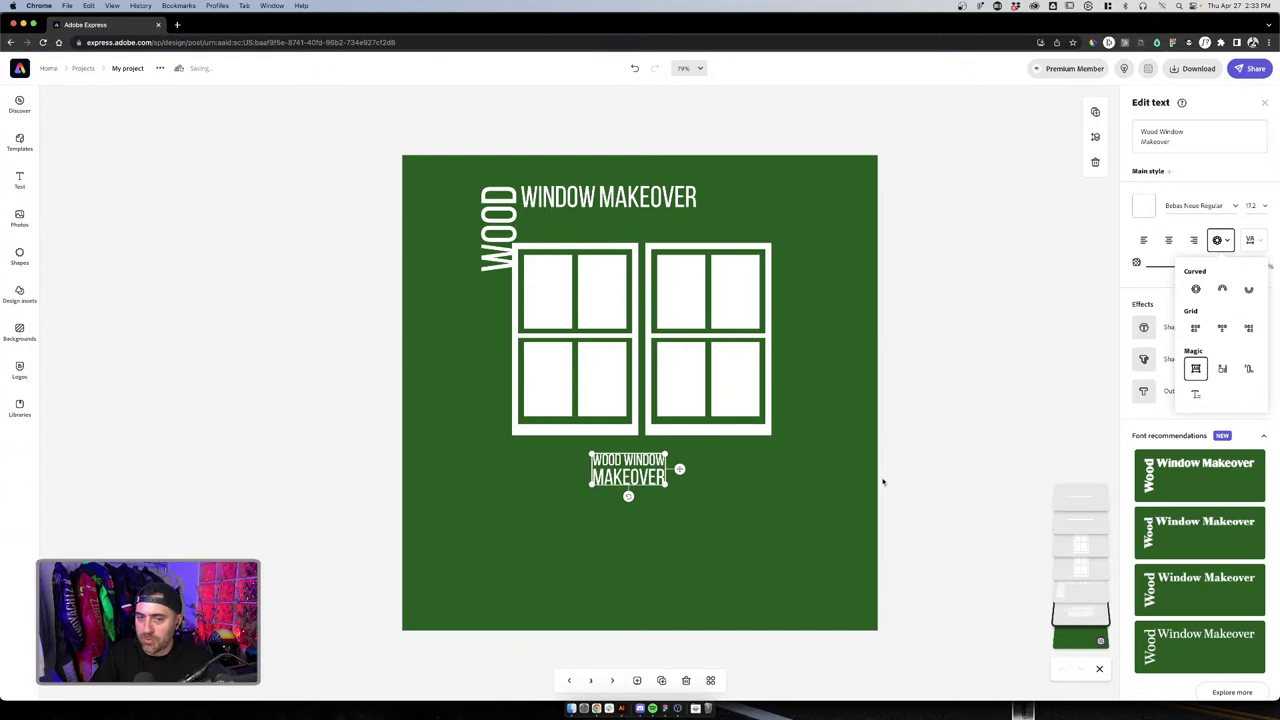
Resize the lower title copy to 37.2 so it reads WOOD WINDOW above MAKEOVER
left_click_drag(666, 482, 595, 508)
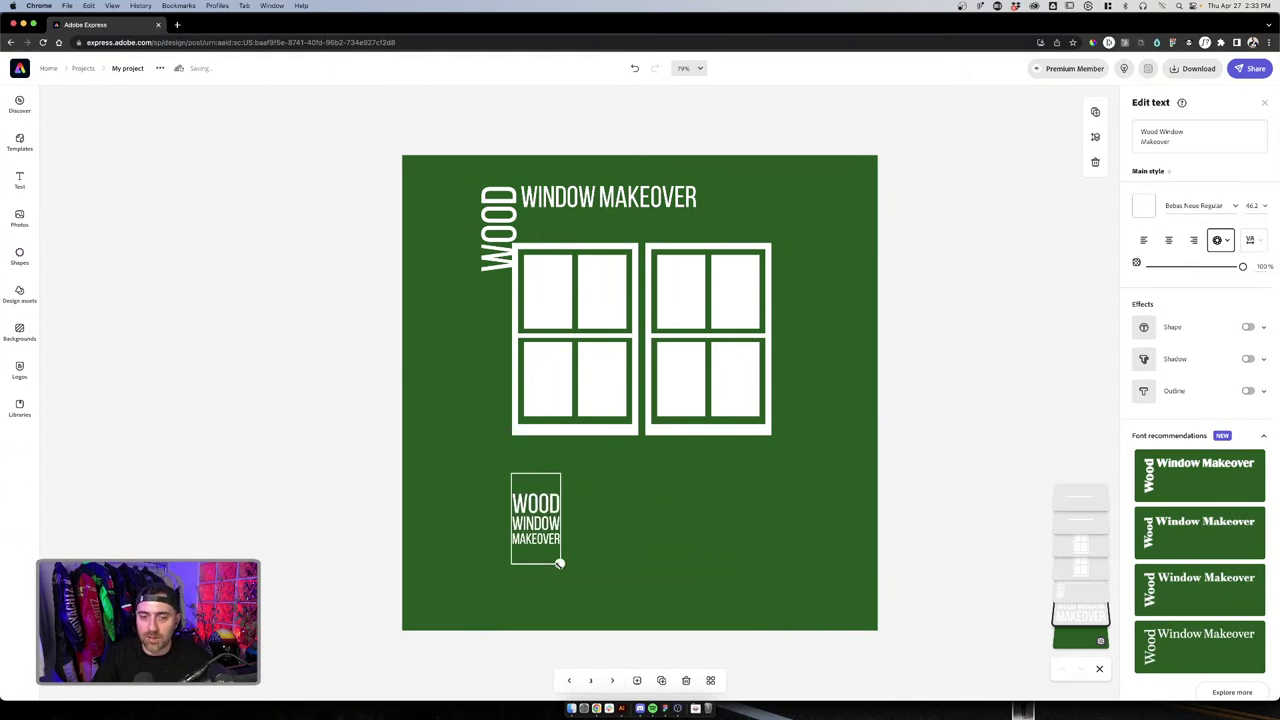
left_click_drag(559, 563, 607, 619)
left_click_drag(613, 620, 617, 623)
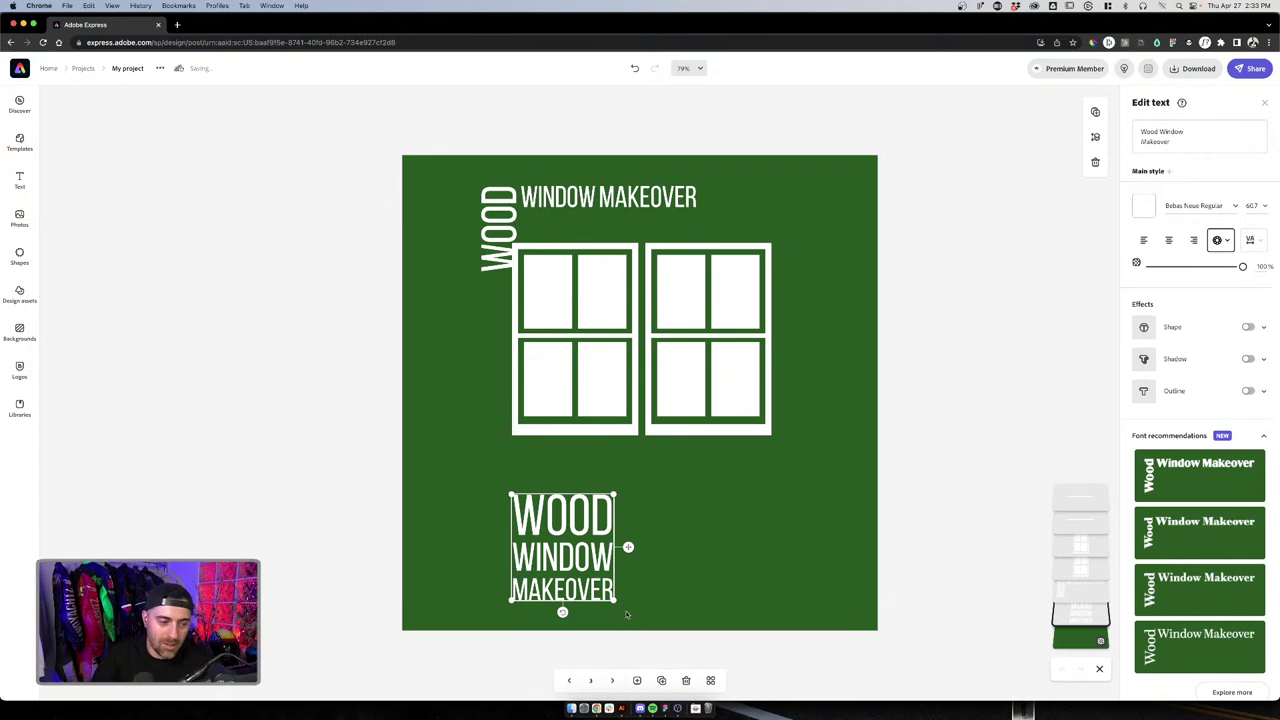
left_click_drag(614, 600, 695, 563)
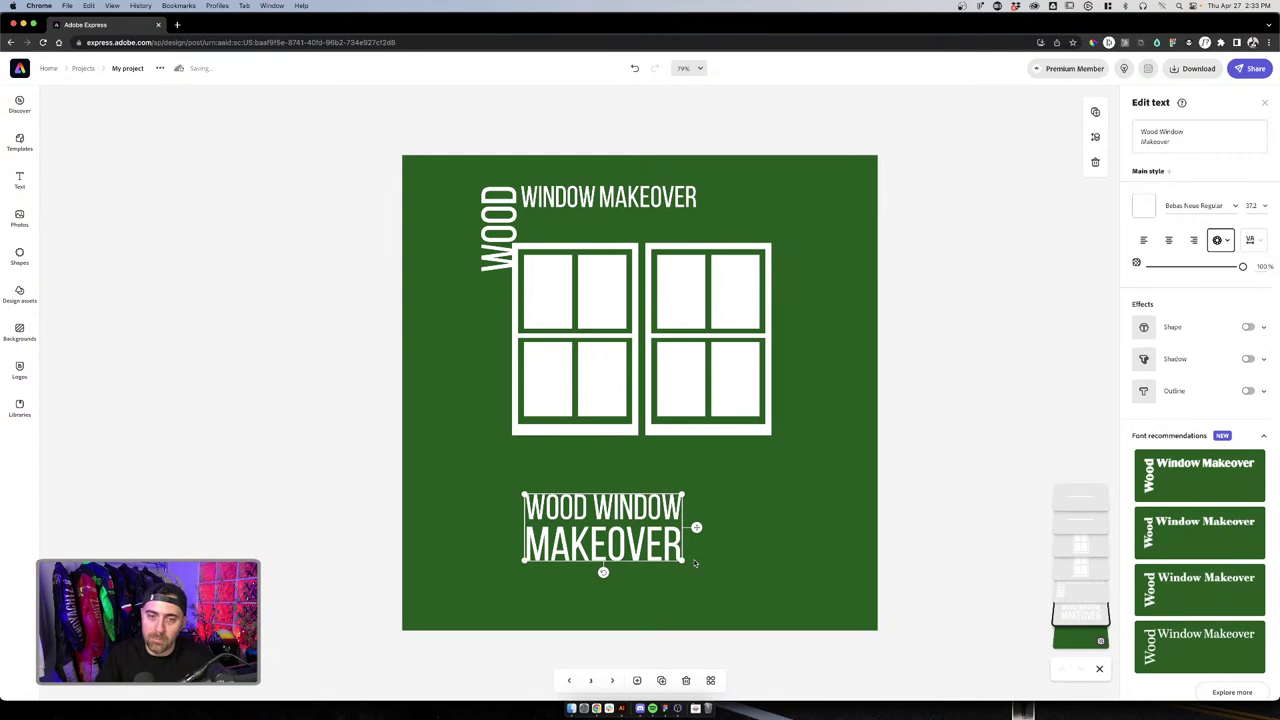
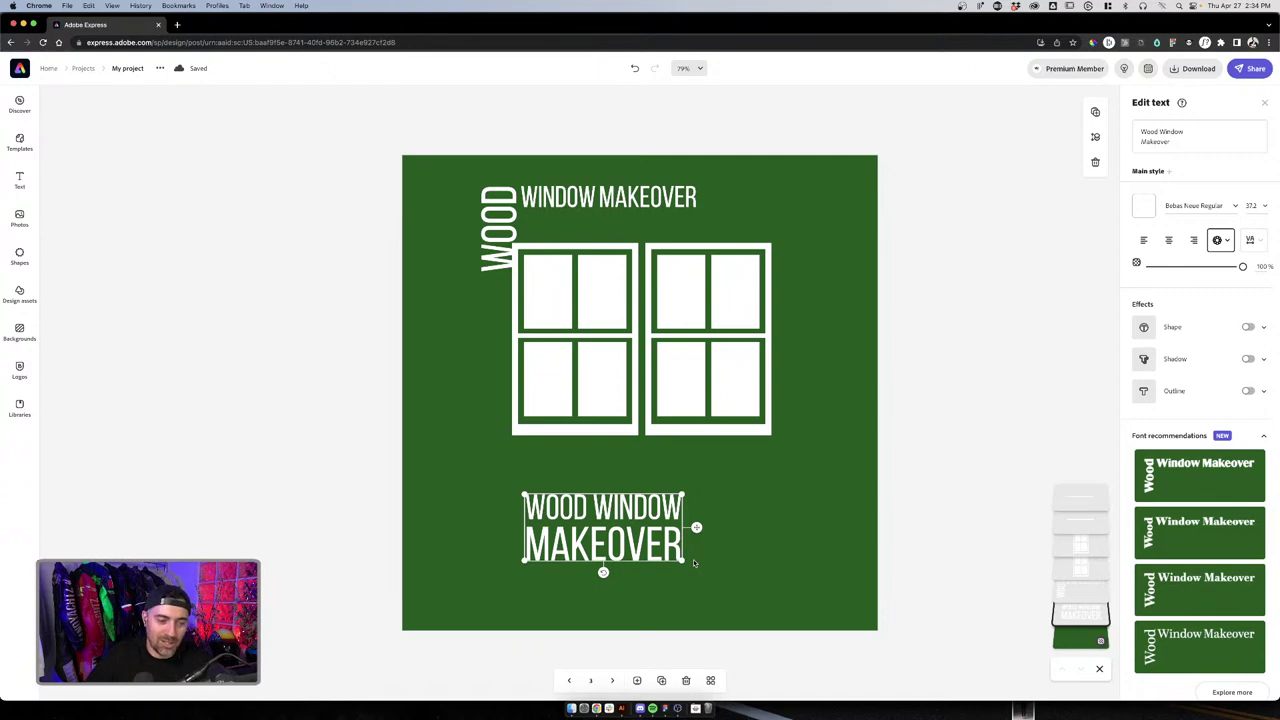
Move the two-line WOOD WINDOW MAKEOVER title below the windows, enlarge it, and delete the small top heading
left_click(742, 530)
left_click_drag(668, 533, 771, 551)
left_click(670, 520)
left_click(811, 537)
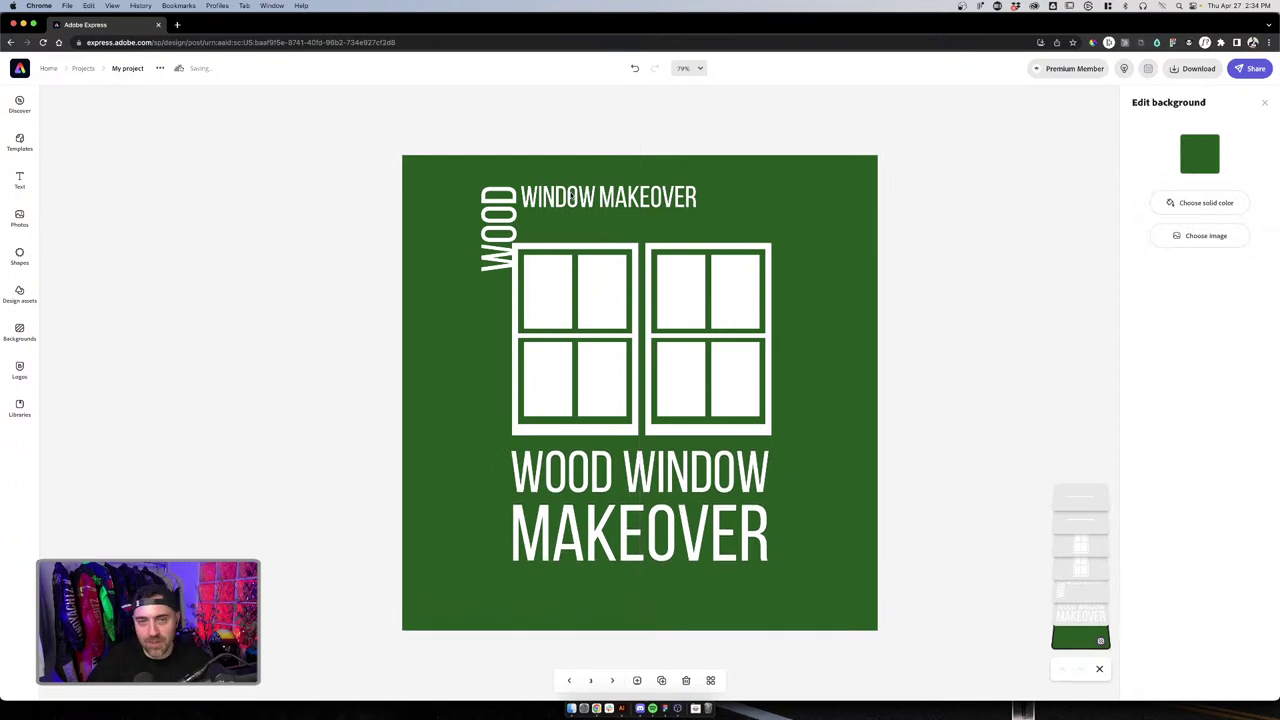
left_click(574, 210)
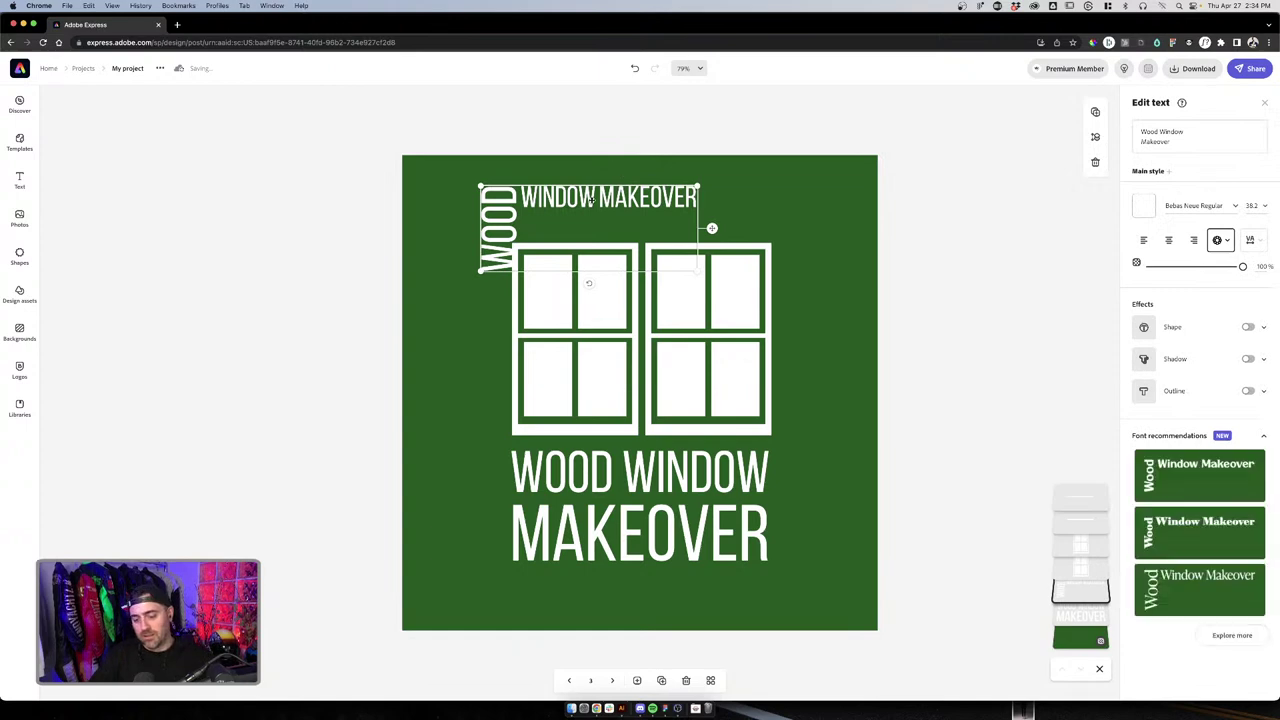
key("Delete")
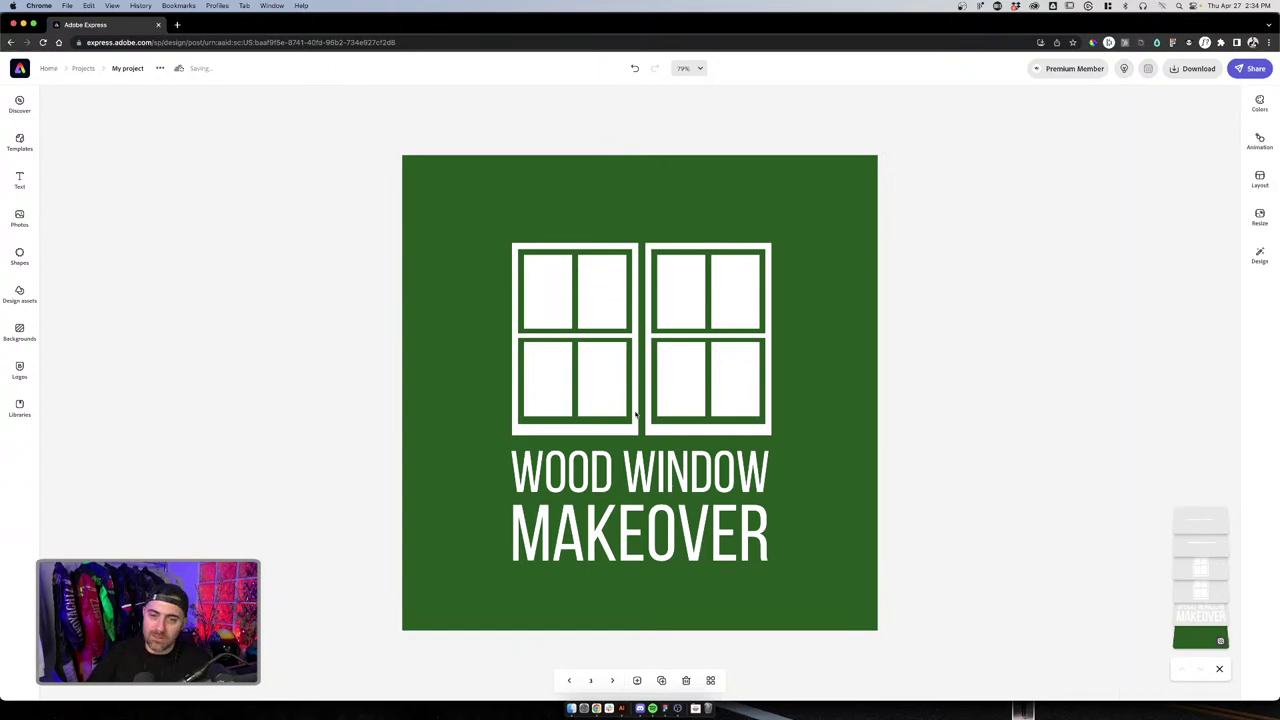
Duplicate the page and cut the title to 'WOOD WINDOW', widened to one line above the windows
left_click(660, 679)
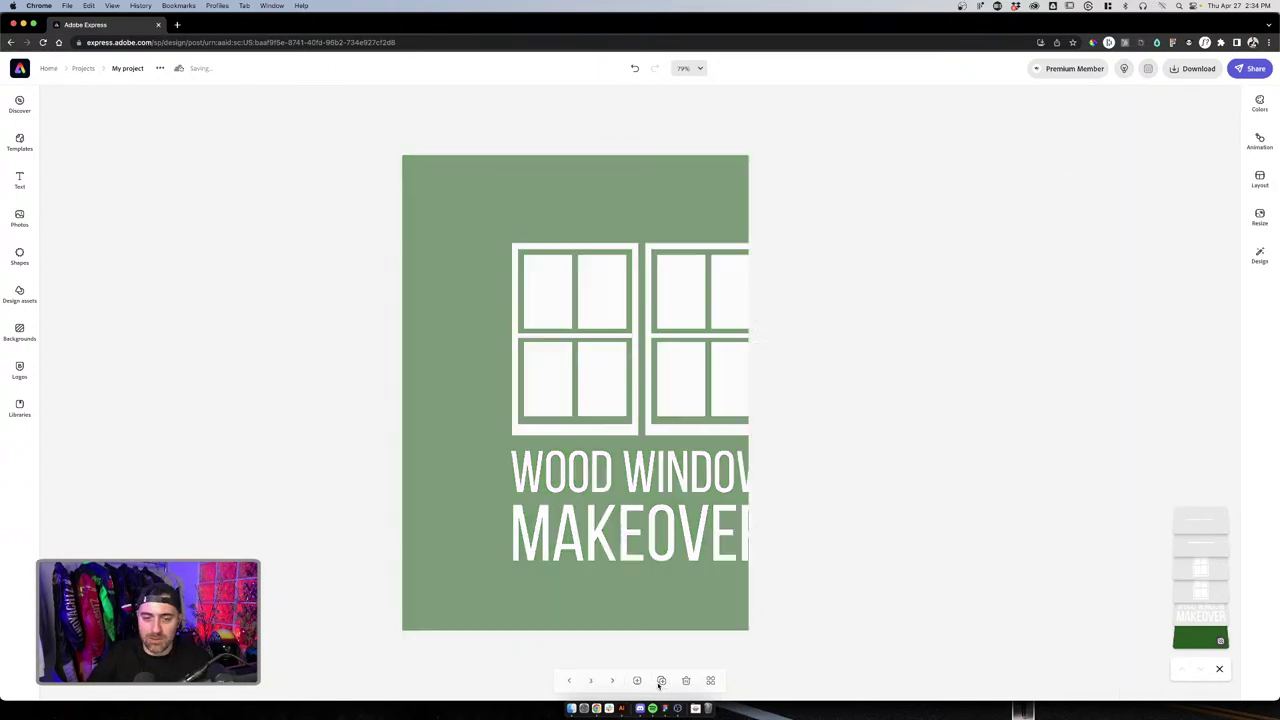
left_click(703, 473)
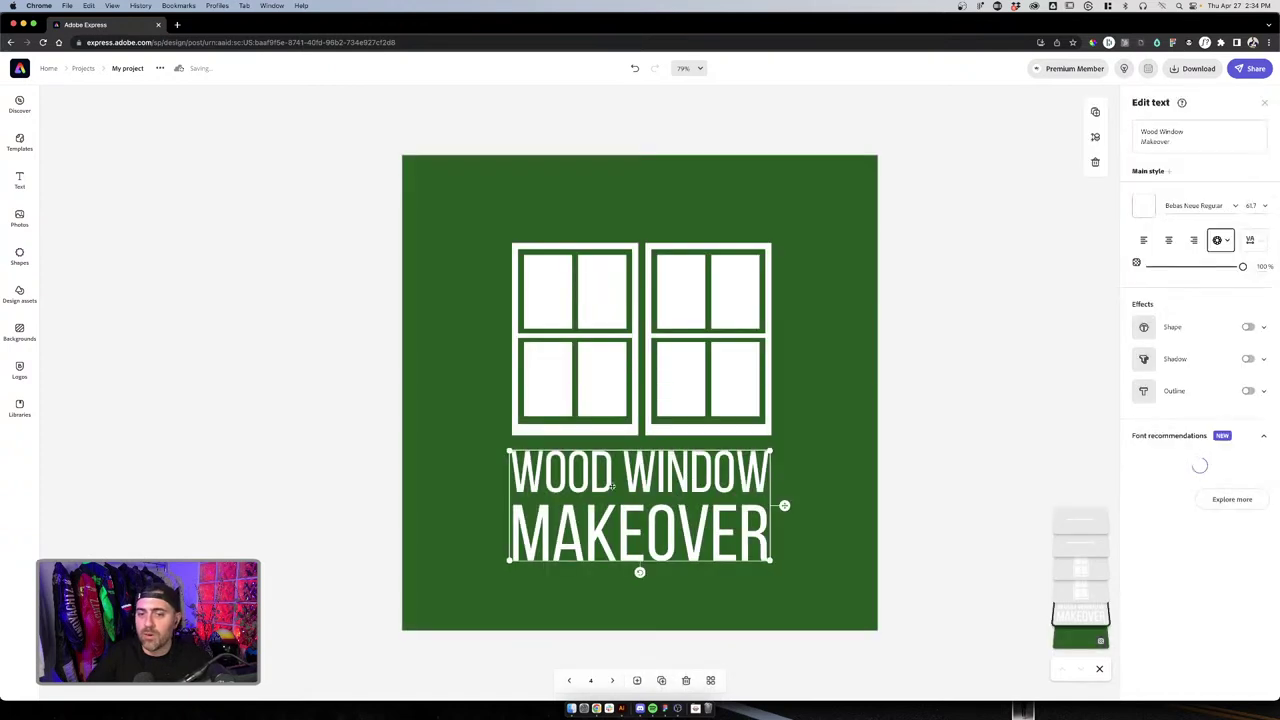
left_click_drag(1163, 132, 1222, 146)
left_click(1172, 141)
left_click(1187, 131)
key("super+c")
key("BackSpace")
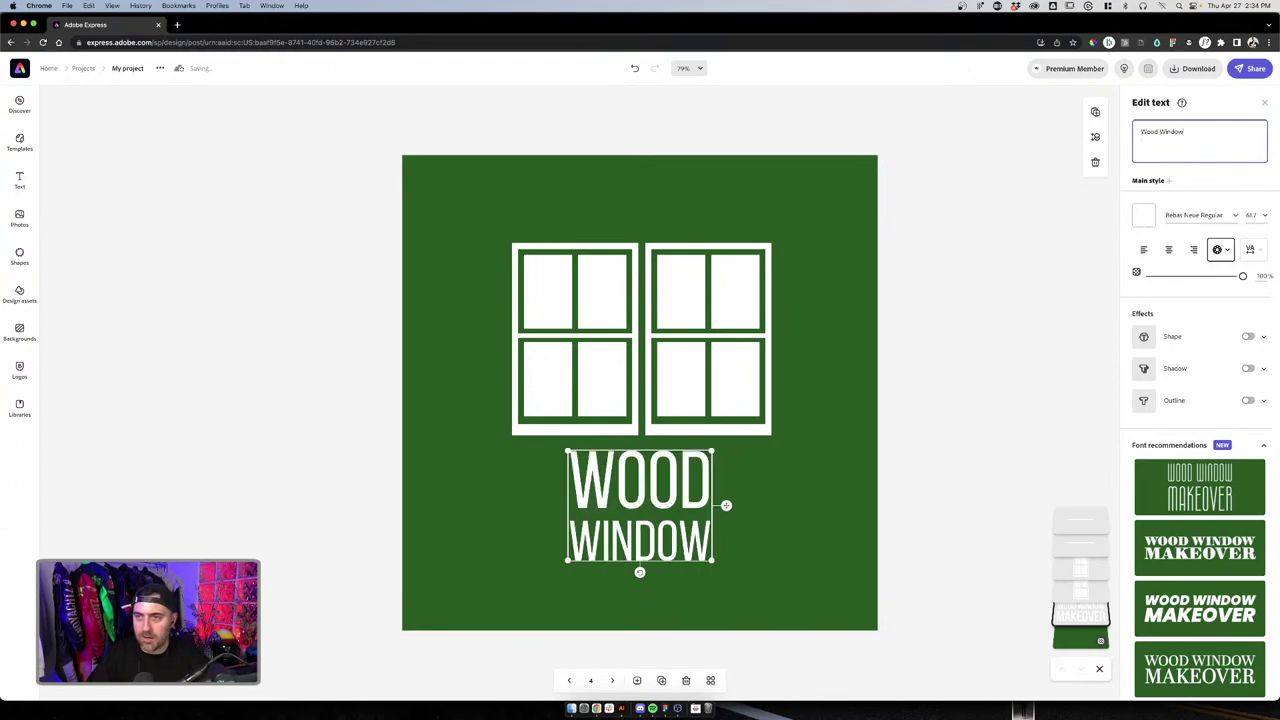
left_click_drag(726, 505, 775, 193)
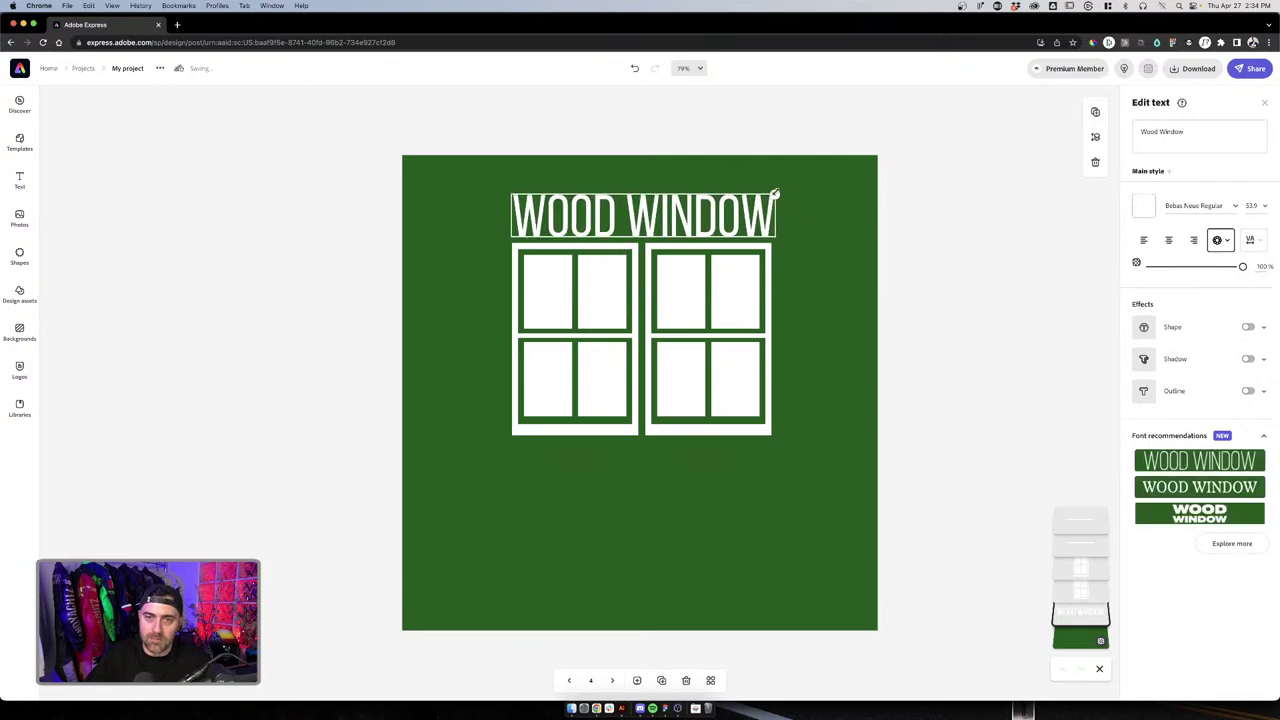
left_click(813, 278)
Duplicate the title, turn the copy vertical, change it to 'Makeover' and place it right of the windows
left_click(743, 222)
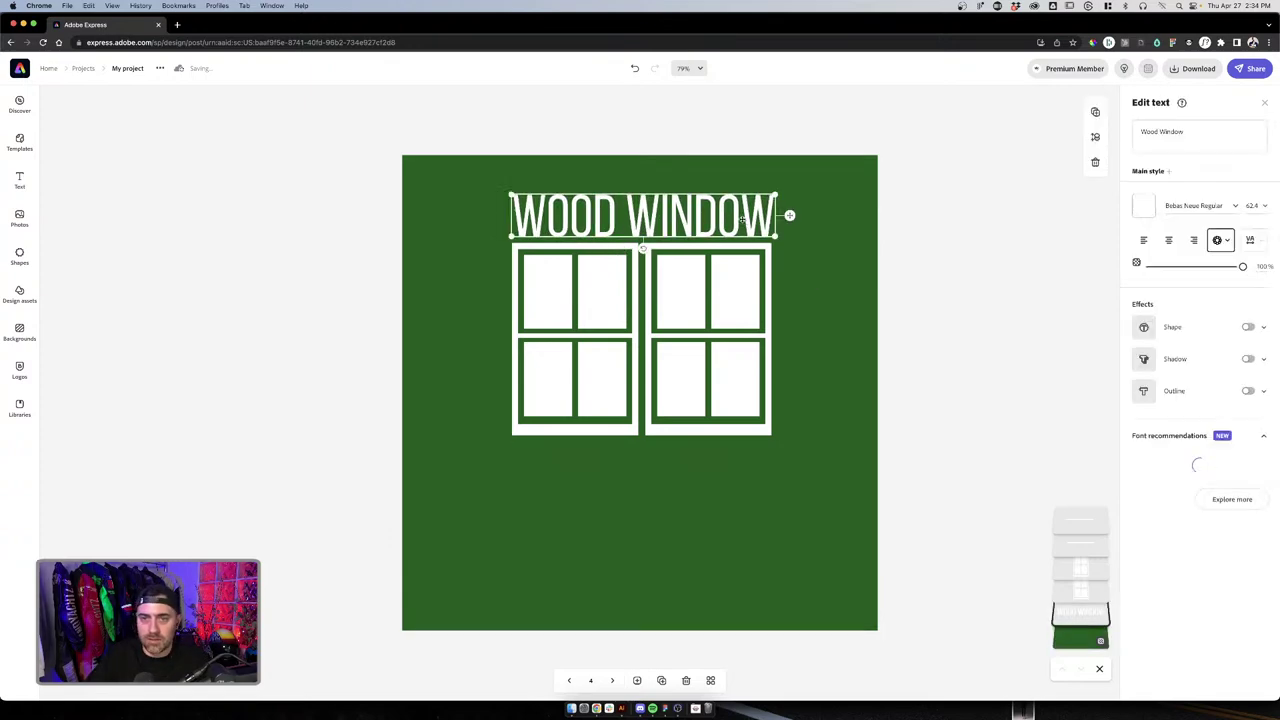
left_click(1095, 111)
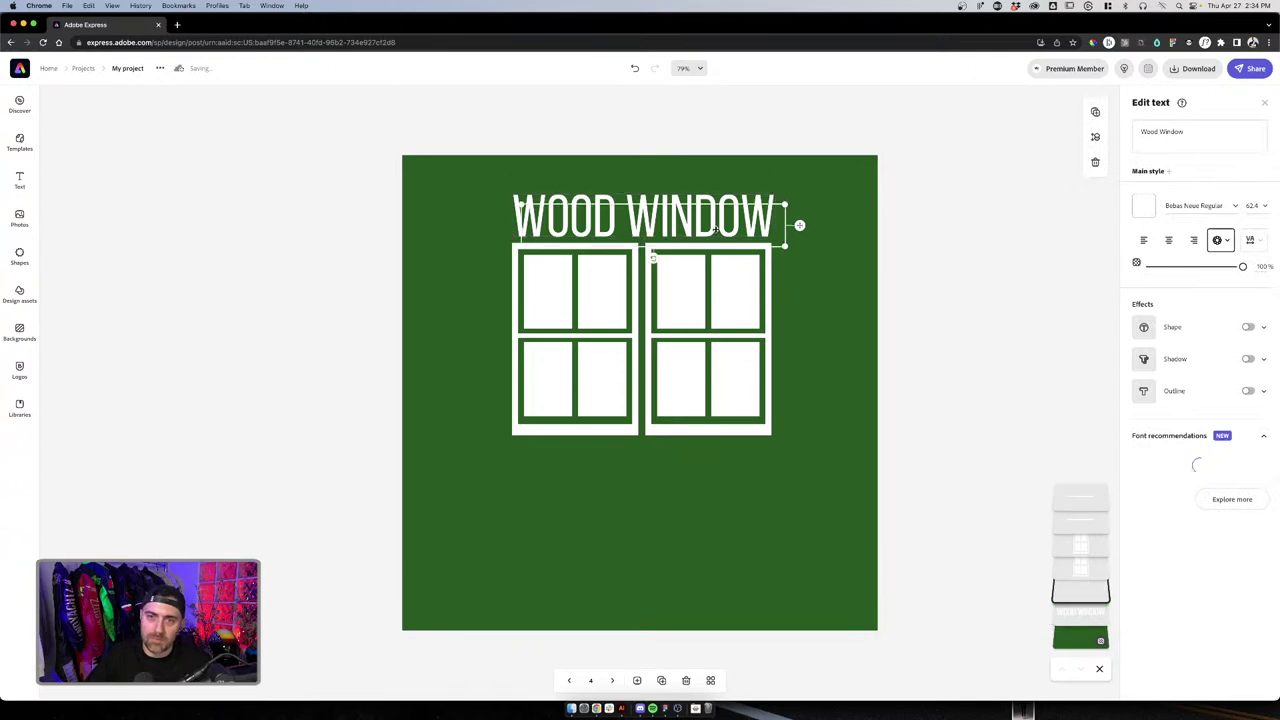
left_click_drag(716, 230, 682, 536)
left_click_drag(620, 566, 483, 532)
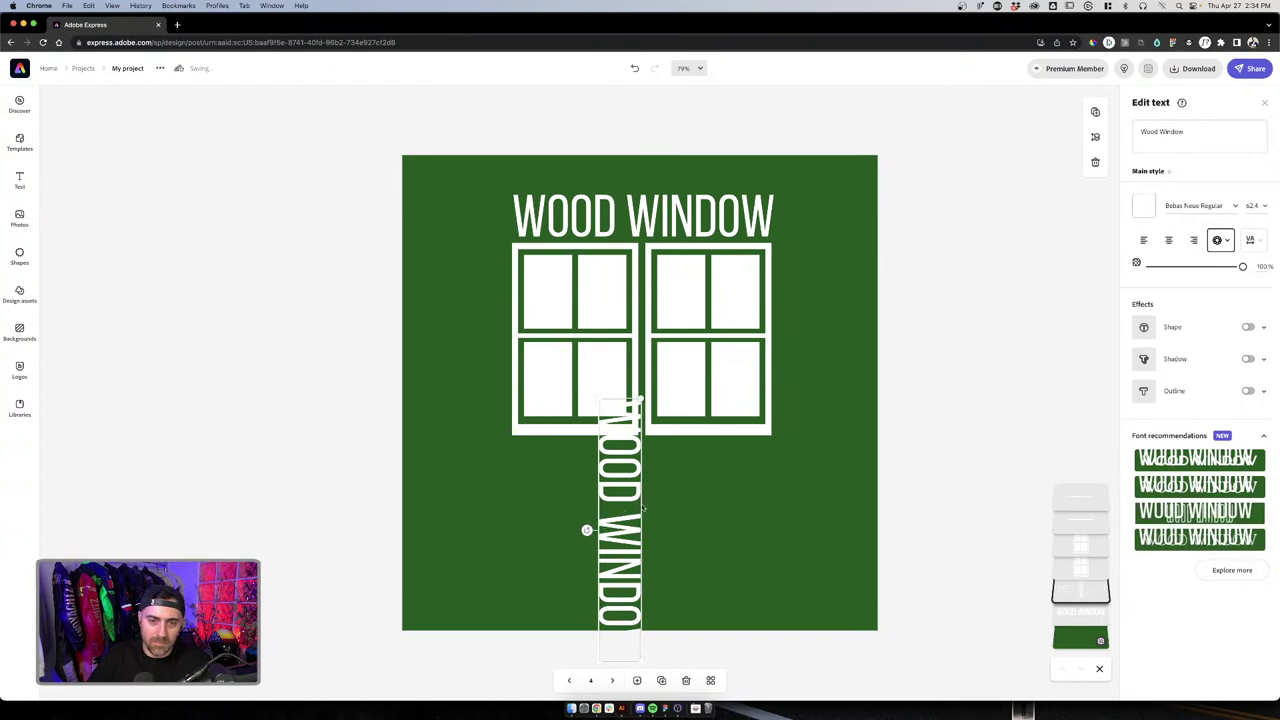
left_click(1220, 130)
key("ctrl+a")
type("Makeover")
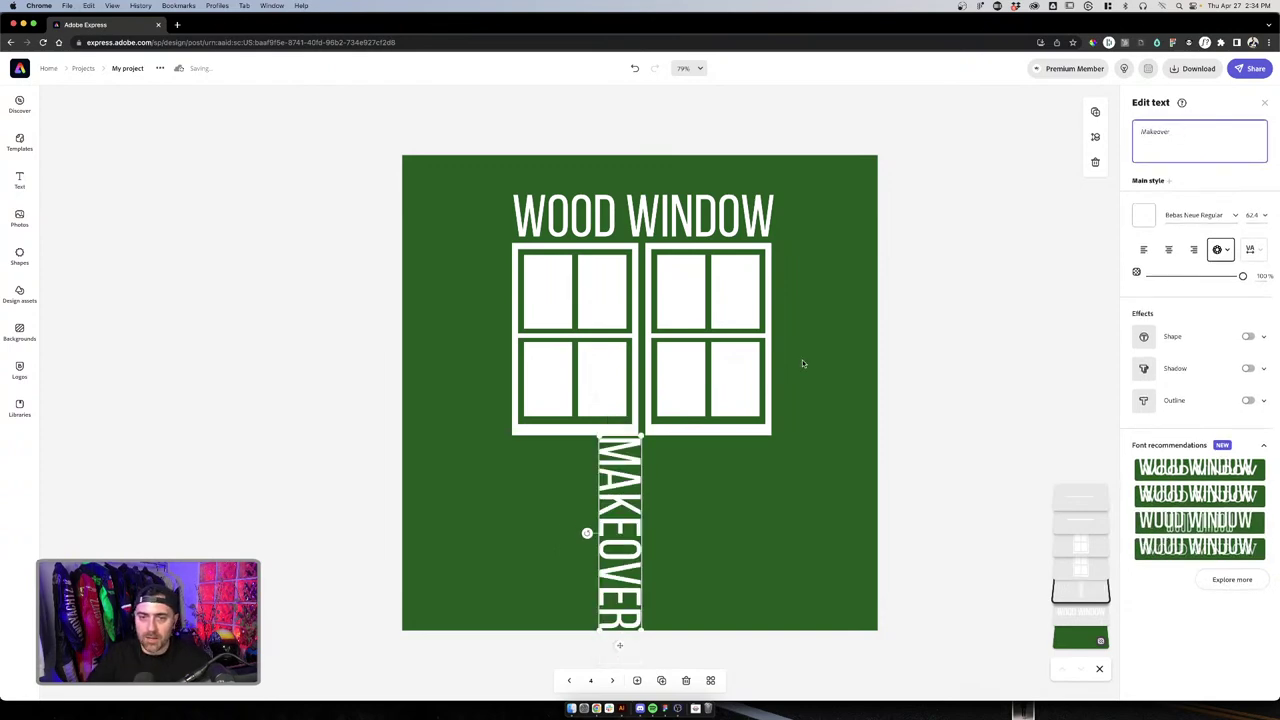
left_click(665, 473)
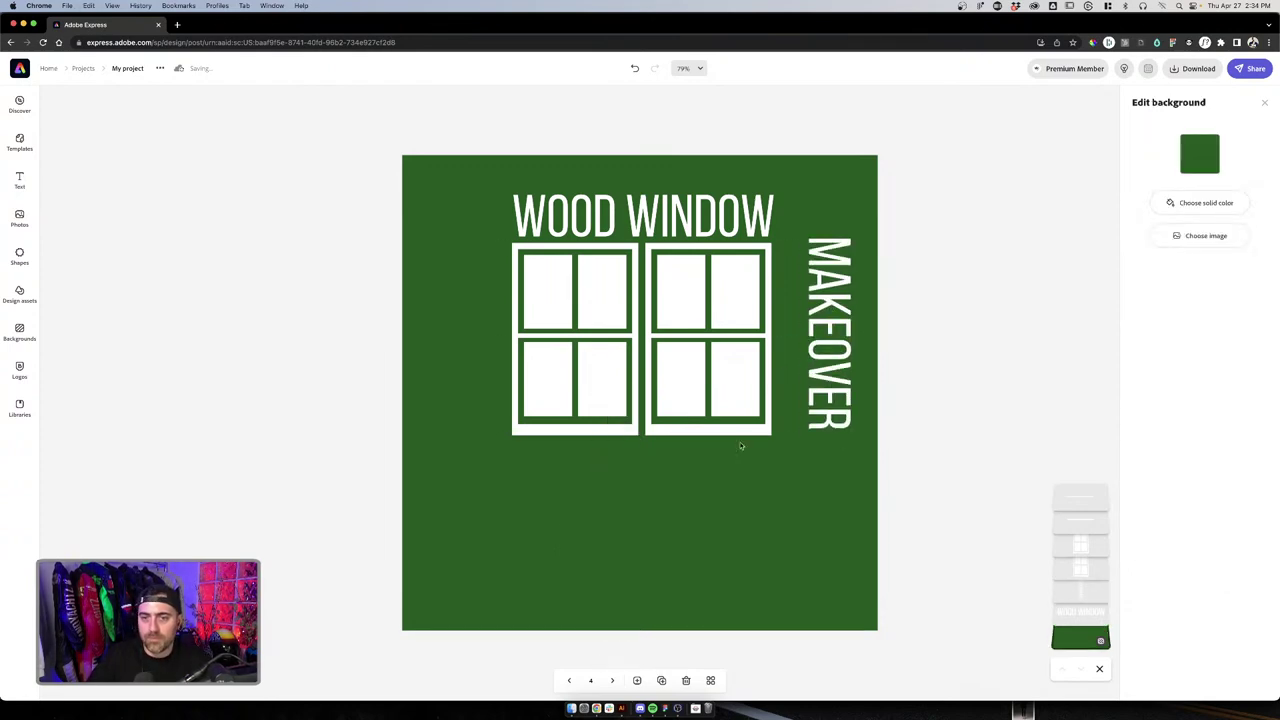
left_click_drag(805, 336, 811, 337)
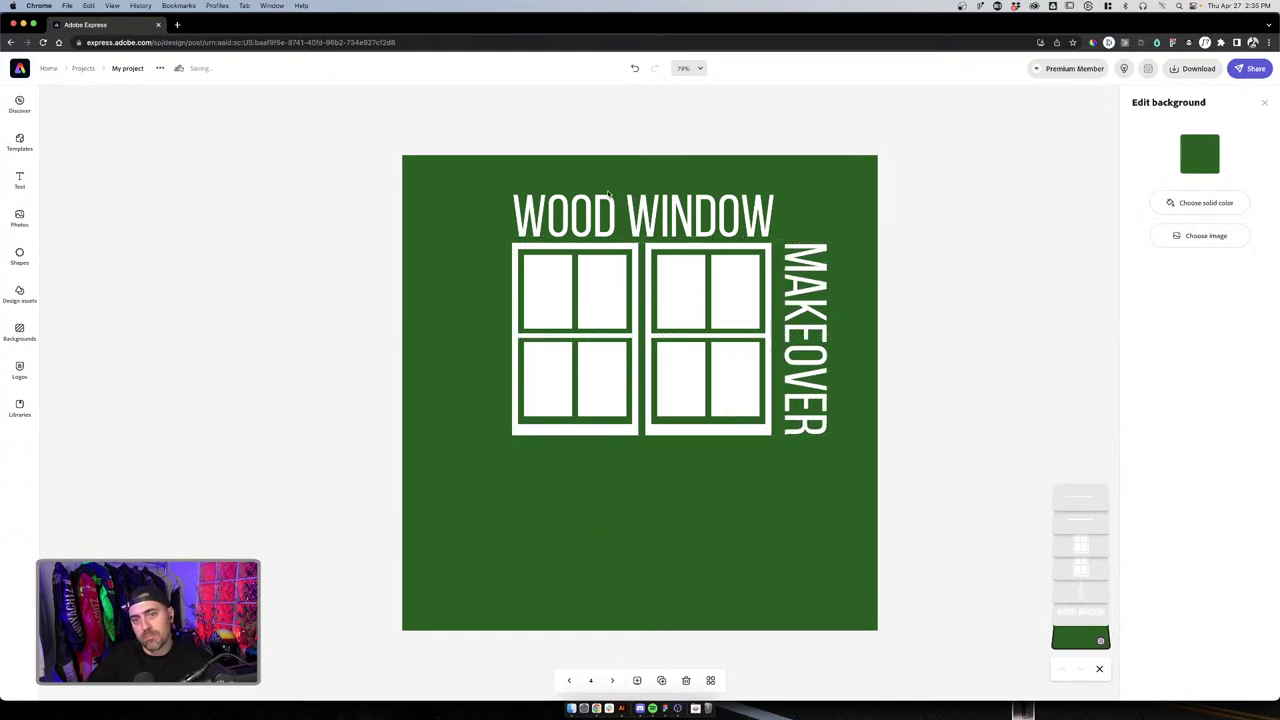
Group the left and right window frames
left_click(651, 297)
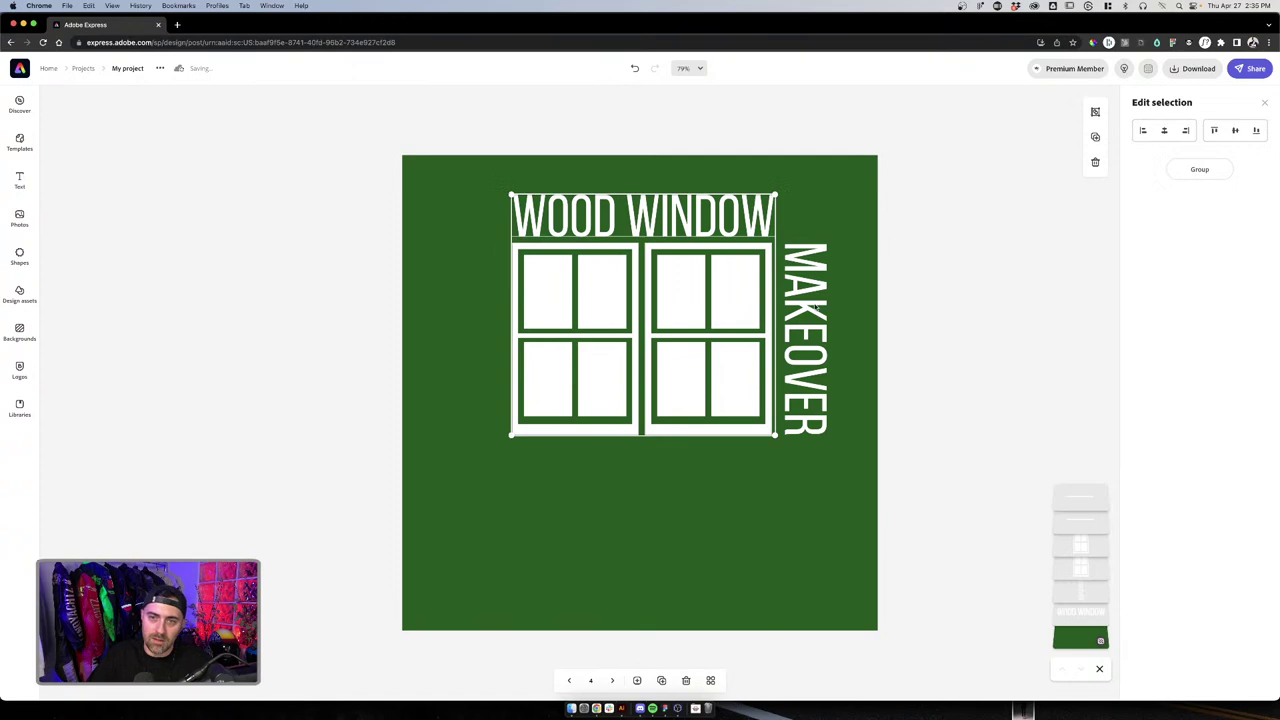
left_click(864, 320)
left_click(708, 312)
left_click(594, 304, "shift")
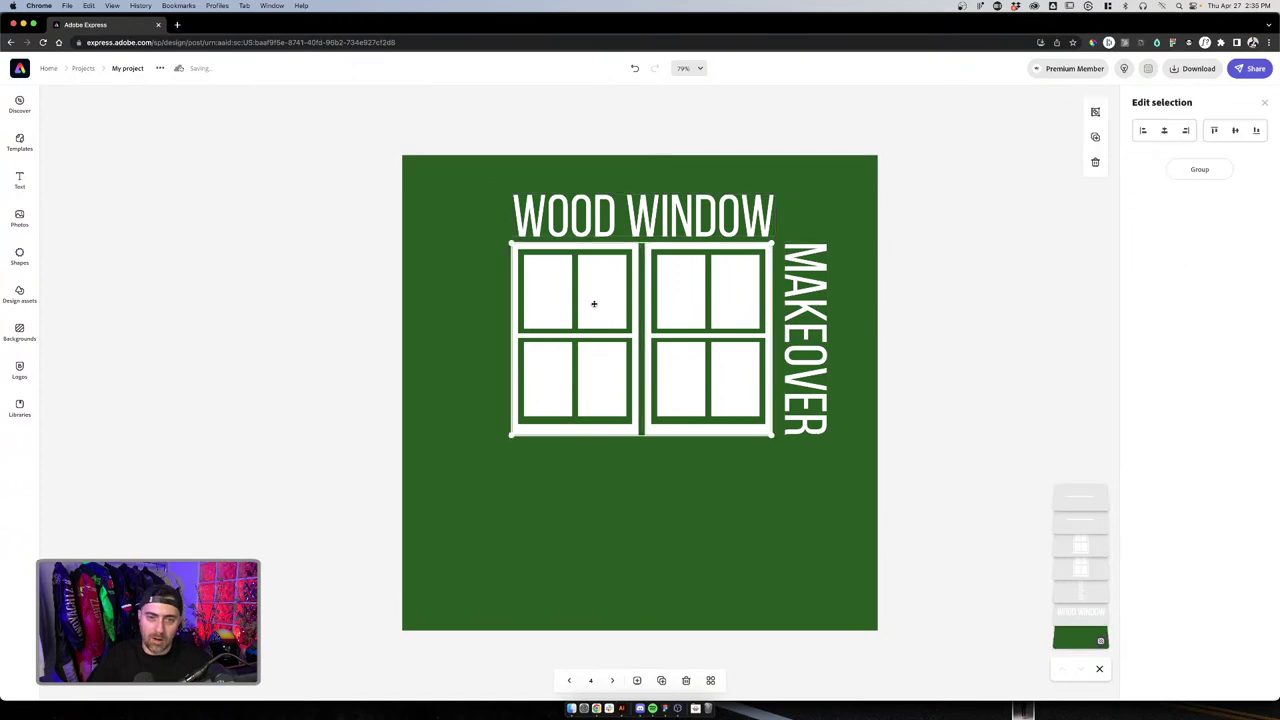
key("super+g")
Center WOOD WINDOW over the window frames and group the title with them
left_click(644, 224, "shift")
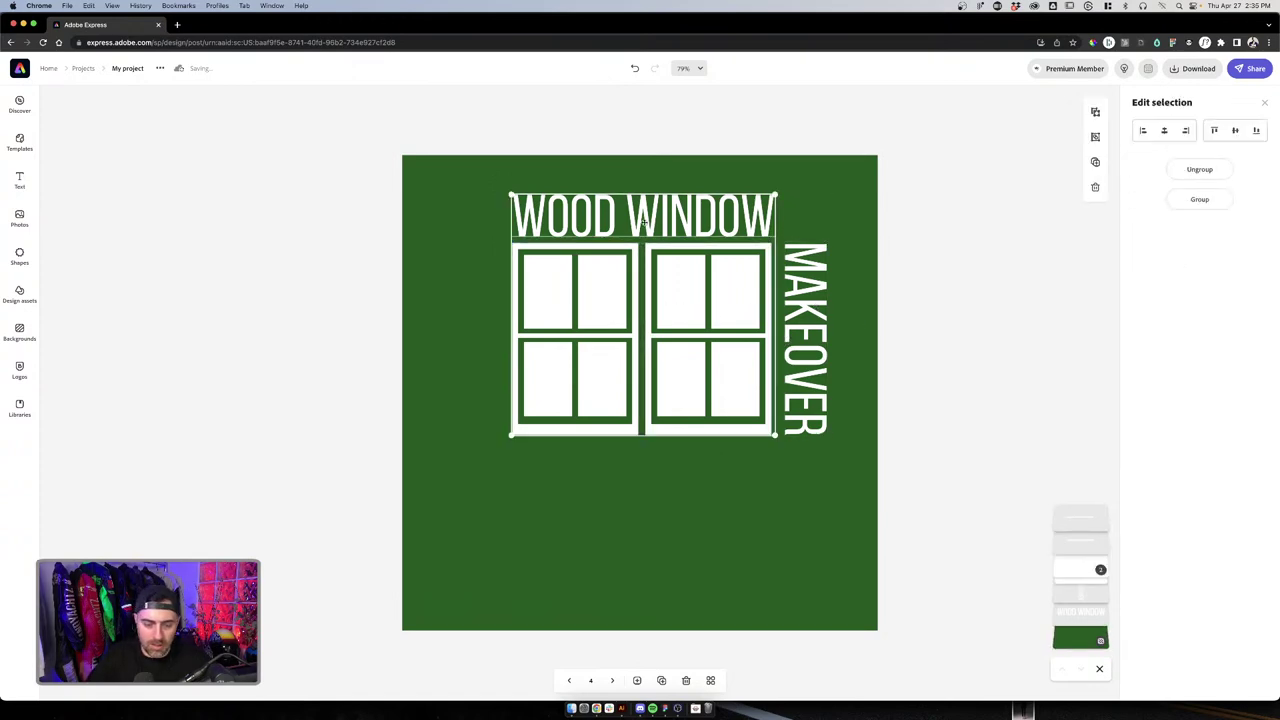
left_click(856, 208)
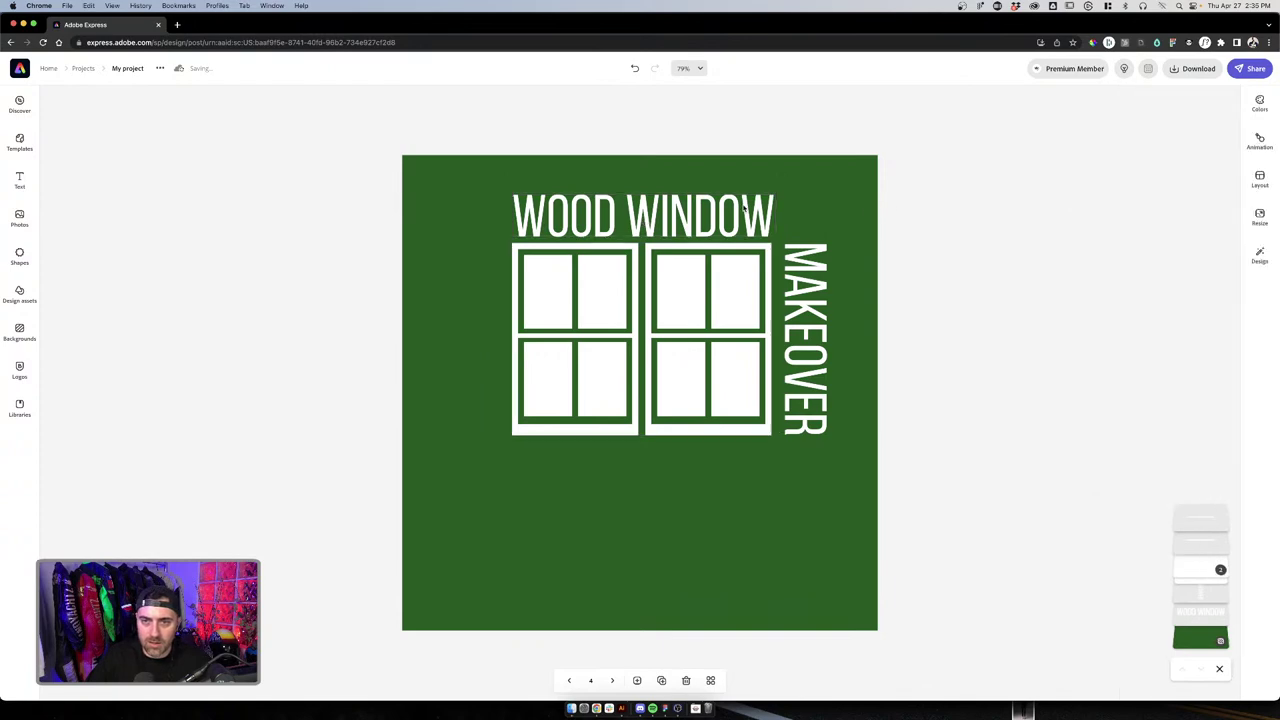
left_click(776, 197)
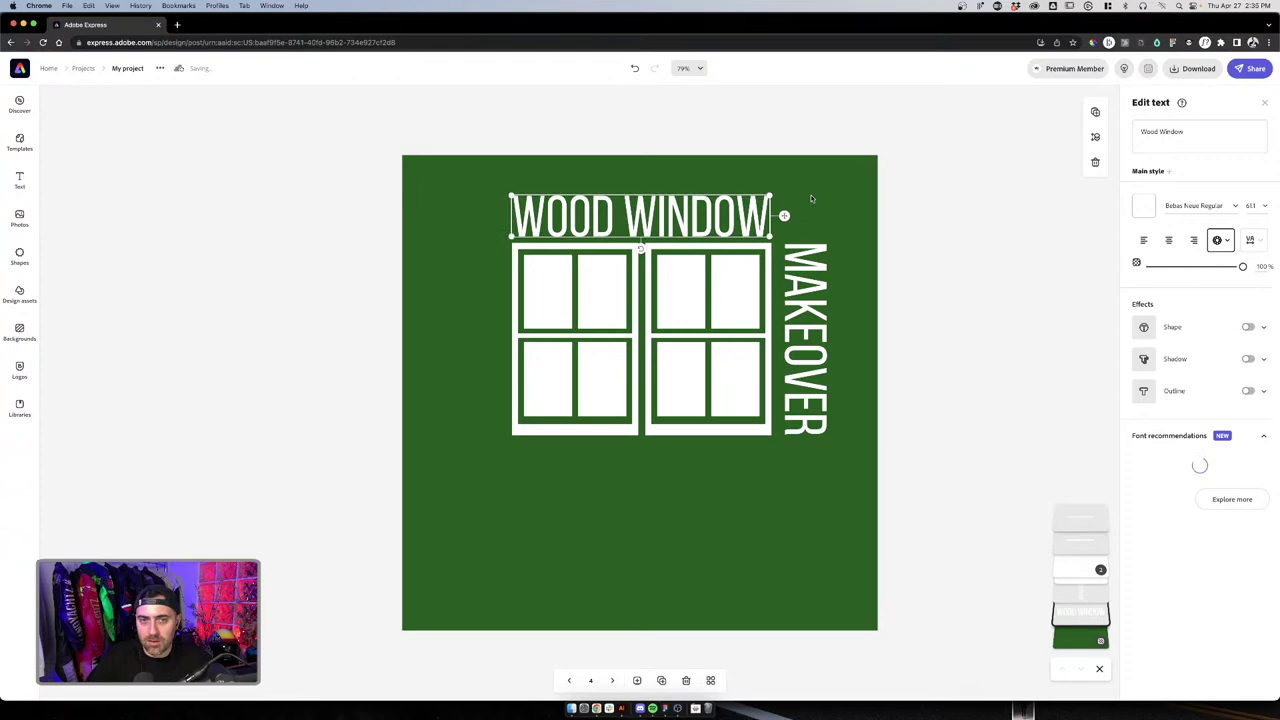
left_click(811, 198)
left_click(769, 204)
left_click(711, 294)
left_click(704, 227, "shift")
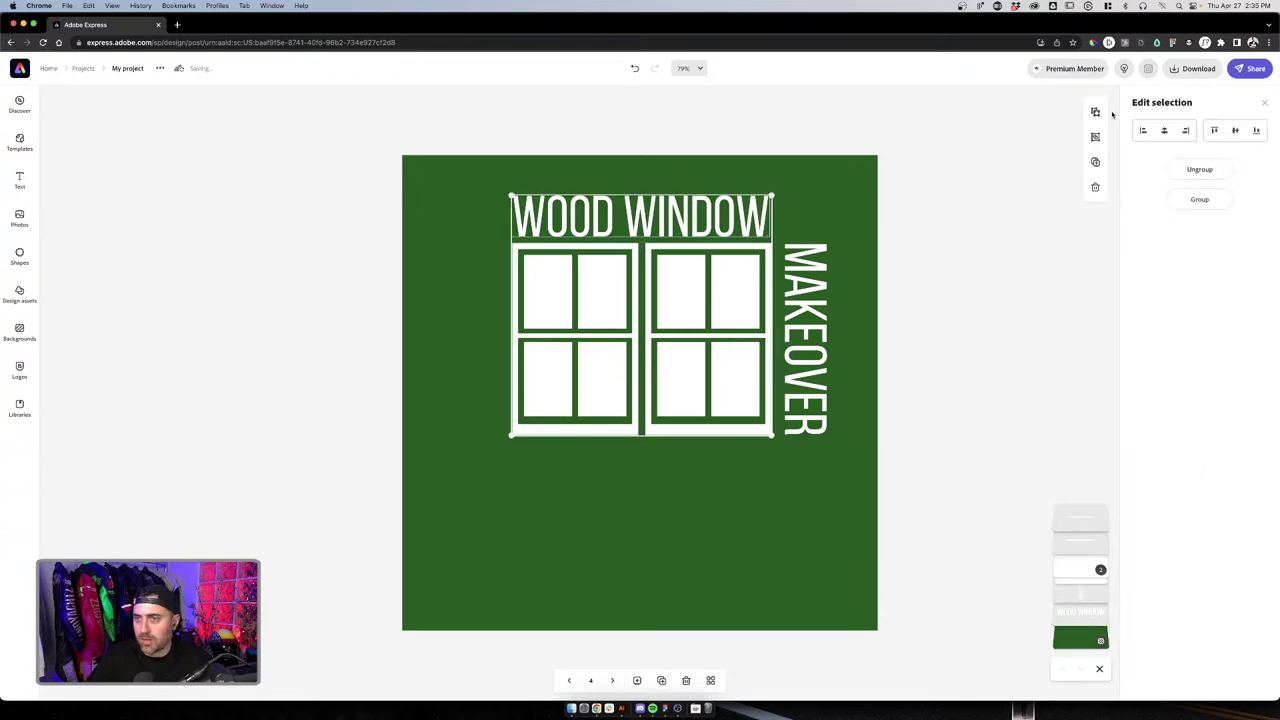
left_click(1164, 130)
left_click(886, 220)
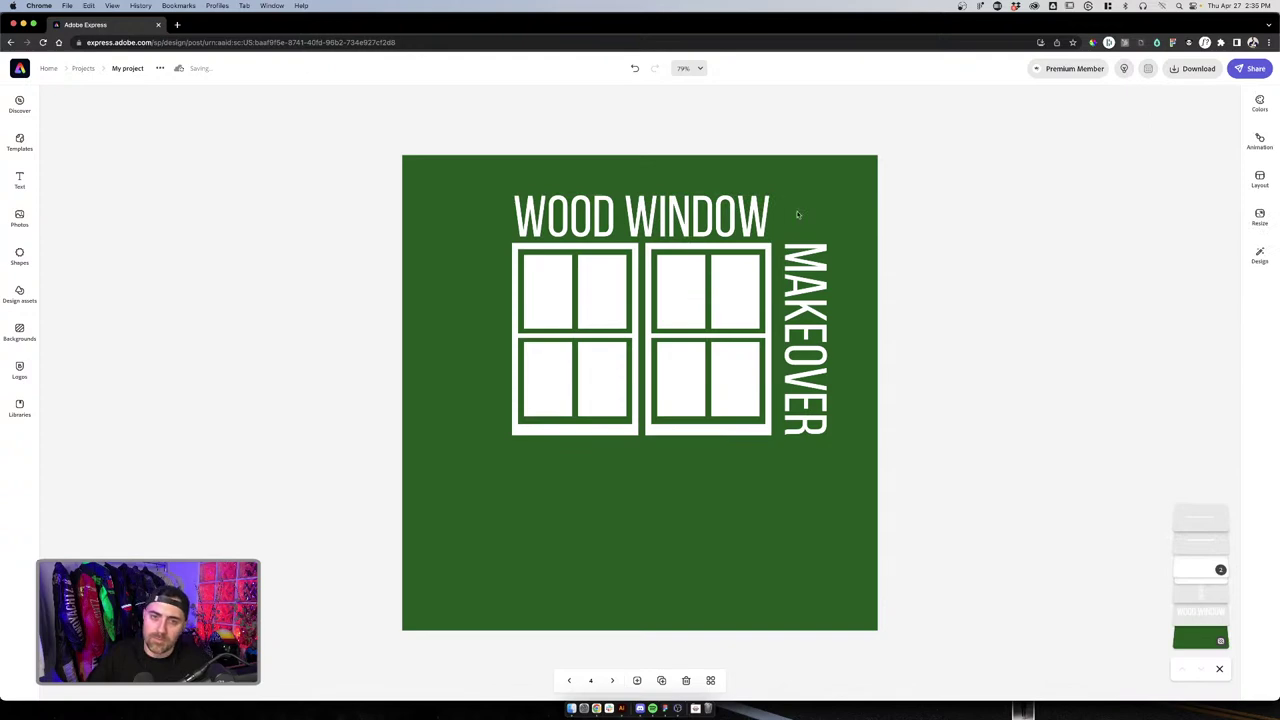
left_click(720, 296)
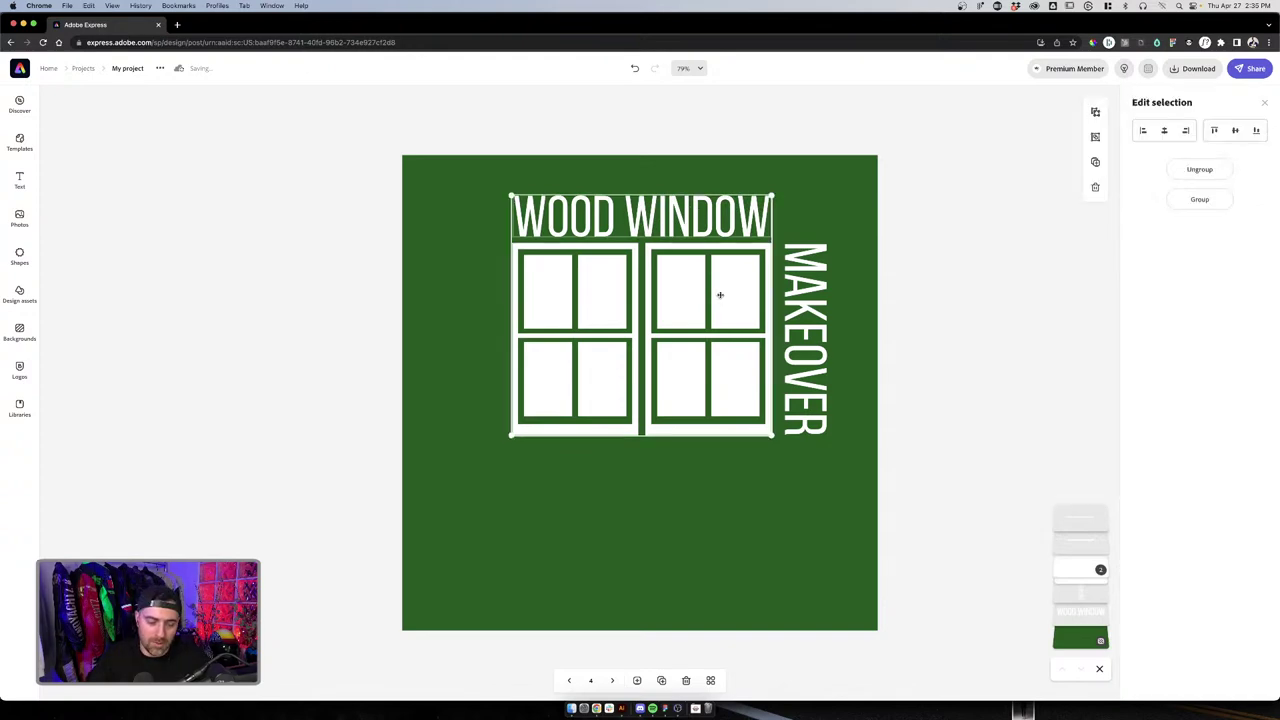
key("super+g")
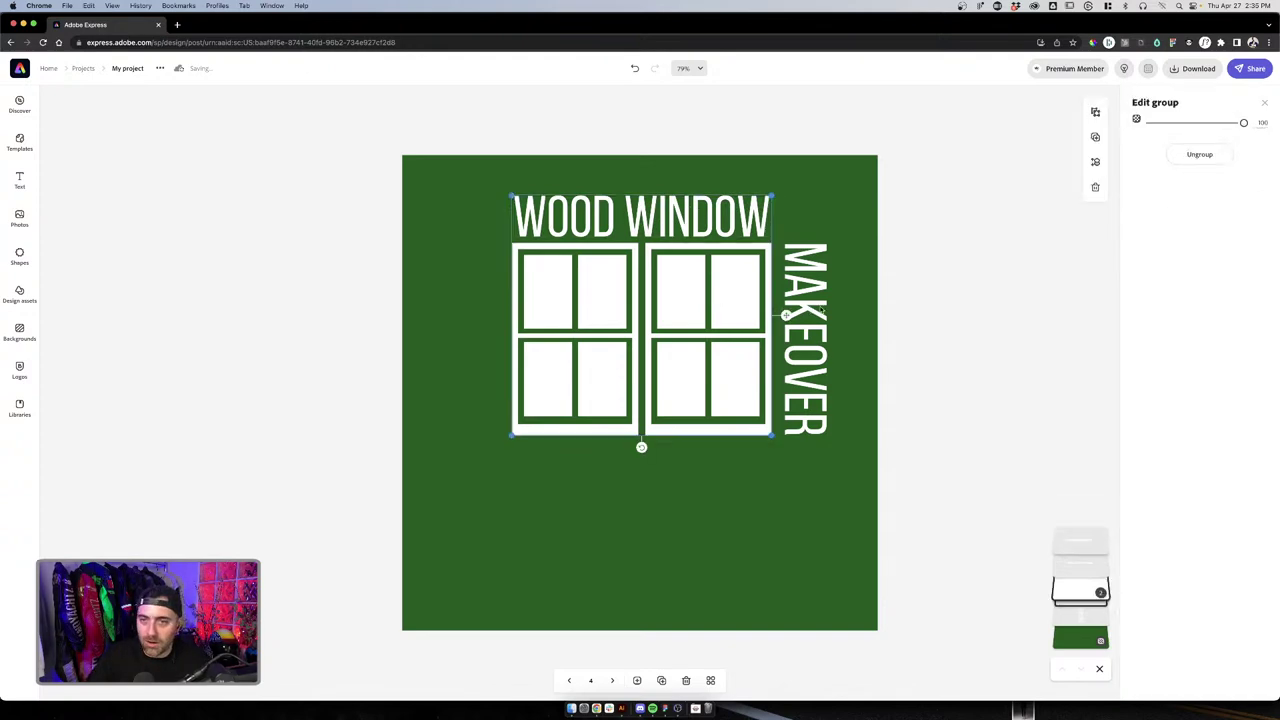
Group MAKEOVER with the windows and title, then nudge MAKEOVER slightly left
left_click(786, 314)
left_click(720, 374, "shift")
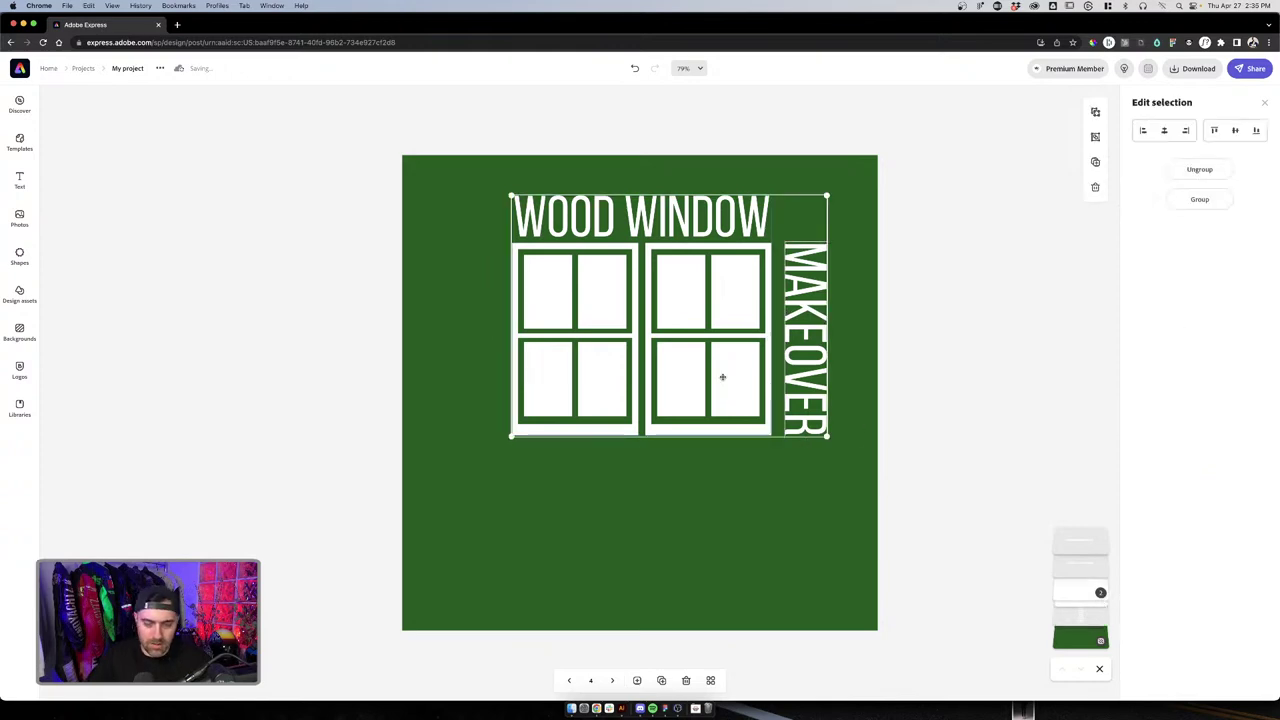
key("super+g")
left_click(806, 376)
left_click(806, 376)
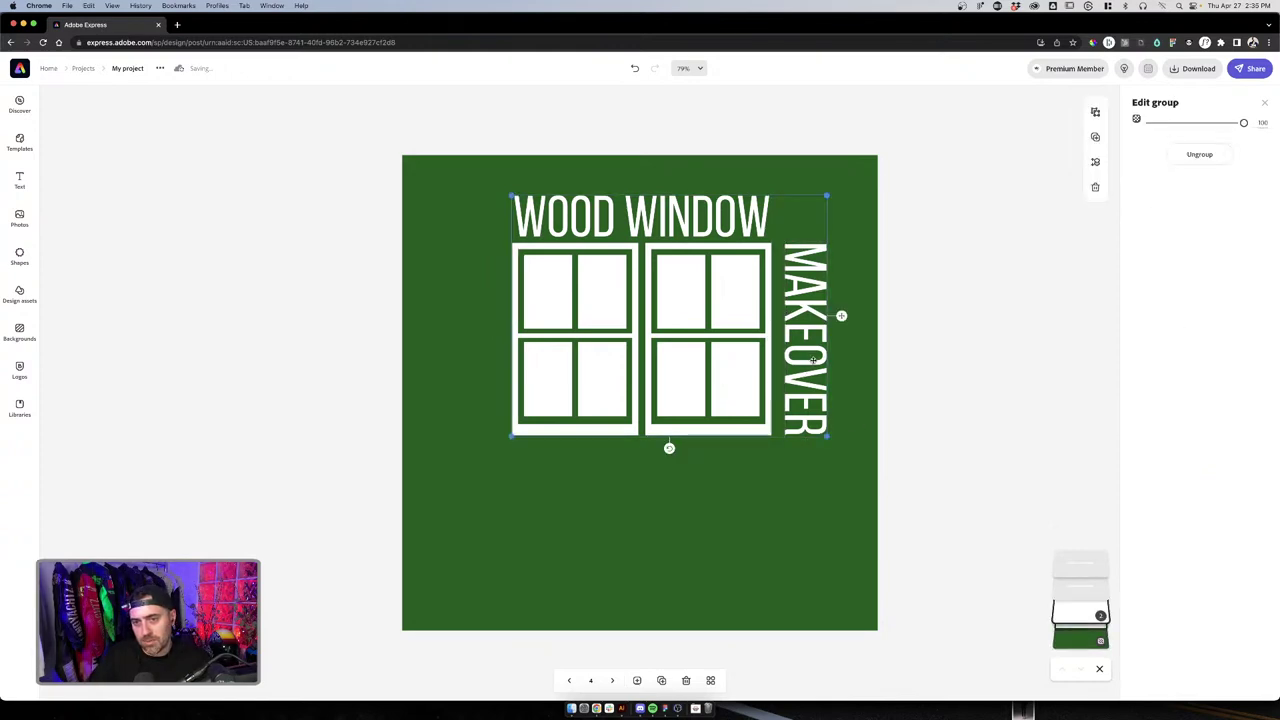
left_click(813, 359)
left_click_drag(813, 359, 801, 361)
Enlarge the logo group from its corner, undoing a trial move downward
left_click(886, 321)
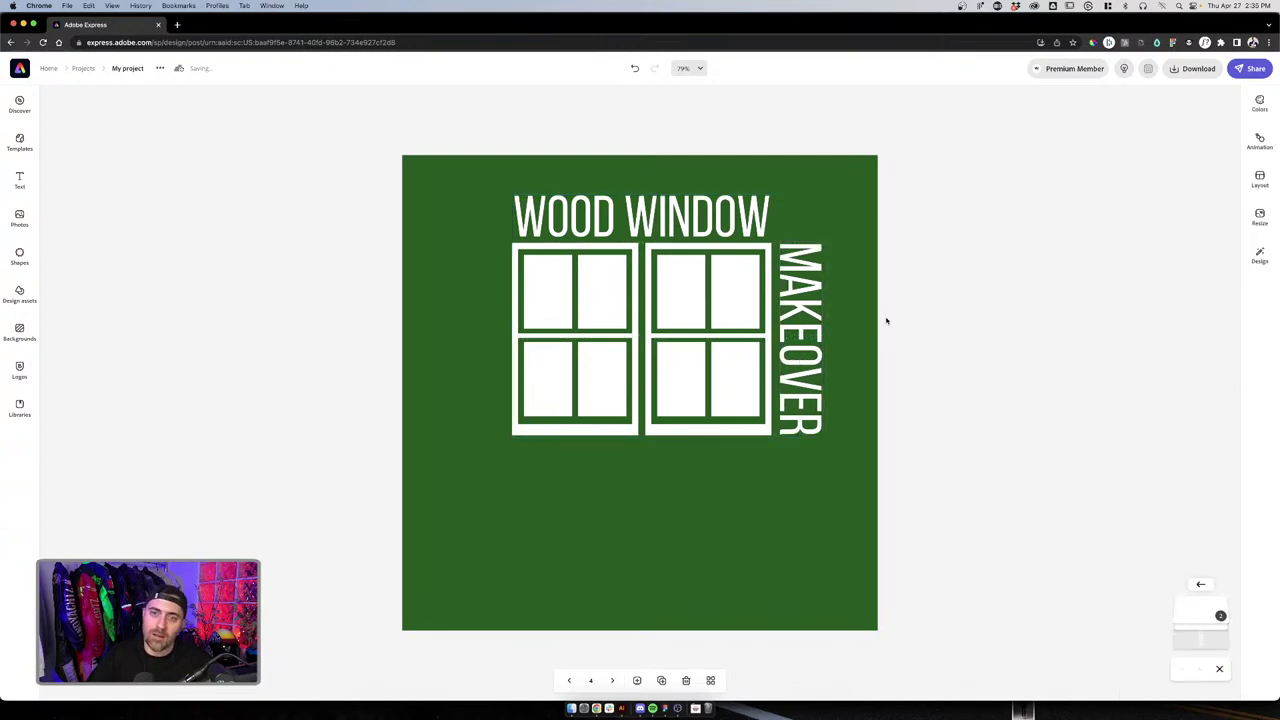
left_click(741, 322)
left_click_drag(513, 436, 460, 469)
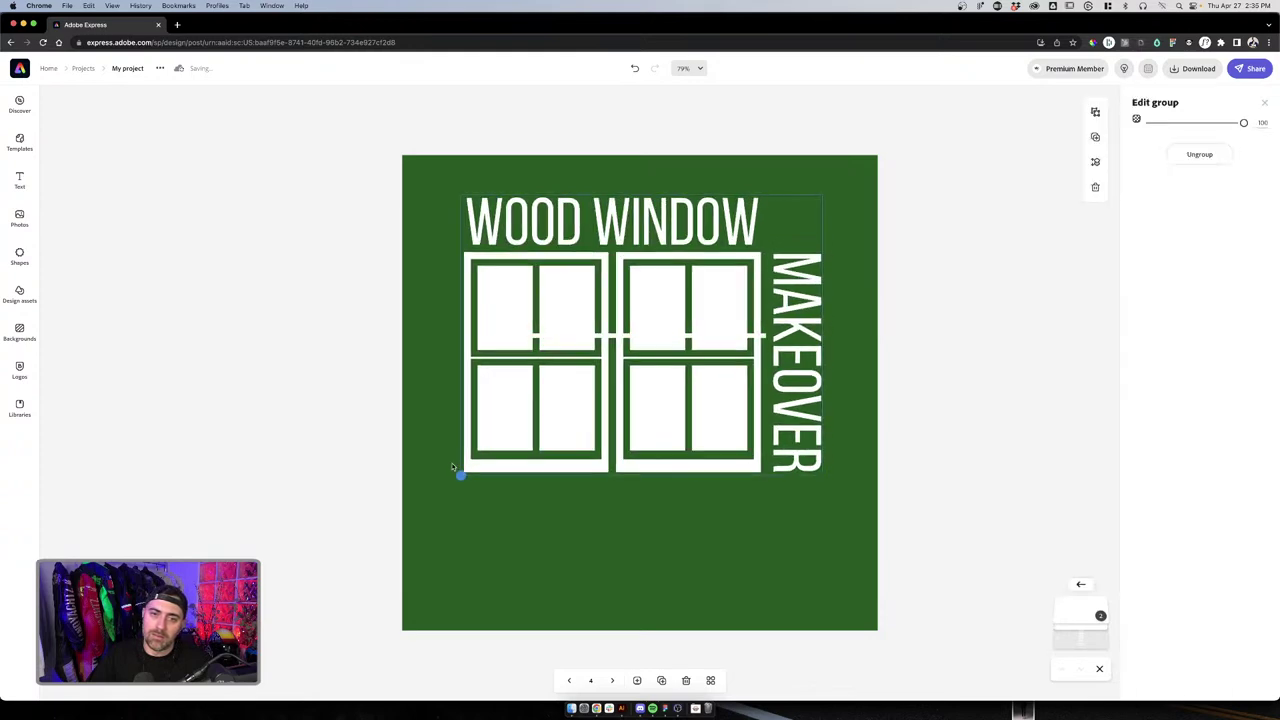
left_click_drag(600, 400, 598, 440)
key("super+z")
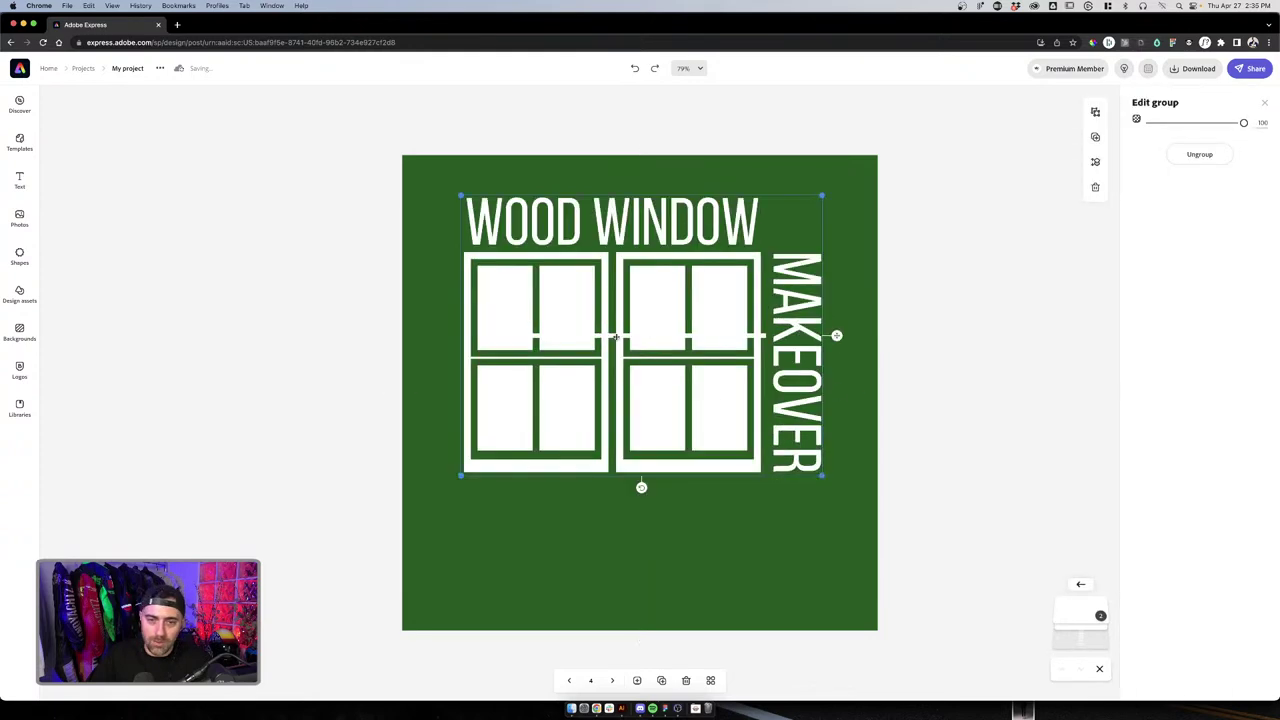
Lower both windows' crossbars and stretch each one to meet its frame edge
double_click(615, 337)
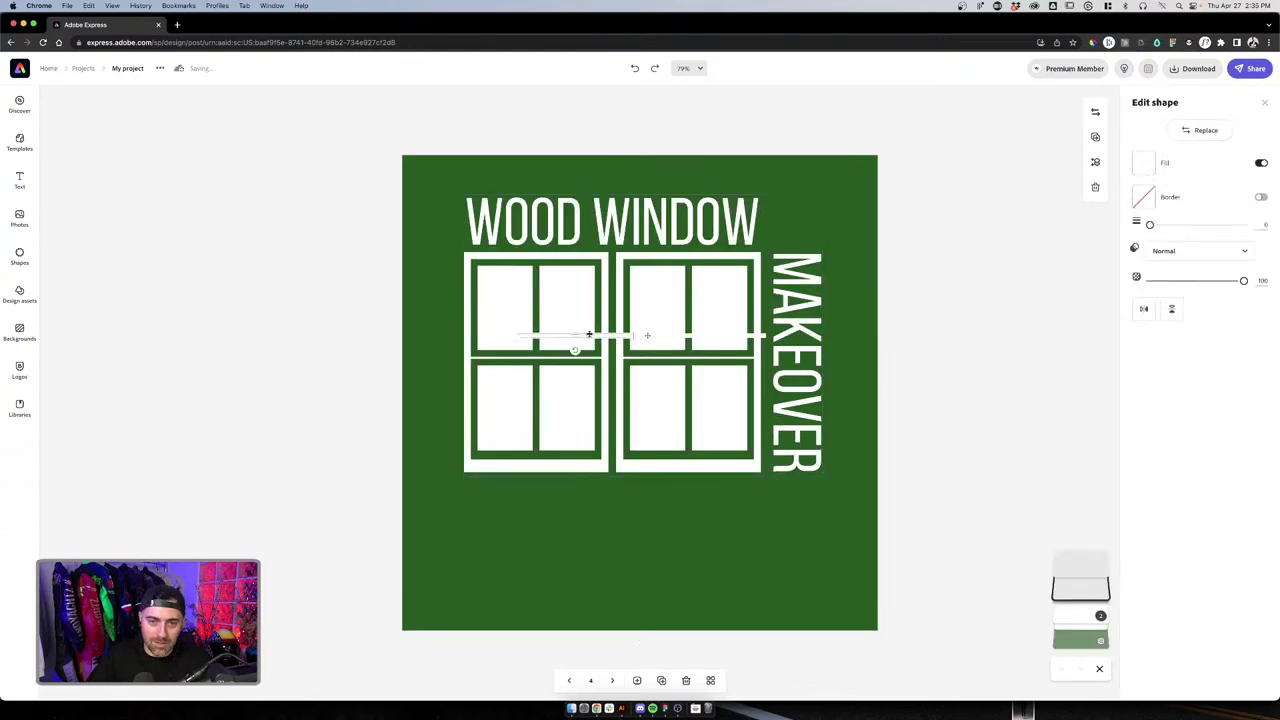
left_click(647, 336, "shift")
left_click_drag(647, 336, 719, 358)
key("Escape")
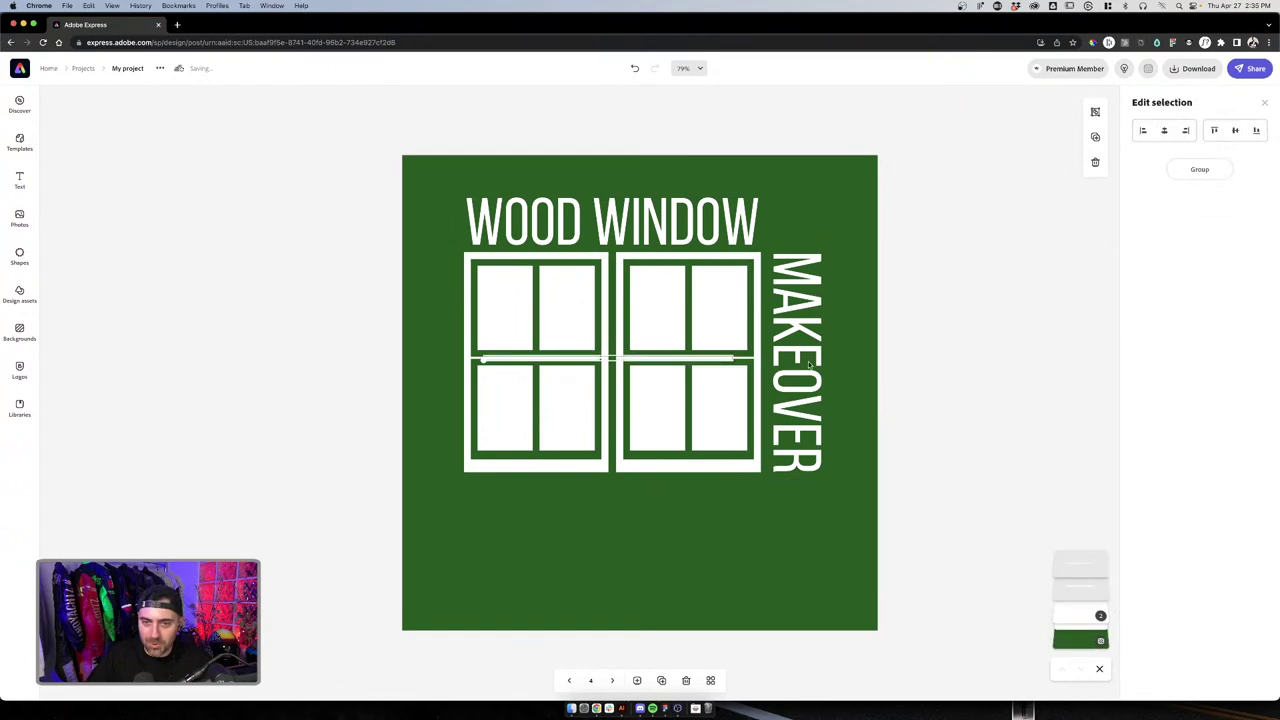
left_click(719, 358)
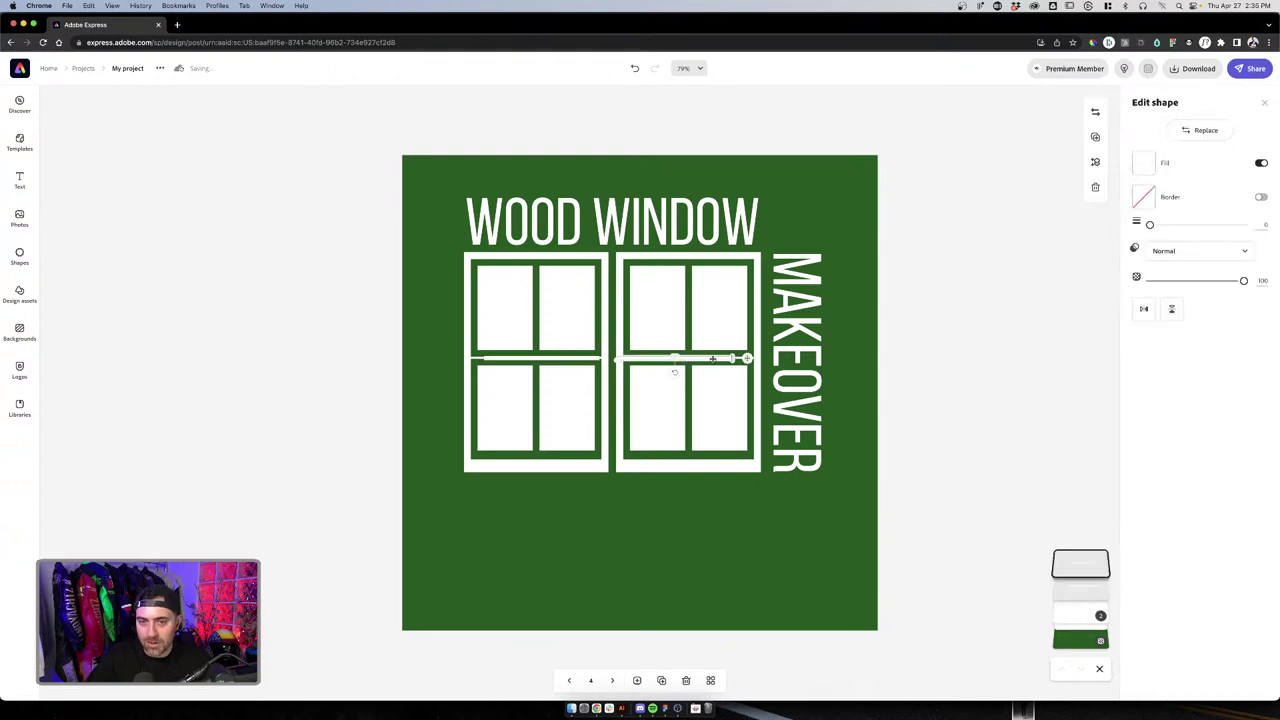
left_click_drag(747, 358, 772, 358)
left_click(555, 362)
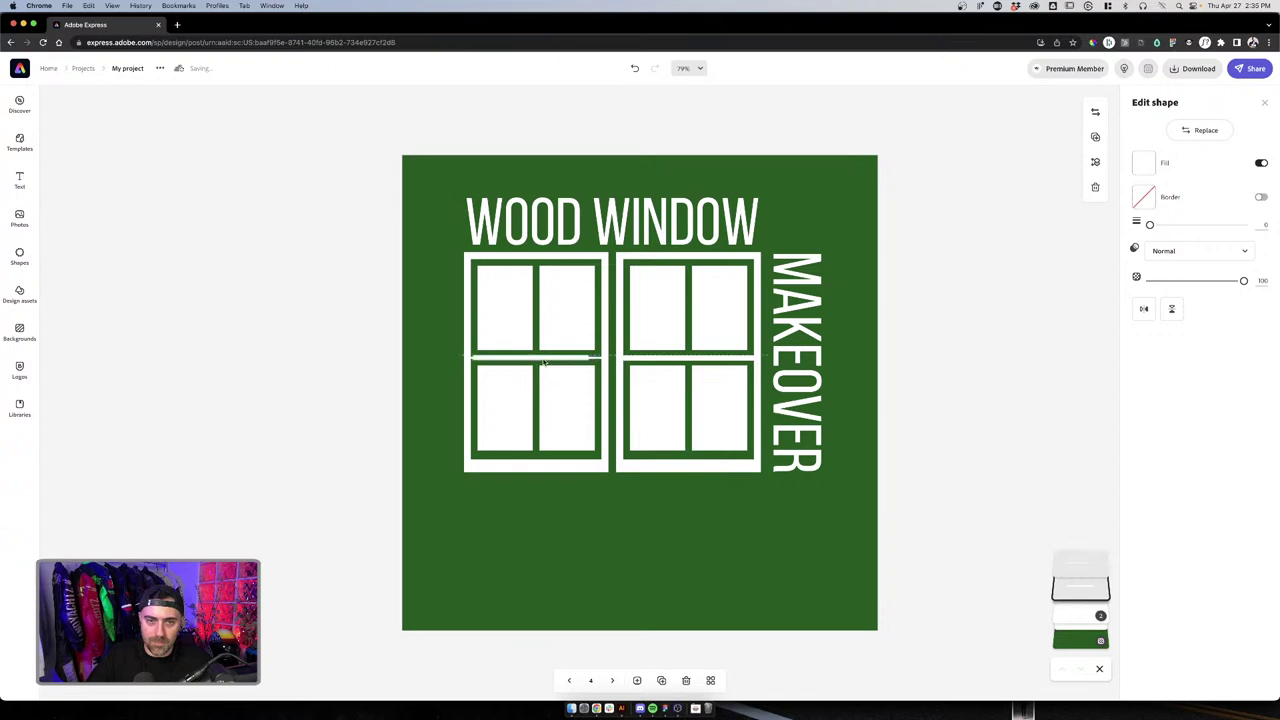
left_click_drag(584, 358, 601, 358)
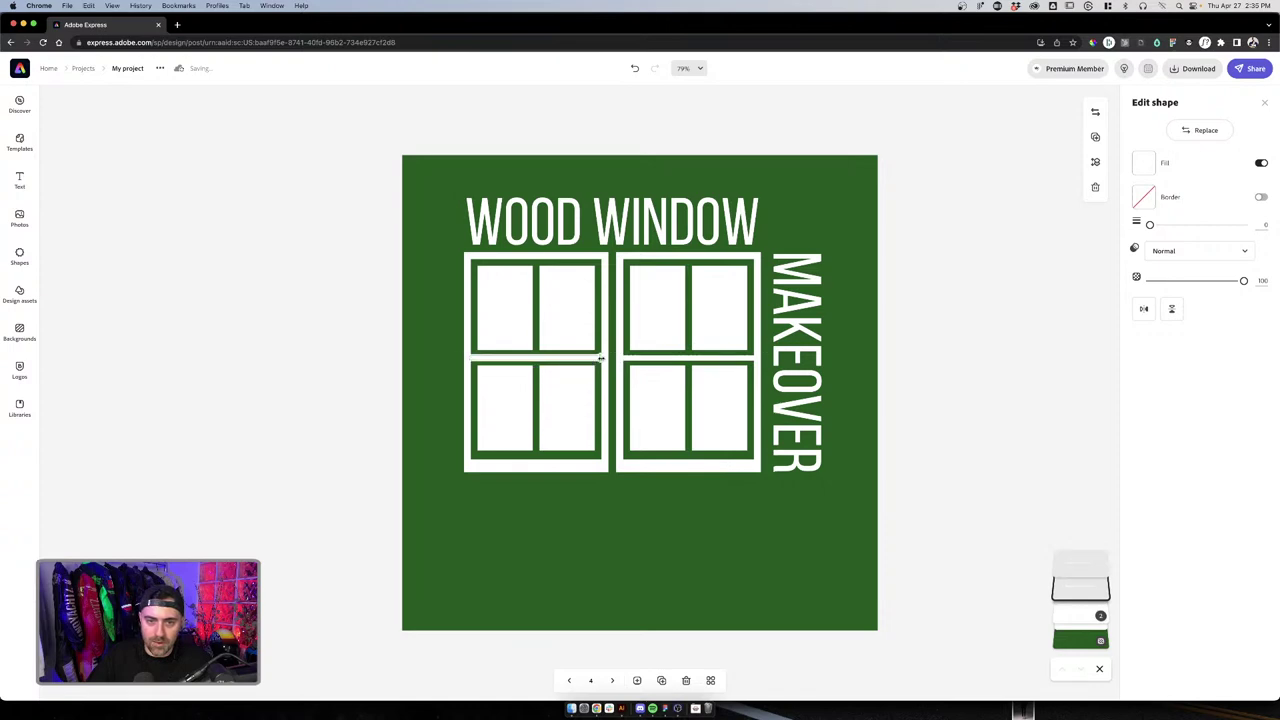
Group the crossbars, windows, title and MAKEOVER into one logo group
left_click(913, 344)
left_click(686, 360)
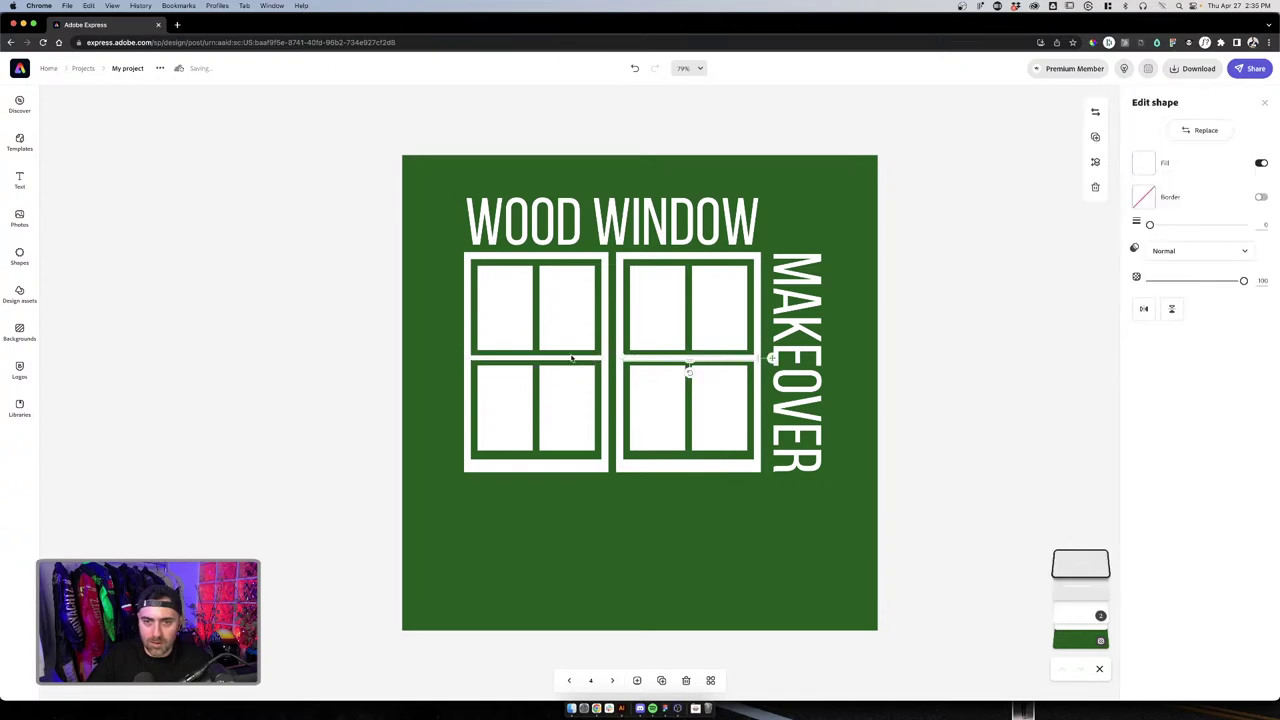
left_click(548, 360, "shift")
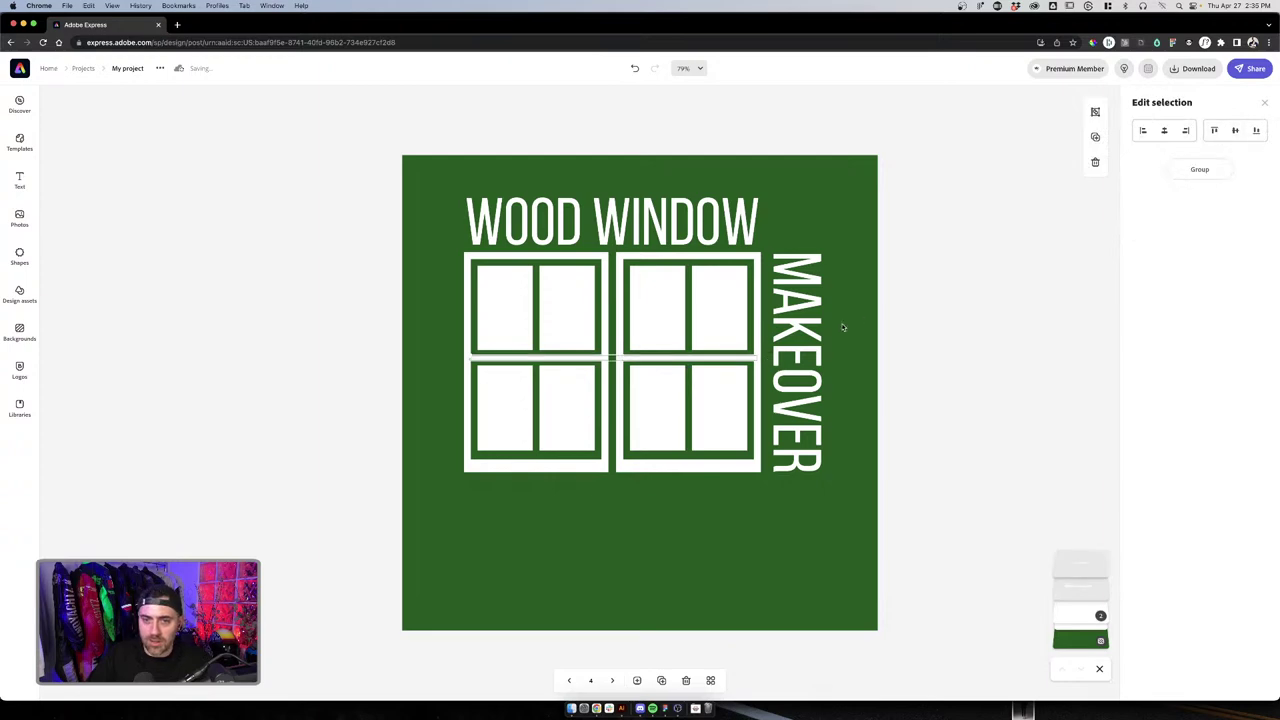
left_click(621, 406, "shift")
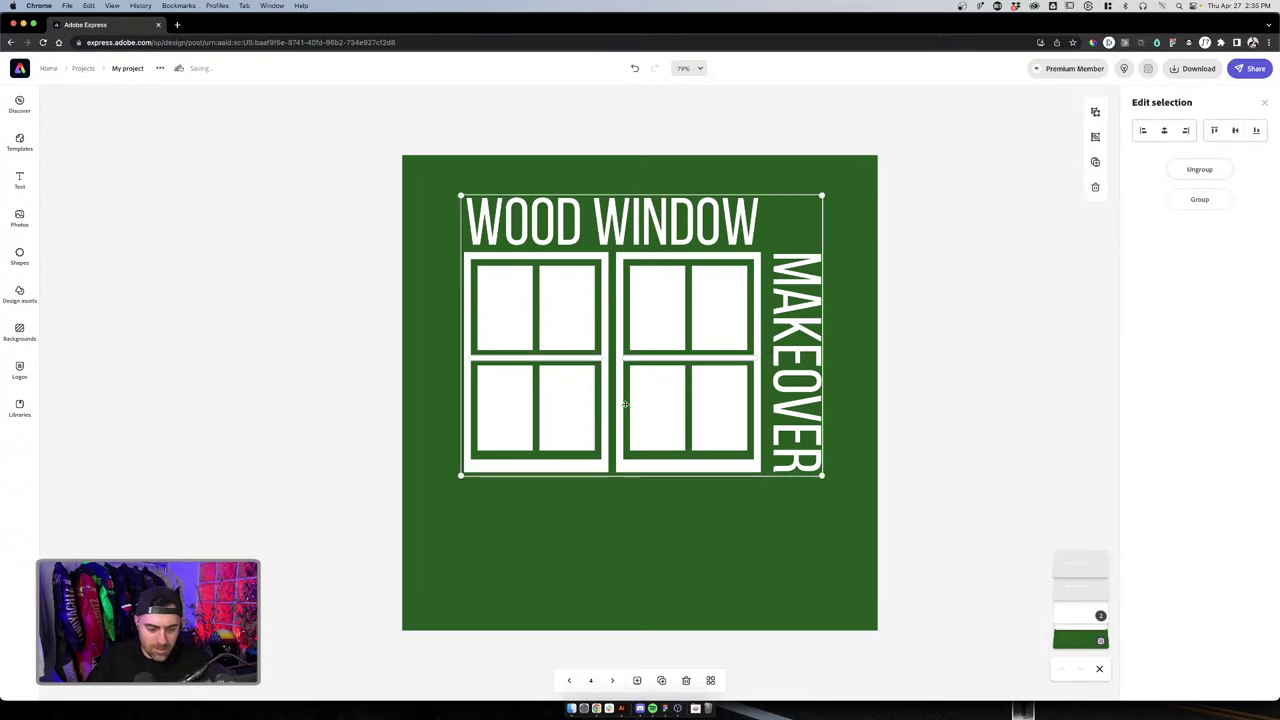
key("super+g")
left_click(855, 462)
Move the logo group lower on the page
left_click(720, 391)
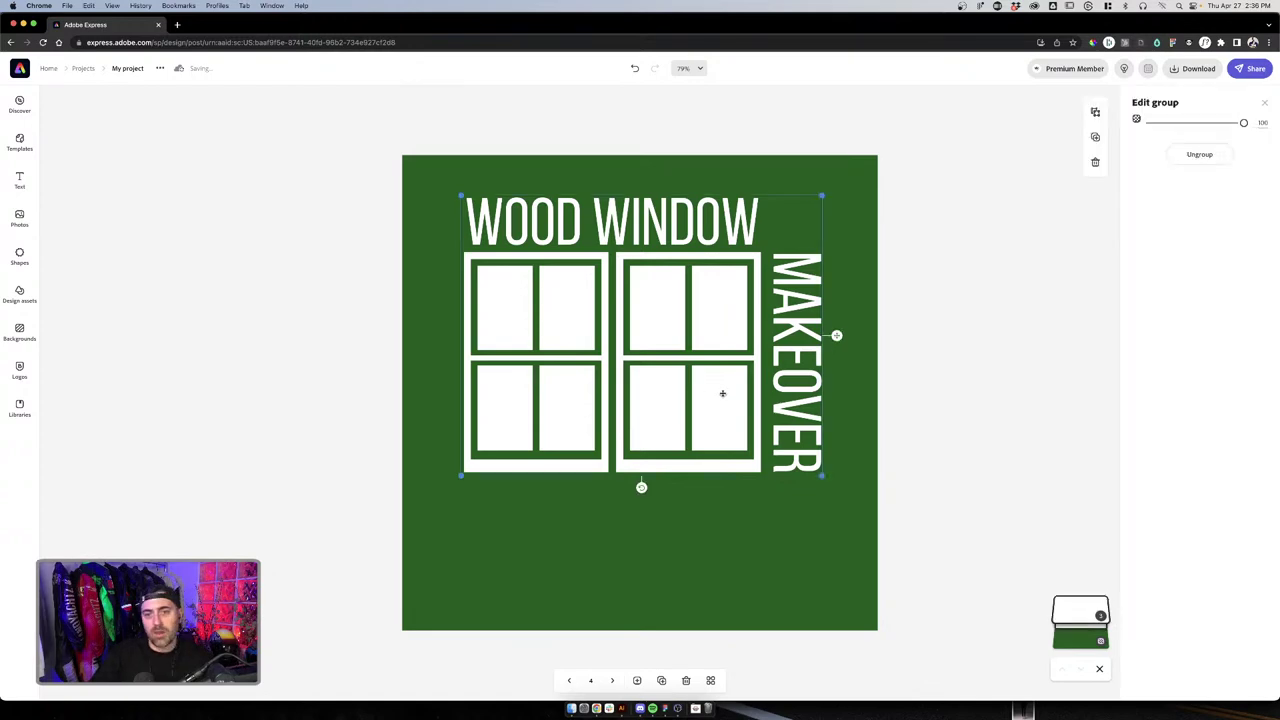
mouse_move(720, 391)
left_mouse_down()
mouse_move(709, 426)
mouse_move(726, 412)
left_mouse_up()
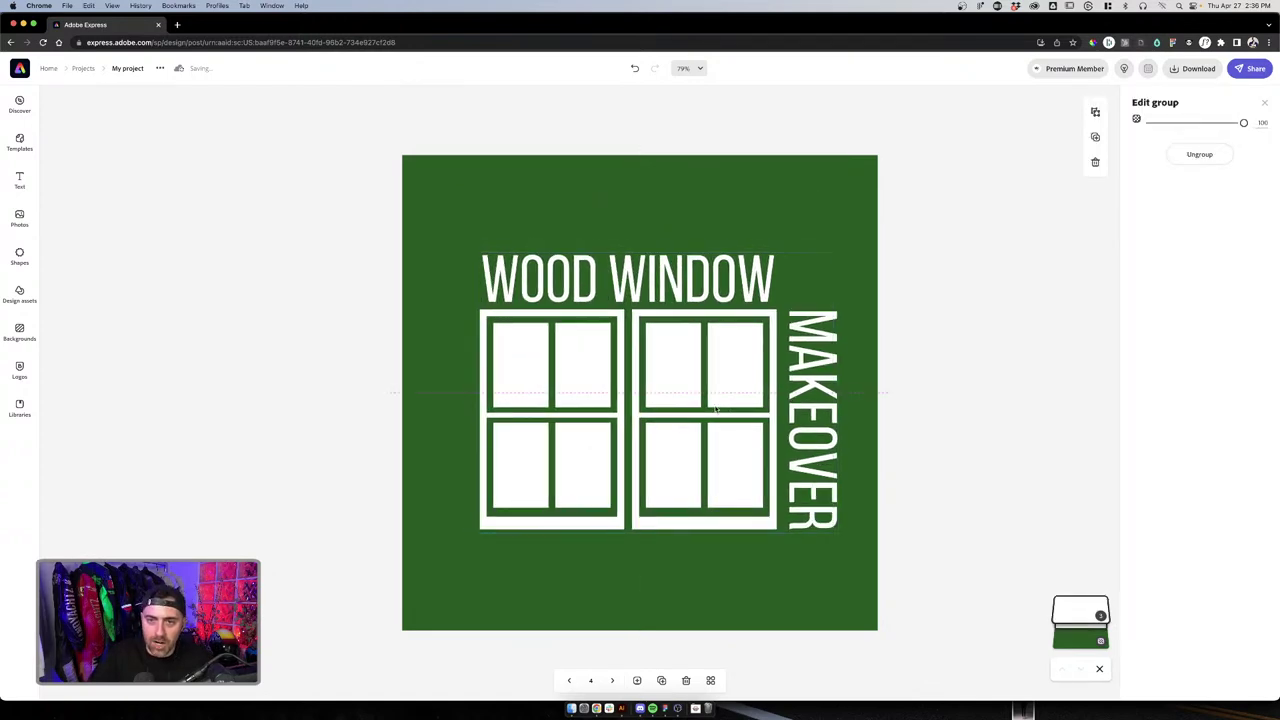
left_click(842, 363)
left_click(755, 261)
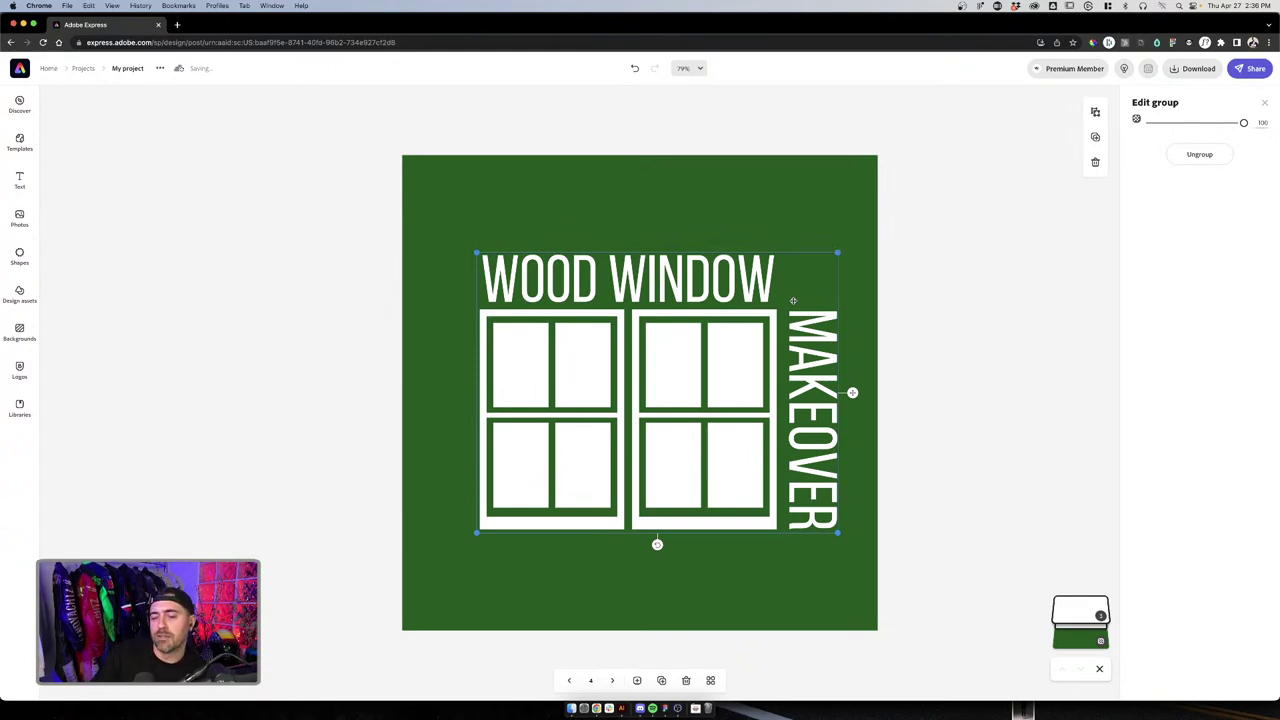
Shift the WOOD WINDOW title right so its end lines up with MAKEOVER's edge
left_click(727, 271)
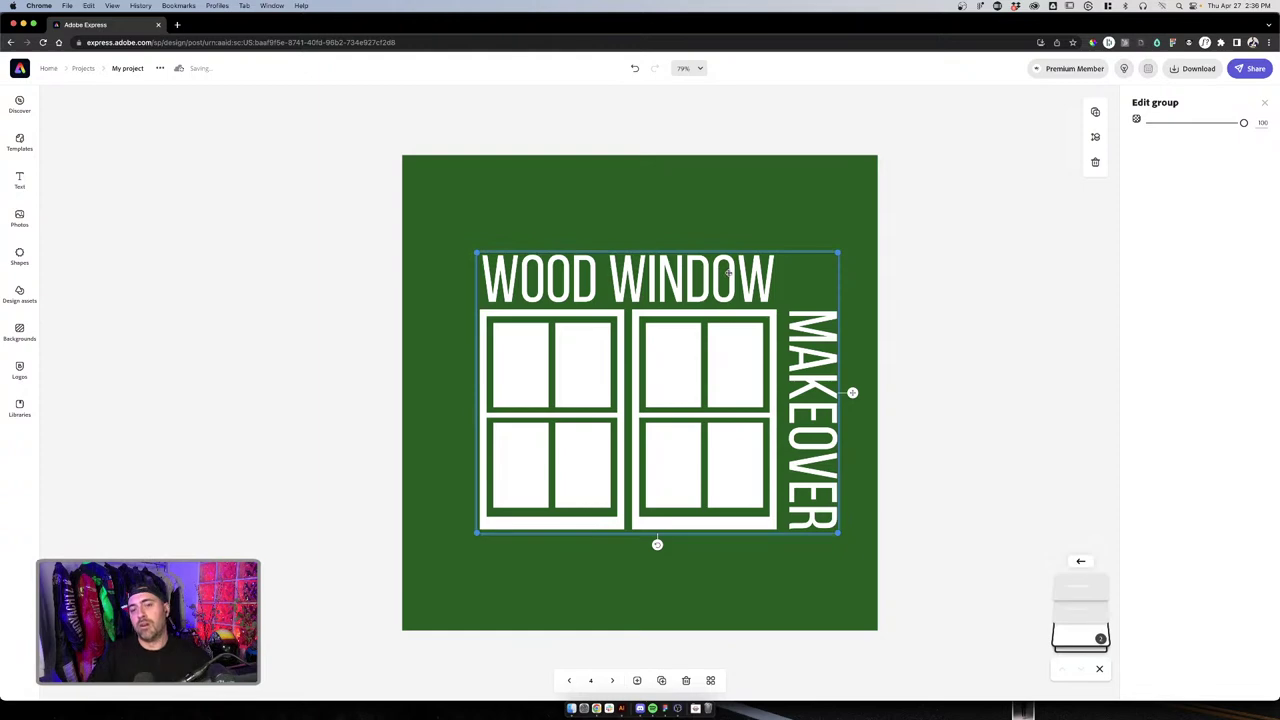
left_click(728, 272)
left_click(713, 285)
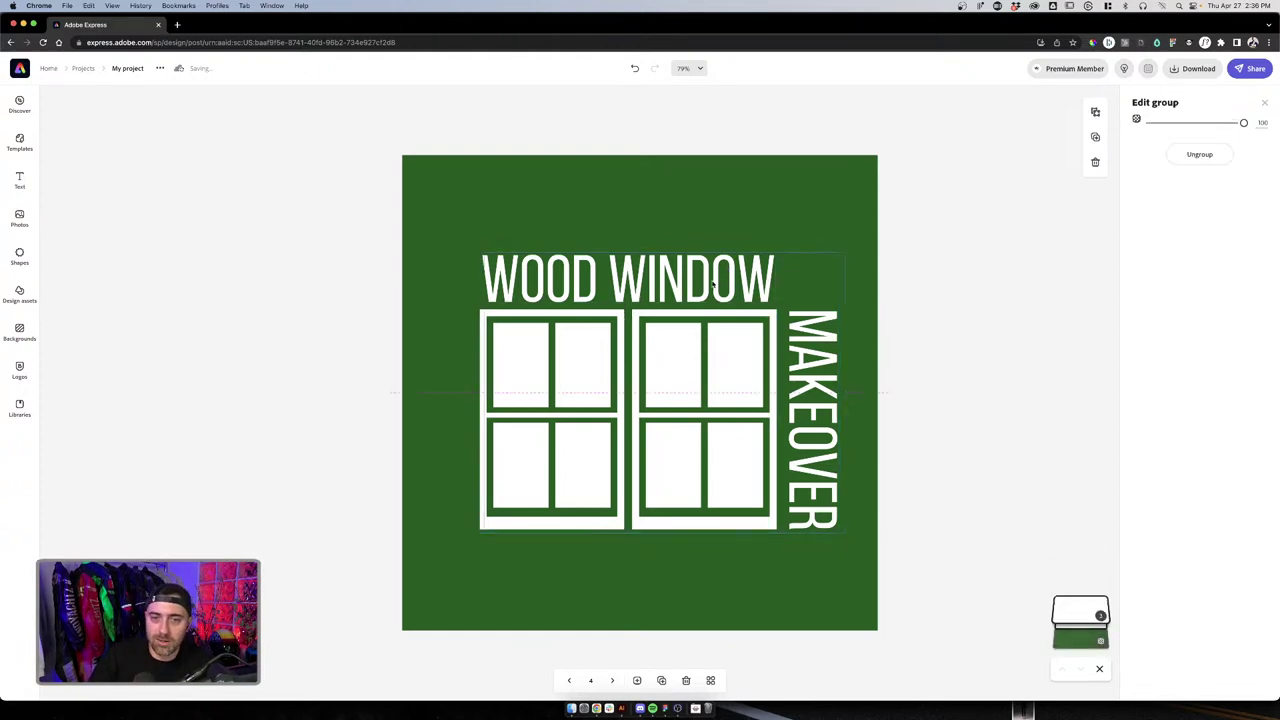
key("super+z")
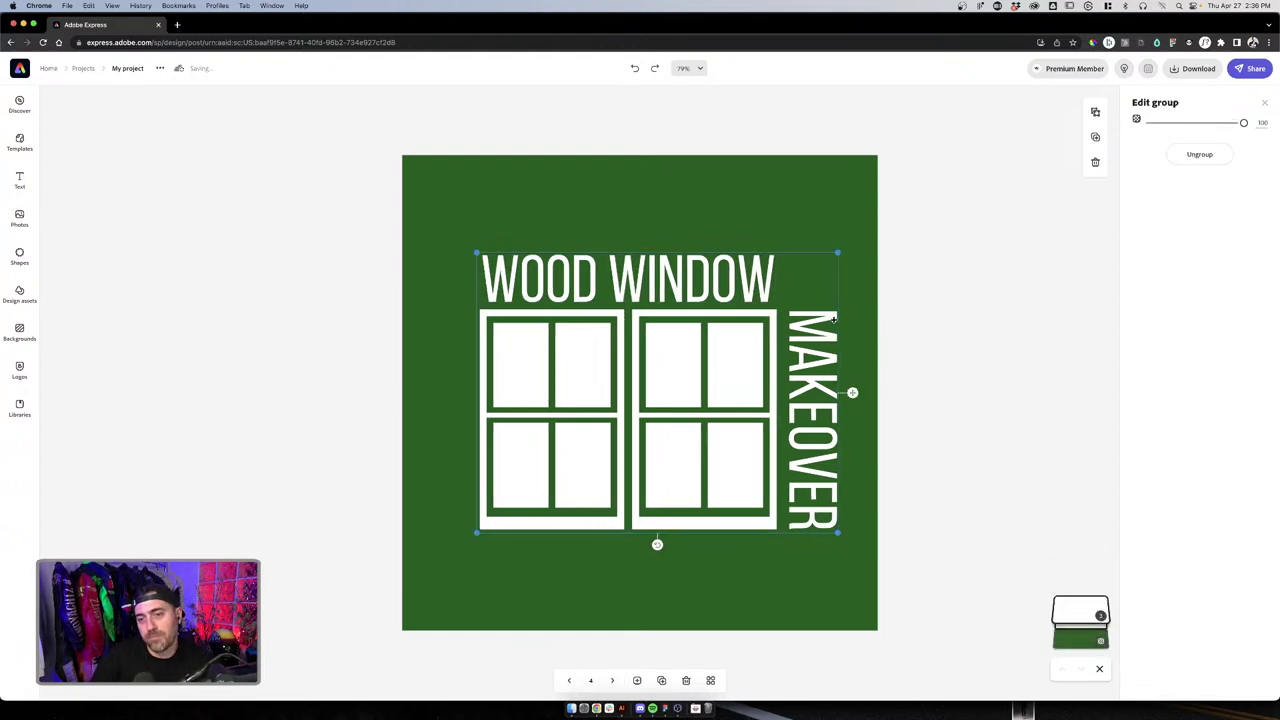
left_click(705, 284)
left_click(700, 284)
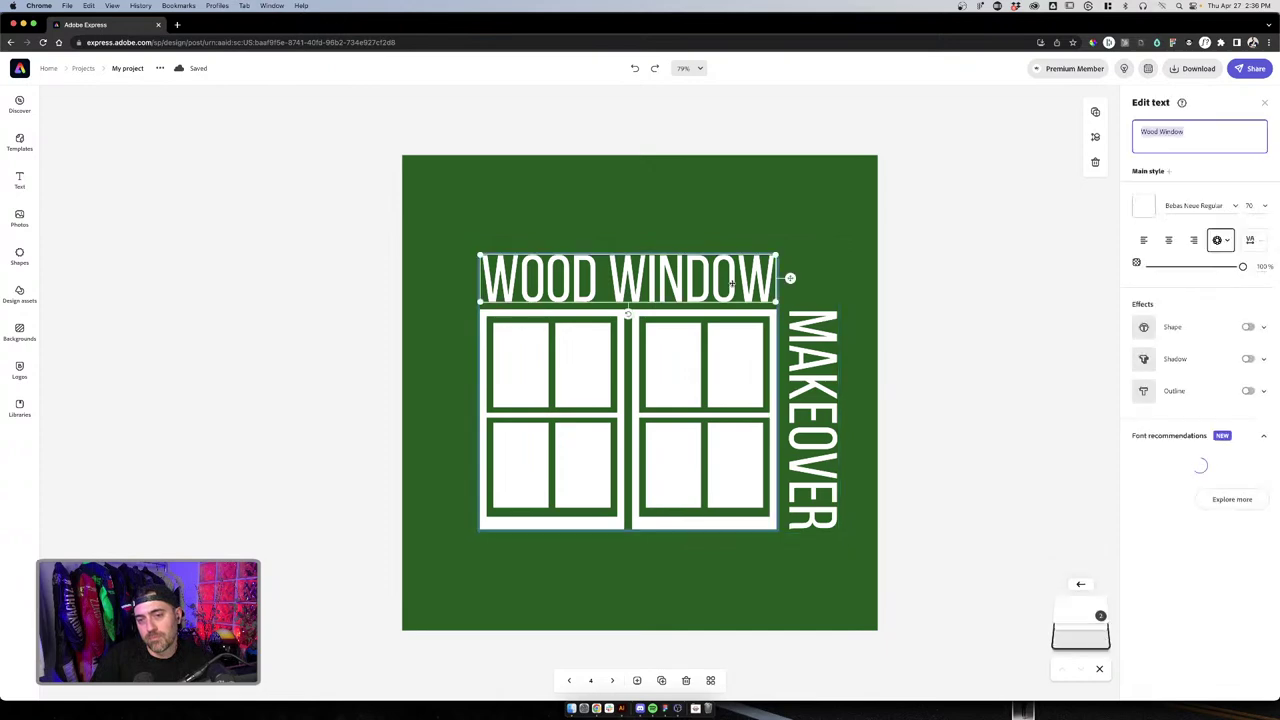
left_click_drag(700, 284, 779, 289)
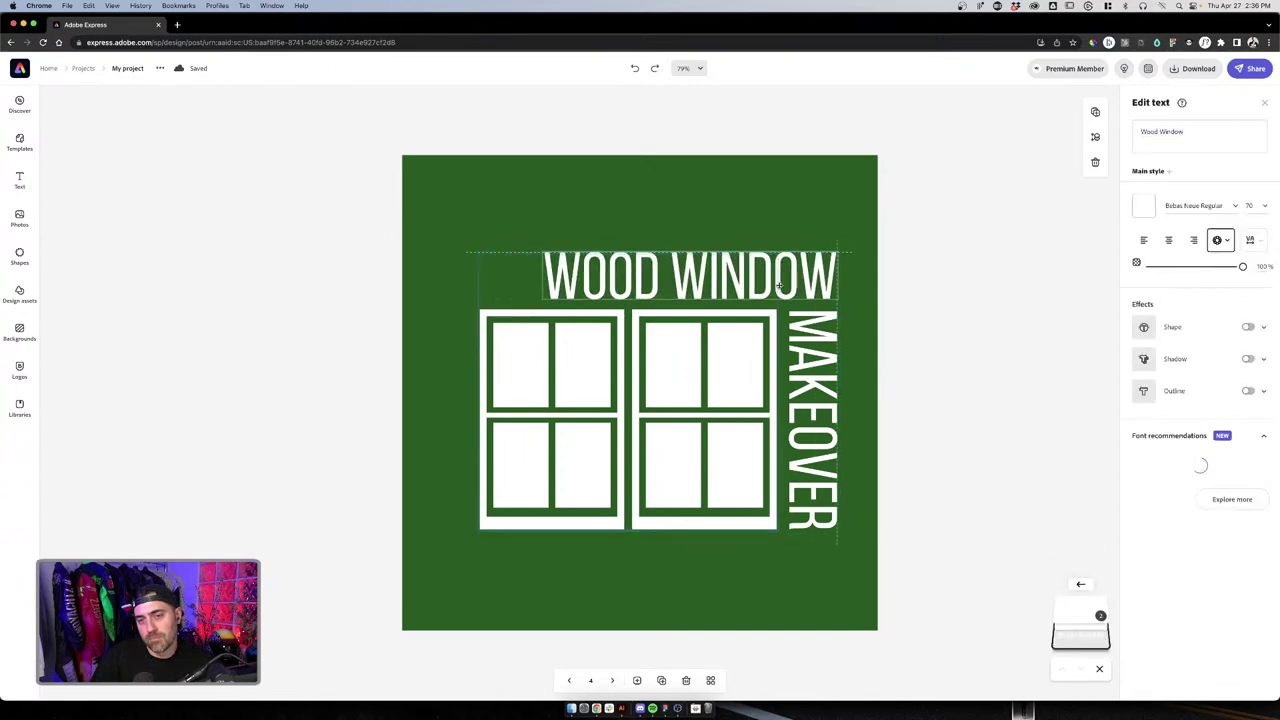
left_click(868, 235)
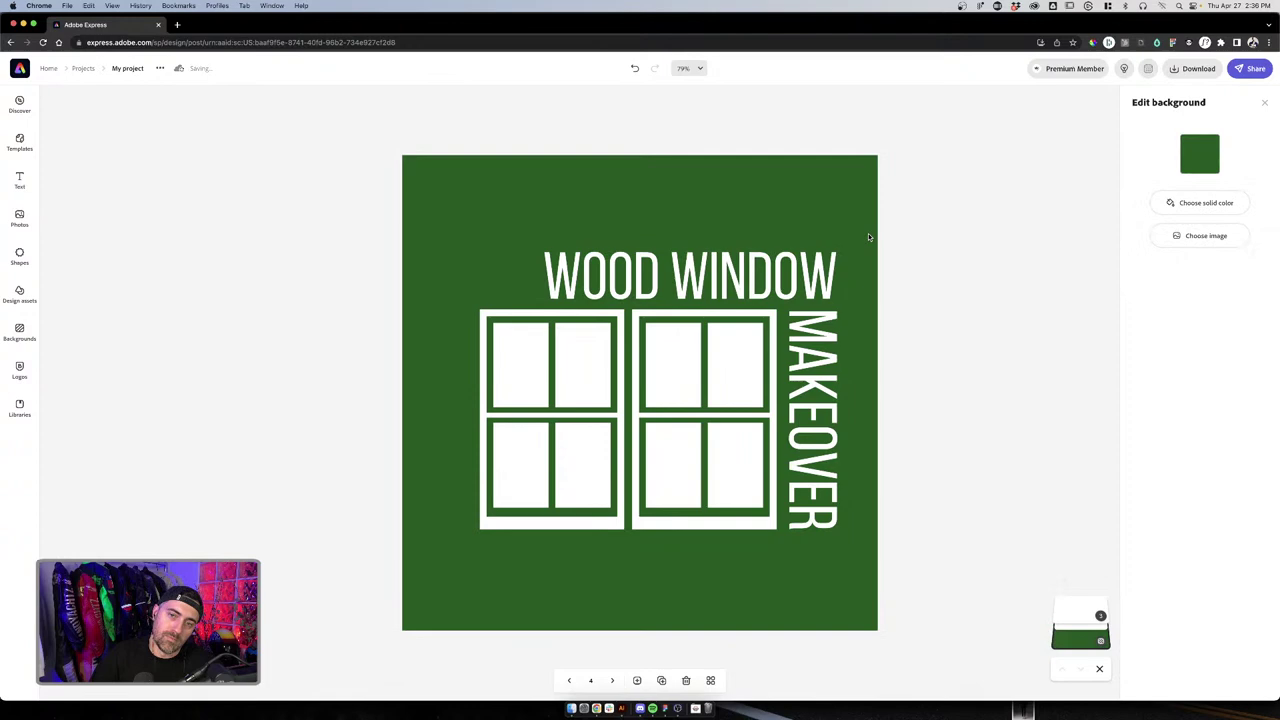
left_click(568, 375)
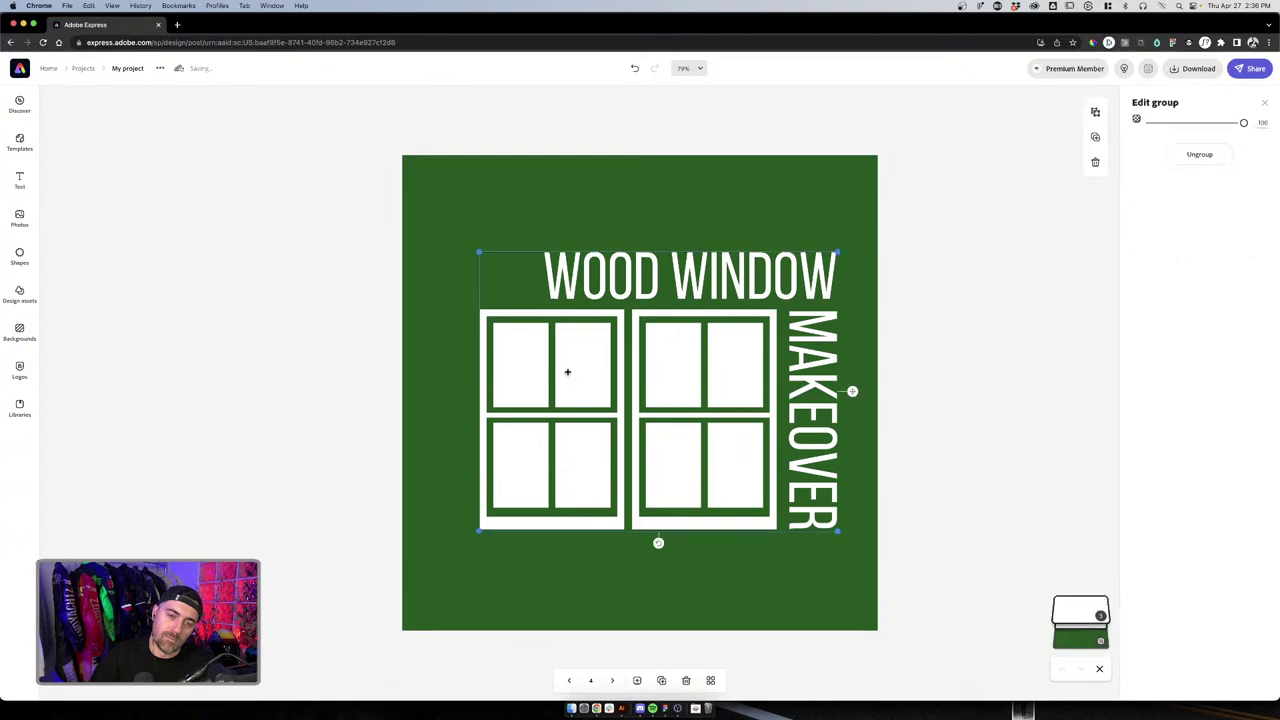
left_click(567, 372)
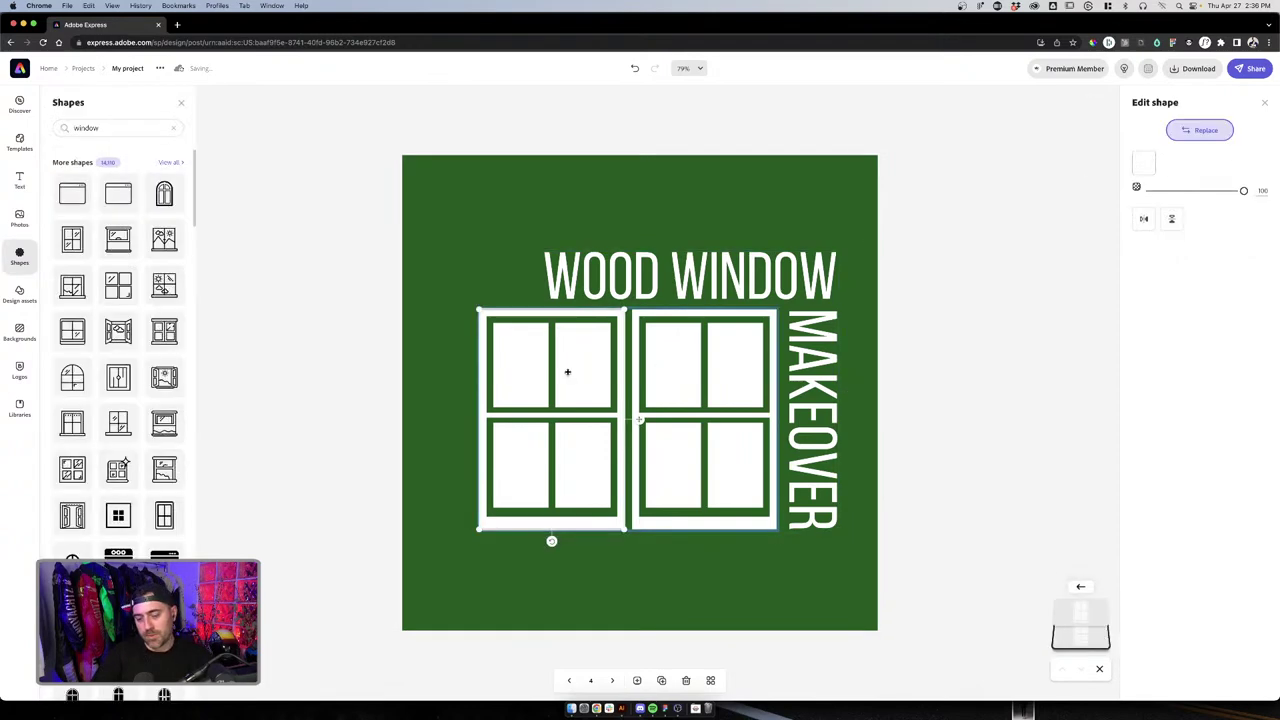
Delete the left window shape and its leftover horizontal line
key("BackSpace")
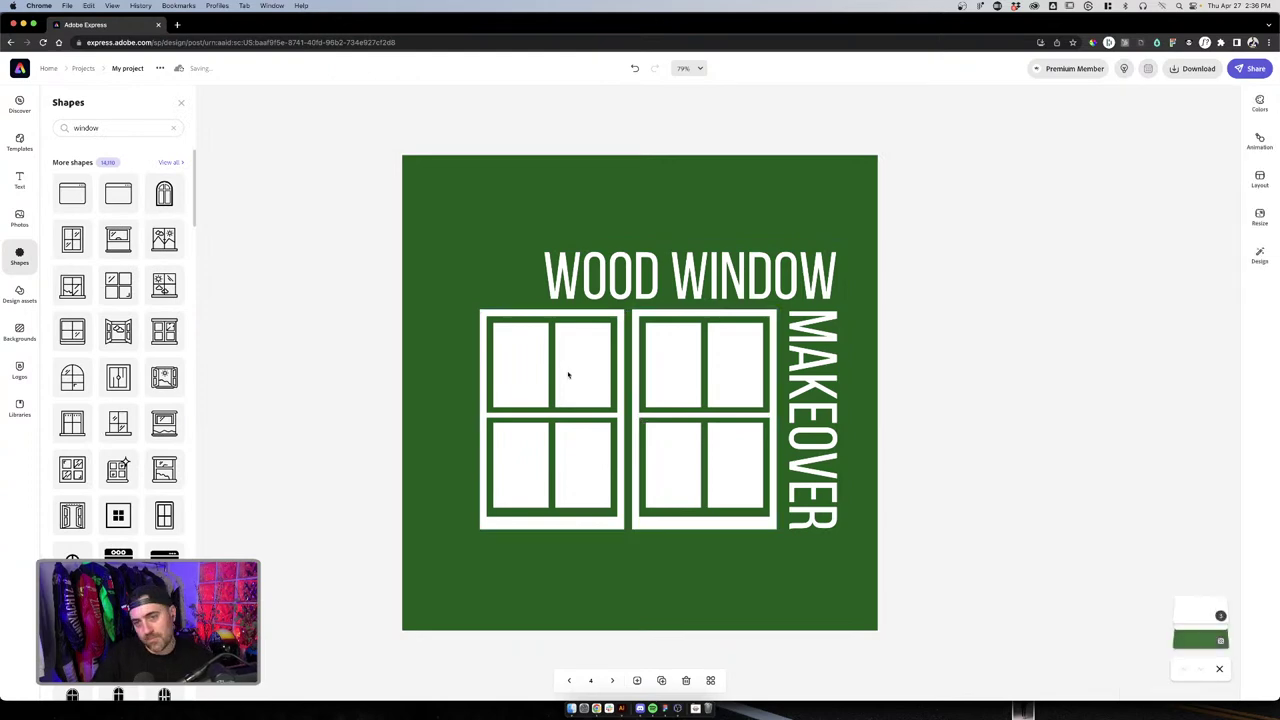
left_click(563, 424)
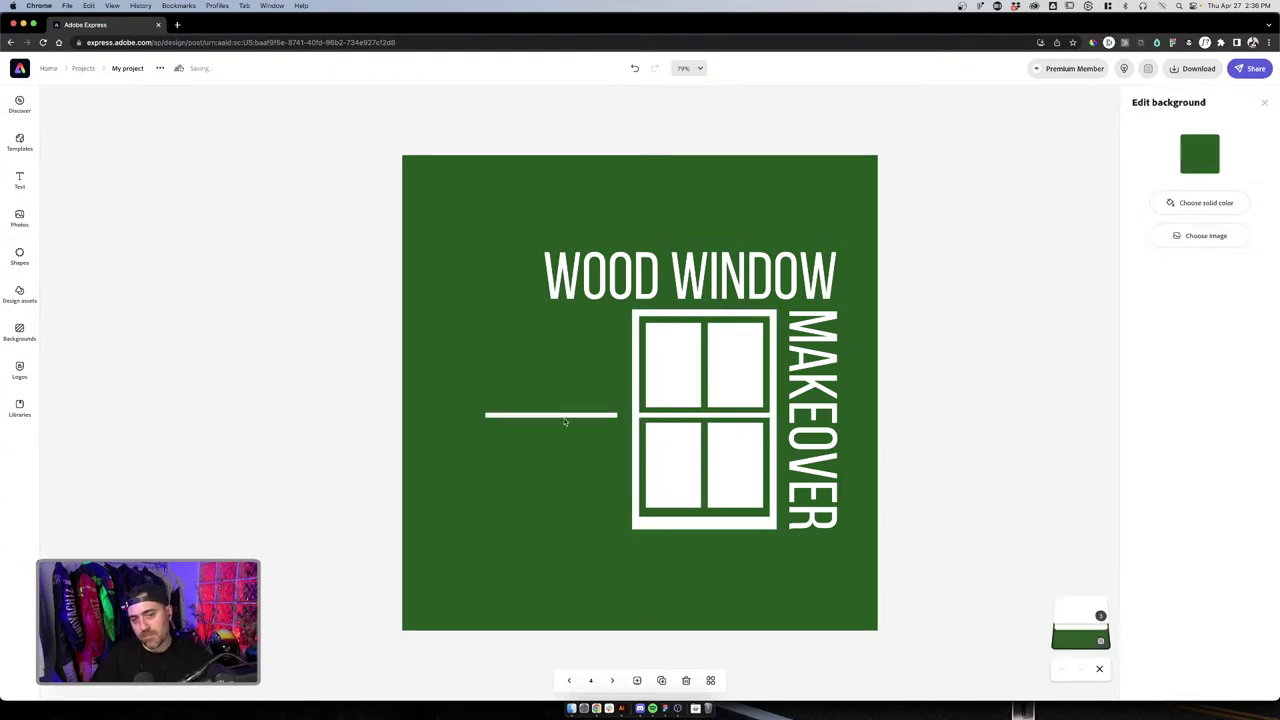
left_click(566, 417)
left_click(567, 416)
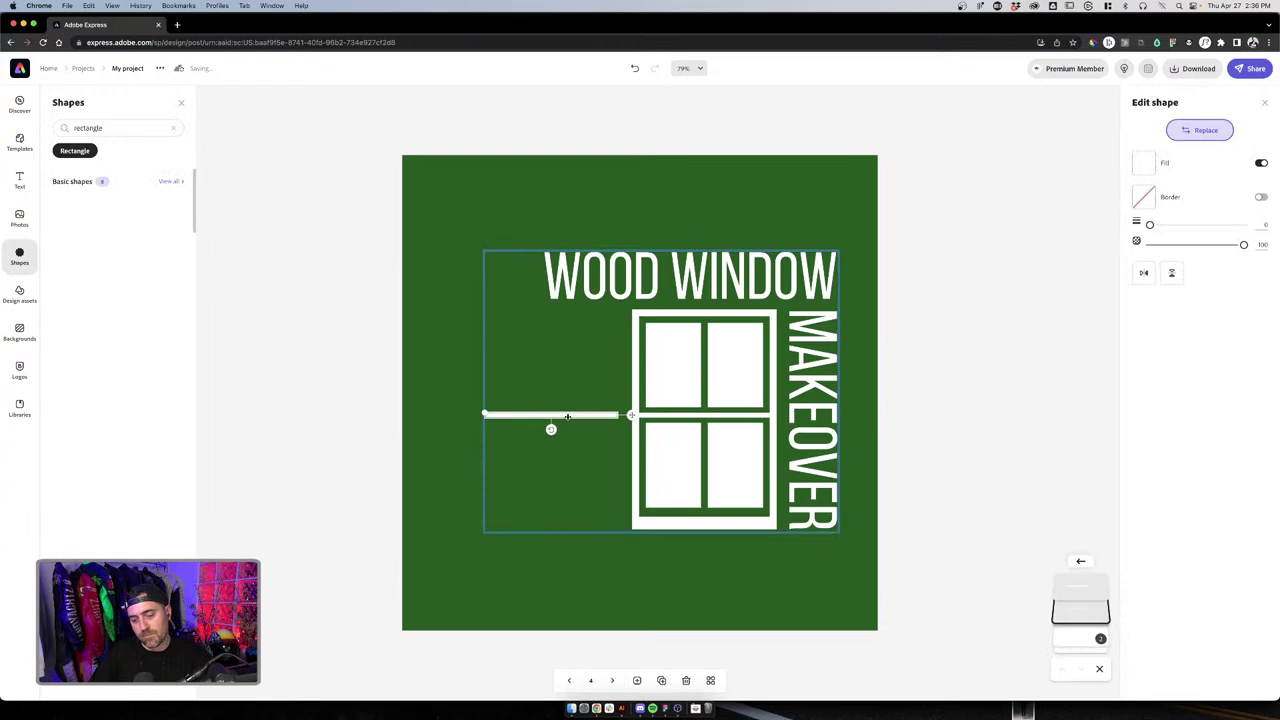
key("BackSpace")
Remove 'Wood' from the title, leaving WINDOW, and paste Wood back as separate text
left_click(643, 282)
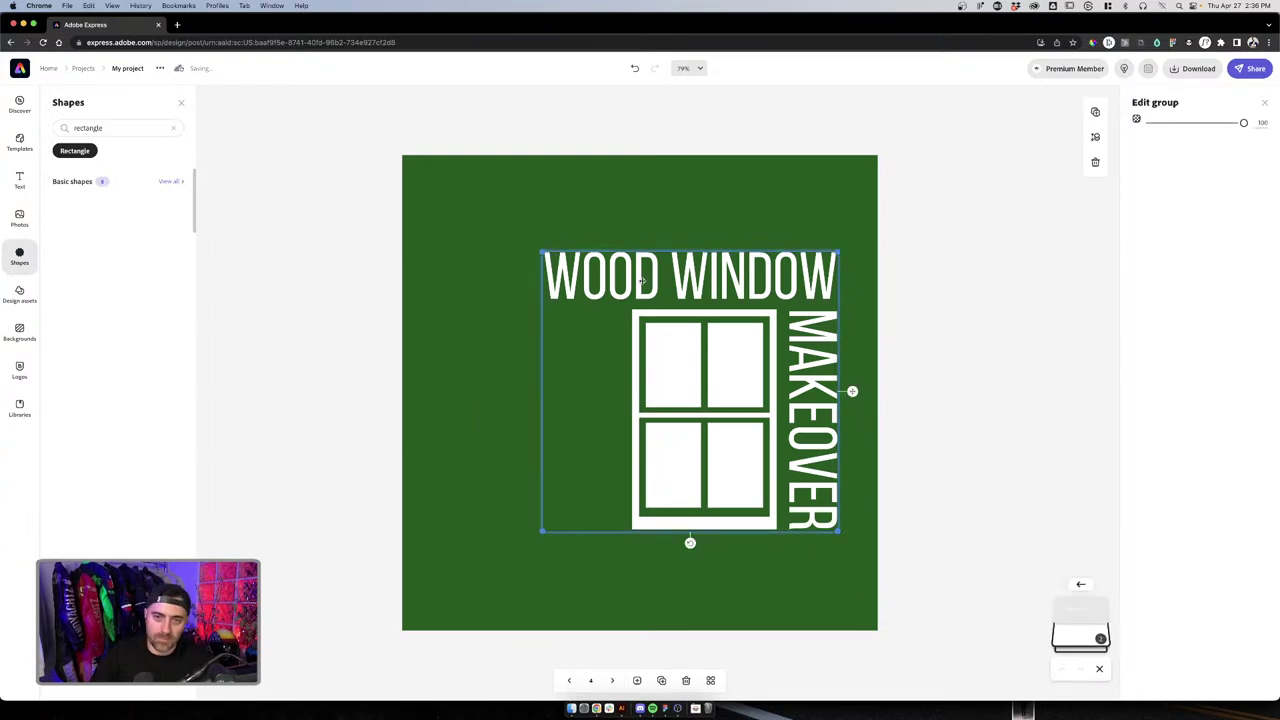
left_click(655, 282)
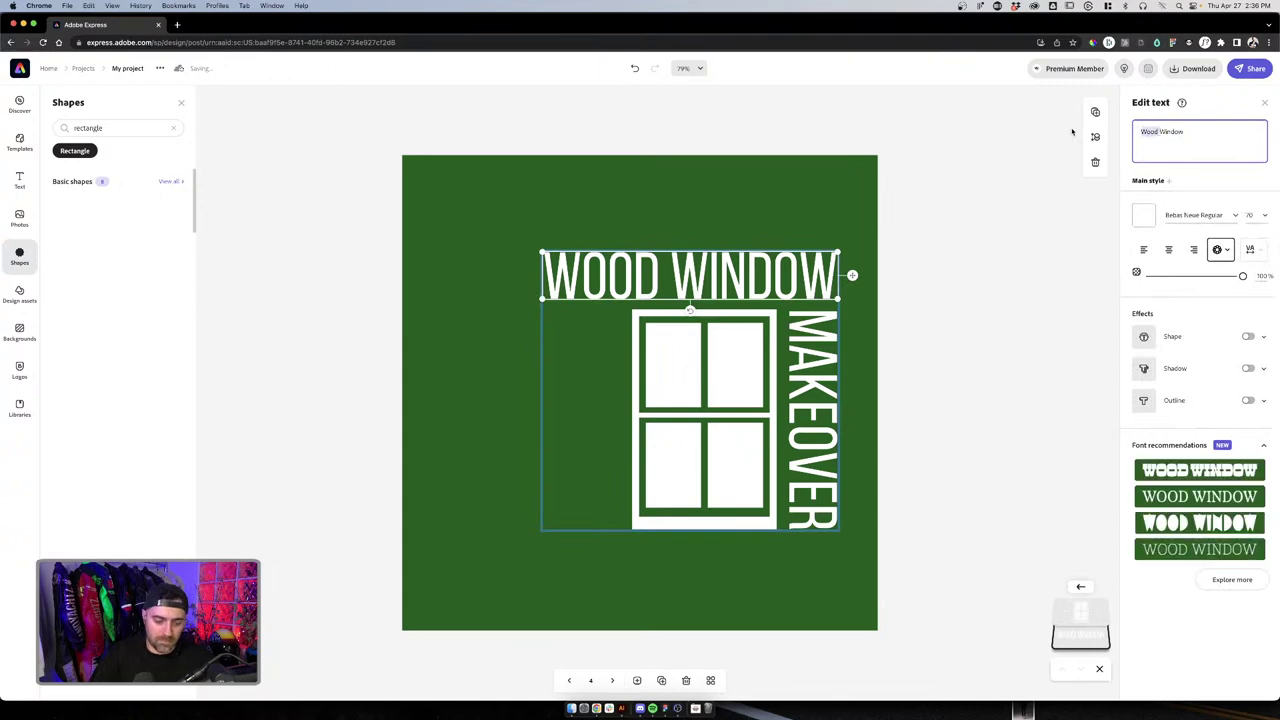
key("BackSpace")
left_click(814, 250)
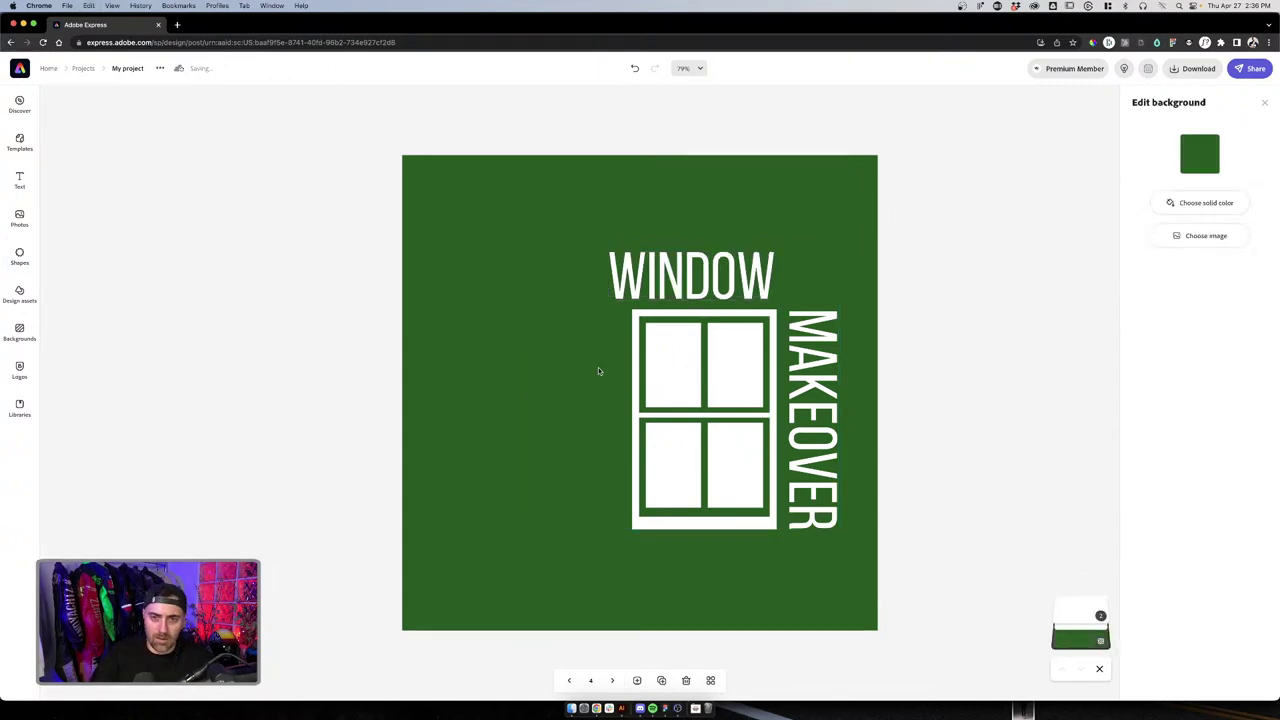
key("ctrl+v")
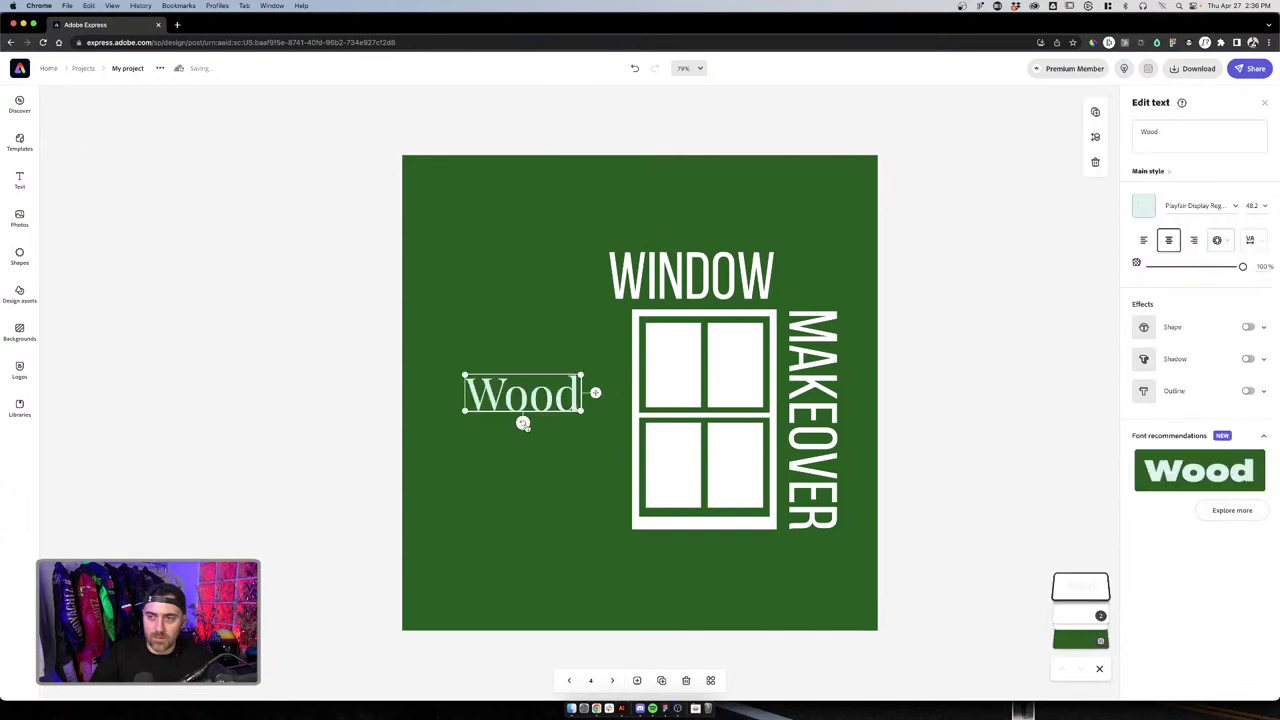
Move the WINDOW text over the remaining window and enlarge it to 86.2
left_click(654, 329)
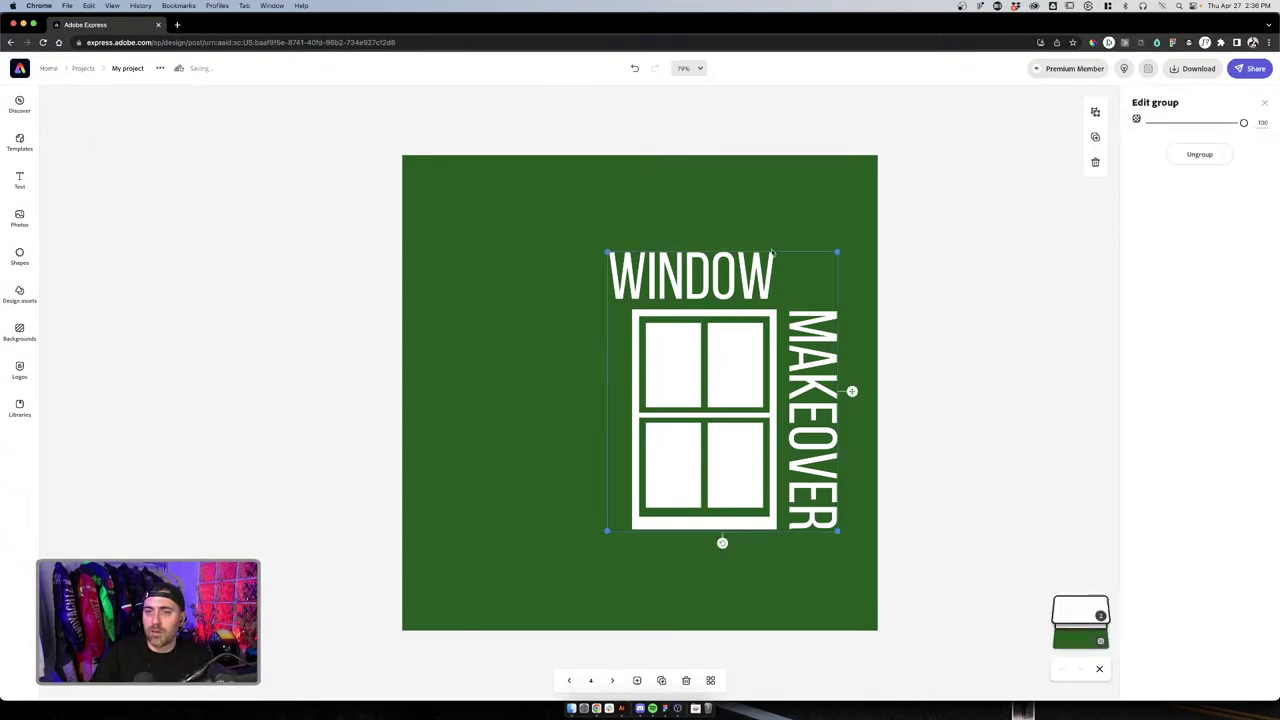
left_click(710, 249)
left_click(707, 265)
left_click(707, 265)
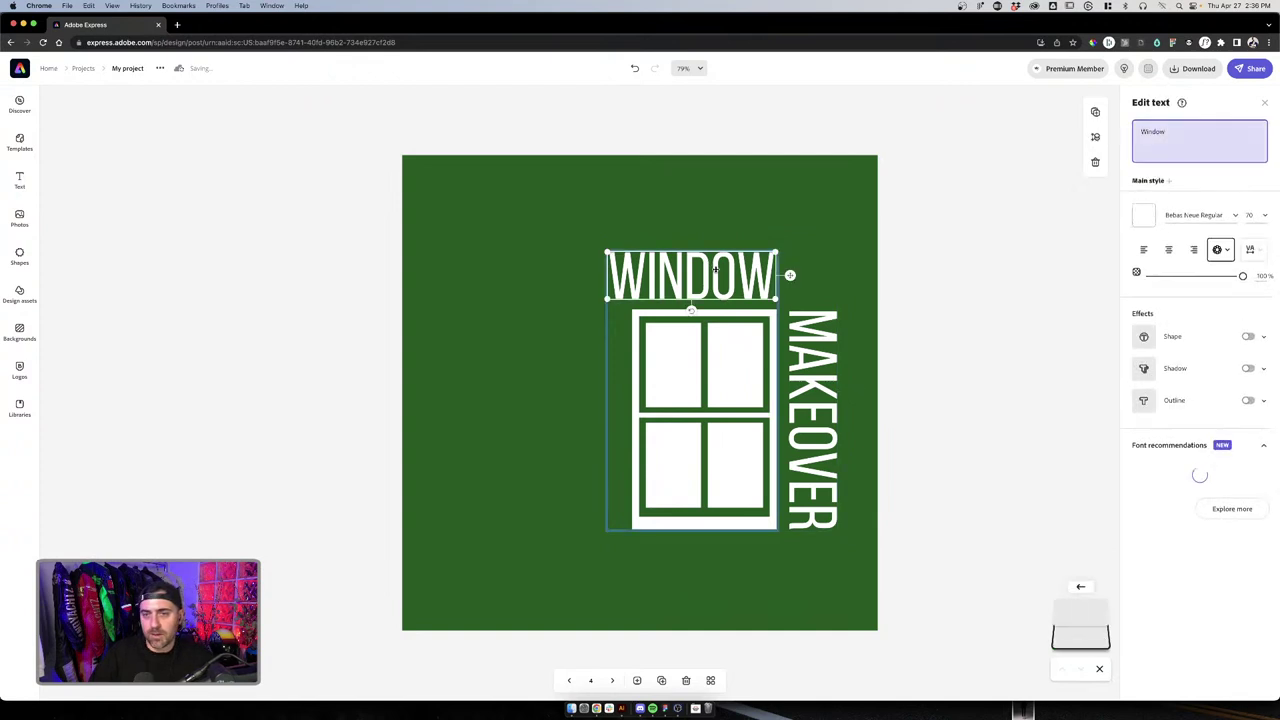
left_click_drag(707, 265, 778, 274)
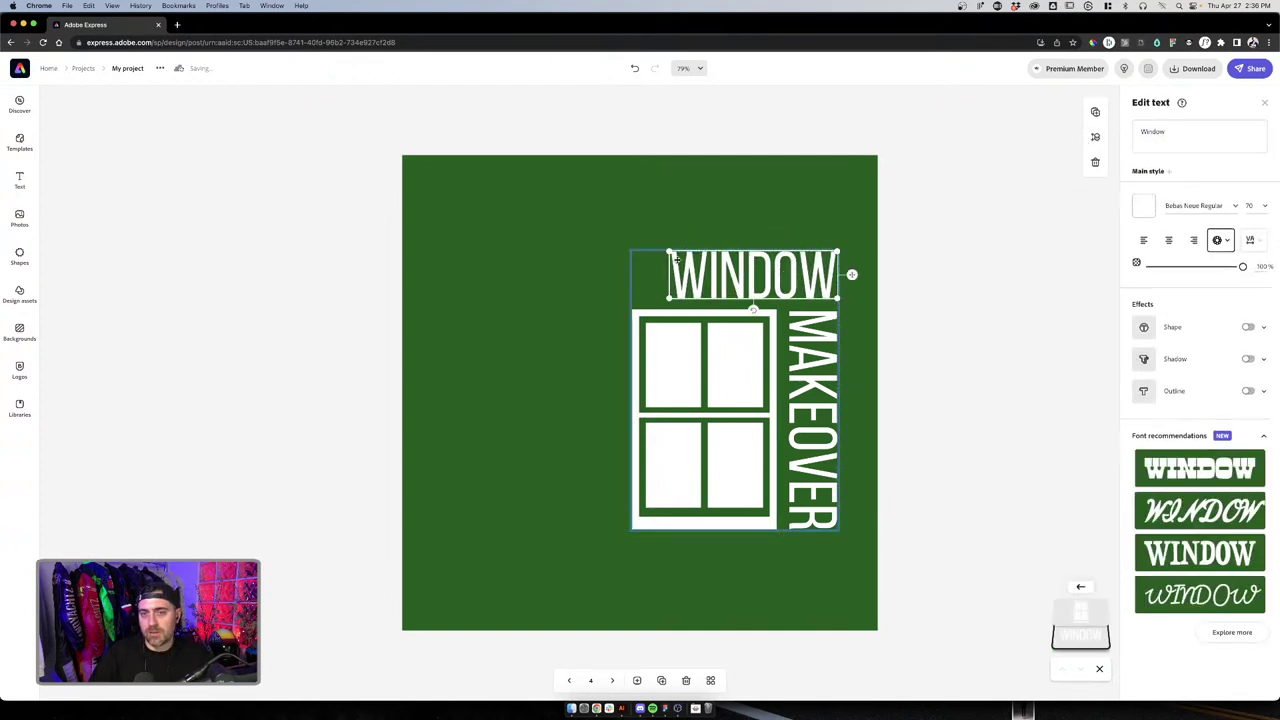
left_click_drag(668, 251, 628, 242)
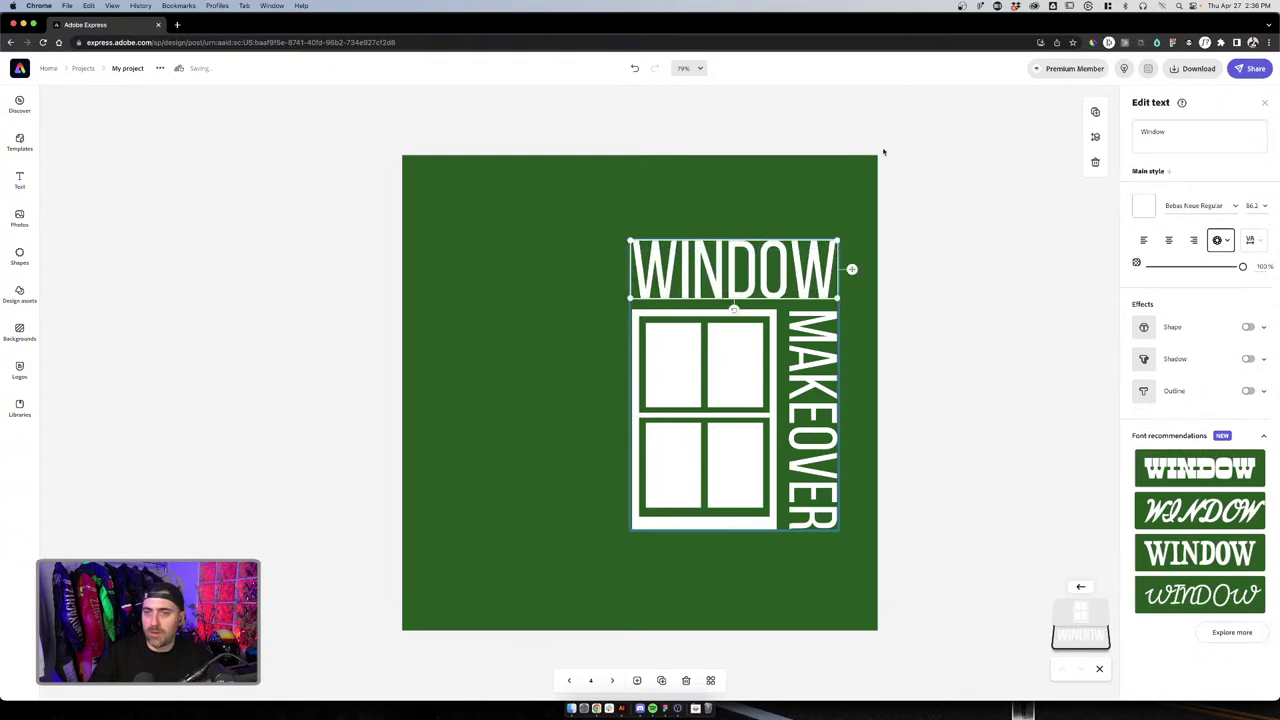
Duplicate the WINDOW text and place the copy left of the window graphic
left_click(1095, 112)
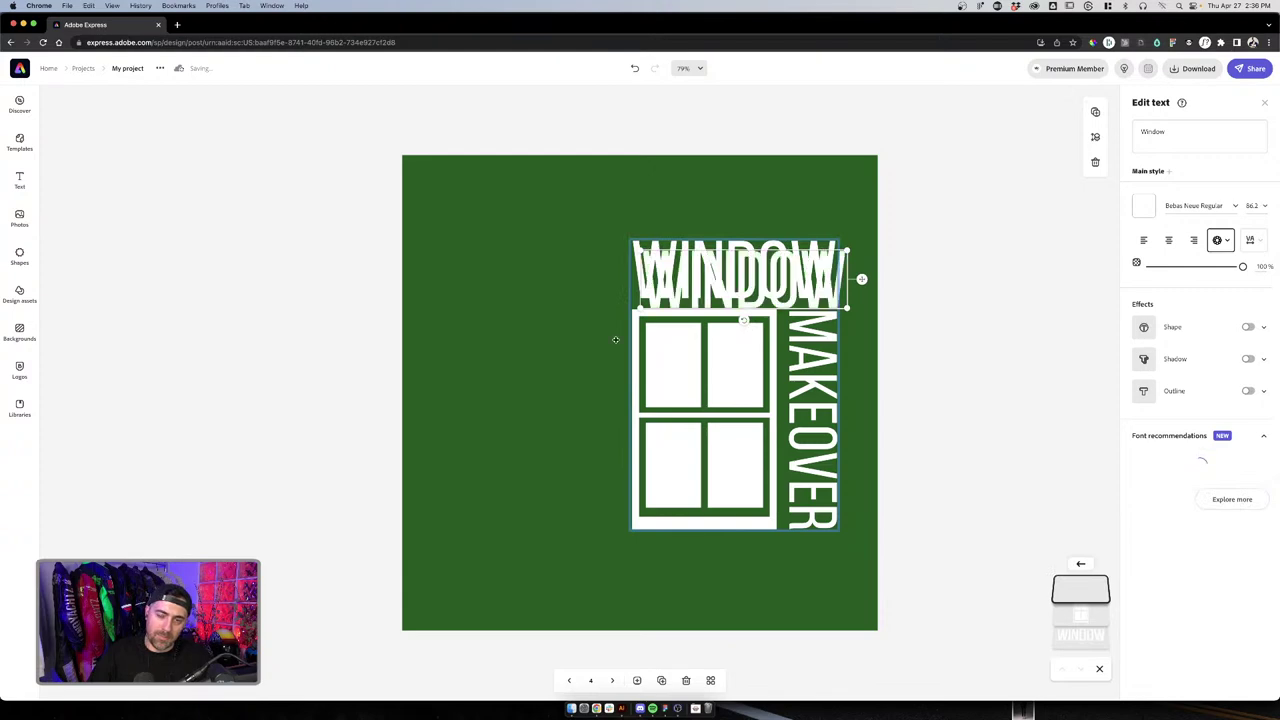
left_click_drag(615, 340, 563, 423)
key("Escape")
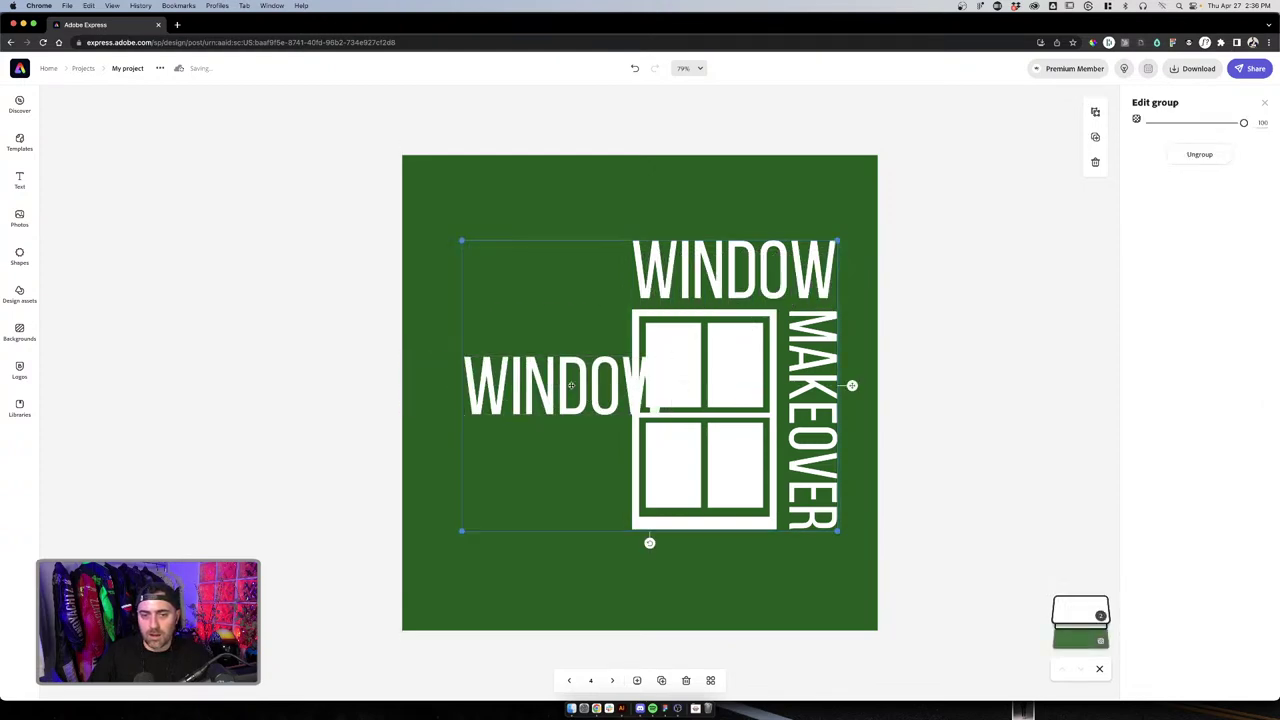
Replace the copied text's wording with 'Wood'
left_click(571, 385)
key("Escape")
left_click(541, 382)
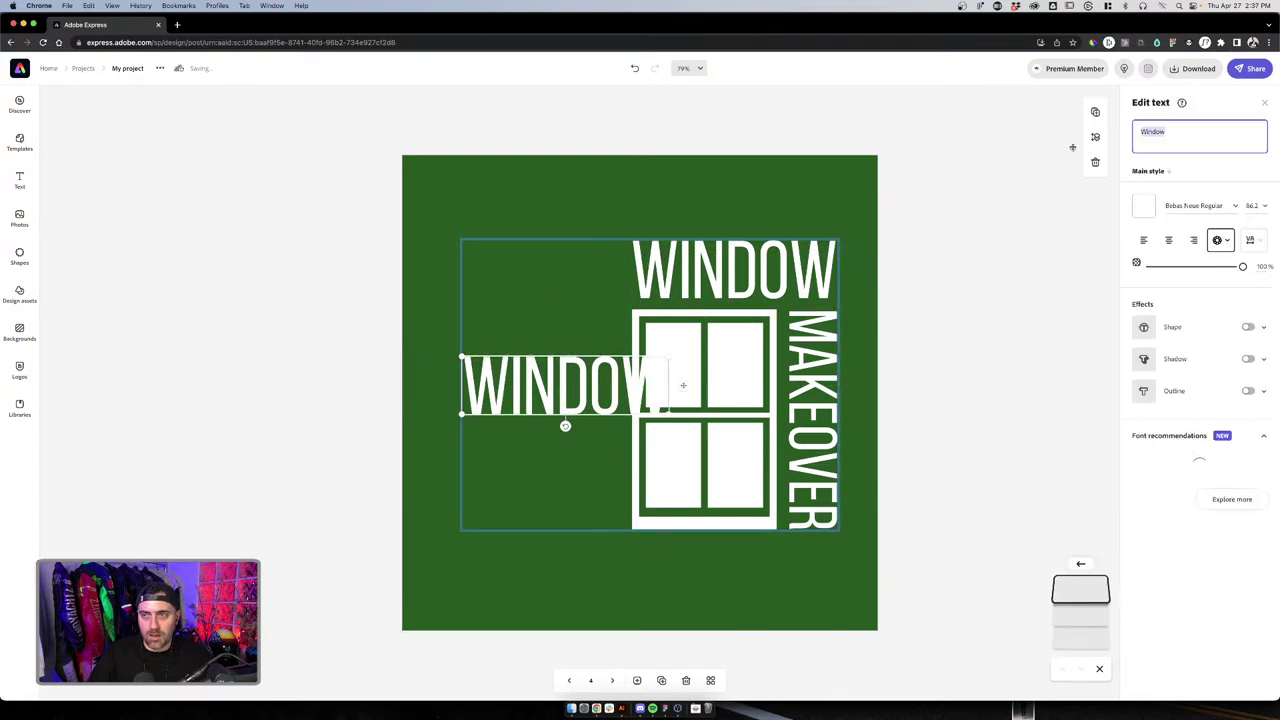
type("Wood")
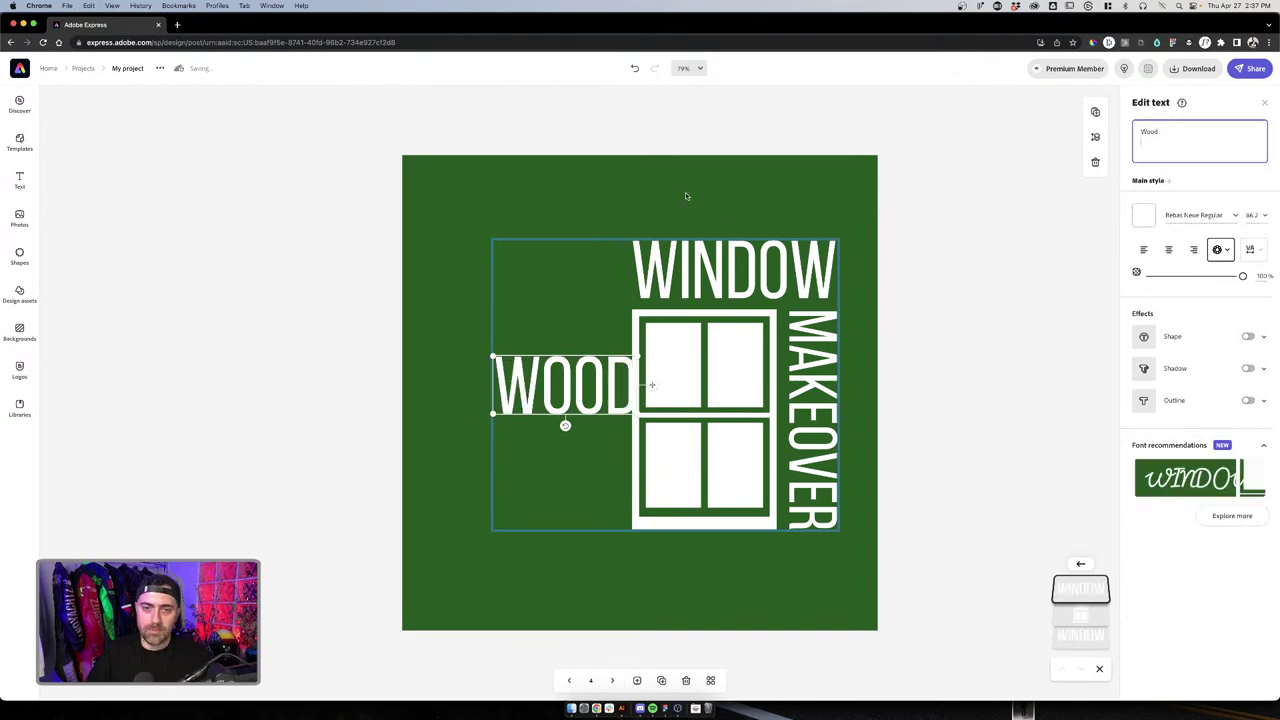
left_click(566, 430)
Rotate the WOOD text to run vertically beside the window, mirroring MAKEOVER
left_click(572, 404)
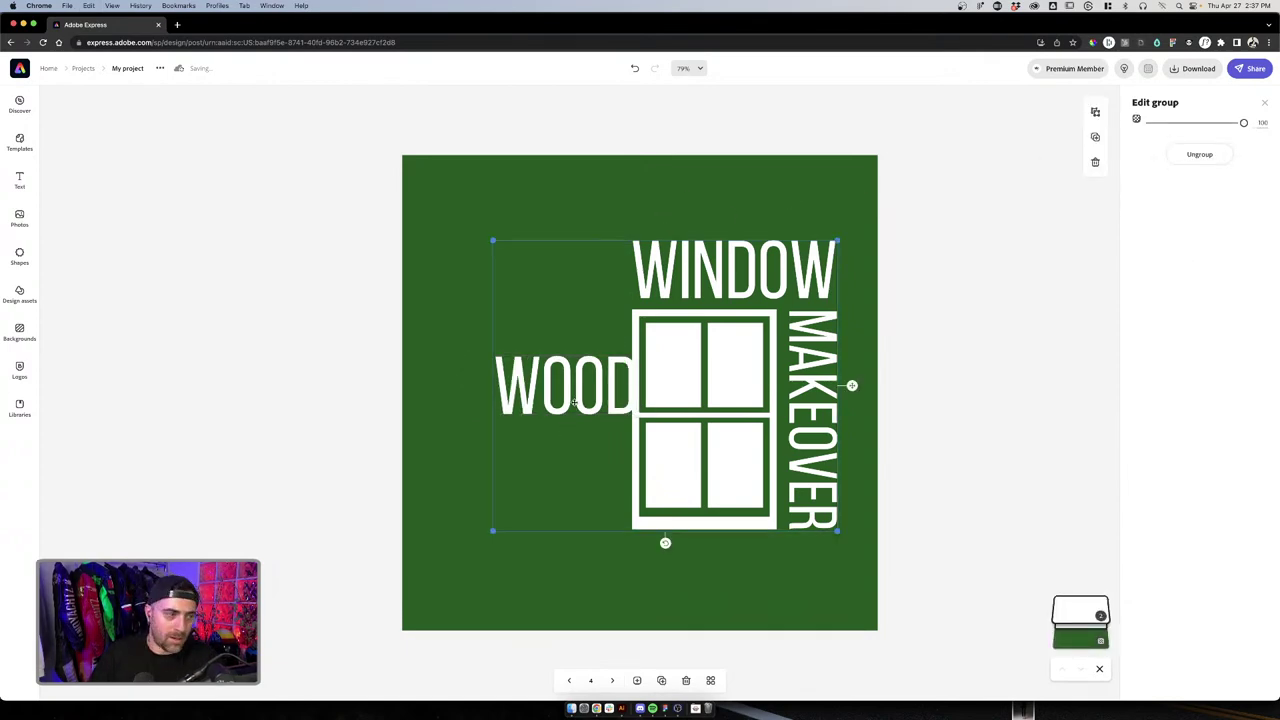
left_click(572, 403)
left_click(579, 420)
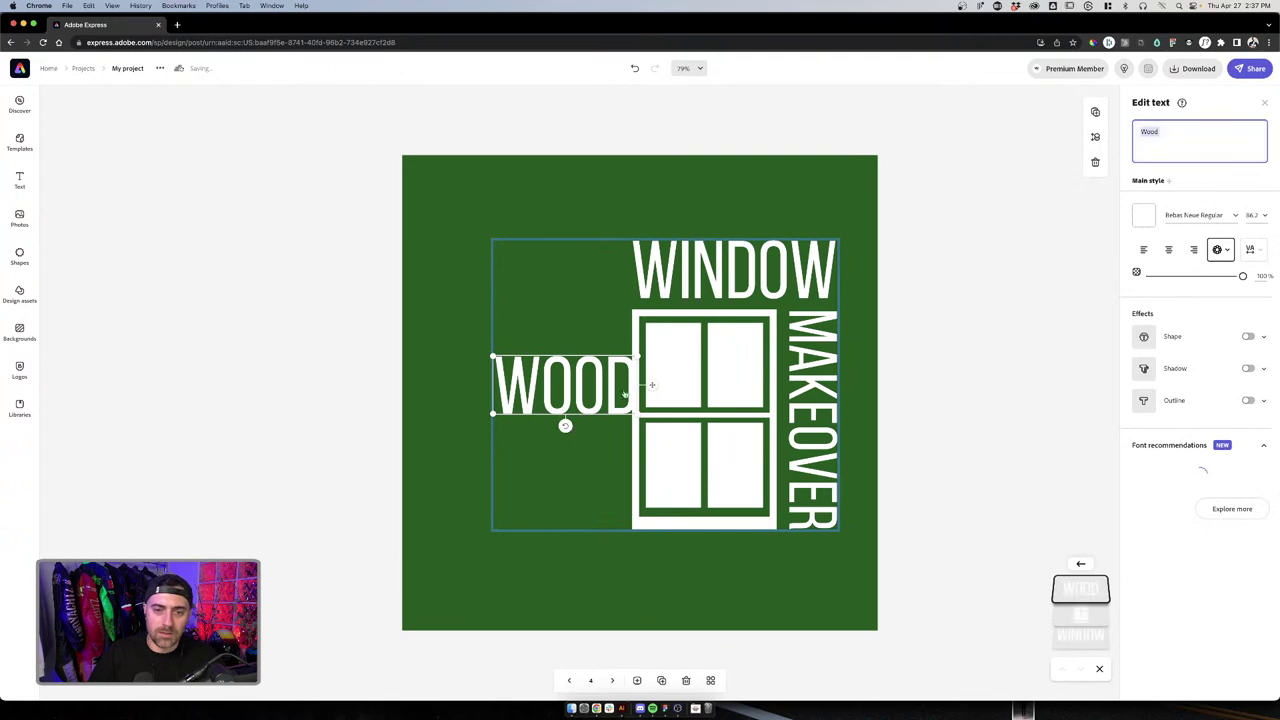
left_click_drag(566, 423, 598, 432)
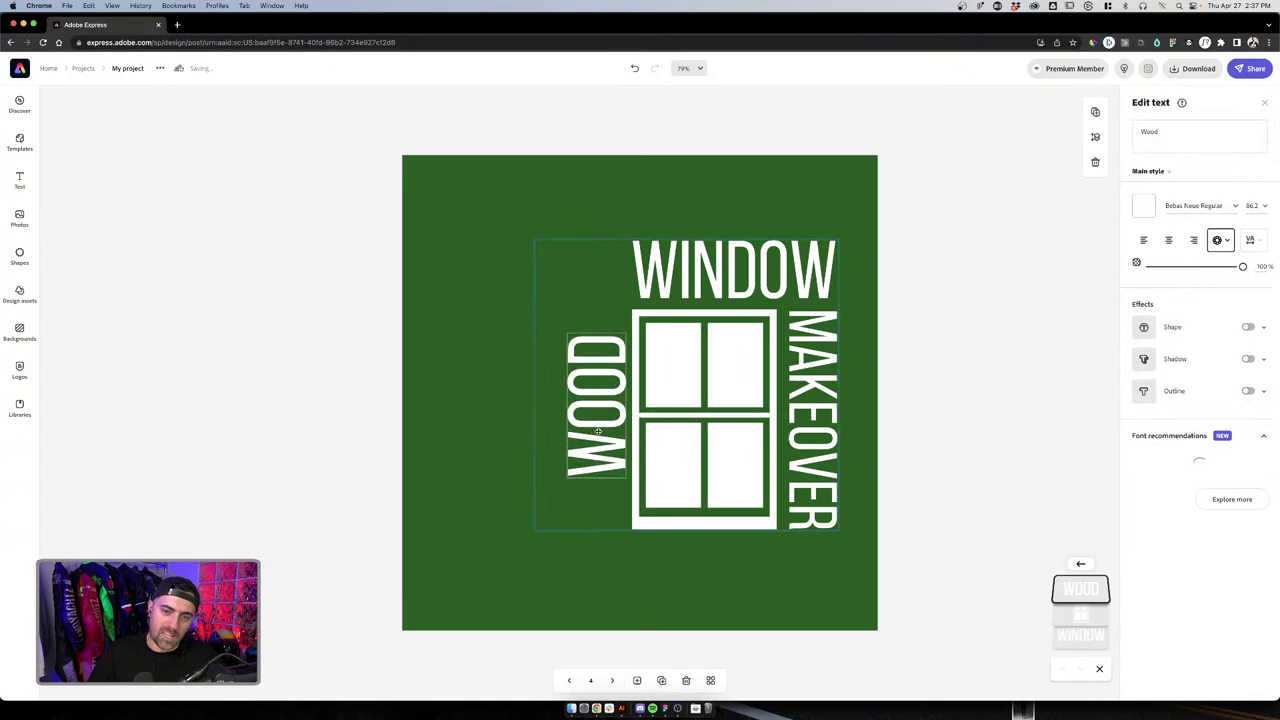
left_click(703, 545)
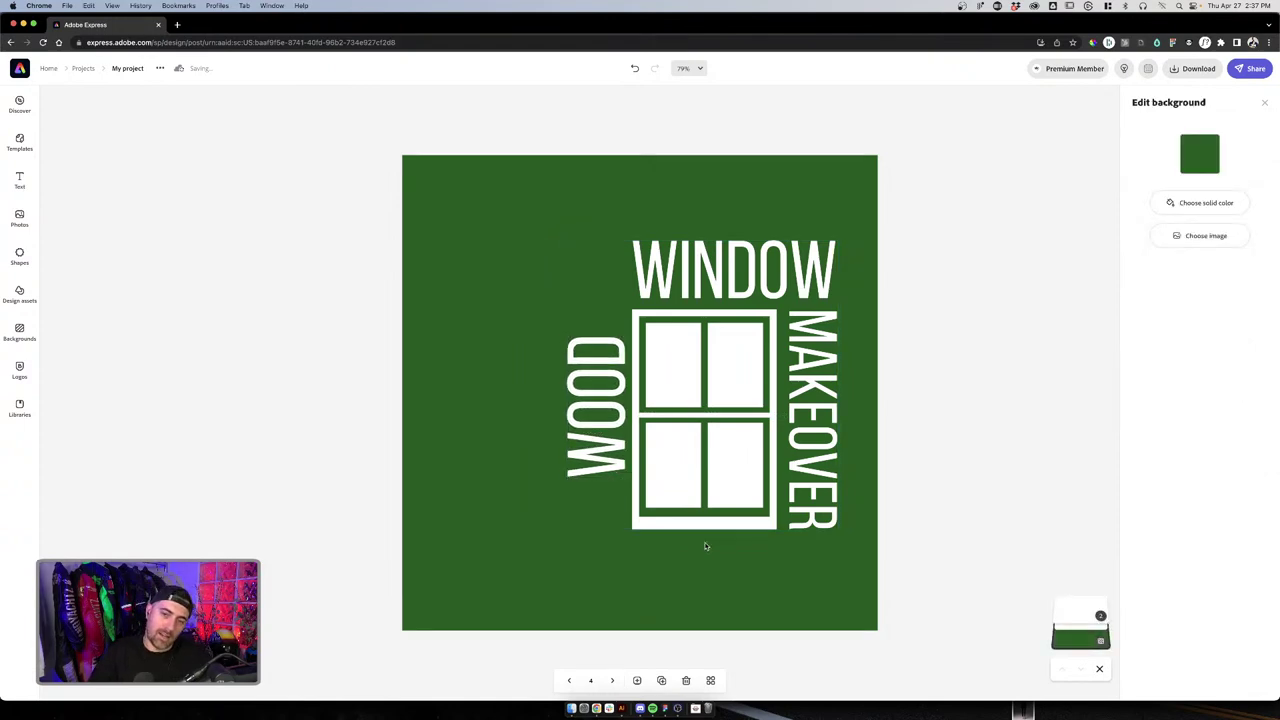
Undo and redo back to WOOD WINDOW over two window frames, then centre the logo group on the page
key("super+z")
key("super+z")
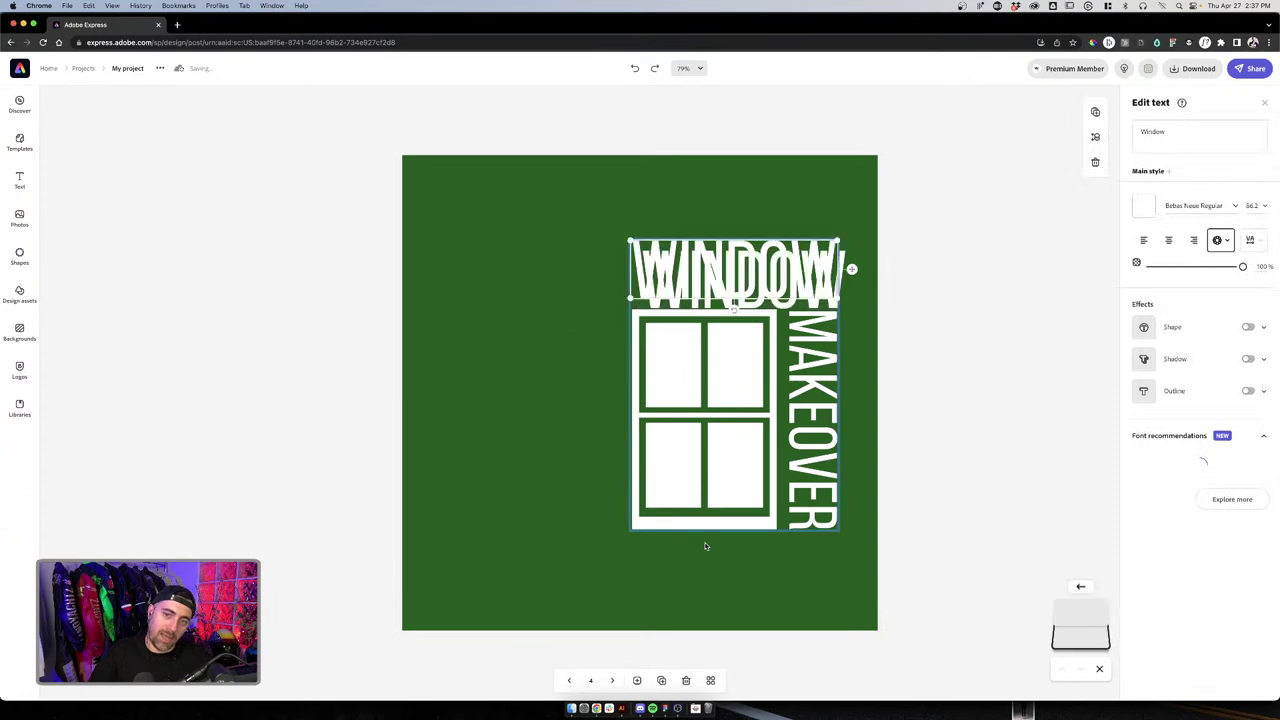
key("super+z")
key("super+z")
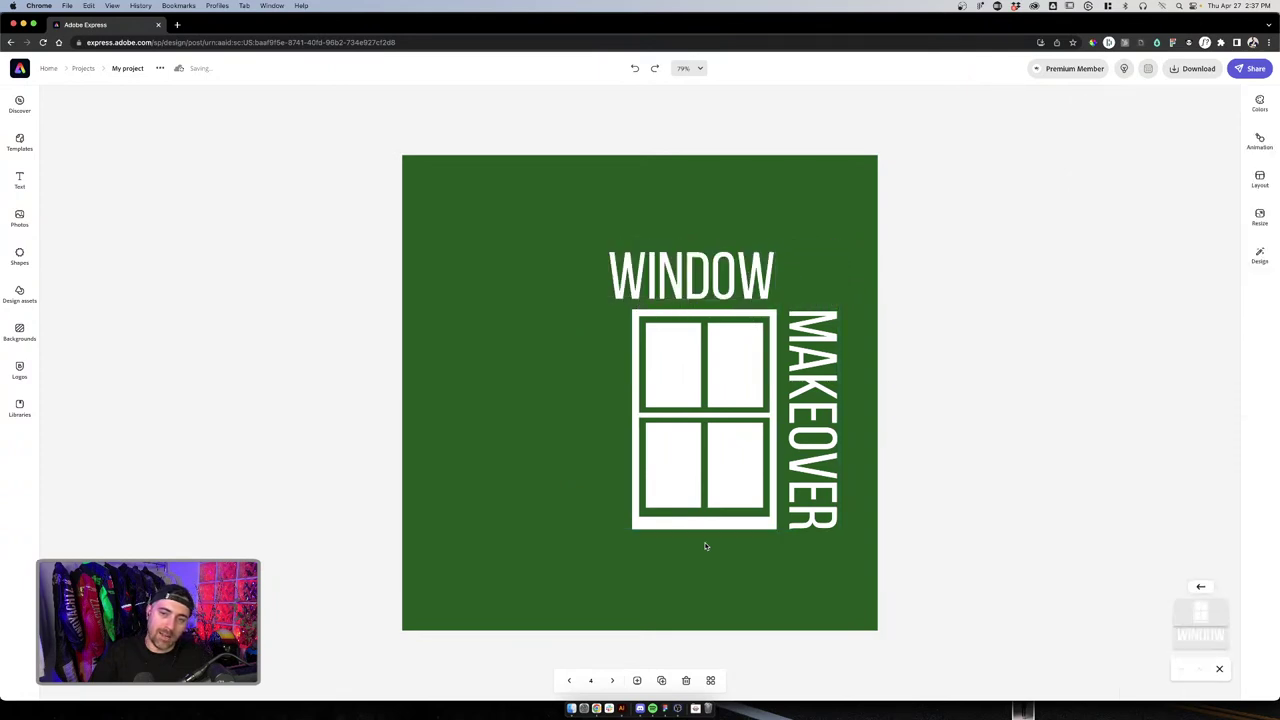
key("super+z")
key("super+shift+z")
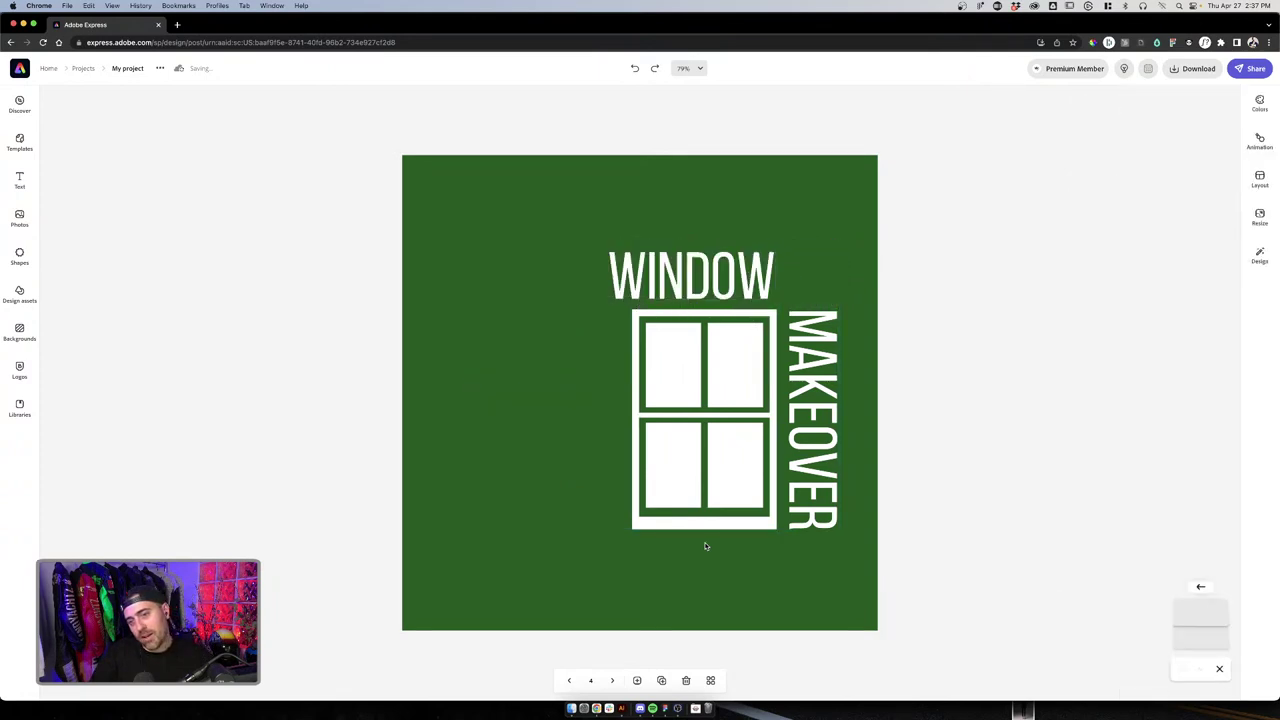
key("super+shift+z")
key("super+shift+z")
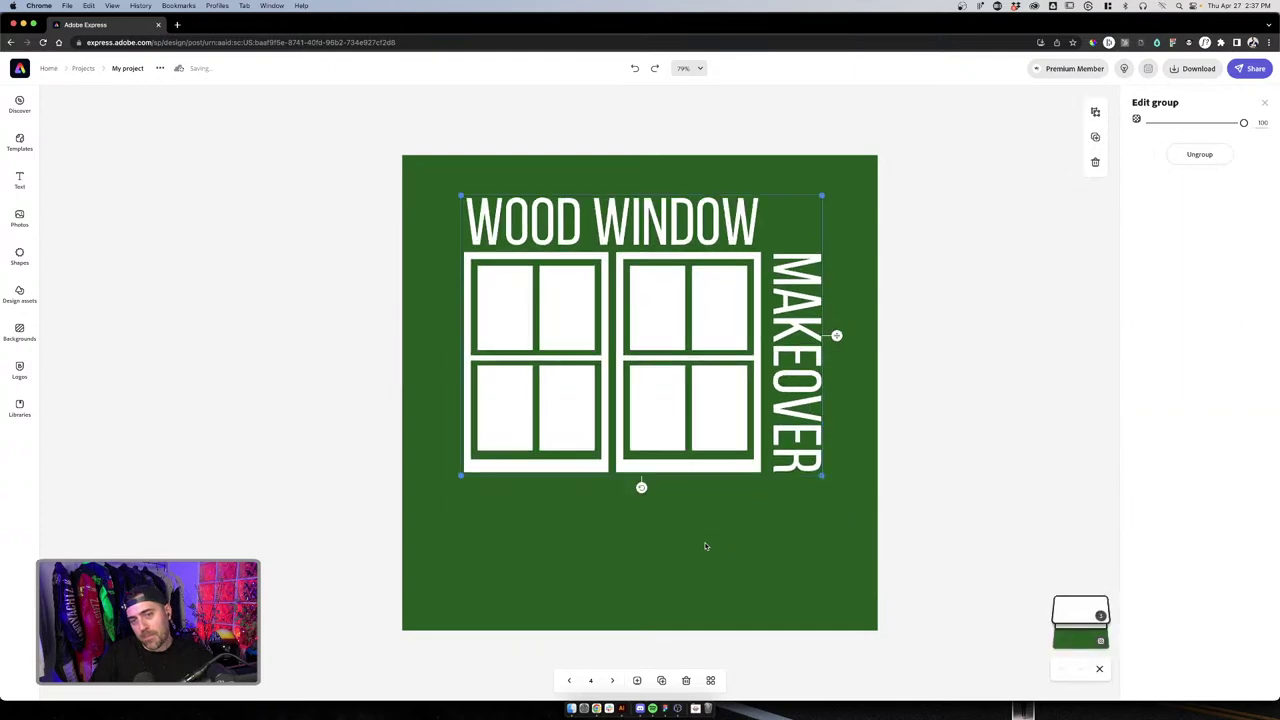
left_click(724, 496)
left_click_drag(697, 431, 697, 481)
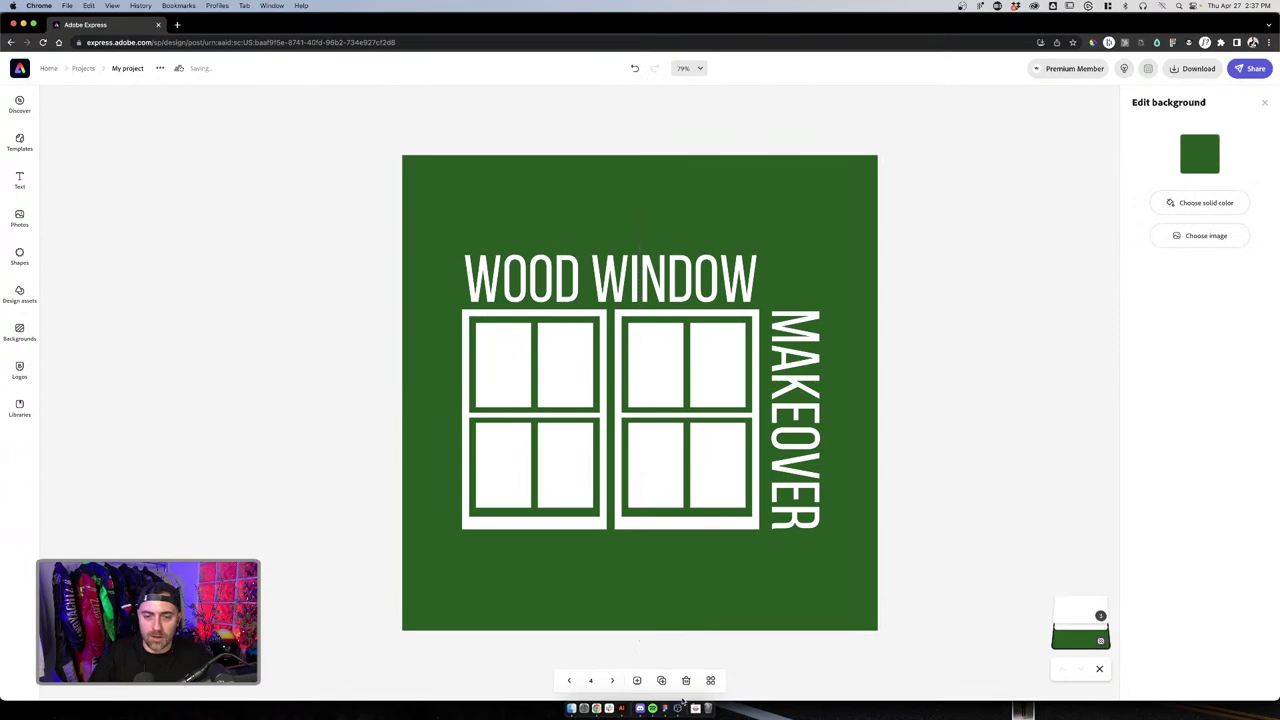
Duplicate the brown wood-grain logo page as page 7, select its logo, and open Shapes
left_click(710, 680)
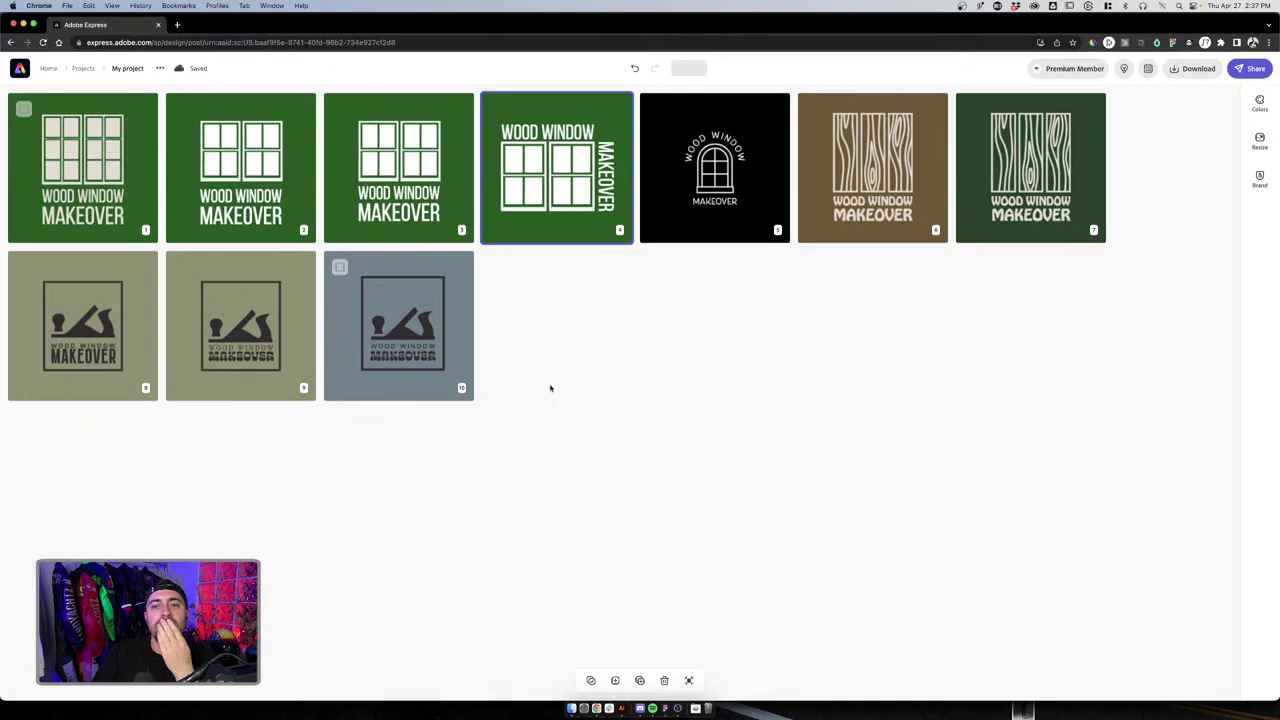
double_click(858, 229)
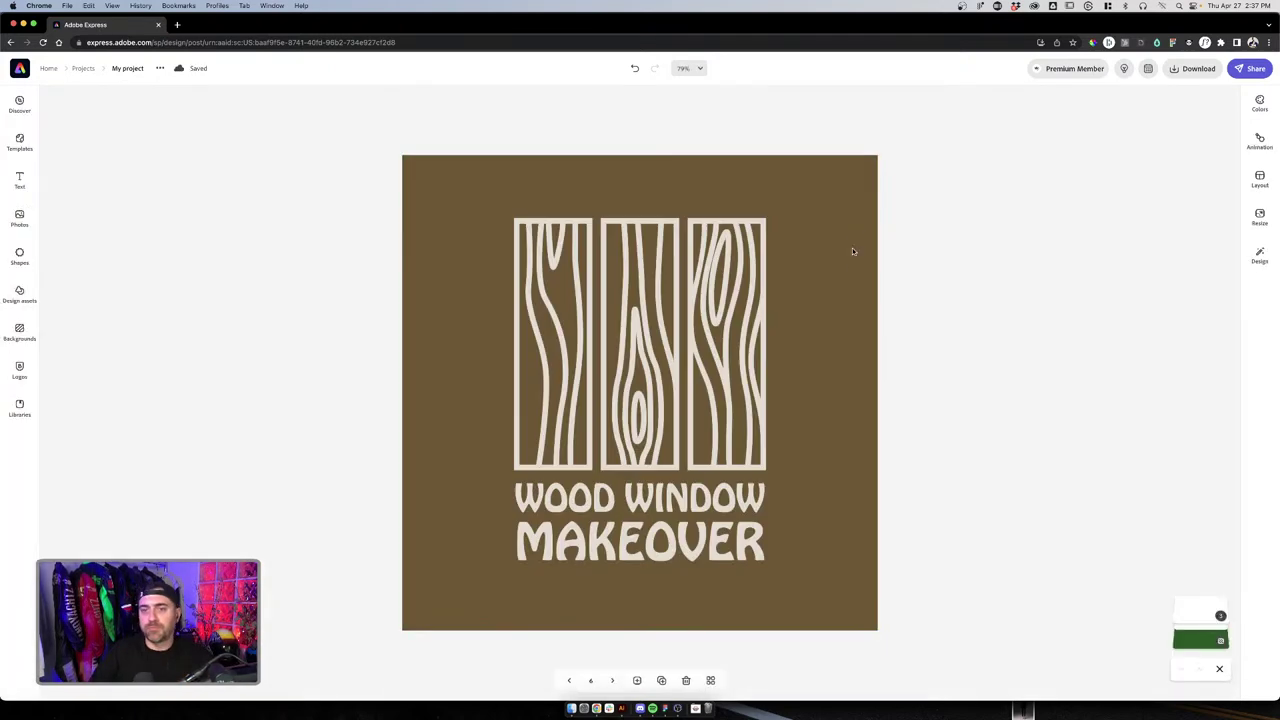
left_click(661, 681)
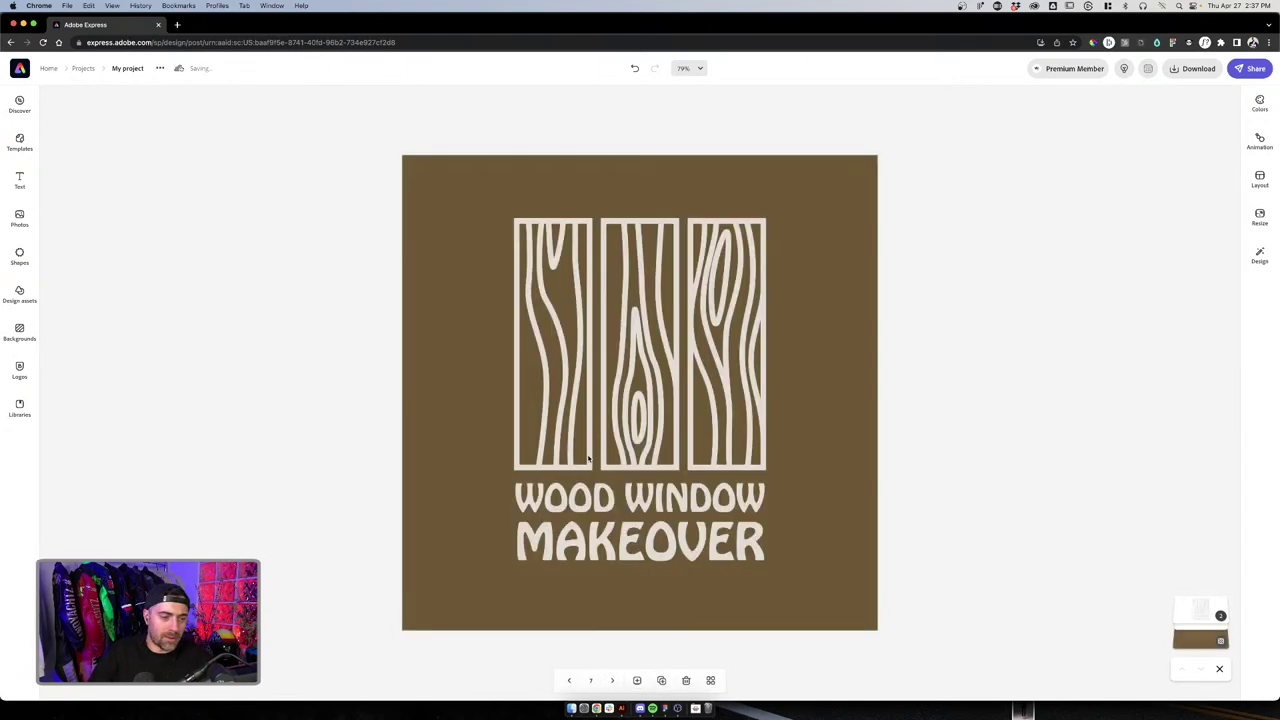
left_click(661, 289)
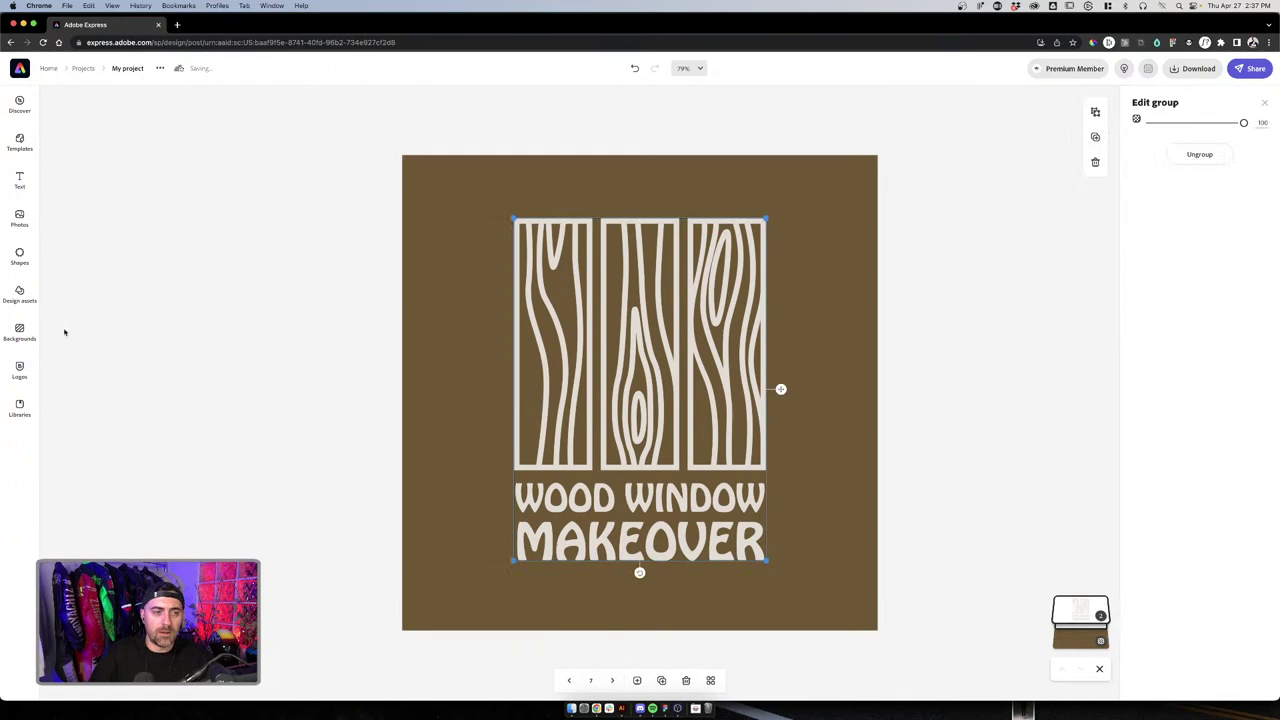
left_click(19, 255)
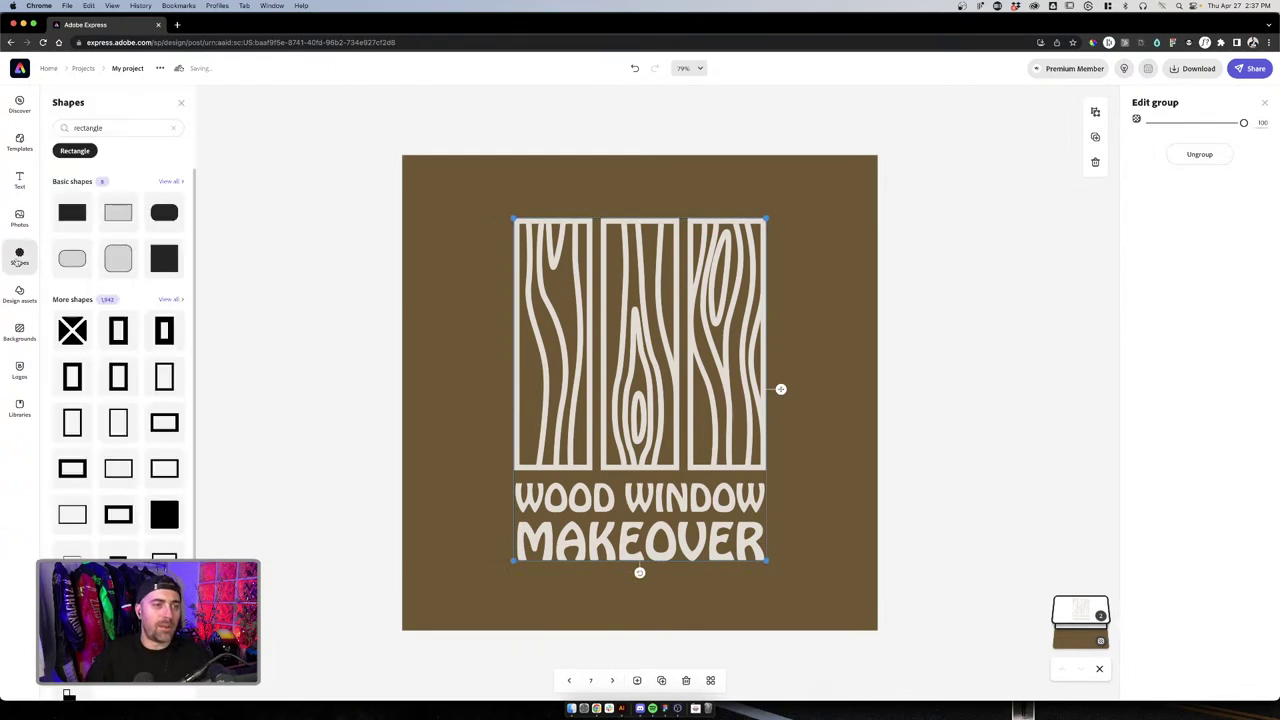
Search the shape library for 'window' and scroll through the results
left_click(122, 127)
key("super+a")
type("wind")
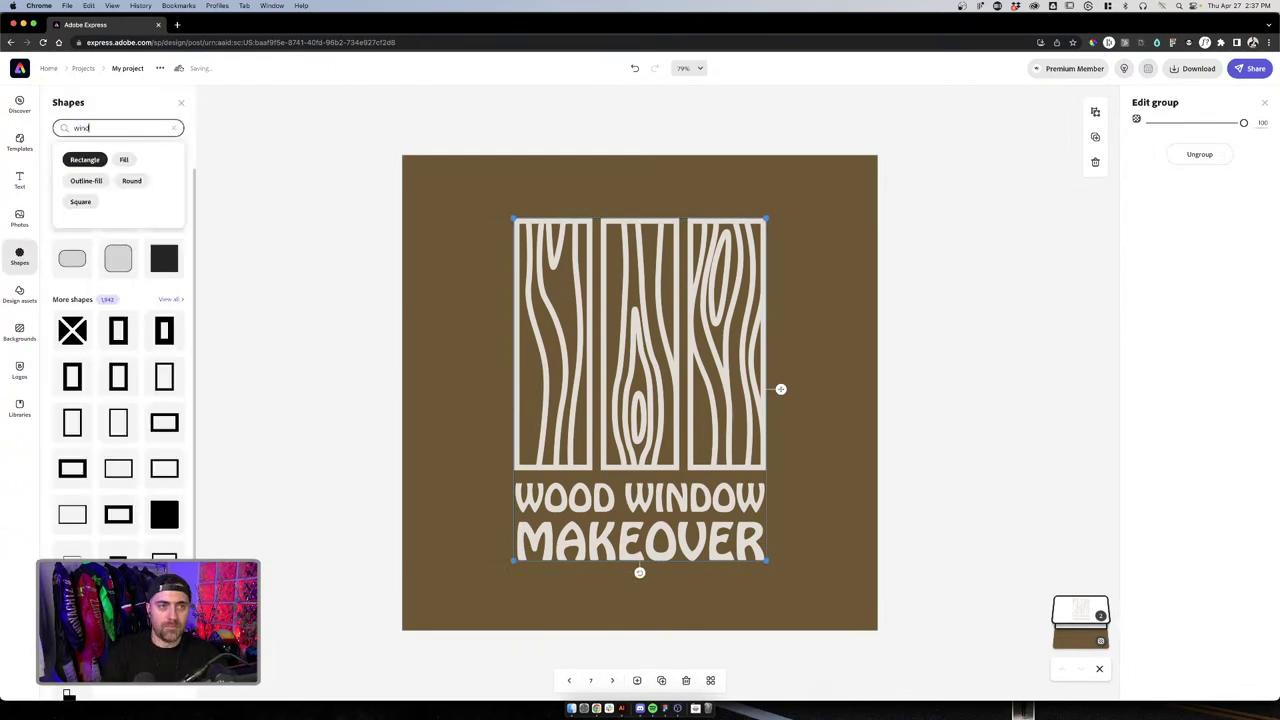
type("ow")
key("Return")
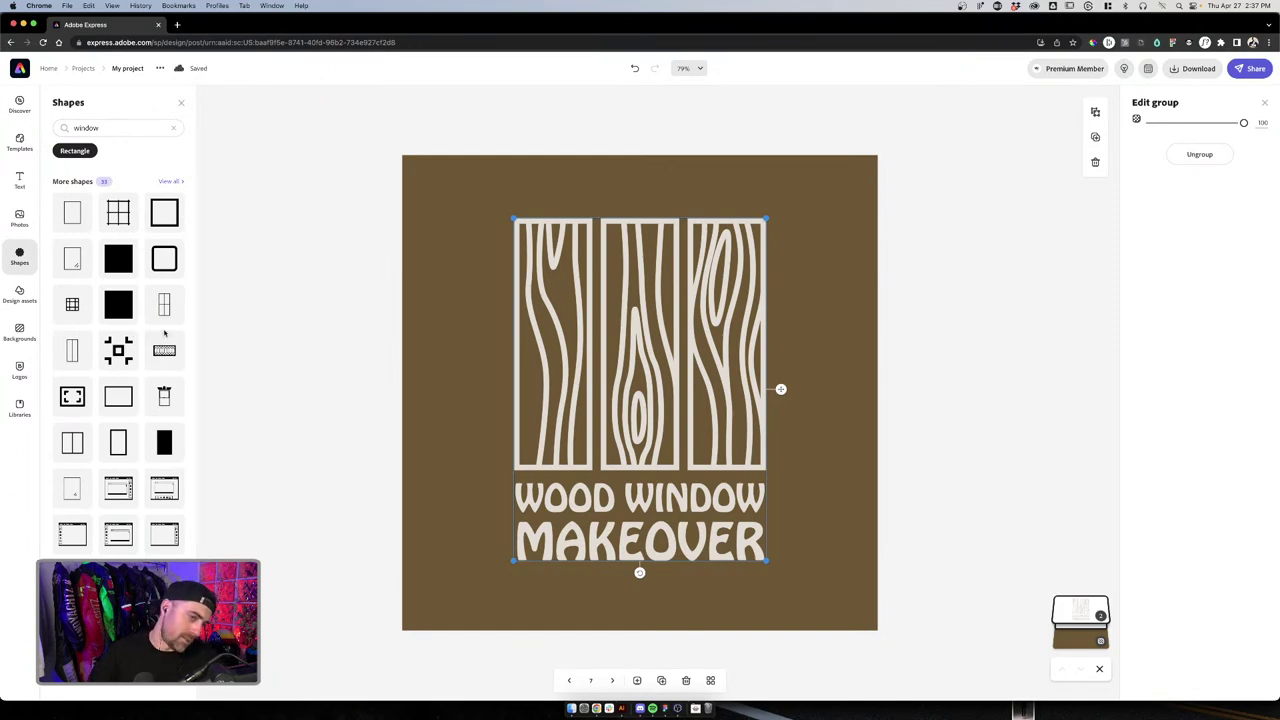
left_click(114, 128)
key("Return")
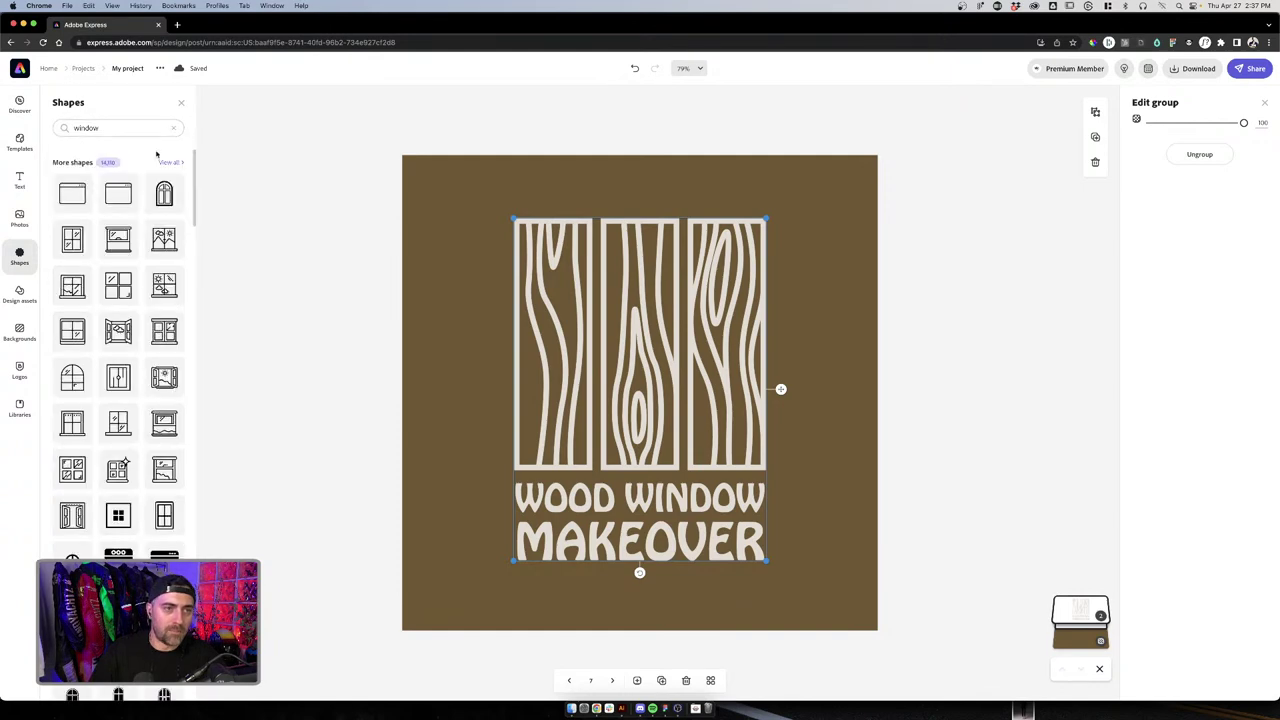
scroll(147, 251, "down", 2)
scroll(147, 251, "down", 10)
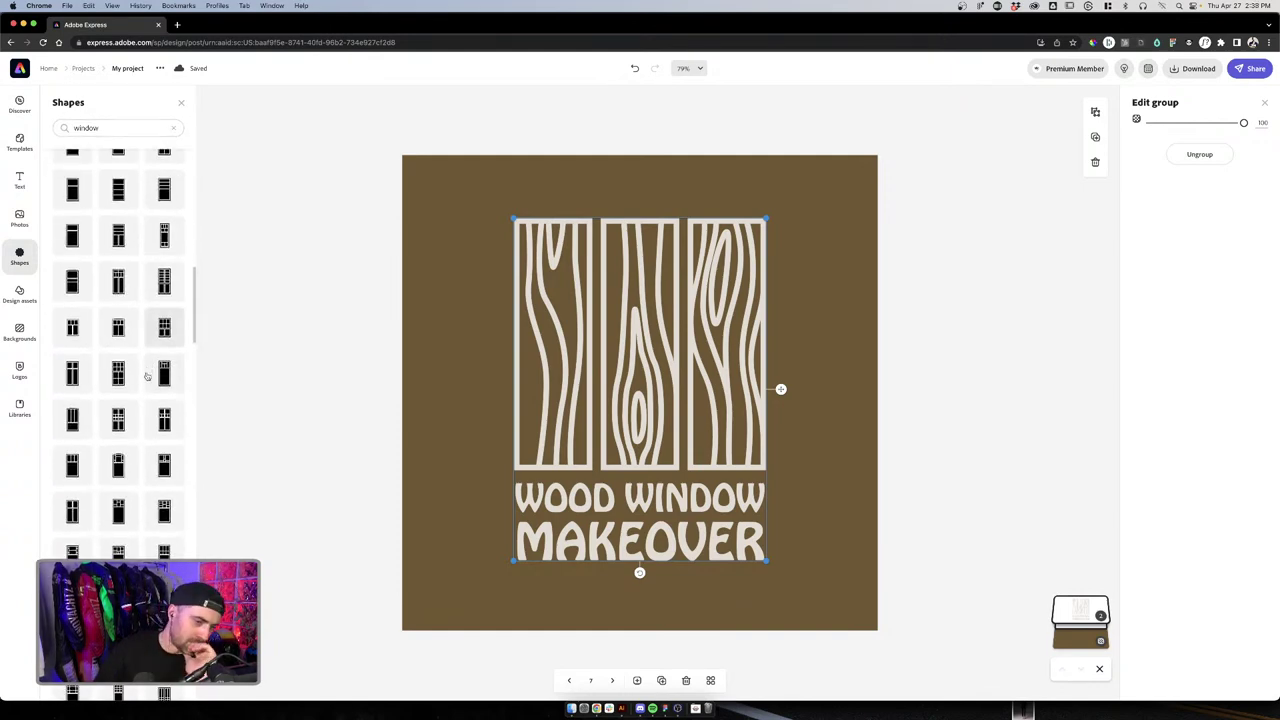
scroll(147, 378, "down", 10)
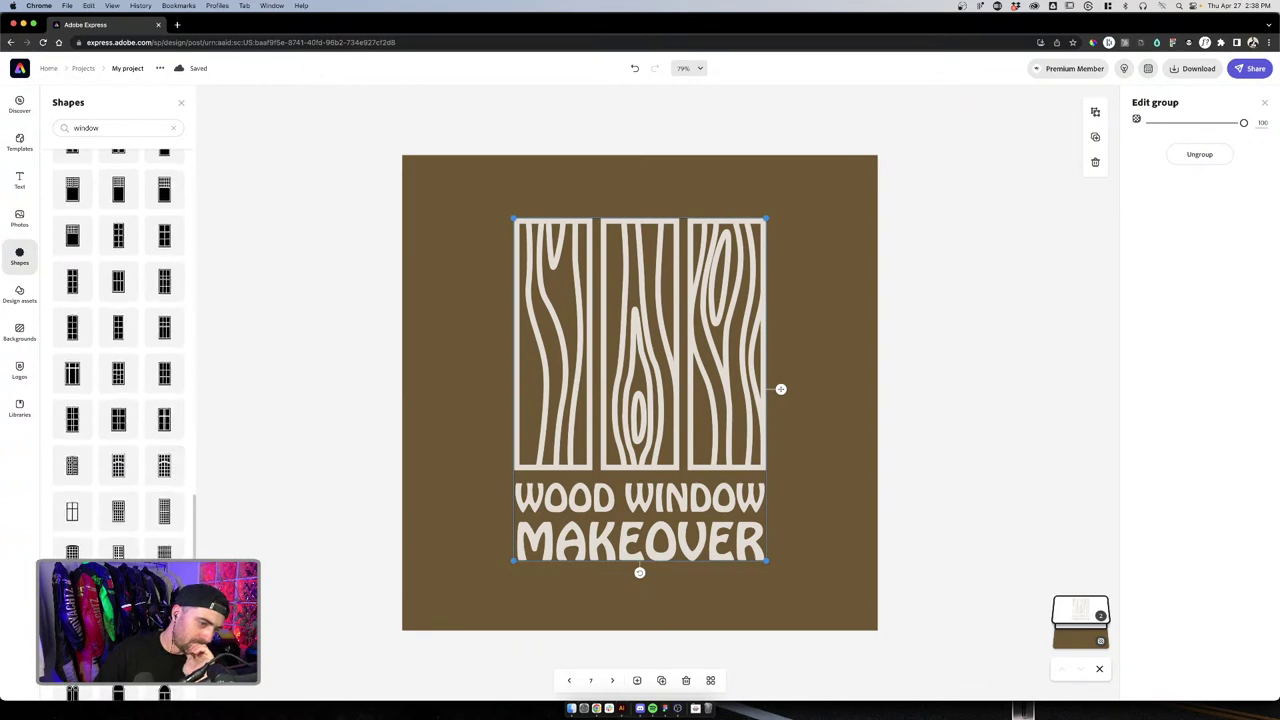
scroll(118, 350, "down", 4)
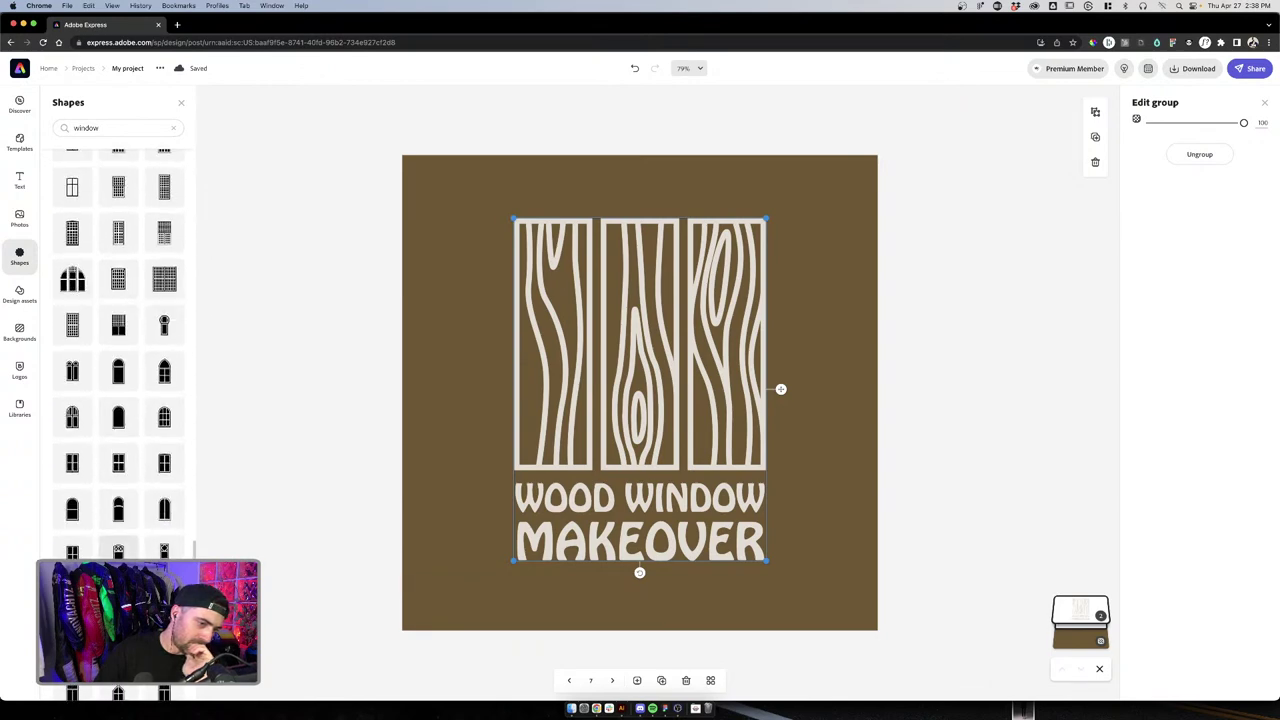
scroll(118, 350, "down", 8)
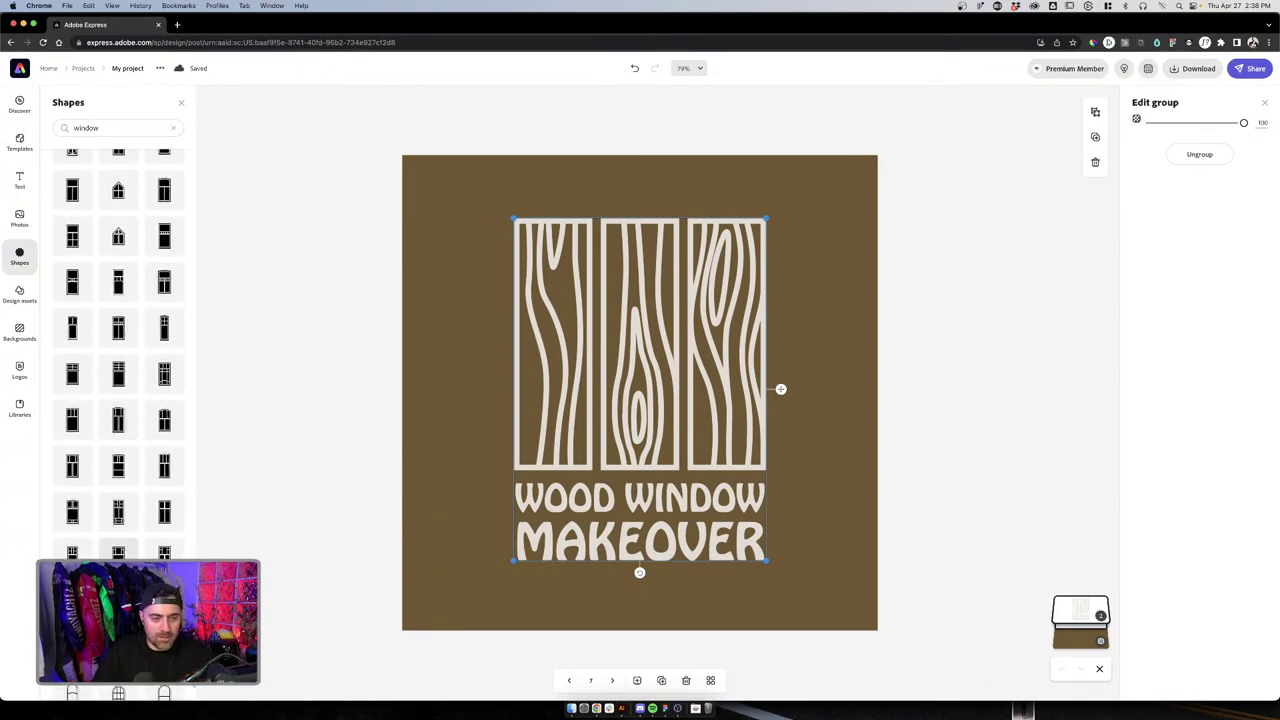
scroll(118, 462, "up", 1)
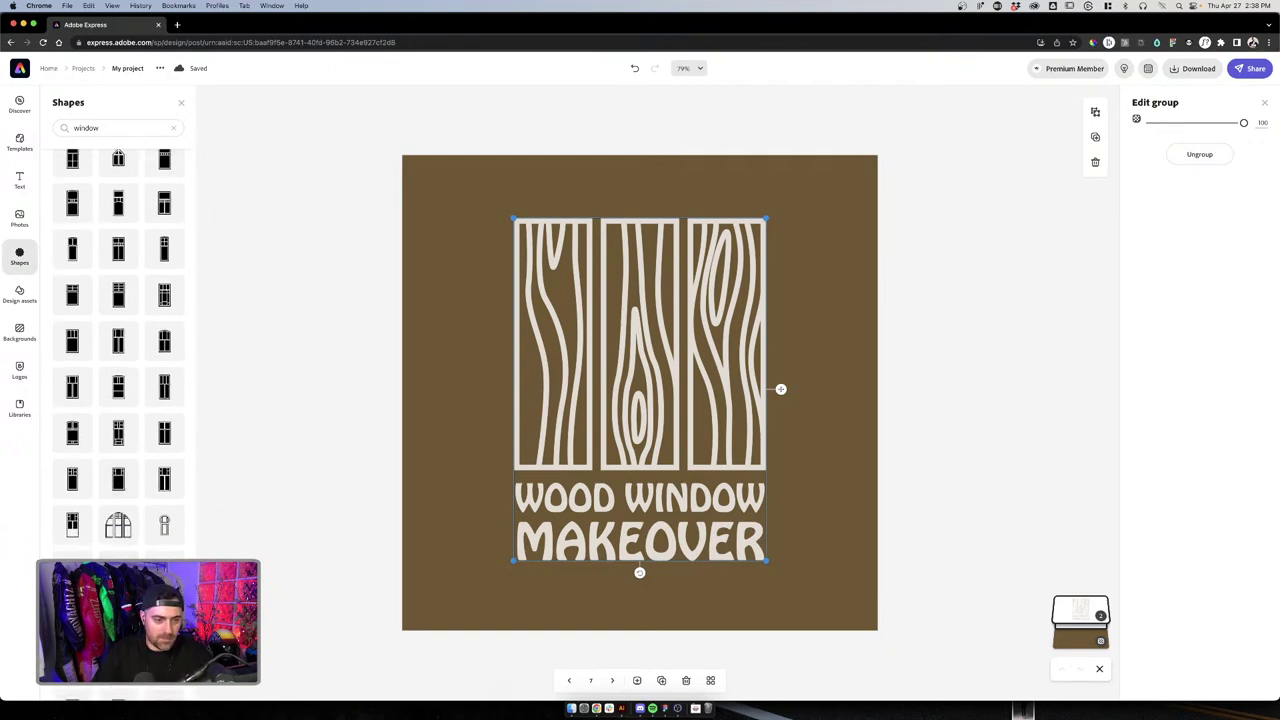
scroll(118, 350, "up", 8)
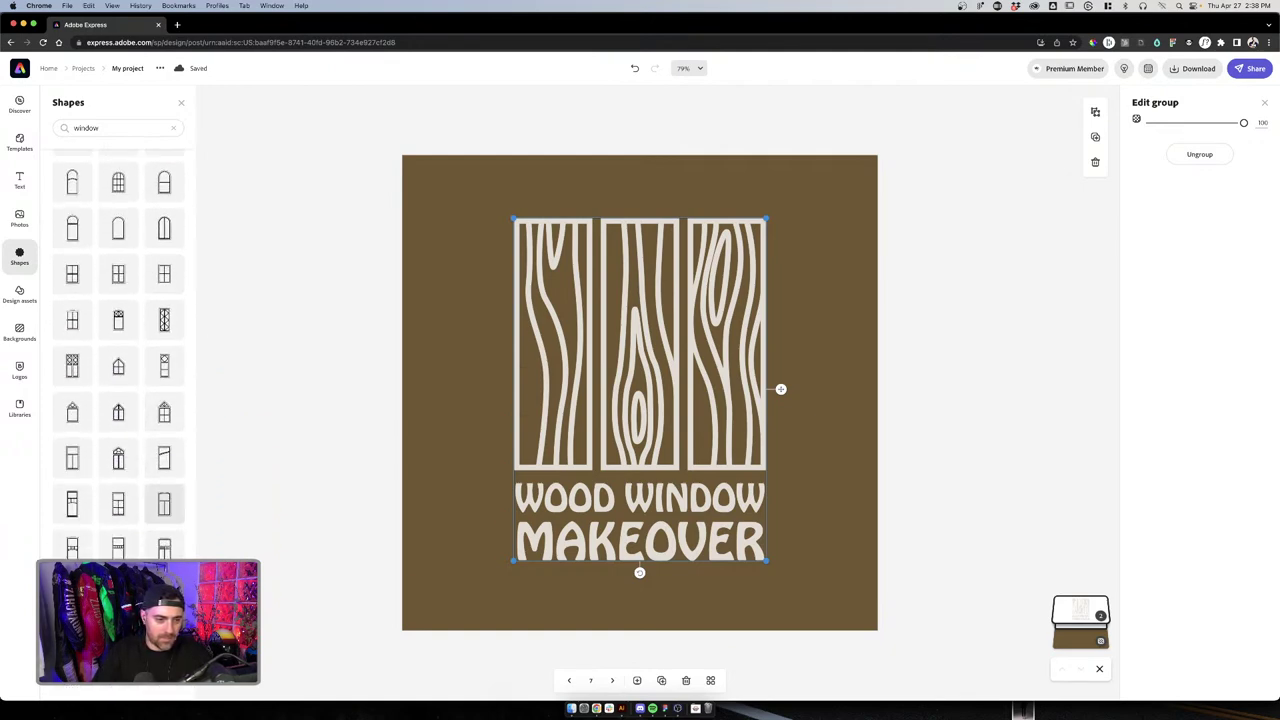
Reselect the wood-grain logo group and bring the window shape results back up
left_click(487, 398)
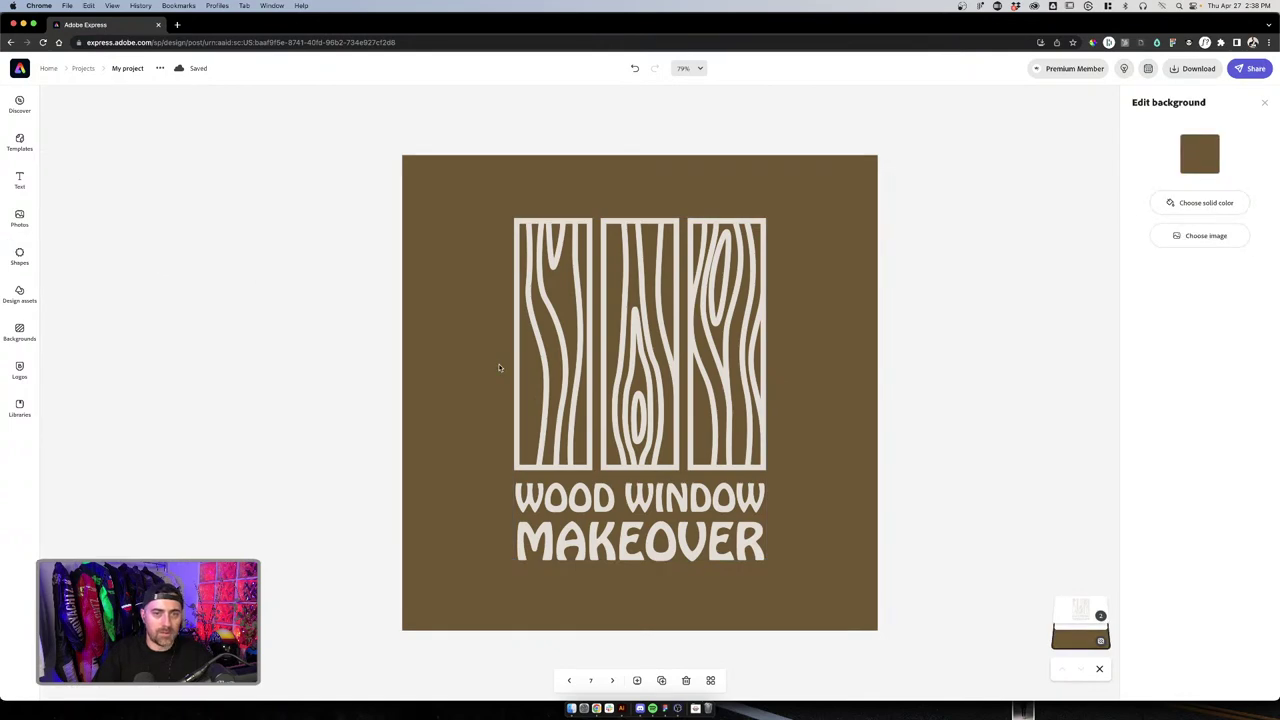
left_click(521, 281)
left_click(19, 256)
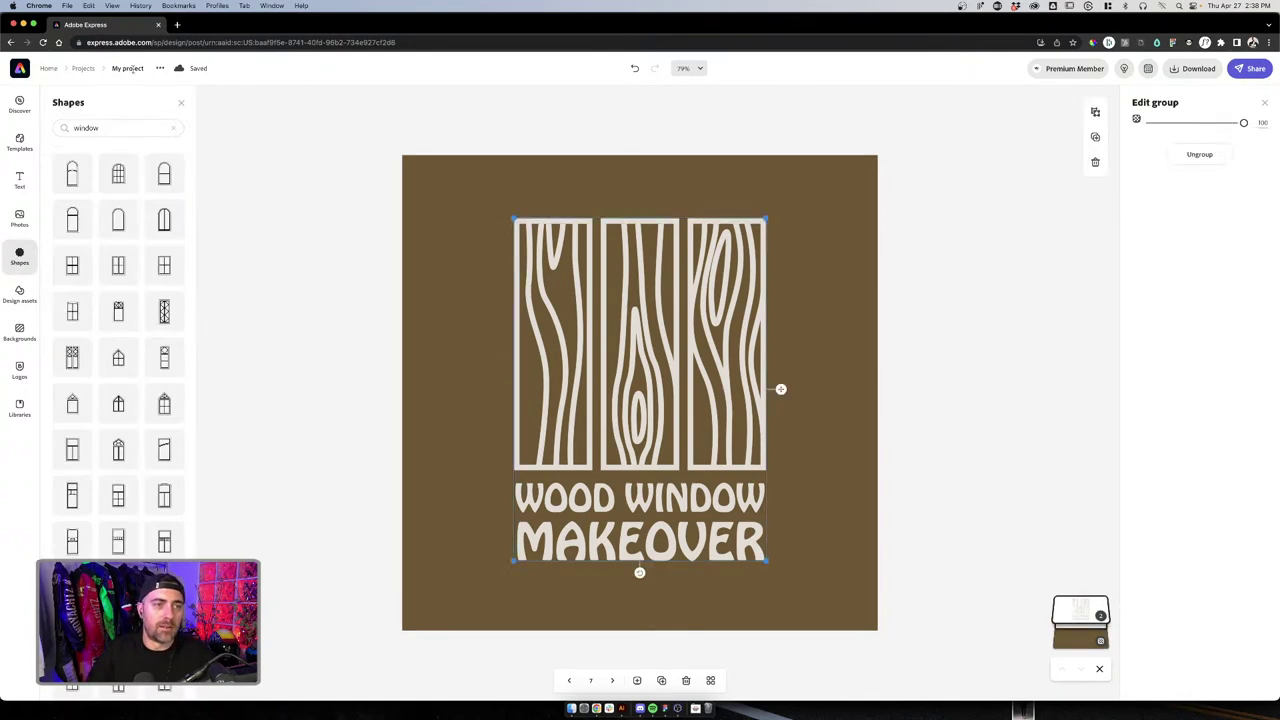
Search the Shapes panel for 'wood texture' and browse the results
triple_click(126, 131)
type("wood")
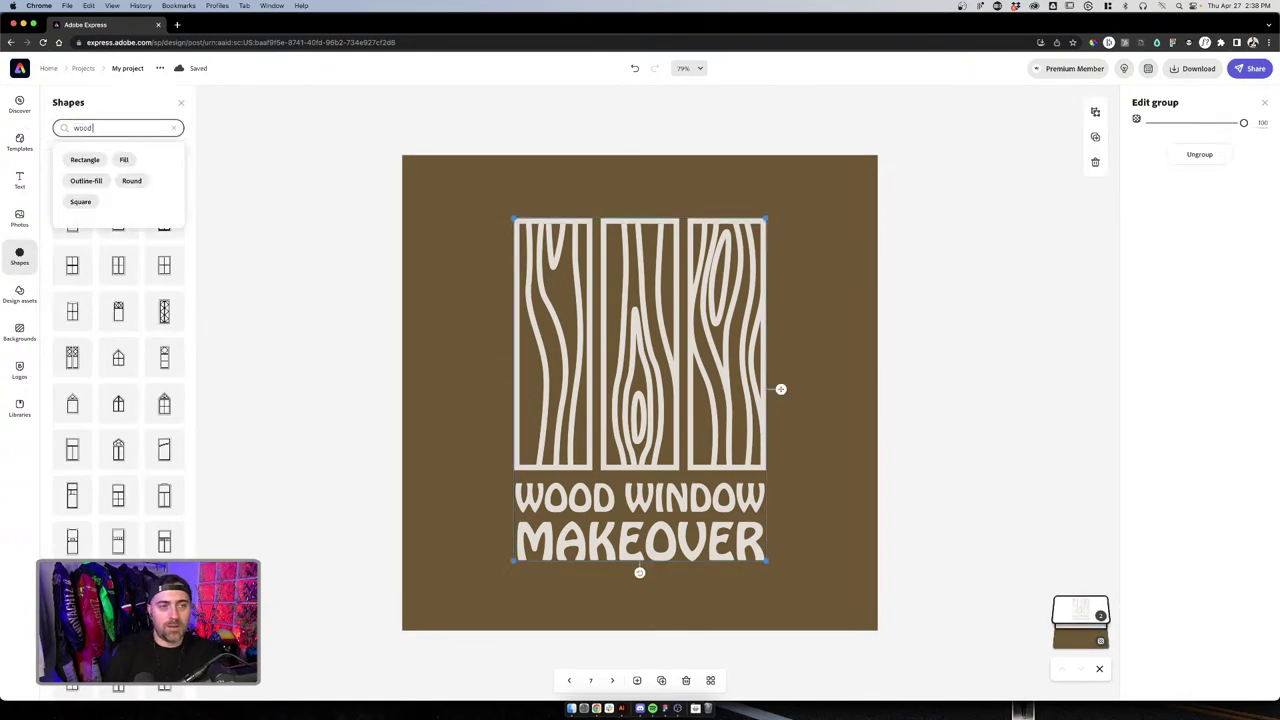
type(" texture")
key("Return")
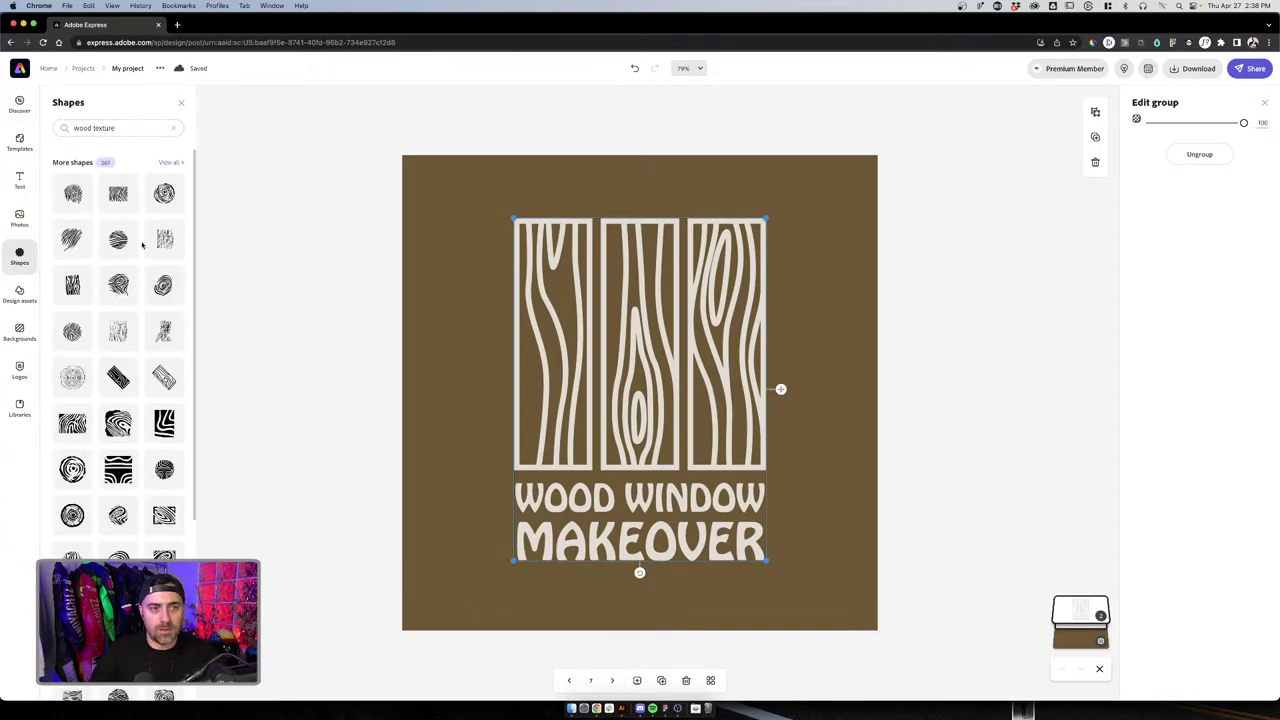
scroll(142, 245, "down", 1)
scroll(142, 245, "down", 5)
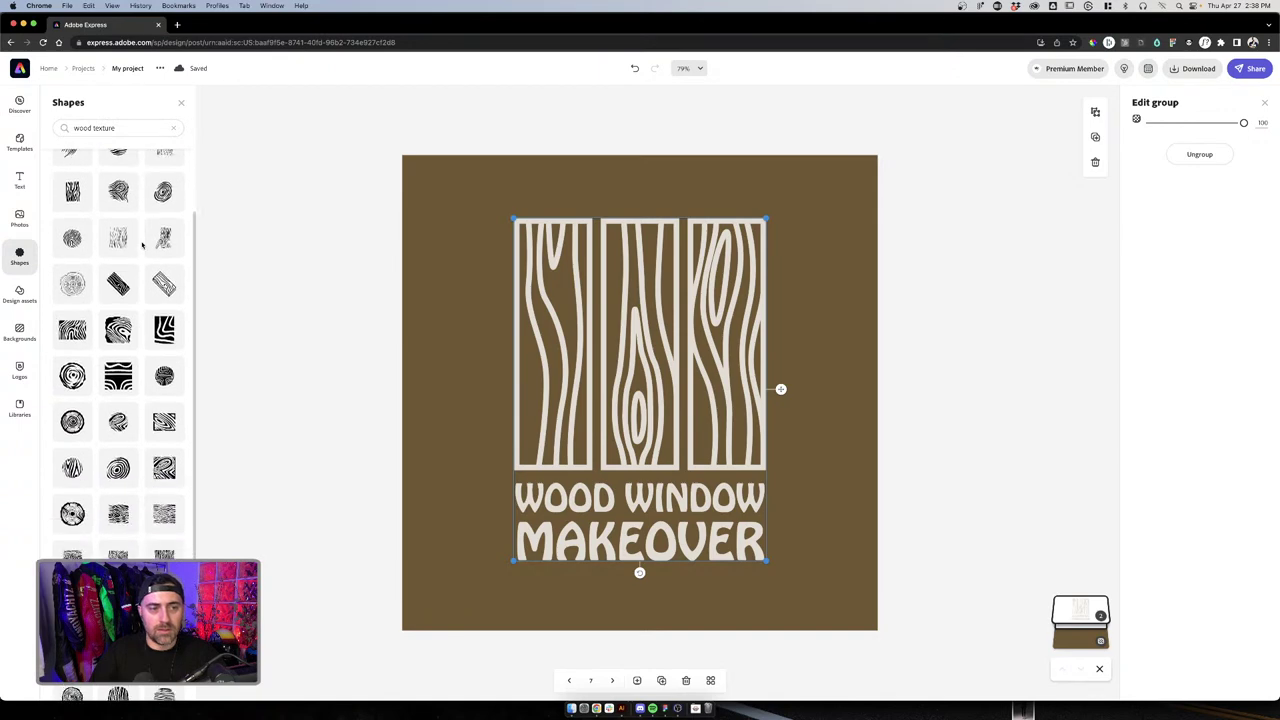
scroll(155, 232, "down", 6)
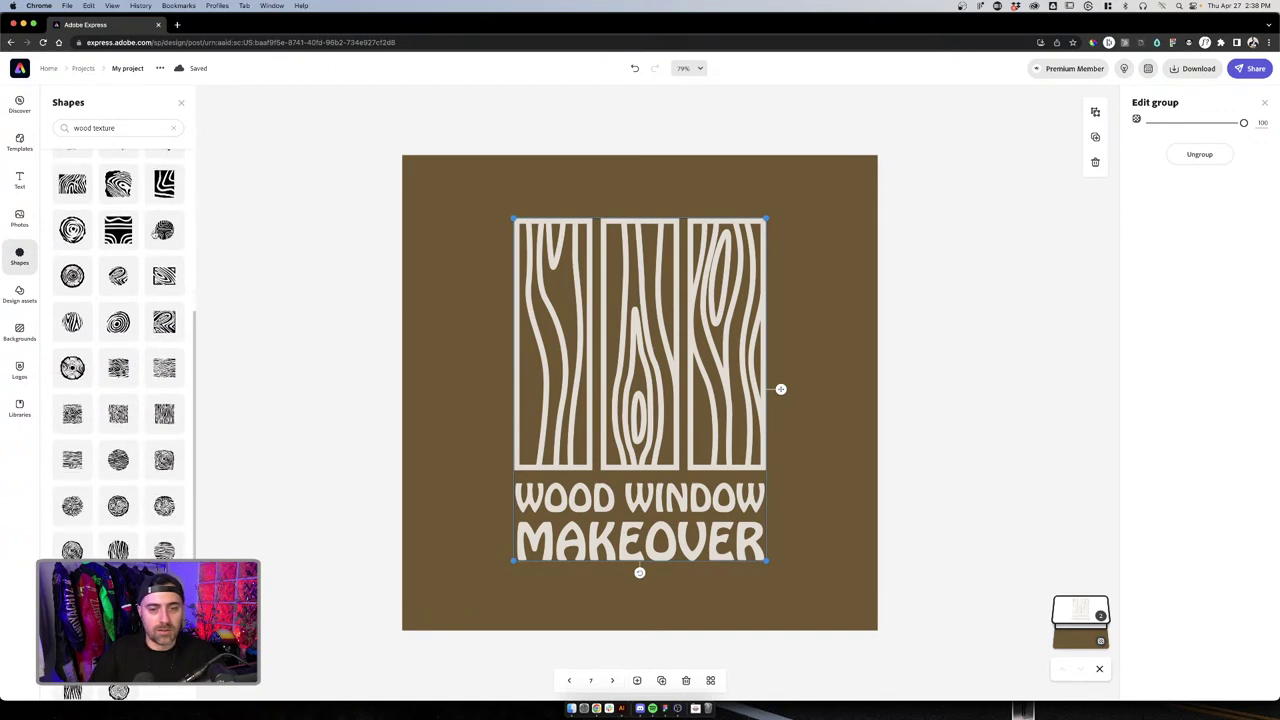
scroll(155, 232, "up", 1)
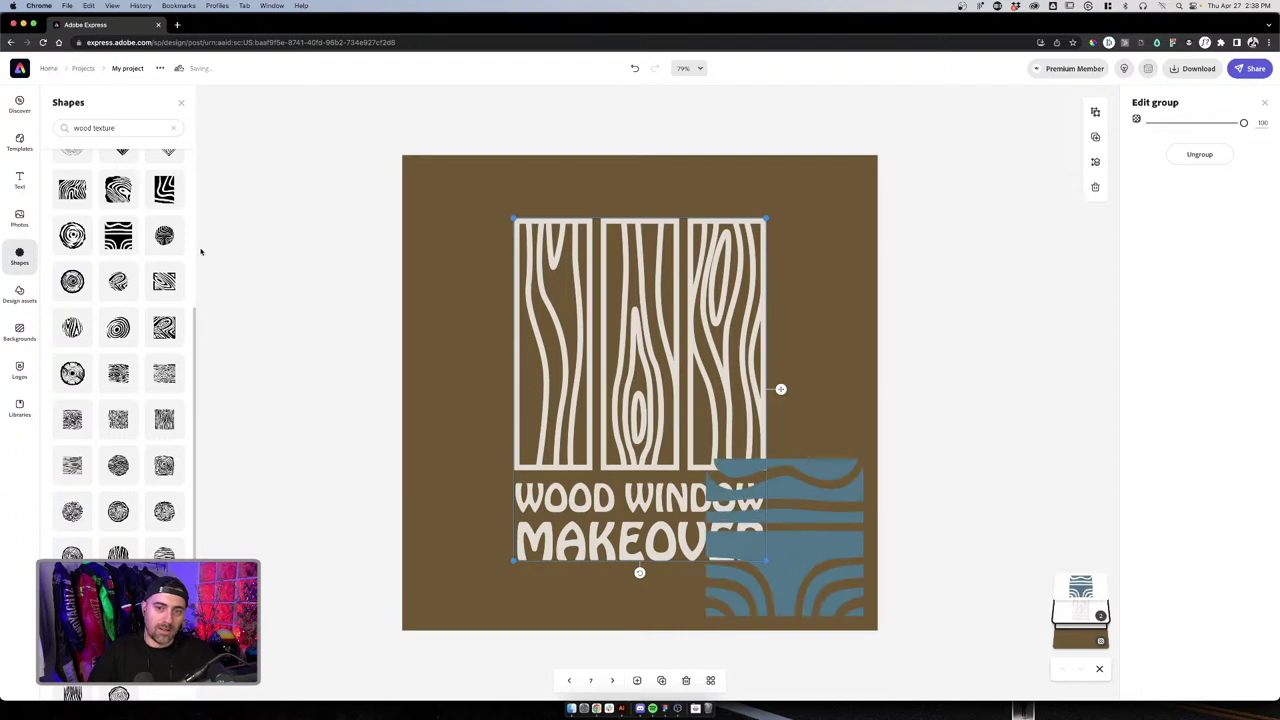
Ungroup the graphic from the title and eyedrop the cream colour onto the wave shape
left_click(673, 377)
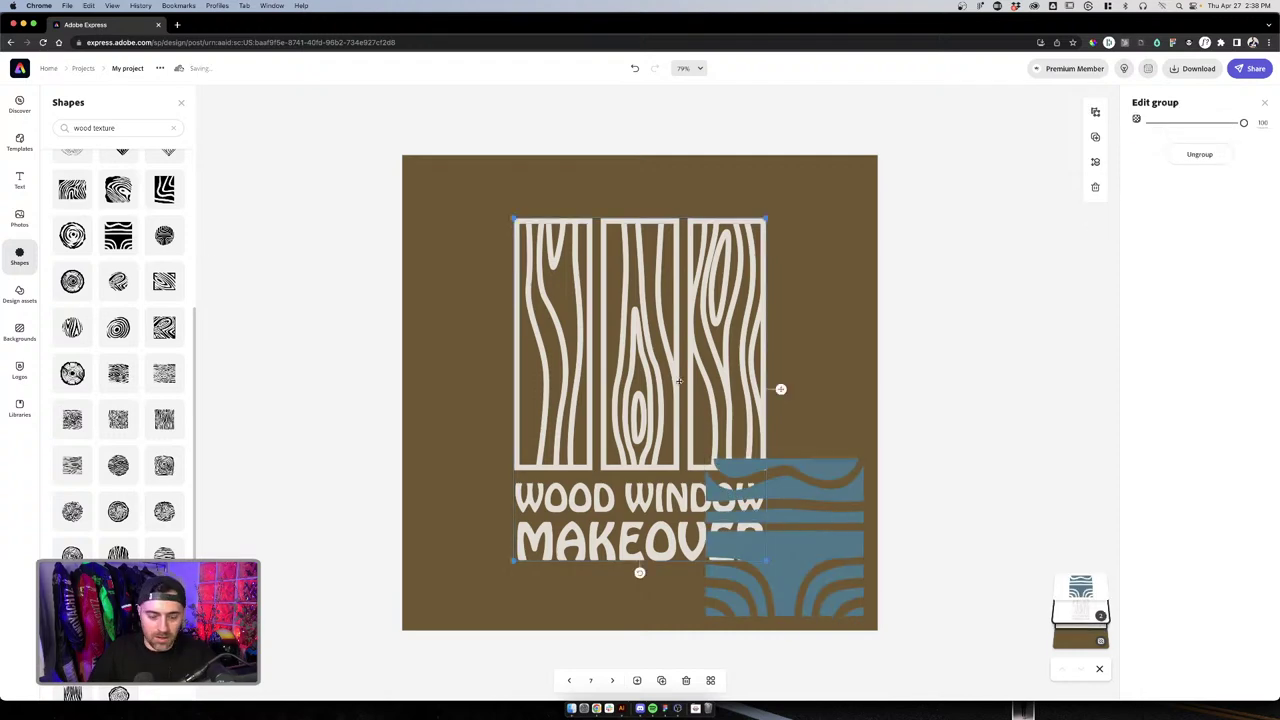
key("super+shift+g")
left_click(797, 458)
left_click(777, 343)
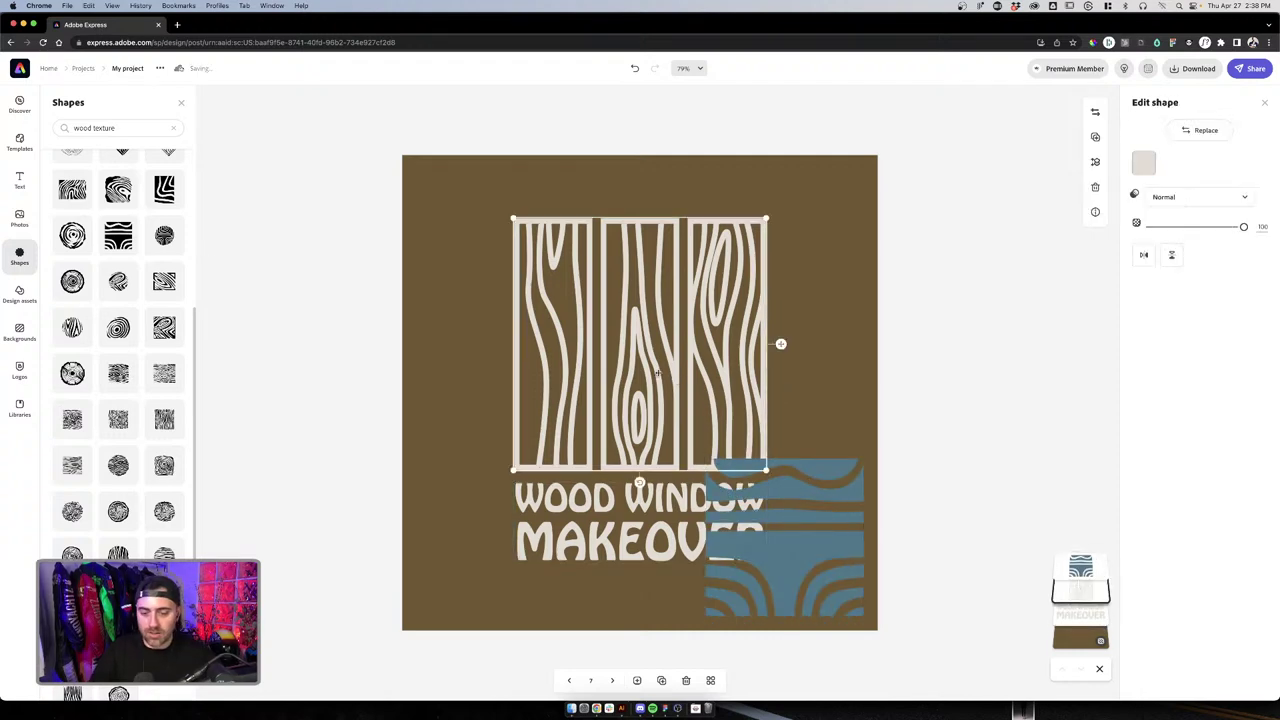
left_click(856, 466)
left_click(1143, 163)
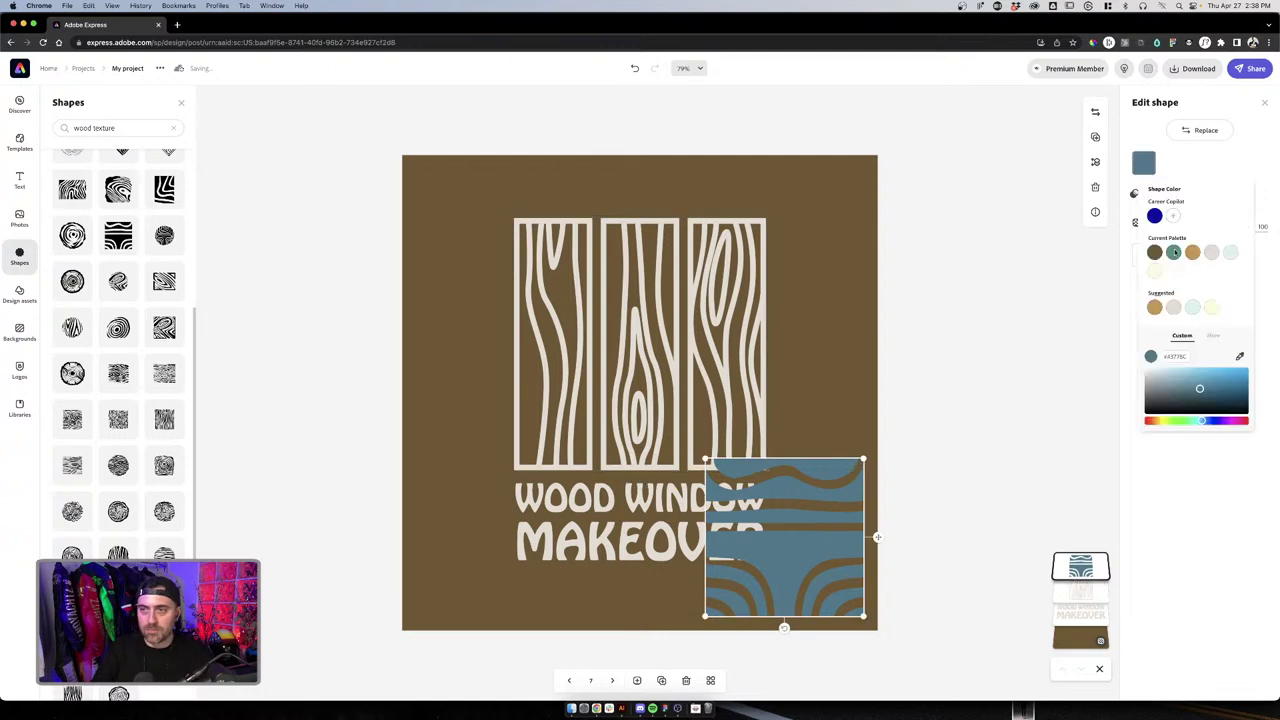
left_click(1239, 356)
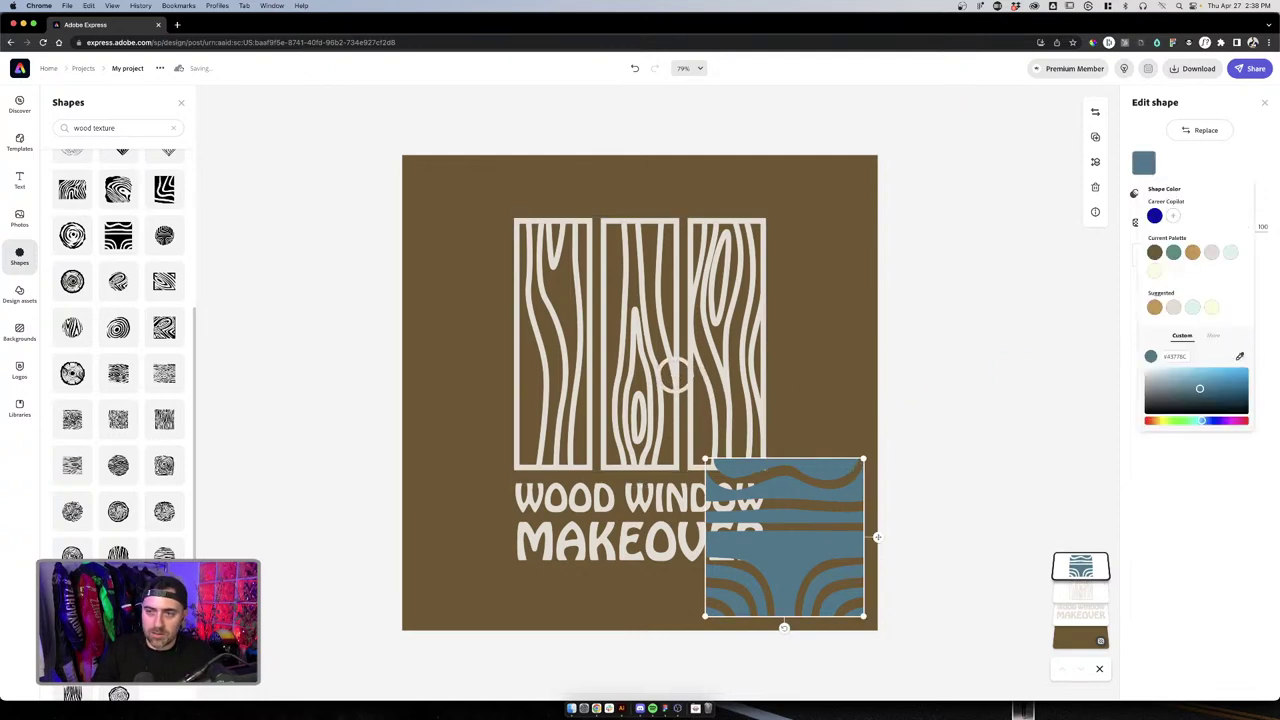
left_click(676, 376)
Delete the three-plank wood shape and enlarge the wavy shape to the title's width above it
left_click(745, 343)
key("Delete")
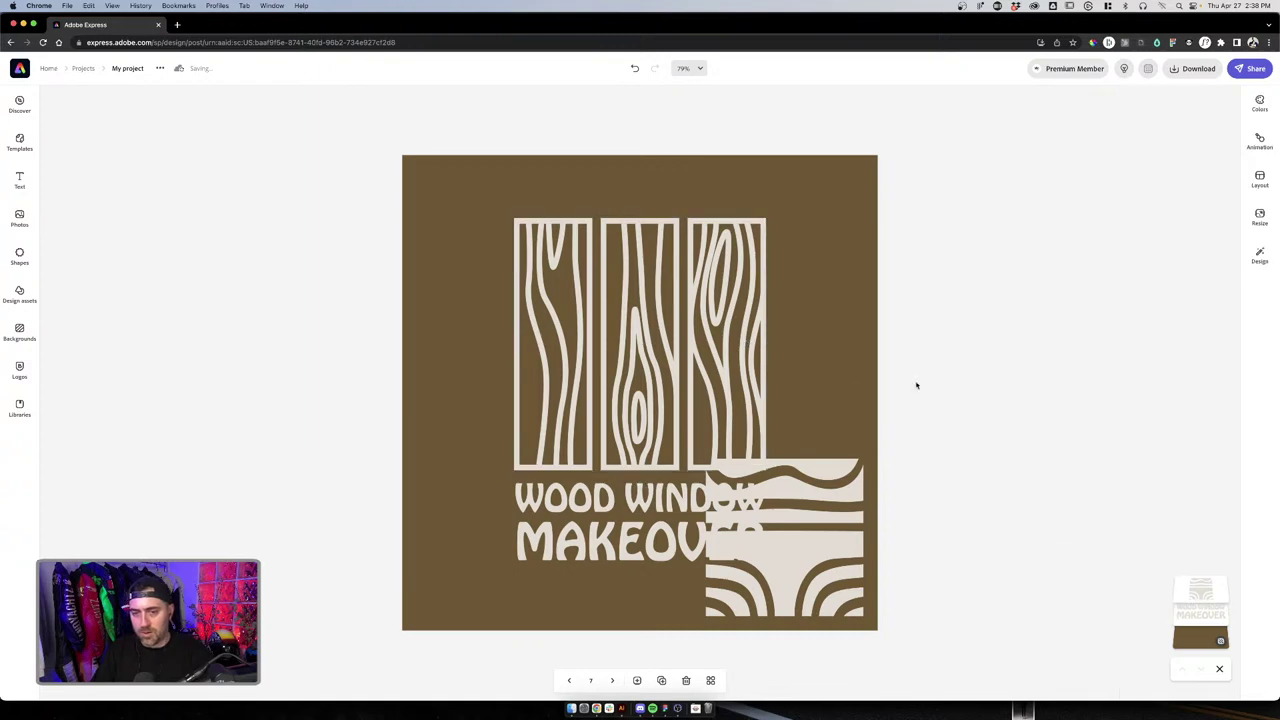
left_click_drag(779, 467, 587, 323)
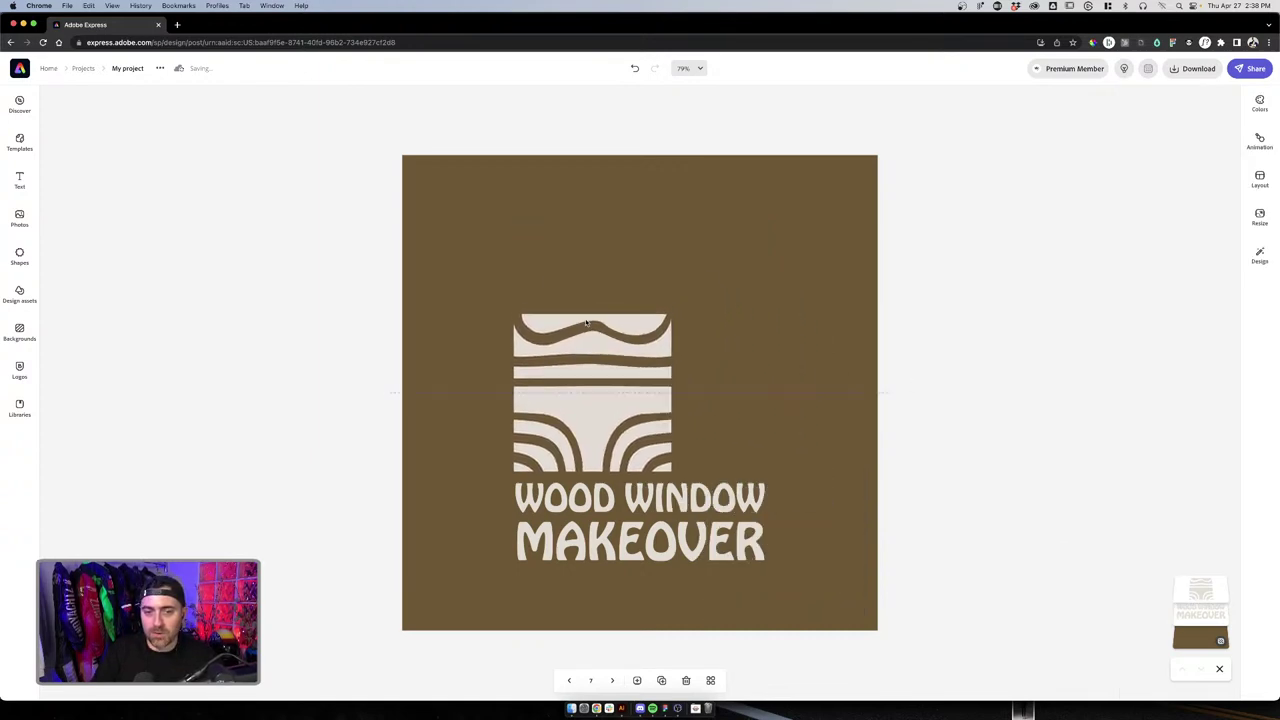
left_click(688, 318)
left_click(667, 318)
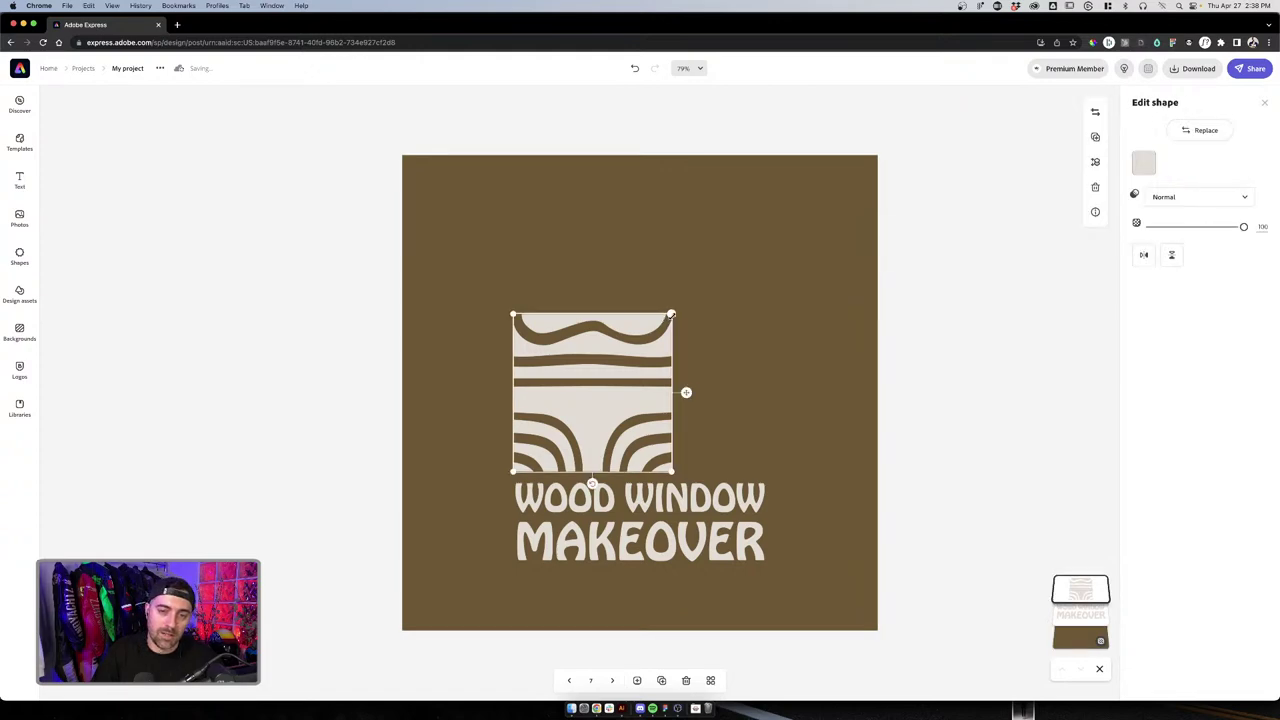
left_click_drag(671, 315, 791, 251)
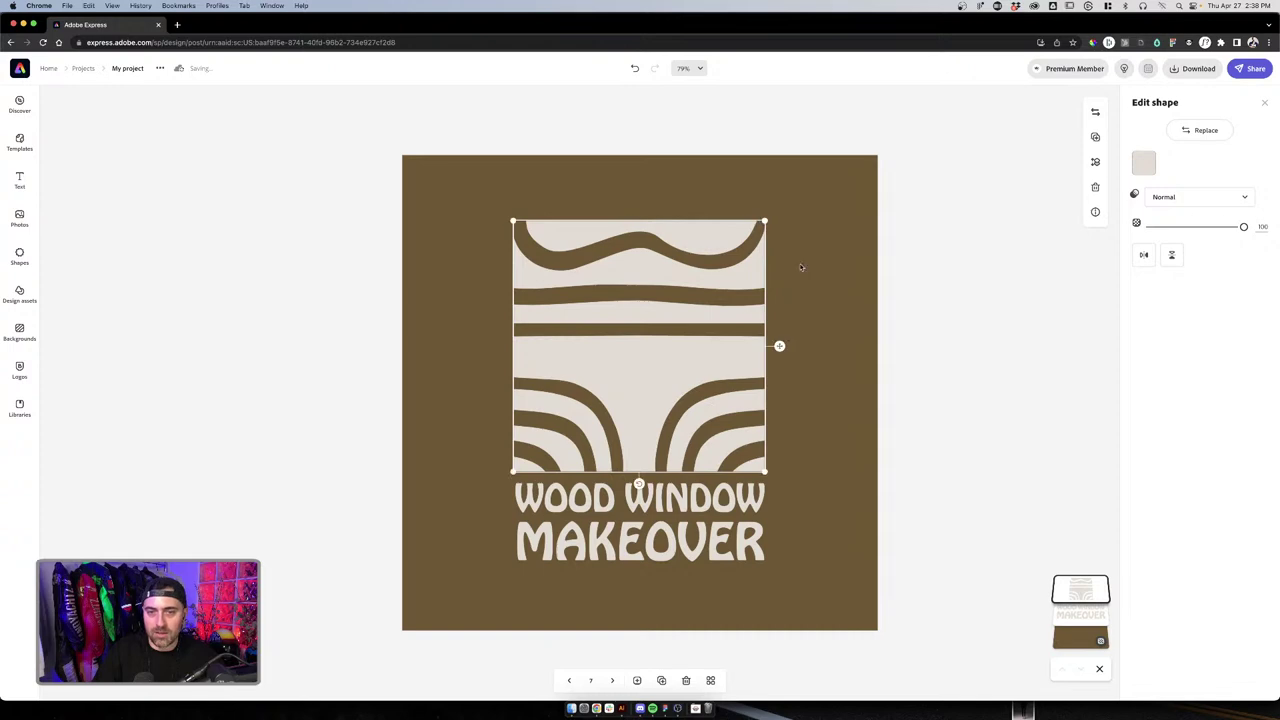
left_click(831, 270)
left_click(757, 383)
left_click(798, 417)
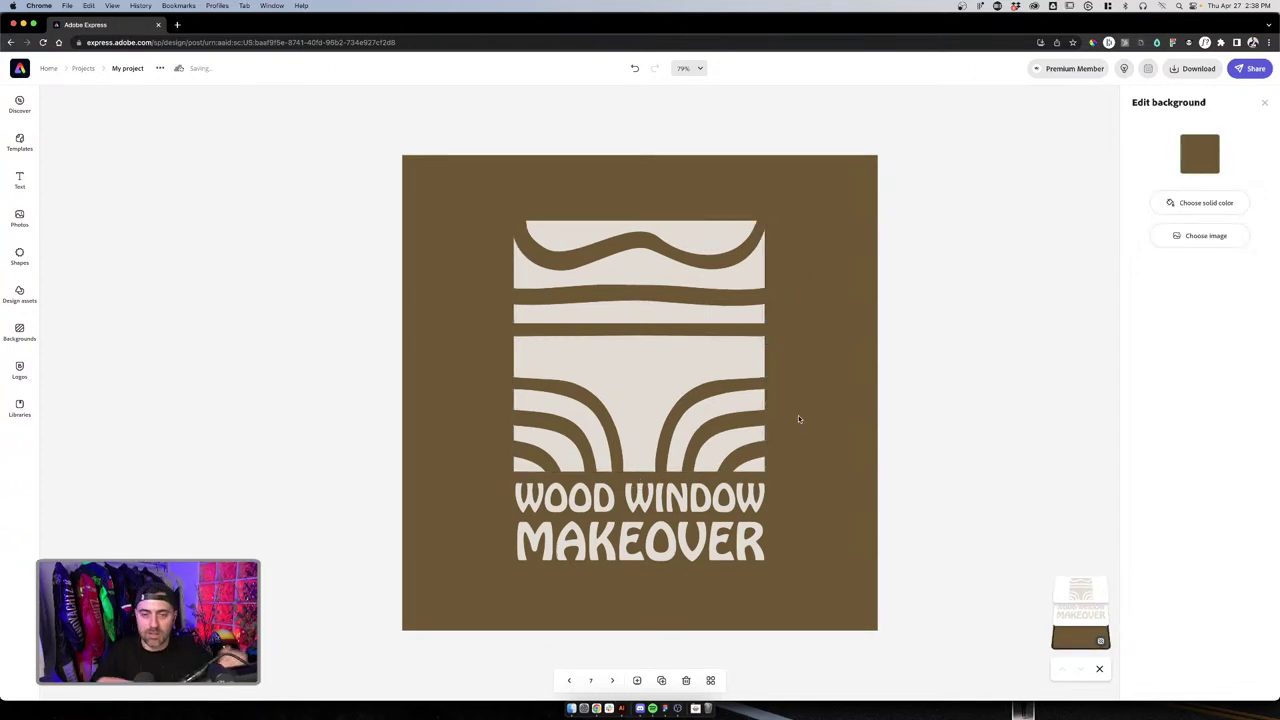
Duplicate the page and replace the wavy shape with the zebra wood texture
left_click(662, 680)
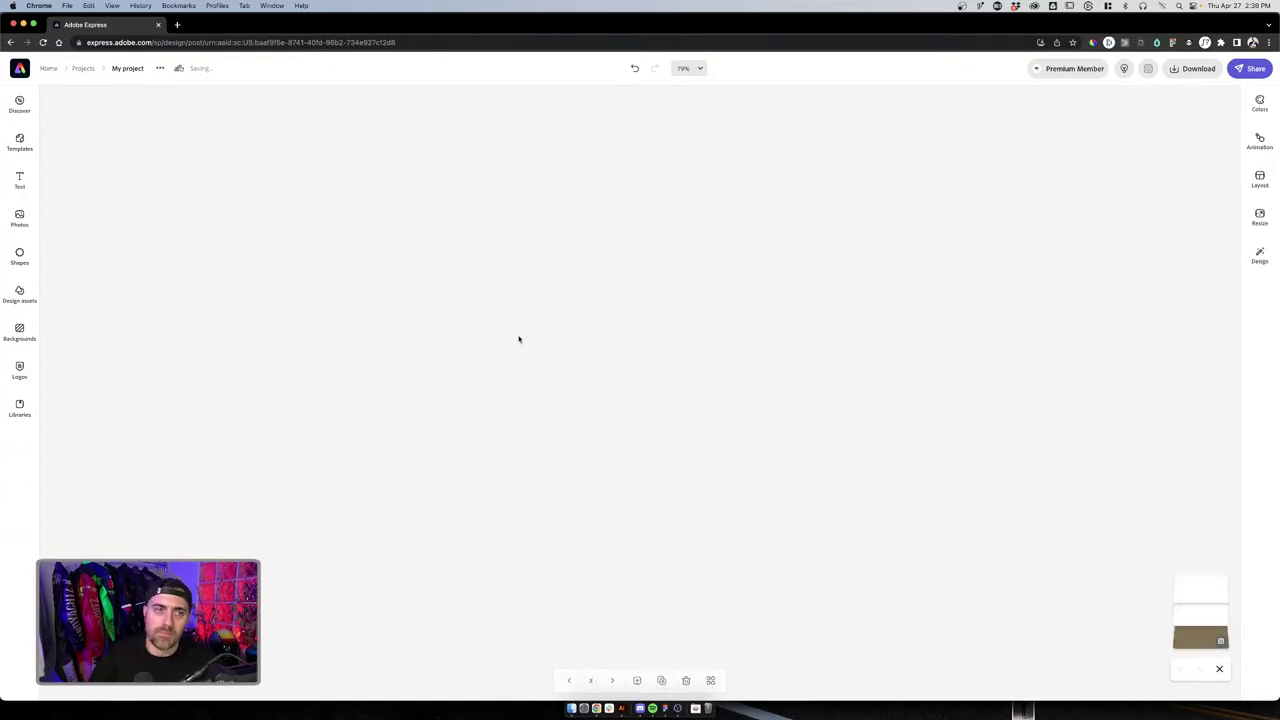
left_click(619, 280)
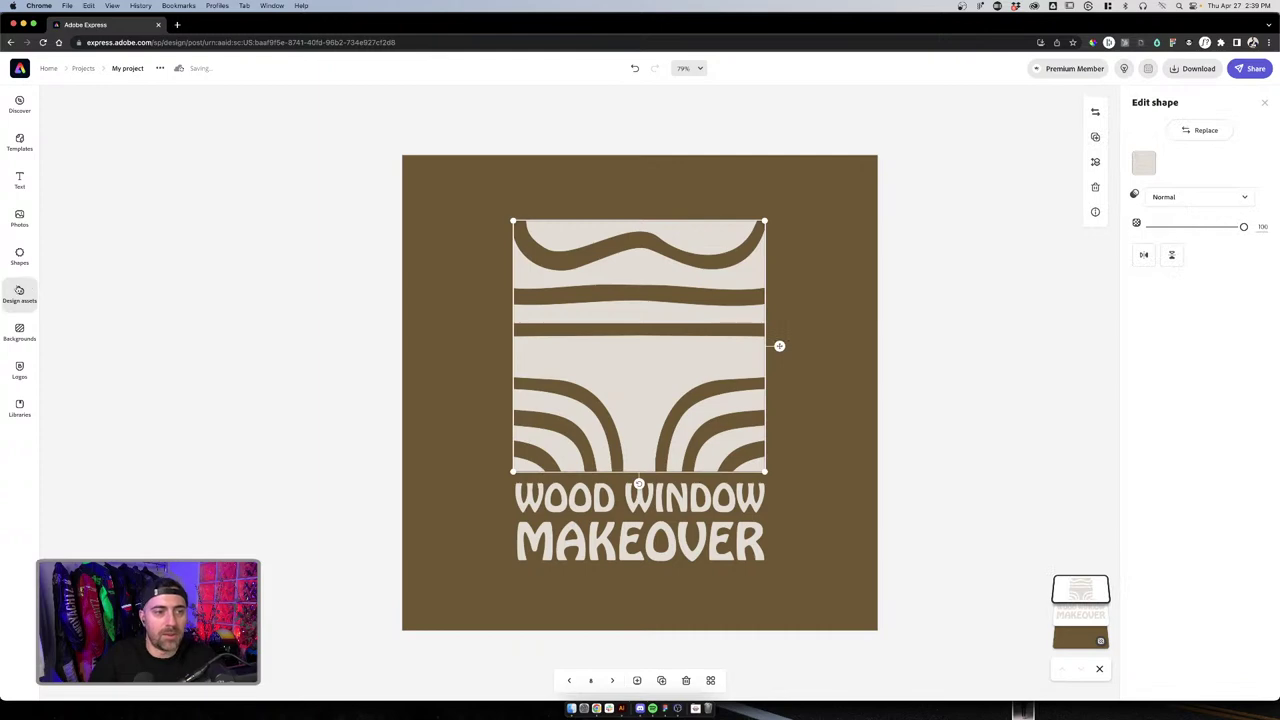
left_click(19, 256)
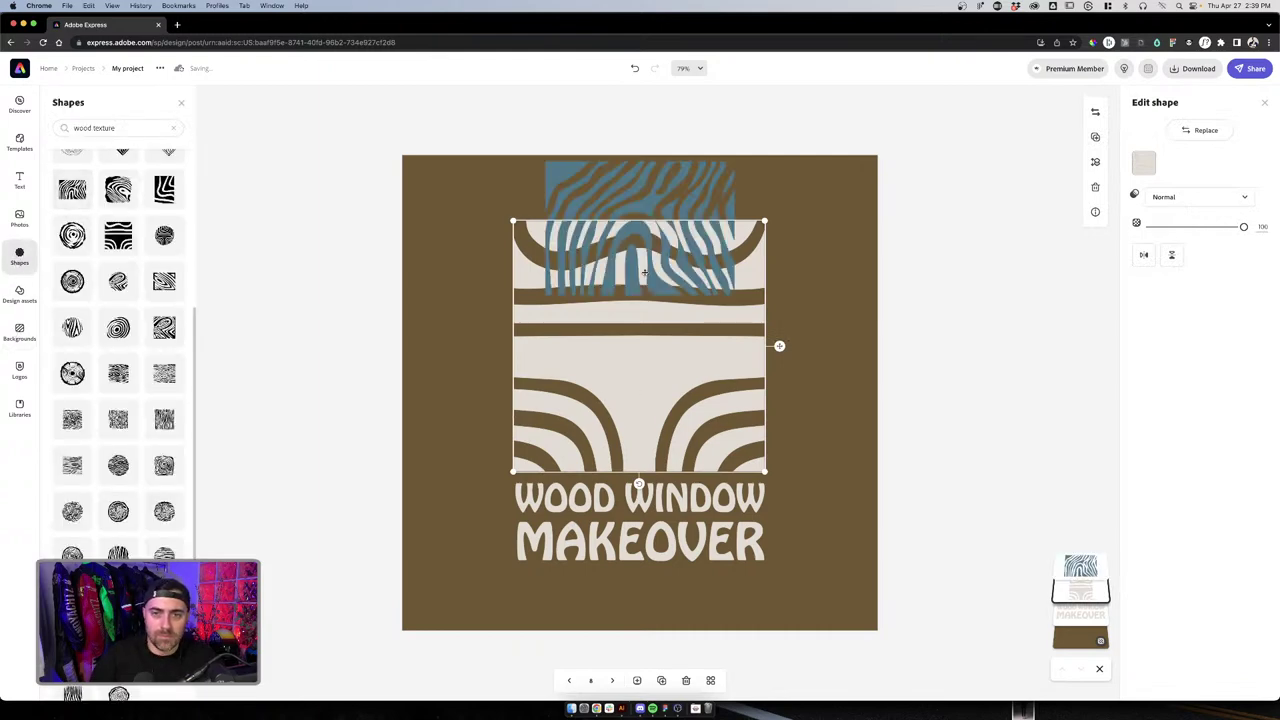
left_click(716, 366)
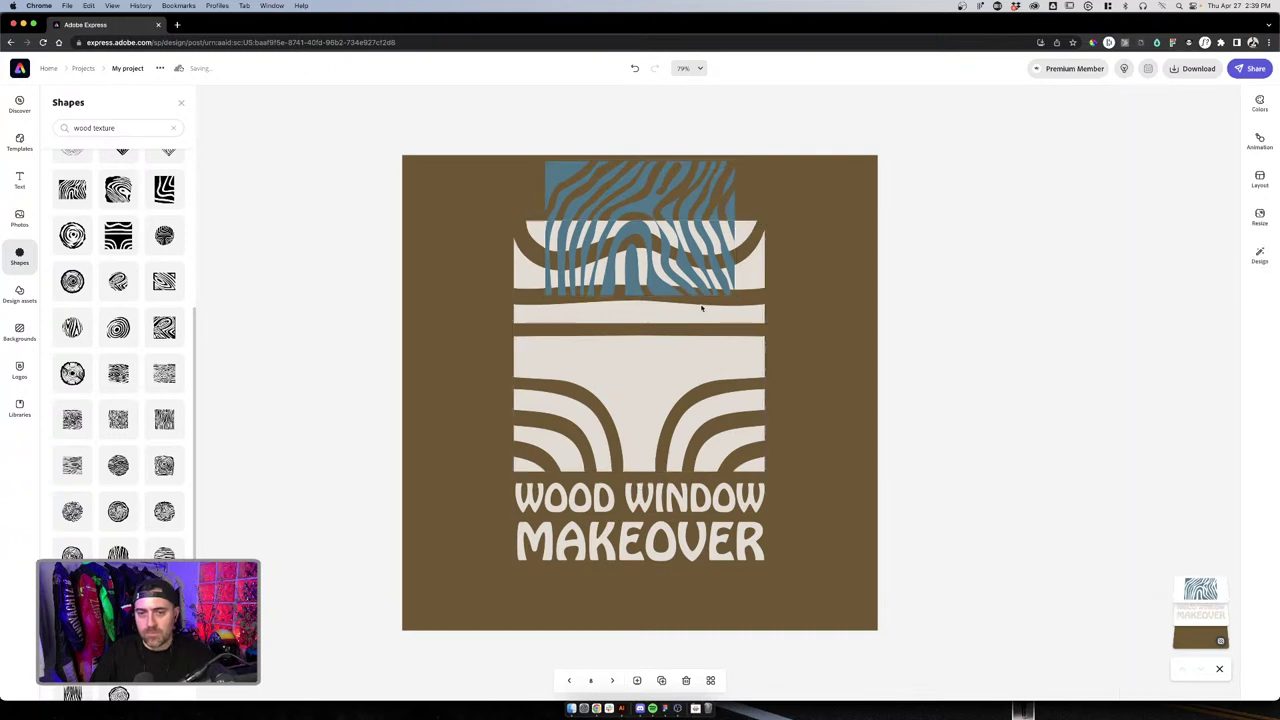
key("Delete")
Move and enlarge the zebra texture above the title and eyedrop the cream text colour onto it
left_click_drag(682, 290, 652, 491)
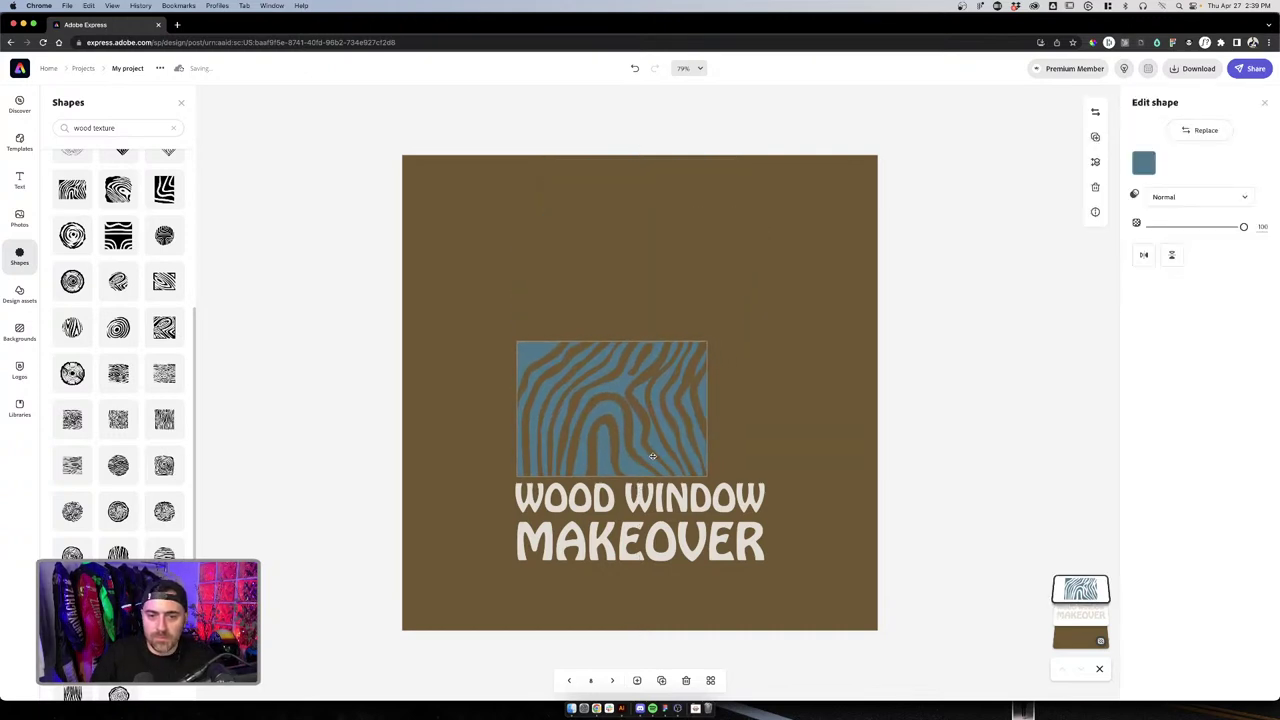
left_click_drag(705, 342, 776, 323)
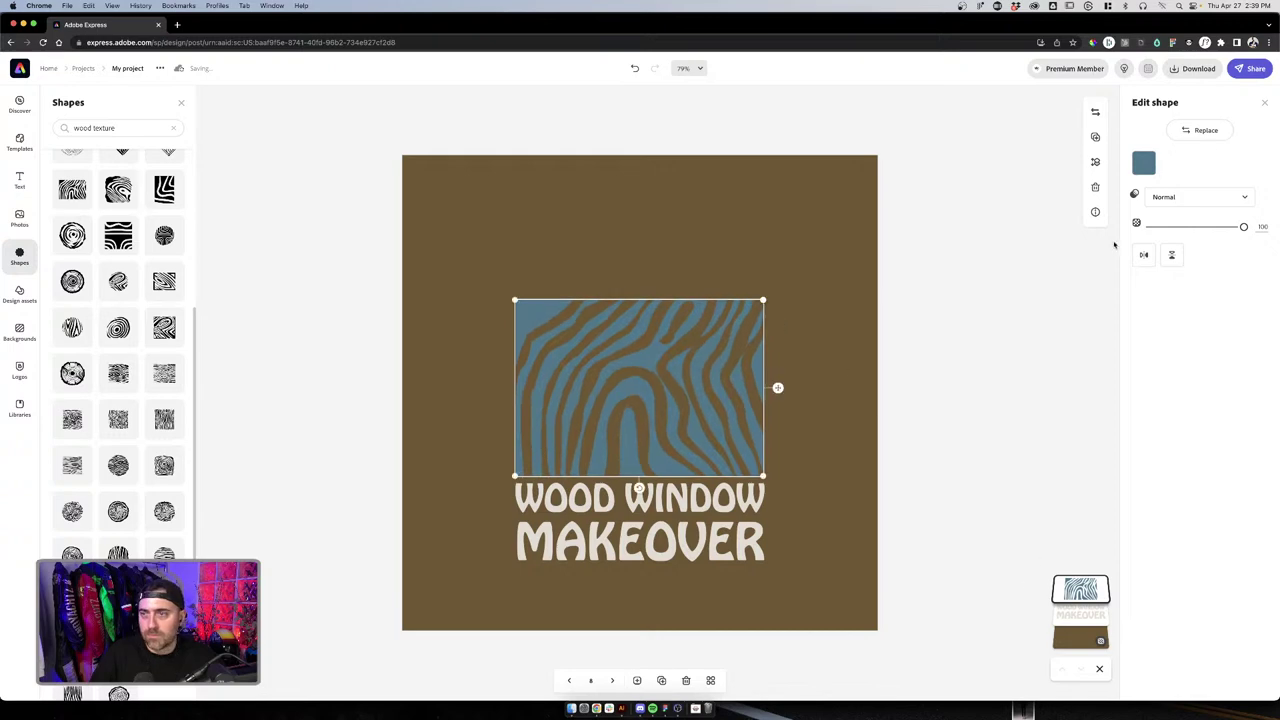
left_click(1143, 163)
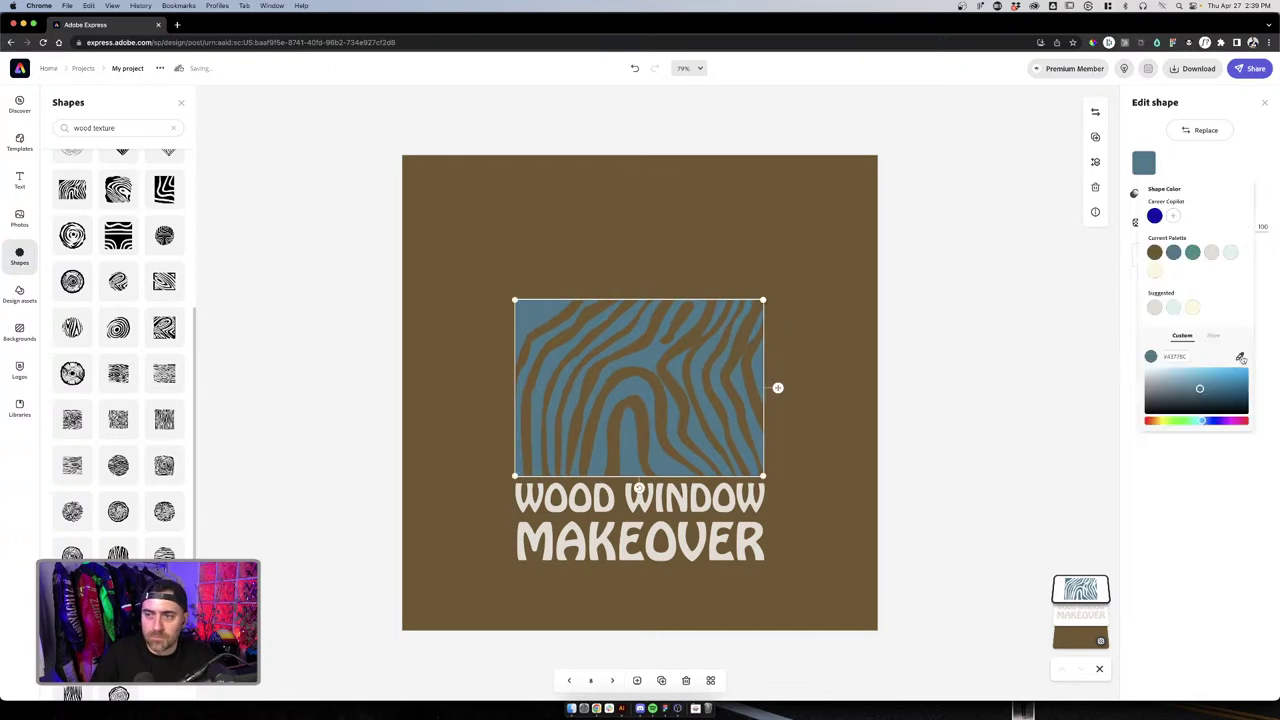
left_click(1240, 357)
left_click(704, 492)
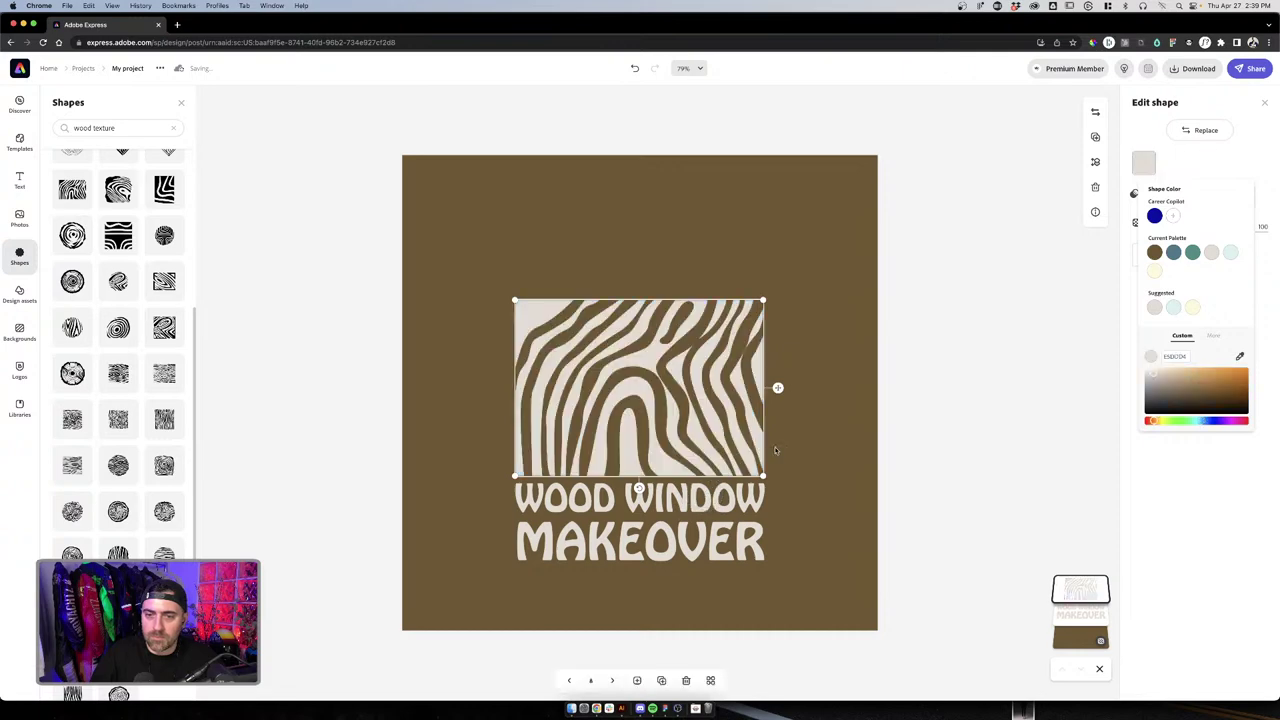
left_click(828, 434)
left_click_drag(737, 422, 738, 418)
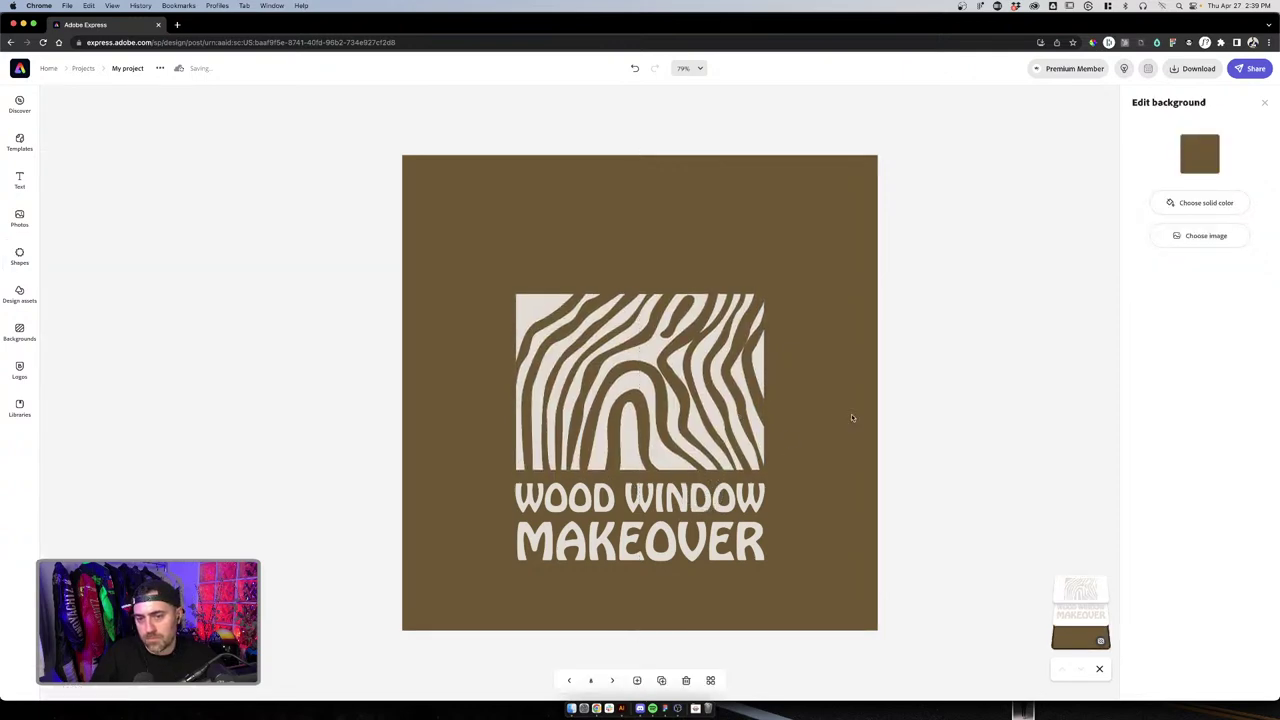
Undo the texture move, then shift the zebra texture and title up together
key("super+z")
key("super+z")
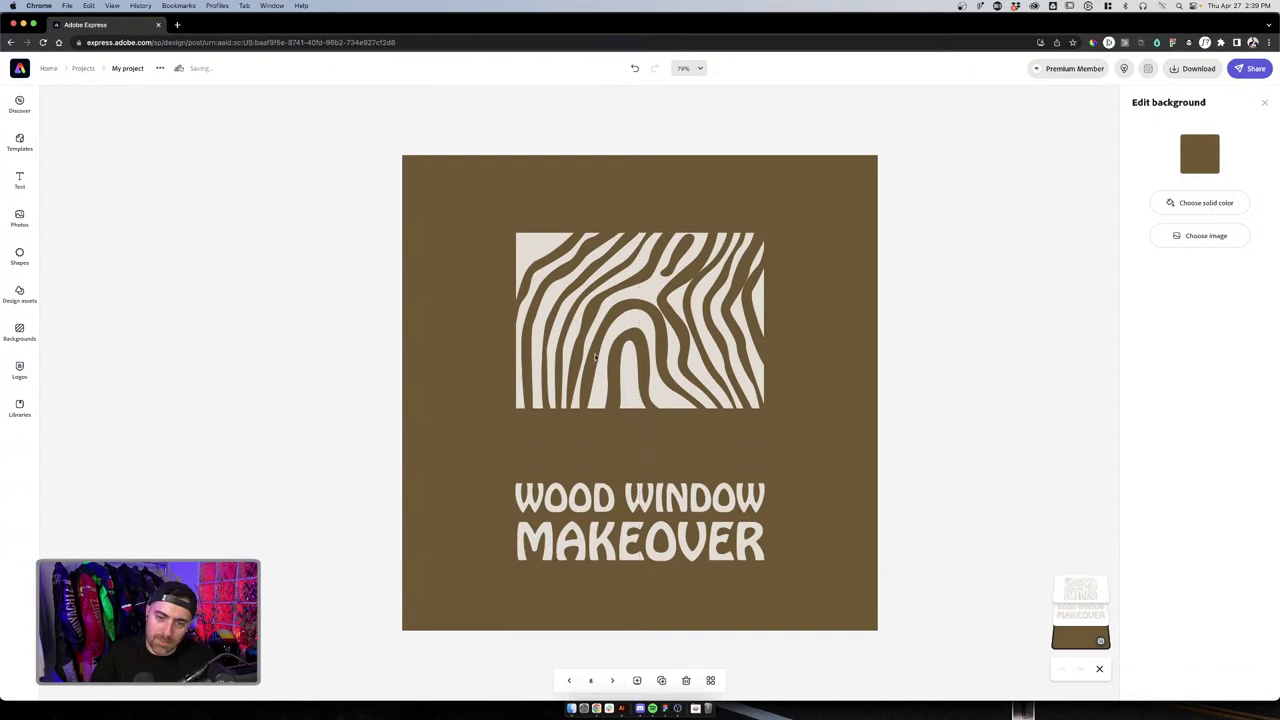
left_click(704, 492)
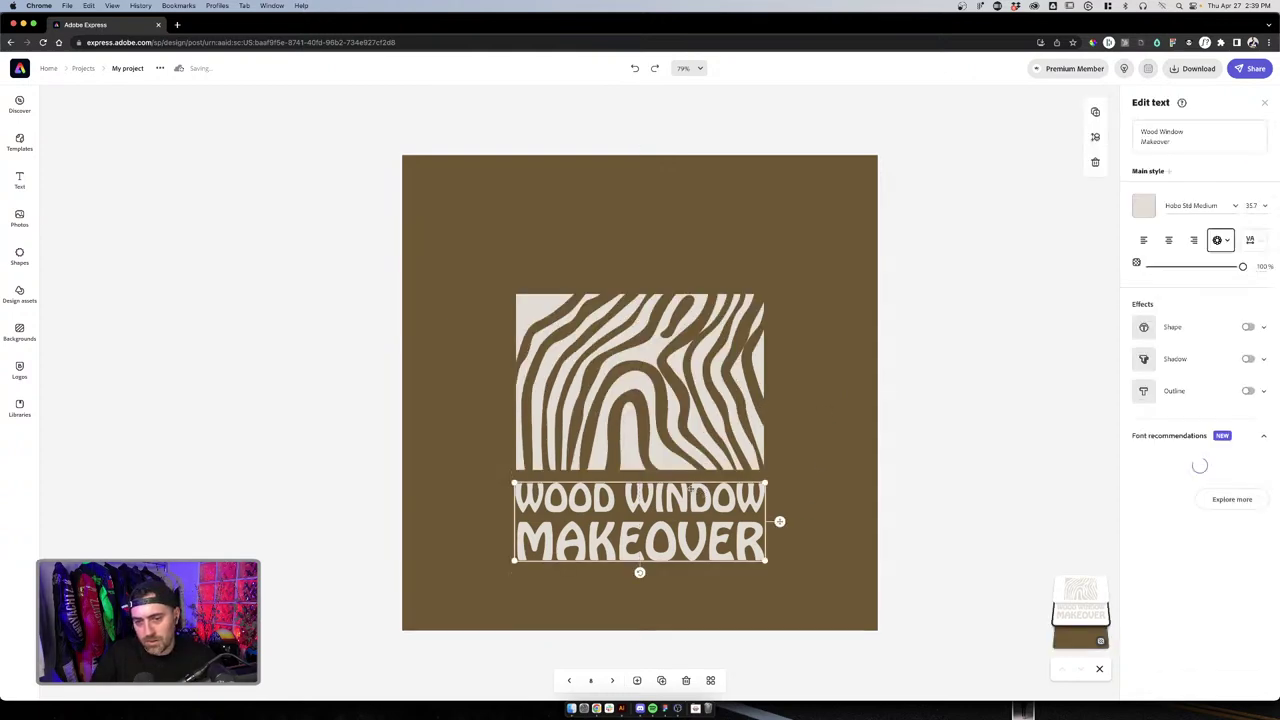
key("Escape")
left_click(688, 497)
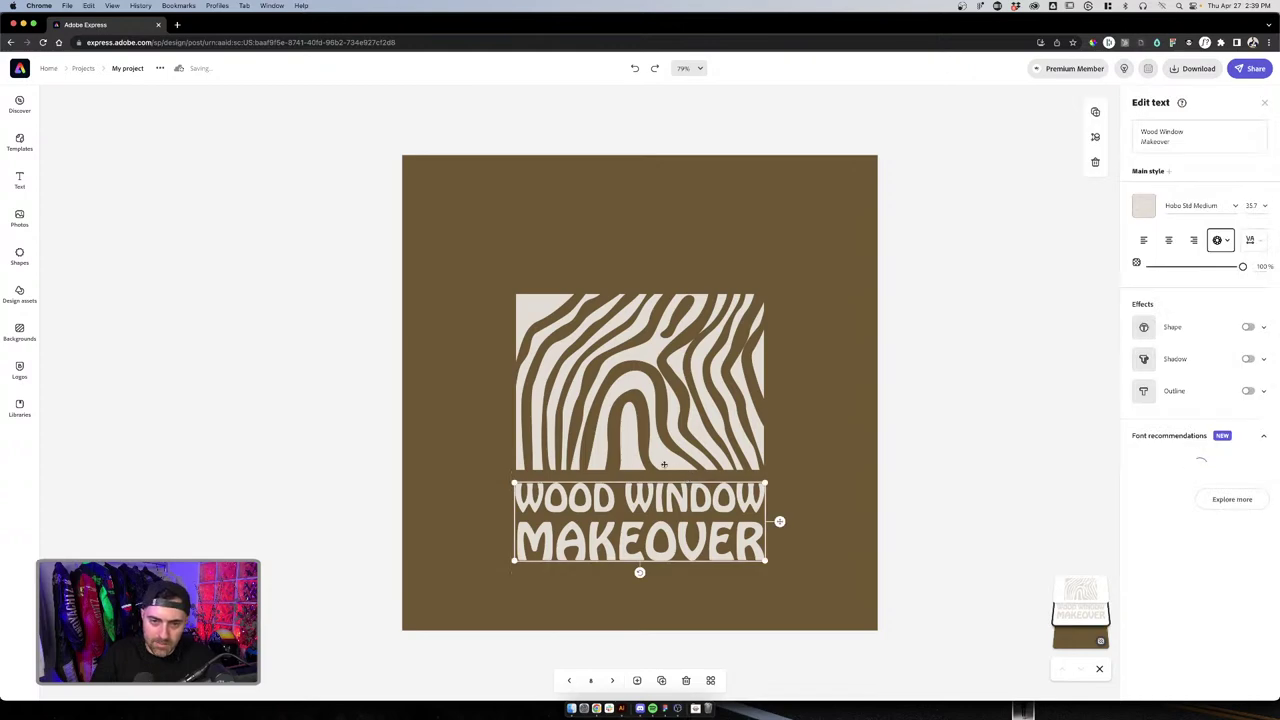
left_click(663, 464, "shift")
left_click_drag(663, 464, 664, 416)
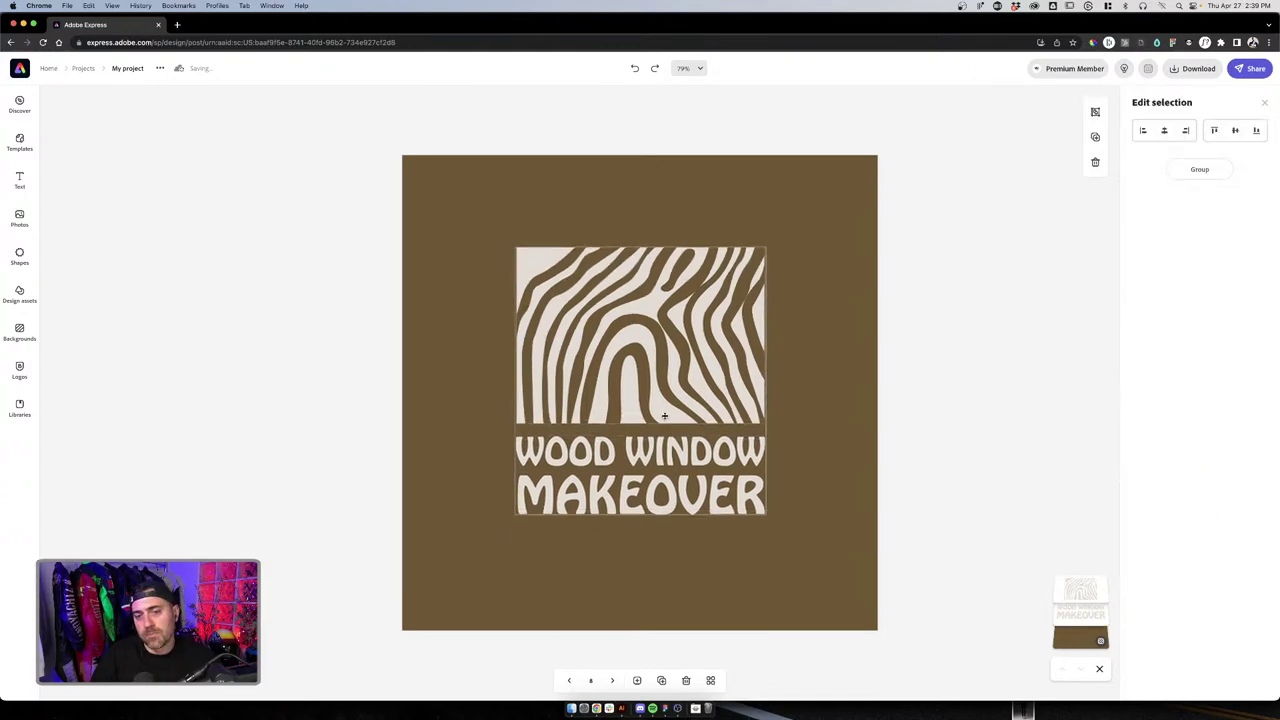
left_click(830, 343)
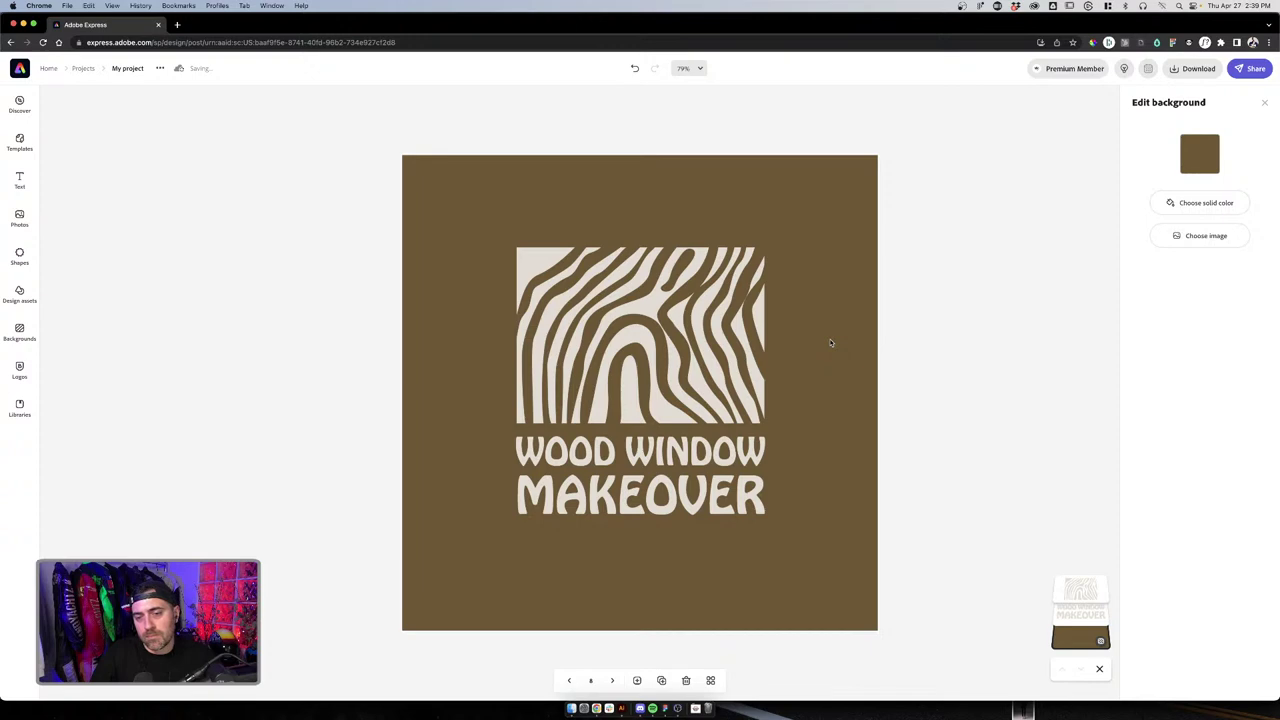
Check the zebra graphic and title selections, then duplicate the page as page 9
left_click(717, 381)
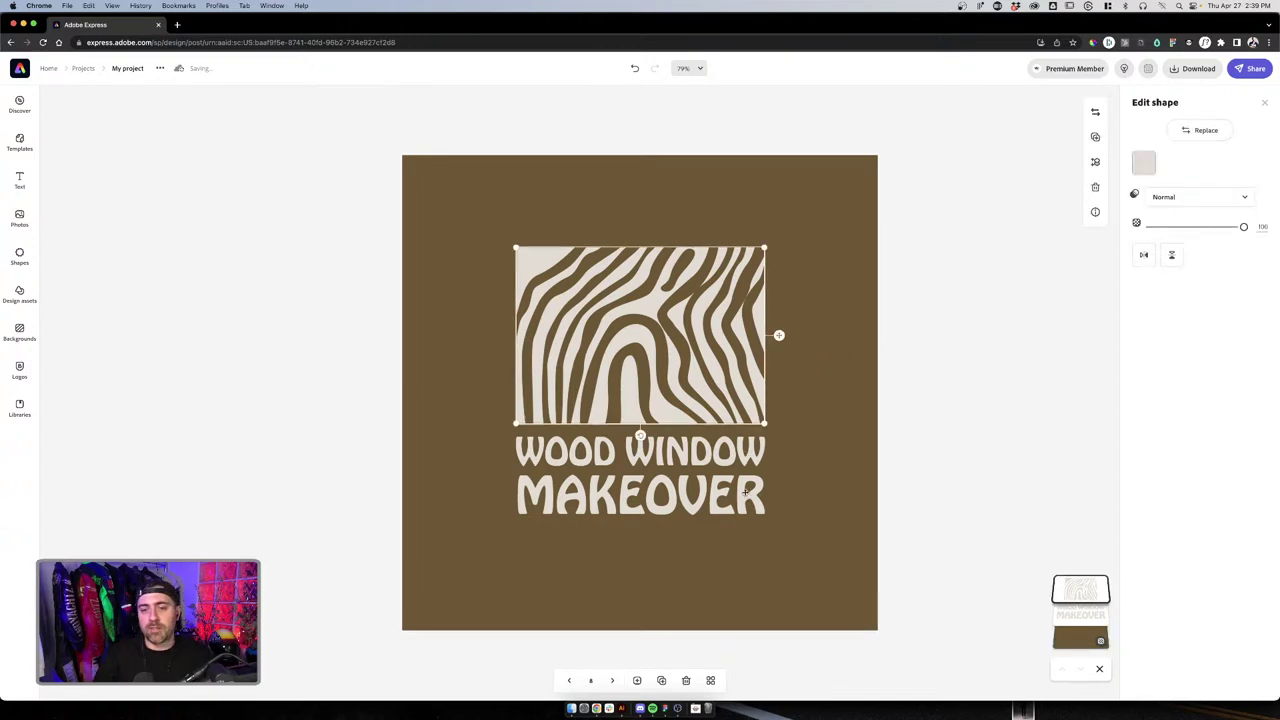
key("Escape")
left_click(746, 469)
left_click(744, 428)
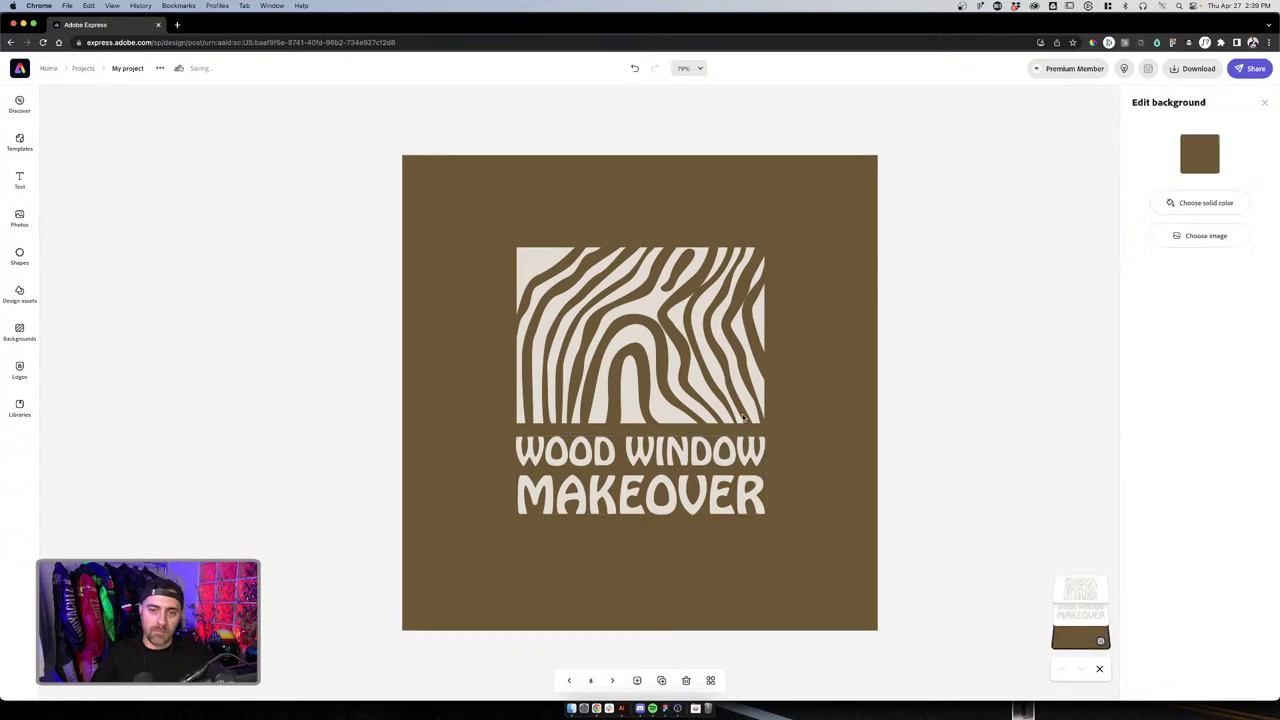
left_click(743, 416)
left_click(795, 408)
left_click(758, 412)
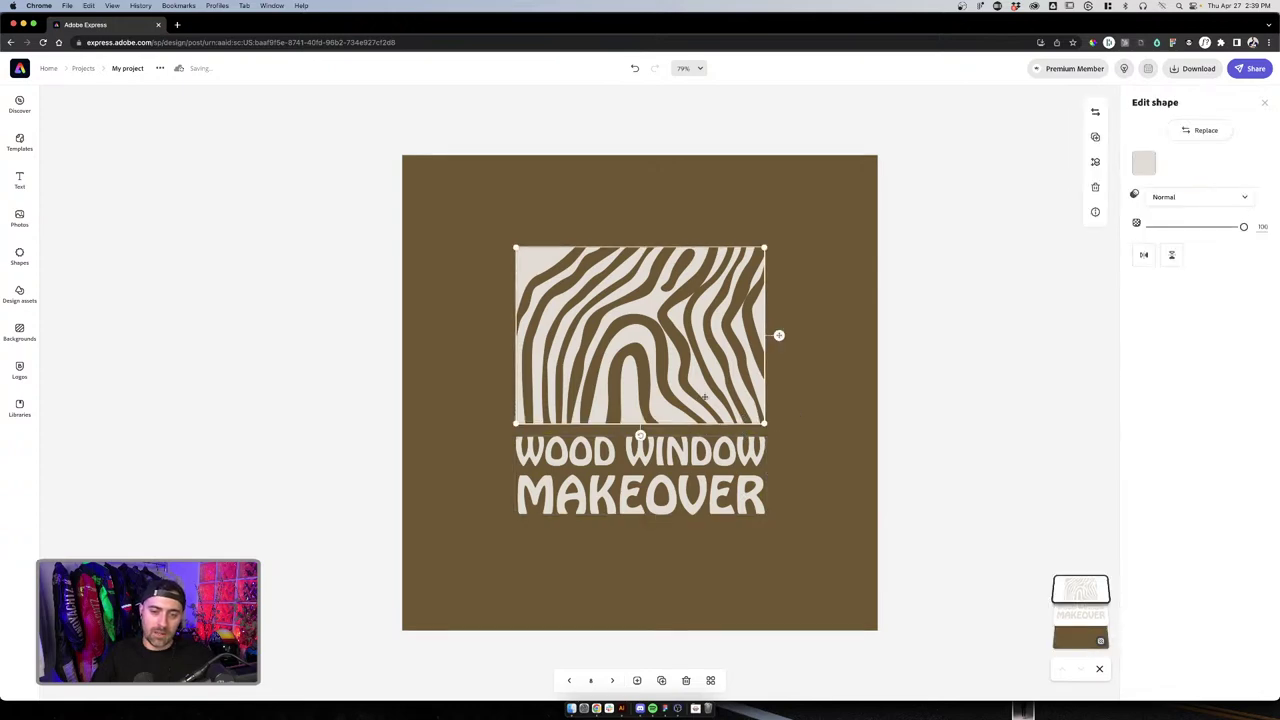
left_click(799, 461)
left_click(732, 400)
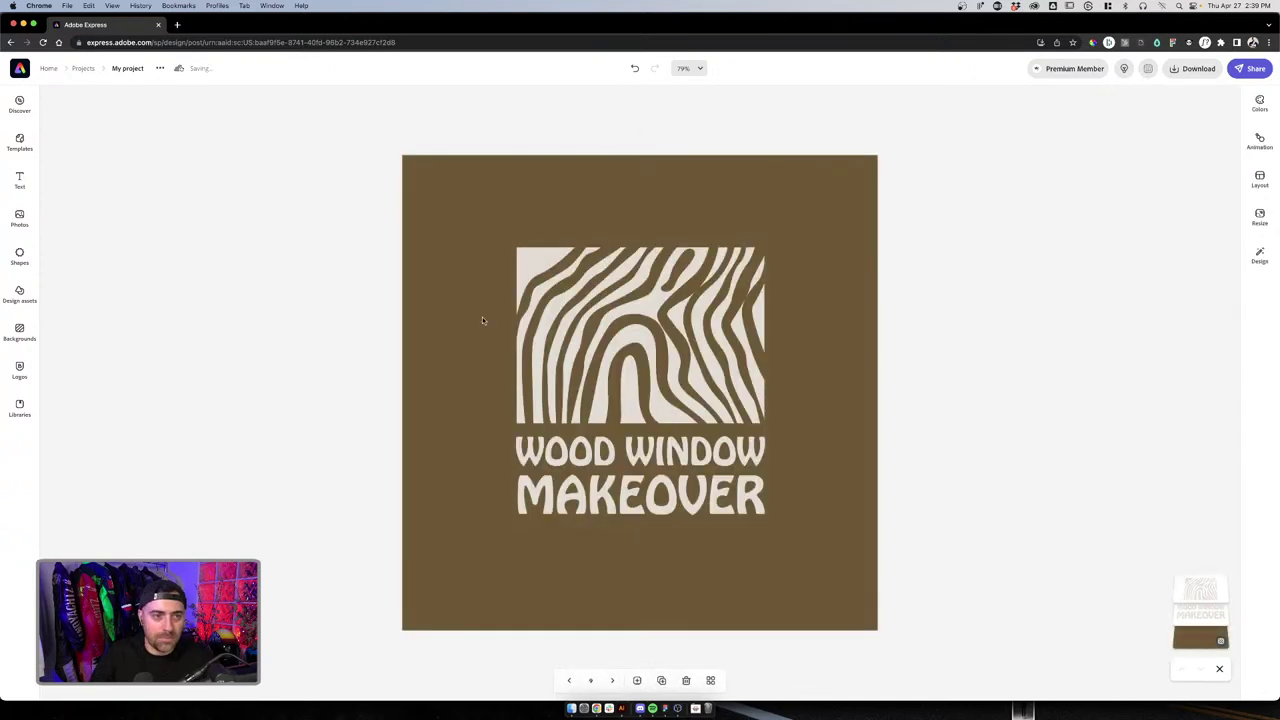
Add the circular wood-ring texture from the wood texture results and delete the striped graphic
left_click(527, 338)
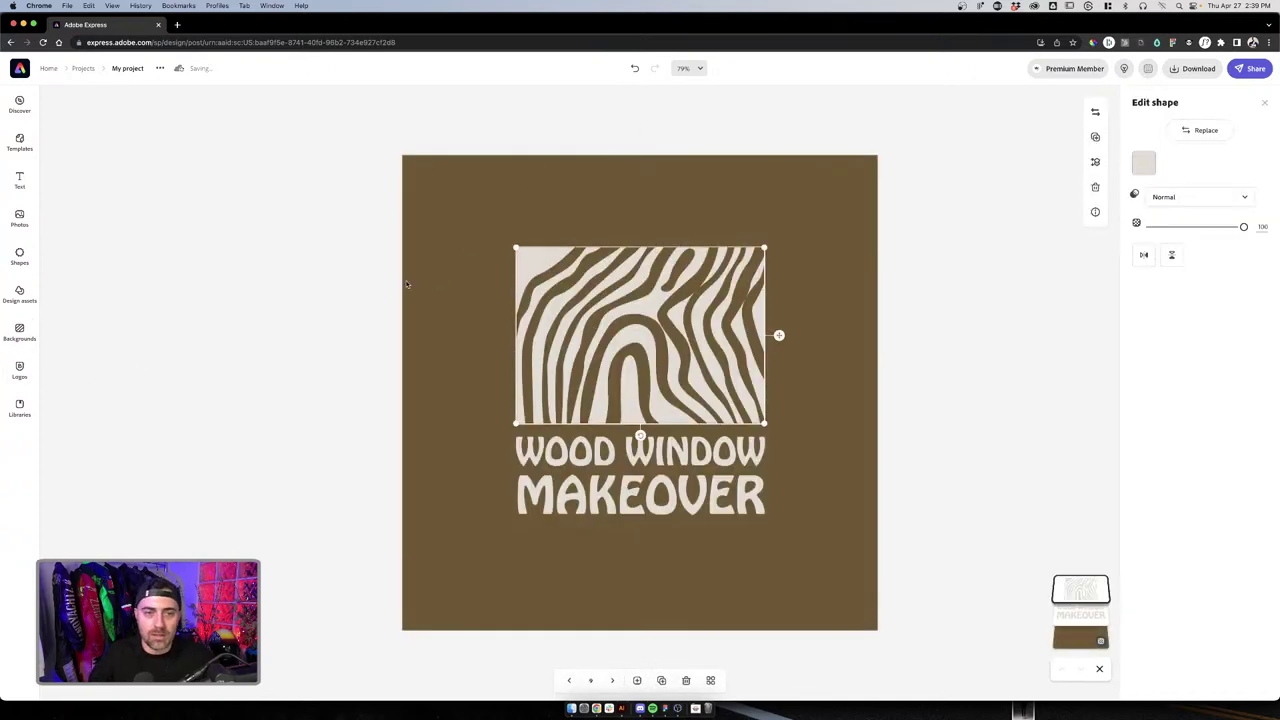
left_click(21, 256)
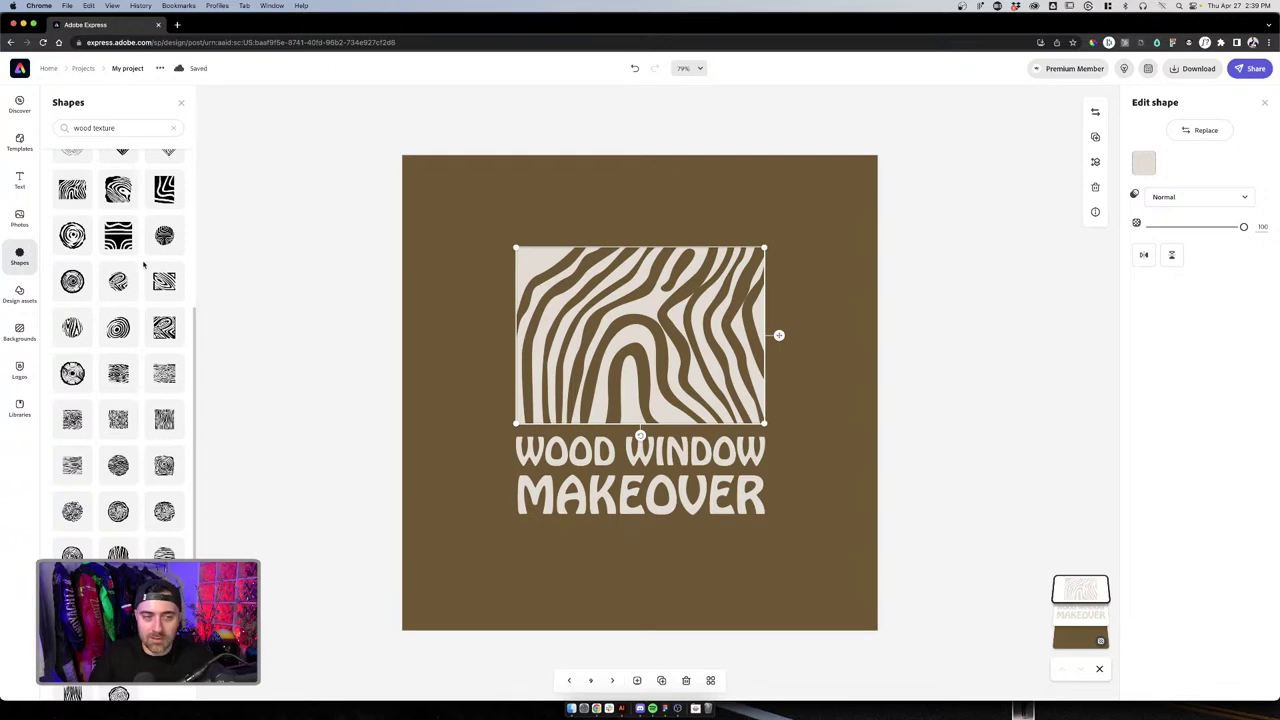
scroll(164, 300, "up", 1)
scroll(164, 300, "up", 4)
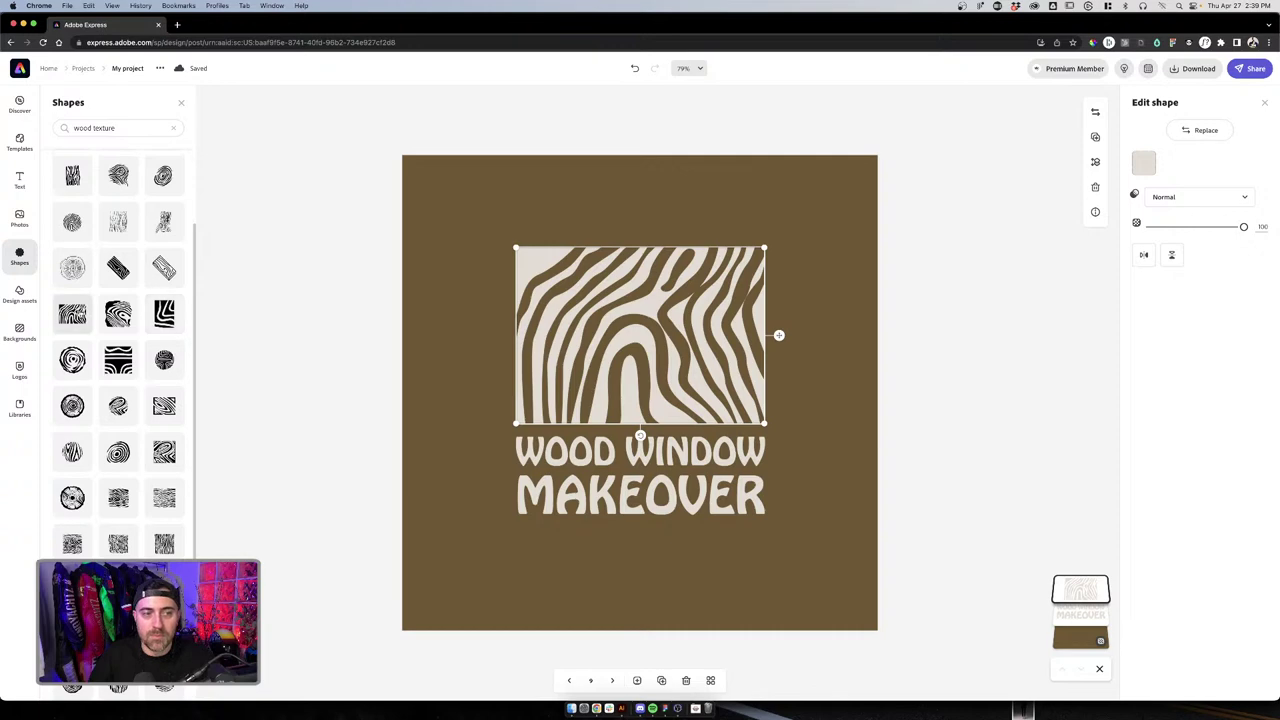
scroll(88, 363, "up", 5)
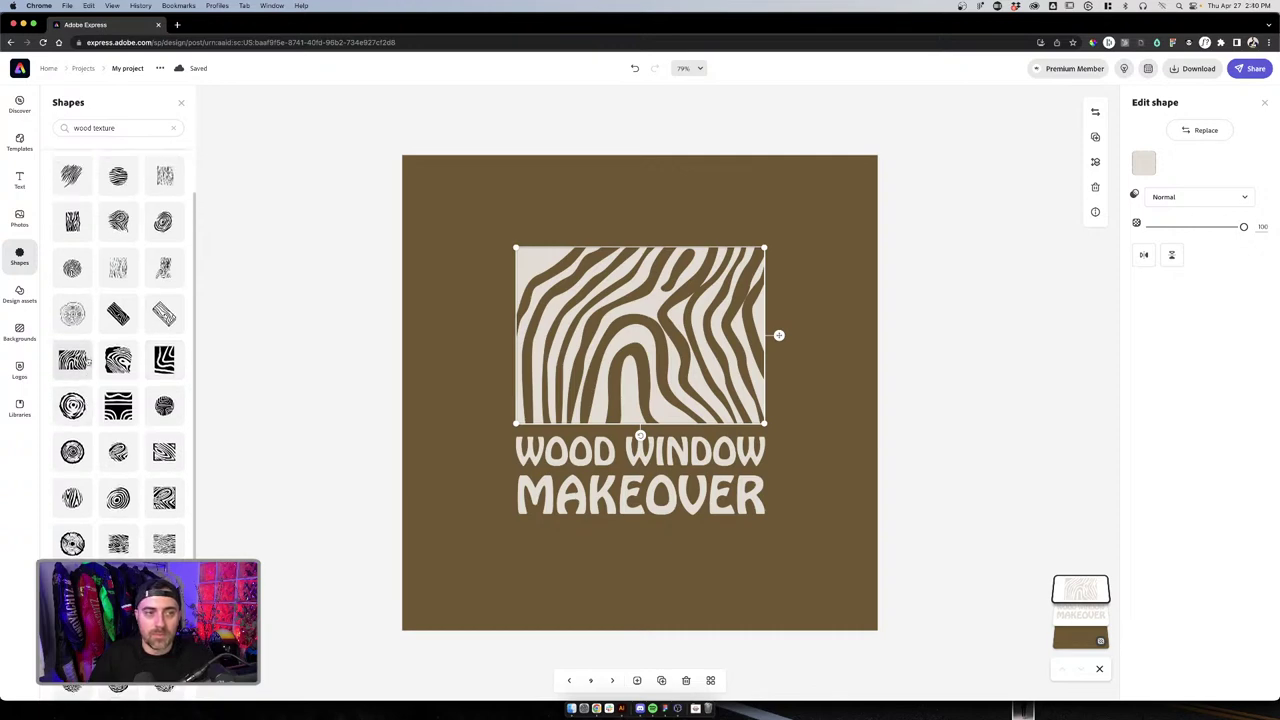
scroll(88, 363, "down", 3)
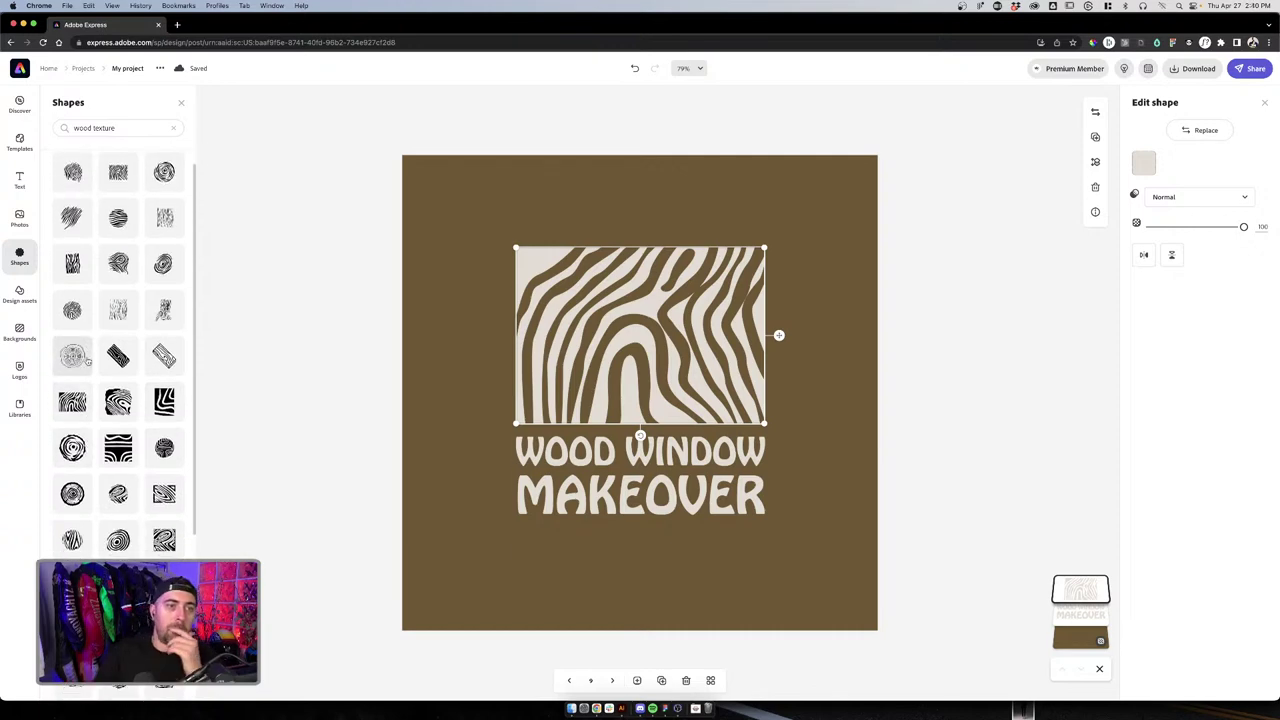
scroll(88, 363, "down", 3)
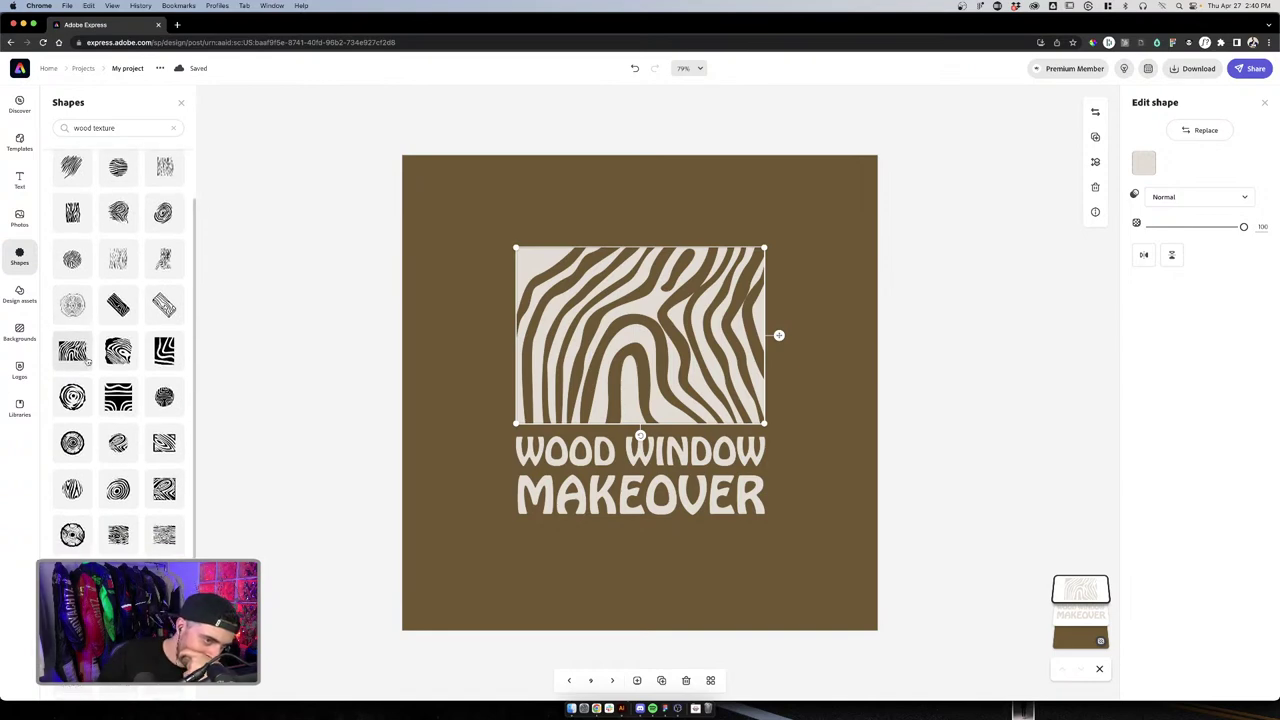
scroll(88, 363, "down", 1)
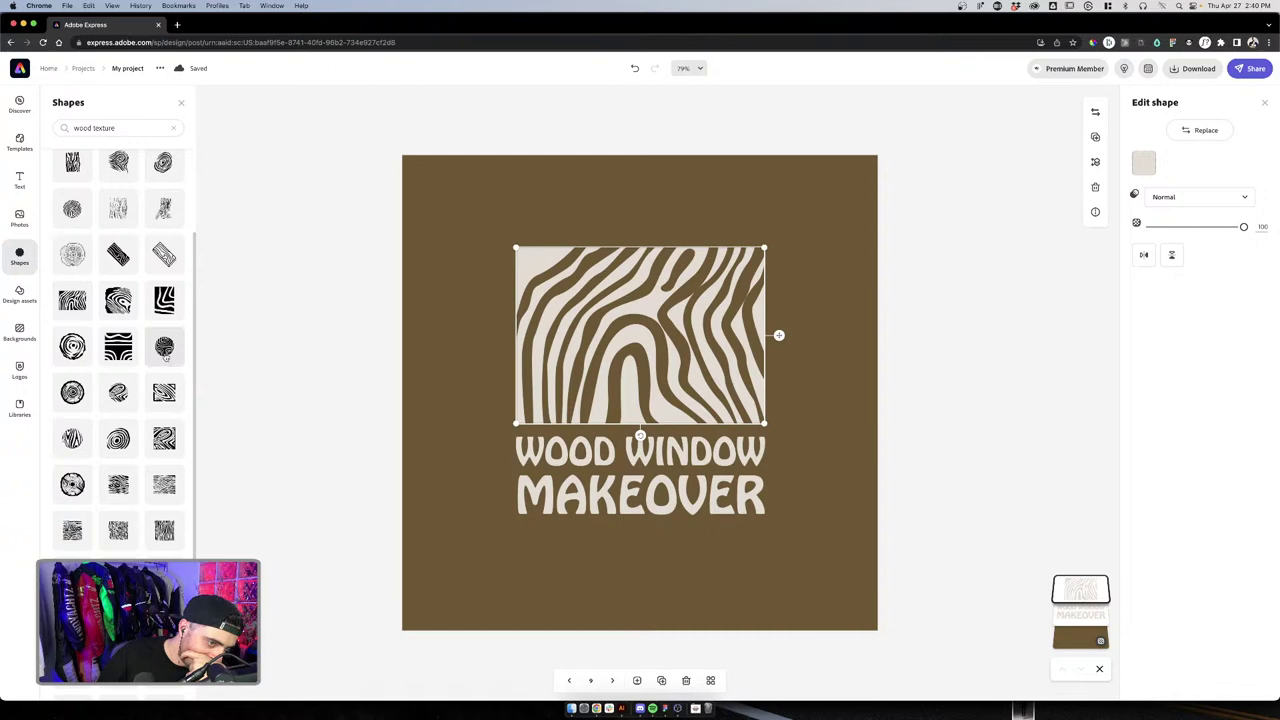
left_click(165, 347)
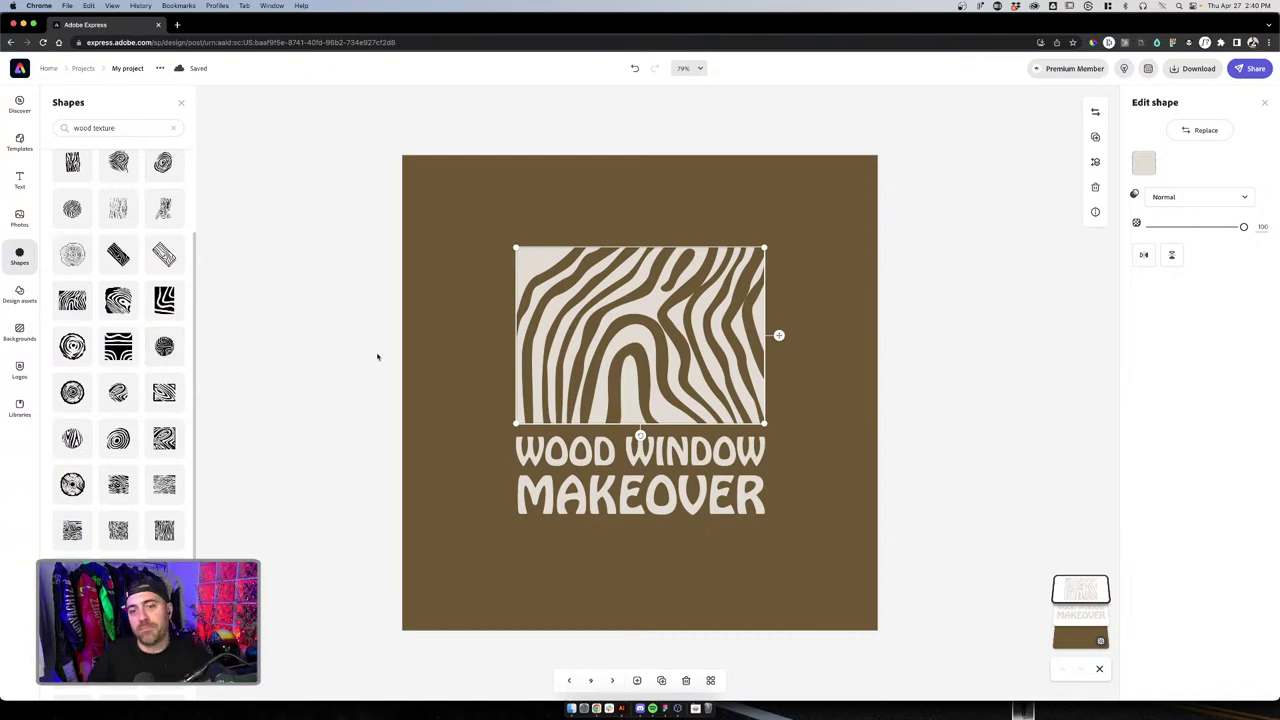
left_click(707, 340)
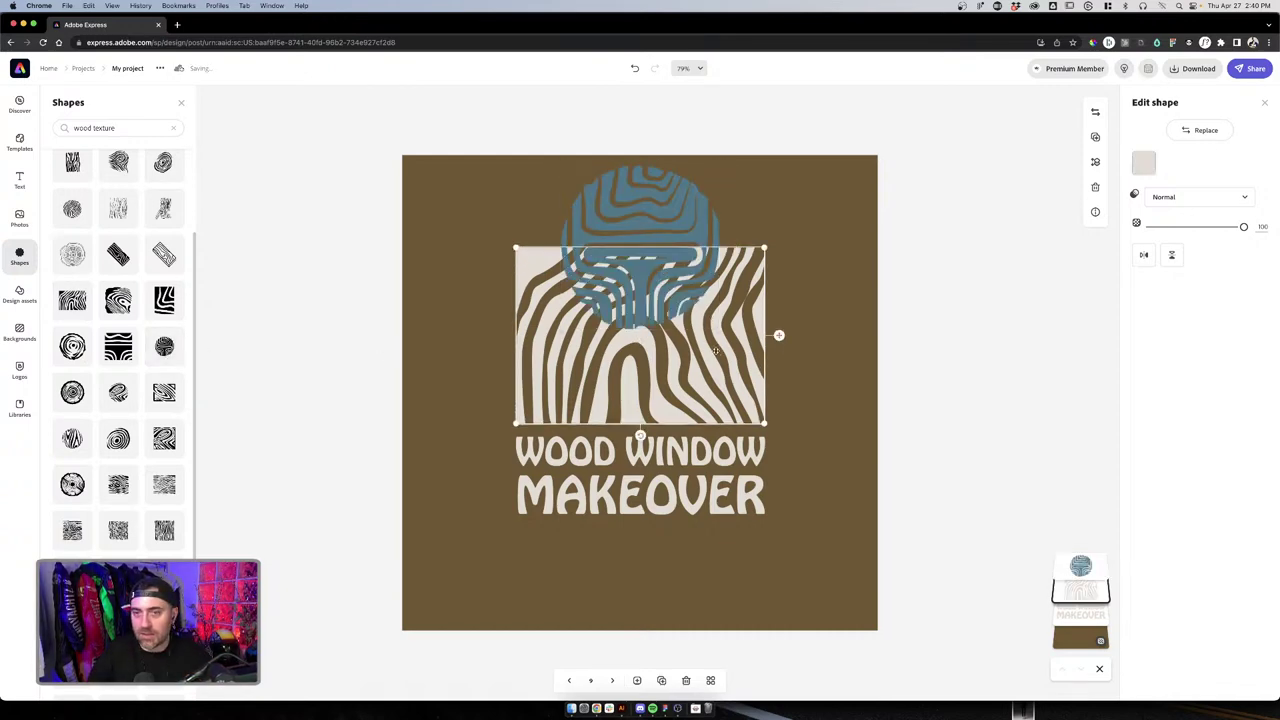
key("Delete")
Recolour the circle with the title's cream and resize it, centred above the title
left_click(667, 257)
left_click_drag(667, 257, 667, 365)
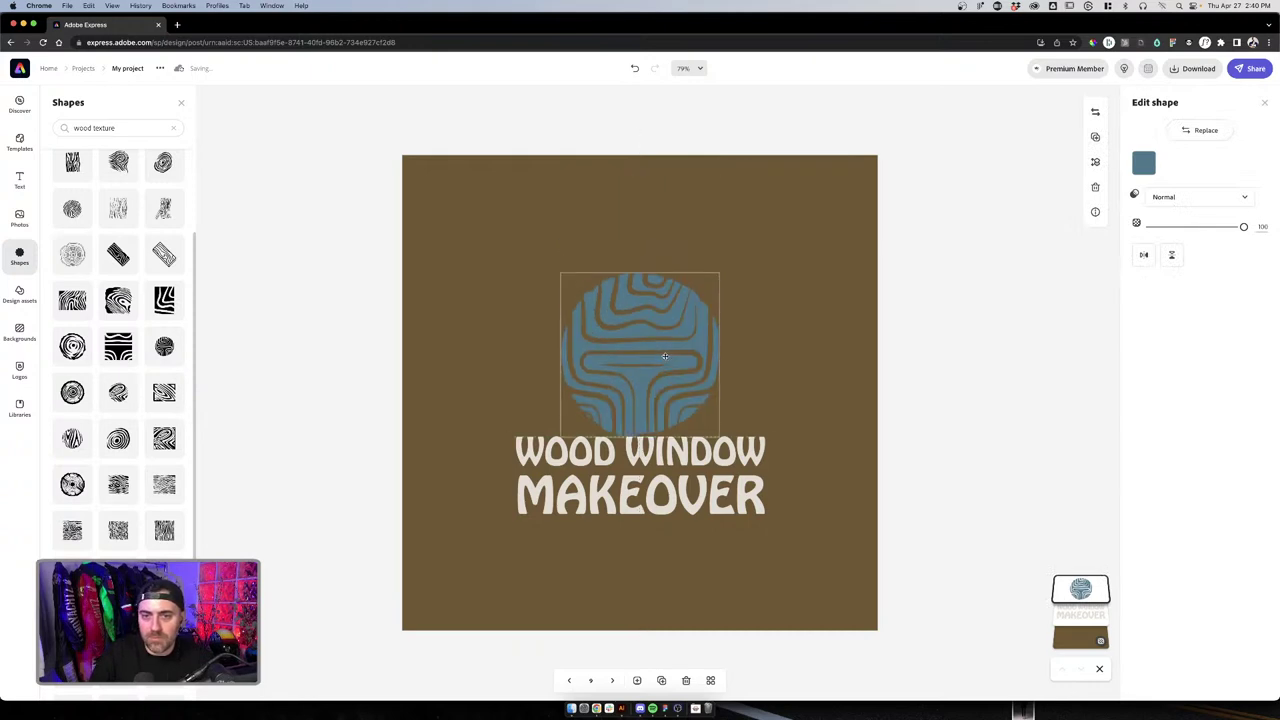
left_click(1143, 162)
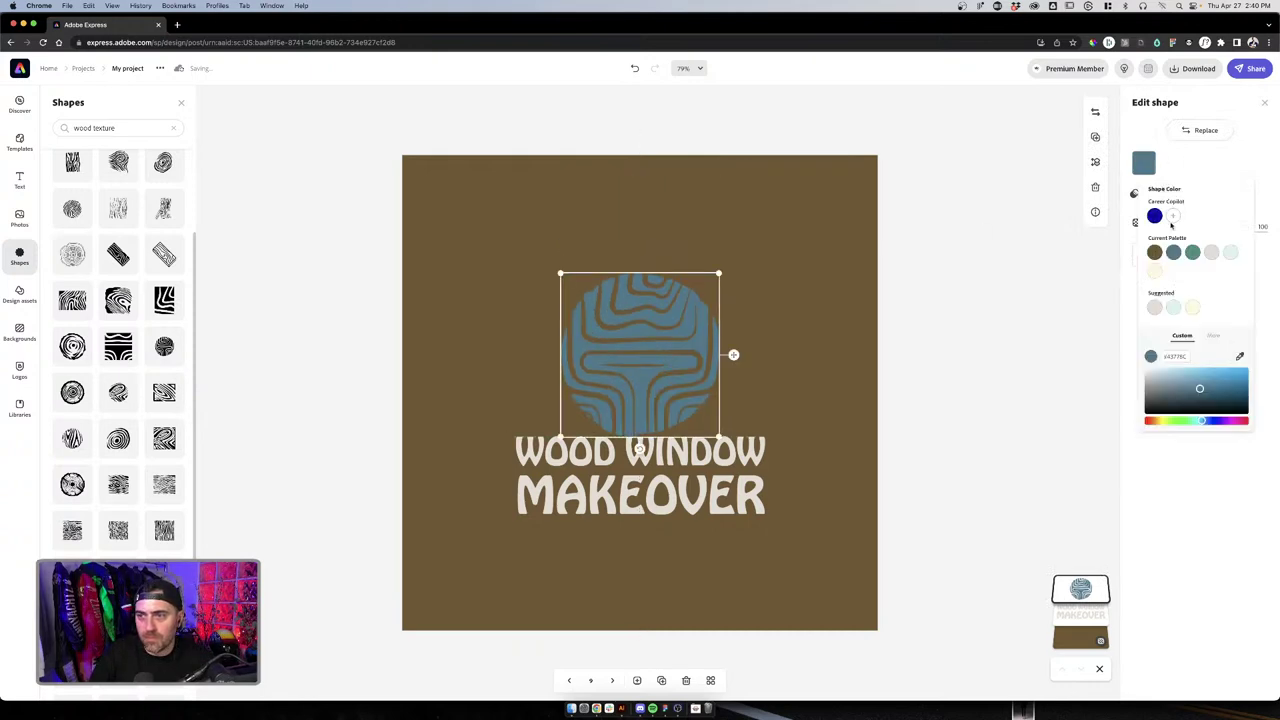
left_click(1239, 357)
left_click(704, 454)
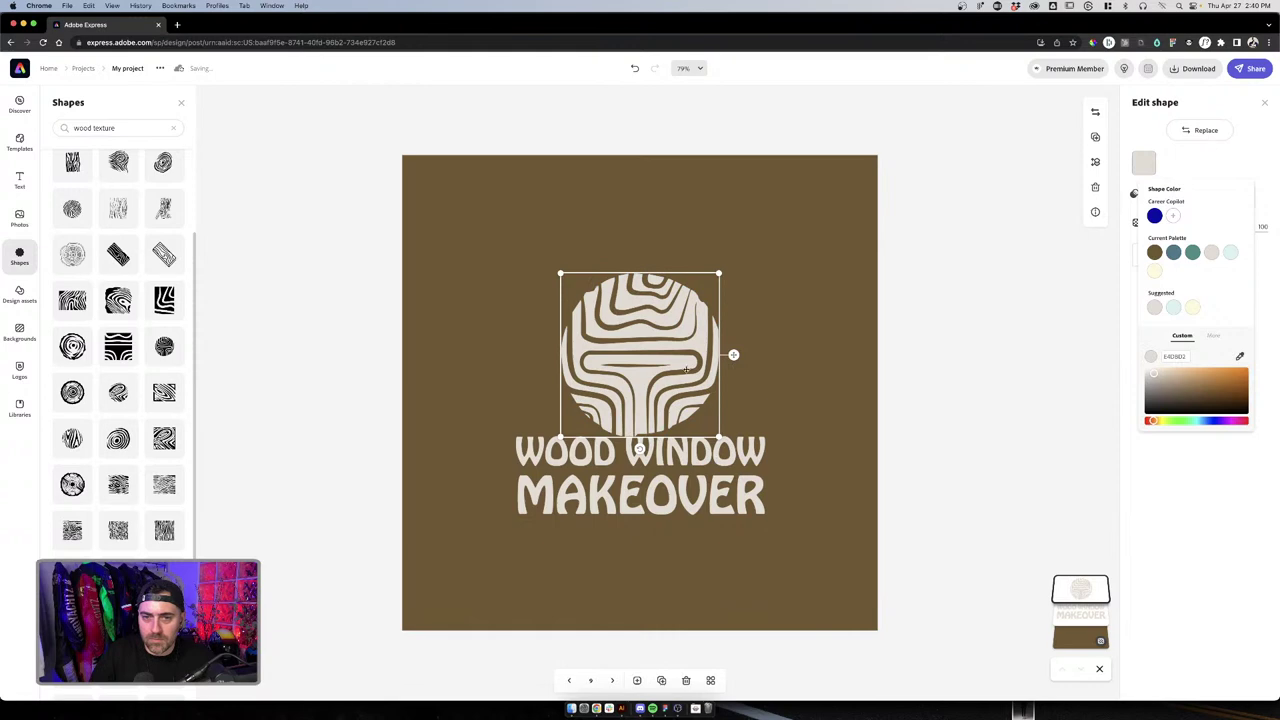
left_click_drag(686, 370, 686, 348)
mouse_move(719, 251)
left_mouse_down()
mouse_move(785, 207)
mouse_move(742, 258)
left_mouse_up()
mouse_move(689, 290)
left_mouse_down()
mouse_move(671, 300)
mouse_move(683, 302)
left_mouse_up()
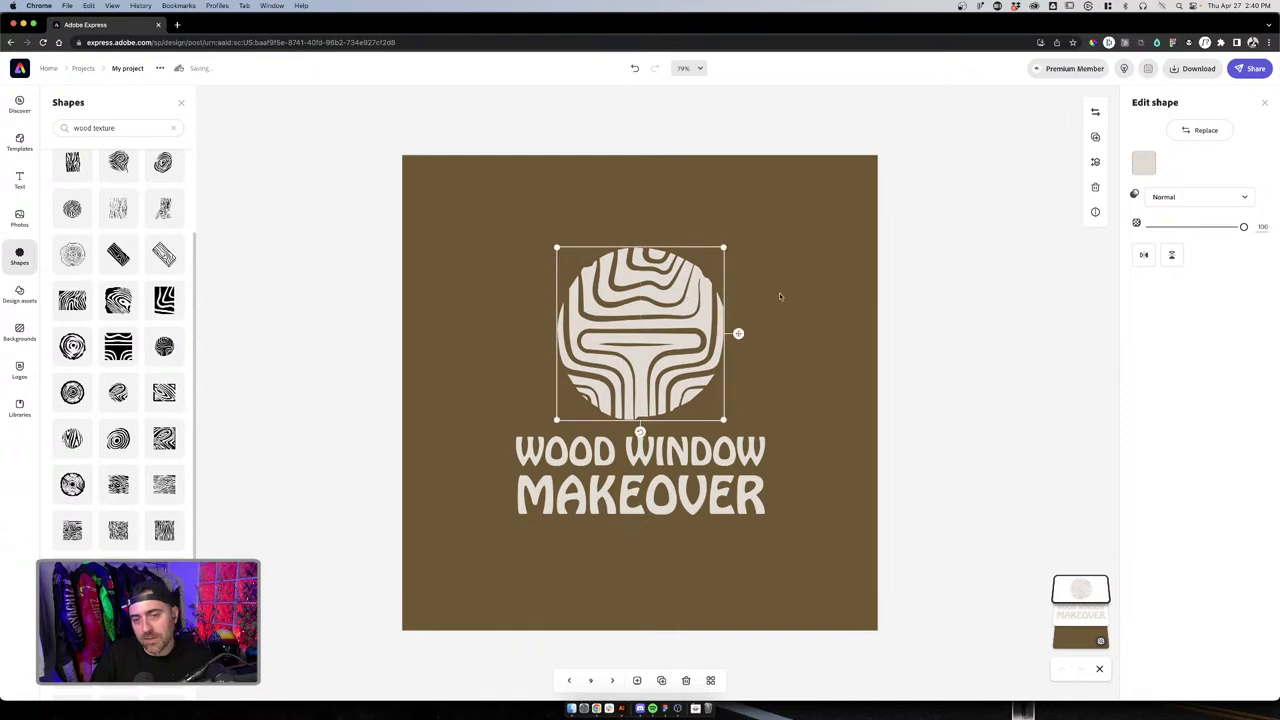
left_click(779, 296)
left_click(1080, 590)
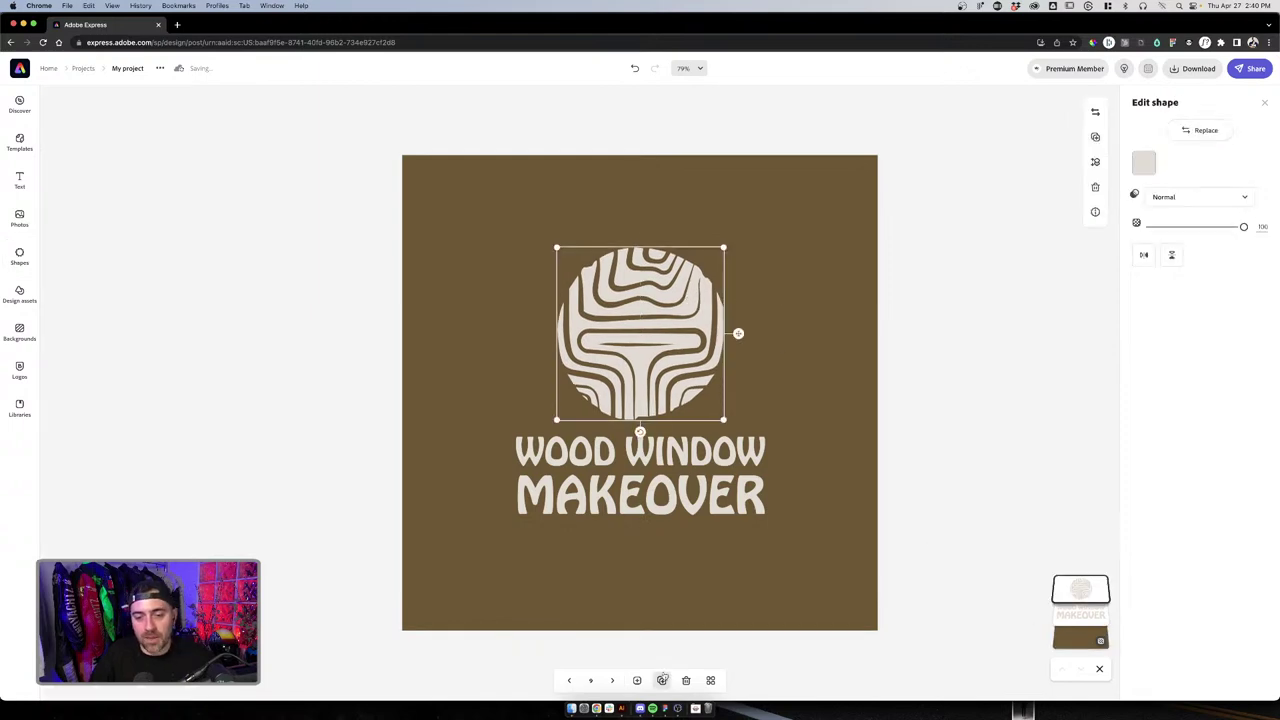
key("super+z")
Download page 8, the zebra wood-grain logo, as a PDF and bring it up in Illustrator
left_click(710, 680)
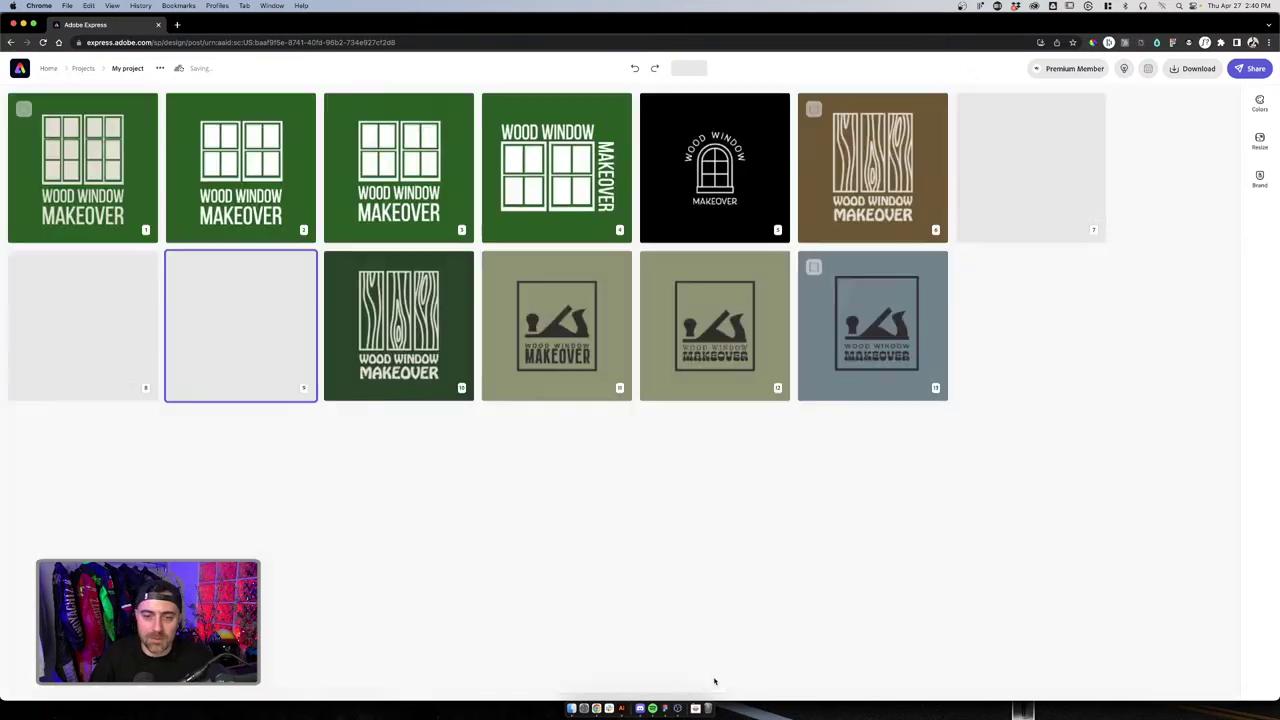
double_click(148, 346)
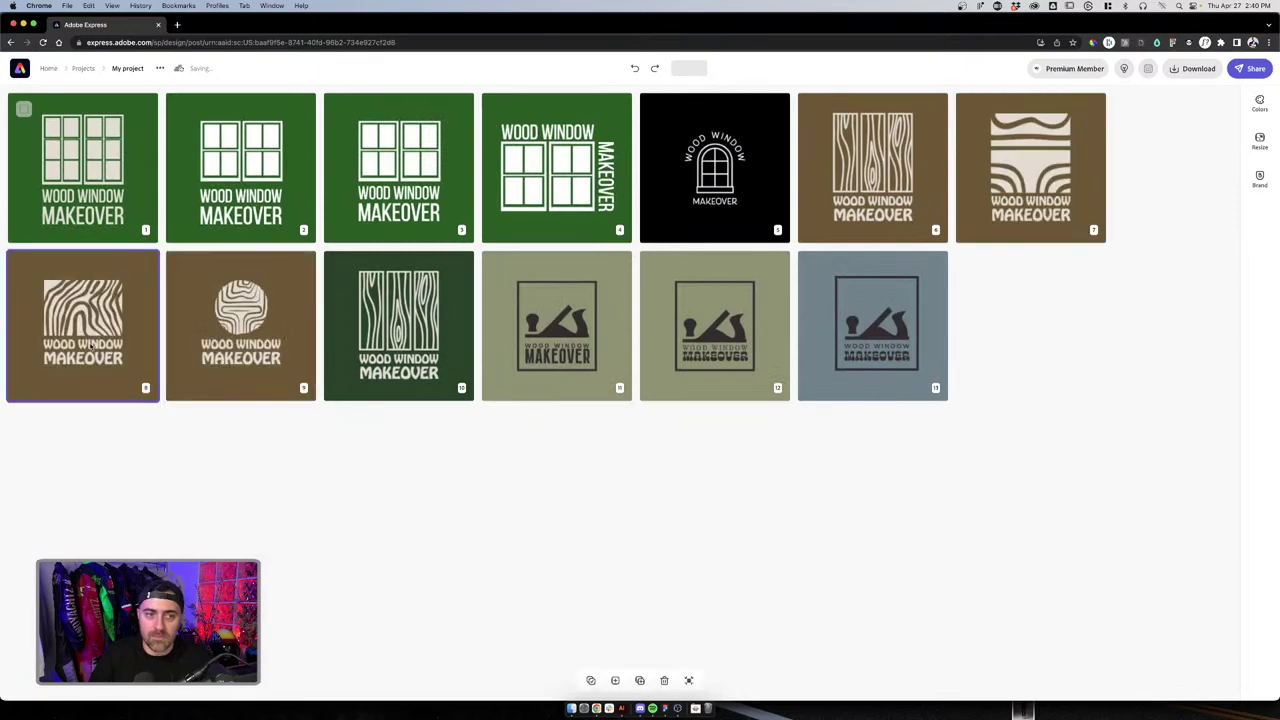
left_click(522, 369)
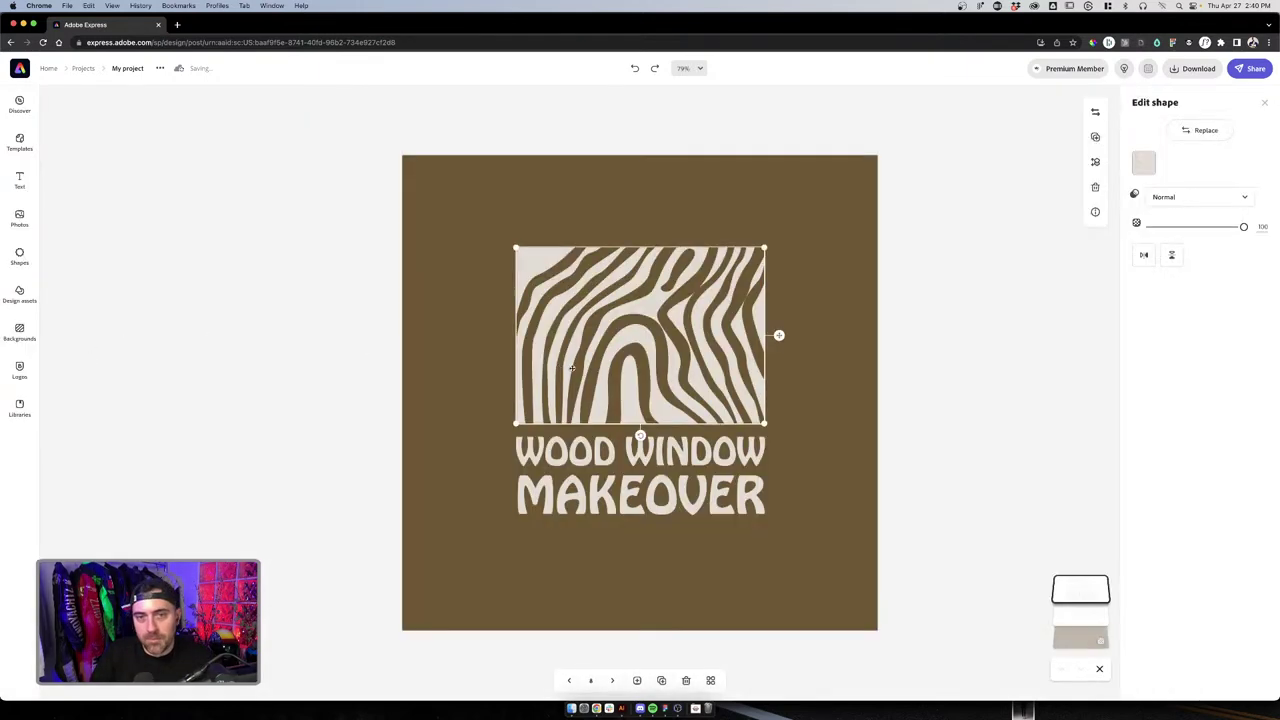
left_click(657, 216)
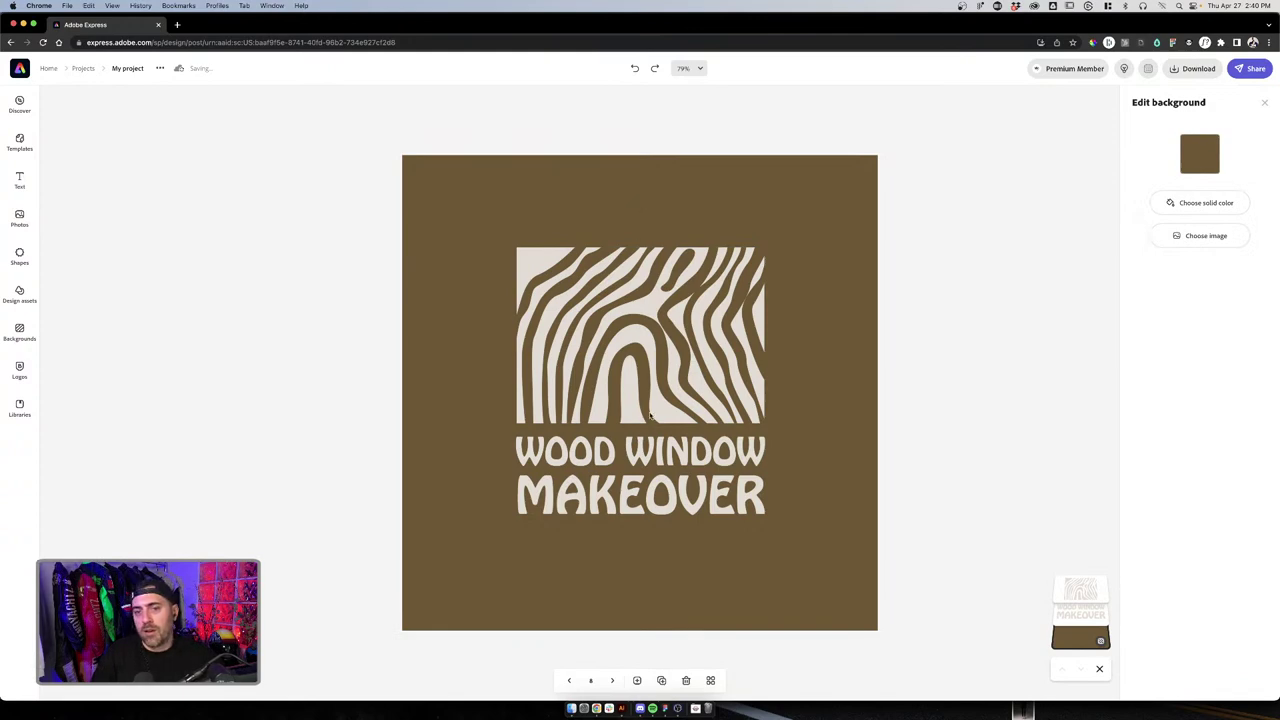
left_click(1198, 68)
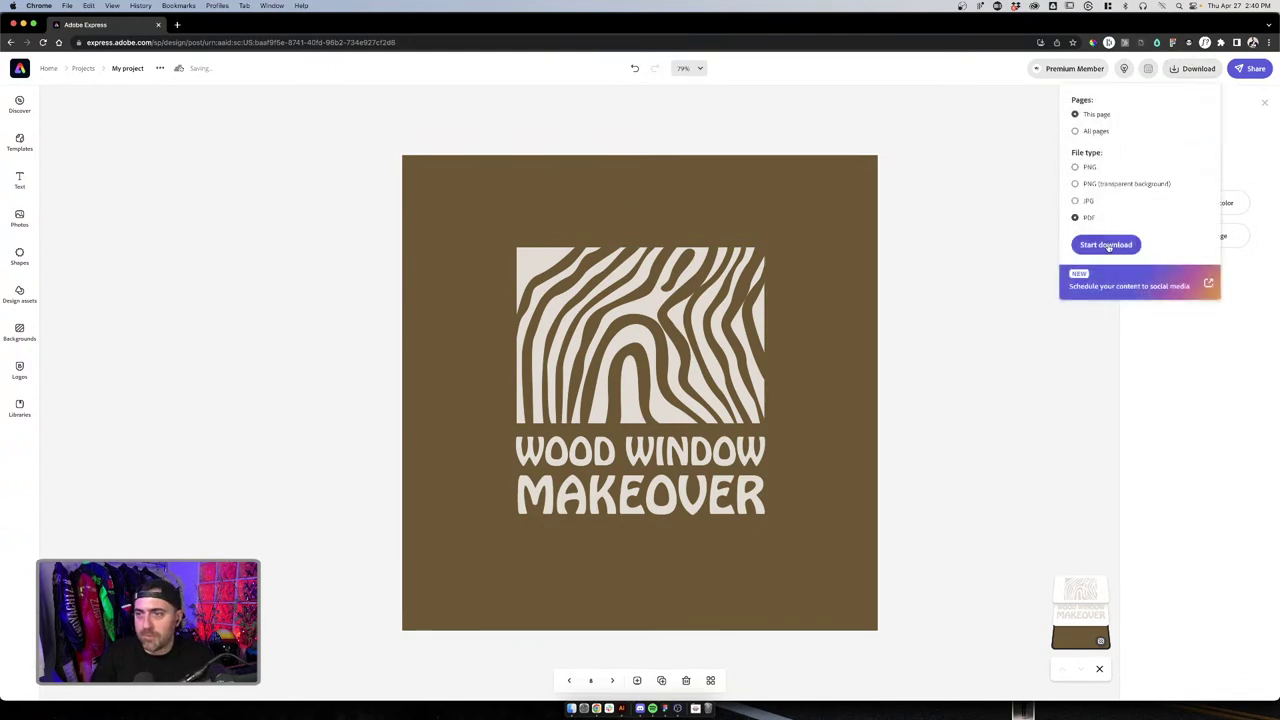
left_click(1107, 246)
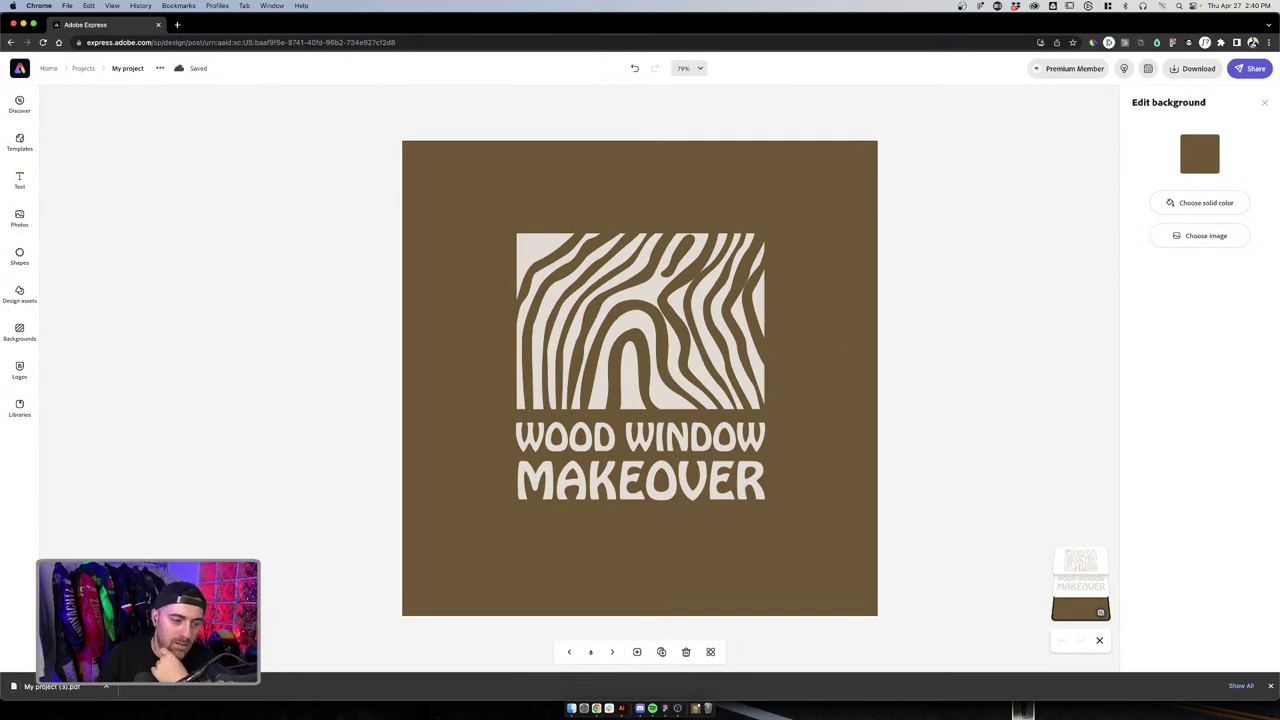
left_click(621, 708)
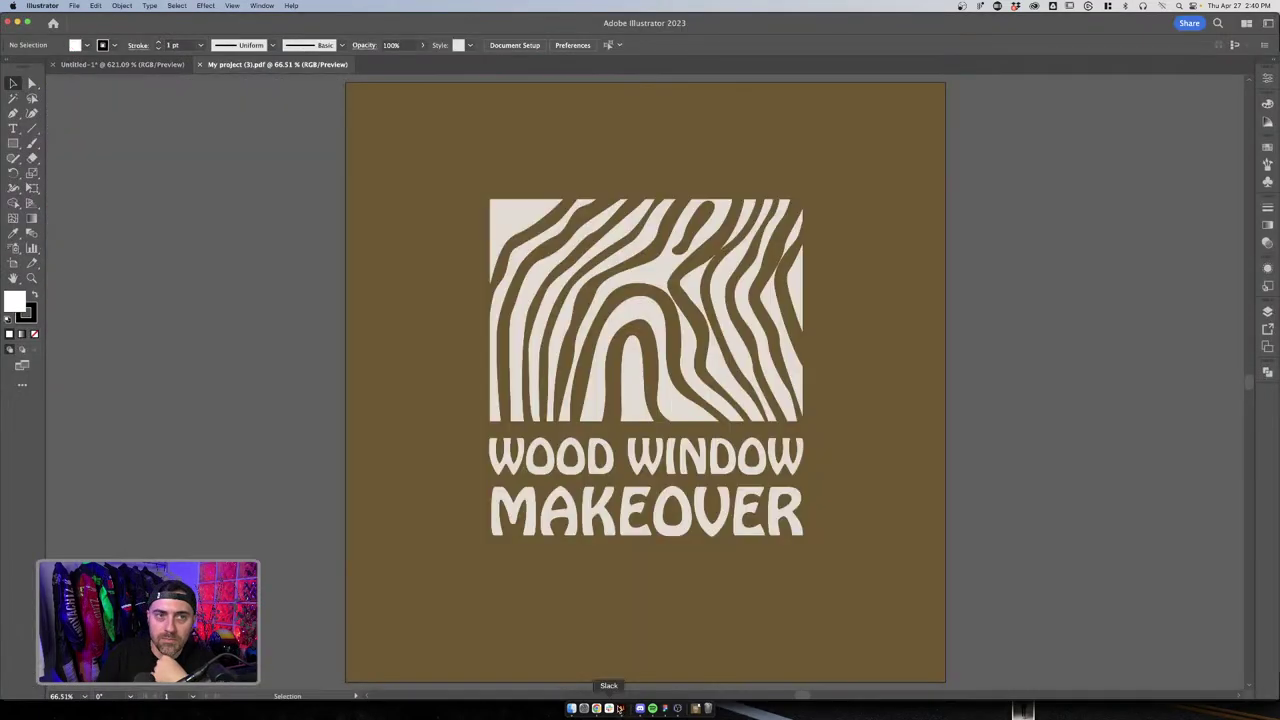
Move the brown and light-blue rectangles off the artboard and fill the wood-grain and title black
left_click(475, 350)
left_click_drag(411, 257, 1100, 207)
left_click_drag(860, 203, 185, 196)
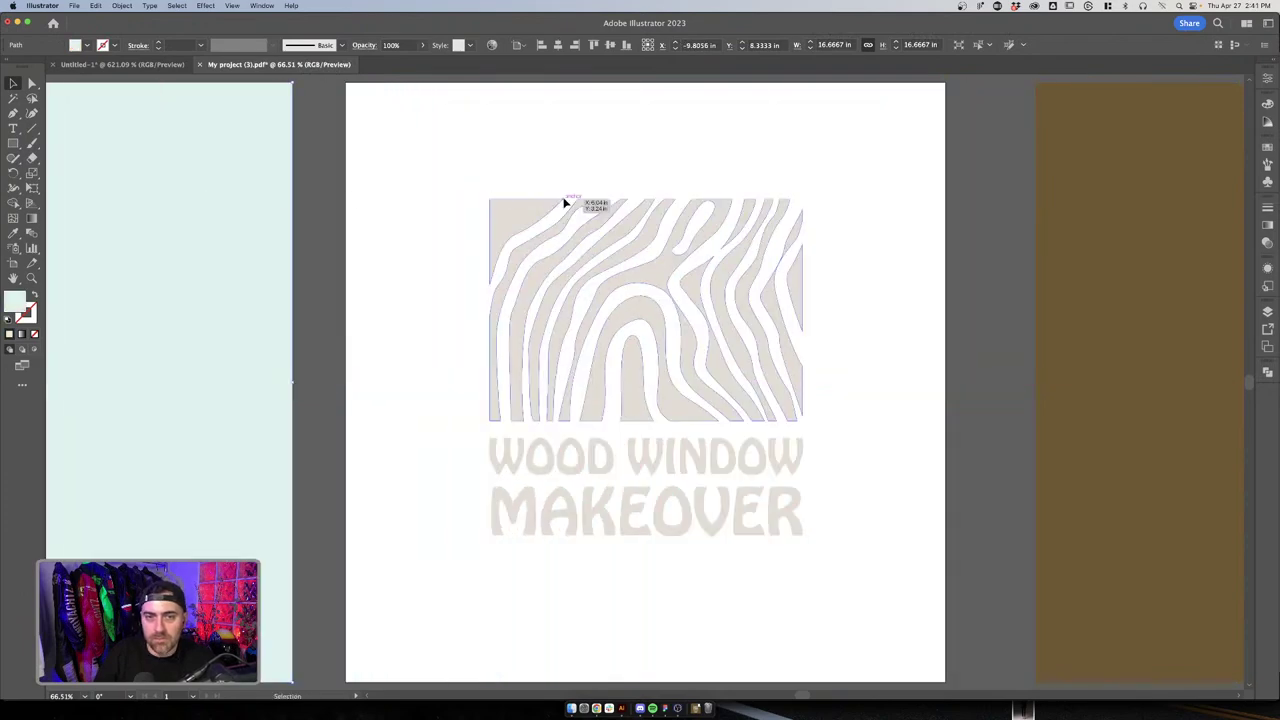
left_click(566, 205)
left_click(640, 455, "shift")
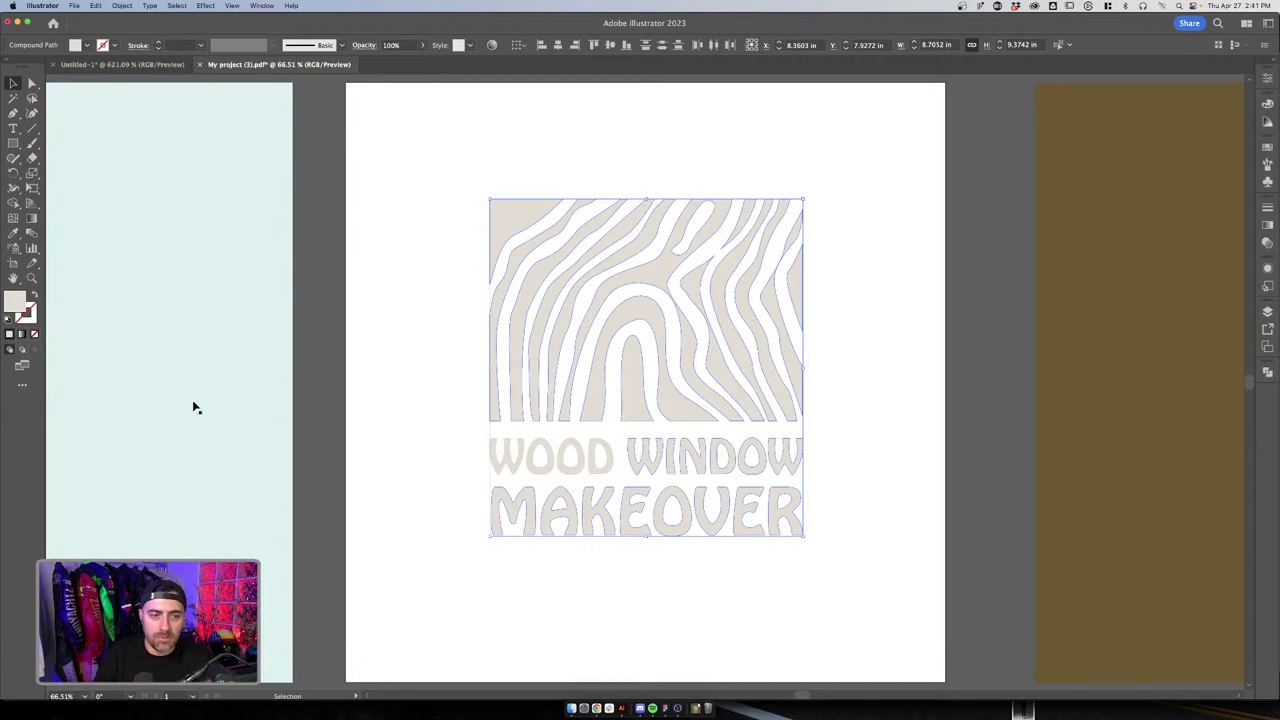
double_click(12, 300)
left_click_drag(760, 570, 717, 600)
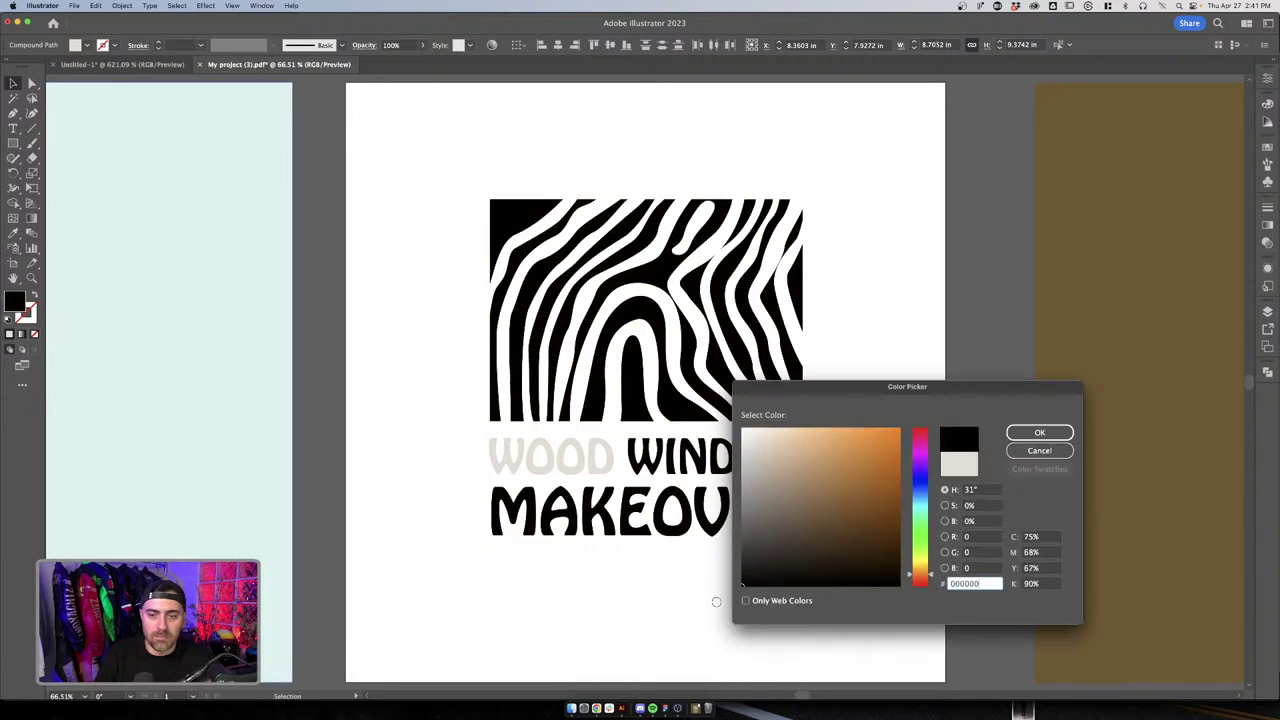
left_click(1041, 433)
Eyedrop black onto the word WOOD, then marquee-select the whole logo
left_click(605, 465)
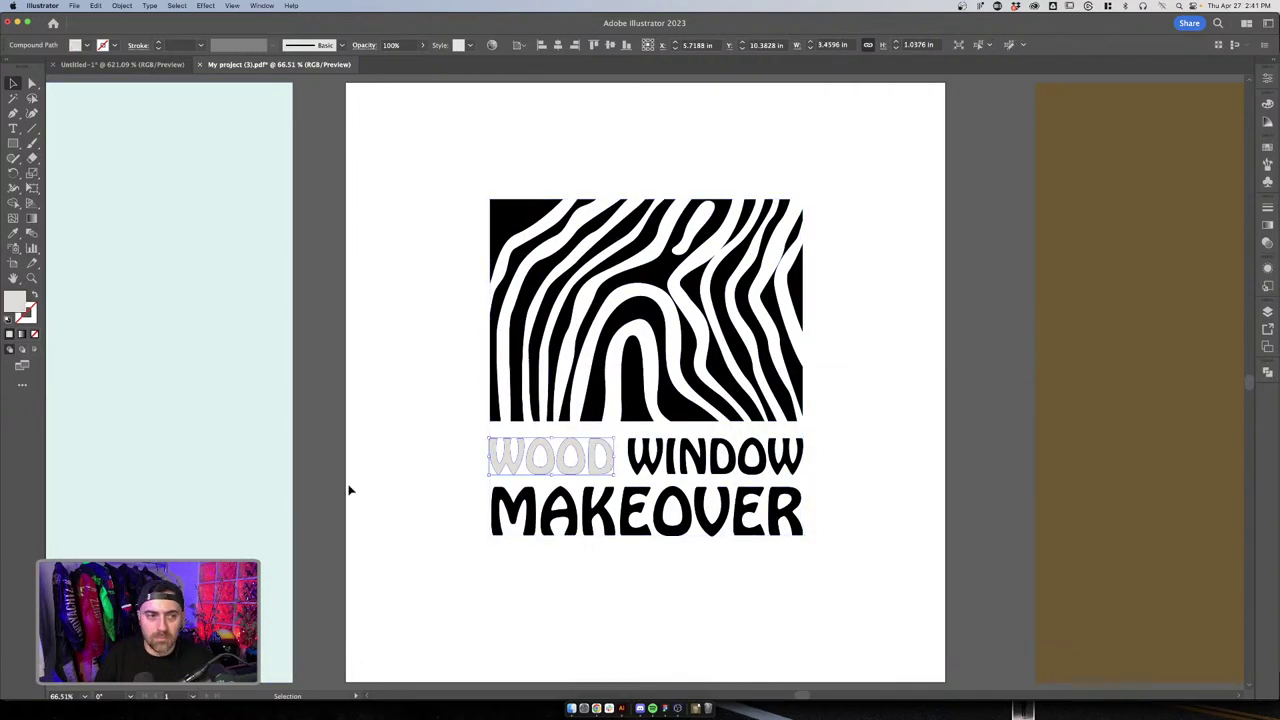
key("i")
left_click(557, 343)
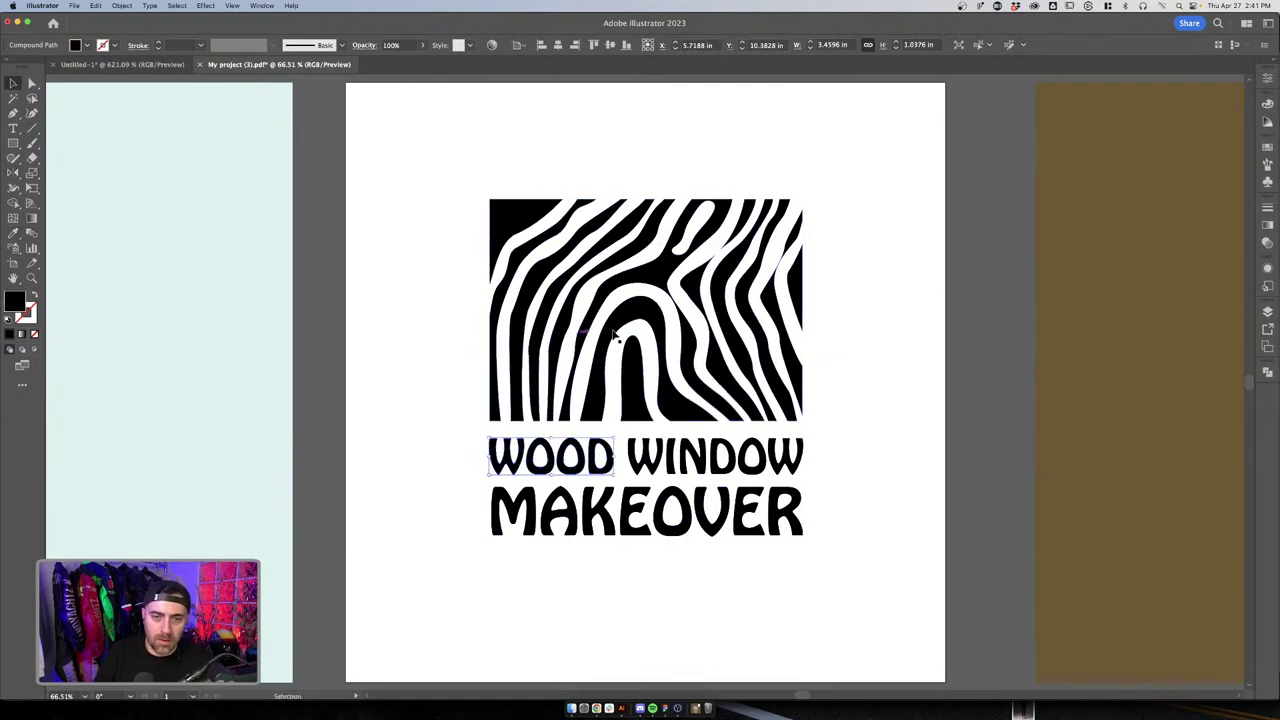
key("v")
left_click(846, 332)
left_click(788, 310)
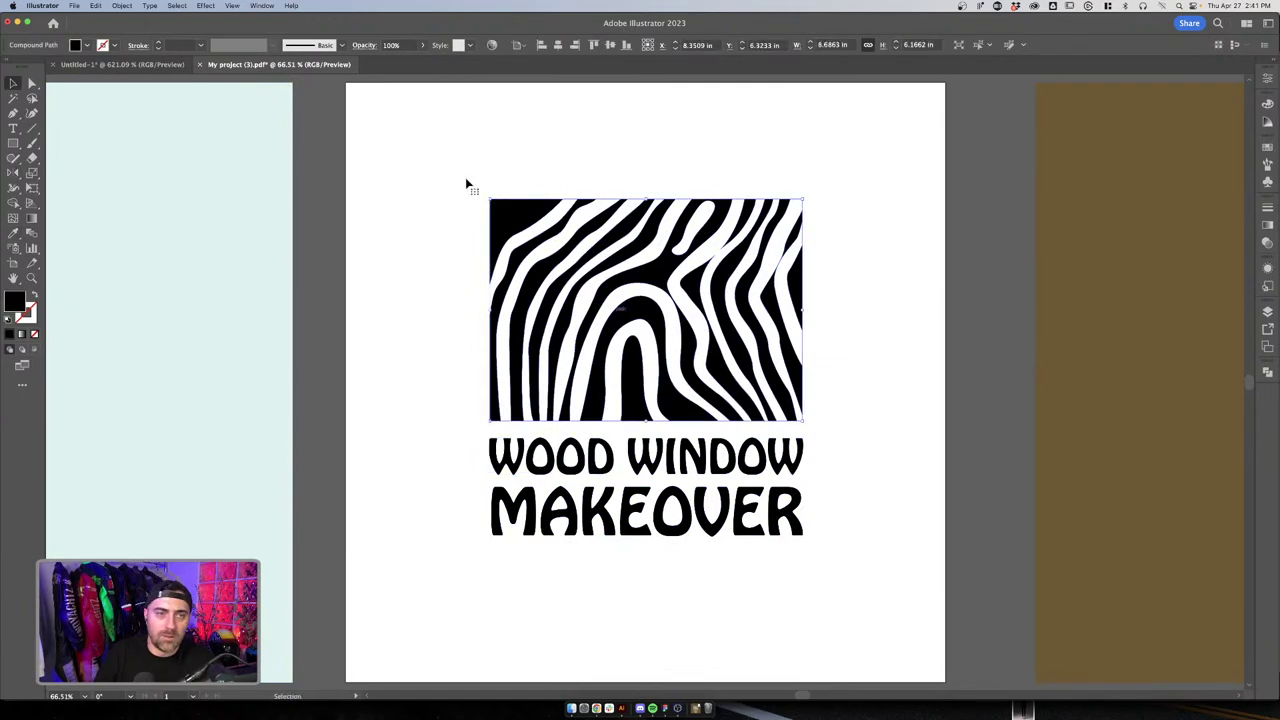
left_click(207, 6)
left_click(525, 167)
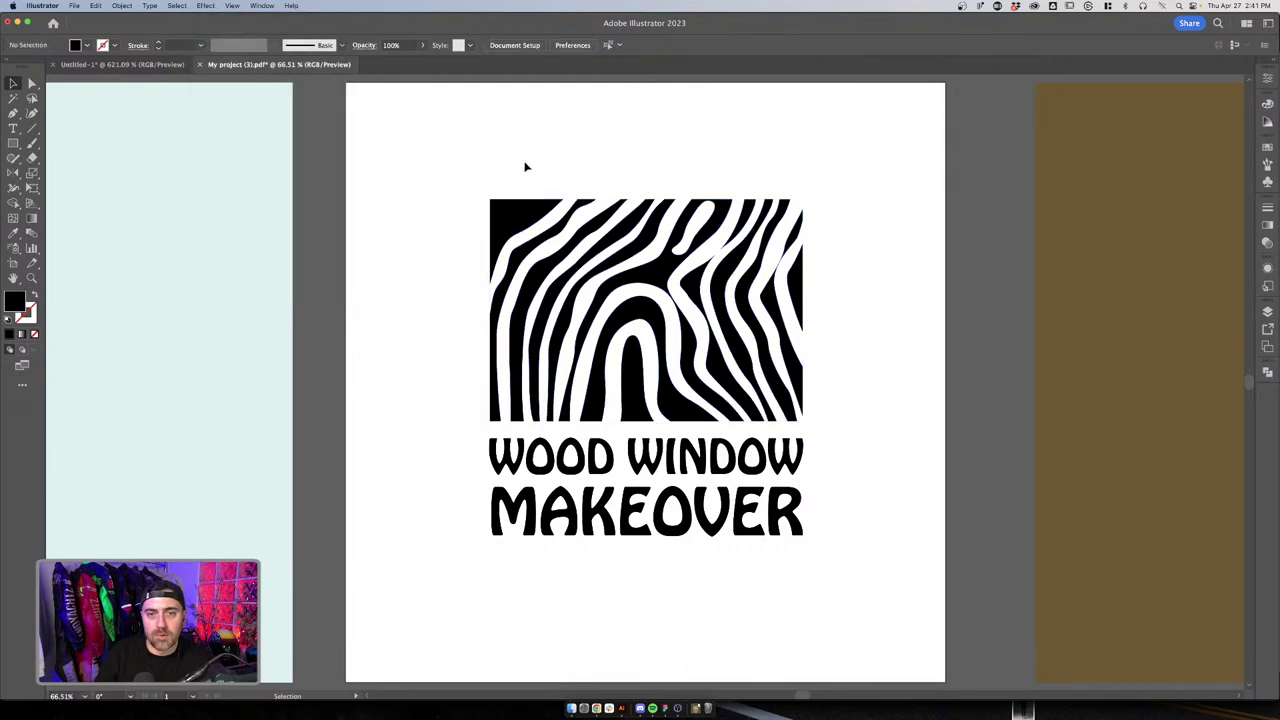
left_click_drag(450, 217, 843, 580)
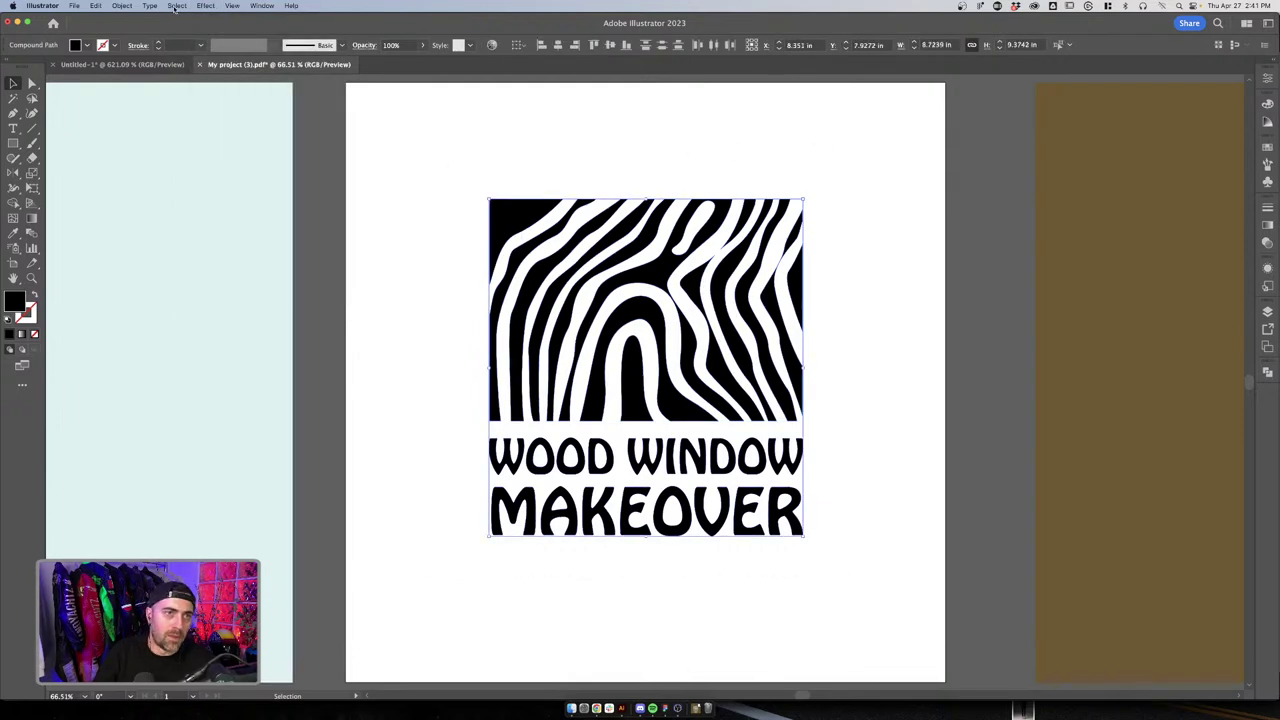
Open Effect > Distort & Transform > Roughen and try detail values, size units and Smooth points
left_click(218, 6)
mouse_move(300, 152)
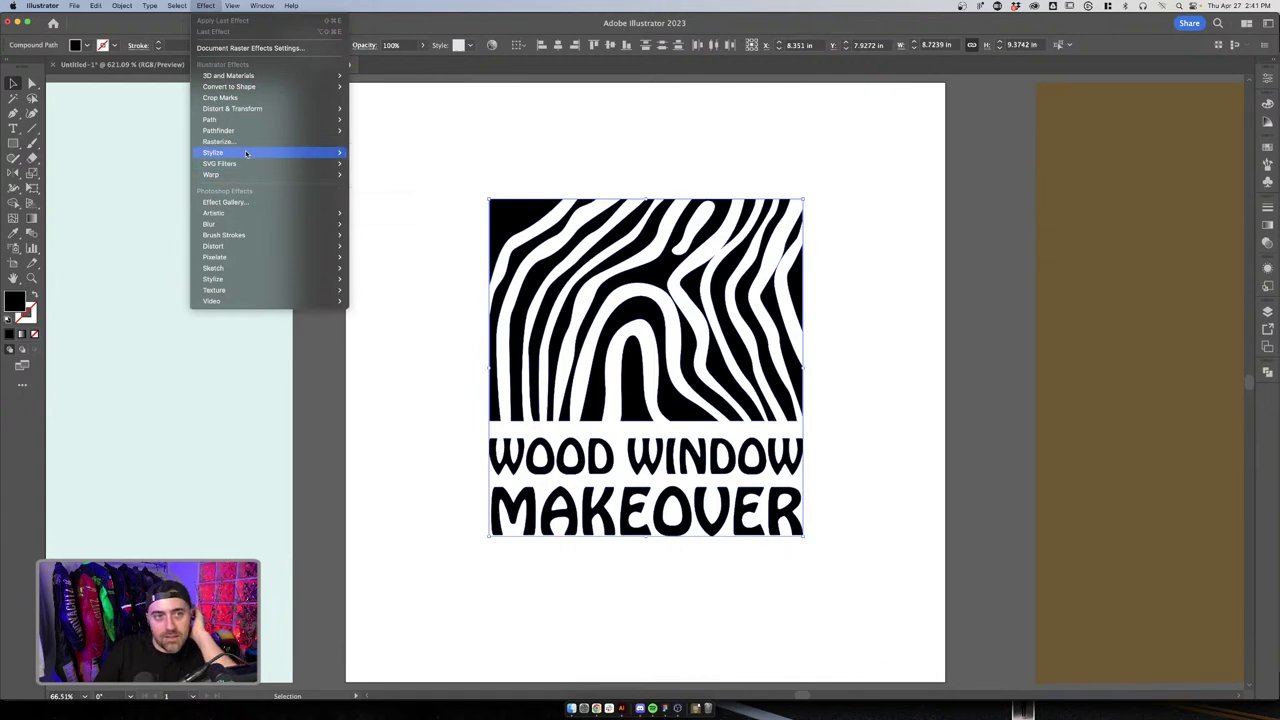
mouse_move(236, 173)
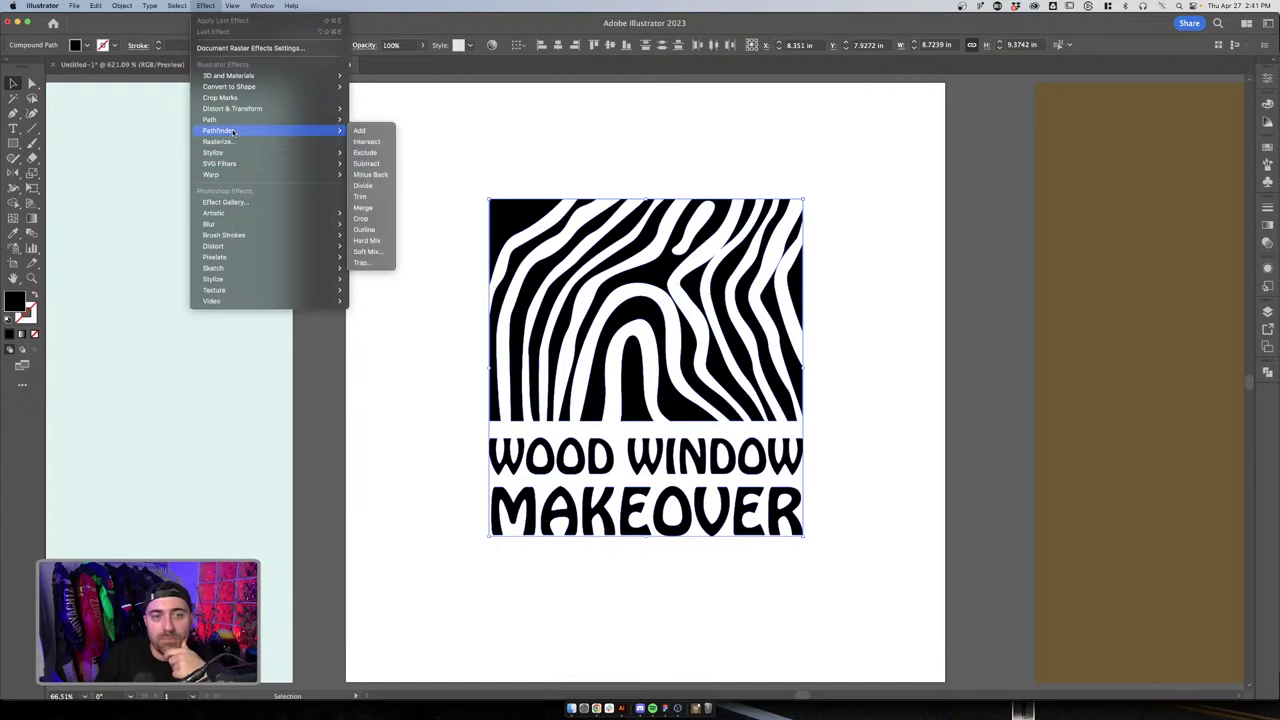
mouse_move(233, 120)
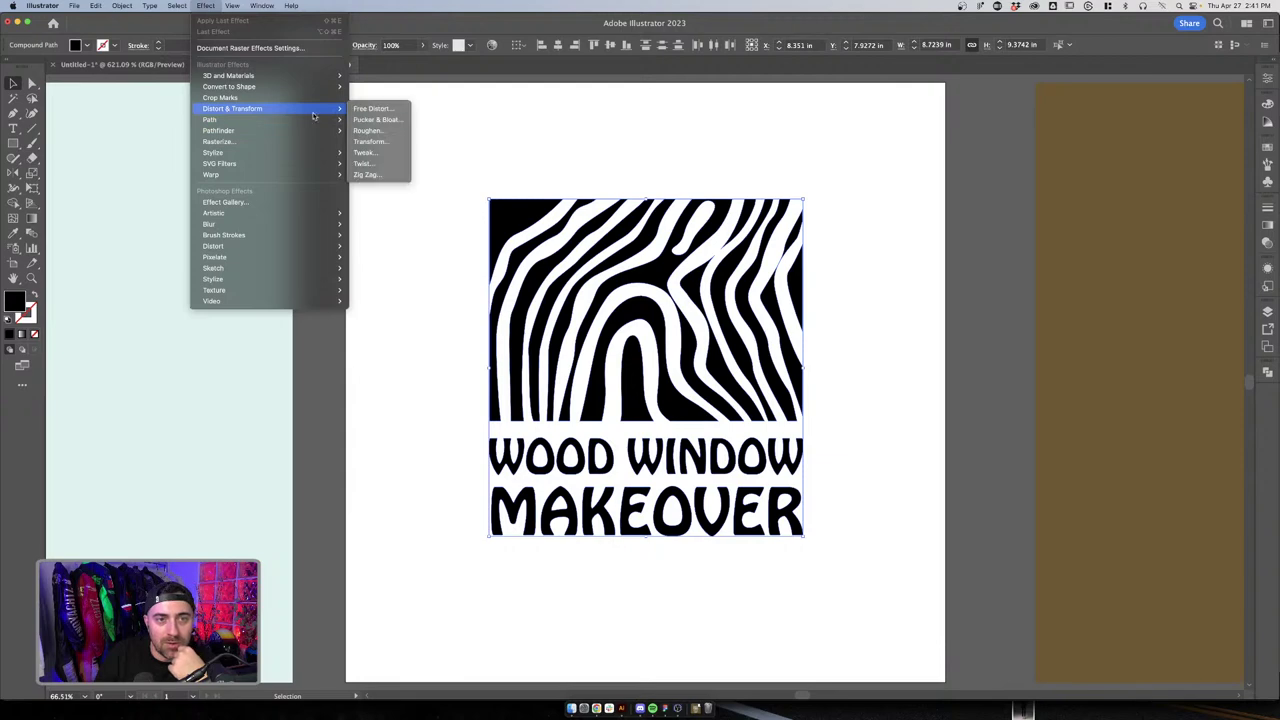
left_click(370, 130)
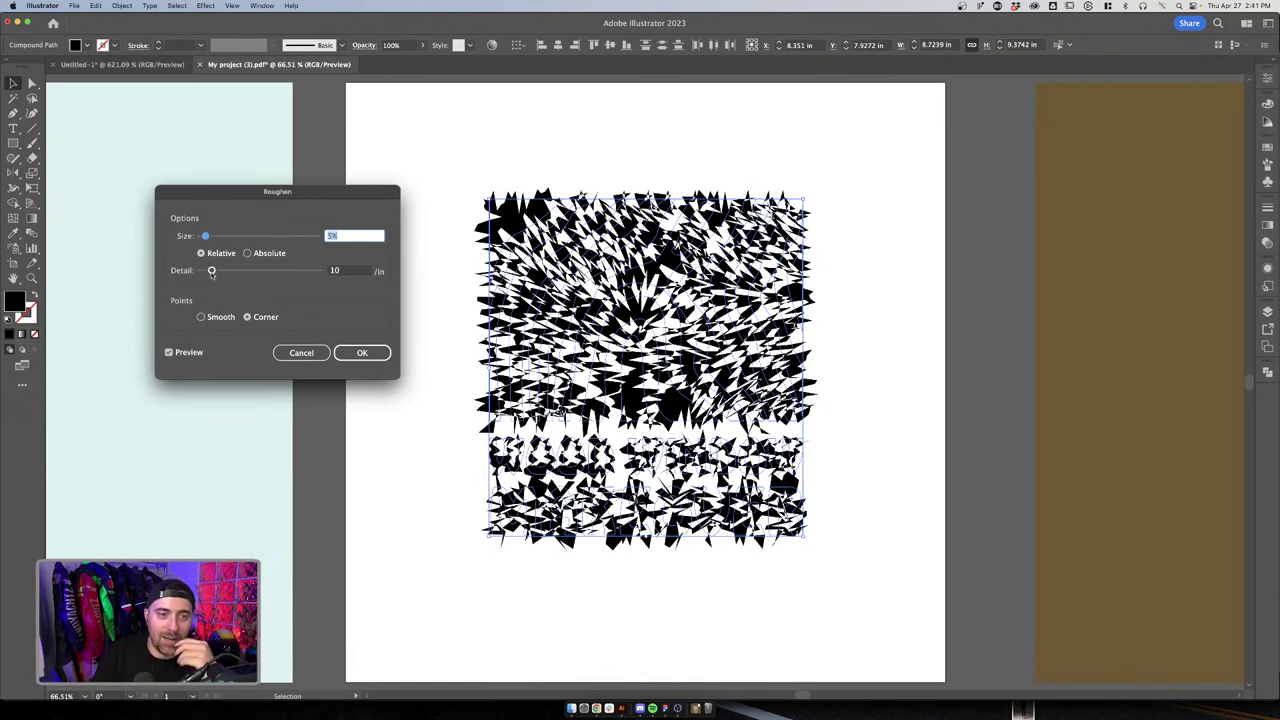
left_click_drag(211, 270, 199, 272)
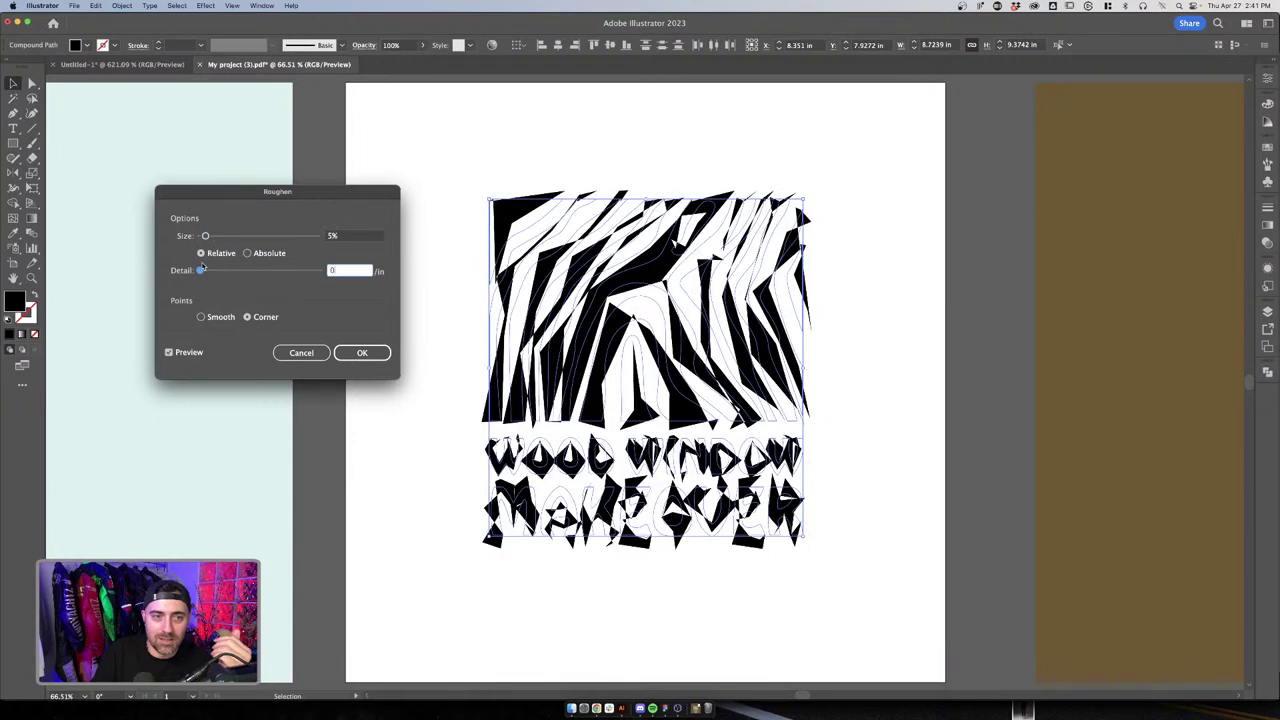
left_click_drag(202, 270, 199, 236)
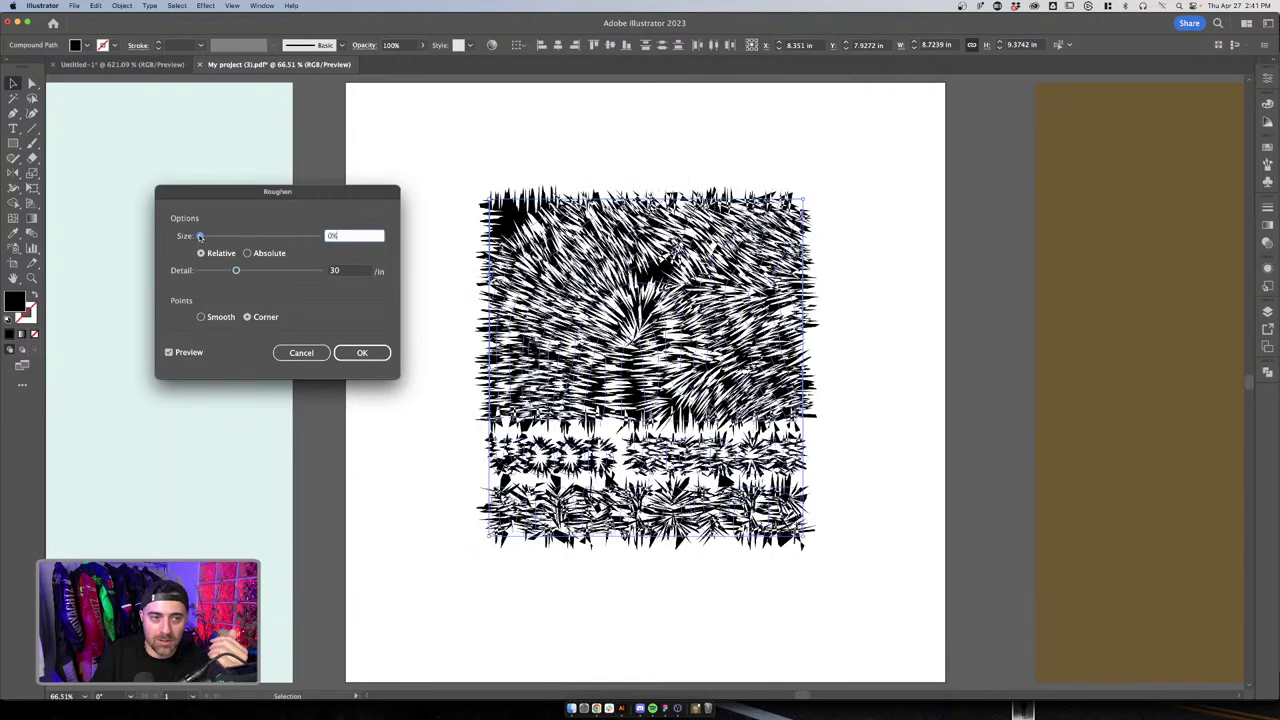
left_click(247, 253)
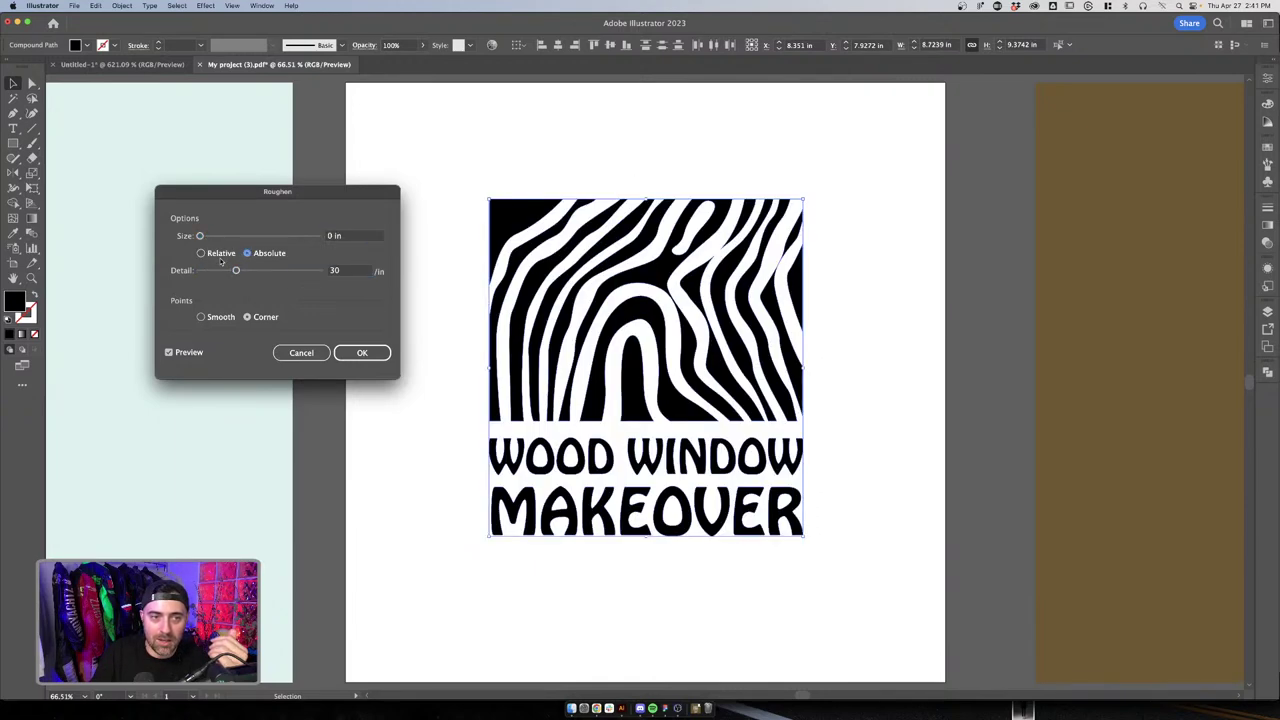
left_click(203, 254)
left_click(209, 317)
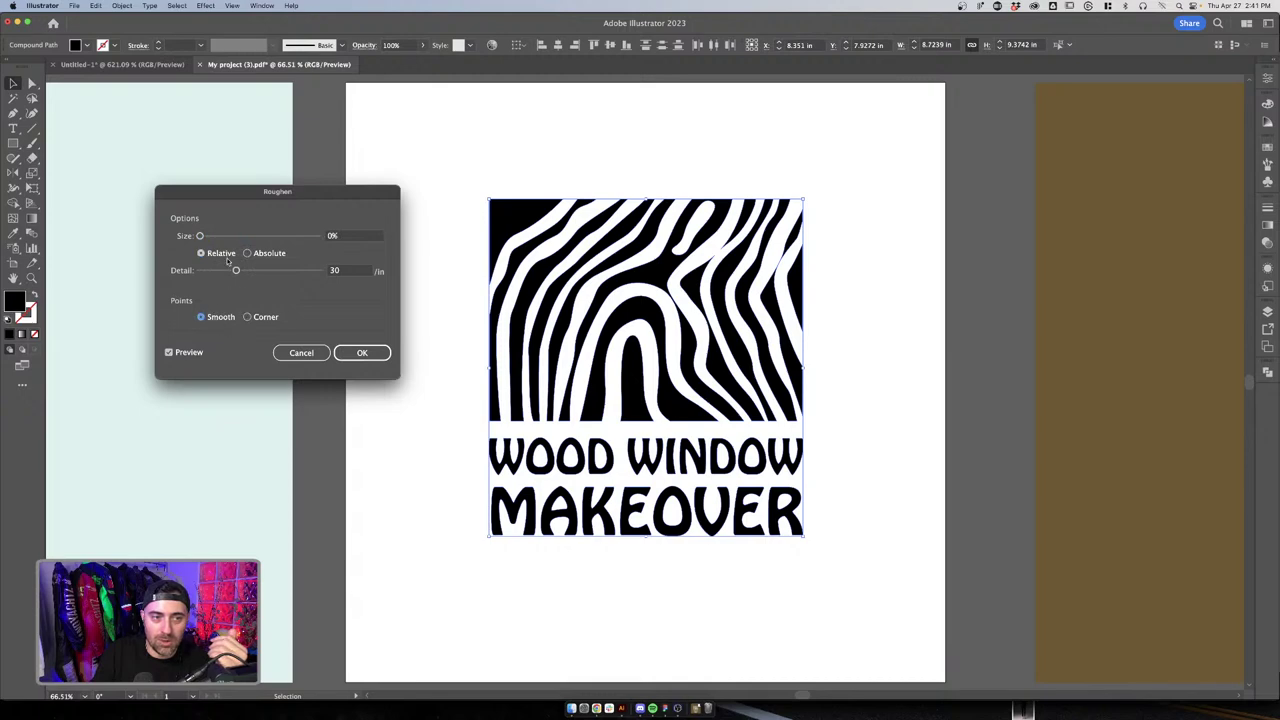
Settle on Absolute size 0.03 in with smooth points and apply Roughen to the logo
left_click_drag(235, 271, 266, 271)
left_click_drag(200, 236, 220, 237)
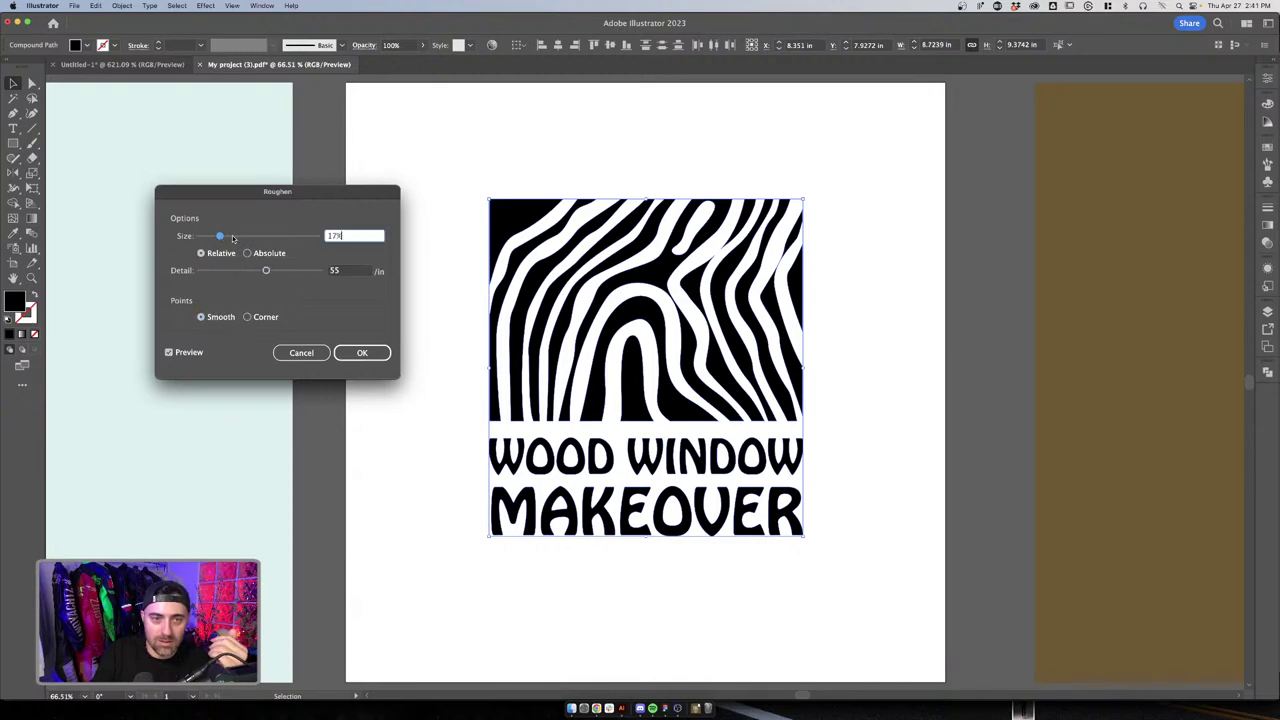
left_click(219, 236)
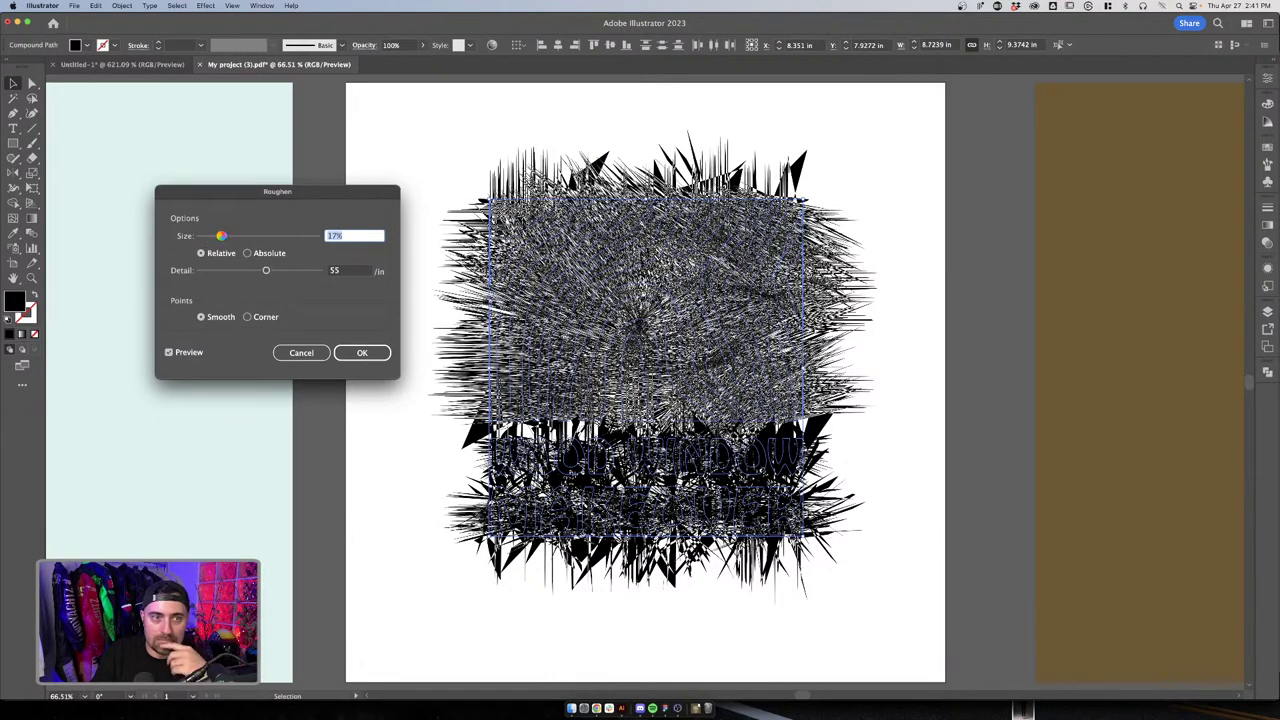
left_click_drag(221, 236, 201, 237)
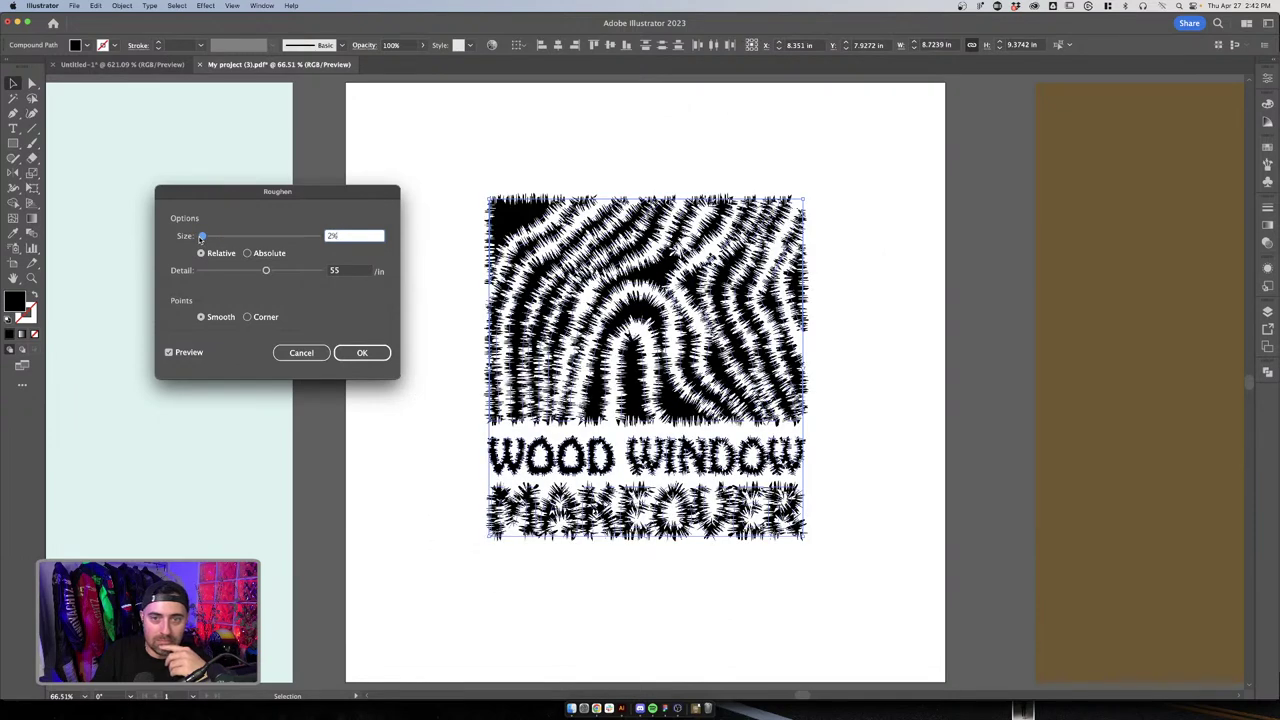
mouse_move(266, 271)
left_mouse_down()
mouse_move(188, 272)
mouse_move(321, 273)
left_mouse_up()
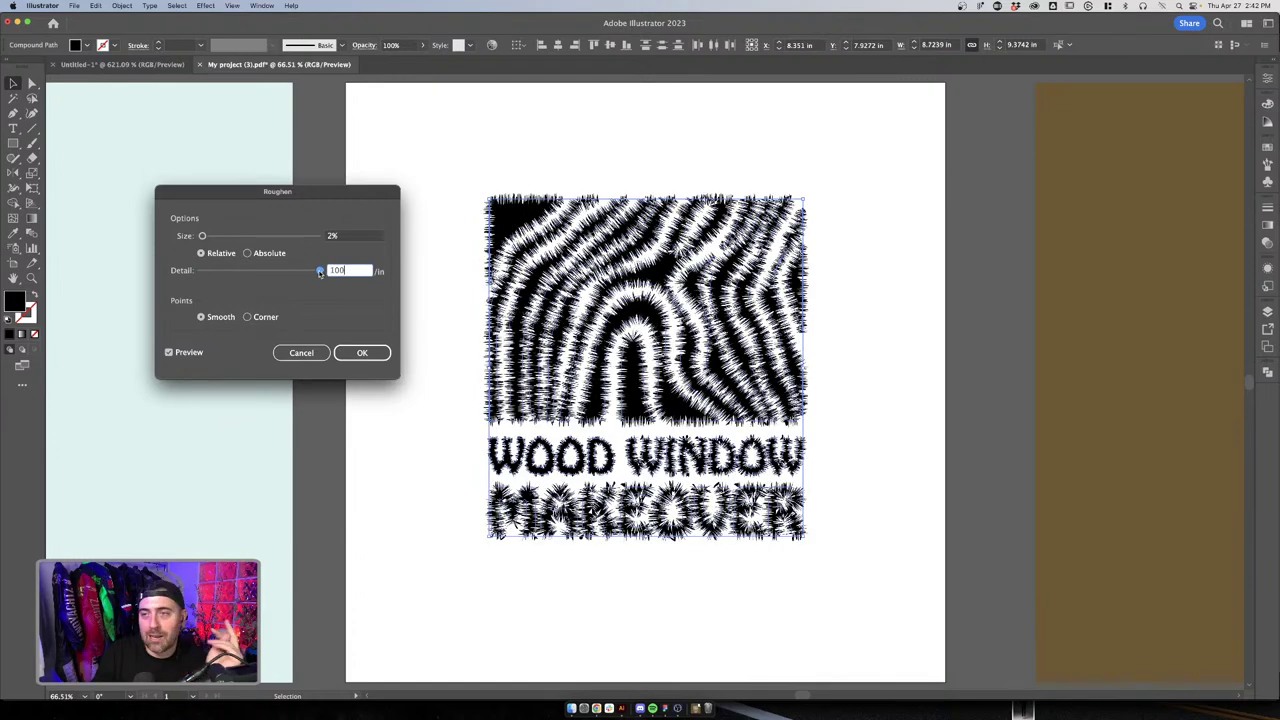
left_click_drag(320, 273, 201, 236)
left_click(247, 253)
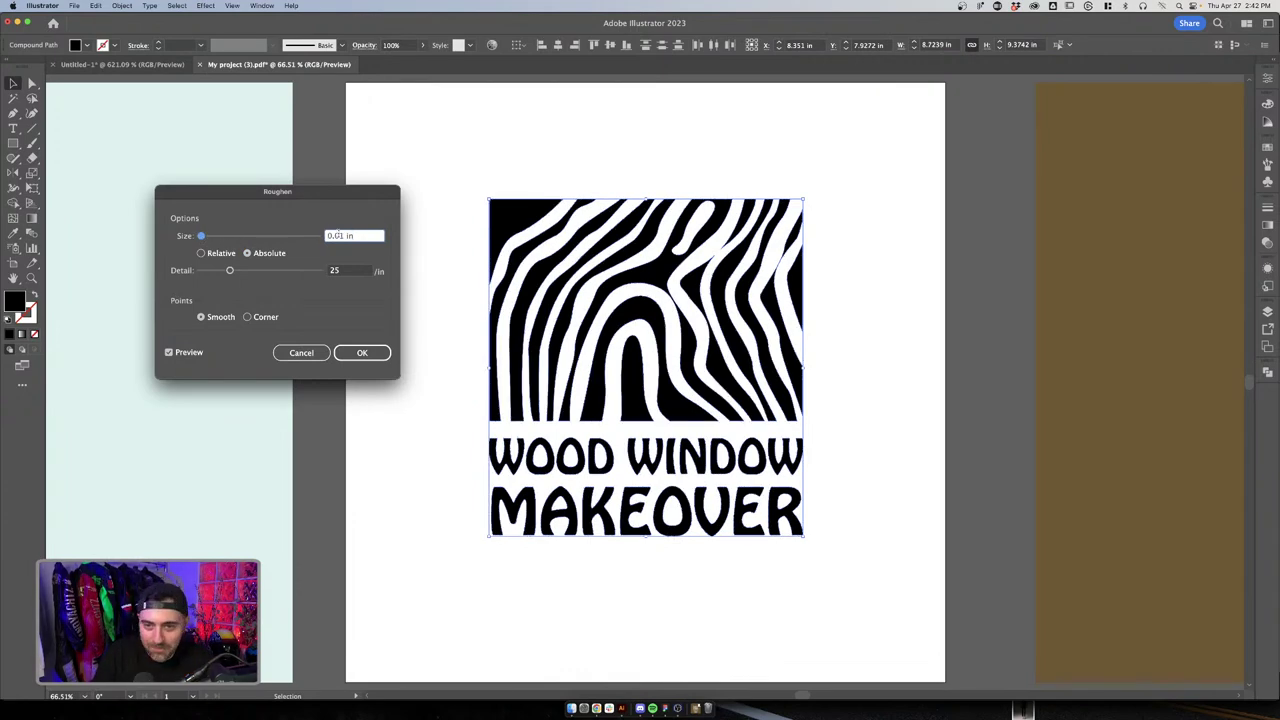
left_click_drag(202, 237, 205, 238)
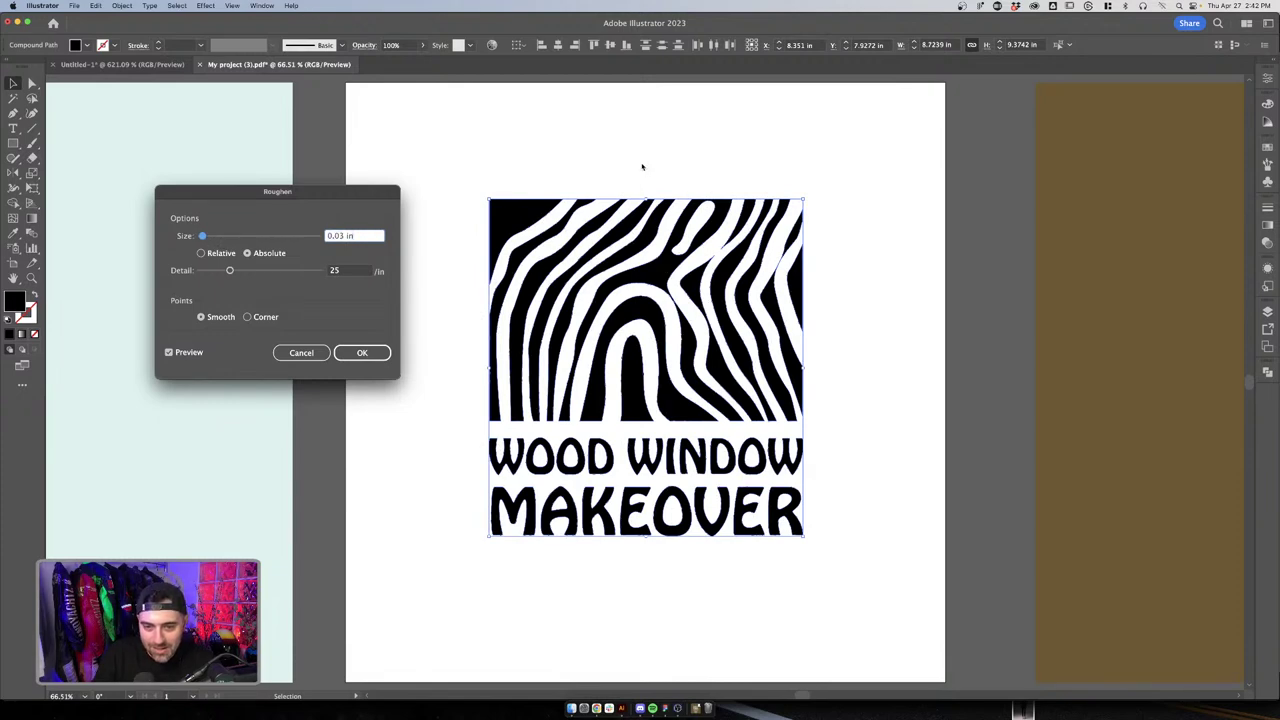
left_click(378, 356)
left_click(453, 413)
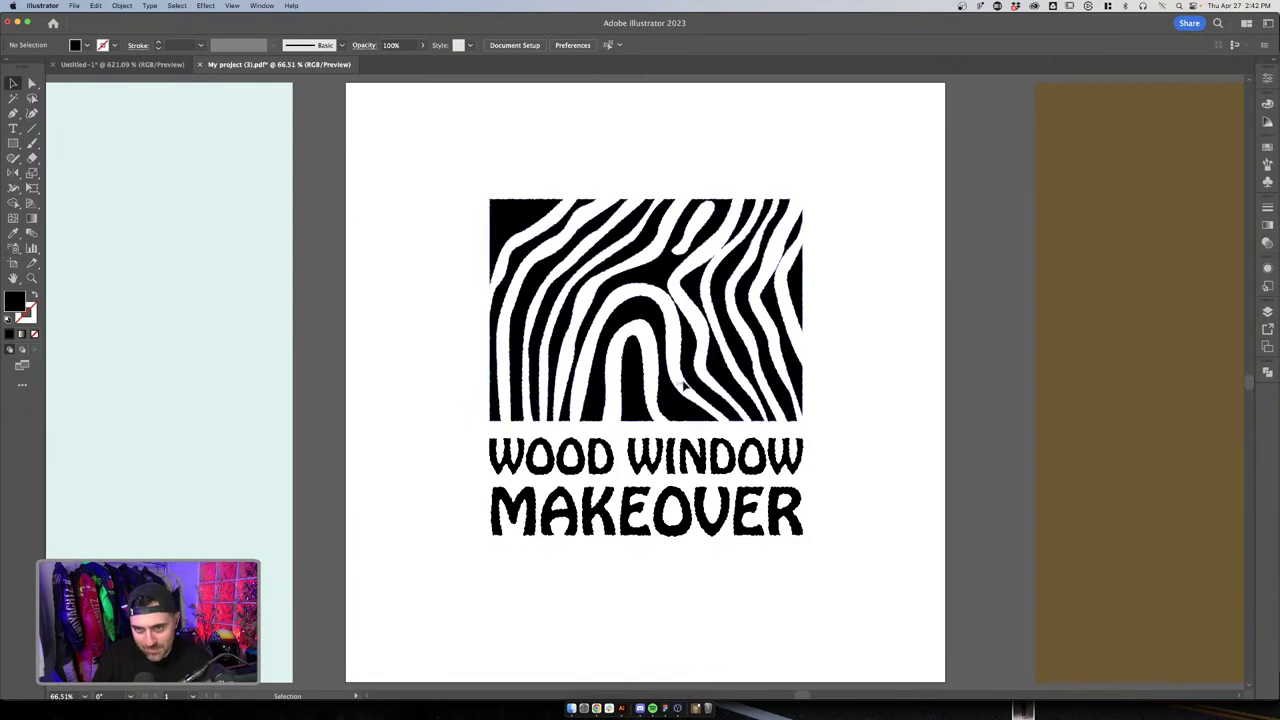
Isolate the wood-grain shape and zoom in to inspect its roughened edges
double_click(726, 238)
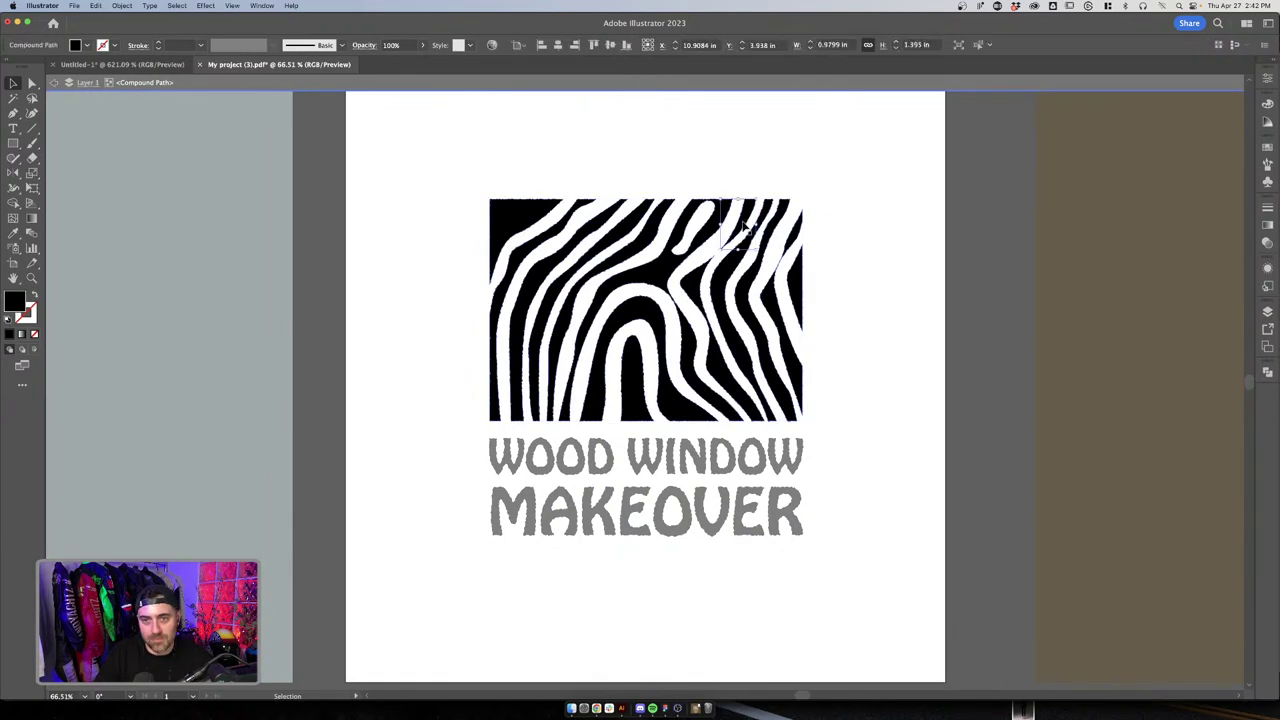
scroll(730, 245, "up", 1)
scroll(733, 252, "up", 4)
left_click_drag(792, 140, 694, 277)
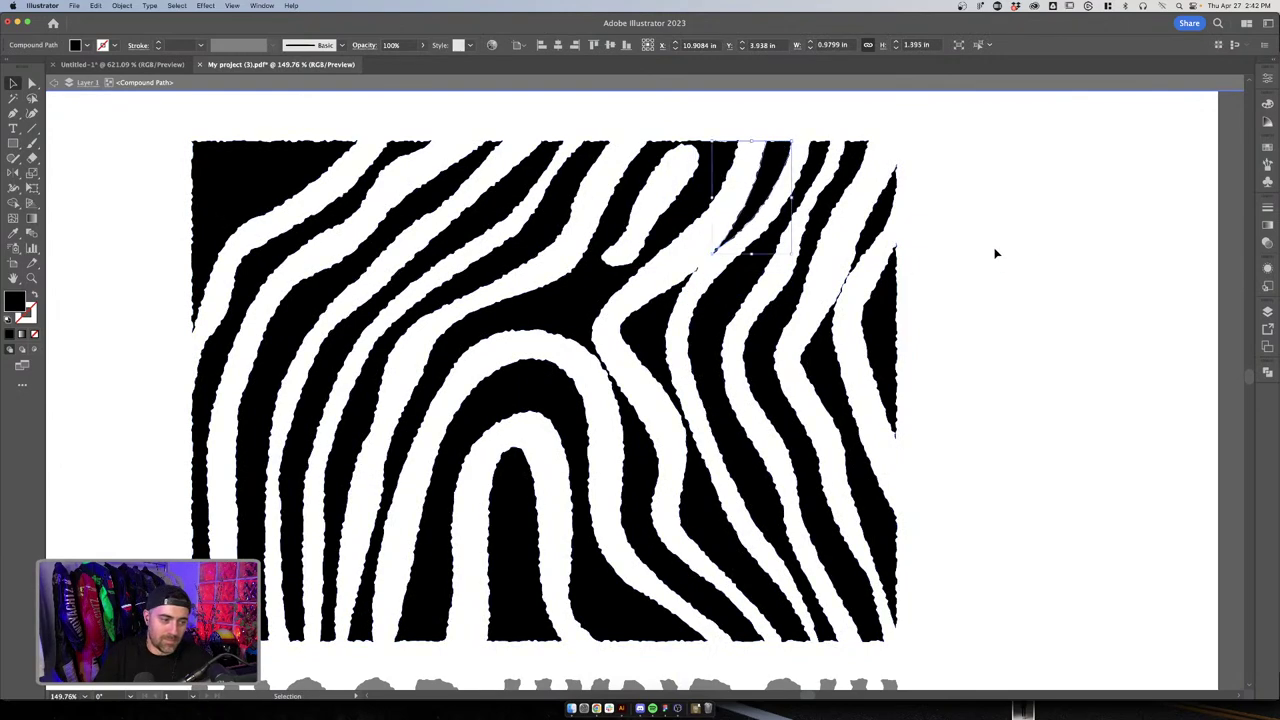
left_click(955, 250)
Zoom out and place a copy of the logo on the canvas above-left of the artboard
scroll(955, 250, "down", 2)
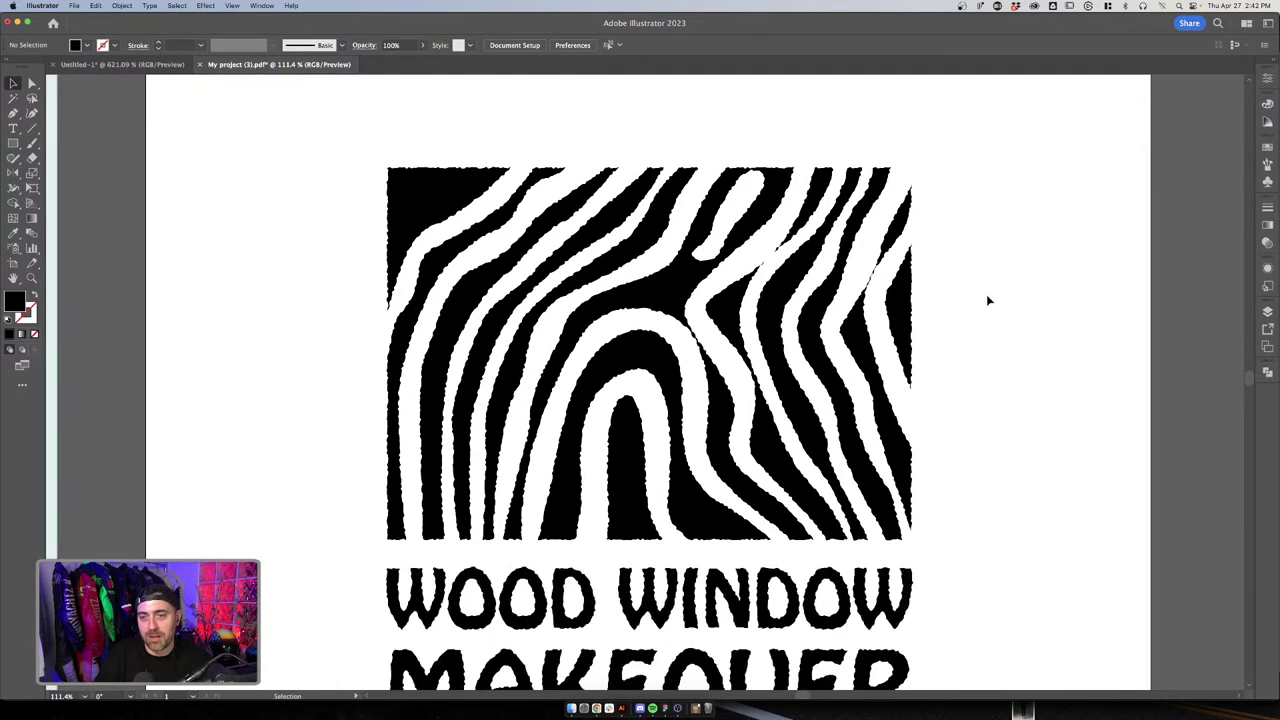
scroll(986, 297, "down", 3)
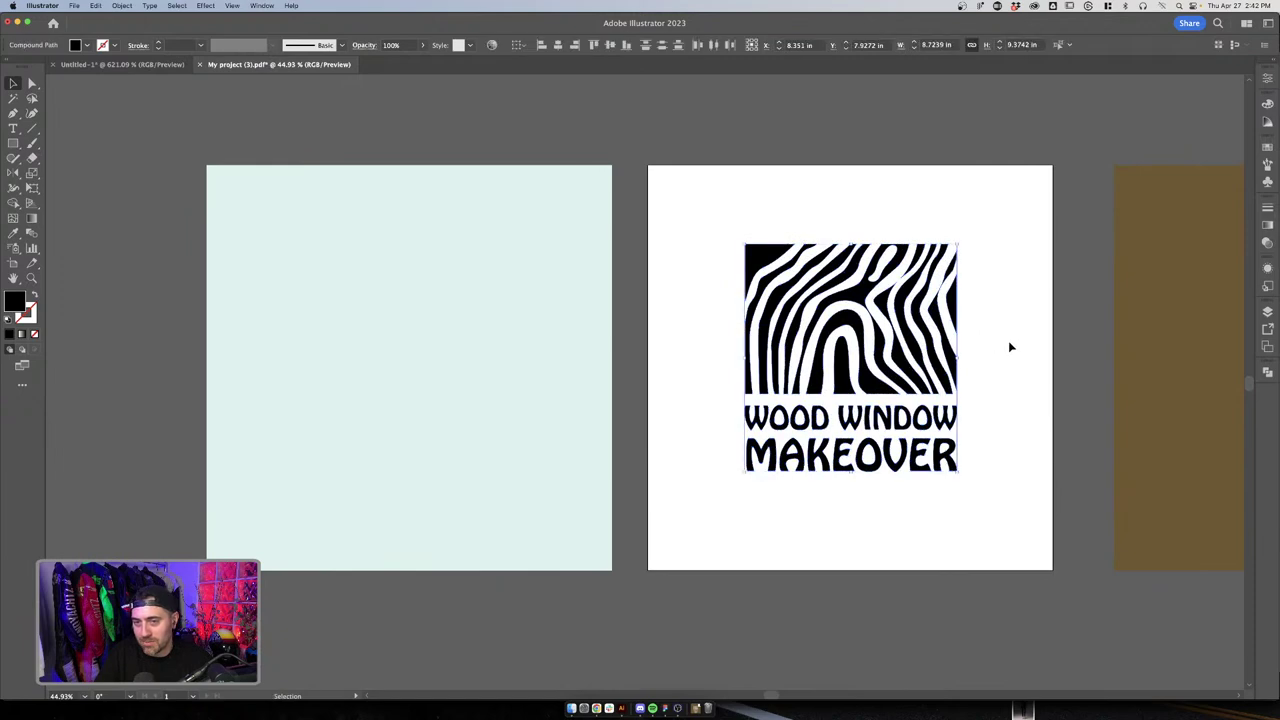
scroll(1008, 342, "down", 4)
scroll(1005, 390, "down", 2)
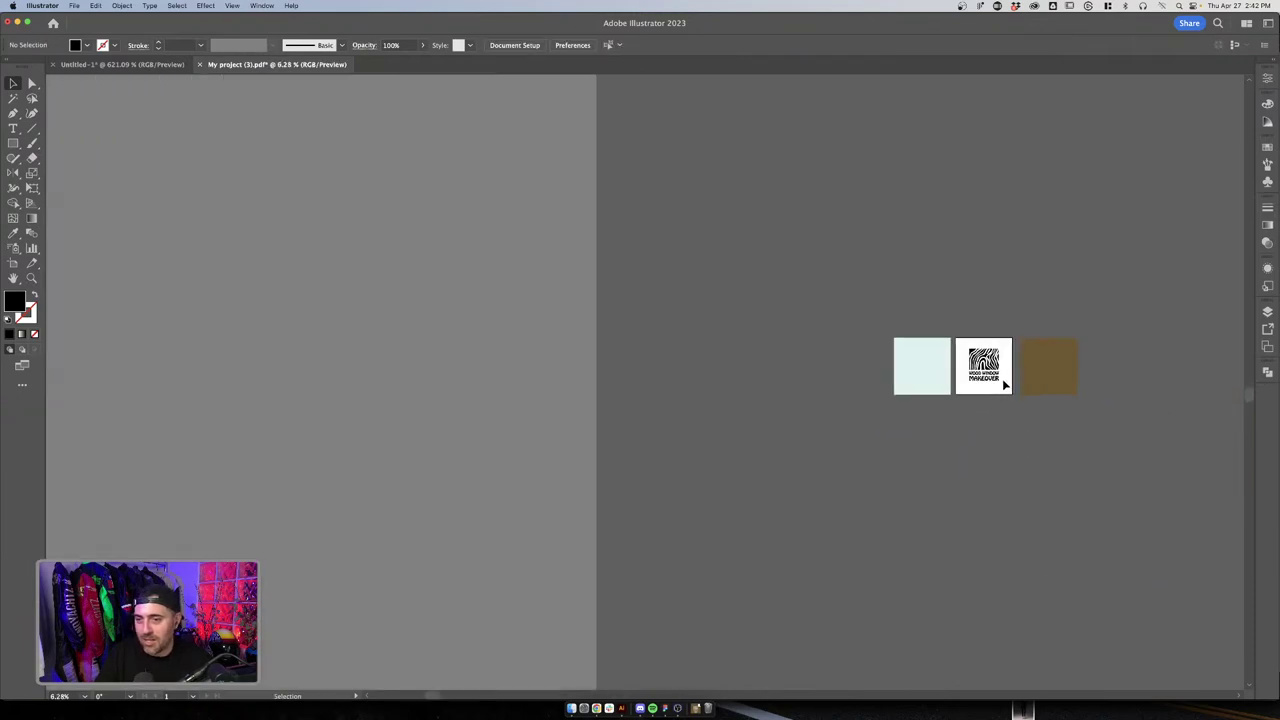
left_click_drag(985, 365, 910, 208)
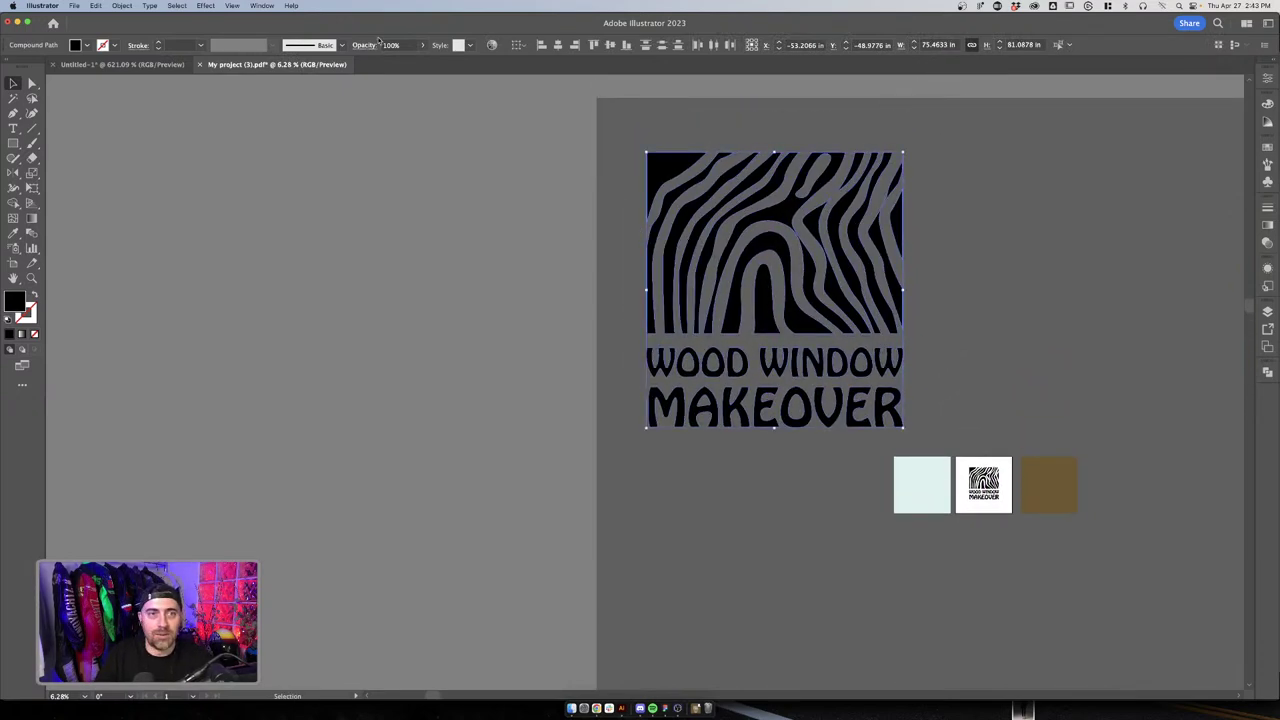
scroll(851, 311, "up", 5)
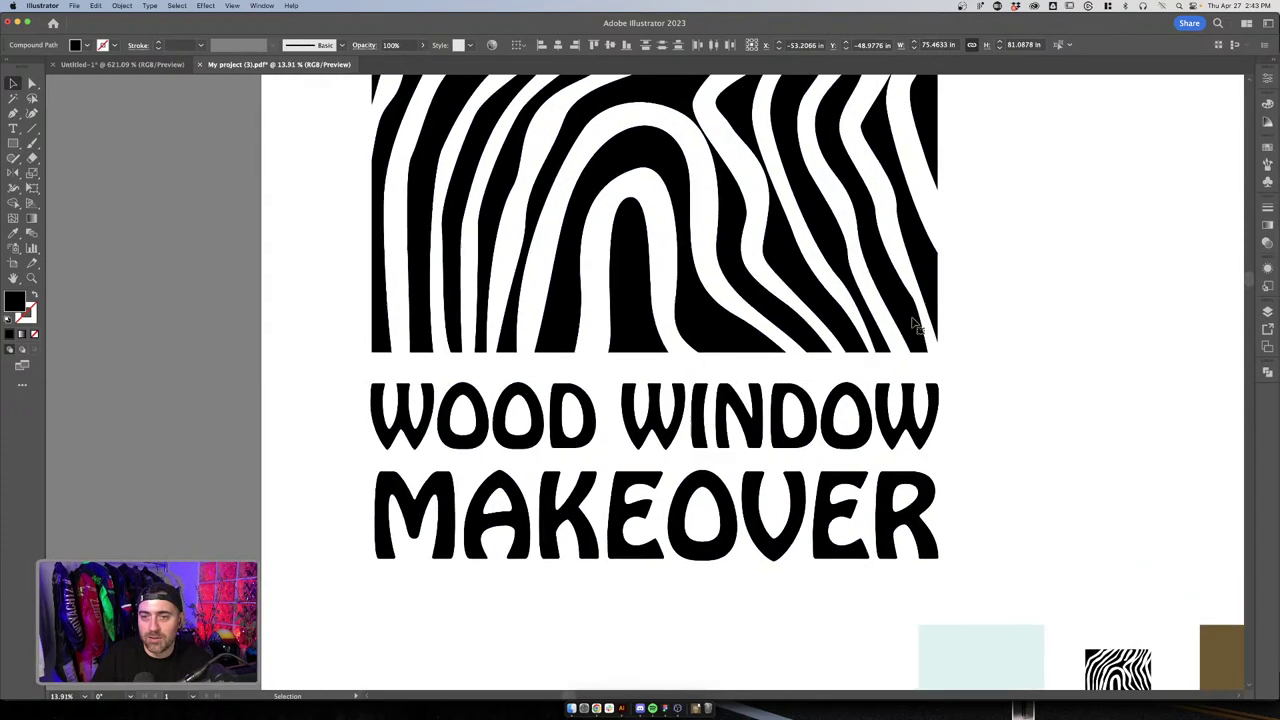
Open the Roughen effect on the logo copy with Smooth points and Absolute size
left_click(205, 6)
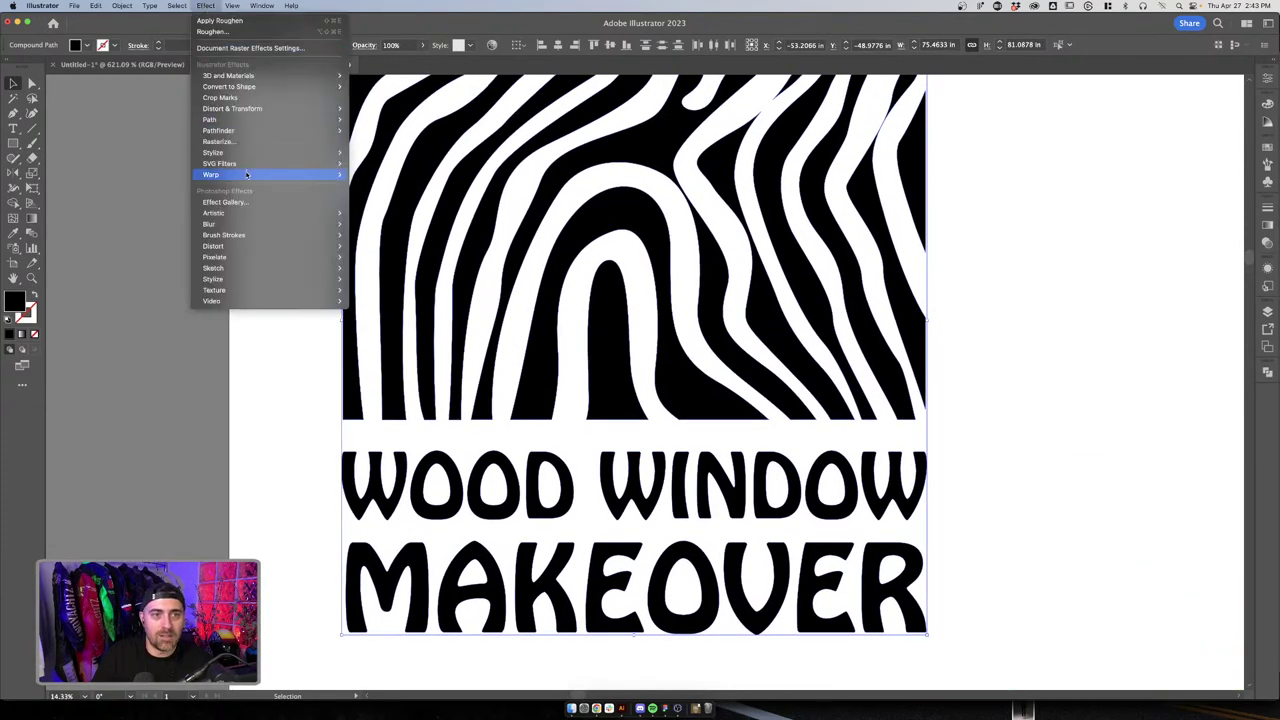
mouse_move(231, 119)
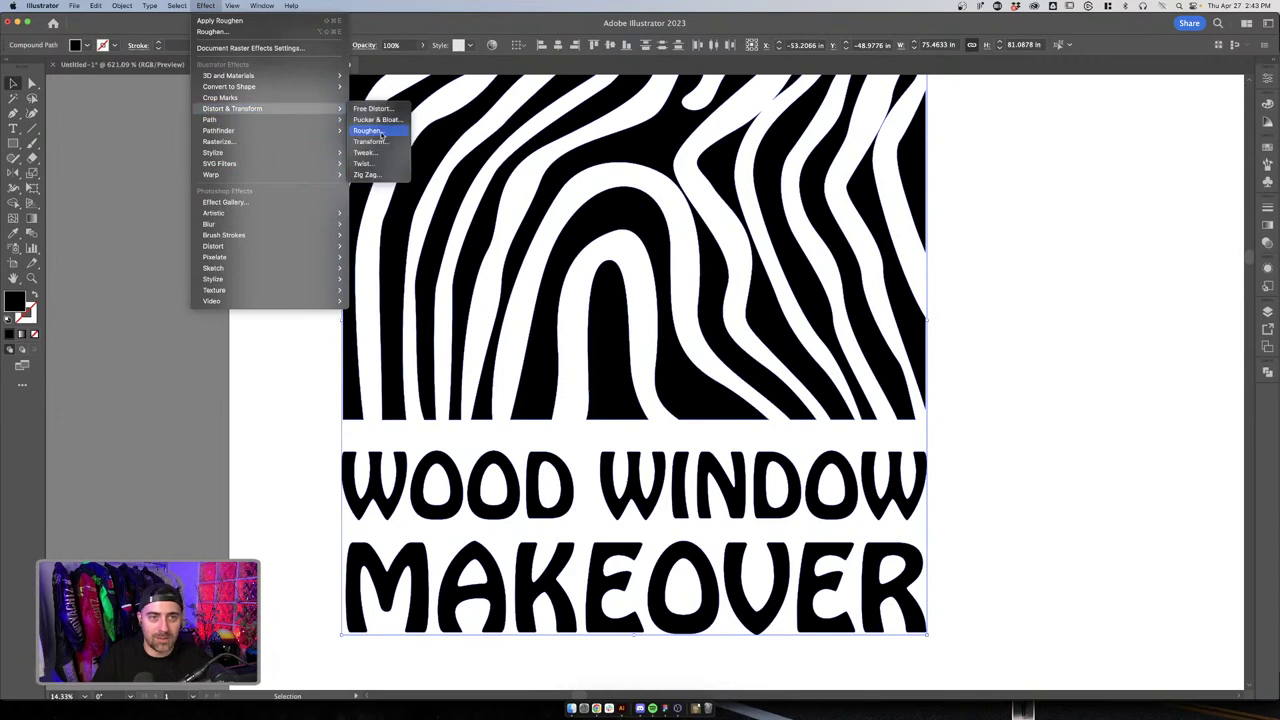
left_click(372, 130)
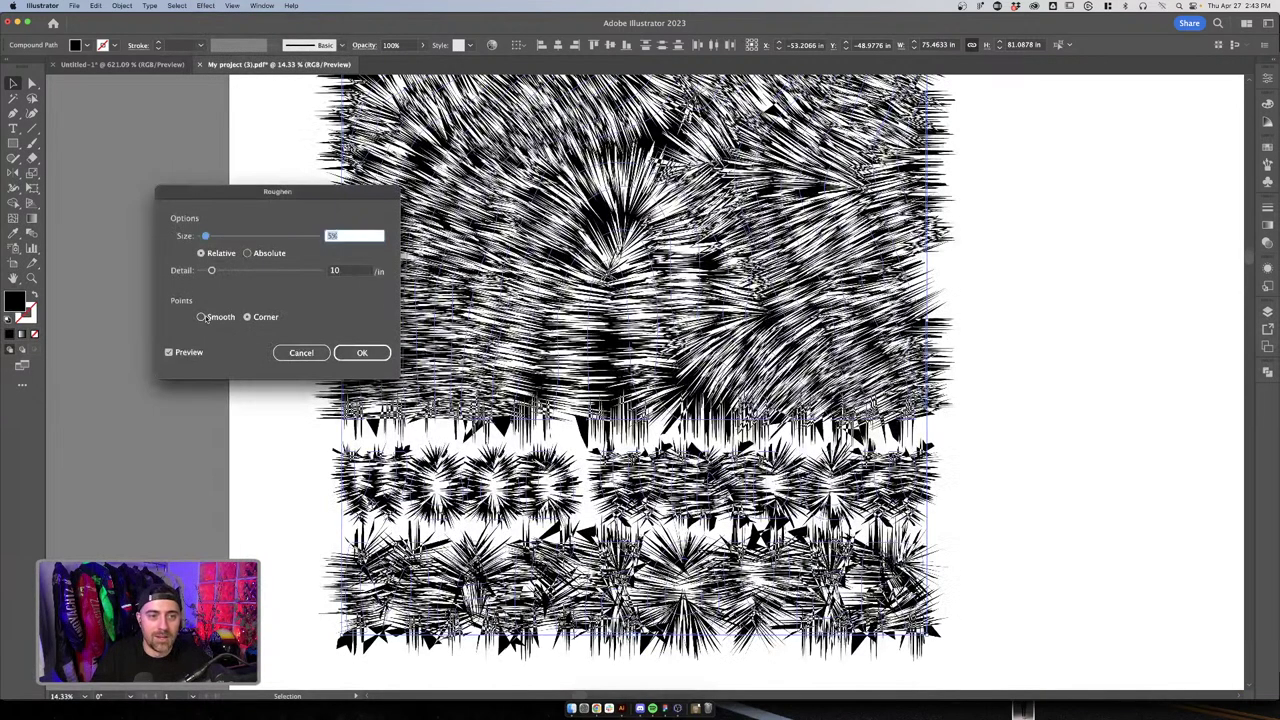
left_click(208, 300)
left_click(201, 316)
left_click(205, 236)
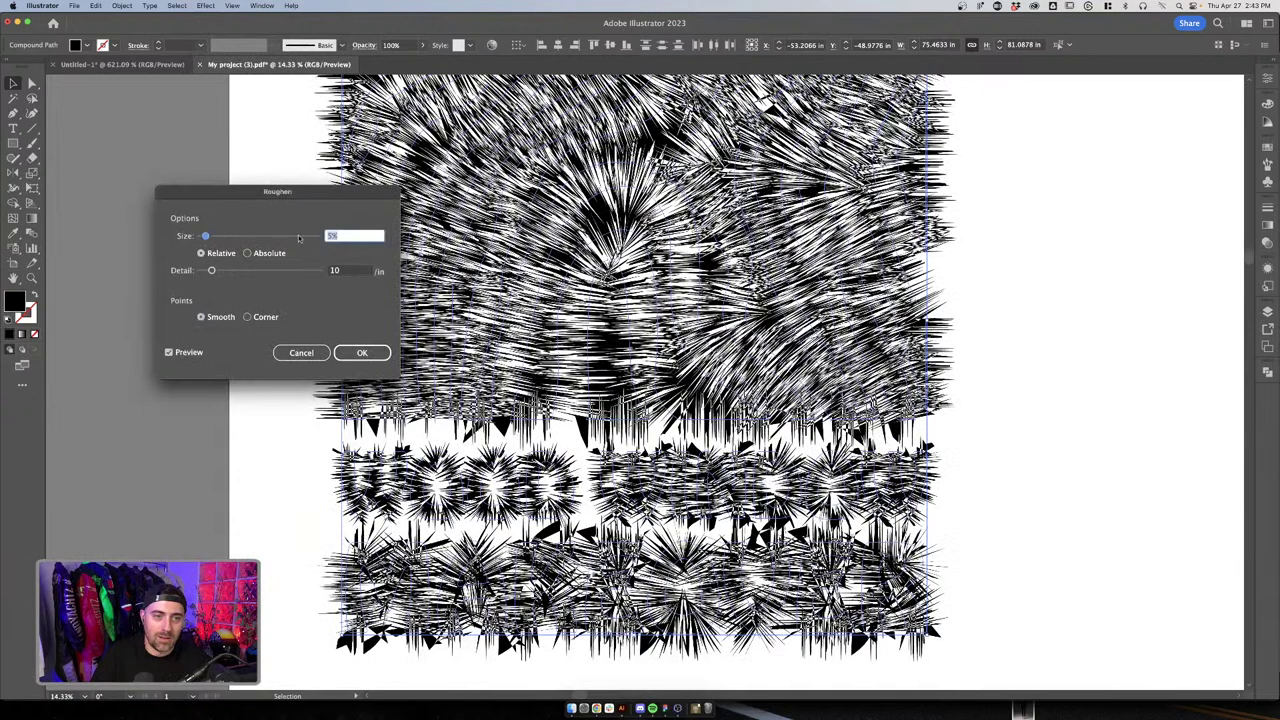
left_click(246, 253)
Try out different roughen sizes, settling around 0.35 in
left_click_drag(206, 236, 275, 274)
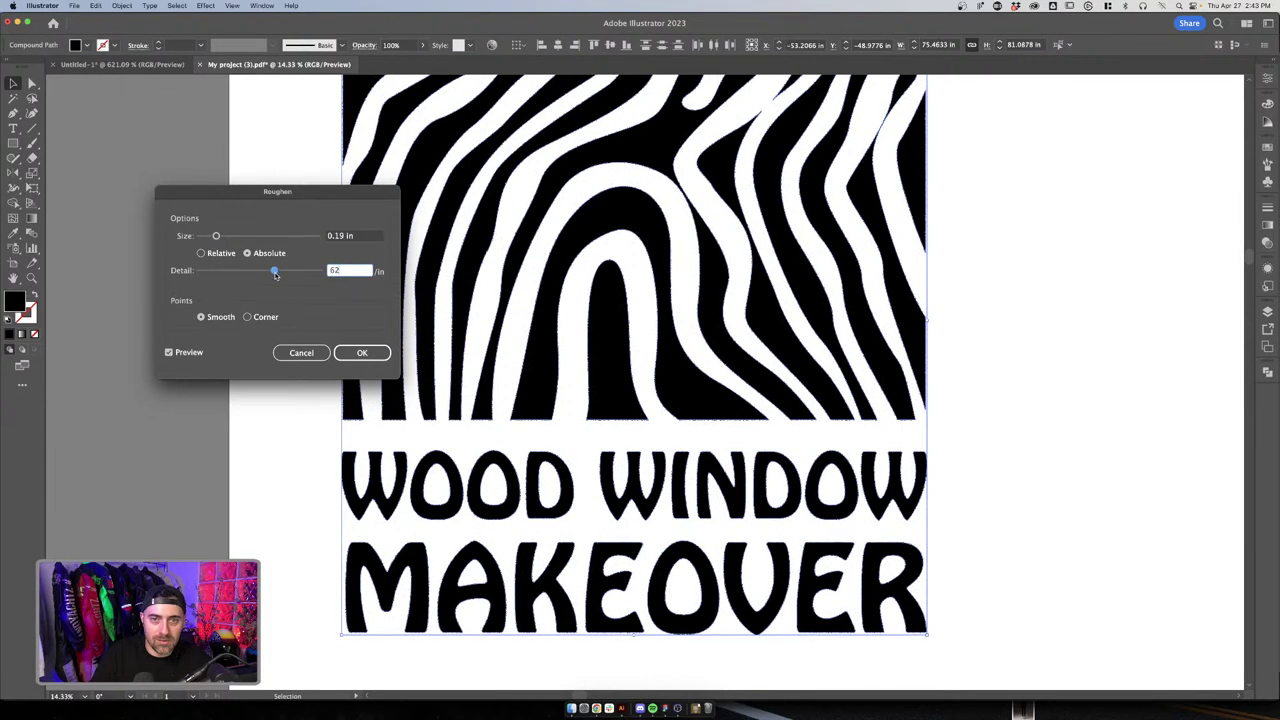
left_click_drag(218, 236, 264, 237)
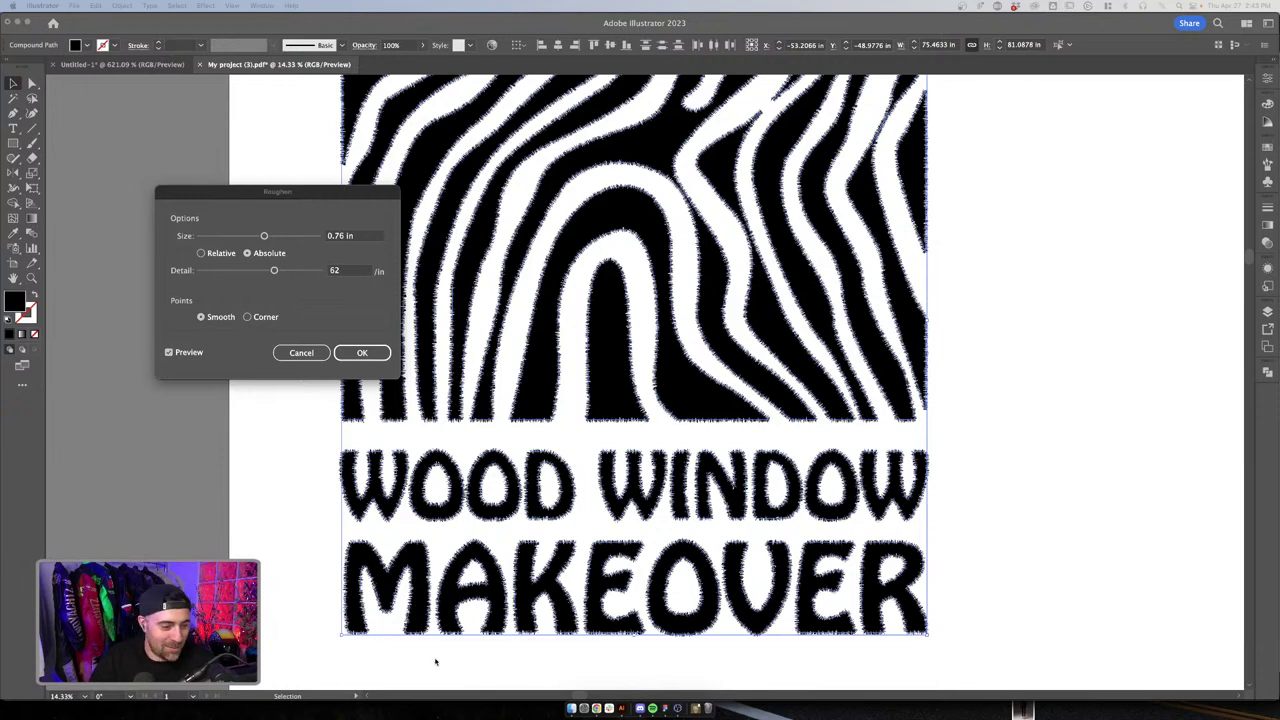
left_click(331, 280)
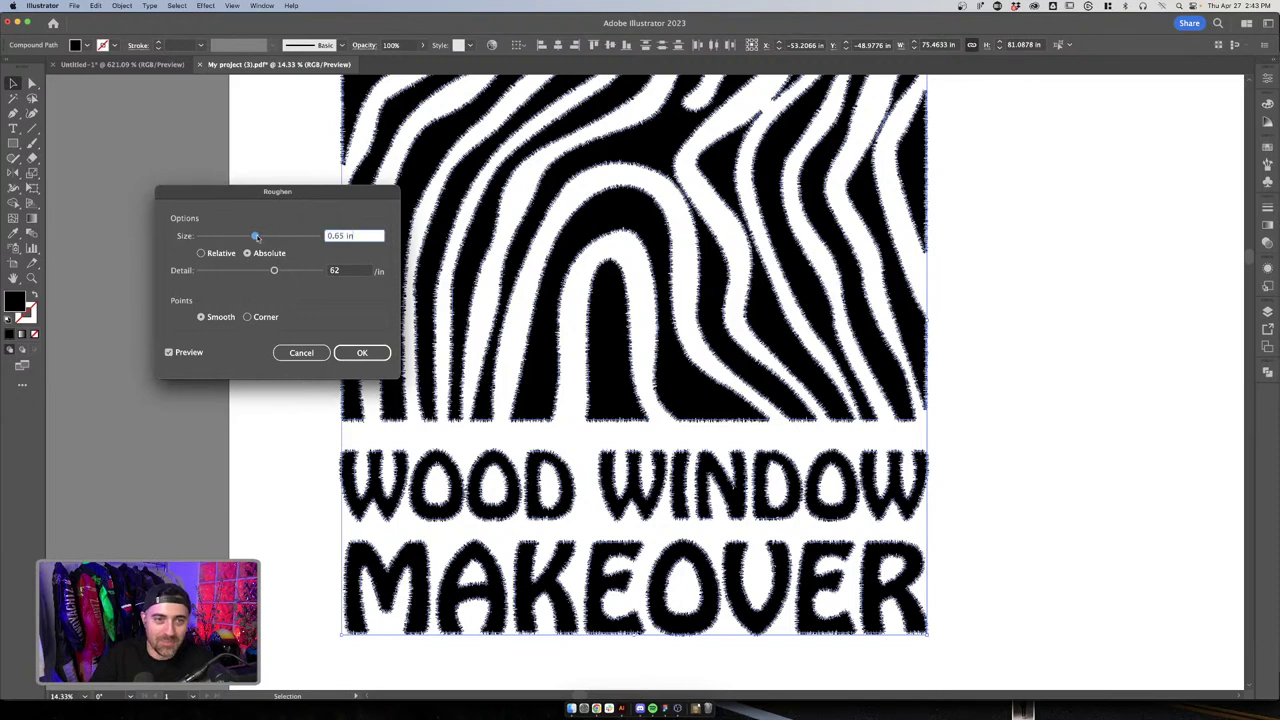
left_click_drag(256, 235, 287, 238)
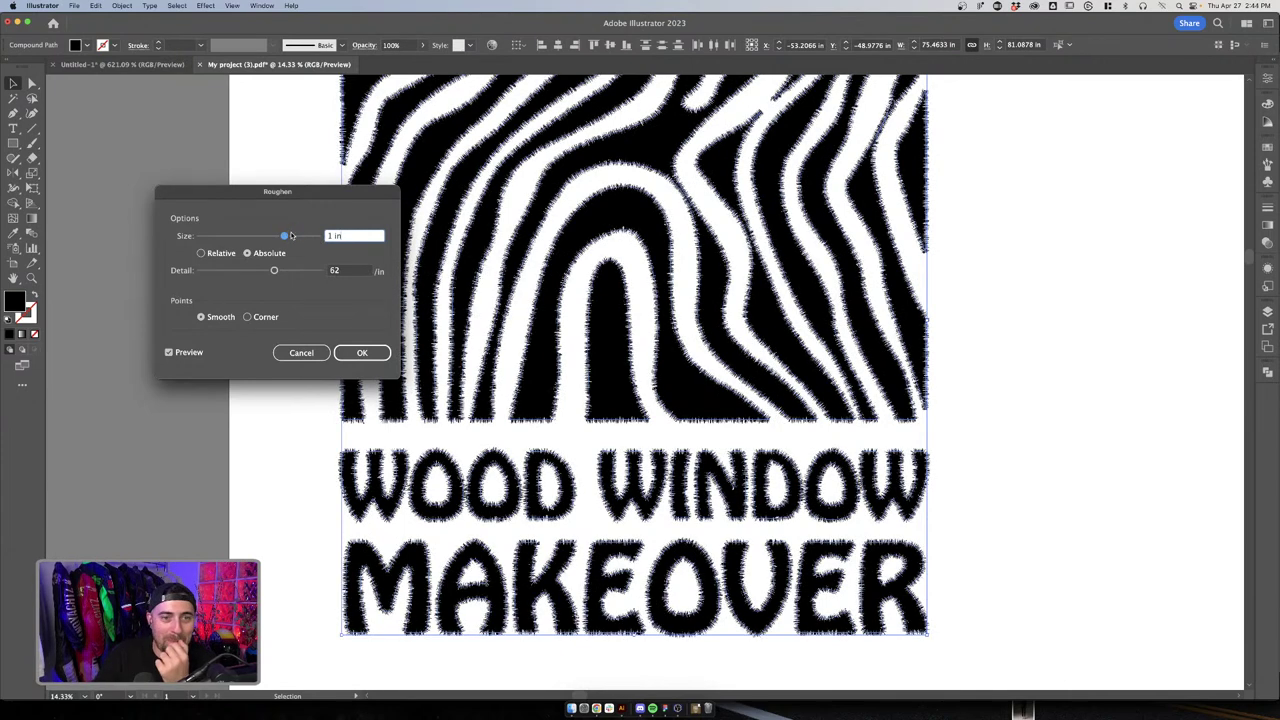
left_click_drag(285, 238, 237, 238)
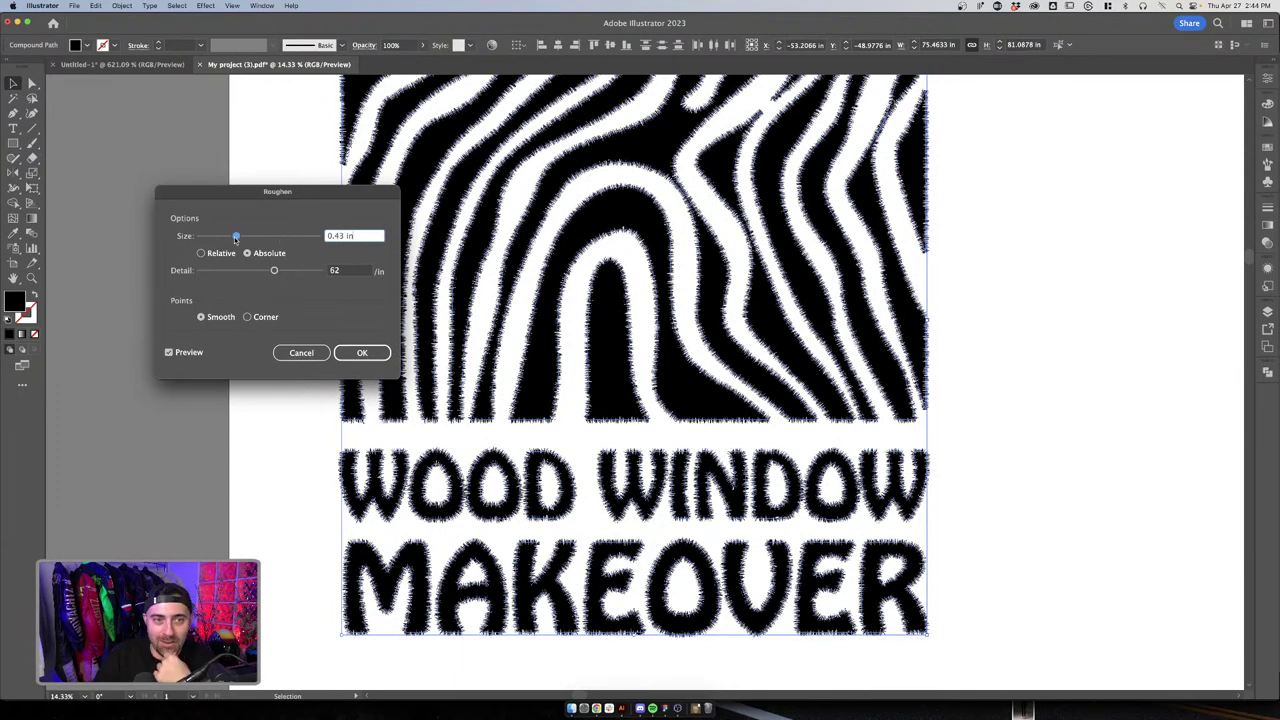
left_click_drag(236, 238, 229, 238)
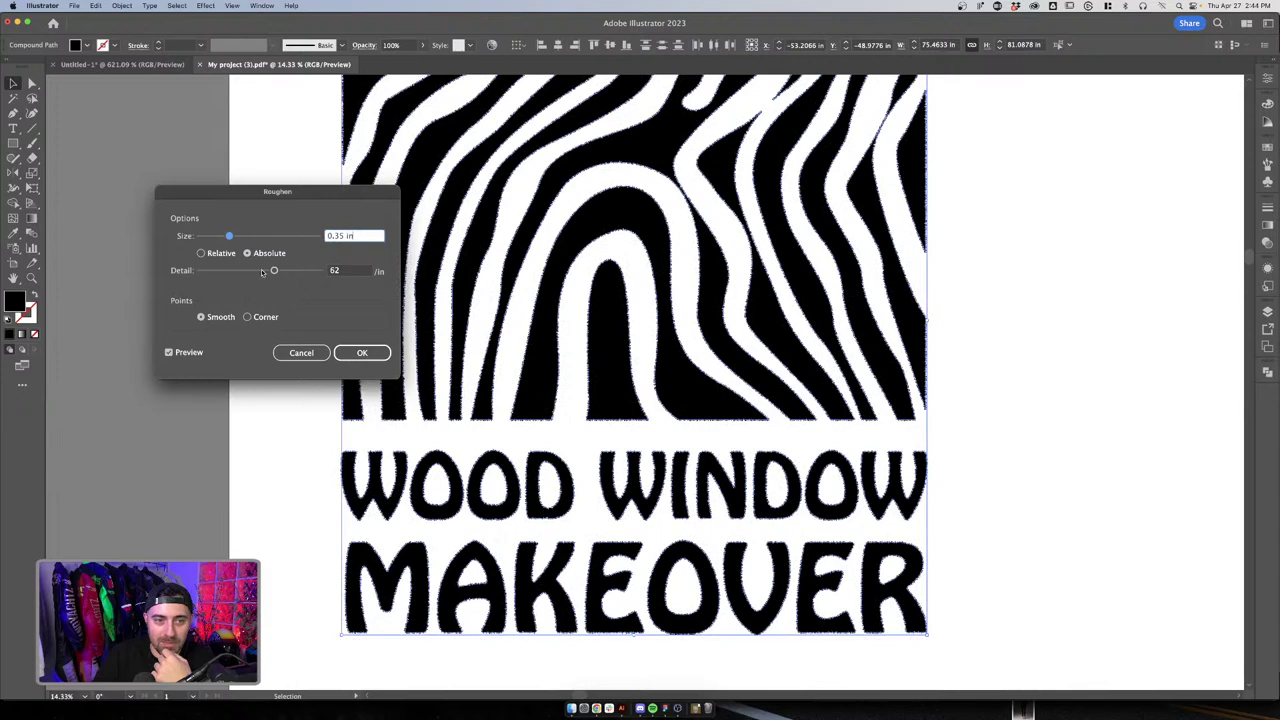
Set roughen detail to 89 per inch and size to 0.26 in, then apply it
key("Tab")
type("32")
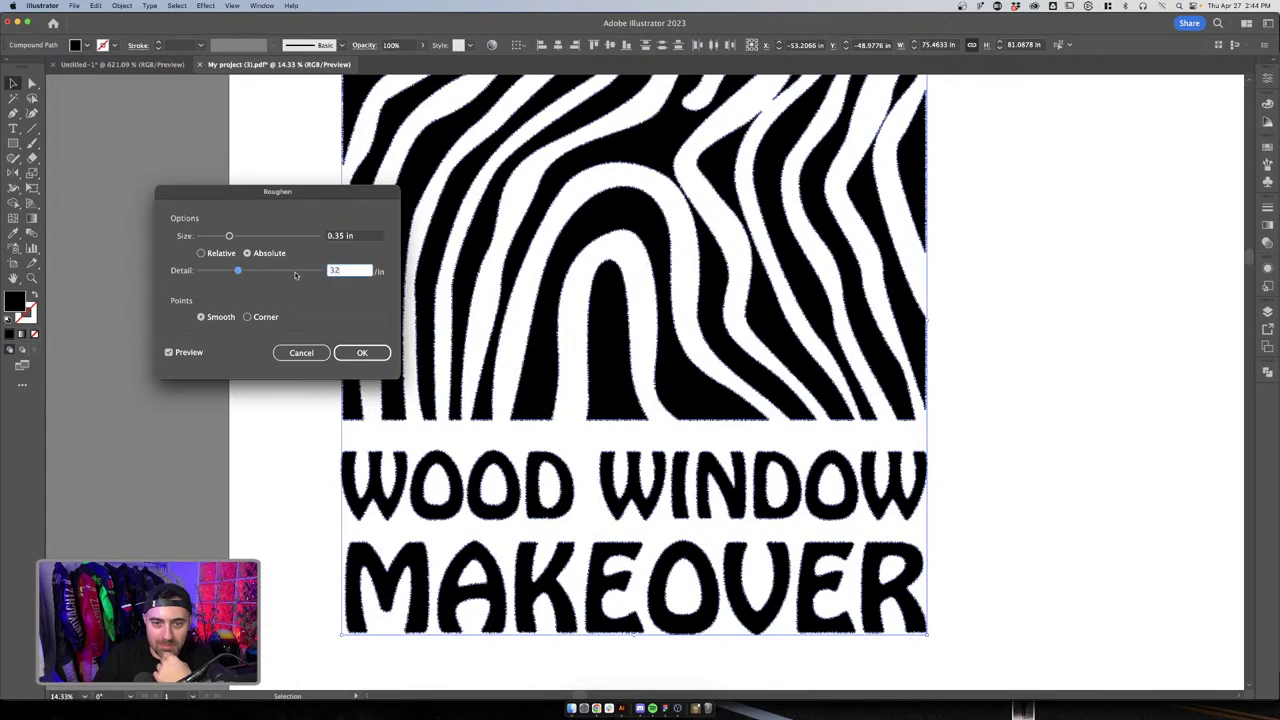
left_click(219, 271)
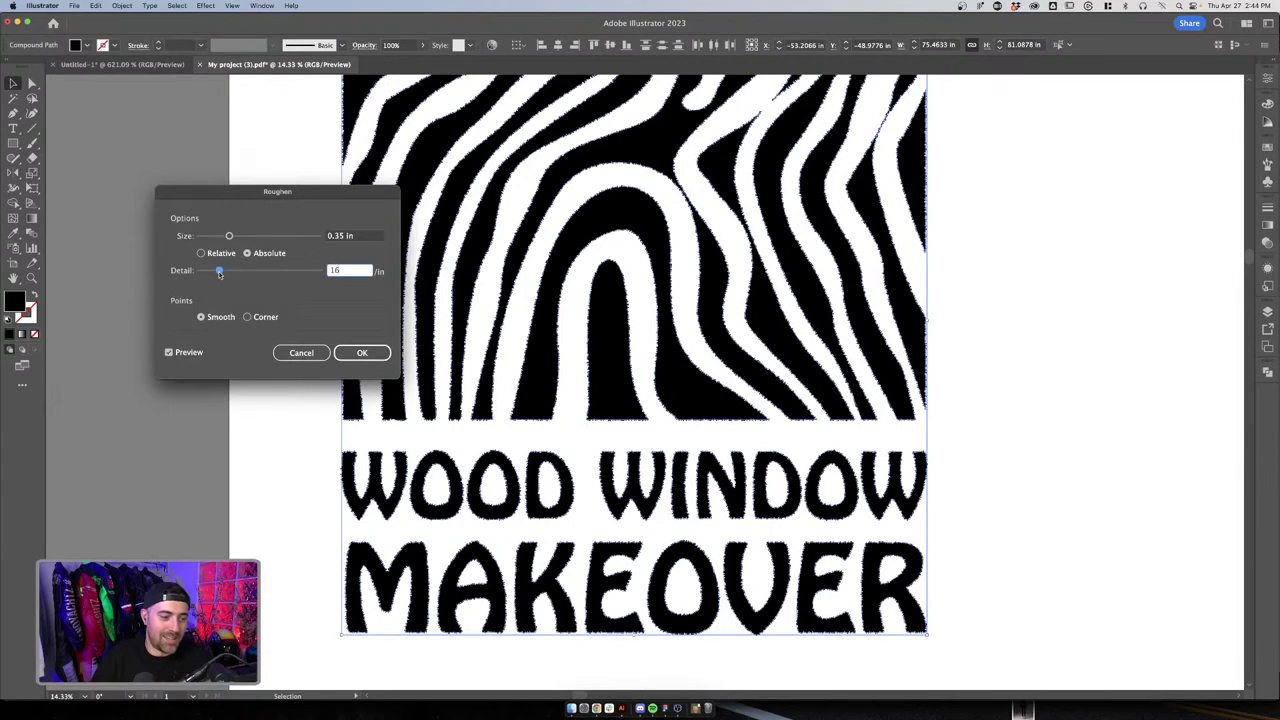
left_click(279, 272)
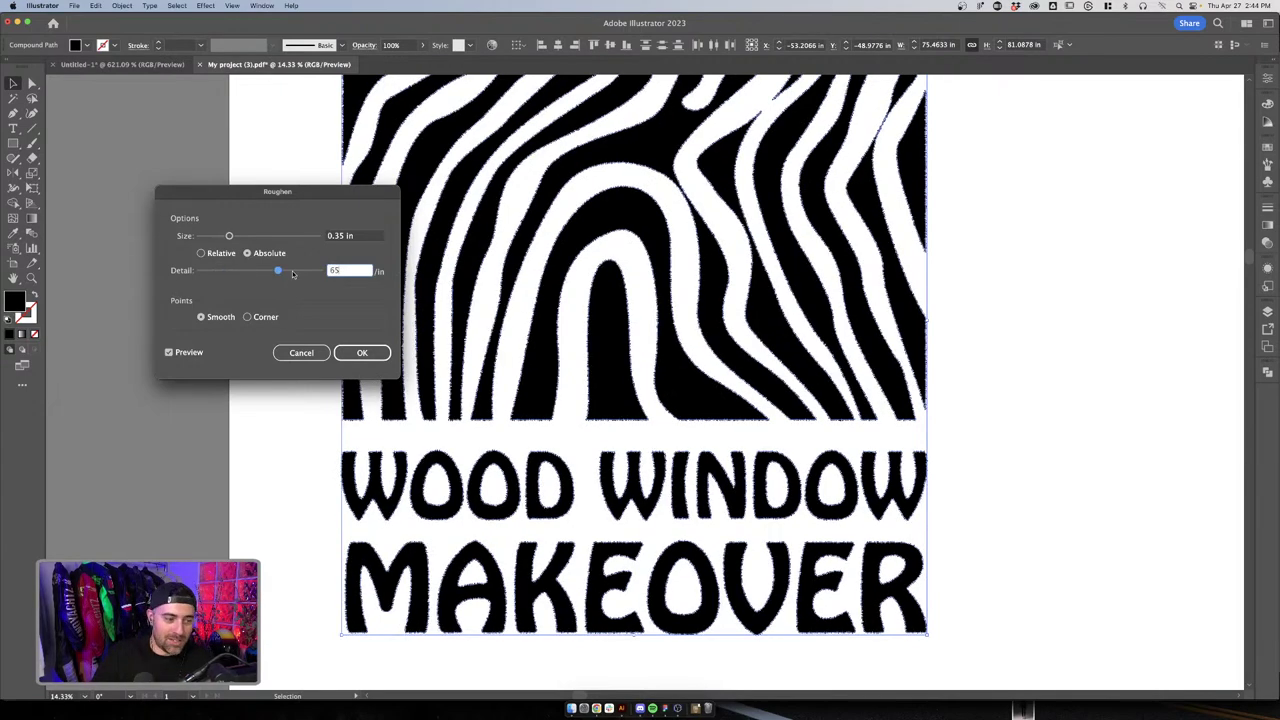
left_click(293, 272)
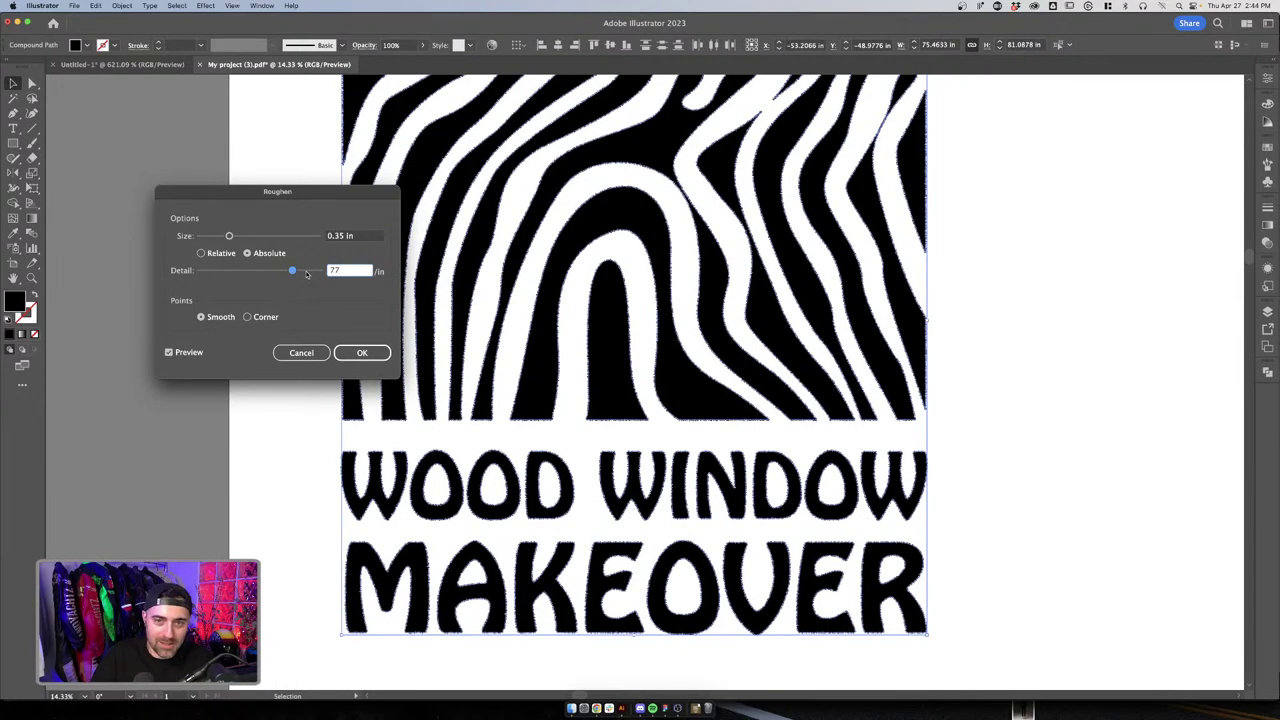
left_click(307, 272)
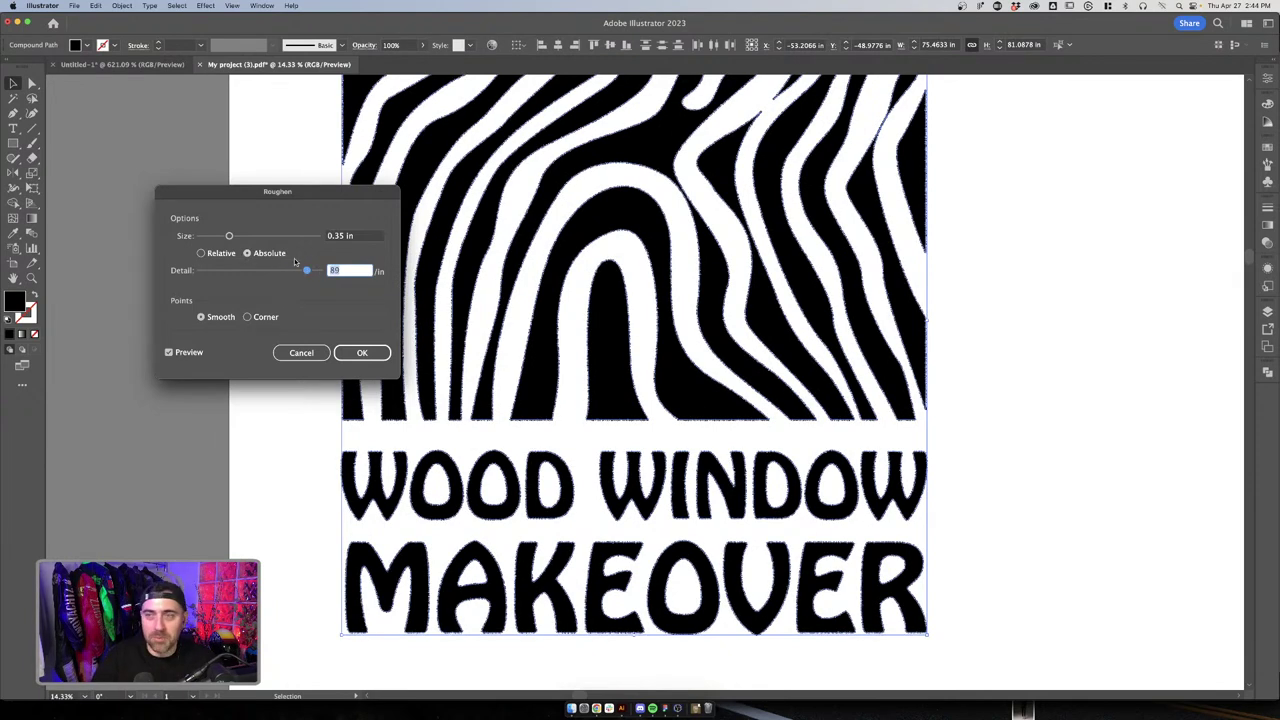
left_click_drag(236, 237, 223, 237)
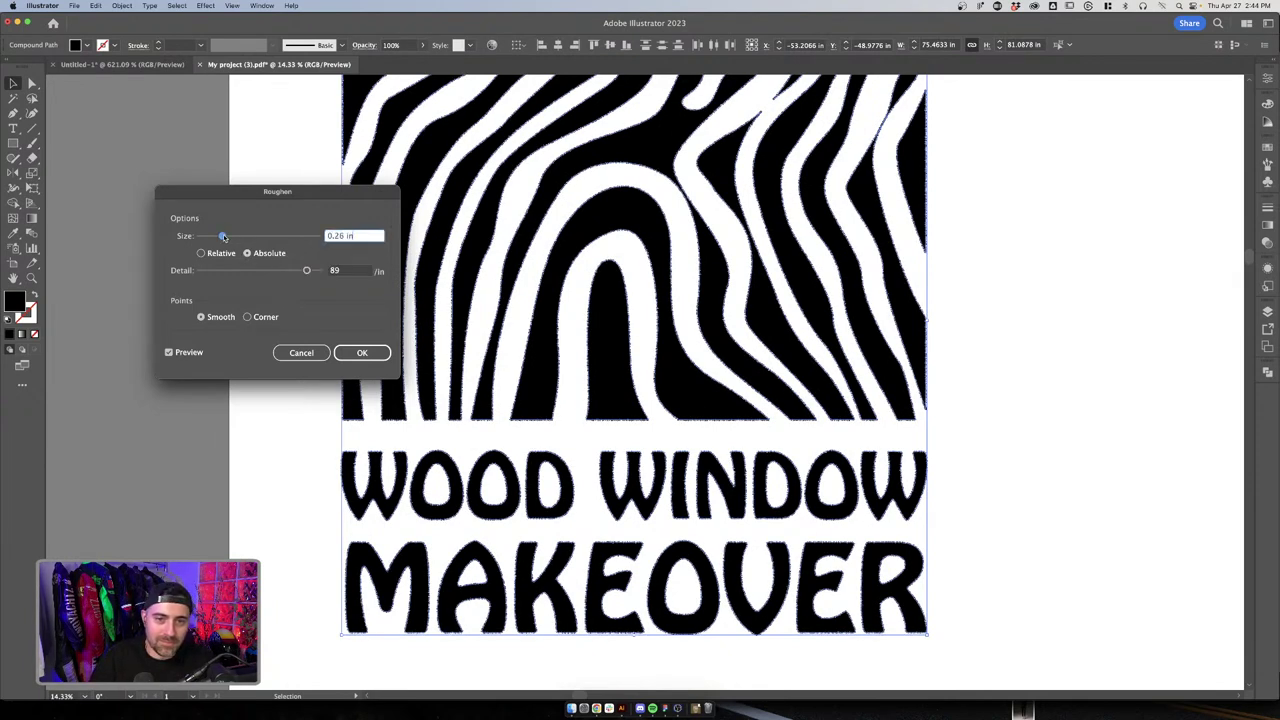
left_click(362, 353)
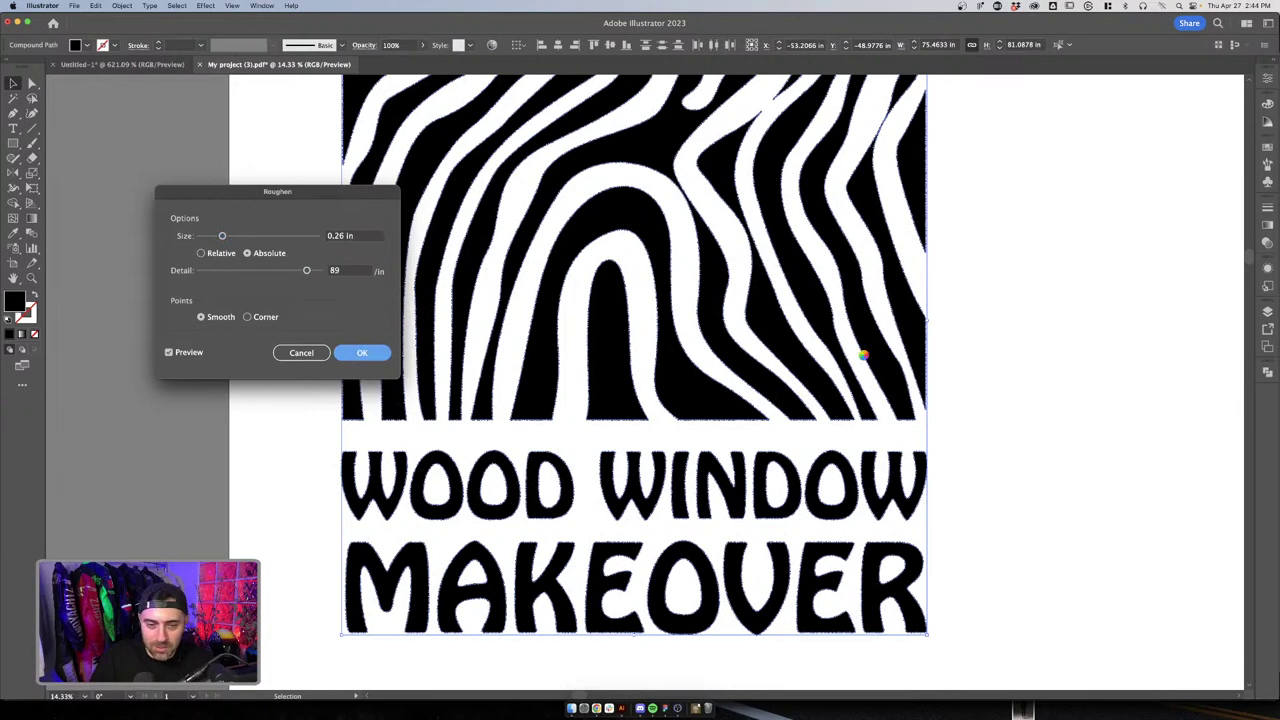
Pan around the canvas and select the roughened logo artwork
scroll(960, 305, "down", 3)
scroll(960, 305, "right", 3)
scroll(951, 294, "down", 1)
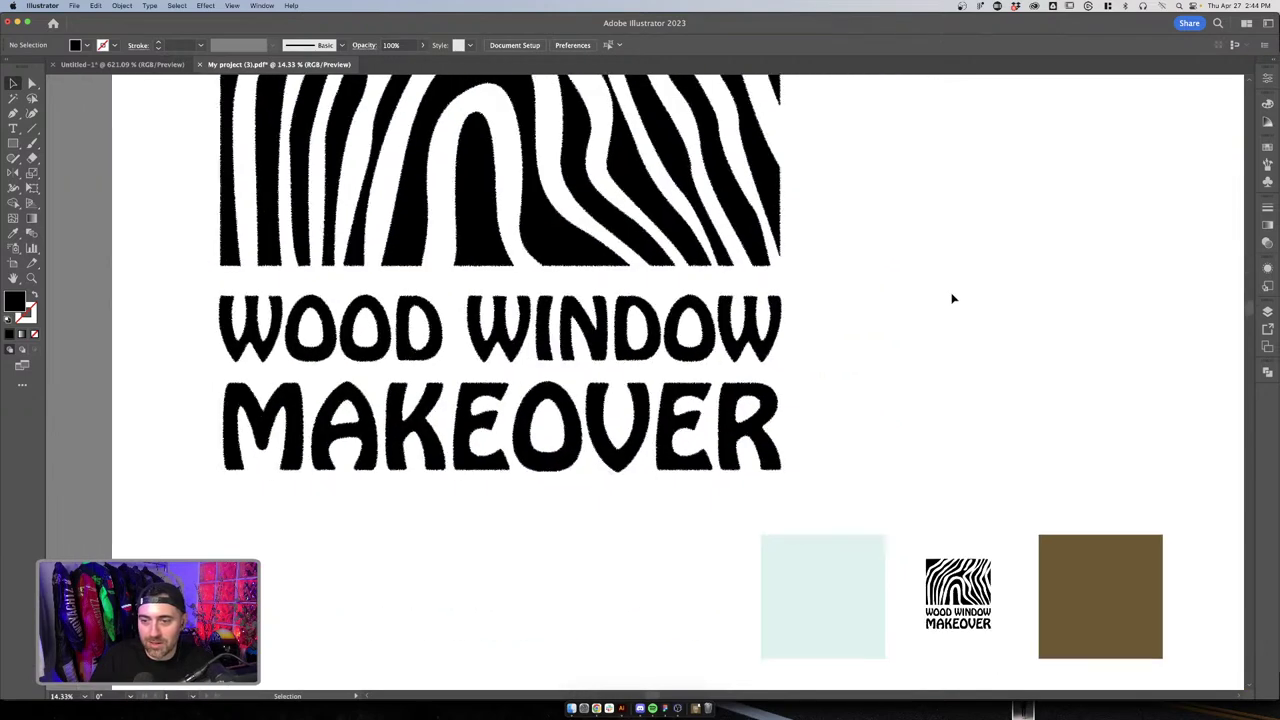
scroll(960, 566, "down", 2)
scroll(994, 486, "up", 5)
scroll(997, 481, "right", 2)
scroll(997, 481, "up", 3)
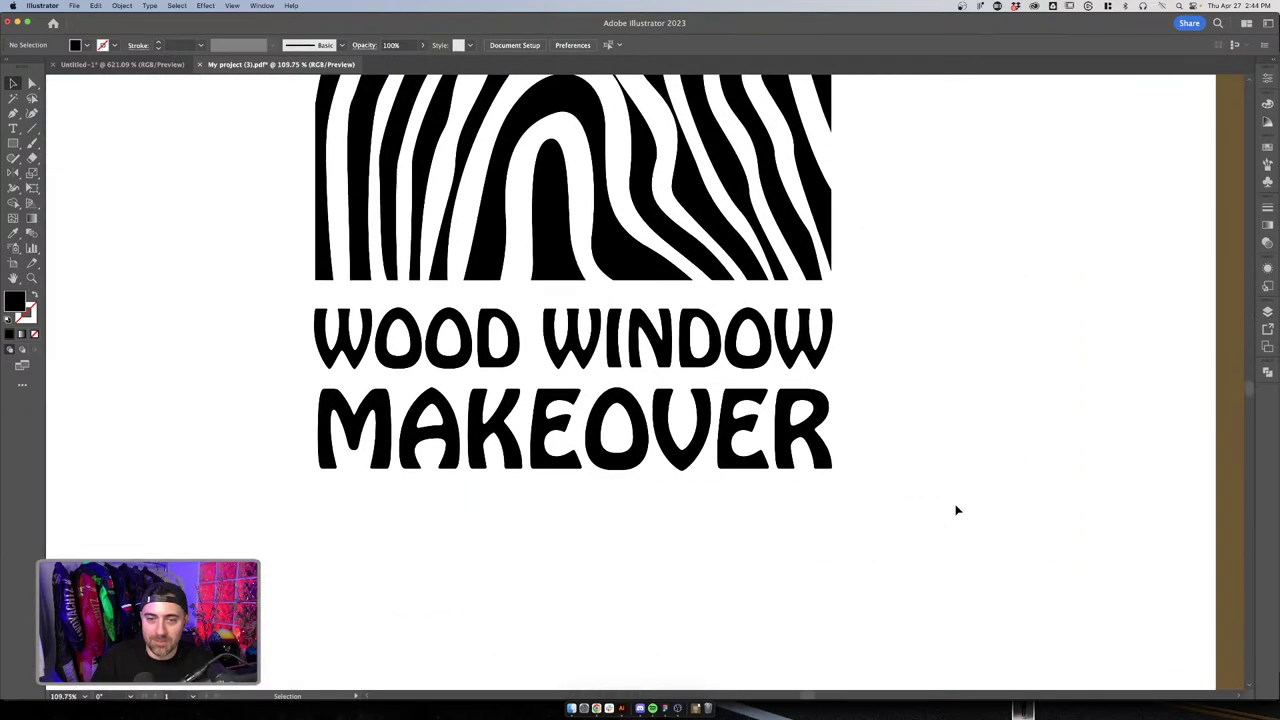
scroll(430, 165, "down", 1)
left_click(483, 240)
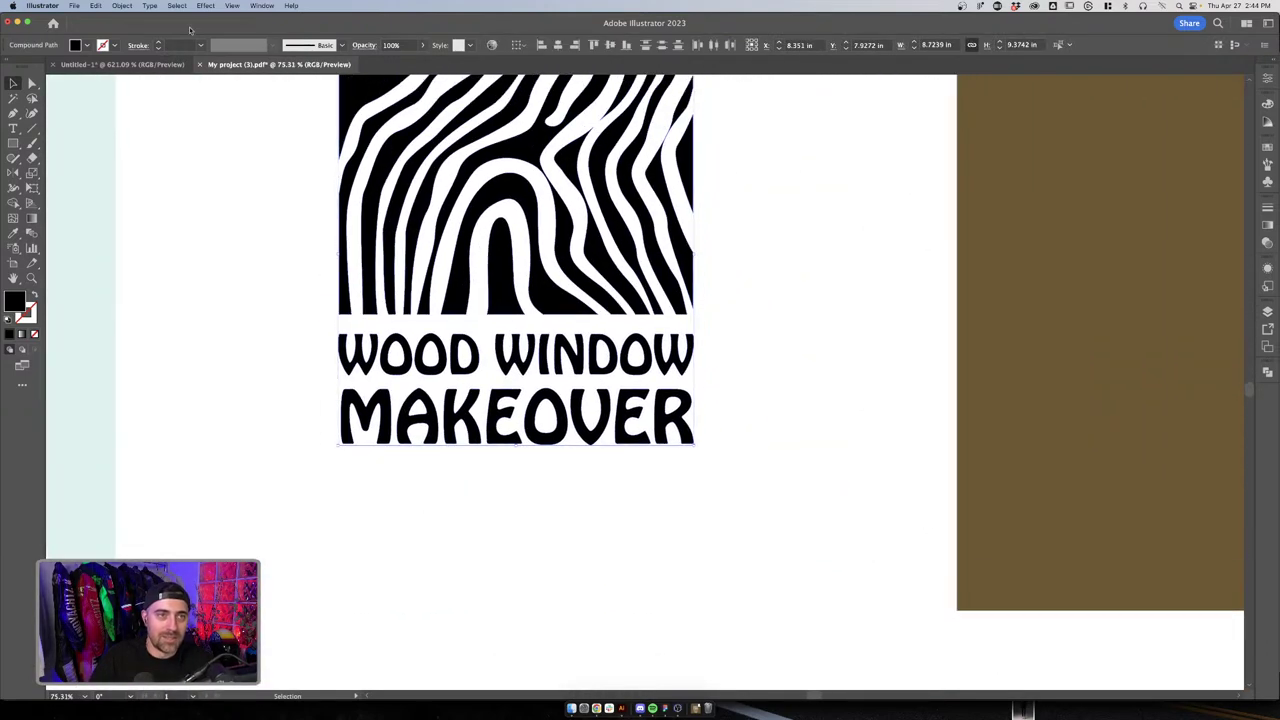
Apply a smooth, absolute Roughen of 0.03 in size and 20/in detail, then deselect
left_click(205, 5)
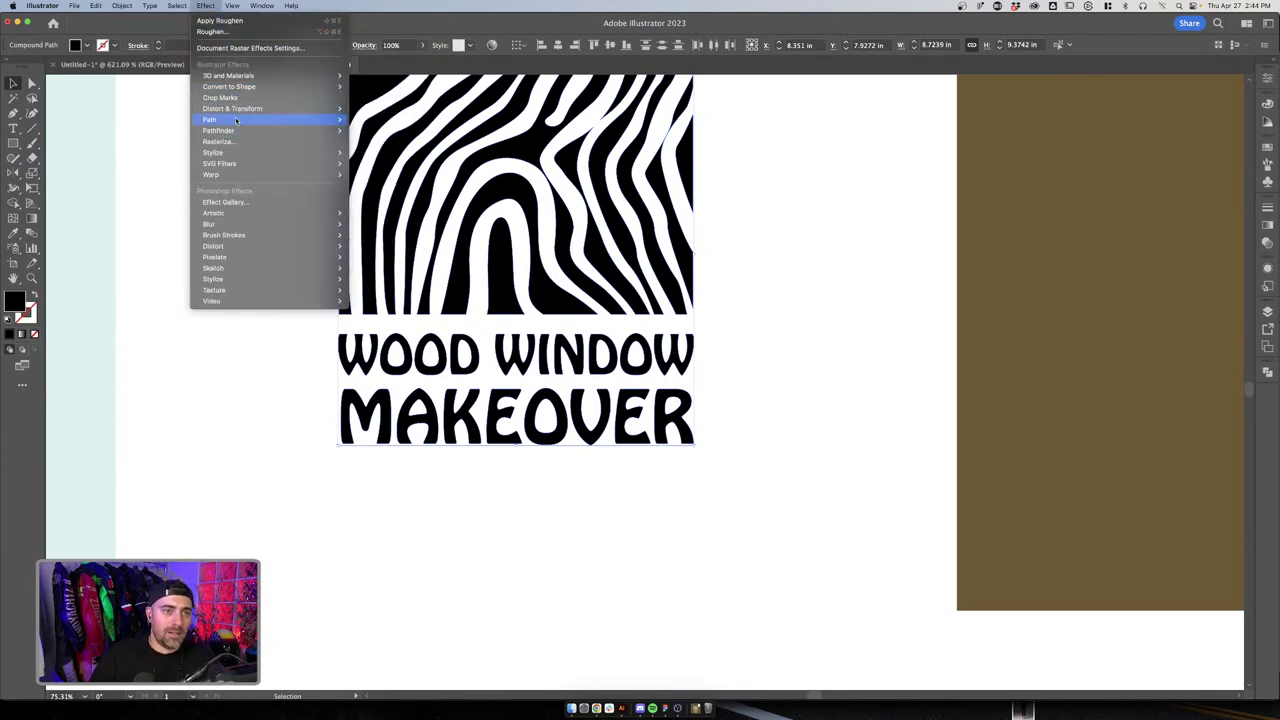
mouse_move(260, 108)
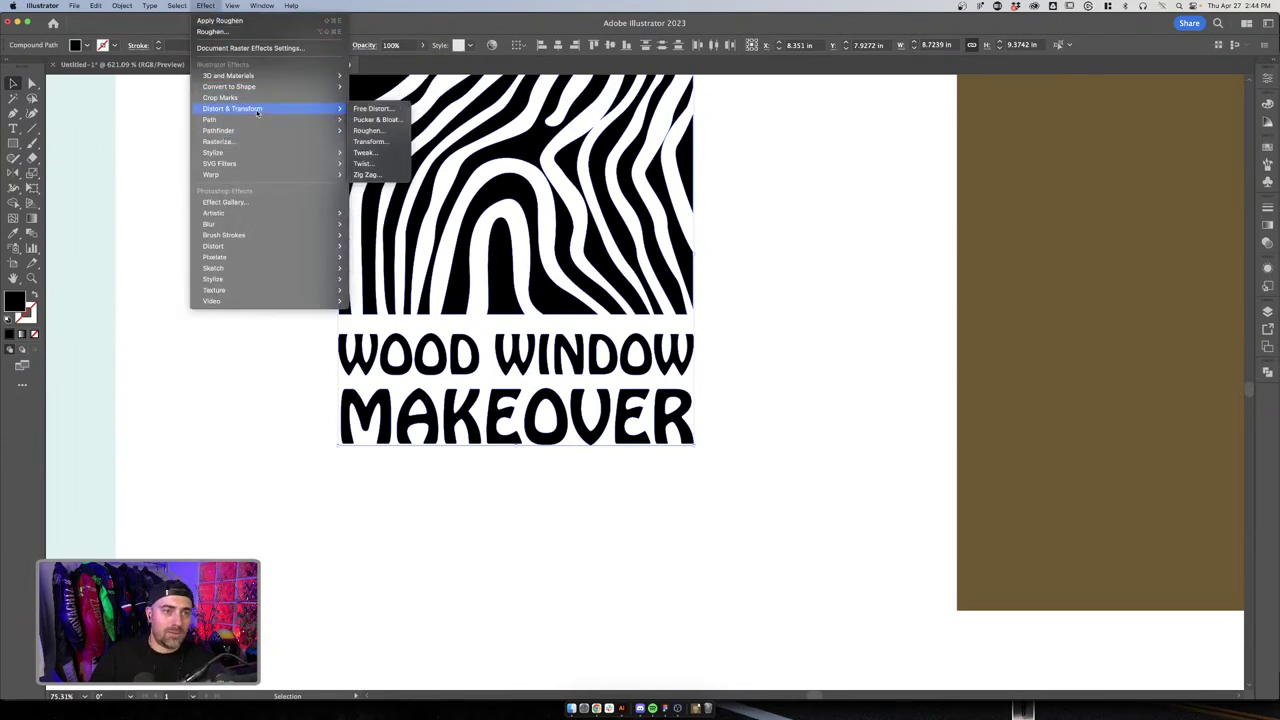
left_click(368, 130)
left_click(202, 316)
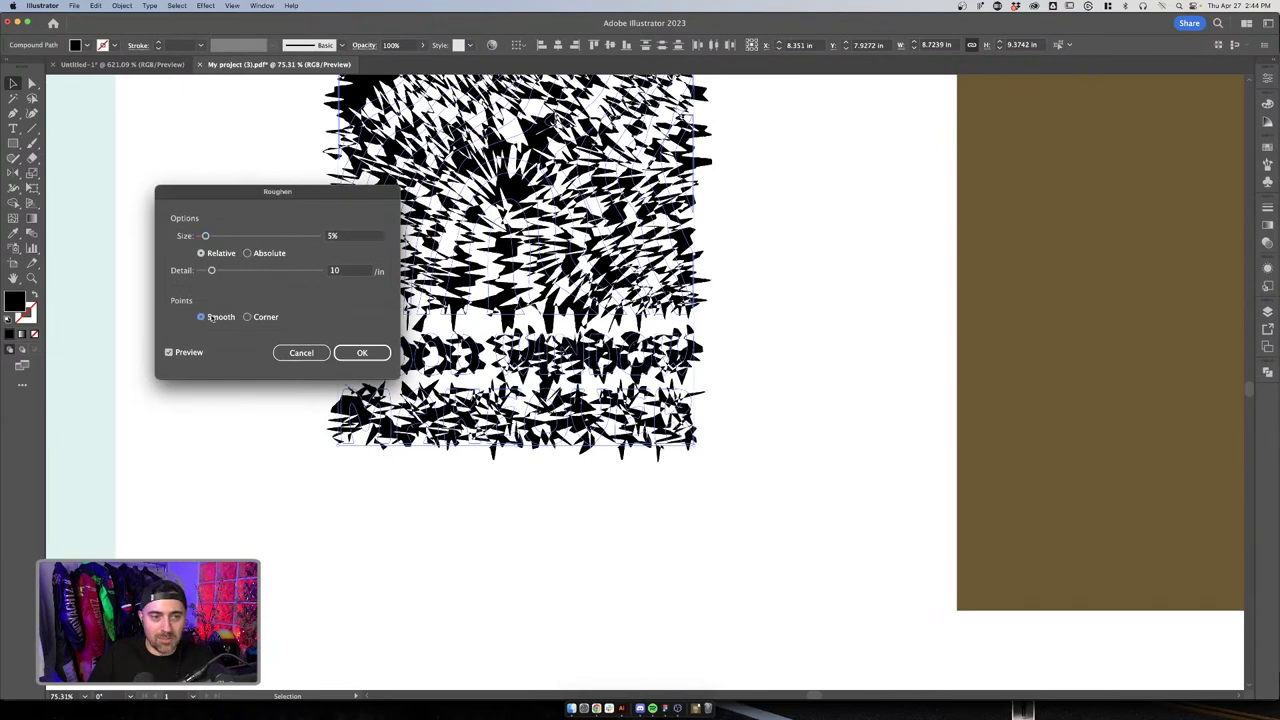
left_click_drag(211, 271, 362, 274)
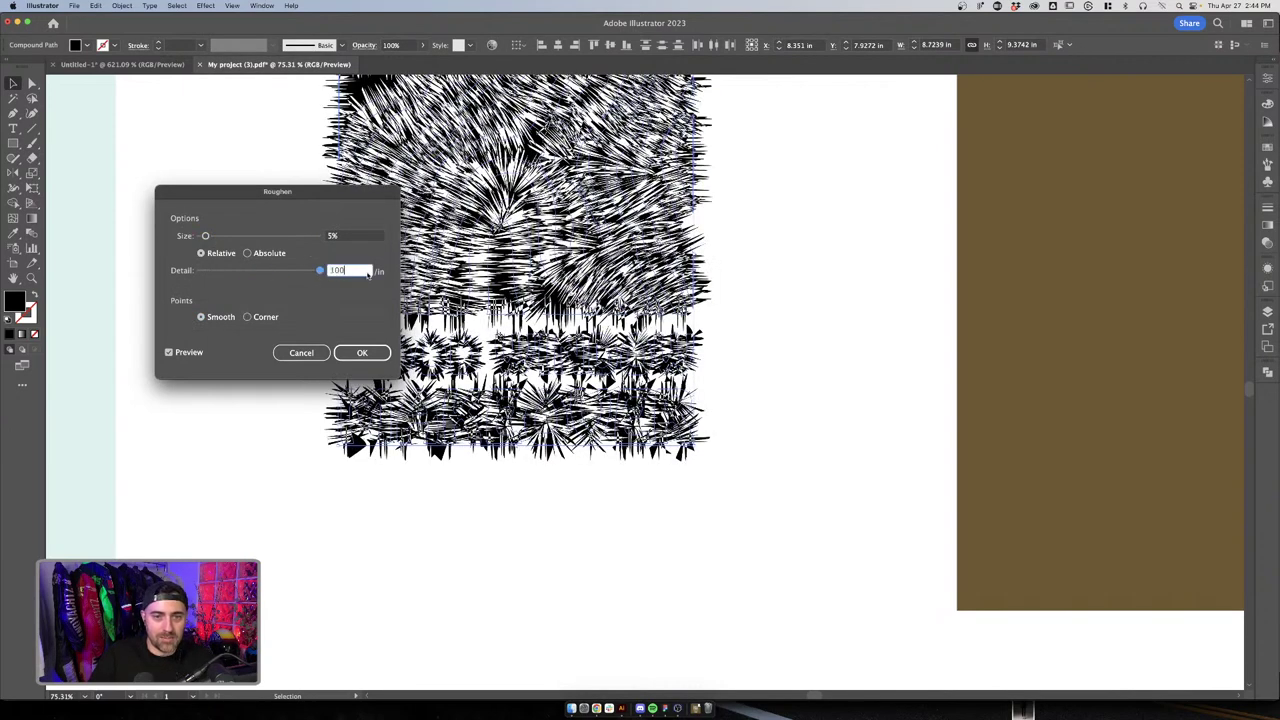
left_click_drag(205, 236, 200, 237)
left_click(248, 255)
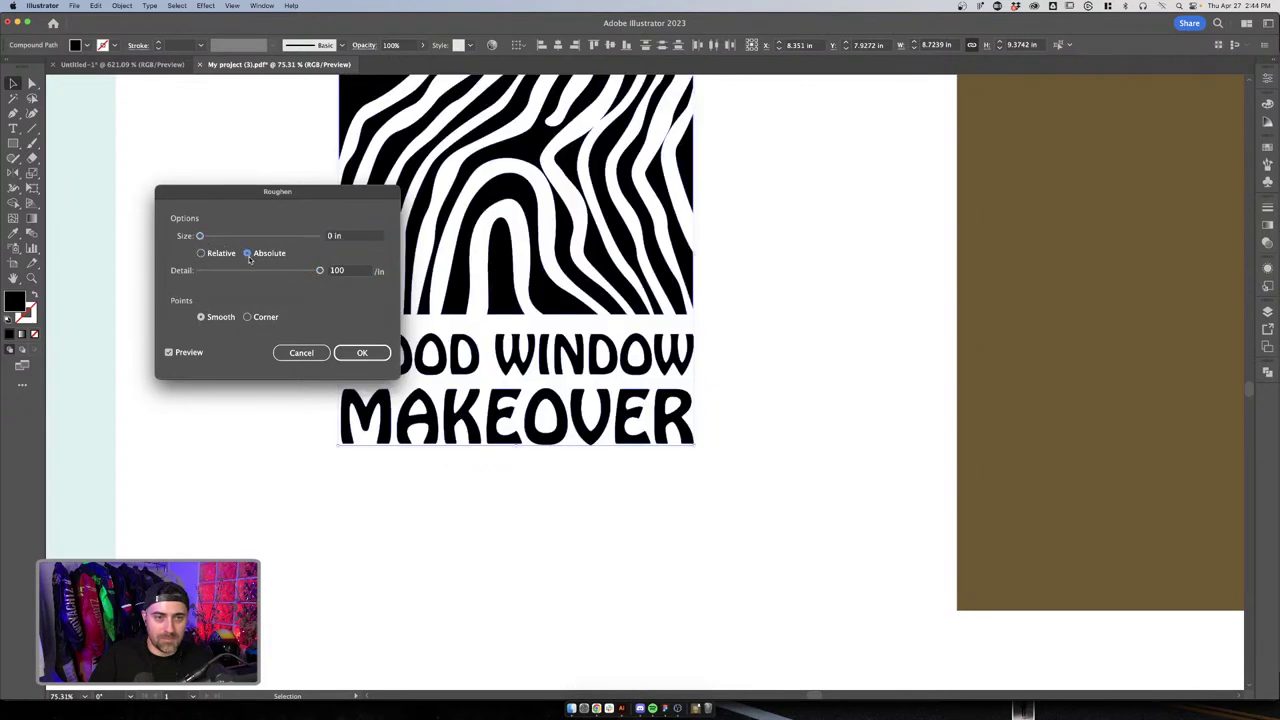
left_click_drag(206, 239, 225, 275)
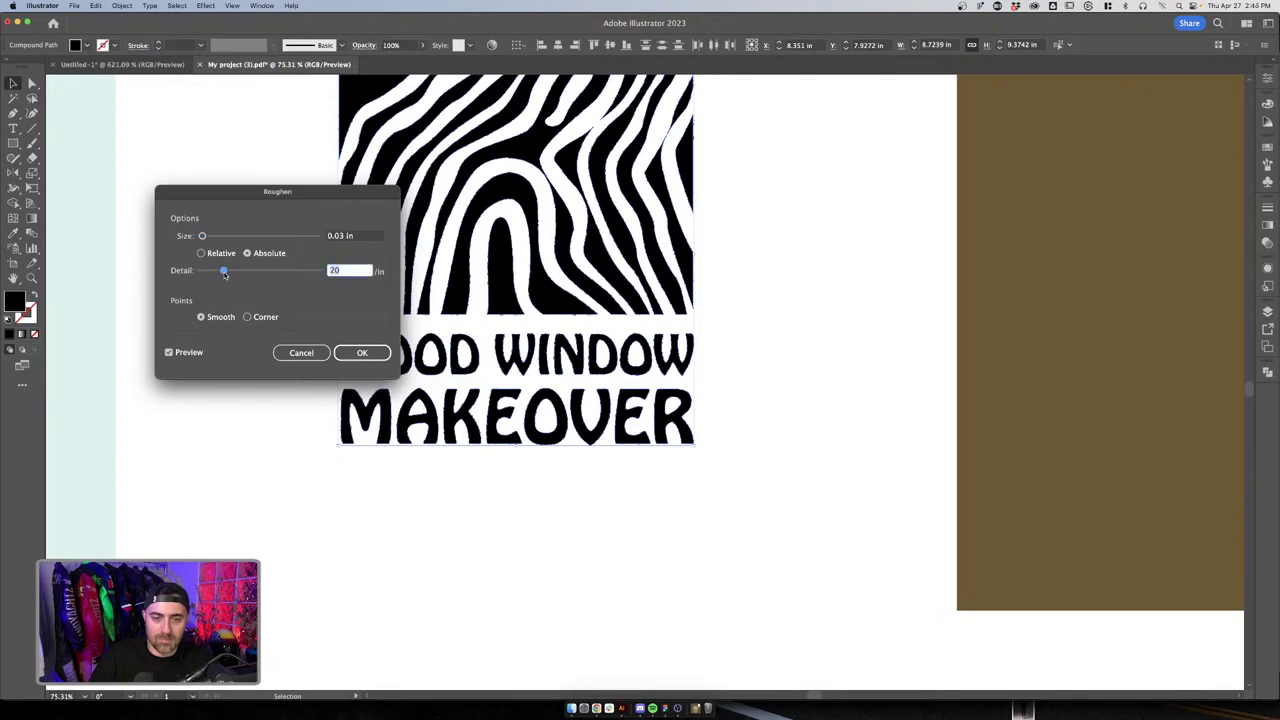
left_click(362, 352)
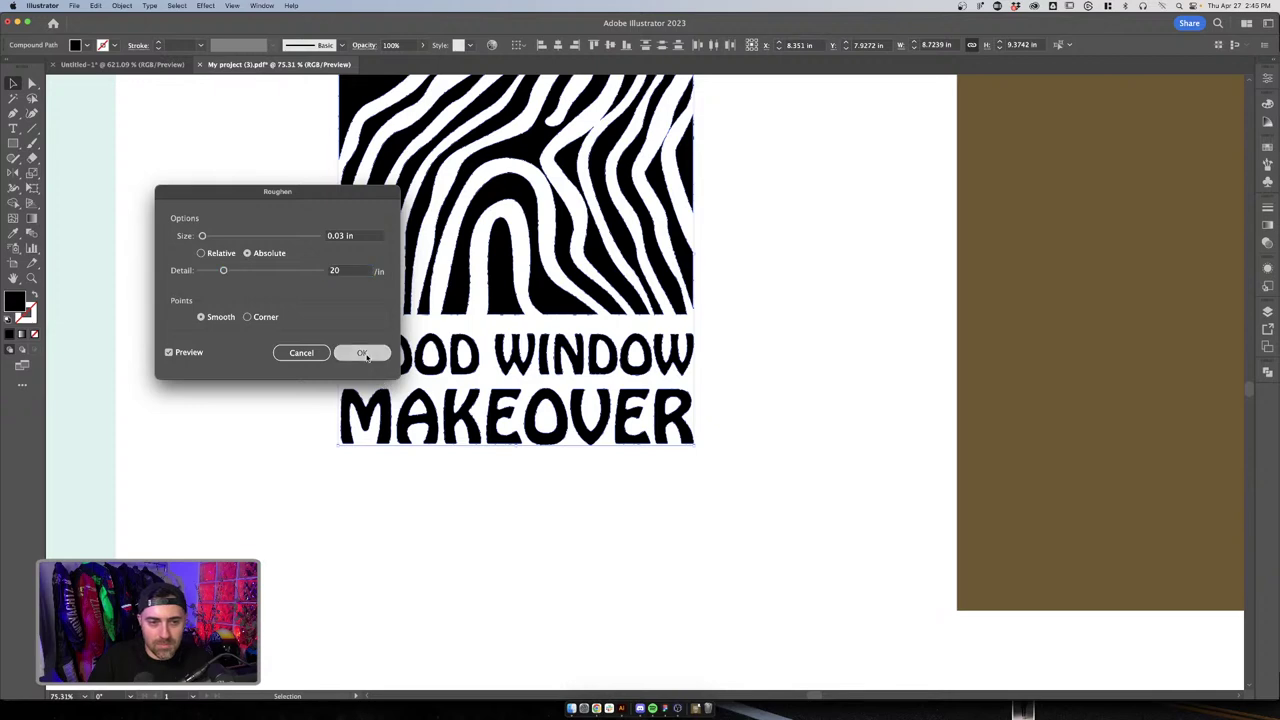
left_click(831, 294)
Marquee-select the entire roughened logo artwork
scroll(831, 296, "up", 2)
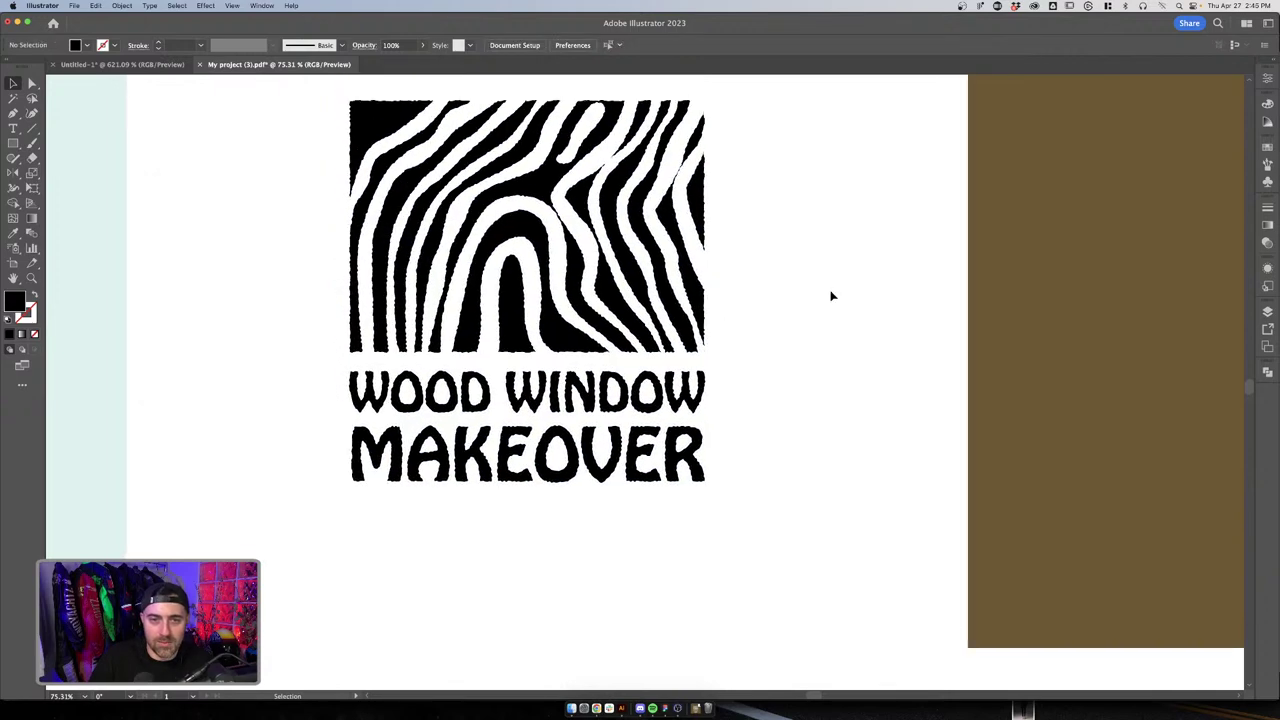
scroll(831, 296, "down", 2)
scroll(743, 394, "down", 1)
left_click(700, 420)
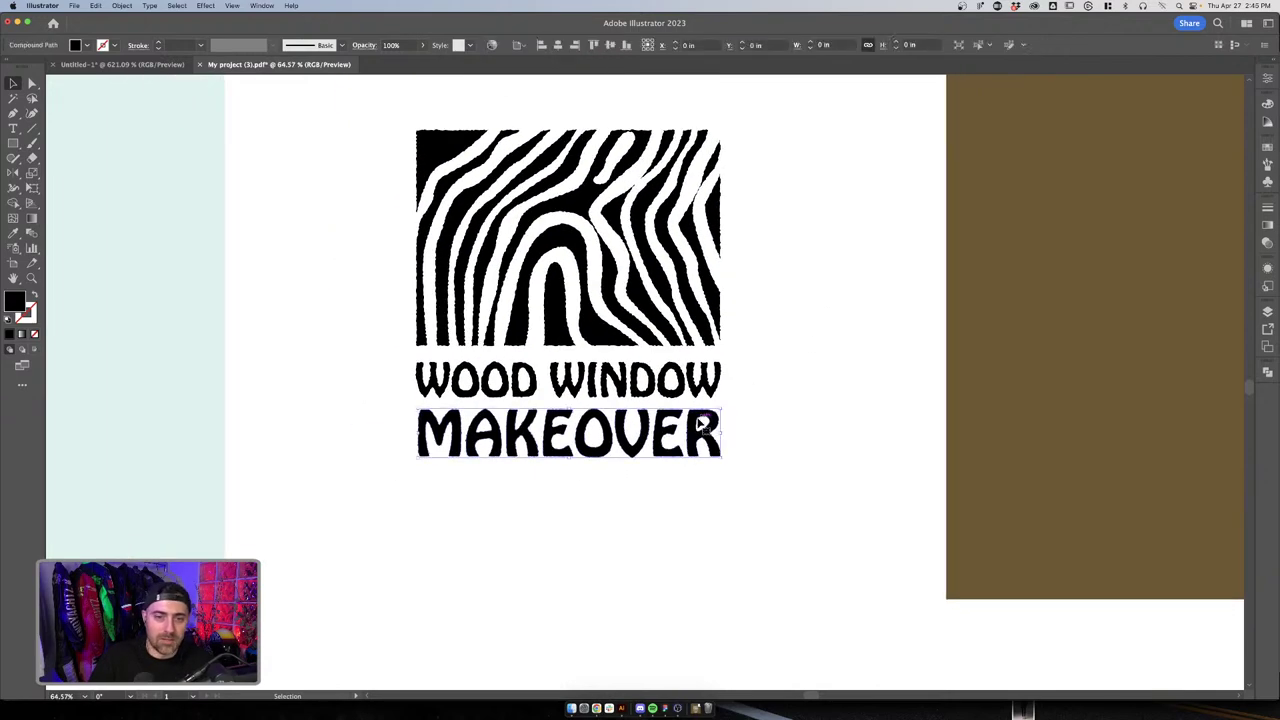
left_click(765, 435)
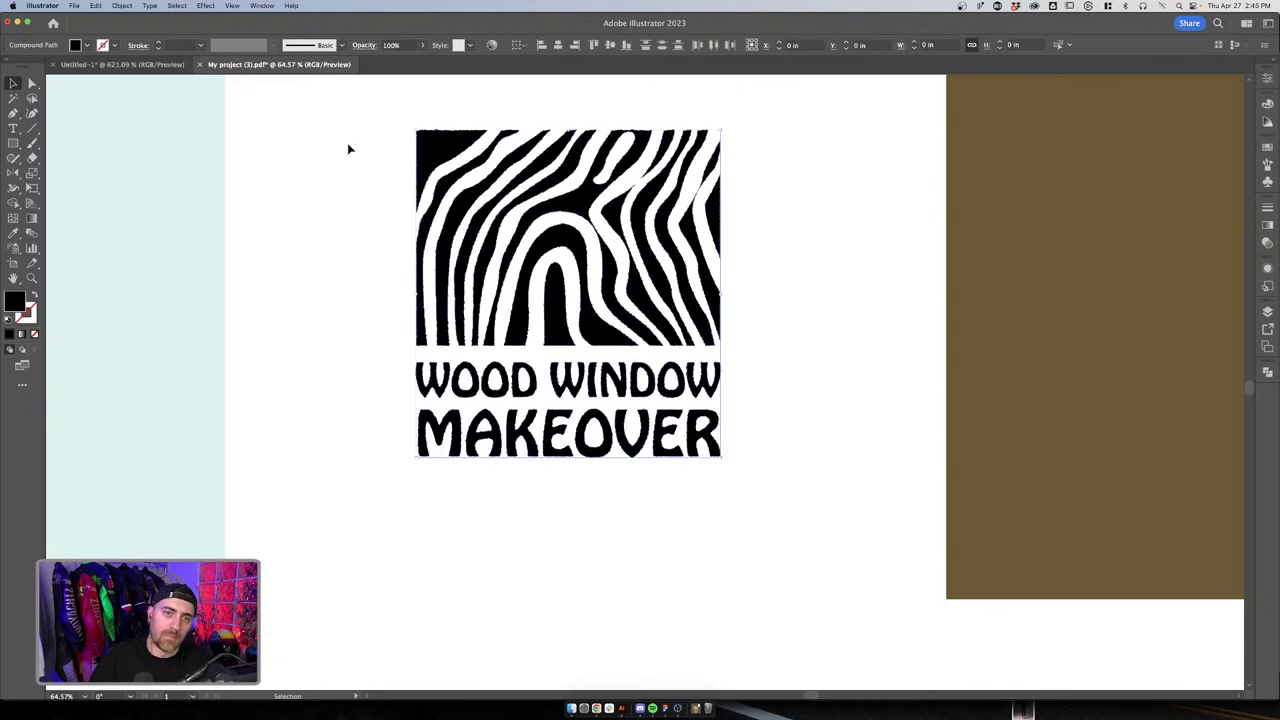
left_click_drag(390, 115, 758, 466)
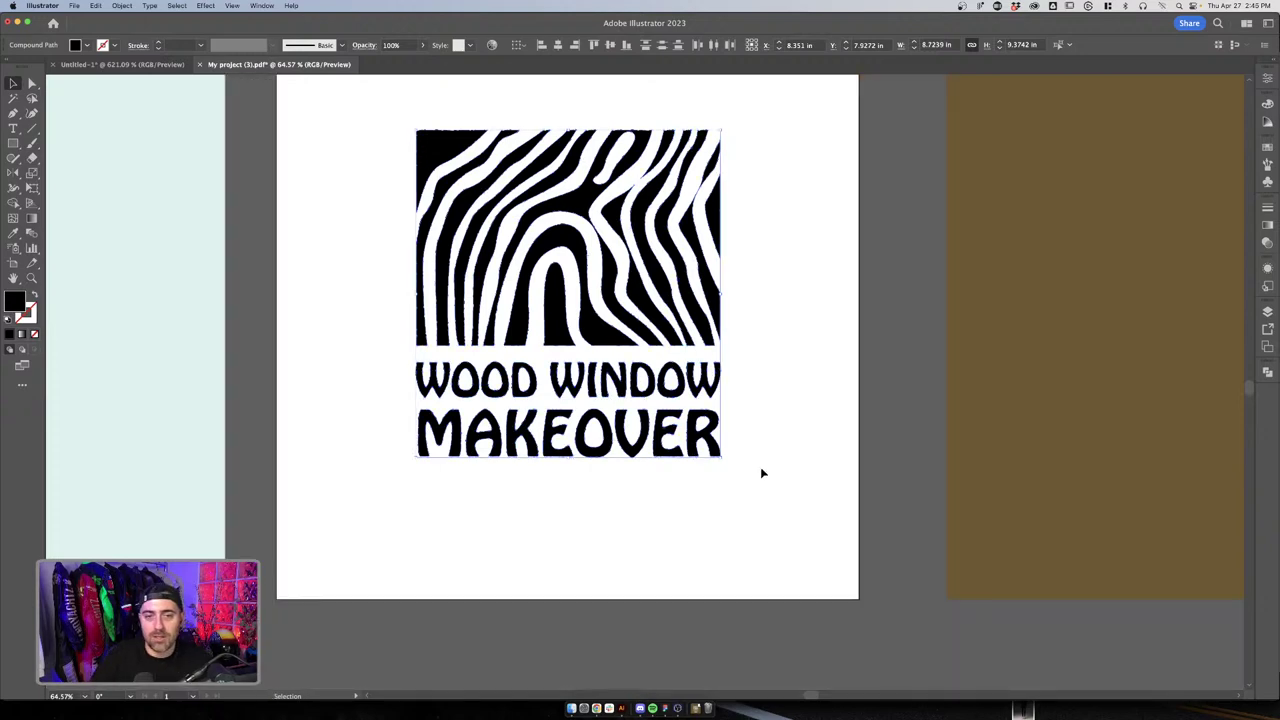
Scale the logo up to fill the artboard and shift it down to centre it
scroll(760, 470, "down", 2)
left_click_drag(732, 186, 844, 97)
left_click_drag(654, 184, 630, 193)
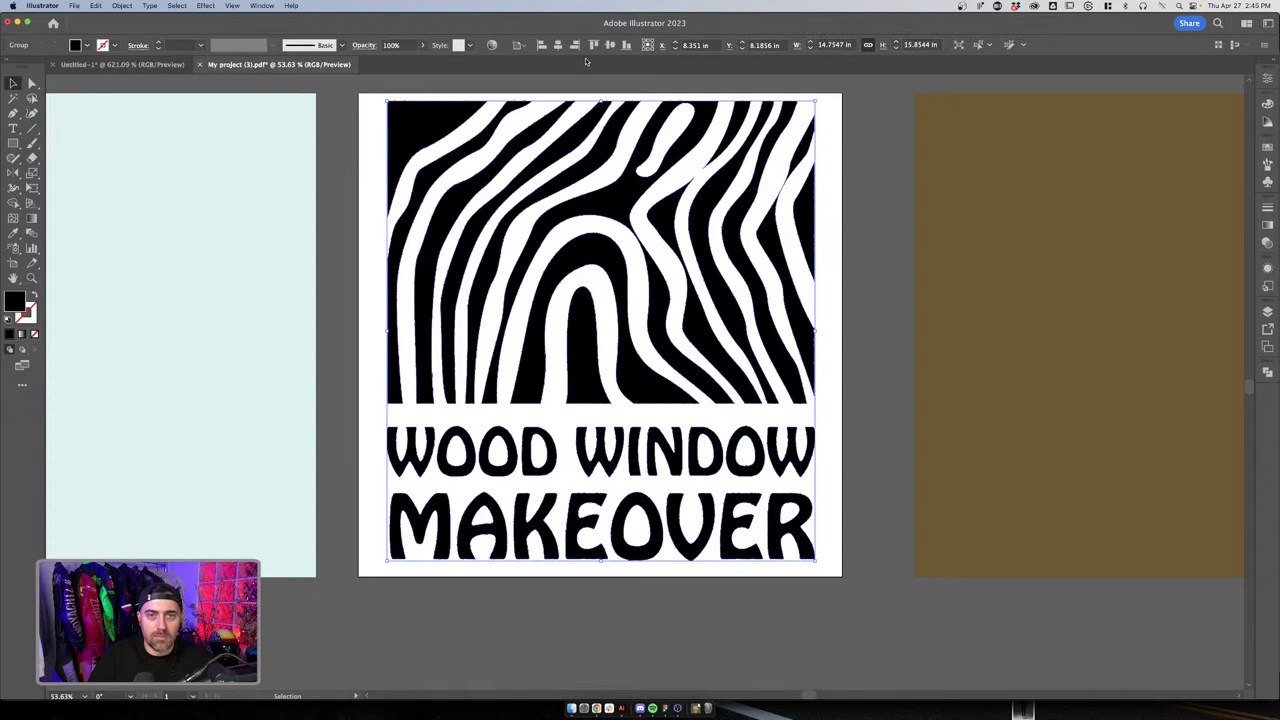
left_click(610, 45)
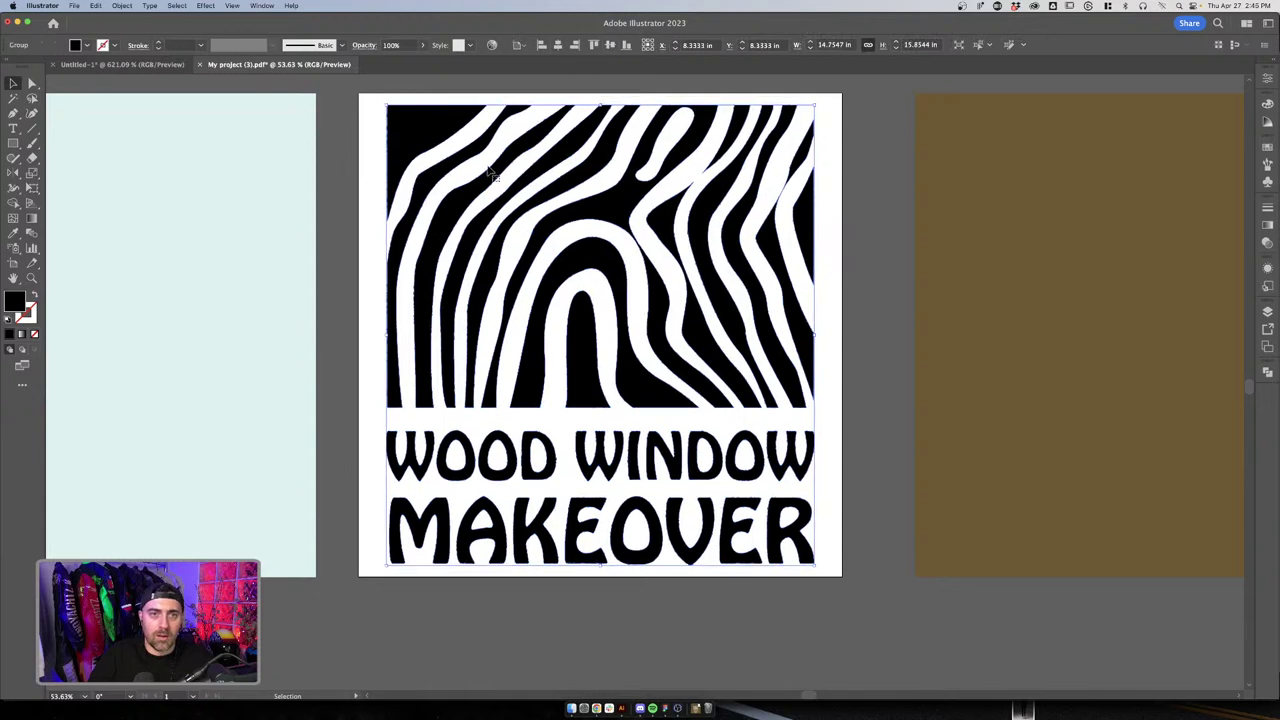
left_click(359, 147)
left_click(73, 7)
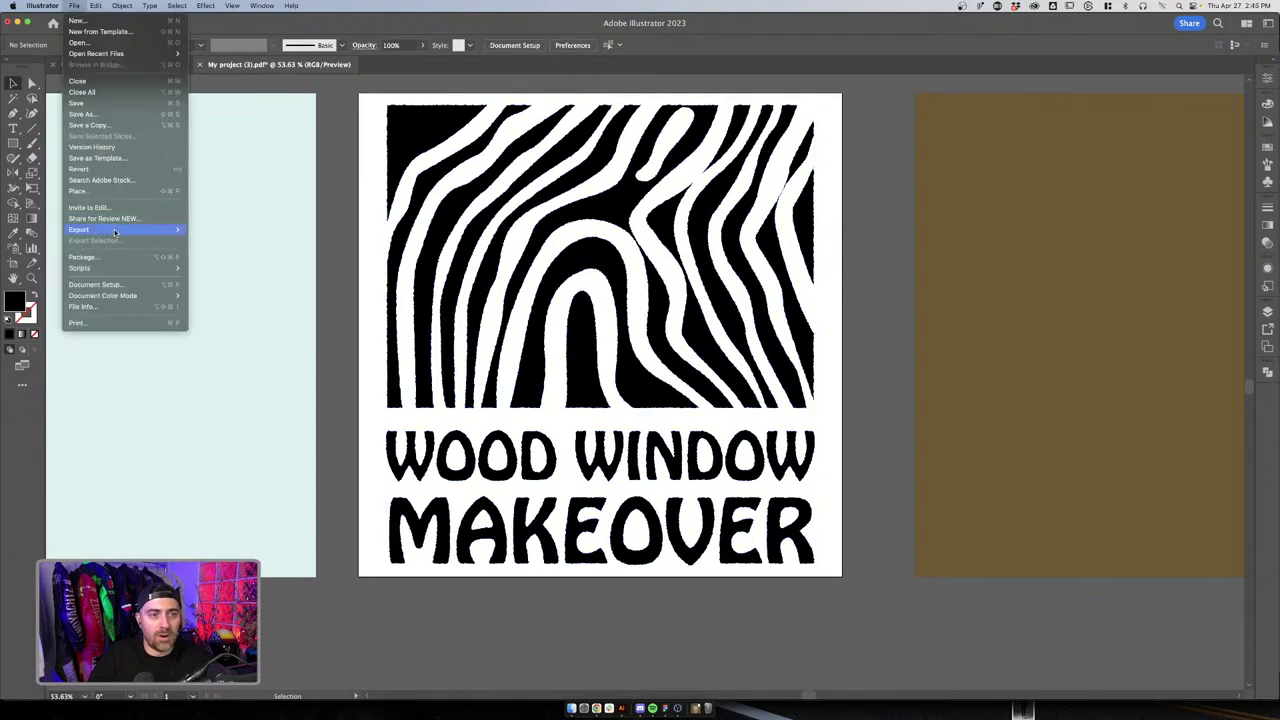
Cancel a first Export As attempt and select the logo's artboard
mouse_move(116, 232)
left_click(210, 241)
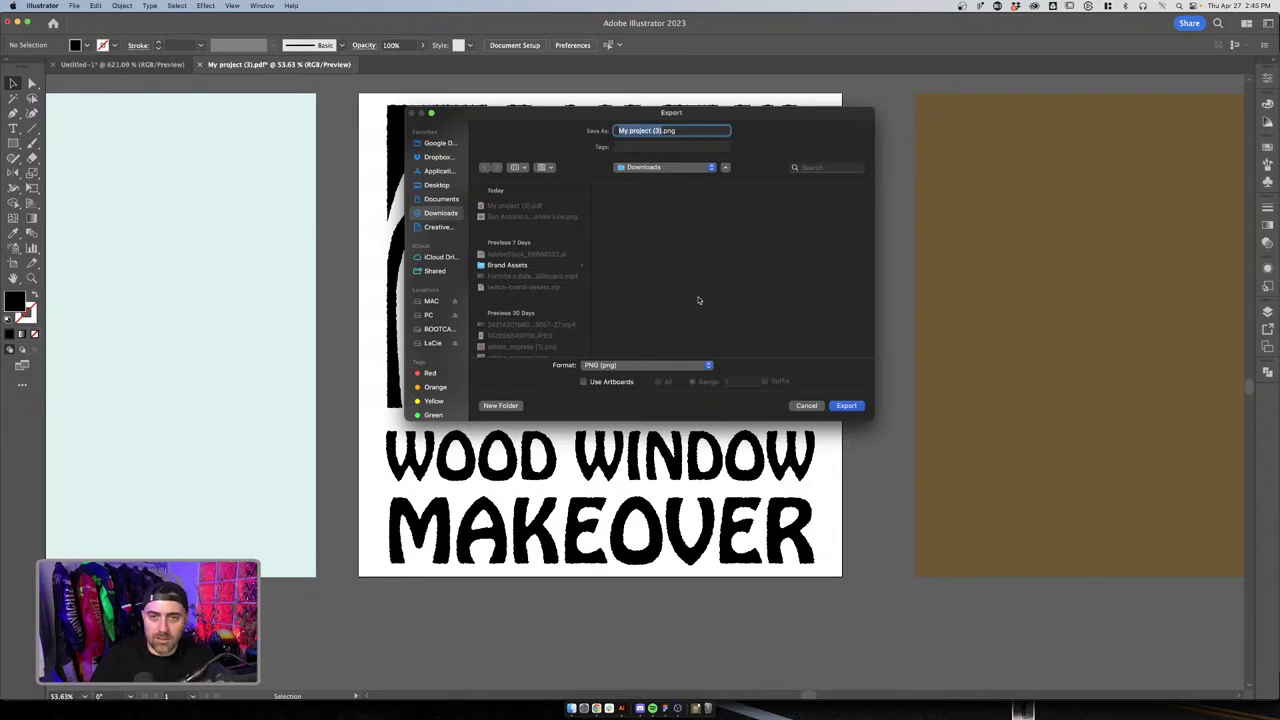
left_click(805, 404)
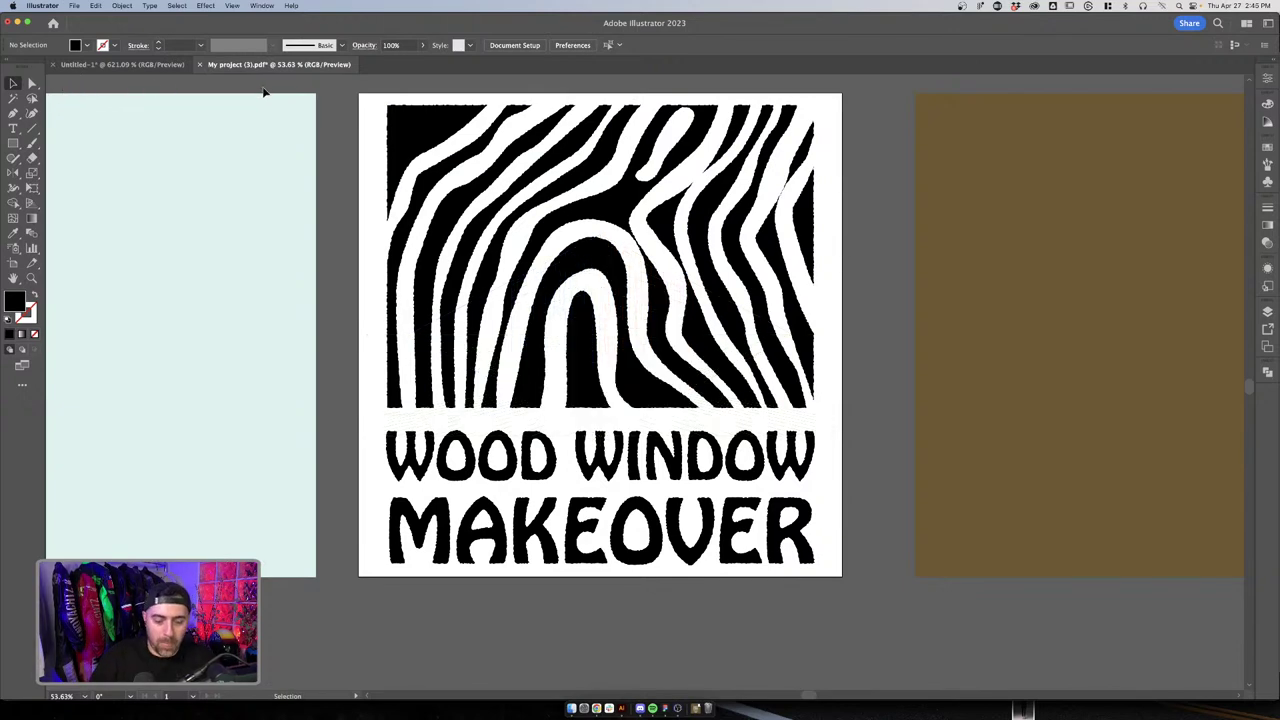
key("shift+o")
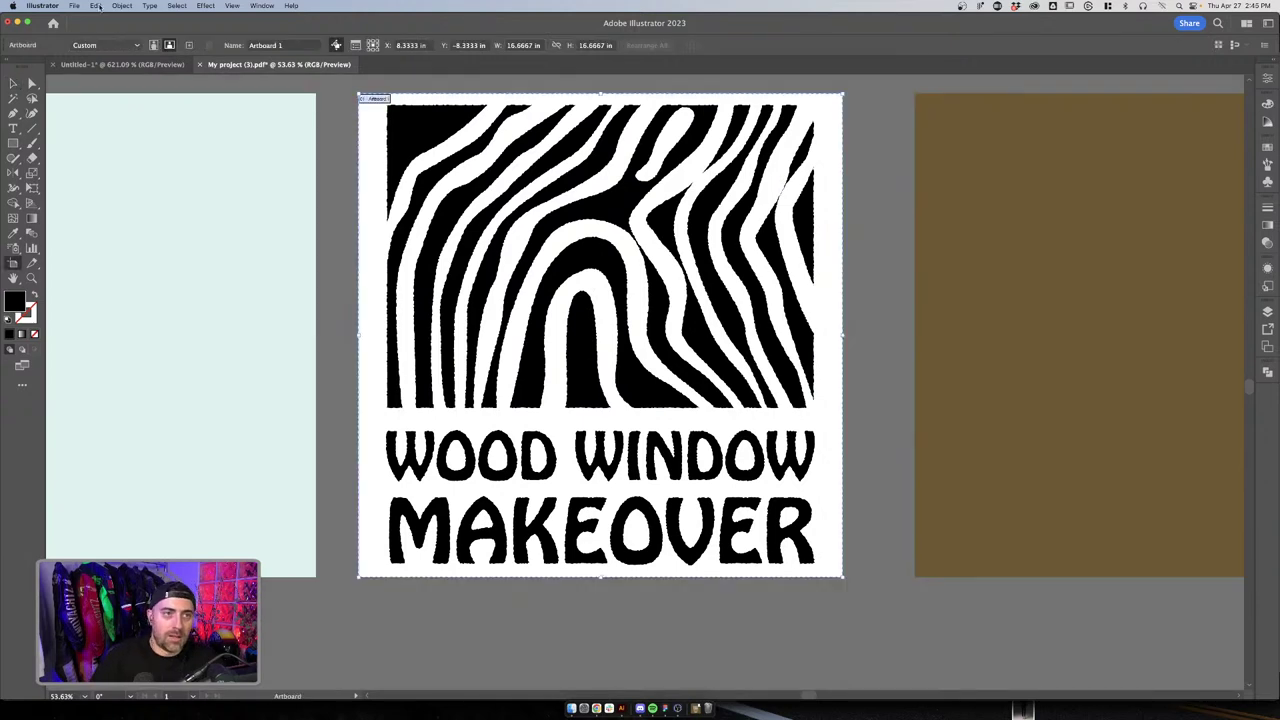
Export the artboard as a 300 ppi PNG named Woodlogo
left_click(74, 6)
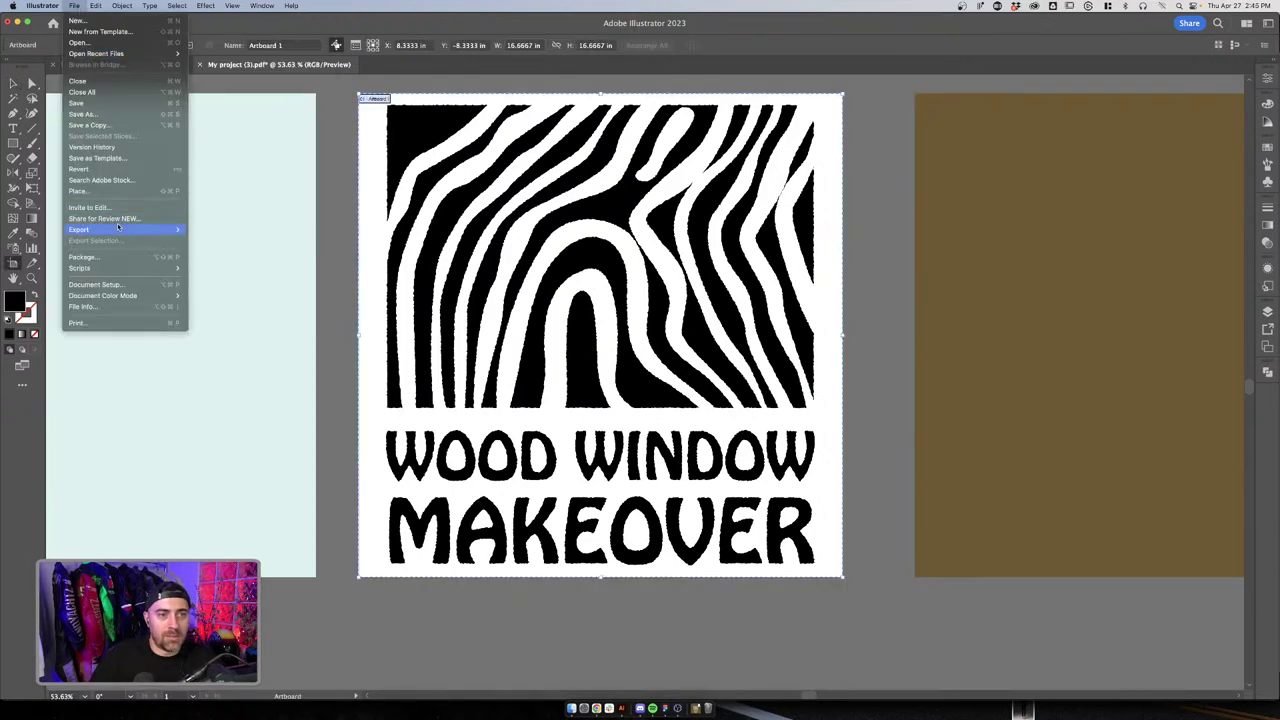
mouse_move(140, 224)
left_click(240, 242)
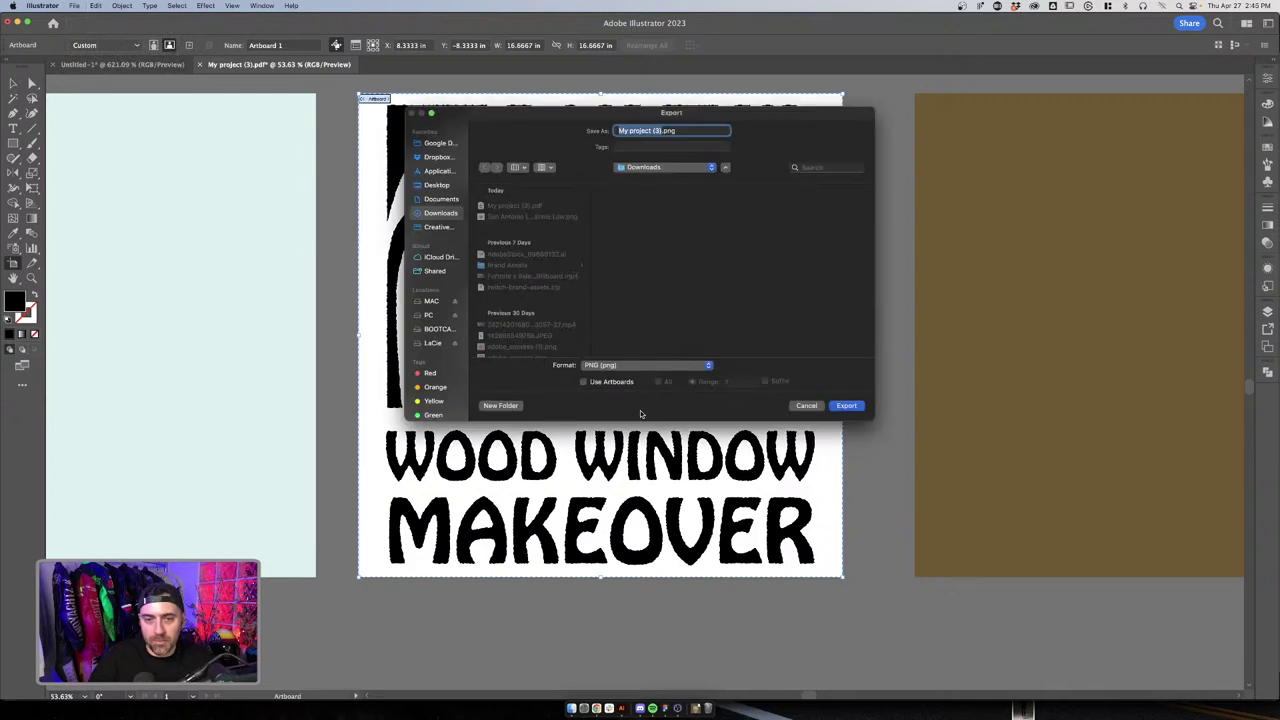
left_click(600, 384)
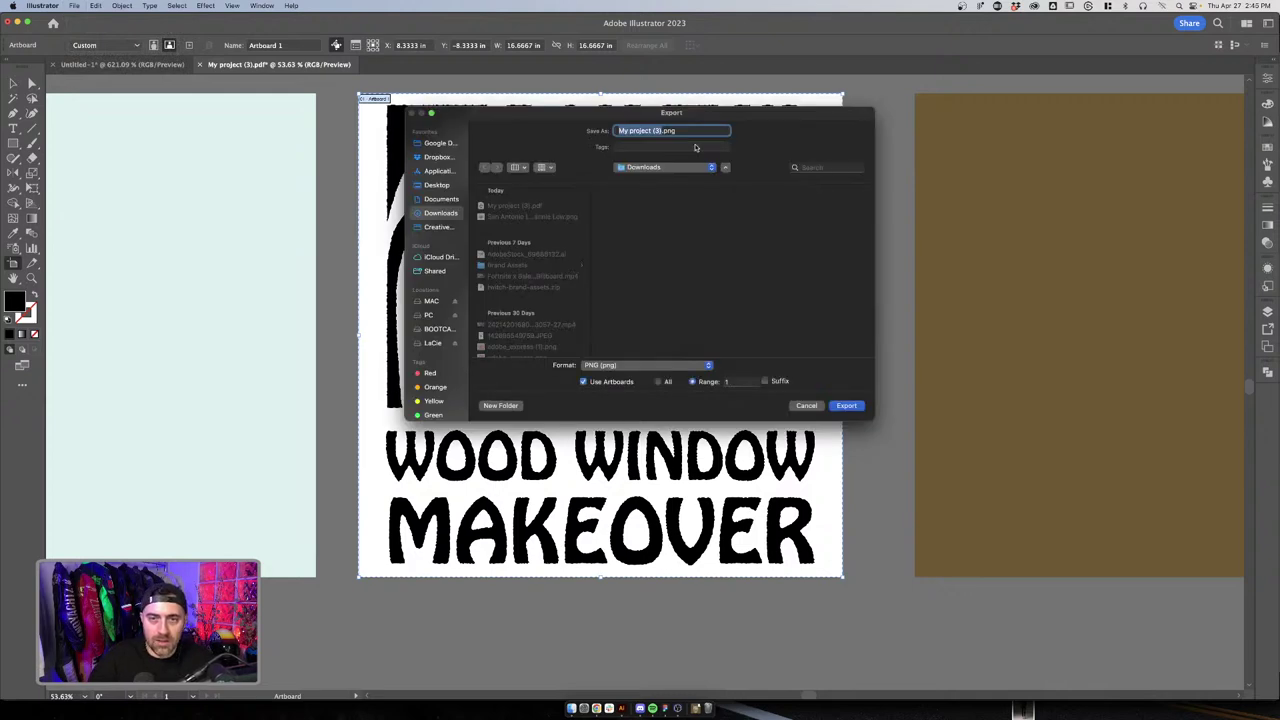
type("Woodlogo")
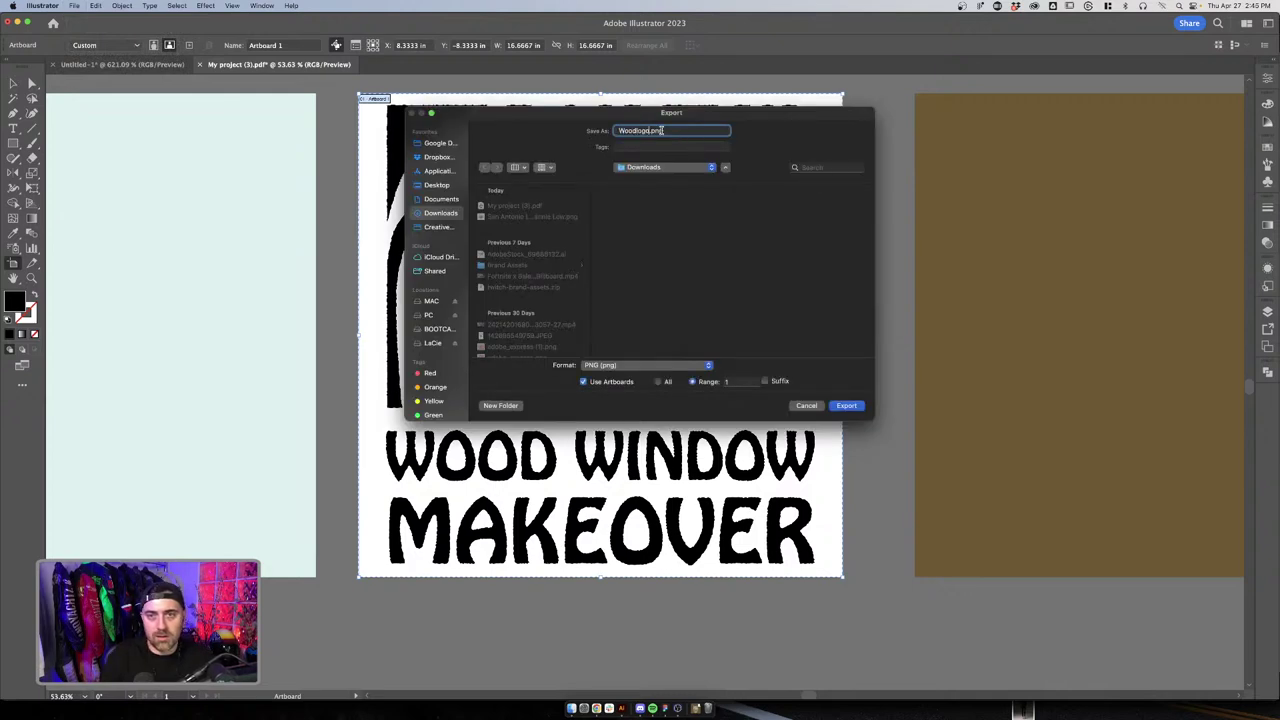
left_click(846, 405)
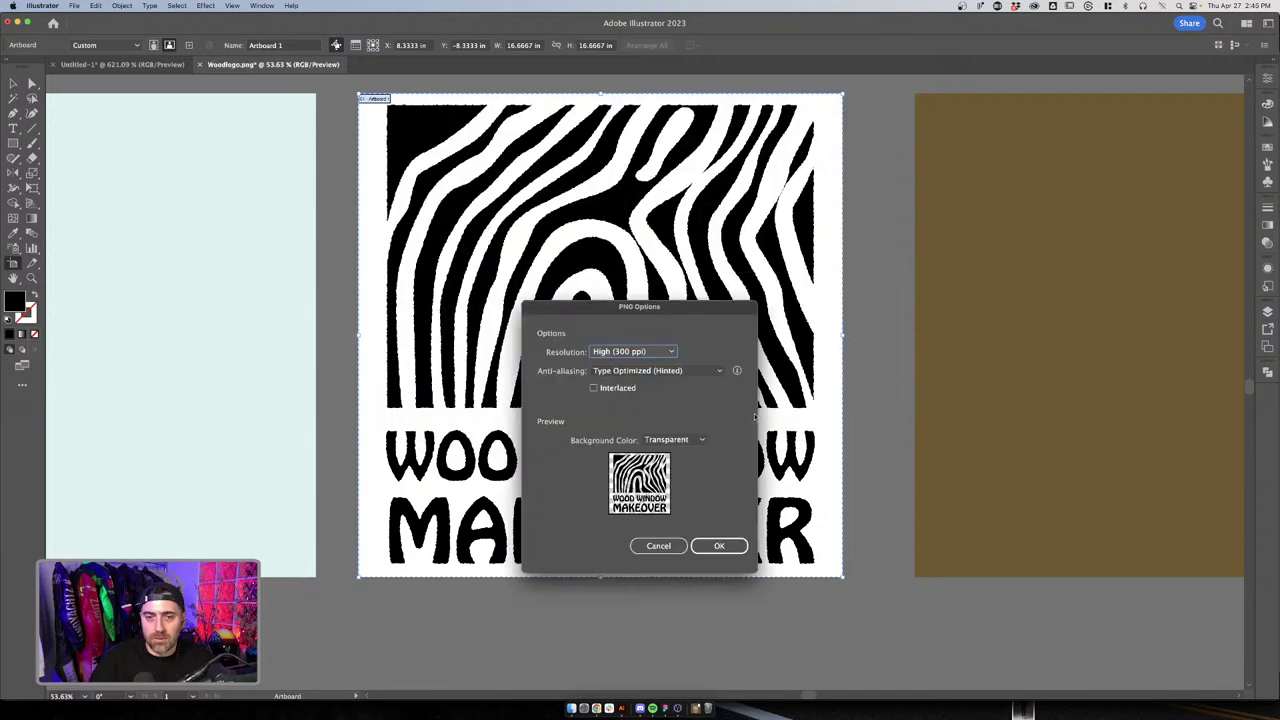
left_click(718, 546)
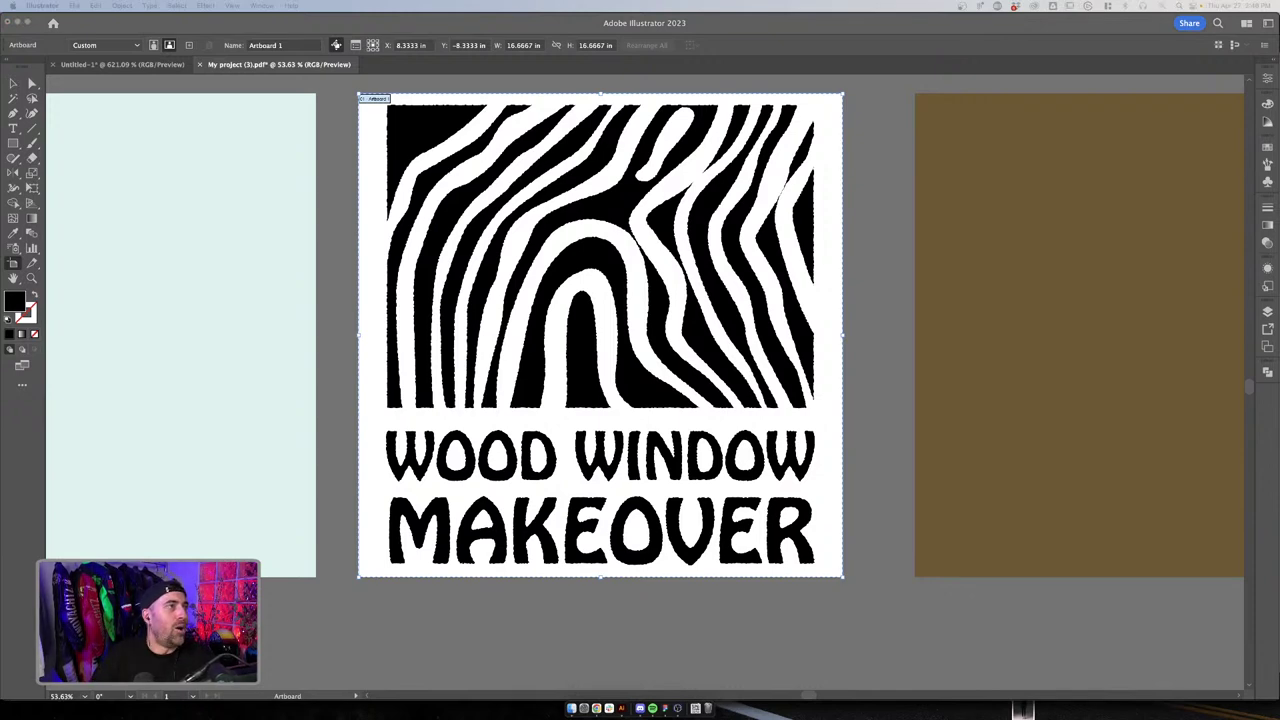
Maximize the Chrome window and show the zebra wood image results
key("super+Tab")
left_click_drag(496, 33, 632, 33)
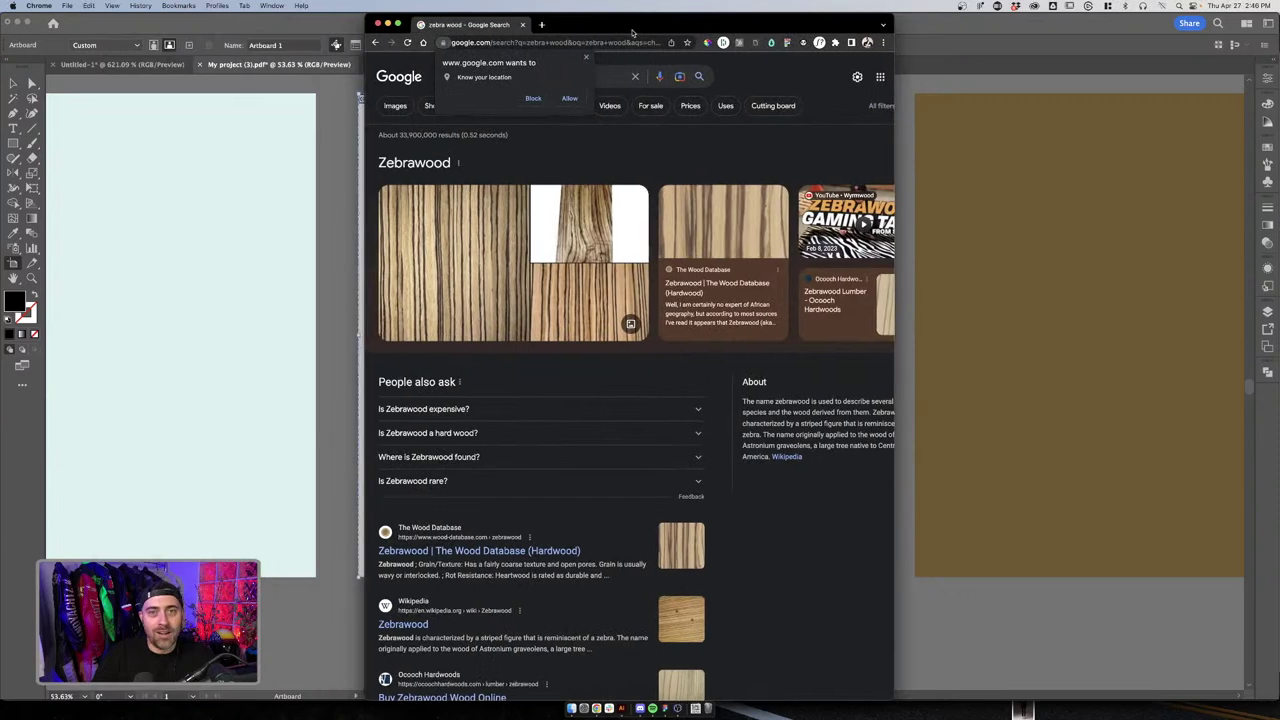
double_click(631, 29)
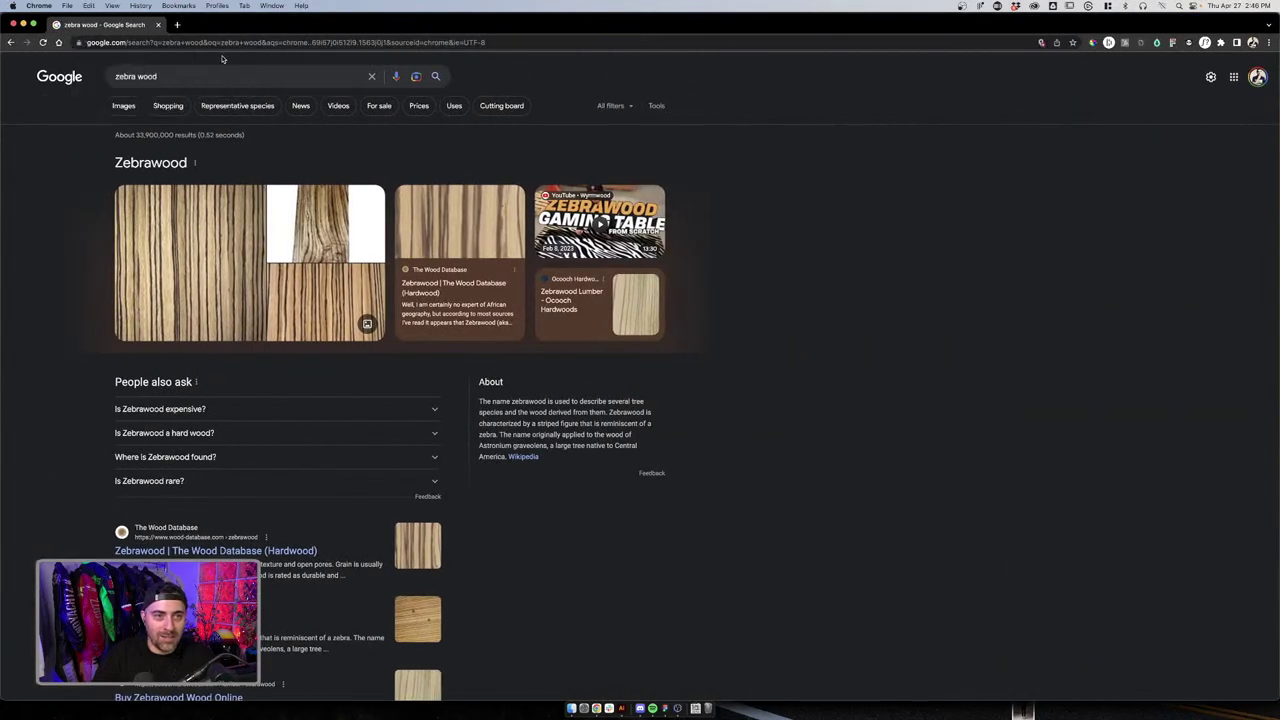
left_click(127, 108)
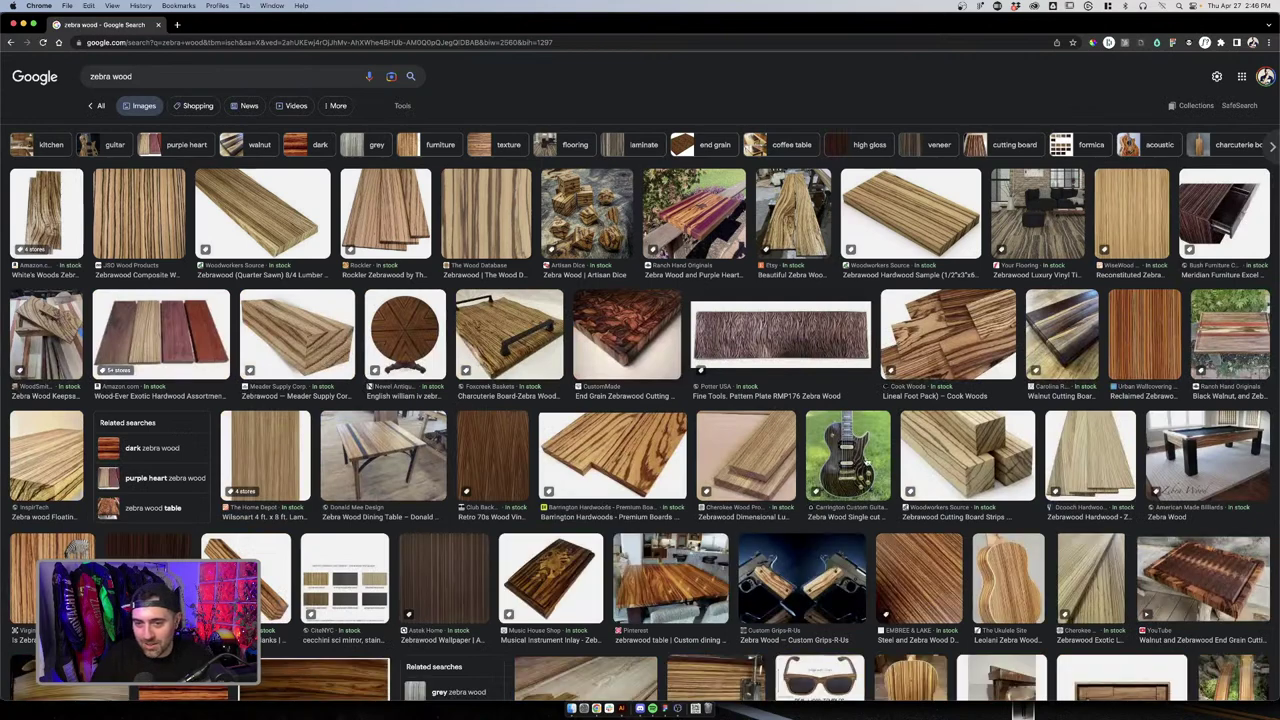
Browse the zebra wood images, preview a wood slab, then close the search
scroll(866, 462, "up", 5)
scroll(866, 463, "down", 1)
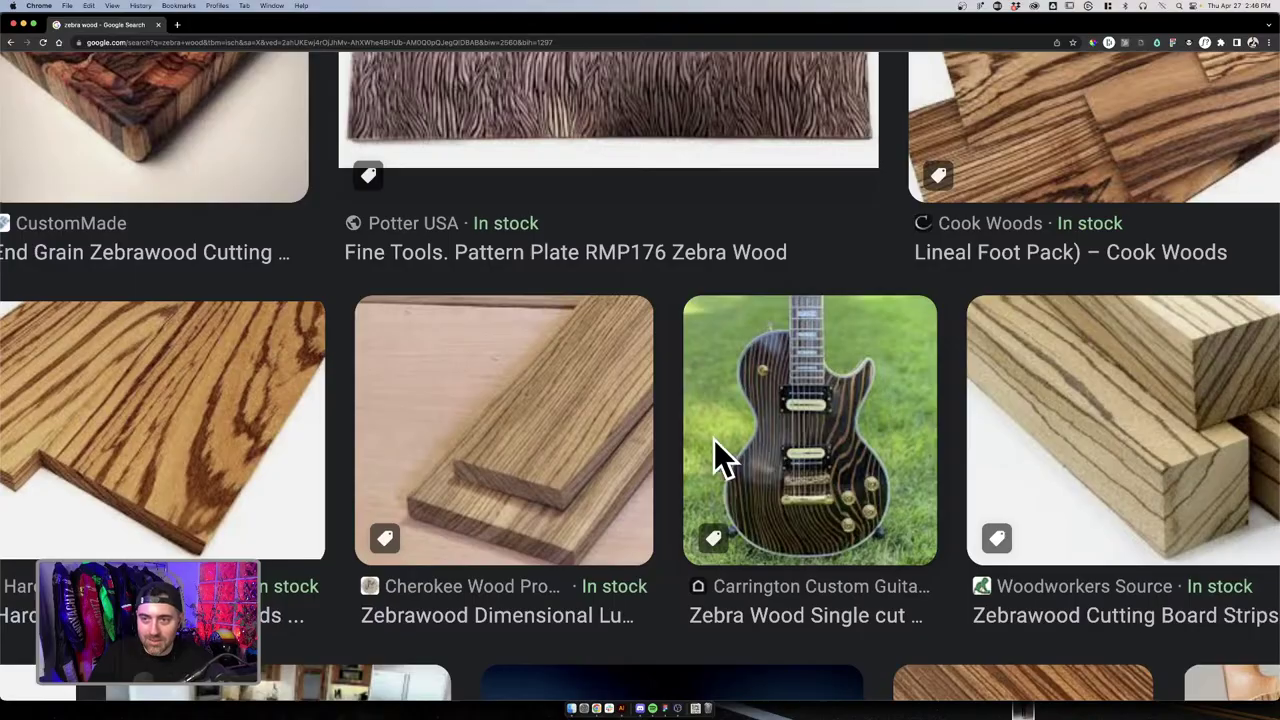
scroll(714, 440, "down", 5)
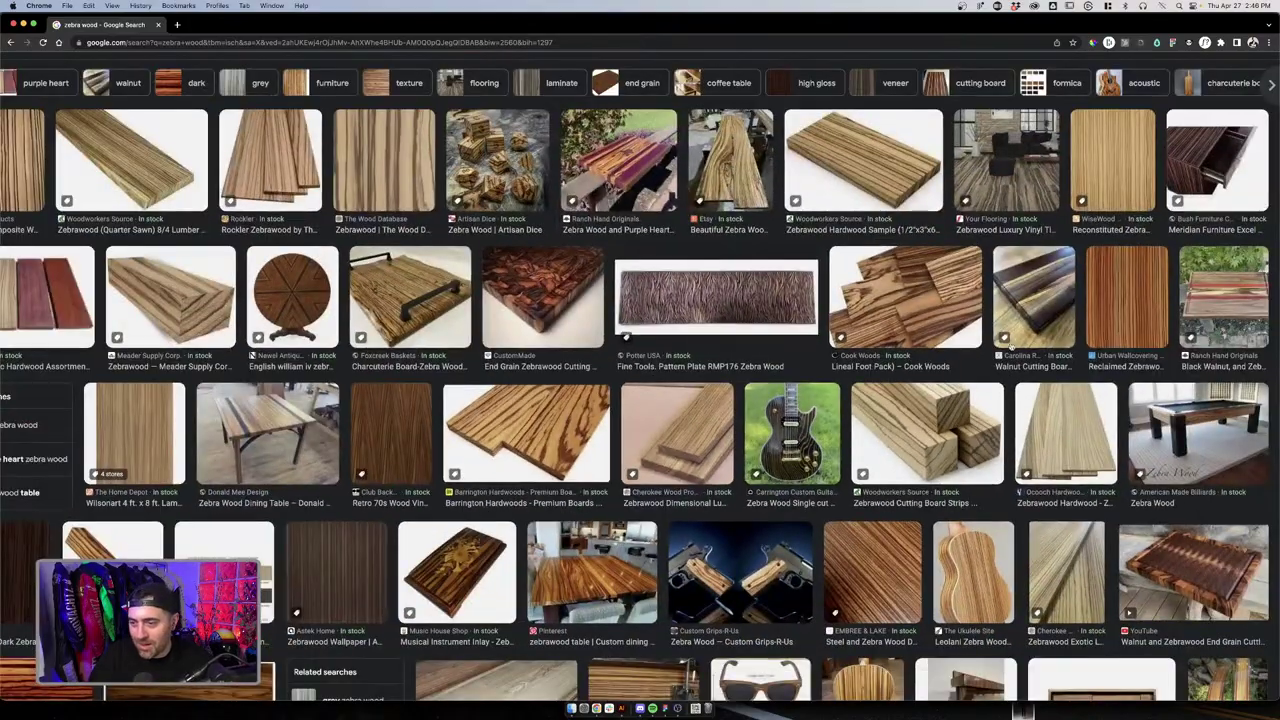
scroll(1008, 342, "down", 10)
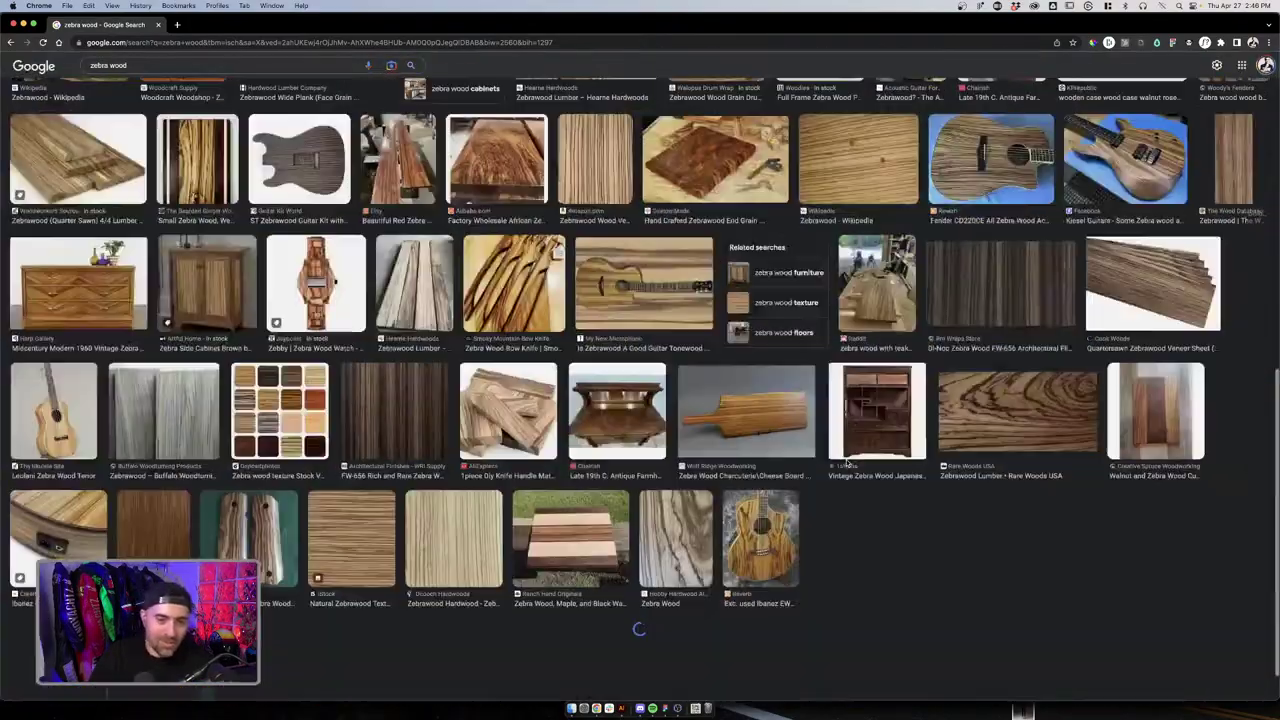
scroll(845, 455, "down", 5)
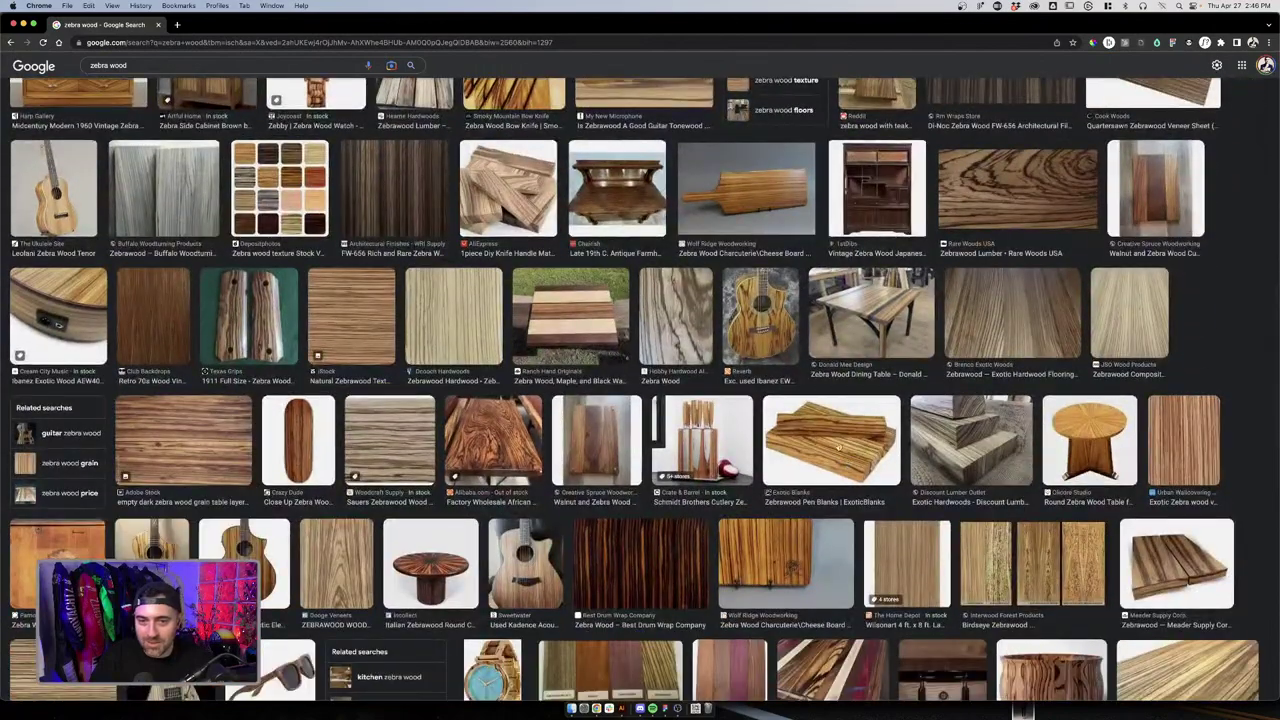
left_click(529, 422)
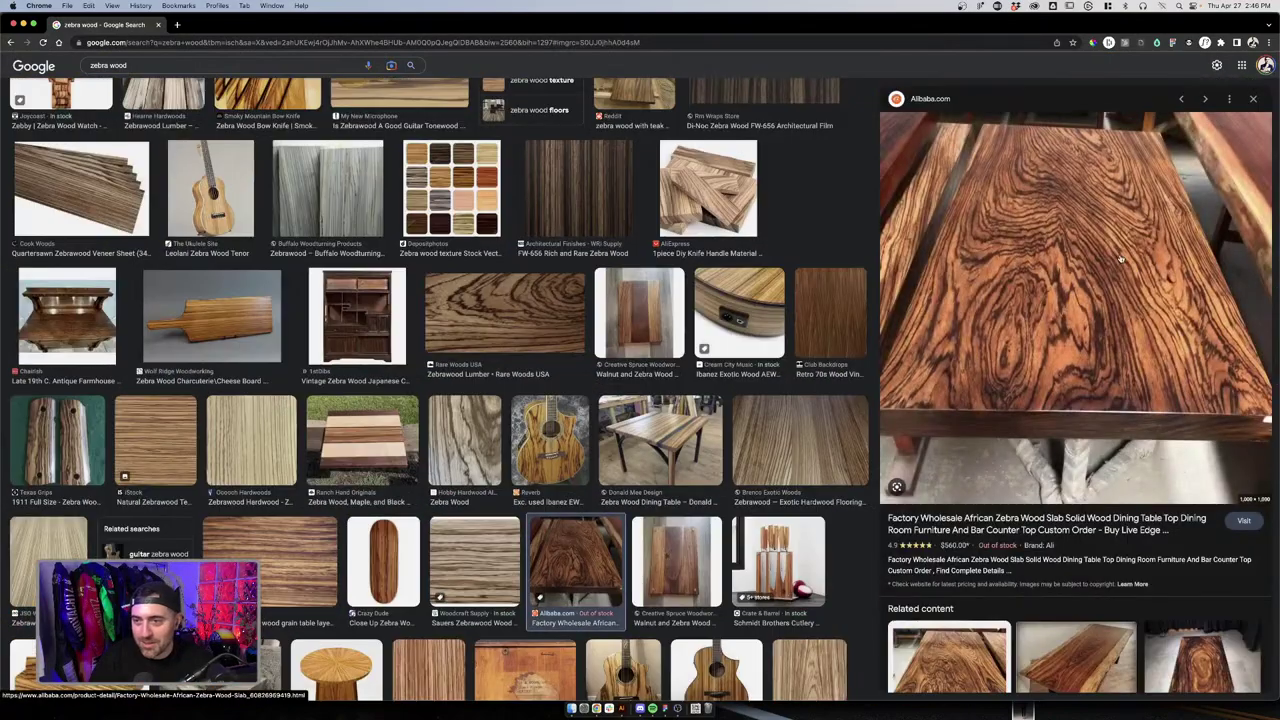
scroll(1121, 260, "up", 5)
scroll(300, 229, "down", 5)
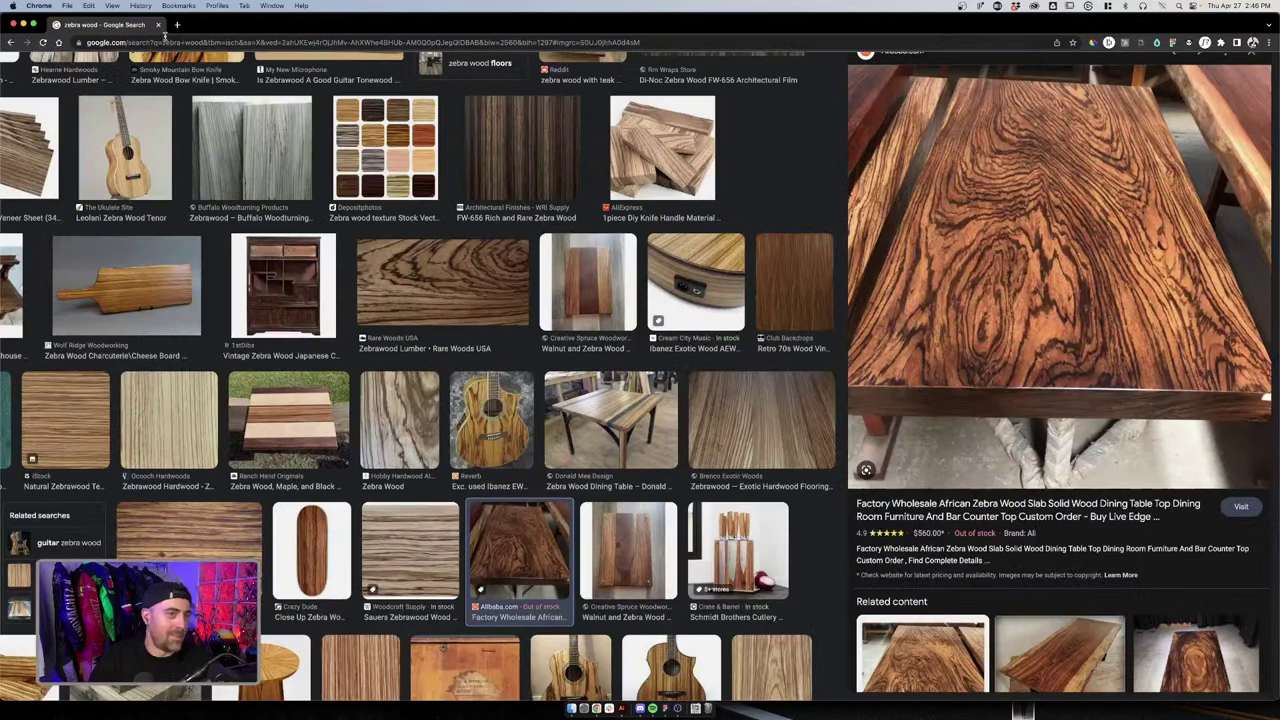
left_click(158, 24)
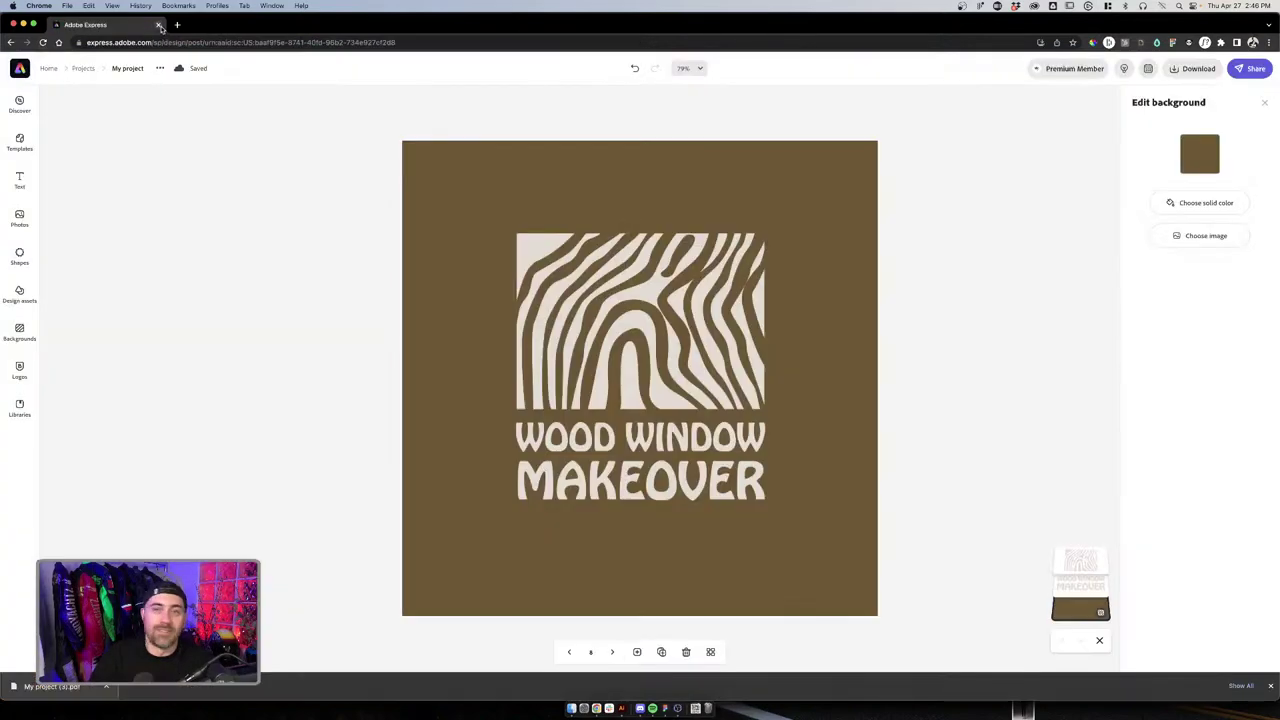
Retitle the Express project 'Wood Window Makeover' and go Home to save it
left_click(609, 709)
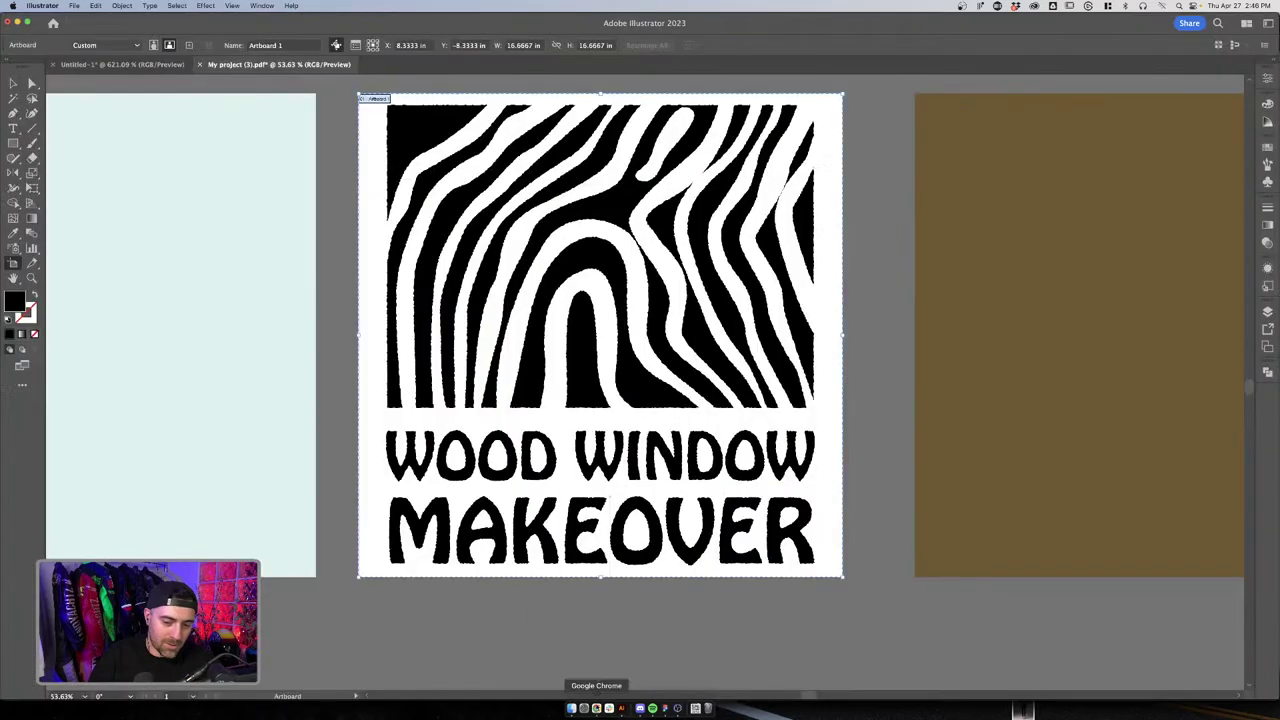
left_click(597, 709)
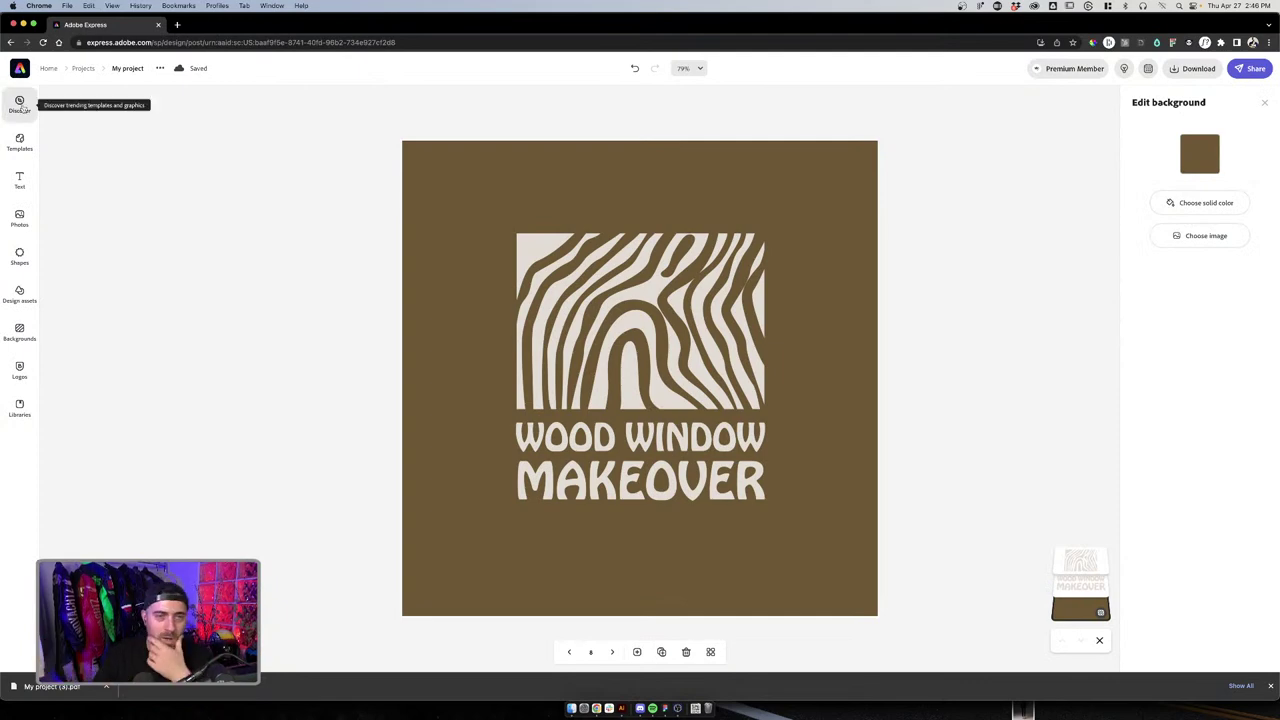
left_click(131, 91)
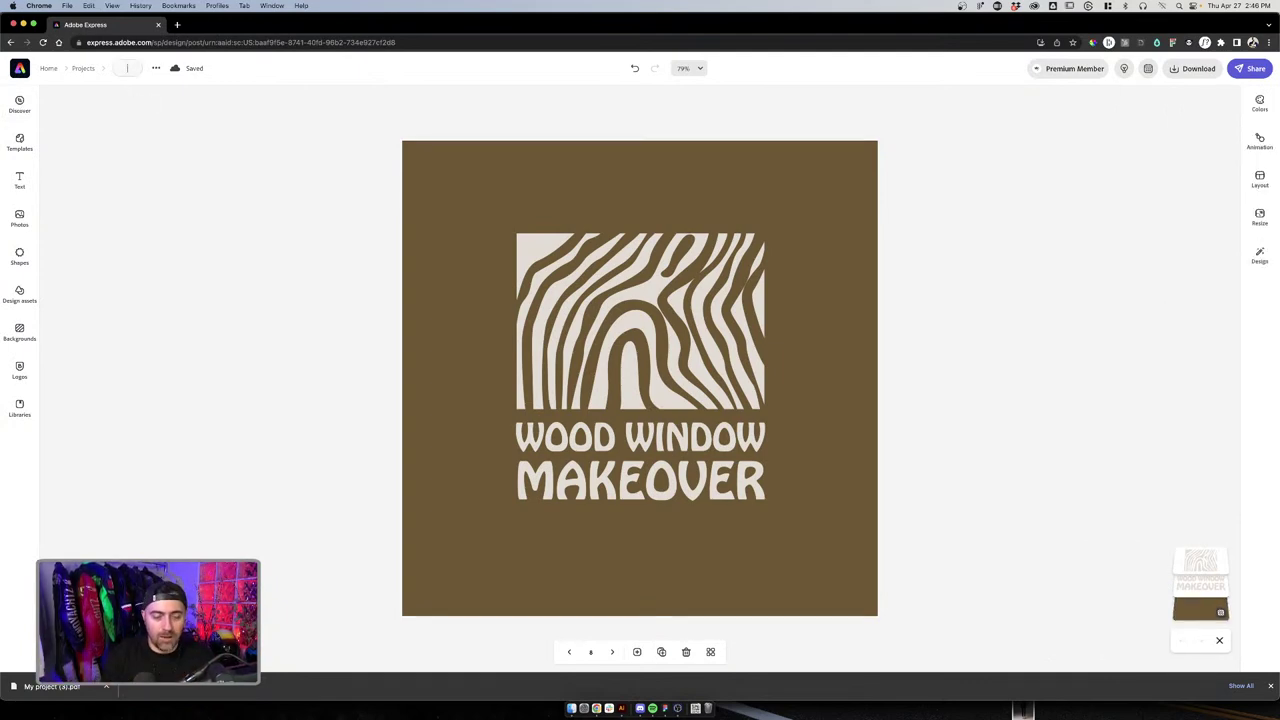
type("Wood Window M")
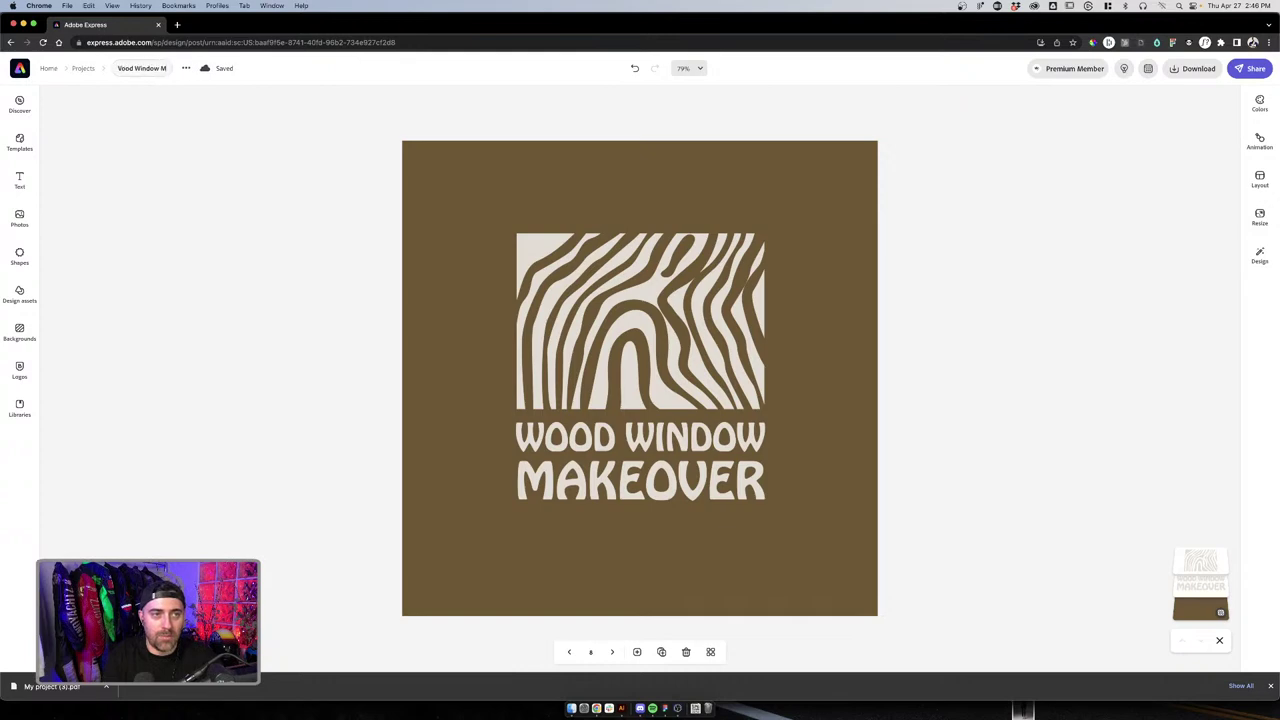
type("akeover")
key("Return")
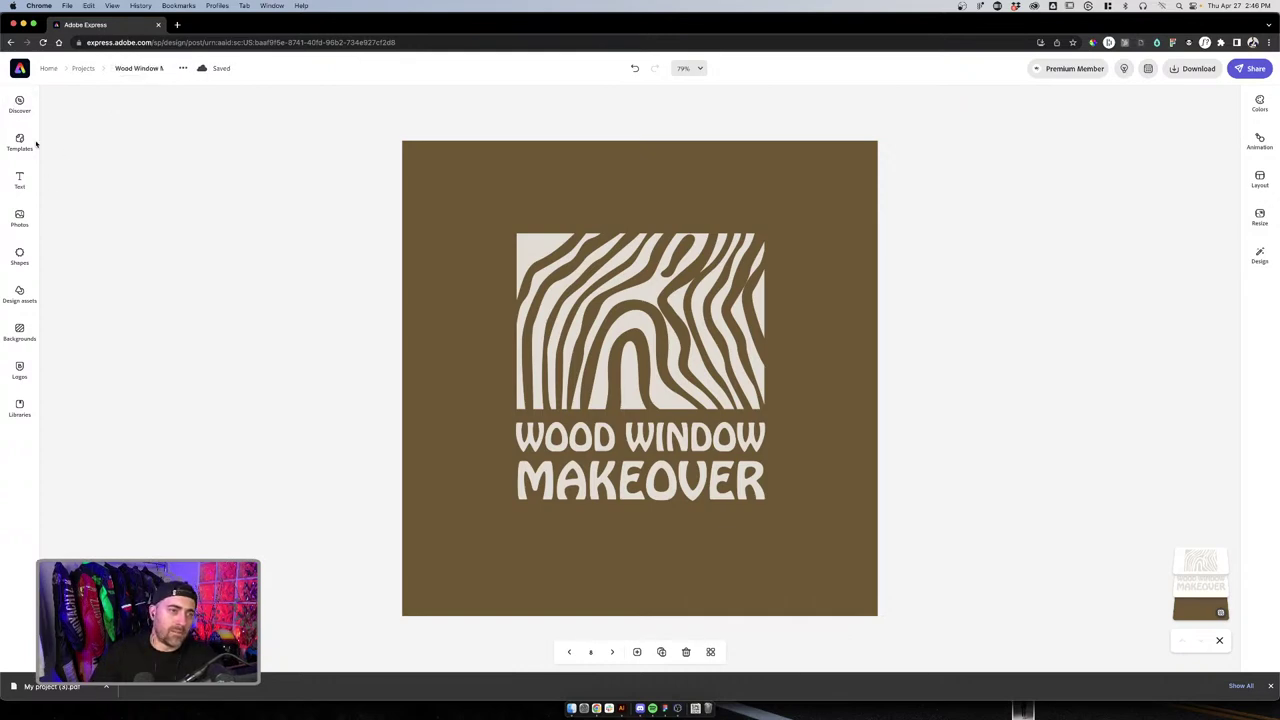
left_click(19, 104)
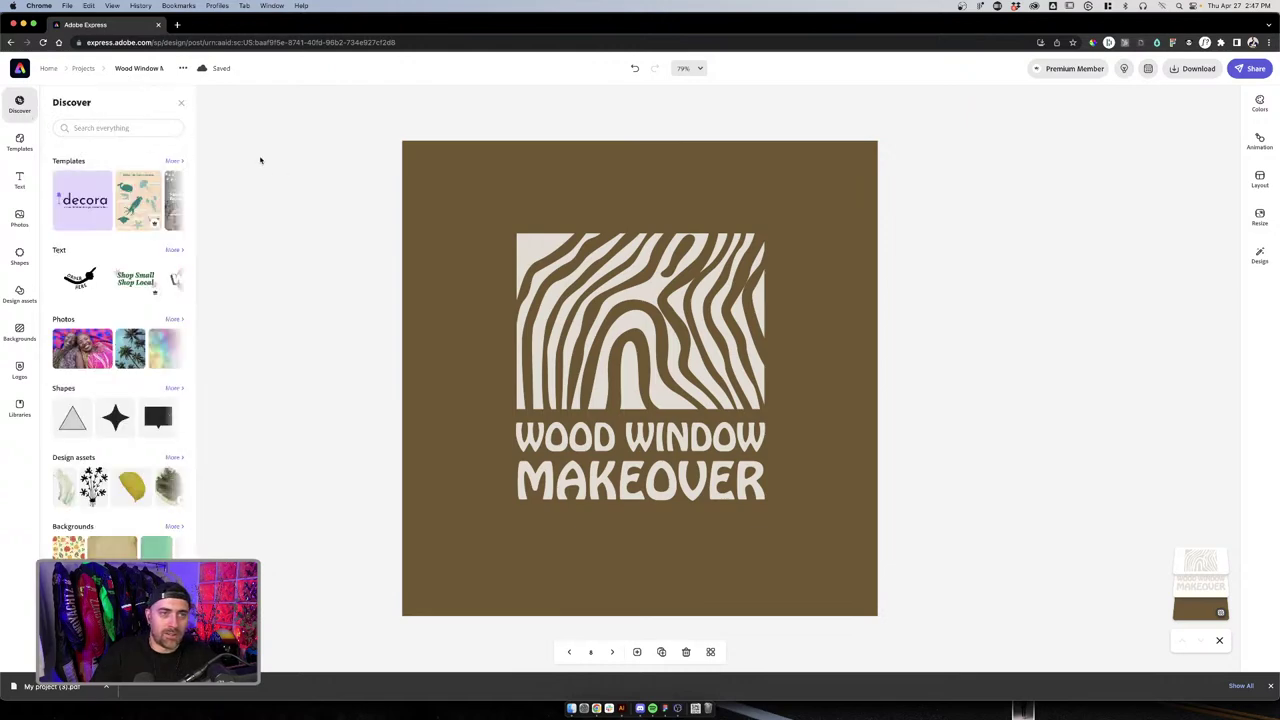
left_click(42, 67)
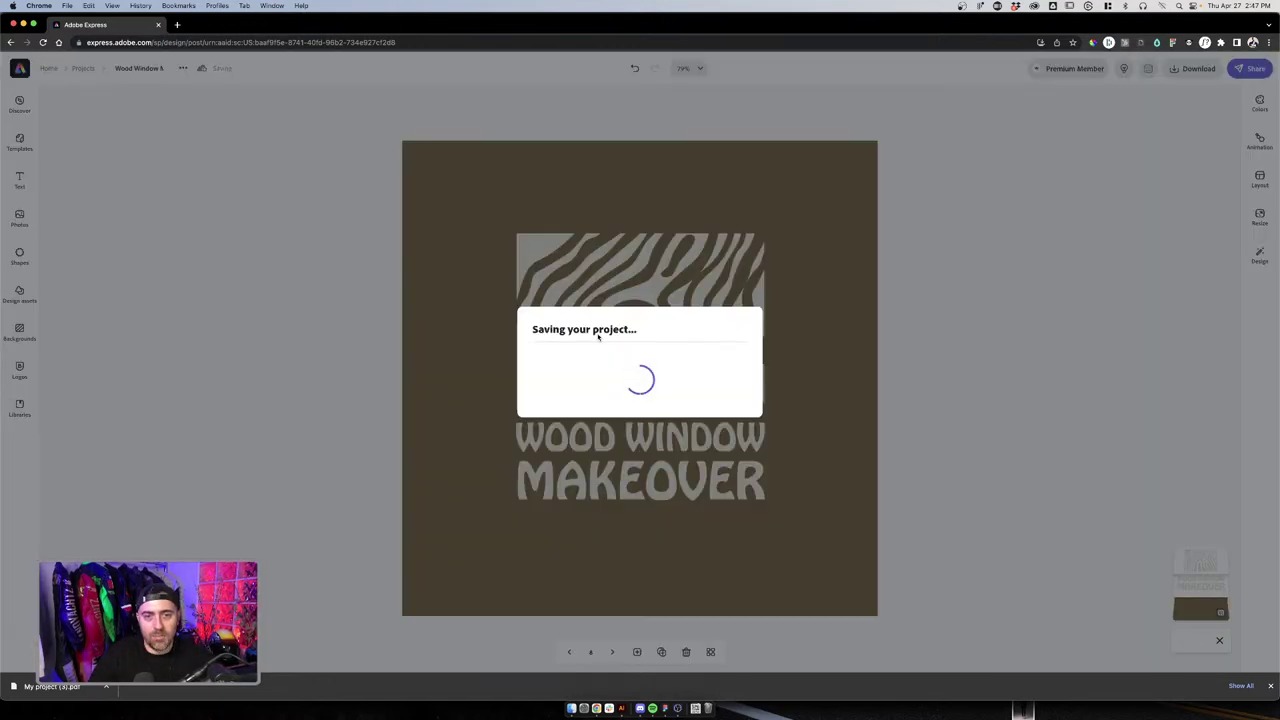
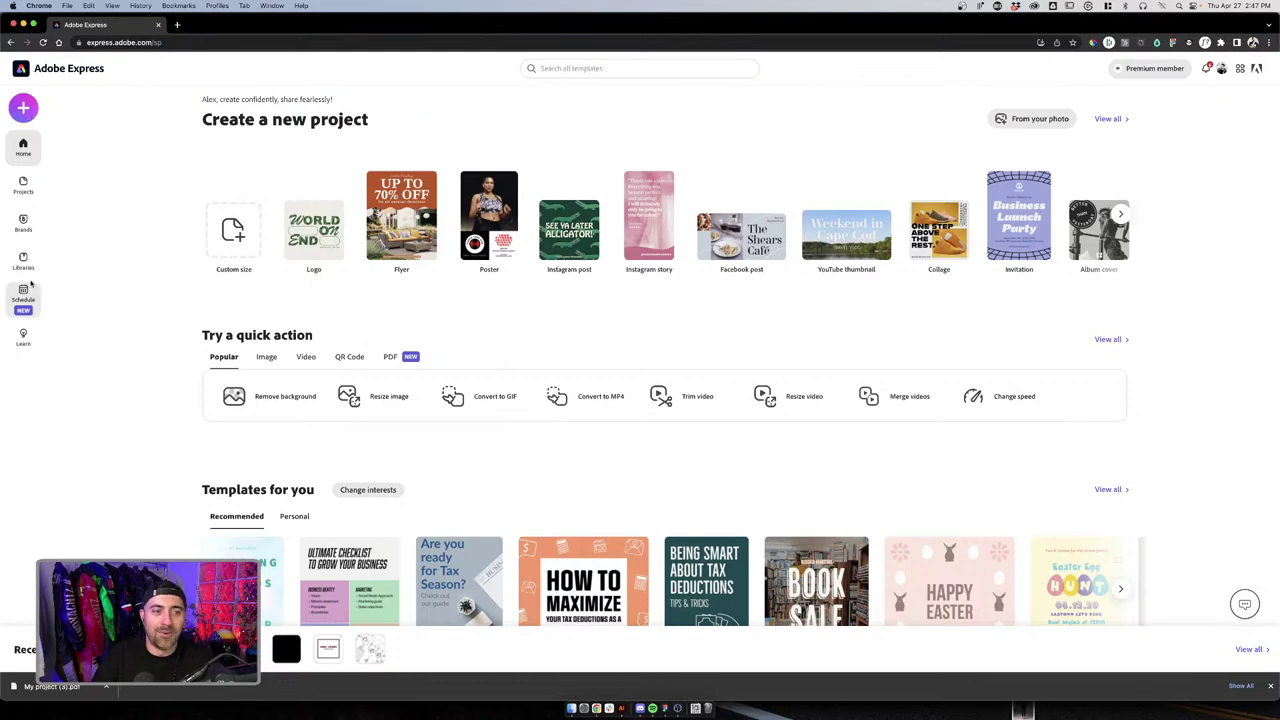
Create a new brand and upload Woodlogo.png as its logo
left_click(23, 222)
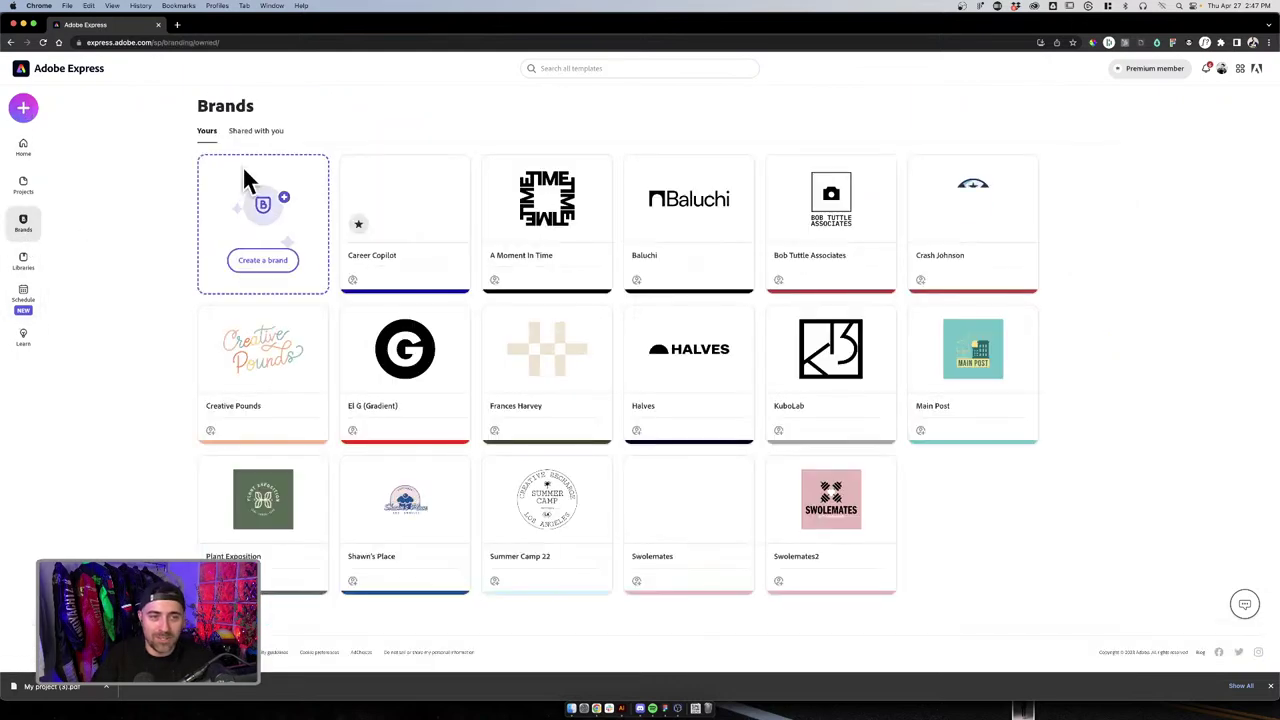
left_click(239, 258)
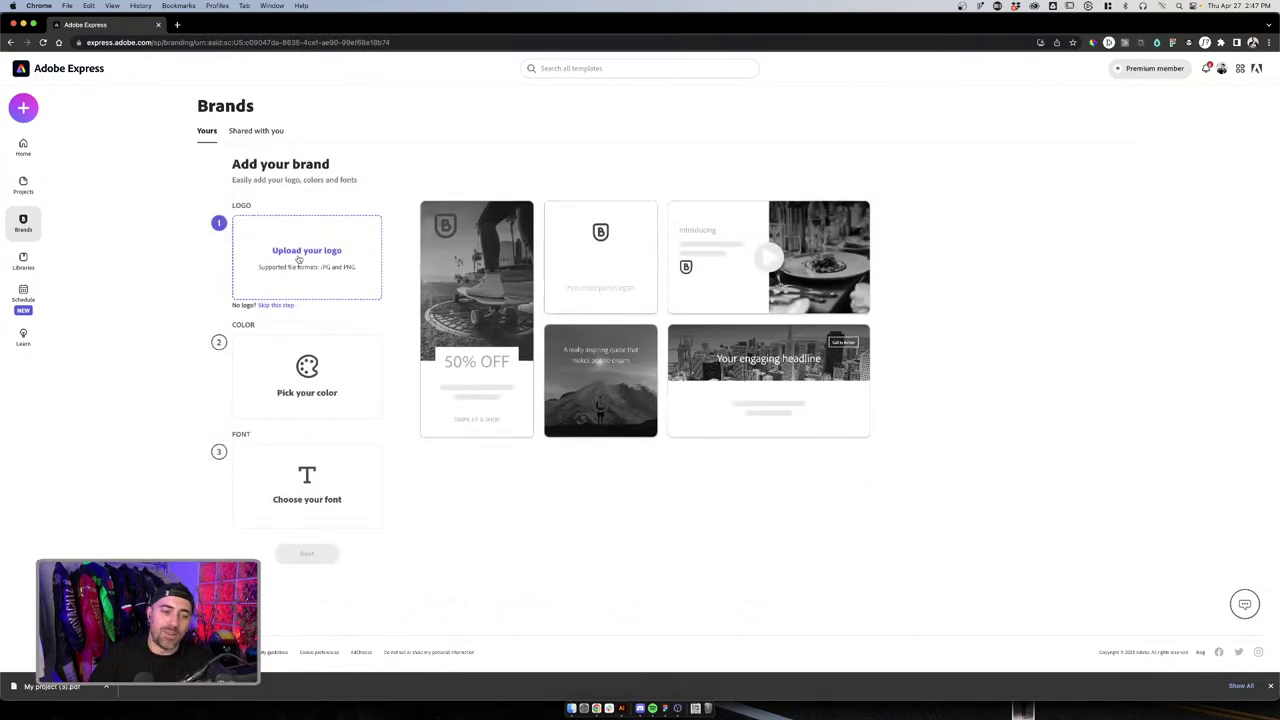
left_click(298, 259)
left_click(550, 207)
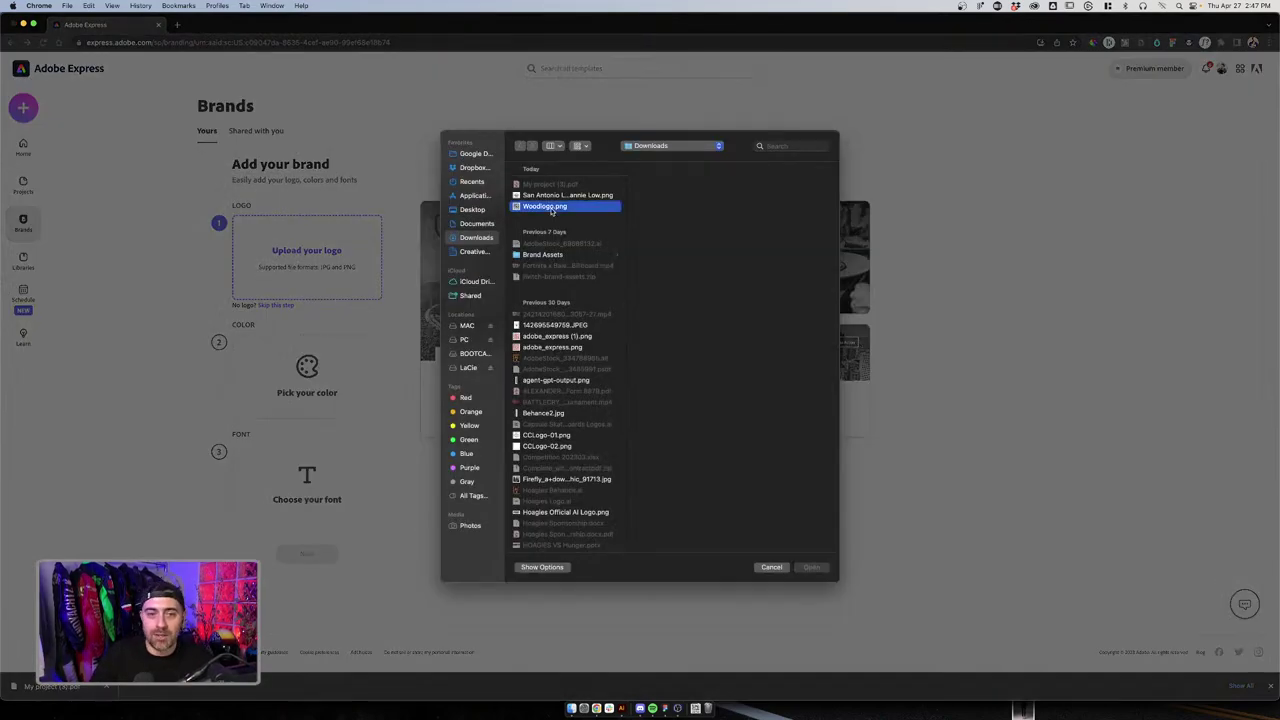
left_click(810, 567)
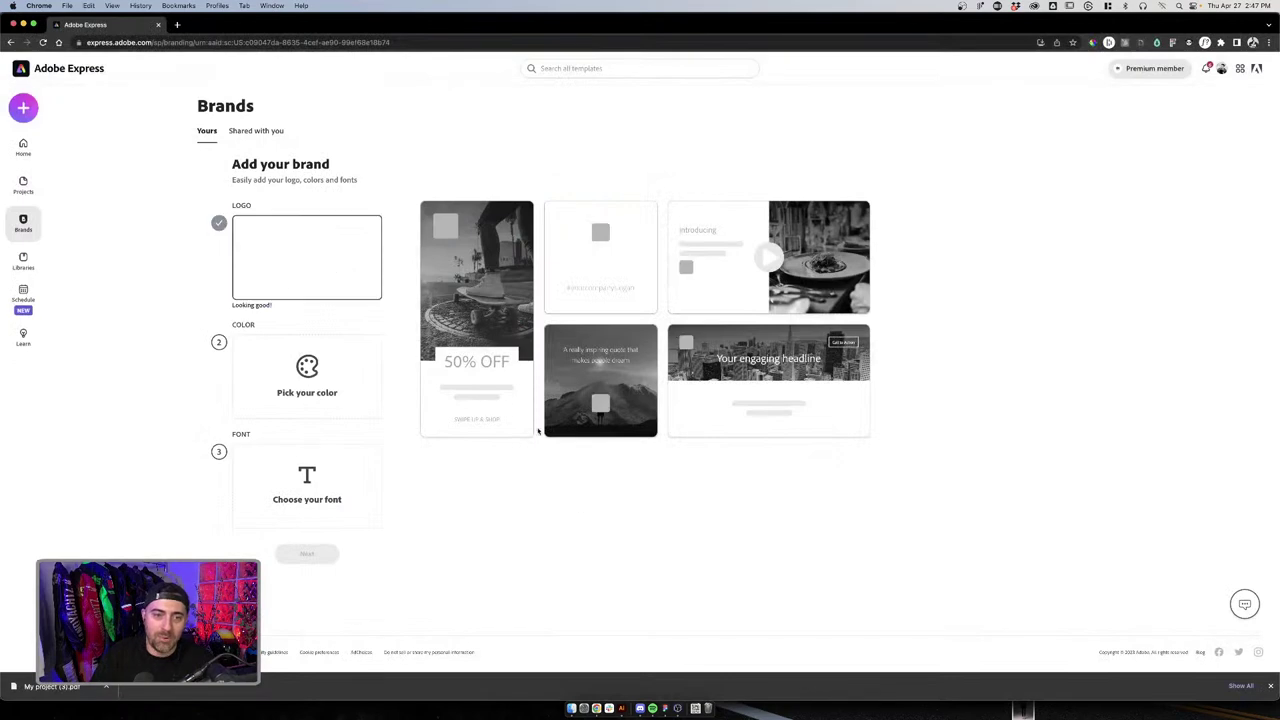
Shift the brand colour hue toward gold, then switch to Illustrator to check the brown
left_click(322, 369)
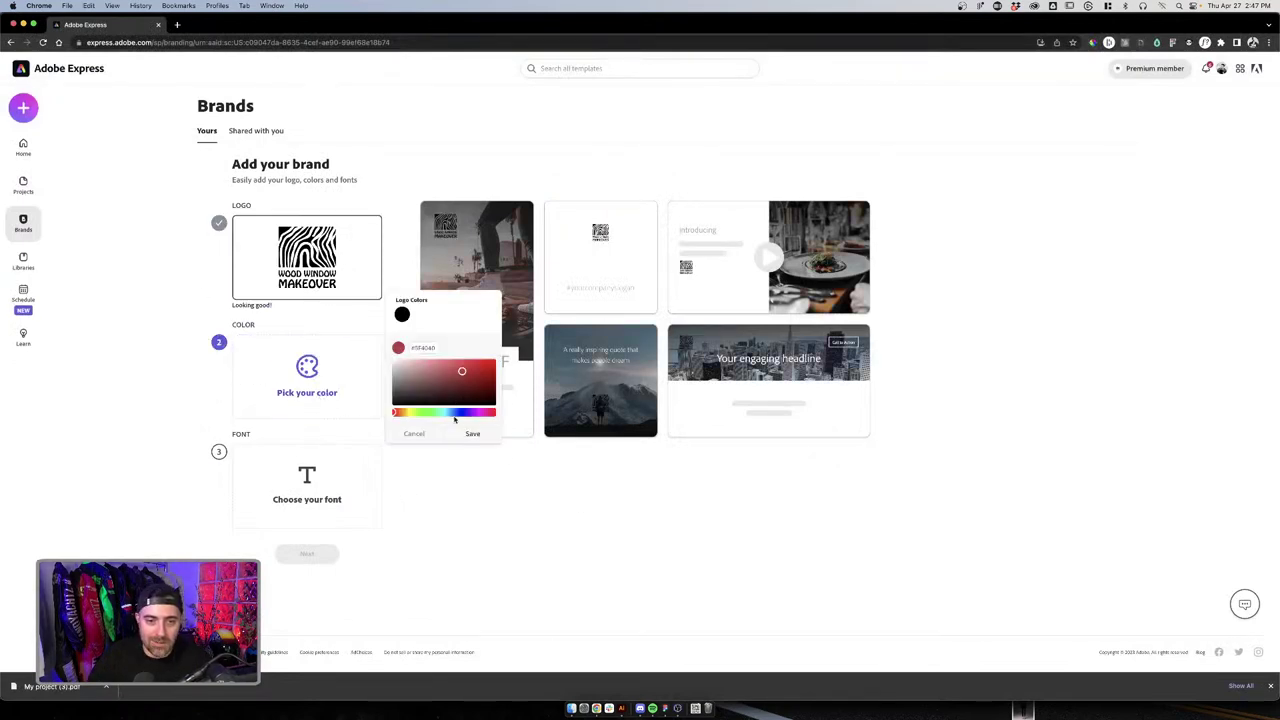
left_click_drag(450, 413, 451, 386)
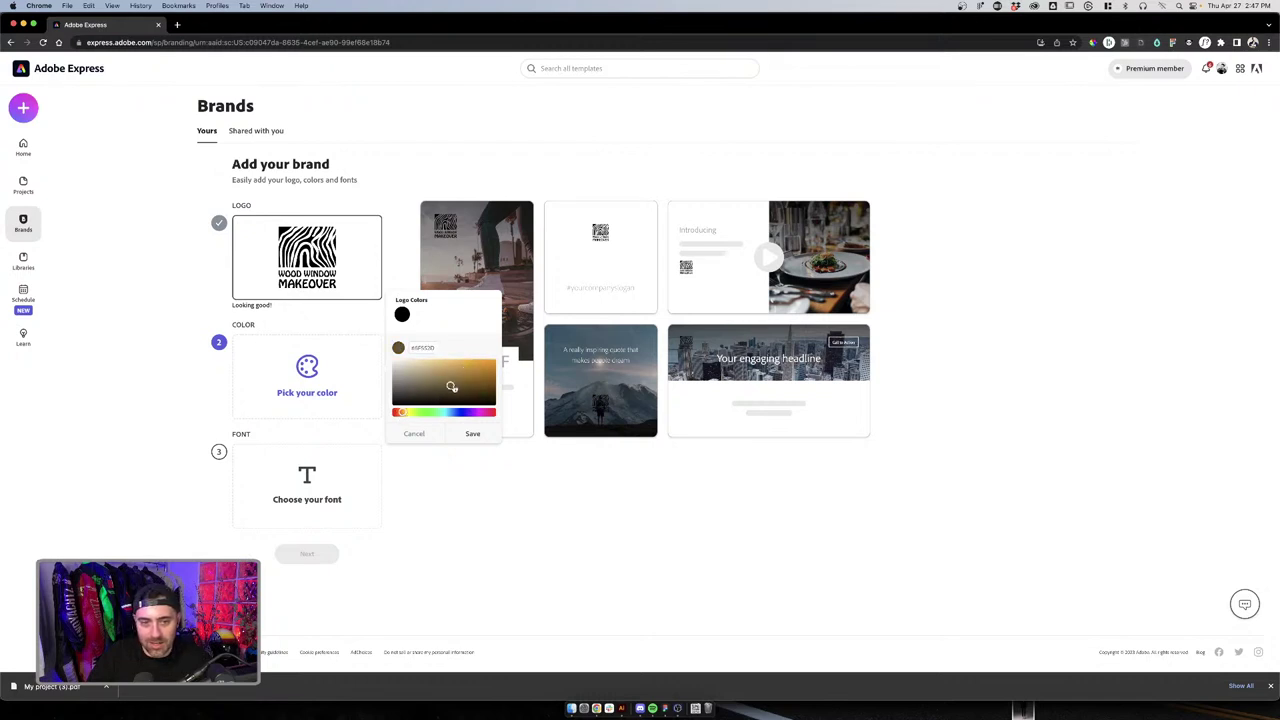
left_click(621, 708)
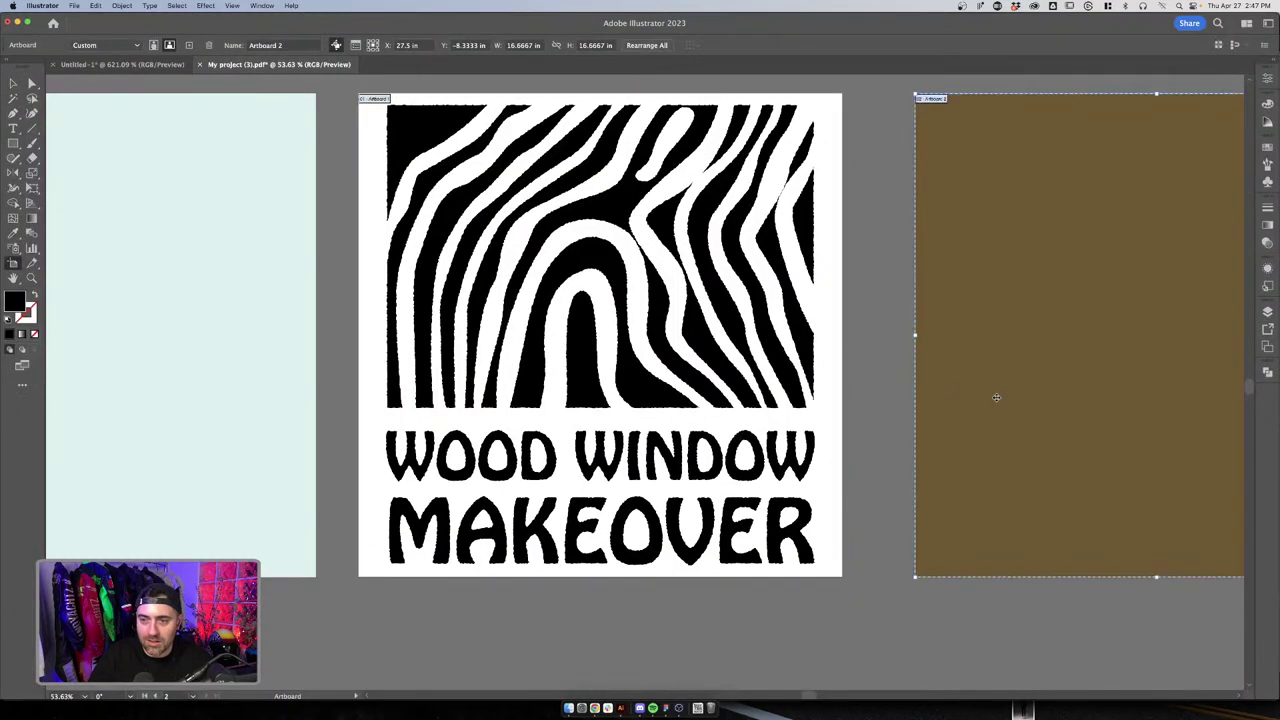
Read the brown rectangle's fill as hex 735730 in Illustrator's Color Picker, then return to the browser
key("v")
left_click(951, 346)
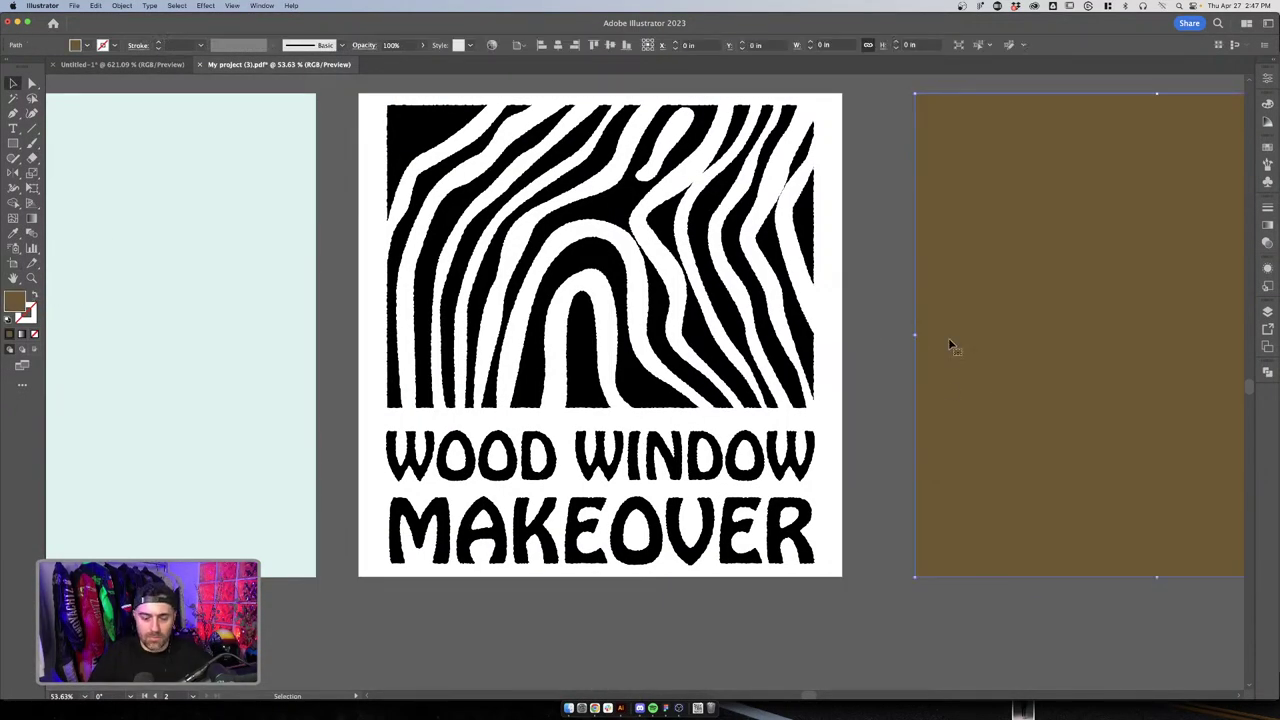
key("i")
double_click(12, 302)
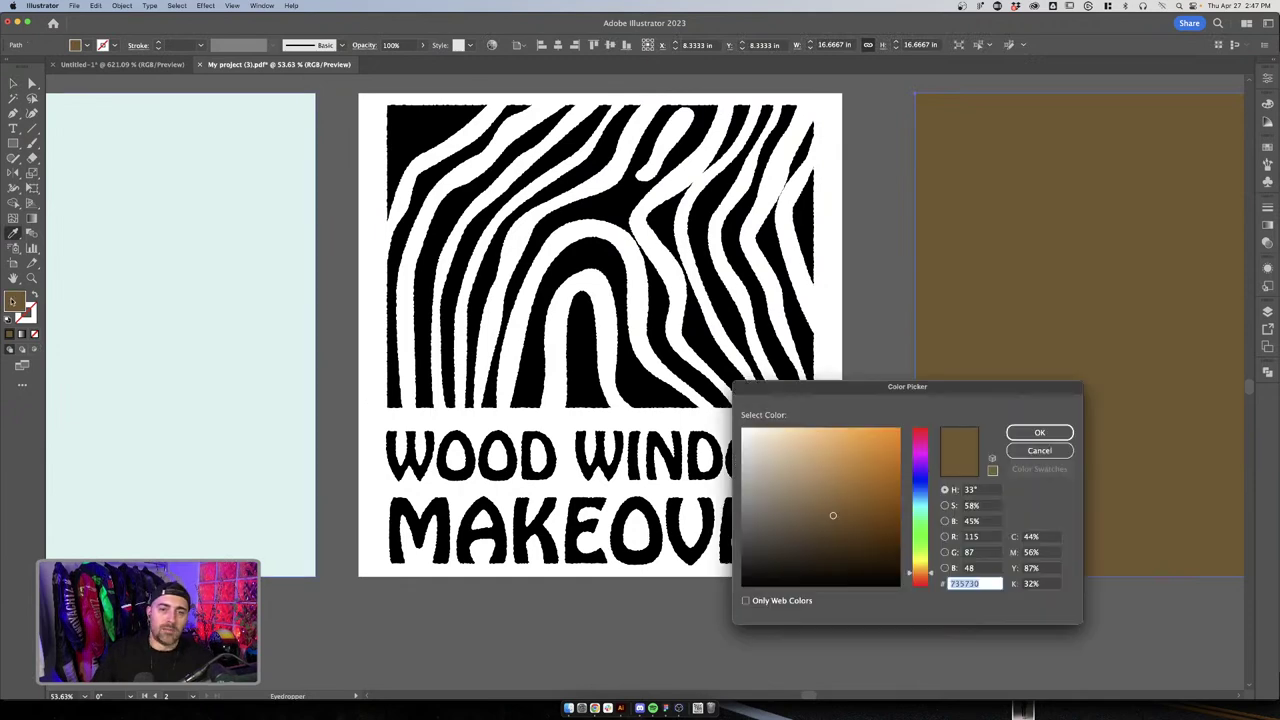
left_click(1052, 432)
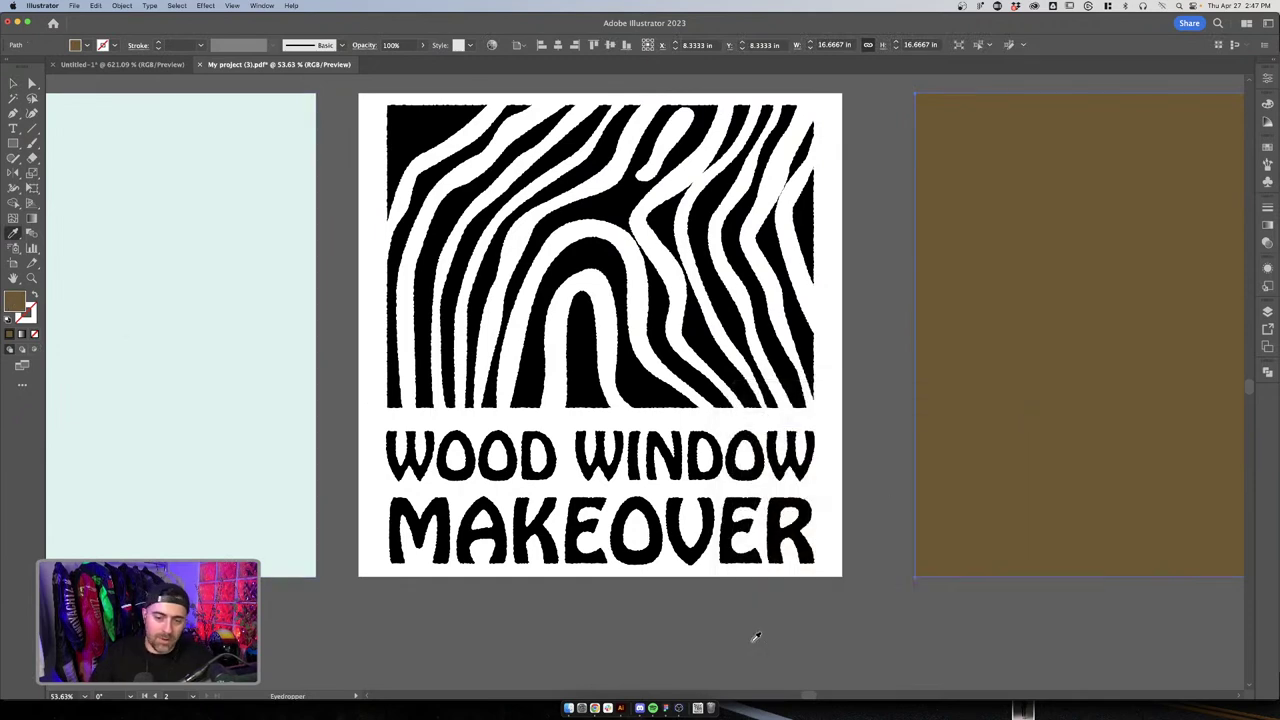
left_click(594, 708)
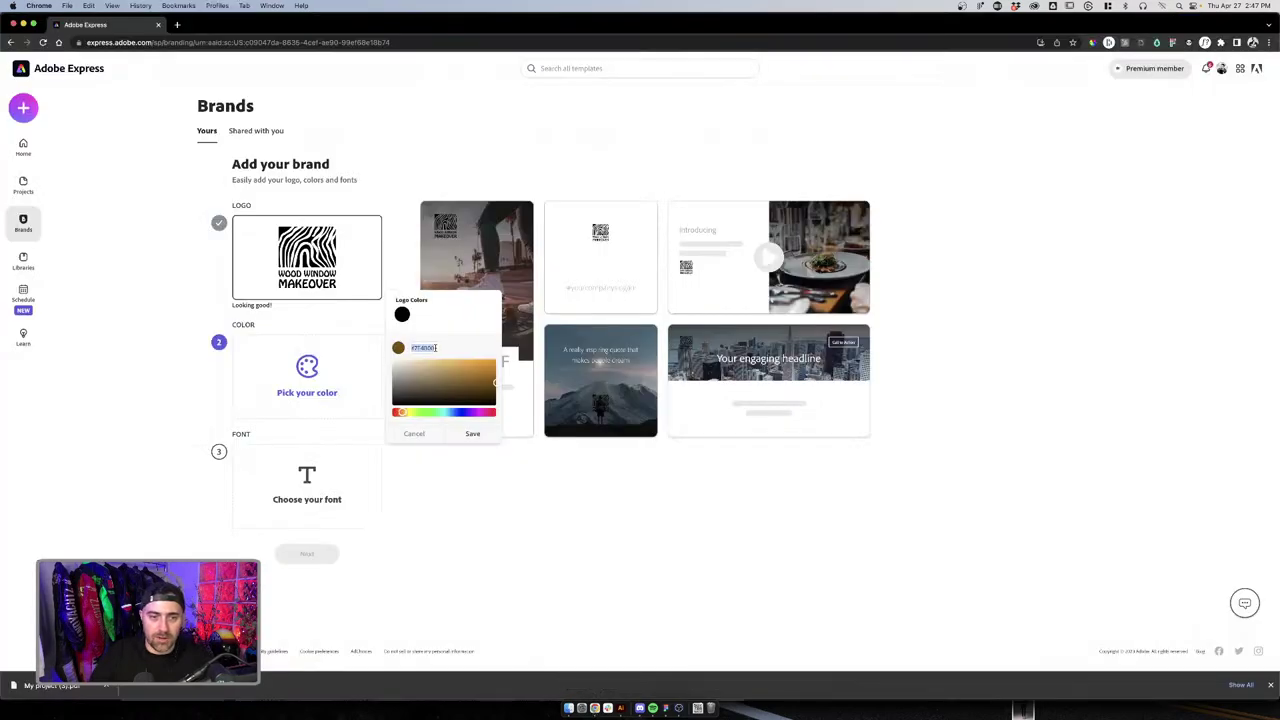
Set the brand colour to #735730 and the brand font to Local Brewery Four Regular
left_click(453, 385)
left_click(479, 436)
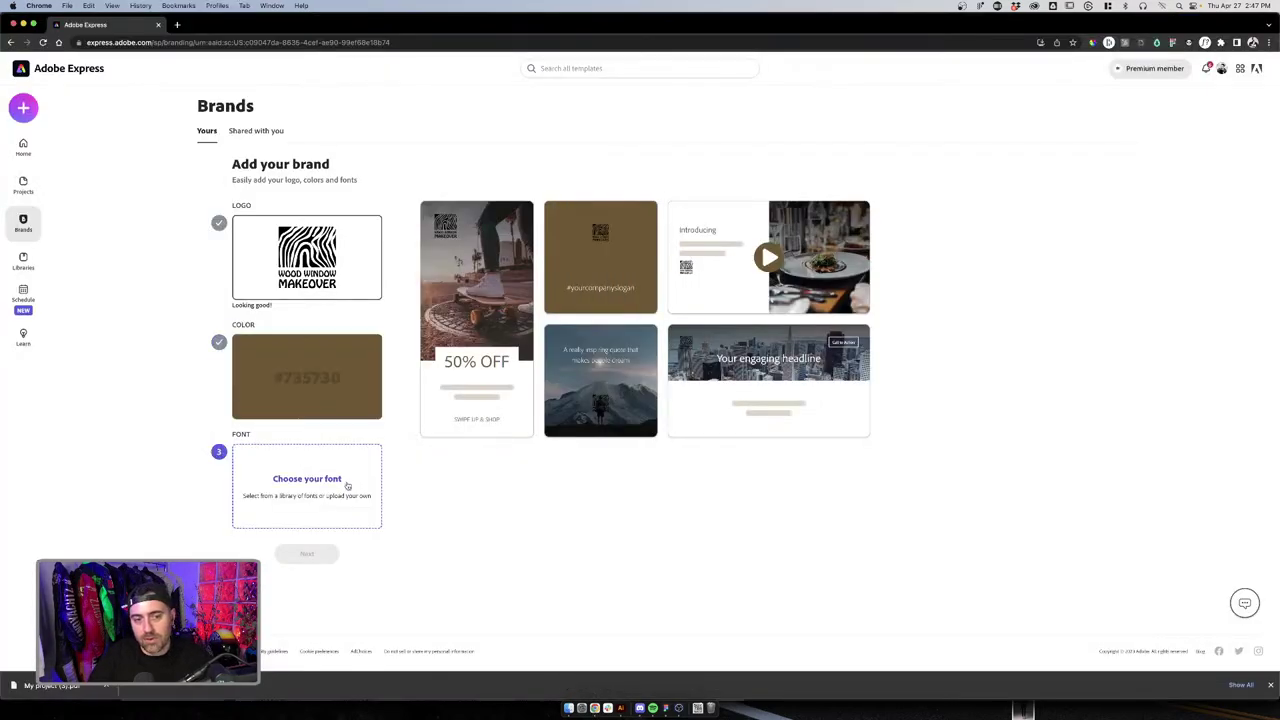
left_click(347, 486)
left_click(422, 418)
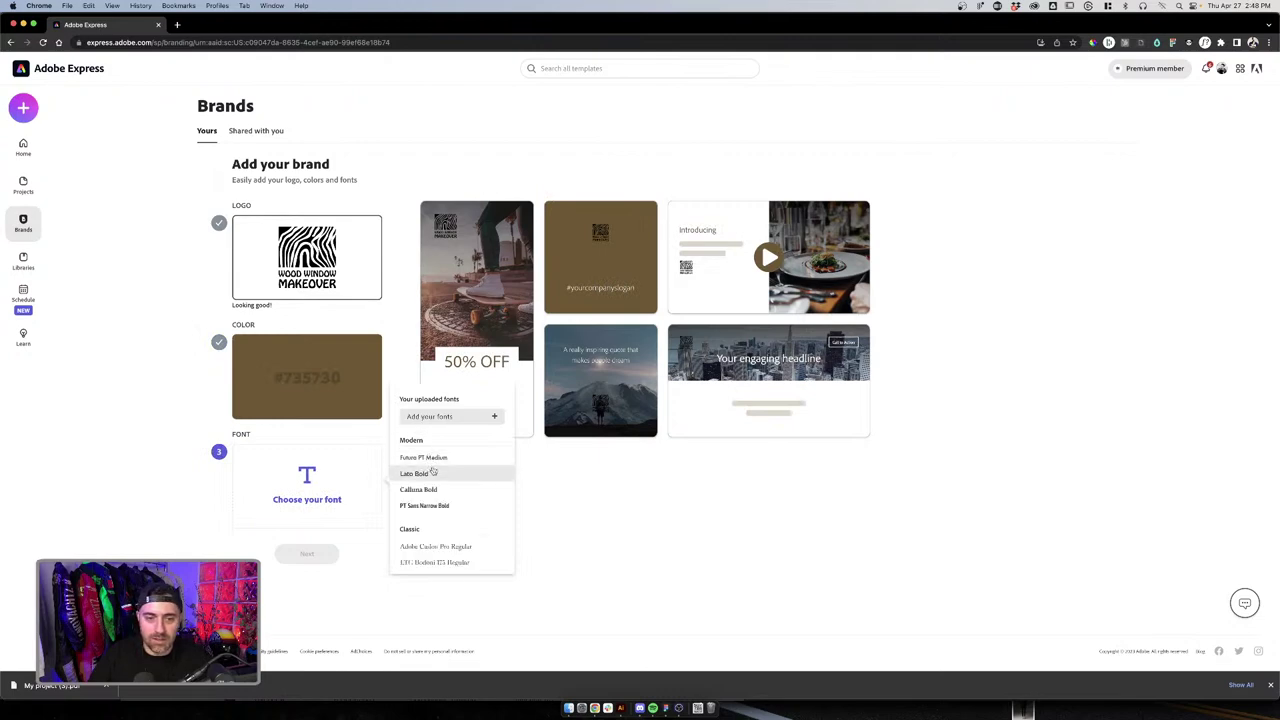
scroll(433, 470, "down", 2)
scroll(433, 470, "down", 3)
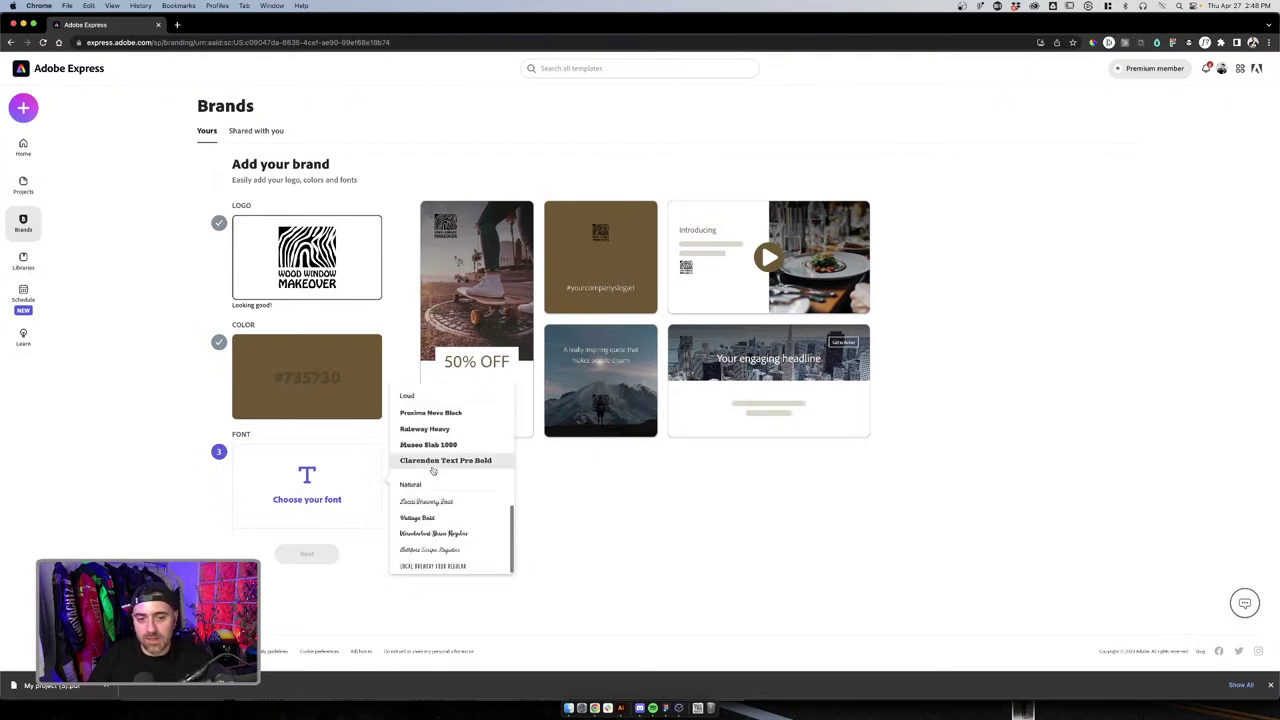
left_click(433, 566)
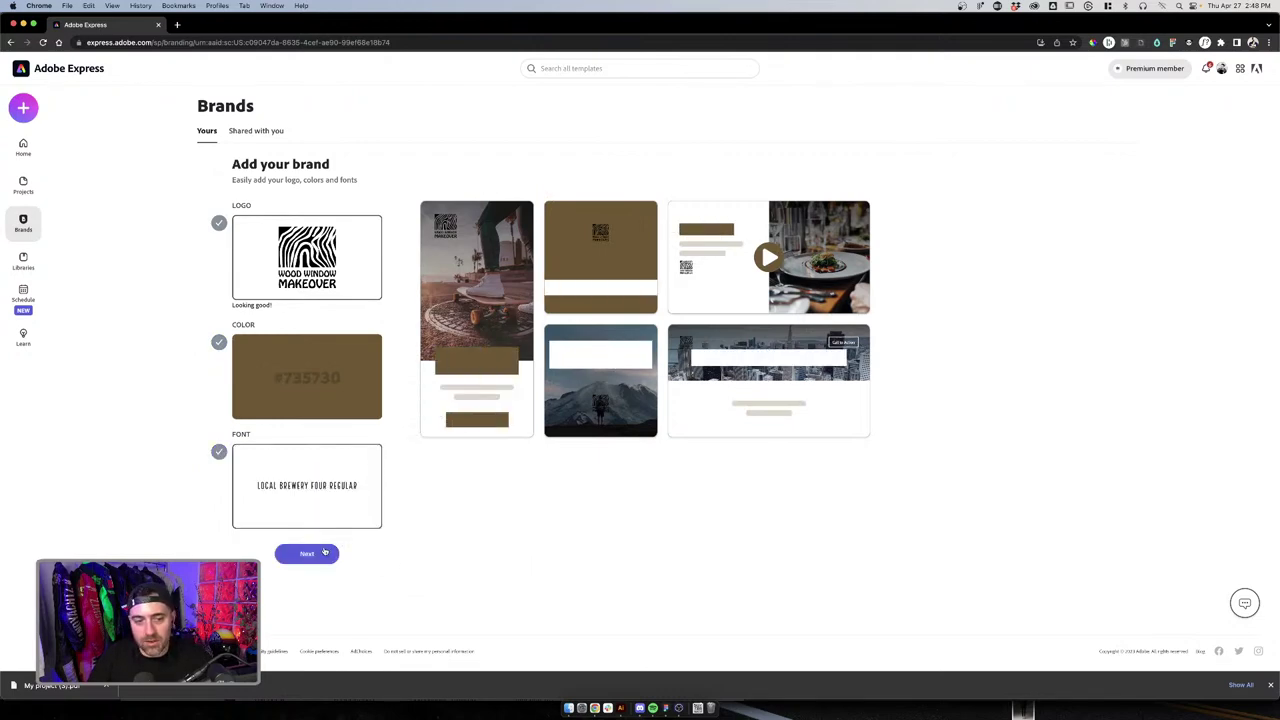
Name the brand 'Wood Window Makeover' and create it
left_click(310, 553)
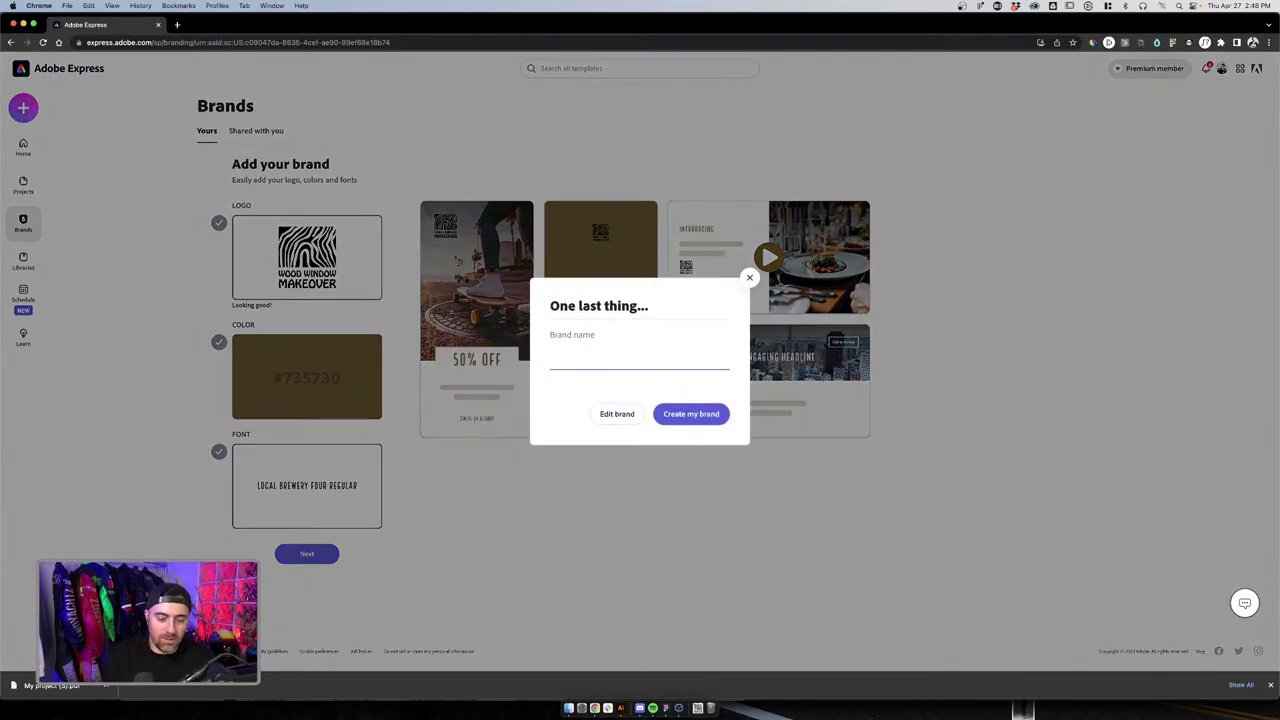
type("Wood Window ")
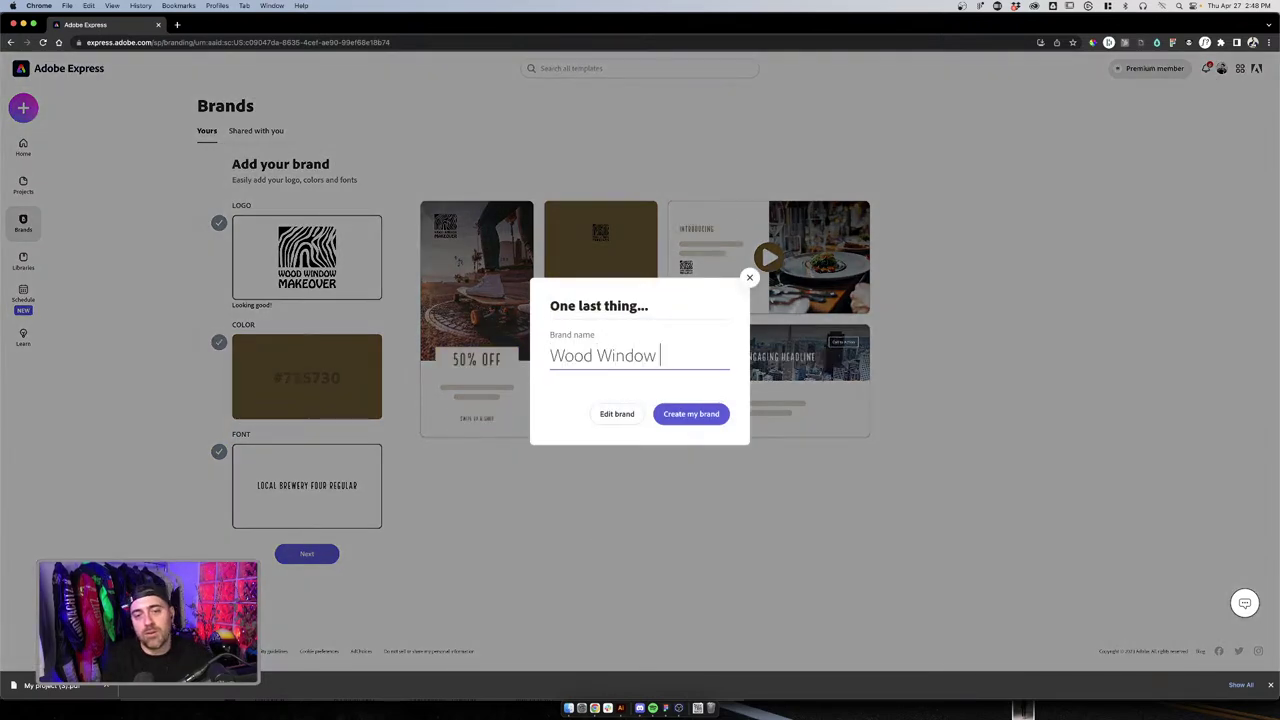
type("Makeover")
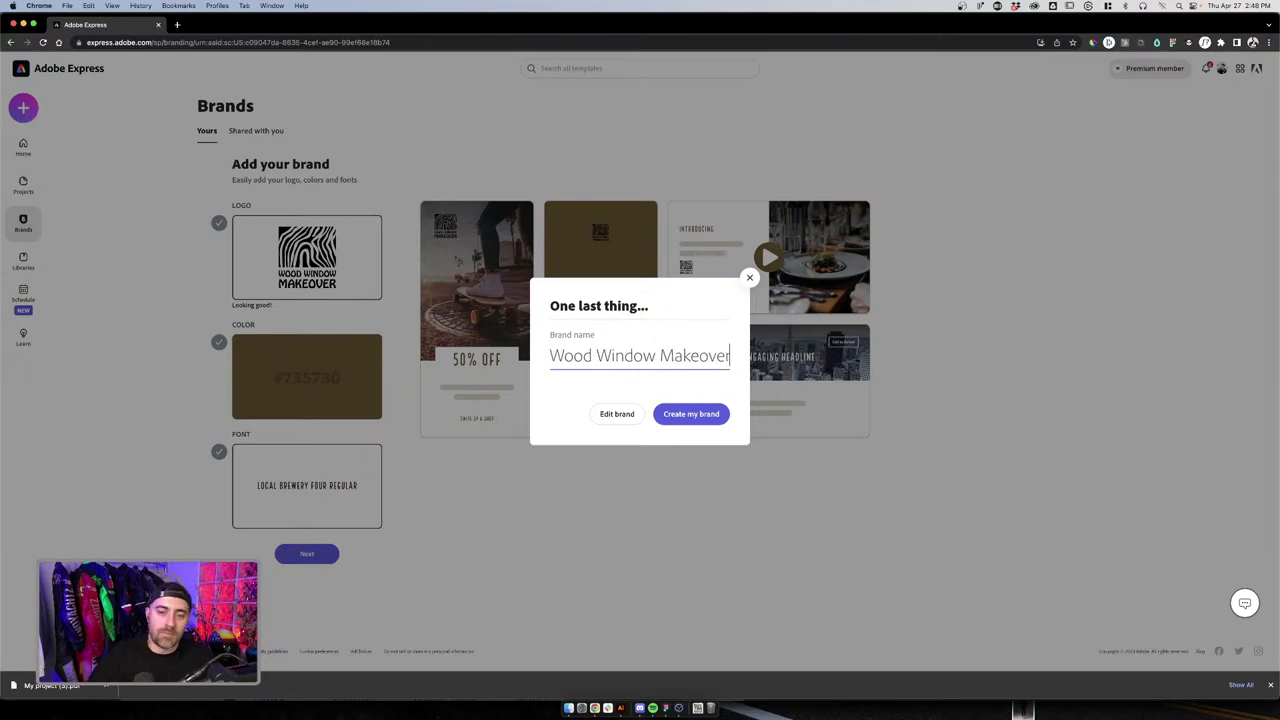
left_click(668, 418)
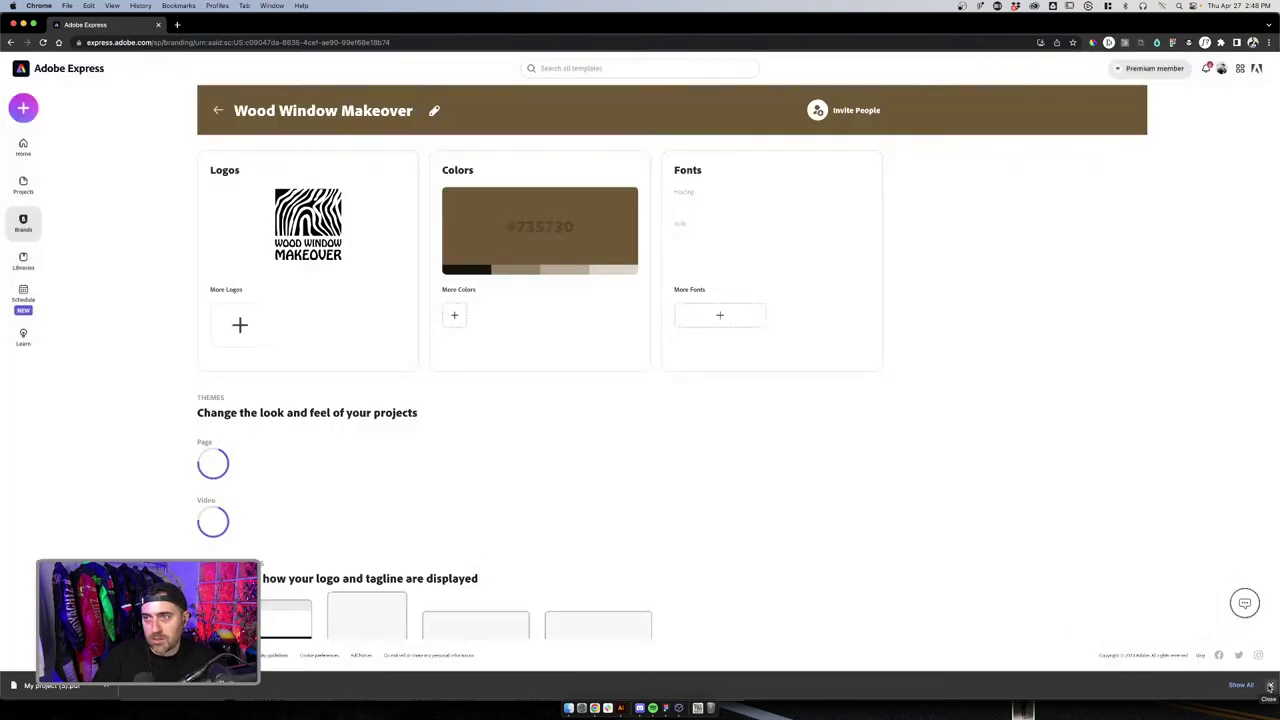
left_click(1269, 686)
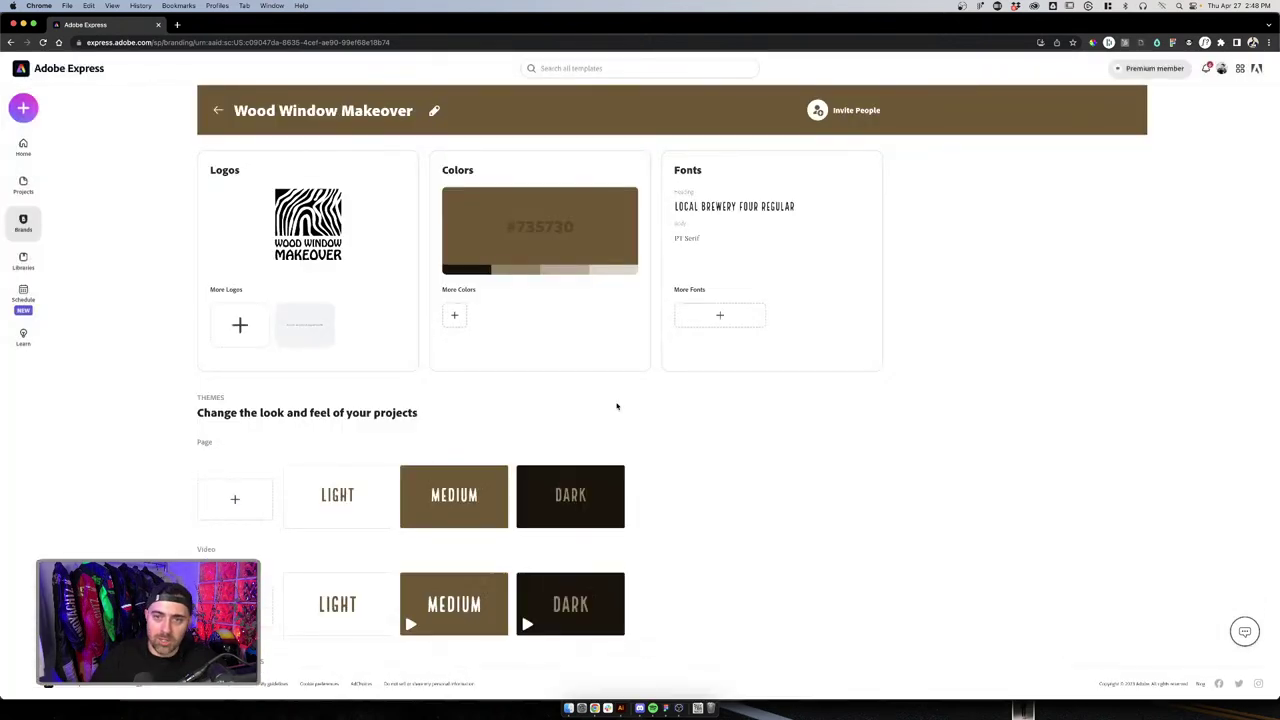
Make Wood Window Makeover the default brand and return to the home page
left_click(24, 224)
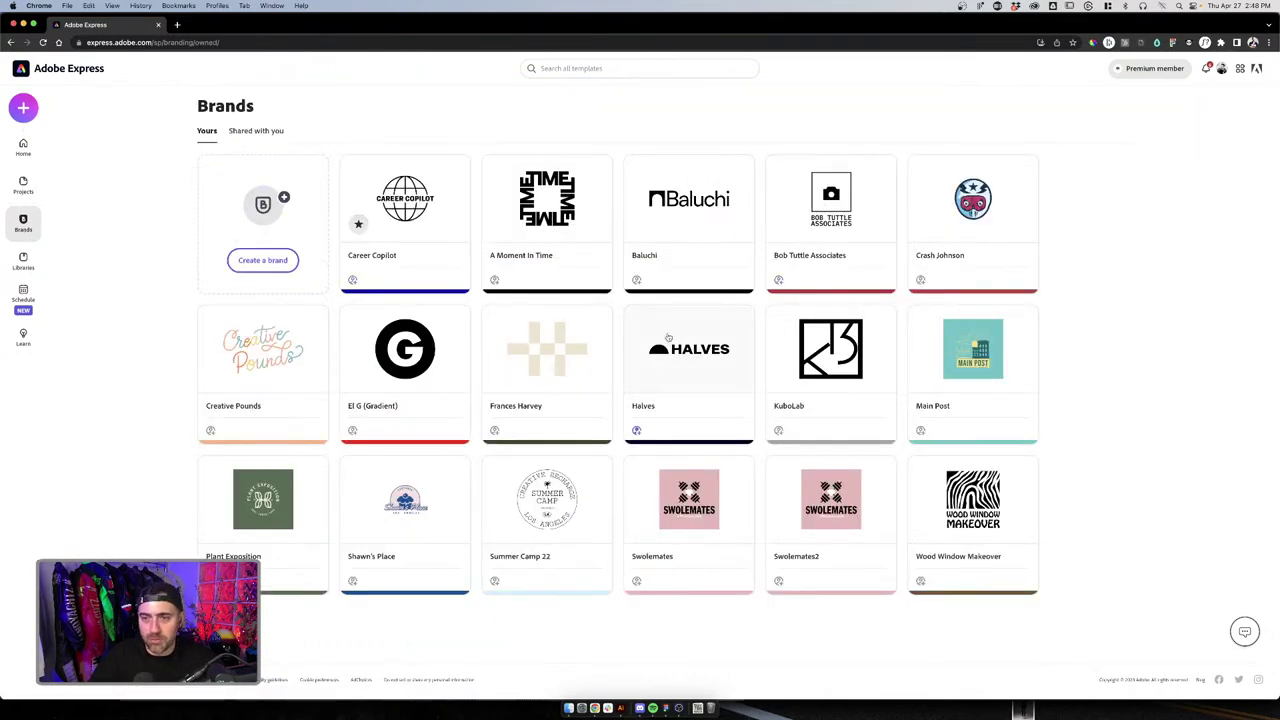
left_click(1023, 470)
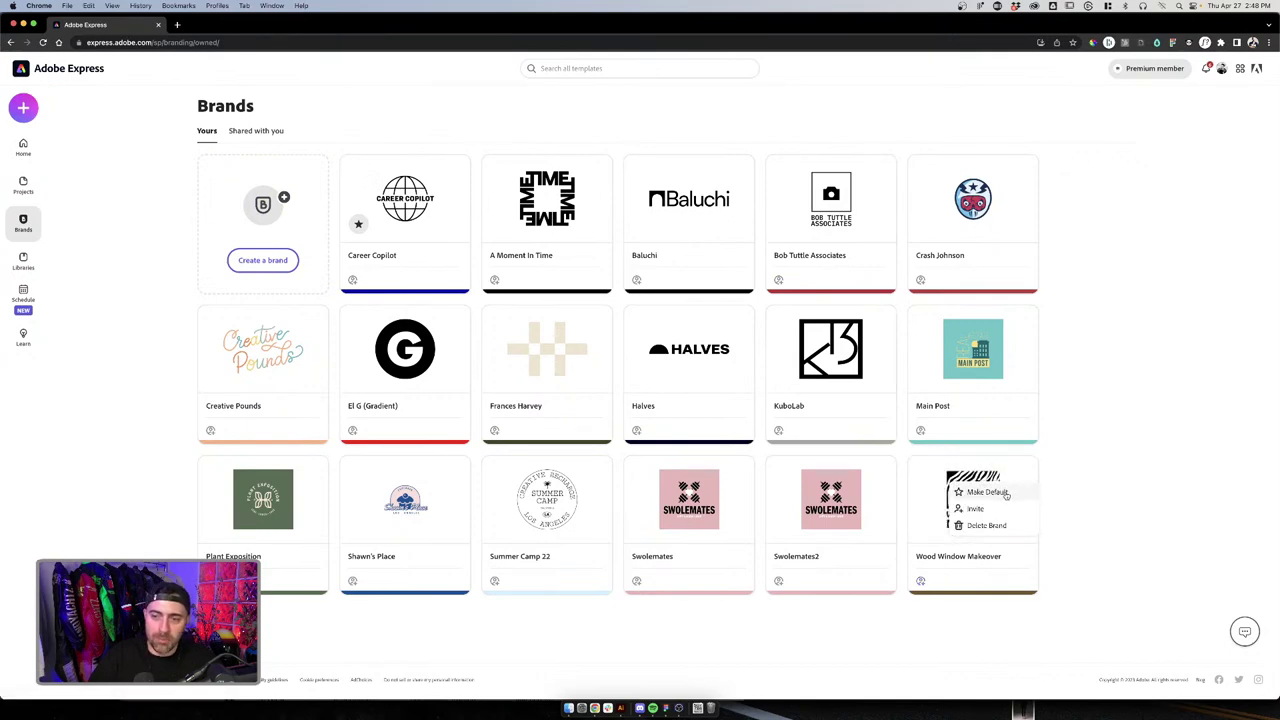
left_click(1004, 493)
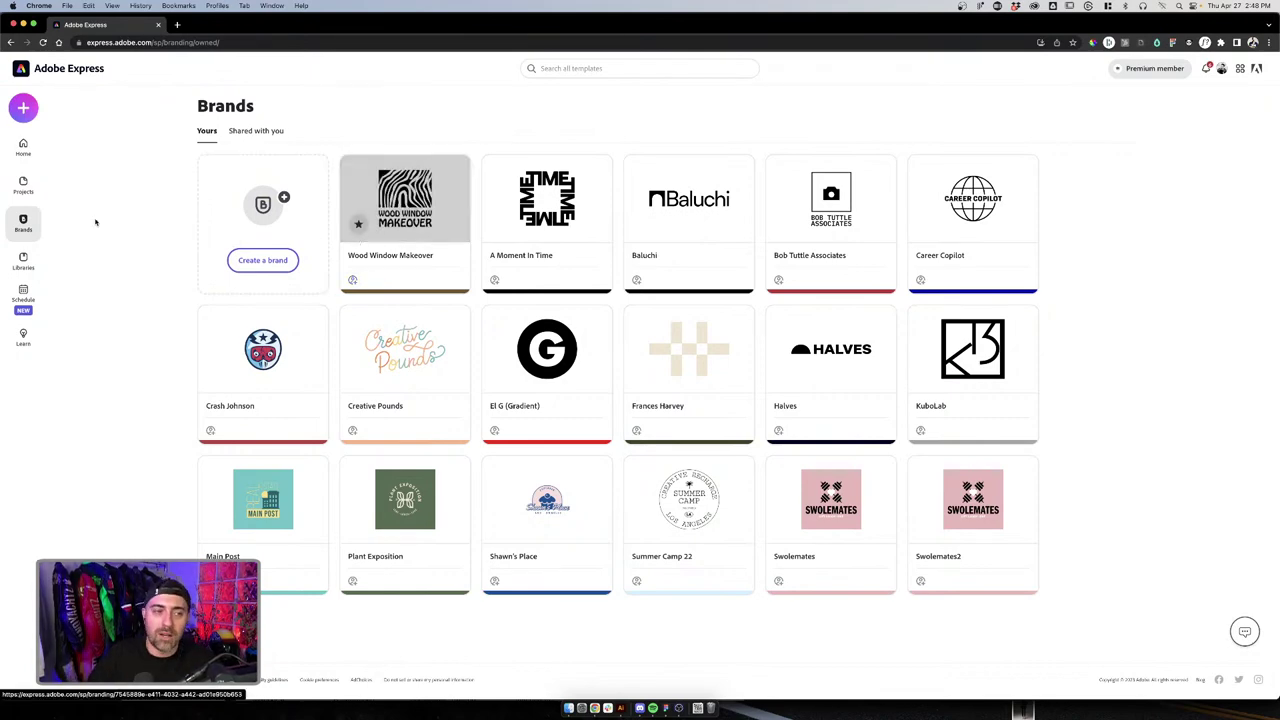
left_click(23, 146)
scroll(315, 397, "down", 10)
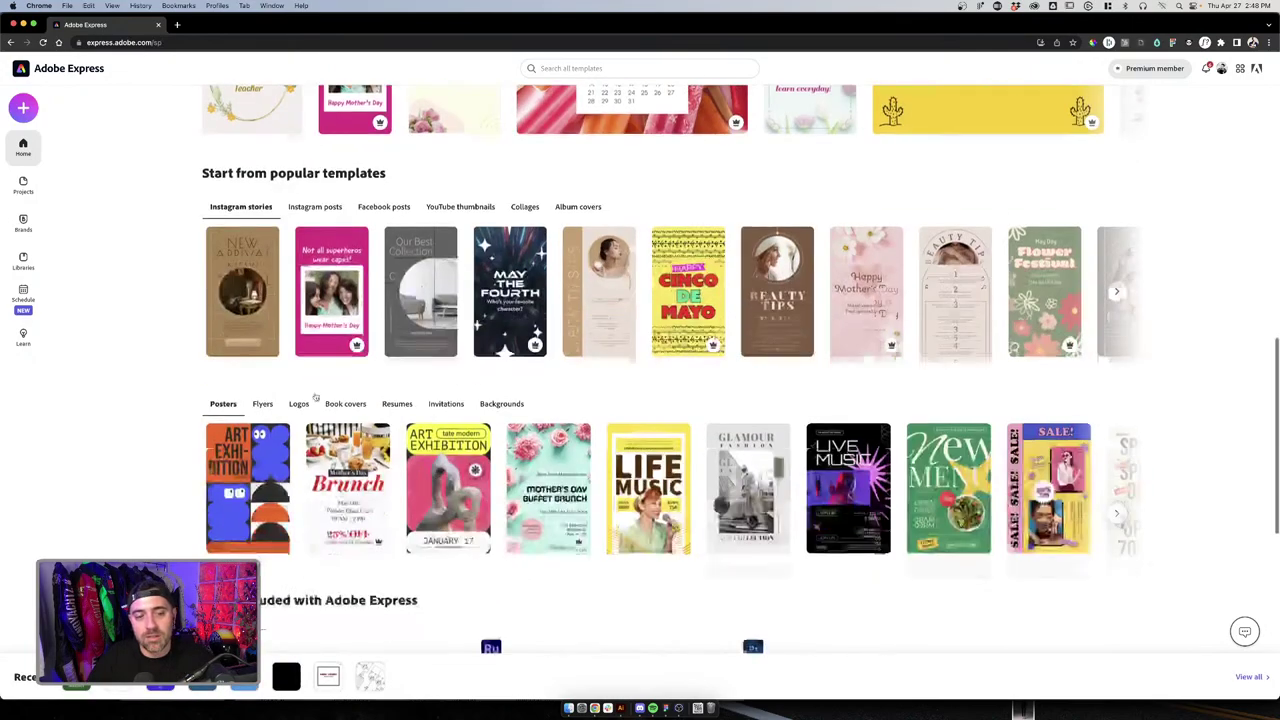
Open the Wood Window Makeover project and add a blank page 2 after the logo page
left_click(23, 185)
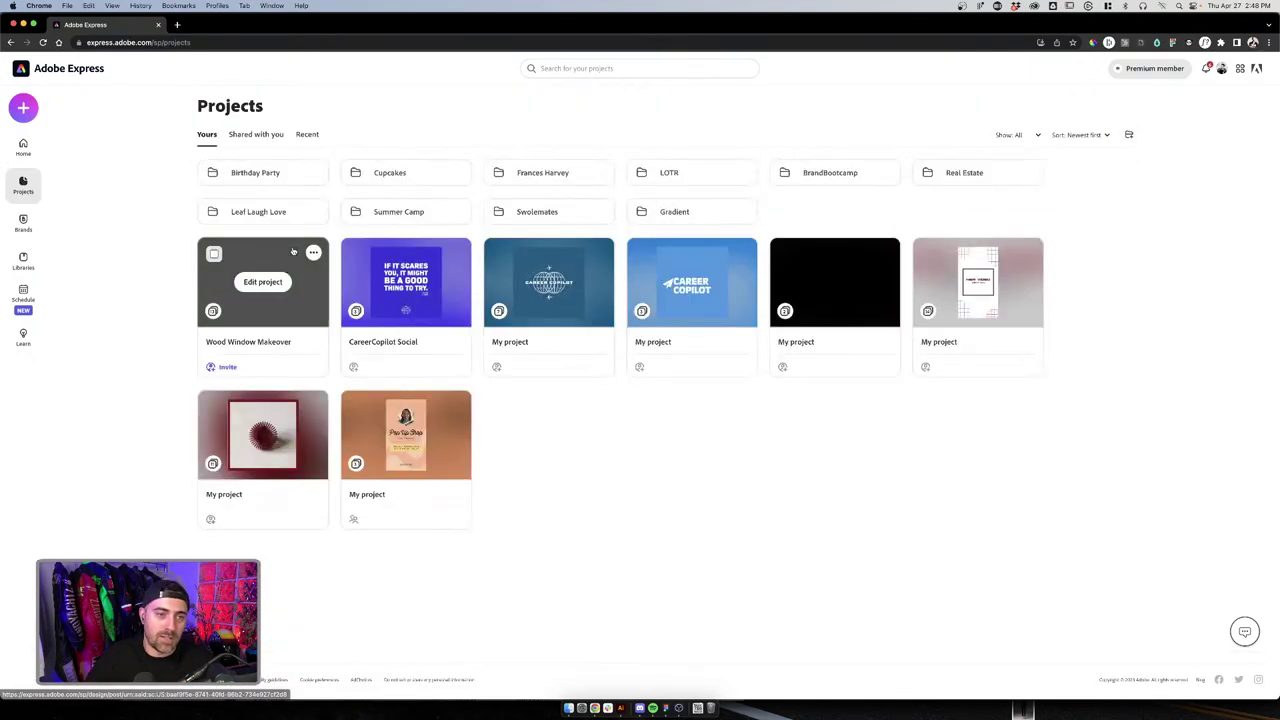
left_click(276, 289)
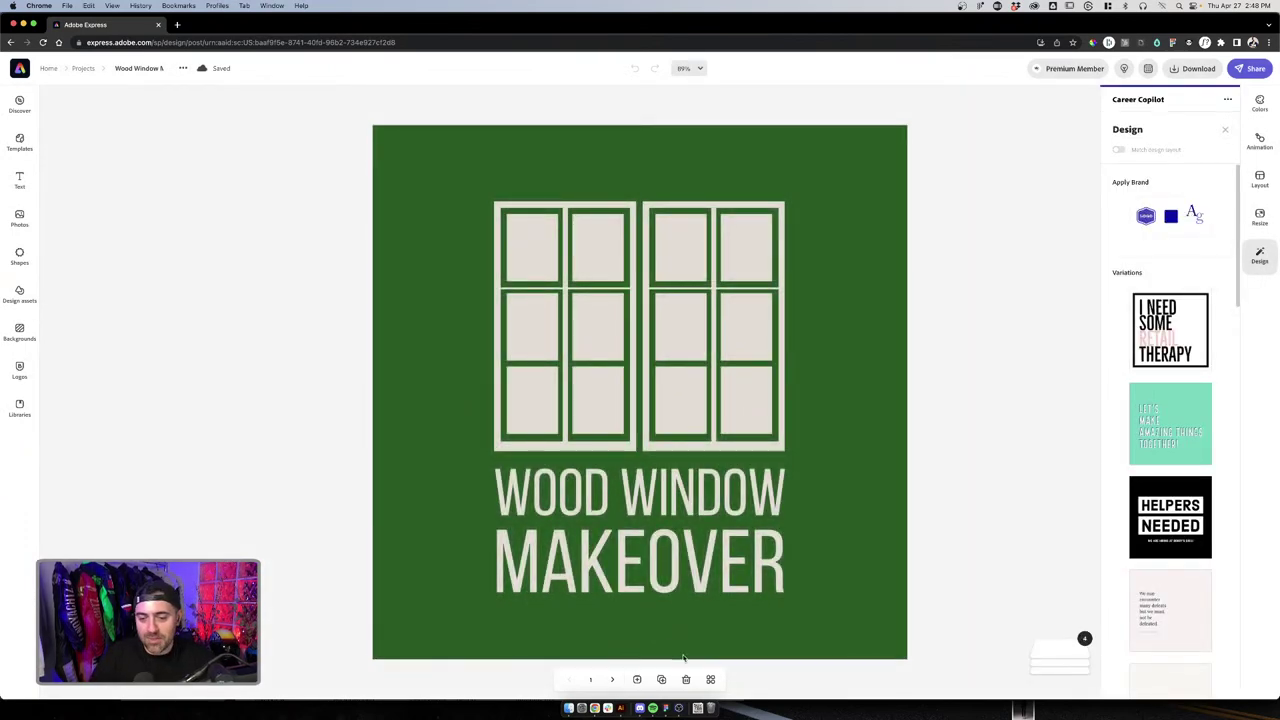
left_click(710, 679)
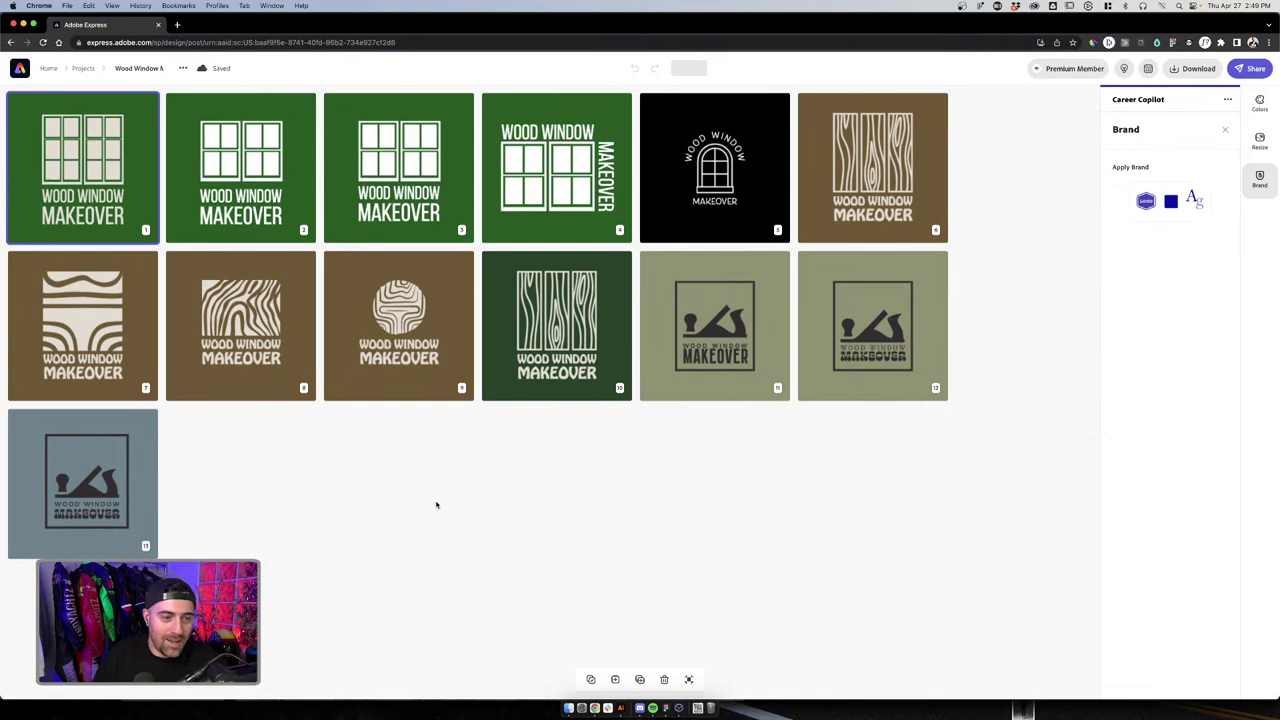
left_click(615, 679)
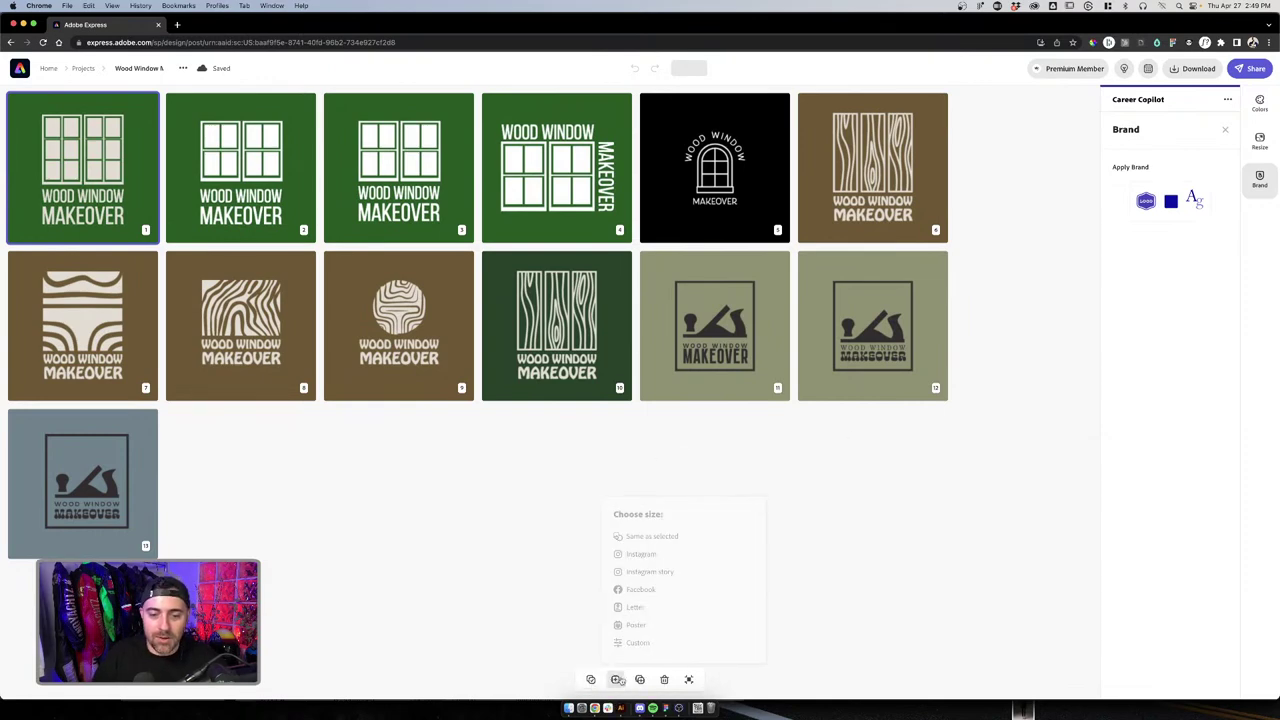
left_click(666, 554)
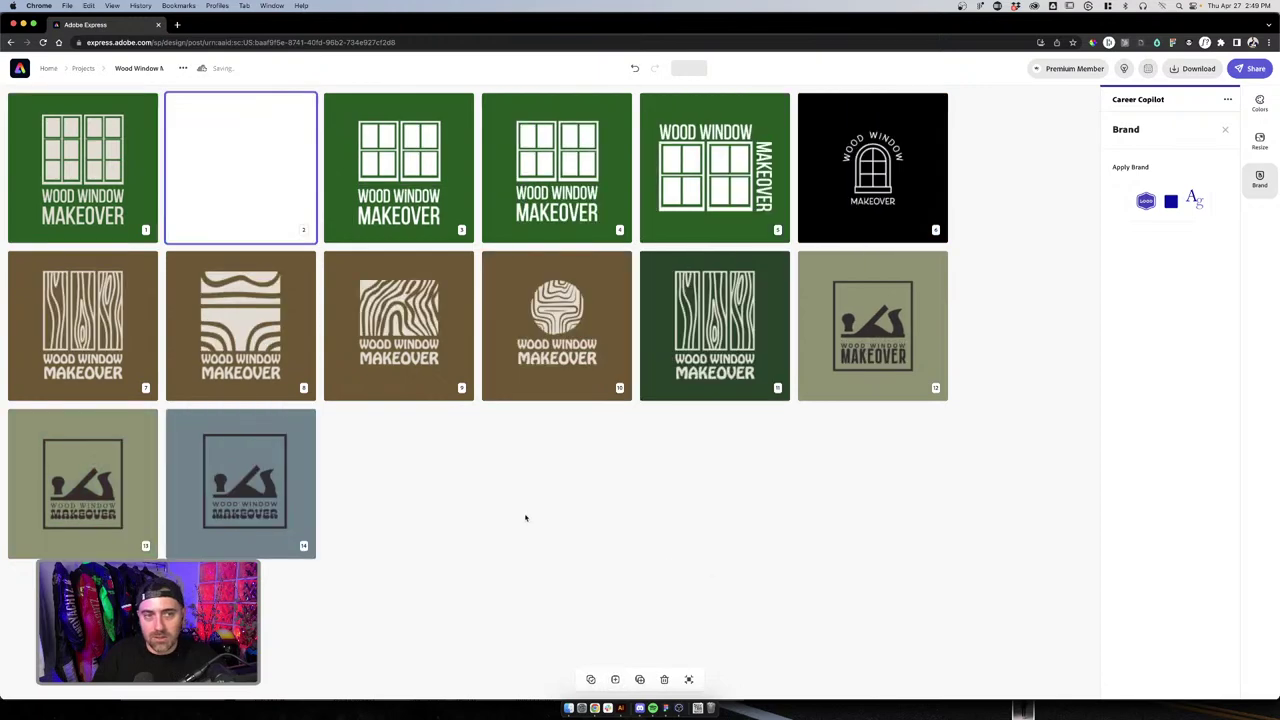
double_click(237, 179)
Search Adobe Stock for 'carpentry' and add the carpenter photo to page 2
left_click(574, 374)
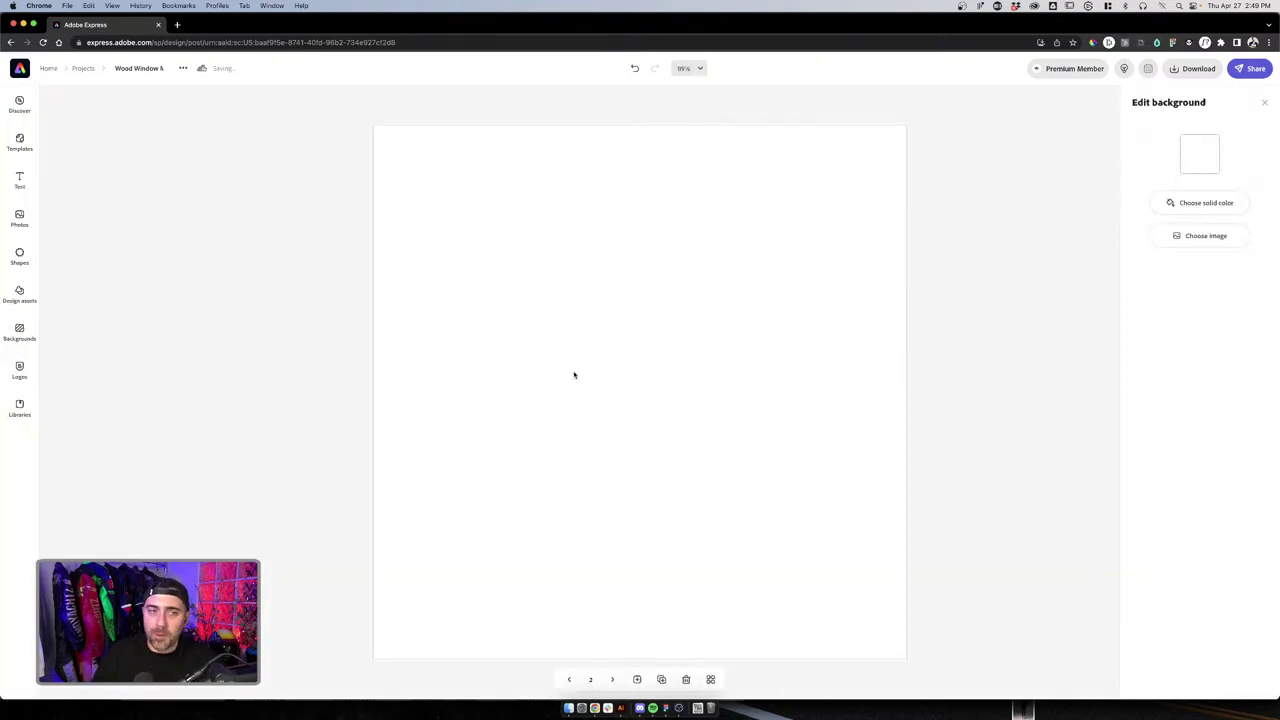
left_click(19, 217)
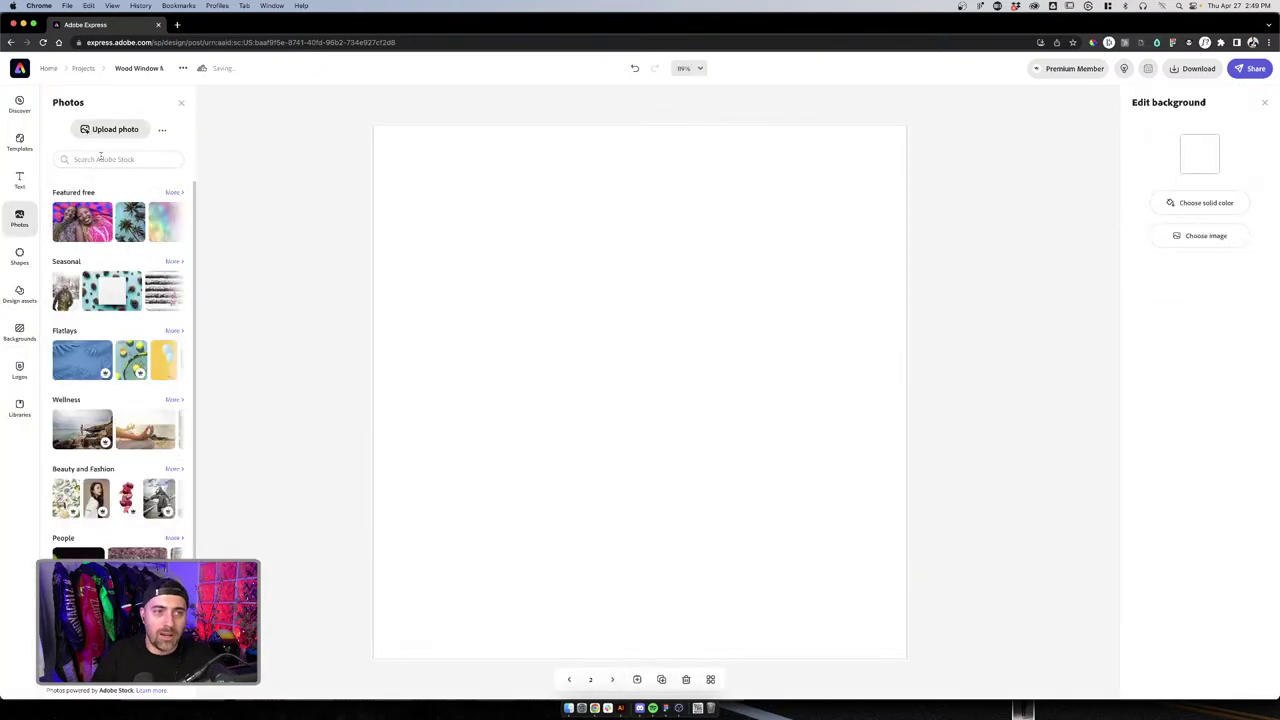
left_click(99, 160)
type("ca")
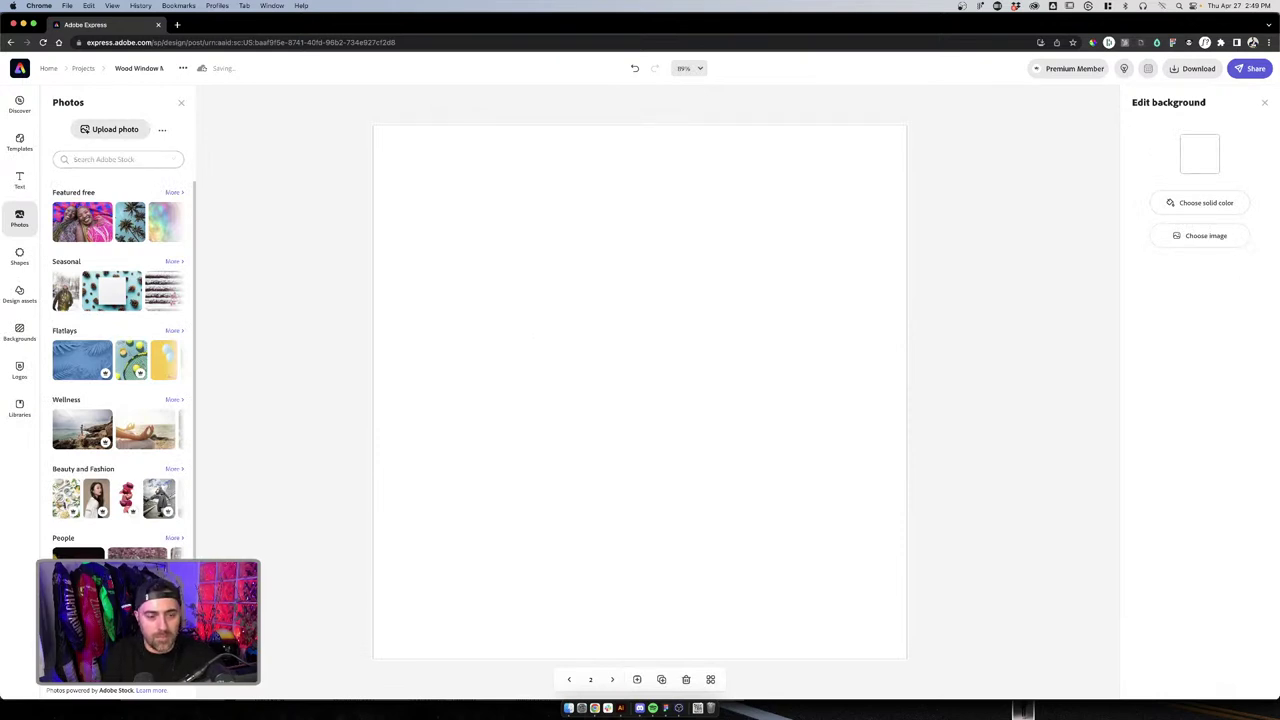
type("pentr")
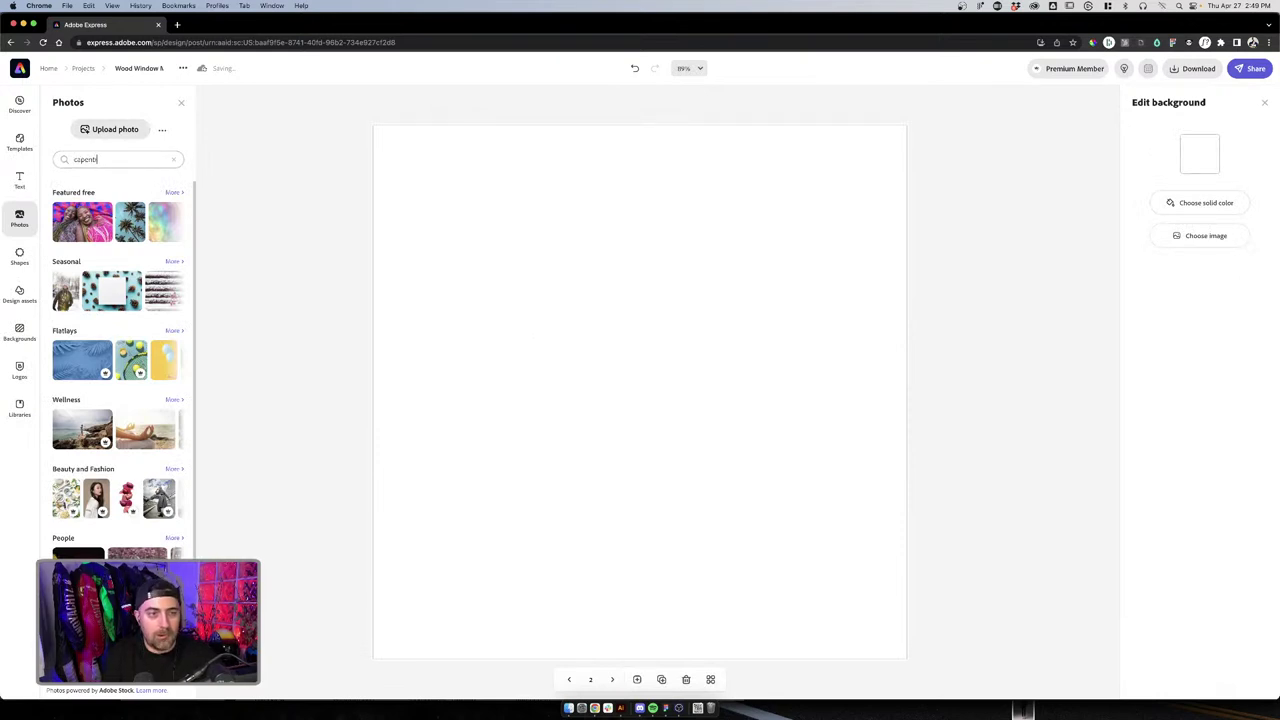
type("y")
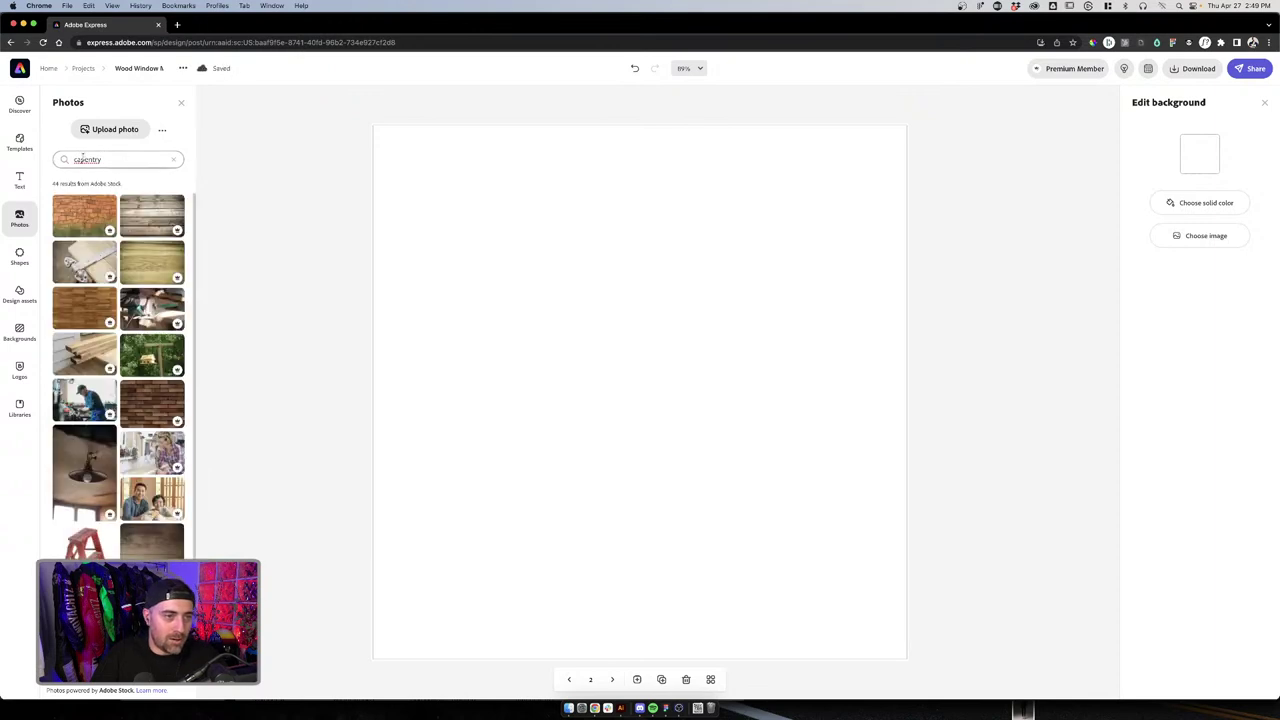
right_click(93, 160)
left_click(125, 162)
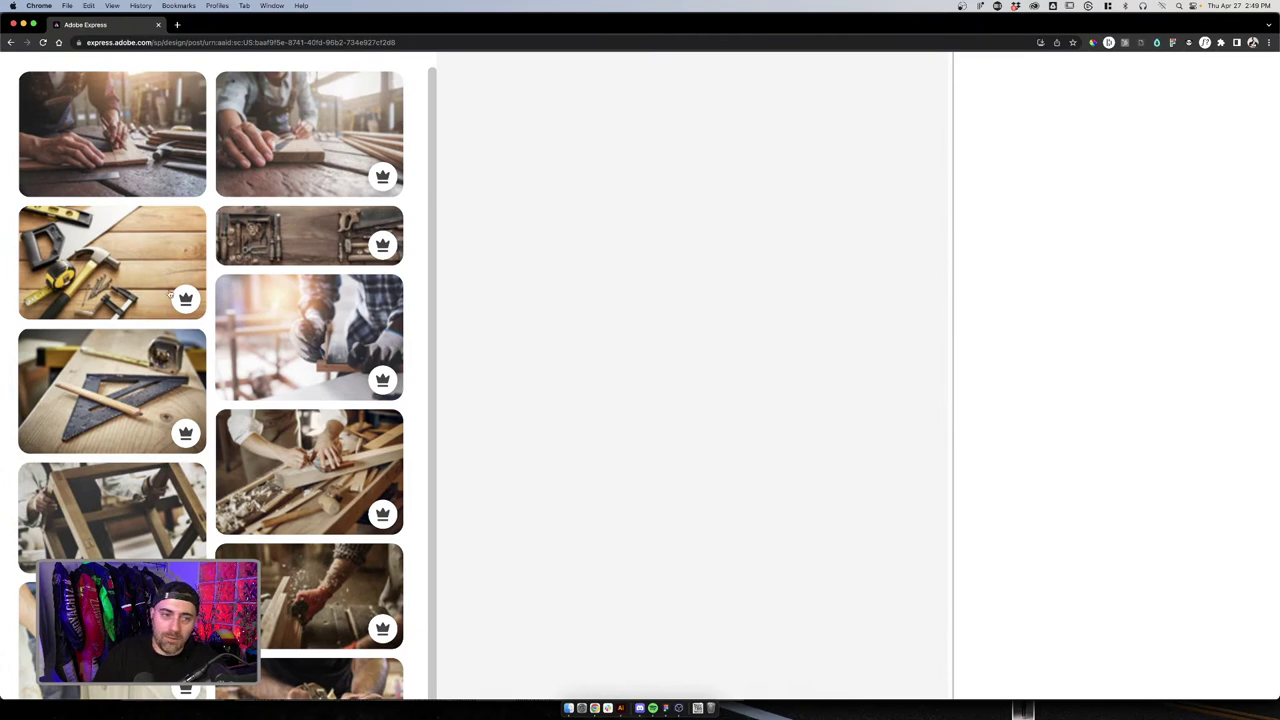
mouse_move(196, 297)
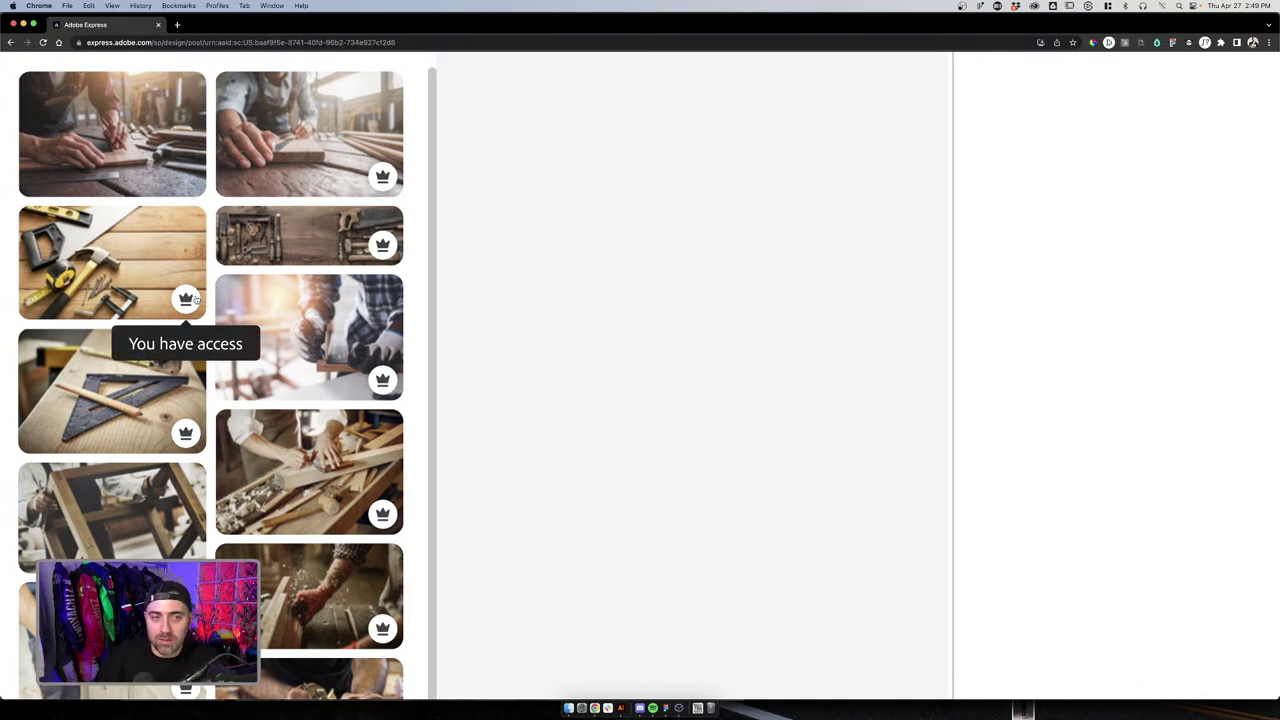
scroll(196, 300, "down", 5)
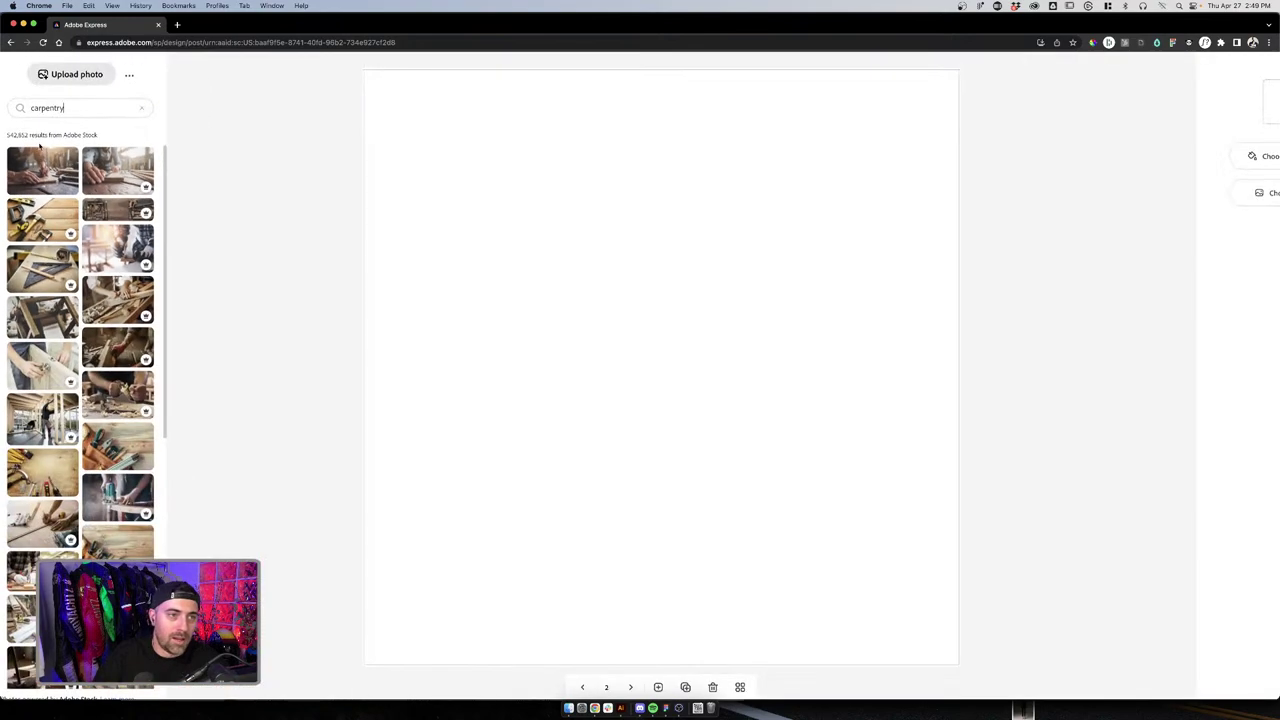
left_click(125, 162)
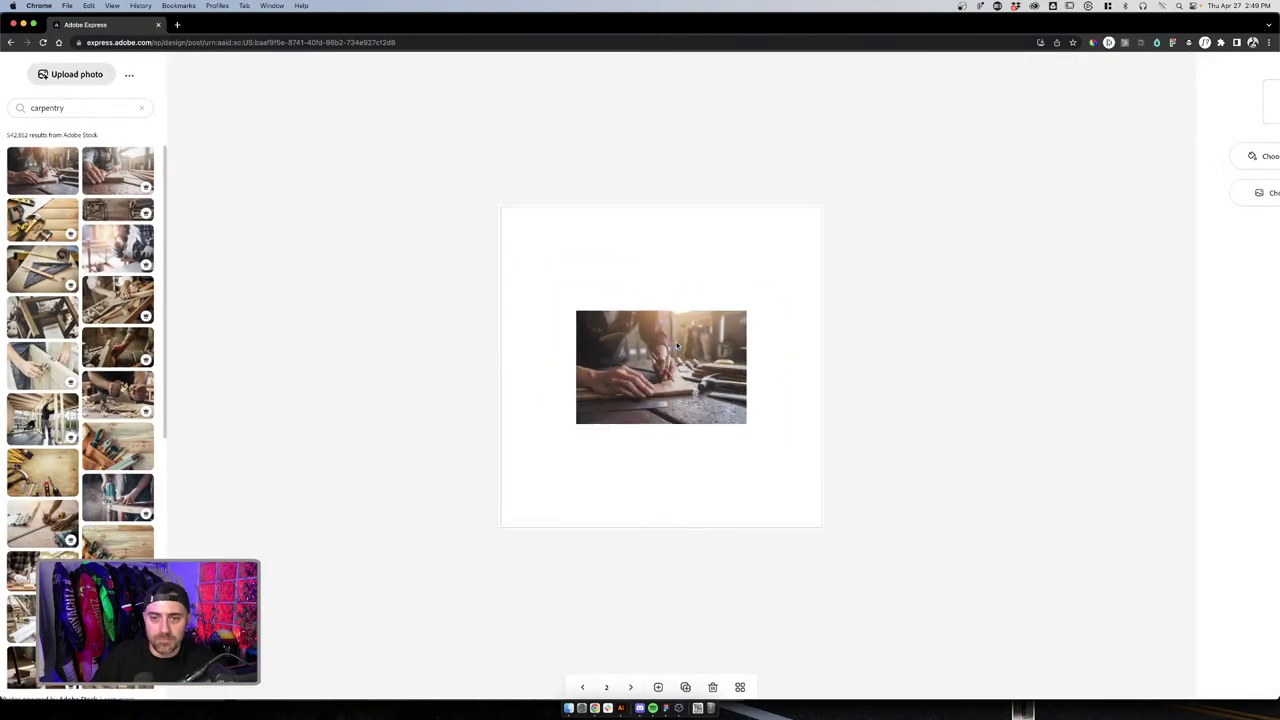
Enlarge and position the carpentry photo so it fills the square page
left_click_drag(735, 320, 918, 198)
left_click_drag(587, 417, 466, 489)
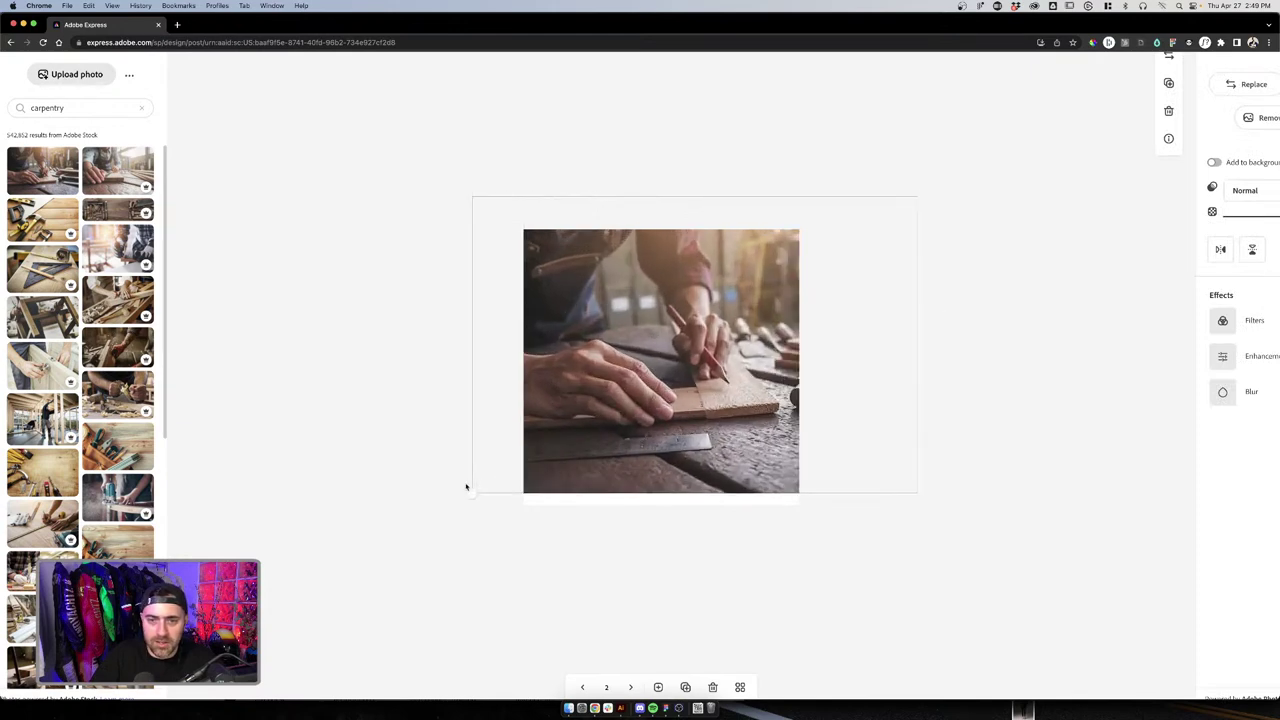
left_click_drag(662, 383, 725, 390)
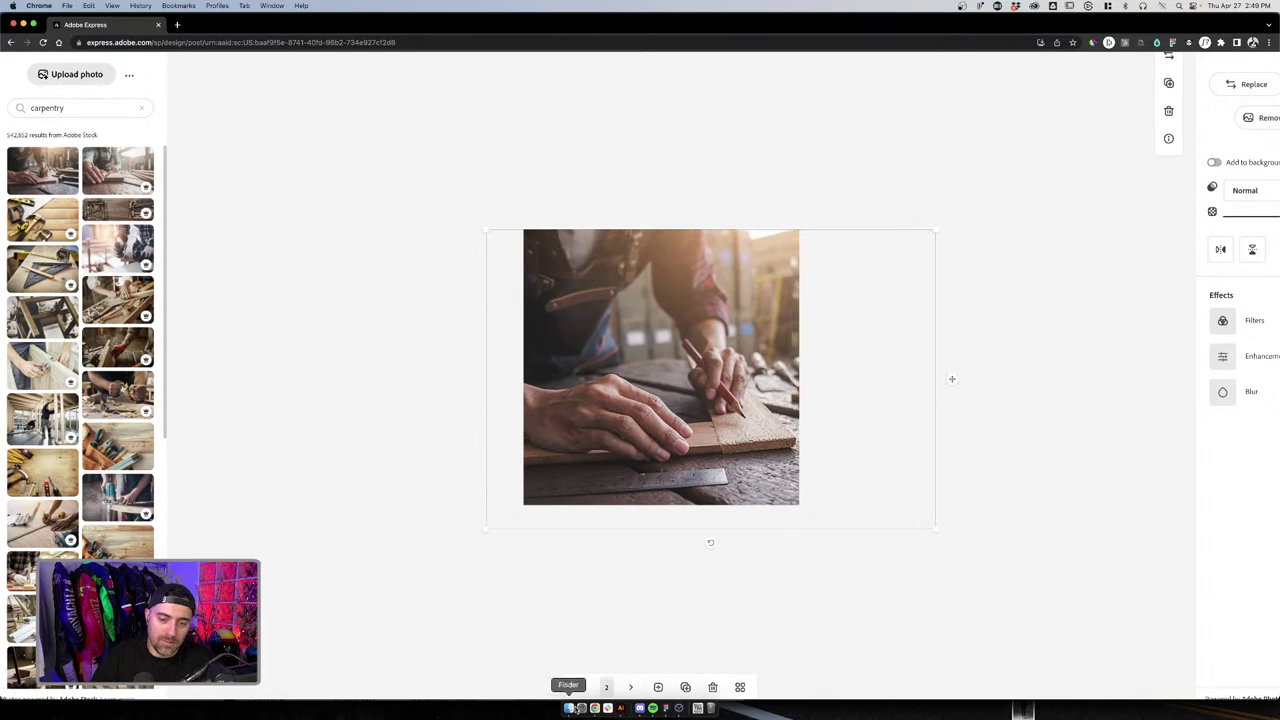
left_click(385, 505)
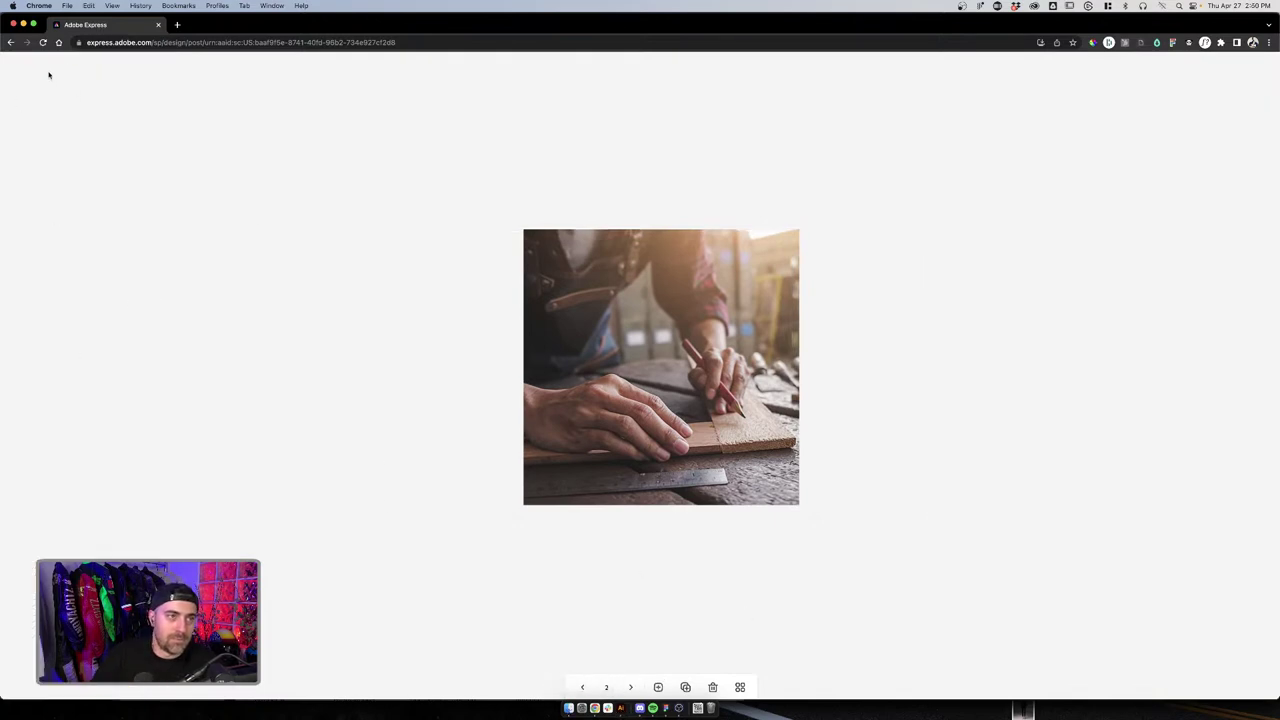
Reopen Wood Window Makeover from Projects and browse its template and text panels
left_click(10, 42)
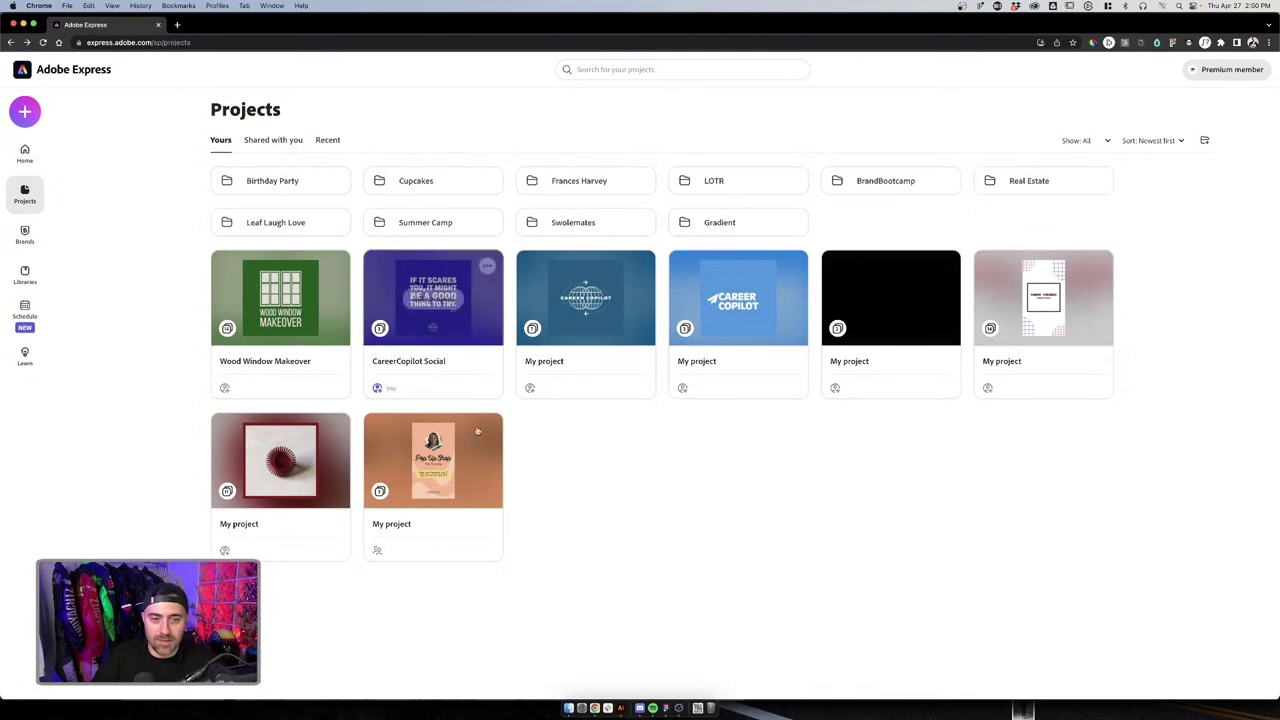
left_click(299, 364)
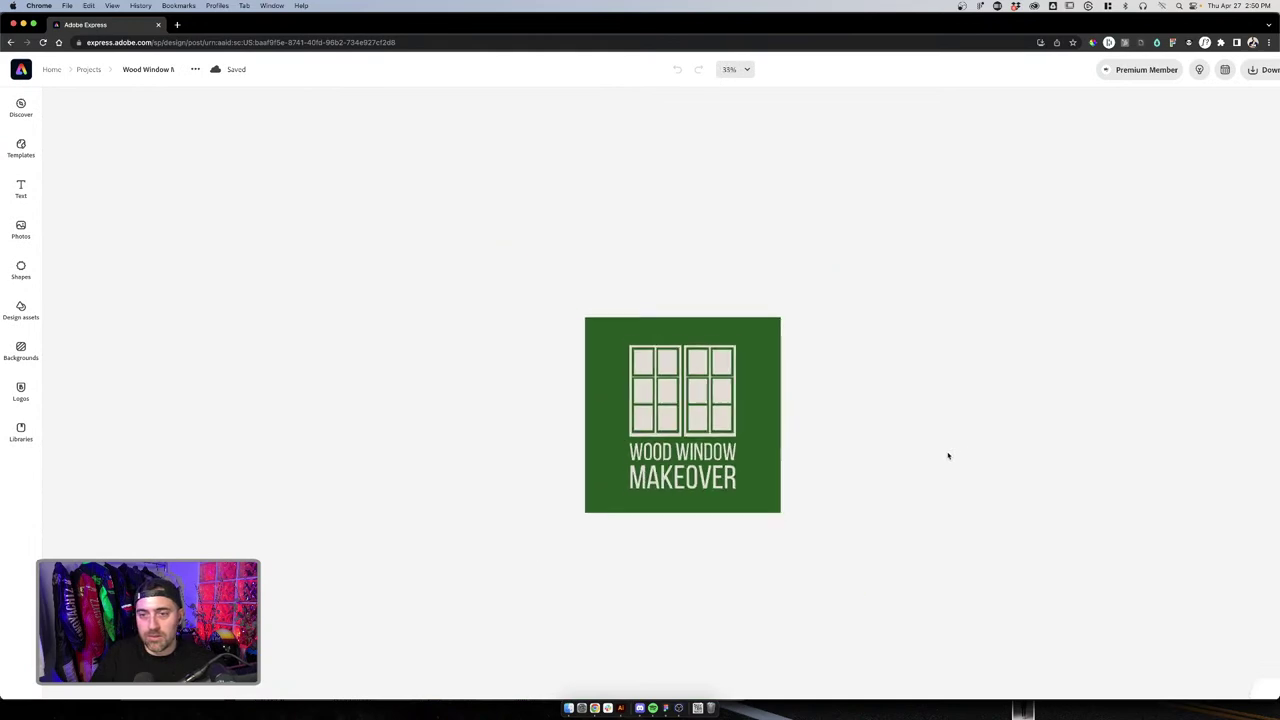
left_click(21, 148)
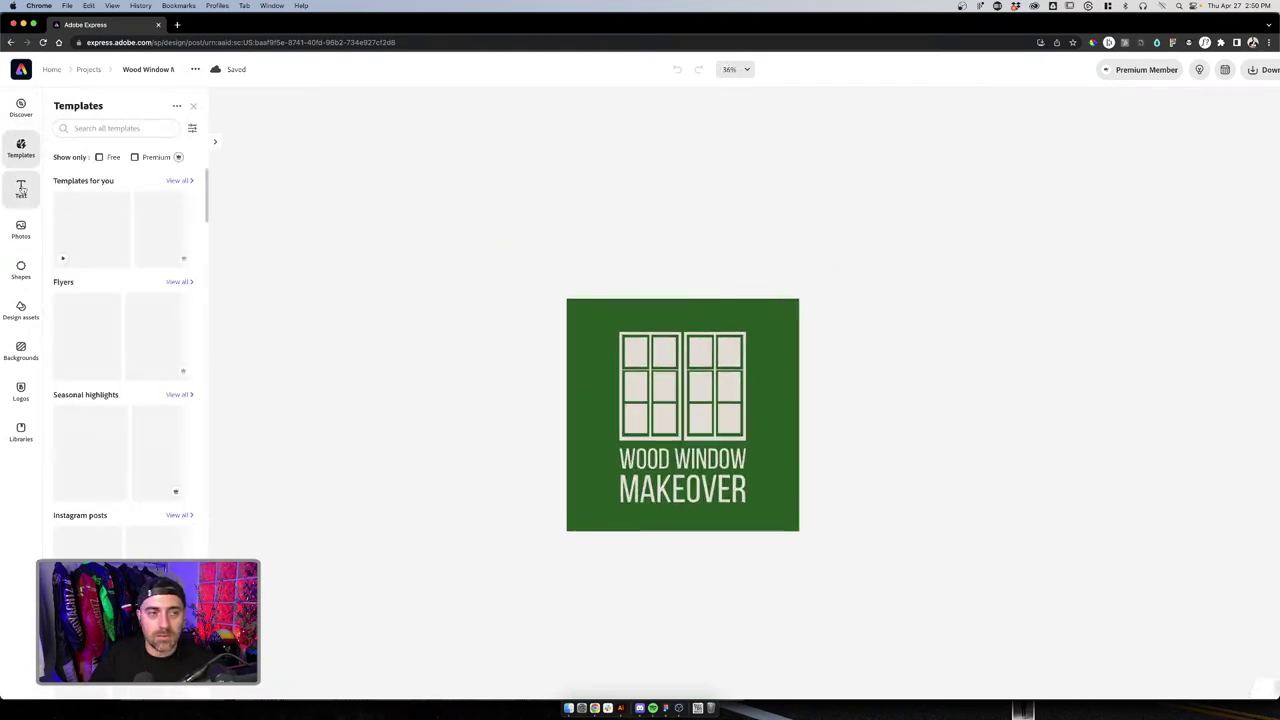
left_click(21, 188)
left_click(614, 550)
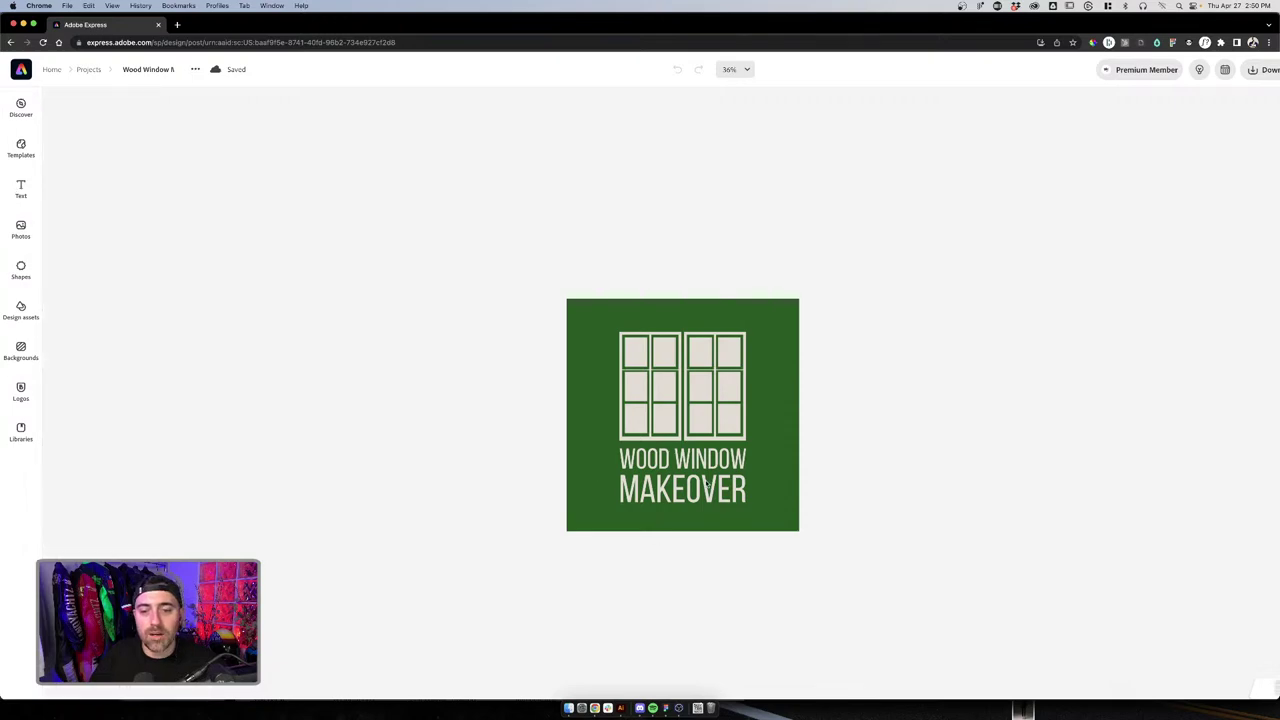
left_click(21, 148)
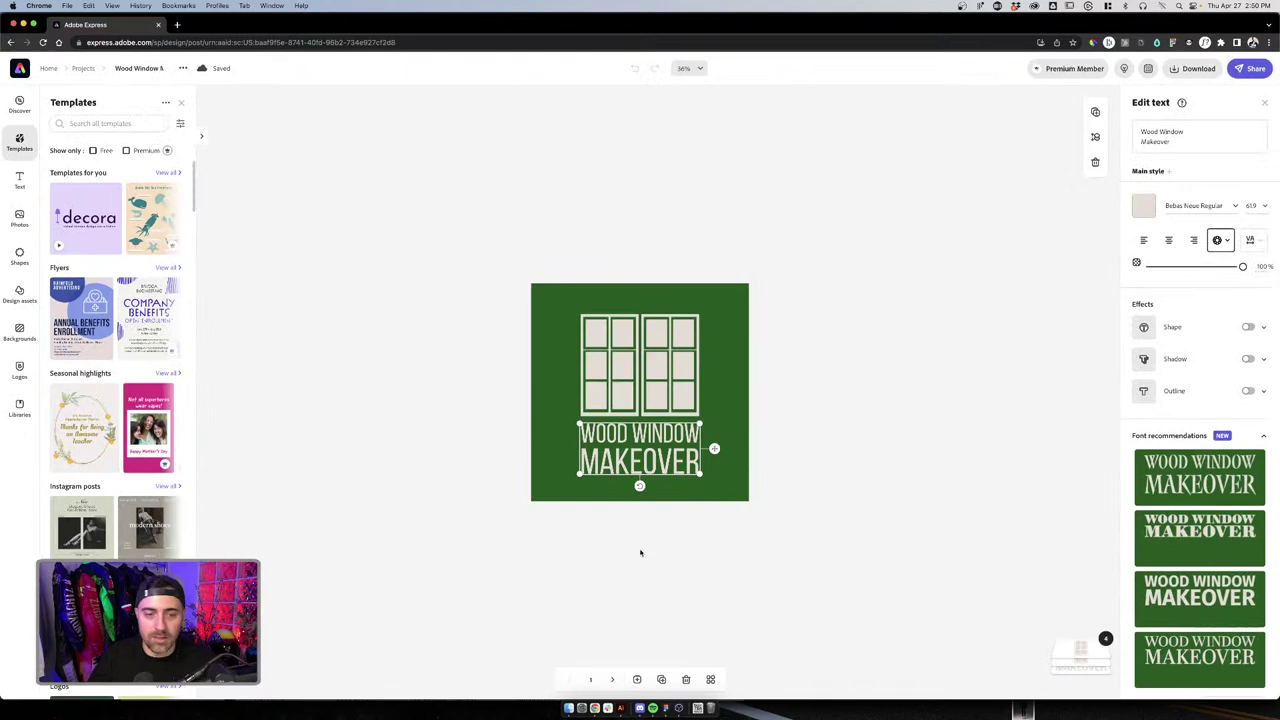
left_click(181, 102)
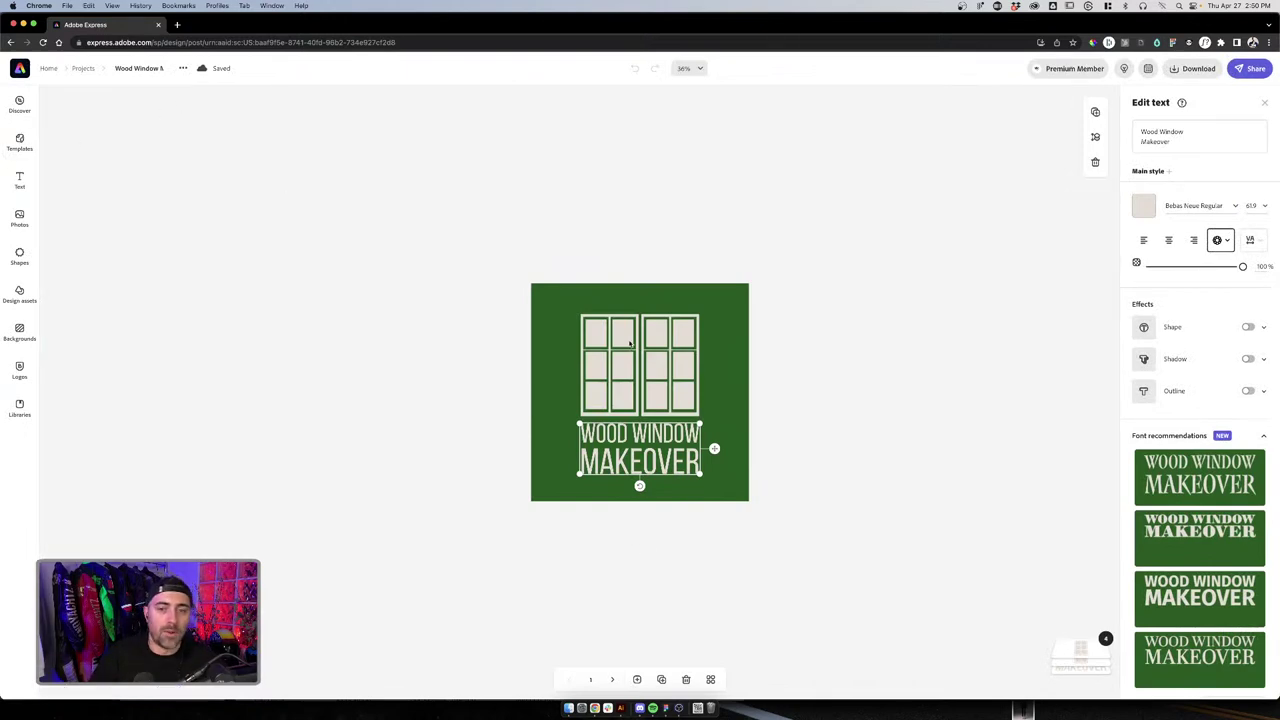
Review all pages and the brand logos panel, then go to the home page
left_click(711, 680)
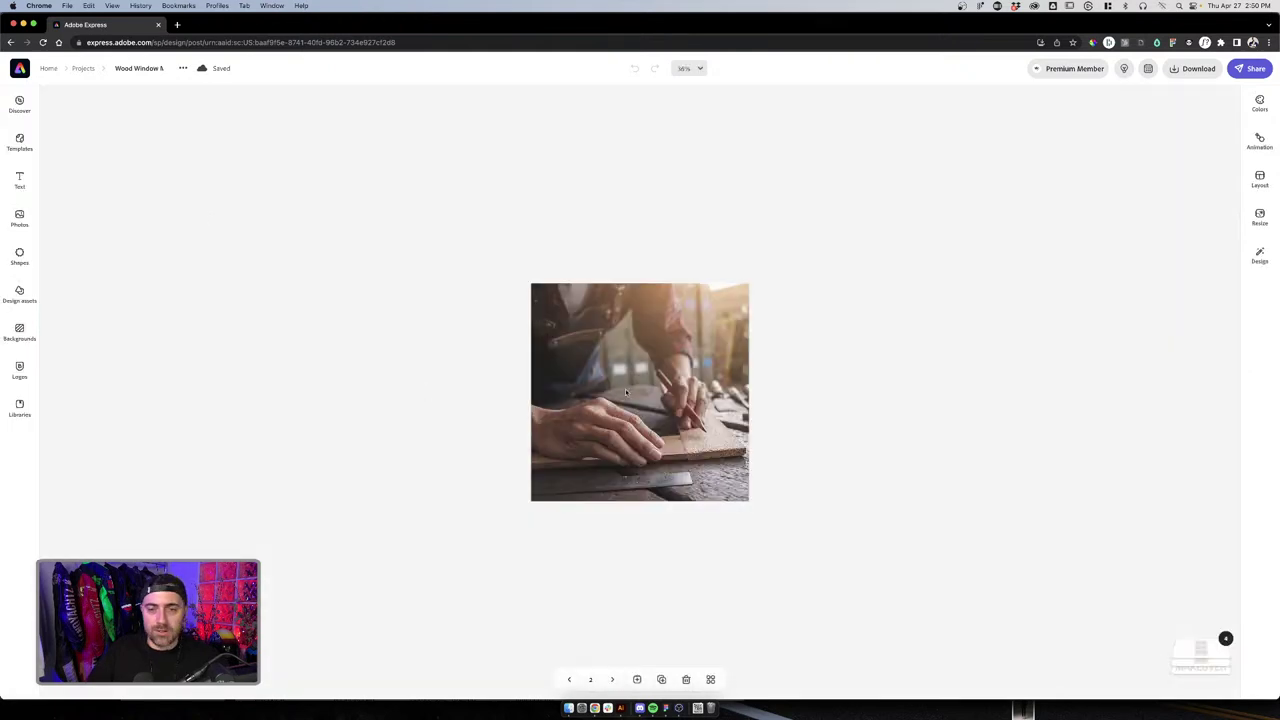
left_click(625, 388)
left_click(383, 471)
left_click(19, 370)
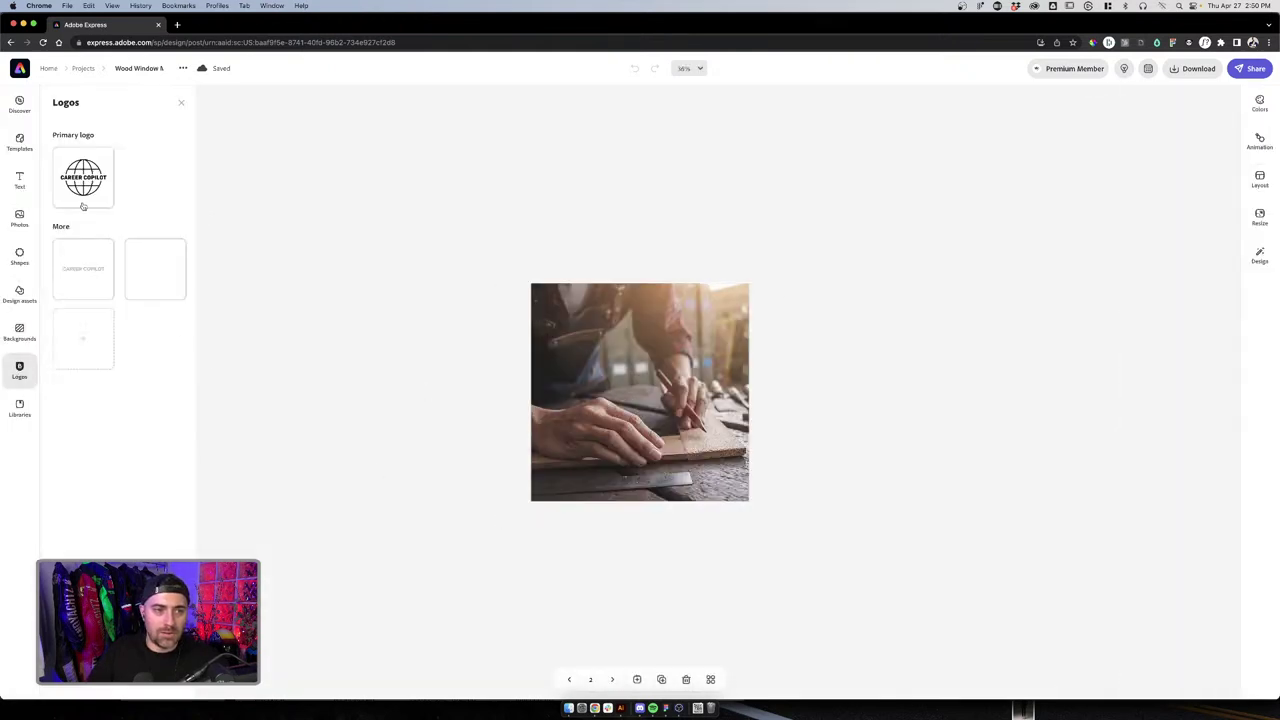
left_click(181, 104)
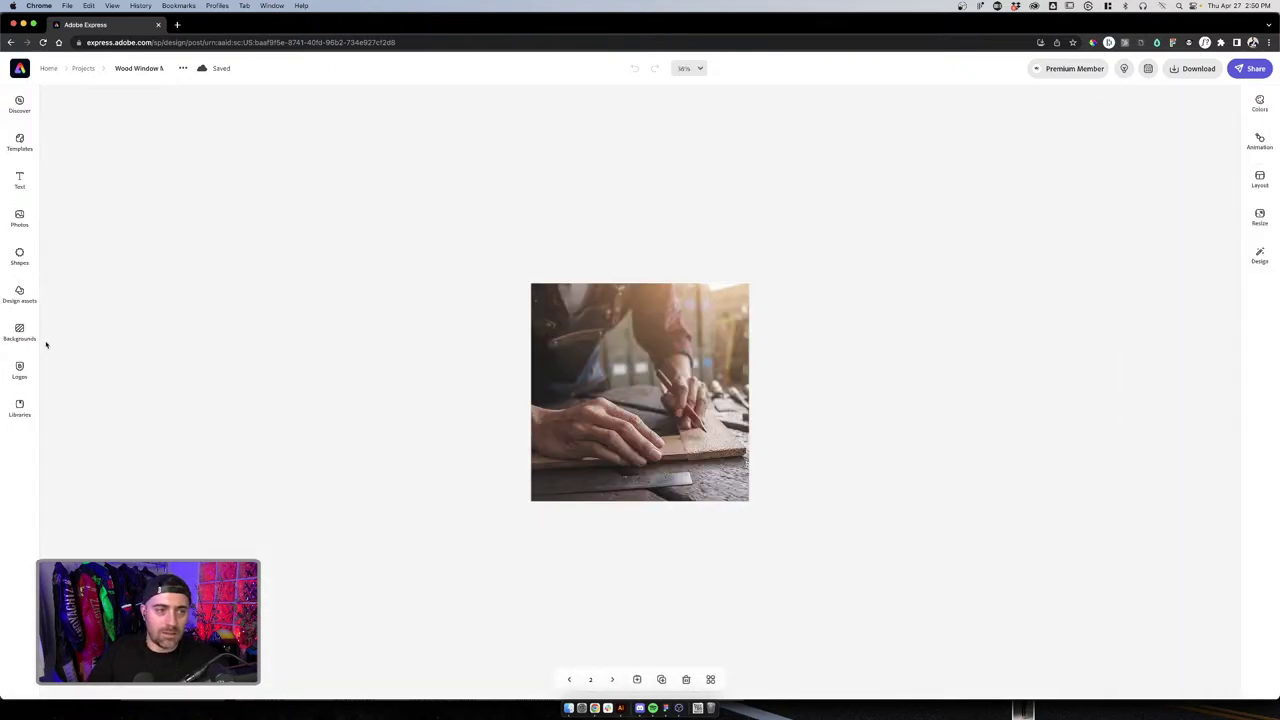
left_click(22, 372)
left_click(181, 102)
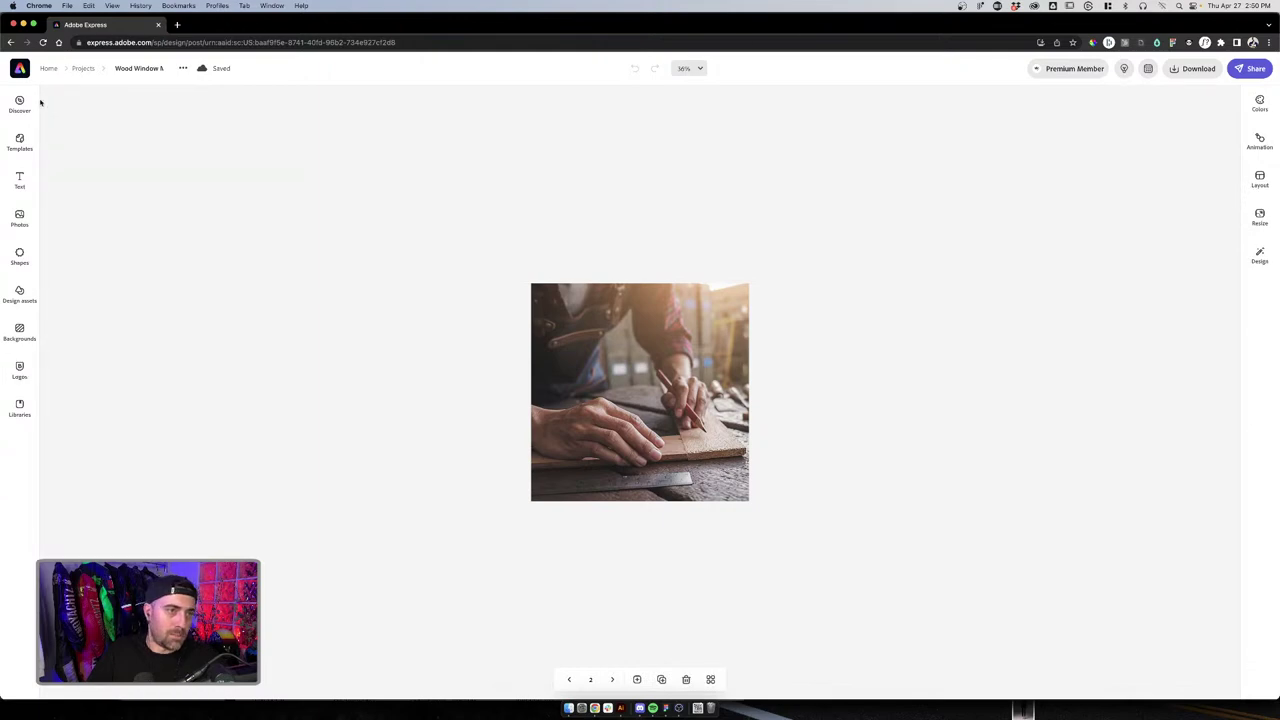
left_click(21, 69)
left_click(21, 69)
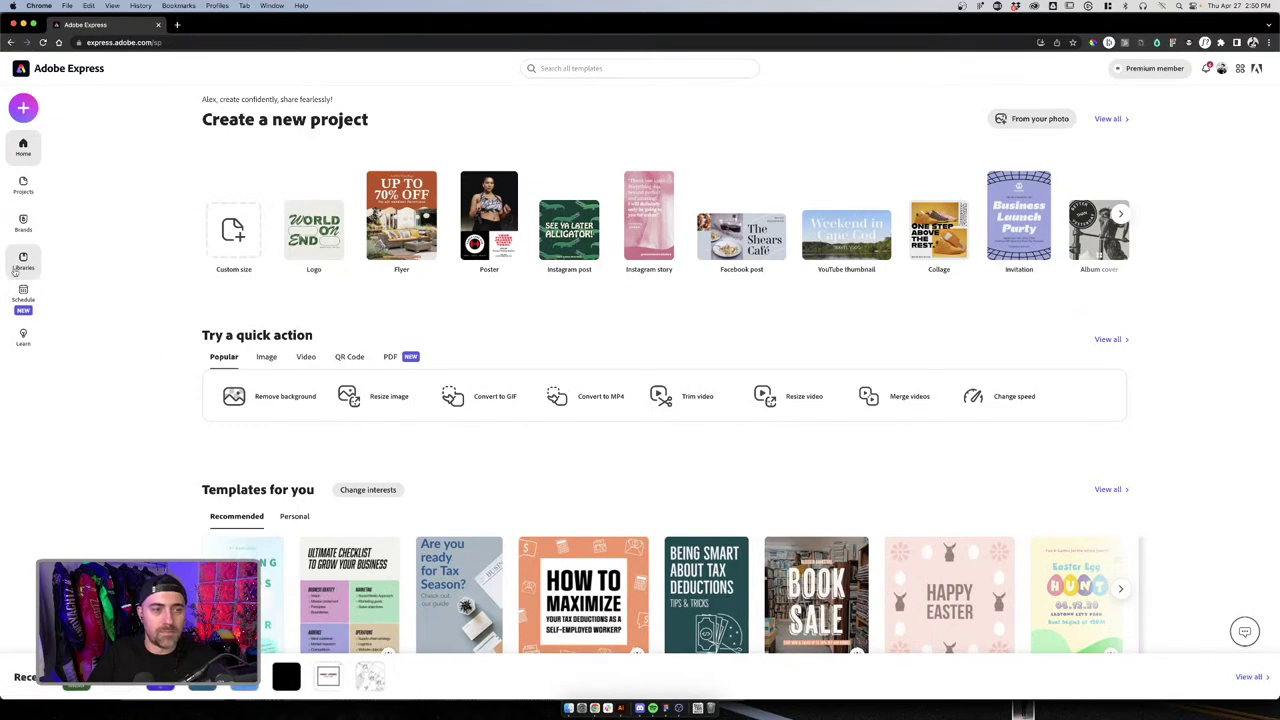
Look over the Wood Window Makeover brand kit in Brands
left_click(23, 224)
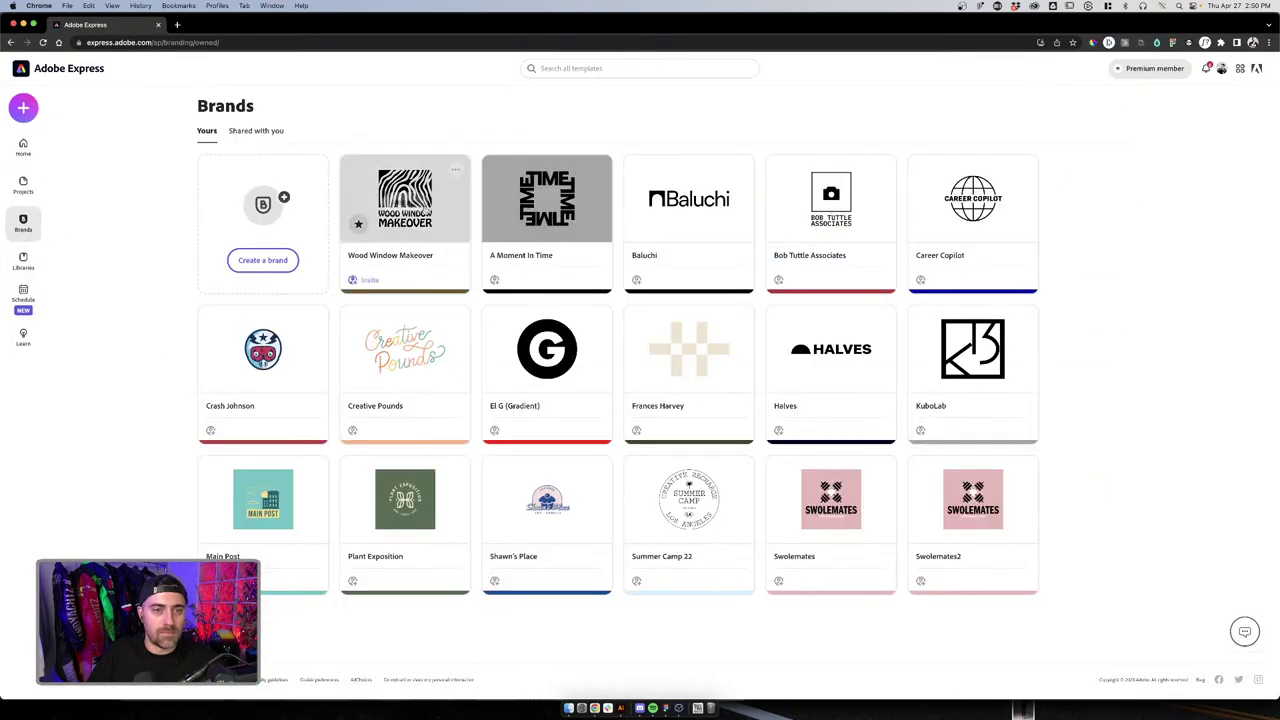
left_click(400, 215)
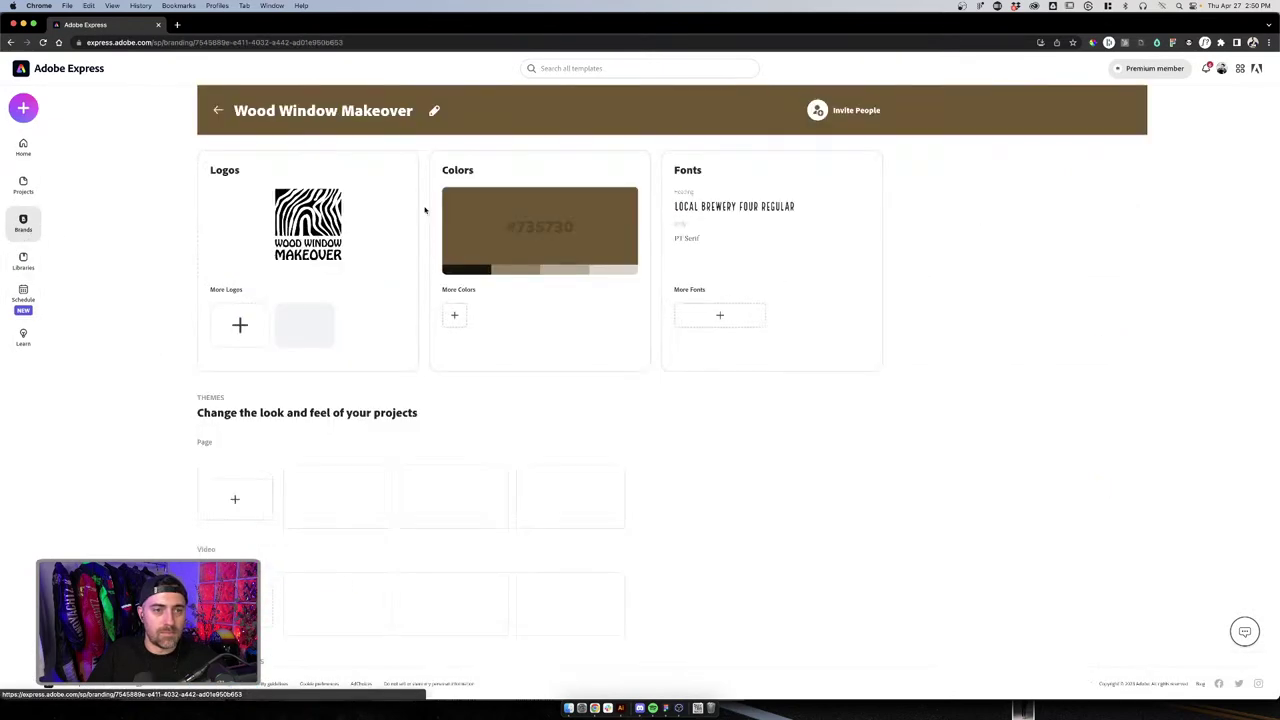
left_click(216, 112)
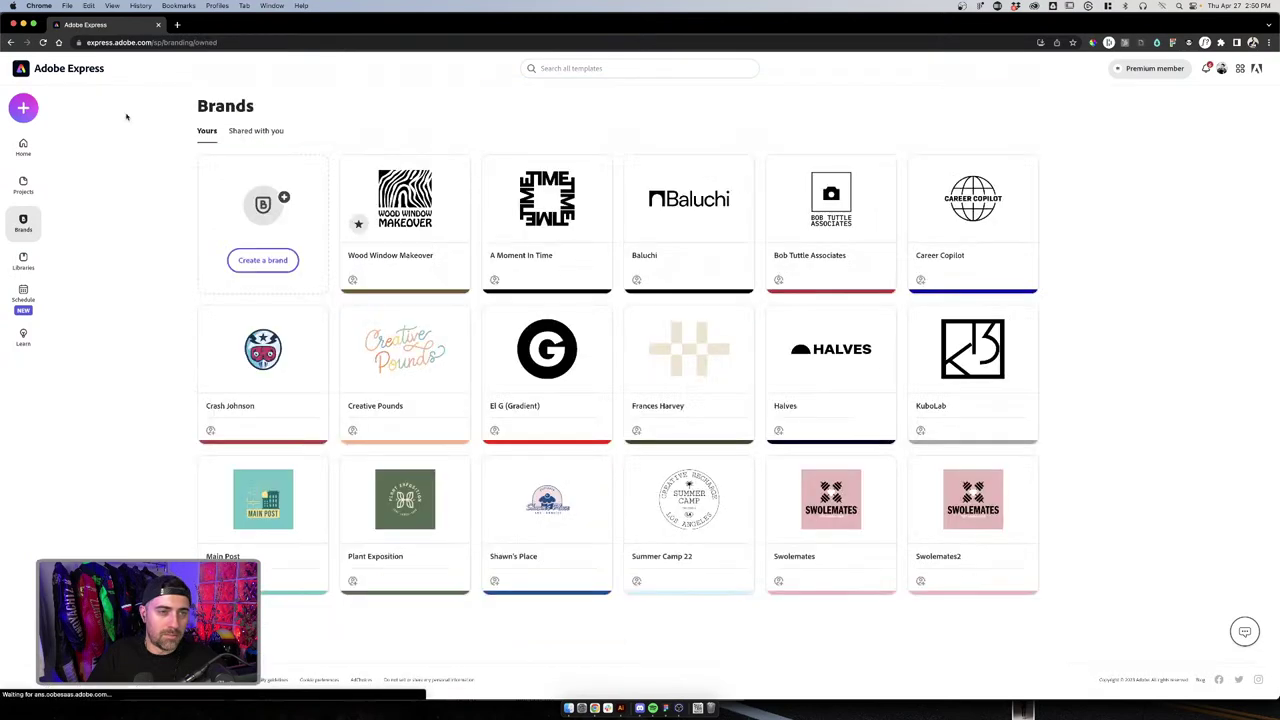
Open the Wood Window Makeover project at page 2 from the page grid
left_click(22, 182)
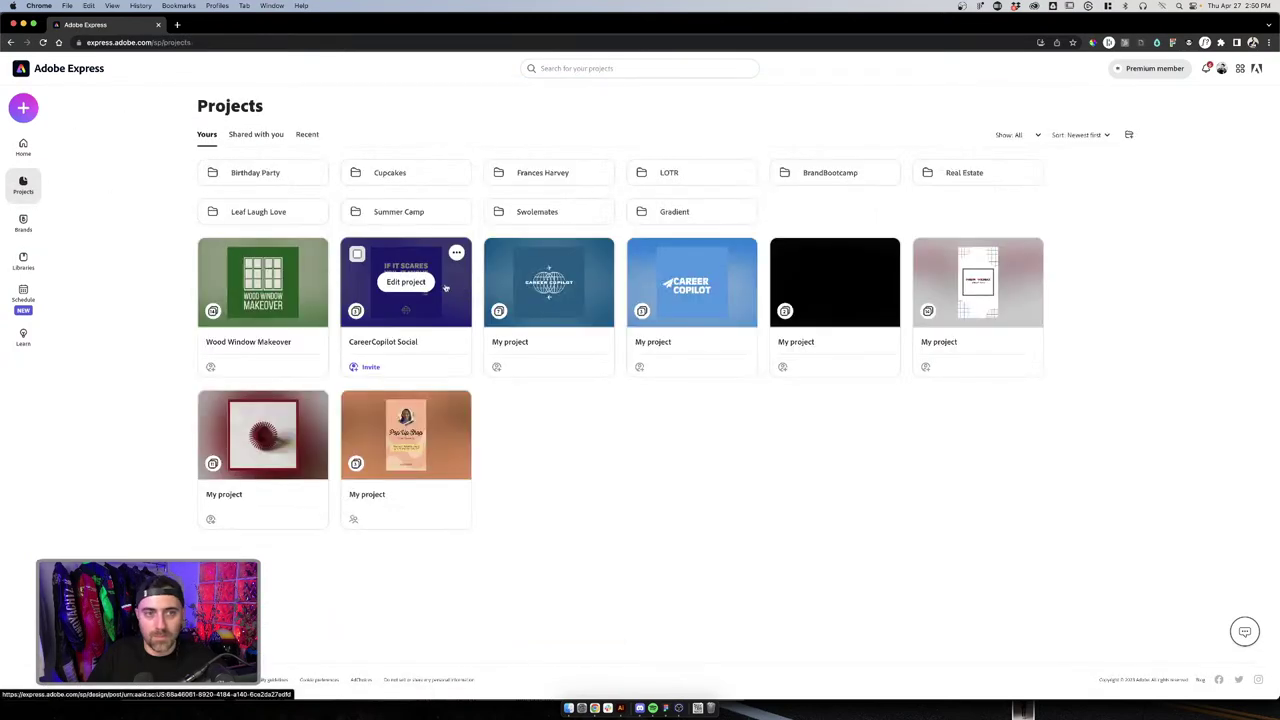
left_click(303, 291)
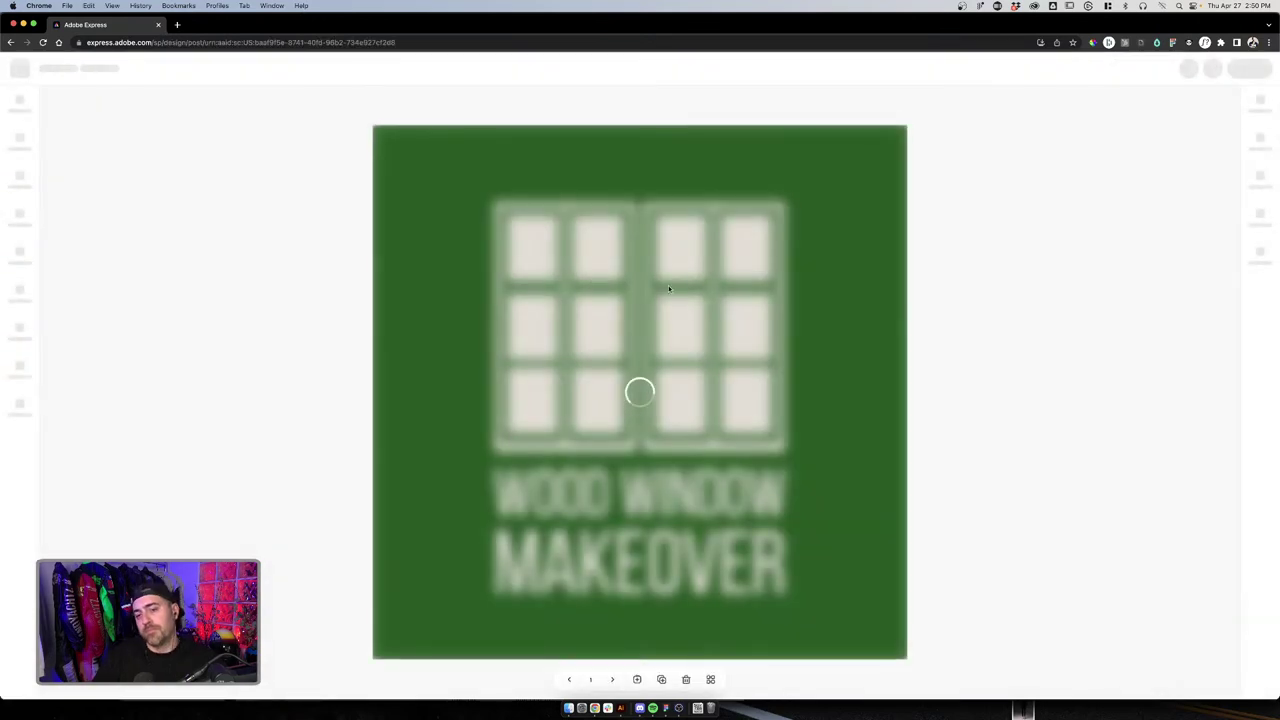
left_click(710, 679)
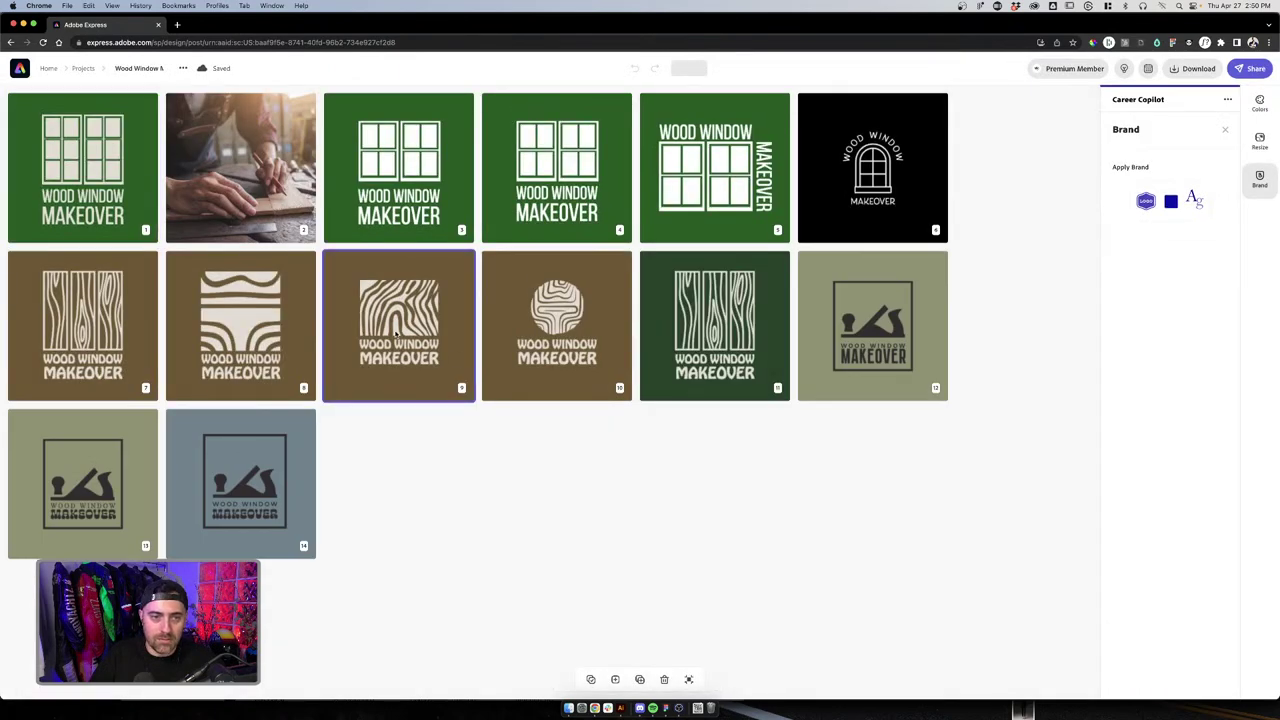
double_click(222, 213)
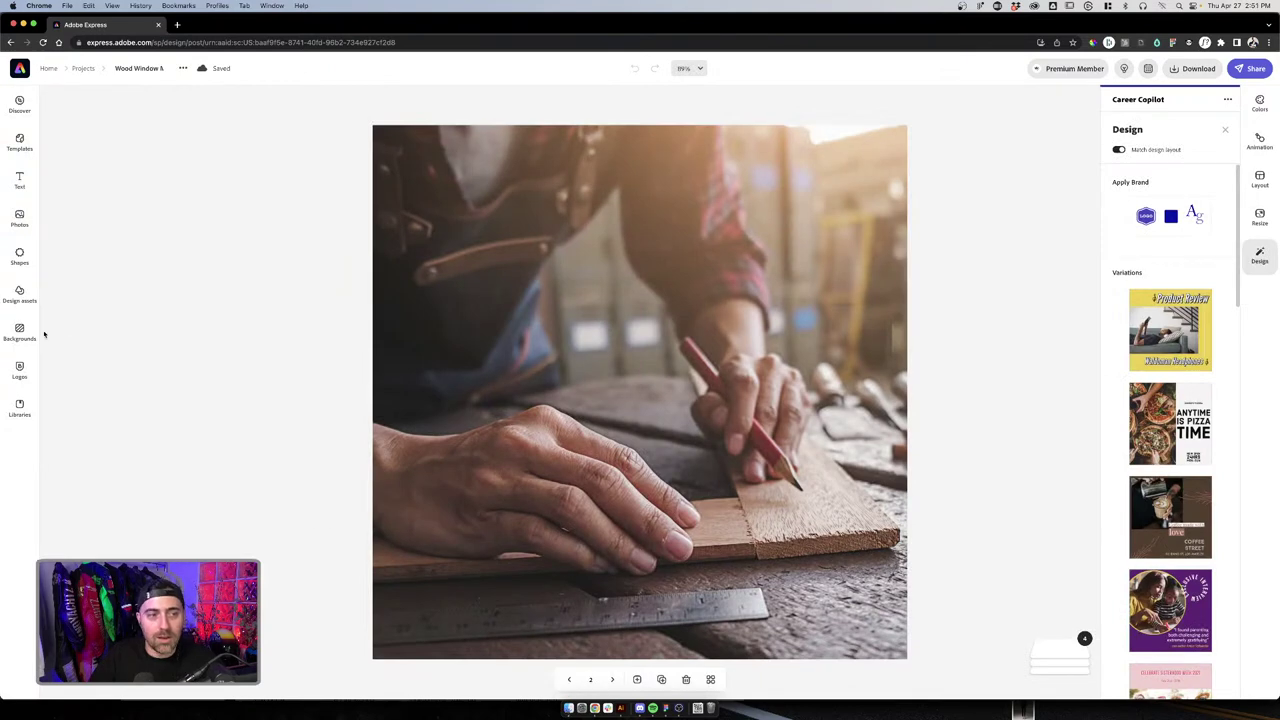
left_click(20, 377)
left_click(182, 103)
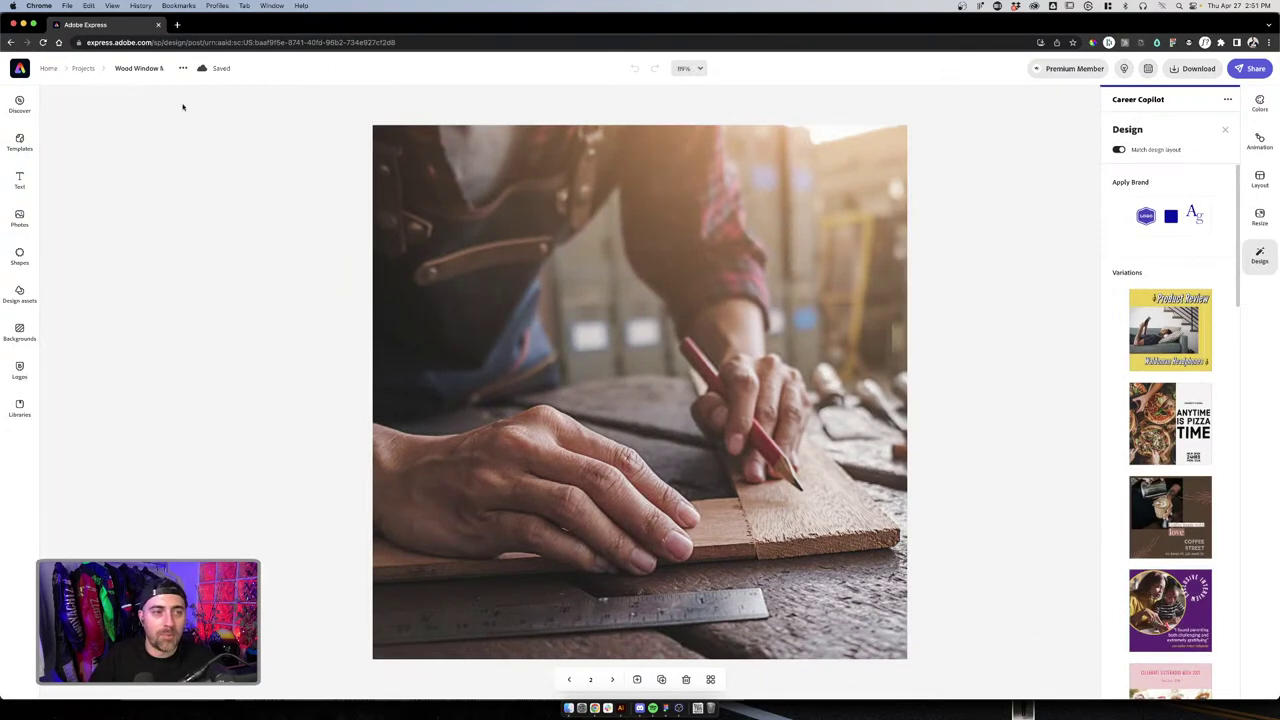
Drop the logo file from Finder onto page 2, enlarge it and move it lower-left
left_click(568, 708)
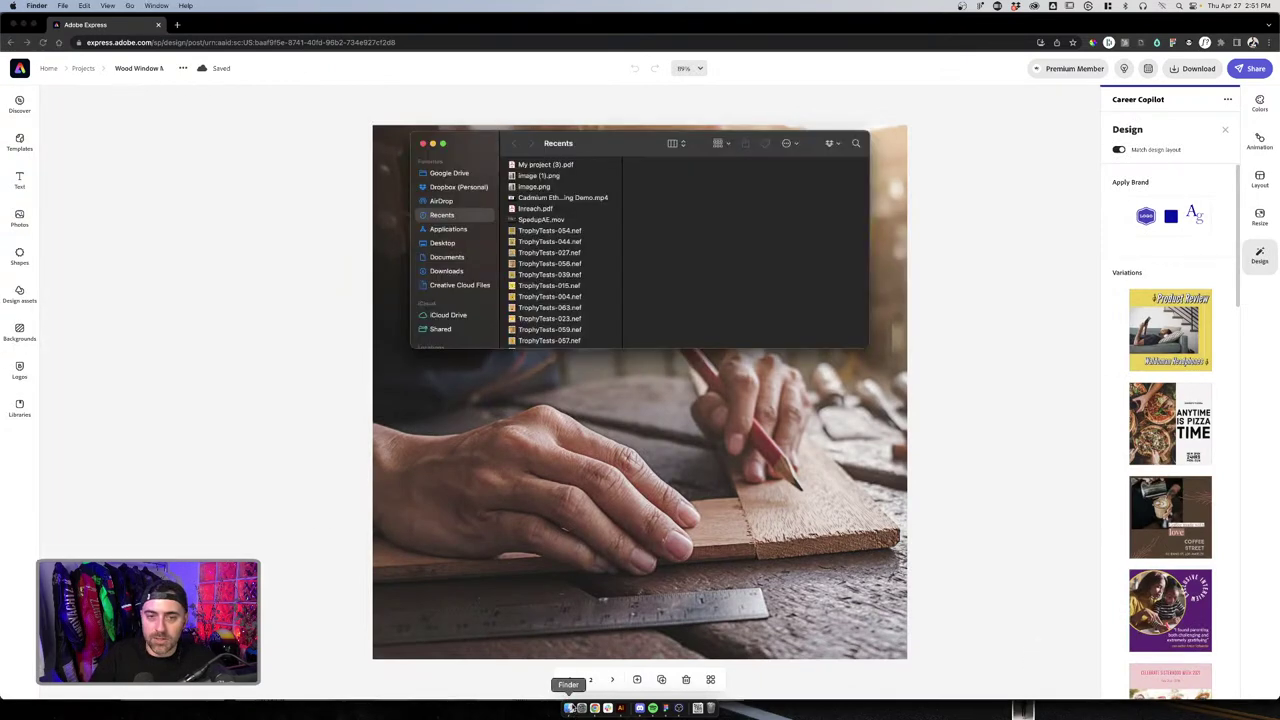
left_click(594, 143)
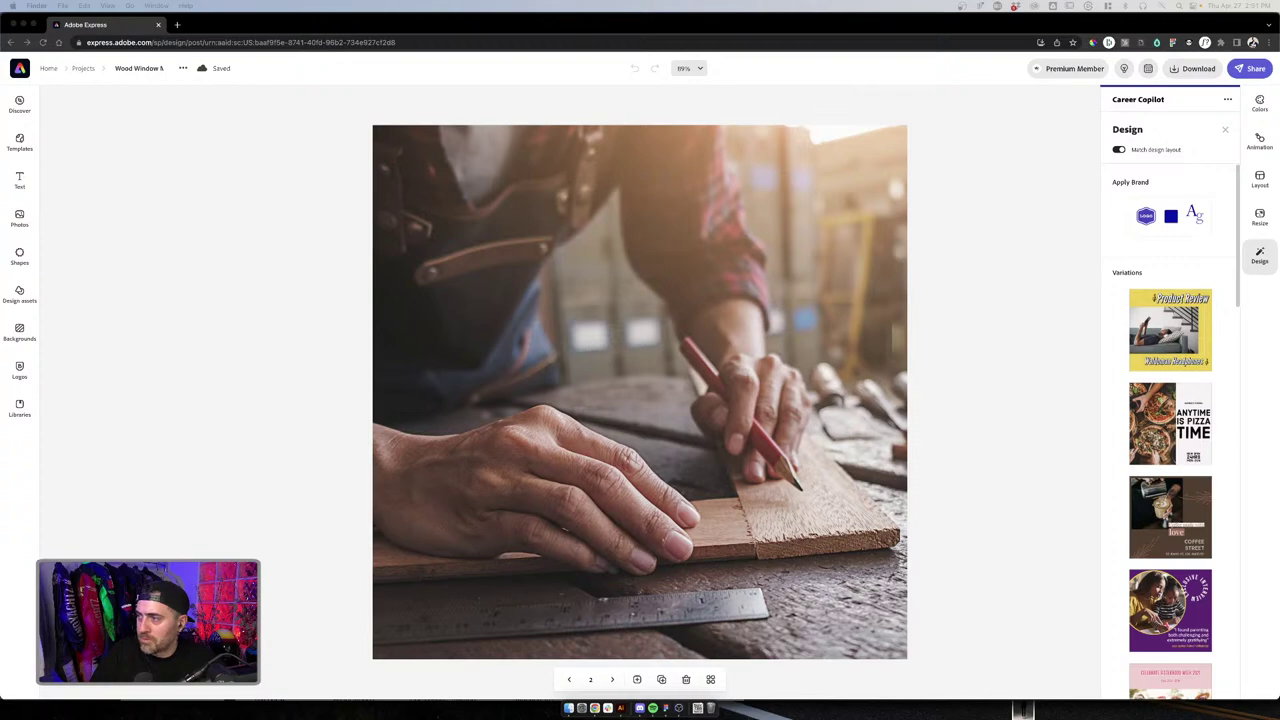
mouse_move(620, 330)
left_mouse_down()
mouse_move(640, 330)
mouse_move(605, 328)
left_mouse_up()
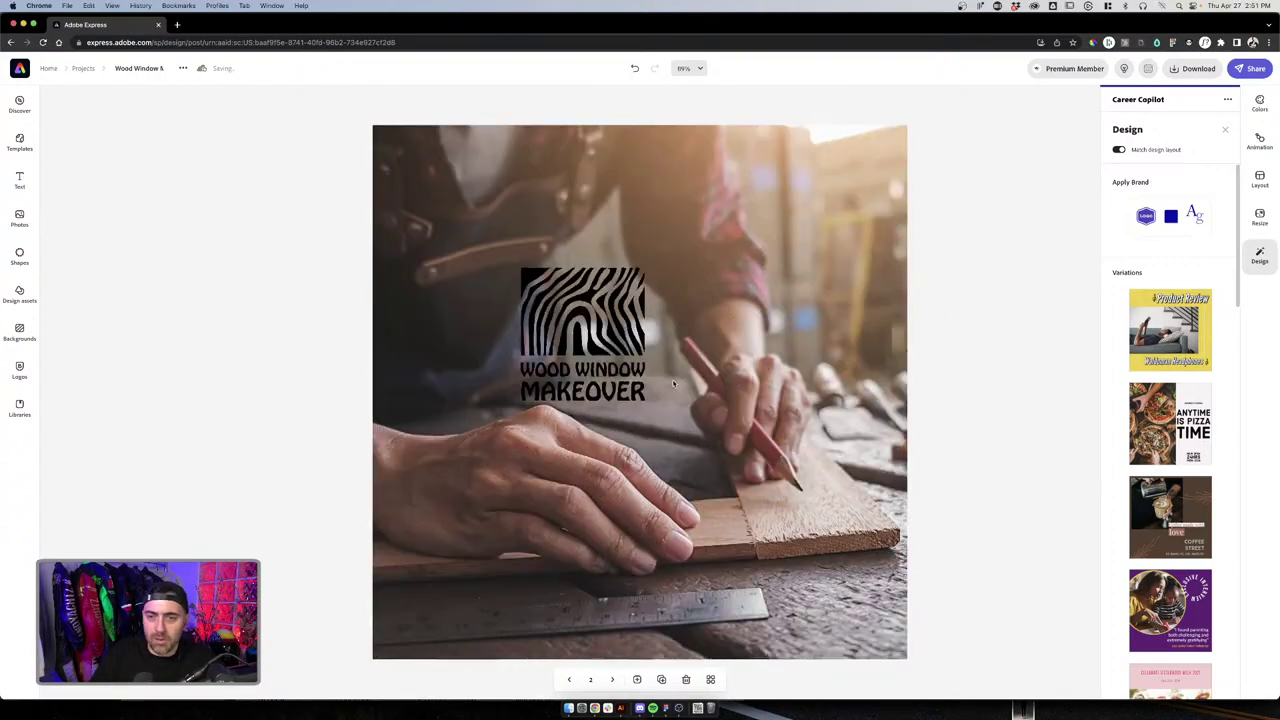
left_click(637, 393)
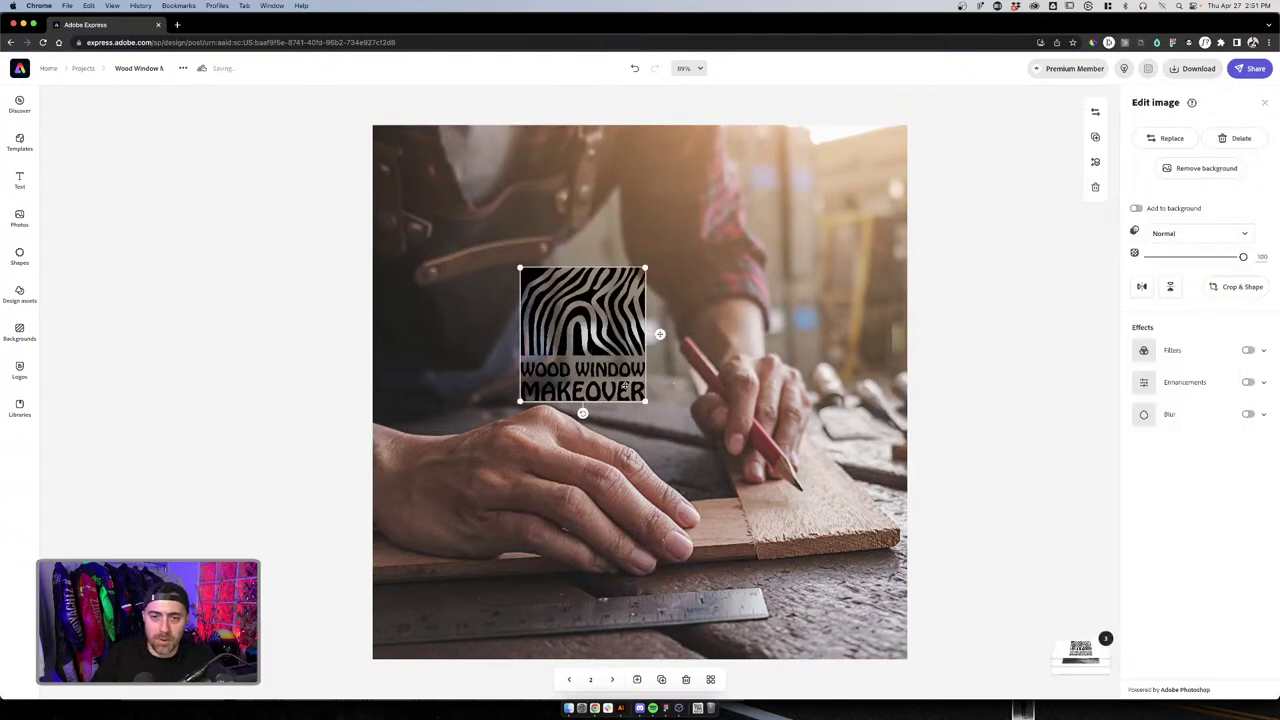
left_click_drag(644, 400, 882, 656)
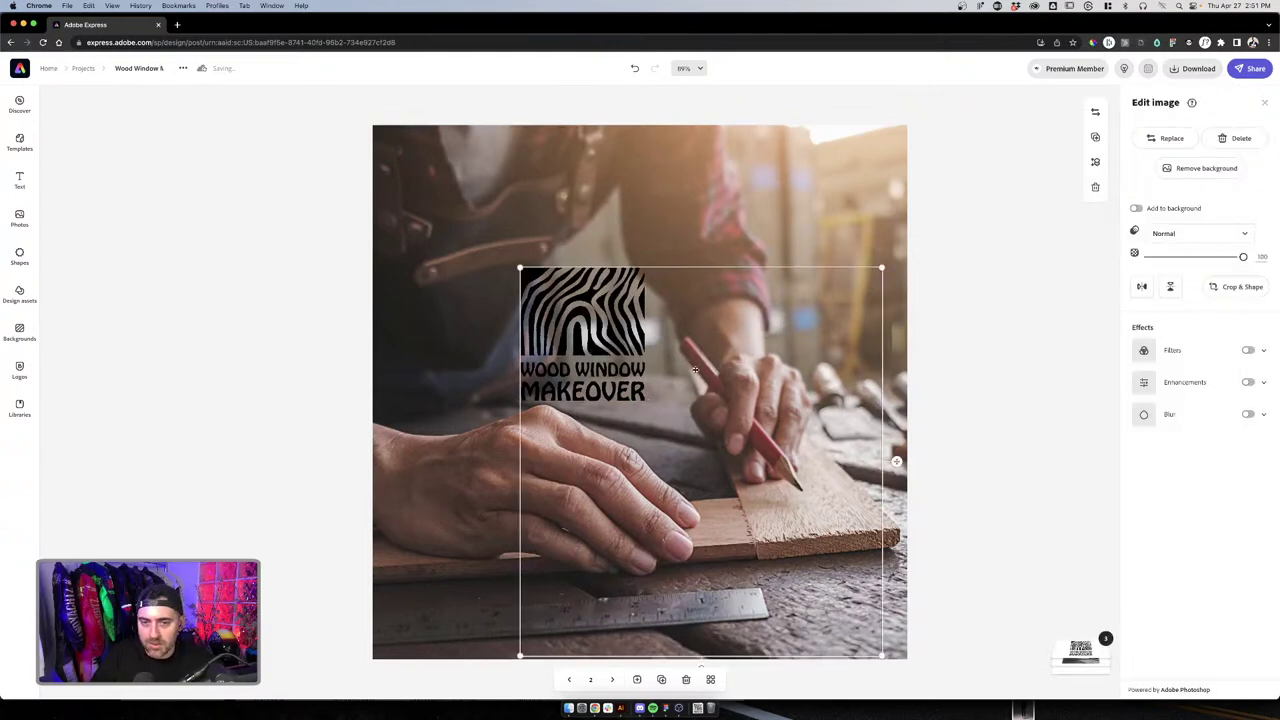
left_click_drag(669, 370, 481, 501)
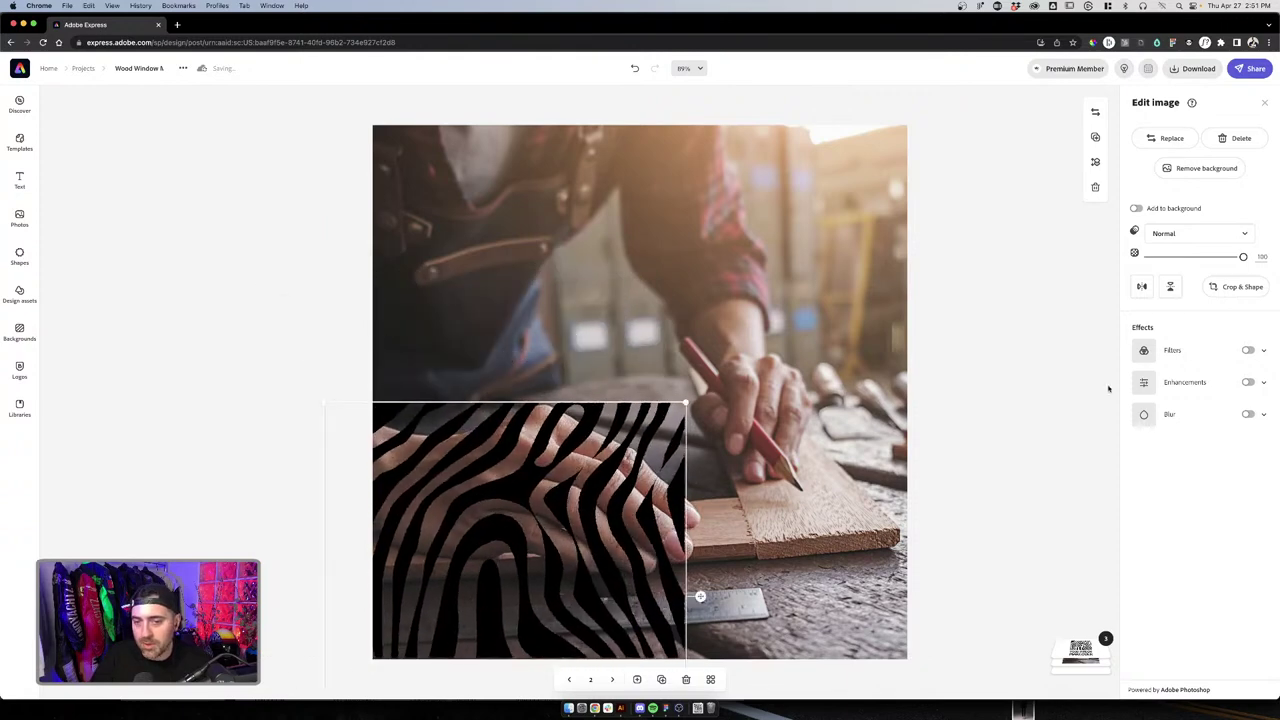
Give the logo a Multiply blend mode and lower its opacity to about 22
left_click(1172, 239)
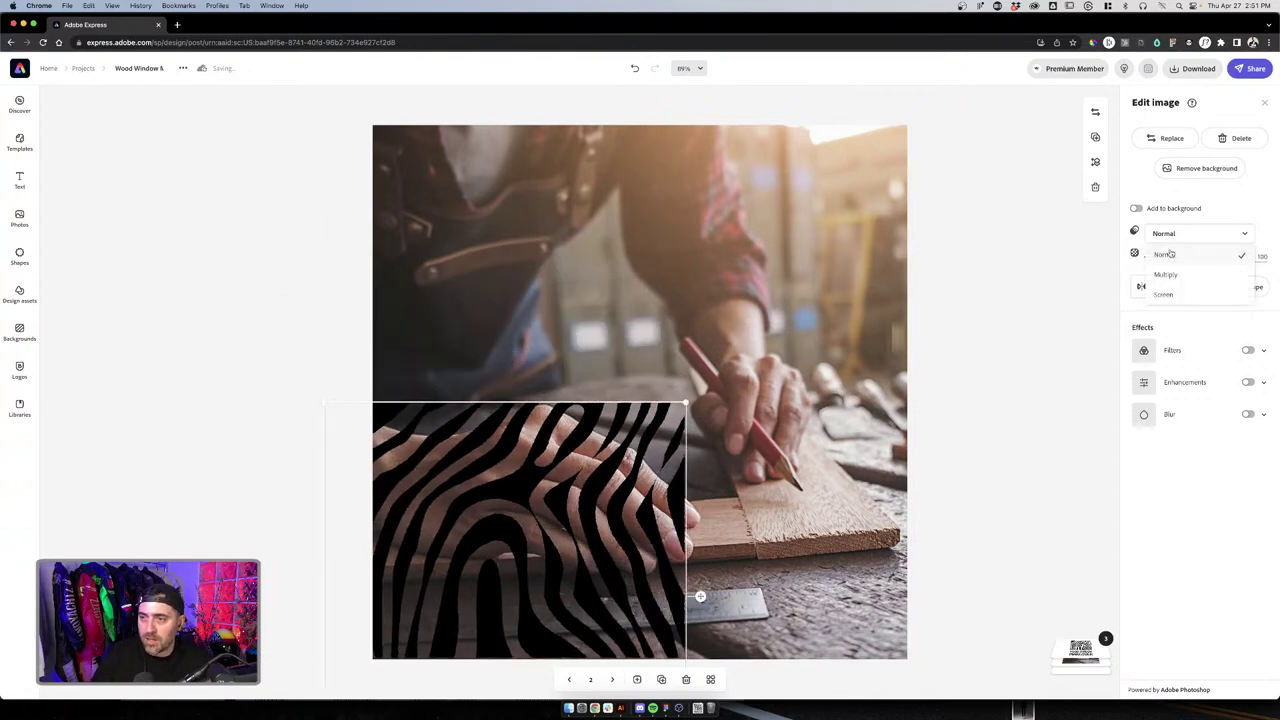
left_click(1167, 276)
left_click(1178, 242)
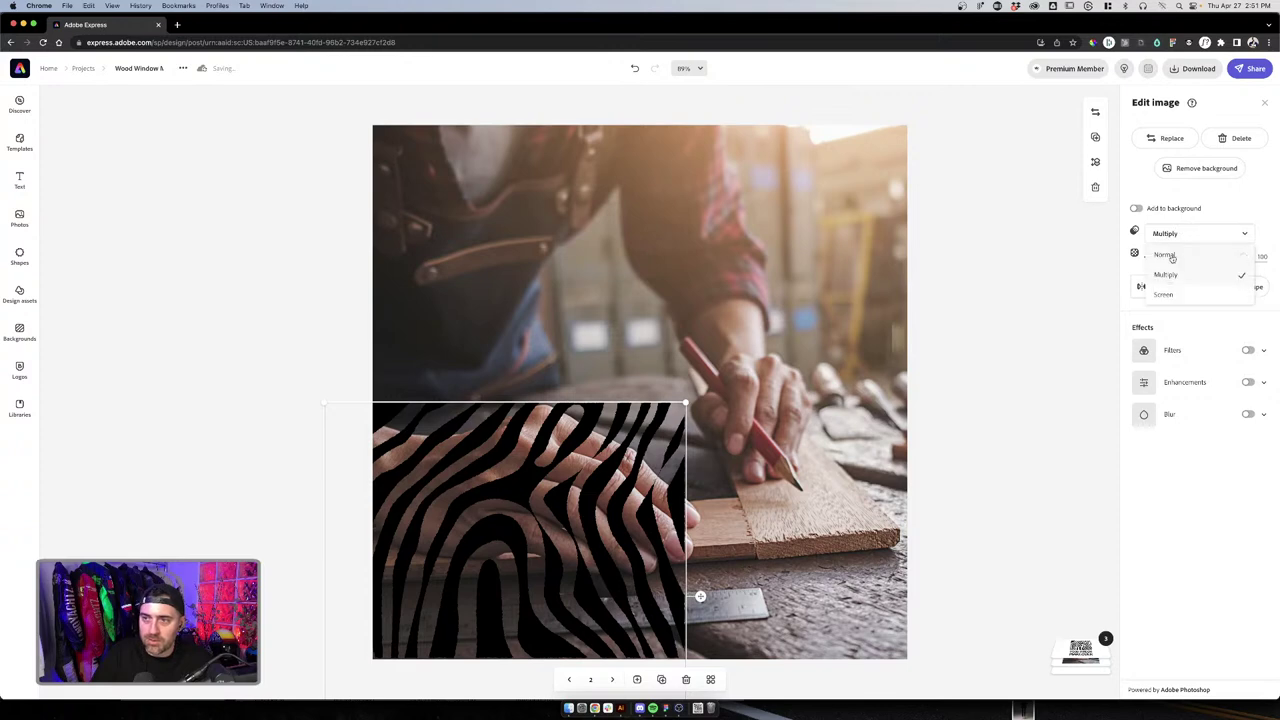
left_click(1167, 289)
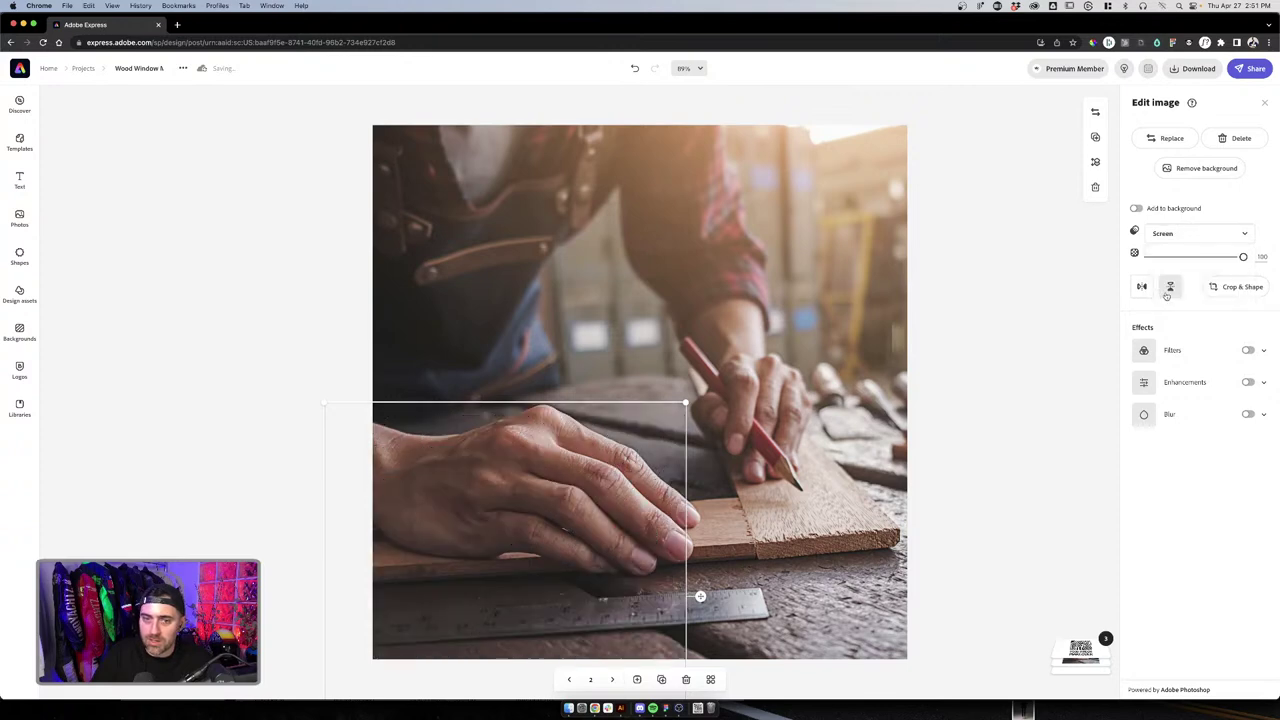
left_click(1170, 238)
left_click(1167, 276)
left_click_drag(1243, 257, 1168, 258)
Move the faded logo upward and rotate it about 90 degrees
left_click_drag(565, 460, 652, 226)
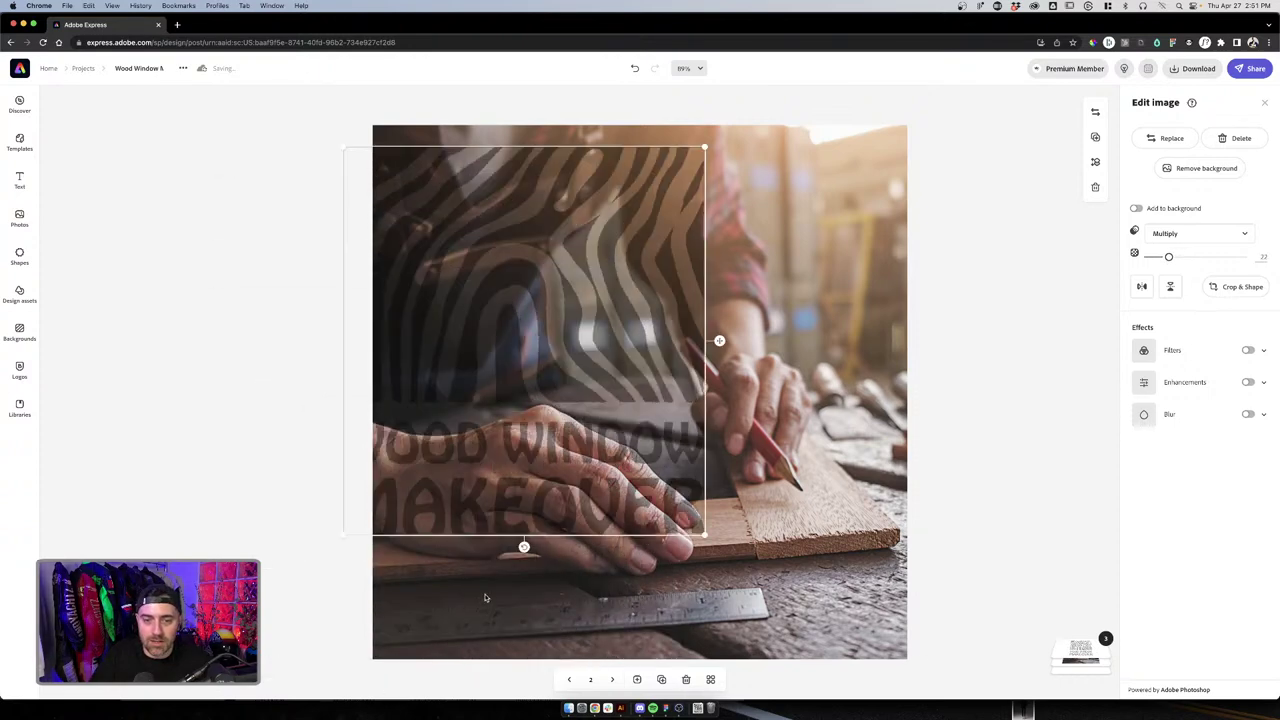
left_click_drag(523, 543, 340, 347)
left_click_drag(384, 302, 482, 286)
left_click(909, 300)
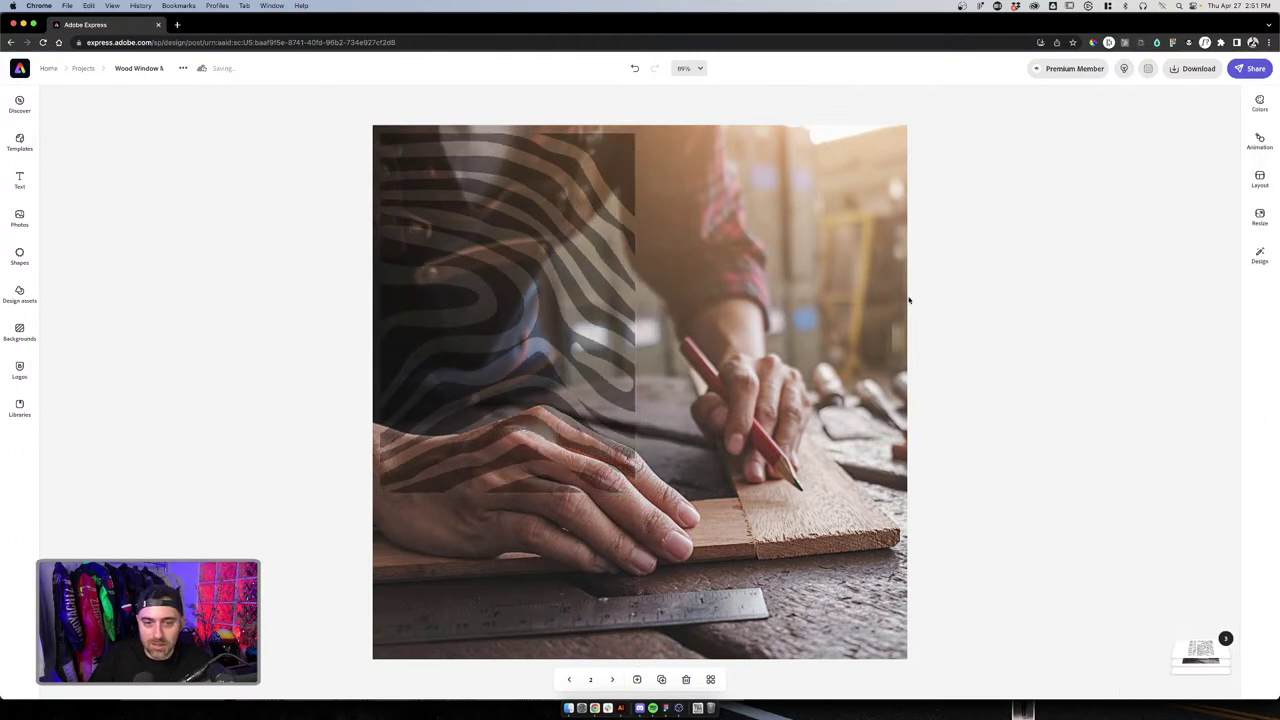
Enlarge the logo across the photo, tilt it slightly and place its stripes upper-right
left_click(598, 354)
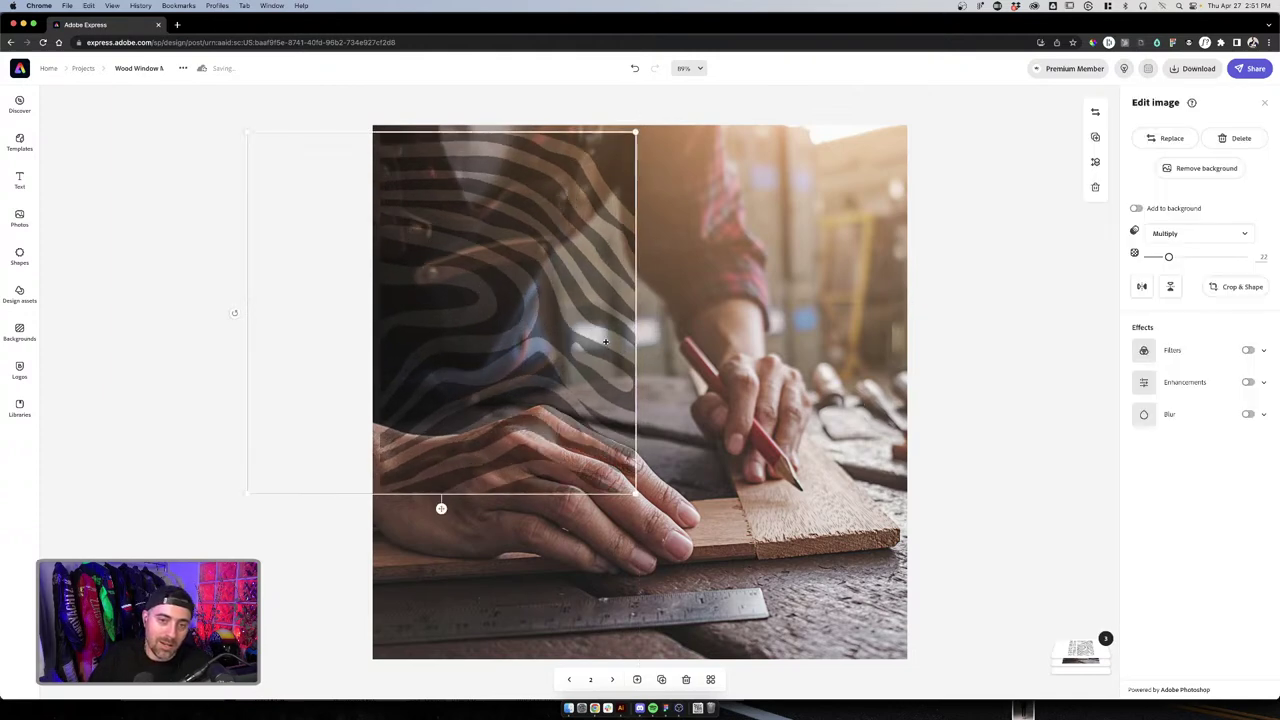
left_click_drag(636, 495, 1018, 667)
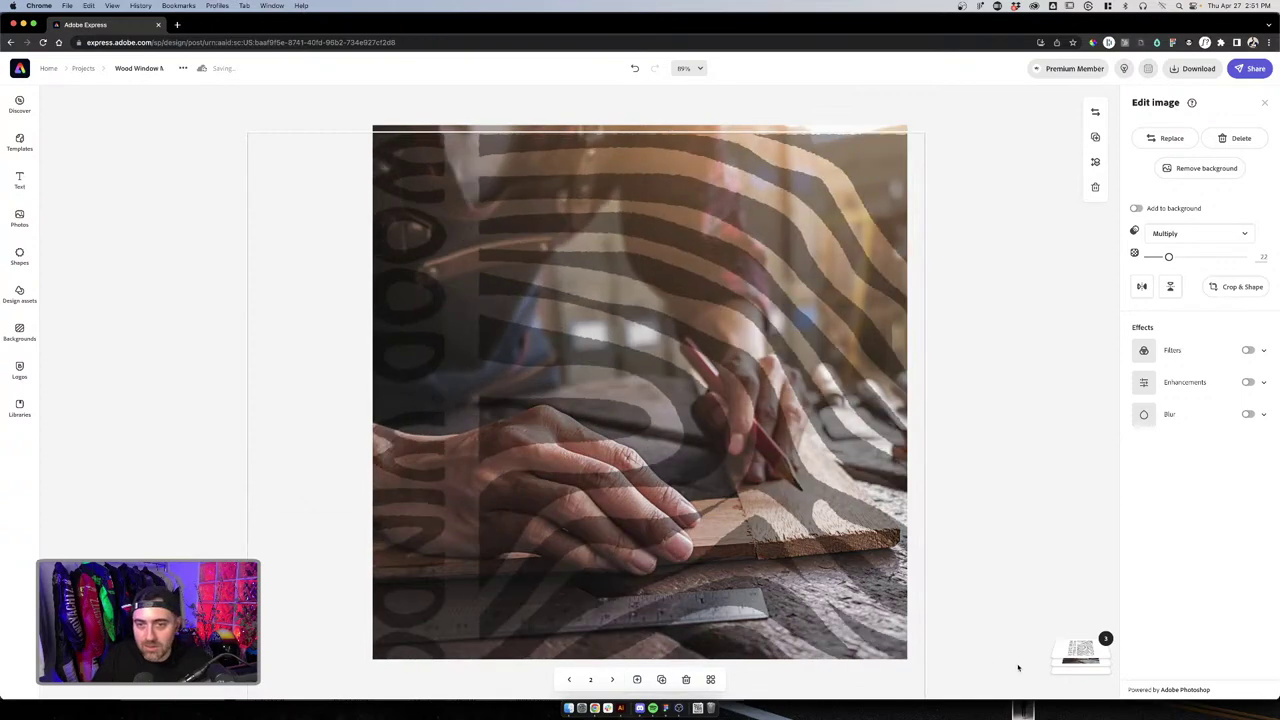
left_click_drag(771, 318, 678, 330)
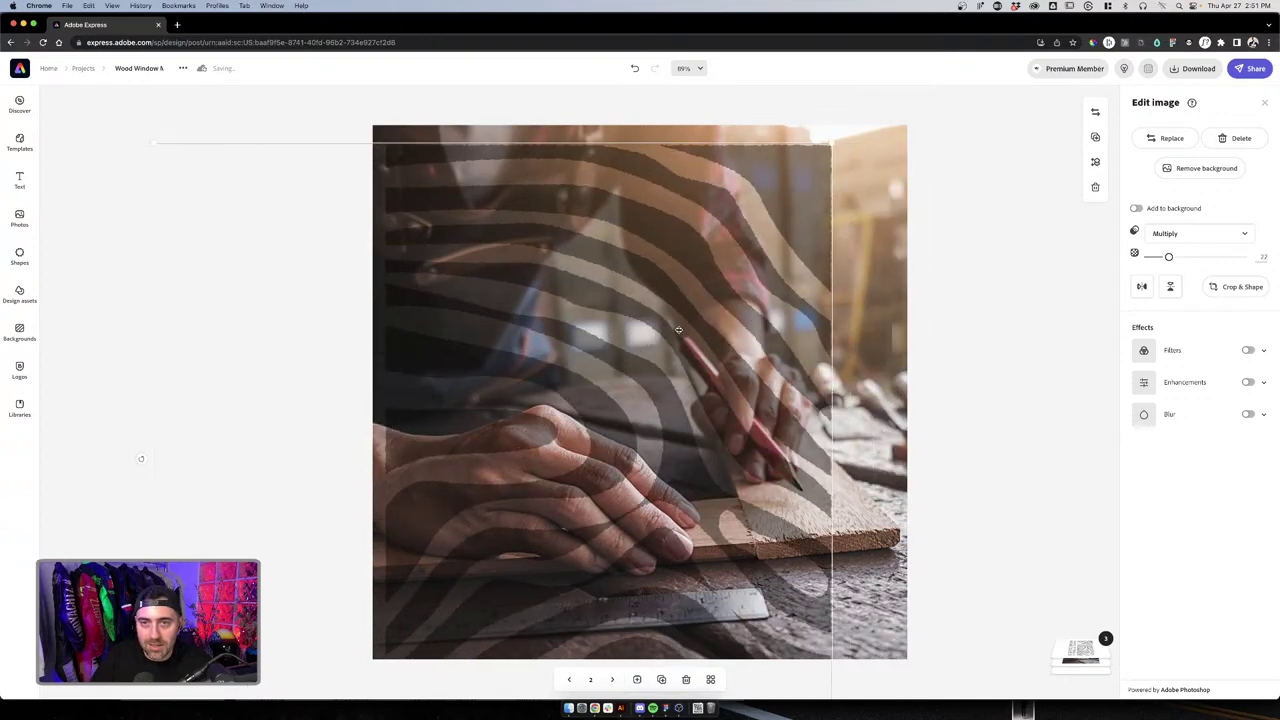
left_click(942, 290)
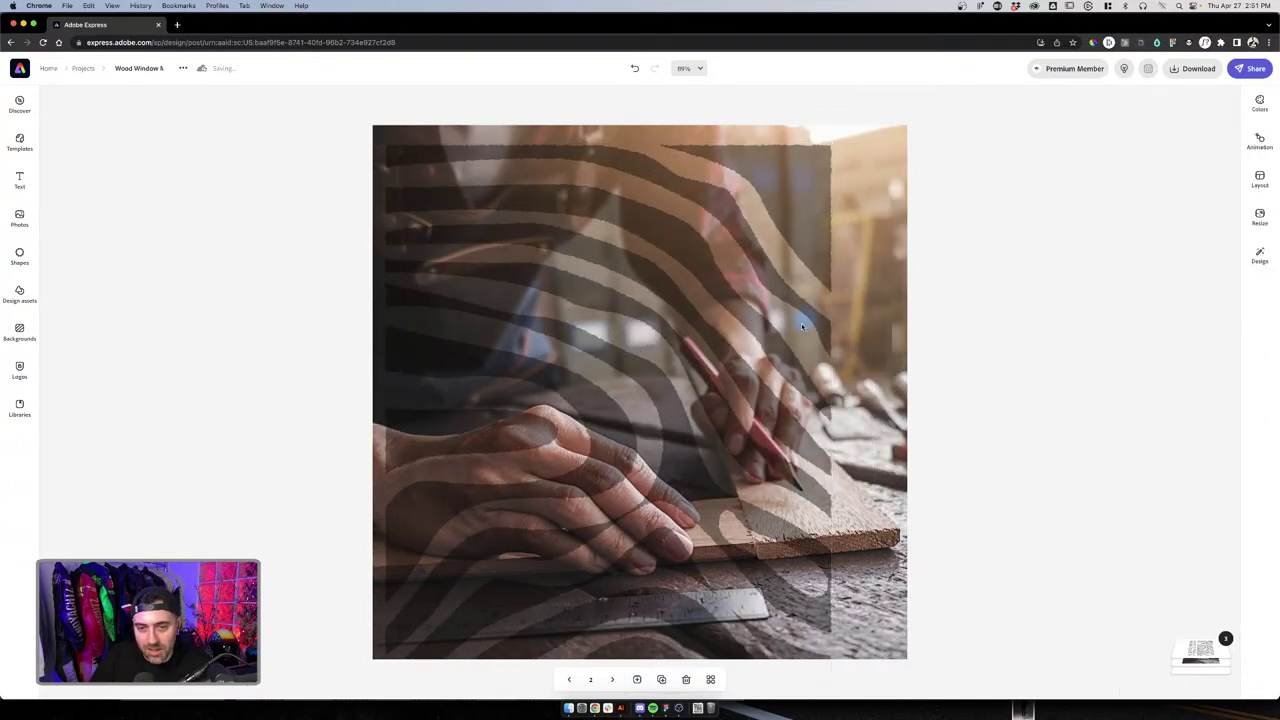
left_click_drag(802, 326, 681, 421)
left_click_drag(597, 466, 1075, 470)
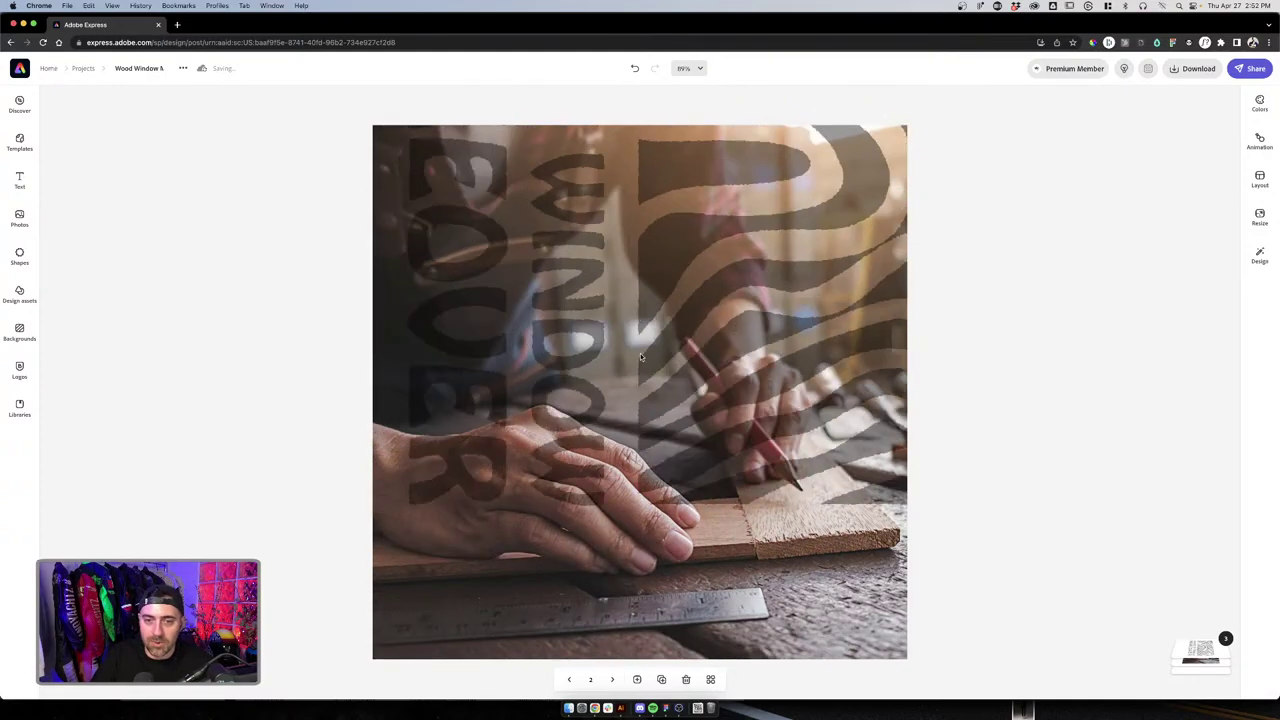
left_click_drag(394, 190, 872, 195)
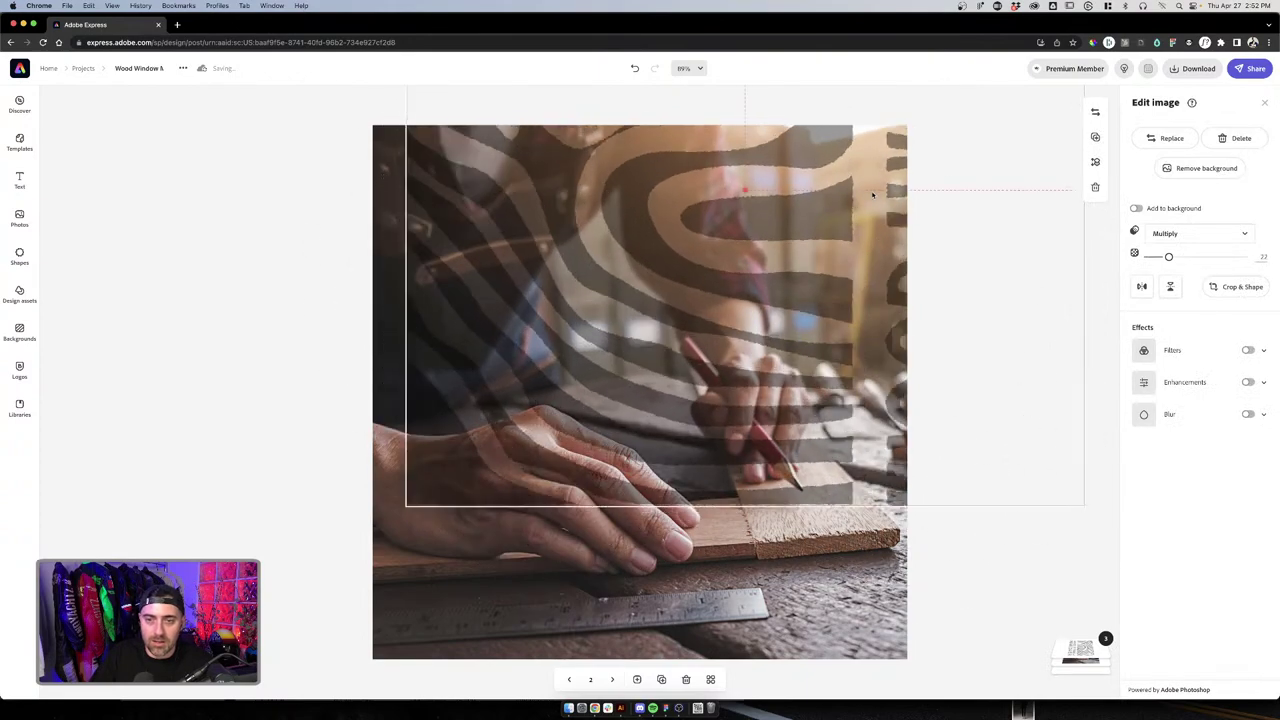
left_click_drag(776, 261, 769, 226)
Add a text box reading 'Window Making Workshop' over the photo
left_click(531, 413)
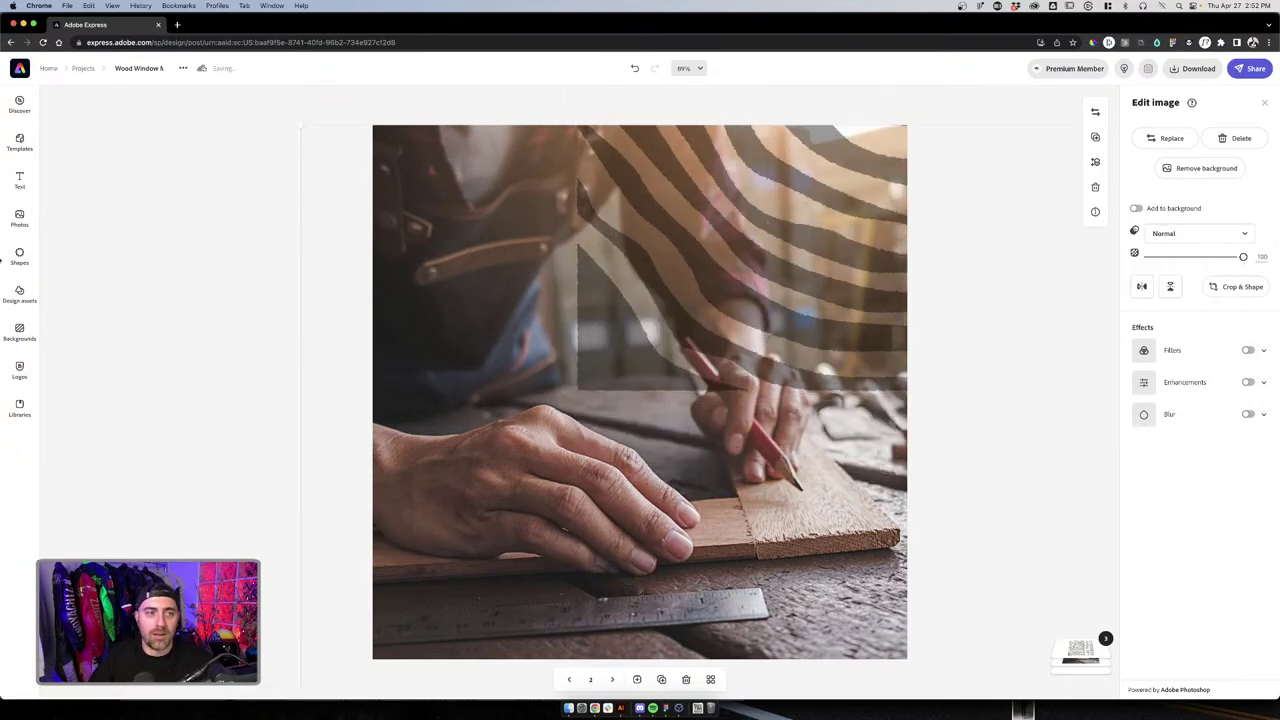
left_click(19, 180)
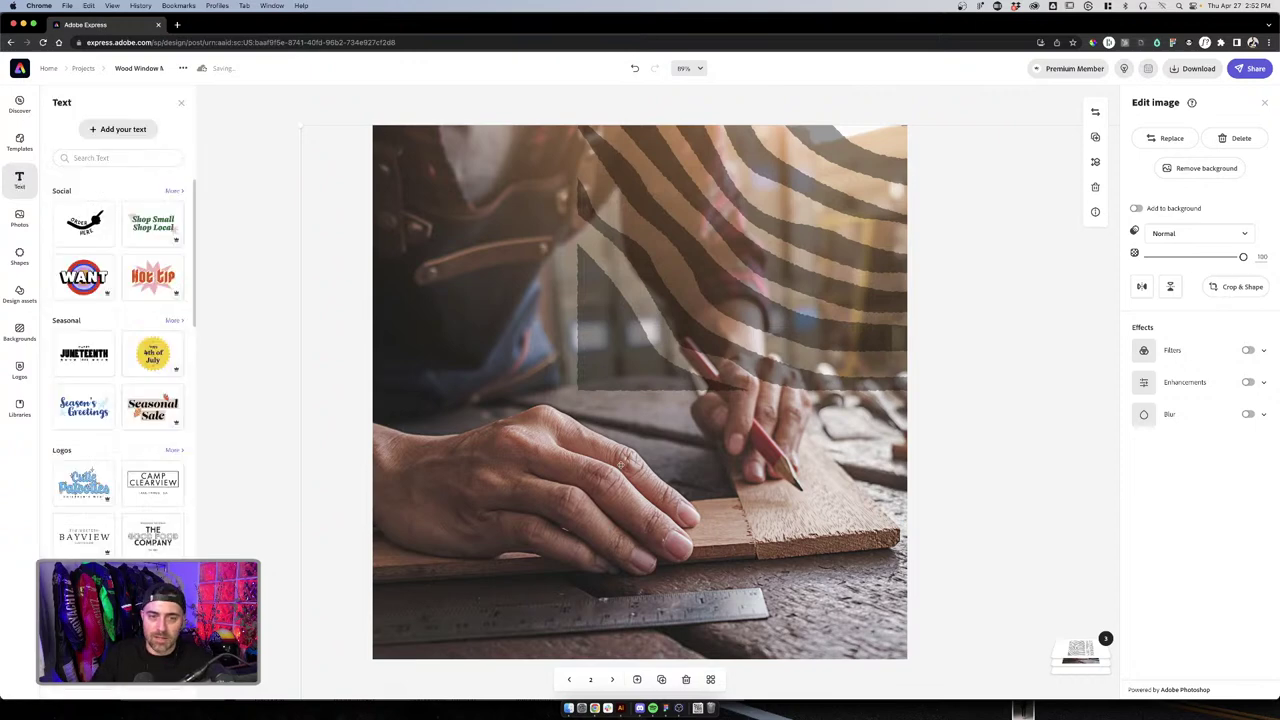
left_click(122, 130)
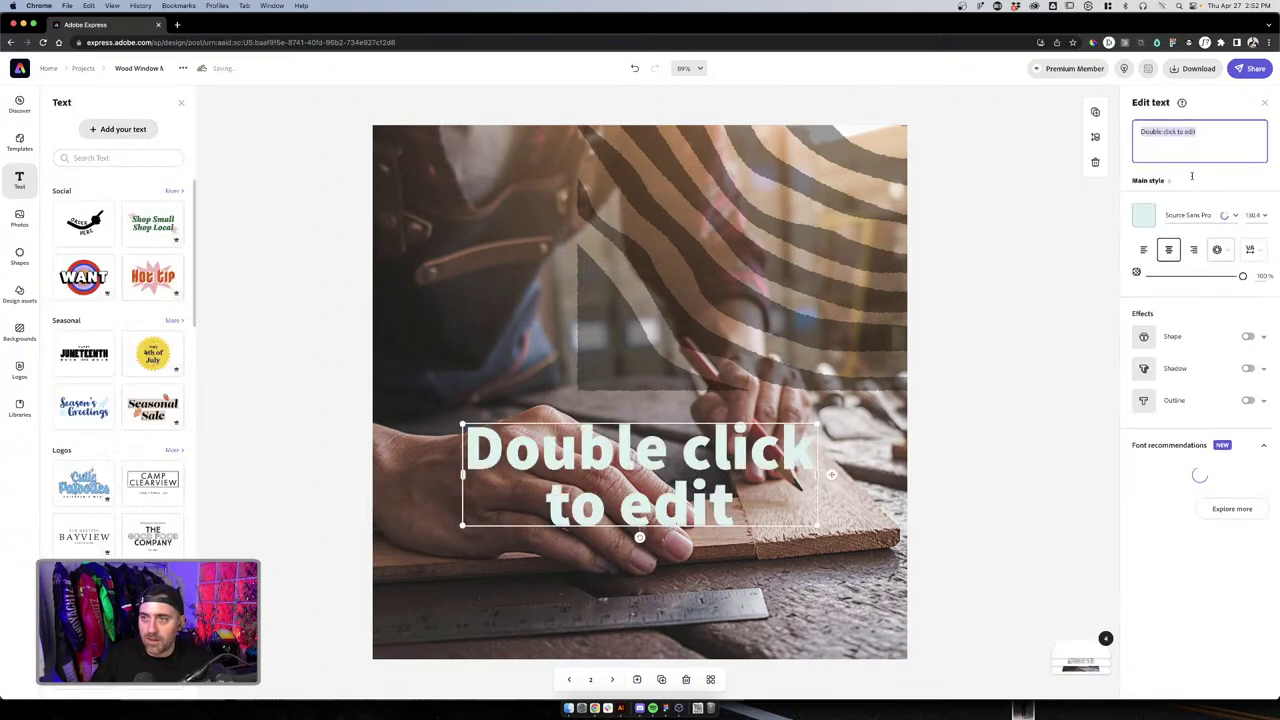
type("Window an")
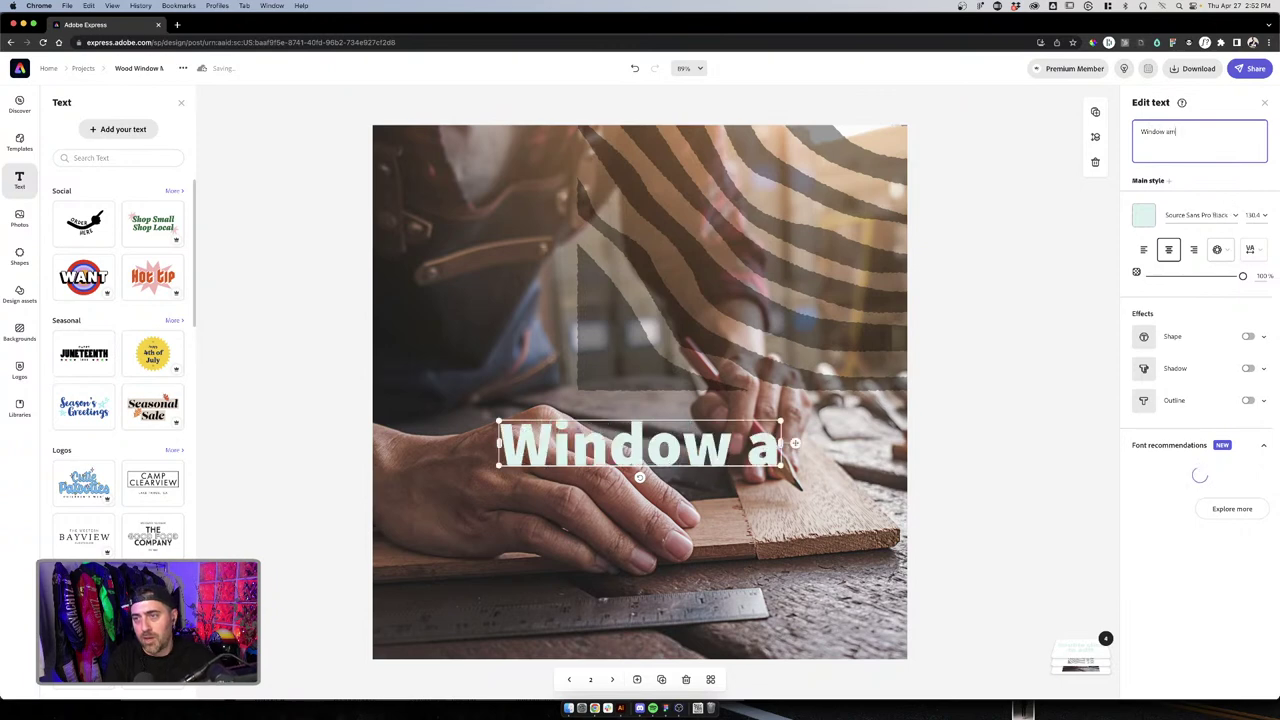
type("k")
key("BackSpace")
key("BackSpace")
key("BackSpace")
type("Maki")
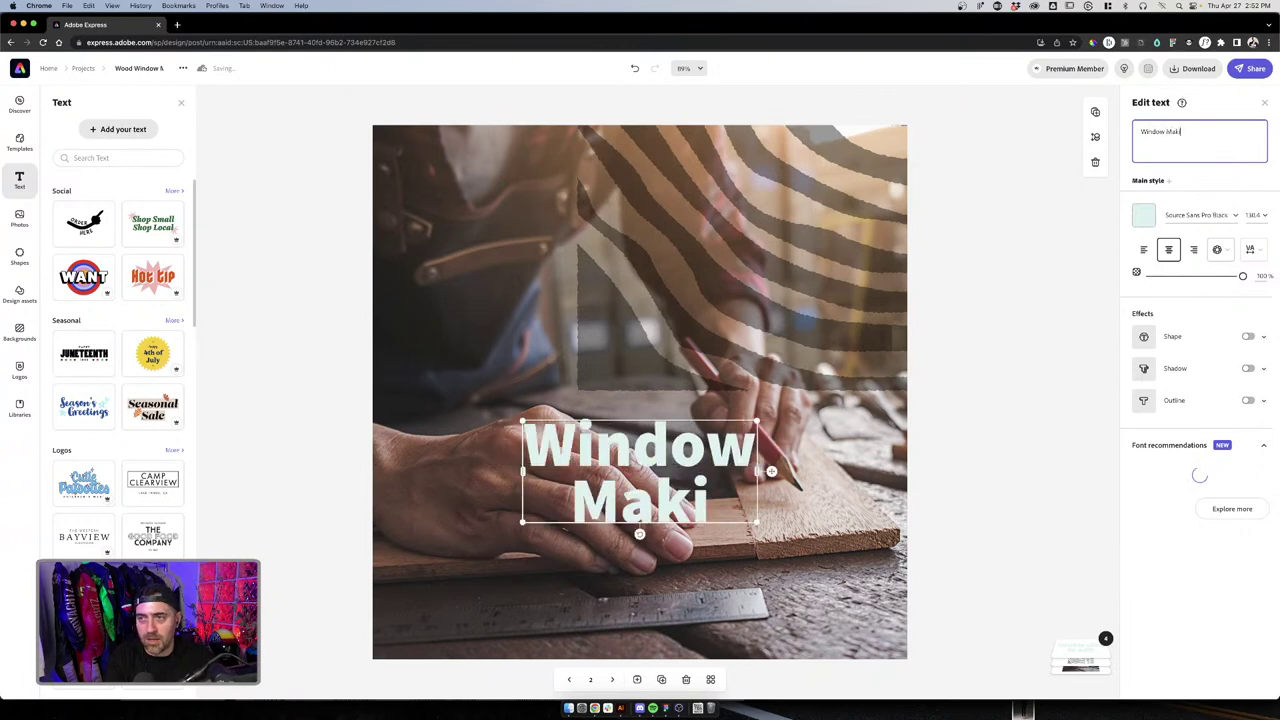
type("ng Workshop")
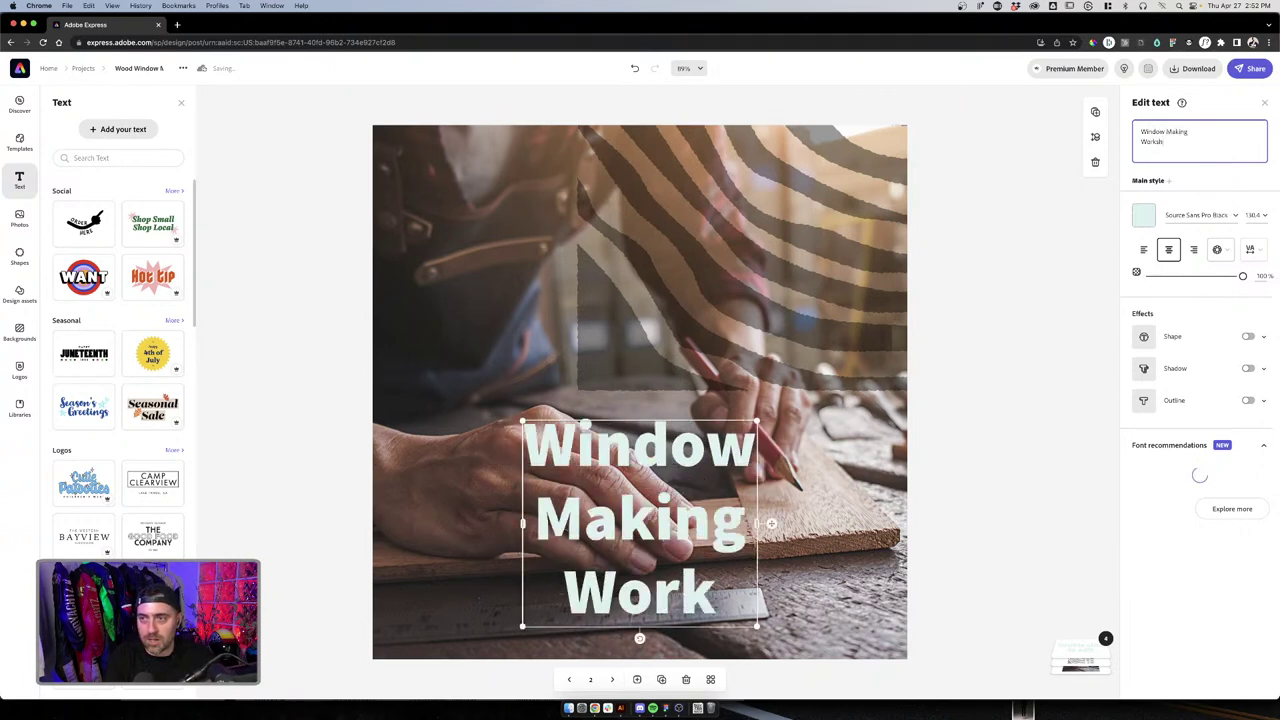
Set the heading font to Hobo Std Medium, then switch over to Illustrator
left_click(1205, 215)
type("hoba")
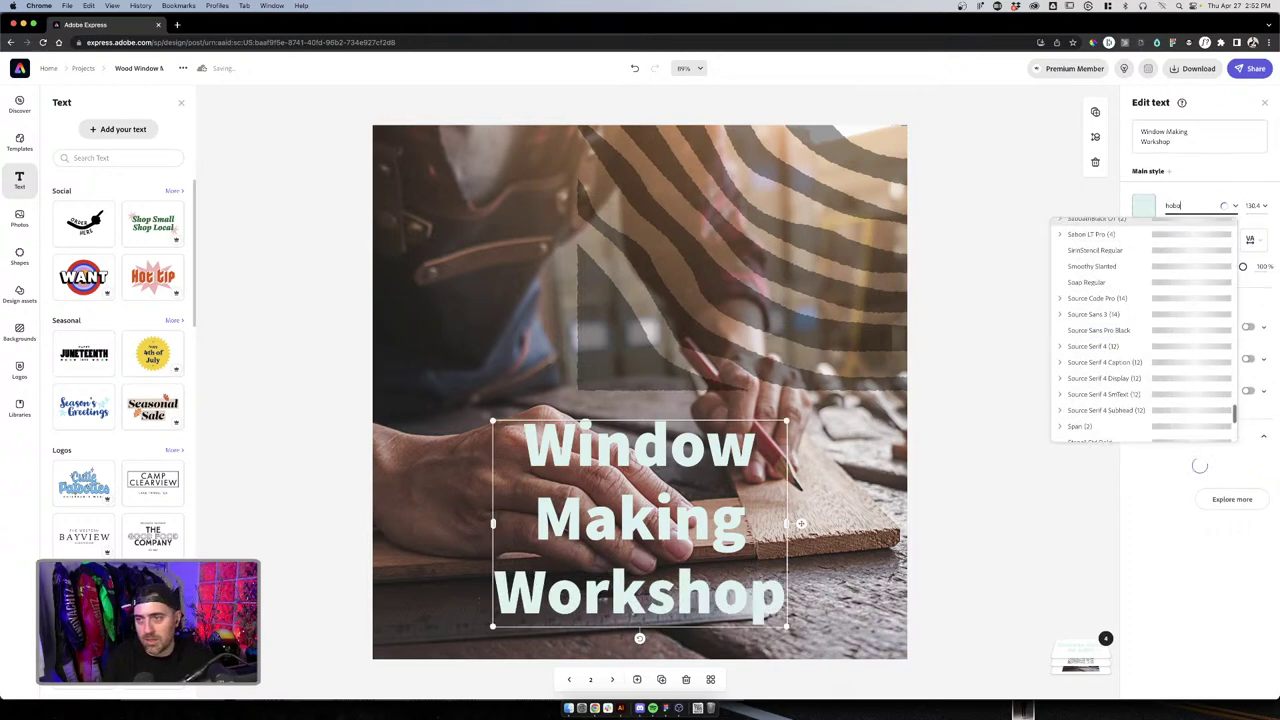
type(" sans")
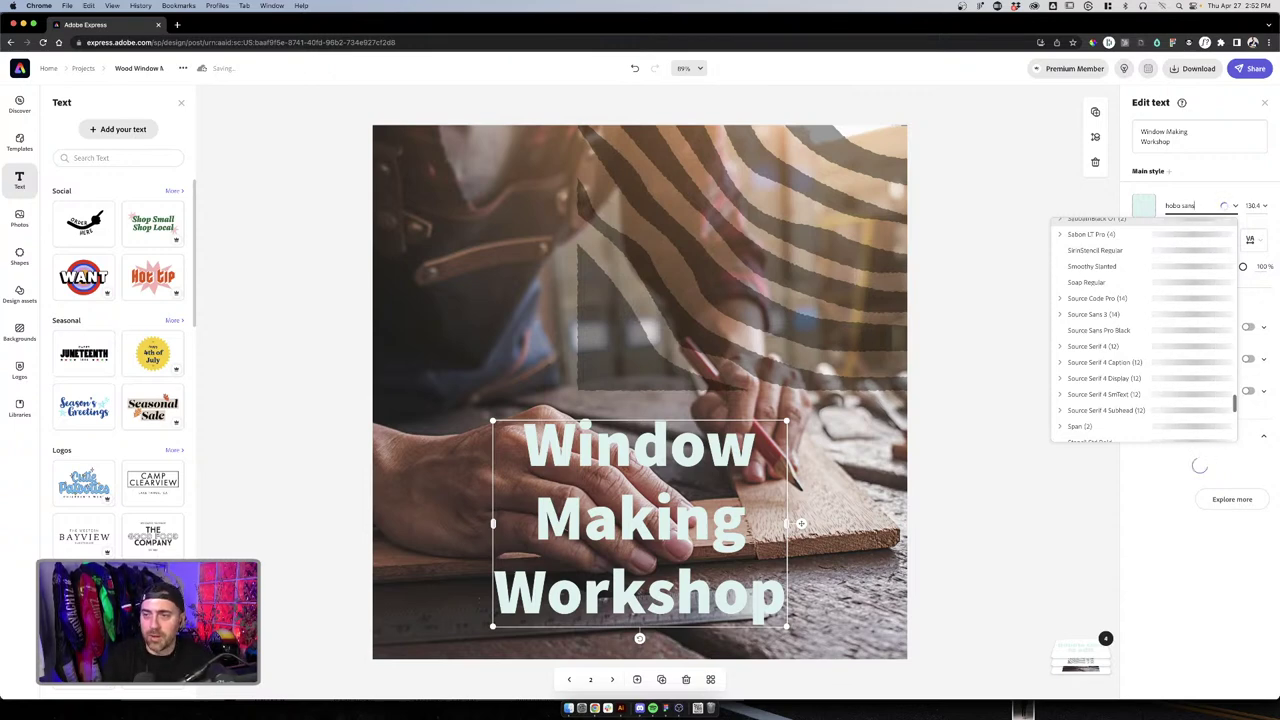
key("BackSpace")
key("BackSpace")
key("BackSpace")
key("BackSpace")
key("BackSpace")
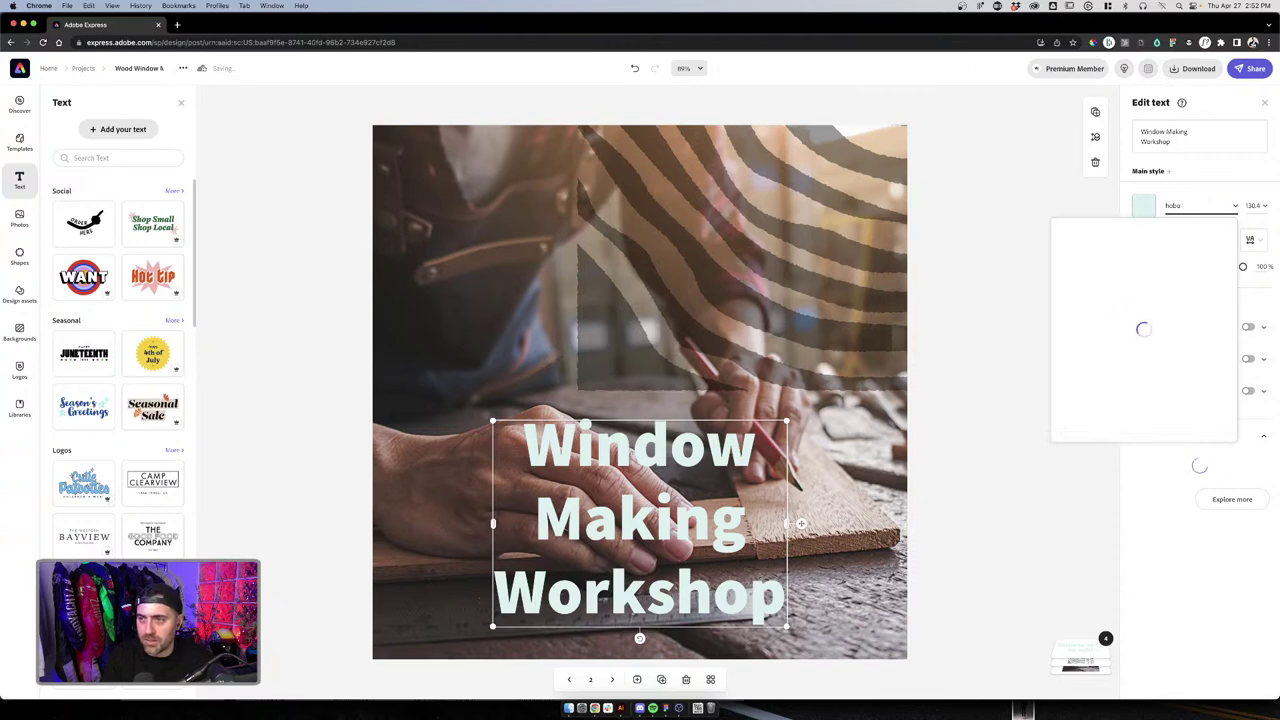
type("std")
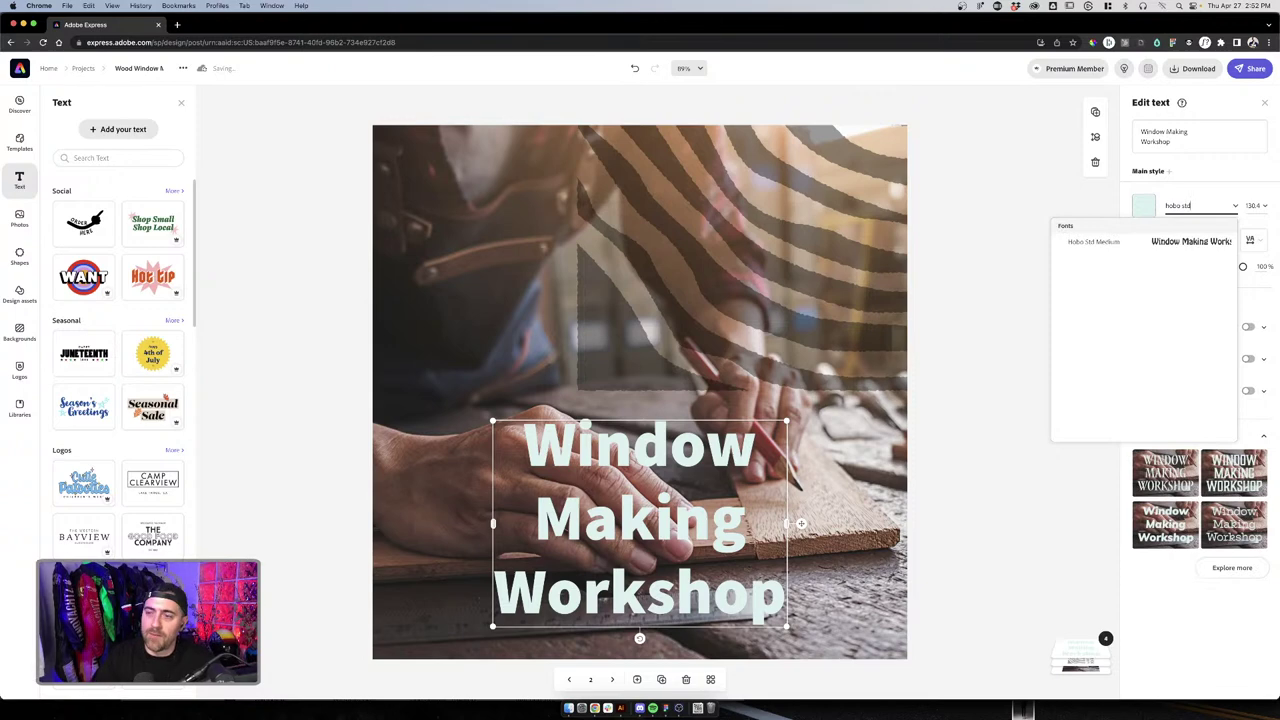
left_click(1150, 241)
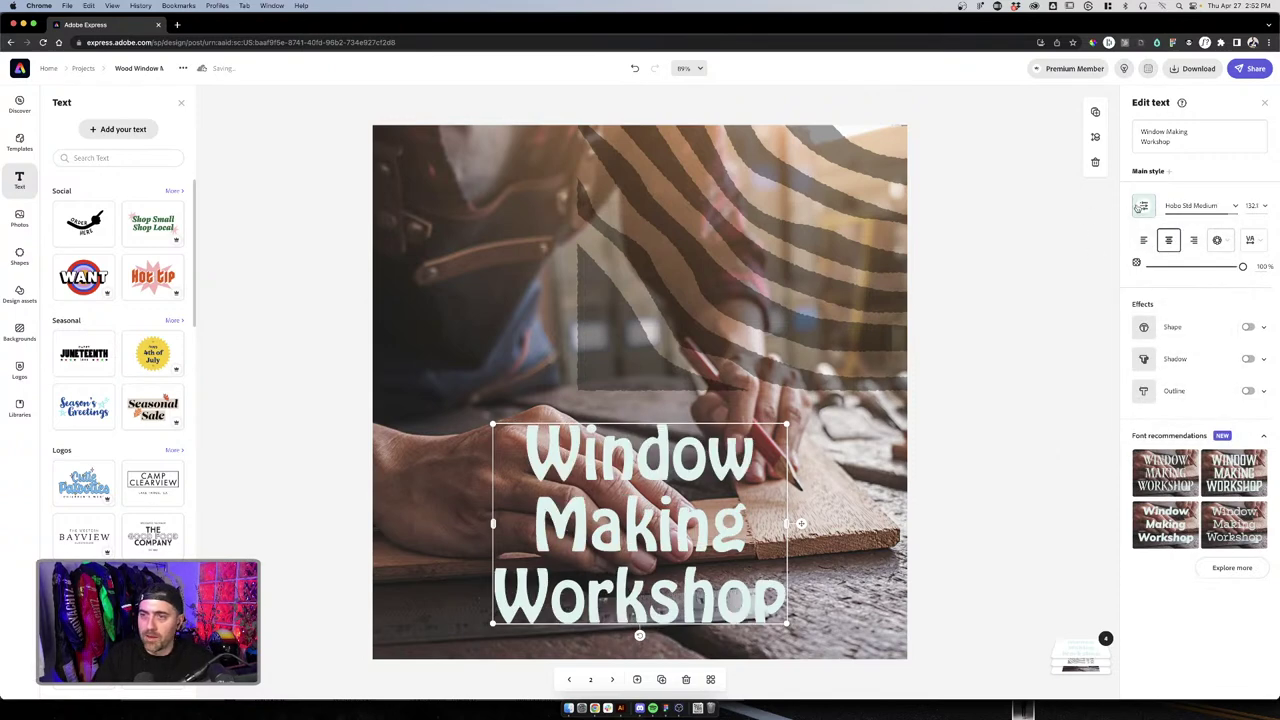
left_click(1143, 206)
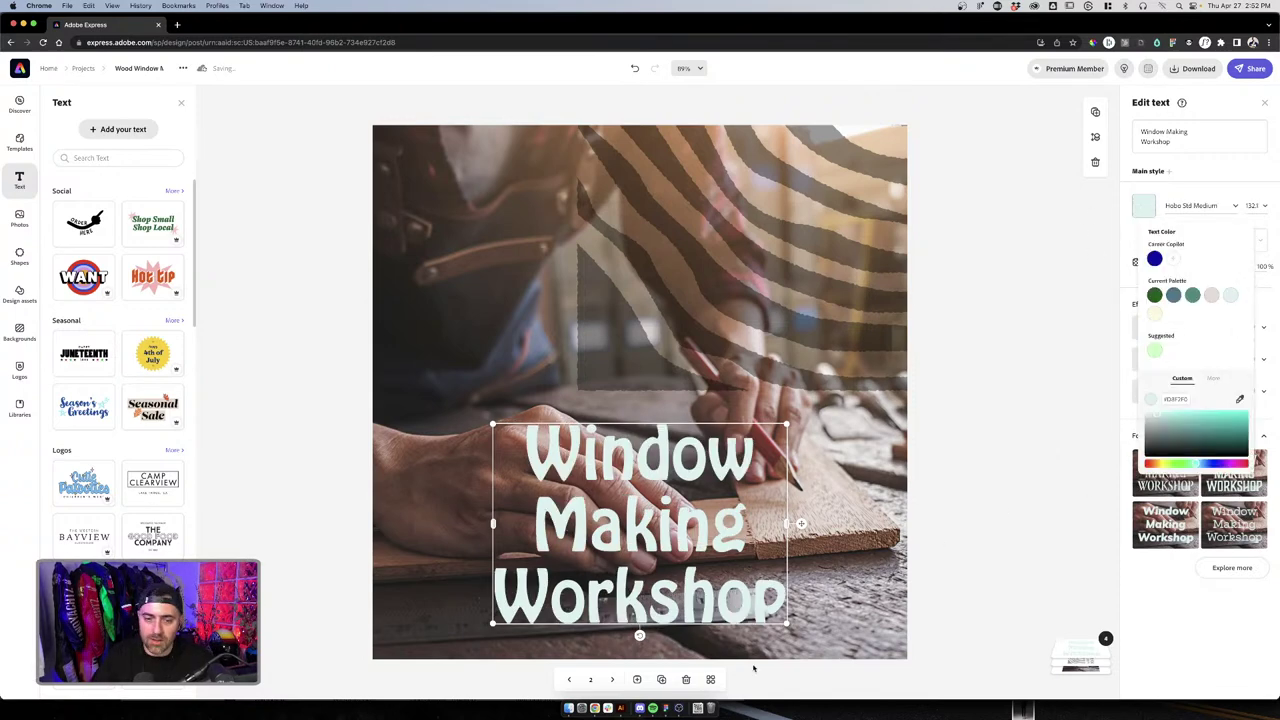
left_click(620, 711)
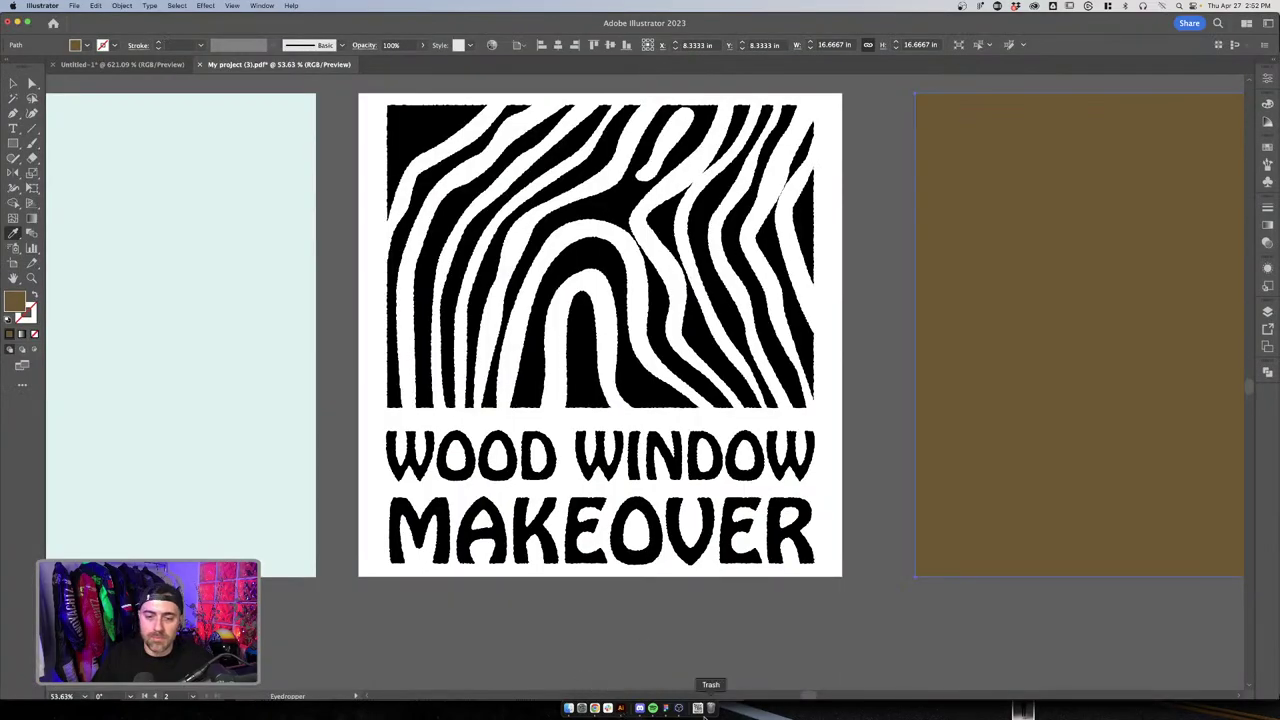
In Illustrator, zoom out to see all three artboards with the pale and brown colour panels
key("super+alt+0")
scroll(846, 454, "down", 5)
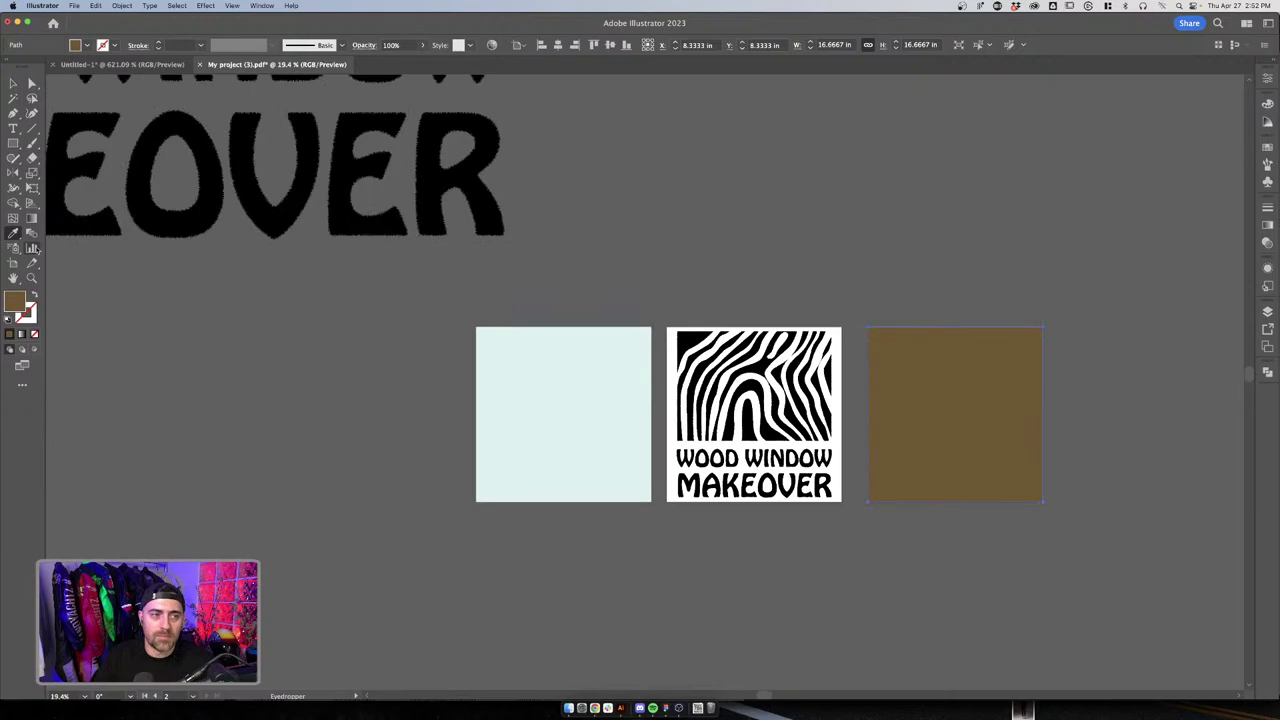
key("v")
Switch back to the Adobe Express flyer and nudge the heading slightly upward
key("ctrl+Up")
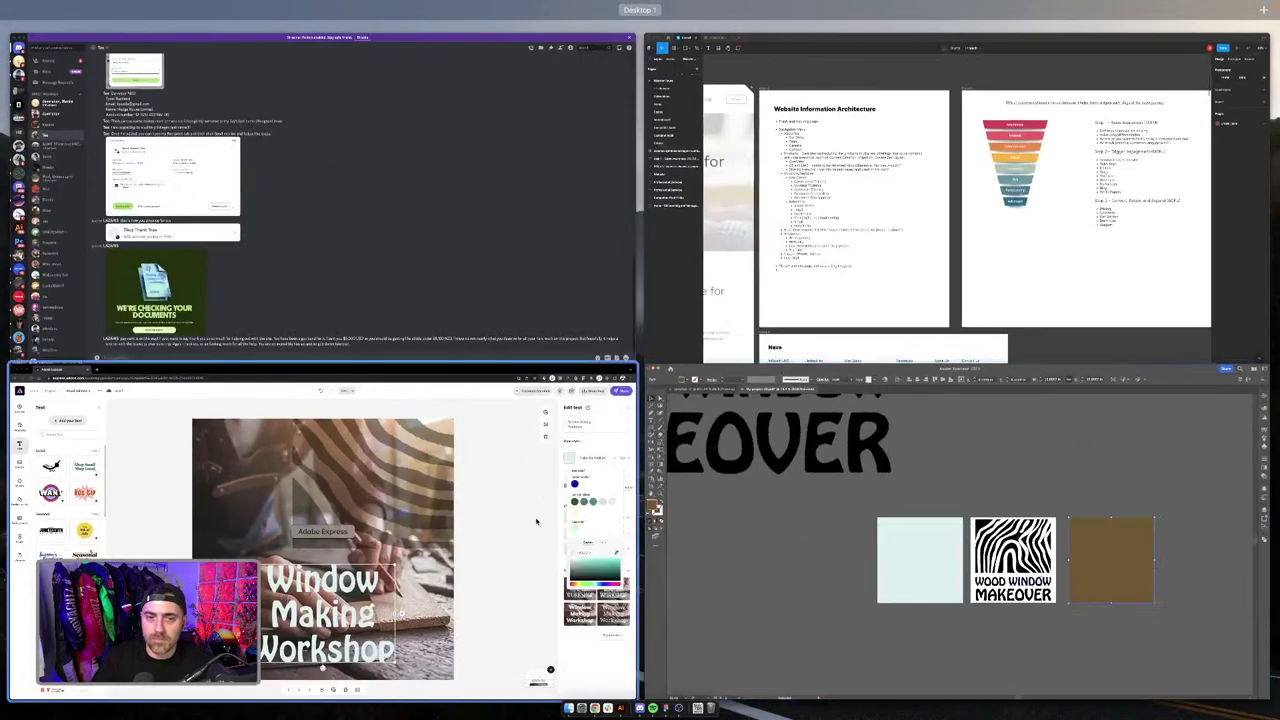
left_click(560, 520)
left_click_drag(705, 519, 705, 512)
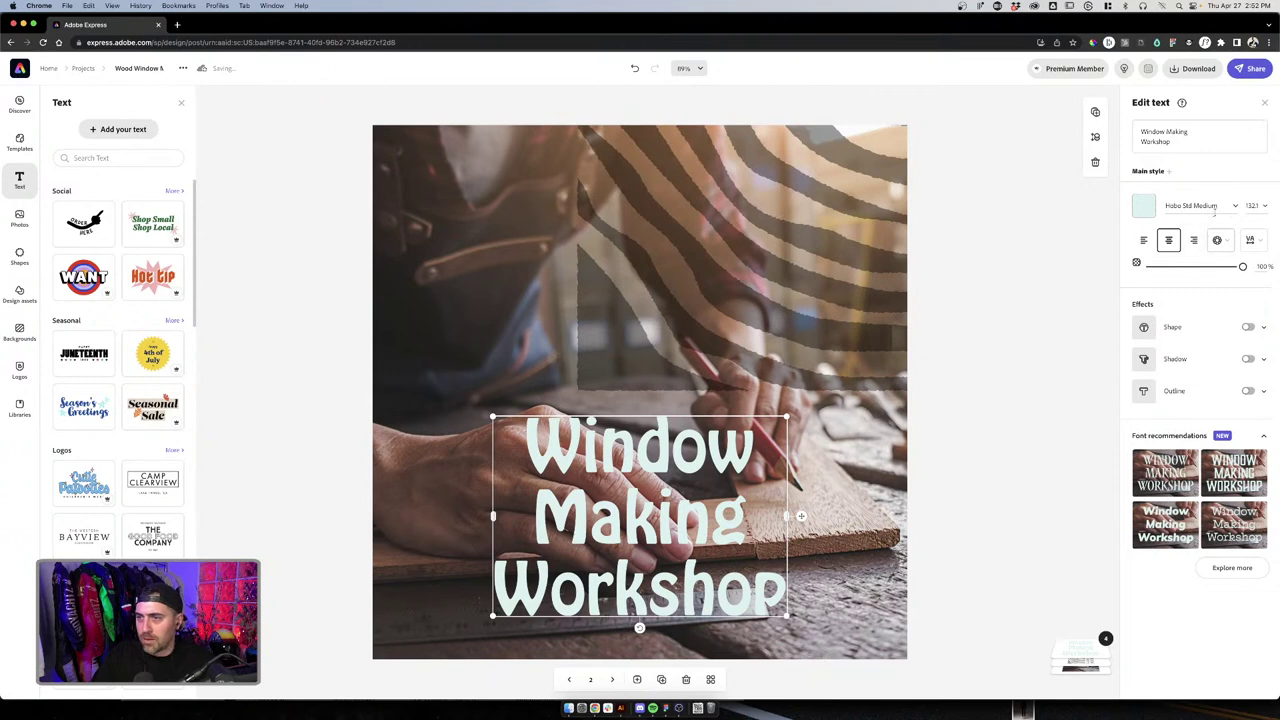
Make the Window Making Workshop title pale cream and shrink it to wrap onto two lines
left_click(1143, 206)
left_click(1154, 317)
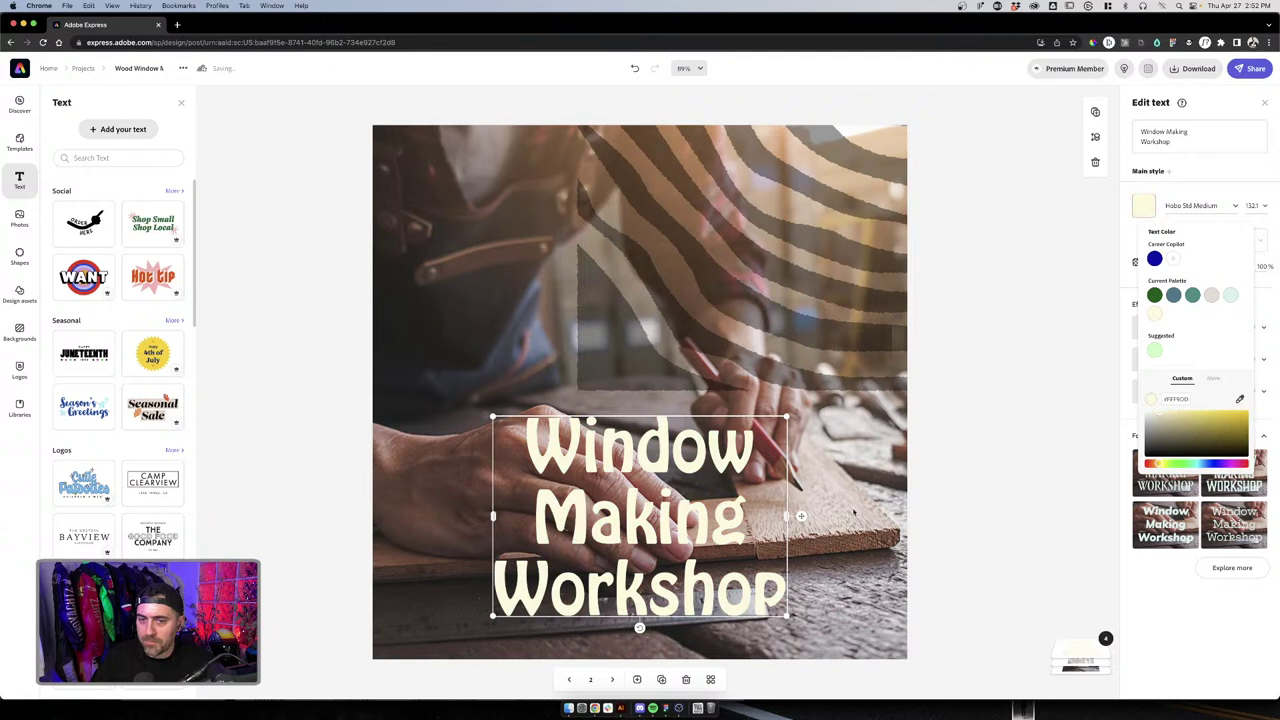
left_click_drag(490, 416, 428, 469)
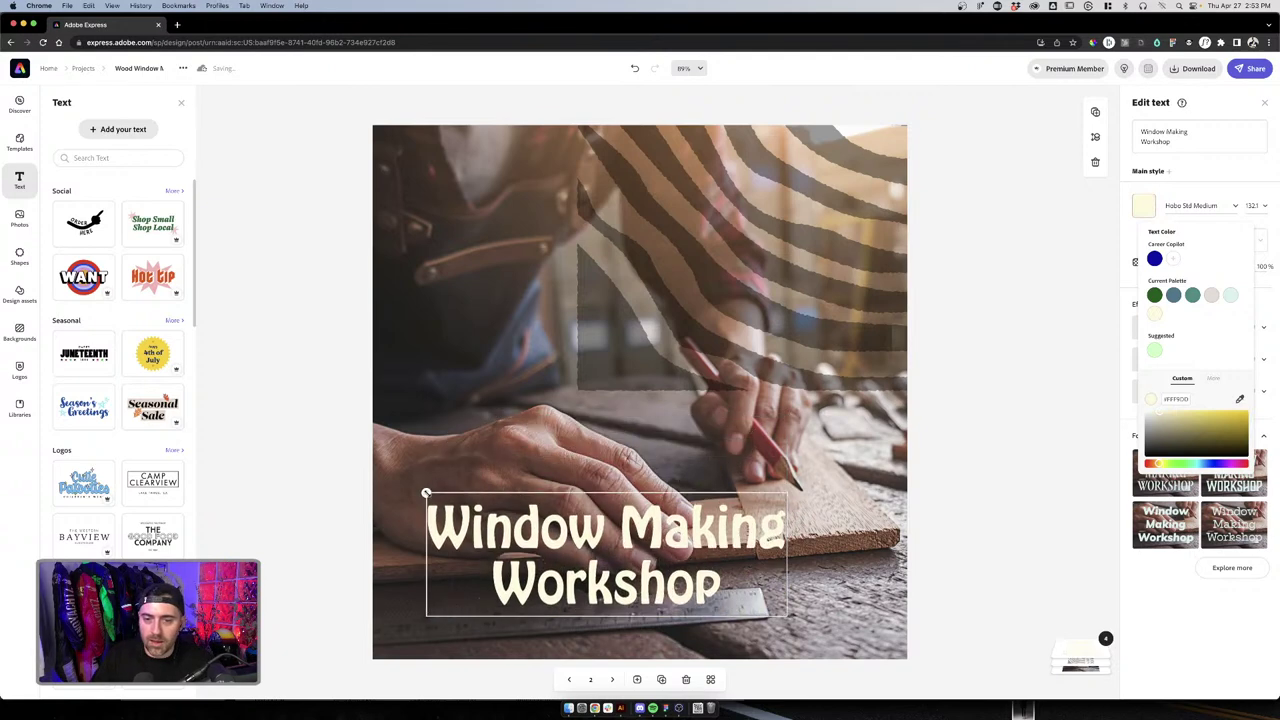
Move the title to the top of the photo and place a duplicate just below it
left_click_drag(702, 511, 747, 194)
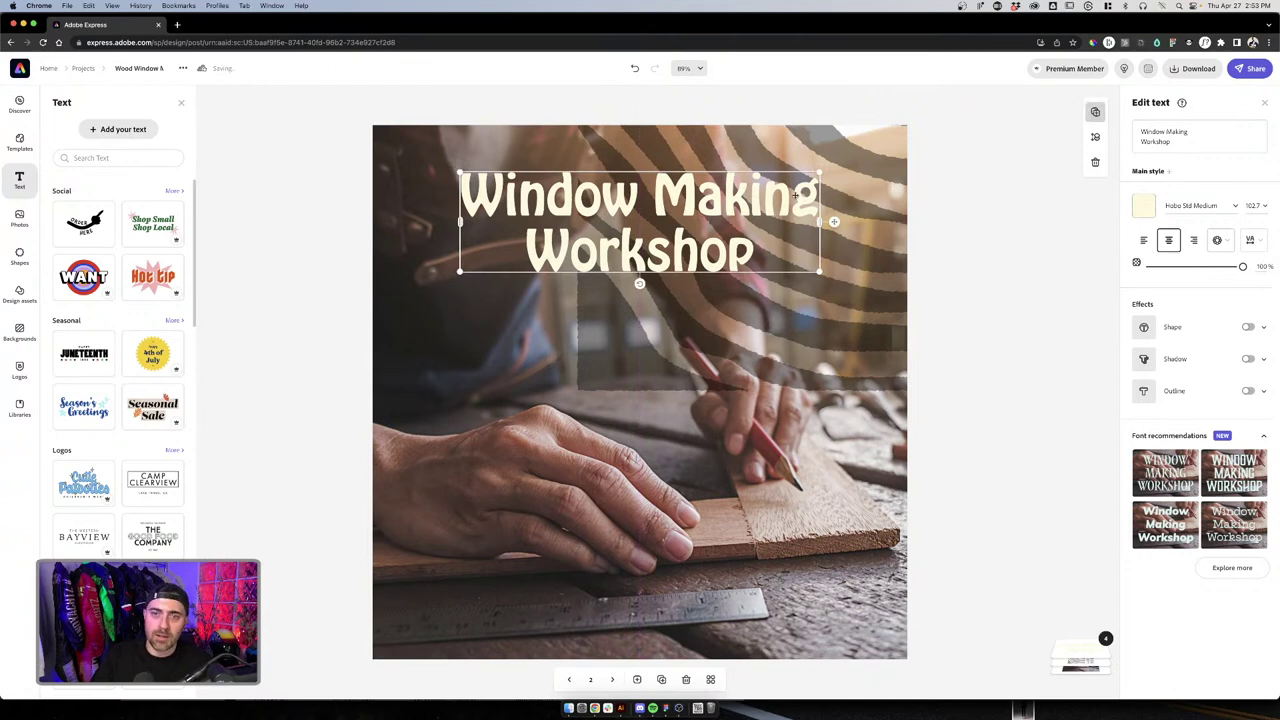
key("super+d")
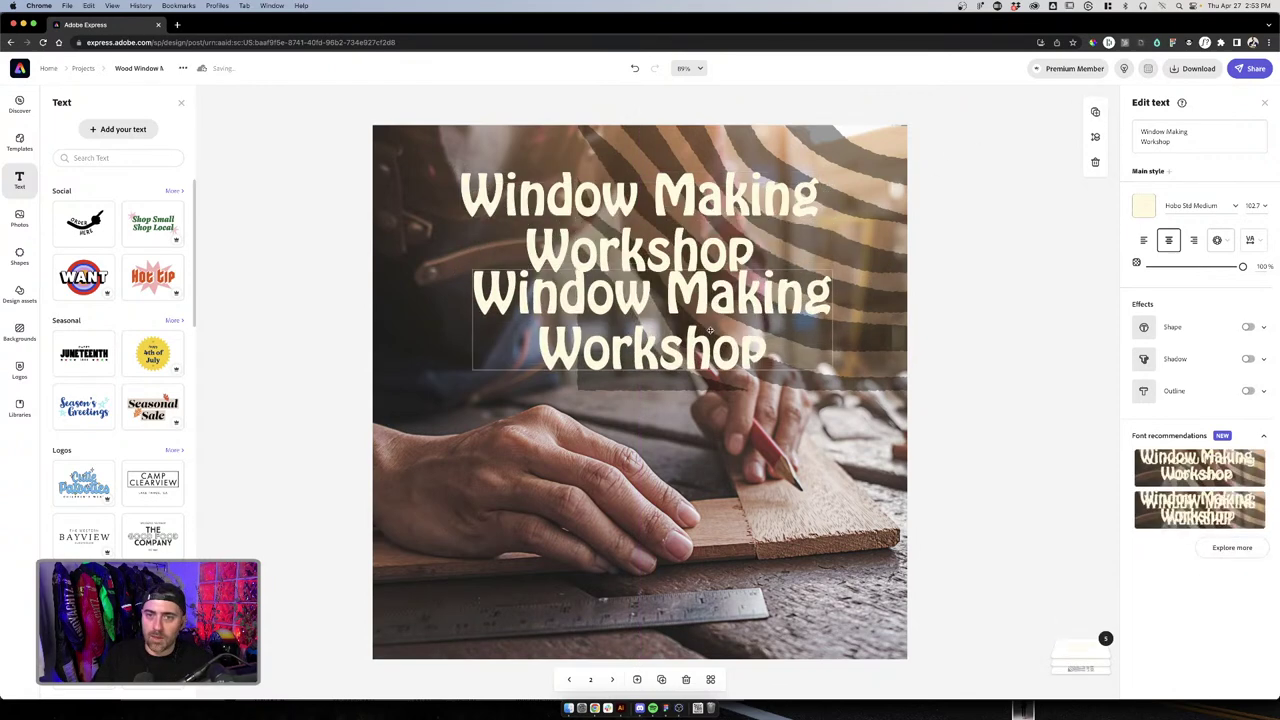
left_click_drag(710, 330, 710, 345)
Replace the duplicated title's text with 'April 27th at 5pm near the river walk'
left_click(1164, 121)
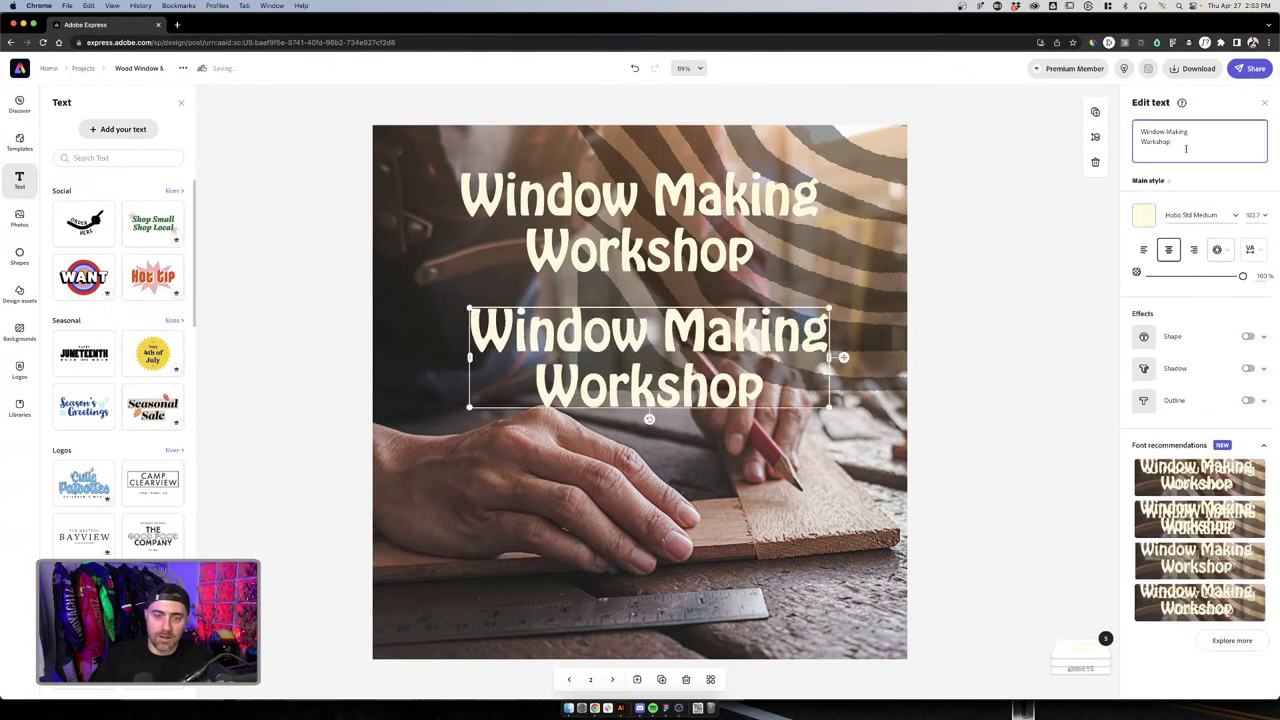
key("super+a")
key("BackSpace")
type("April")
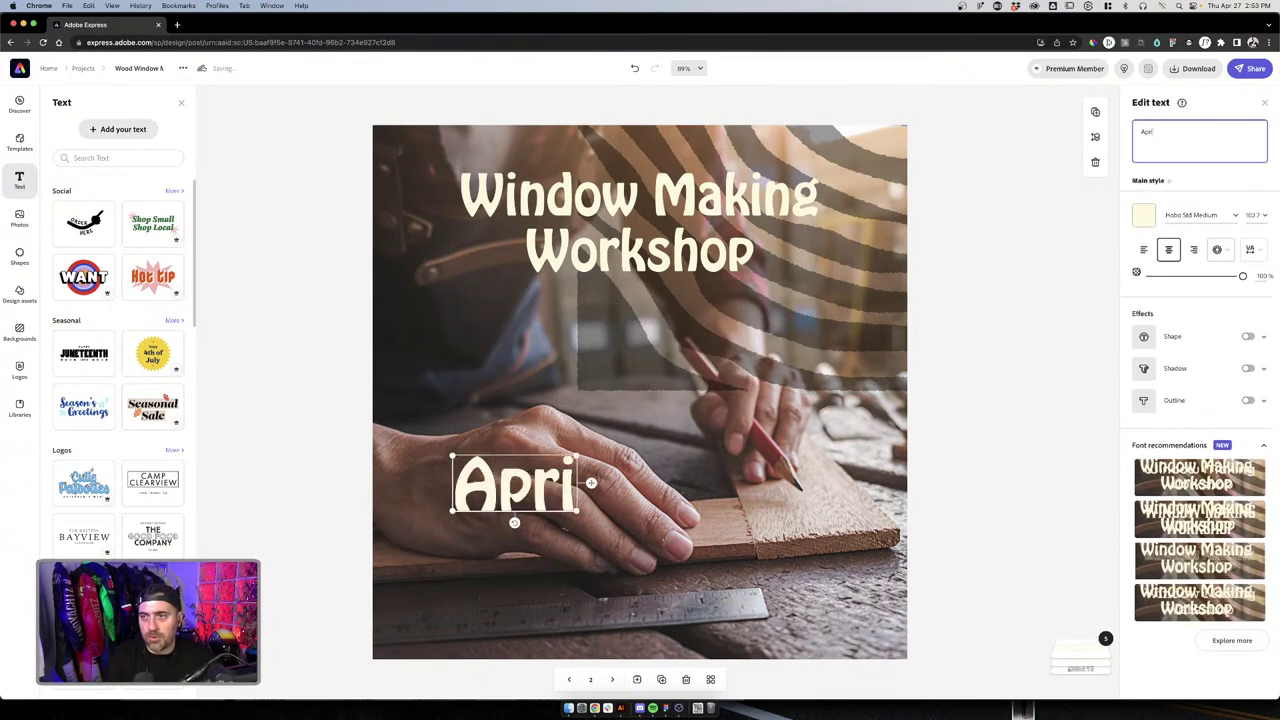
type(" 2")
key("BackSpace")
key("BackSpace")
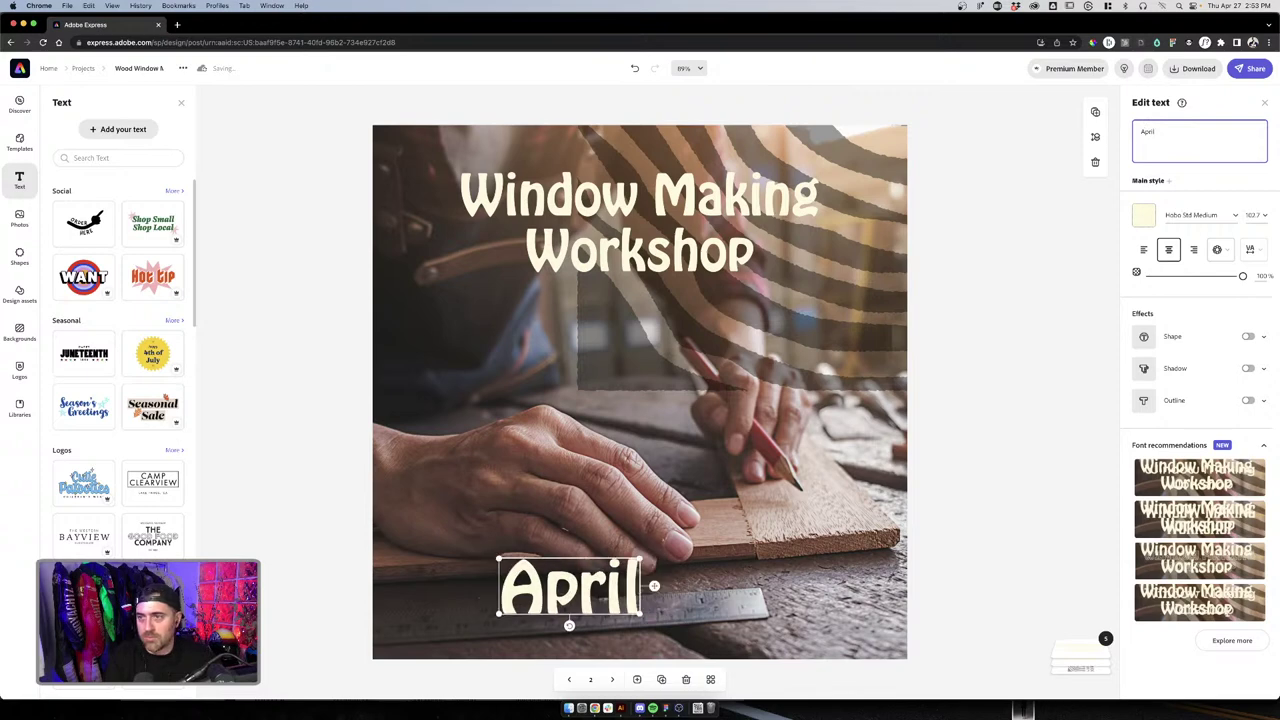
type("2")
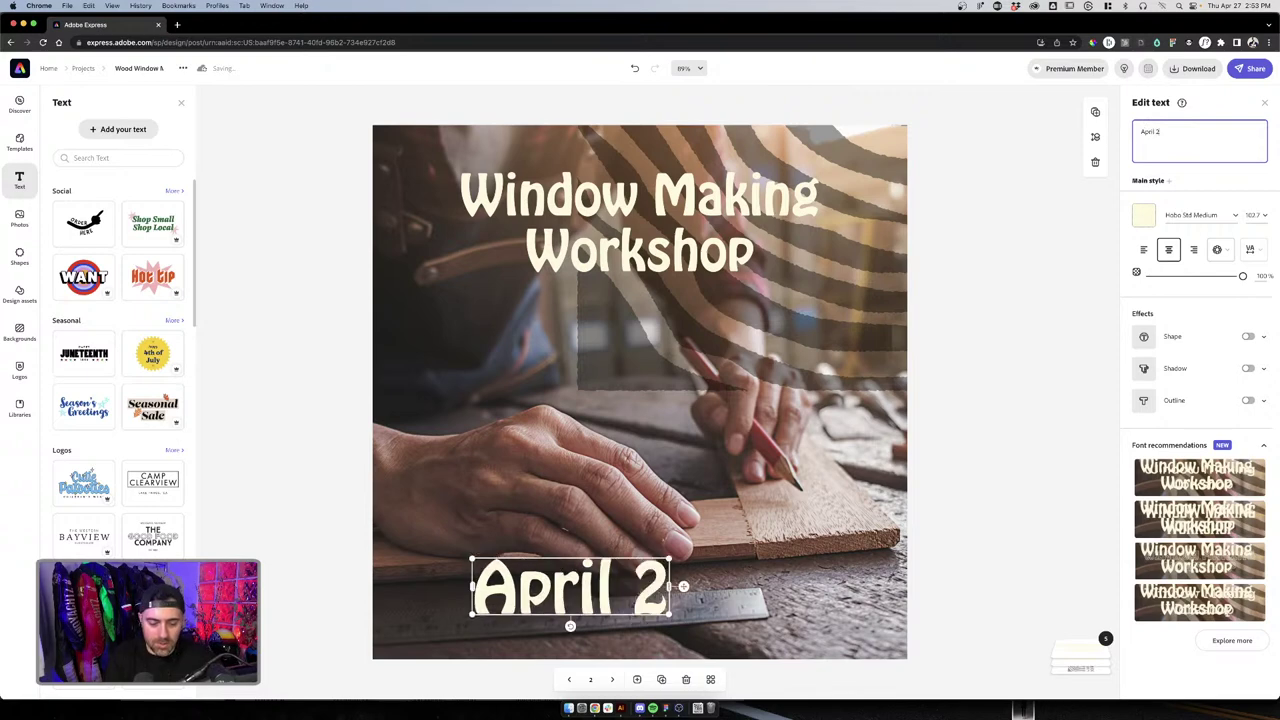
type("7th a")
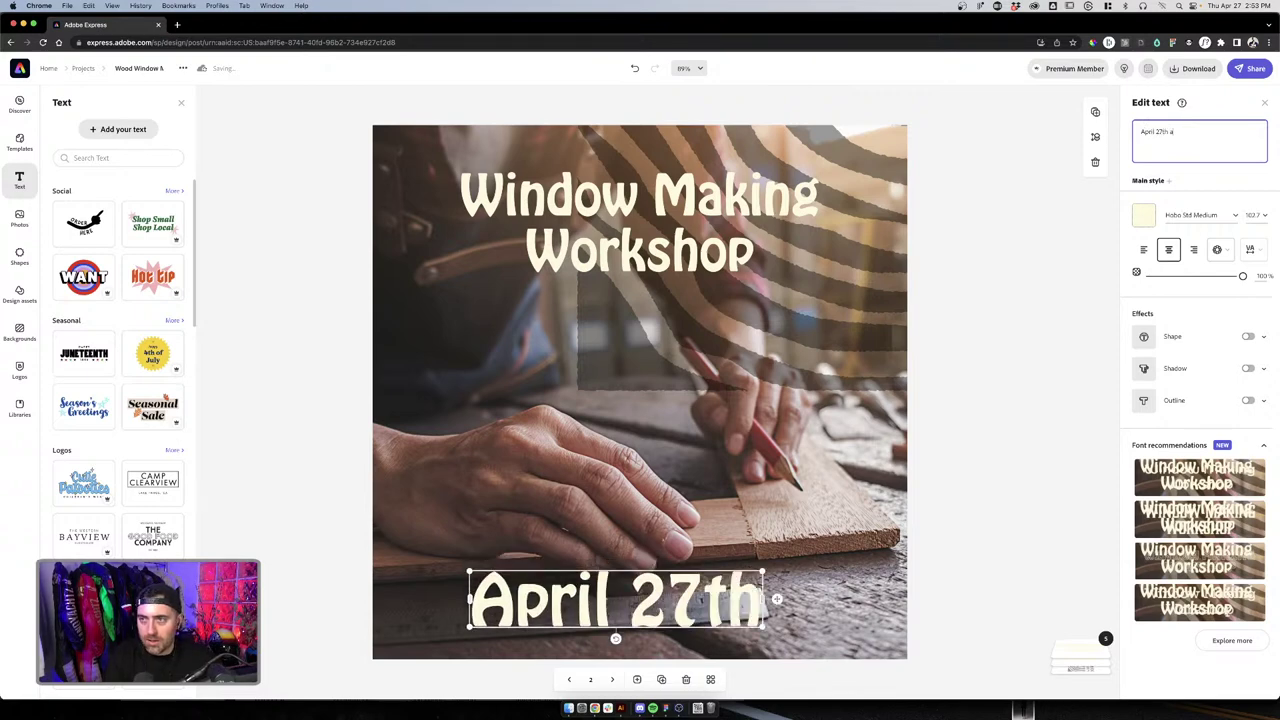
type("t 5pm")
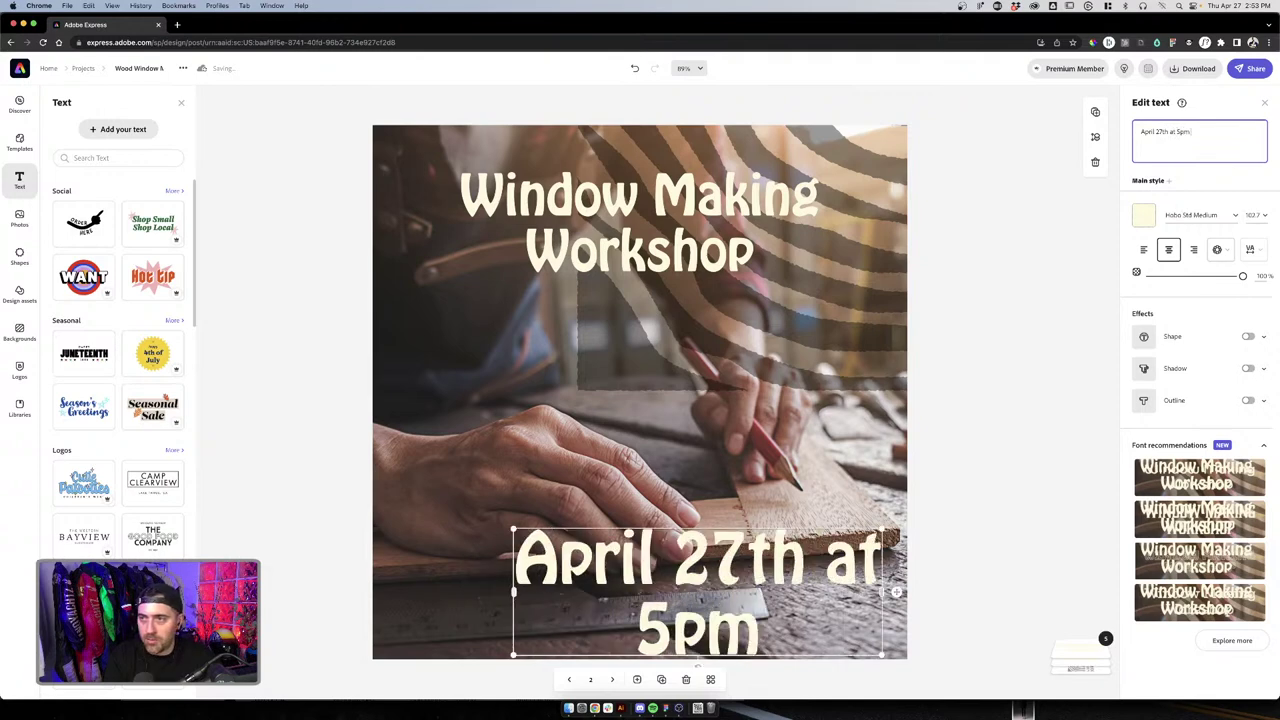
type(" at")
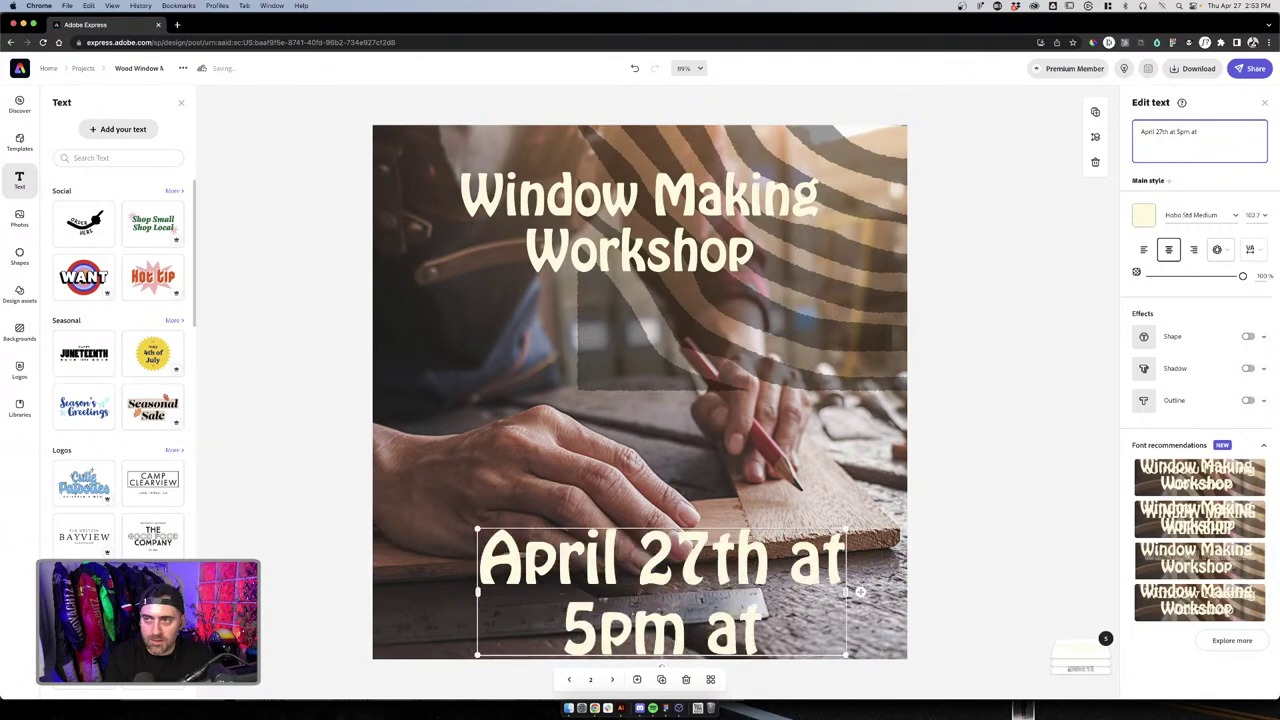
key("BackSpace")
key("BackSpace")
type("near the a")
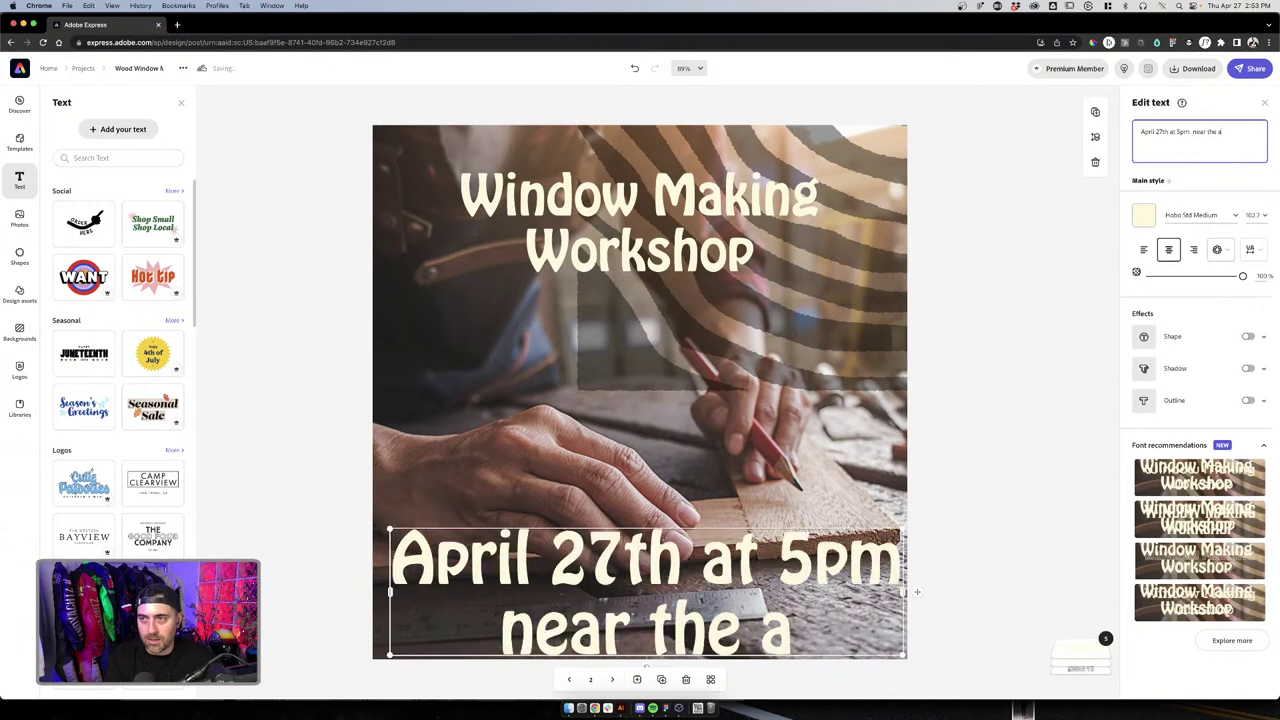
key("BackSpace")
type("river")
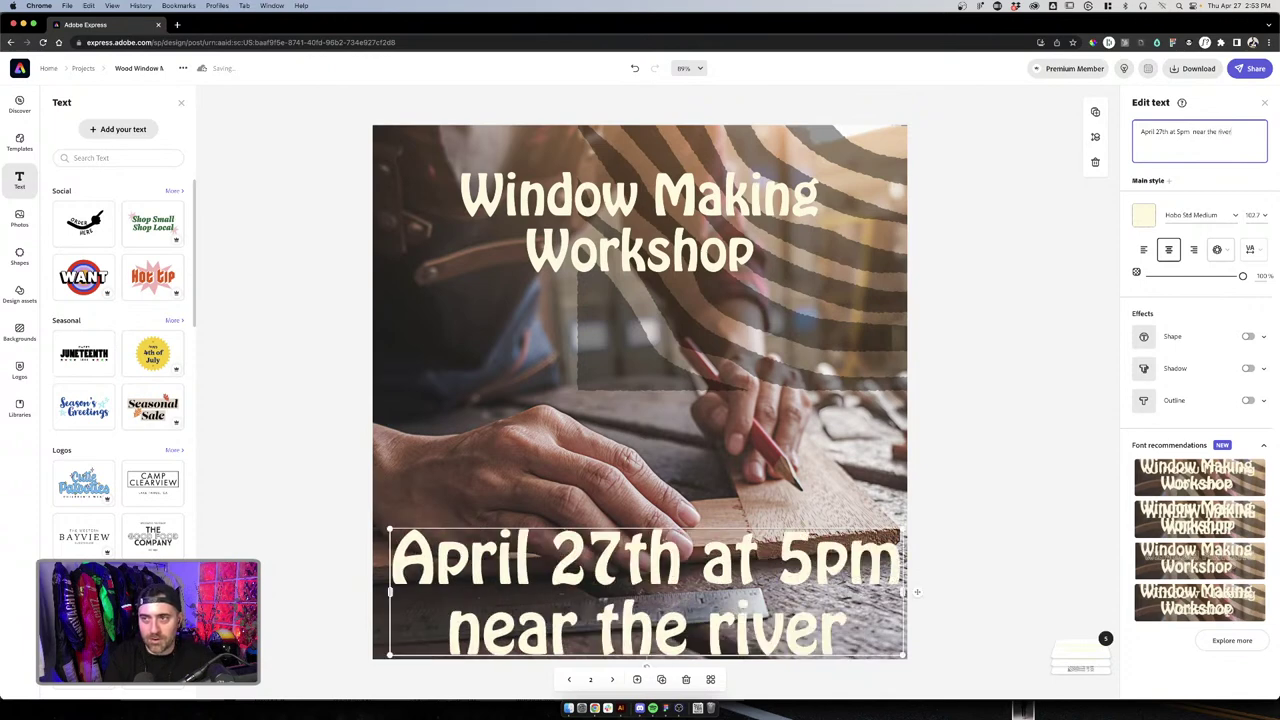
type(" walk")
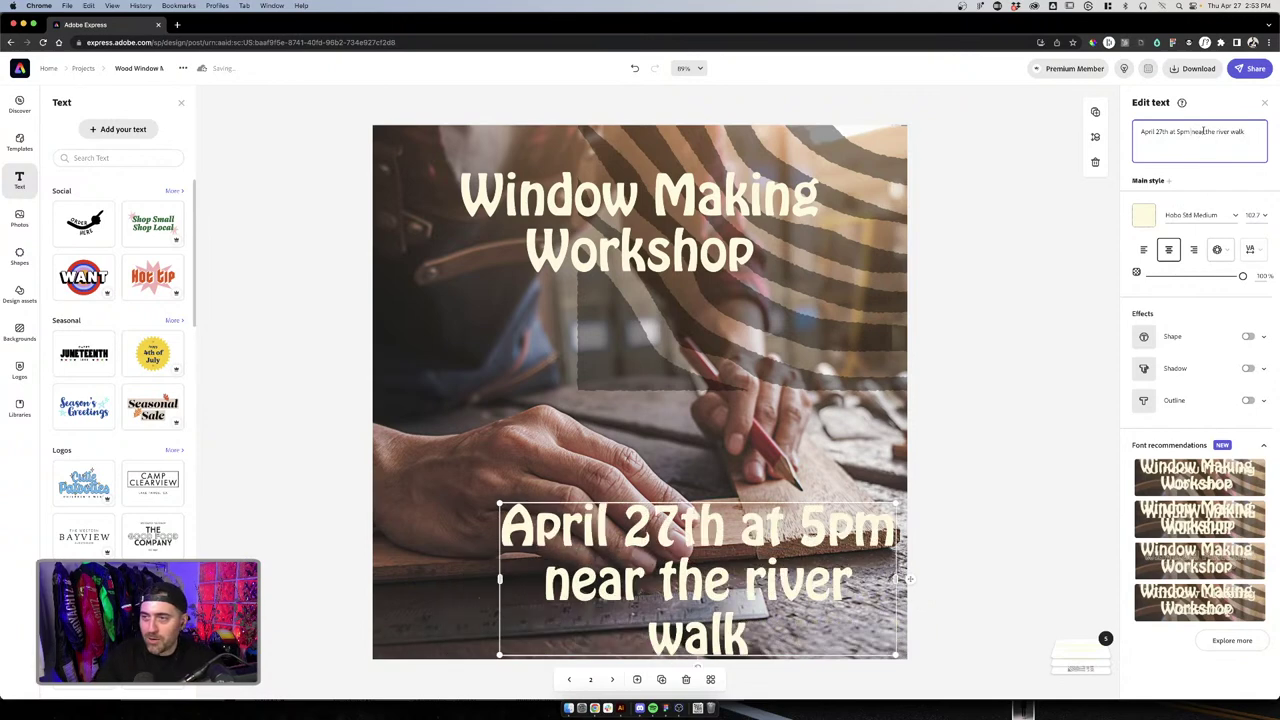
left_click(746, 455)
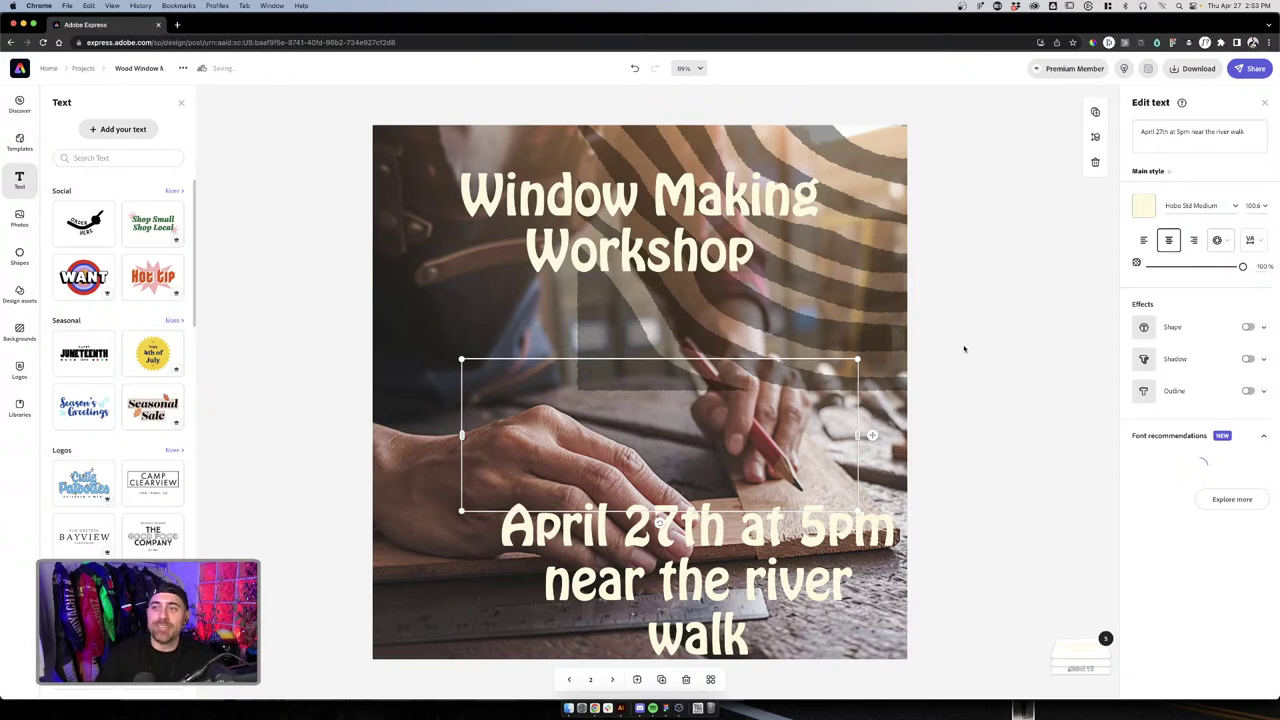
Shrink the date line to a single line of about size 45 and move it near the photo's bottom
left_click(918, 358)
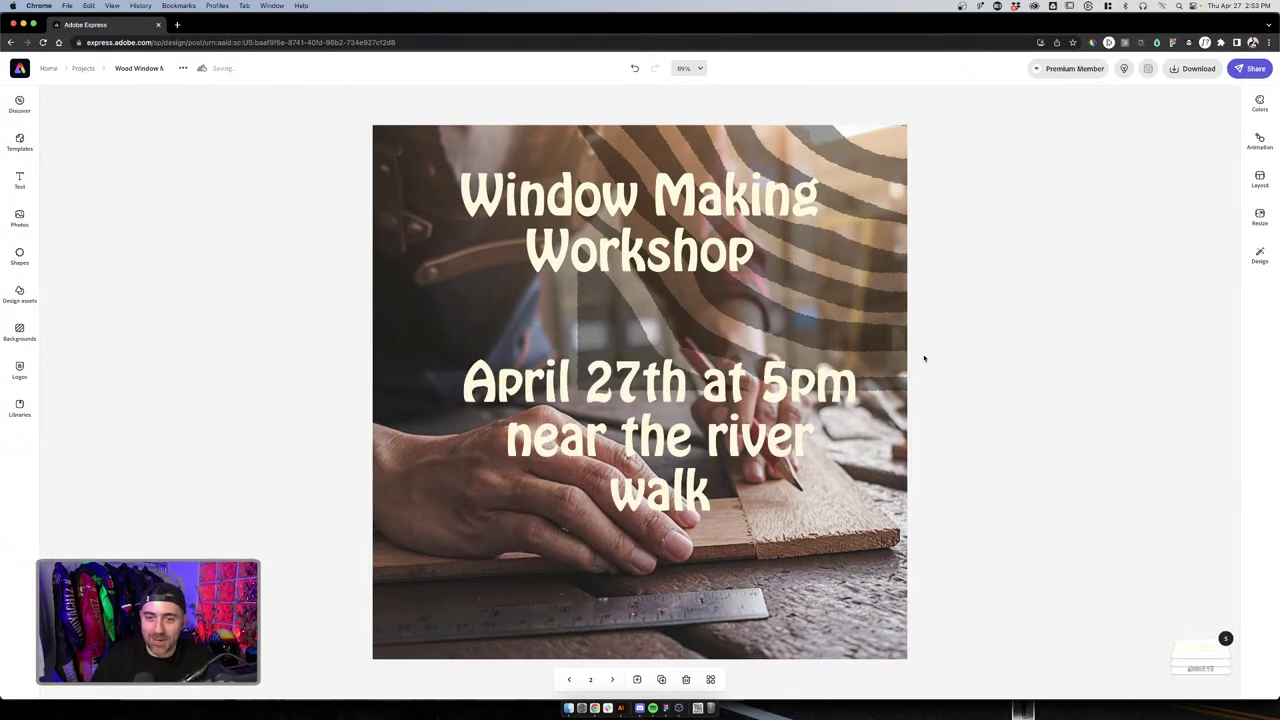
left_click(770, 395)
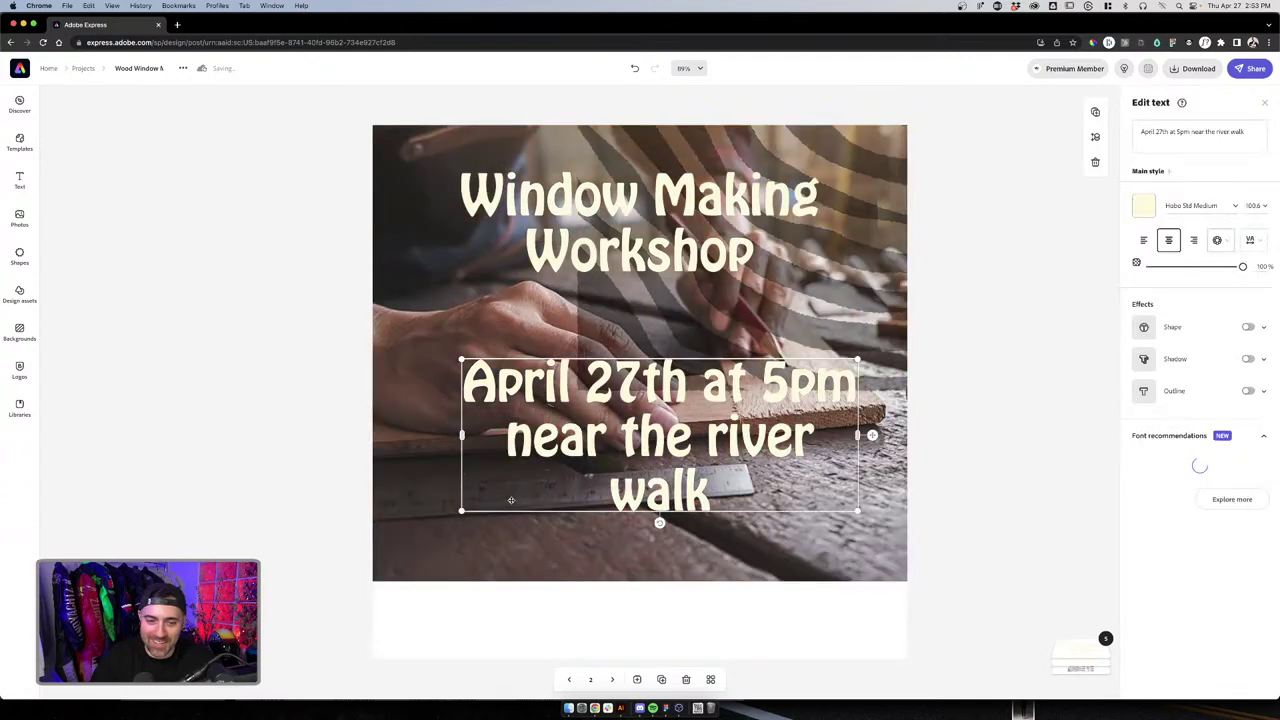
left_click(1004, 292)
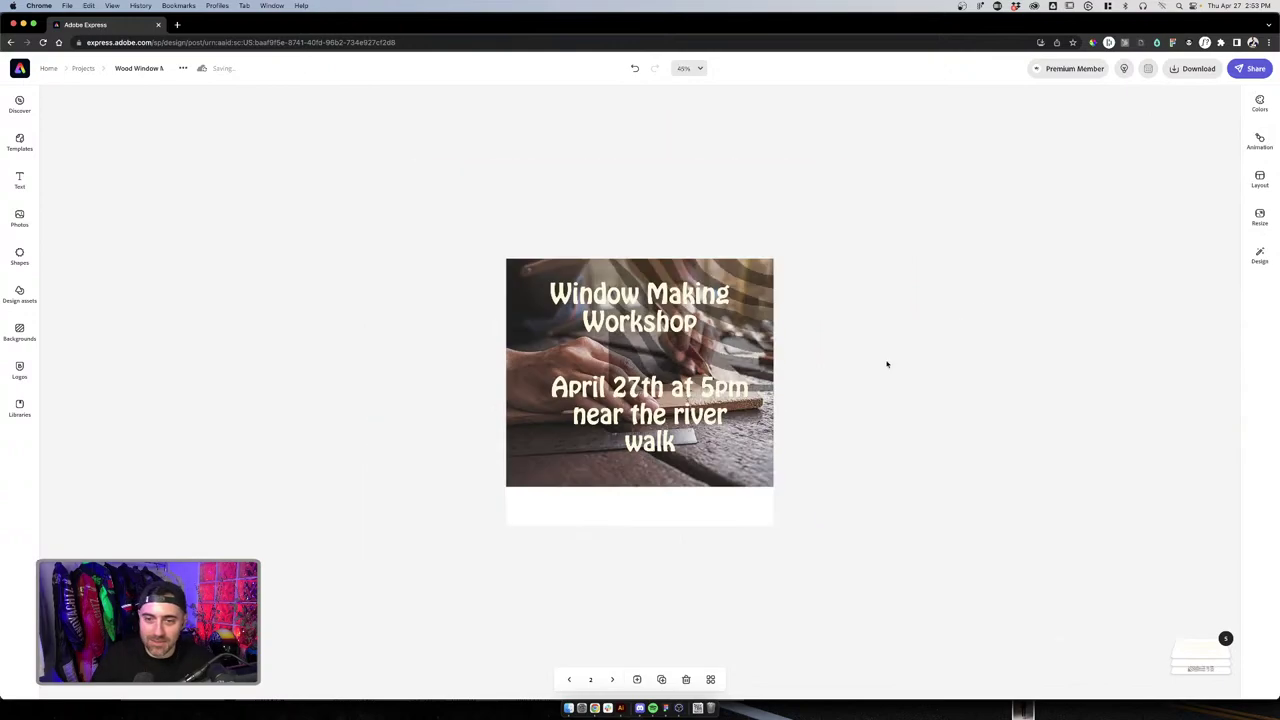
key("super+0")
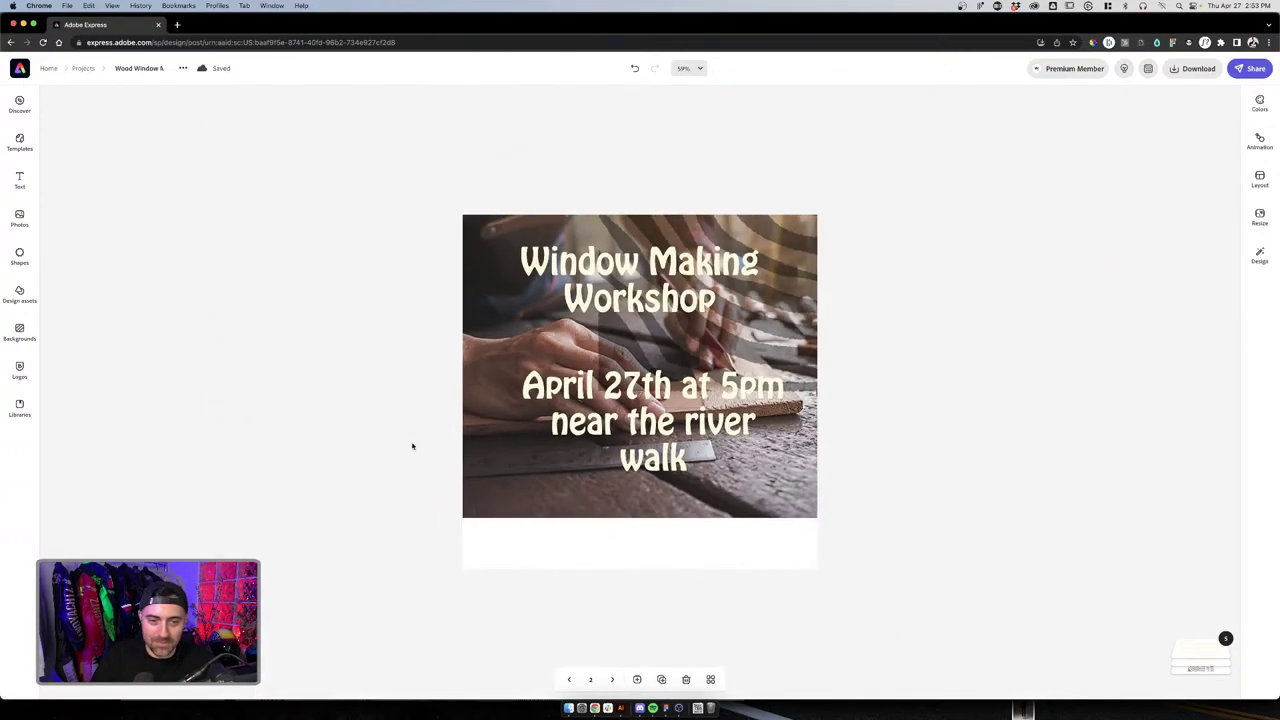
left_click(492, 468)
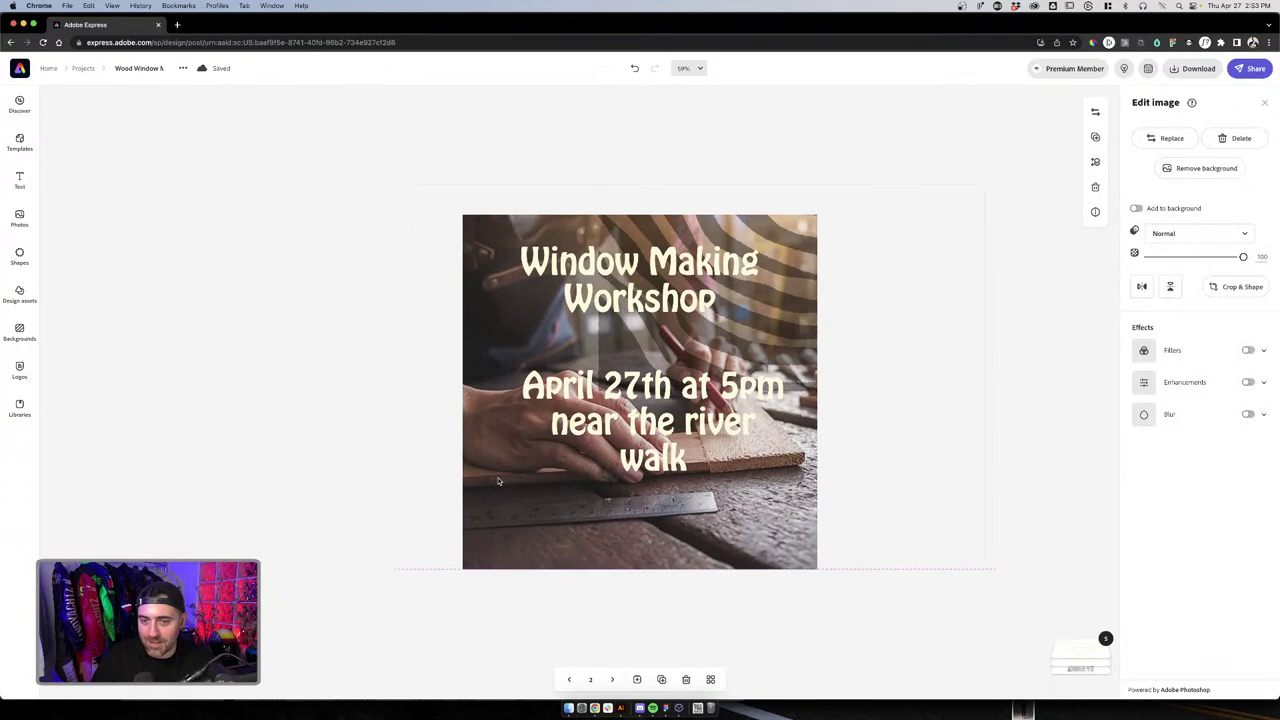
left_click(709, 137)
left_click(662, 428)
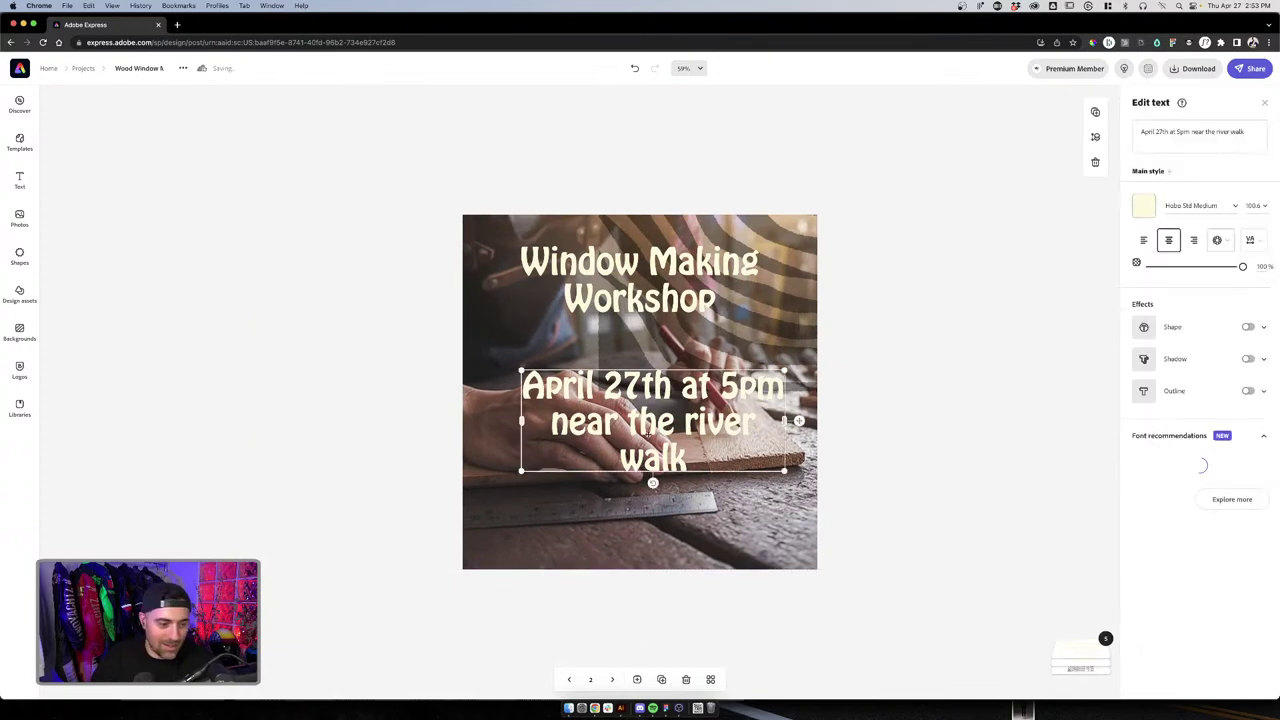
left_click_drag(520, 470, 535, 376)
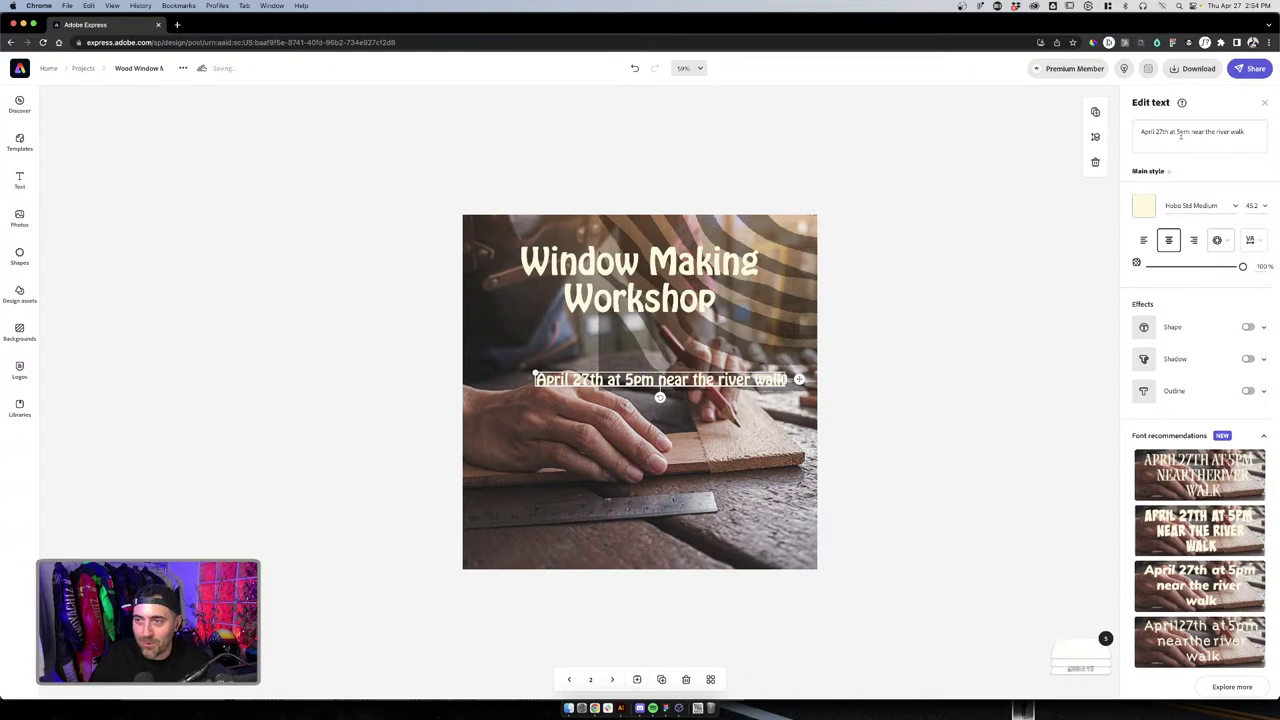
left_click_drag(740, 379, 718, 535)
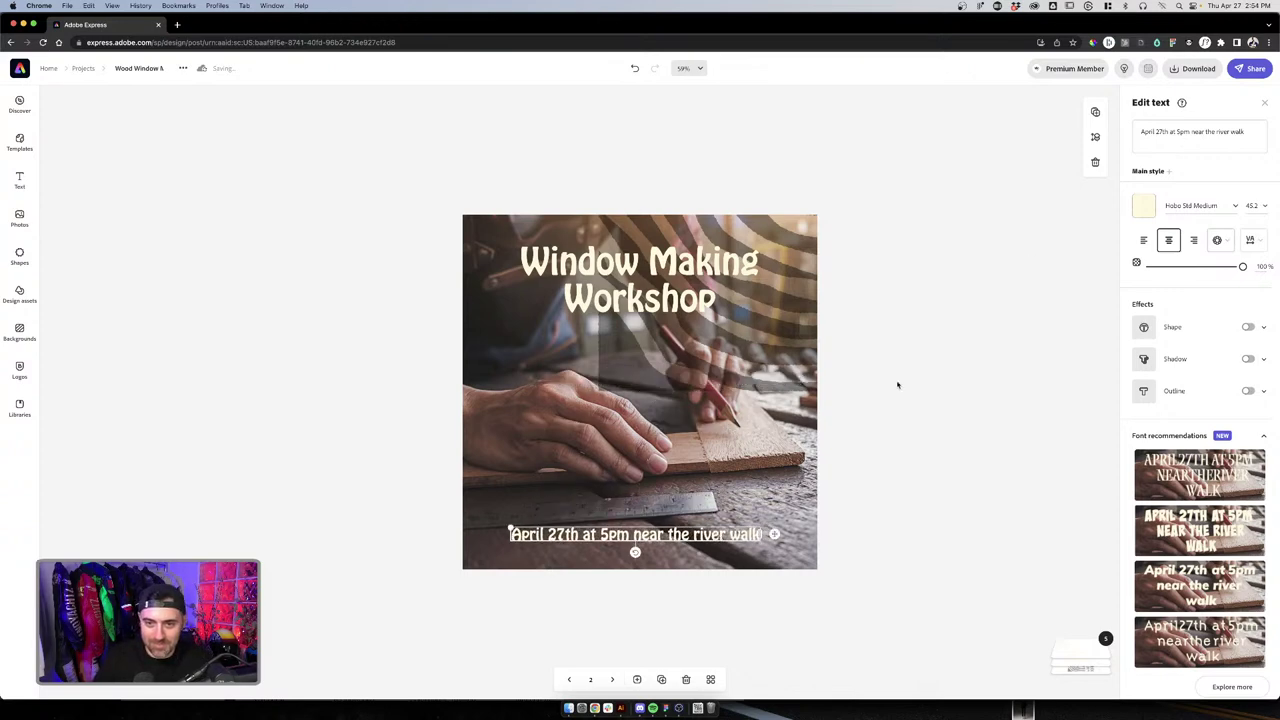
Fit the whole design in view and widen the date line's box slightly
left_click(855, 406)
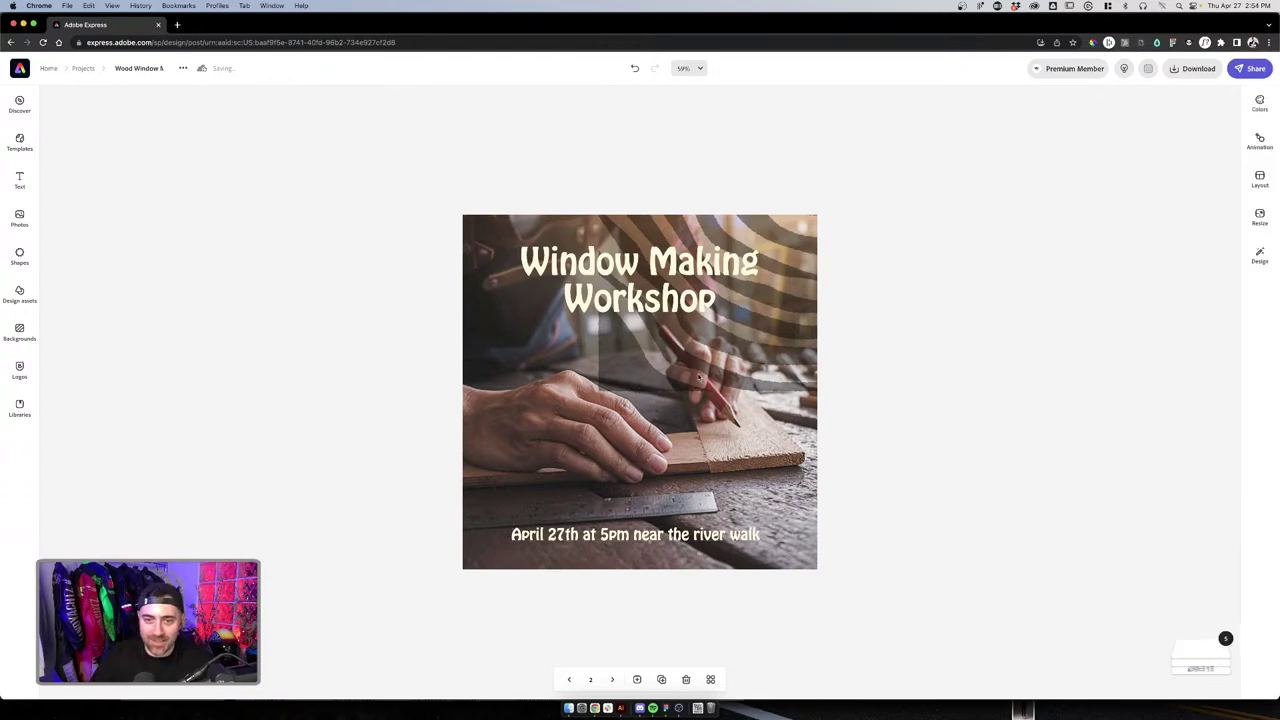
left_click(692, 532)
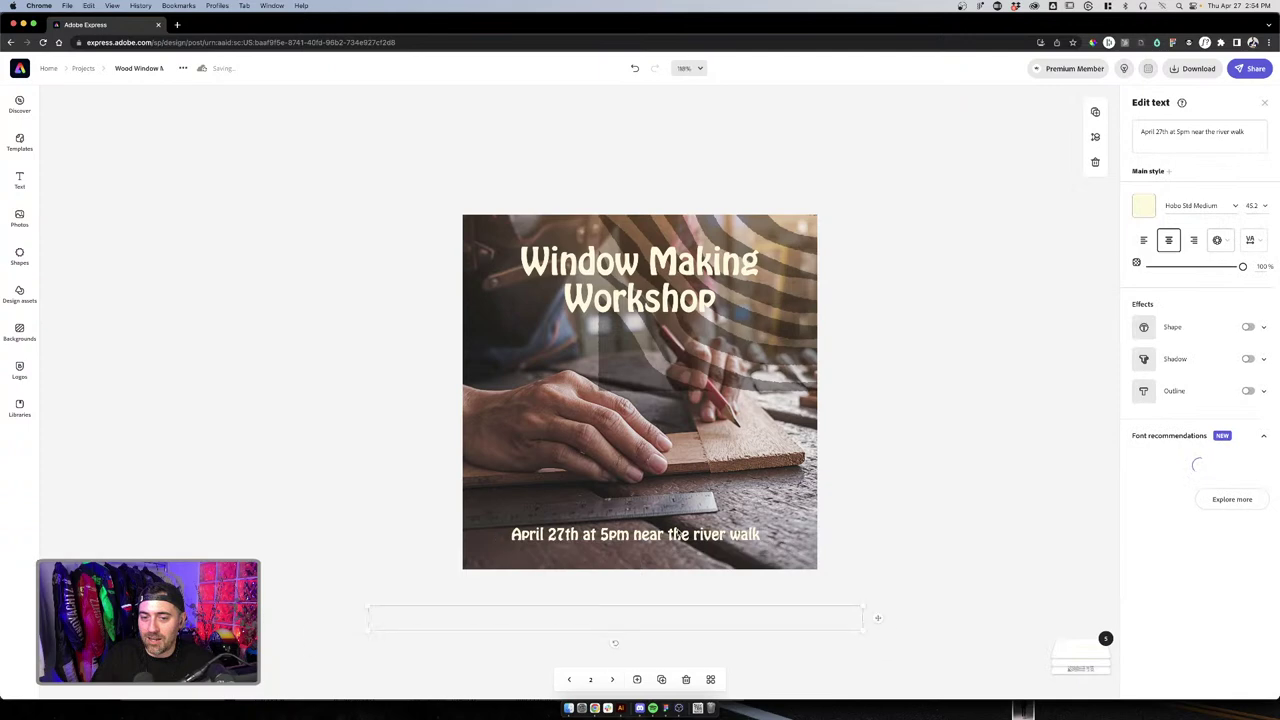
left_click(693, 541)
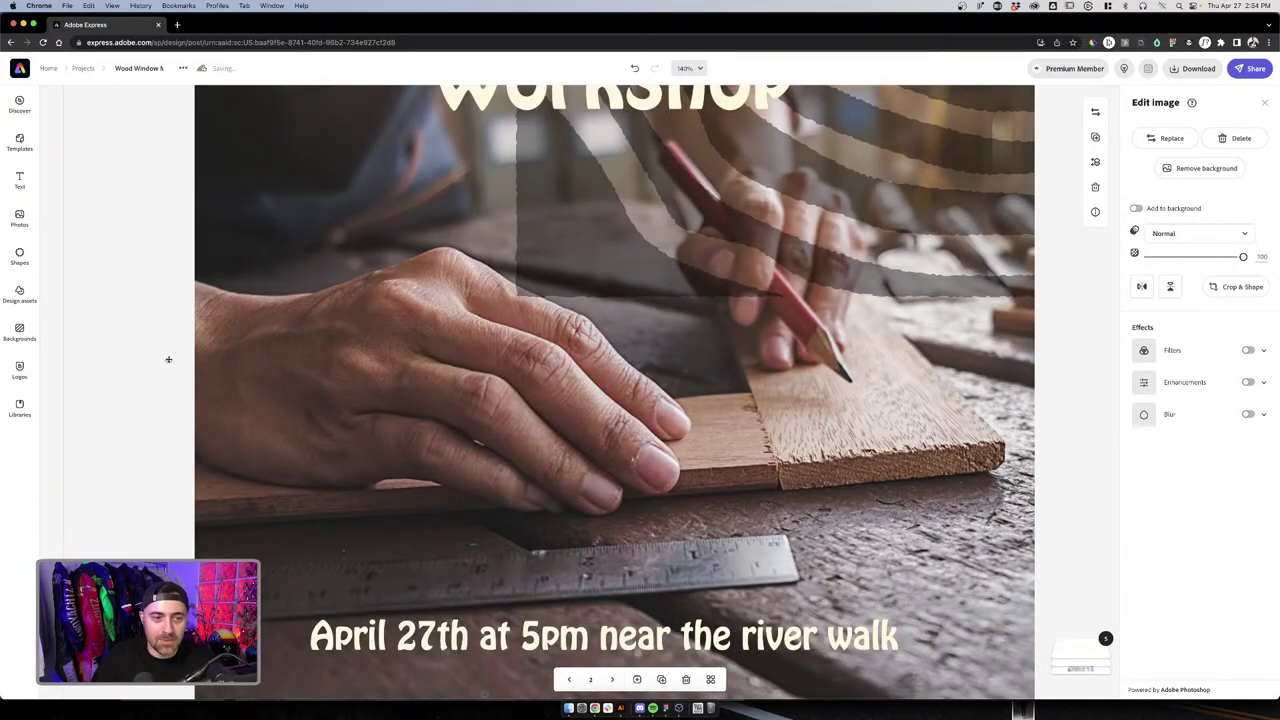
key("super+0")
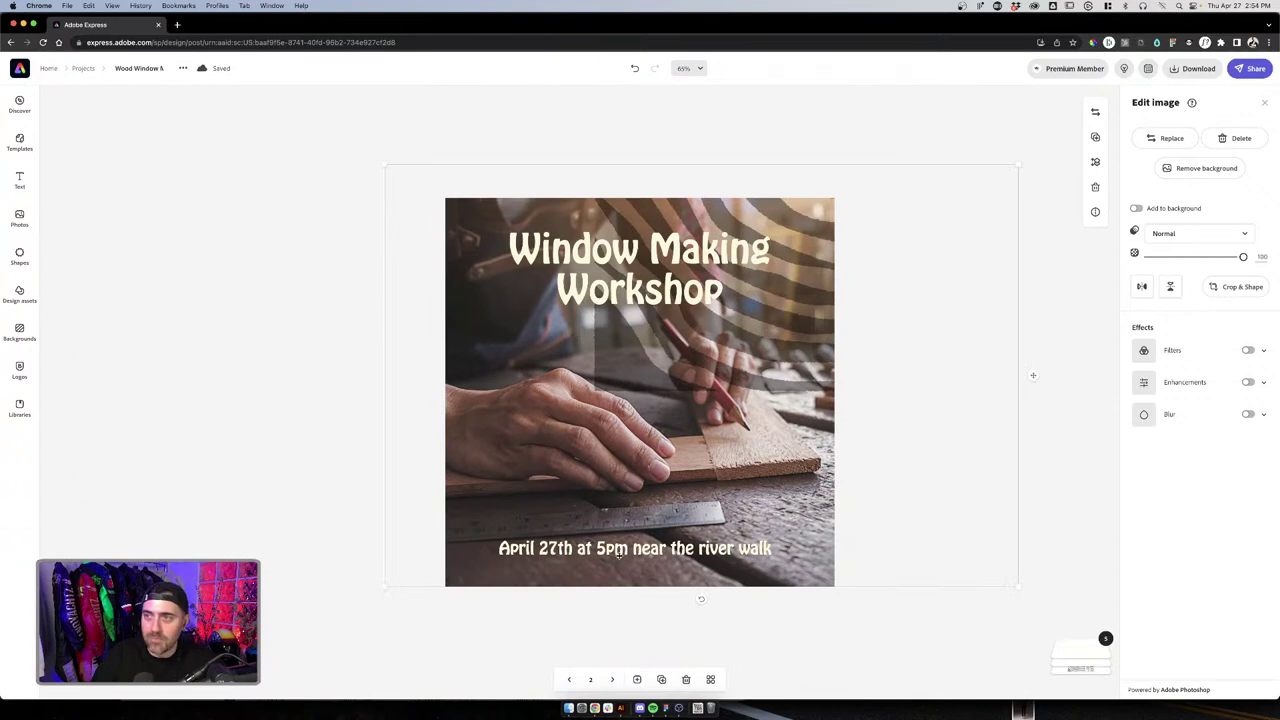
left_click(355, 470)
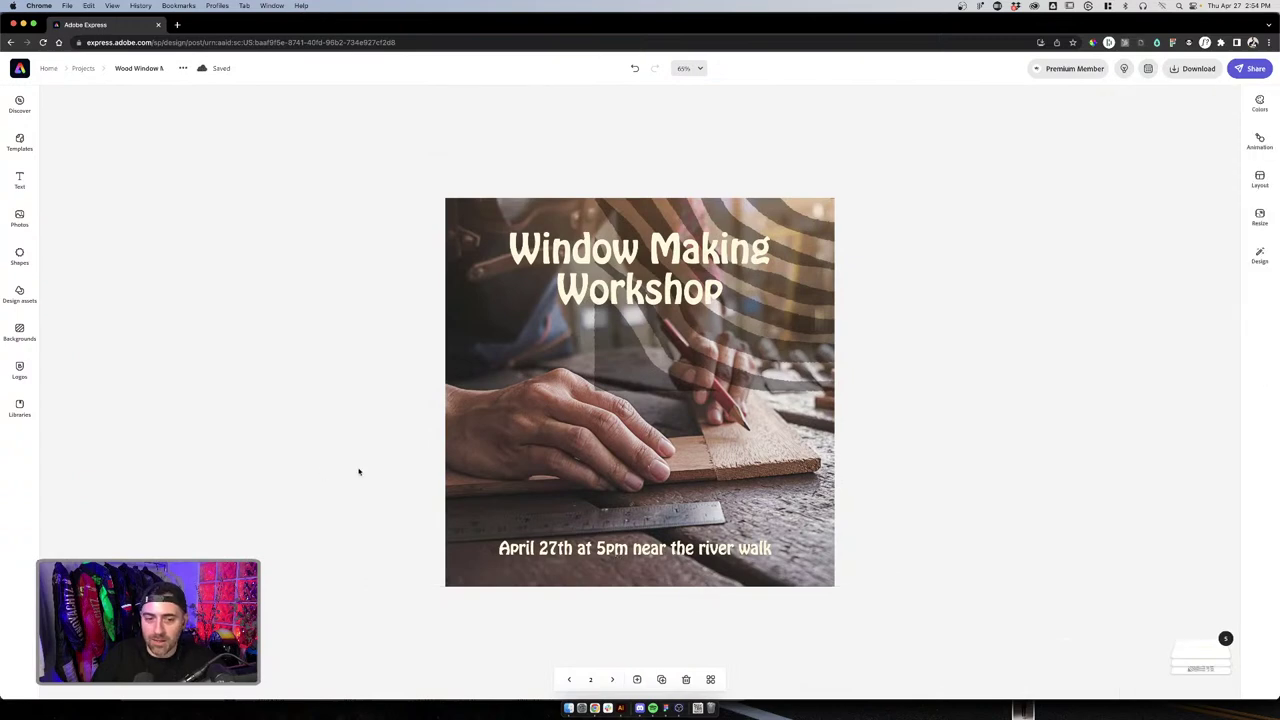
left_click(618, 552)
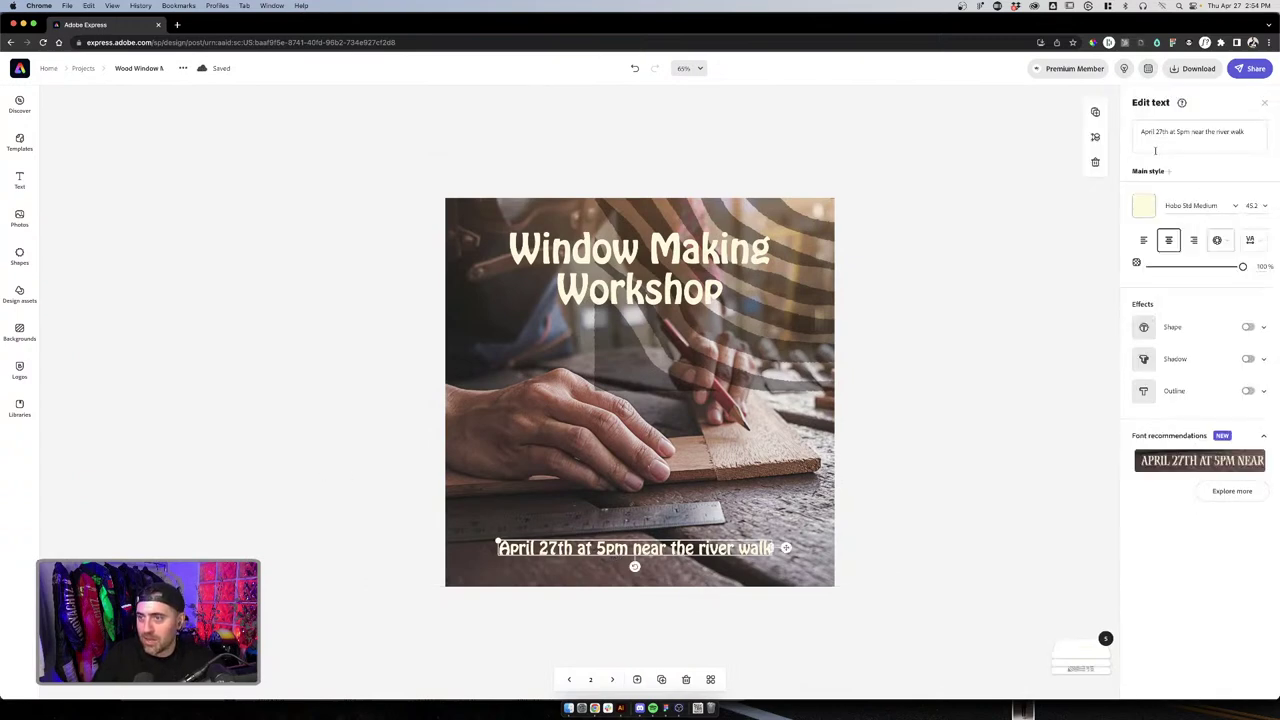
left_click_drag(787, 548, 793, 555)
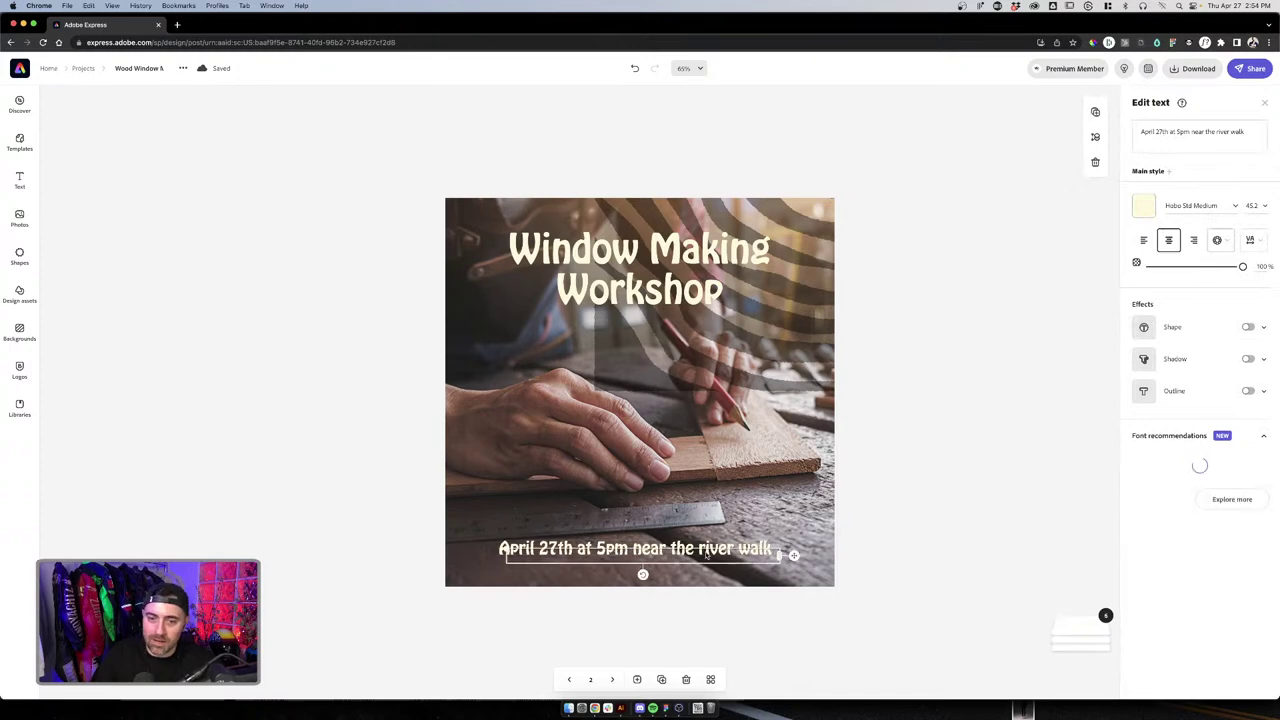
Duplicate the date line and retype it as 'B.Y.O.Q. (bring your own queso)'
key("super+d")
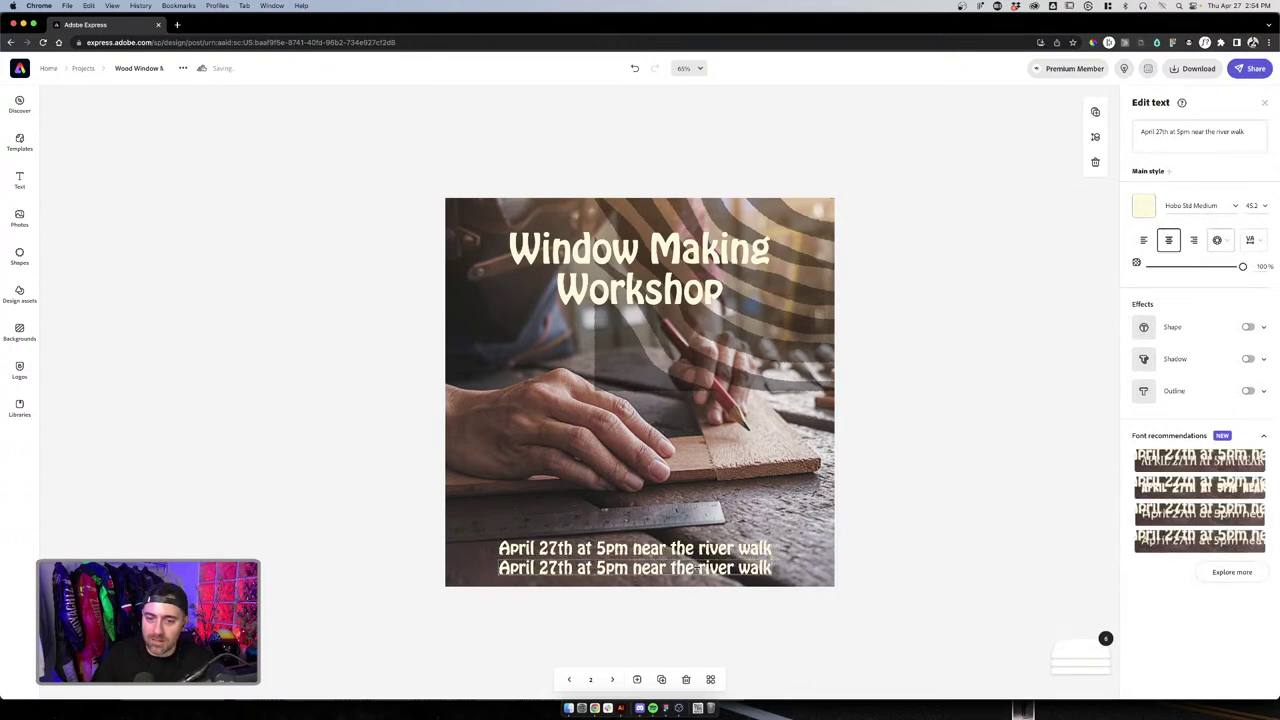
left_click(1245, 132)
key("super+a")
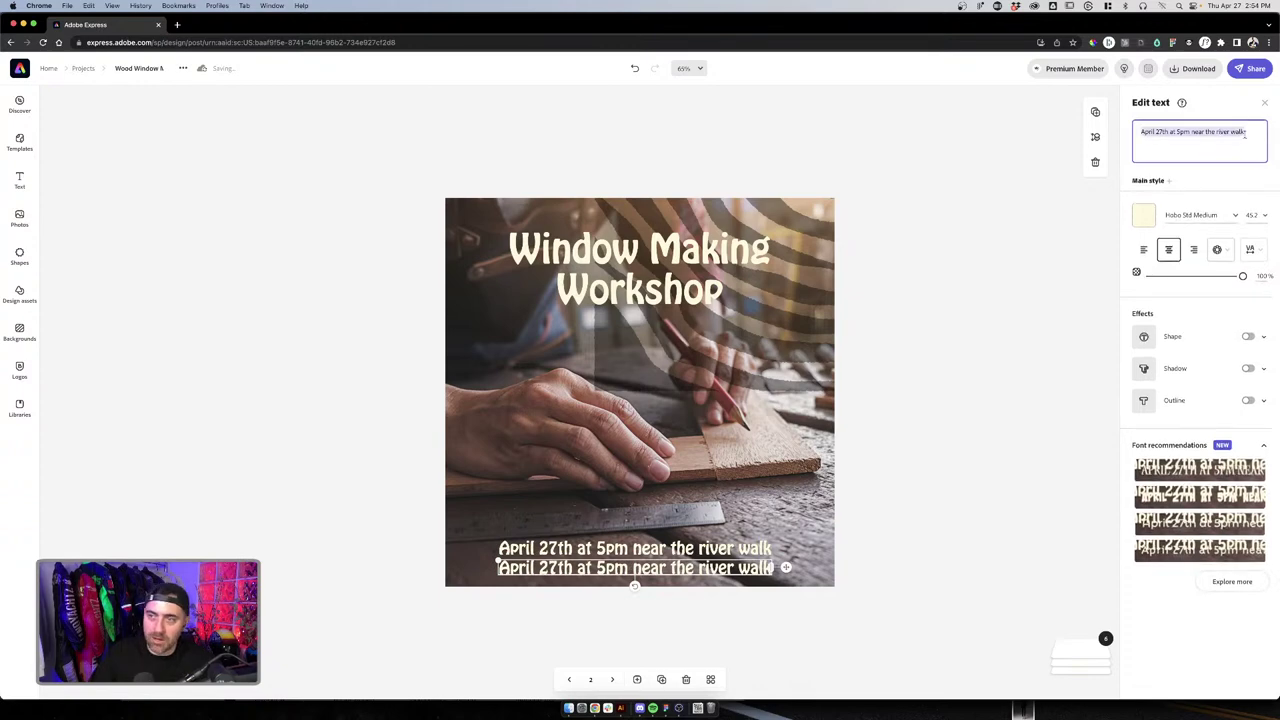
type("B")
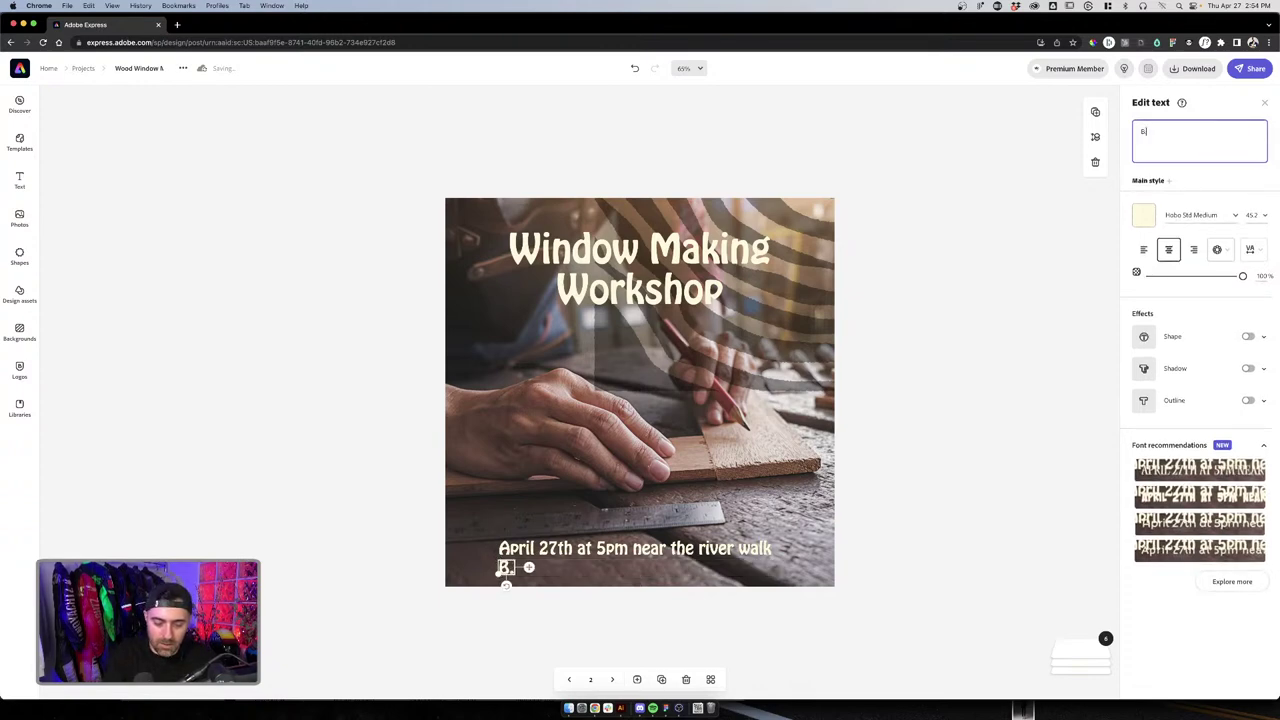
type(".Y.O.")
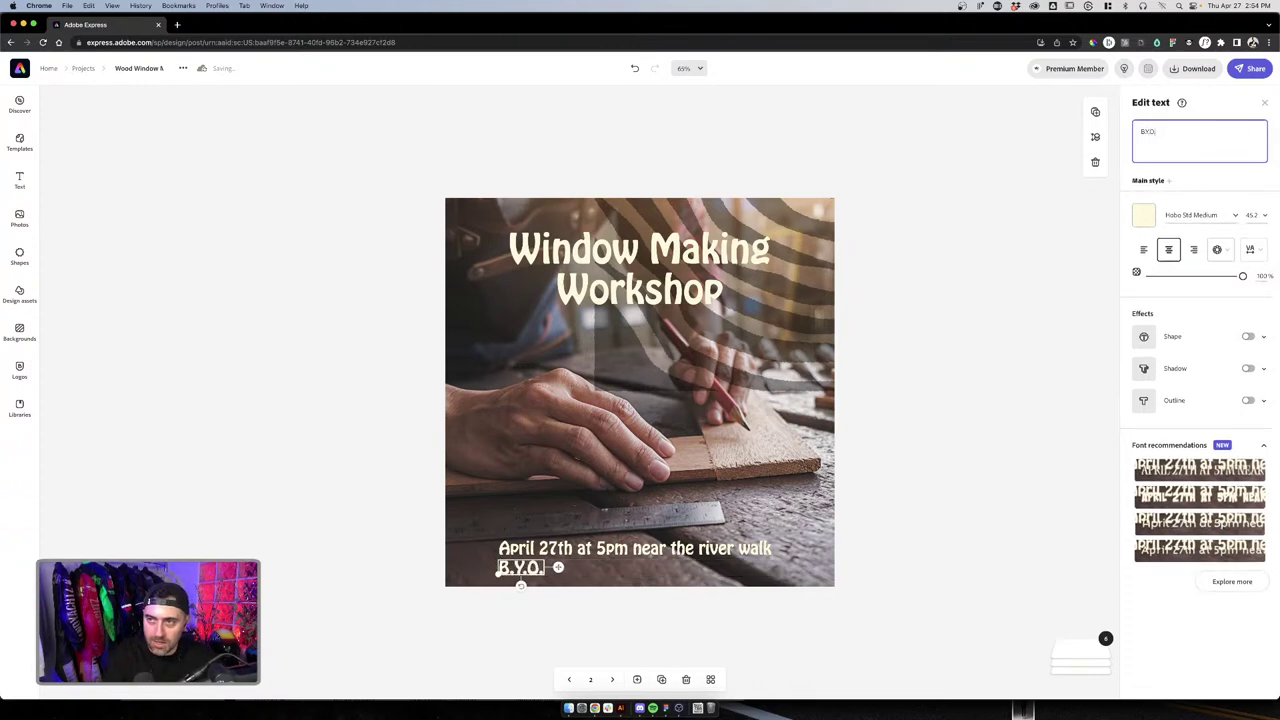
type("C.")
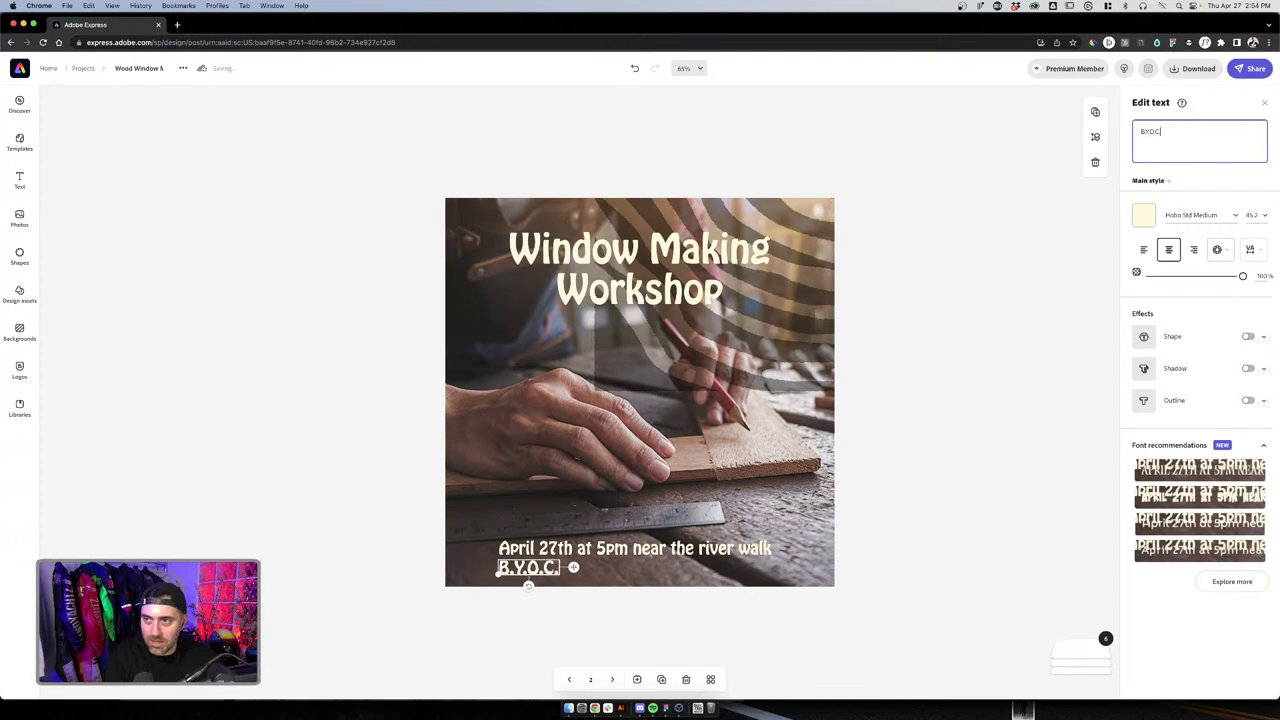
key("BackSpace")
key("BackSpace")
type("Q.")
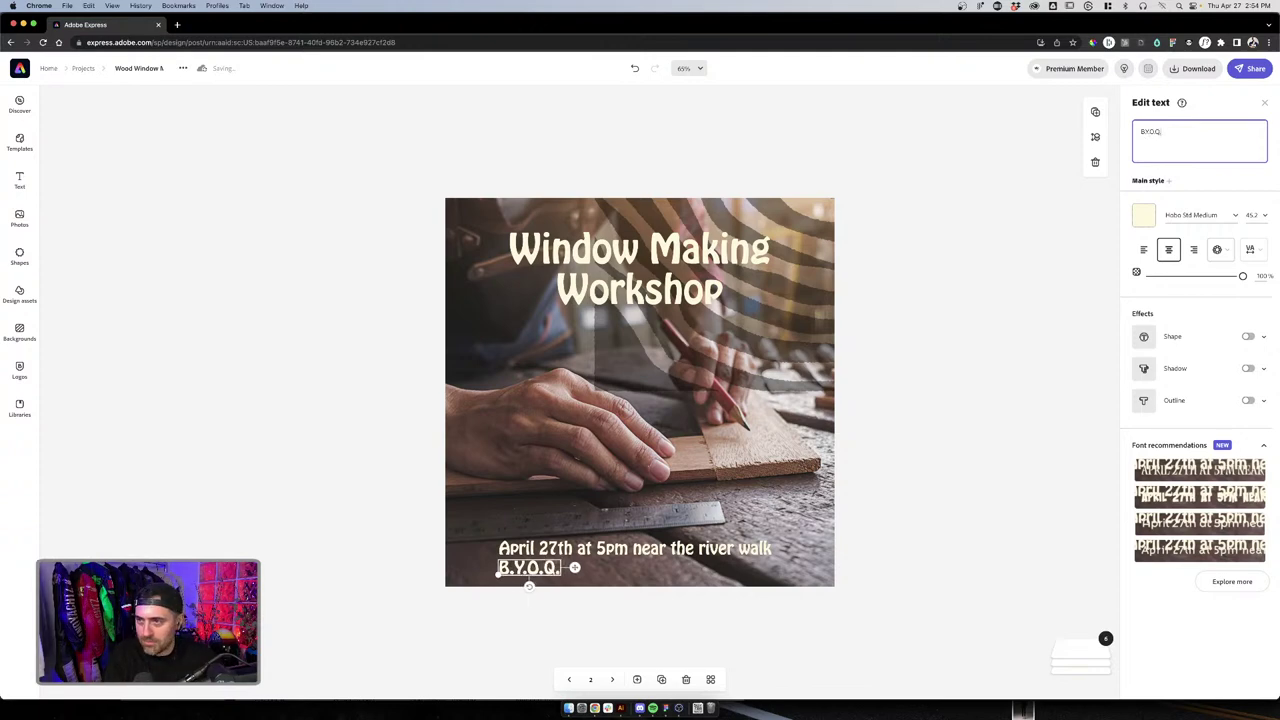
type(" (")
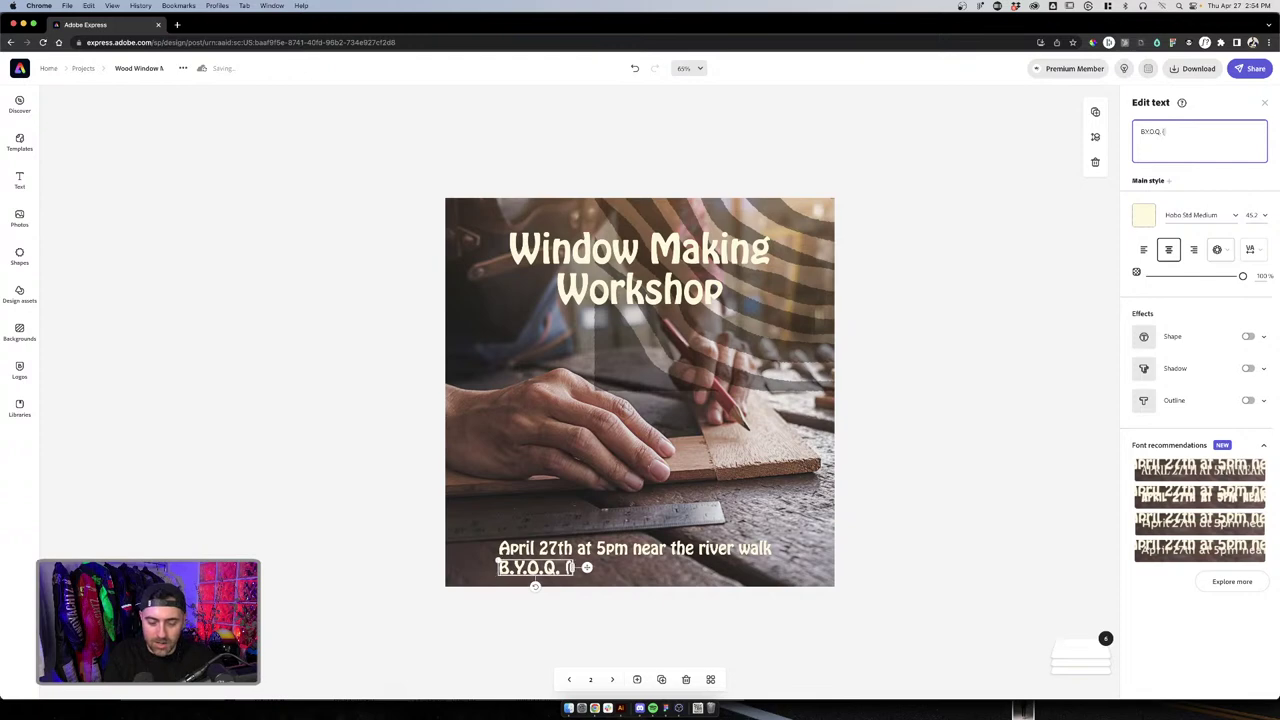
type("bring your own queso")
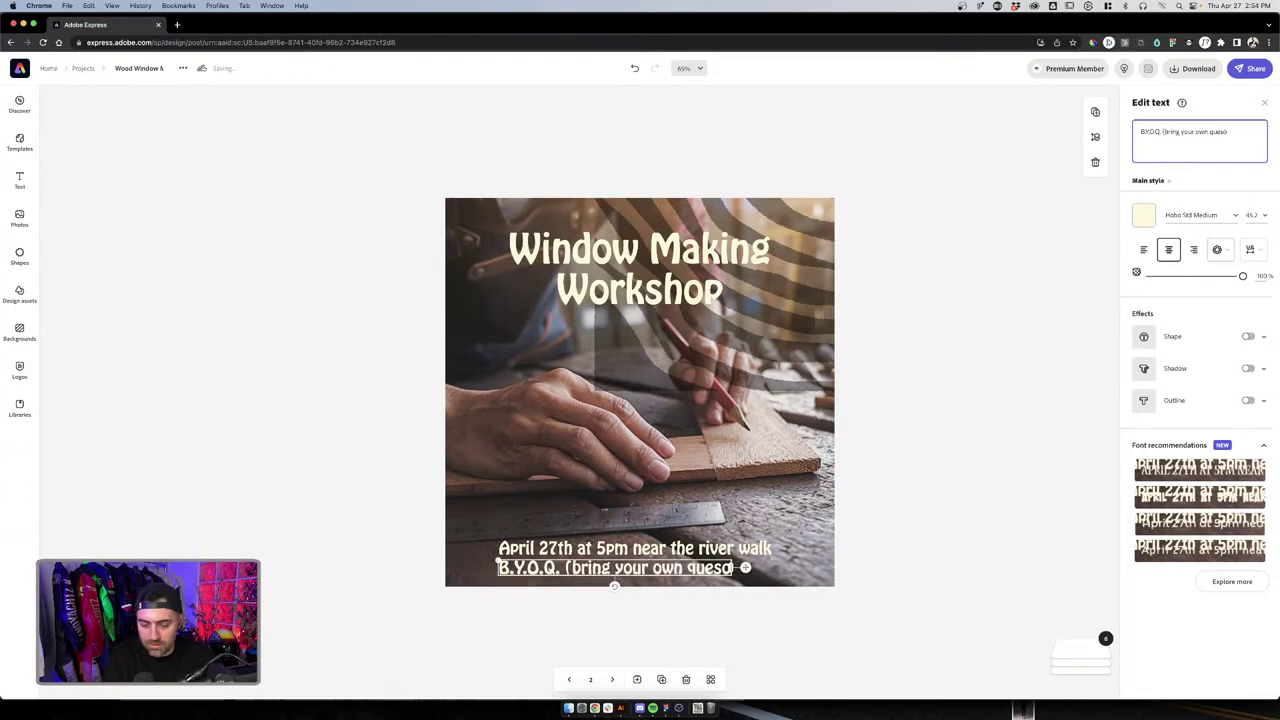
type(")")
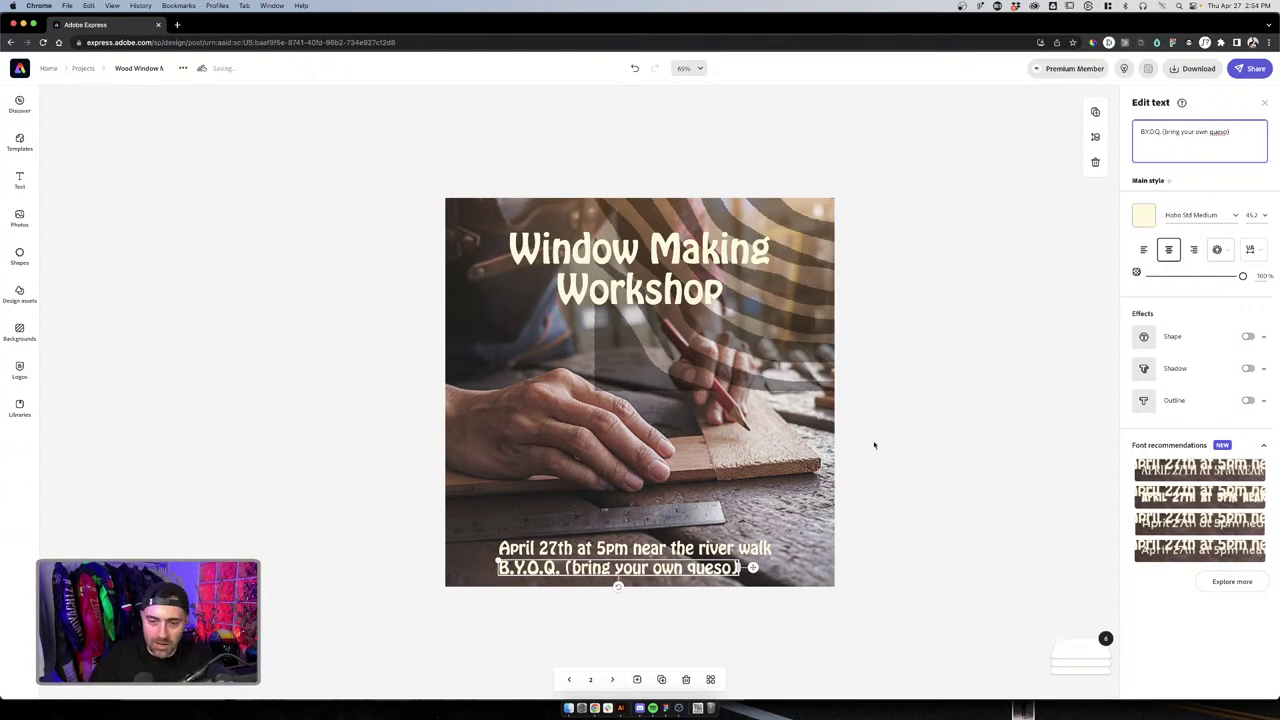
Shrink the B.Y.O.Q. line to about size 35 and centre it under the date
left_click(746, 598)
left_click(588, 578)
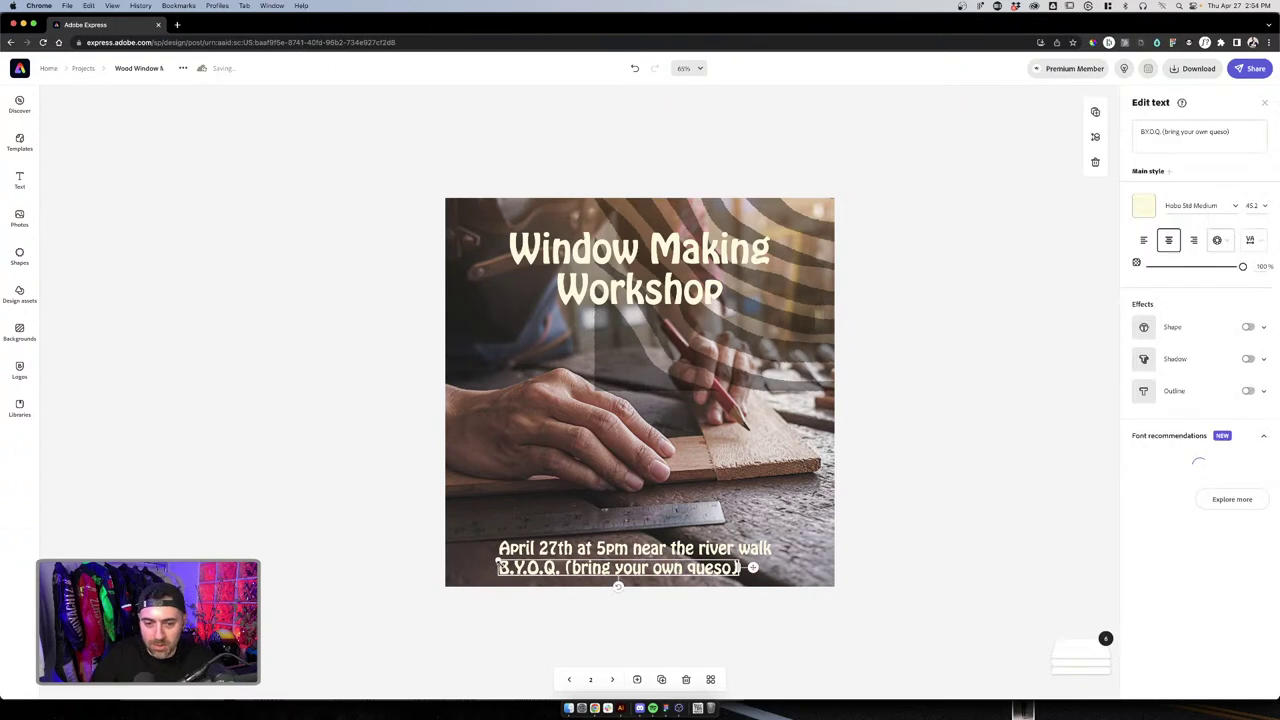
left_click_drag(497, 560, 555, 563)
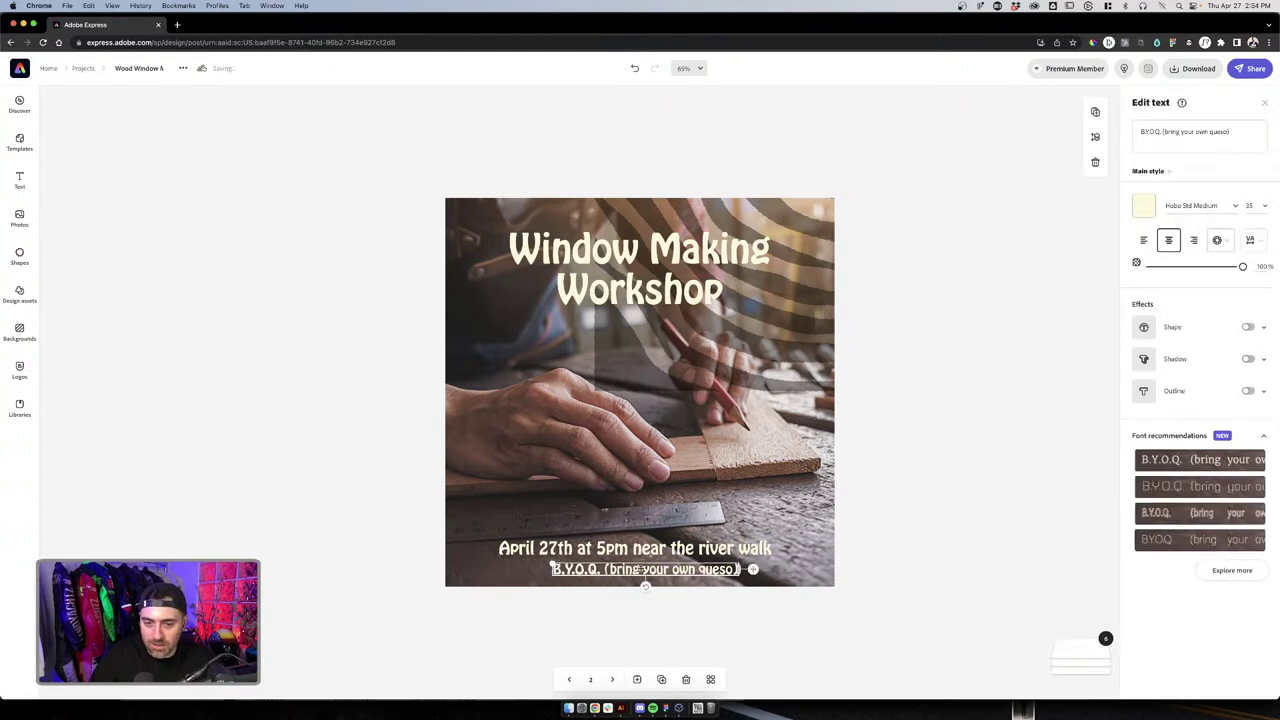
left_click_drag(643, 569, 638, 566)
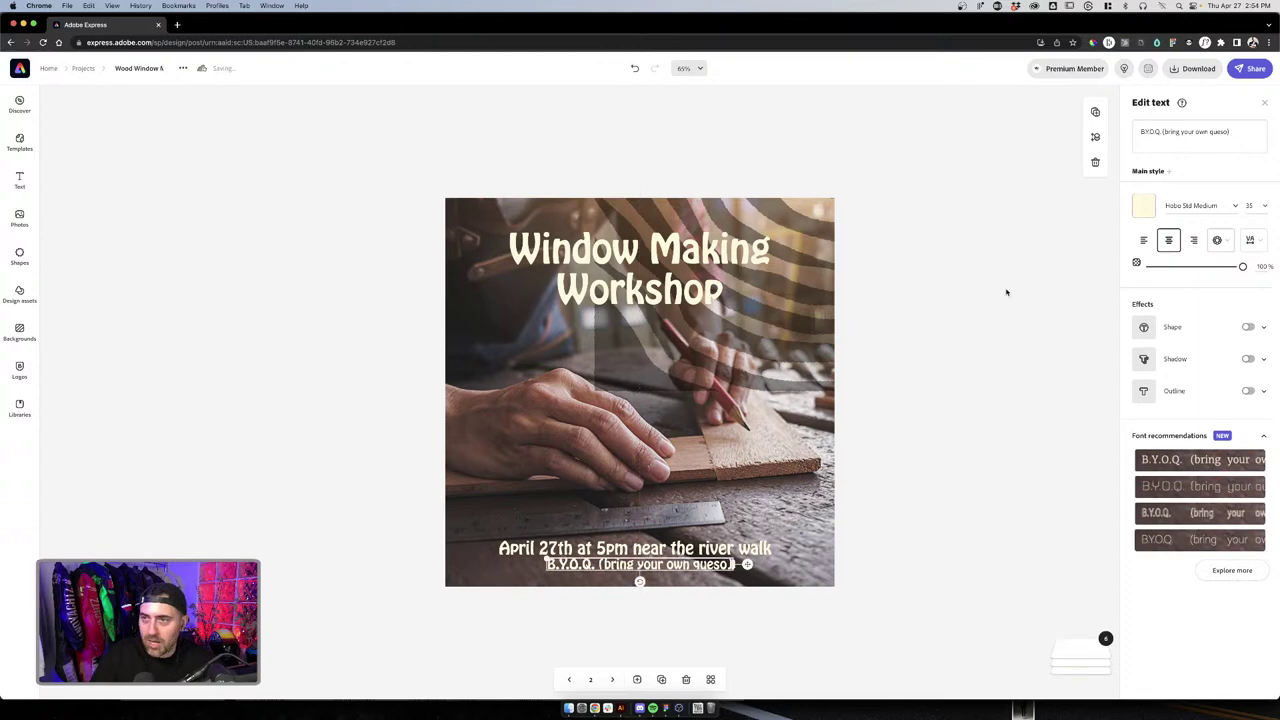
Capitalise the wording to read 'B.Y.O.Q. (Bring Your Own Queso)'
left_click(1165, 131)
key("Delete")
type("B")
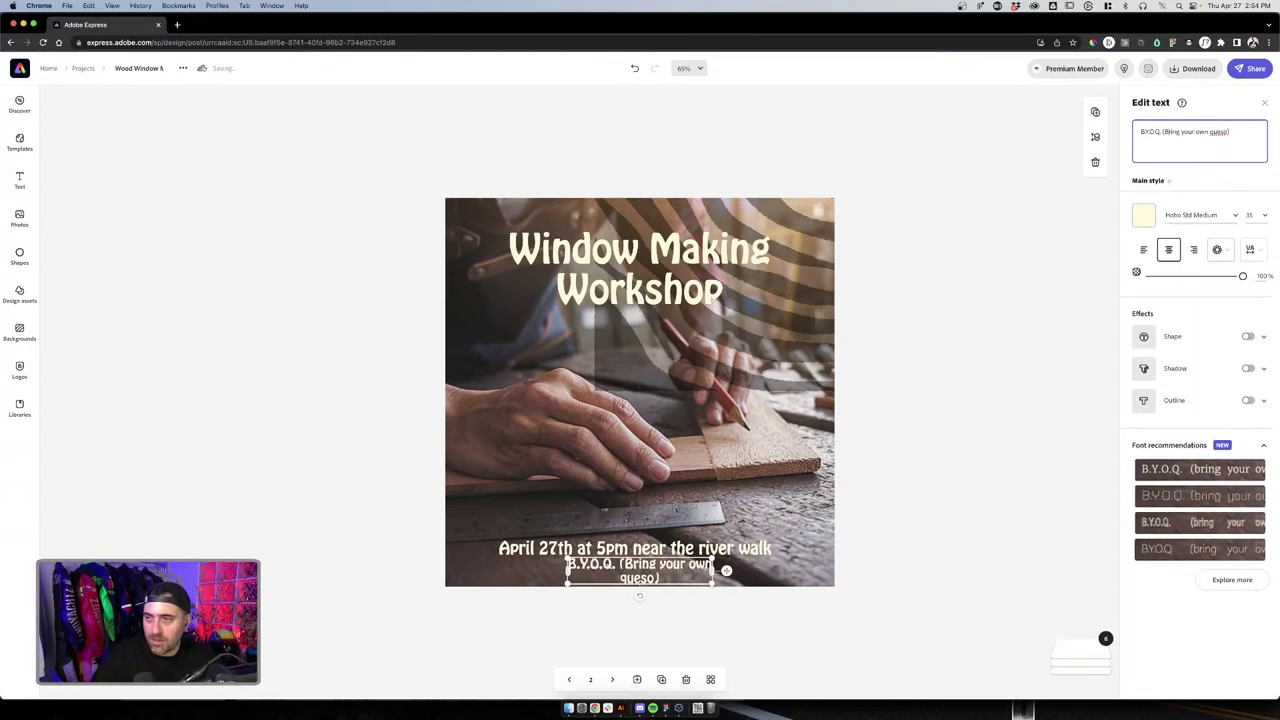
left_click(1183, 131)
key("Delete")
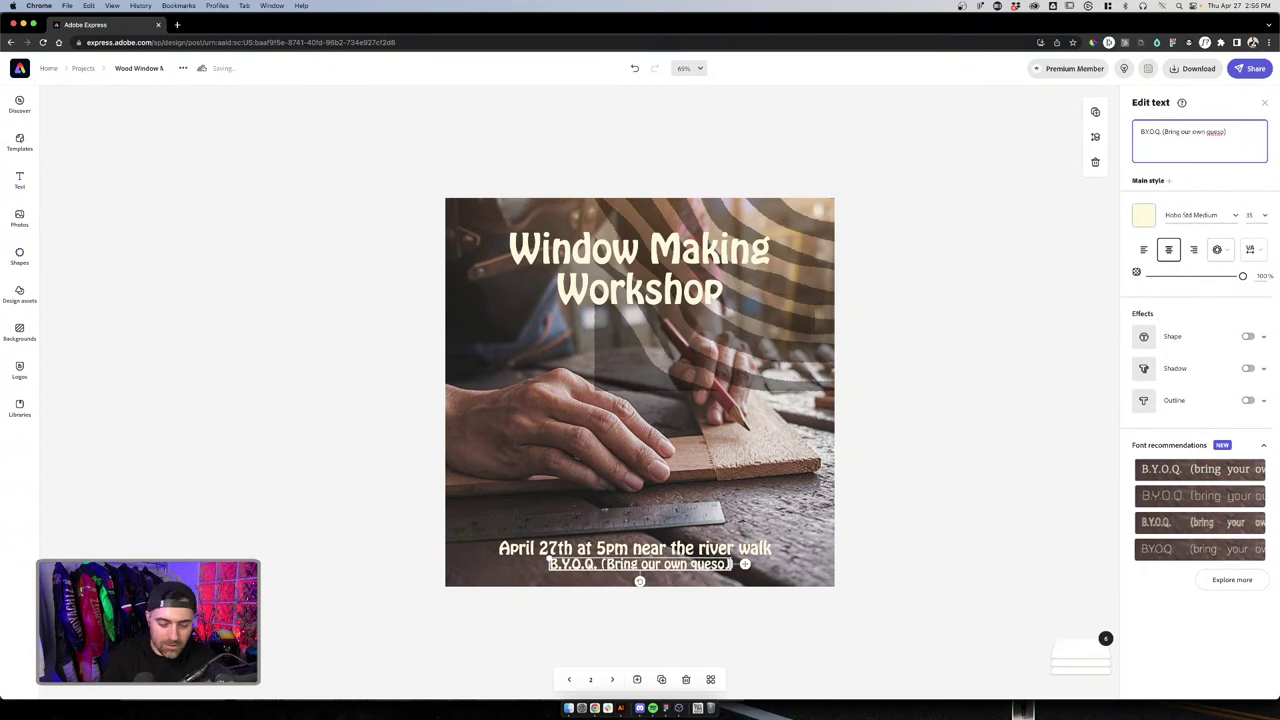
type("Y")
left_click(1210, 131)
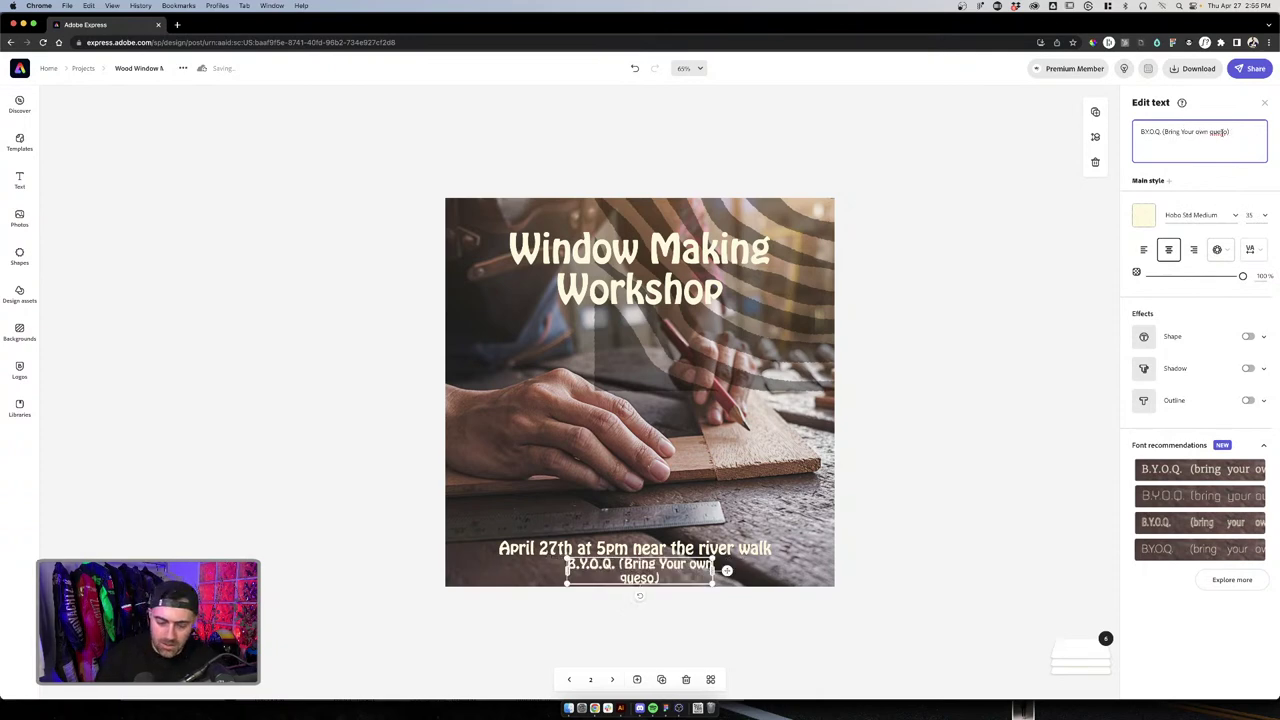
key("Delete")
type("O")
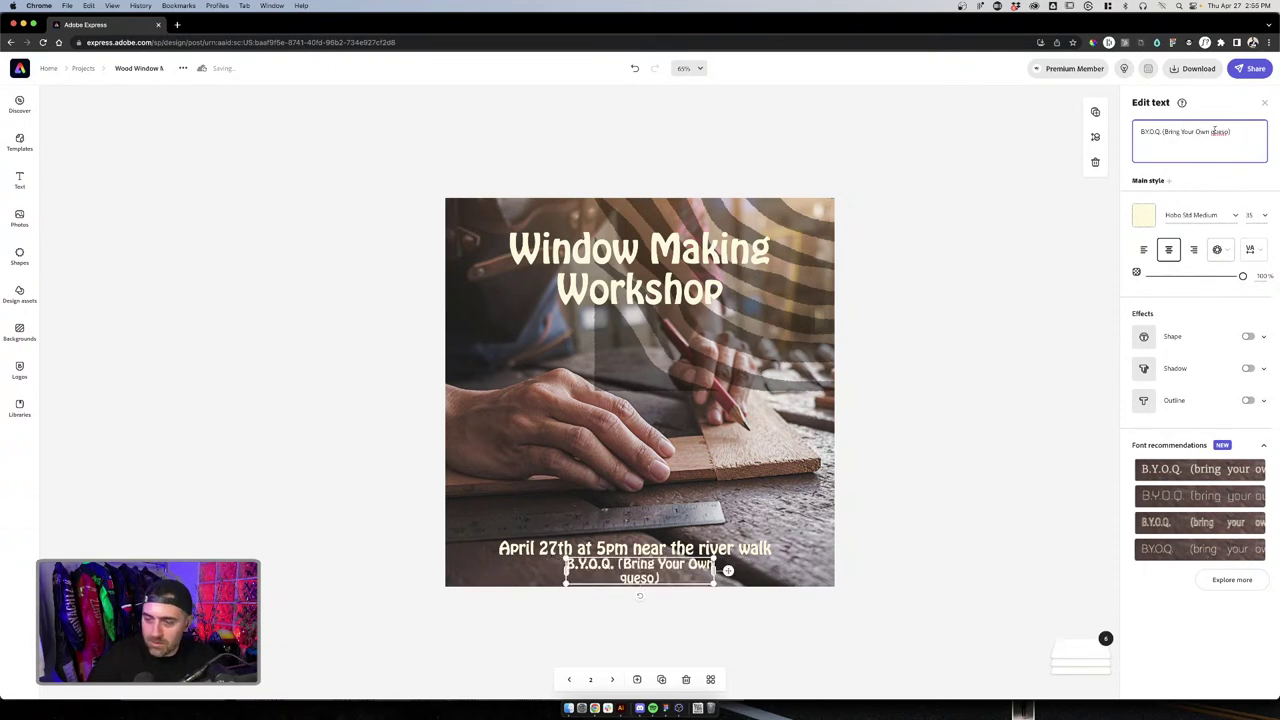
left_click(1212, 131)
key("Delete")
type("Q")
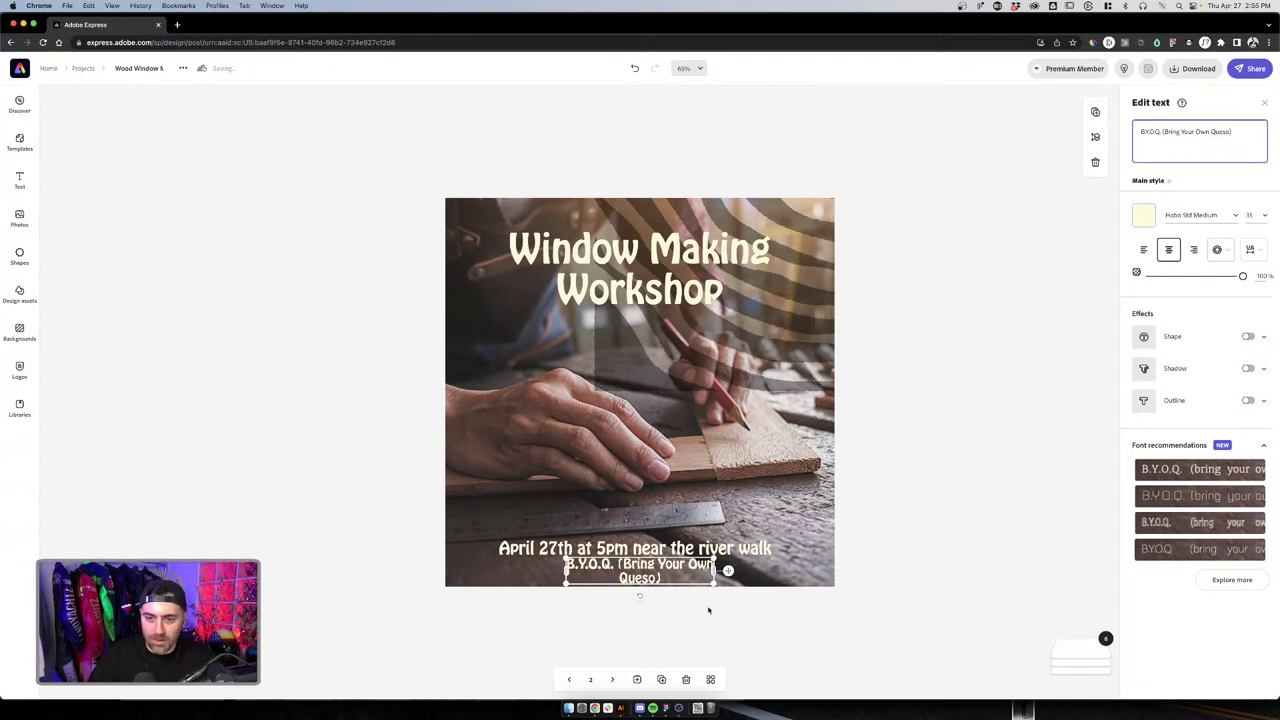
key("Escape")
Reflow the B.Y.O.Q. box, nudge the April date line up above it, and view all pages
left_click(703, 573)
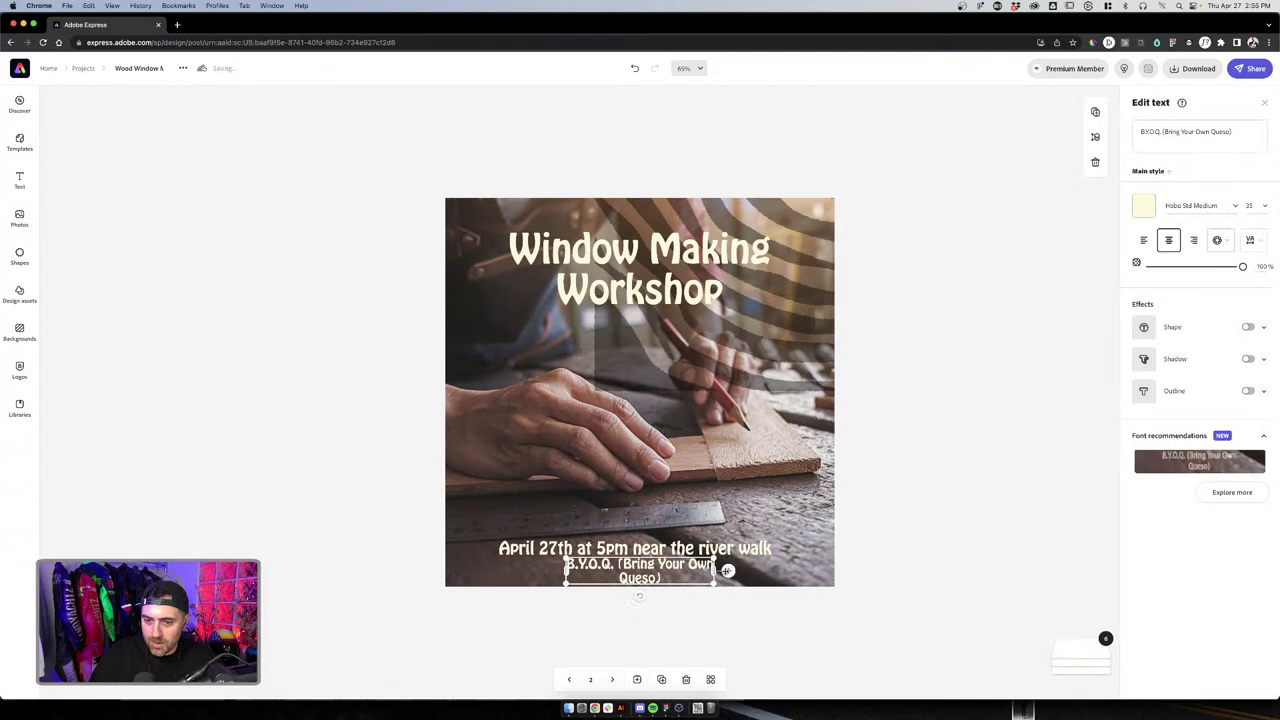
left_click_drag(748, 570, 675, 578)
key("Escape")
left_click(692, 549)
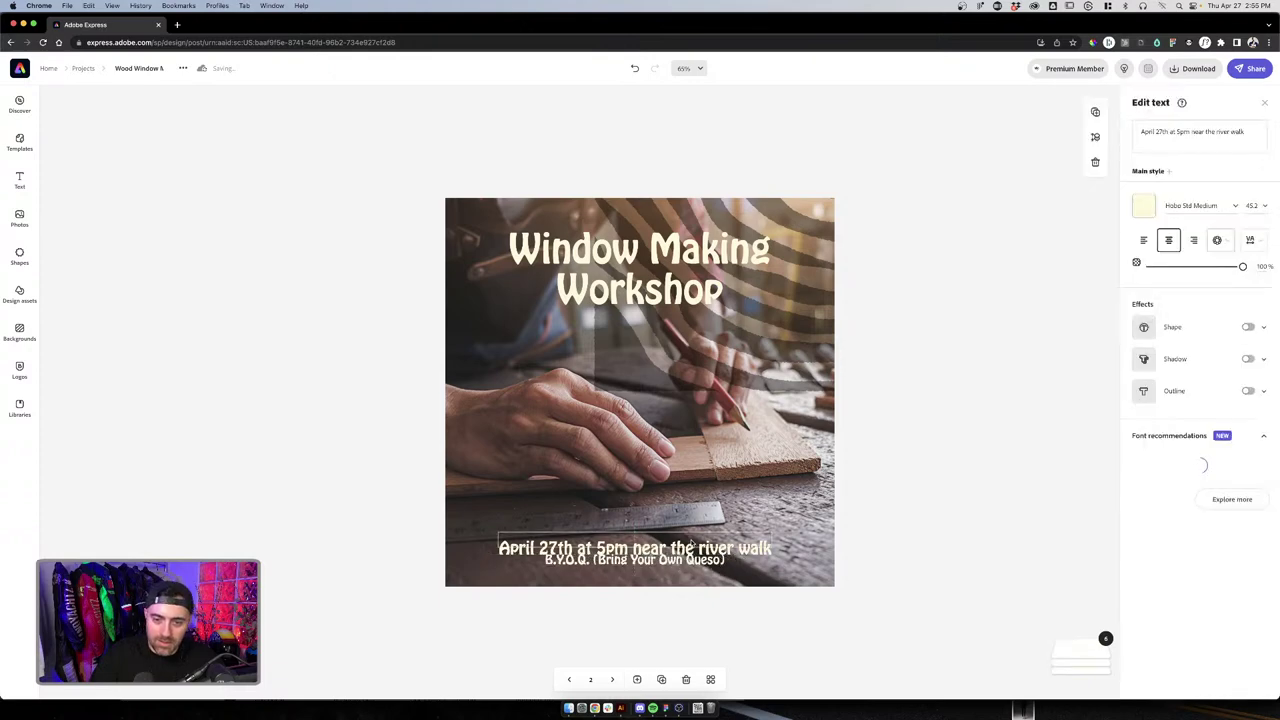
key("shift+Up")
key("shift+Up")
key("shift+Up")
left_click(860, 554)
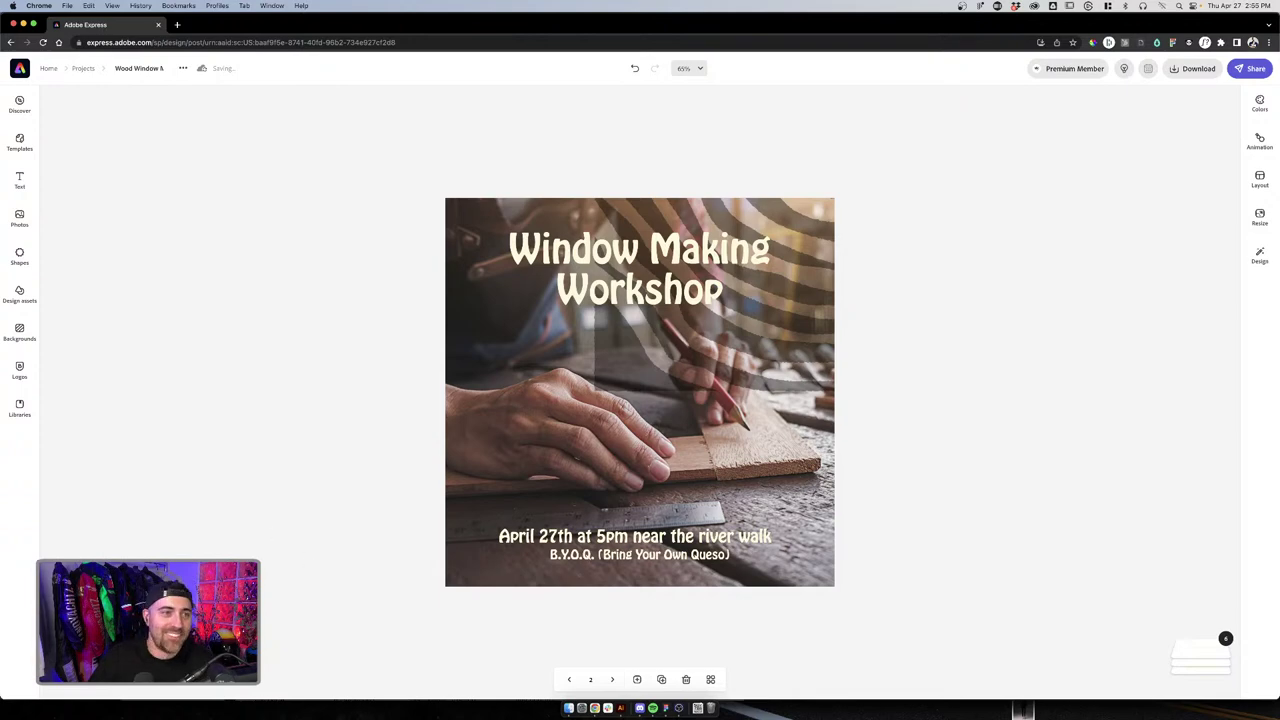
left_click(710, 679)
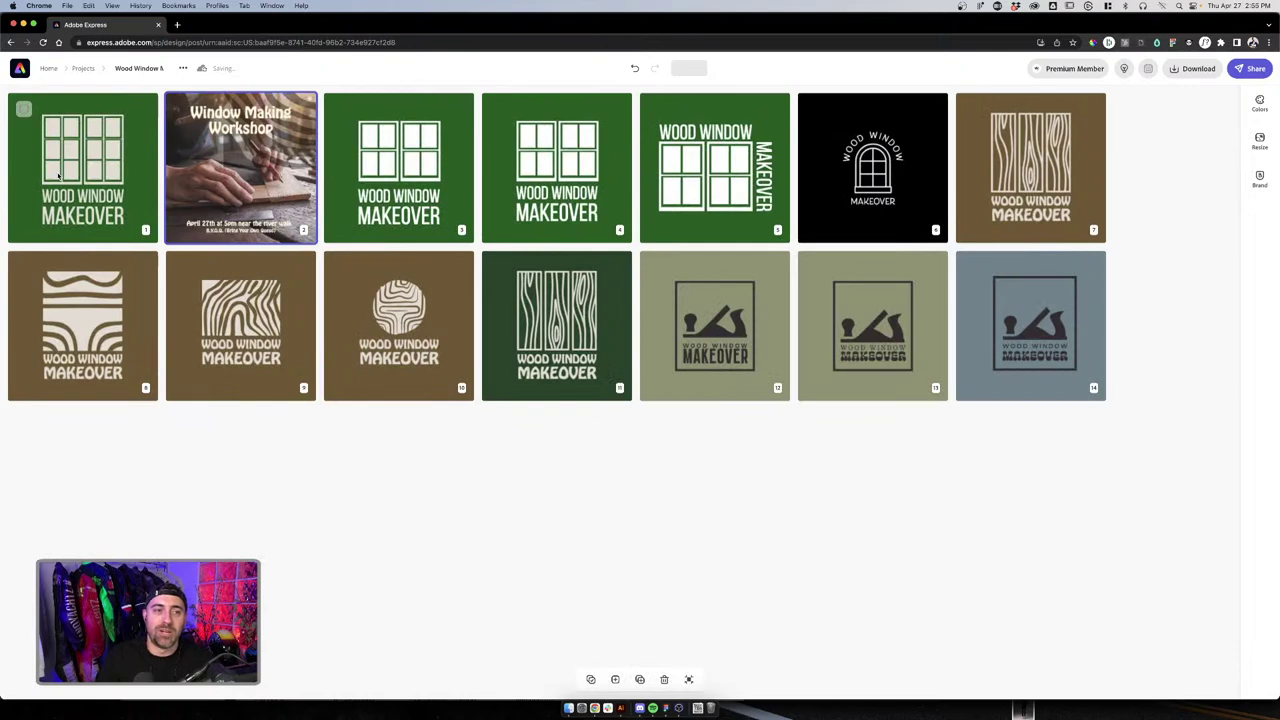
Move the Window Making Workshop page into the first slot and preview page 6
left_click_drag(240, 167, 85, 208)
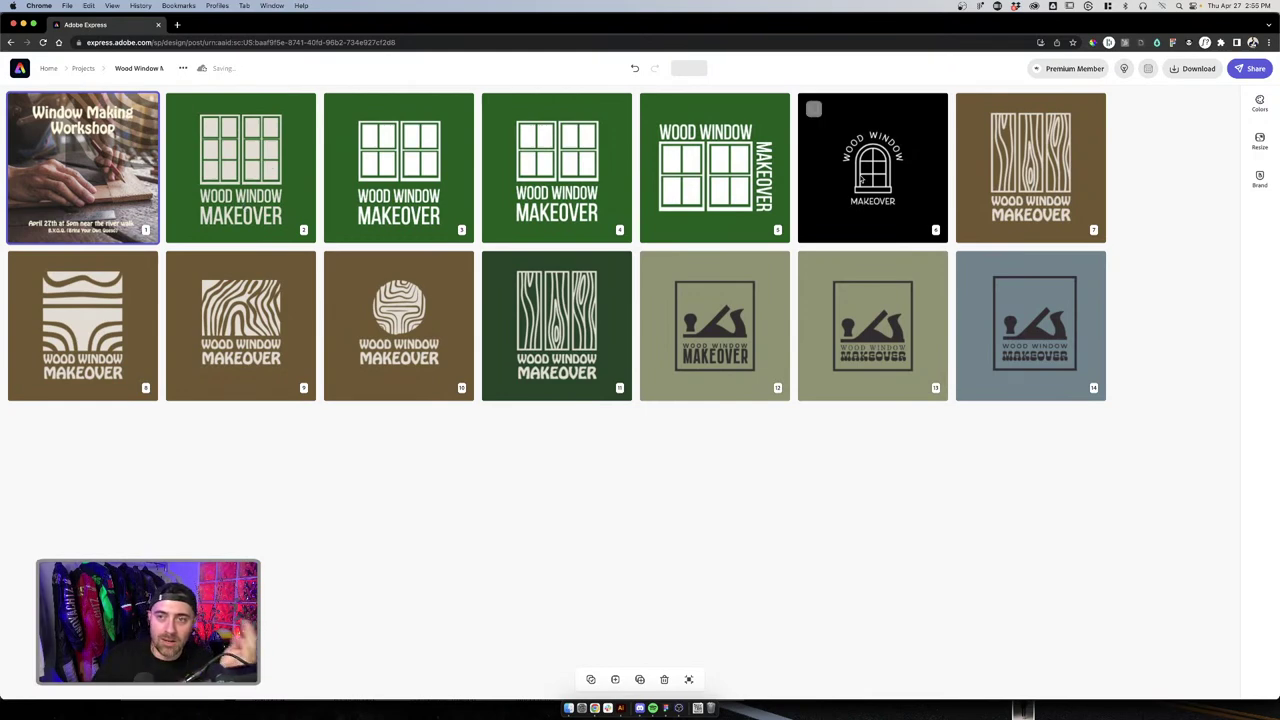
double_click(860, 178)
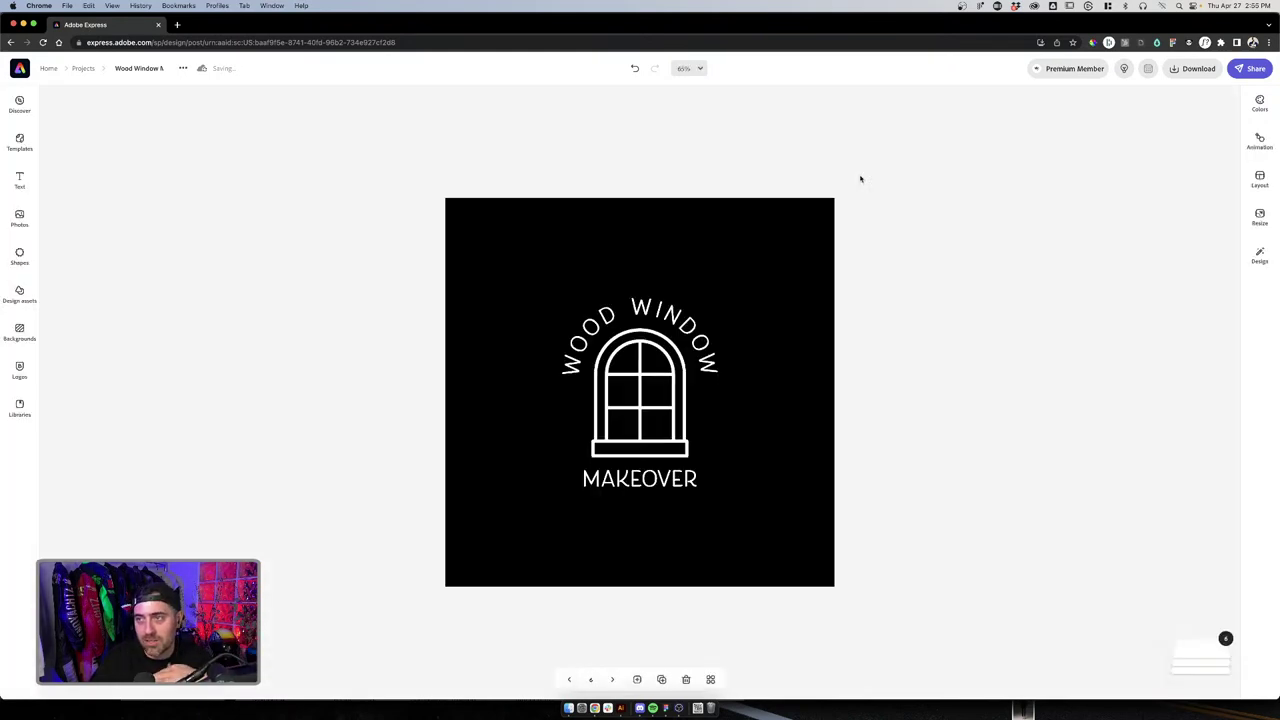
left_click(710, 681)
Preview page 7, then open page 8, the brown wave logo design
double_click(1027, 214)
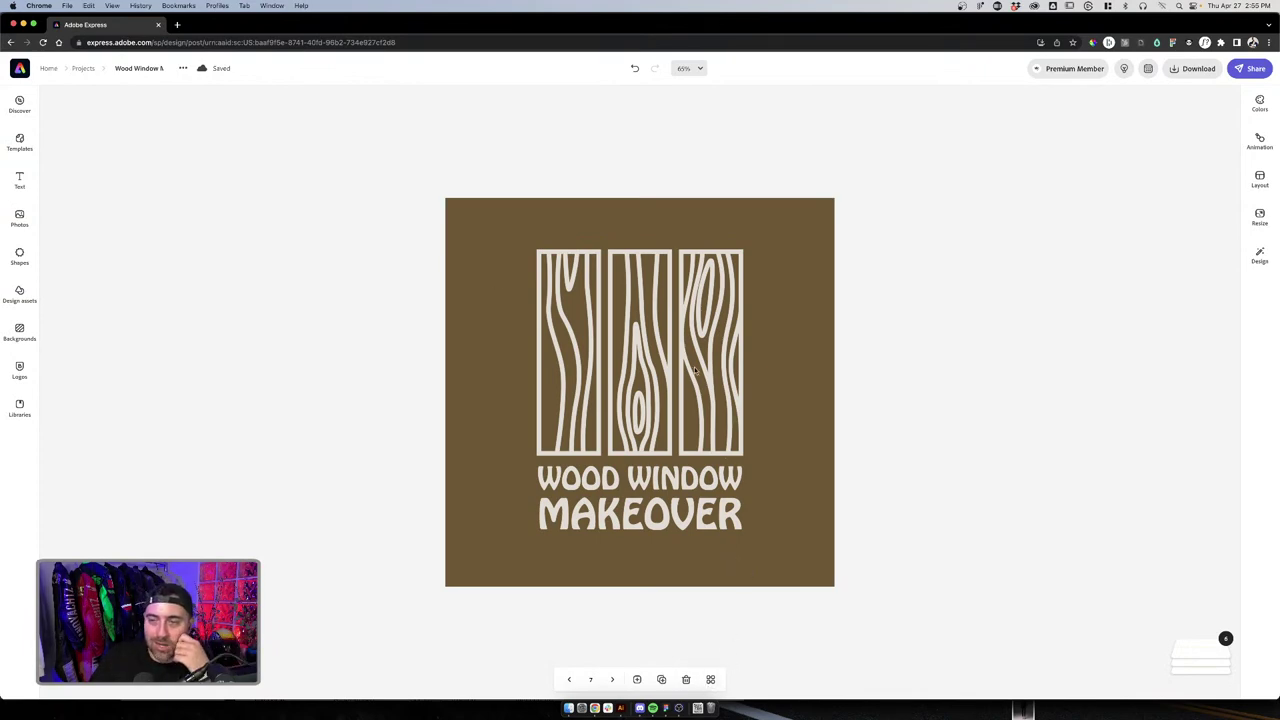
left_click(710, 679)
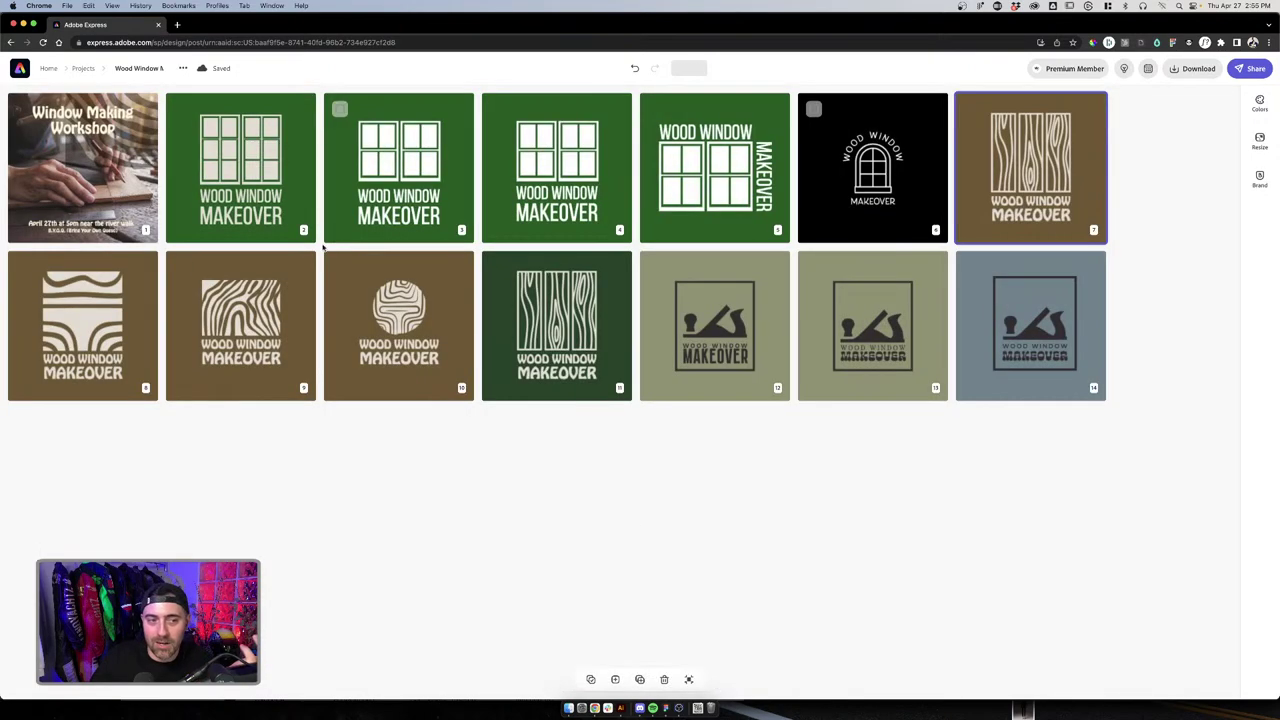
double_click(38, 335)
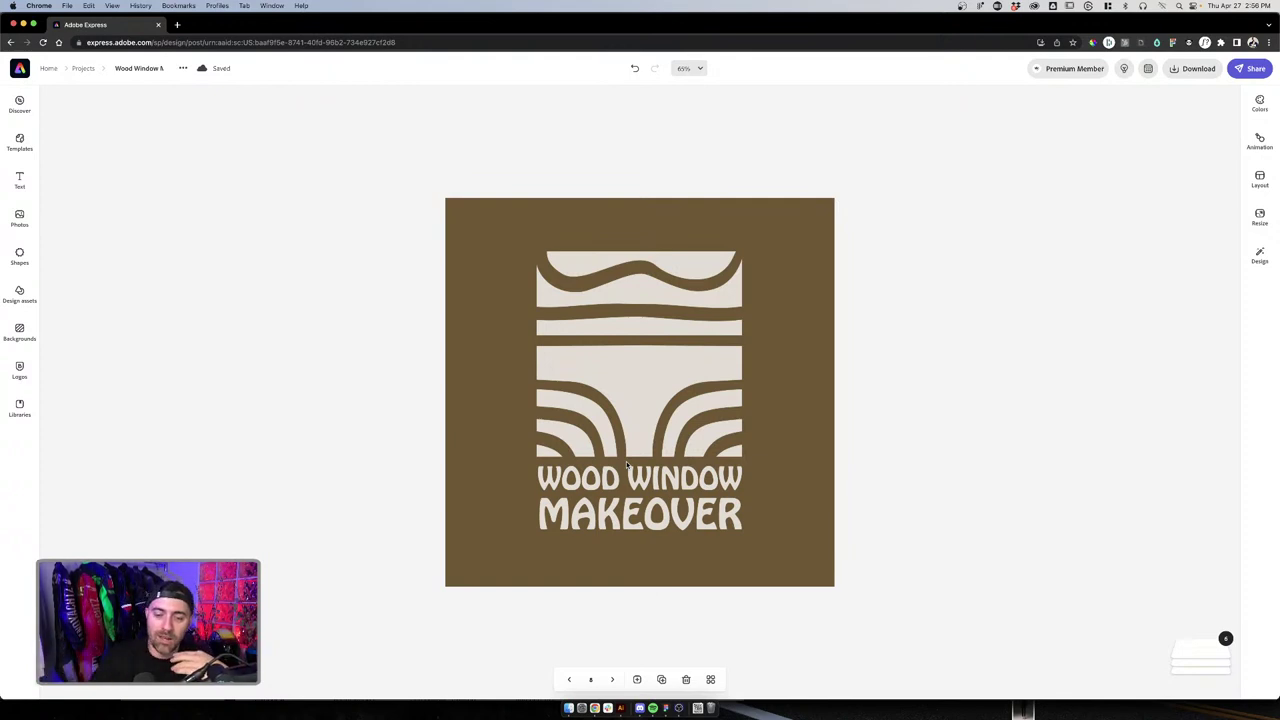
left_click(620, 708)
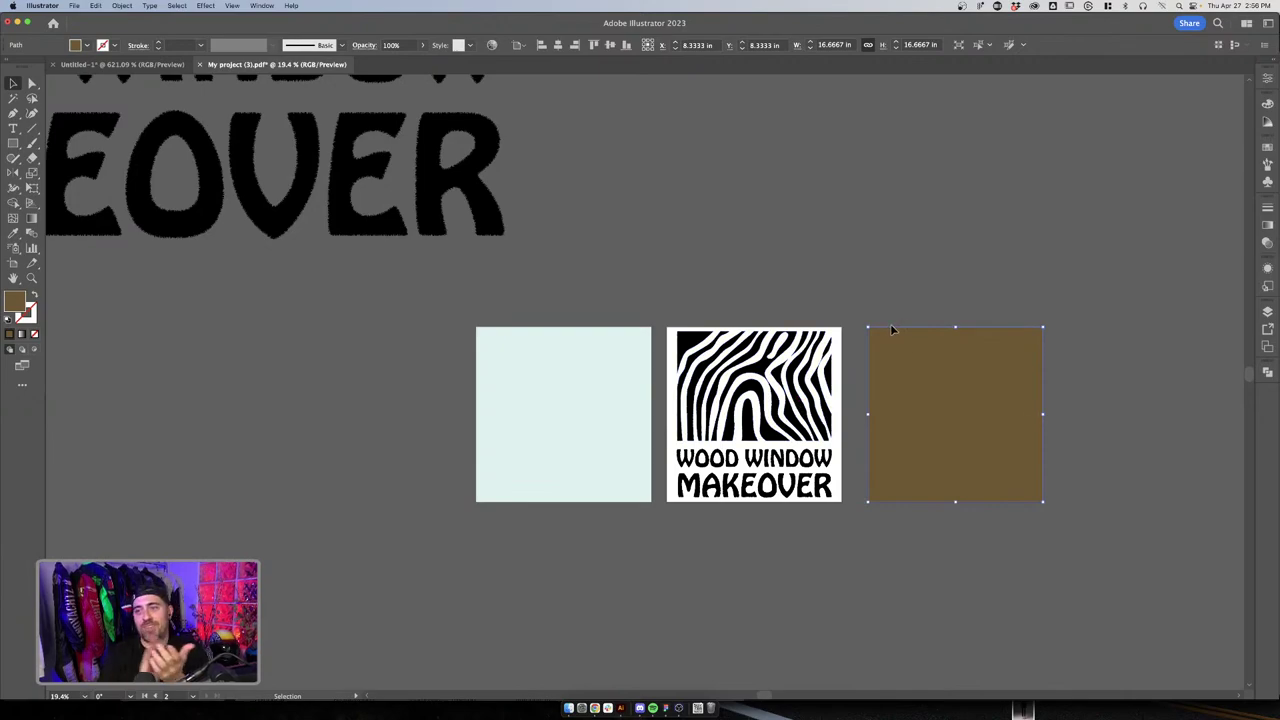
key("ctrl+Up")
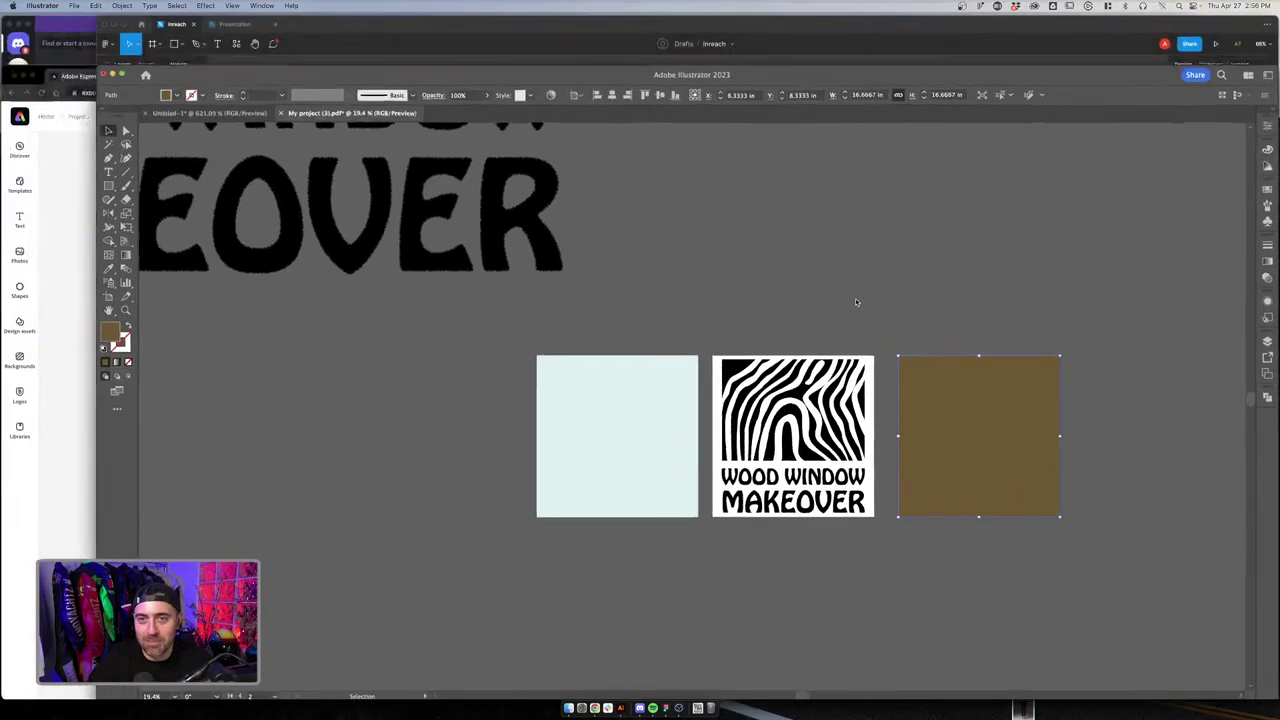
left_click(624, 418)
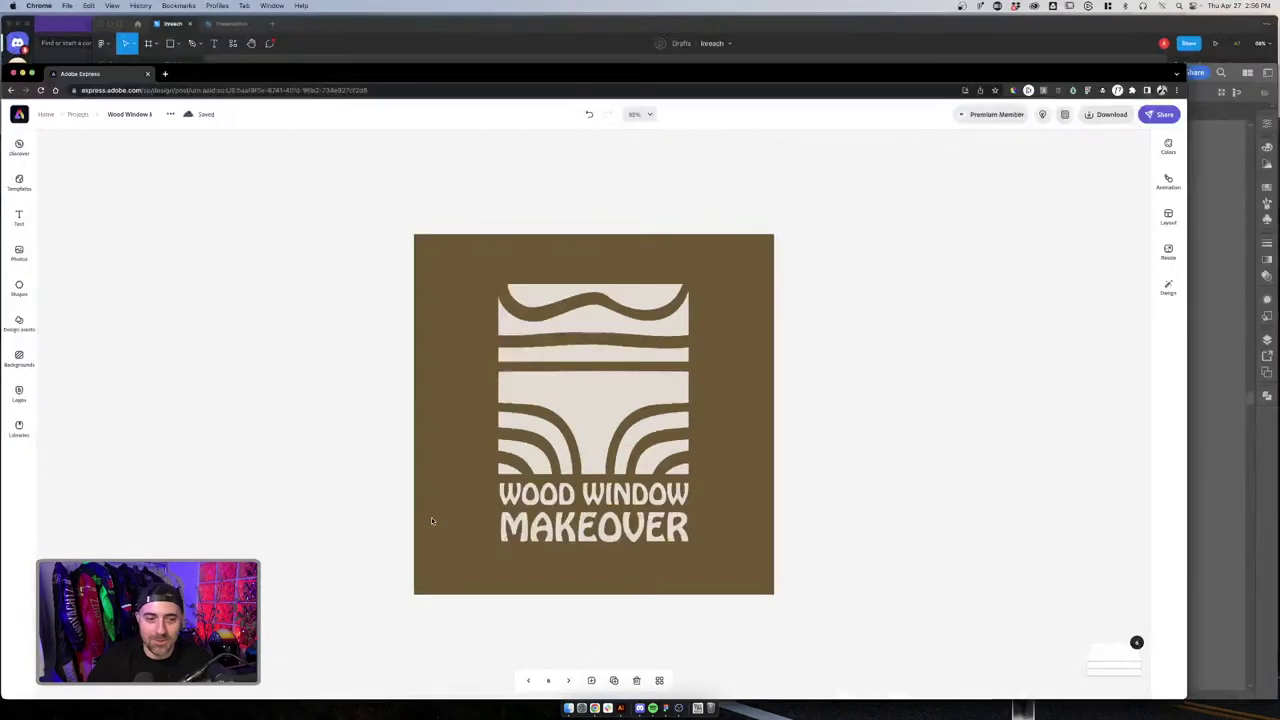